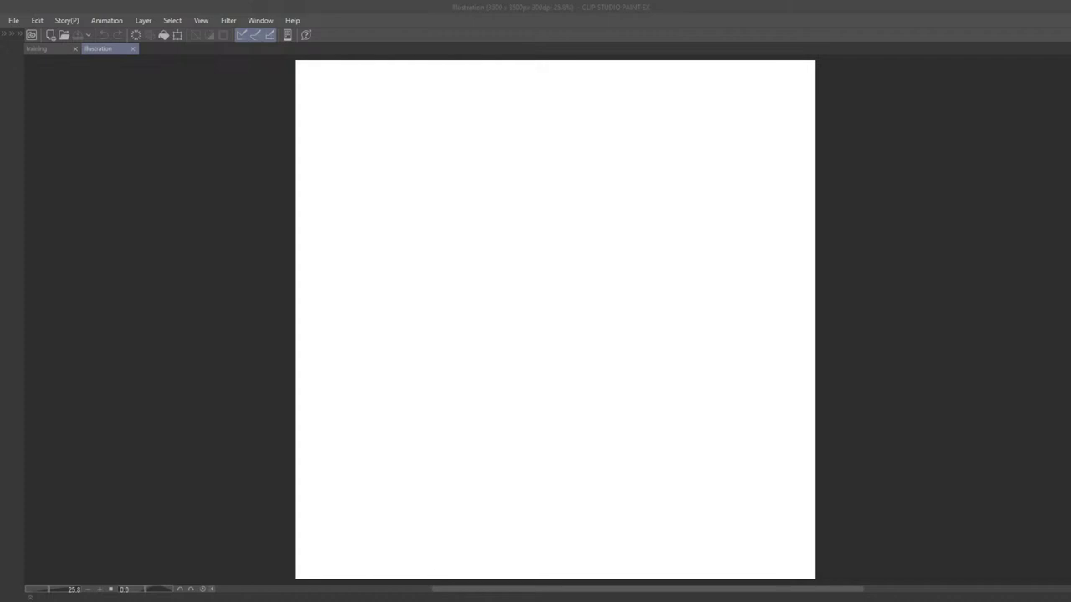
Step: Paste the copied winged-character reference image and move it to the upper-left area of the canvas
click(453, 307)
key(alt+Tab)
key(ctrl+v)
drag(555, 277, 406, 154)
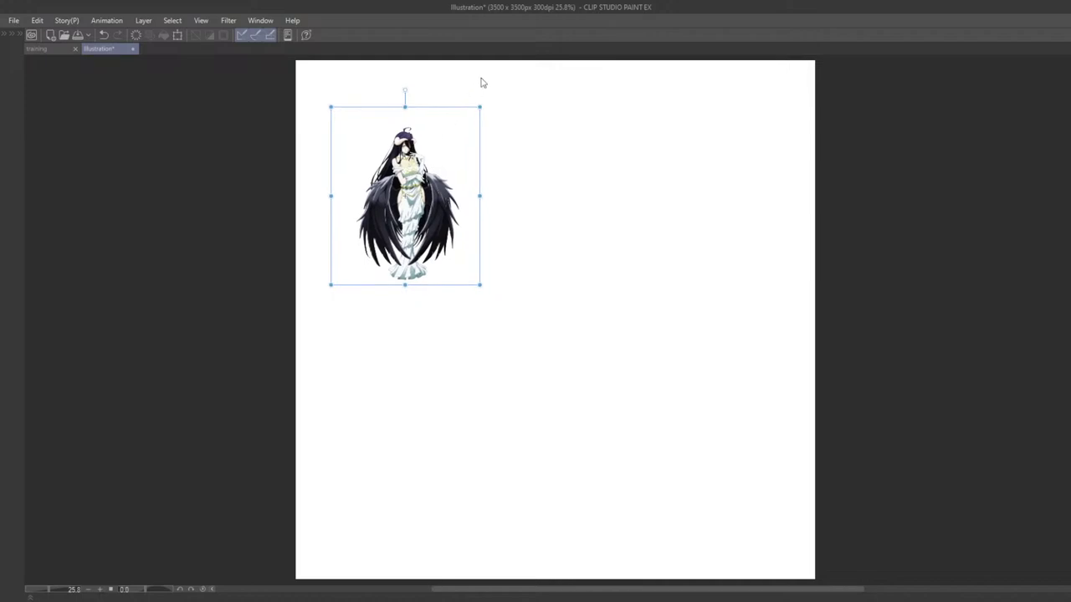
Step: Enlarge the reference image to a scale of about 124 and fit it into the canvas's upper-left corner
drag(482, 105, 511, 72)
drag(469, 110, 449, 120)
scroll(447, 160, up, 4)
drag(160, 211, 385, 409)
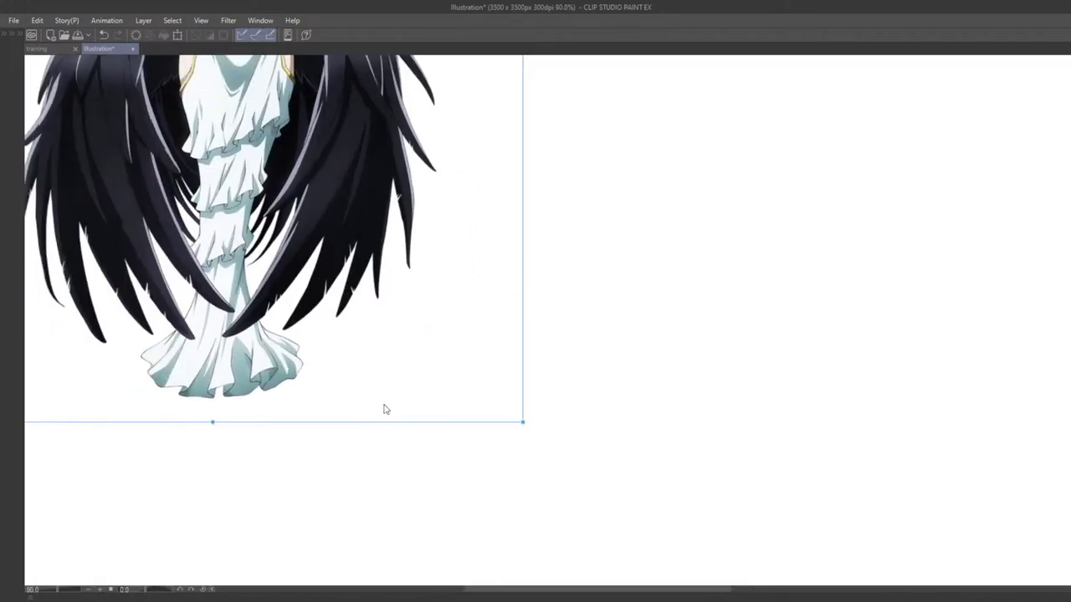
scroll(385, 409, down, 2)
drag(411, 354, 446, 502)
drag(578, 107, 585, 101)
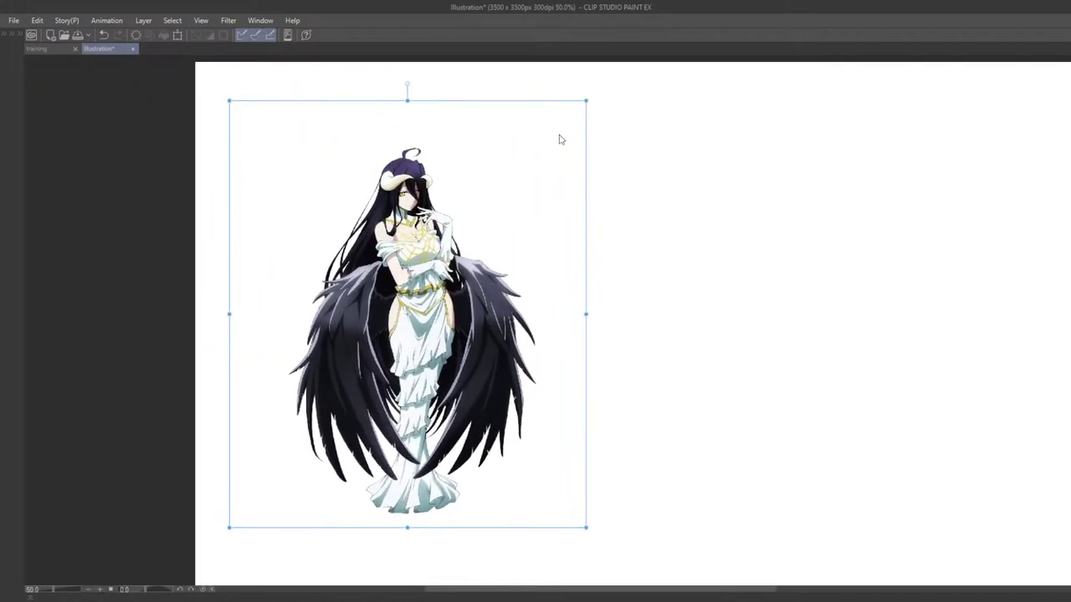
Step: Close the training document and bring back the hidden palettes for the illustration
click(57, 48)
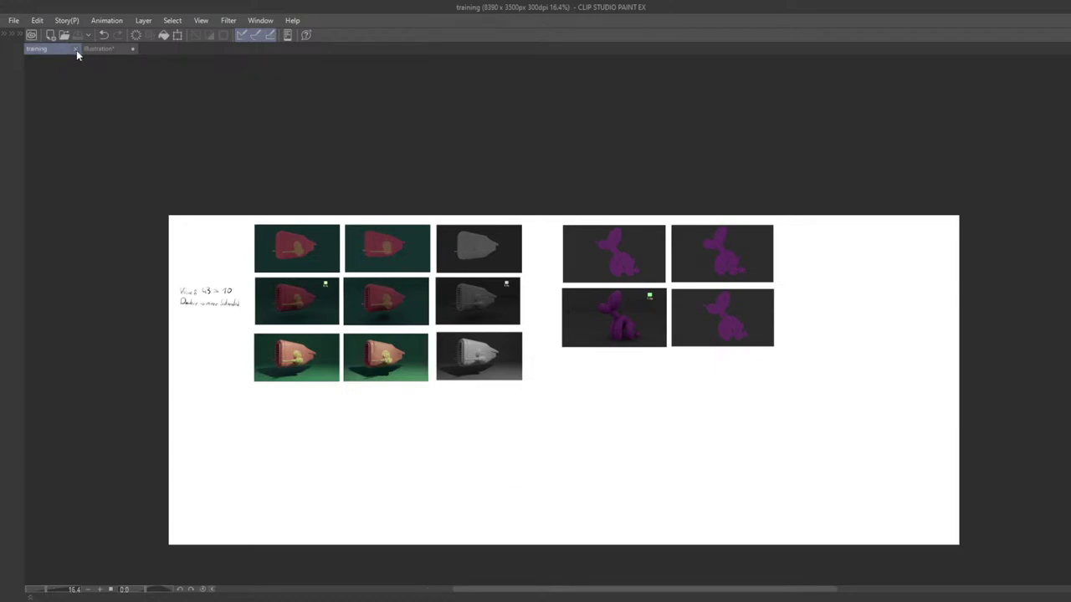
click(75, 49)
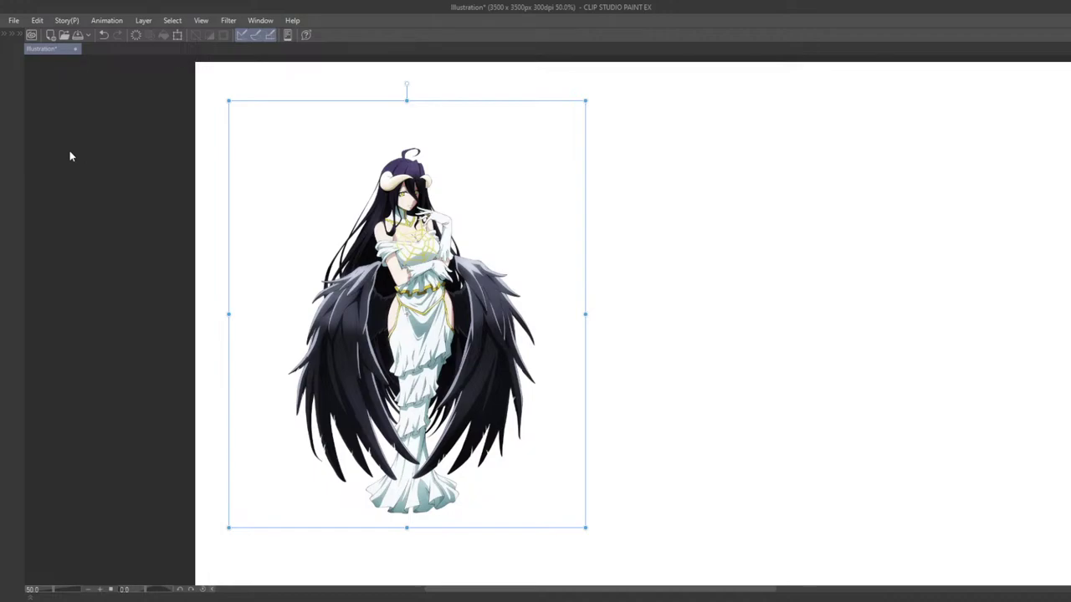
key(Tab)
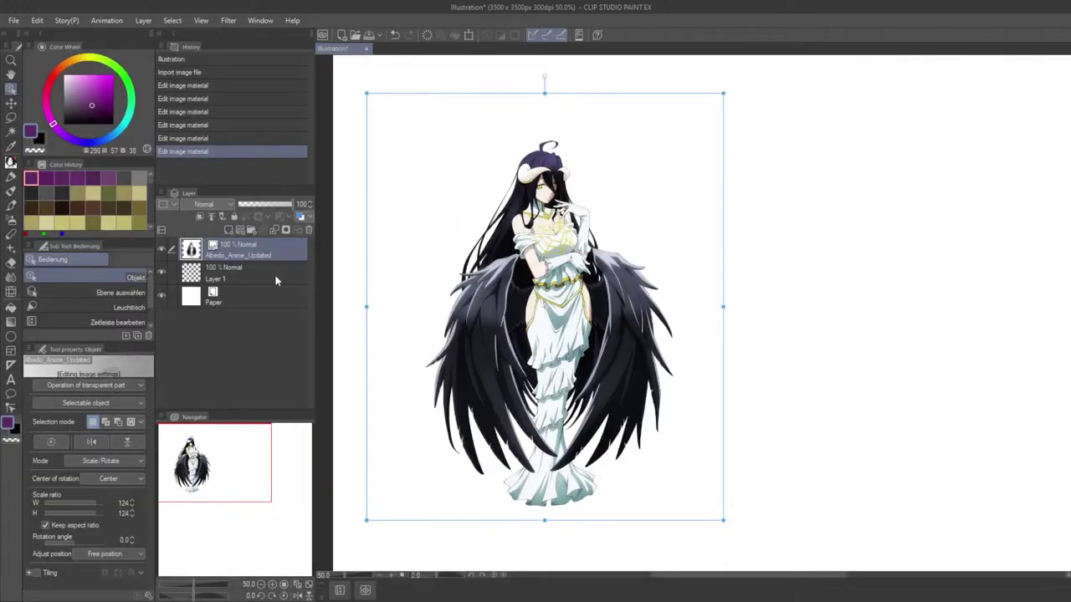
Step: Place the empty raster layer above the reference image layer and rename it Tag
click(249, 273)
drag(257, 245, 253, 262)
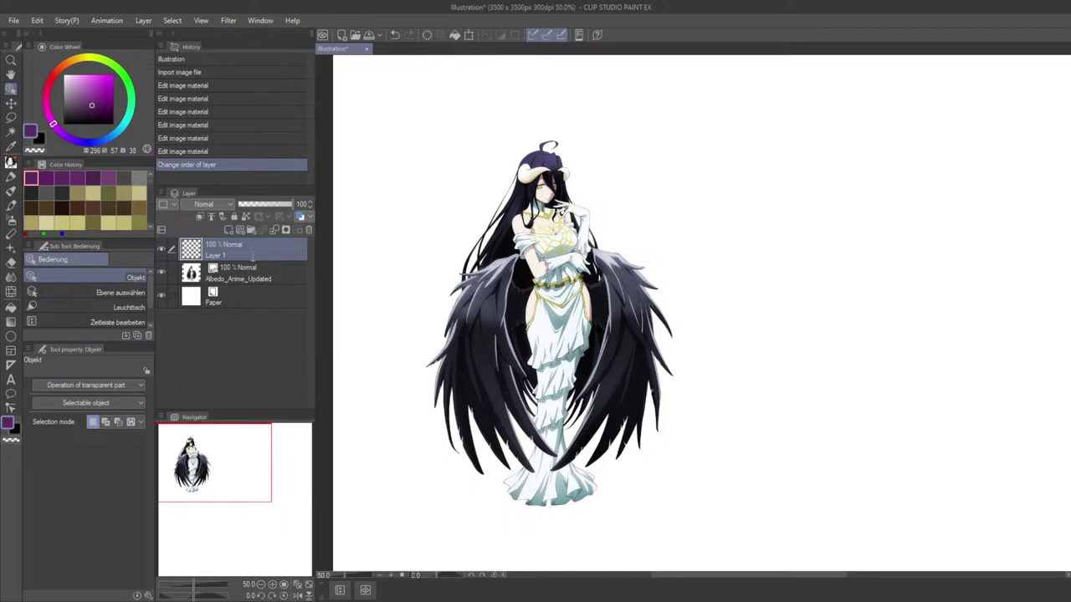
text(Tag)
key(Return)
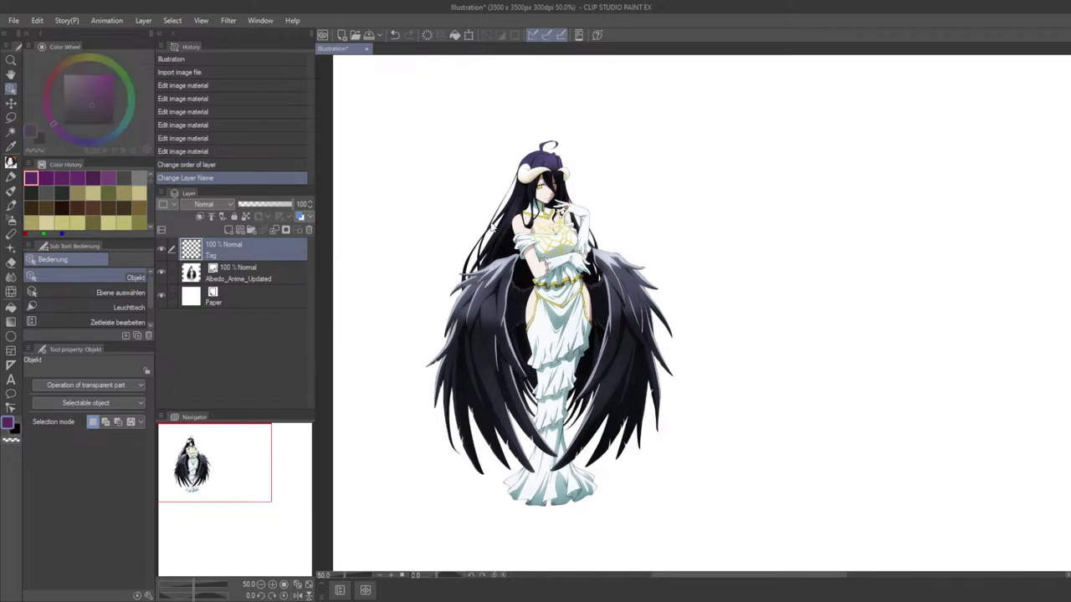
Step: Handwrite "Anime: Overlord" above the character with the G-Pen in the near-black sampled from her hair
alt+click(503, 235)
key(p)
scroll(498, 194, up, 2)
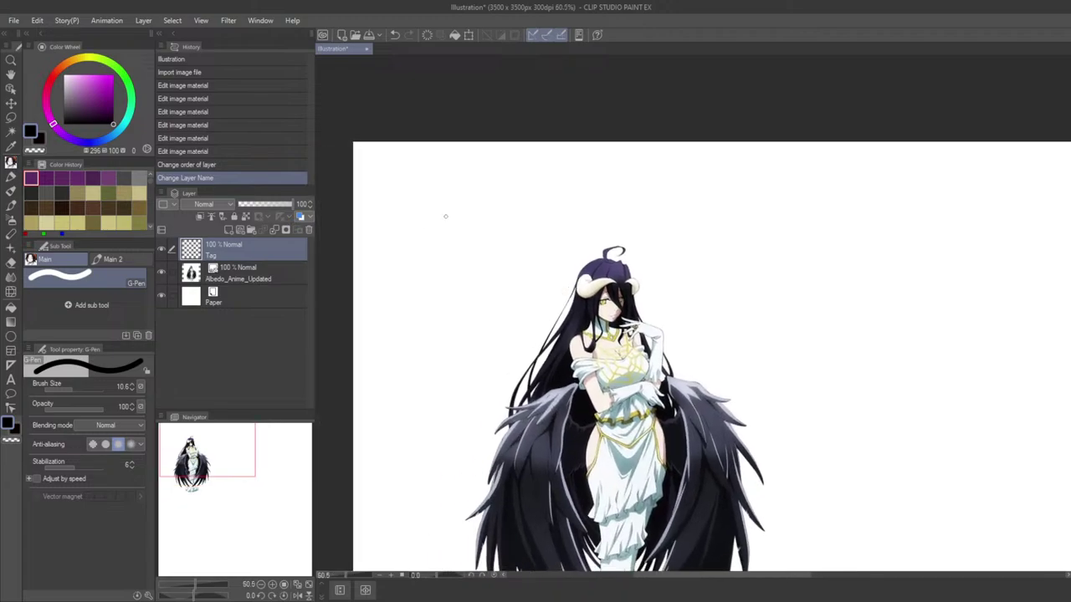
mouse_move(423, 169)
mouse_down()
mouse_move(398, 217)
mouse_move(430, 215)
mouse_move(427, 194)
mouse_up()
mouse_move(433, 189)
mouse_down()
mouse_move(433, 209)
mouse_move(448, 212)
mouse_up()
mouse_move(459, 191)
mouse_down()
mouse_move(458, 211)
mouse_move(479, 211)
mouse_move(485, 191)
mouse_up()
mouse_move(485, 191)
mouse_down()
mouse_move(494, 210)
mouse_move(517, 204)
mouse_move(475, 192)
mouse_move(487, 207)
mouse_up()
key(ctrl+z)
key(ctrl+z)
key(ctrl+z)
key(ctrl+z)
mouse_move(491, 199)
mouse_down()
mouse_move(503, 208)
mouse_move(461, 227)
mouse_move(493, 296)
mouse_move(465, 253)
mouse_move(482, 260)
mouse_up()
drag(453, 174, 458, 203)
key(ctrl+z)
mouse_move(456, 134)
mouse_down()
mouse_move(465, 177)
mouse_move(497, 158)
mouse_move(523, 181)
mouse_move(562, 191)
mouse_up()
key(ctrl+z)
drag(568, 179, 573, 178)
drag(584, 179, 608, 192)
drag(613, 158, 614, 199)
scroll(657, 272, down, 4)
drag(661, 280, 621, 215)
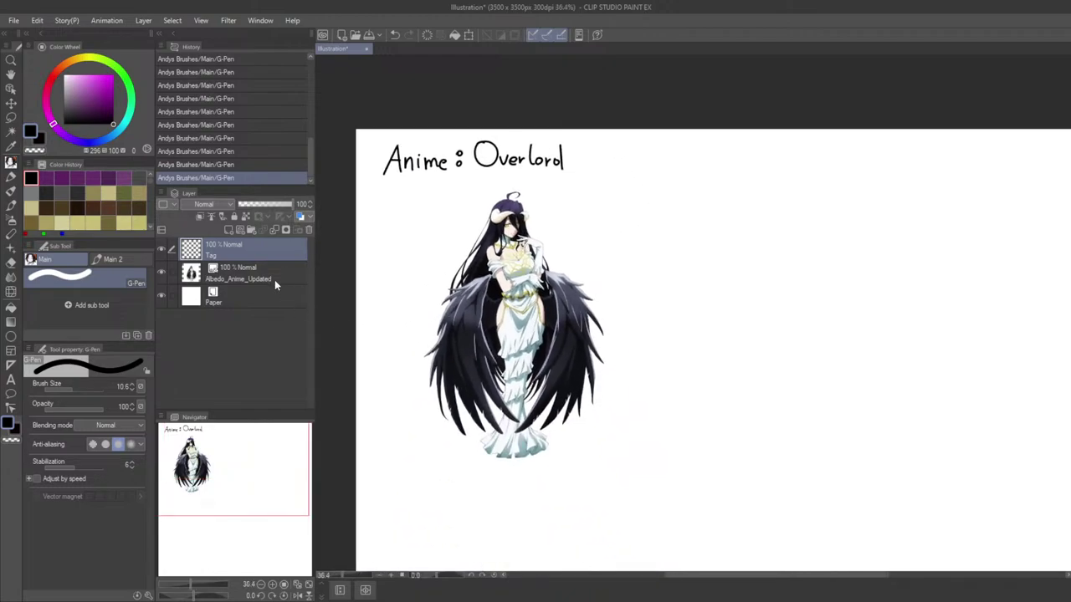
Step: Add a new raster layer above the Tag layer and name it sketch 1
click(227, 230)
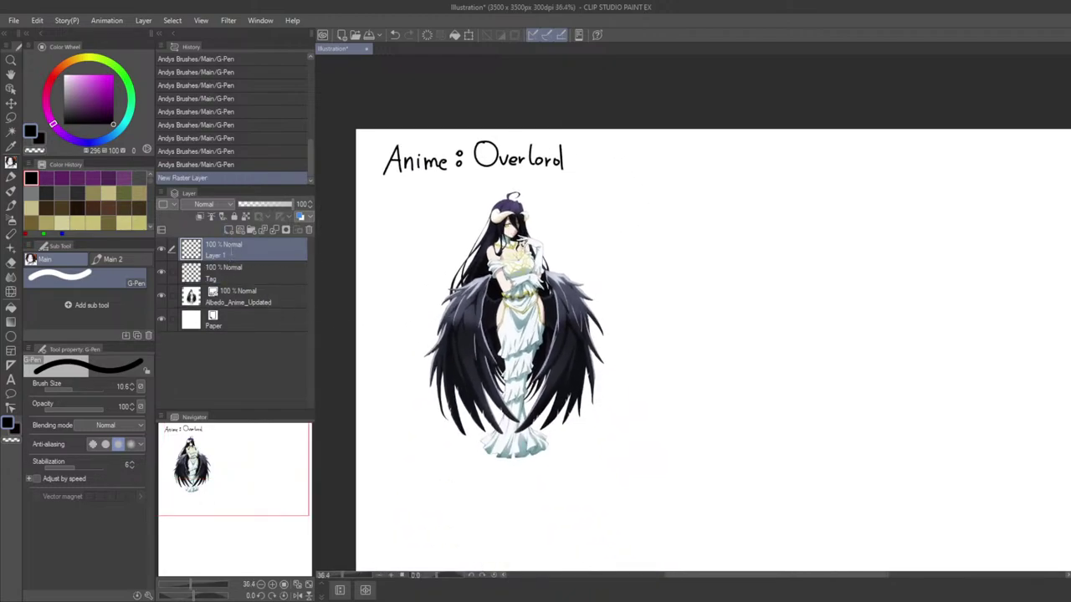
double_click(231, 253)
text(sketch 1)
key(Return)
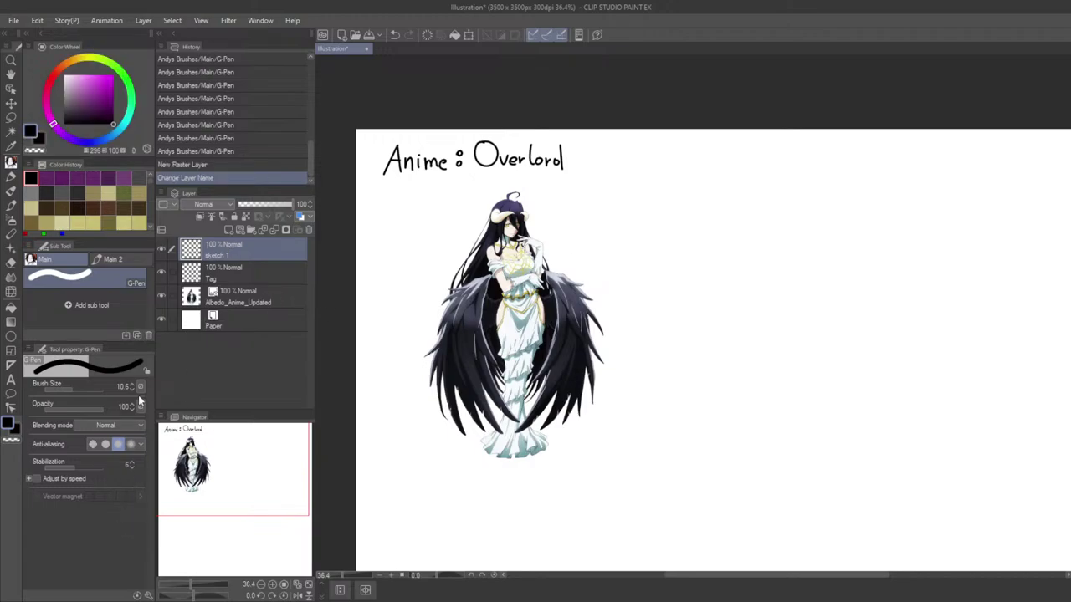
Step: Reduce the G-Pen to size 5.0 and draw a long horizontal guide line in the empty area beside the character
key(ctrl+alt+0)
key(Tab)
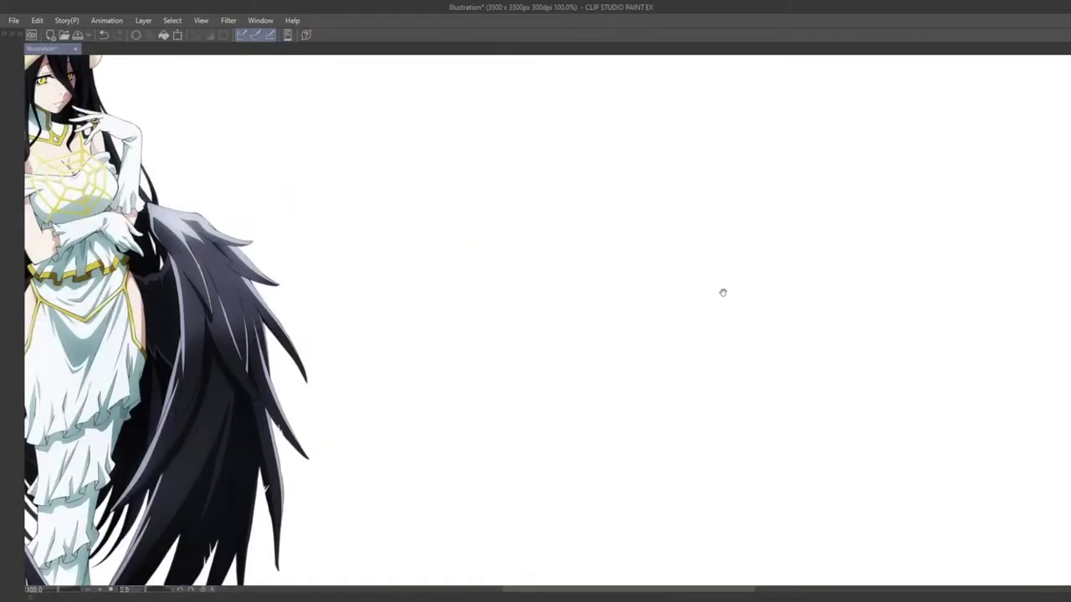
scroll(723, 329, down, 2)
drag(721, 291, 729, 379)
scroll(719, 335, down, 1)
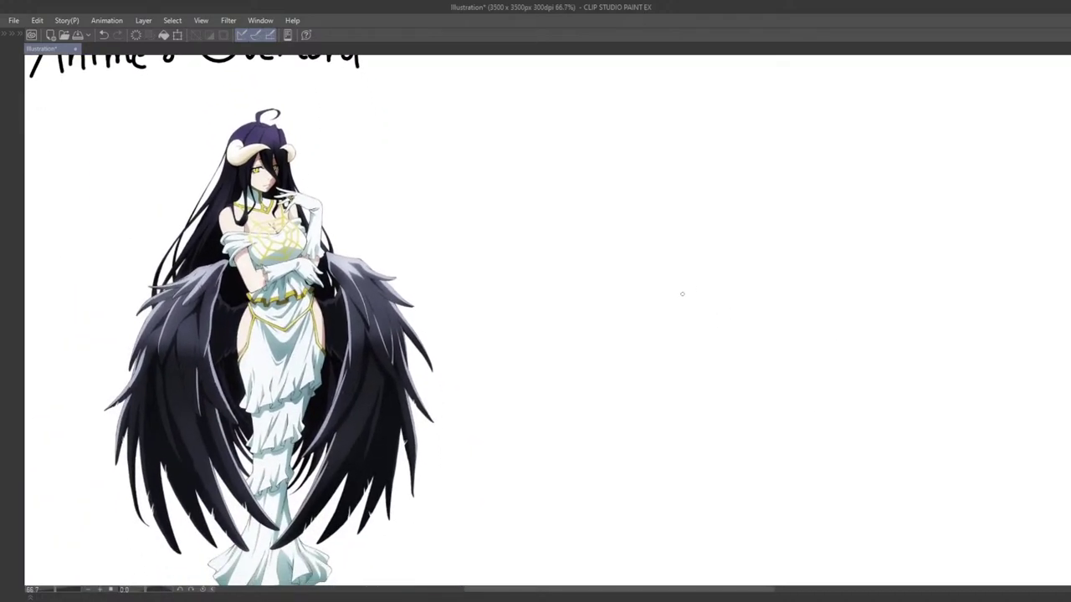
key(Tab)
key([)
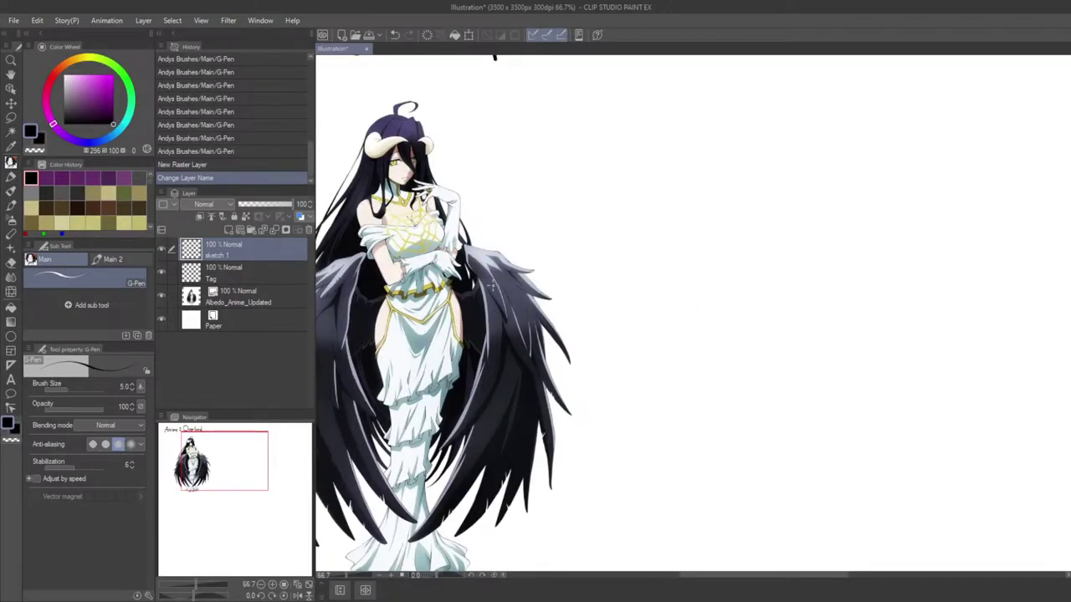
key(ctrl+plus)
key(Tab)
drag(598, 307, 521, 389)
key(ctrl+minus)
key(Tab)
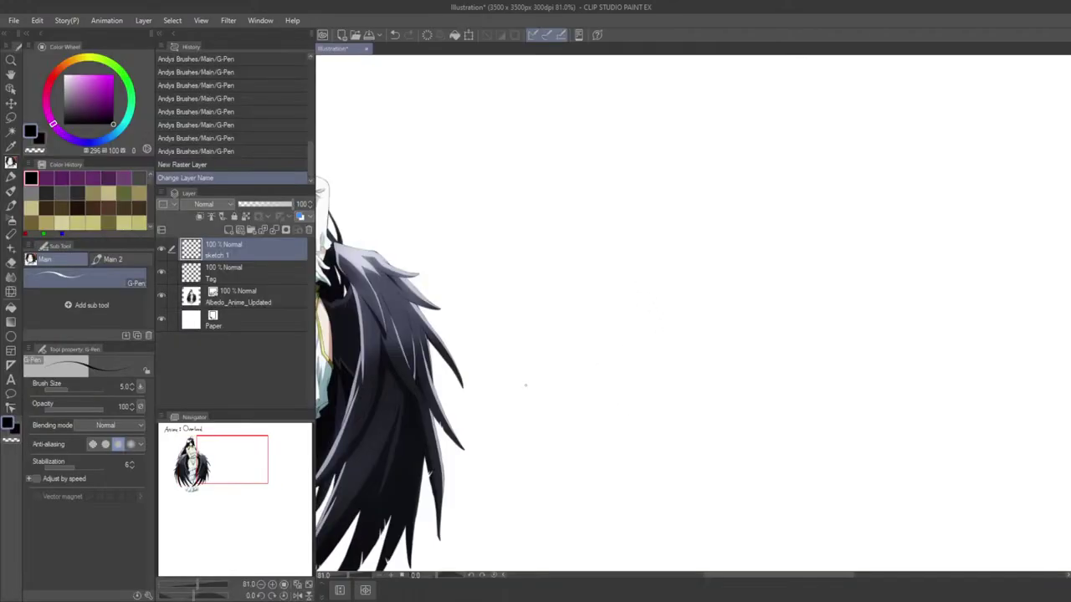
key(Tab)
mouse_move(452, 334)
mouse_down()
mouse_move(504, 312)
mouse_move(920, 306)
mouse_up()
mouse_move(820, 344)
mouse_down()
mouse_move(819, 220)
mouse_move(837, 347)
mouse_move(793, 408)
mouse_up()
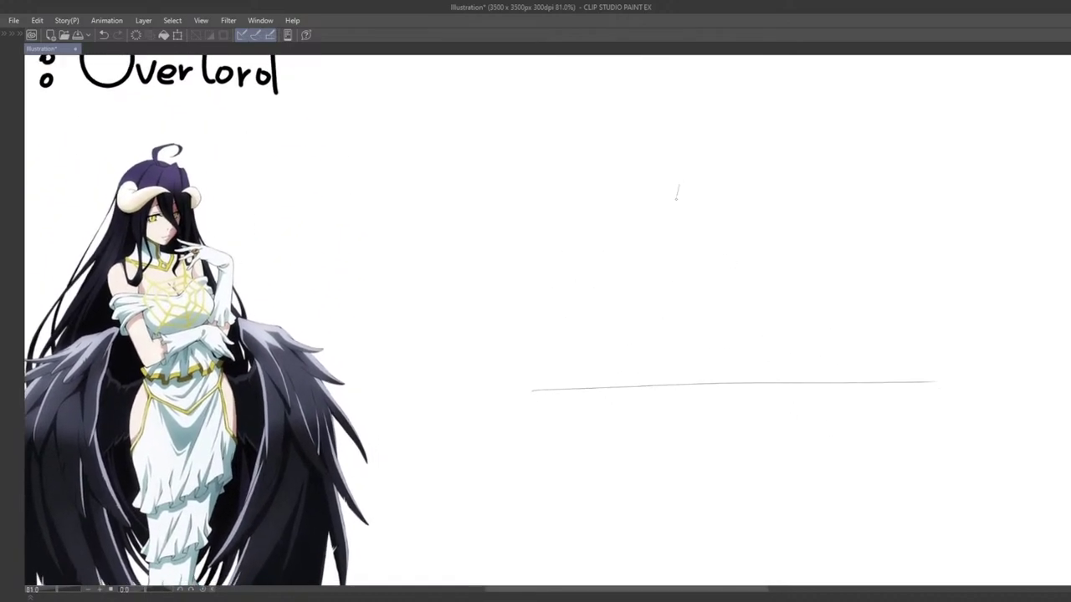
Step: Sketch the head as a small angled box centred above the horizontal guide line
mouse_move(682, 194)
mouse_down()
mouse_move(677, 233)
mouse_move(714, 187)
mouse_up()
key(ctrl+z)
key(ctrl+z)
key(ctrl+z)
key(ctrl+z)
drag(681, 226, 708, 231)
drag(714, 191, 709, 232)
mouse_move(686, 181)
mouse_down()
mouse_move(670, 185)
mouse_move(662, 225)
mouse_up()
key(ctrl+z)
key(ctrl+z)
key(ctrl+z)
scroll(685, 231, down, 1)
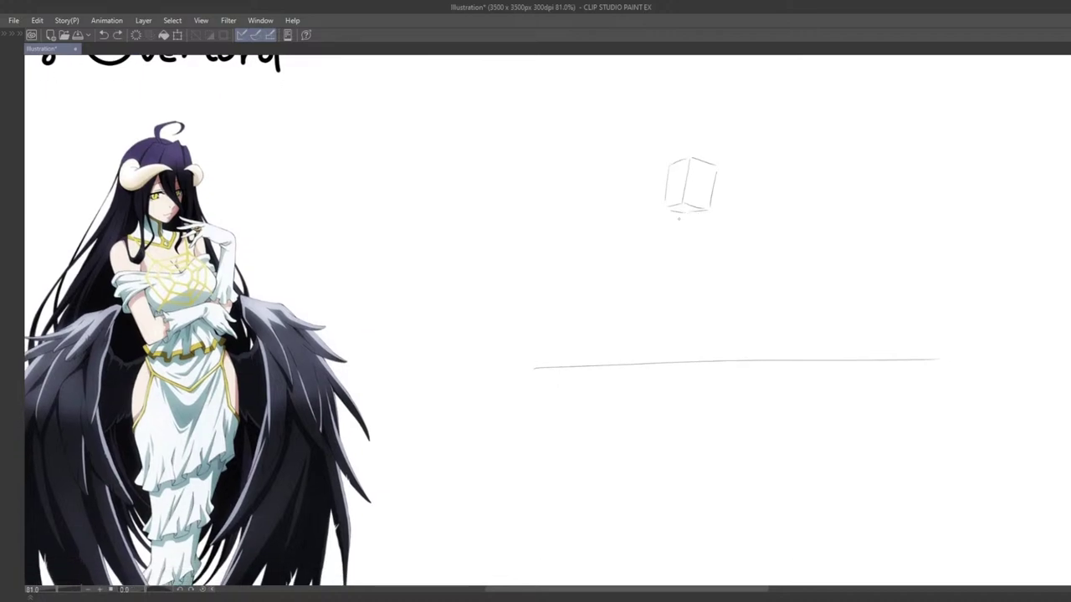
Step: Sketch the short neck directly beneath the head box, redoing strokes that miss
drag(691, 234, 660, 251)
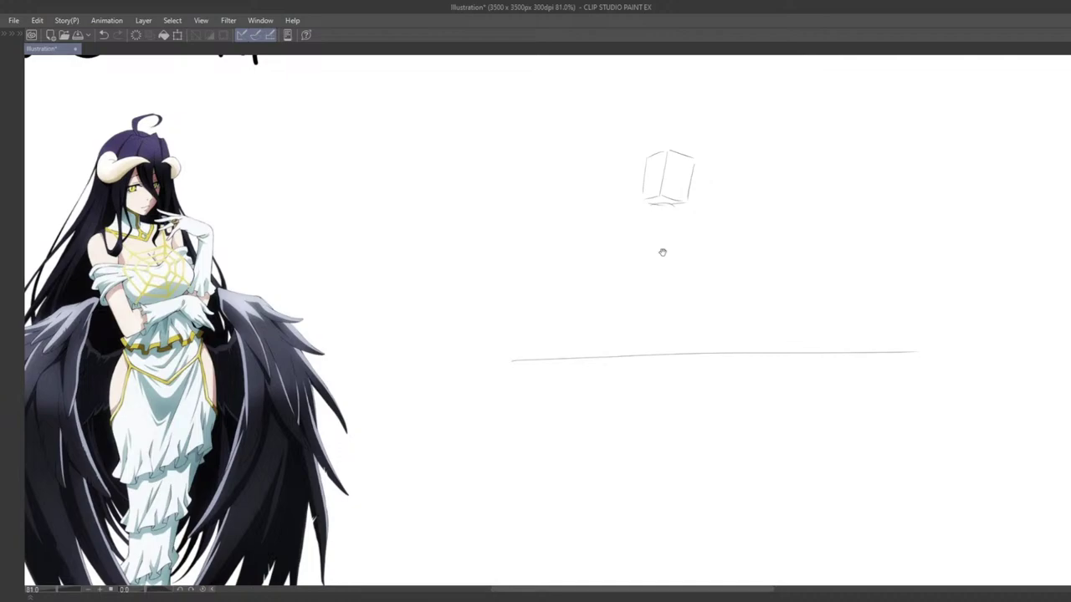
drag(653, 334, 646, 332)
drag(637, 263, 639, 266)
key(ctrl+z)
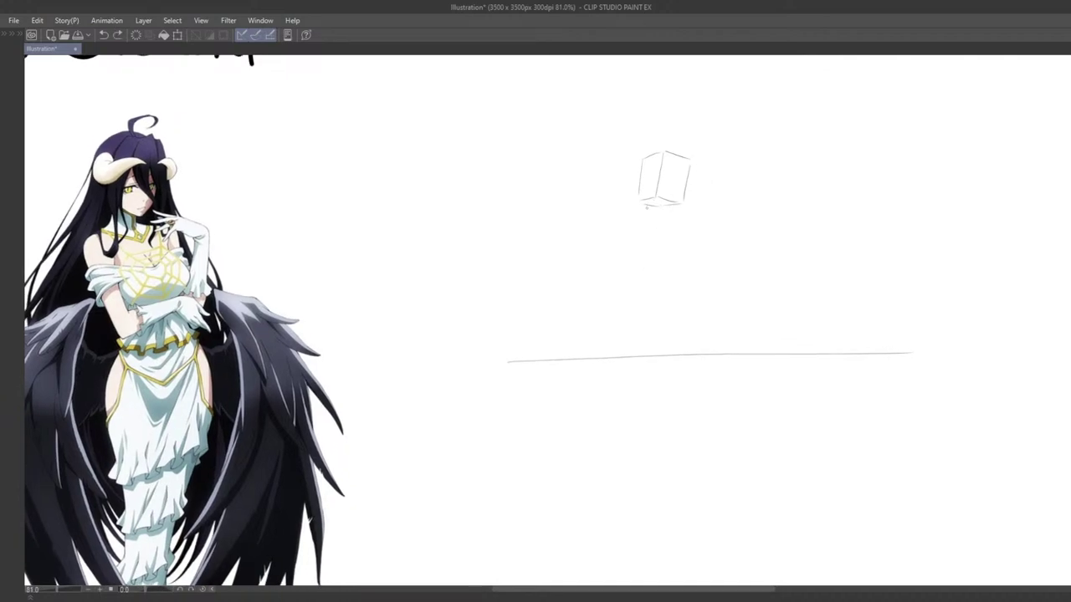
mouse_move(647, 201)
mouse_down()
mouse_move(664, 208)
mouse_move(656, 226)
mouse_move(624, 236)
mouse_move(640, 218)
mouse_move(623, 232)
mouse_up()
key(ctrl+z)
key(ctrl+z)
key(ctrl+z)
key(ctrl+z)
key(ctrl+z)
key(ctrl+z)
Step: Draw the slanted front-corner line of the chest running down from the shoulder line
mouse_move(640, 217)
mouse_down()
mouse_move(680, 214)
mouse_move(682, 224)
mouse_move(643, 232)
mouse_move(658, 277)
mouse_move(639, 237)
mouse_move(657, 281)
mouse_up()
key(ctrl+z)
key(ctrl+z)
key(ctrl+z)
key(ctrl+z)
key(ctrl+z)
key(ctrl+z)
drag(638, 222, 650, 282)
key(ctrl+z)
drag(656, 302, 632, 280)
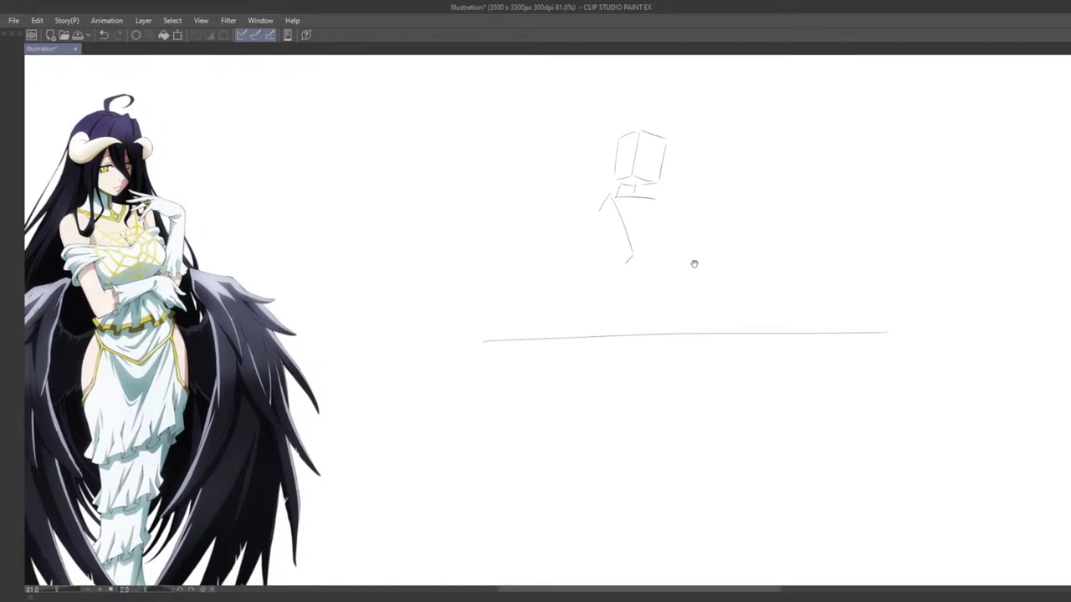
Step: Sketch the outer side edges of the chest box below the shoulder line
mouse_move(693, 263)
mouse_down()
mouse_move(661, 332)
mouse_move(693, 298)
mouse_move(682, 282)
mouse_move(686, 290)
mouse_up()
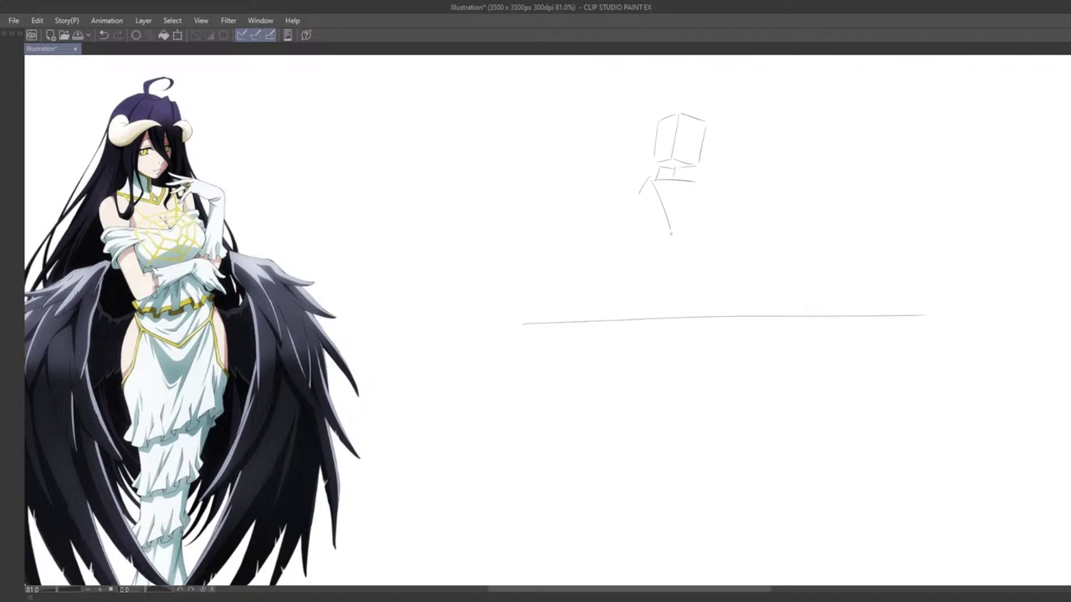
drag(670, 233, 660, 247)
mouse_move(640, 199)
mouse_down()
mouse_move(655, 239)
mouse_move(707, 231)
mouse_up()
drag(695, 182, 716, 221)
key(ctrl+z)
key(ctrl+z)
Step: Close the chest box with its lower edge, redrawing the line until it fits
drag(661, 248, 712, 238)
key(ctrl+z)
key(ctrl+z)
mouse_move(690, 260)
mouse_down()
mouse_move(703, 232)
mouse_move(682, 239)
mouse_move(711, 253)
mouse_move(728, 244)
mouse_up()
key(ctrl+z)
key(ctrl+z)
key(ctrl+z)
key(ctrl+z)
drag(678, 219, 716, 206)
Step: Sketch the waist block below the chest and the pelvis block down to the horizontal guide line
mouse_move(724, 209)
mouse_down()
mouse_move(731, 240)
mouse_move(709, 240)
mouse_move(688, 274)
mouse_move(736, 270)
mouse_move(672, 310)
mouse_move(677, 291)
mouse_move(676, 310)
mouse_move(675, 272)
mouse_move(651, 284)
mouse_up()
key(ctrl+z)
key(ctrl+z)
key(ctrl+z)
key(ctrl+z)
key(ctrl+z)
key(ctrl+z)
key(ctrl+z)
key(ctrl+z)
key(ctrl+z)
mouse_move(652, 287)
mouse_down()
mouse_move(659, 302)
mouse_move(710, 297)
mouse_up()
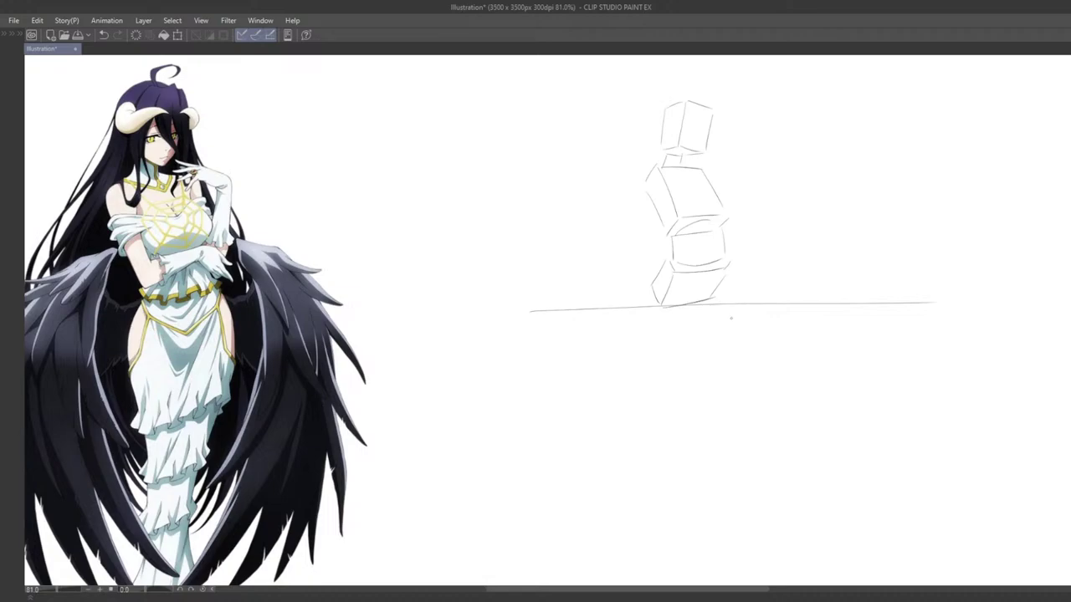
Step: Redraw the pelvis block with a nearly level lower edge and an outward-flaring far side
key(ctrl+z)
drag(663, 300, 717, 297)
drag(674, 271, 729, 269)
key(ctrl+z)
drag(724, 266, 734, 299)
key(ctrl+z)
drag(688, 218, 721, 217)
key(ctrl+z)
key(ctrl+z)
scroll(753, 248, down, 1)
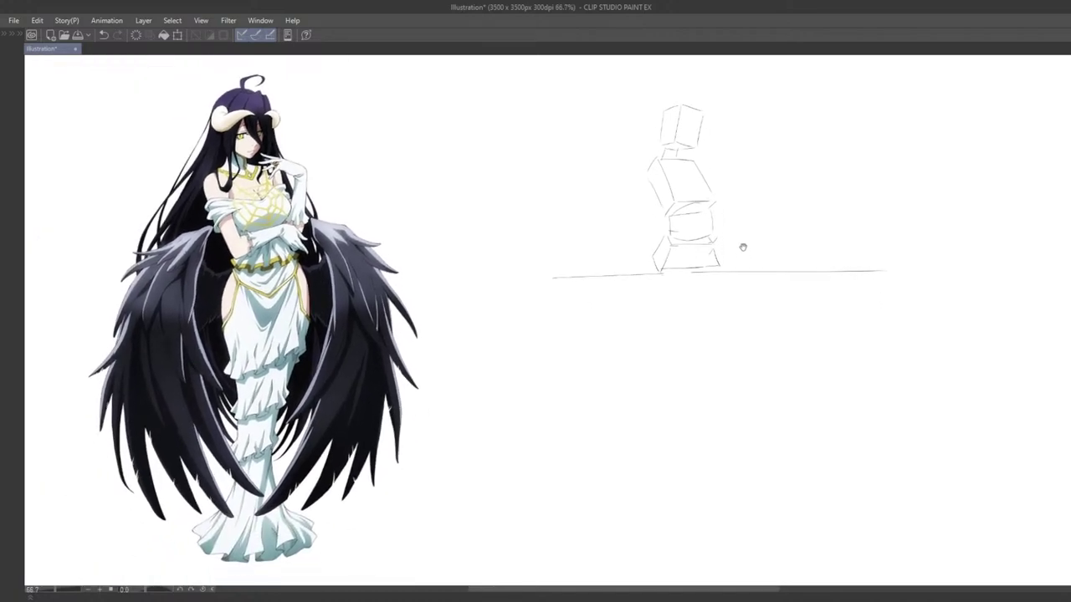
Step: Draw the outer contour of the thigh from the pelvis base down to the knee, redoing unsatisfactory strokes
scroll(742, 247, up, 5)
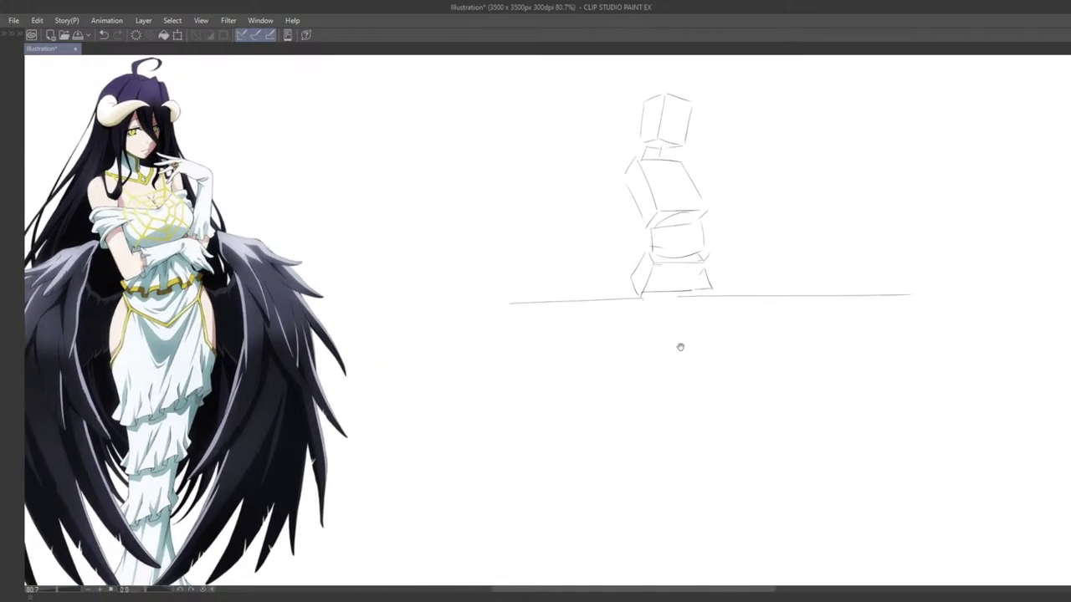
mouse_move(680, 347)
mouse_down()
mouse_move(741, 301)
mouse_move(721, 279)
mouse_move(719, 329)
mouse_move(732, 347)
mouse_move(703, 324)
mouse_up()
mouse_move(669, 271)
mouse_down()
mouse_move(714, 267)
mouse_move(668, 309)
mouse_move(672, 325)
mouse_up()
key(ctrl+z)
key(ctrl+z)
key(ctrl+z)
key(ctrl+z)
mouse_move(672, 330)
mouse_down()
mouse_move(645, 307)
mouse_move(662, 357)
mouse_move(681, 342)
mouse_up()
key(ctrl+z)
drag(658, 257, 660, 331)
key(ctrl+z)
drag(658, 255, 659, 331)
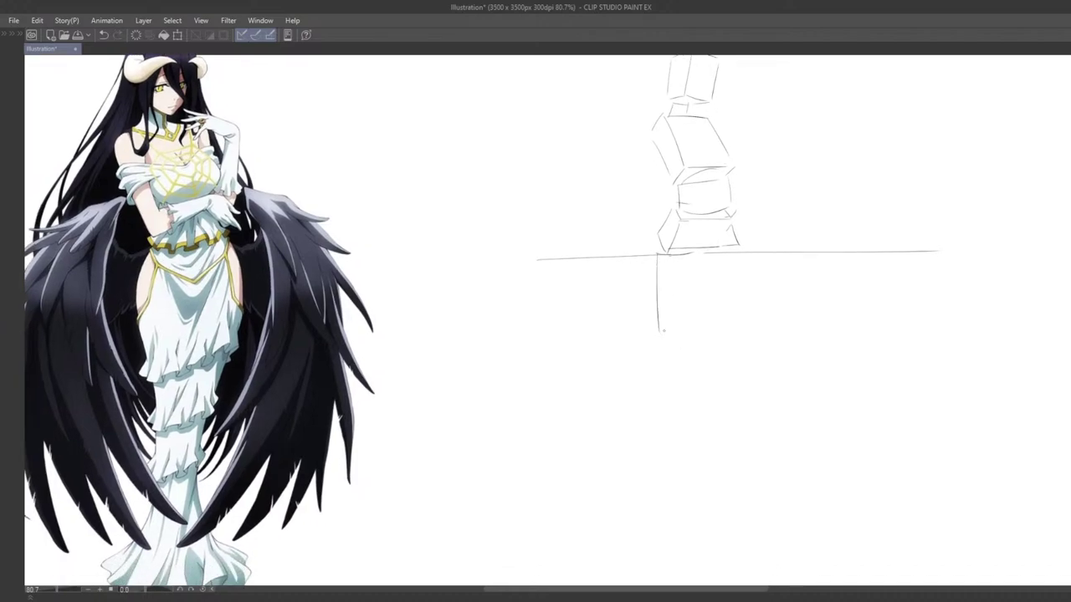
key(ctrl+z)
drag(653, 255, 656, 349)
Step: Draw the thigh's opposite contour from the guide line, tapering inward toward the knee
drag(693, 261, 688, 353)
key(ctrl+z)
key(ctrl+z)
key(ctrl+z)
drag(694, 261, 687, 351)
key(ctrl+z)
key(ctrl+y)
key(ctrl+z)
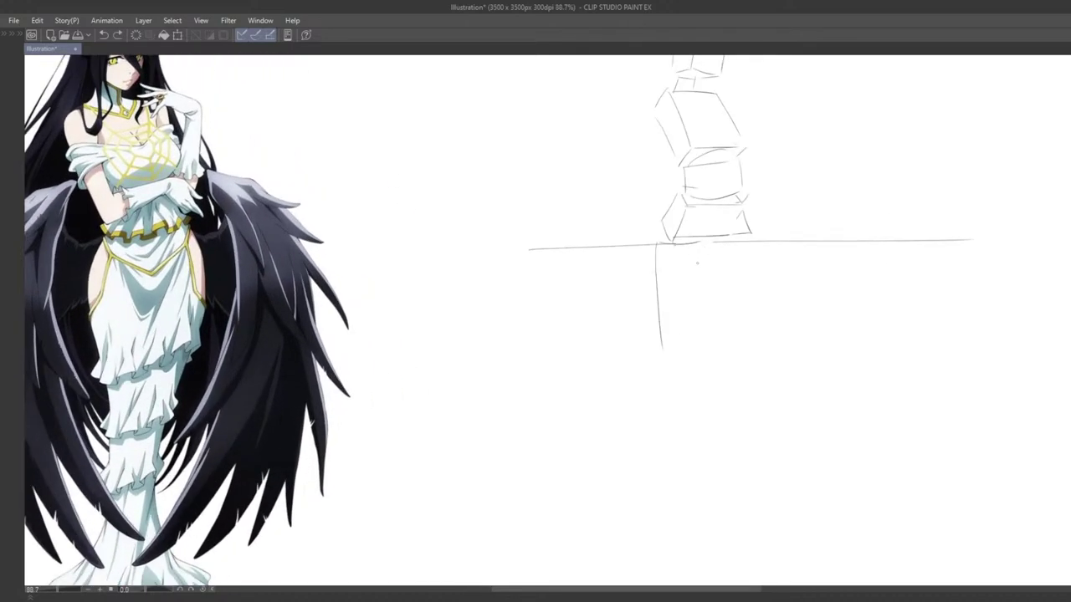
key(ctrl+y)
key(ctrl+z)
key(ctrl+y)
Step: Add the curved knee lines and sketch the lower leg tapering down to the ankle
mouse_move(676, 376)
mouse_down()
mouse_move(691, 286)
mouse_move(684, 361)
mouse_up()
key(ctrl+z)
drag(677, 288, 693, 400)
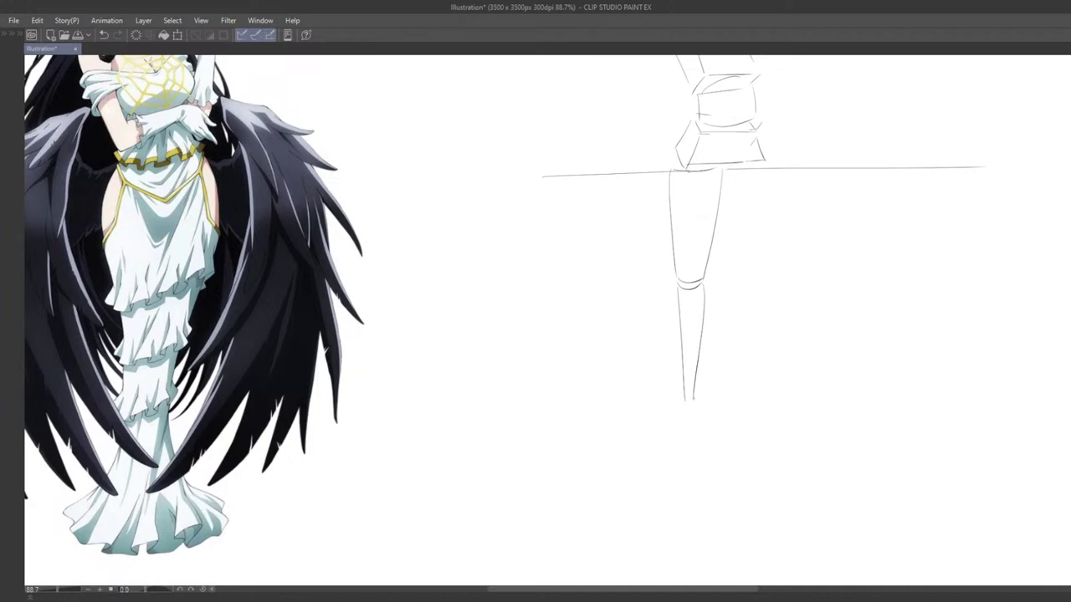
Step: Undo the lower leg contours, leaving the thigh and the curved knee lines
scroll(694, 354, down, 3)
drag(696, 277, 701, 252)
scroll(694, 345, up, 3)
drag(694, 343, 711, 467)
drag(699, 429, 686, 394)
key(ctrl+z)
key(ctrl+z)
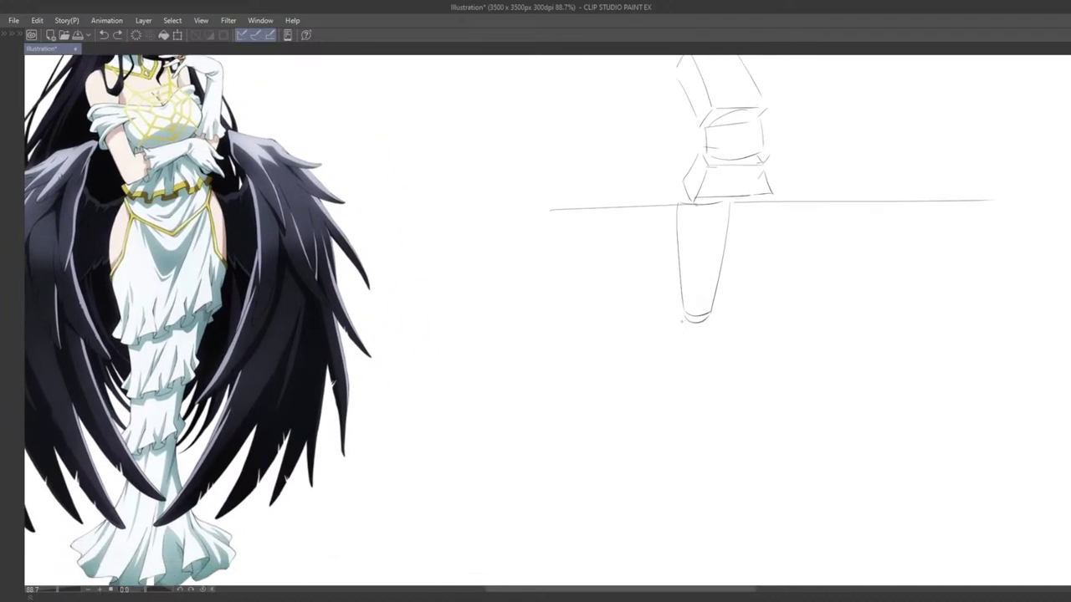
Step: Undo the knee lines and both thigh contours back to the pelvis base
key(ctrl+z)
key(ctrl+z)
key(ctrl+z)
mouse_move(677, 206)
mouse_down()
mouse_move(711, 363)
mouse_move(693, 292)
mouse_move(699, 338)
mouse_up()
key(ctrl+z)
key(ctrl+z)
key(ctrl+z)
key(ctrl+z)
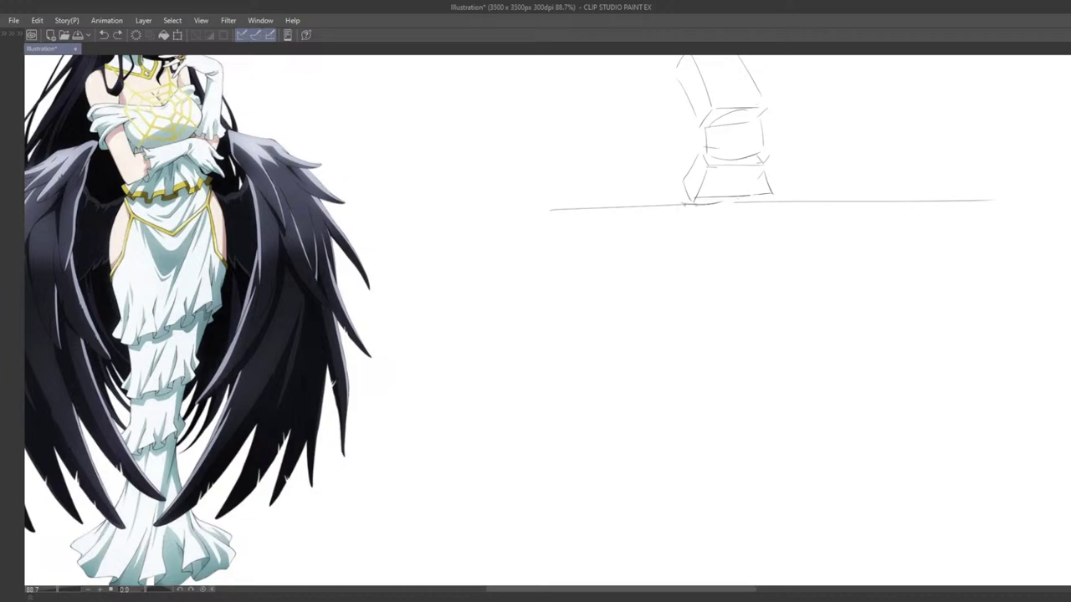
Step: Redraw the front thigh with its outer contour slanting inward and a nearly vertical inner contour meeting at the knee
drag(679, 204, 708, 326)
mouse_move(724, 277)
mouse_down()
mouse_move(706, 268)
mouse_move(710, 256)
mouse_up()
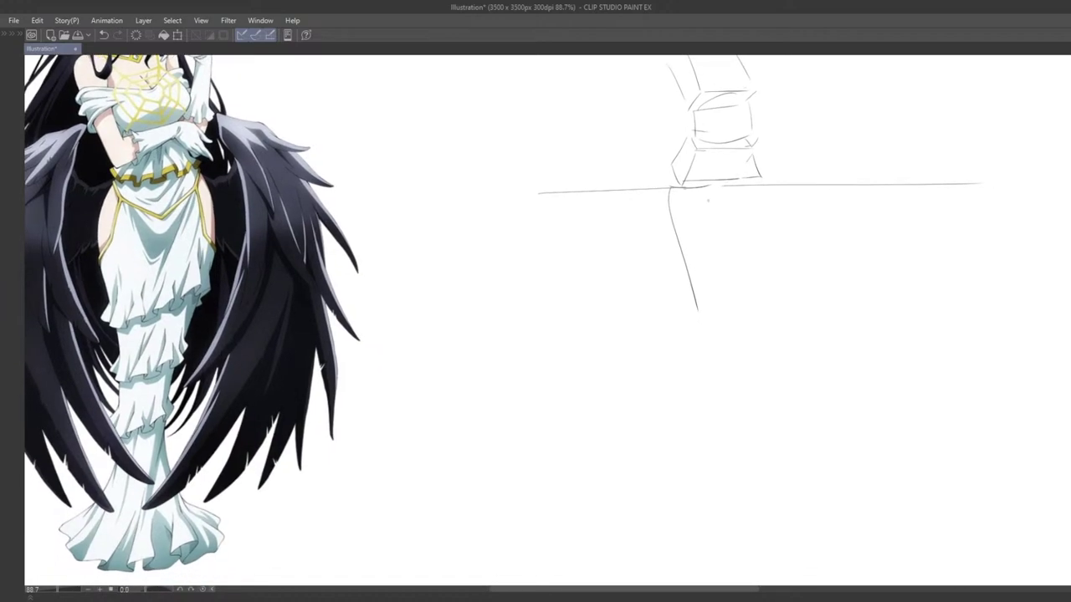
key(ctrl+z)
drag(722, 191, 721, 308)
key(ctrl+z)
drag(724, 190, 721, 307)
key(ctrl+z)
mouse_move(714, 186)
mouse_down()
mouse_move(719, 315)
mouse_move(716, 301)
mouse_move(703, 363)
mouse_up()
key(ctrl+z)
key(ctrl+z)
key(ctrl+z)
key(ctrl+z)
Step: Draw the front lower leg as a narrow, nearly vertical shape from the knee to the ankle
mouse_move(703, 281)
mouse_down()
mouse_move(703, 394)
mouse_move(716, 354)
mouse_up()
key(ctrl+z)
key(ctrl+z)
drag(720, 286, 724, 396)
key(ctrl+z)
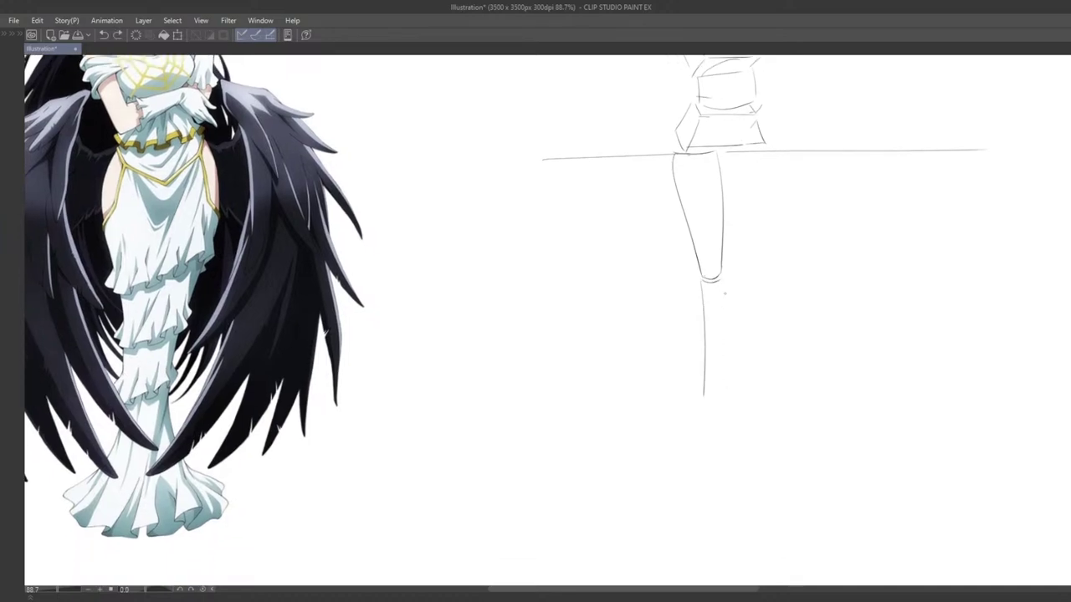
mouse_move(717, 281)
mouse_down()
mouse_move(719, 392)
mouse_move(762, 336)
mouse_move(764, 354)
mouse_up()
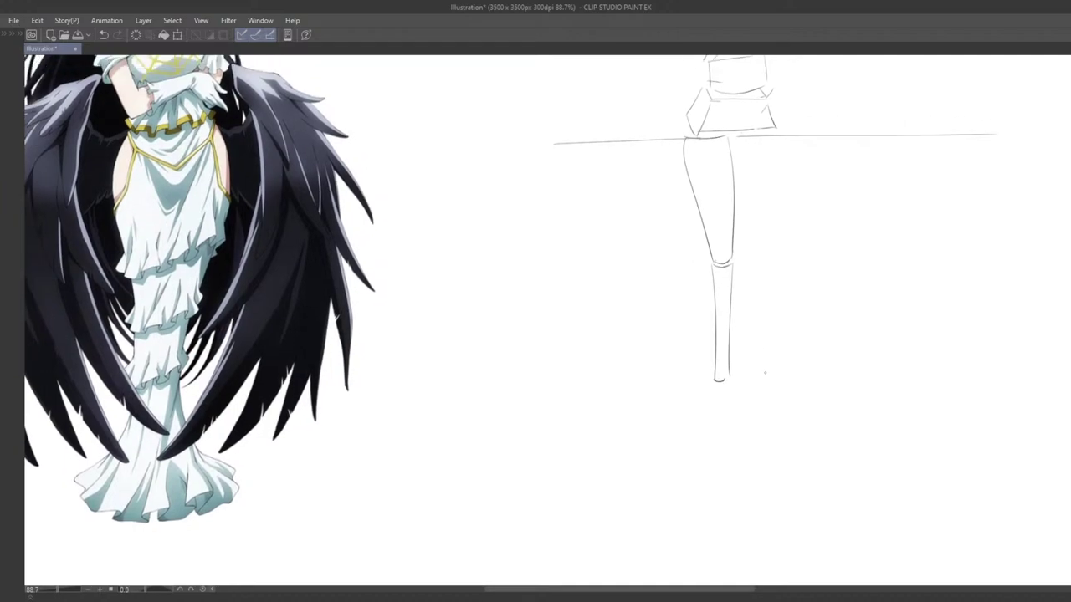
Step: Sketch the ankle curve and a front-facing foot block beneath it, redoing unsatisfactory strokes
scroll(764, 372, down, 1)
drag(793, 304, 744, 318)
scroll(743, 318, up, 1)
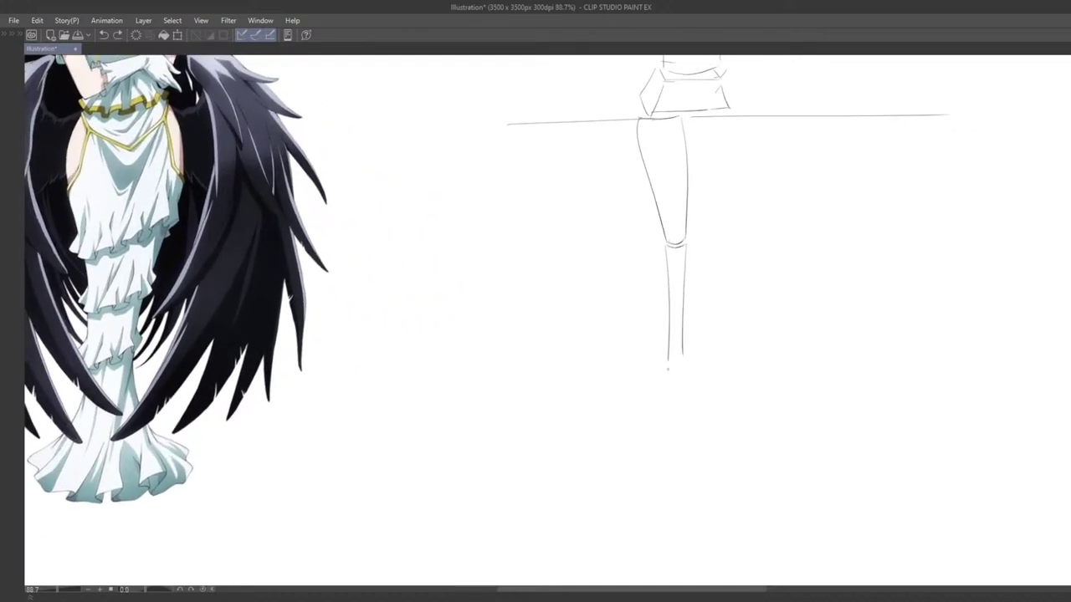
key(ctrl+z)
mouse_move(670, 360)
mouse_down()
mouse_move(685, 363)
mouse_move(665, 412)
mouse_up()
key(ctrl+z)
key(ctrl+z)
key(ctrl+z)
mouse_move(666, 409)
mouse_down()
mouse_move(683, 370)
mouse_move(685, 415)
mouse_up()
key(ctrl+z)
key(ctrl+z)
Step: Draw the second thigh beside the first, curving its outer contour inward down to a slightly higher knee
scroll(687, 377, down, 4)
drag(701, 337, 687, 389)
scroll(684, 390, up, 1)
key(ctrl+z)
mouse_move(707, 243)
mouse_down()
mouse_move(691, 310)
mouse_move(742, 297)
mouse_up()
key(ctrl+z)
scroll(741, 298, up, 1)
scroll(742, 298, down, 1)
key(ctrl+z)
key(ctrl+z)
Step: Sketch the second knee and the lower leg tapering down behind the front leg
mouse_move(719, 238)
mouse_down()
mouse_move(698, 327)
mouse_move(688, 323)
mouse_move(697, 324)
mouse_move(682, 429)
mouse_move(654, 431)
mouse_up()
key(ctrl+z)
key(ctrl+z)
key(ctrl+z)
key(ctrl+z)
Step: Sketch the rear foot pointing sideways from behind the front ankle, redoing unsatisfactory strokes
mouse_move(655, 432)
mouse_down()
mouse_move(704, 424)
mouse_move(695, 432)
mouse_move(711, 418)
mouse_move(710, 430)
mouse_move(736, 399)
mouse_move(722, 407)
mouse_move(734, 422)
mouse_move(705, 390)
mouse_up()
key(ctrl+z)
key(ctrl+z)
key(ctrl+z)
key(ctrl+z)
key(ctrl+z)
key(ctrl+z)
scroll(713, 448, down, 3)
scroll(761, 435, up, 1)
scroll(723, 408, up, 1)
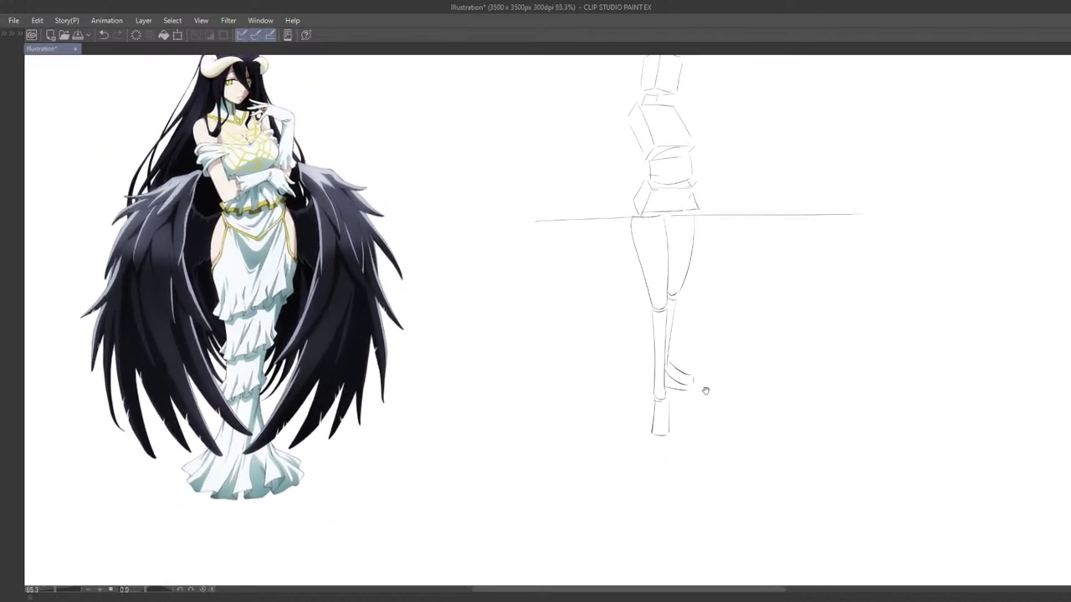
Step: Refine the rear foot's upper contour and close off its toe end
mouse_move(711, 354)
mouse_down()
mouse_move(688, 382)
mouse_move(722, 384)
mouse_up()
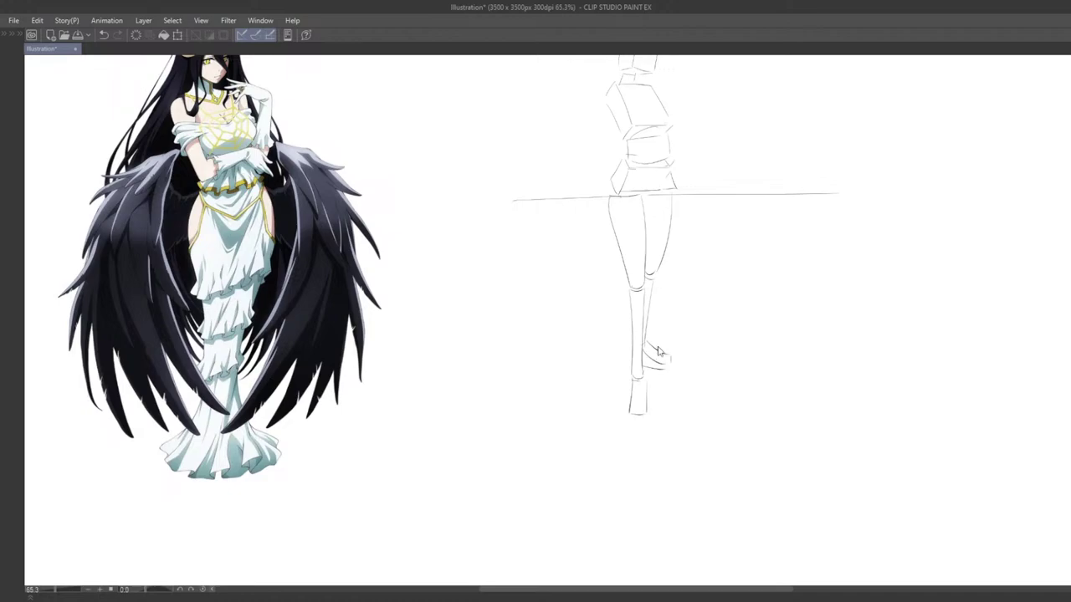
key(ctrl+z)
mouse_move(650, 344)
mouse_down()
mouse_move(675, 355)
mouse_move(669, 370)
mouse_up()
key(ctrl+z)
key(ctrl+z)
key(ctrl+z)
key(ctrl+z)
Step: Draw the rounded shoulder and the near upper arm hanging along the ribcage block down to the elbow
scroll(653, 376, down, 6)
drag(707, 315, 716, 306)
scroll(715, 327, up, 4)
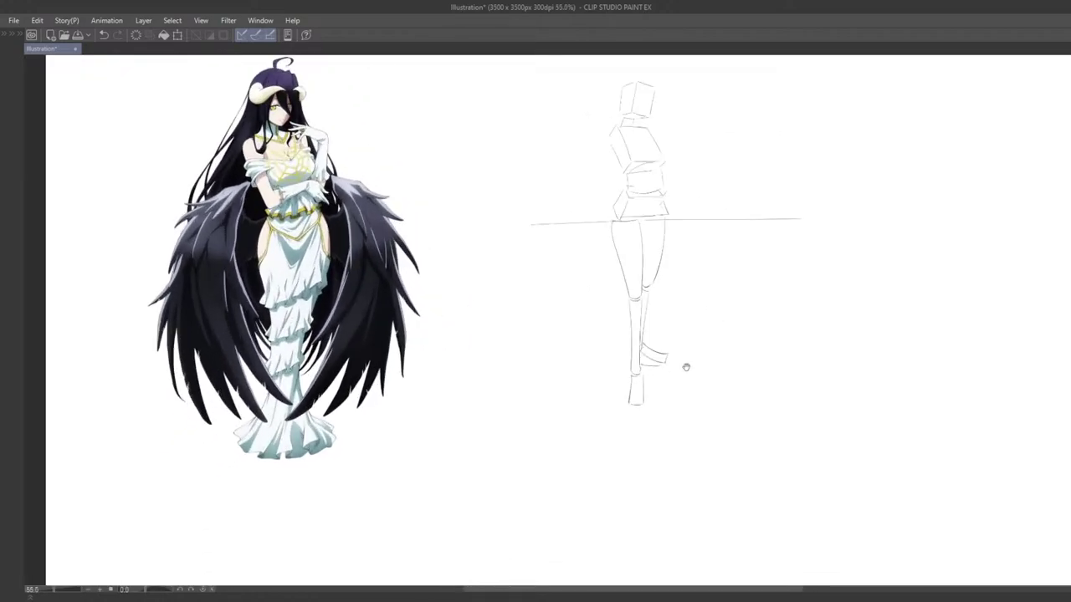
drag(686, 366, 678, 416)
drag(672, 377, 673, 435)
scroll(619, 355, up, 6)
mouse_move(624, 374)
mouse_down()
mouse_move(641, 331)
mouse_move(633, 315)
mouse_up()
scroll(640, 331, down, 2)
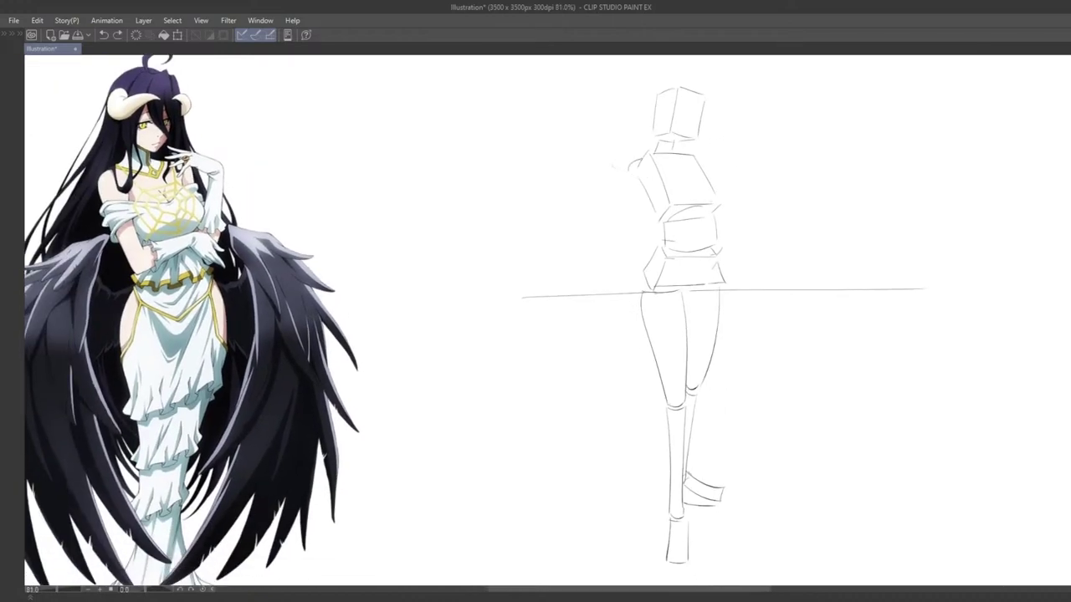
drag(651, 157, 641, 209)
key(ctrl+z)
mouse_move(632, 171)
mouse_down()
mouse_move(650, 241)
mouse_move(666, 241)
mouse_up()
key(ctrl+z)
drag(652, 159, 667, 245)
key(ctrl+z)
key(ctrl+z)
Step: Draw the elbow joint and the near forearm crossing horizontally over the waist block
mouse_move(671, 229)
mouse_down()
mouse_move(717, 223)
mouse_move(723, 249)
mouse_up()
key(ctrl+z)
key(ctrl+z)
key(ctrl+z)
key(ctrl+z)
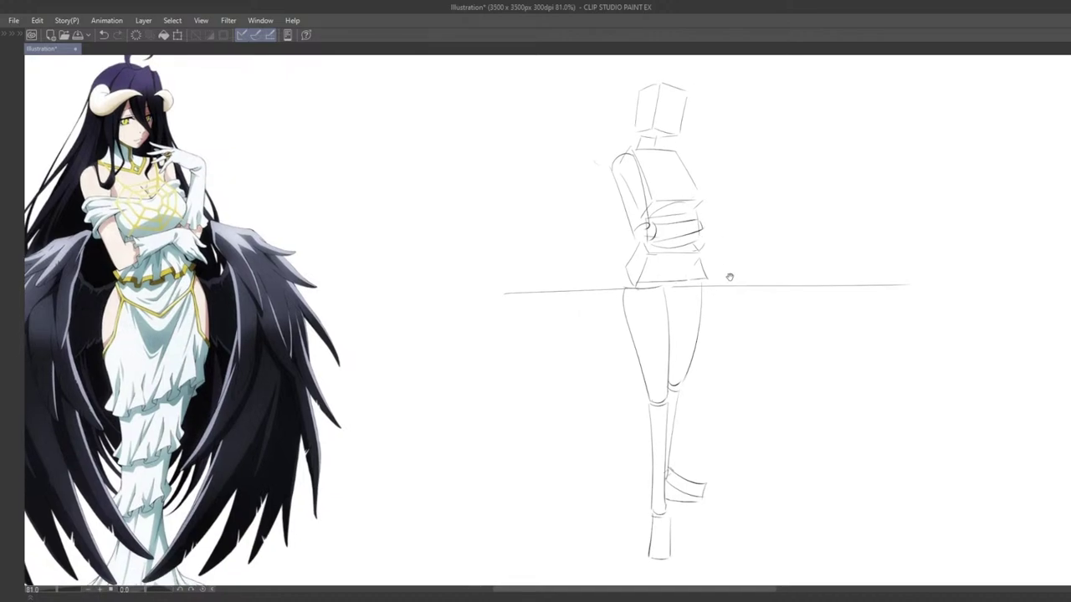
drag(739, 314, 706, 310)
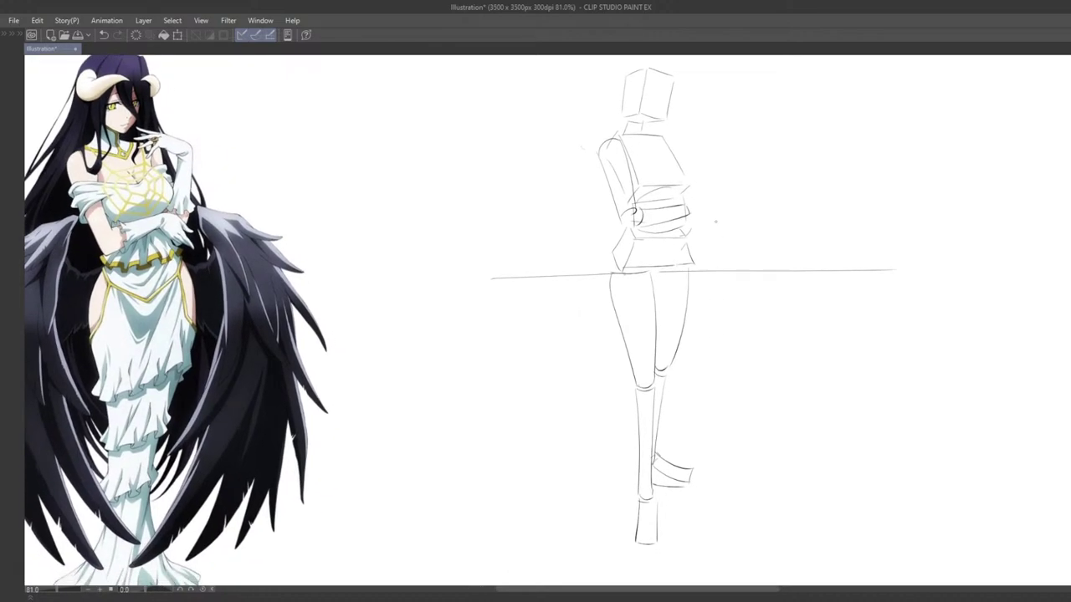
Step: Sketch the wrist and hand at the end of the crossed forearm, redoing unsatisfactory strokes
key(ctrl+z)
key(ctrl+z)
drag(693, 205, 689, 218)
key(ctrl+z)
key(ctrl+z)
mouse_move(688, 232)
mouse_down()
mouse_move(697, 282)
mouse_move(745, 291)
mouse_up()
key(ctrl+z)
Step: Draw the far upper arm slanting from the shoulder down to an elbow beside the crossed hand
mouse_move(700, 171)
mouse_down()
mouse_move(716, 181)
mouse_move(738, 240)
mouse_up()
key(ctrl+z)
key(ctrl+z)
key(ctrl+z)
drag(709, 178, 735, 238)
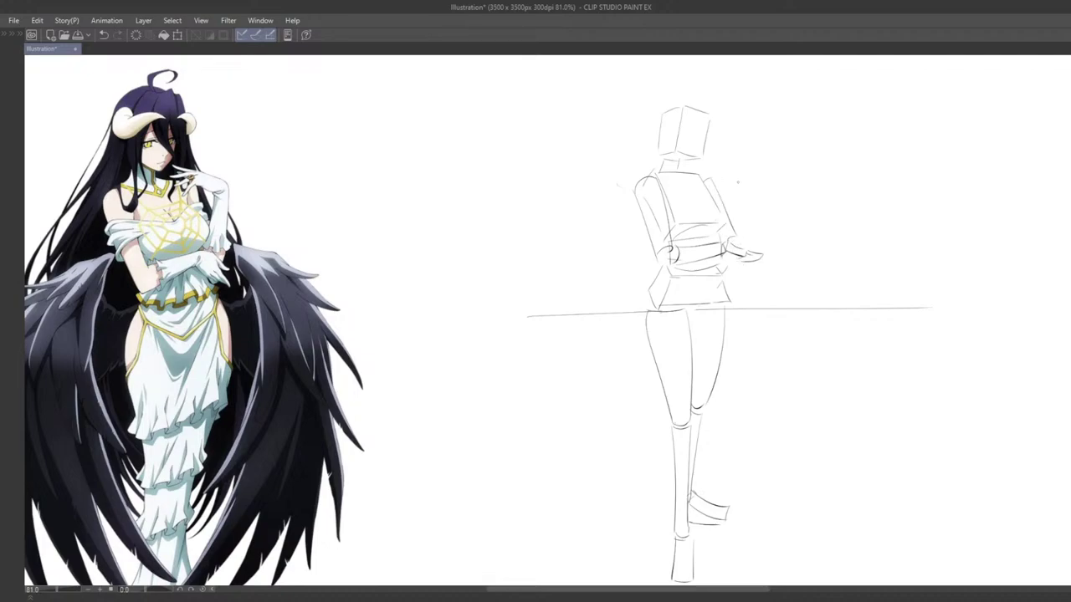
Step: Draw the far forearm rising almost vertically from the elbow toward the chin
drag(738, 181, 744, 184)
key(ctrl+z)
key(ctrl+z)
mouse_move(740, 181)
mouse_down()
mouse_move(739, 232)
mouse_move(749, 241)
mouse_up()
key(ctrl+z)
Step: Sketch the raised hand reaching from the far wrist toward the chin
drag(724, 174, 747, 178)
key(ctrl+z)
drag(741, 204, 754, 219)
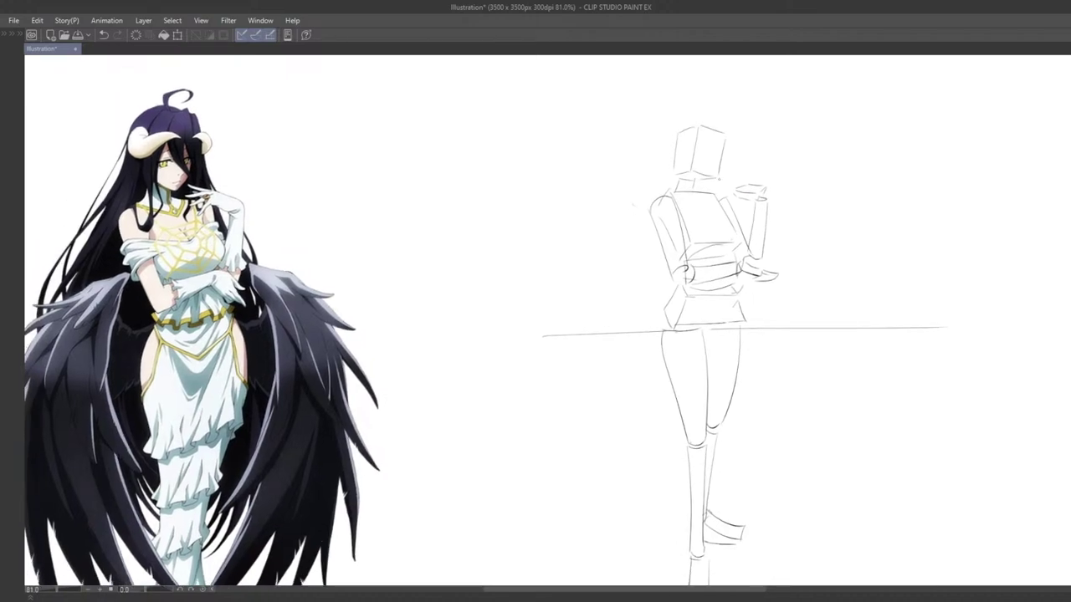
key(ctrl+z)
drag(721, 181, 745, 184)
Step: Lay the sketch over the reference figure for comparison and move it back beside it
scroll(717, 222, down, 4)
drag(828, 213, 758, 205)
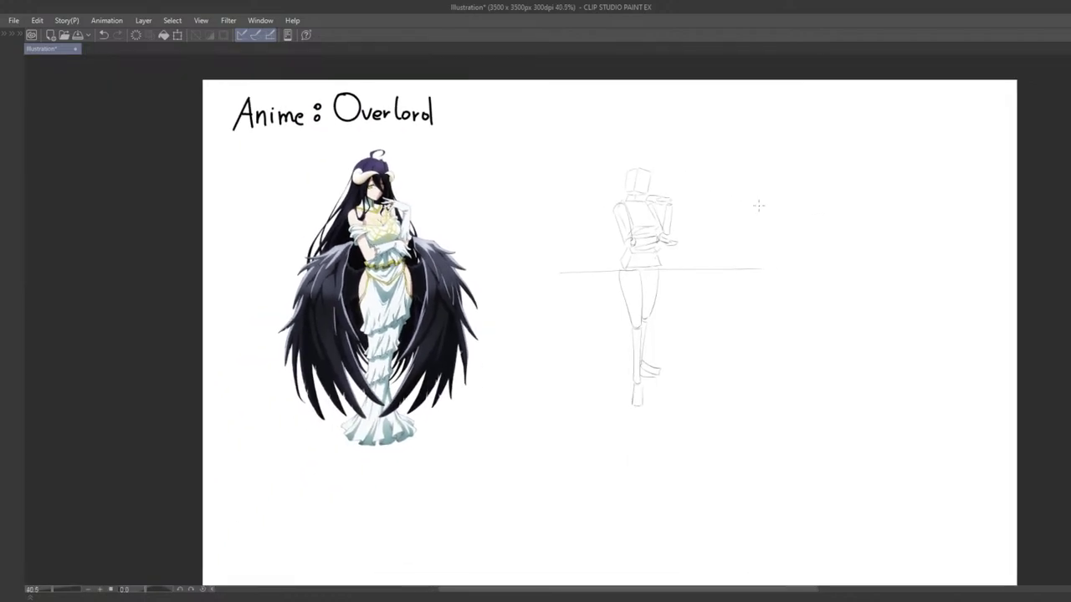
scroll(758, 205, up, 3)
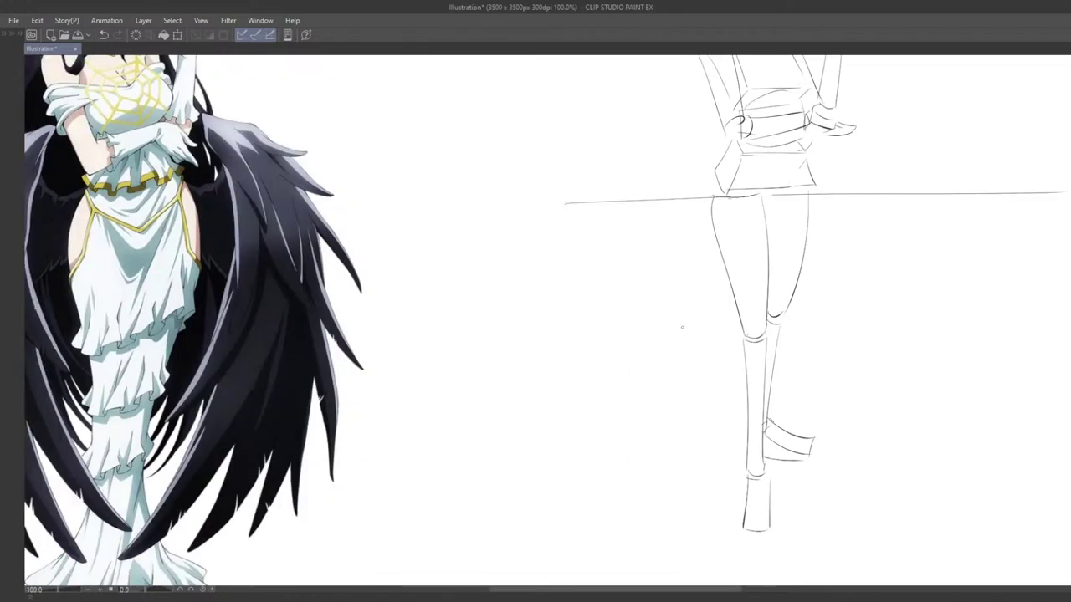
scroll(675, 306, down, 2)
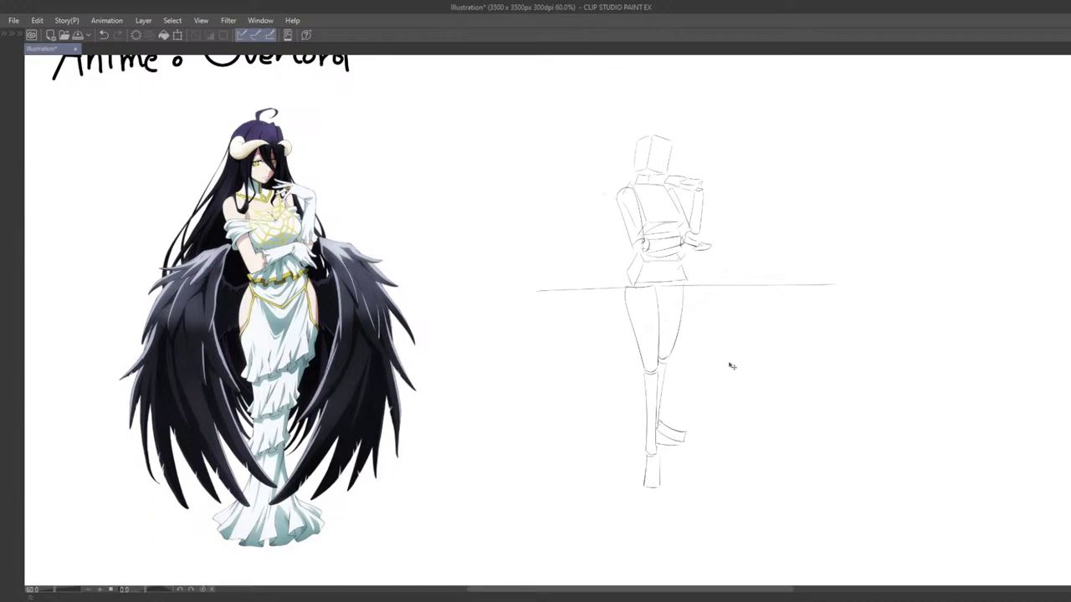
mouse_move(733, 367)
mouse_down()
mouse_move(588, 387)
mouse_move(330, 380)
mouse_up()
mouse_move(337, 405)
mouse_down()
mouse_move(428, 387)
mouse_move(727, 371)
mouse_up()
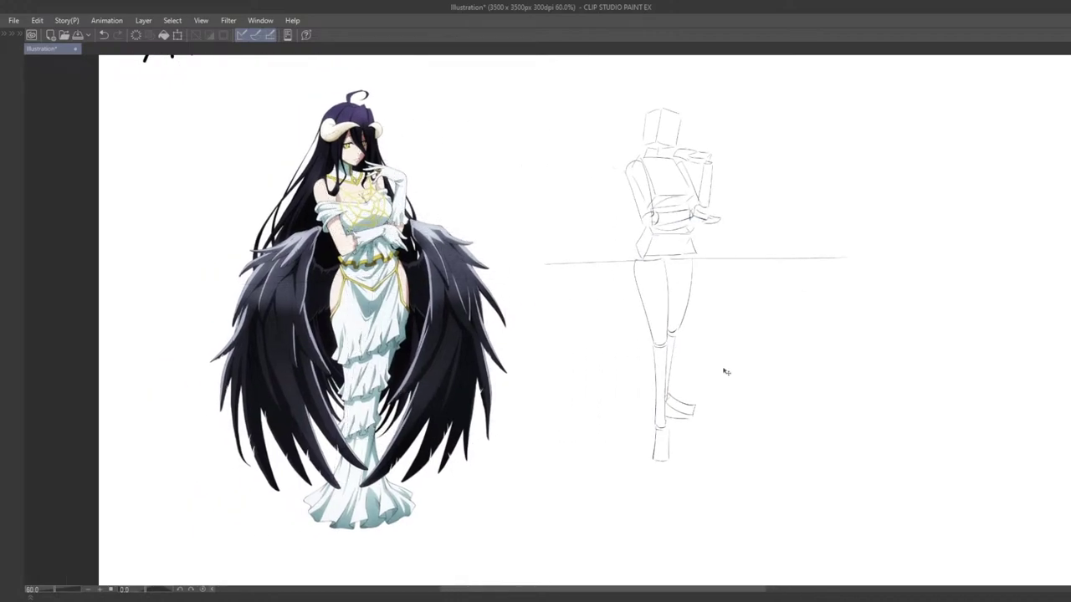
Step: Lower the opacity of the Albedo_Anime_Updated reference layer to 52%
key(Tab)
scroll(643, 389, down, 2)
click(255, 303)
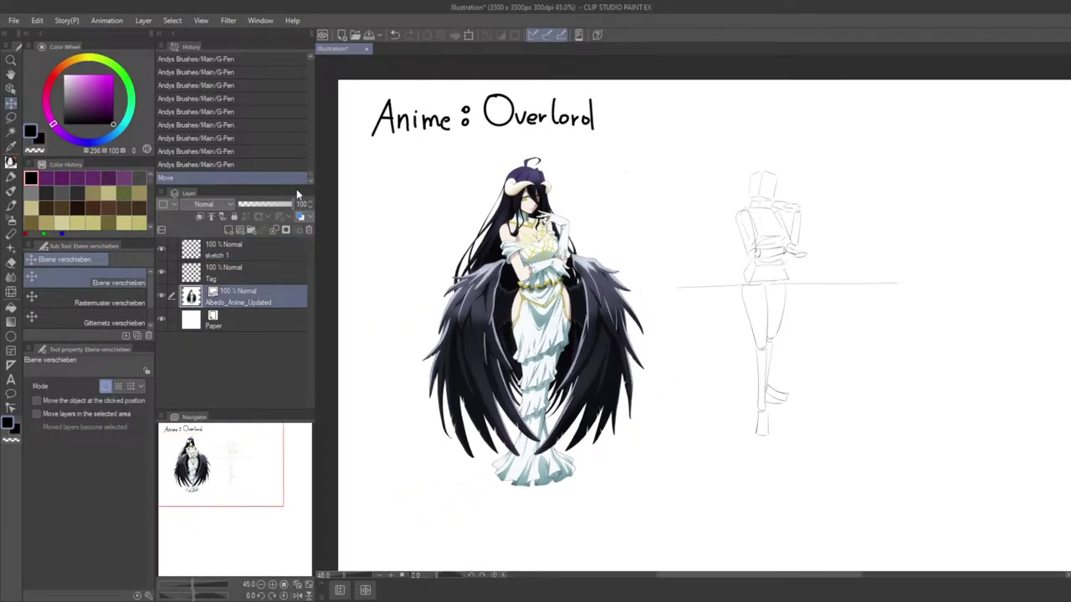
mouse_move(289, 204)
mouse_down()
mouse_move(256, 204)
mouse_move(267, 204)
mouse_up()
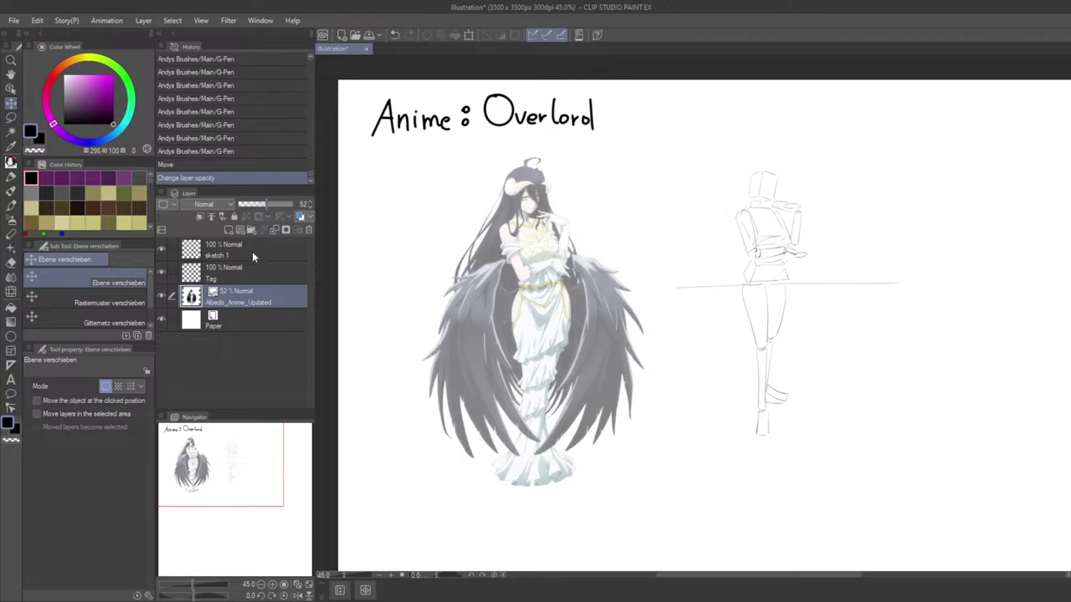
Step: Scale the sketch 1 layer up to 116% and place it over the reference figure
click(252, 252)
key(ctrl+t)
drag(903, 171, 941, 125)
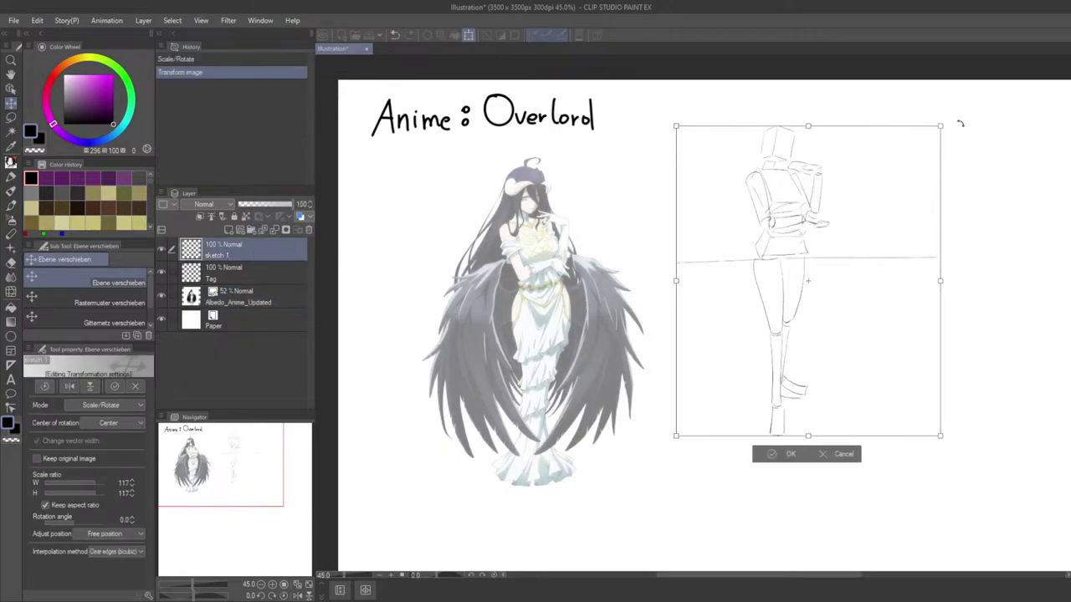
drag(873, 235, 623, 287)
scroll(622, 275, up, 2)
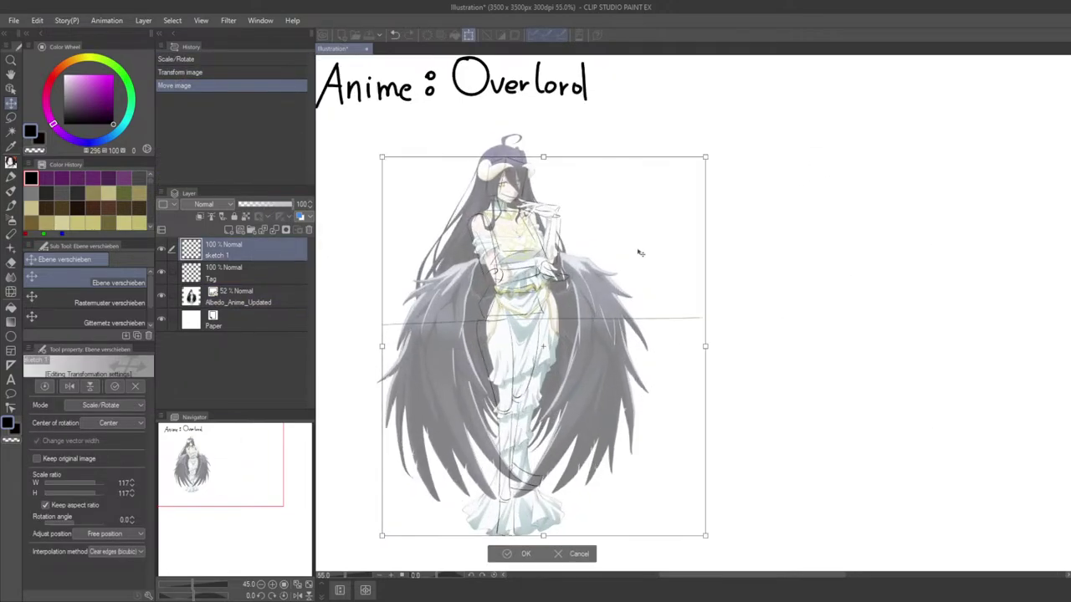
drag(638, 249, 641, 242)
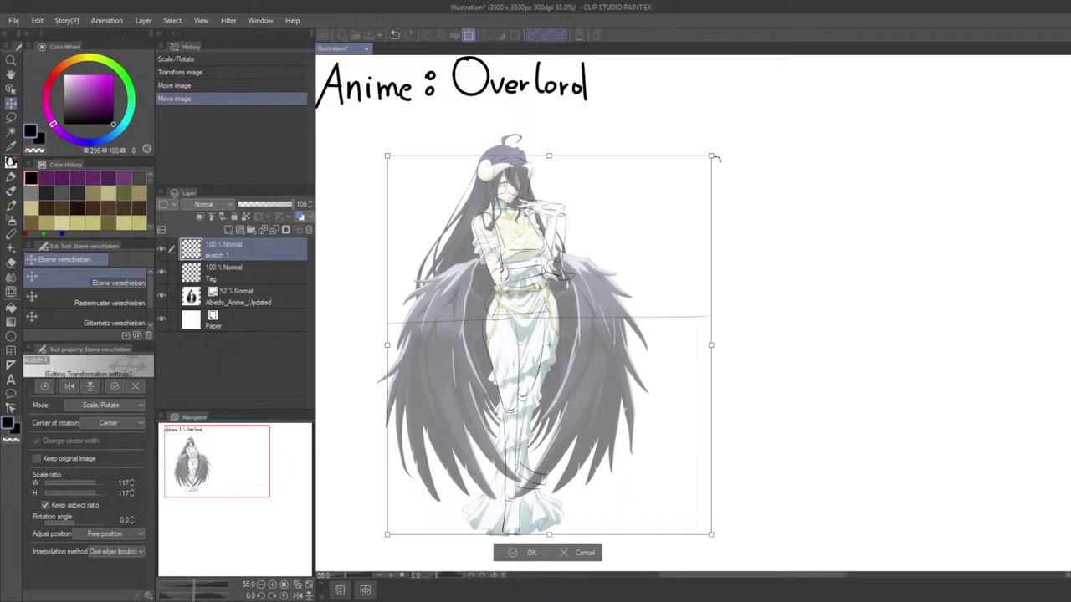
drag(715, 159, 707, 160)
drag(646, 216, 645, 246)
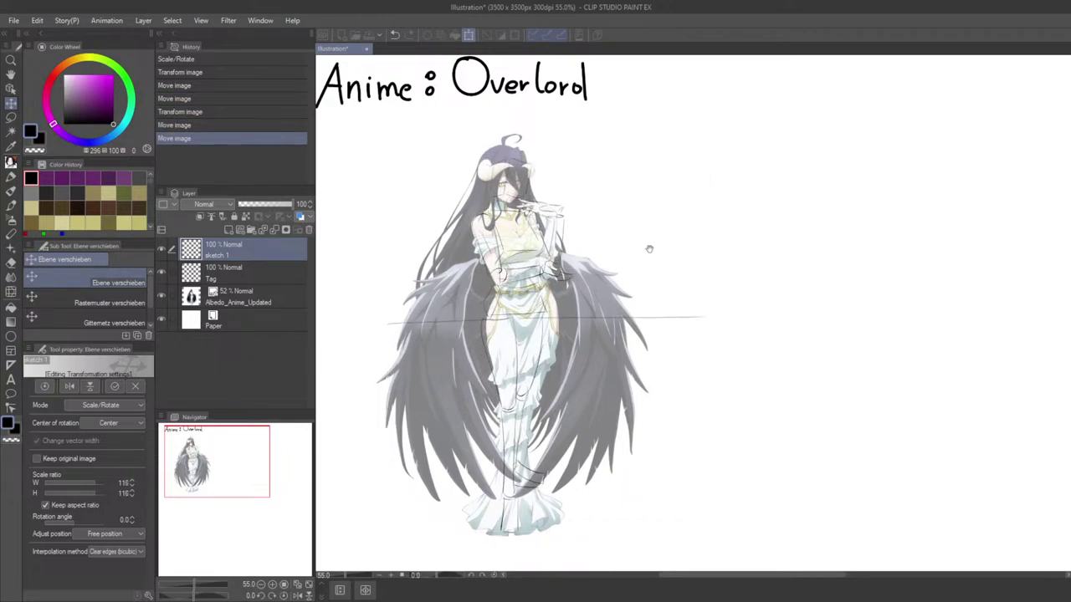
Step: Nudge the enlarged sketch to line up with the reference figure's body and apply the transformation
scroll(648, 251, up, 2)
drag(655, 295, 637, 317)
drag(638, 317, 638, 316)
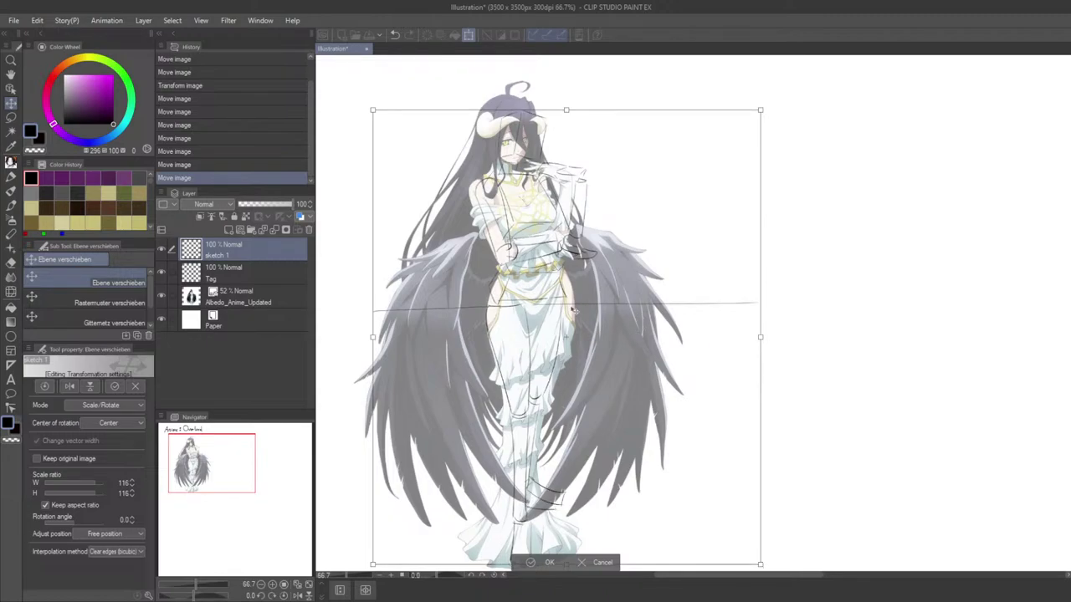
drag(564, 305, 562, 307)
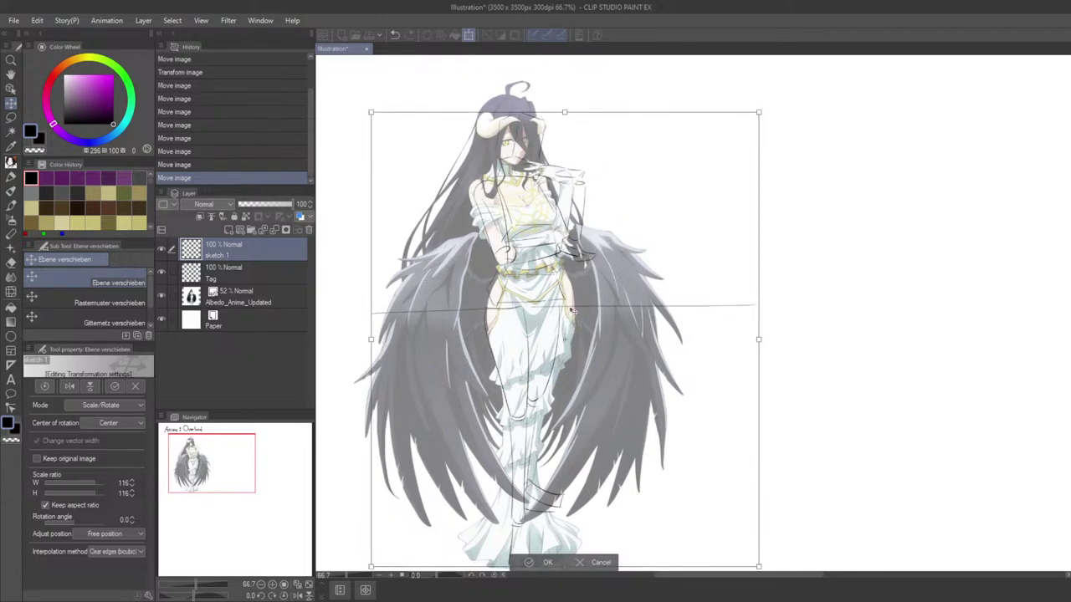
scroll(572, 311, up, 1)
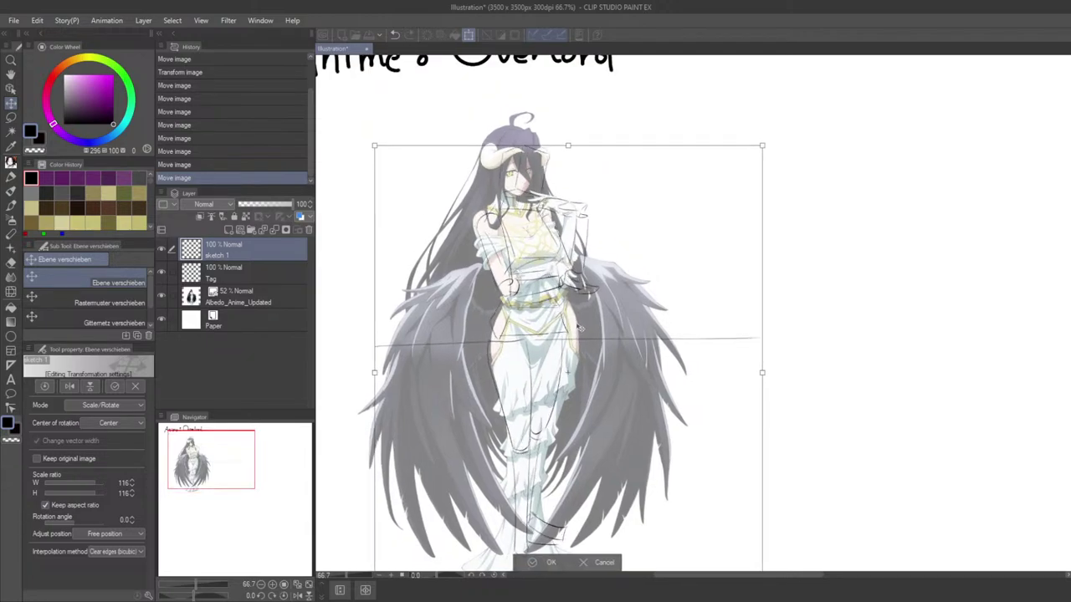
drag(580, 328, 579, 305)
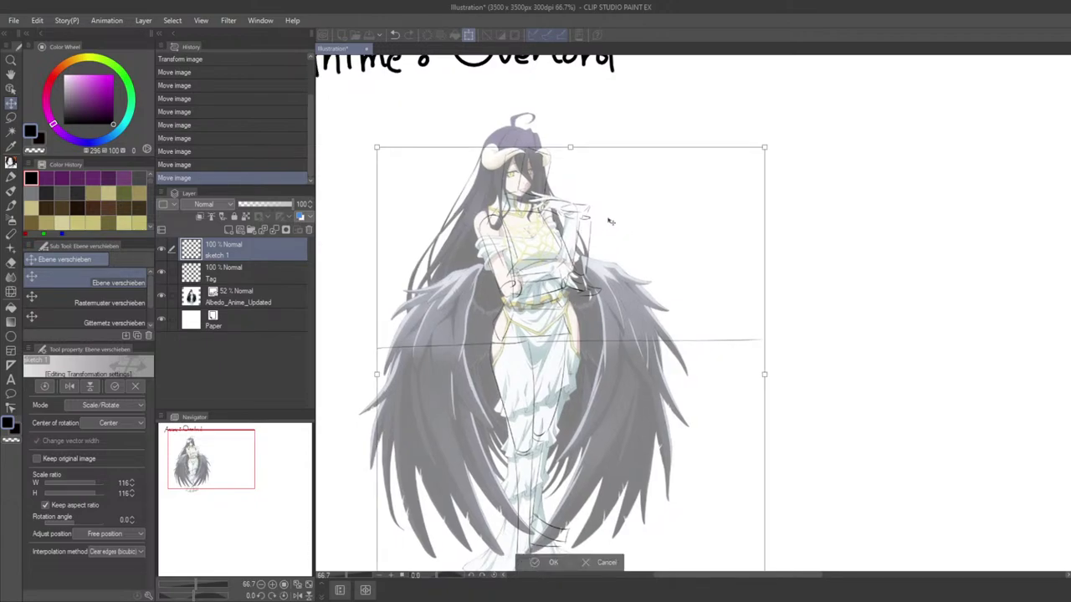
key(Left)
key(Up)
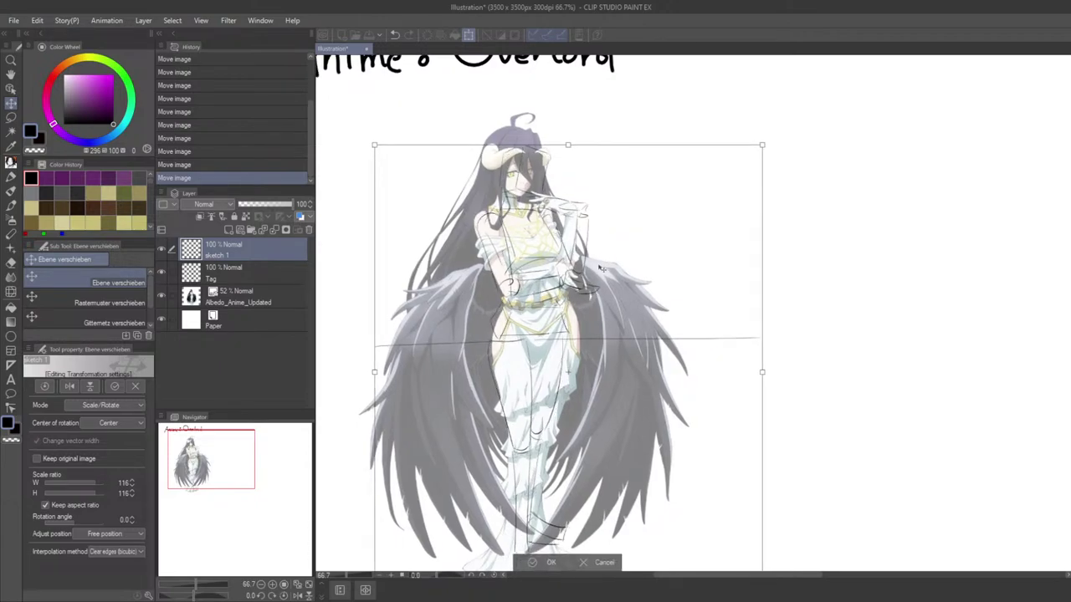
key(ctrl+z)
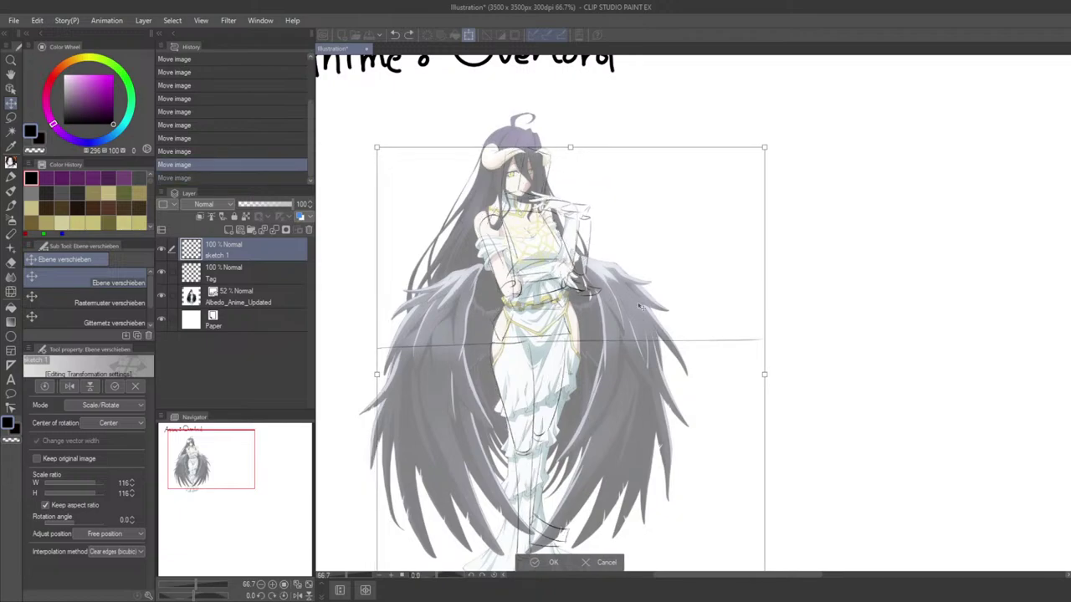
drag(653, 376, 647, 297)
scroll(647, 297, down, 1)
click(552, 483)
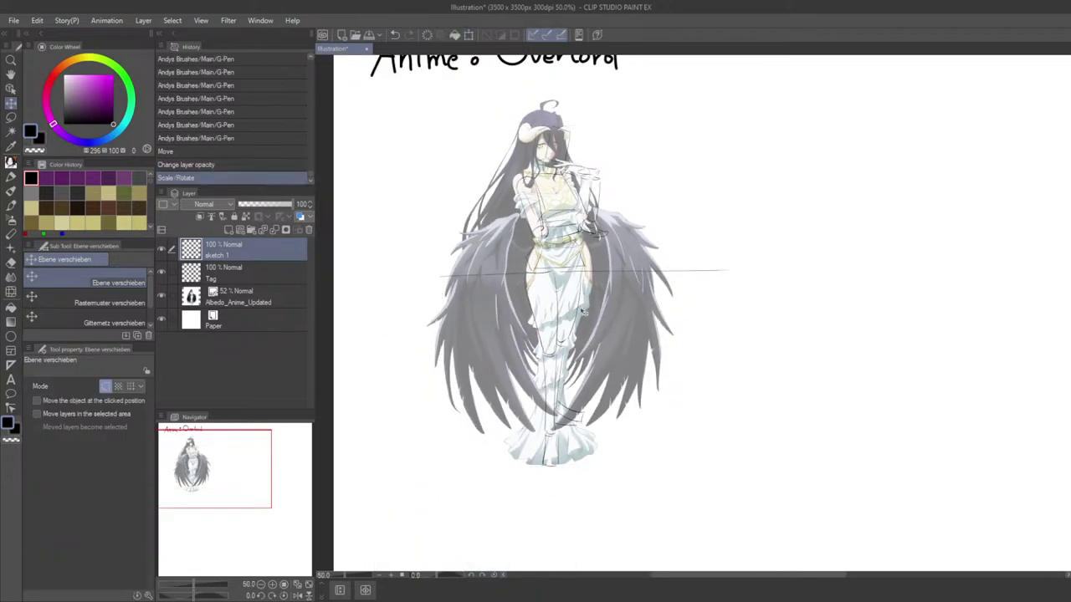
Step: Move the enlarged sketch back beside the faded reference and hide the palettes
drag(615, 306, 853, 293)
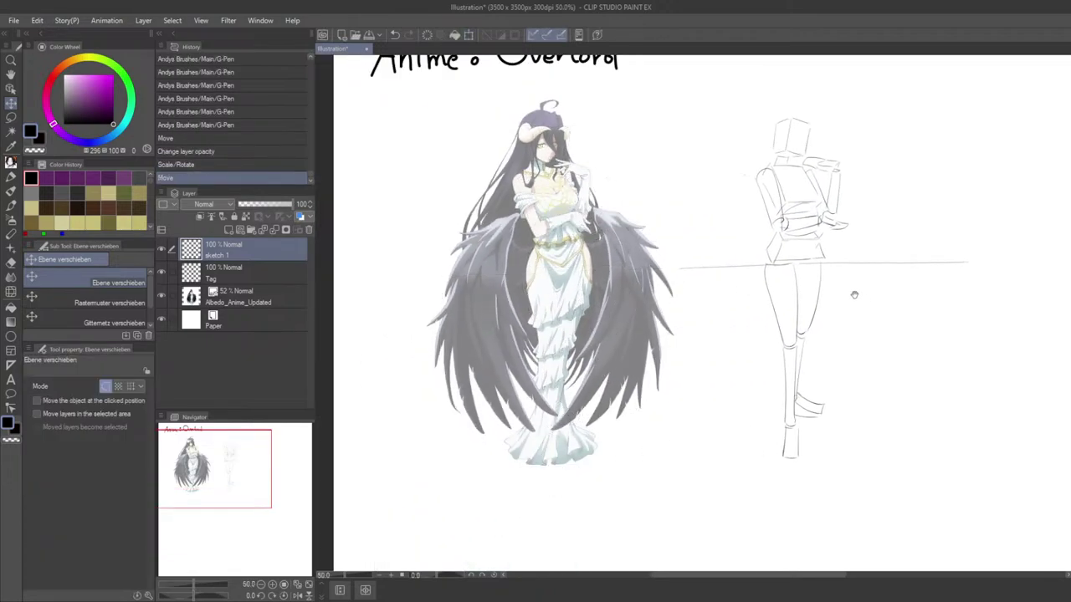
mouse_move(840, 343)
mouse_down()
mouse_move(713, 361)
mouse_move(795, 354)
mouse_move(783, 364)
mouse_up()
key(Tab)
Step: Shift the crossed arm's hand and the raised forearm slightly inward toward the torso of the sketch
scroll(779, 363, up, 3)
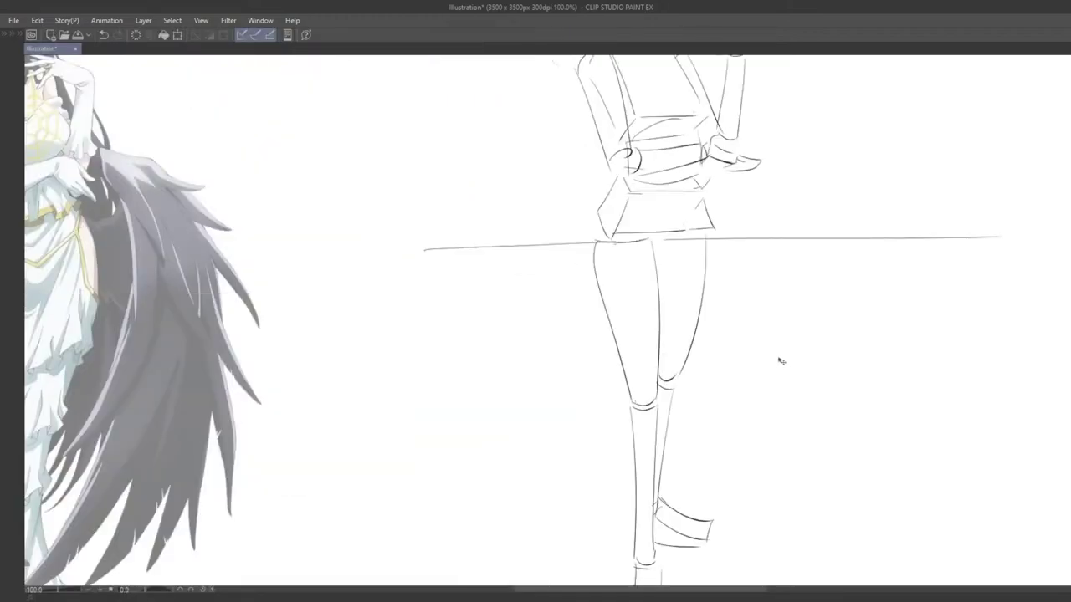
scroll(761, 351, down, 2)
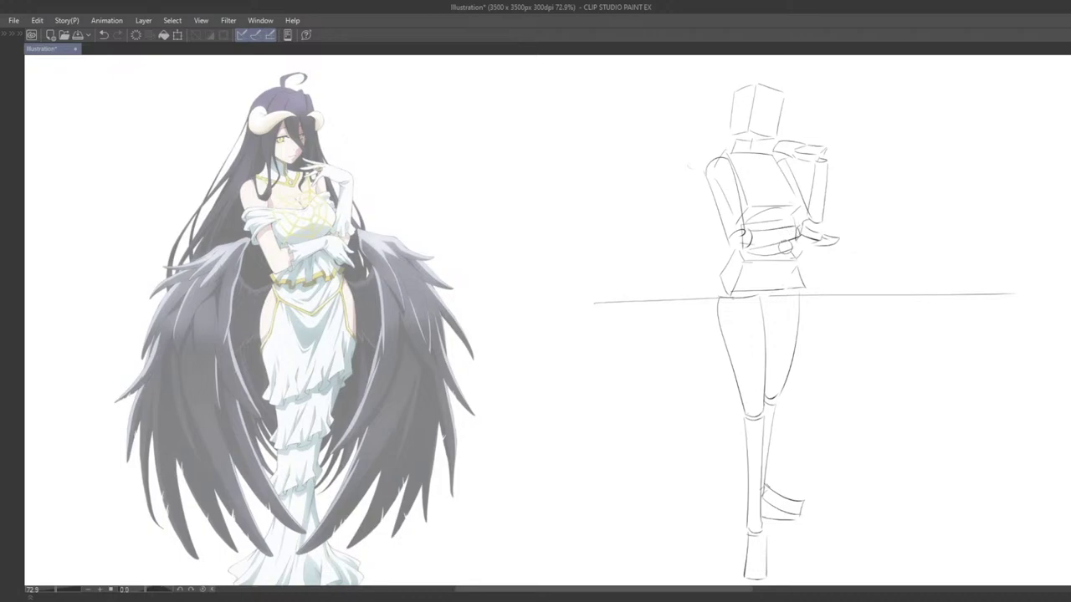
mouse_move(793, 222)
mouse_down()
mouse_move(845, 244)
mouse_move(788, 251)
mouse_move(809, 242)
mouse_up()
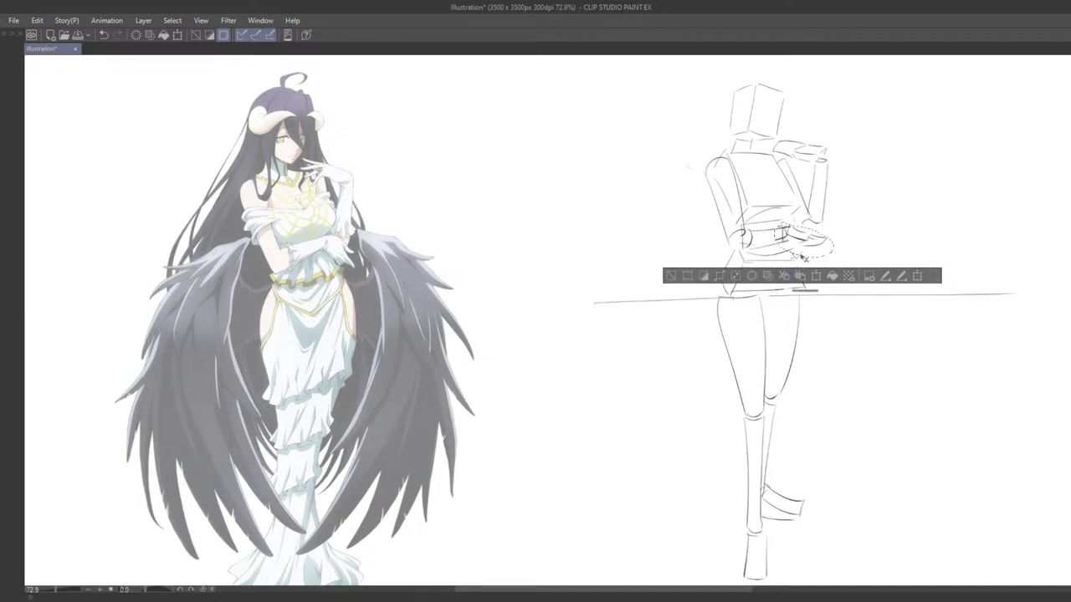
click(672, 276)
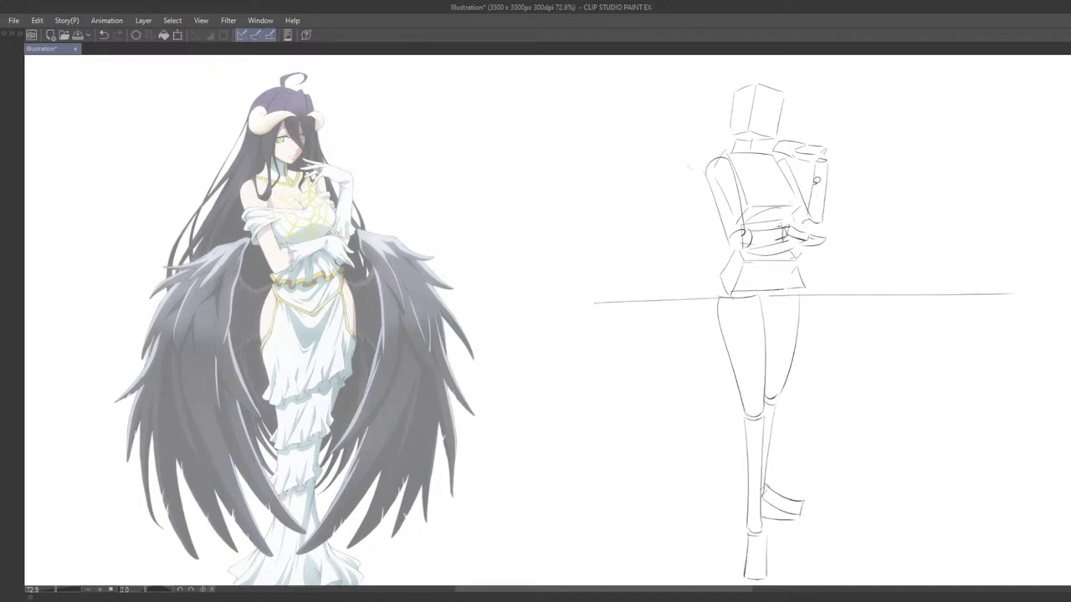
mouse_move(814, 170)
mouse_down()
mouse_move(810, 216)
mouse_move(864, 175)
mouse_move(808, 127)
mouse_move(774, 139)
mouse_move(804, 166)
mouse_move(814, 200)
mouse_up()
click(675, 250)
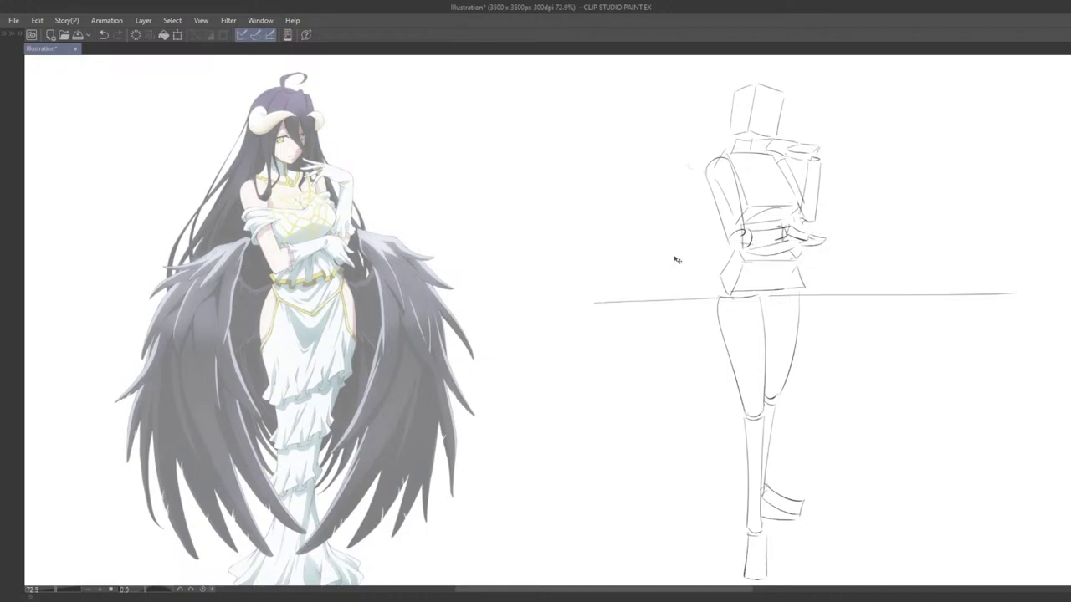
scroll(667, 289, down, 3)
drag(686, 287, 567, 404)
drag(621, 328, 683, 373)
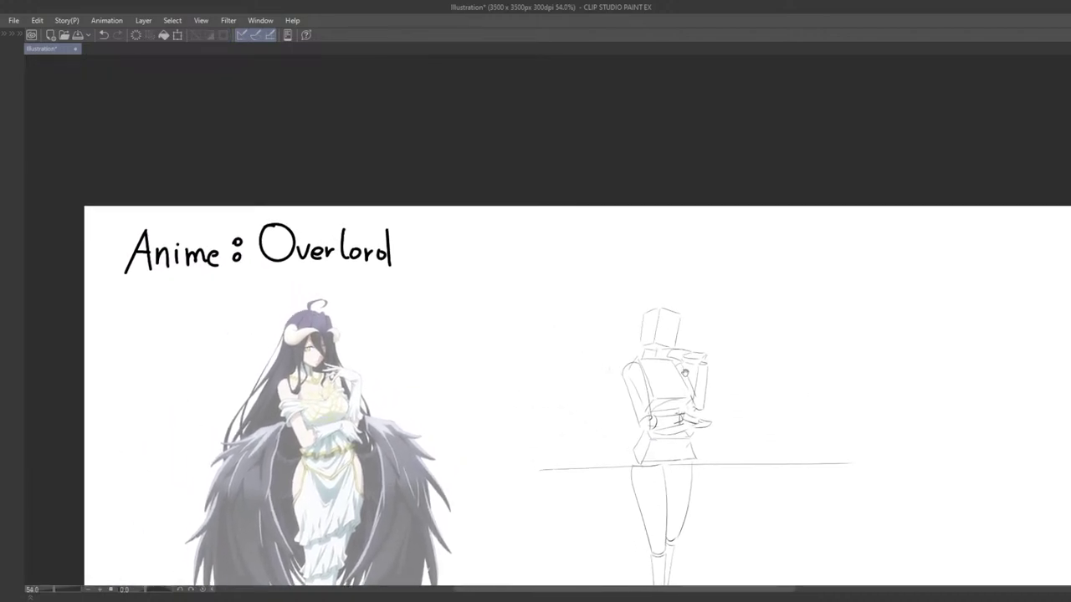
drag(613, 301, 617, 284)
mouse_move(514, 211)
mouse_down()
mouse_move(515, 247)
mouse_move(535, 238)
mouse_up()
key(ctrl+z)
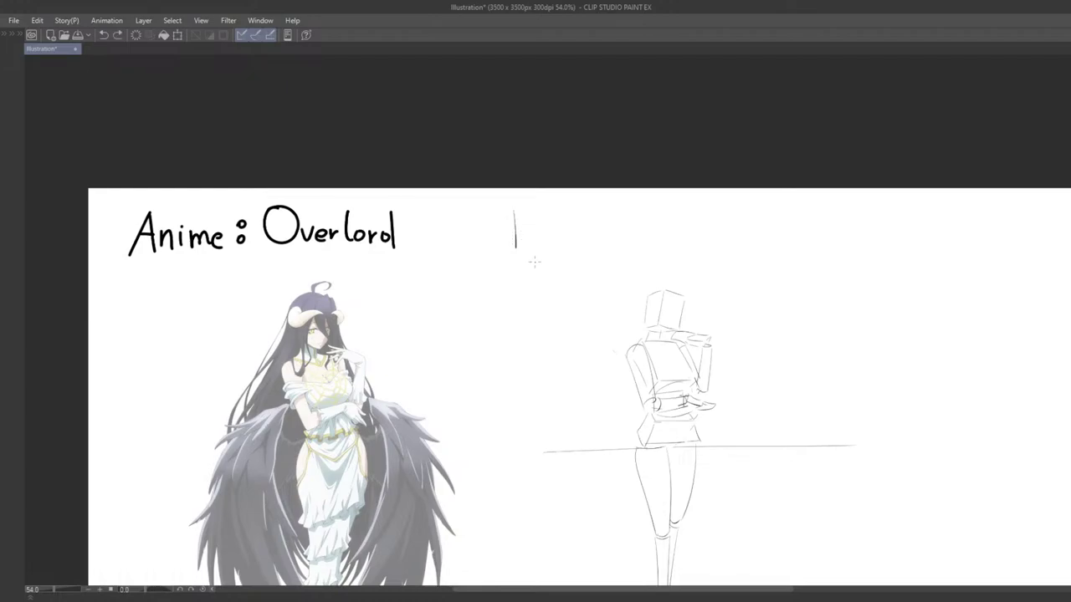
drag(563, 276, 531, 263)
key(ctrl+z)
Step: Write "For:" beside the Overlord title on the Tag layer with the G-Pen enlarged to 28.2
key(Tab)
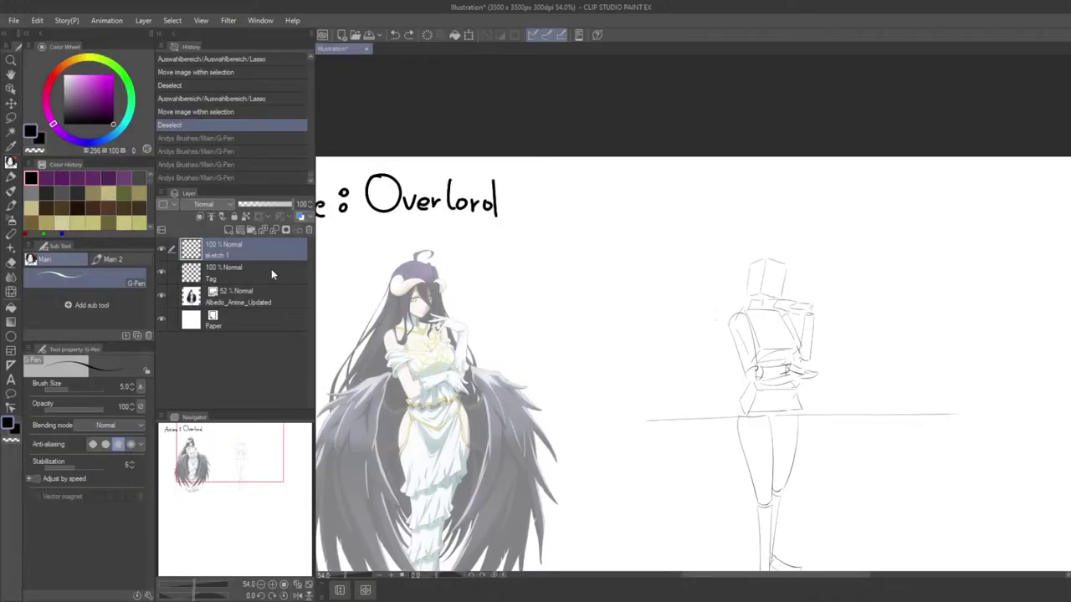
click(286, 267)
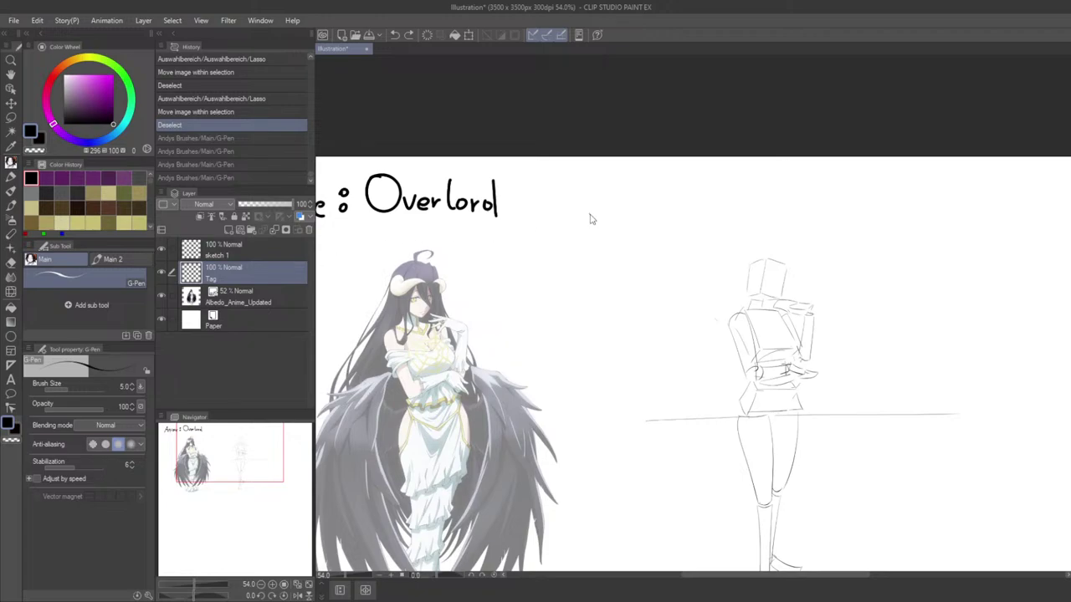
key(])
mouse_move(596, 182)
mouse_down()
mouse_move(595, 216)
mouse_move(607, 181)
mouse_up()
drag(594, 199, 605, 197)
mouse_move(608, 202)
mouse_down()
mouse_move(605, 211)
mouse_move(609, 201)
mouse_up()
mouse_move(622, 200)
mouse_down()
mouse_move(647, 194)
mouse_move(649, 208)
mouse_up()
drag(668, 221, 601, 230)
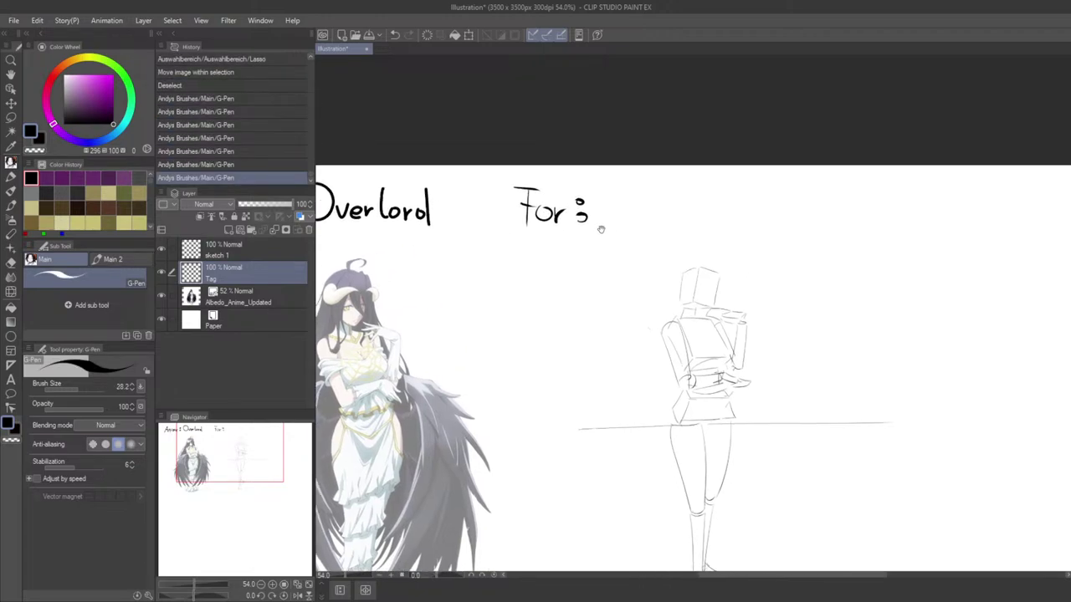
Step: Handwrite the recipient's name after "For:" on the Tag layer
key(ctrl+z)
mouse_move(621, 193)
mouse_down()
mouse_move(609, 233)
mouse_move(630, 196)
mouse_move(632, 224)
mouse_move(648, 208)
mouse_move(654, 223)
mouse_up()
key(ctrl+z)
drag(662, 212, 656, 225)
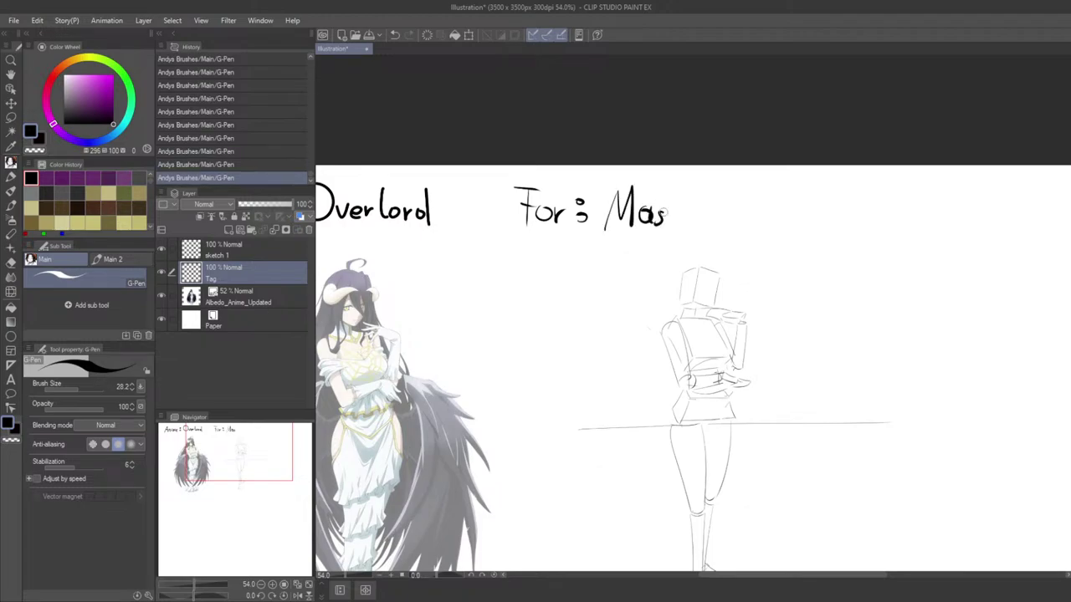
mouse_move(670, 188)
mouse_down()
mouse_move(668, 224)
mouse_move(689, 220)
mouse_up()
drag(690, 209, 731, 224)
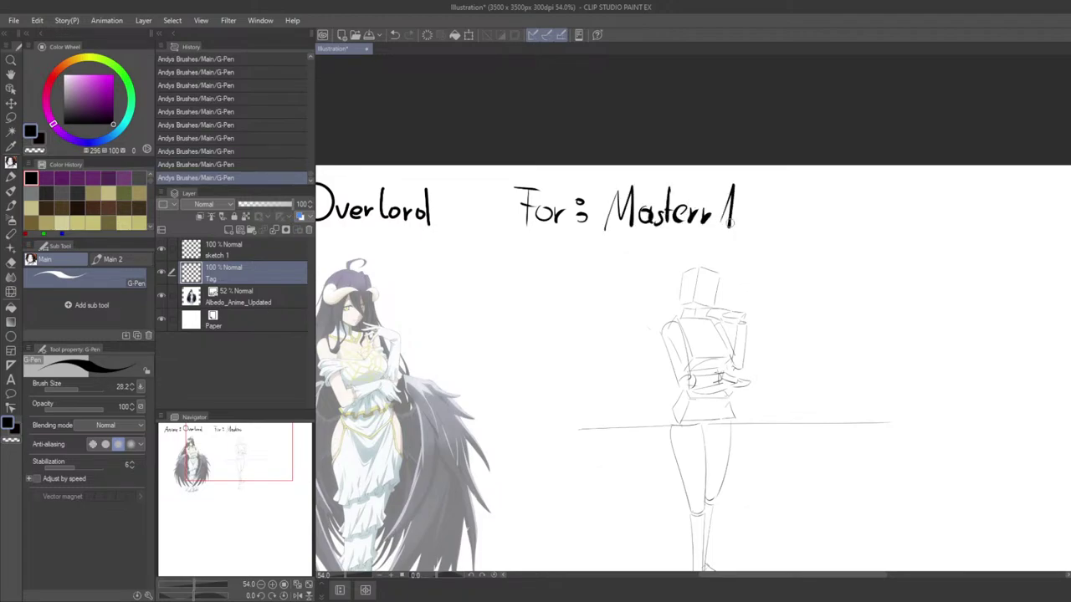
mouse_move(729, 187)
mouse_down()
mouse_move(746, 228)
mouse_move(763, 227)
mouse_up()
drag(789, 198, 778, 231)
mouse_move(798, 192)
mouse_down()
mouse_move(808, 194)
mouse_move(797, 237)
mouse_up()
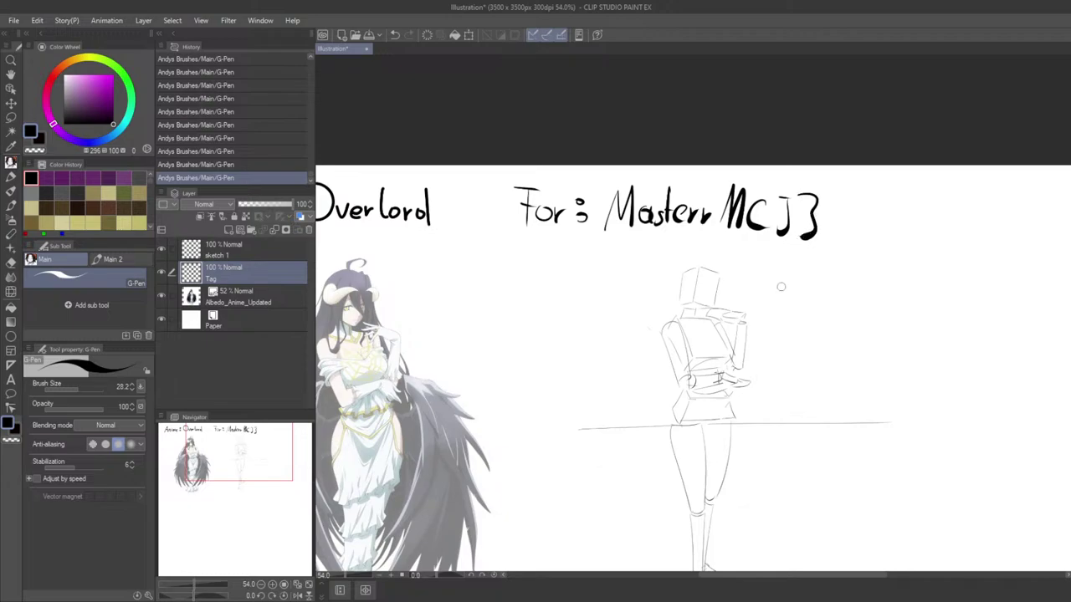
Step: Return to the sketch 1 layer with a thin G-Pen and hide the palettes
scroll(782, 287, down, 1)
scroll(650, 242, up, 3)
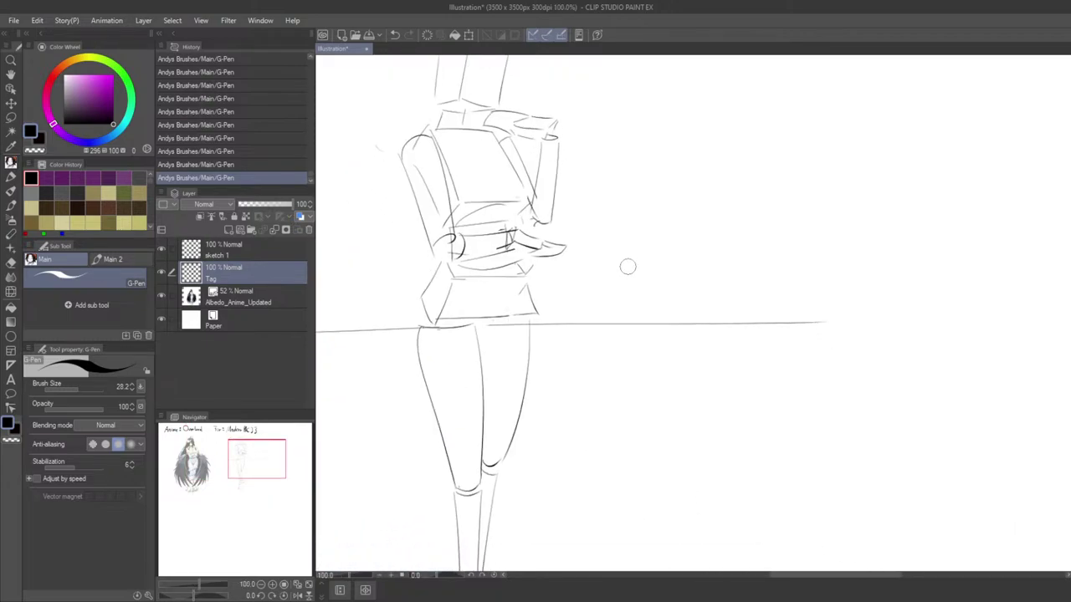
click(279, 257)
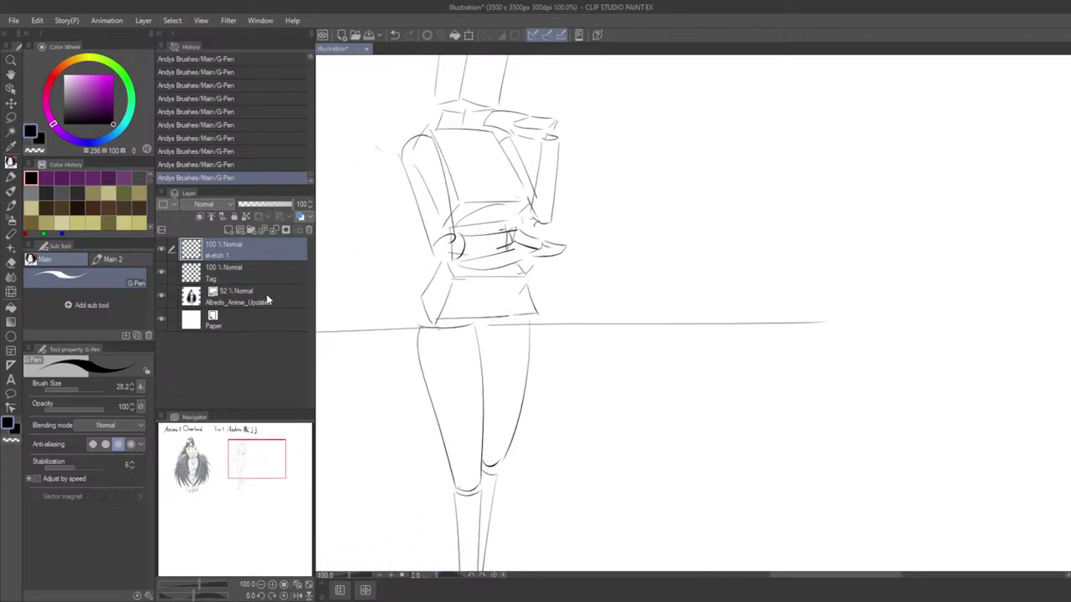
key(bracketleft)
key(bracketleft)
key(bracketleft)
key(bracketleft)
key(bracketleft)
key(bracketleft)
key(bracketleft)
key(bracketleft)
key(bracketleft)
key(bracketleft)
drag(634, 188, 644, 252)
key(ctrl+z)
key(Tab)
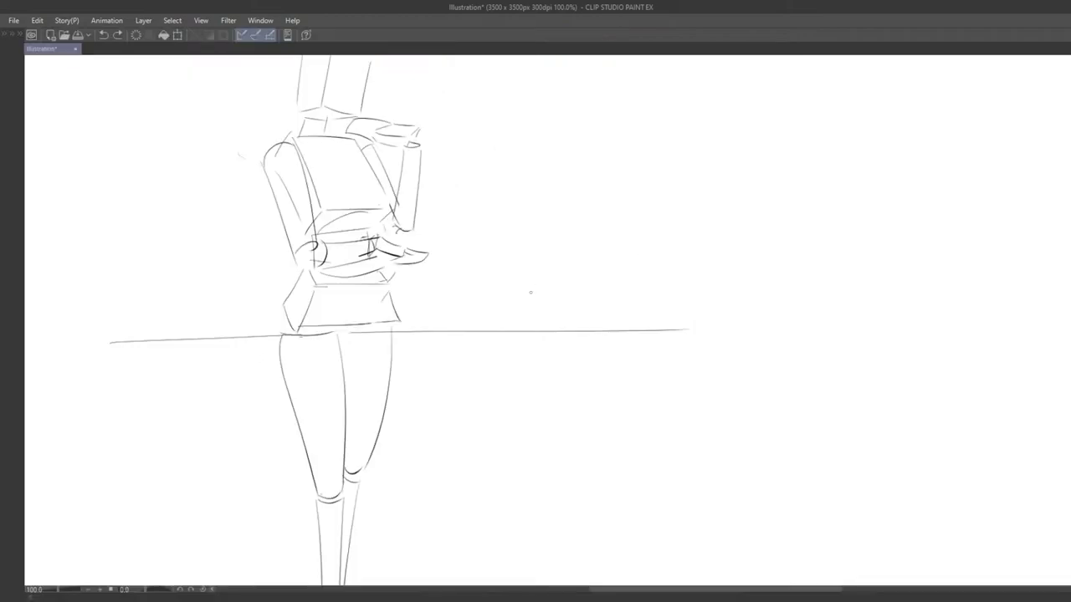
Step: Redraw the back leg's outer thigh contour with a wider hip
scroll(764, 276, down, 3)
scroll(755, 259, up, 3)
scroll(748, 268, down, 2)
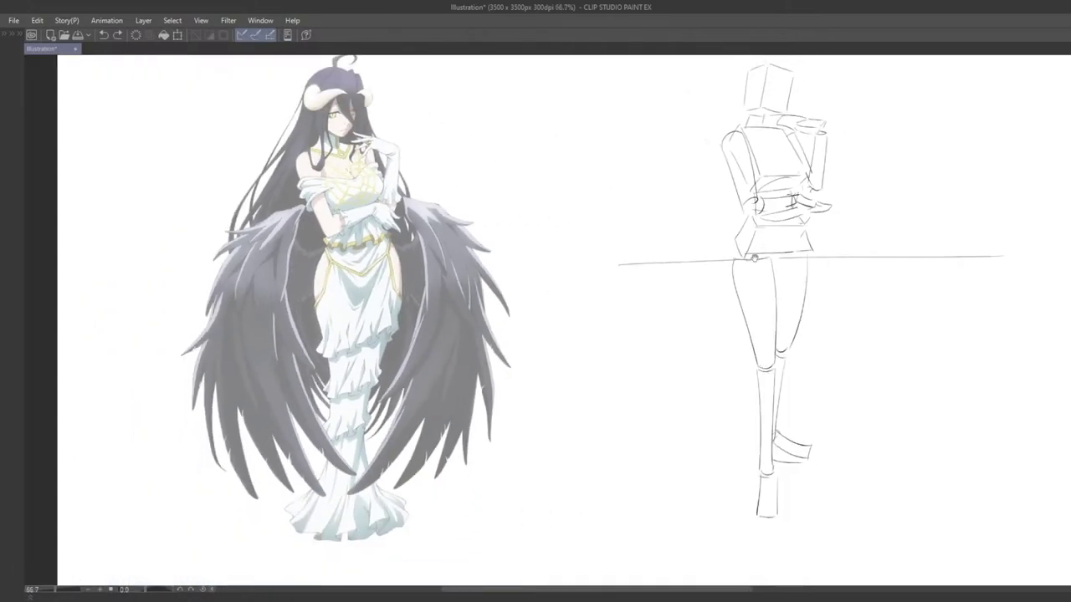
drag(729, 306, 686, 329)
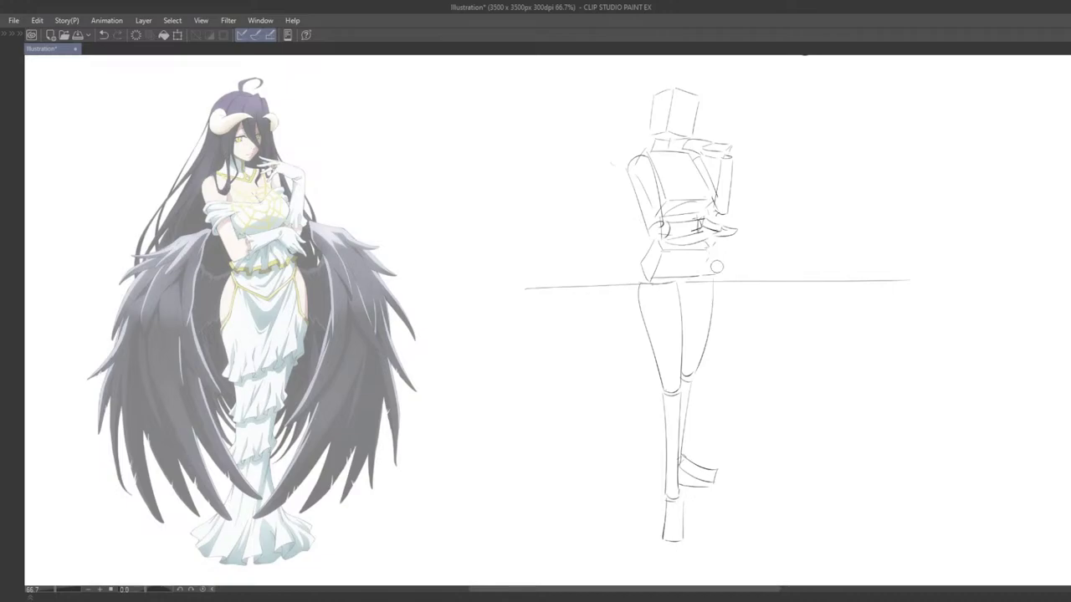
mouse_move(711, 247)
mouse_down()
mouse_move(722, 268)
mouse_move(704, 345)
mouse_up()
key(ctrl+z)
key(ctrl+z)
drag(717, 284, 701, 359)
key(ctrl+z)
key(ctrl+z)
key(ctrl+y)
key(ctrl+z)
key(ctrl+y)
Step: Redraw the inner line between the thighs and rework the back leg's lower outline and foot
drag(676, 300, 683, 366)
drag(684, 289, 686, 375)
key(ctrl+z)
mouse_move(733, 427)
mouse_down()
mouse_move(753, 320)
mouse_move(705, 432)
mouse_move(694, 343)
mouse_move(685, 403)
mouse_up()
key(ctrl+z)
drag(695, 327, 682, 407)
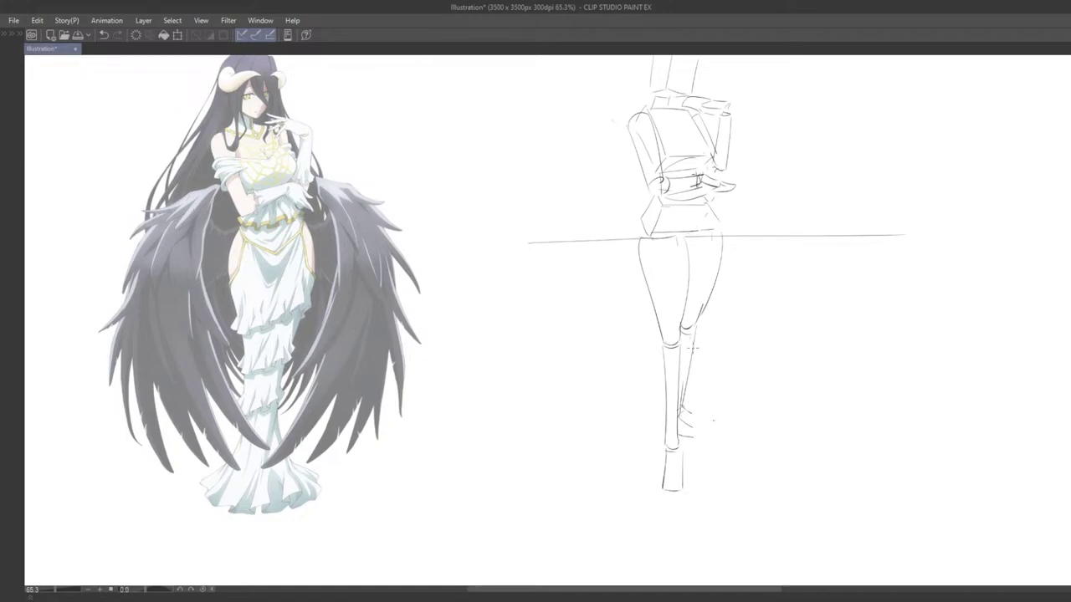
Step: Try new strokes for the back lower leg and foot, undoing each one
scroll(691, 348, down, 2)
scroll(755, 267, up, 2)
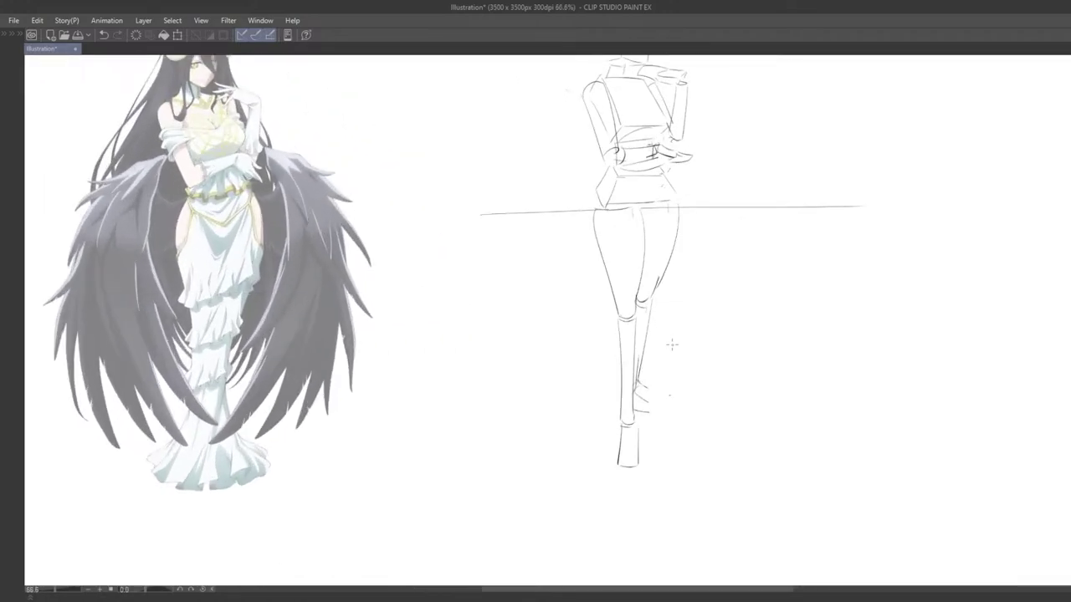
key(ctrl+z)
drag(653, 306, 649, 365)
key(ctrl+z)
drag(646, 312, 639, 387)
key(ctrl+z)
drag(649, 395, 658, 402)
key(ctrl+z)
key(ctrl+z)
key(ctrl+z)
Step: Erase stray lines at the back ankle and sketch the foot's heel behind the standing leg
key(e)
drag(638, 385, 642, 396)
key(p)
drag(642, 421, 641, 406)
Step: Overlay the sketch on the faded reference figure to compare proportions, and undo the move
scroll(619, 433, down, 3)
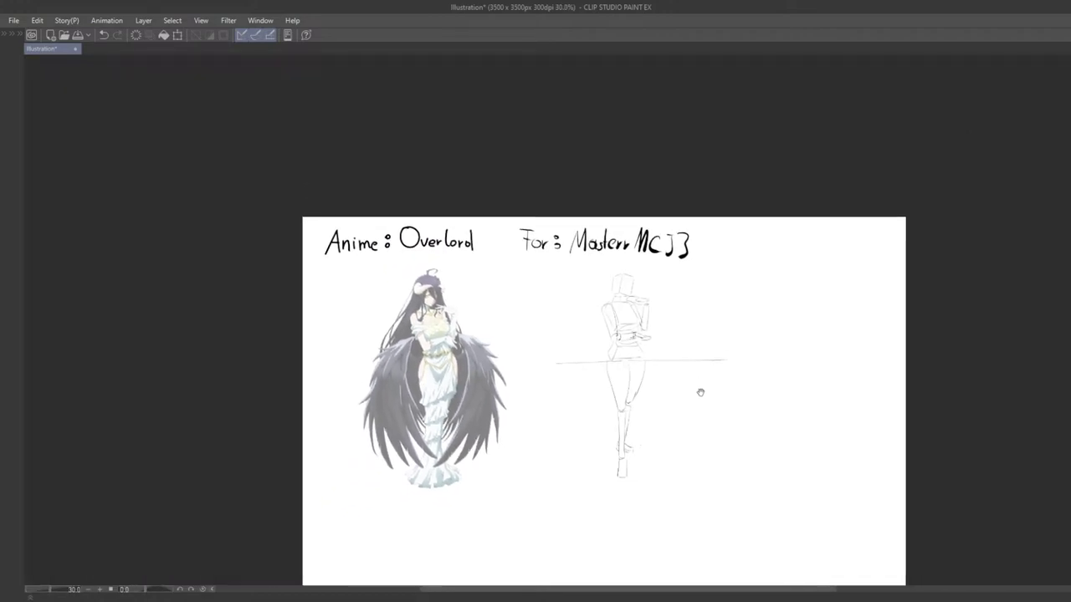
scroll(703, 393, up, 1)
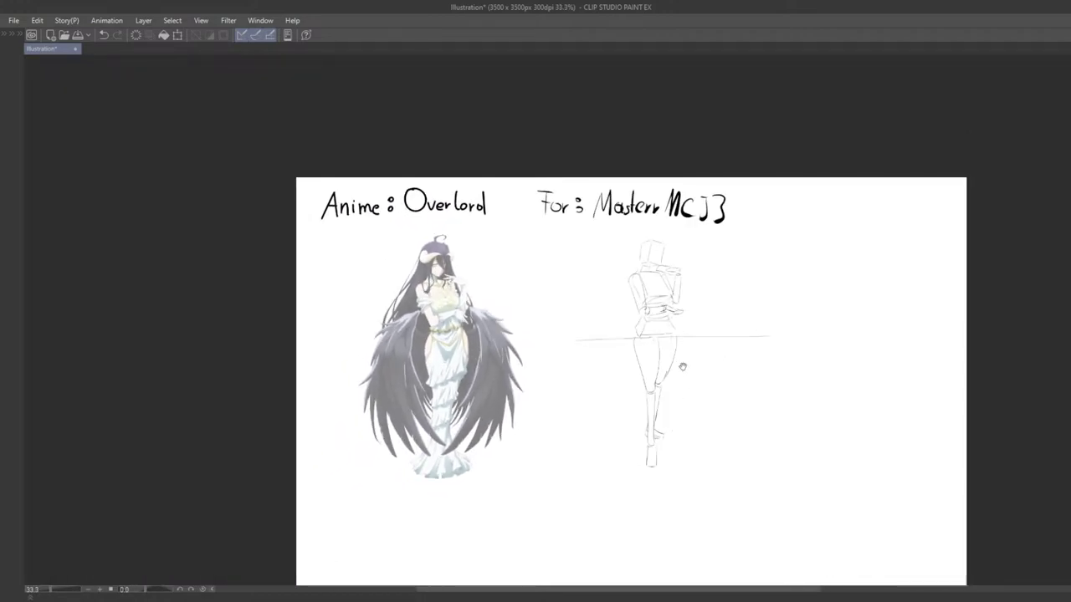
mouse_move(682, 366)
mouse_down()
mouse_move(694, 363)
mouse_move(511, 376)
mouse_move(647, 357)
mouse_move(617, 409)
mouse_up()
key(k)
scroll(673, 349, up, 2)
scroll(625, 384, up, 2)
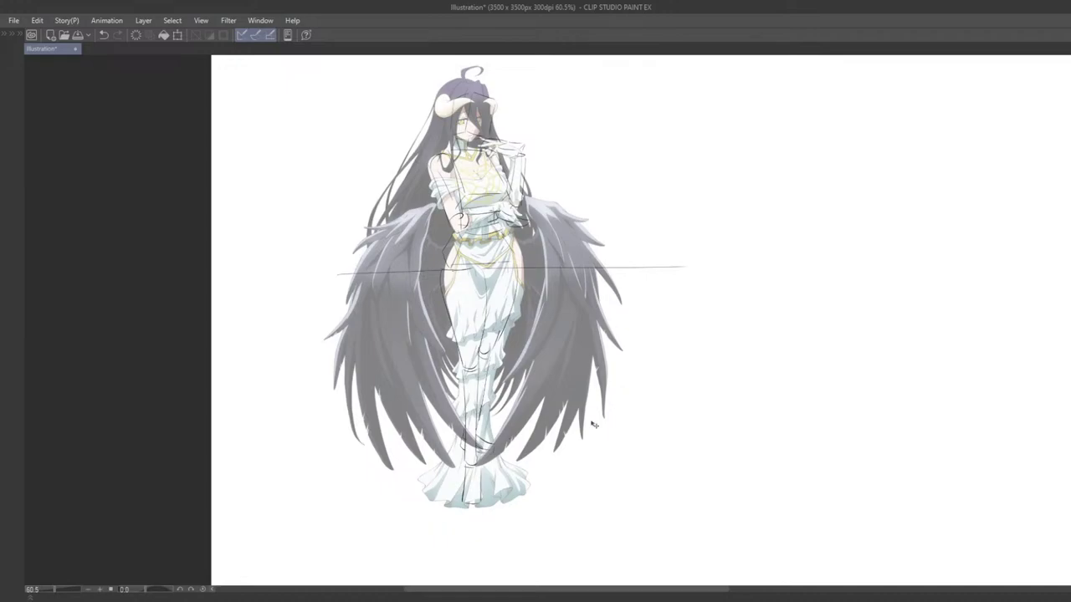
scroll(620, 403, down, 1)
key(ctrl+z)
key(ctrl+z)
key(ctrl+z)
key(ctrl+z)
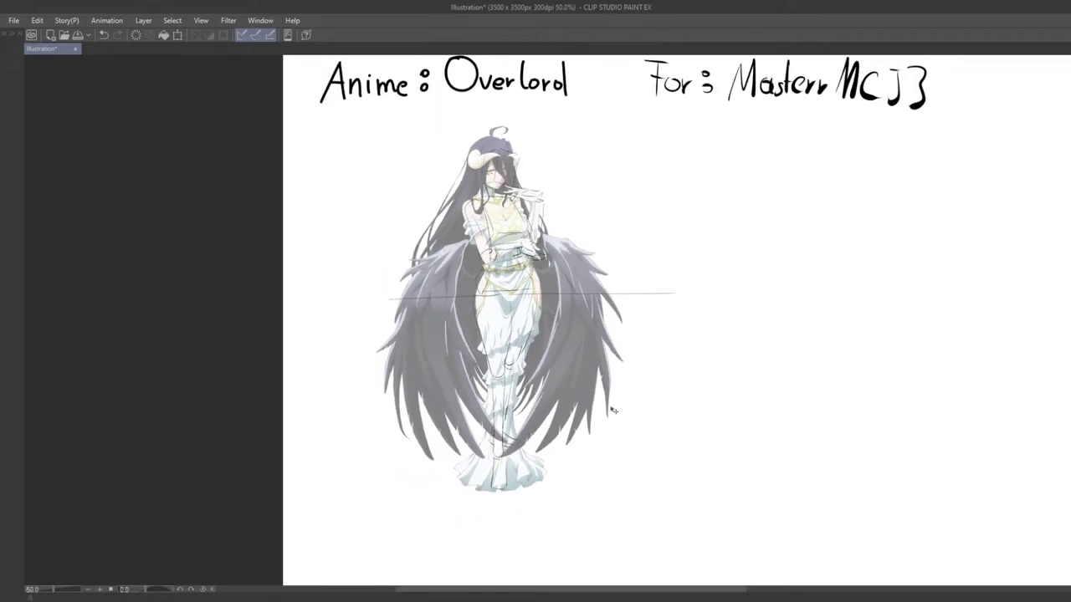
Step: Rotate the sketch's head block slightly counterclockwise, shift it over the neck and deselect it
drag(853, 337, 771, 386)
scroll(772, 386, up, 2)
scroll(771, 387, up, 1)
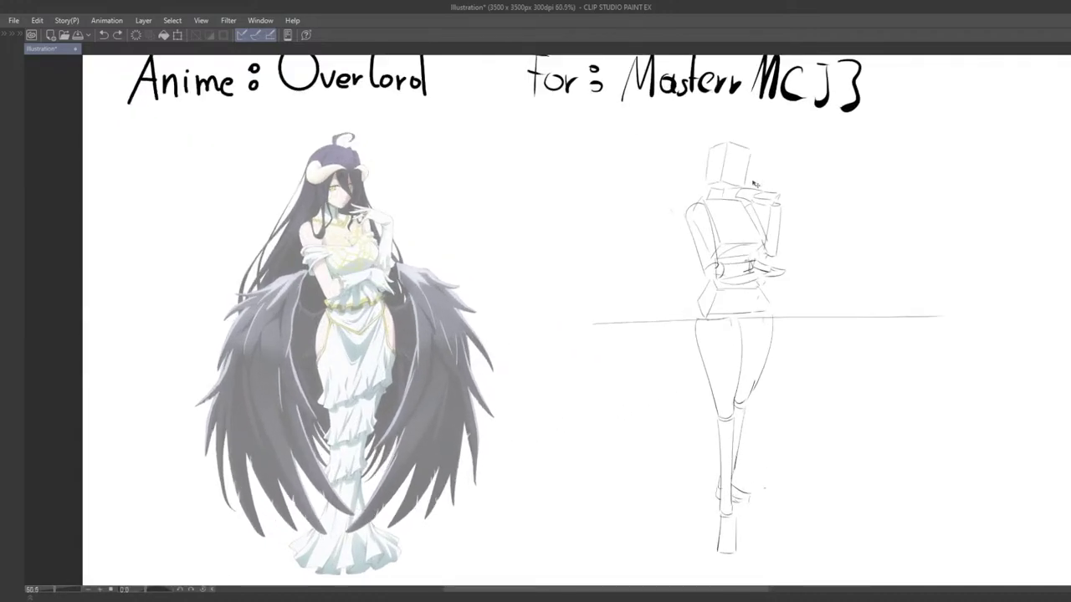
mouse_move(743, 191)
mouse_down()
mouse_move(756, 132)
mouse_move(687, 172)
mouse_move(743, 191)
mouse_up()
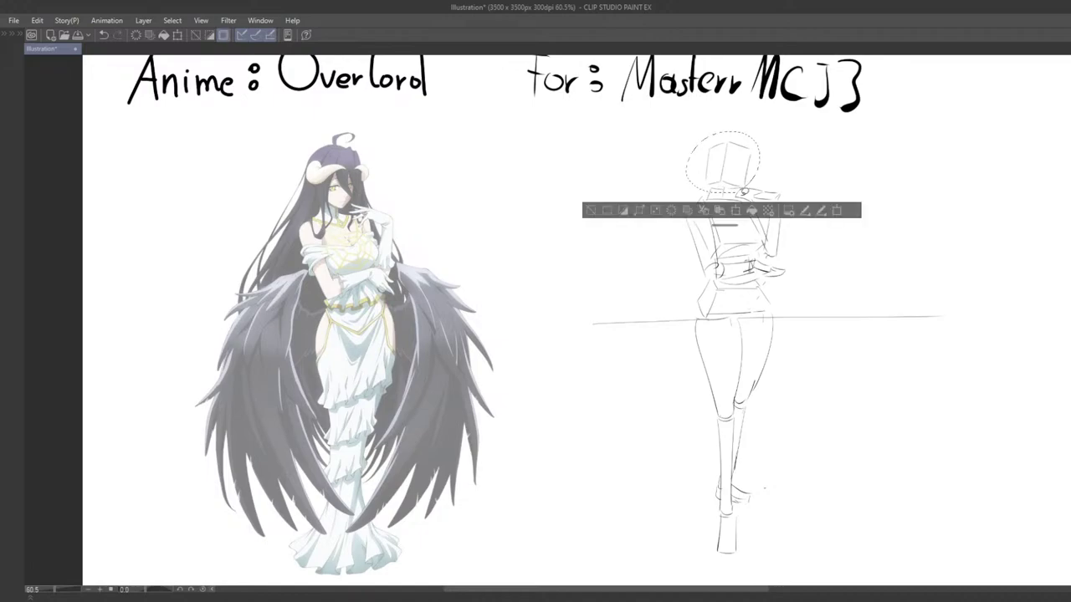
click(733, 211)
drag(807, 121, 794, 114)
drag(747, 169, 742, 173)
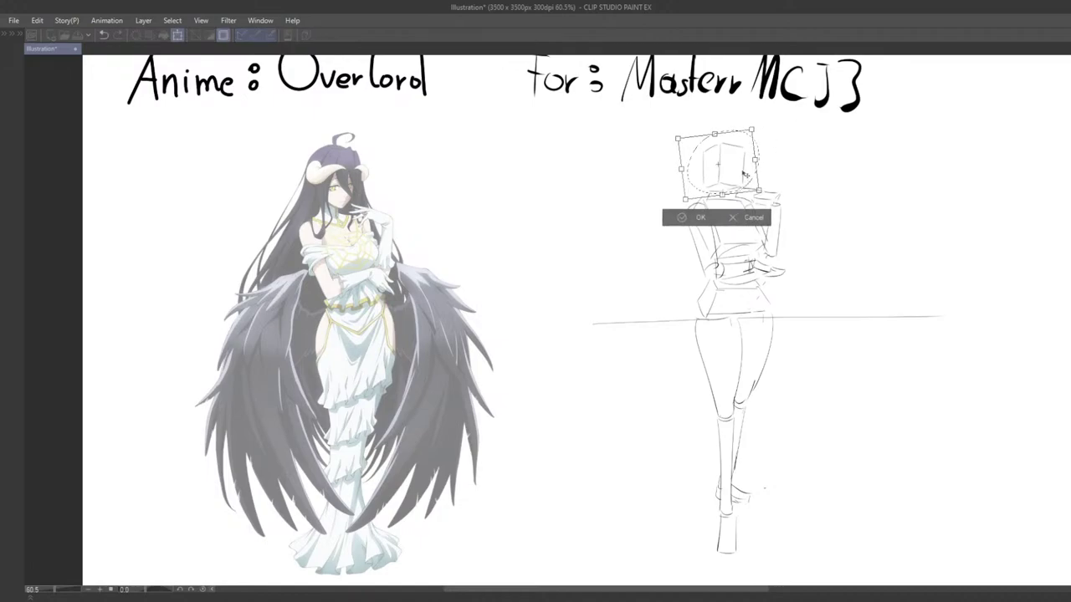
click(682, 217)
click(596, 215)
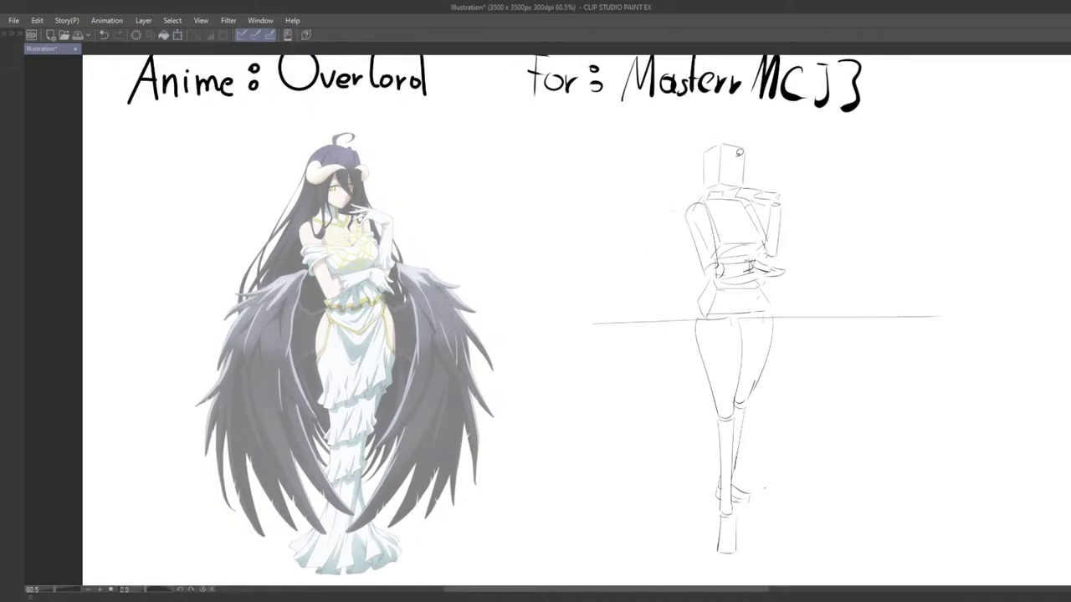
Step: Lay the sketch 1 layer over the reference again to check the corrected head and legs, and undo the move
scroll(745, 207, down, 4)
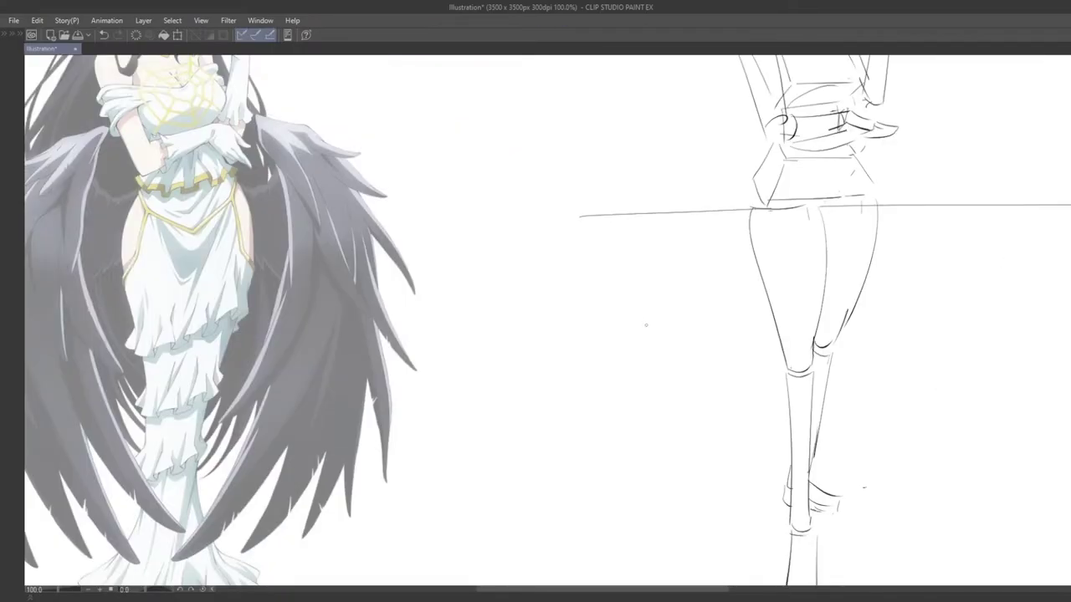
scroll(646, 325, down, 3)
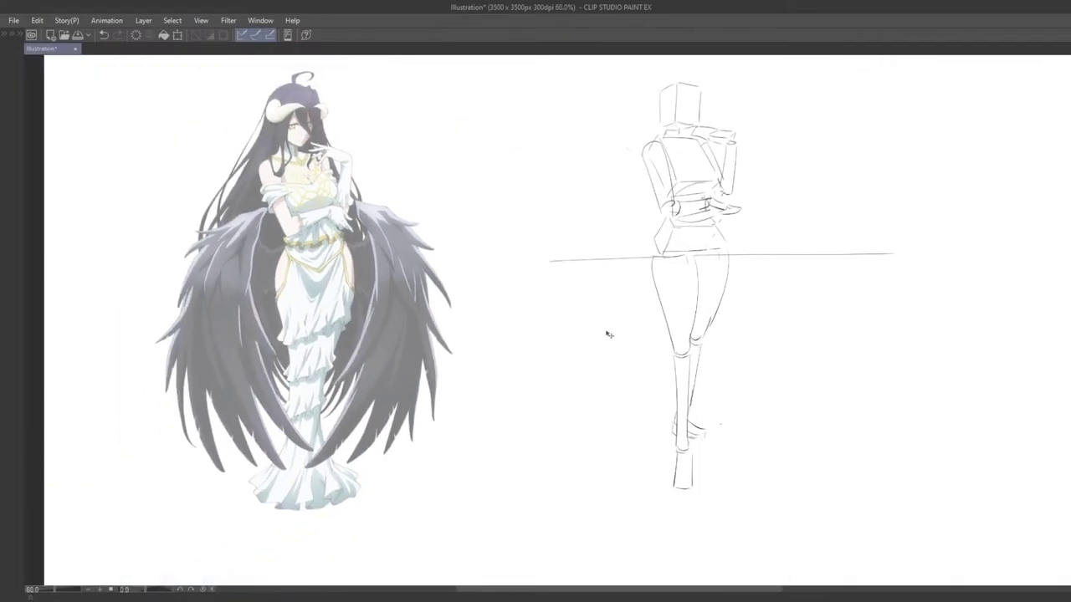
key(Tab)
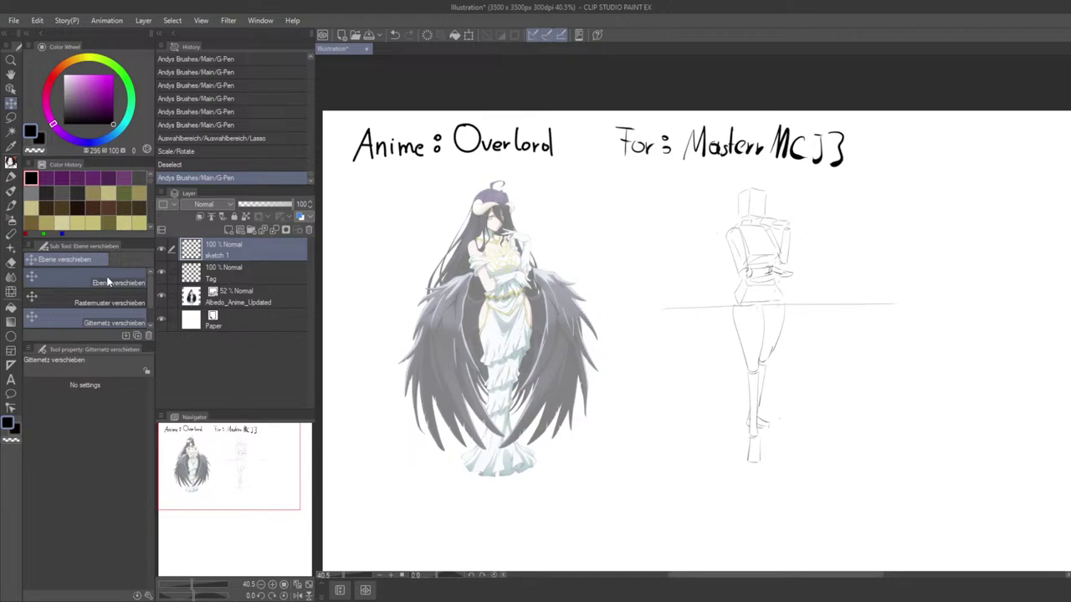
click(107, 282)
drag(756, 289, 559, 285)
key(Tab)
scroll(644, 310, up, 1)
mouse_move(576, 360)
mouse_down()
mouse_move(686, 339)
mouse_move(619, 358)
mouse_up()
scroll(588, 357, up, 1)
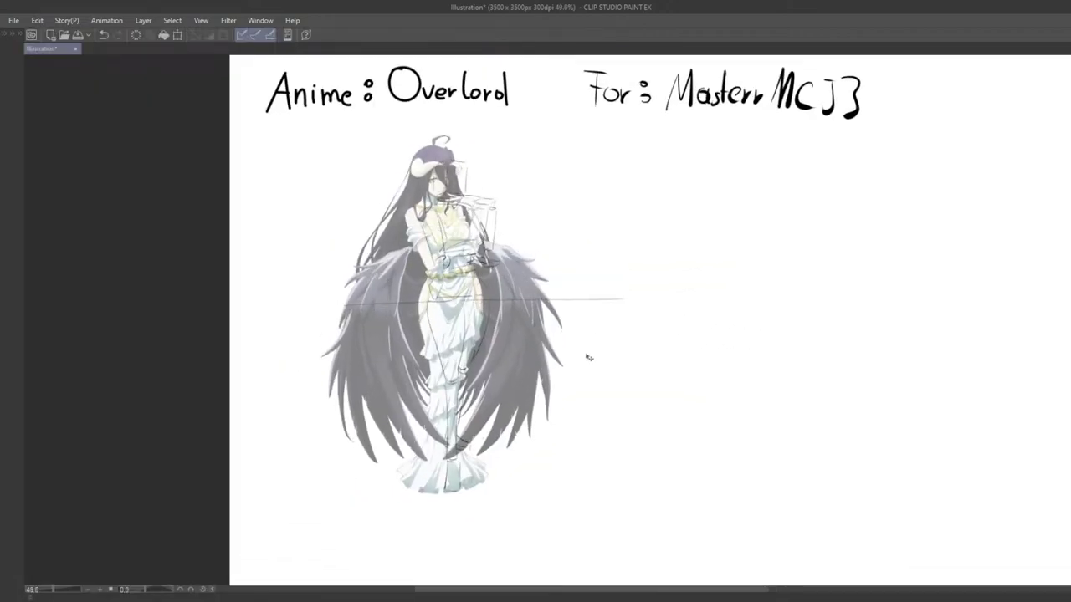
scroll(588, 358, up, 1)
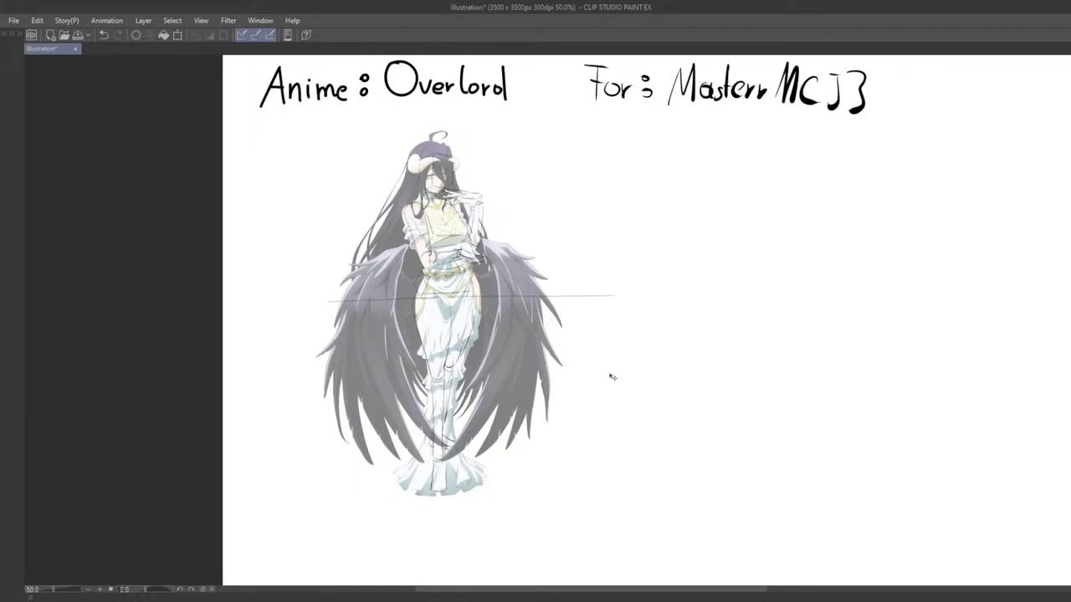
key(ctrl+z)
Step: Reduce the sketch 1 layer's opacity to 60%
mouse_move(733, 427)
mouse_down()
mouse_move(687, 417)
mouse_move(666, 443)
mouse_up()
key(Tab)
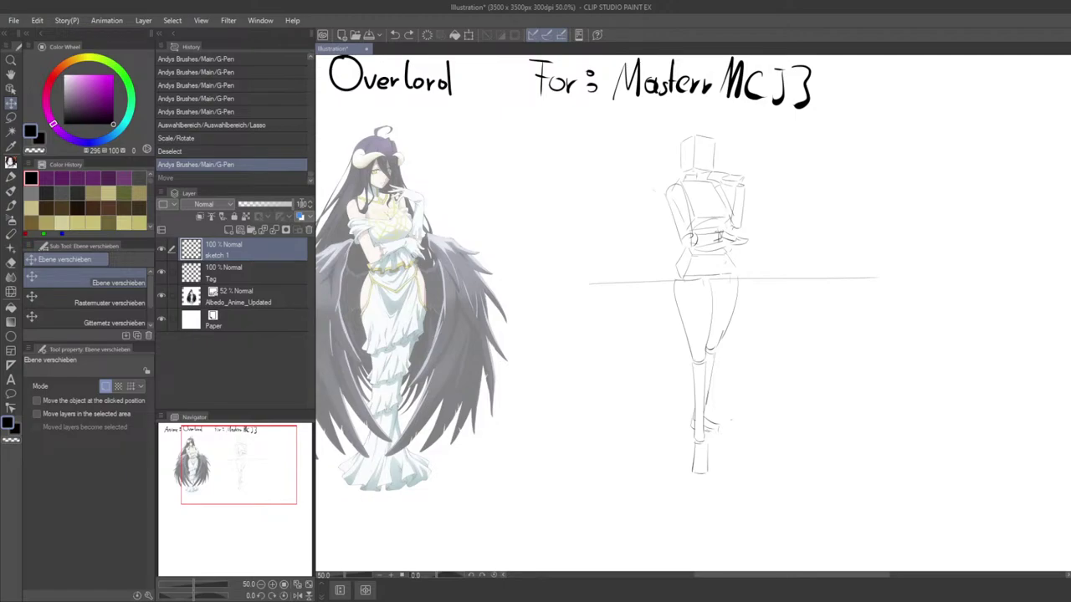
click(302, 203)
text(2)
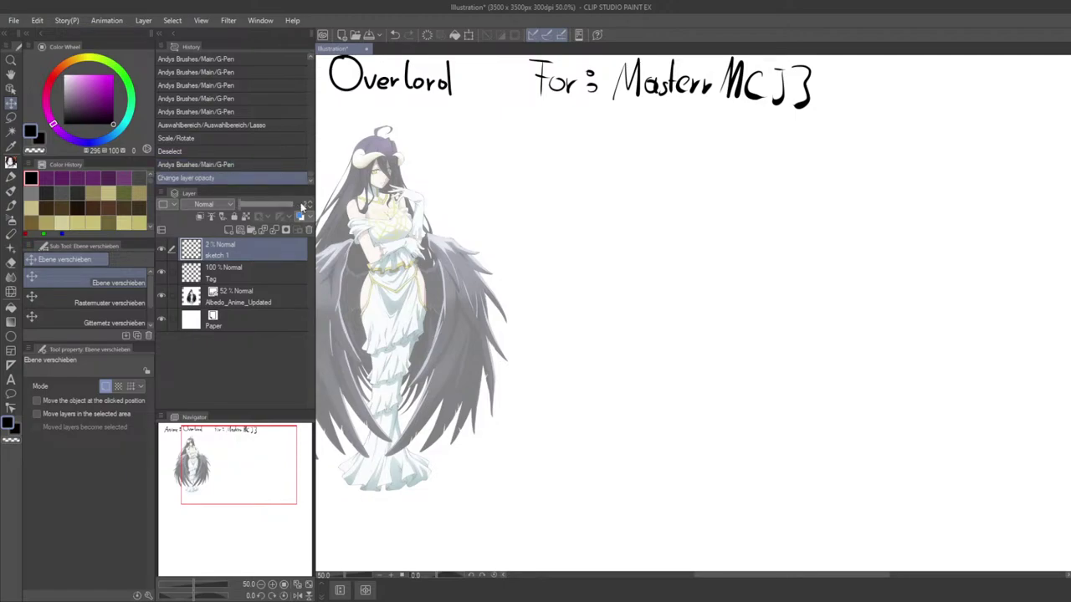
drag(253, 205, 276, 203)
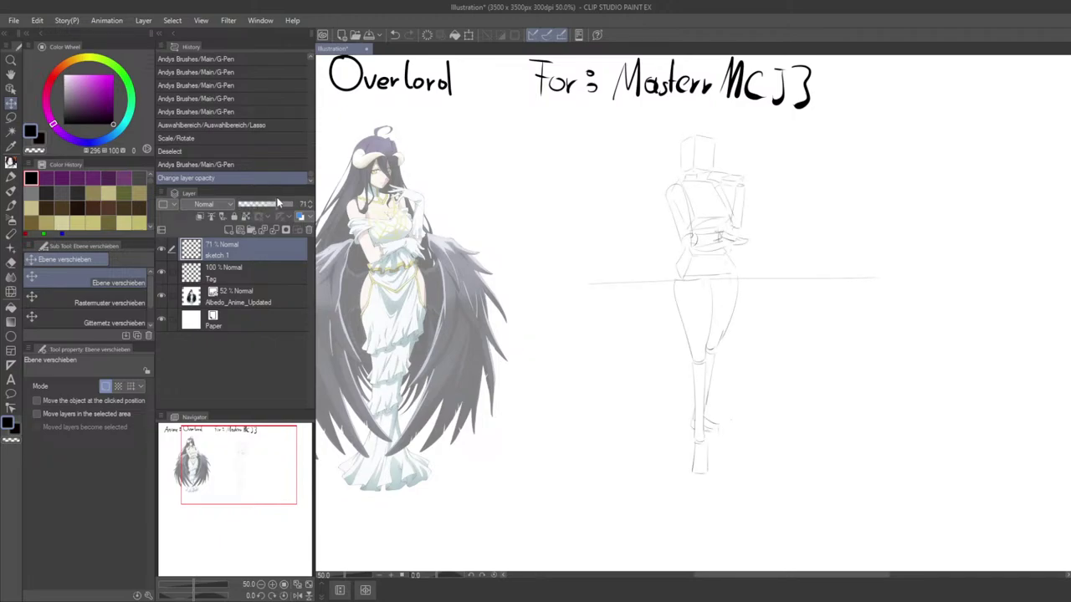
drag(547, 290, 491, 298)
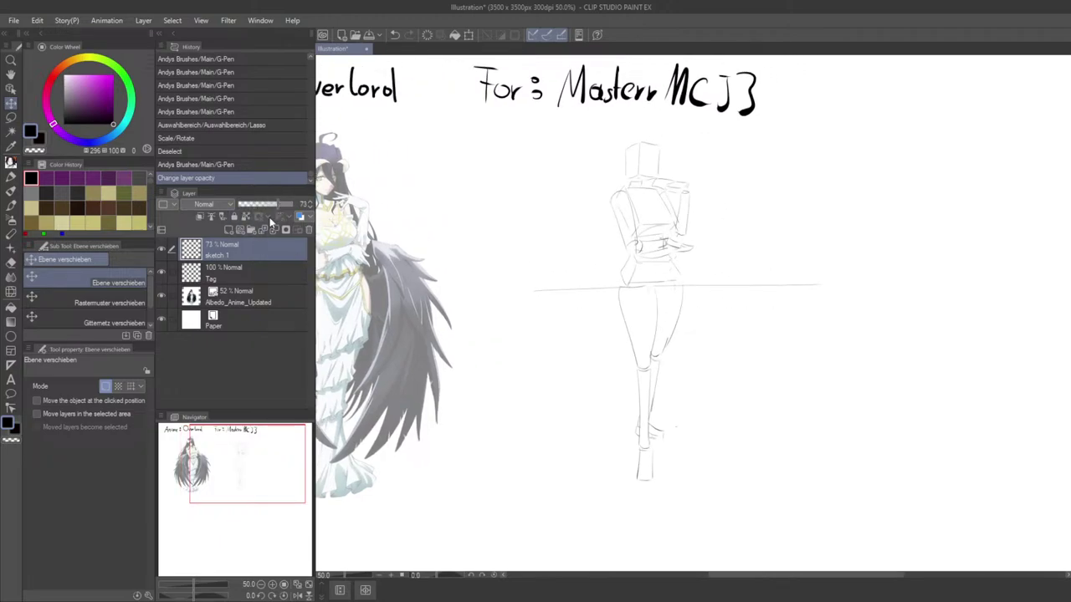
drag(272, 204, 271, 204)
Step: Examine the faded body sketch up close and beside the reference figure
key(p)
key(ctrl+plus)
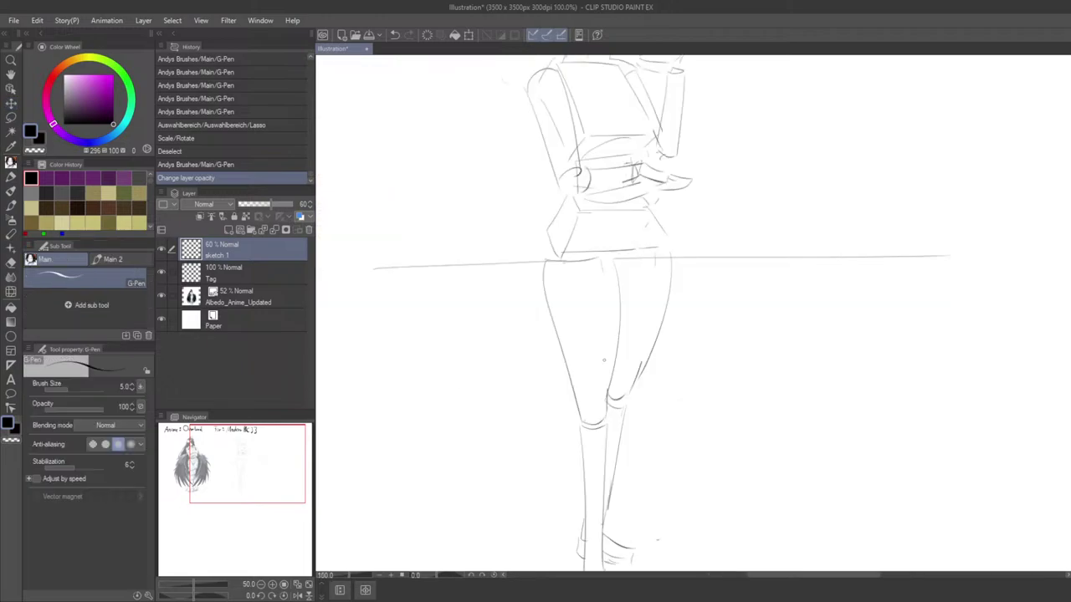
scroll(588, 360, down, 2)
scroll(588, 361, down, 2)
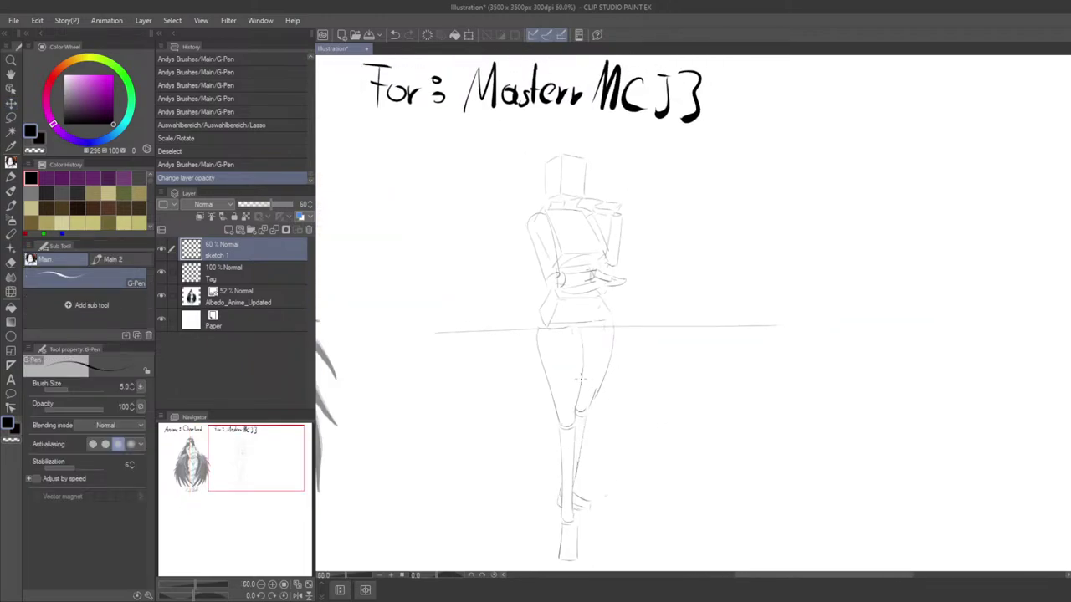
drag(558, 364, 594, 347)
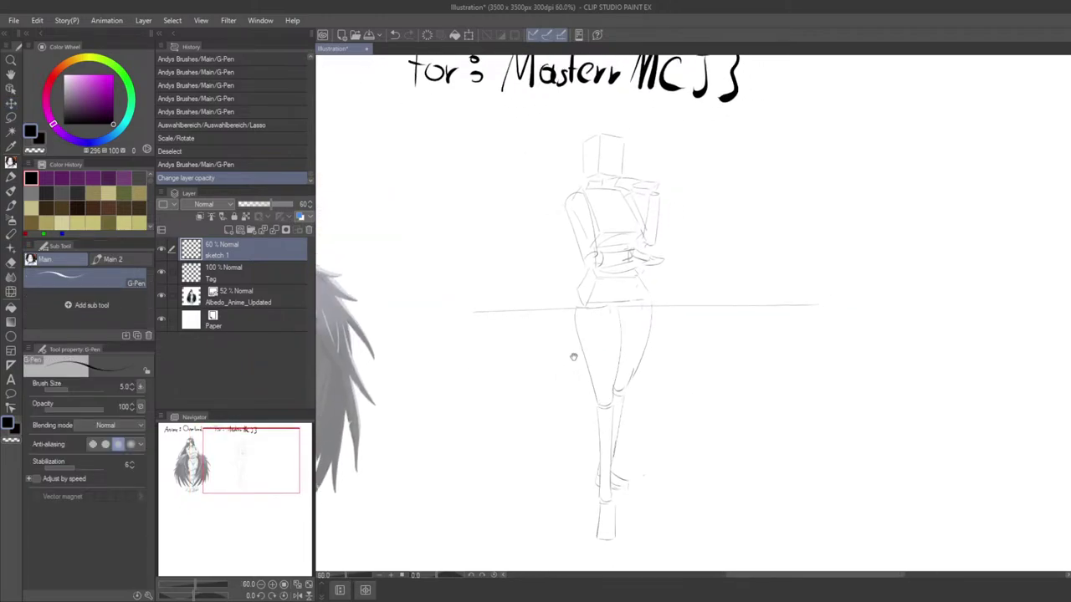
scroll(573, 357, up, 2)
key(Tab)
scroll(686, 370, down, 2)
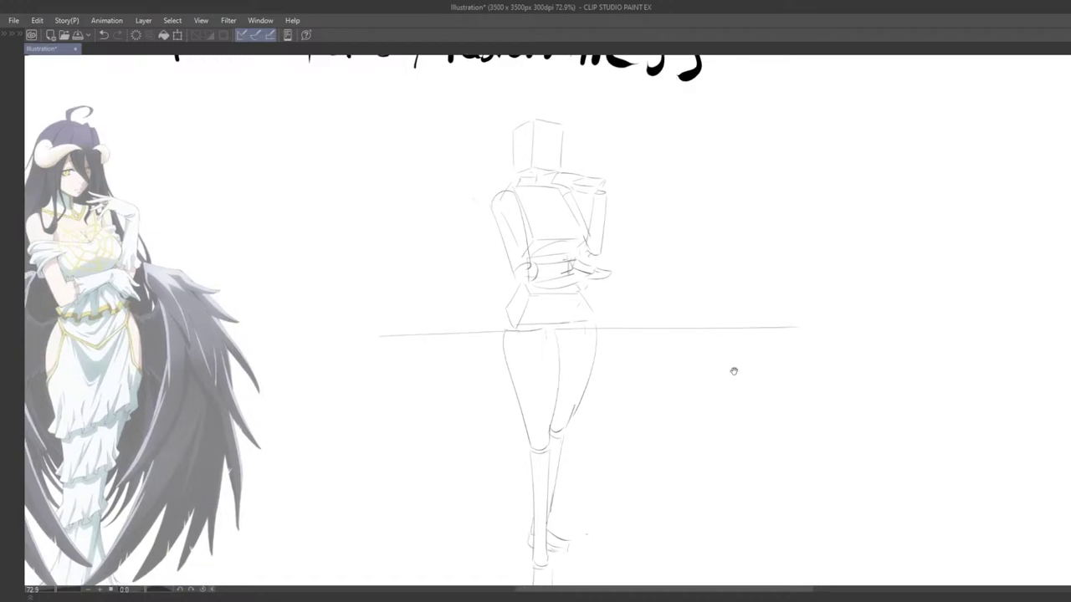
drag(733, 370, 675, 373)
drag(540, 333, 614, 344)
key(Tab)
drag(577, 378, 609, 401)
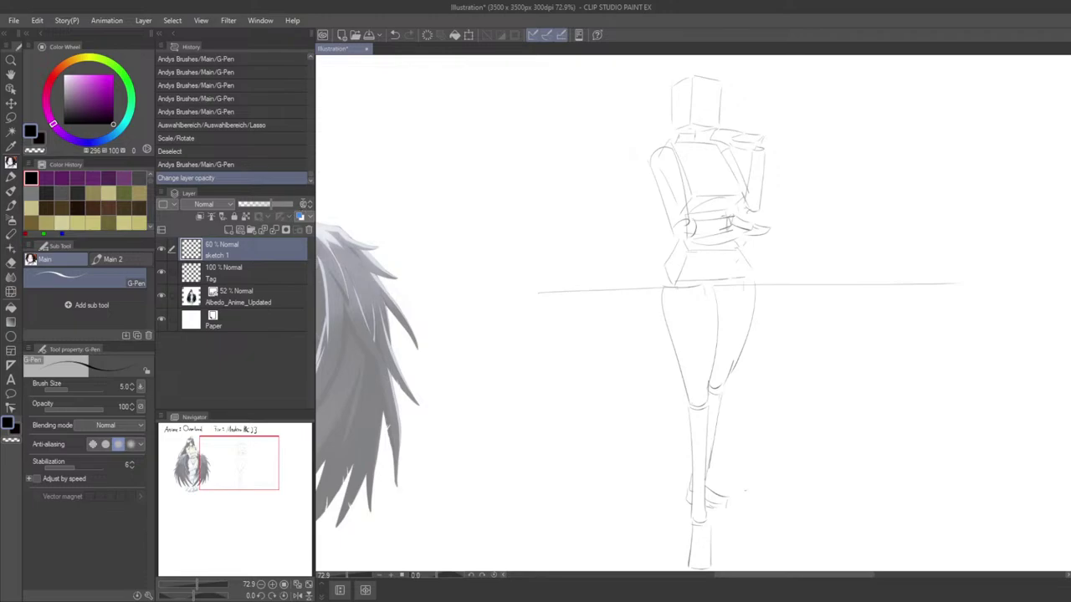
Step: Lower the sketch 1 layer's opacity to 20% and add a raster layer named sketch 2 above it
scroll(303, 205, down, 4)
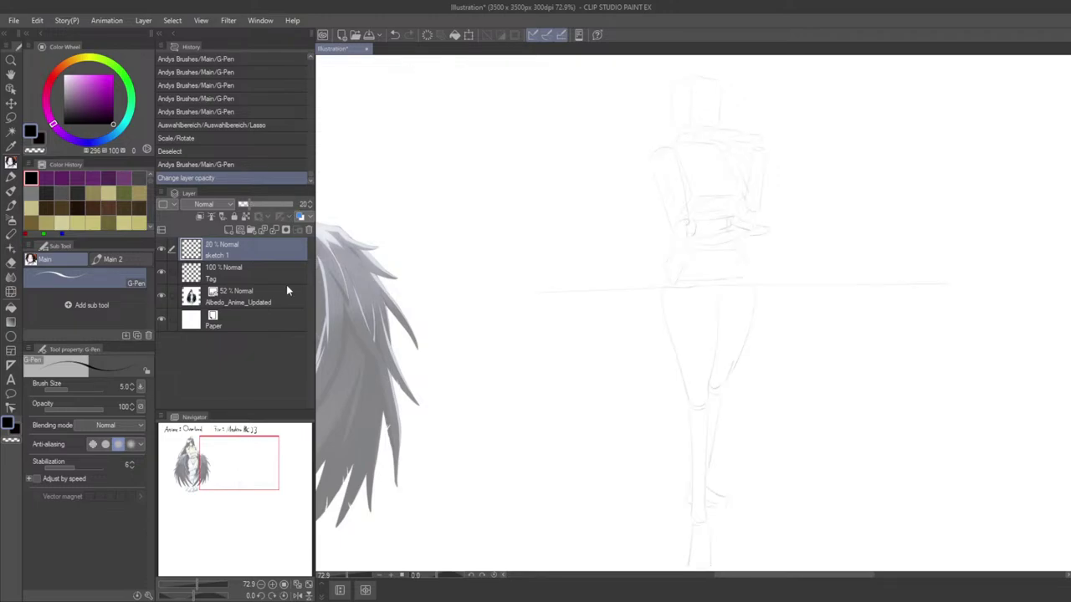
click(227, 230)
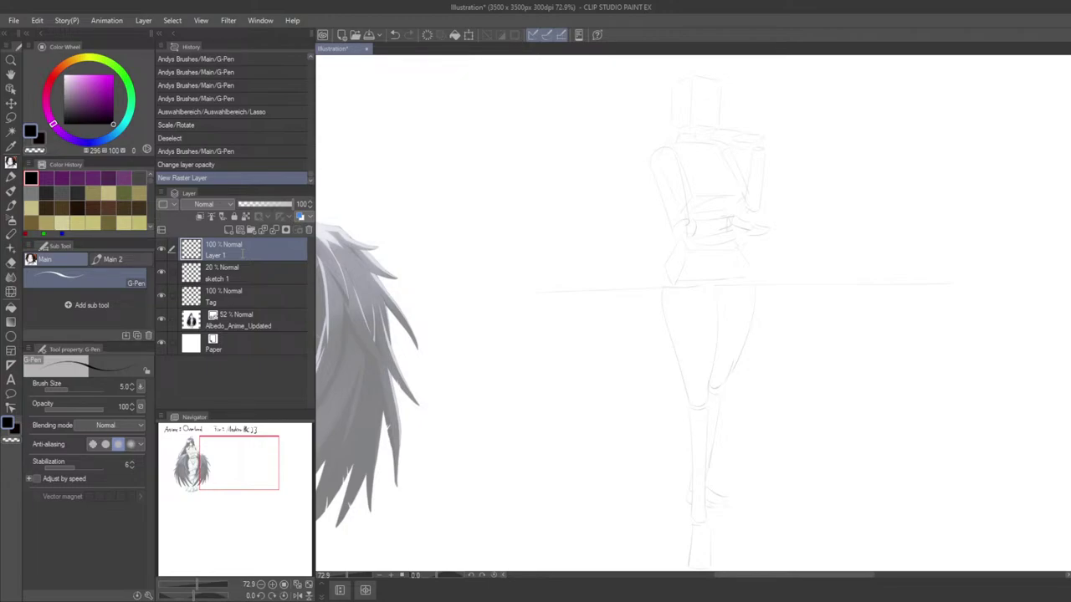
key(Tab)
drag(511, 382, 727, 487)
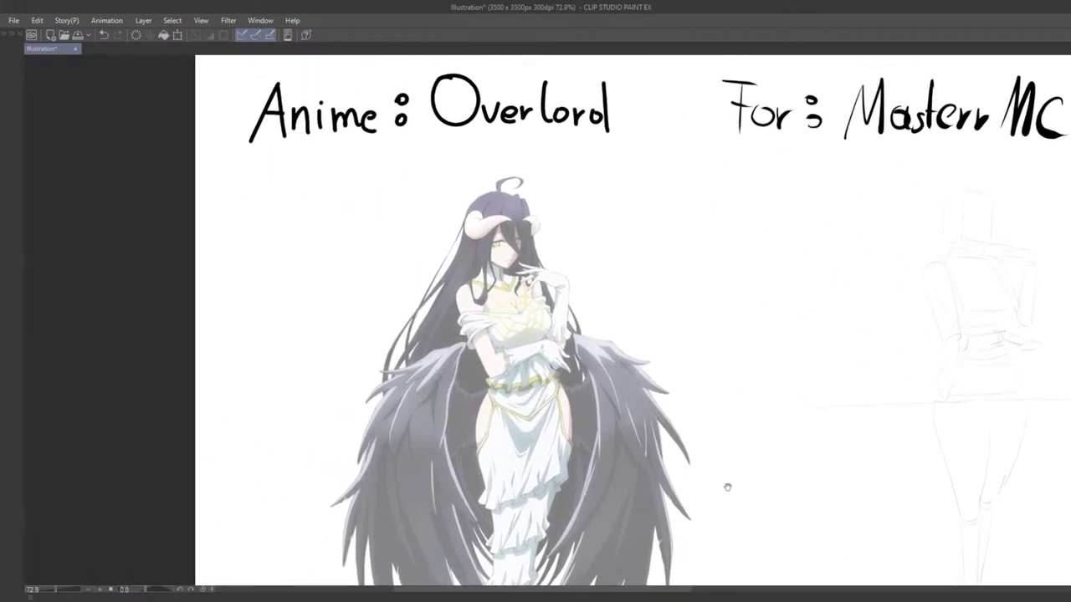
scroll(557, 326, up, 3)
drag(557, 327, 542, 316)
scroll(479, 203, up, 4)
mouse_move(449, 114)
mouse_down()
mouse_move(435, 258)
mouse_move(439, 167)
mouse_move(510, 158)
mouse_up()
key(ctrl+z)
key(ctrl+z)
key(ctrl+z)
key(ctrl+z)
mouse_move(409, 172)
mouse_down()
mouse_move(486, 256)
mouse_move(459, 157)
mouse_move(432, 166)
mouse_move(460, 164)
mouse_up()
key(ctrl+z)
key(ctrl+z)
key(ctrl+z)
key(ctrl+z)
mouse_move(478, 222)
mouse_down()
mouse_move(435, 206)
mouse_move(427, 243)
mouse_move(458, 220)
mouse_up()
key(ctrl+z)
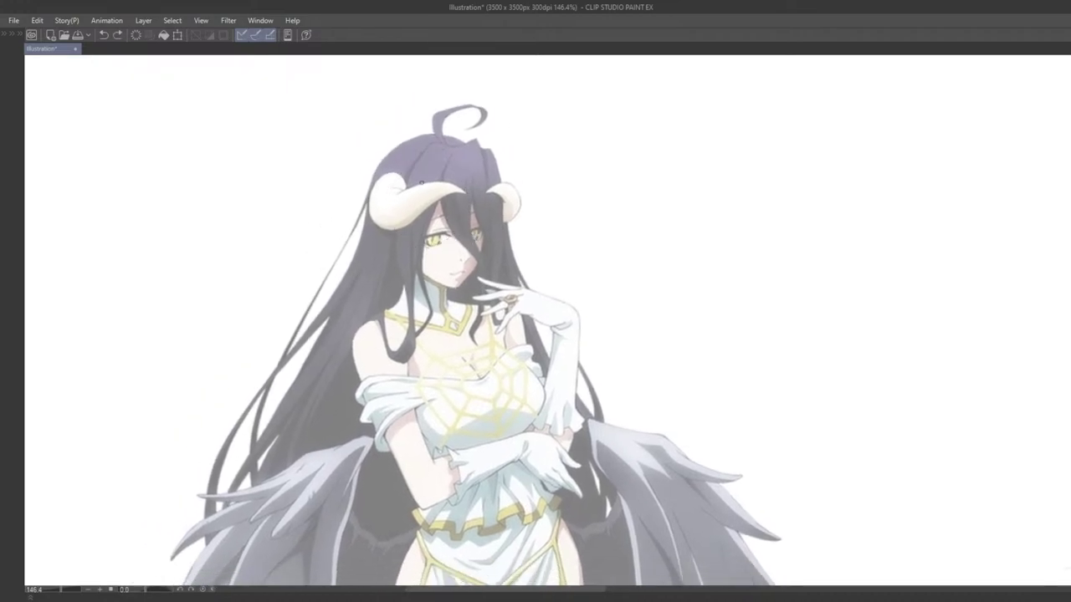
Step: Sketch a skull circle over the reference character's head with a curved vertical face guideline running down to the chin
mouse_move(432, 148)
mouse_down()
mouse_move(456, 233)
mouse_move(415, 152)
mouse_move(437, 144)
mouse_move(461, 268)
mouse_move(444, 287)
mouse_up()
key(ctrl+z)
key(ctrl+z)
key(ctrl+z)
key(ctrl+z)
key(ctrl+z)
key(ctrl+z)
key(ctrl+y)
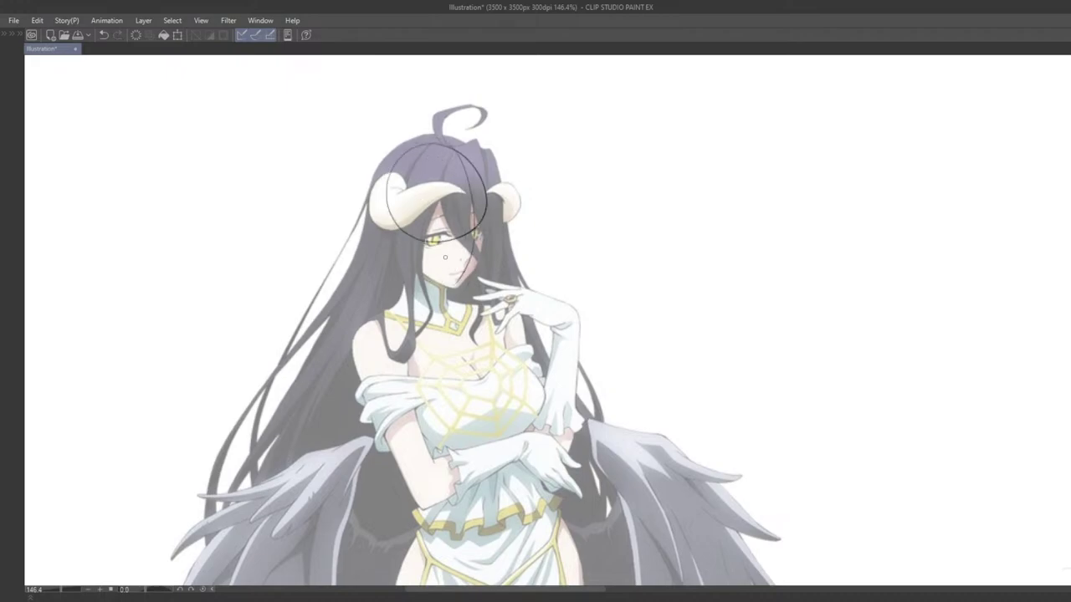
key(ctrl+z)
key(ctrl+y)
key(ctrl+z)
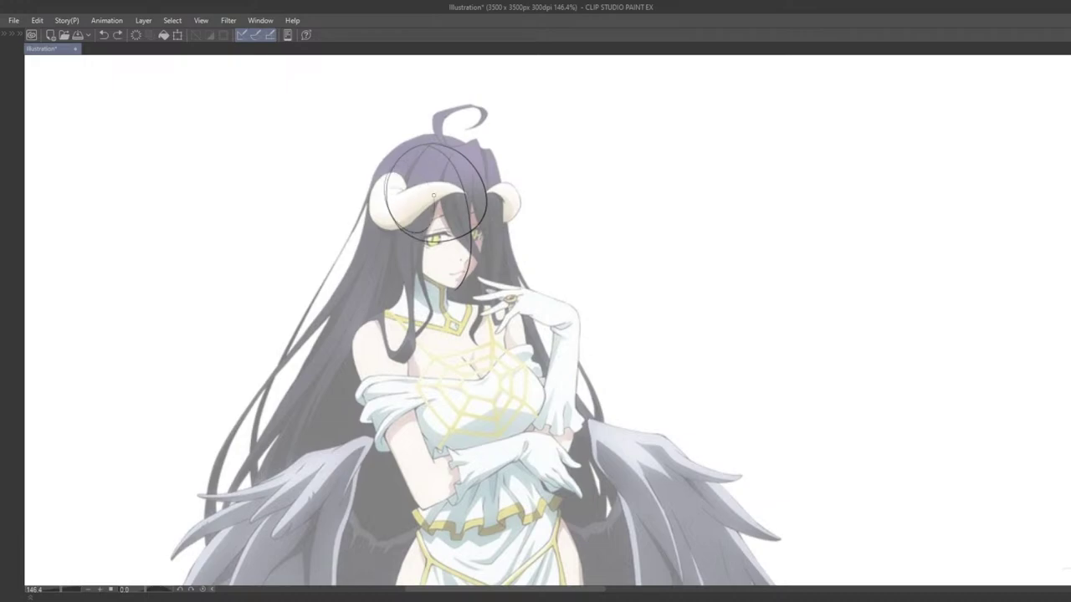
key(ctrl+z)
Step: Sketch a curved brow guideline across the skull circle and outline the cheeks and jaw down to the chin
mouse_move(385, 207)
mouse_down()
mouse_move(480, 201)
mouse_move(435, 214)
mouse_move(478, 202)
mouse_up()
key(ctrl+z)
key(ctrl+z)
key(ctrl+z)
drag(396, 222, 410, 261)
key(ctrl+z)
key(ctrl+z)
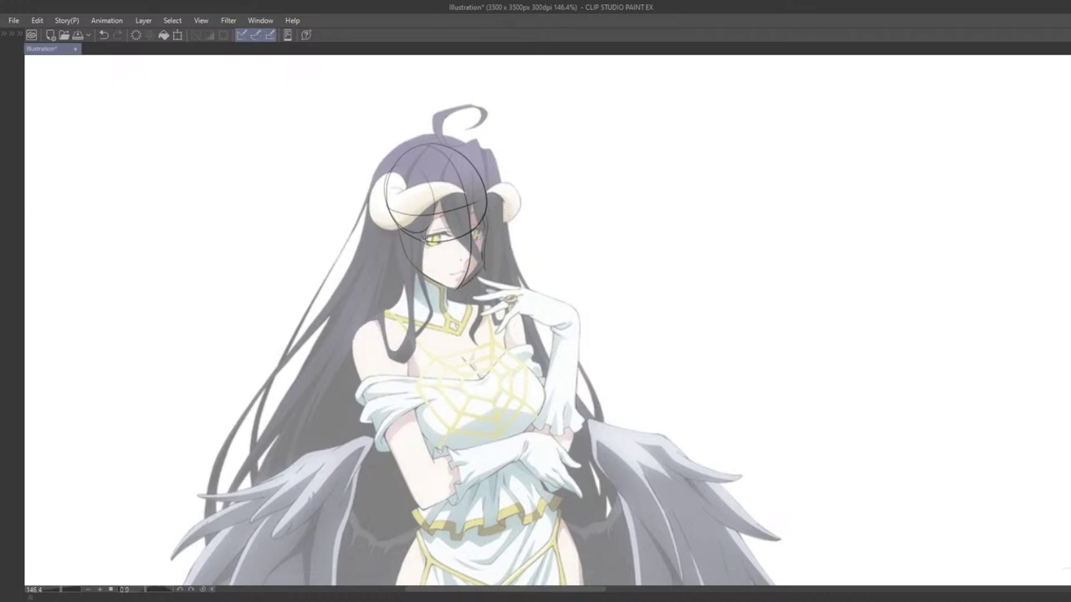
Step: Trace the visible eye's upper and lower lids over the reference face
key(ctrl+z)
scroll(484, 249, up, 2)
drag(542, 251, 515, 256)
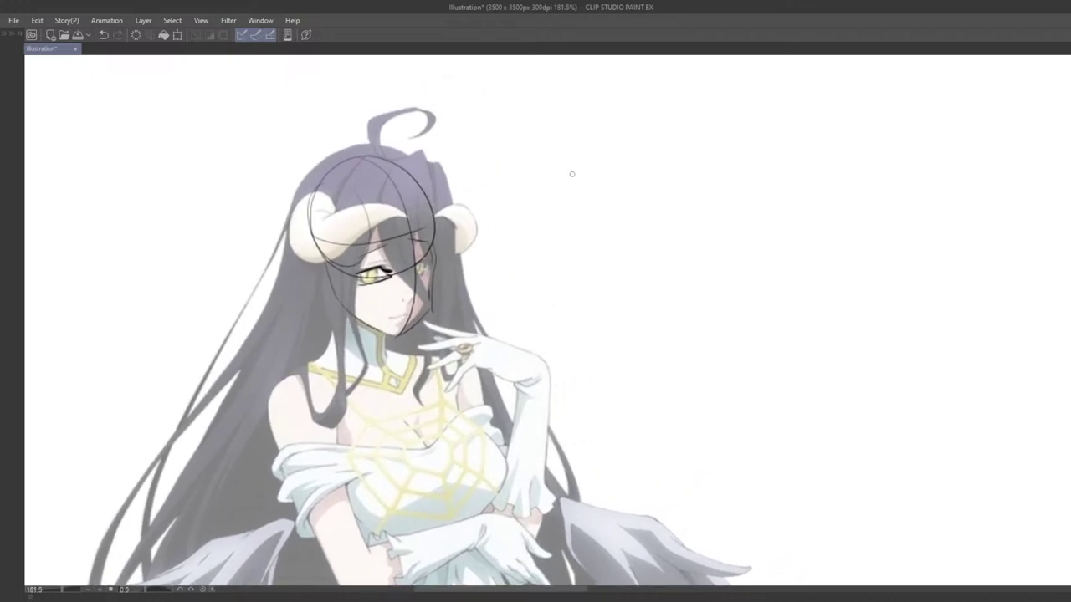
Step: Sketch an enlarged pair of angular eye outlines in the blank area beside the reference head
drag(554, 178, 642, 191)
key(ctrl+z)
drag(556, 179, 642, 190)
drag(559, 210, 620, 203)
mouse_move(674, 179)
mouse_down()
mouse_move(699, 186)
mouse_move(678, 208)
mouse_move(685, 186)
mouse_up()
key(ctrl+z)
key(ctrl+z)
key(ctrl+z)
drag(690, 191, 680, 206)
key(ctrl+z)
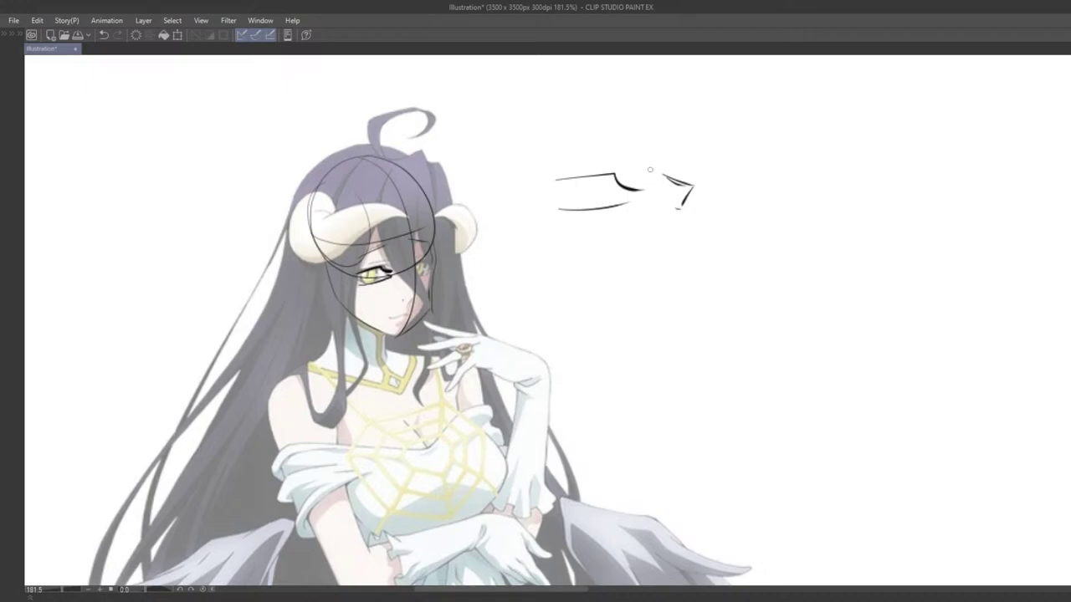
Step: Draw the nose profile between the enlarged eyes and a pair of lips below it
mouse_move(655, 172)
mouse_down()
mouse_move(656, 235)
mouse_move(674, 239)
mouse_up()
drag(615, 273, 689, 258)
key(ctrl+z)
key(ctrl+z)
mouse_move(628, 270)
mouse_down()
mouse_move(673, 267)
mouse_move(651, 263)
mouse_move(661, 266)
mouse_up()
drag(661, 266, 695, 267)
mouse_move(628, 283)
mouse_down()
mouse_move(679, 274)
mouse_move(666, 264)
mouse_move(694, 260)
mouse_move(661, 273)
mouse_move(670, 285)
mouse_up()
key(ctrl+z)
key(ctrl+z)
key(ctrl+z)
key(ctrl+z)
key(ctrl+z)
key(ctrl+z)
Step: Add round irises inside both enlarged eyes of the face study
mouse_move(589, 178)
mouse_down()
mouse_move(594, 206)
mouse_move(595, 178)
mouse_up()
key(ctrl+z)
mouse_move(670, 183)
mouse_down()
mouse_move(676, 207)
mouse_move(626, 253)
mouse_up()
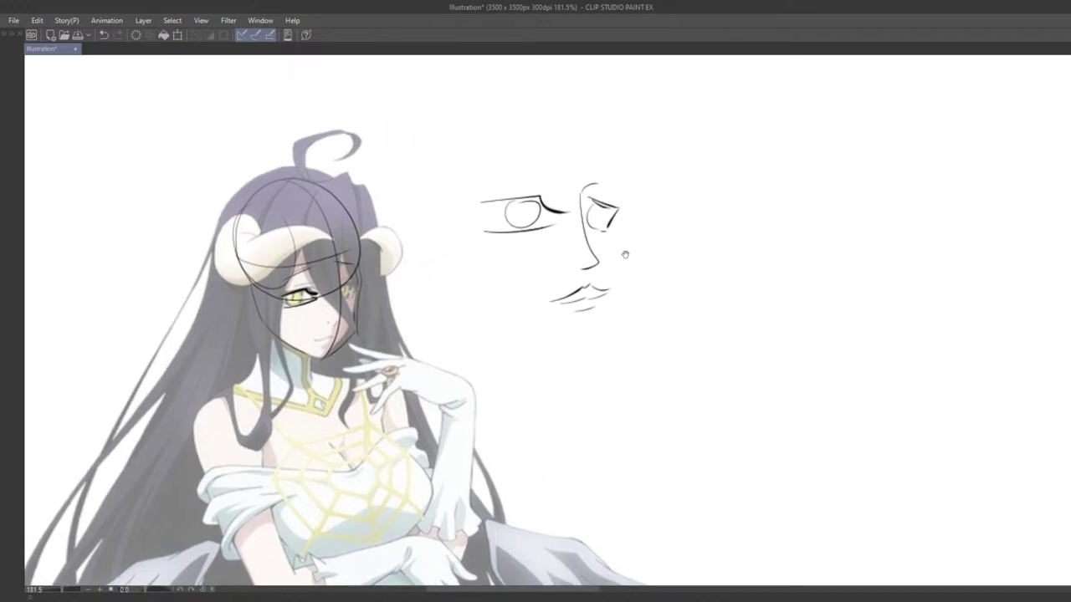
mouse_move(613, 296)
mouse_down()
mouse_move(574, 325)
mouse_move(656, 311)
mouse_up()
key(ctrl+z)
key(ctrl+z)
scroll(576, 214, down, 2)
mouse_move(576, 207)
mouse_down()
mouse_move(591, 213)
mouse_move(576, 206)
mouse_up()
key(ctrl+z)
key(ctrl+z)
Step: Erase the whole enlarged face study beside the reference head and return to the pen
scroll(570, 247, down, 2)
scroll(570, 246, down, 2)
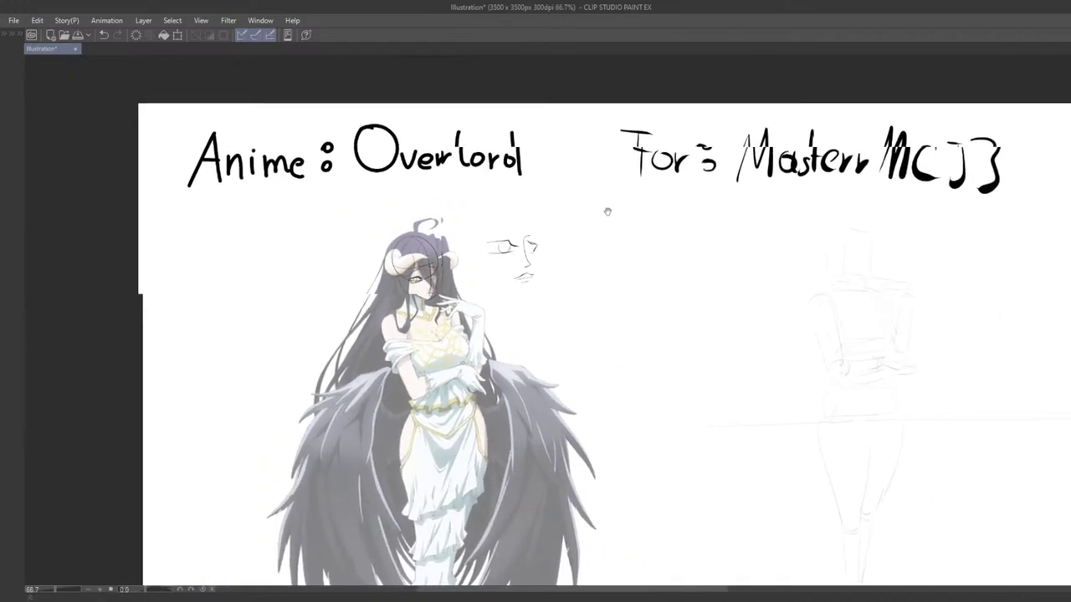
scroll(516, 301, up, 4)
scroll(516, 300, up, 1)
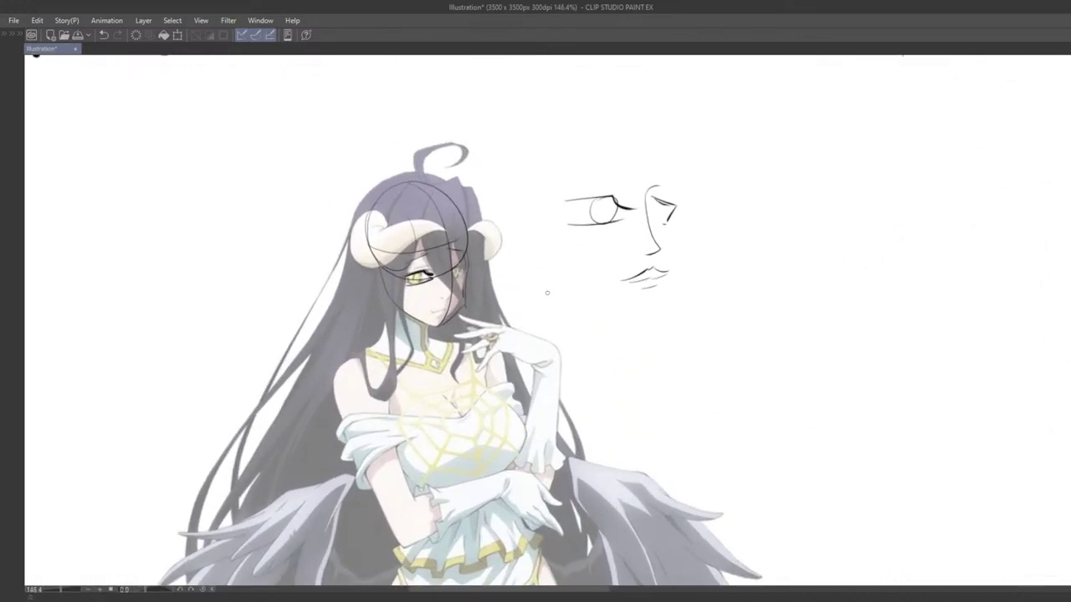
mouse_move(610, 147)
mouse_down()
mouse_move(600, 191)
mouse_move(649, 155)
mouse_move(642, 291)
mouse_move(651, 277)
mouse_move(640, 246)
mouse_move(654, 302)
mouse_up()
key(p)
scroll(597, 310, up, 3)
scroll(598, 293, down, 2)
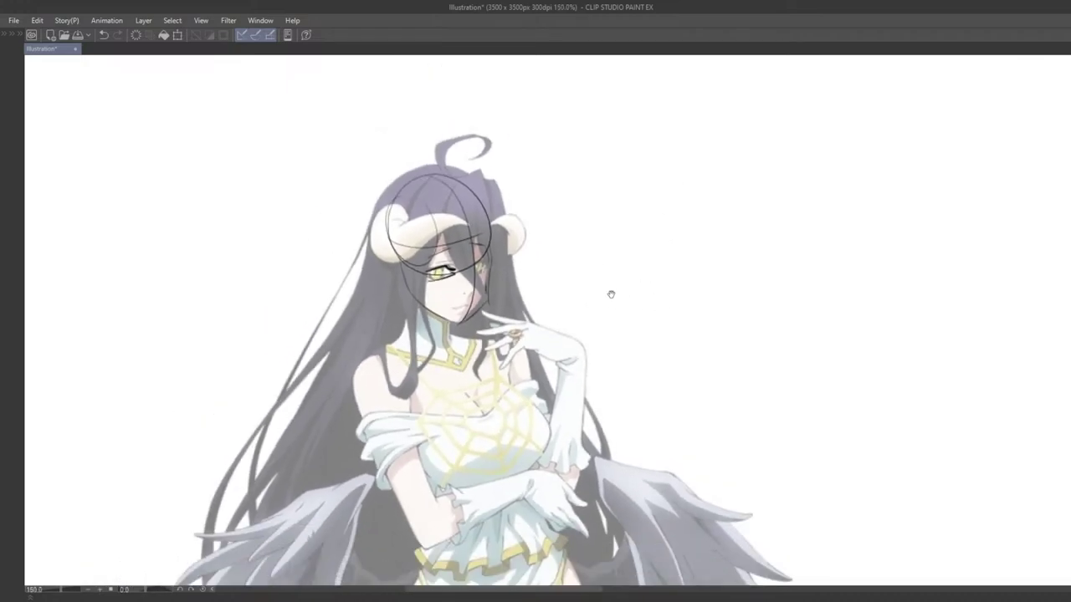
Step: Sketch the slanted upper lid of a single enlarged eye beside the reference head, redoing strokes until the angle fits
drag(638, 236, 703, 199)
key(ctrl+z)
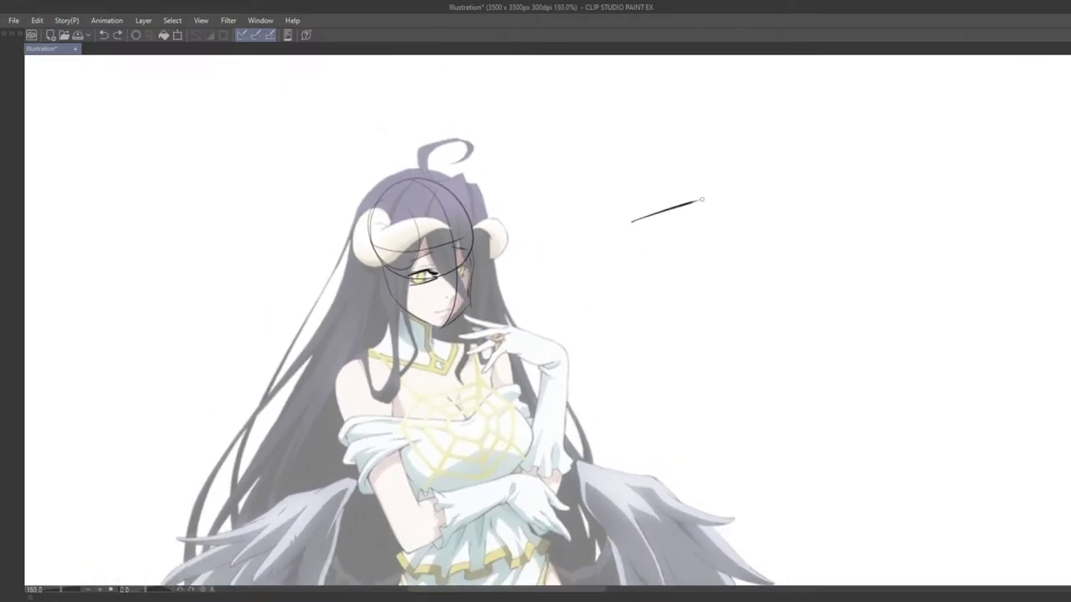
key(ctrl+z)
key(e)
key(p)
drag(620, 207, 721, 197)
key(ctrl+z)
key(ctrl+z)
key(ctrl+z)
key(ctrl+z)
mouse_move(656, 211)
mouse_down()
mouse_move(725, 193)
mouse_move(749, 211)
mouse_up()
key(ctrl+z)
Step: Draw the enlarged eye's lower lid and an iris with a pupil between the lids
mouse_move(669, 244)
mouse_down()
mouse_move(746, 222)
mouse_move(739, 229)
mouse_up()
mouse_move(673, 207)
mouse_down()
mouse_move(693, 238)
mouse_move(700, 200)
mouse_move(696, 237)
mouse_up()
key(ctrl+z)
key(ctrl+z)
key(ctrl+z)
scroll(744, 292, down, 4)
mouse_move(757, 315)
mouse_down()
mouse_move(674, 311)
mouse_move(575, 278)
mouse_move(439, 310)
mouse_up()
scroll(678, 308, down, 2)
drag(715, 345, 641, 328)
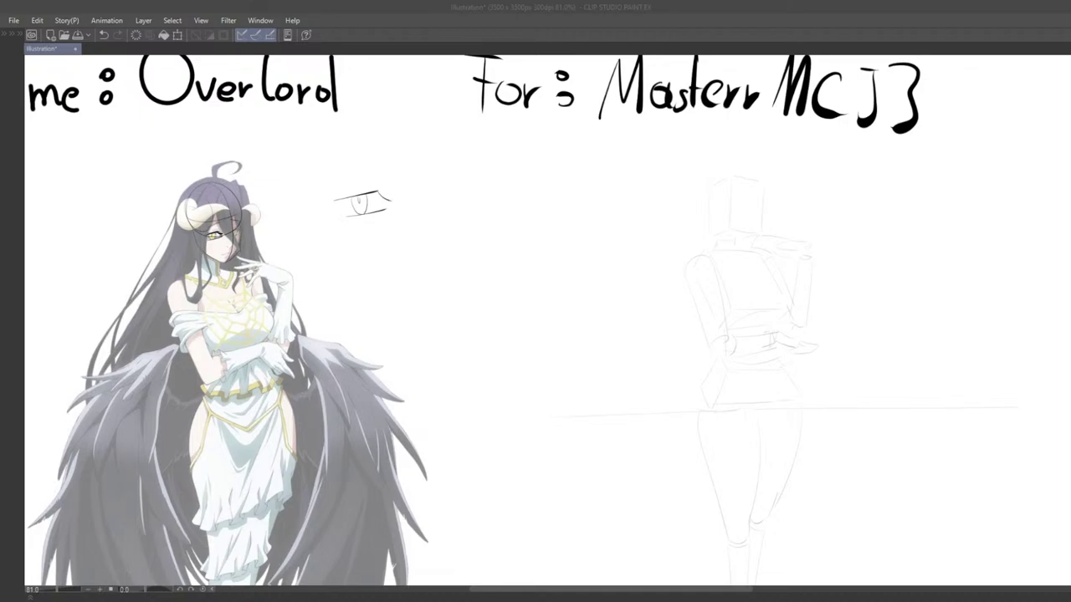
Step: Move the sketch 1 body construction closer to the reference figure
click(448, 325)
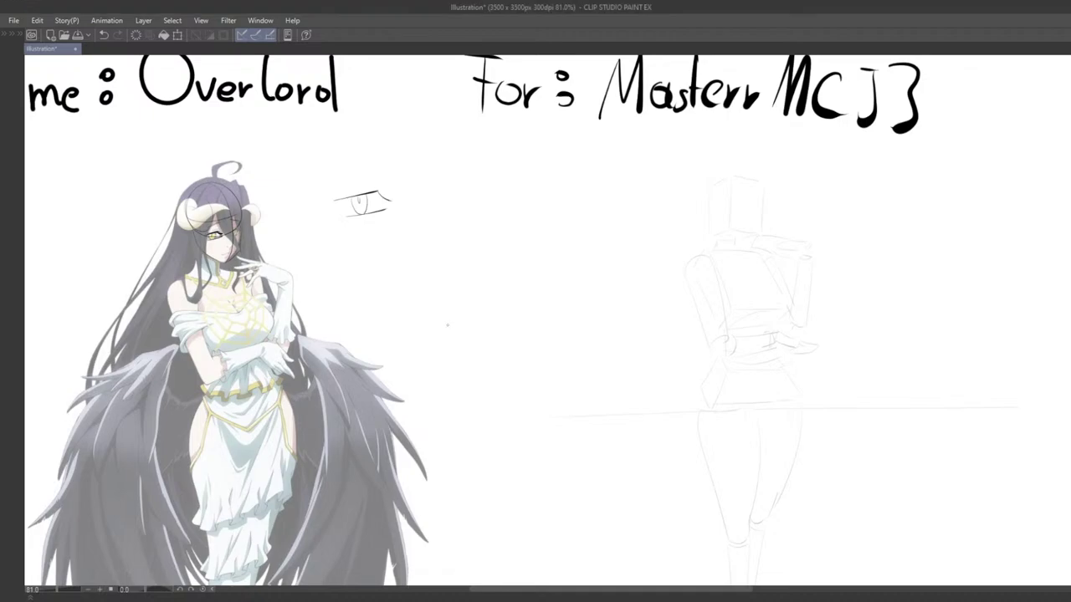
key(ctrl+plus)
key(Tab)
drag(688, 291, 569, 344)
key(Tab)
drag(615, 385, 679, 323)
scroll(680, 371, down, 3)
key(Tab)
click(262, 275)
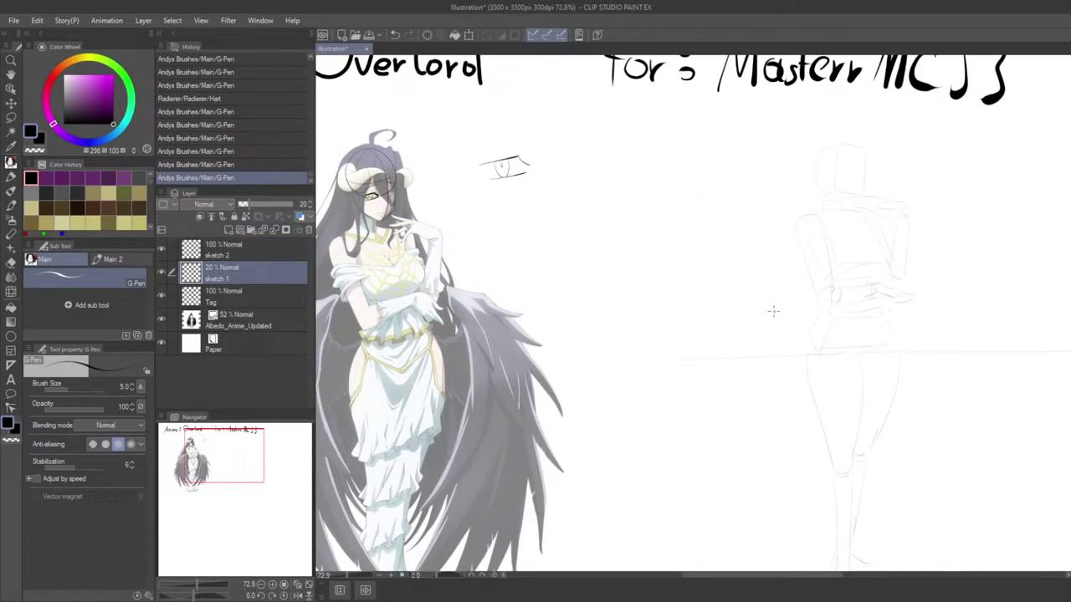
key(k)
drag(900, 289, 796, 291)
key(Tab)
scroll(261, 266, up, 2)
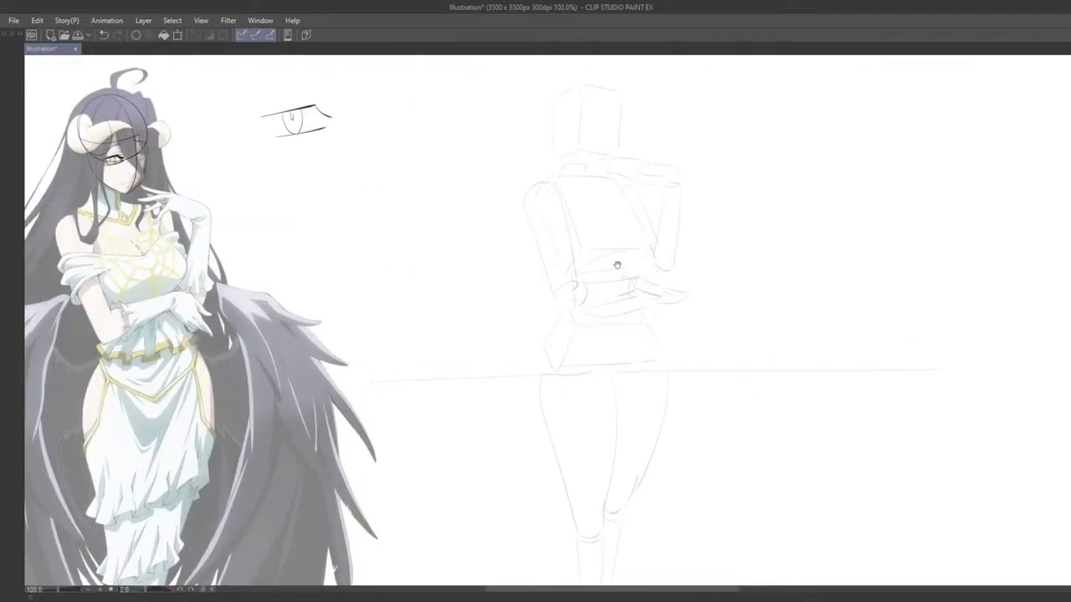
drag(616, 265, 706, 287)
Step: Cut and paste the lassoed head construction and eye study from sketch 2, merge them into the Tag layer, and deselect
key(Tab)
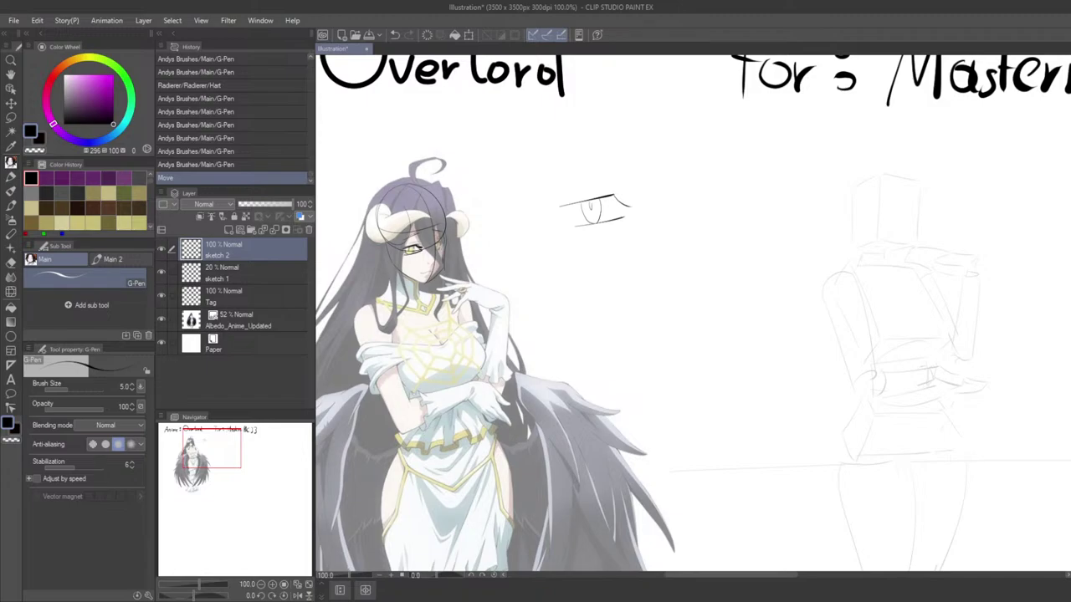
key(m)
mouse_move(418, 322)
mouse_down()
mouse_move(406, 148)
mouse_move(497, 343)
mouse_up()
click(509, 357)
drag(240, 256, 243, 304)
click(263, 229)
click(397, 355)
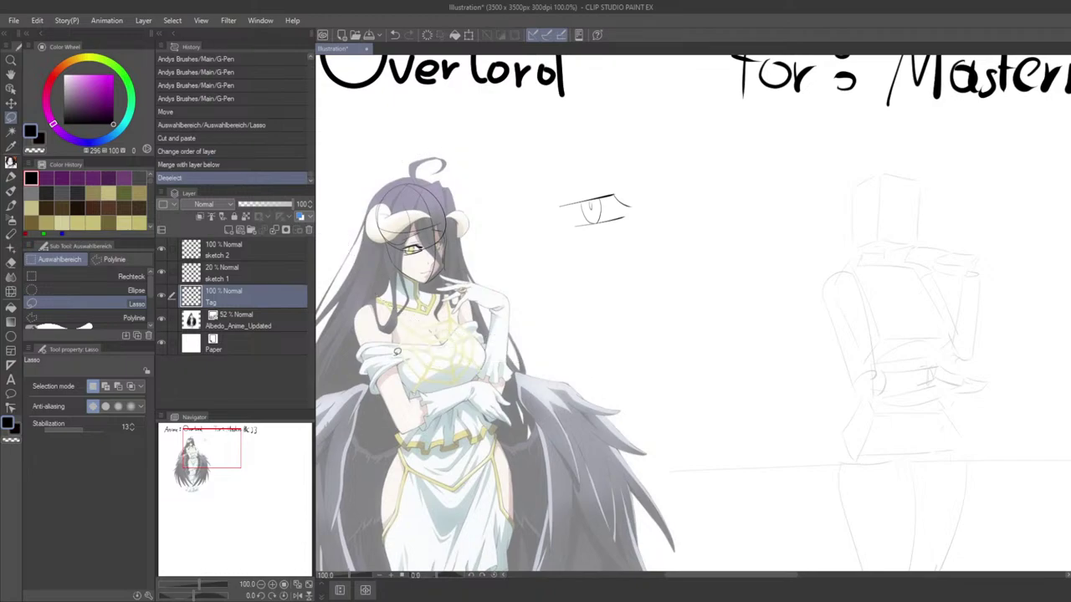
key(k)
mouse_move(525, 314)
mouse_down()
mouse_move(663, 273)
mouse_move(592, 312)
mouse_move(655, 293)
mouse_up()
scroll(615, 288, down, 4)
key(ctrl+z)
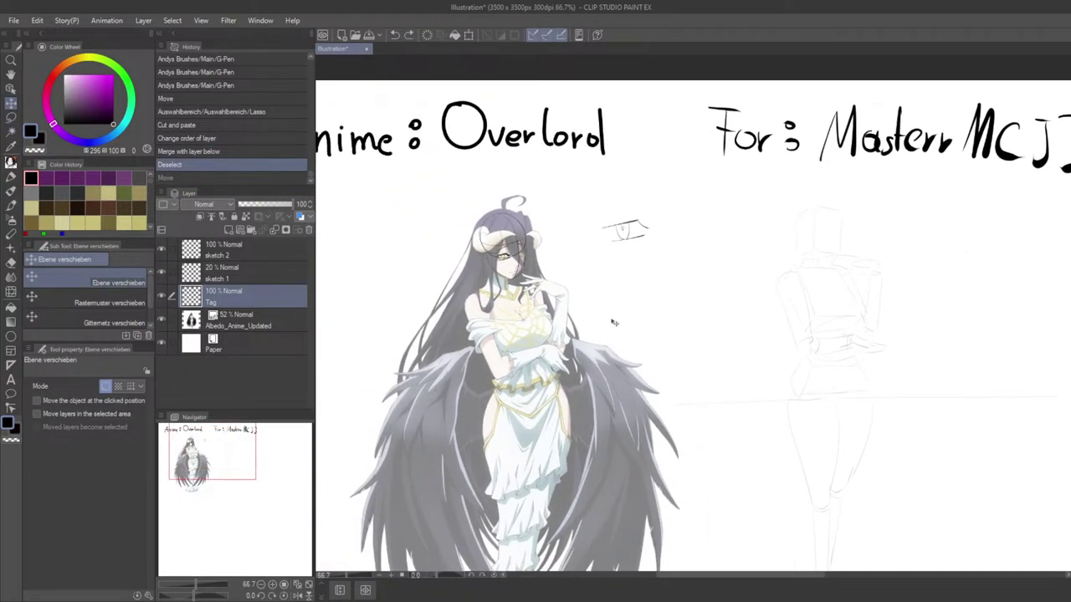
scroll(607, 309, up, 3)
key(e)
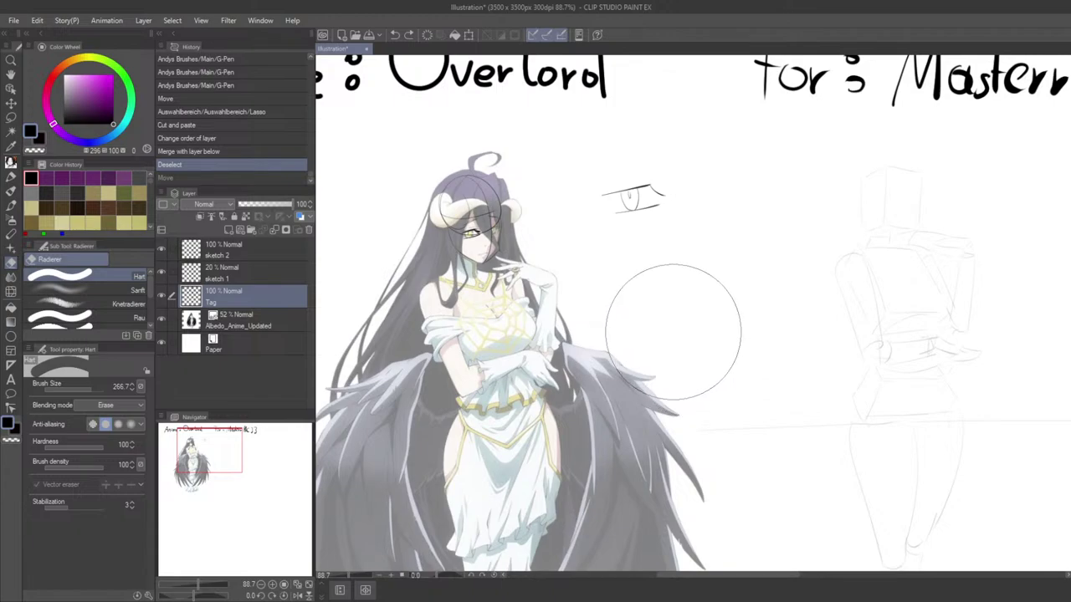
Step: Lasso the head construction and eye study on the Tag layer and move them to the blank canvas beyond the body sketch
key(m)
mouse_move(519, 136)
mouse_down()
mouse_move(410, 262)
mouse_move(512, 135)
mouse_up()
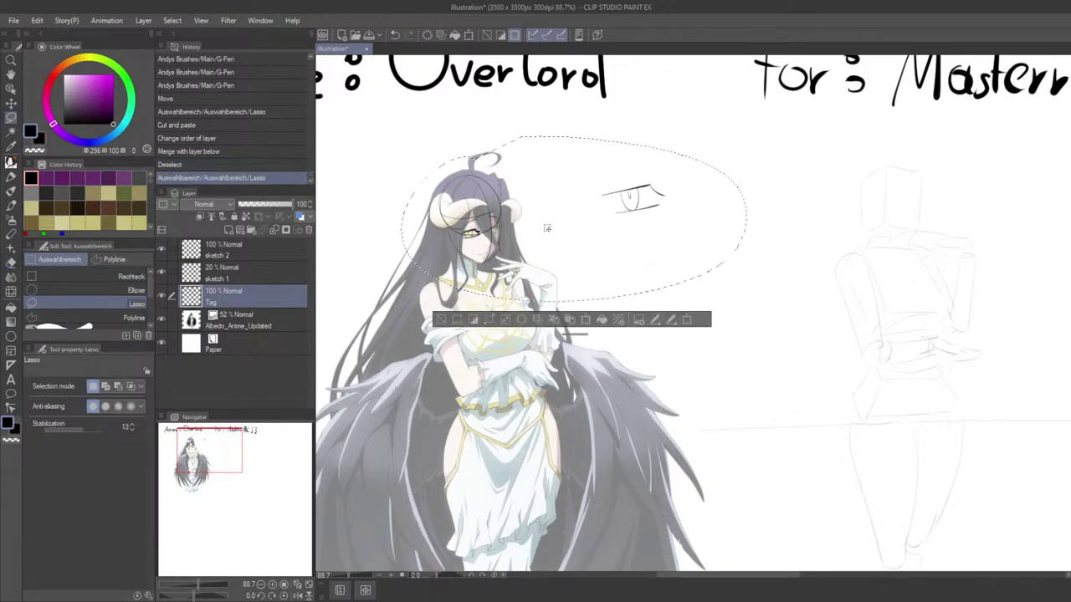
key(k)
drag(551, 271, 860, 260)
drag(882, 320, 512, 375)
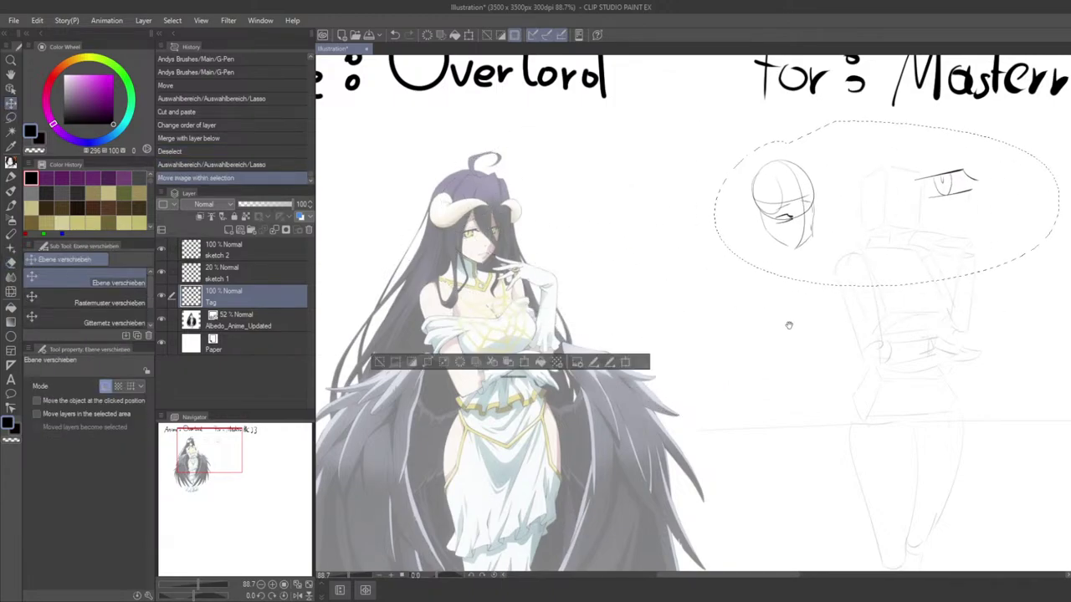
drag(788, 324, 537, 362)
mouse_move(707, 274)
mouse_down()
mouse_move(867, 297)
mouse_move(914, 317)
mouse_up()
mouse_move(869, 350)
mouse_down()
mouse_move(510, 342)
mouse_move(860, 309)
mouse_up()
drag(791, 331, 708, 343)
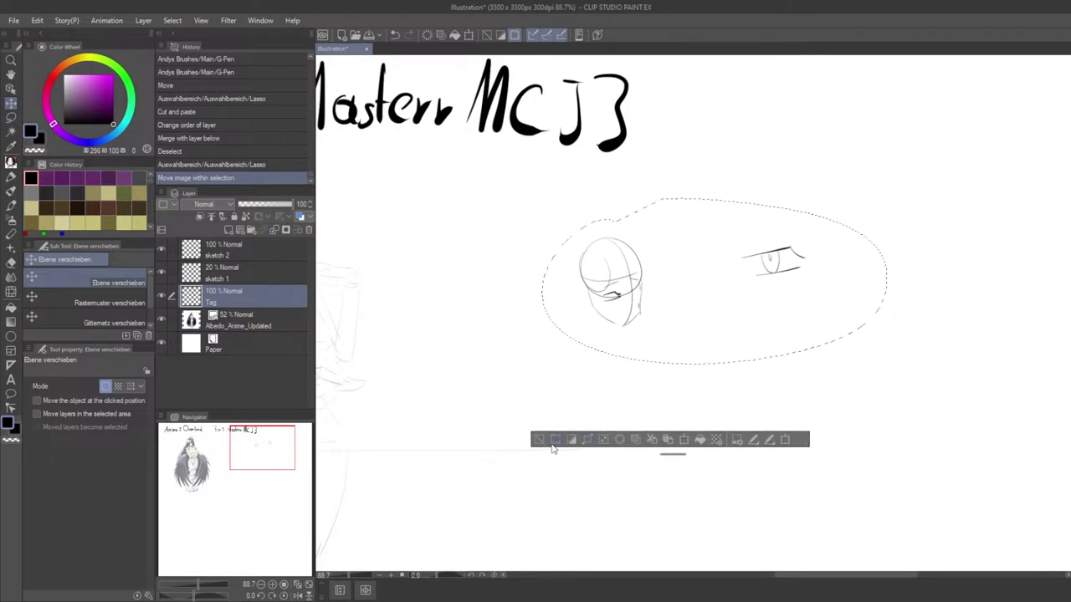
Step: Deselect the relocated head and eye studies and make the sketch 2 layer active for drawing on the body construction
click(539, 440)
key(ctrl+plus)
key(Tab)
drag(344, 392, 888, 415)
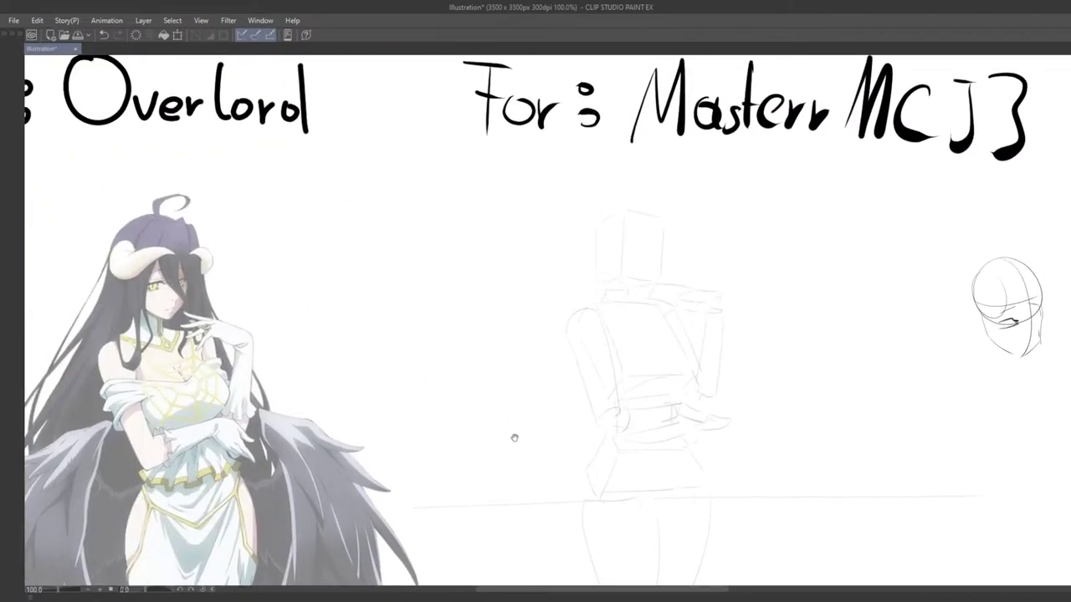
drag(514, 437, 560, 402)
key(Tab)
click(240, 248)
key(Tab)
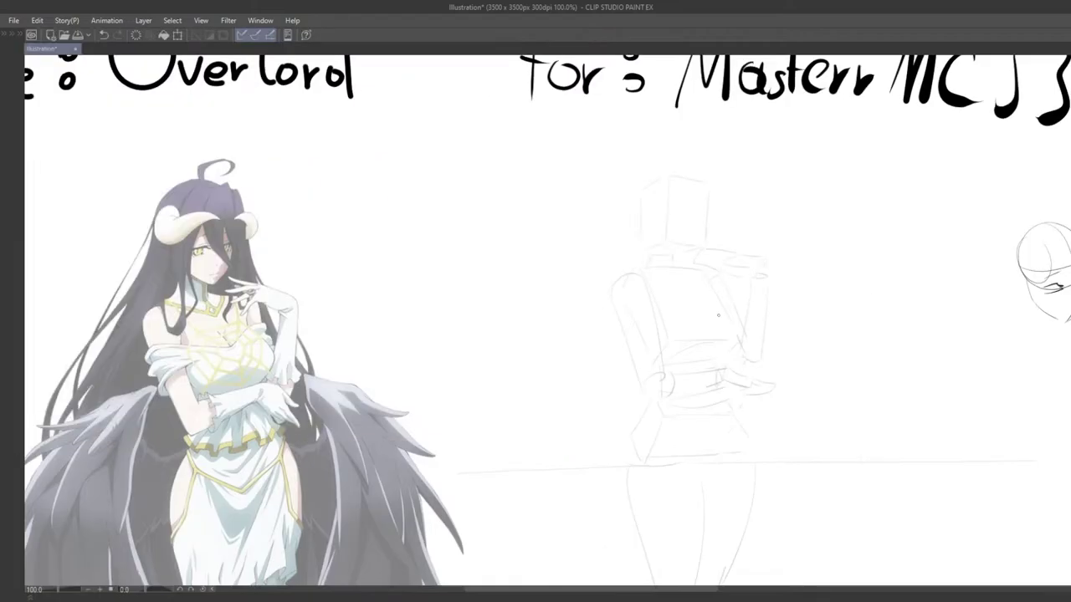
scroll(718, 314, up, 3)
drag(717, 316, 818, 355)
scroll(748, 303, down, 2)
drag(762, 287, 736, 268)
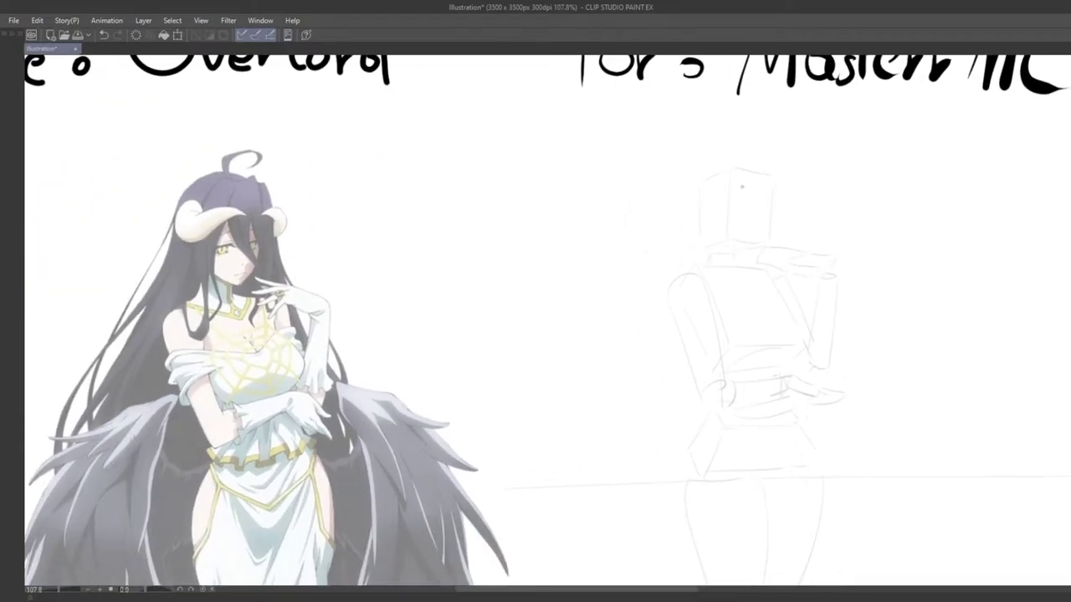
Step: Draw a round head circle over the head block of the faded body construction
mouse_move(726, 182)
mouse_down()
mouse_move(759, 226)
mouse_move(711, 232)
mouse_move(736, 169)
mouse_move(737, 241)
mouse_up()
key(ctrl+z)
key(ctrl+z)
key(ctrl+z)
mouse_move(747, 172)
mouse_down()
mouse_move(744, 235)
mouse_move(736, 179)
mouse_up()
scroll(719, 238, down, 1)
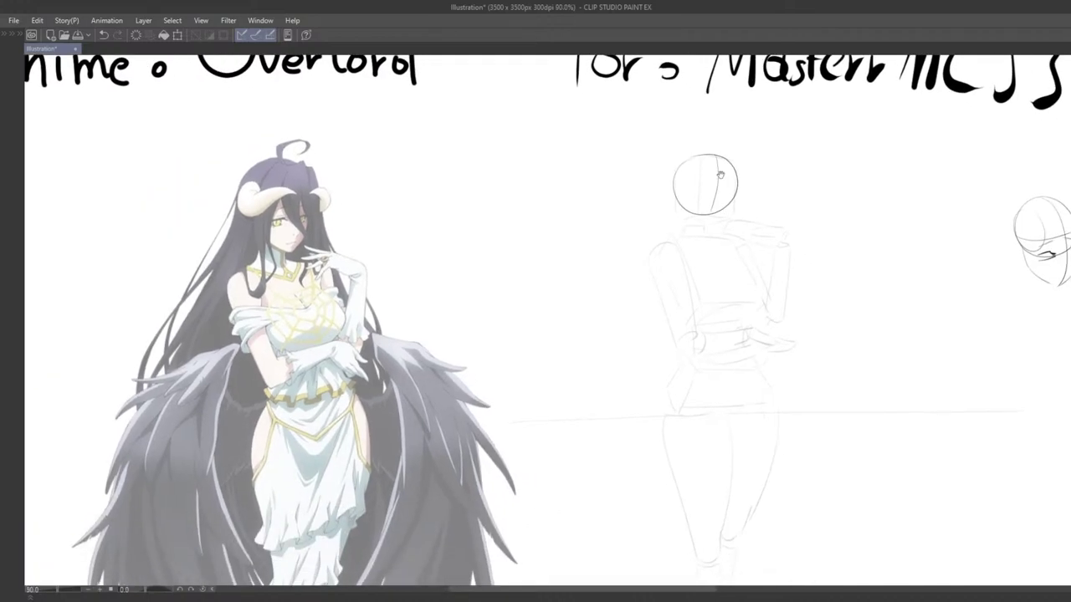
drag(668, 217, 734, 226)
scroll(744, 234, up, 1)
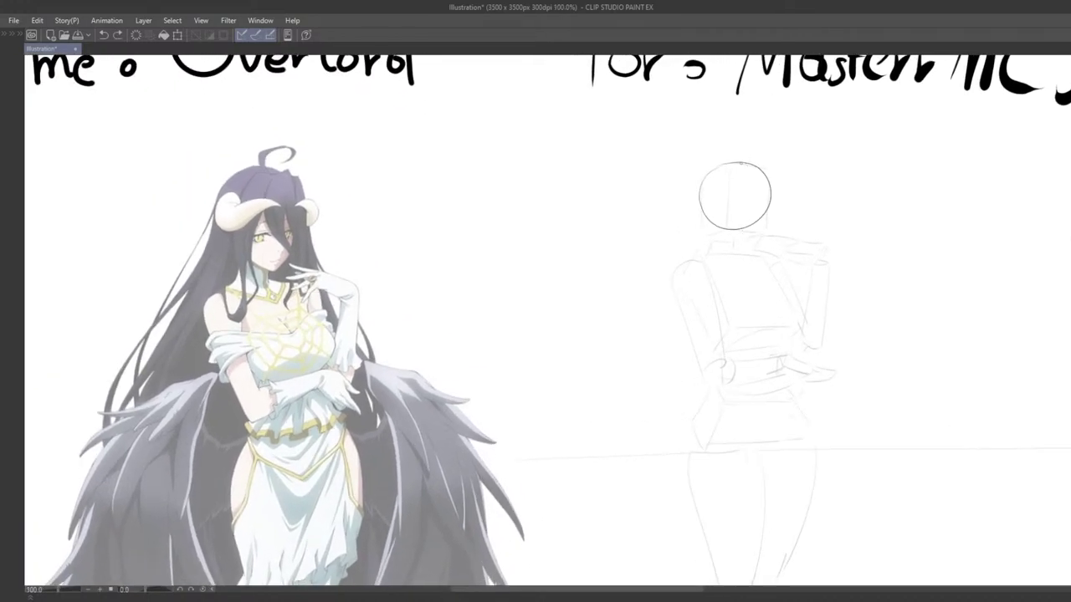
Step: Redraw the curved vertical centre line of the face inside the head circle
key(ctrl+z)
key(ctrl+z)
key(ctrl+z)
mouse_move(736, 161)
mouse_down()
mouse_move(767, 194)
mouse_move(739, 157)
mouse_move(751, 156)
mouse_move(733, 207)
mouse_move(737, 152)
mouse_up()
key(ctrl+z)
key(ctrl+z)
key(ctrl+z)
mouse_move(741, 154)
mouse_down()
mouse_move(714, 160)
mouse_move(744, 151)
mouse_up()
drag(766, 210, 720, 293)
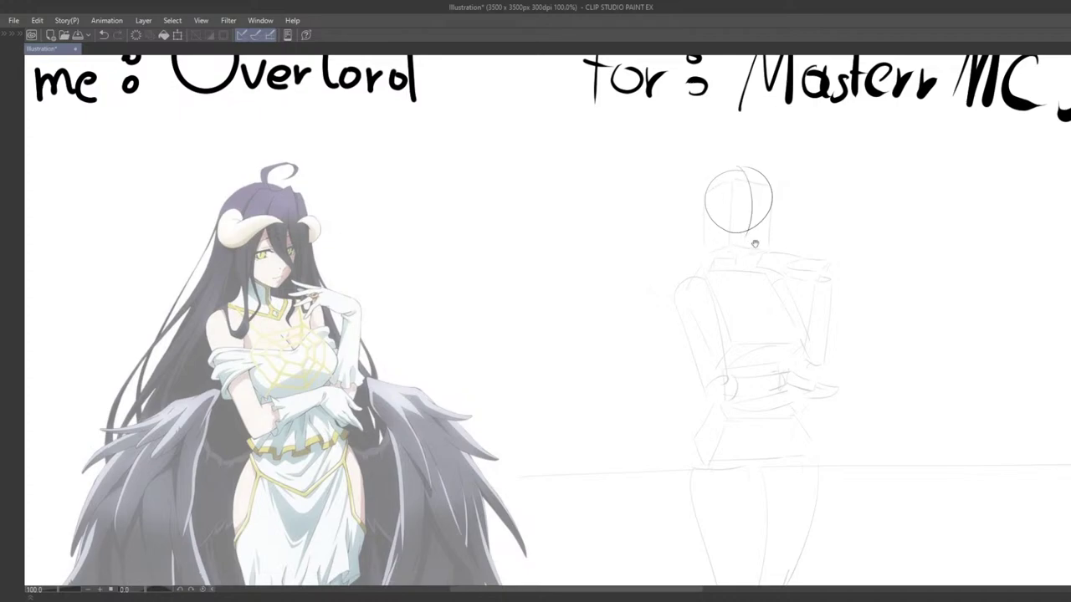
Step: Extend the face's curved centre line below the head circle down to the chin
mouse_move(758, 250)
mouse_down()
mouse_move(733, 243)
mouse_move(745, 233)
mouse_move(738, 251)
mouse_up()
key(ctrl+z)
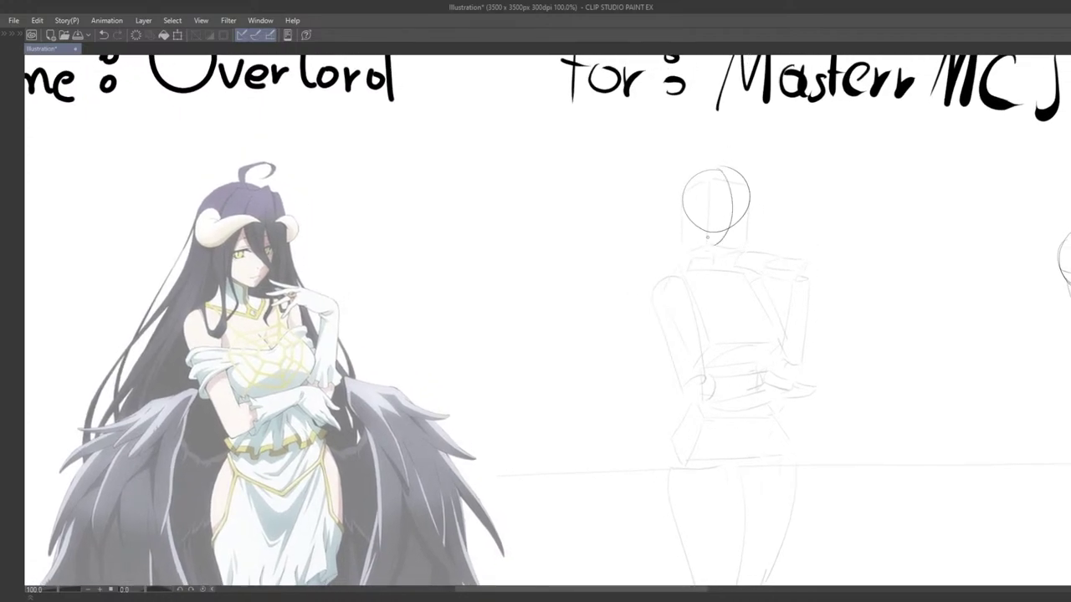
key(ctrl+z)
drag(722, 173, 723, 242)
key(ctrl+z)
drag(724, 170, 721, 249)
key(ctrl+z)
key(ctrl+z)
key(ctrl+z)
Step: Draw the side-plane arc inside the near edge of the head circle and retrace the face's centre line to the chin
mouse_move(690, 184)
mouse_down()
mouse_move(751, 195)
mouse_move(721, 248)
mouse_up()
key(ctrl+z)
key(ctrl+z)
key(ctrl+z)
key(ctrl+z)
key(ctrl+z)
key(ctrl+z)
key(ctrl+z)
key(ctrl+z)
mouse_move(687, 192)
mouse_down()
mouse_move(740, 193)
mouse_move(714, 251)
mouse_up()
key(ctrl+z)
drag(731, 173, 714, 253)
key(ctrl+z)
Step: Draw a curved brow line across the head circle and the jaw lines meeting at the chin
mouse_move(685, 199)
mouse_down()
mouse_move(751, 198)
mouse_move(697, 217)
mouse_move(684, 209)
mouse_up()
key(ctrl+z)
key(ctrl+z)
key(ctrl+z)
key(ctrl+z)
key(ctrl+z)
key(ctrl+z)
mouse_move(693, 225)
mouse_down()
mouse_move(722, 252)
mouse_move(737, 233)
mouse_up()
key(ctrl+z)
key(ctrl+z)
key(ctrl+z)
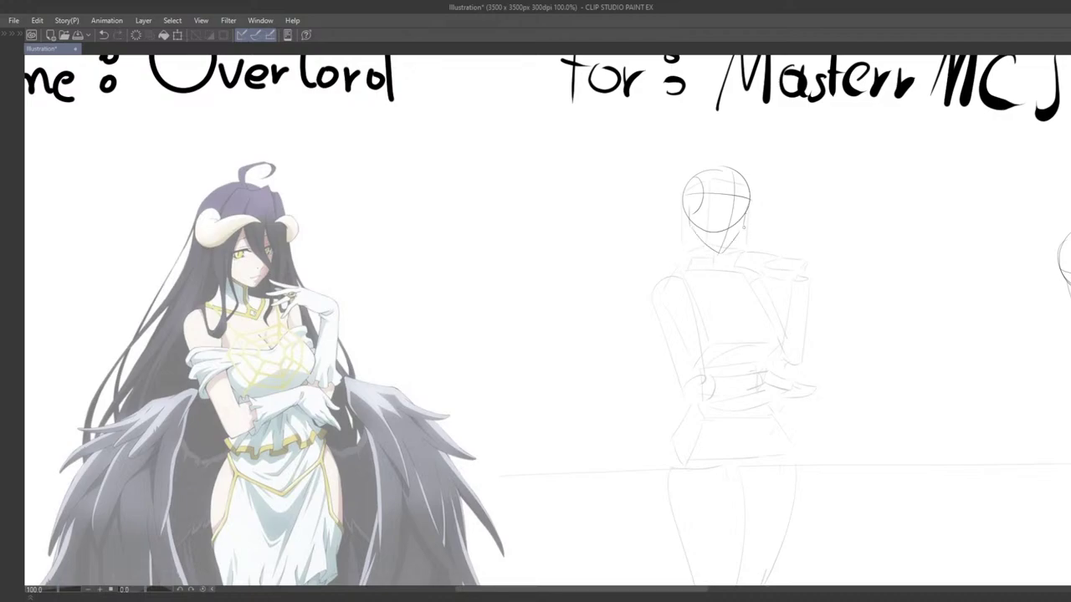
key(ctrl+z)
mouse_move(742, 214)
mouse_down()
mouse_move(744, 230)
mouse_move(733, 209)
mouse_move(641, 335)
mouse_move(720, 236)
mouse_move(653, 227)
mouse_up()
key(p)
drag(675, 156, 678, 183)
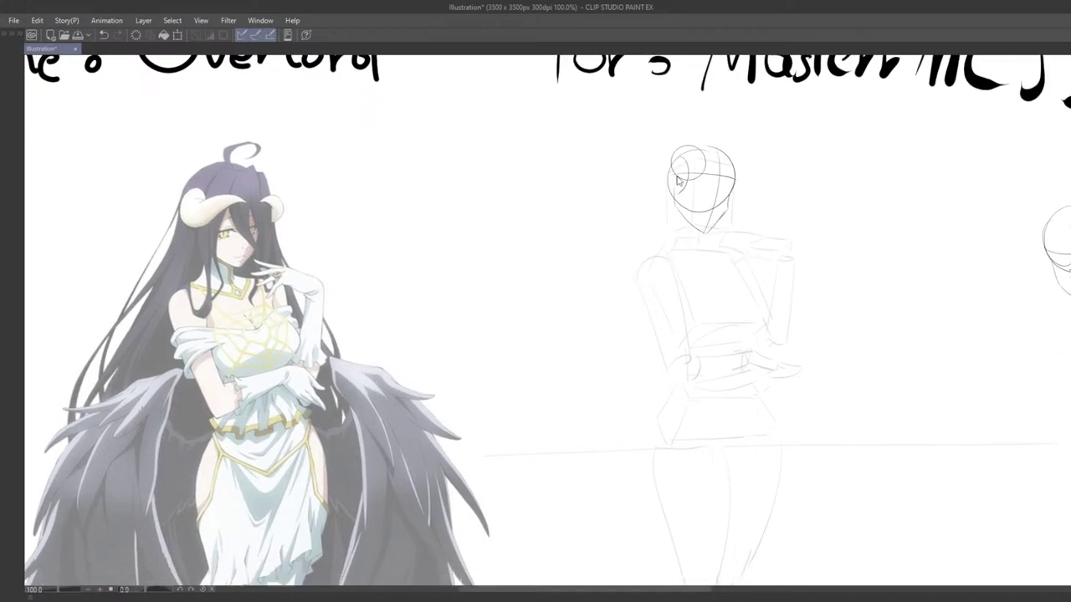
key(ctrl+z)
drag(717, 248, 670, 259)
mouse_move(670, 346)
mouse_down()
mouse_move(686, 335)
mouse_move(717, 342)
mouse_move(696, 355)
mouse_move(701, 325)
mouse_up()
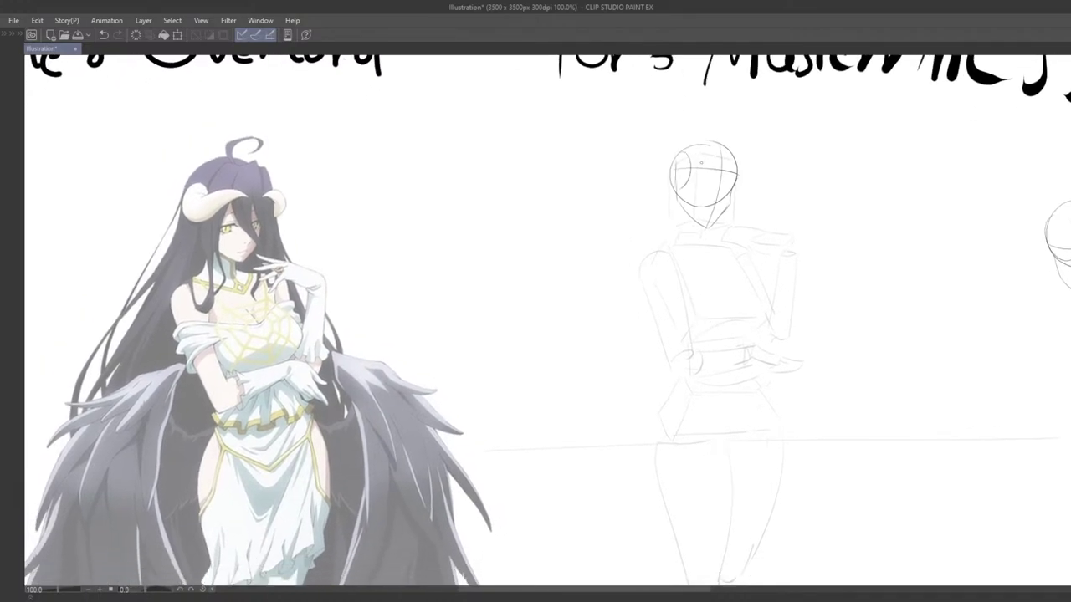
Step: Draw the far cheek contour and rough in both eyes below the brow line
mouse_move(708, 224)
mouse_down()
mouse_move(695, 236)
mouse_move(701, 220)
mouse_up()
mouse_move(743, 173)
mouse_down()
mouse_move(743, 190)
mouse_move(719, 207)
mouse_move(729, 211)
mouse_up()
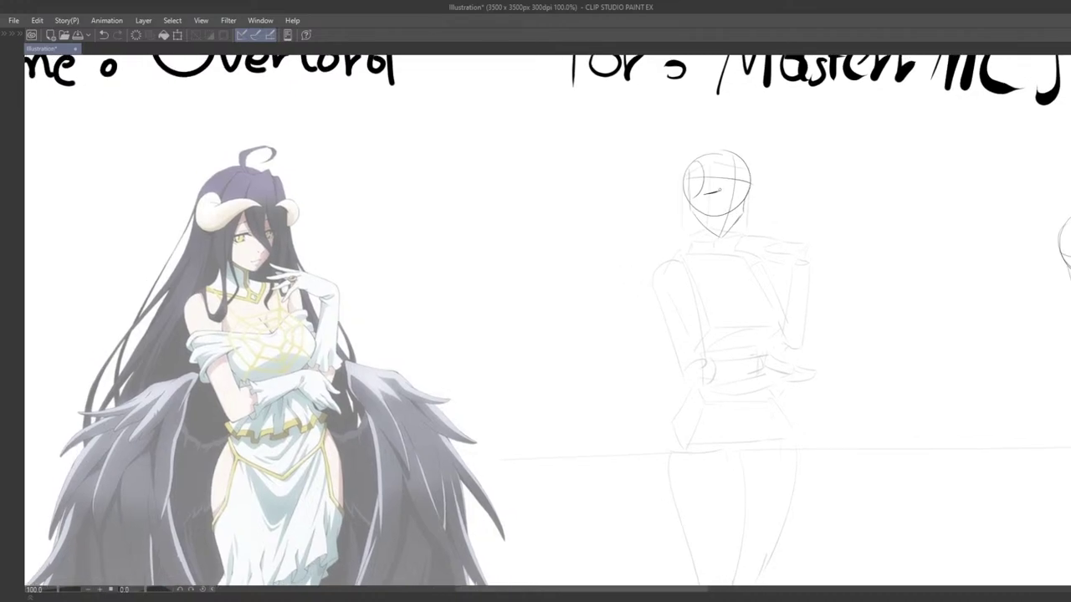
mouse_move(721, 199)
mouse_down()
mouse_move(731, 199)
mouse_move(701, 222)
mouse_move(706, 197)
mouse_move(721, 212)
mouse_move(673, 205)
mouse_move(692, 204)
mouse_up()
key(ctrl+z)
key(ctrl+z)
key(ctrl+z)
key(ctrl+z)
key(ctrl+z)
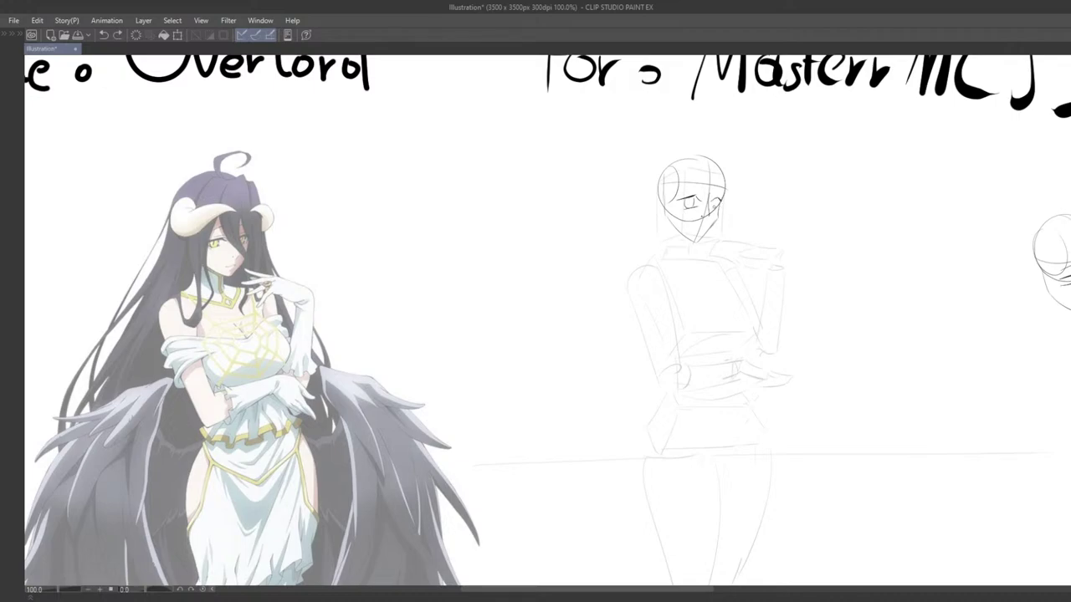
Step: Rework the far eye's small lid and iris strokes beside the face's centre line
key(ctrl+z)
mouse_move(712, 205)
mouse_down()
mouse_move(720, 215)
mouse_move(719, 206)
mouse_up()
key(ctrl+z)
key(ctrl+z)
key(ctrl+z)
scroll(786, 205, down, 4)
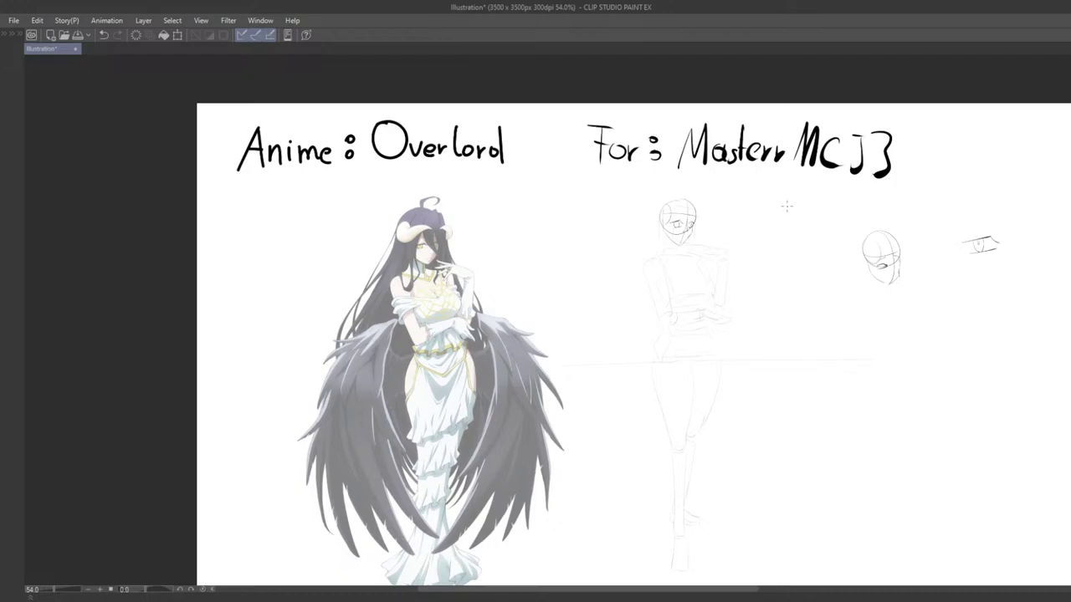
Step: Redraw the near eye's iris and add a pupil between its lids
scroll(663, 300, up, 4)
mouse_move(667, 330)
mouse_down()
mouse_move(644, 422)
mouse_move(652, 401)
mouse_up()
scroll(644, 422, up, 1)
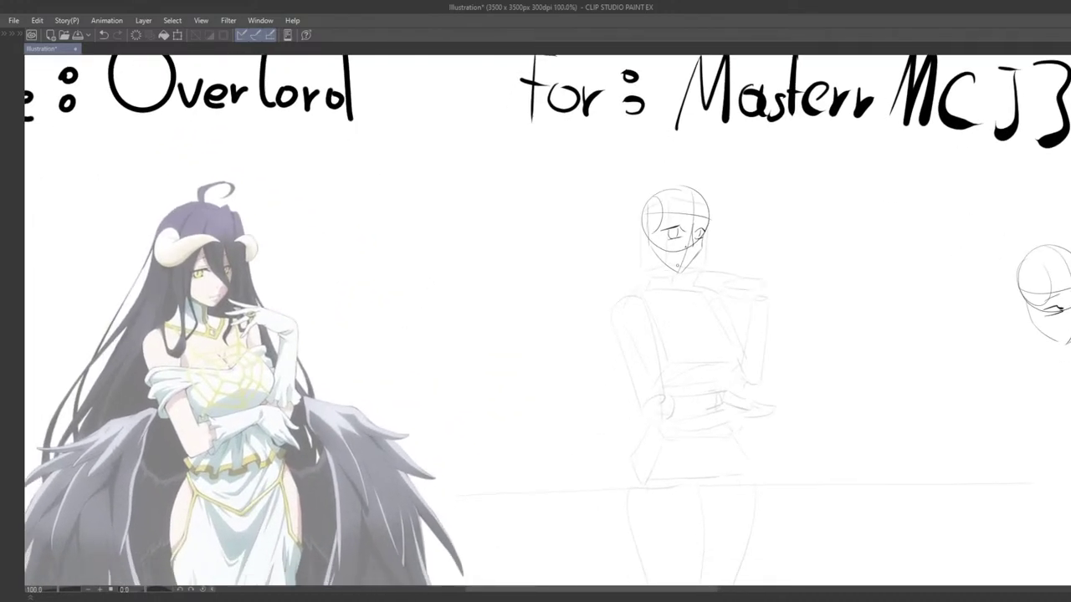
key(ctrl+z)
key(ctrl+z)
drag(673, 228, 694, 243)
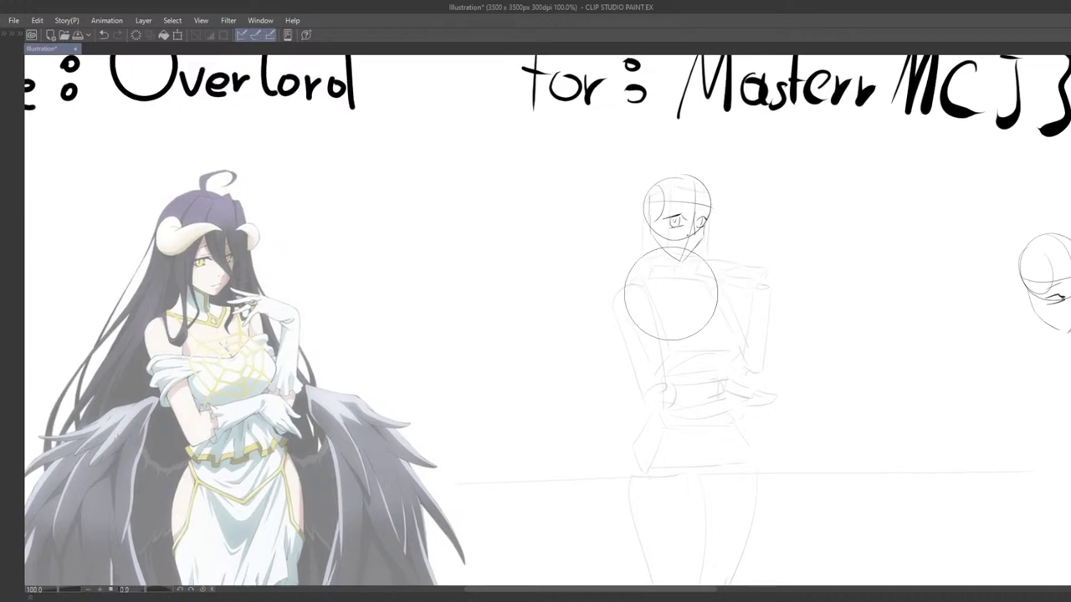
Step: Lasso the near eye, shift it slightly away from the face's centre line, and deselect
key(p)
mouse_move(667, 215)
mouse_down()
mouse_move(673, 239)
mouse_move(686, 208)
mouse_move(671, 212)
mouse_move(679, 228)
mouse_up()
key(k)
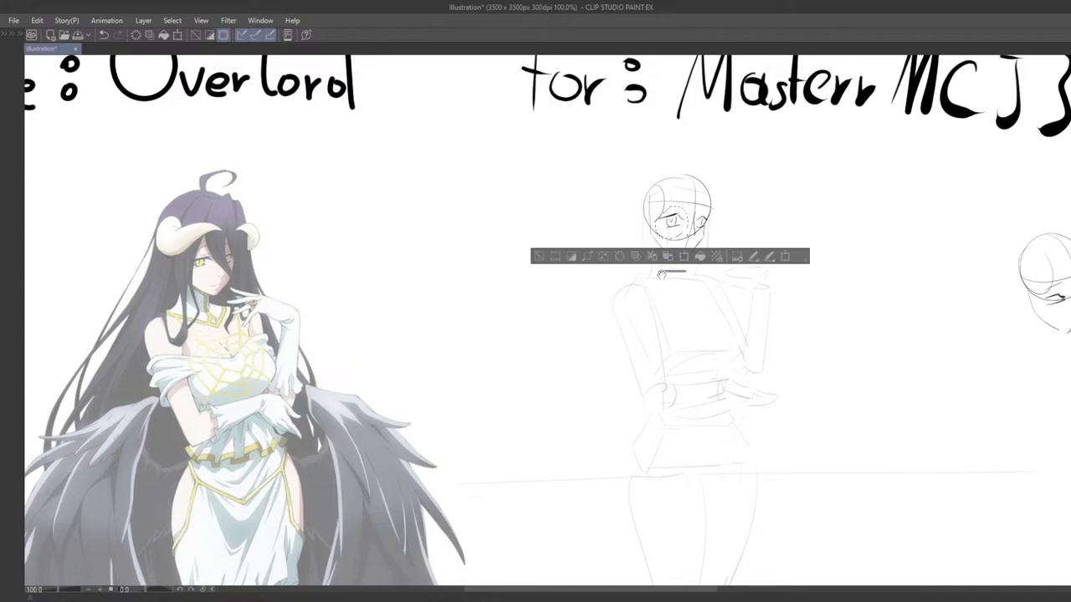
click(540, 257)
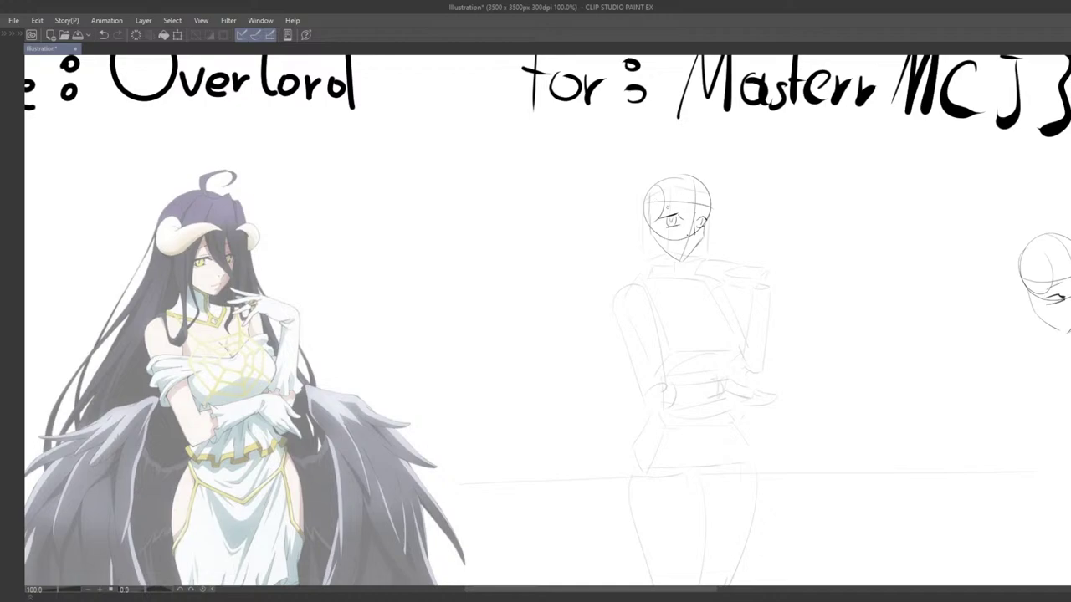
Step: Draw the eyebrow strokes above the near and far eyes
mouse_move(664, 209)
mouse_down()
mouse_move(685, 207)
mouse_move(683, 216)
mouse_up()
key(ctrl+z)
key(ctrl+z)
drag(726, 248, 739, 241)
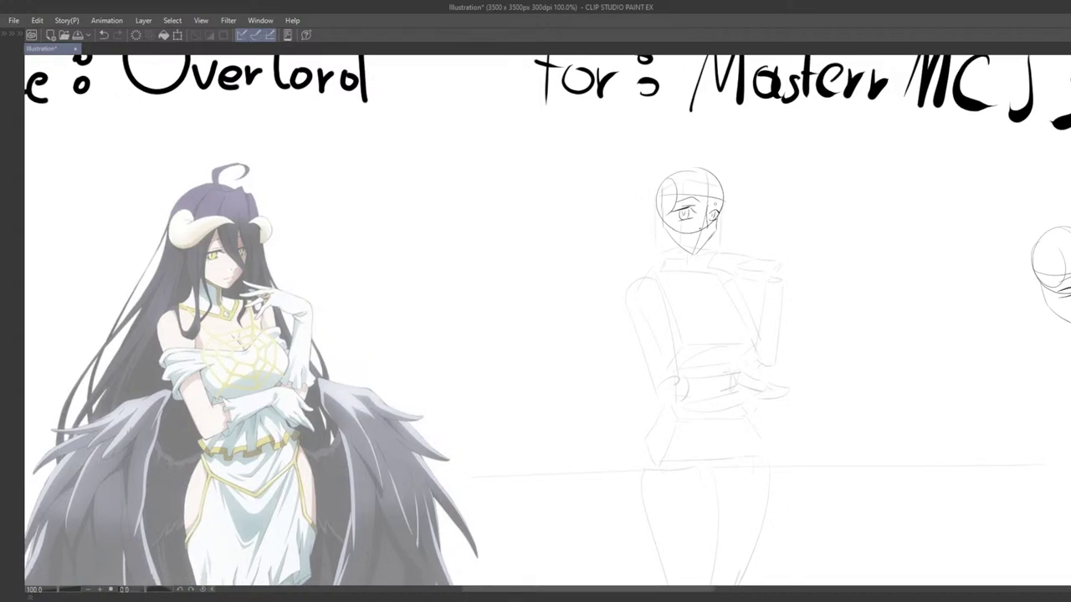
key(ctrl+z)
drag(713, 206, 721, 199)
drag(724, 241, 737, 225)
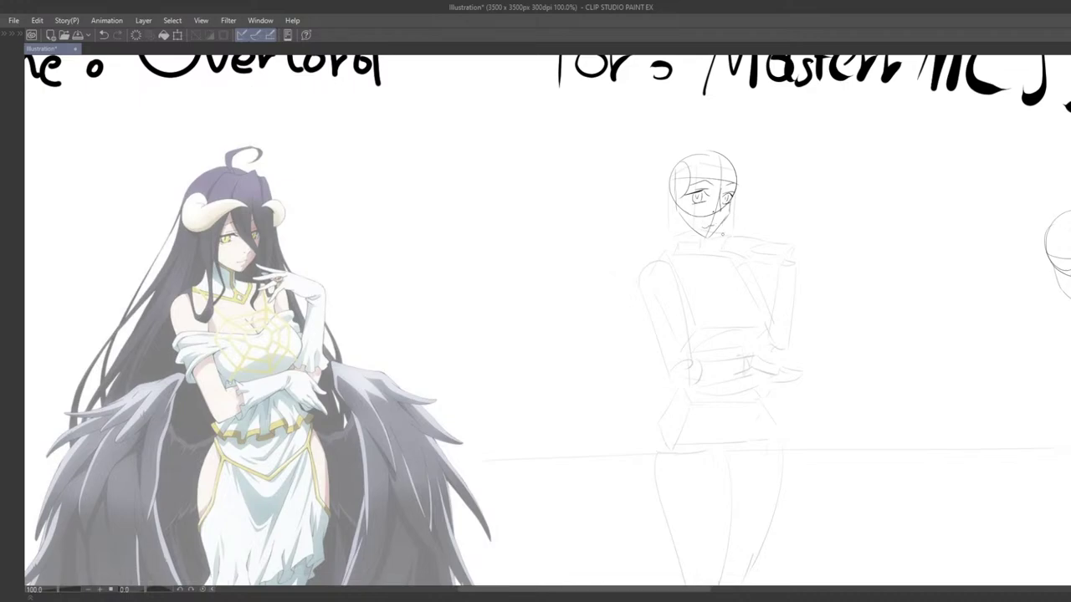
Step: Erase and rework the small mouth strokes just above the chin
key(e)
key(ctrl+z)
mouse_move(803, 242)
mouse_down()
mouse_move(821, 243)
mouse_move(732, 249)
mouse_move(726, 222)
mouse_move(709, 237)
mouse_up()
key(p)
key(ctrl+z)
drag(706, 224, 714, 227)
key(ctrl+z)
Step: Overlay the head sketch on the reference character's face to compare the proportions, then restore its position
scroll(703, 263, down, 3)
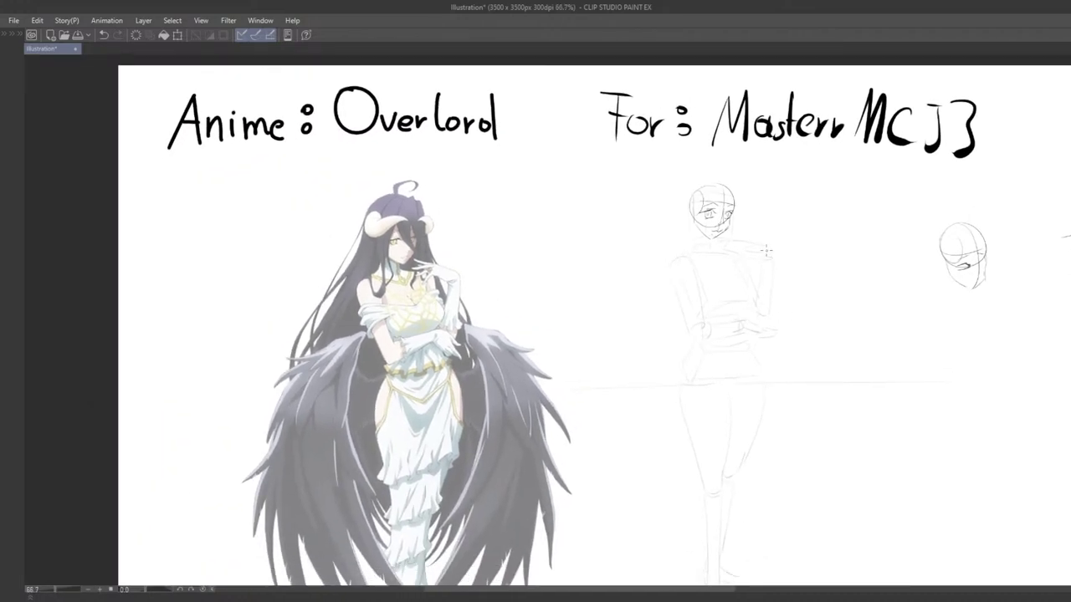
drag(755, 230, 446, 281)
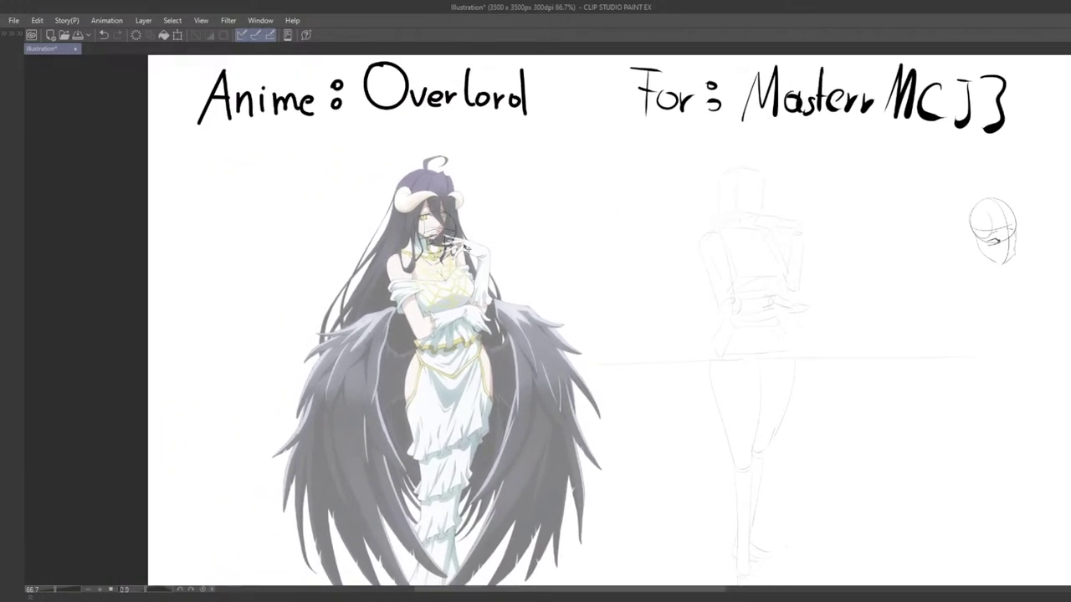
scroll(468, 240, up, 3)
mouse_move(515, 272)
mouse_down()
mouse_move(629, 313)
mouse_move(602, 349)
mouse_move(567, 334)
mouse_move(625, 337)
mouse_up()
drag(625, 318, 620, 286)
scroll(599, 315, up, 3)
drag(580, 347, 570, 357)
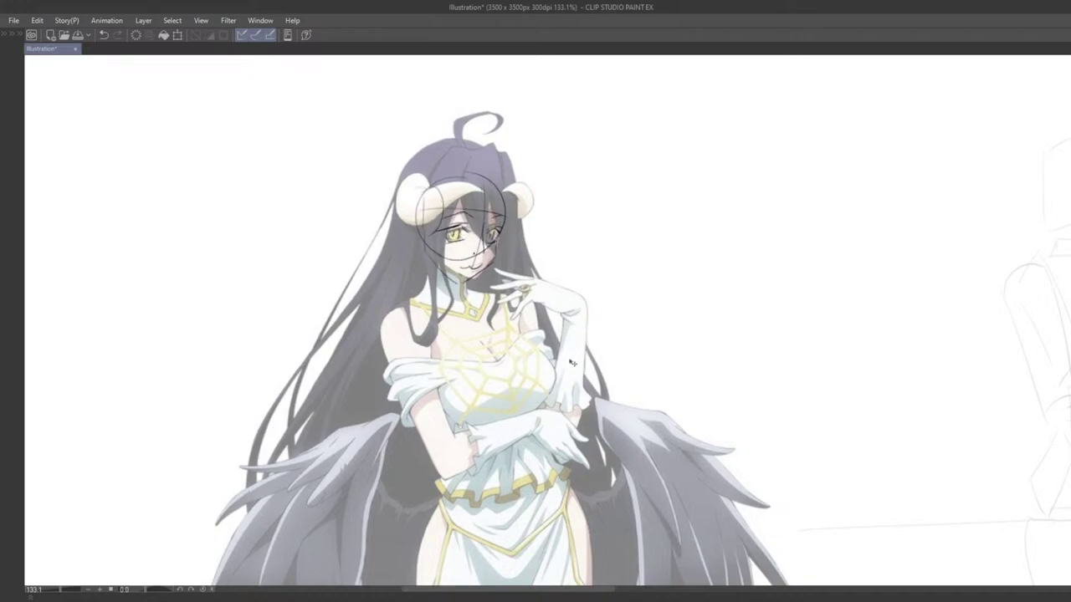
key(ctrl+z)
Step: Rework the near jaw line from the side of the head circle to the chin
drag(946, 329, 535, 340)
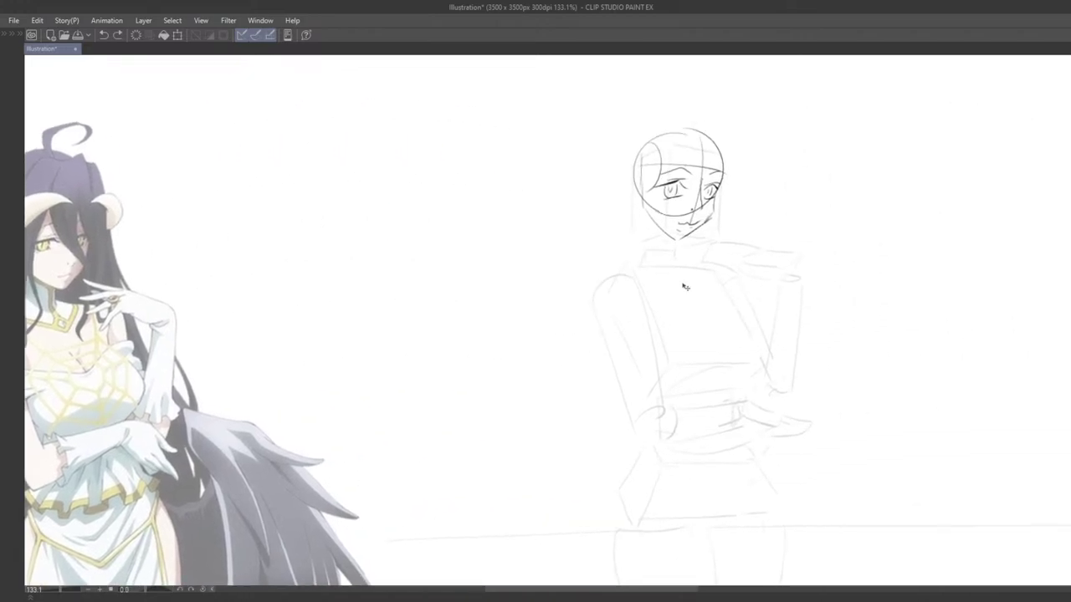
drag(648, 213, 671, 235)
drag(644, 209, 687, 242)
key(ctrl+z)
key(ctrl+z)
mouse_move(643, 201)
mouse_down()
mouse_move(674, 235)
mouse_move(685, 224)
mouse_move(692, 239)
mouse_up()
scroll(673, 226, down, 2)
key(ctrl+z)
key(ctrl+z)
scroll(692, 238, down, 3)
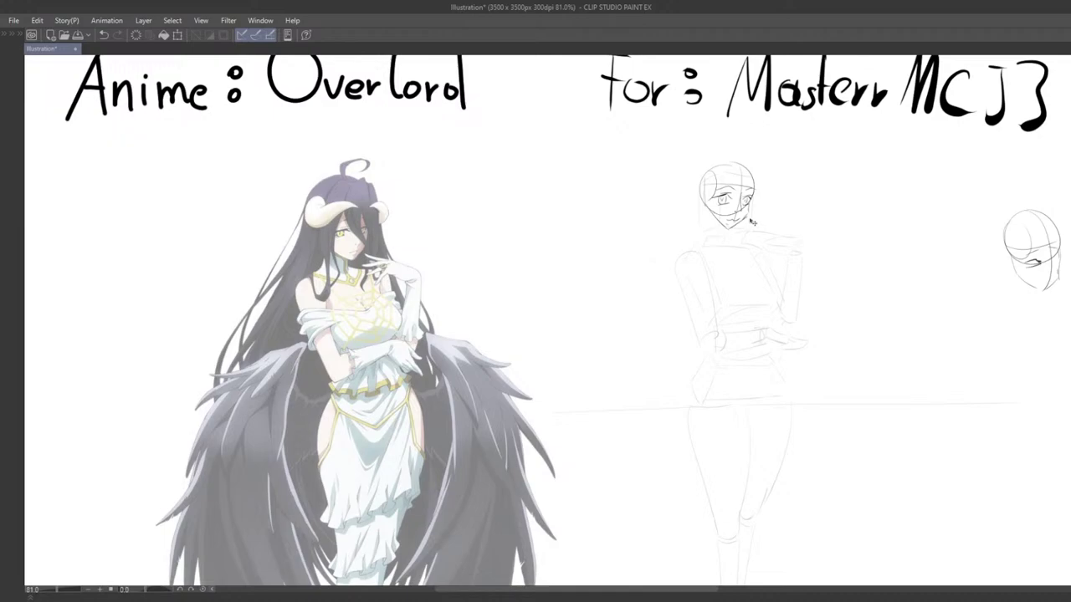
Step: Place the reworked head sketch over the reference face to check the jaw, then undo the move
mouse_move(713, 224)
mouse_down()
mouse_move(432, 254)
mouse_move(556, 257)
mouse_move(433, 263)
mouse_up()
scroll(562, 259, up, 3)
scroll(460, 256, up, 2)
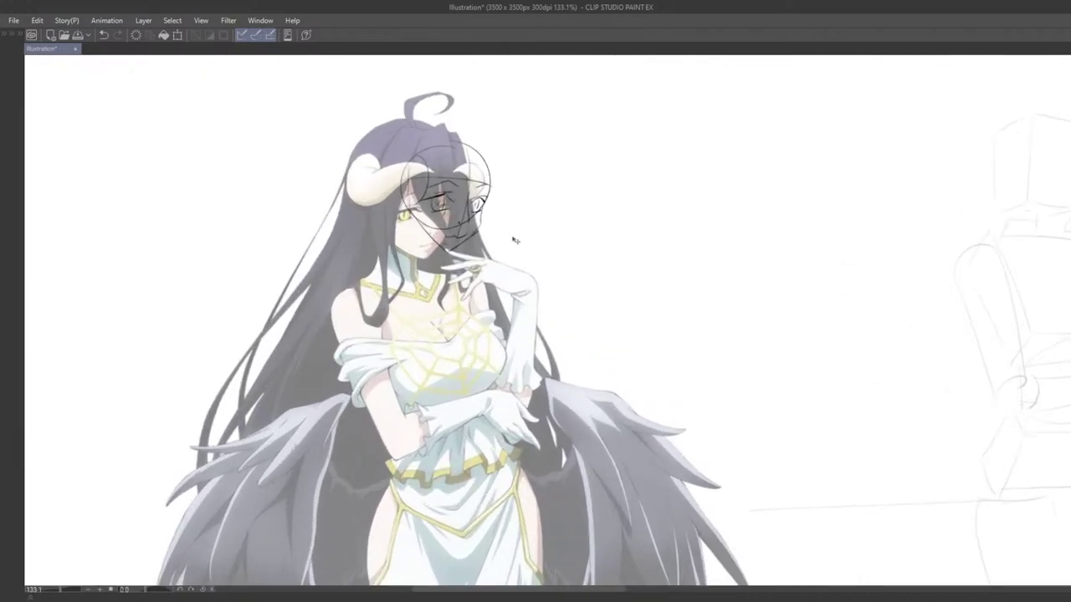
mouse_move(514, 237)
mouse_down()
mouse_move(477, 250)
mouse_move(461, 288)
mouse_up()
scroll(479, 261, up, 3)
key(ctrl+z)
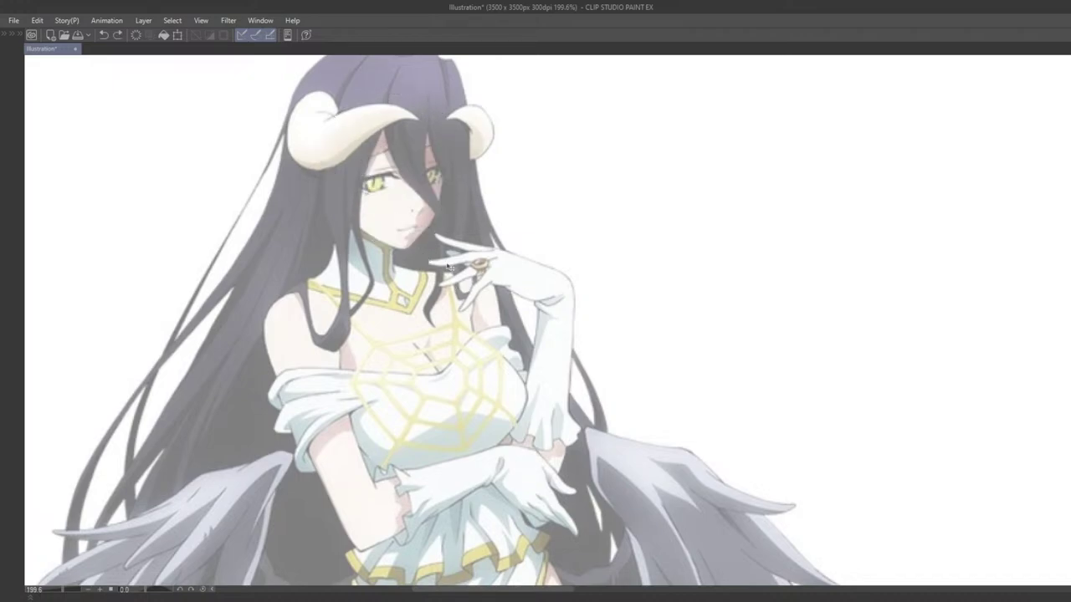
Step: Redraw the lower end of the far jaw line where it reaches the chin
scroll(795, 320, down, 1)
drag(884, 253, 557, 286)
drag(658, 228, 668, 217)
key(ctrl+z)
key(ctrl+z)
Step: Draw a new near jaw line from the lower side of the head circle to the reshaped chin
mouse_move(681, 165)
mouse_down()
mouse_move(670, 220)
mouse_move(692, 203)
mouse_move(666, 226)
mouse_move(623, 195)
mouse_up()
key(ctrl+z)
key(ctrl+z)
key(ctrl+z)
drag(620, 193, 665, 230)
key(ctrl+z)
key(ctrl+z)
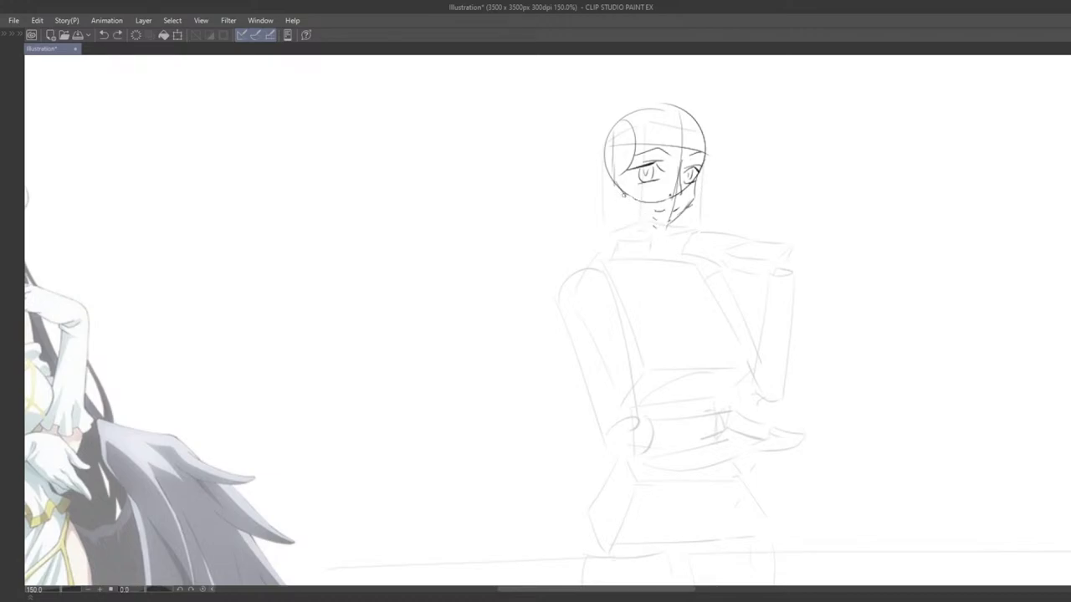
drag(622, 194, 668, 227)
Step: Align the head sketch with the reference's eyes and chin to compare the new jaw, then return it to the body
scroll(771, 249, down, 5)
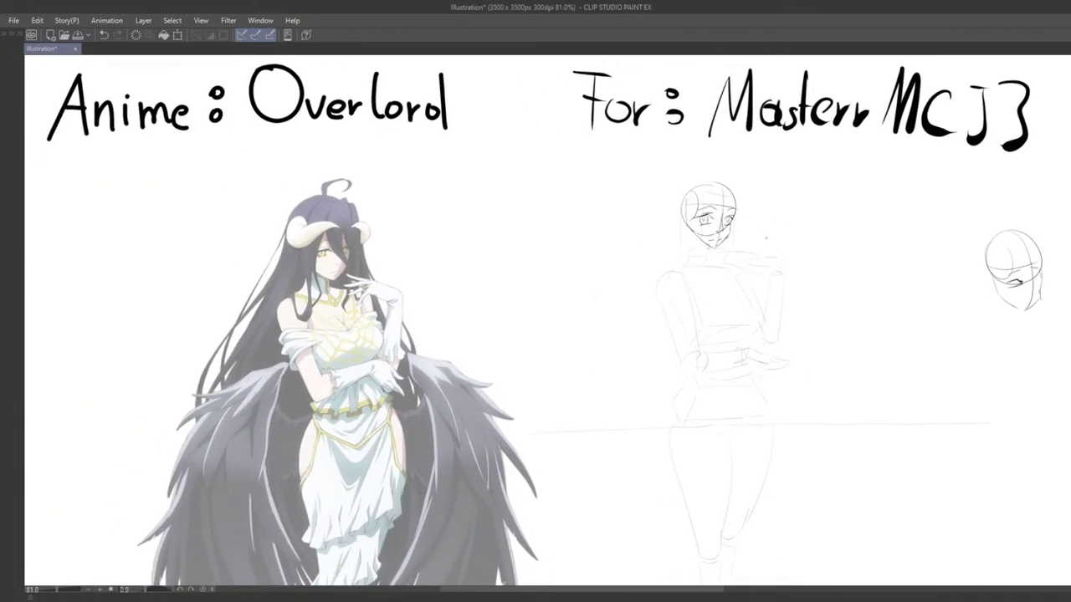
key(e)
key(k)
mouse_move(716, 234)
mouse_down()
mouse_move(444, 281)
mouse_move(552, 301)
mouse_move(508, 345)
mouse_up()
scroll(452, 306, up, 2)
drag(509, 344, 339, 343)
scroll(410, 321, up, 3)
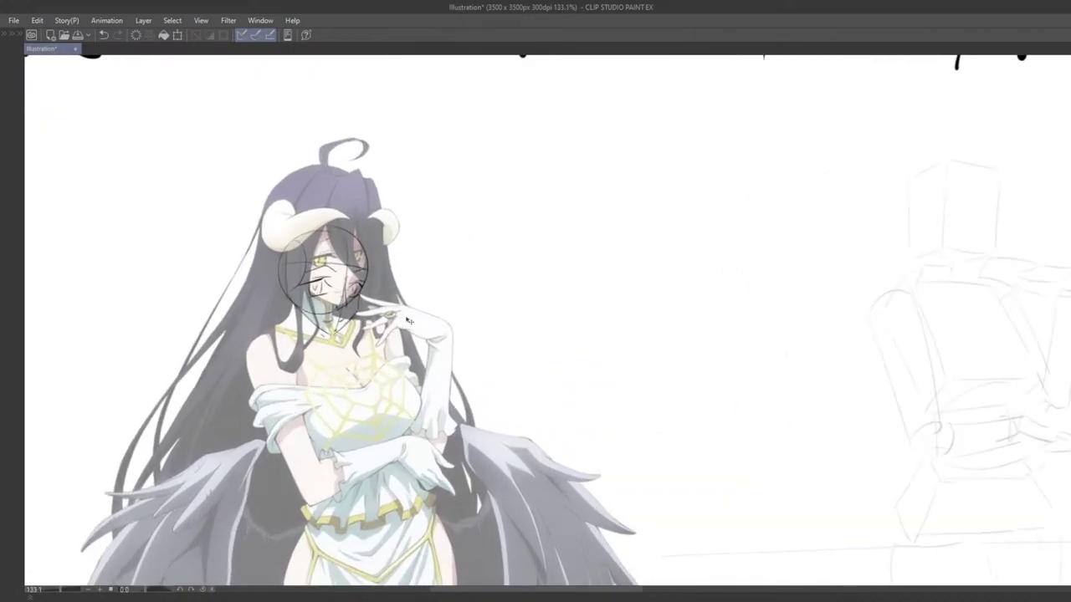
drag(410, 321, 421, 302)
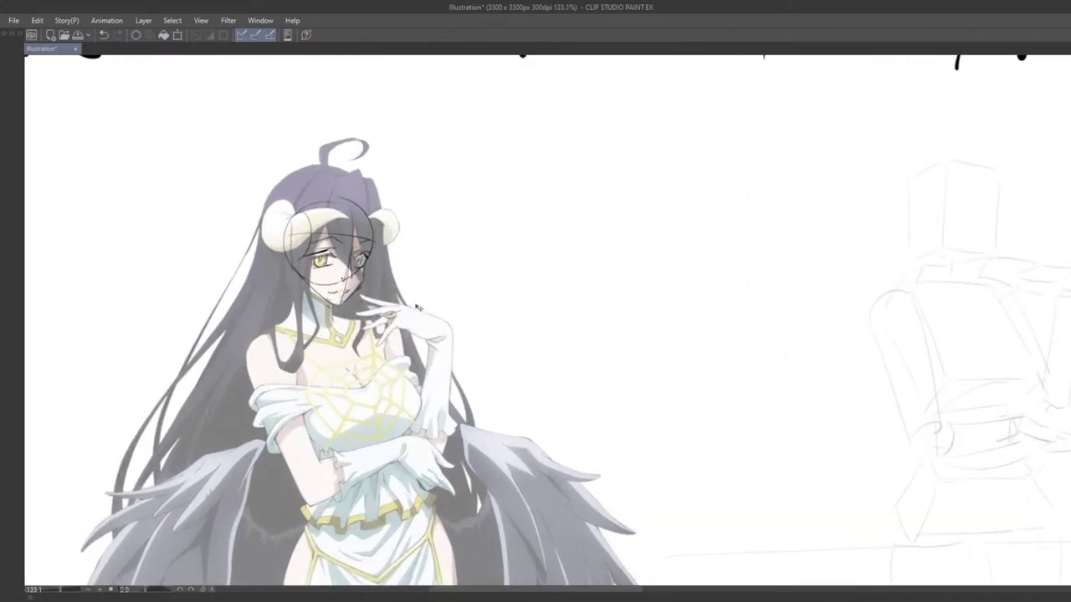
key(ctrl+z)
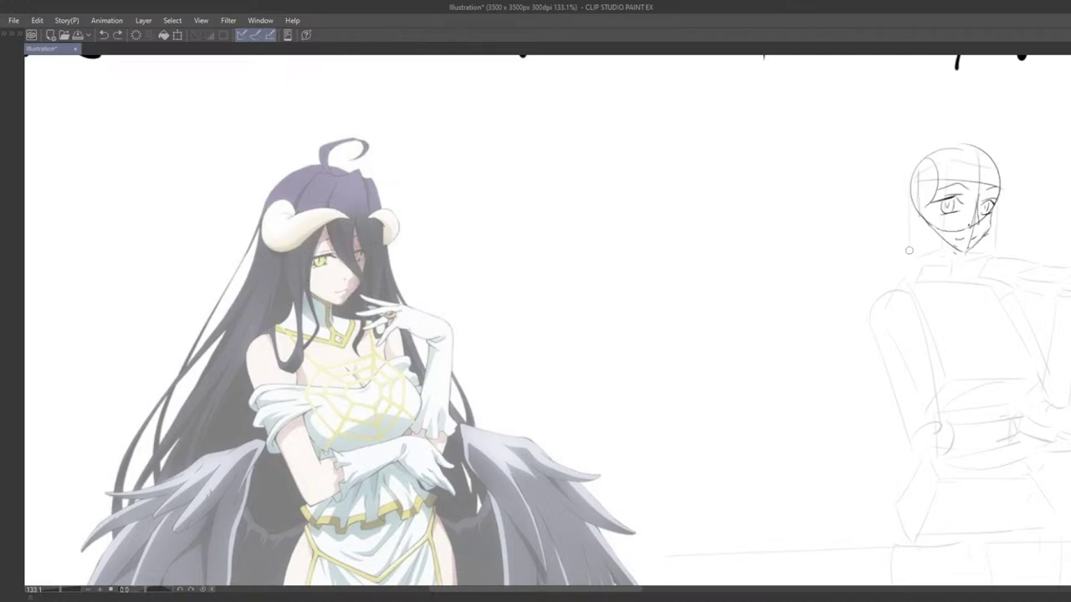
Step: Clean up the near jaw line just below the head circle
mouse_move(927, 225)
mouse_down()
mouse_move(950, 247)
mouse_move(939, 232)
mouse_up()
key(ctrl+z)
key(ctrl+y)
drag(967, 279, 766, 351)
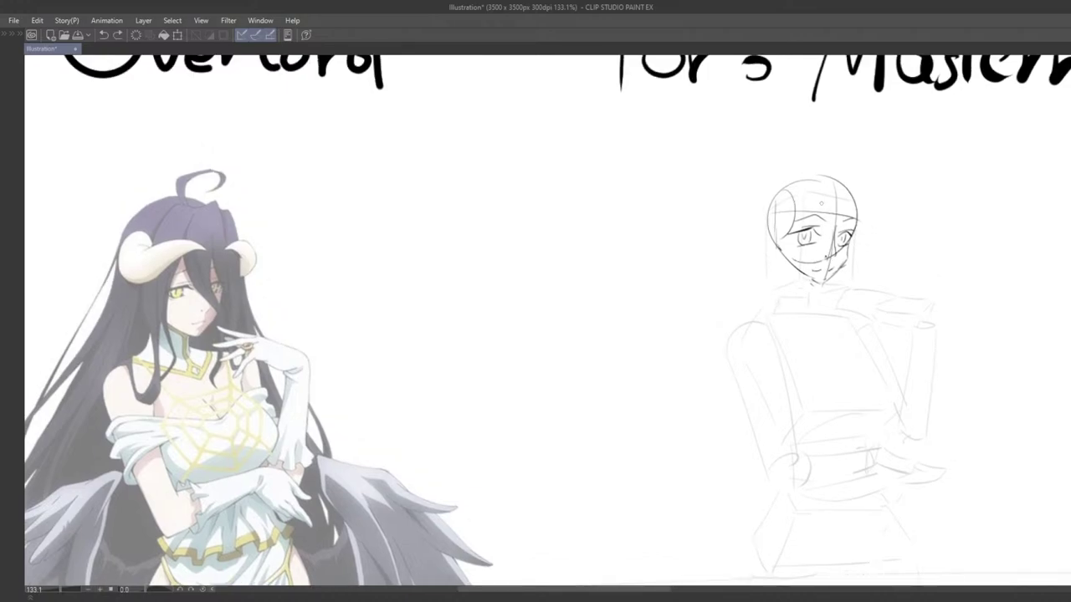
Step: Draw both neck lines below the jaw and lower the head slightly toward the shoulders
scroll(813, 235, down, 3)
mouse_move(813, 274)
mouse_down()
mouse_move(793, 206)
mouse_move(771, 212)
mouse_move(803, 223)
mouse_up()
key(ctrl+z)
key(ctrl+z)
key(ctrl+z)
key(ctrl+z)
key(ctrl+z)
key(ctrl+z)
key(ctrl+z)
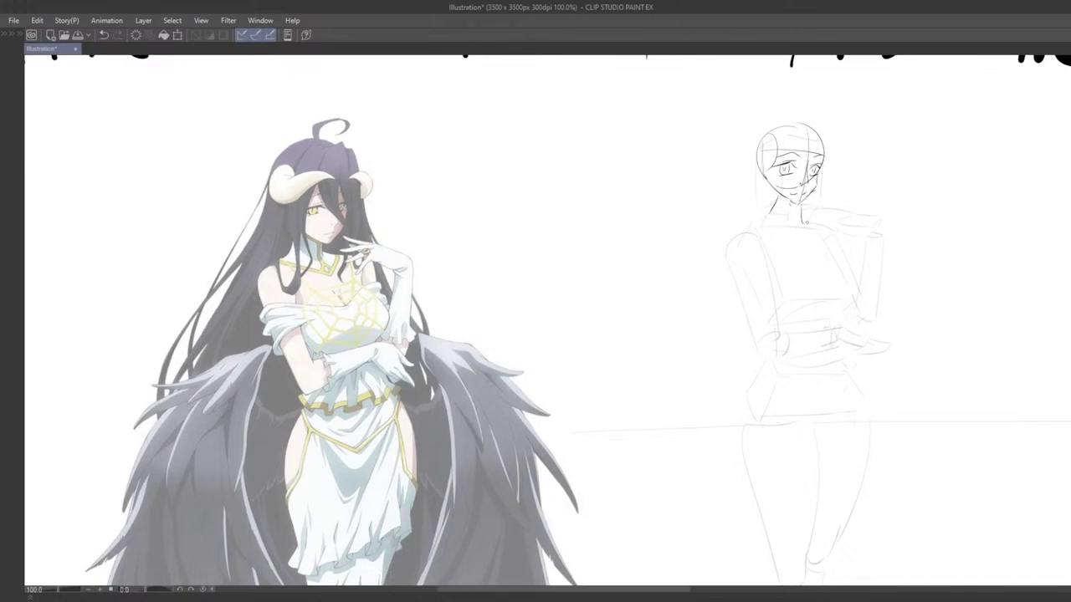
key(ctrl+z)
drag(804, 184, 804, 200)
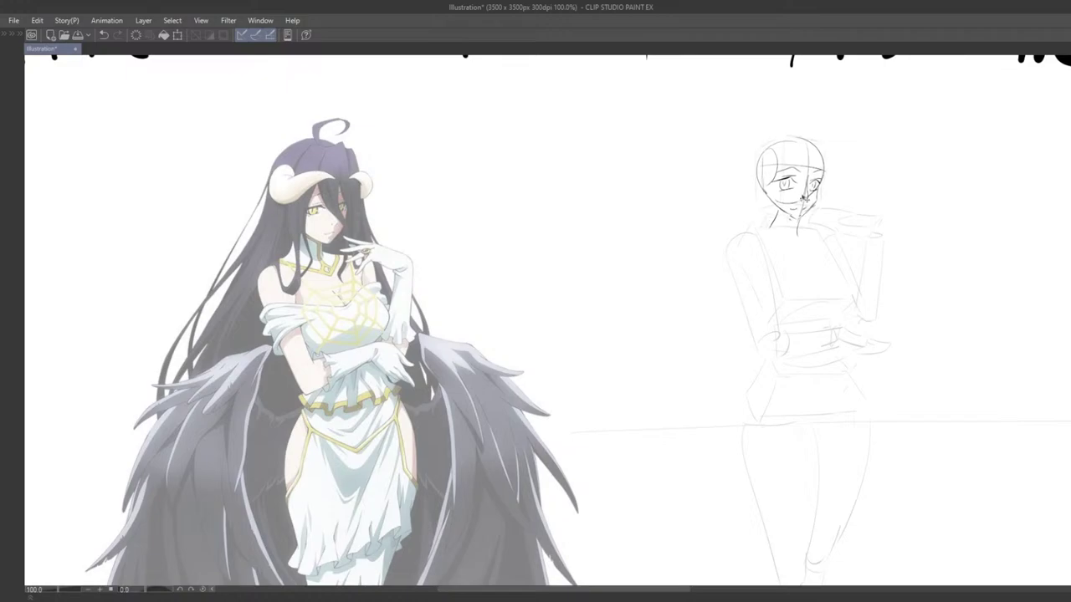
drag(824, 252, 805, 248)
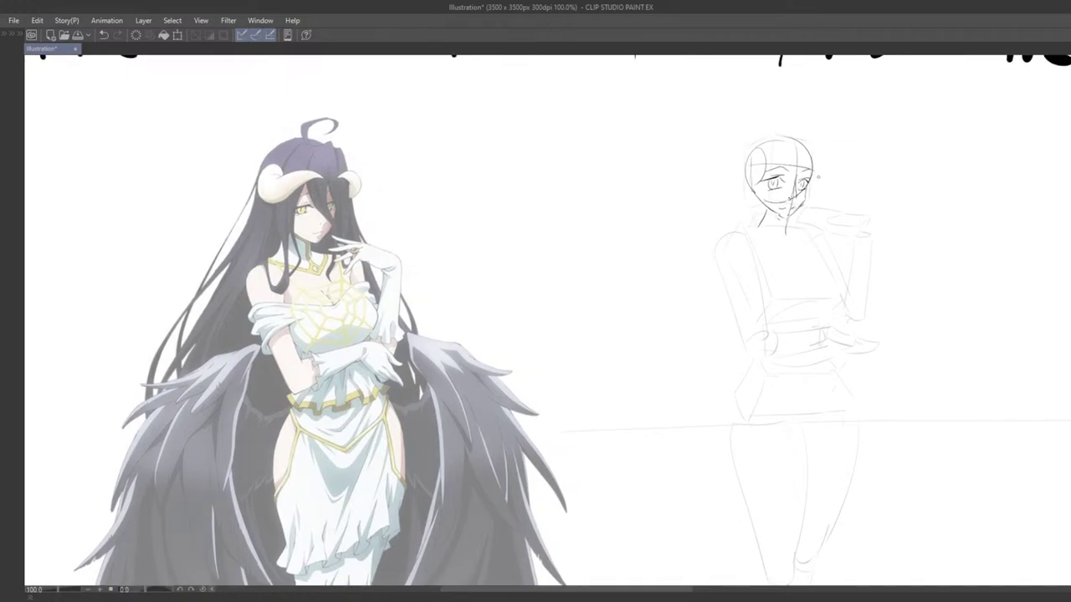
drag(766, 182, 787, 178)
key(ctrl+z)
drag(771, 182, 808, 179)
key(ctrl+z)
key(ctrl+z)
Step: Draw the far shoulder line curving out and down from the base of the neck
scroll(799, 237, down, 4)
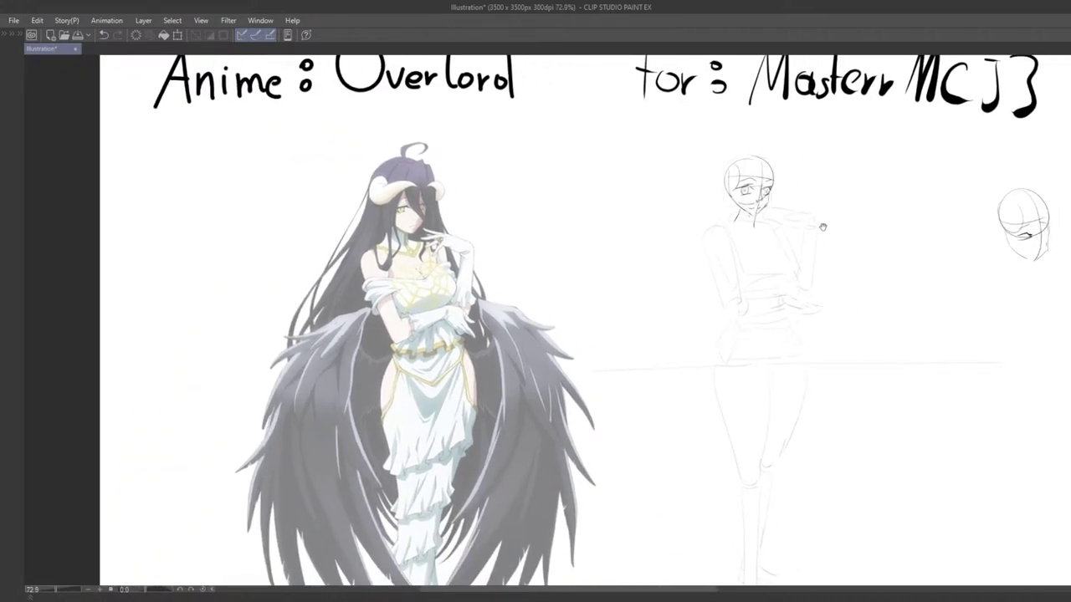
scroll(807, 231, up, 3)
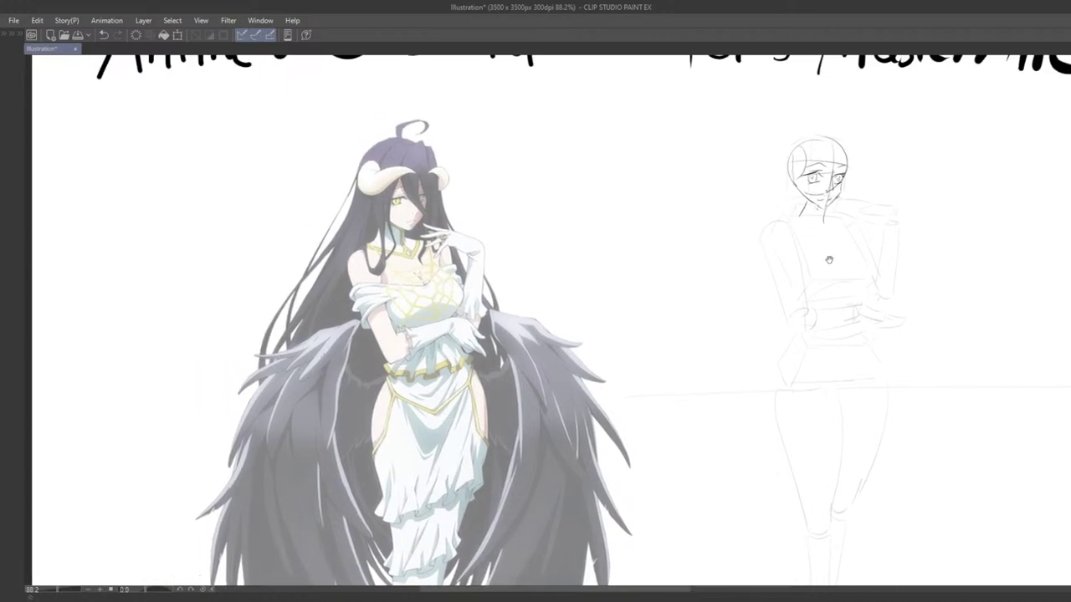
scroll(797, 229, up, 2)
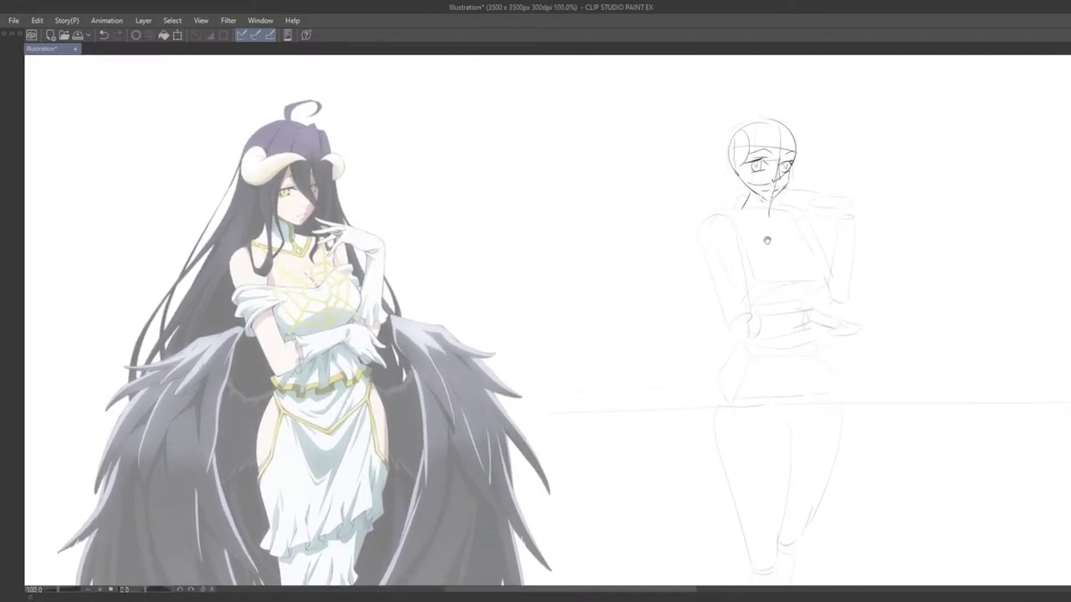
mouse_move(768, 262)
mouse_down()
mouse_move(744, 297)
mouse_move(755, 312)
mouse_move(743, 328)
mouse_move(748, 315)
mouse_up()
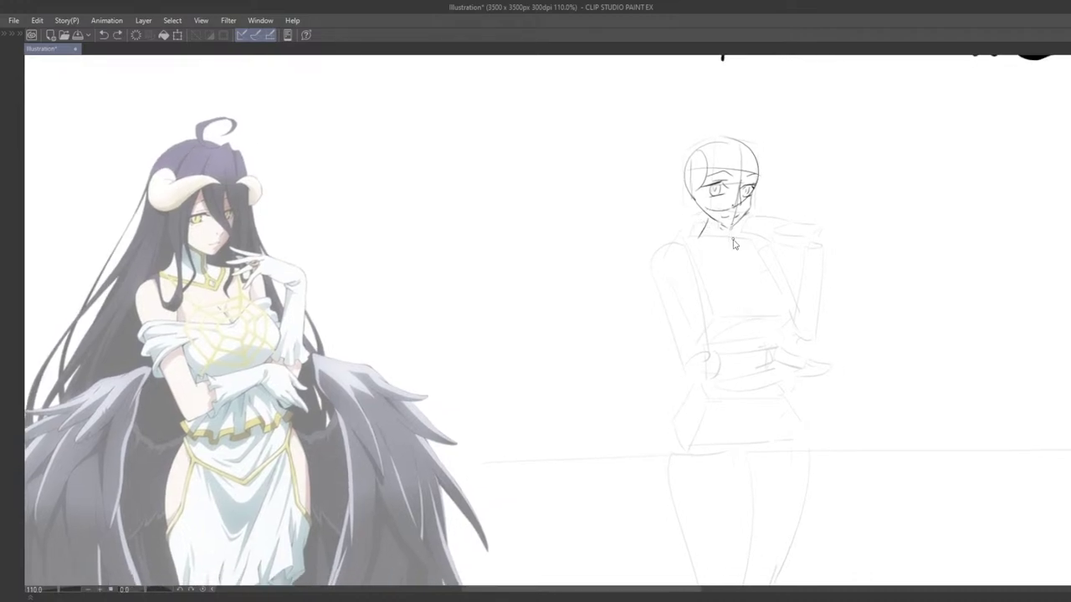
mouse_move(732, 243)
mouse_down()
mouse_move(767, 236)
mouse_move(782, 267)
mouse_move(745, 236)
mouse_move(765, 241)
mouse_move(743, 260)
mouse_up()
key(ctrl+z)
key(ctrl+z)
key(ctrl+z)
key(ctrl+z)
key(ctrl+z)
key(ctrl+z)
key(ctrl+z)
key(ctrl+z)
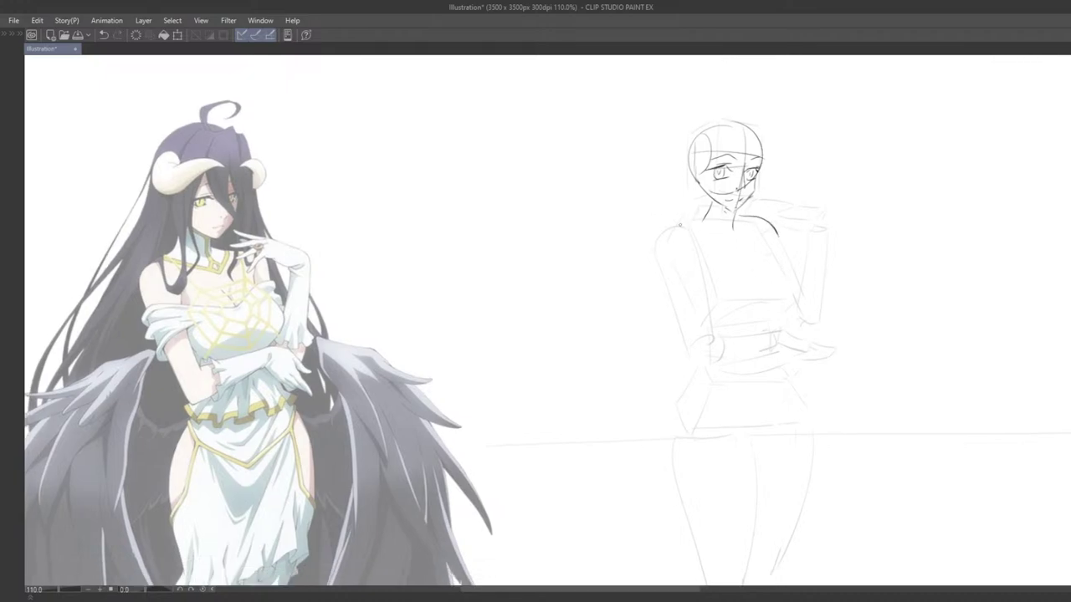
Step: Draw the near shoulder line from the neck down to the rounded top of the upper arm
mouse_move(701, 220)
mouse_down()
mouse_move(672, 227)
mouse_move(654, 255)
mouse_up()
key(ctrl+z)
key(ctrl+z)
key(ctrl+z)
key(ctrl+z)
key(ctrl+z)
mouse_move(703, 218)
mouse_down()
mouse_move(645, 264)
mouse_move(669, 331)
mouse_up()
key(ctrl+z)
key(ctrl+z)
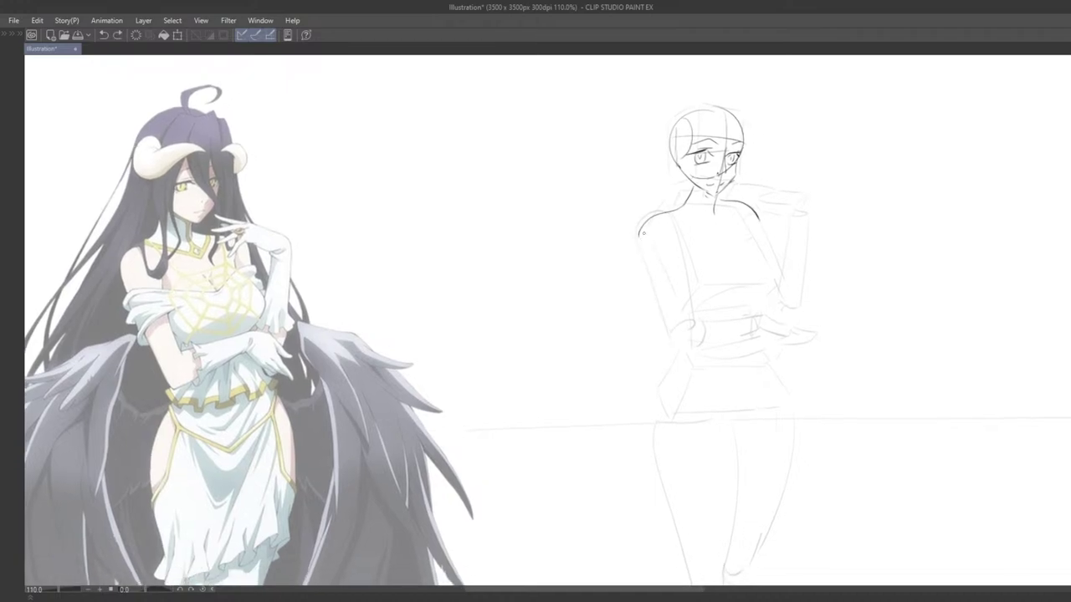
Step: Draw the outer and inner edges of the near upper arm from shoulder to elbow
key(ctrl+z)
drag(639, 233, 673, 331)
key(ctrl+z)
drag(675, 233, 691, 317)
key(ctrl+z)
key(ctrl+z)
Step: Draw the upper and lower edges of the near forearm crossing the torso from elbow to wrist
drag(694, 319, 750, 315)
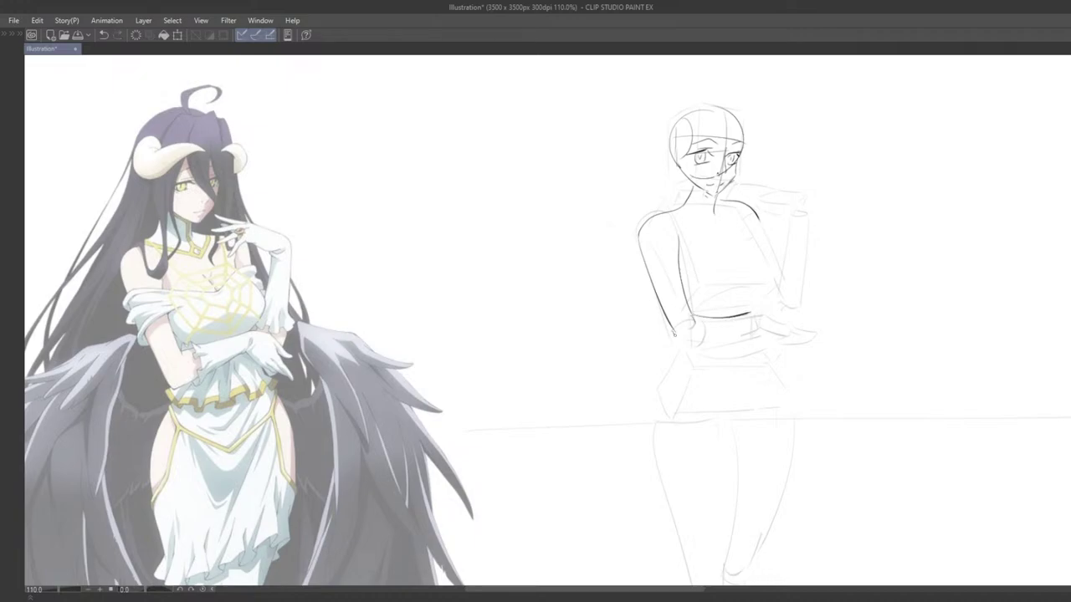
mouse_move(671, 331)
mouse_down()
mouse_move(703, 341)
mouse_move(752, 330)
mouse_up()
scroll(754, 362, down, 3)
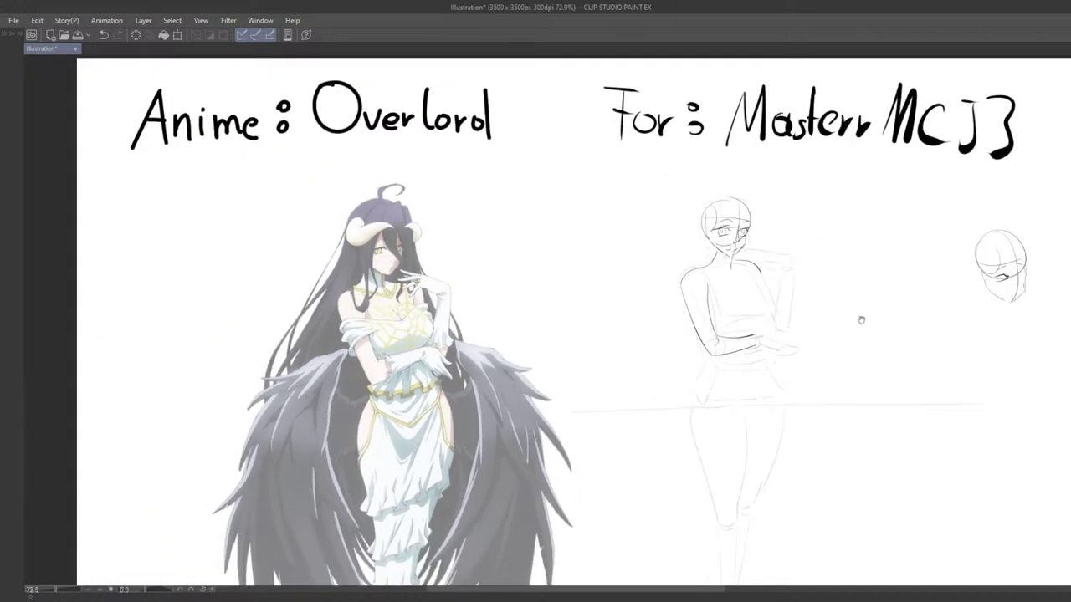
drag(842, 371, 774, 358)
scroll(762, 404, up, 2)
drag(752, 273, 735, 264)
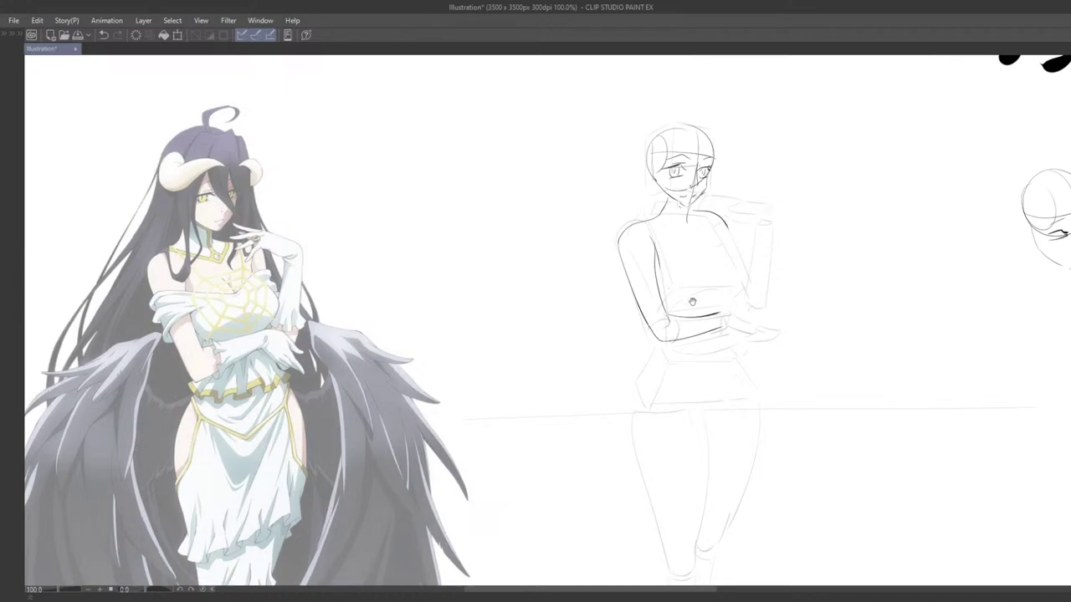
Step: Sketch the collarbone lines at the base of the neck
mouse_move(692, 301)
mouse_down()
mouse_move(684, 285)
mouse_move(708, 306)
mouse_up()
scroll(683, 285, up, 1)
scroll(708, 305, down, 1)
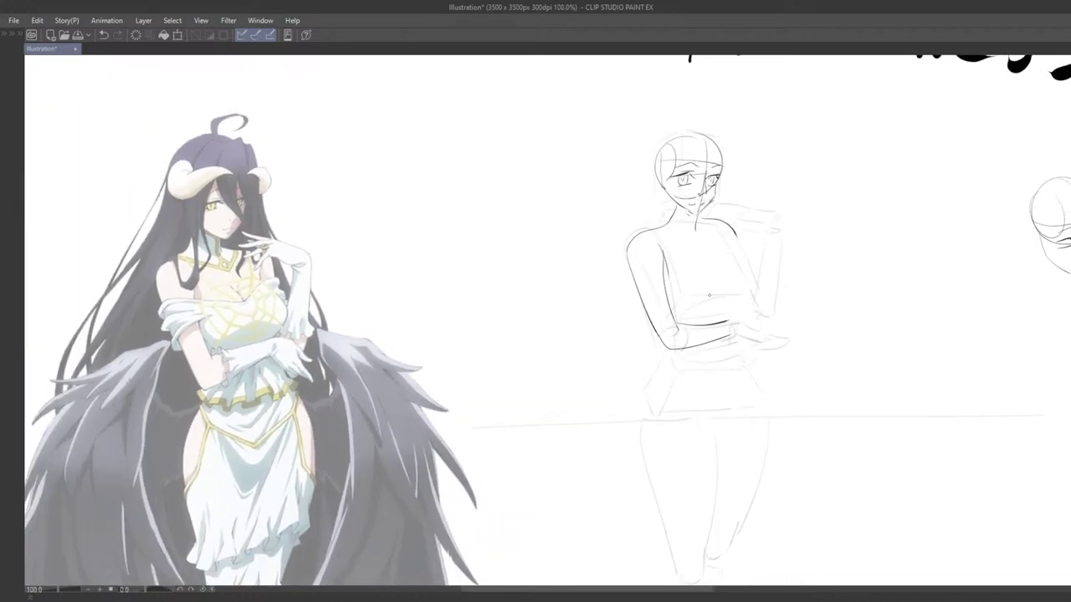
scroll(708, 294, up, 2)
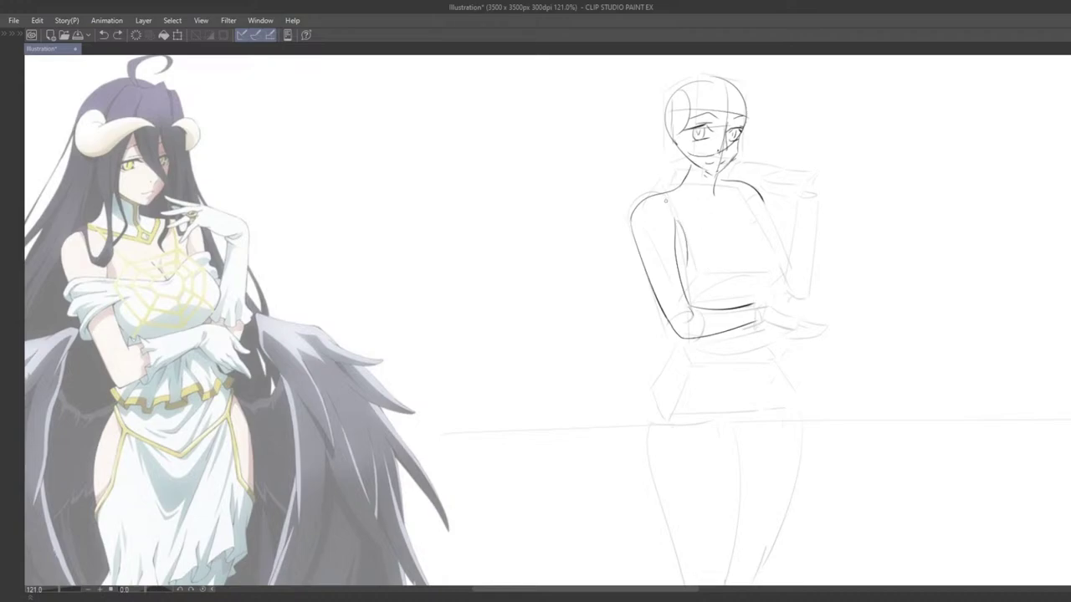
mouse_move(691, 180)
mouse_down()
mouse_move(700, 199)
mouse_move(742, 199)
mouse_move(759, 239)
mouse_up()
key(ctrl+z)
key(ctrl+z)
key(ctrl+z)
Step: Draw the far contour of the chest and the centre line between the breasts
drag(750, 202, 783, 276)
key(ctrl+z)
key(ctrl+z)
key(ctrl+z)
key(ctrl+z)
mouse_move(745, 215)
mouse_down()
mouse_move(775, 277)
mouse_move(734, 295)
mouse_up()
key(ctrl+z)
key(ctrl+z)
key(ctrl+z)
Step: Draw the rounded lower contours of the chest above the crossed forearm
mouse_move(733, 237)
mouse_down()
mouse_move(741, 287)
mouse_move(701, 295)
mouse_move(696, 281)
mouse_move(737, 283)
mouse_move(697, 281)
mouse_move(684, 268)
mouse_move(739, 284)
mouse_move(692, 270)
mouse_move(733, 291)
mouse_move(693, 278)
mouse_move(743, 281)
mouse_move(711, 288)
mouse_move(686, 271)
mouse_move(742, 287)
mouse_move(739, 264)
mouse_move(735, 290)
mouse_move(736, 272)
mouse_move(746, 298)
mouse_move(773, 272)
mouse_up()
key(ctrl+z)
key(ctrl+z)
key(ctrl+z)
key(ctrl+z)
key(ctrl+z)
key(ctrl+z)
key(ctrl+z)
key(ctrl+z)
key(ctrl+z)
key(ctrl+z)
scroll(771, 274, down, 3)
key(ctrl+z)
key(ctrl+z)
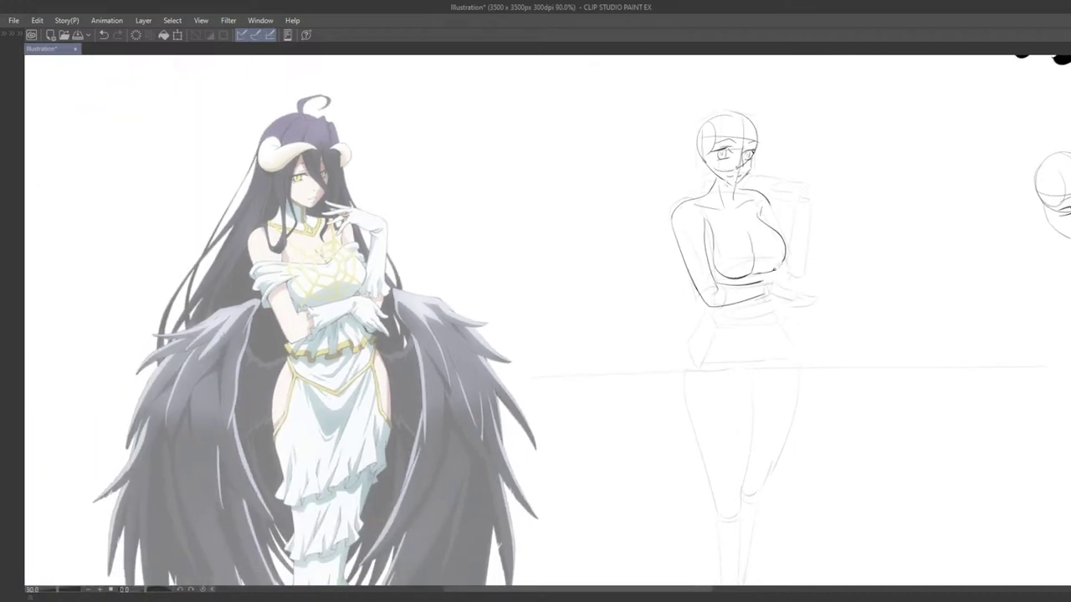
Step: Refine the near side of the chest and its lower contour above the forearm
scroll(757, 335, up, 2)
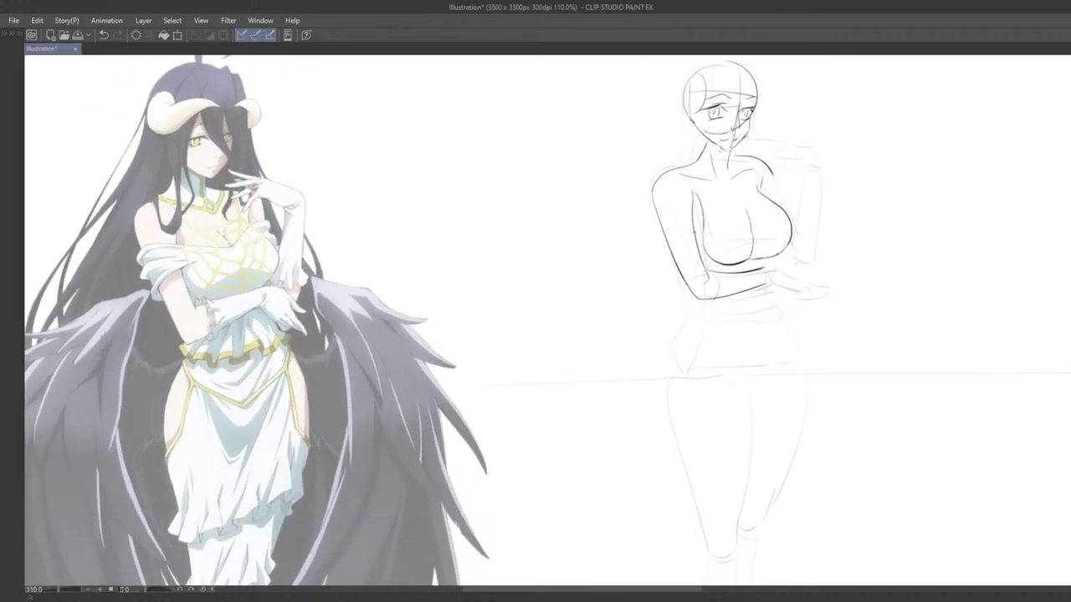
key(ctrl+z)
mouse_move(699, 236)
mouse_down()
mouse_move(707, 271)
mouse_move(776, 258)
mouse_up()
key(ctrl+z)
key(ctrl+z)
key(ctrl+z)
key(ctrl+z)
key(ctrl+z)
key(ctrl+z)
key(ctrl+z)
Step: Extend the far shoulder line down along the upper arm to meet the chest
scroll(736, 297, down, 3)
drag(736, 289, 688, 348)
scroll(734, 305, up, 2)
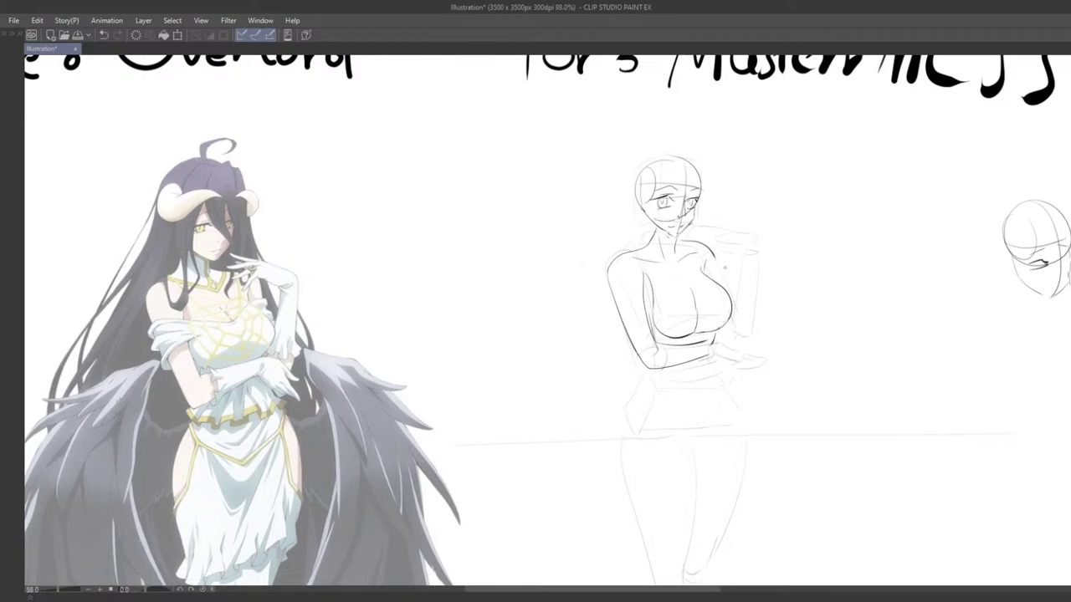
key(ctrl+z)
drag(714, 254, 725, 287)
scroll(733, 335, up, 2)
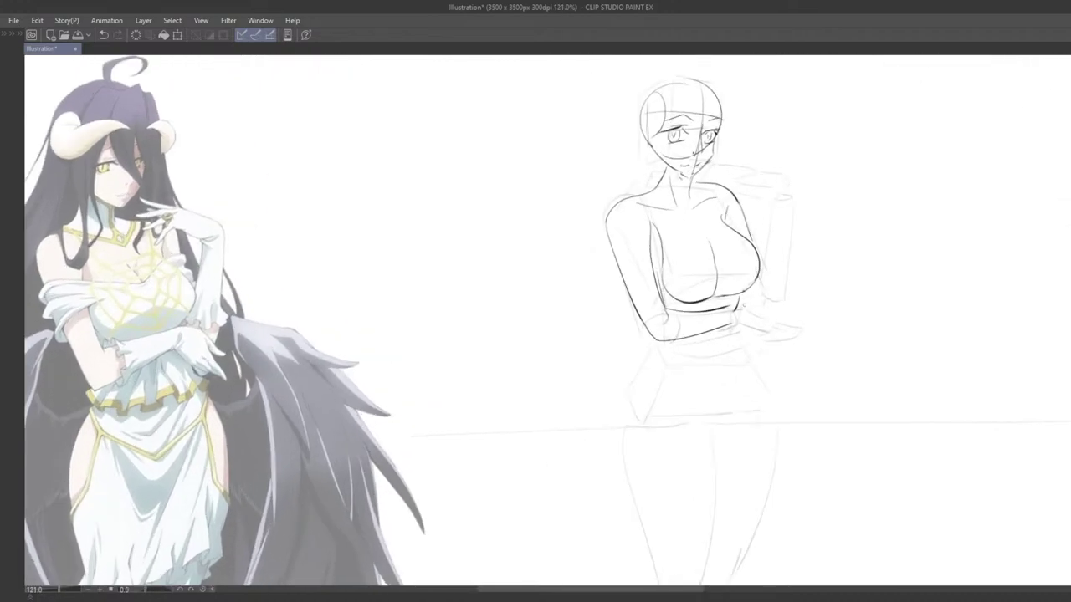
Step: Block in the back of the near hand at the end of the crossed forearm
mouse_move(730, 306)
mouse_down()
mouse_move(759, 298)
mouse_move(790, 314)
mouse_up()
key(ctrl+z)
drag(757, 304, 790, 319)
key(ctrl+z)
mouse_move(772, 323)
mouse_down()
mouse_move(757, 338)
mouse_move(733, 333)
mouse_move(775, 316)
mouse_move(744, 308)
mouse_move(732, 327)
mouse_move(781, 321)
mouse_move(769, 336)
mouse_up()
key(ctrl+z)
key(ctrl+z)
key(ctrl+z)
key(ctrl+z)
key(ctrl+z)
Step: Sketch the finger shapes extending from the blocked-in near hand
drag(751, 327, 776, 337)
key(ctrl+z)
key(ctrl+z)
drag(781, 320, 744, 361)
mouse_move(720, 304)
mouse_down()
mouse_move(746, 303)
mouse_move(759, 324)
mouse_up()
key(ctrl+z)
mouse_move(747, 287)
mouse_down()
mouse_move(756, 324)
mouse_move(740, 321)
mouse_move(757, 315)
mouse_up()
Step: Draw the inner edge of the raised far forearm beside the chest
drag(758, 249, 747, 312)
key(ctrl+z)
drag(759, 230, 745, 311)
key(ctrl+z)
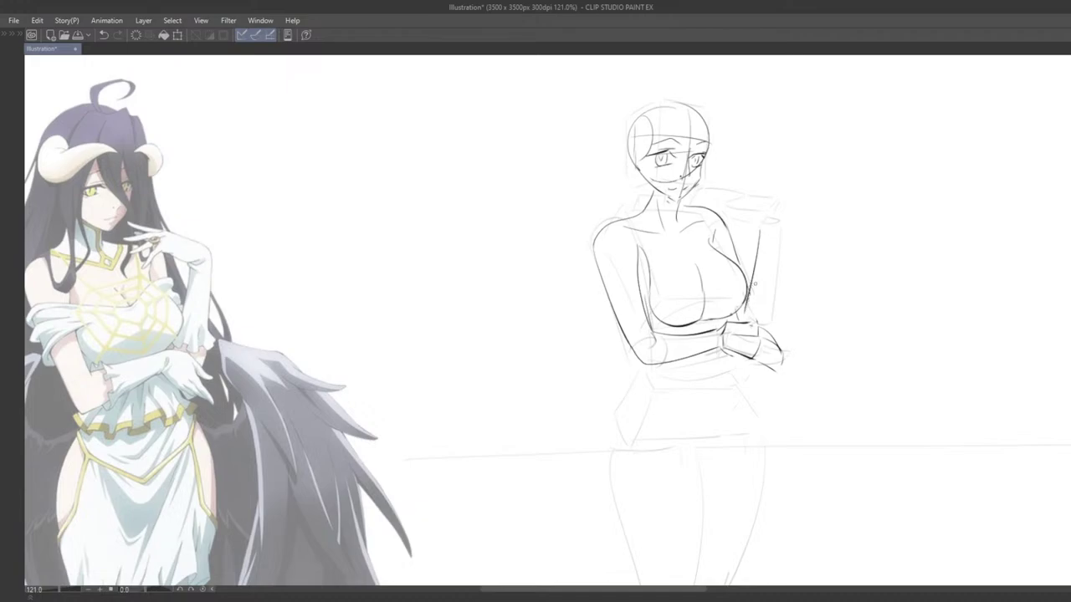
key(ctrl+z)
Step: Draw the outer edge of the raised far forearm down to the crossed hand
mouse_move(778, 230)
mouse_down()
mouse_move(764, 327)
mouse_move(774, 267)
mouse_move(766, 326)
mouse_move(741, 257)
mouse_move(775, 281)
mouse_move(743, 332)
mouse_up()
key(ctrl+z)
key(ctrl+z)
key(ctrl+z)
key(ctrl+z)
key(ctrl+z)
key(ctrl+z)
mouse_move(758, 231)
mouse_down()
mouse_move(743, 336)
mouse_move(702, 330)
mouse_up()
key(ctrl+z)
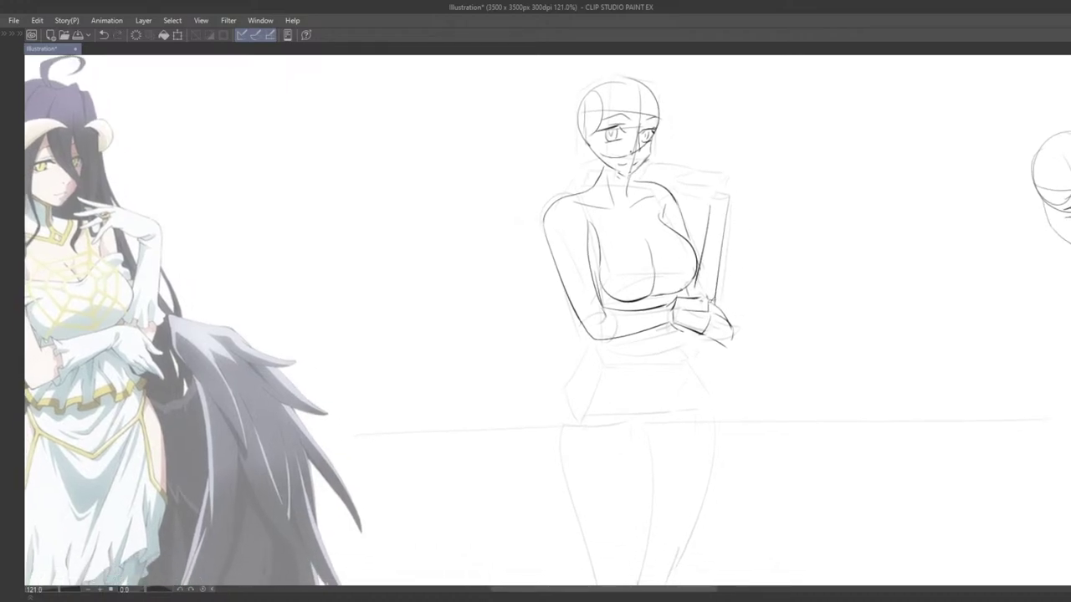
Step: Sketch the bent wrist and the boxy back of the raised hand beside the chin
drag(717, 269, 725, 306)
mouse_move(721, 226)
mouse_down()
mouse_move(776, 217)
mouse_move(794, 233)
mouse_up()
key(ctrl+z)
key(ctrl+z)
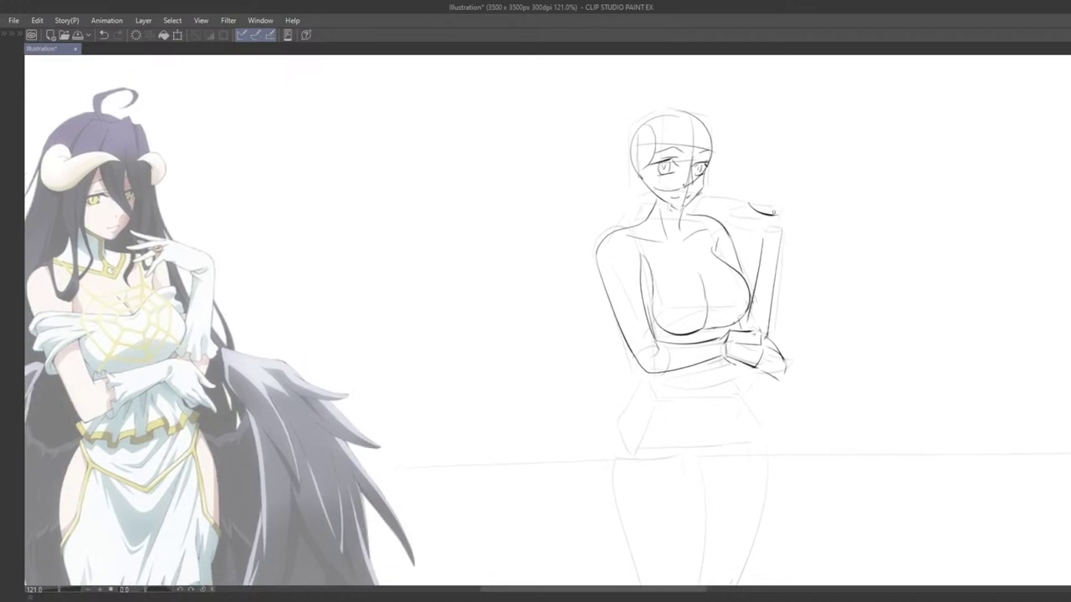
key(ctrl+z)
drag(747, 200, 774, 216)
mouse_move(774, 215)
mouse_down()
mouse_move(782, 232)
mouse_move(770, 238)
mouse_move(707, 219)
mouse_move(733, 224)
mouse_up()
key(ctrl+z)
key(ctrl+z)
Step: Refine the wrist lines joining the raised hand to its forearm
scroll(729, 241, down, 5)
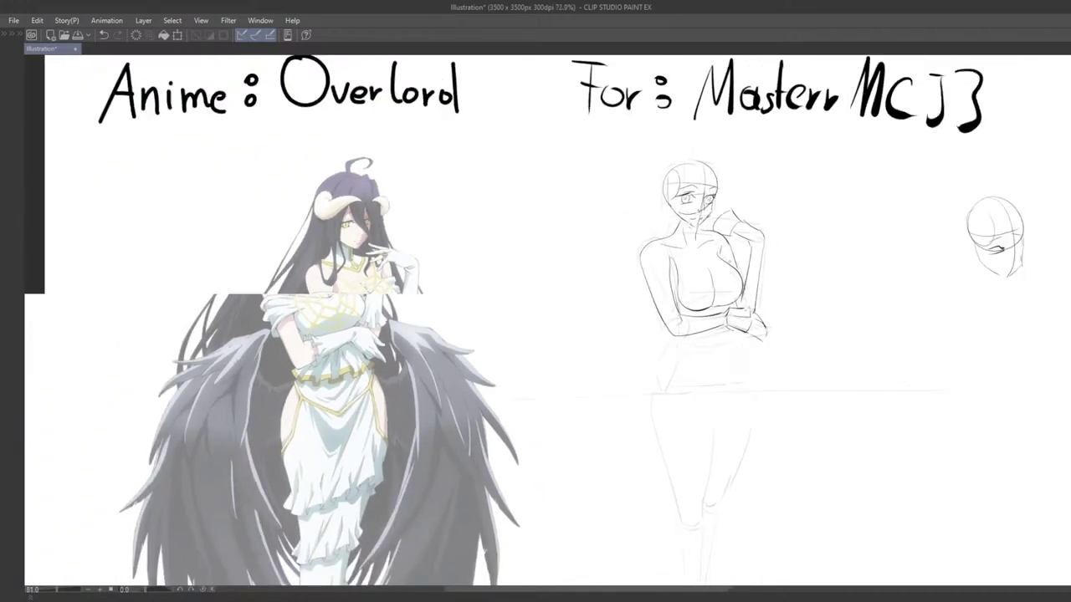
scroll(815, 242, up, 3)
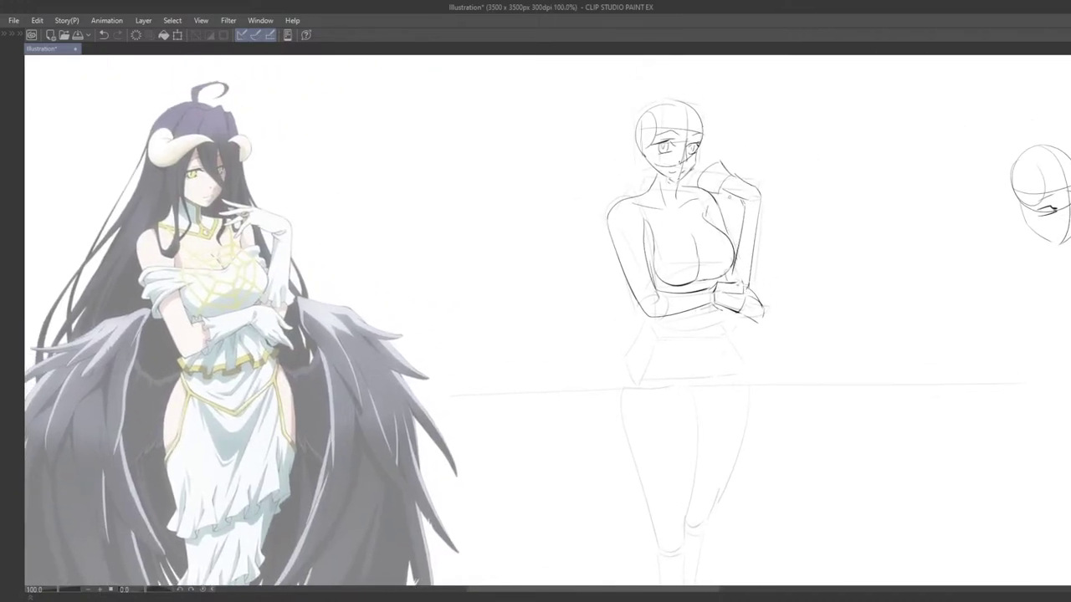
key(ctrl+z)
drag(717, 193, 732, 198)
key(ctrl+z)
Step: Draw the outer curve of the near hip below the crossed forearm
mouse_move(761, 252)
mouse_down()
mouse_move(725, 262)
mouse_move(734, 253)
mouse_up()
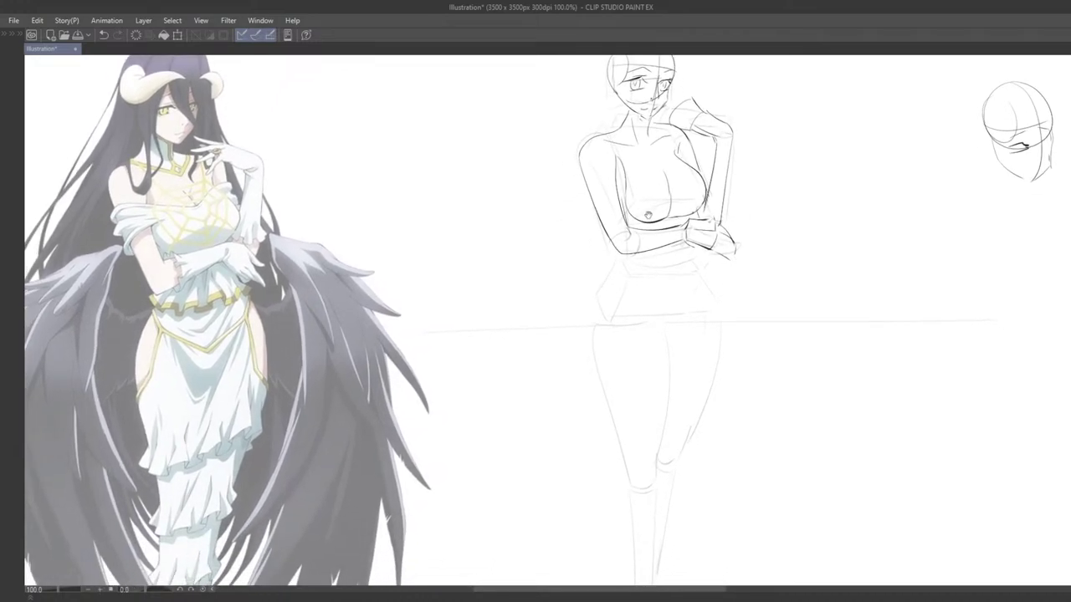
mouse_move(647, 216)
mouse_down()
mouse_move(665, 230)
mouse_move(623, 282)
mouse_move(620, 313)
mouse_up()
key(ctrl+z)
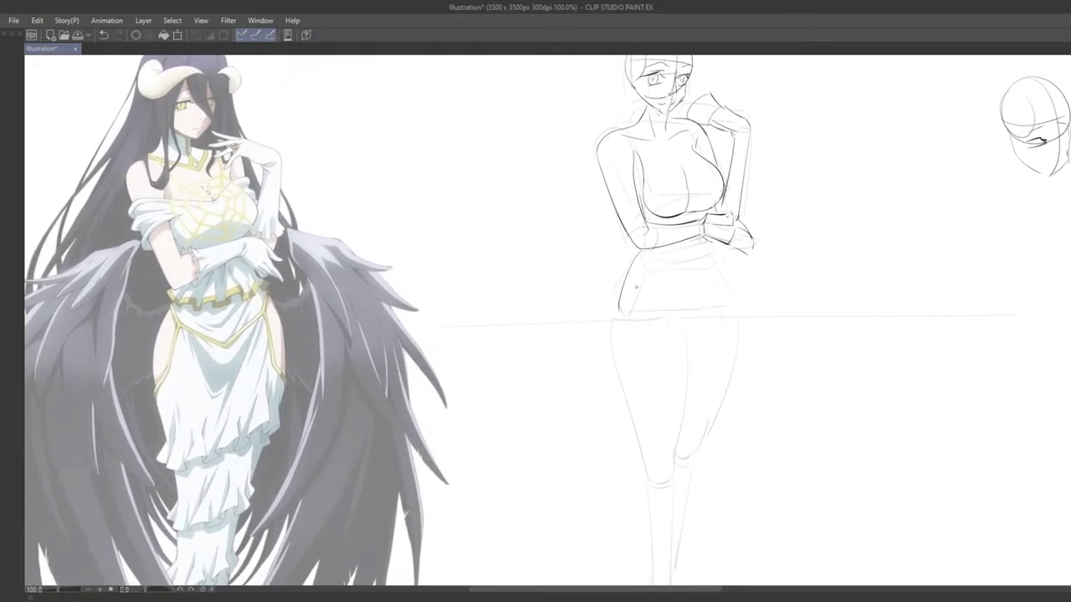
key(ctrl+z)
key(ctrl+y)
key(ctrl+z)
key(ctrl+y)
key(ctrl+z)
Step: Draw the two converging groin lines that form the V of the pelvis over the faded hip block
mouse_move(642, 252)
mouse_down()
mouse_move(614, 343)
mouse_move(681, 322)
mouse_up()
key(ctrl+z)
key(ctrl+z)
key(ctrl+z)
drag(645, 275, 676, 323)
drag(718, 260, 693, 314)
key(ctrl+z)
key(ctrl+z)
drag(723, 280, 687, 324)
key(ctrl+z)
key(ctrl+z)
key(ctrl+z)
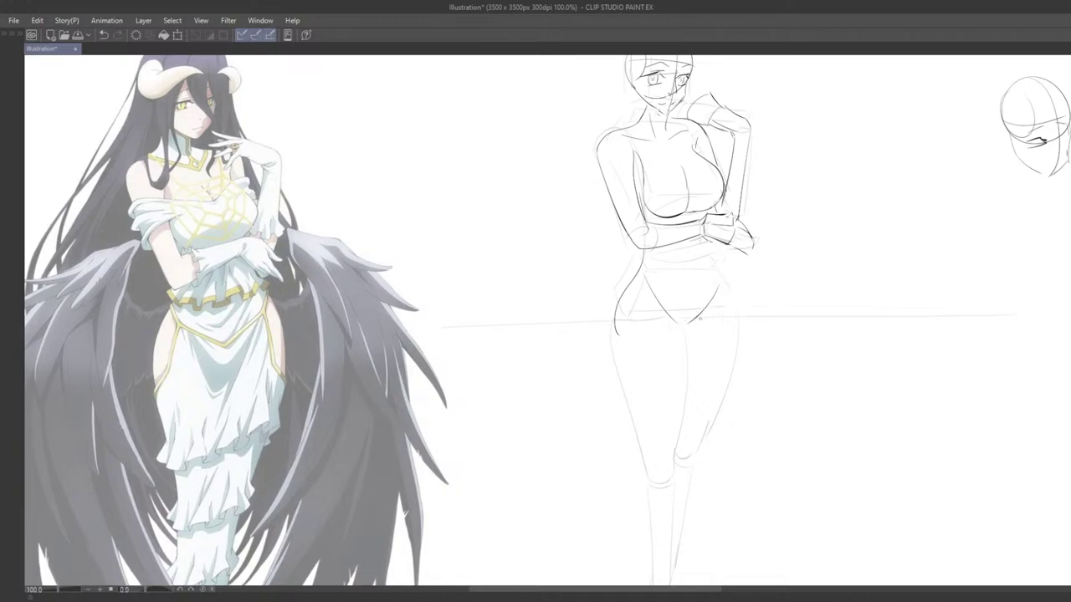
Step: Lasso the head, torso and arms on the sketch 1 and sketch 2 layers, rotate them by -4.8 degrees, and deselect
scroll(745, 258, down, 4)
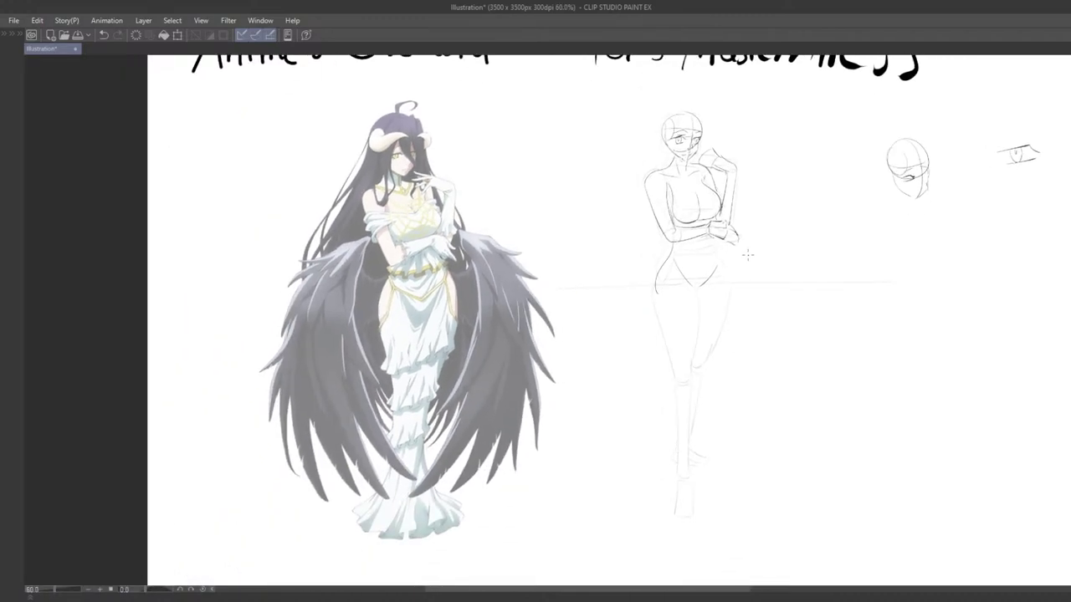
scroll(738, 257, up, 1)
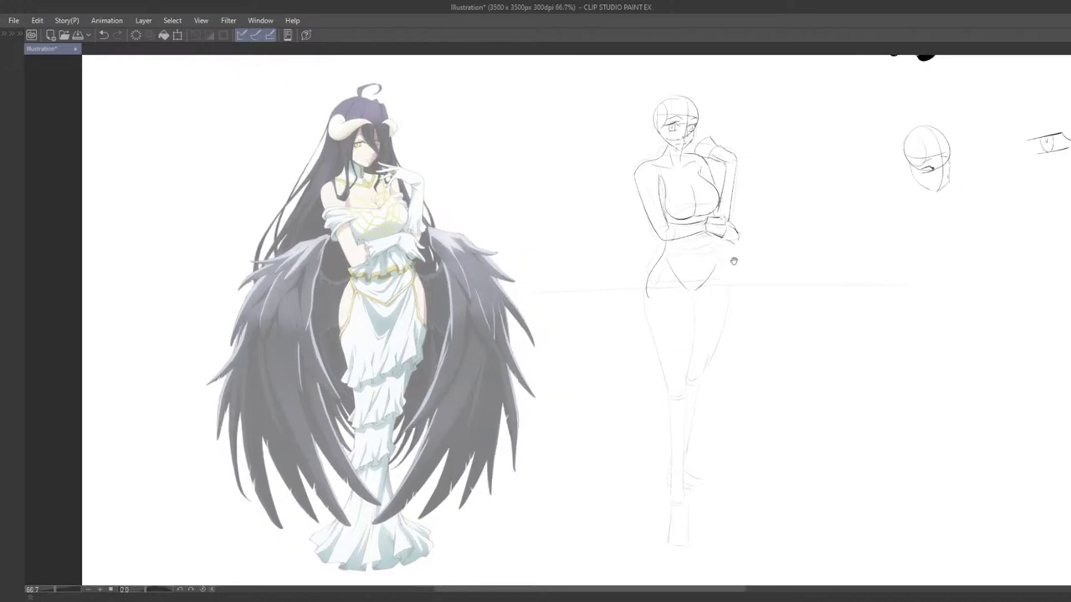
mouse_move(722, 274)
mouse_down()
mouse_move(640, 111)
mouse_move(747, 273)
mouse_move(736, 276)
mouse_up()
key(Tab)
ctrl+click(234, 278)
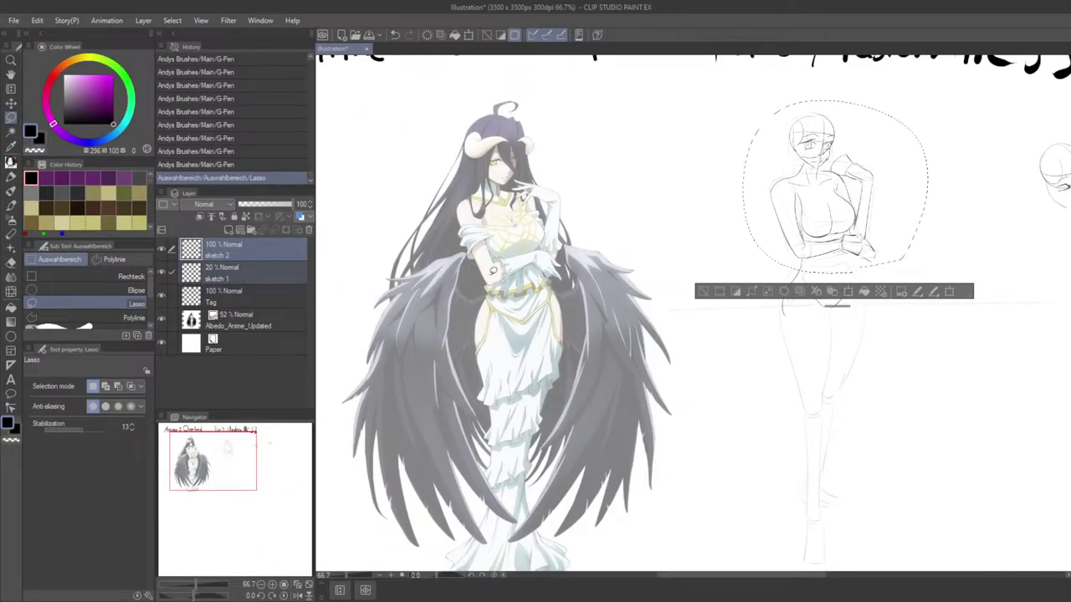
key(ctrl+t)
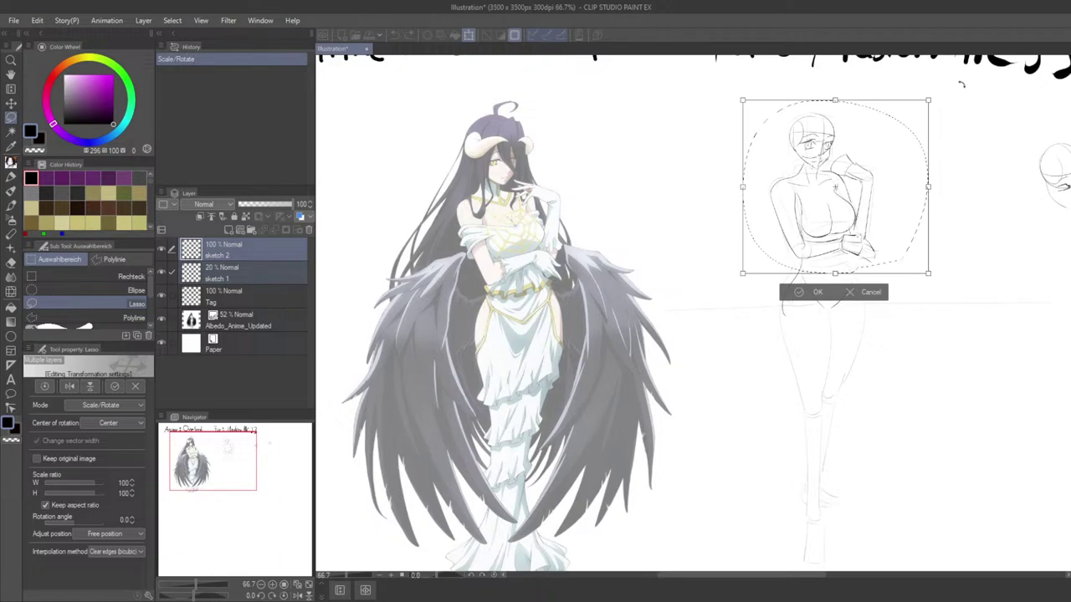
drag(960, 84, 944, 87)
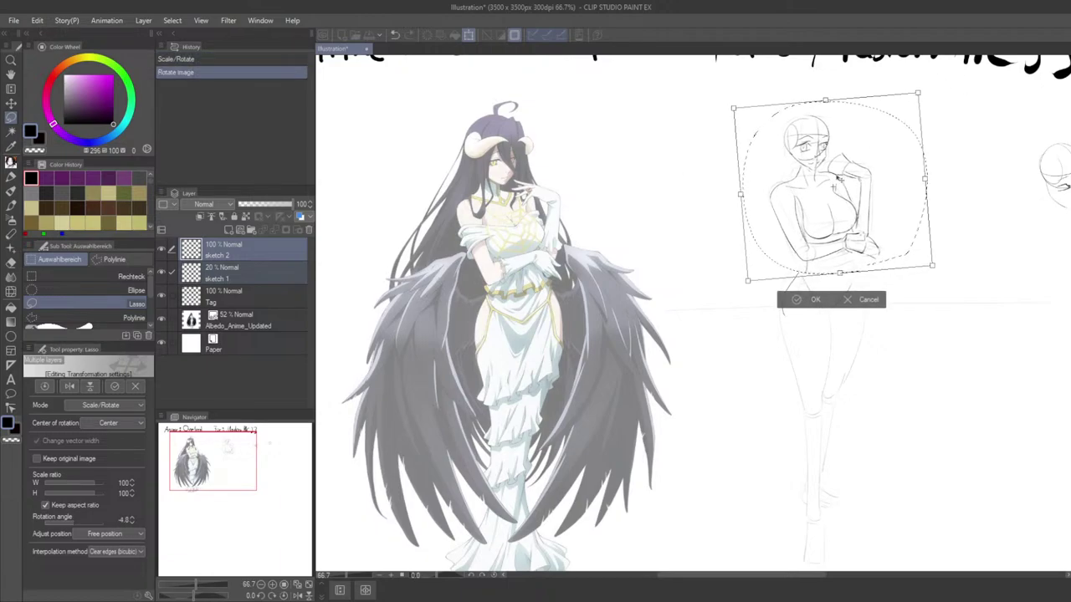
click(796, 299)
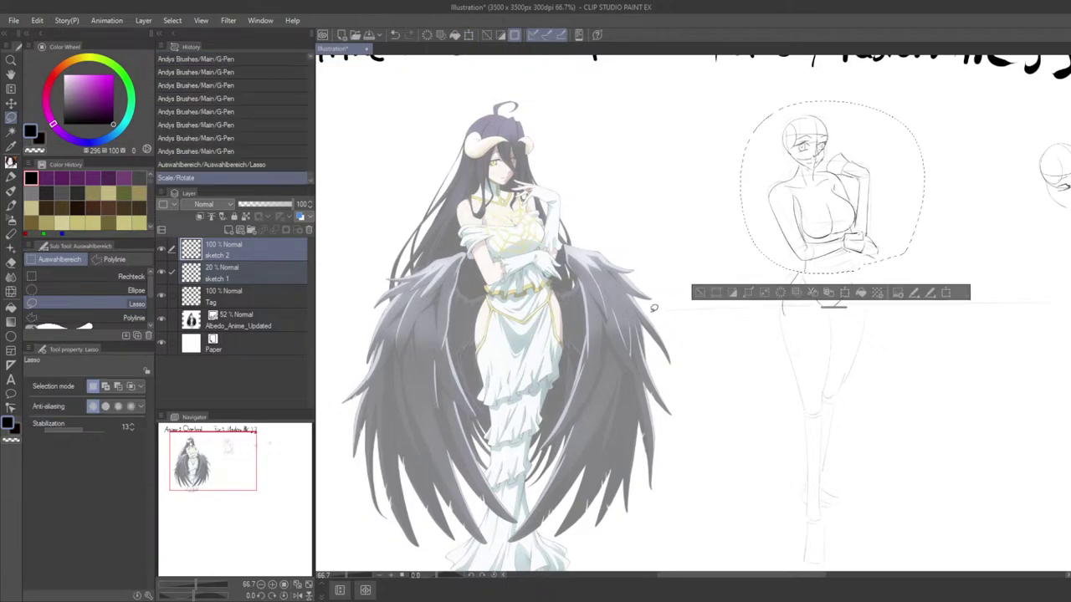
click(705, 293)
Step: Erase most of the near hip curve and restart its line at the waist under the elbow
scroll(693, 313, down, 1)
scroll(691, 314, up, 2)
key(p)
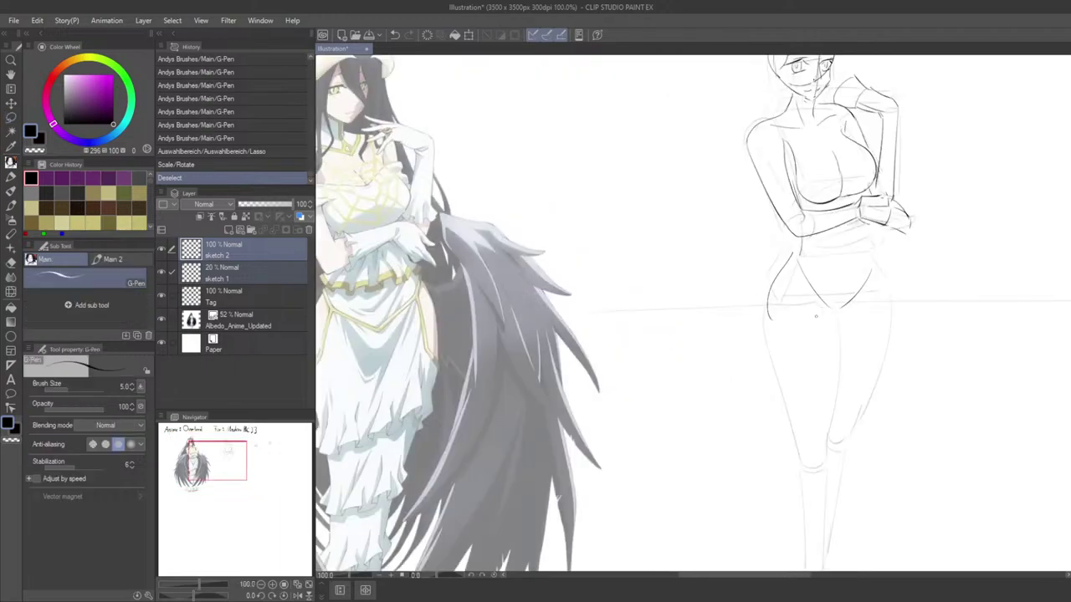
key(e)
drag(769, 305, 785, 268)
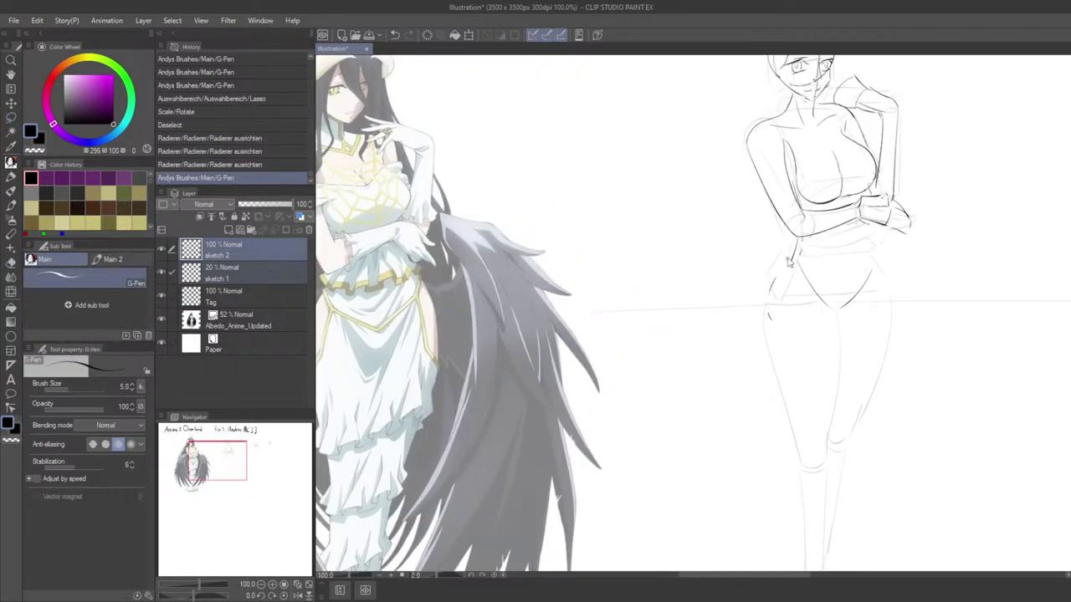
key(ctrl+z)
key(ctrl+y)
key(Tab)
Step: Redraw the near hip curve from the waist to the upper thigh and reinforce the adjoining groin line
drag(739, 288, 763, 299)
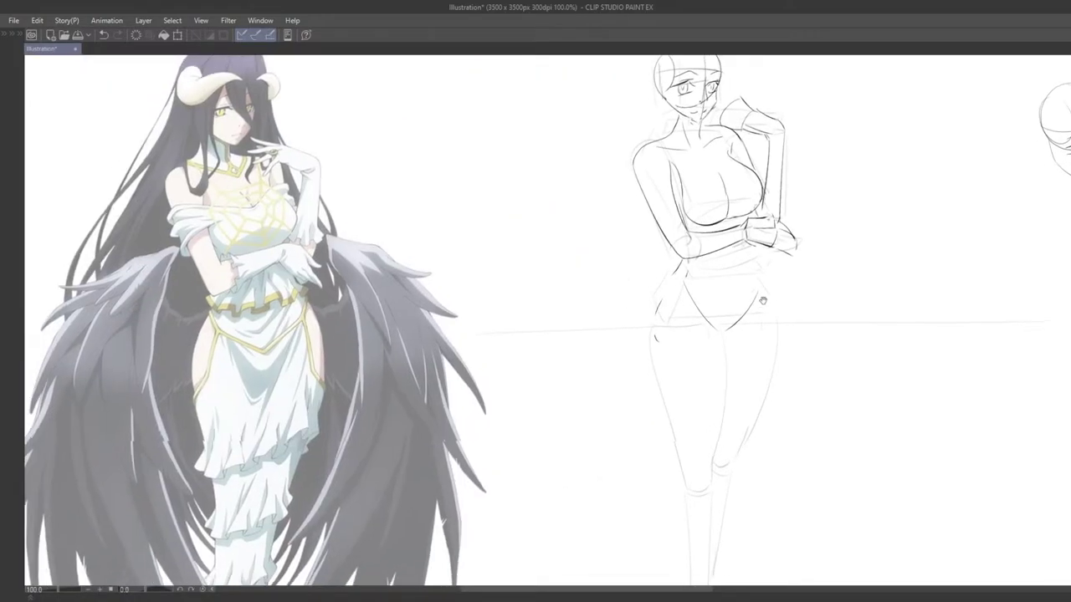
key(ctrl+z)
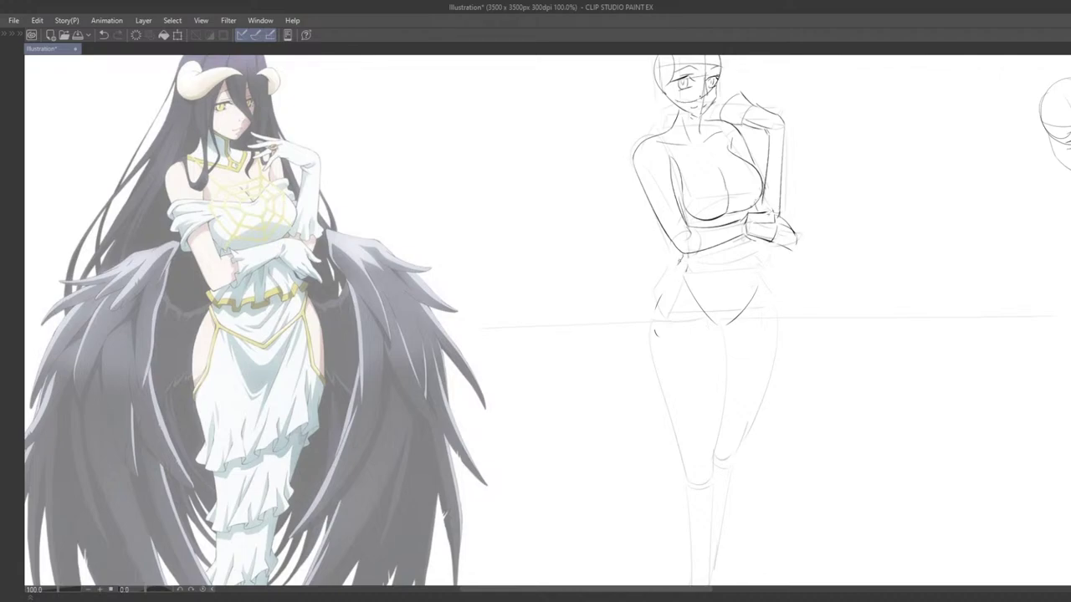
mouse_move(685, 256)
mouse_down()
mouse_move(653, 329)
mouse_move(667, 282)
mouse_move(656, 353)
mouse_up()
key(ctrl+z)
key(ctrl+z)
key(ctrl+z)
drag(686, 284, 716, 323)
Step: Draw the abdomen's centre and side lines and the far side of the waist below the crossed arms
scroll(707, 314, down, 3)
drag(842, 269, 796, 266)
scroll(761, 288, up, 2)
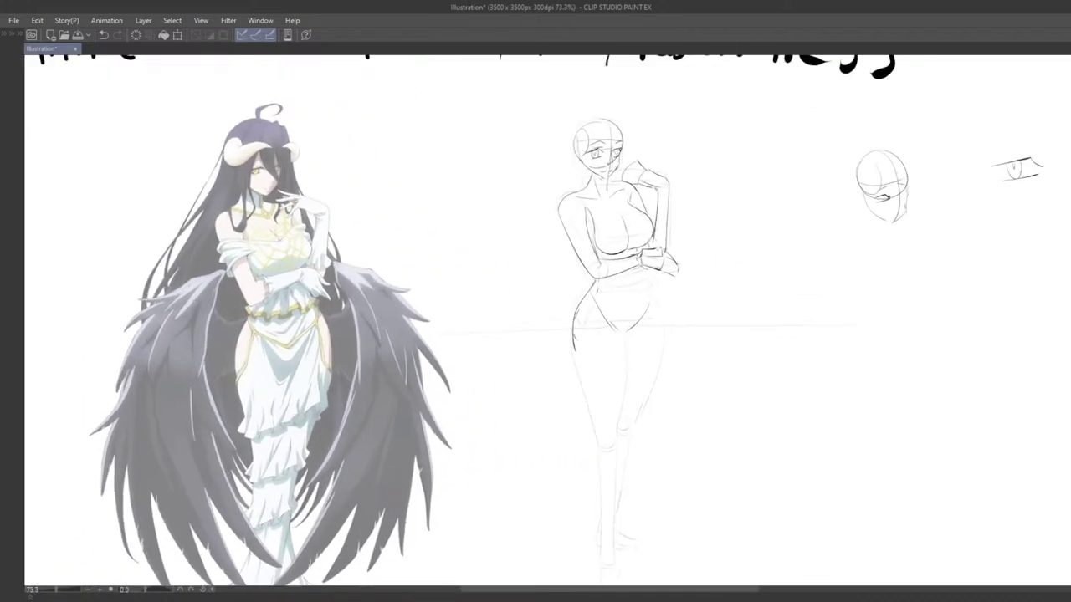
mouse_move(626, 273)
mouse_down()
mouse_move(631, 331)
mouse_move(613, 282)
mouse_move(611, 308)
mouse_up()
key(ctrl+z)
key(ctrl+z)
key(ctrl+z)
mouse_move(642, 270)
mouse_down()
mouse_move(641, 295)
mouse_move(659, 309)
mouse_up()
key(ctrl+z)
key(ctrl+z)
Step: Draw the outer contour of the far hip and thigh down to the knee
mouse_move(643, 266)
mouse_down()
mouse_move(661, 311)
mouse_move(664, 373)
mouse_up()
key(ctrl+z)
mouse_move(657, 312)
mouse_down()
mouse_move(667, 358)
mouse_move(665, 335)
mouse_move(637, 430)
mouse_move(646, 405)
mouse_move(638, 421)
mouse_up()
key(ctrl+z)
key(ctrl+z)
key(ctrl+z)
key(ctrl+z)
scroll(647, 409, down, 2)
scroll(651, 410, down, 2)
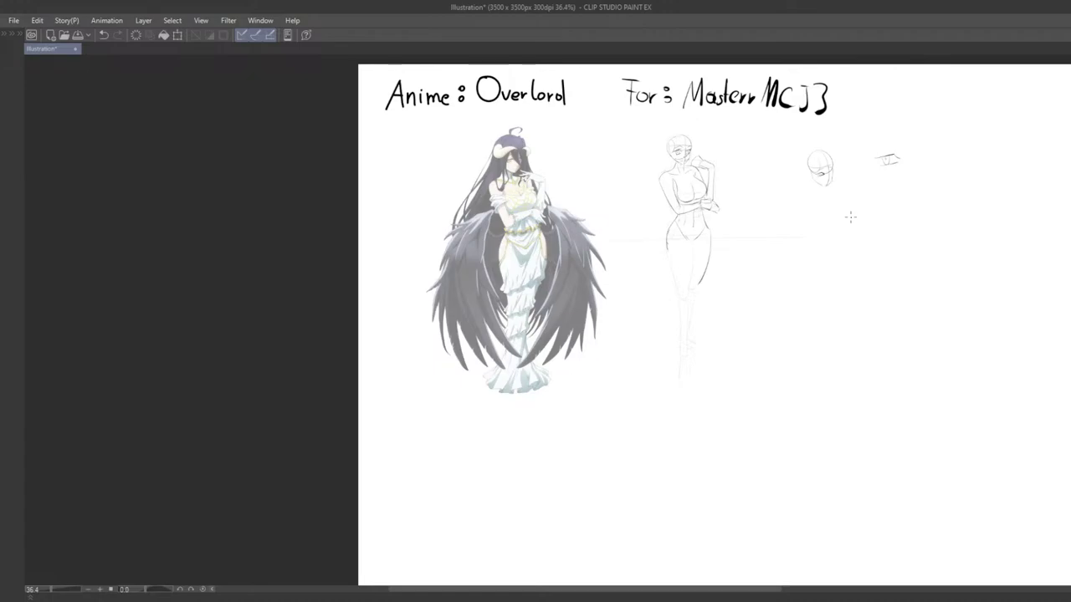
Step: Draw the inner thigh line from the crotch down to the near knee
scroll(563, 330, up, 5)
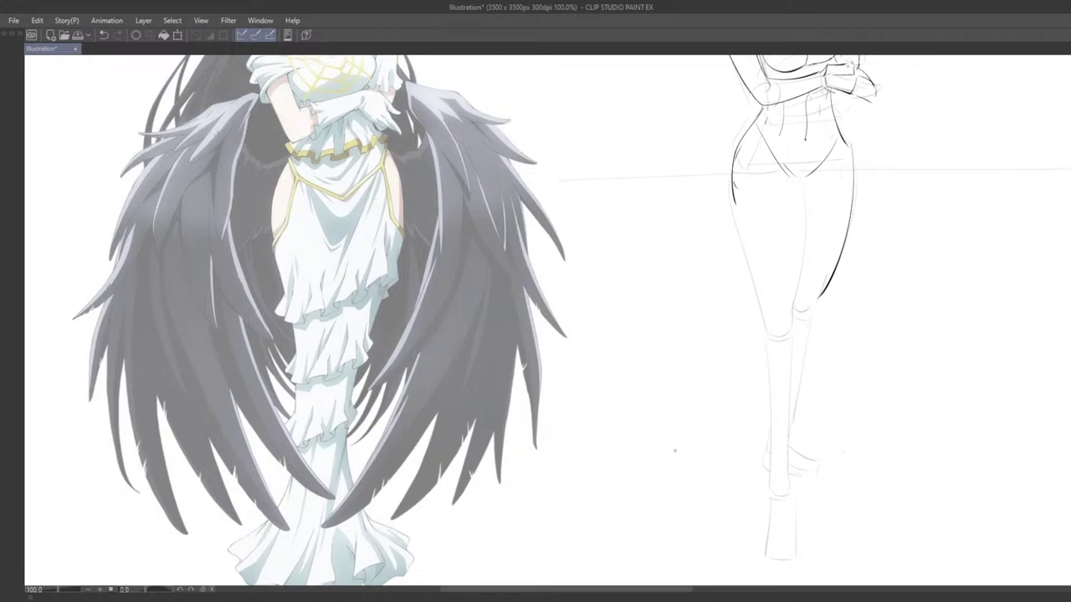
scroll(674, 451, down, 1)
scroll(640, 456, up, 1)
drag(806, 325, 749, 269)
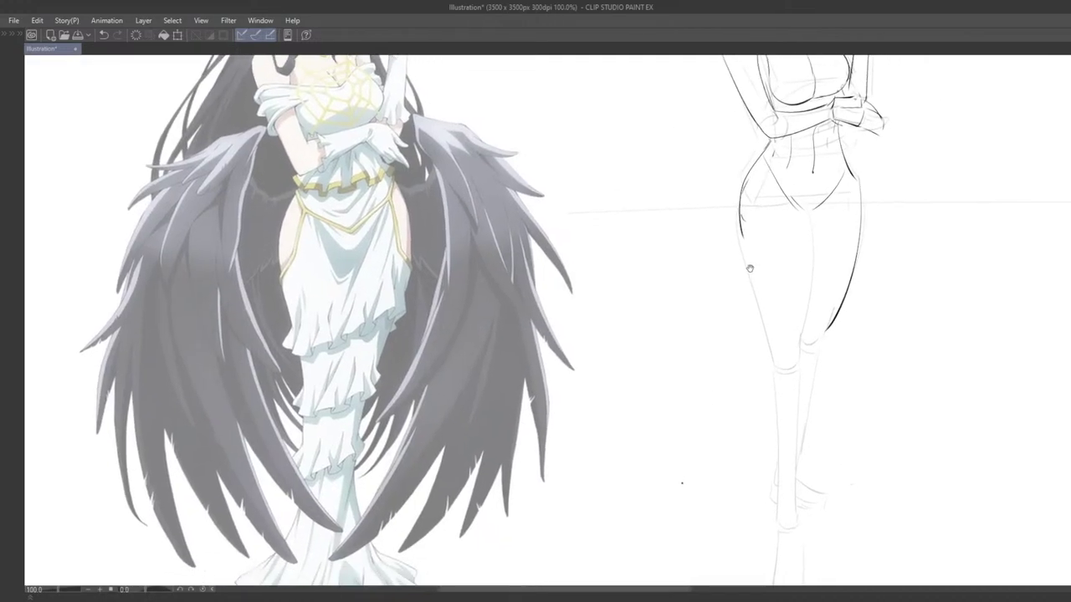
key(ctrl+z)
mouse_move(812, 212)
mouse_down()
mouse_move(806, 343)
mouse_move(795, 348)
mouse_up()
key(ctrl+z)
key(ctrl+z)
key(ctrl+z)
drag(813, 211, 804, 331)
key(ctrl+z)
drag(815, 213, 800, 363)
Step: Draw the outer contour of the near thigh from the hip to the knee
mouse_move(741, 234)
mouse_down()
mouse_move(771, 355)
mouse_move(742, 337)
mouse_up()
key(ctrl+z)
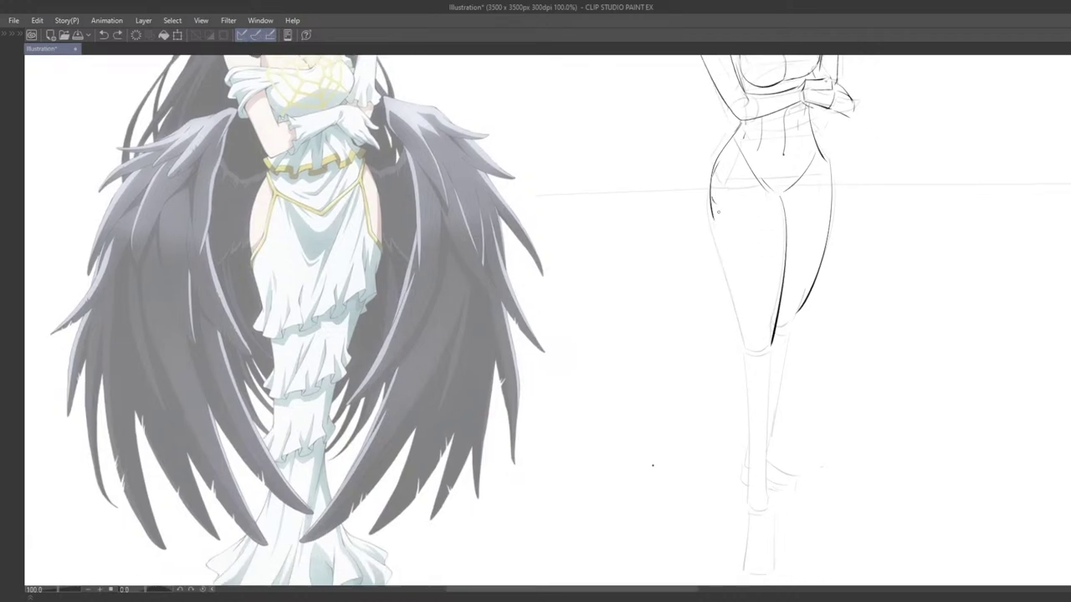
drag(711, 207, 722, 253)
key(ctrl+z)
drag(735, 298, 749, 343)
key(ctrl+z)
drag(711, 206, 741, 333)
key(ctrl+z)
drag(712, 209, 744, 338)
Step: Outline the sides of both knees and the outer edge of the far calf
scroll(744, 338, down, 2)
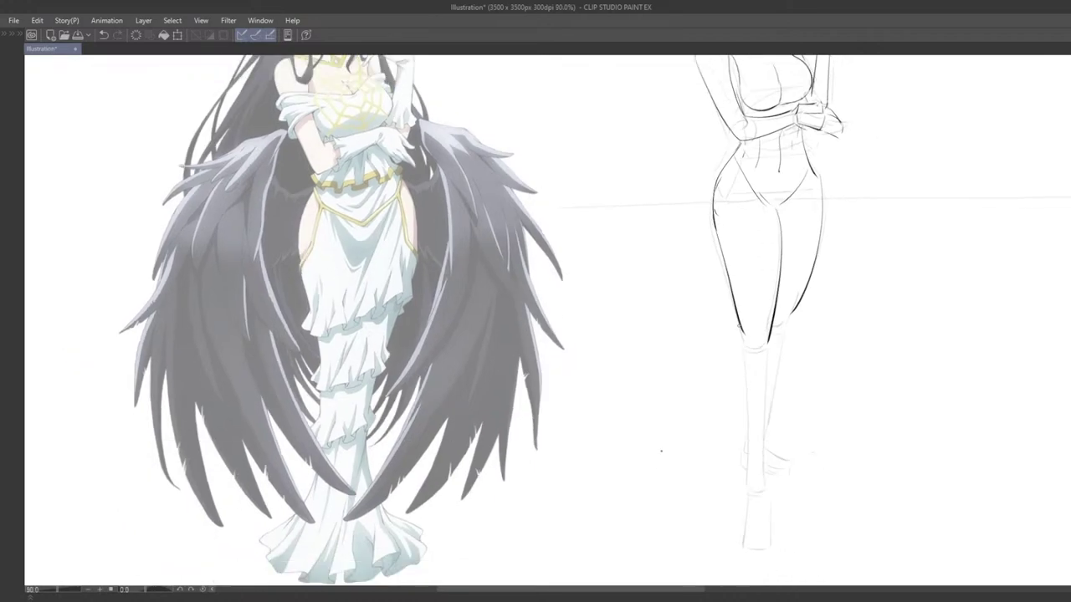
mouse_move(757, 302)
mouse_down()
mouse_move(730, 405)
mouse_move(721, 266)
mouse_up()
mouse_move(696, 263)
mouse_down()
mouse_move(704, 294)
mouse_move(755, 237)
mouse_move(736, 363)
mouse_up()
scroll(736, 272, up, 2)
key(ctrl+z)
key(ctrl+z)
mouse_move(747, 283)
mouse_down()
mouse_move(728, 390)
mouse_move(743, 292)
mouse_move(729, 360)
mouse_up()
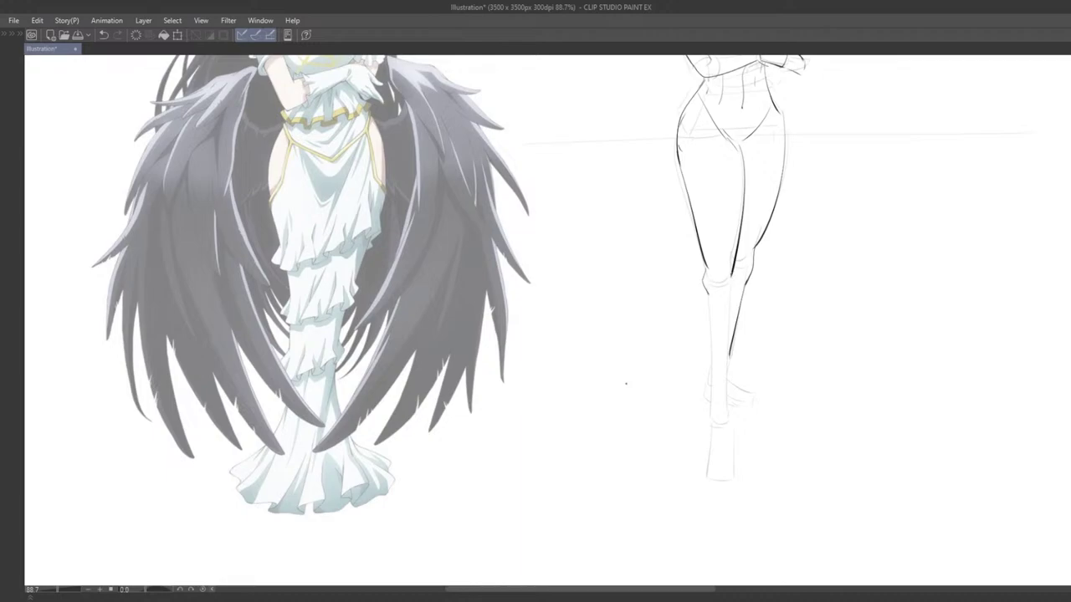
Step: Draw the inner edge of the near lower leg from the knee to the ankle
key(ctrl+z)
mouse_move(730, 293)
mouse_down()
mouse_move(727, 417)
mouse_move(711, 362)
mouse_move(712, 413)
mouse_up()
key(ctrl+z)
key(ctrl+z)
drag(710, 294, 711, 415)
scroll(727, 402, down, 4)
drag(764, 337, 752, 255)
scroll(736, 289, up, 3)
key(ctrl+z)
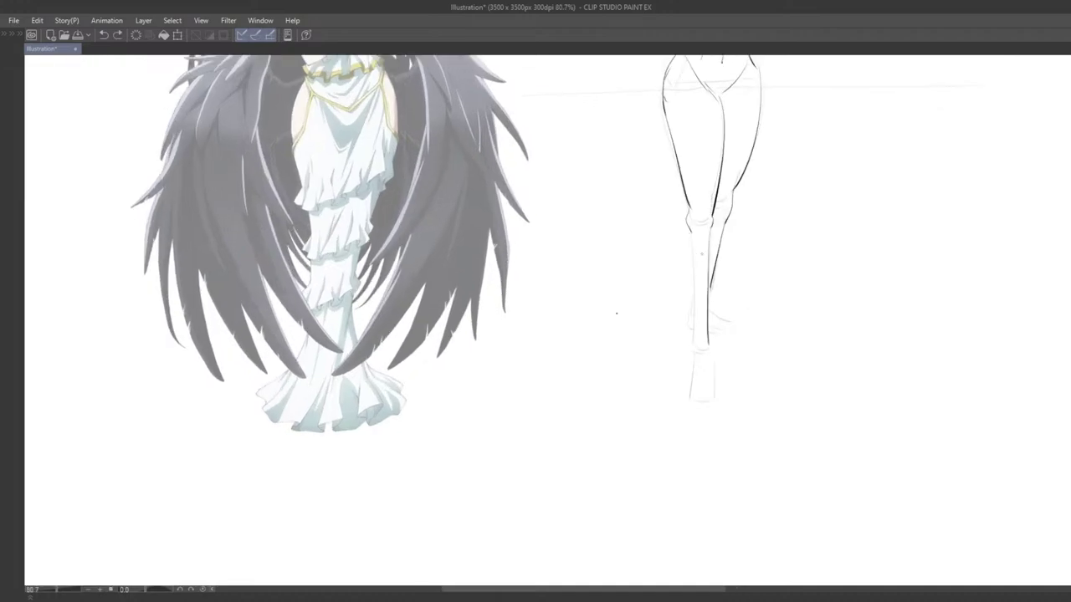
Step: Draw the outer edge of the near lower leg down to the ankle
drag(691, 232, 696, 343)
key(ctrl+z)
drag(695, 236, 692, 344)
key(ctrl+z)
Step: Sketch the near ankle and the rounded front-facing foot over the faded foot block
mouse_move(693, 358)
mouse_down()
mouse_move(690, 397)
mouse_move(693, 370)
mouse_move(694, 385)
mouse_move(715, 394)
mouse_up()
key(ctrl+z)
key(ctrl+z)
key(ctrl+z)
key(ctrl+z)
key(ctrl+z)
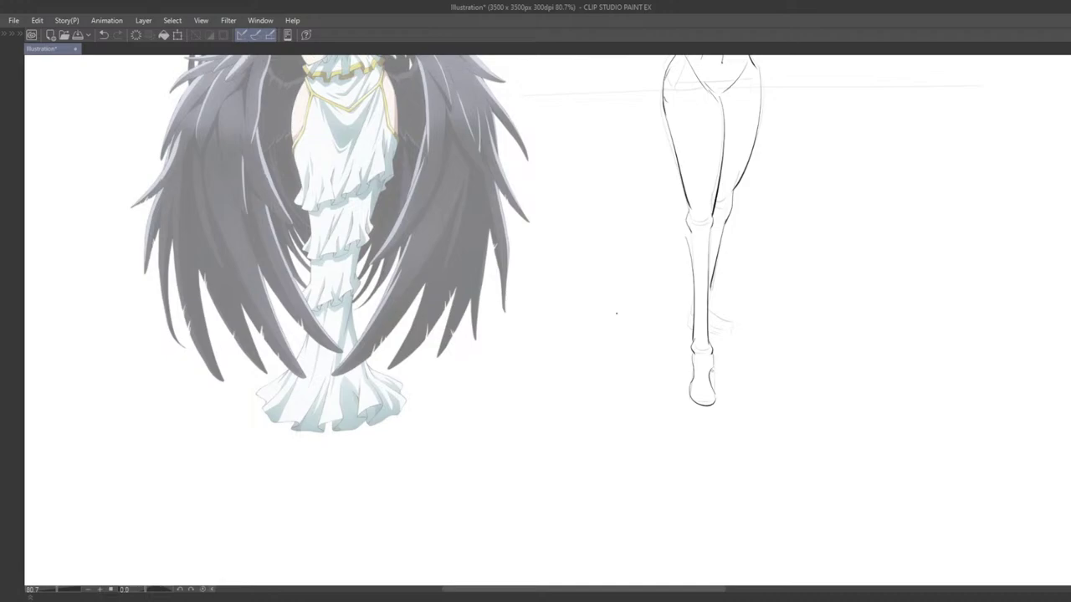
Step: Sketch the far foot's heel and toes on either side of the near shin
scroll(705, 385, down, 5)
mouse_move(760, 311)
mouse_down()
mouse_move(711, 348)
mouse_move(580, 269)
mouse_up()
scroll(582, 349, up, 5)
drag(635, 392, 631, 411)
key(ctrl+z)
key(ctrl+z)
mouse_move(637, 370)
mouse_down()
mouse_move(636, 409)
mouse_move(689, 407)
mouse_up()
key(ctrl+z)
key(ctrl+z)
key(ctrl+z)
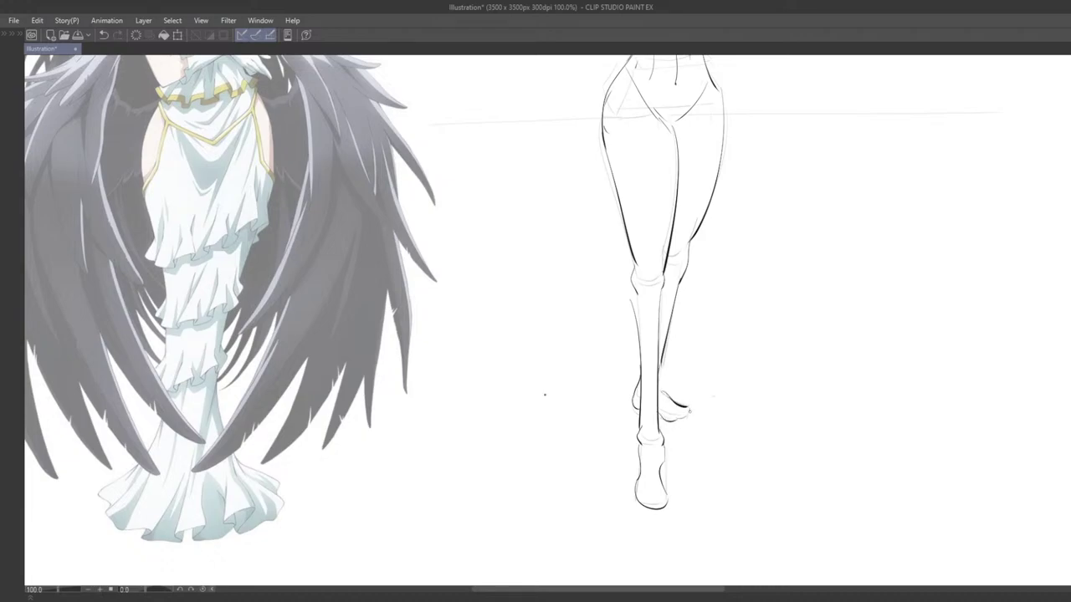
Step: Add short curved kneecap lines to both knees
scroll(680, 431, down, 2)
scroll(765, 312, down, 1)
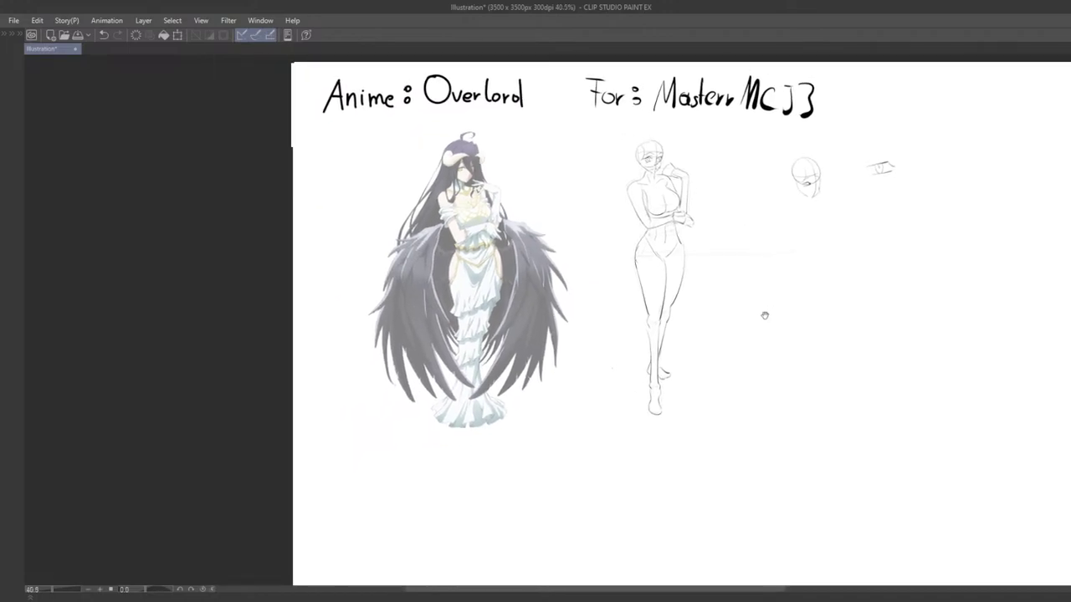
scroll(734, 371, up, 3)
drag(796, 337, 750, 318)
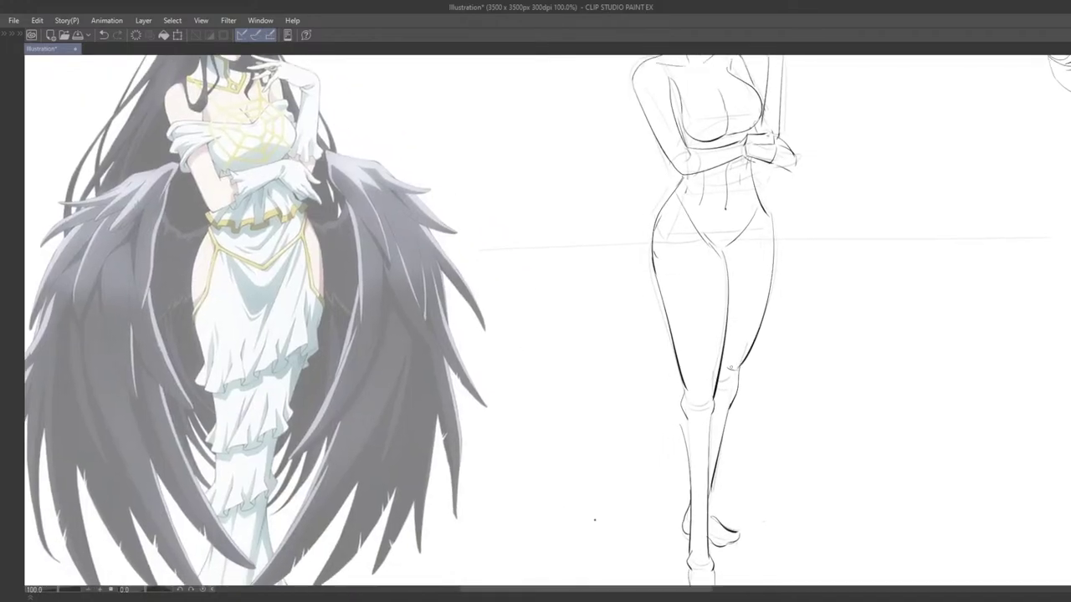
key(ctrl+z)
drag(688, 380, 709, 383)
scroll(711, 435, down, 2)
scroll(712, 336, down, 2)
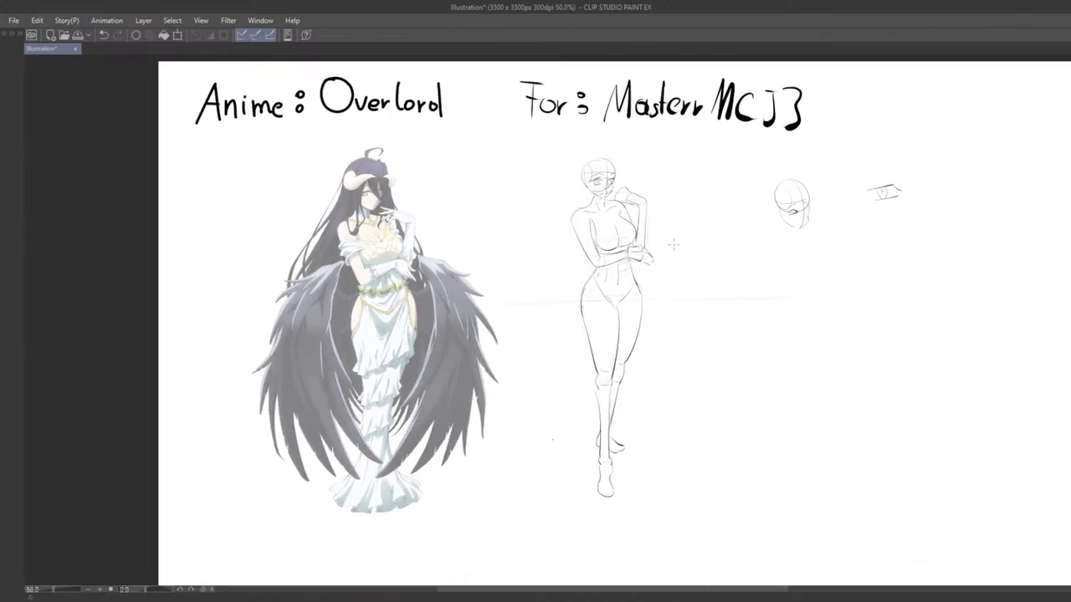
Step: Overlay the body sketch on the character reference to compare proportions, and undo the move
scroll(674, 245, up, 4)
drag(653, 269, 664, 402)
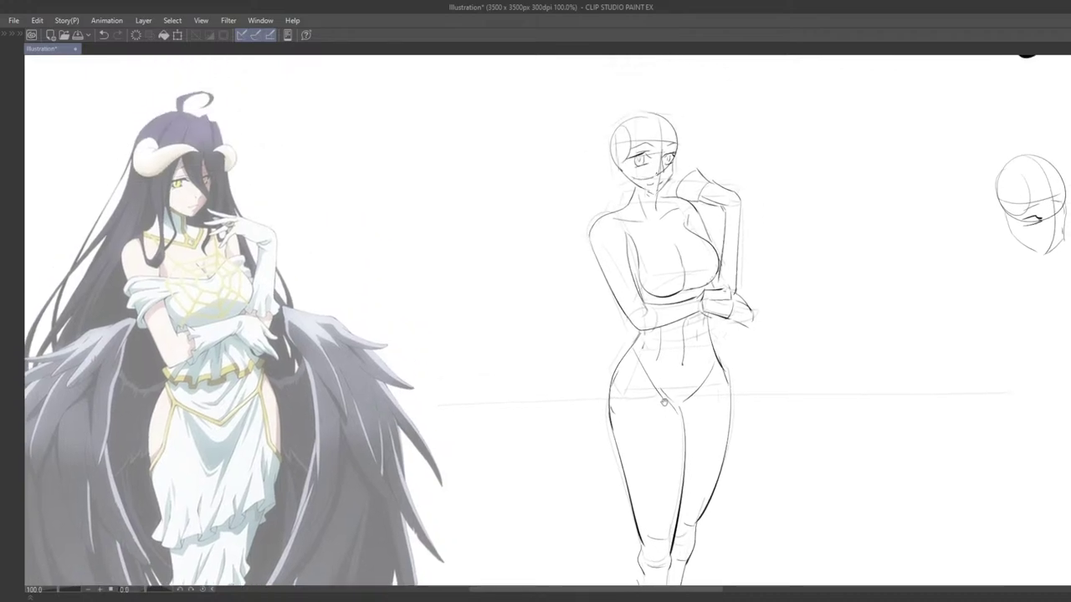
key(Tab)
drag(591, 359, 592, 331)
scroll(592, 331, down, 2)
key(Tab)
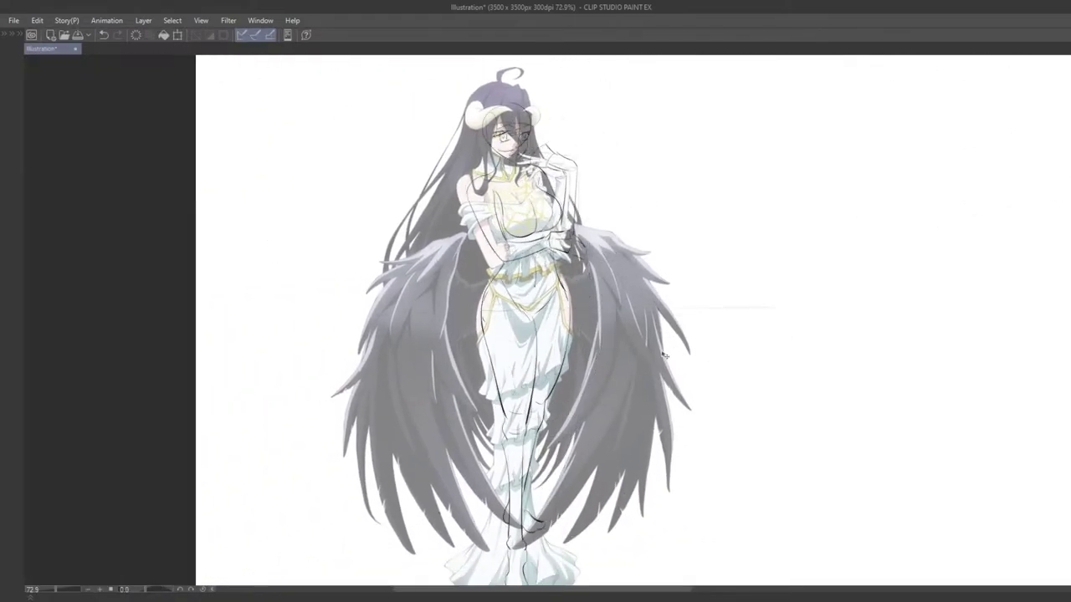
drag(654, 359, 650, 375)
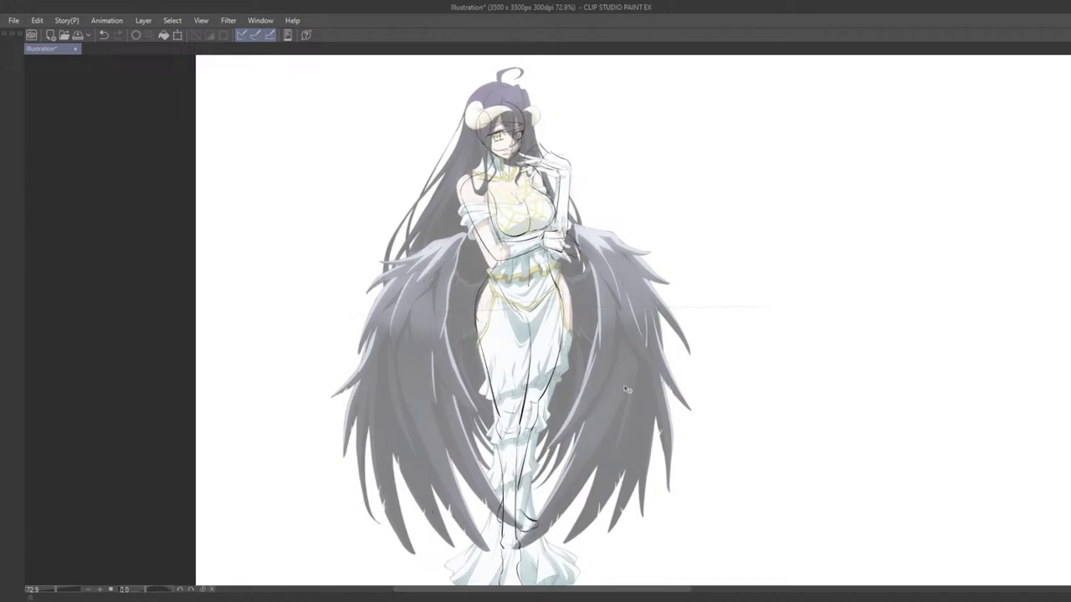
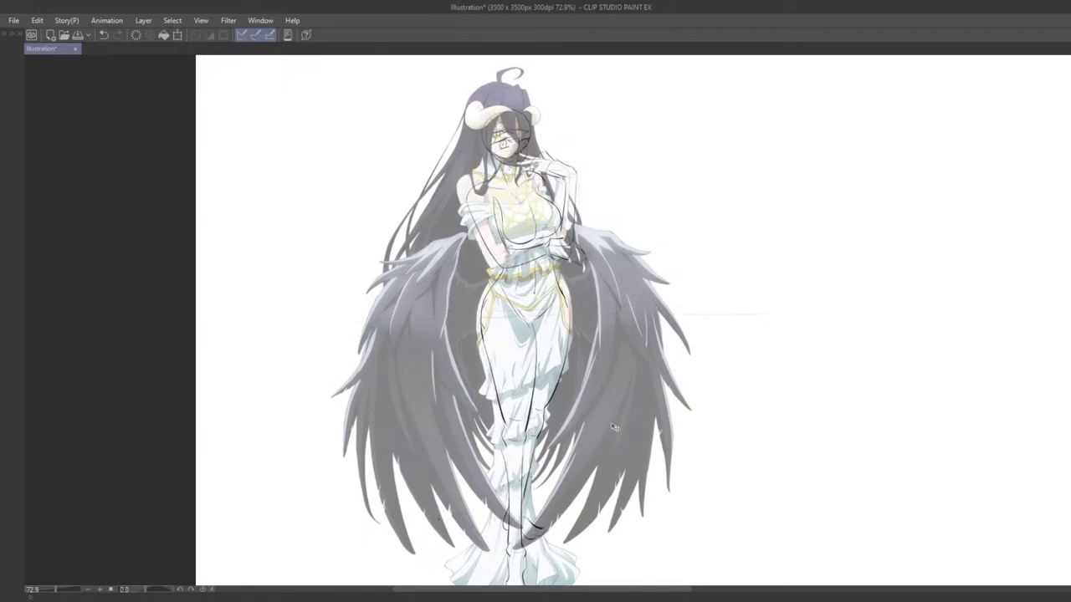
scroll(584, 358, up, 2)
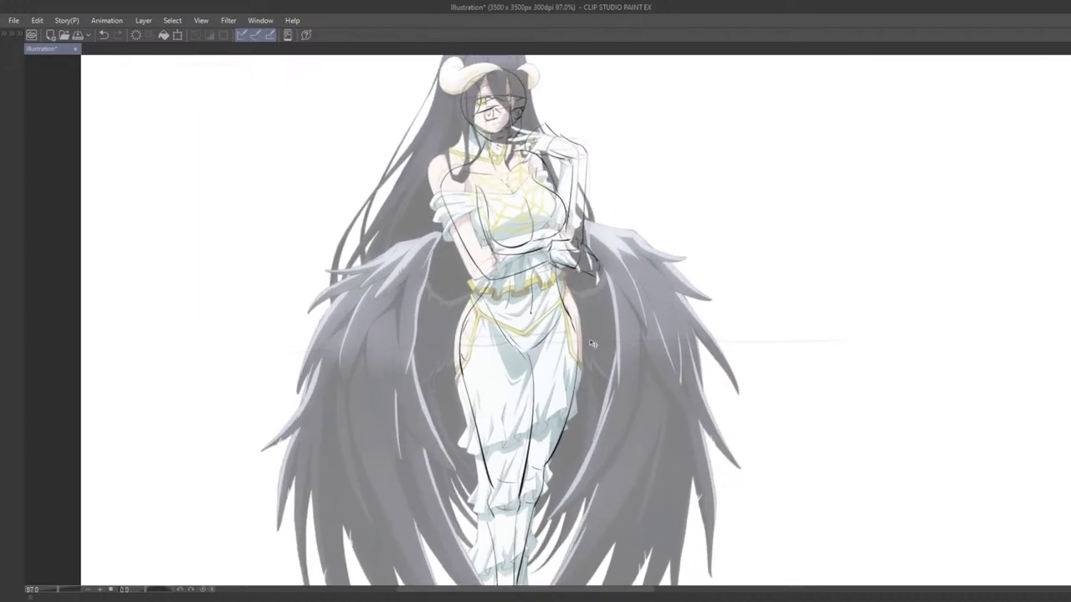
scroll(596, 346, down, 2)
drag(615, 327, 610, 286)
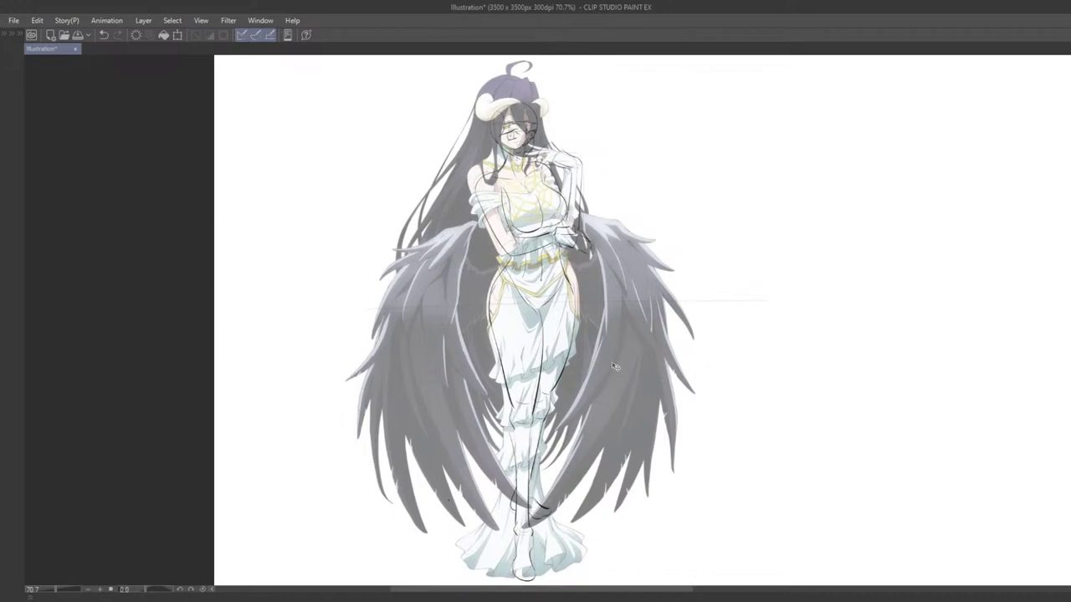
key(ctrl+z)
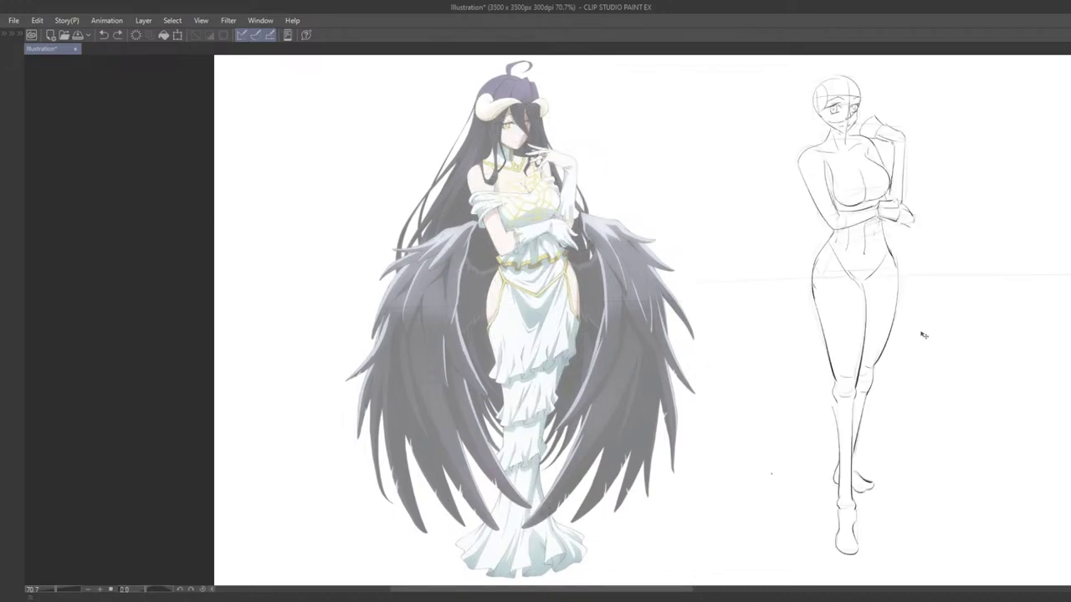
Step: Erase the far waist and hip contour between the folded hand and the outer thigh
drag(717, 276, 553, 315)
scroll(552, 314, up, 3)
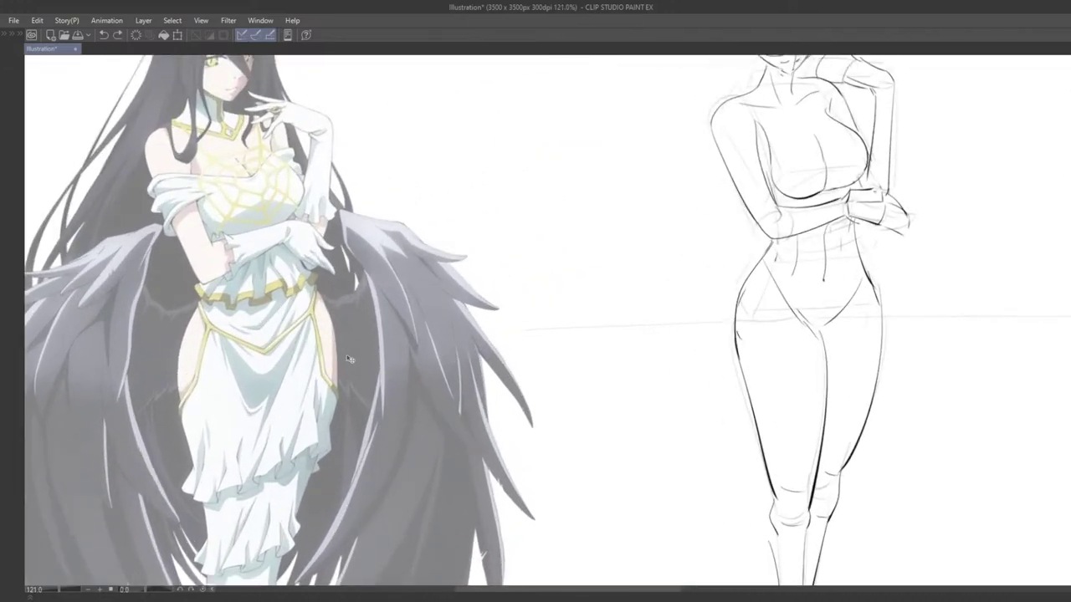
scroll(721, 402, down, 3)
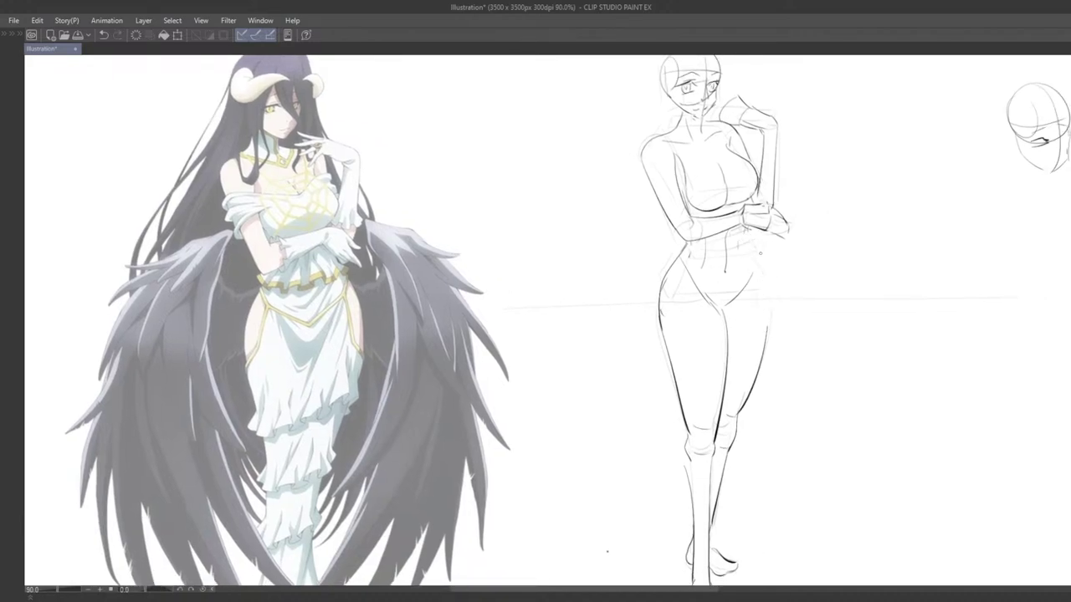
key(ctrl+z)
drag(753, 229, 772, 287)
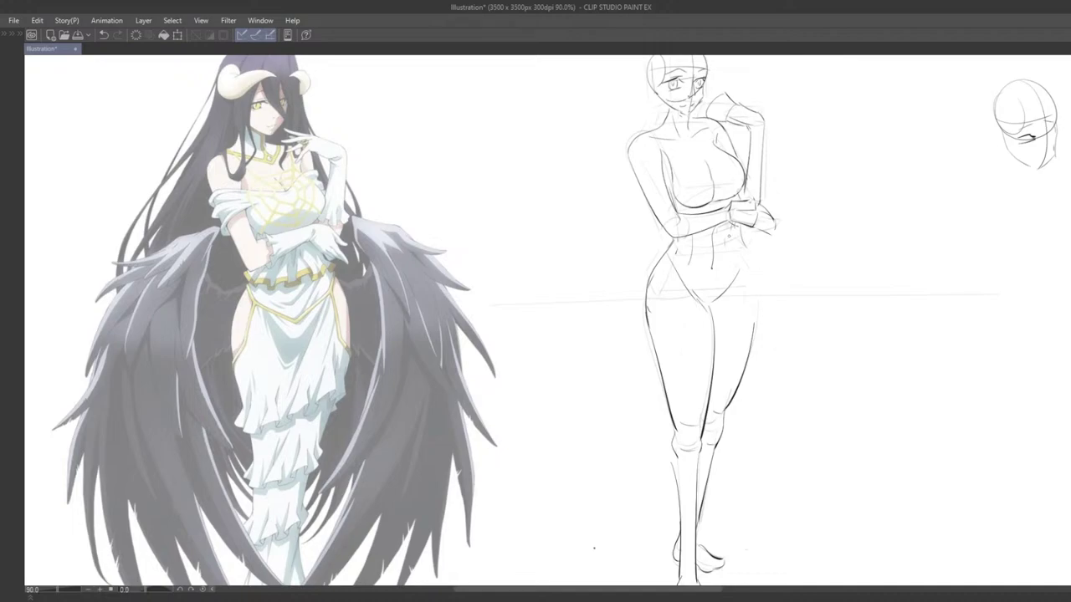
Step: Redraw the far waist and hip as one smooth curve from beneath the folded arm to the outer thigh, retrying until it fits
drag(751, 245, 755, 332)
key(ctrl+z)
key(ctrl+z)
key(ctrl+z)
key(ctrl+z)
key(e)
key(p)
key(ctrl+z)
mouse_move(756, 246)
mouse_down()
mouse_move(768, 306)
mouse_move(764, 336)
mouse_up()
key(ctrl+z)
mouse_move(745, 243)
mouse_down()
mouse_move(770, 294)
mouse_move(756, 336)
mouse_up()
key(ctrl+z)
drag(746, 237, 757, 340)
key(ctrl+z)
drag(747, 236, 756, 348)
key(ctrl+z)
drag(747, 236, 756, 348)
key(ctrl+z)
mouse_move(747, 228)
mouse_down()
mouse_move(754, 373)
mouse_move(740, 363)
mouse_up()
key(ctrl+z)
scroll(749, 379, down, 3)
drag(824, 352, 806, 339)
scroll(775, 258, up, 2)
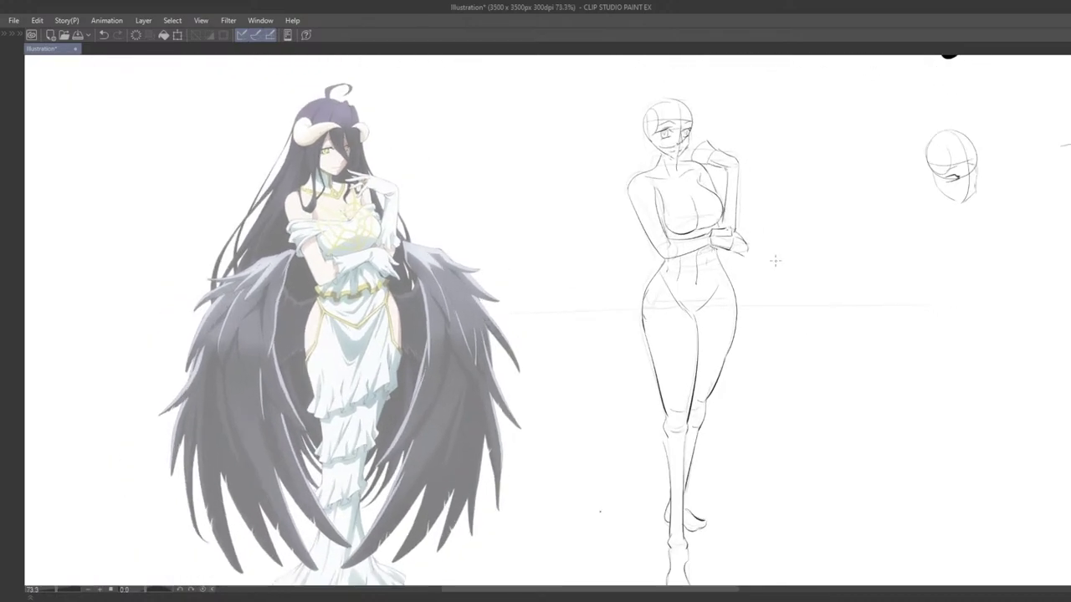
Step: Lasso the head, torso and arms down to the waist and shift them slightly toward the near side
scroll(816, 252, down, 2)
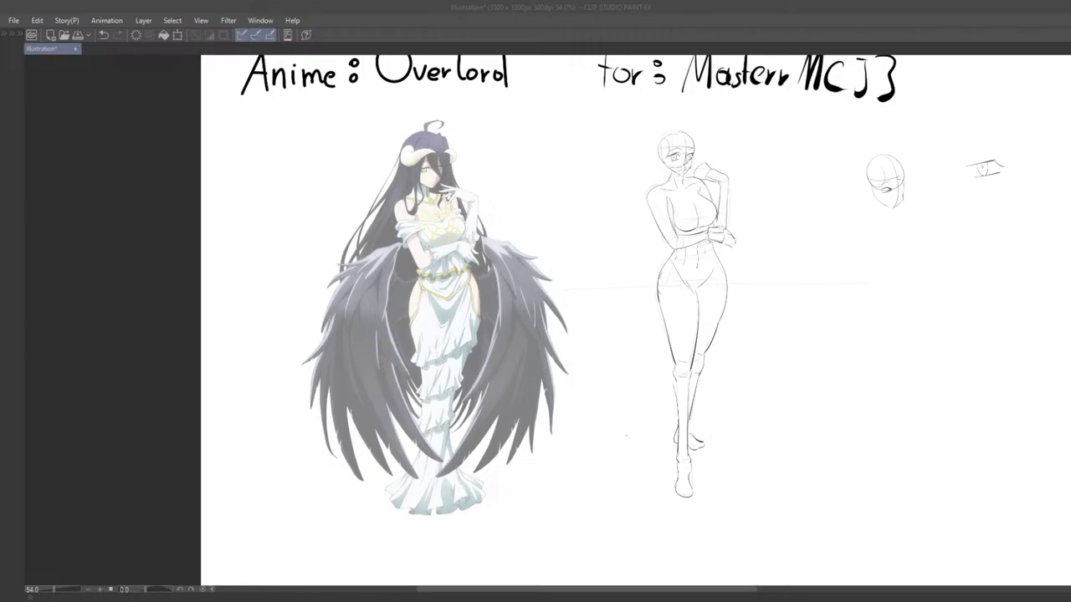
click(733, 253)
key(ctrl+plus)
drag(766, 257, 709, 292)
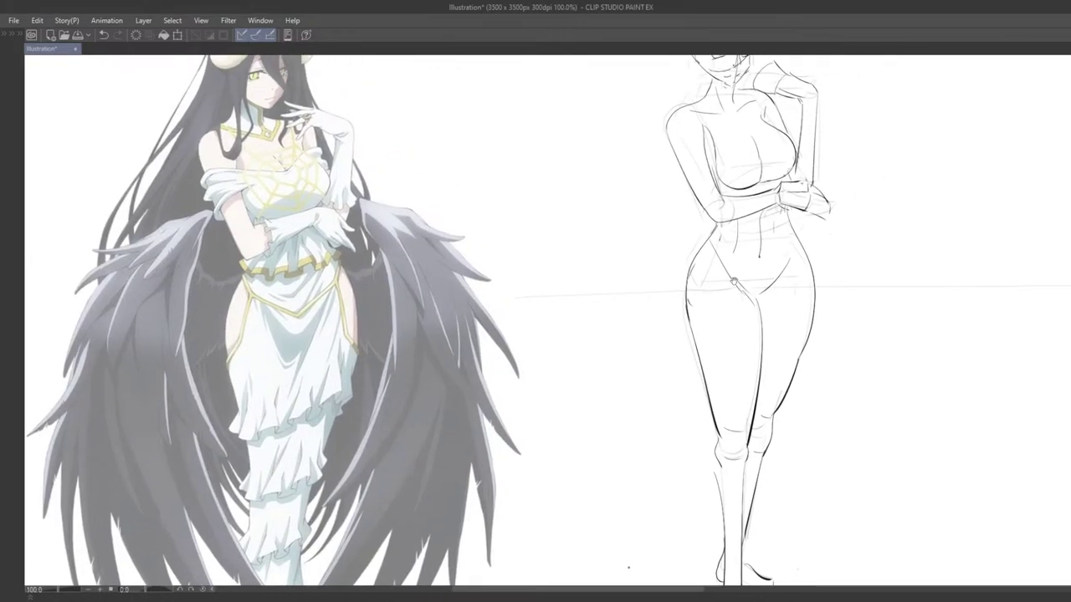
drag(703, 233, 698, 250)
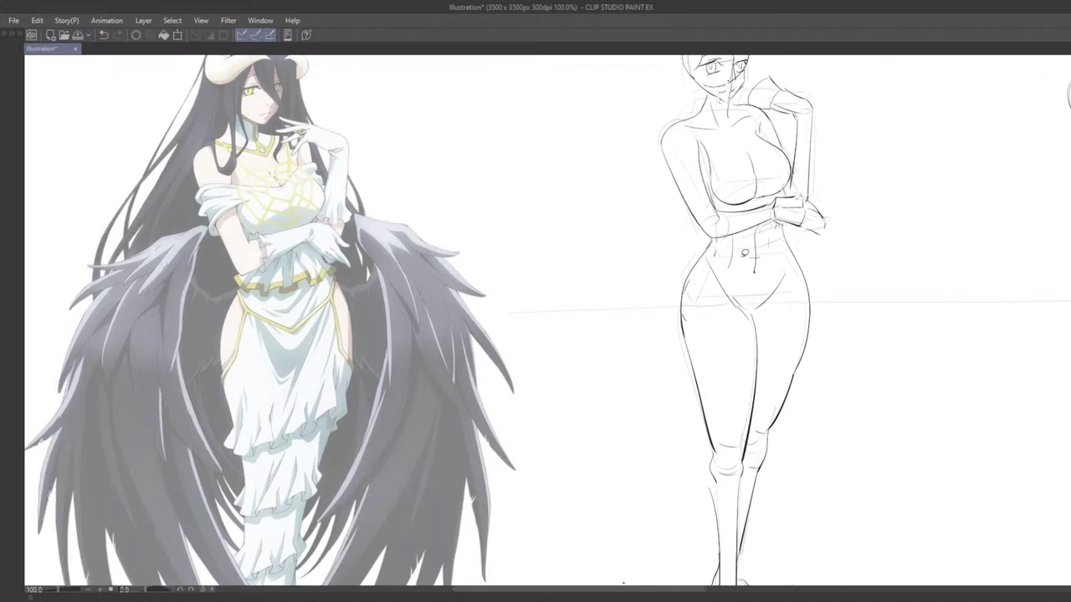
mouse_move(745, 253)
mouse_down()
mouse_move(626, 107)
mouse_move(671, 45)
mouse_move(837, 249)
mouse_move(821, 344)
mouse_up()
scroll(670, 45, up, 1)
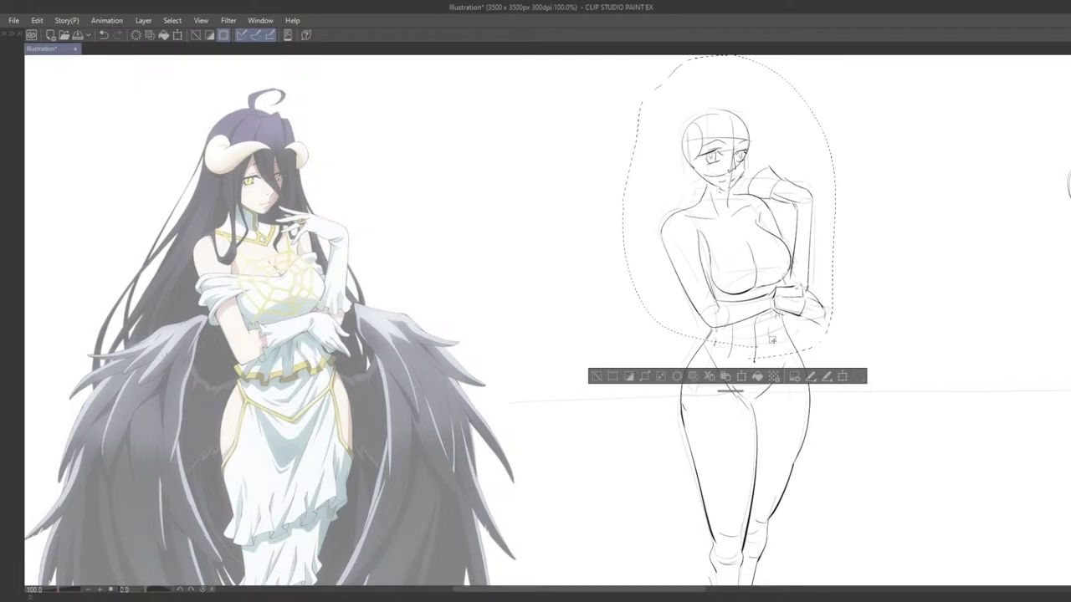
drag(811, 303, 797, 306)
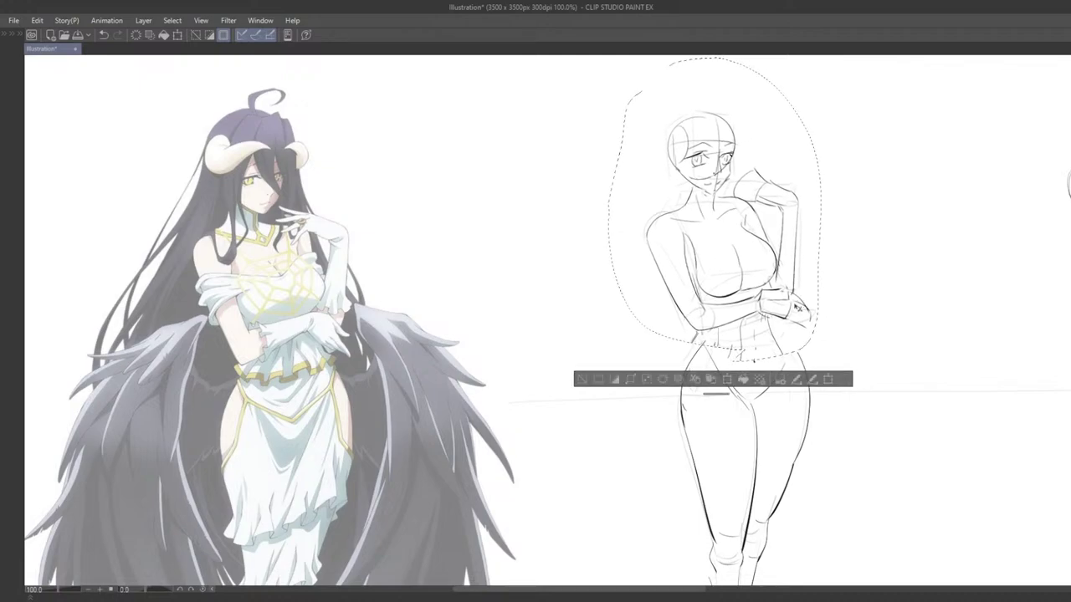
Step: Rotate the selected upper body slightly counterclockwise, apply the transform and clear the selection
key(ctrl+t)
drag(944, 139, 840, 226)
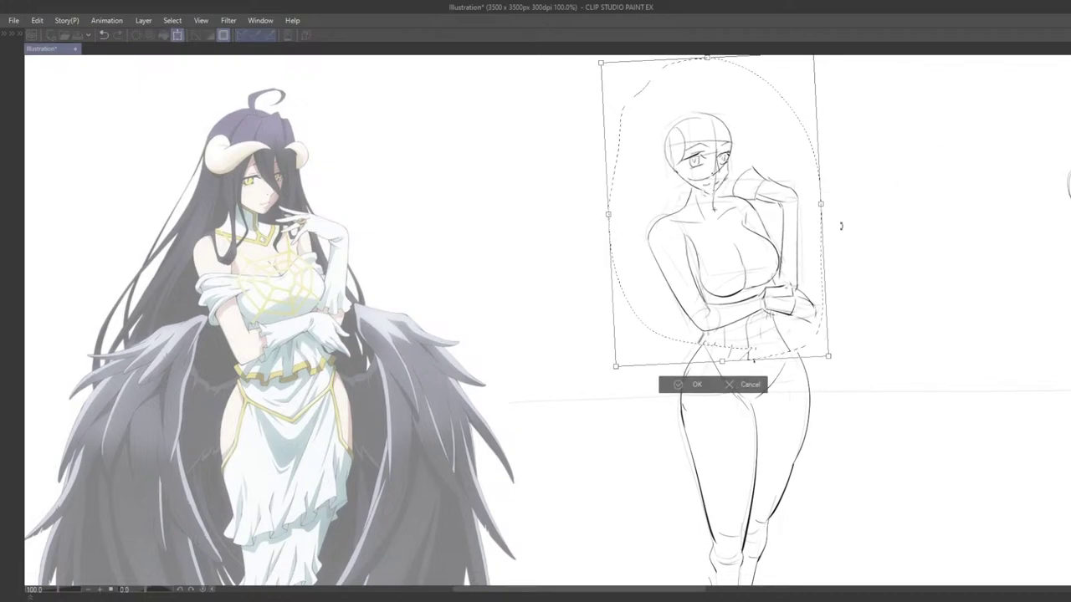
drag(786, 263, 788, 263)
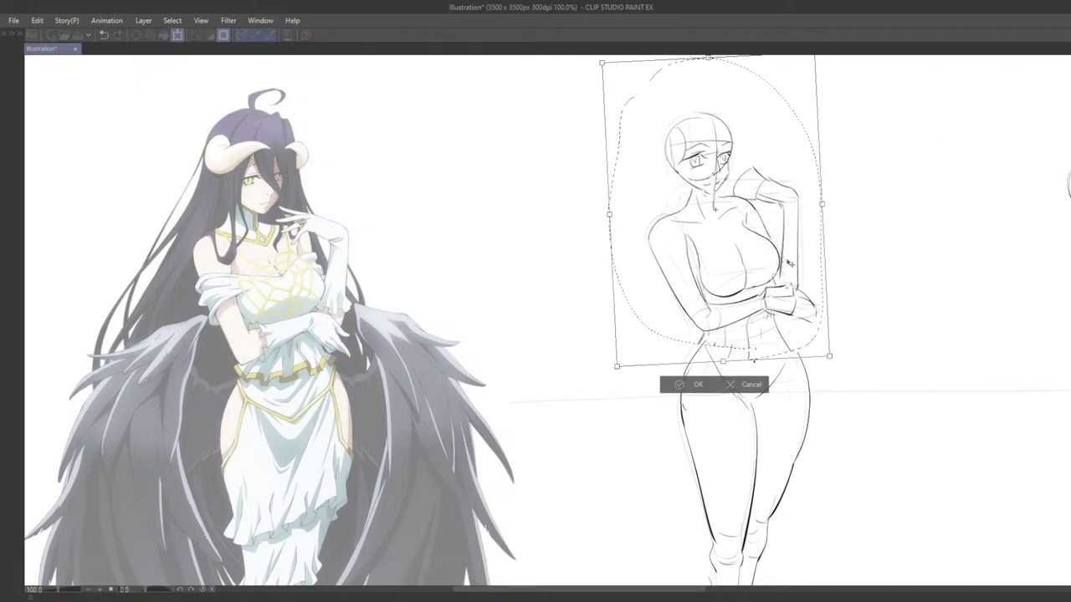
click(672, 388)
click(584, 380)
Step: Overlay the adjusted sketch on the character reference, compare the head, torso and hips closely, and undo the overlay
scroll(666, 344, down, 3)
drag(666, 344, 704, 273)
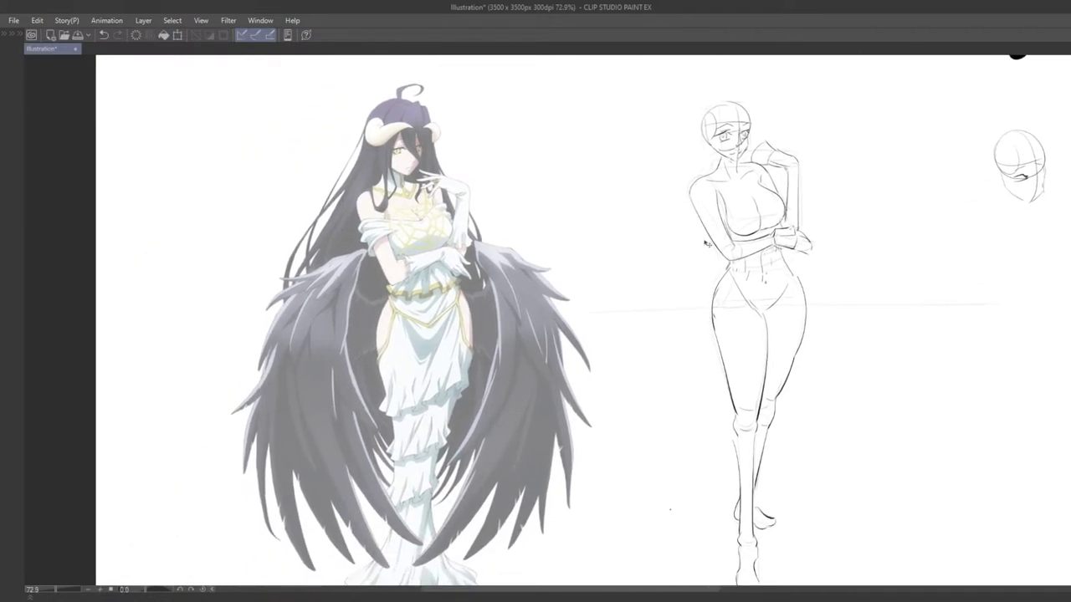
mouse_move(793, 318)
mouse_down()
mouse_move(480, 326)
mouse_move(590, 334)
mouse_up()
drag(599, 336, 556, 382)
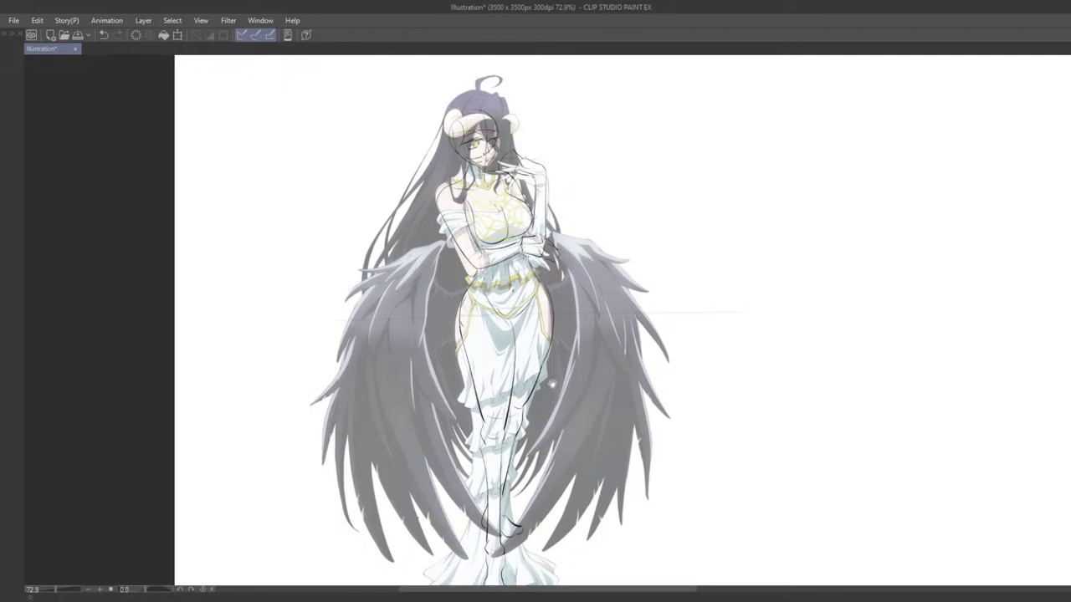
drag(551, 384, 559, 399)
scroll(558, 400, up, 2)
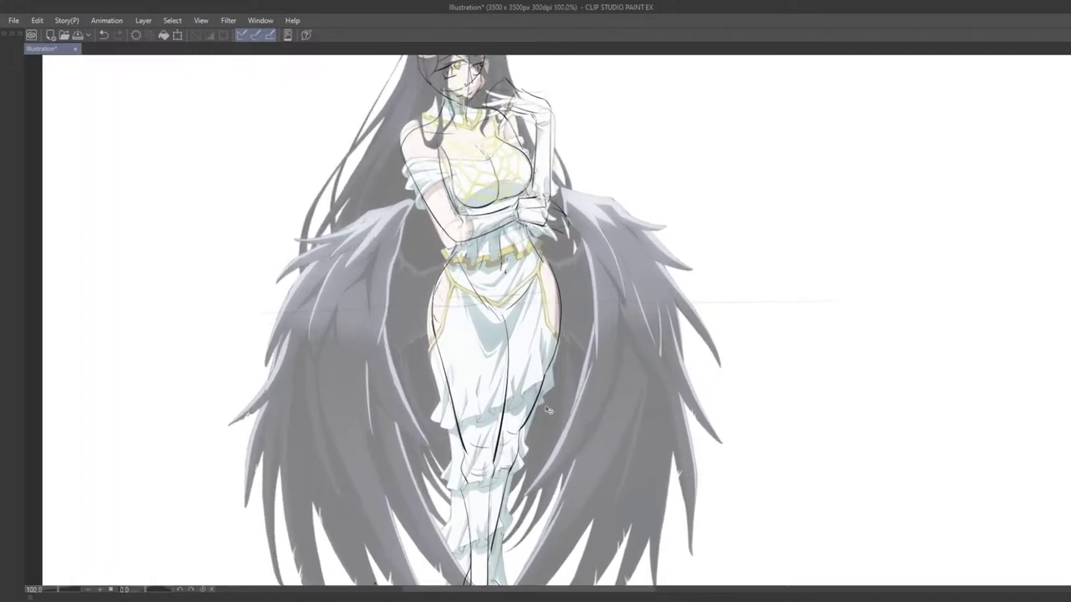
drag(543, 251, 547, 272)
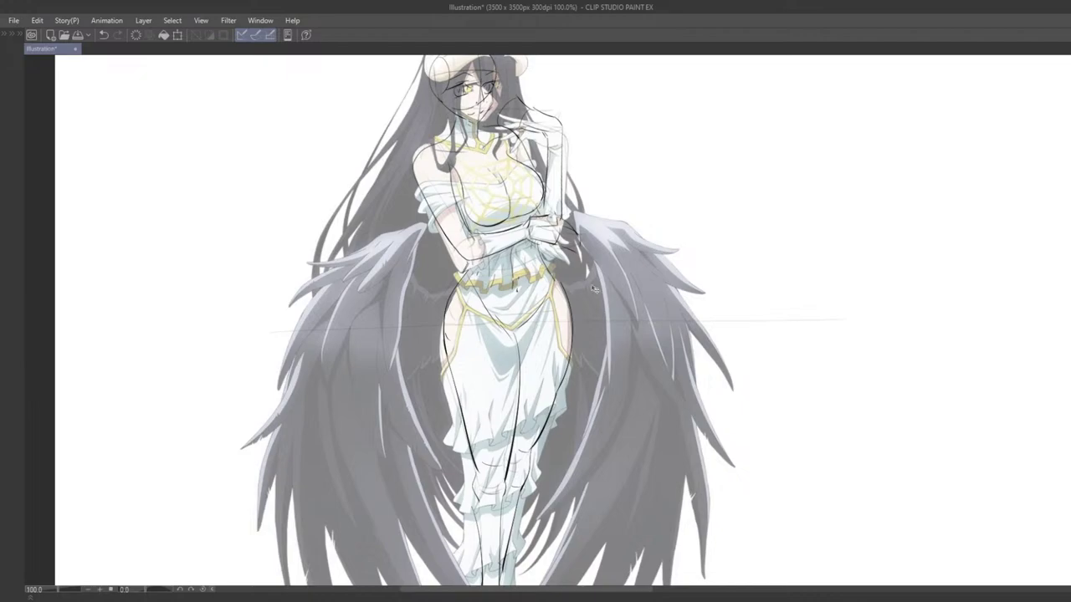
scroll(607, 332, down, 2)
drag(660, 346, 528, 362)
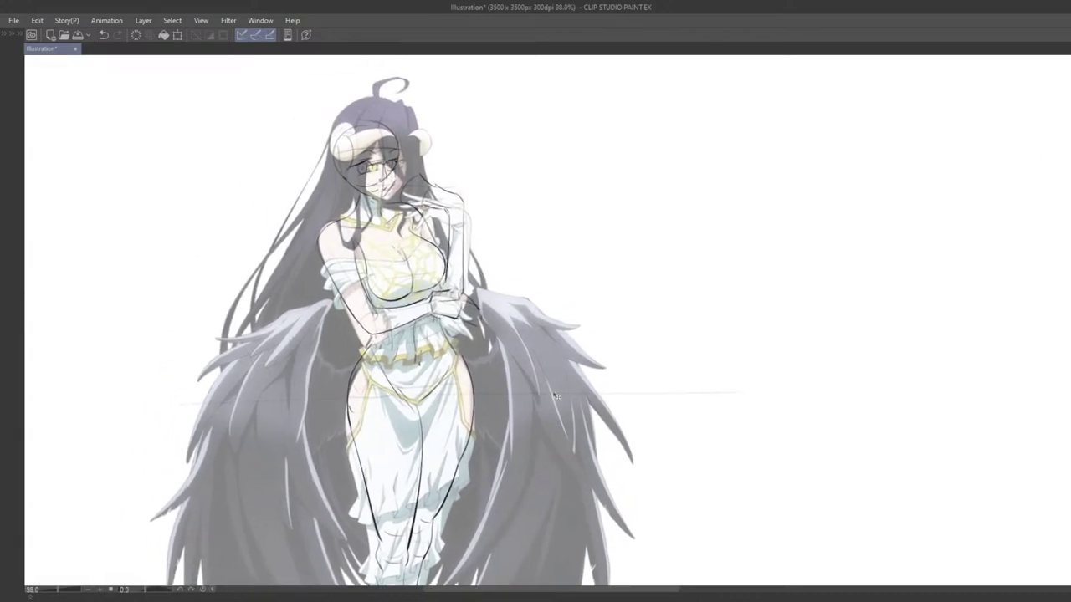
scroll(532, 400, up, 3)
scroll(544, 407, down, 2)
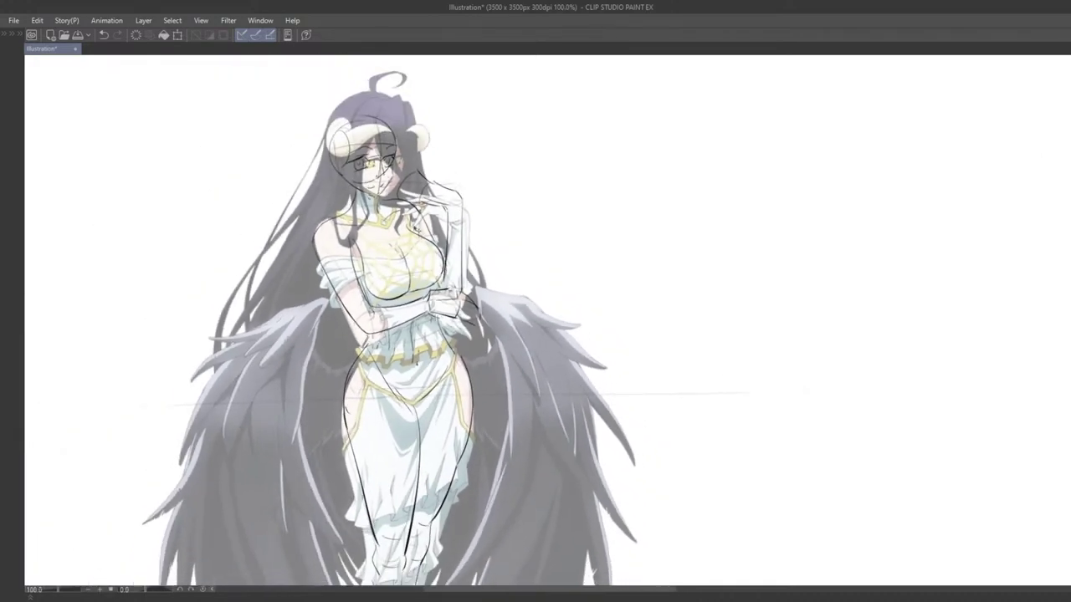
drag(542, 282, 535, 274)
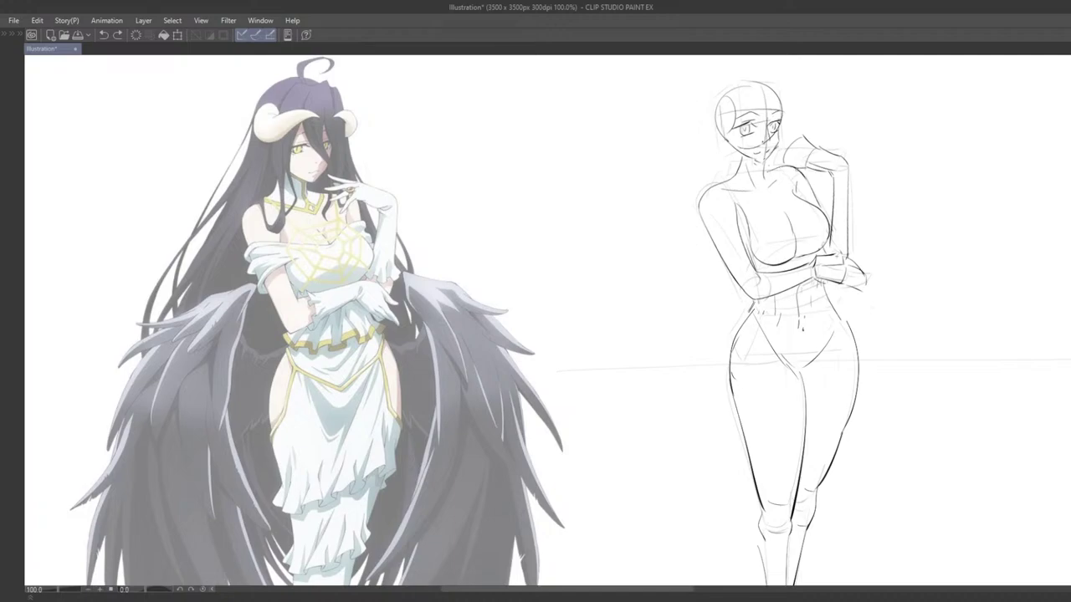
key(ctrl+z)
Step: Lasso the head, move it slightly toward the raised hand and clear the selection
drag(820, 209, 697, 198)
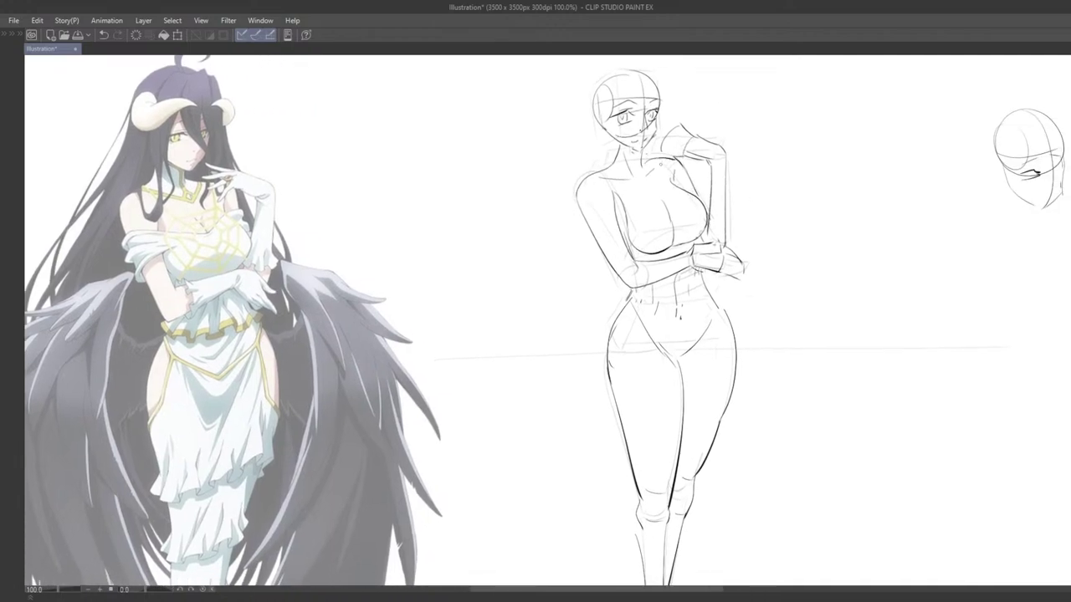
key(ctrl+z)
drag(675, 186, 688, 200)
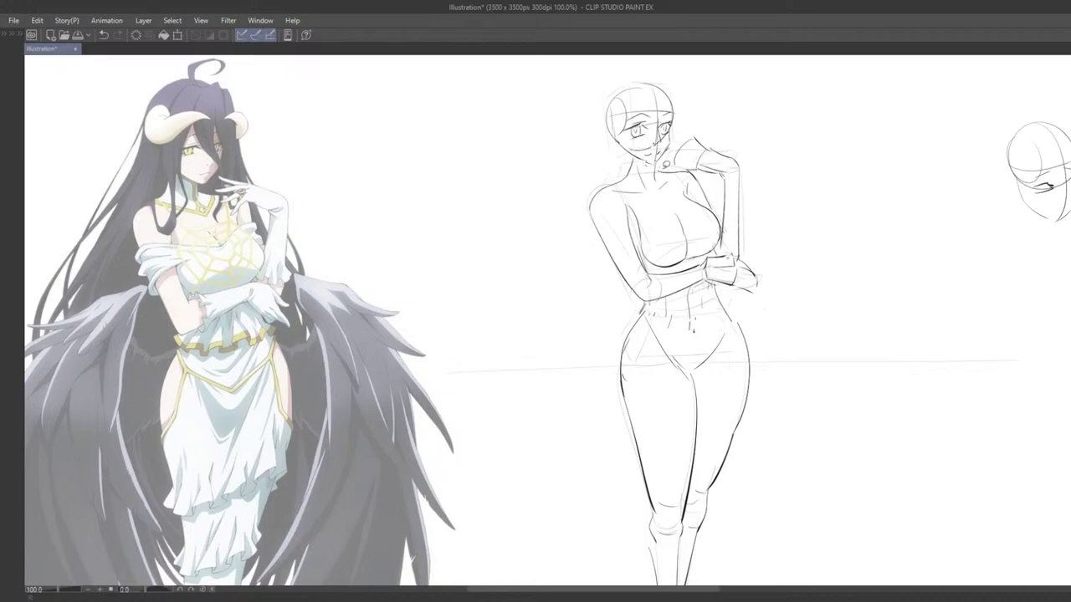
mouse_move(669, 164)
mouse_down()
mouse_move(604, 146)
mouse_move(645, 71)
mouse_move(679, 131)
mouse_up()
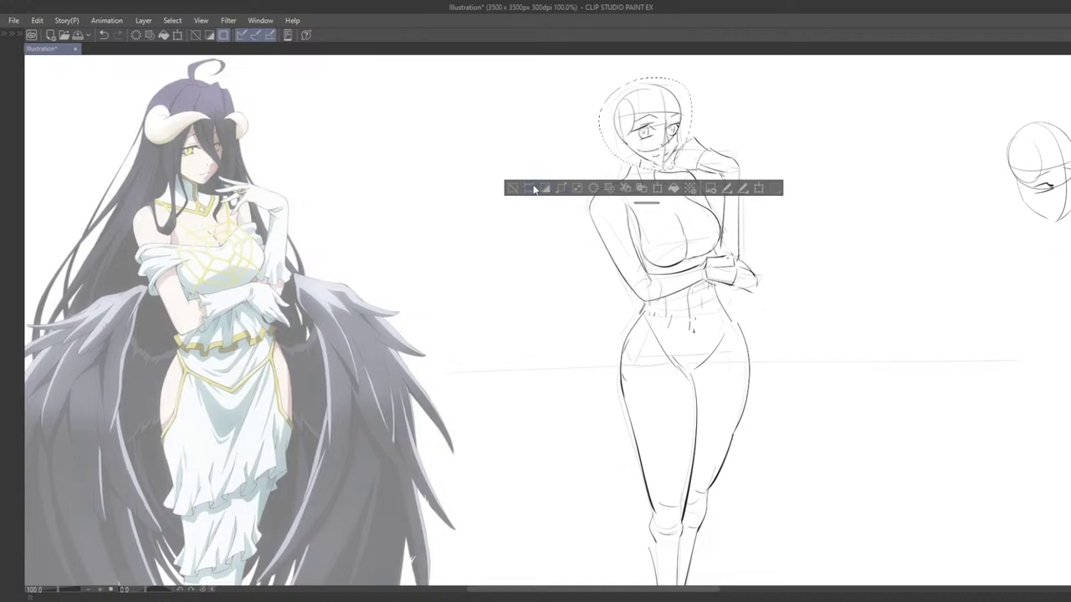
click(512, 185)
Step: Rework the neck and shoulder lines so they connect to the shifted head
mouse_move(649, 164)
mouse_down()
mouse_move(661, 179)
mouse_move(629, 168)
mouse_up()
key(p)
key(ctrl+z)
key(ctrl+z)
key(ctrl+z)
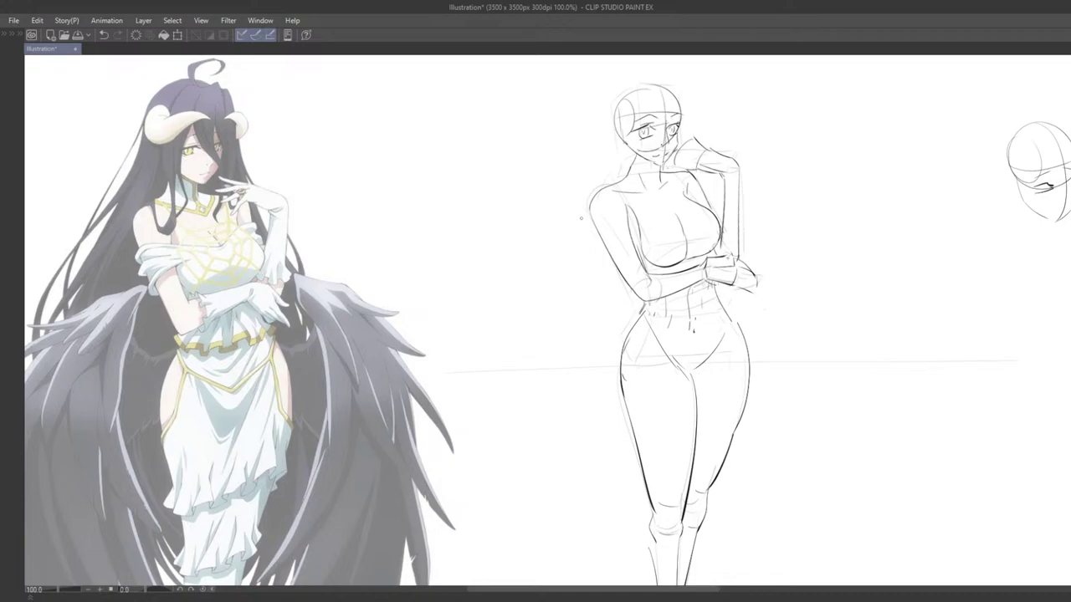
Step: Erase the near shoulder and upper-arm contour and redraw it slightly farther out from the torso
key(e)
drag(596, 210, 615, 184)
key(p)
key(ctrl+z)
key(ctrl+z)
mouse_move(638, 254)
mouse_down()
mouse_move(628, 232)
mouse_move(617, 258)
mouse_up()
key(e)
key(p)
key(ctrl+z)
drag(584, 194, 622, 269)
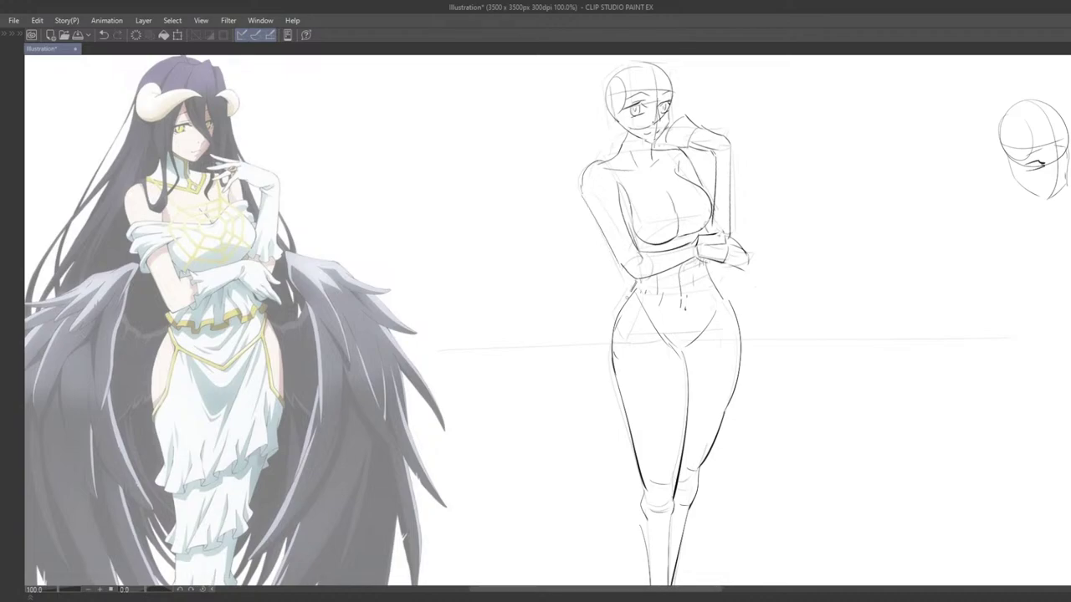
Step: Lasso the folded arm's hand, rotate it clockwise so it angles downward, shift it slightly inward and deselect it
scroll(548, 243, down, 4)
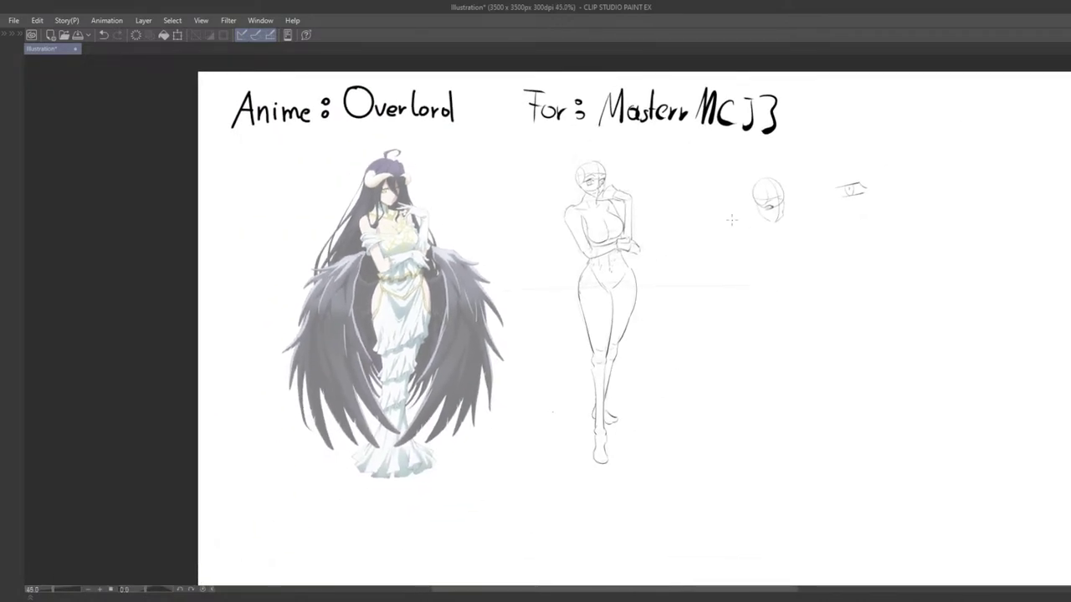
scroll(736, 216, up, 4)
scroll(745, 196, down, 2)
mouse_move(746, 196)
mouse_down()
mouse_move(764, 246)
mouse_move(795, 234)
mouse_up()
scroll(799, 309, up, 2)
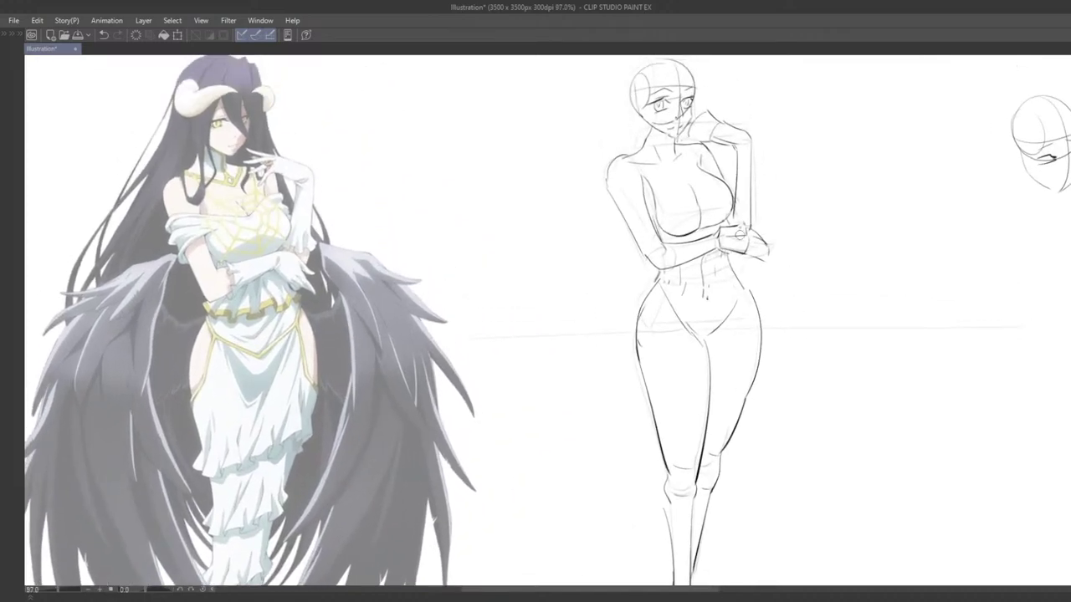
mouse_move(718, 224)
mouse_down()
mouse_move(781, 245)
mouse_move(721, 223)
mouse_up()
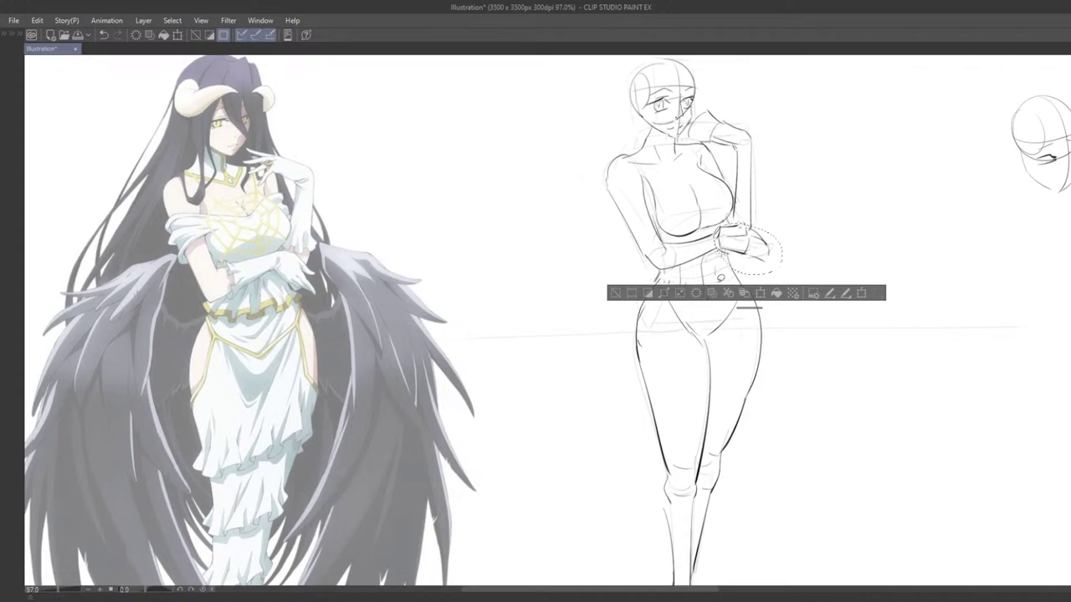
key(ctrl+t)
drag(823, 194, 828, 220)
drag(761, 265, 760, 269)
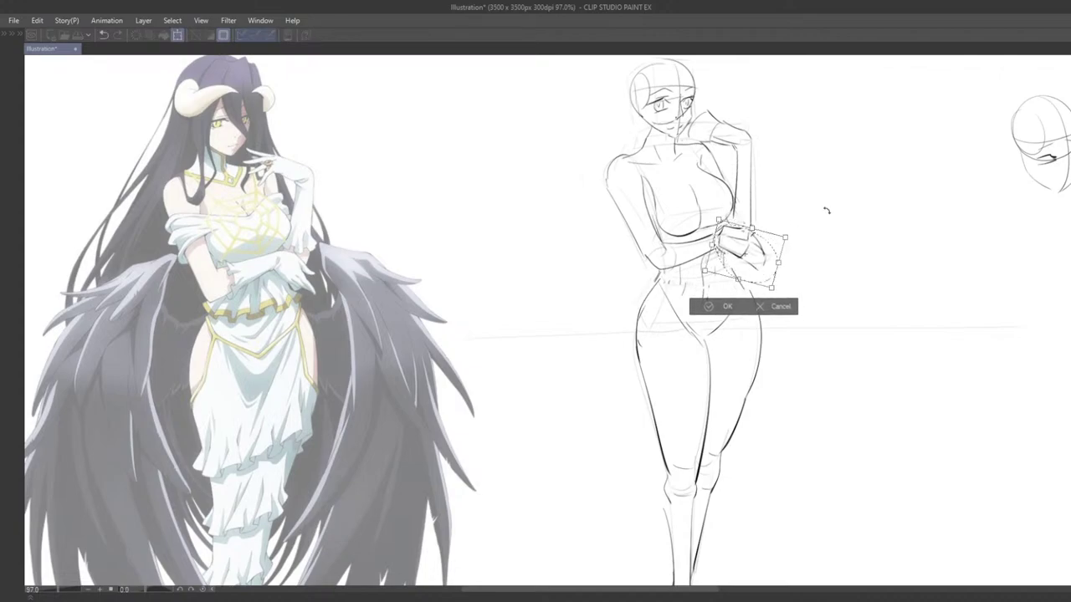
drag(827, 210, 826, 216)
drag(759, 265, 755, 270)
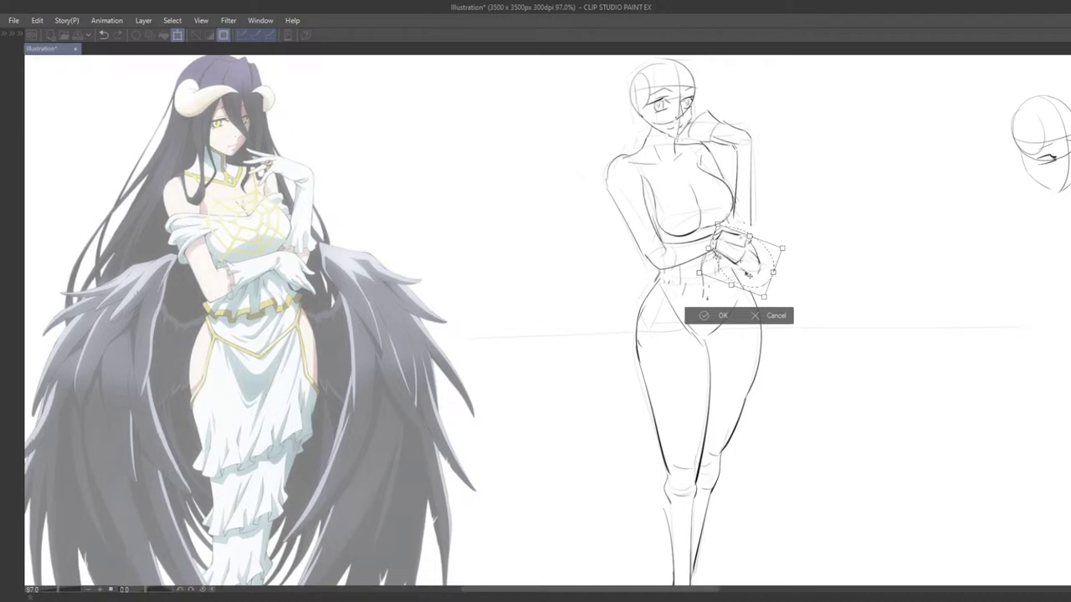
click(707, 313)
key(ctrl+d)
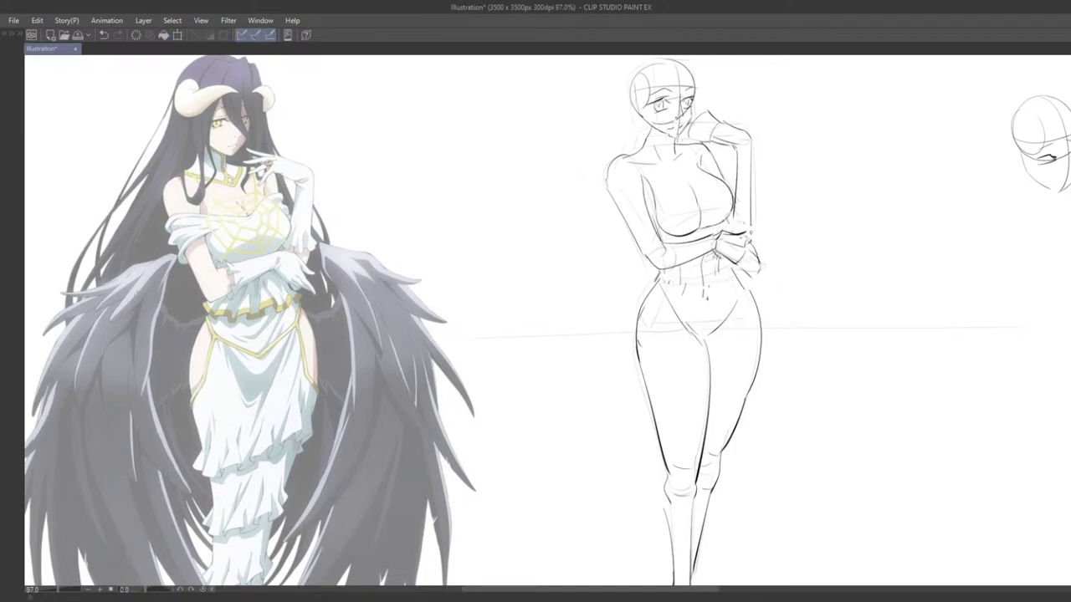
Step: Erase the raised hand and redraw it as a flatter block extending from the wrist toward the chin
scroll(751, 263, down, 3)
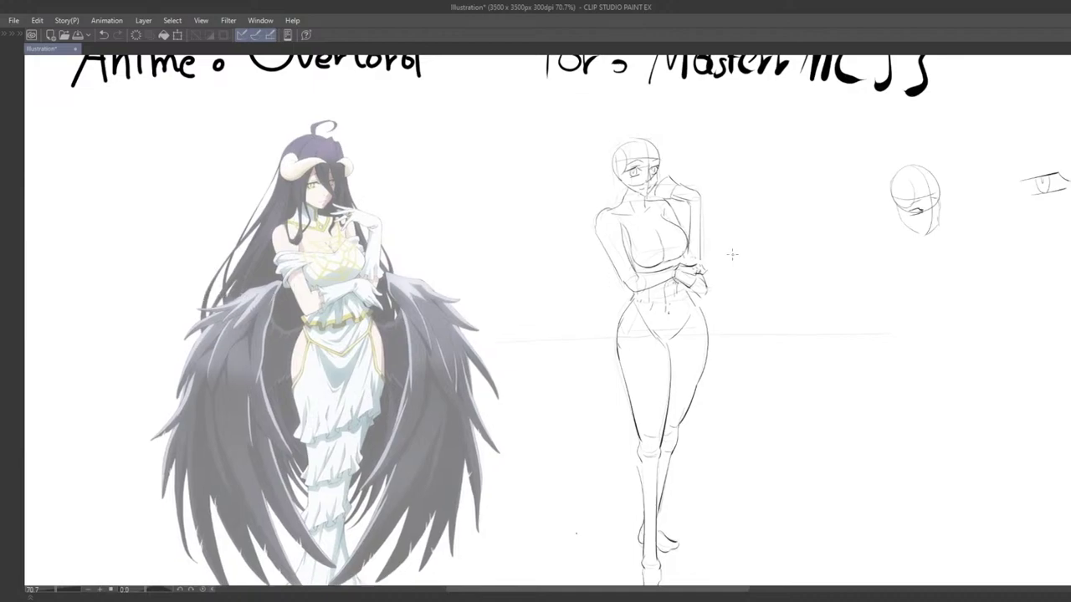
scroll(733, 259, up, 3)
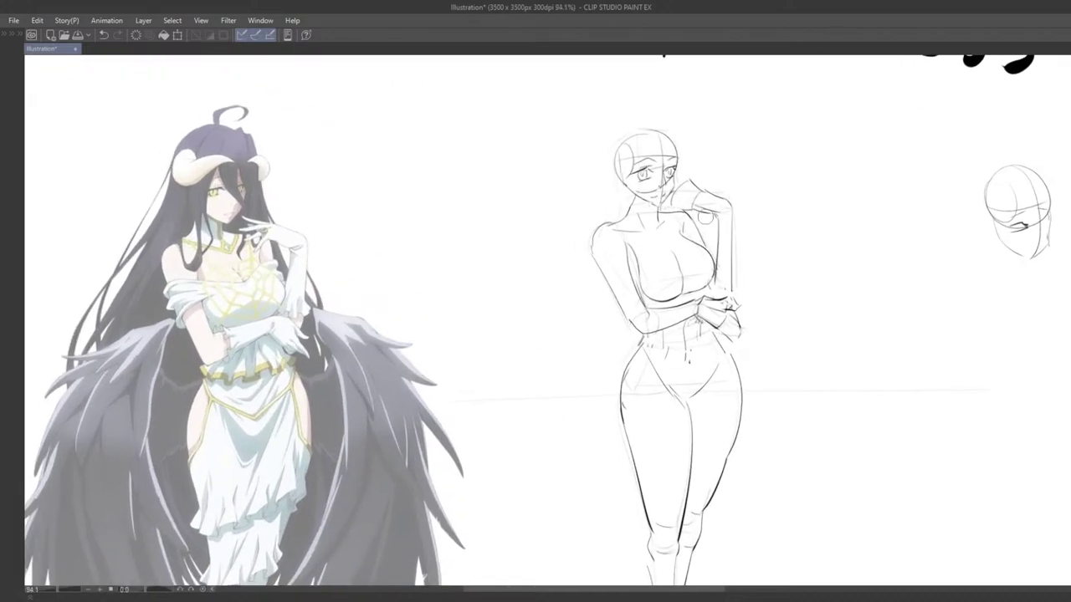
mouse_move(705, 212)
mouse_down()
mouse_move(688, 192)
mouse_move(711, 188)
mouse_move(703, 216)
mouse_move(726, 204)
mouse_move(721, 221)
mouse_up()
drag(692, 202, 718, 205)
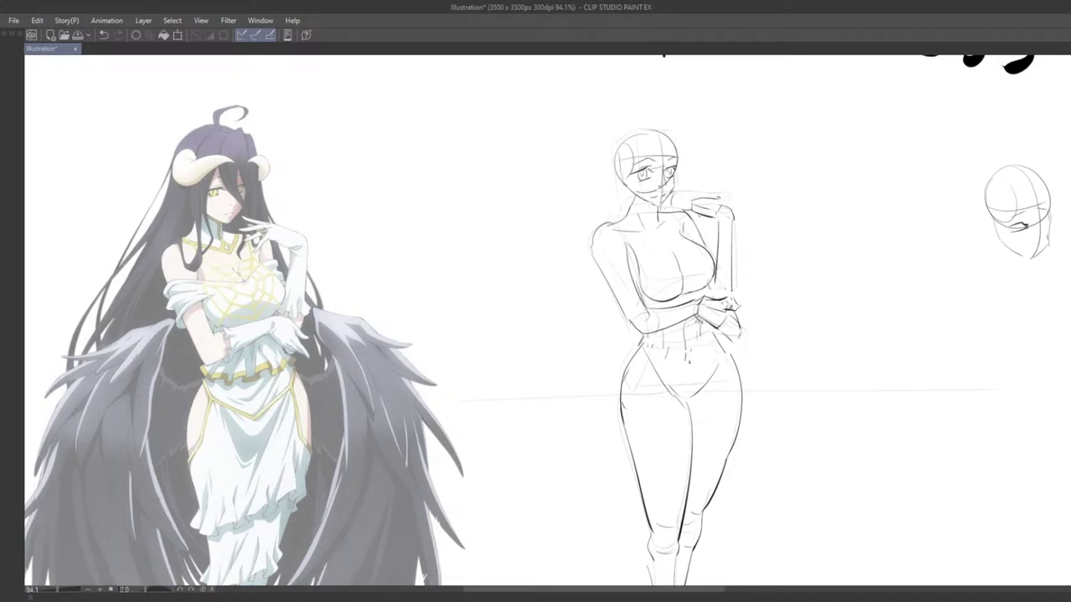
key(ctrl+z)
mouse_move(683, 212)
mouse_down()
mouse_move(695, 227)
mouse_move(675, 217)
mouse_move(699, 190)
mouse_up()
key(ctrl+z)
key(ctrl+z)
Step: Move the revised body sketch over the character reference to compare the hands and overall proportions
scroll(698, 247, down, 5)
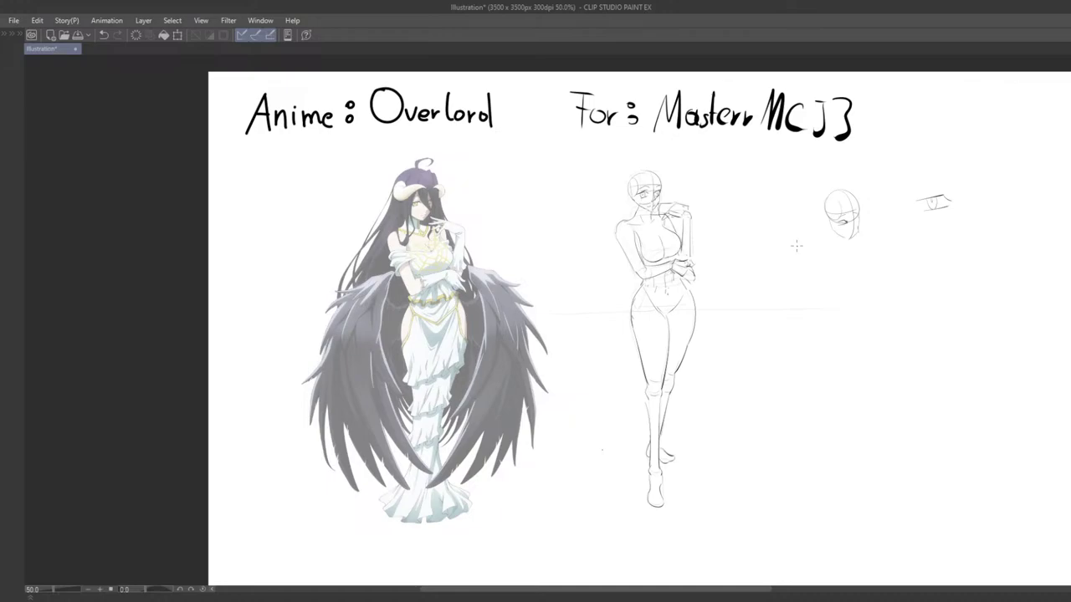
scroll(753, 355, up, 2)
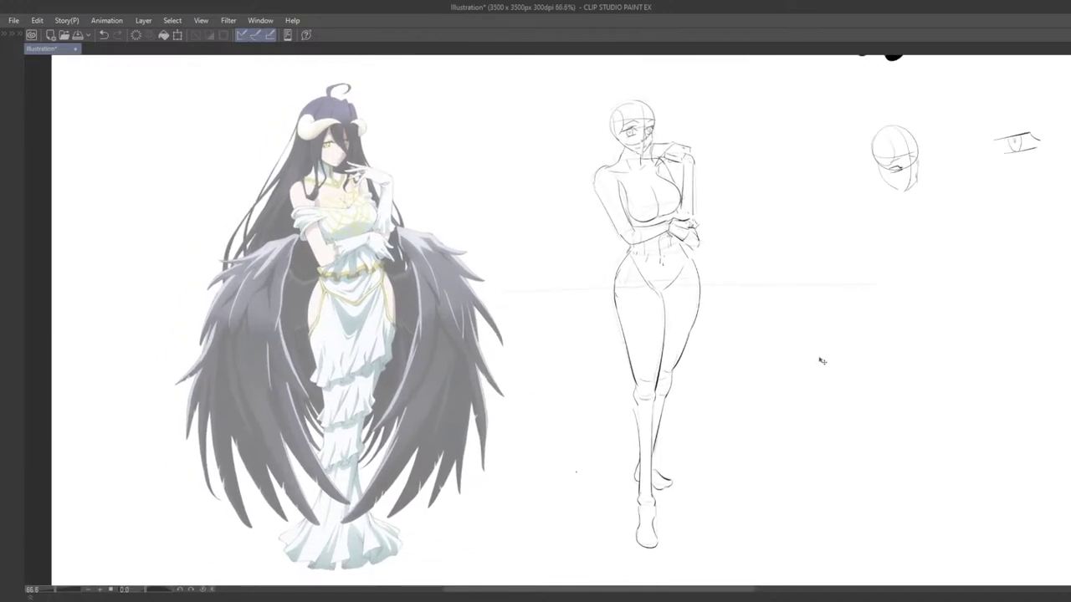
mouse_move(761, 360)
mouse_down()
mouse_move(500, 363)
mouse_move(675, 355)
mouse_up()
mouse_move(727, 356)
mouse_down()
mouse_move(690, 356)
mouse_move(675, 371)
mouse_move(682, 403)
mouse_move(660, 411)
mouse_up()
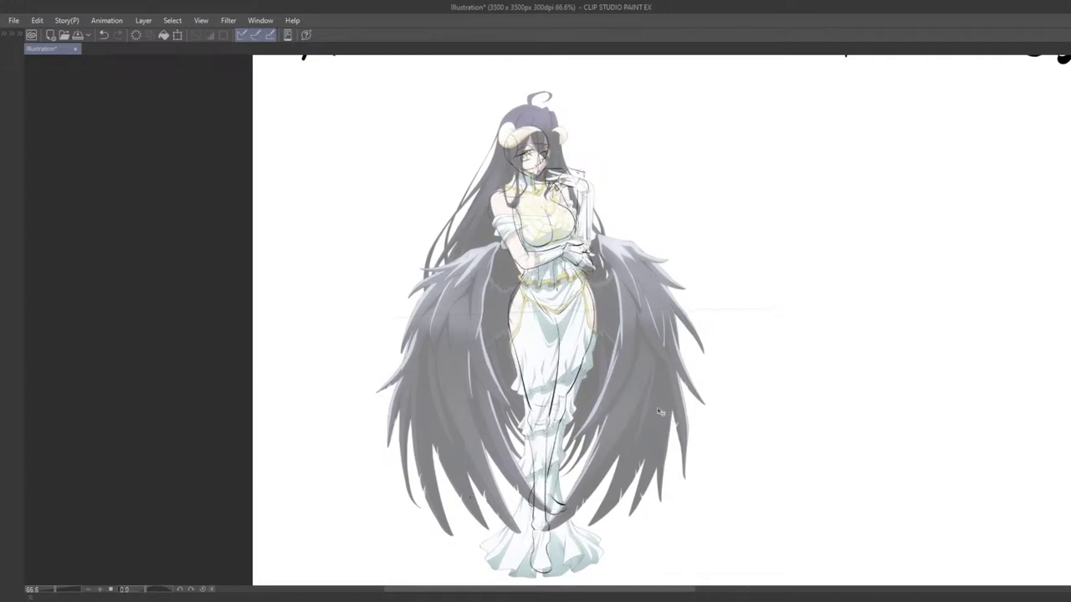
Step: Shift the sketch over the reference to check its proportions, then undo the overlay so the sketch sits beside the character
drag(662, 351, 671, 382)
scroll(651, 372, up, 4)
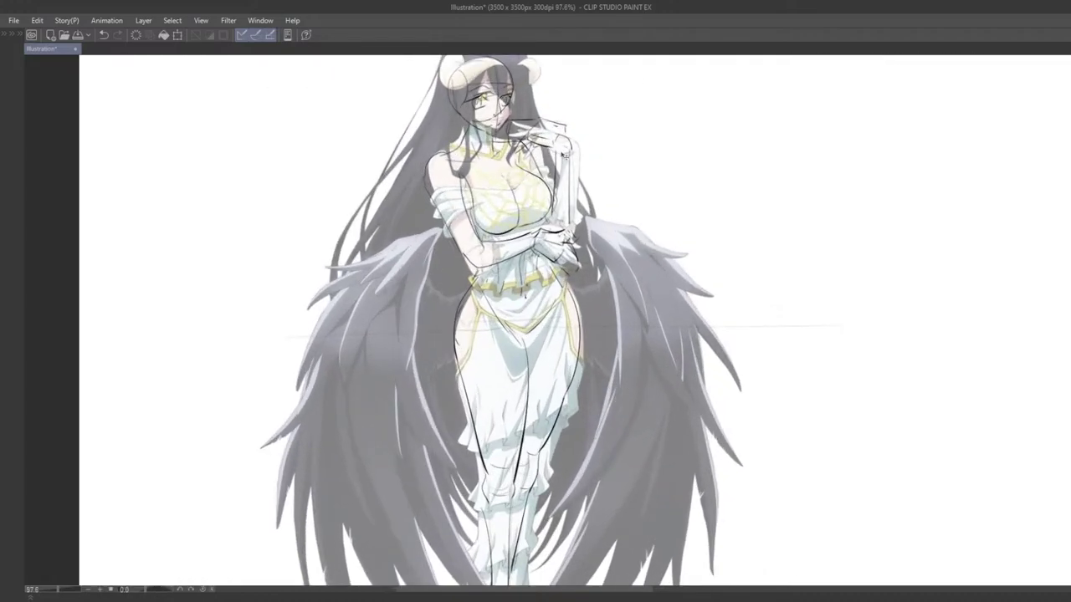
drag(595, 183, 600, 193)
scroll(598, 191, down, 1)
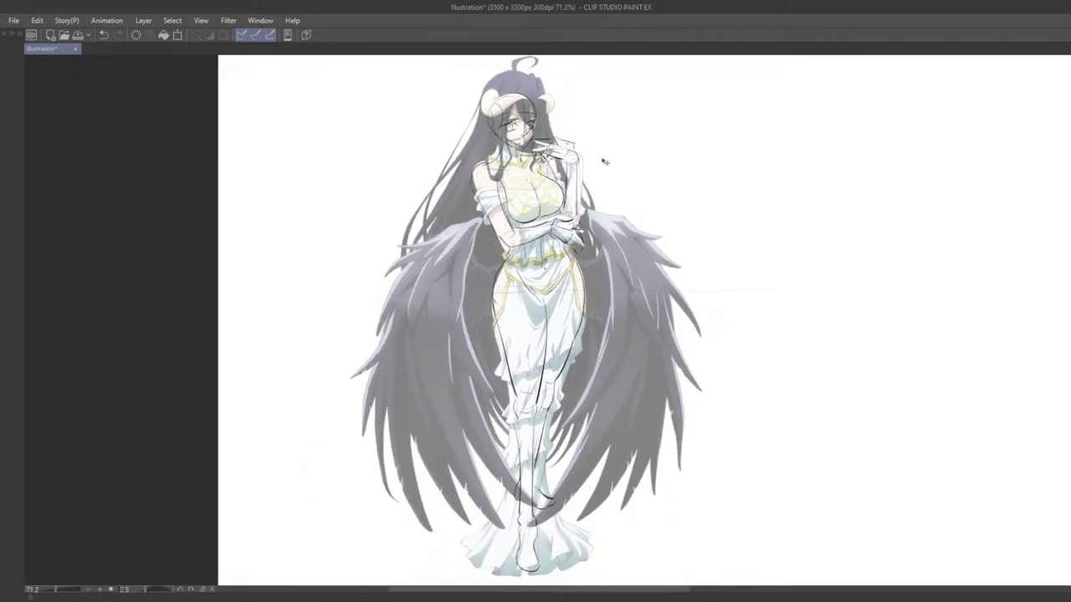
key(ctrl+z)
drag(869, 215, 741, 241)
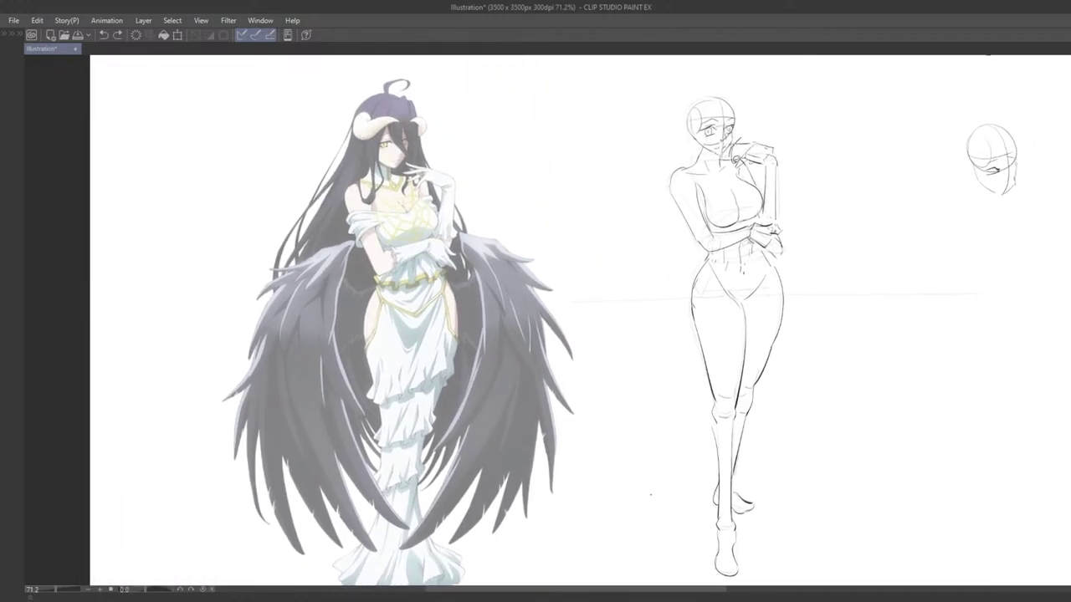
Step: Lasso the raised forearm and hand, transform the selection slightly downward, apply it and deselect
mouse_move(733, 156)
mouse_down()
mouse_move(767, 205)
mouse_move(813, 115)
mouse_move(816, 125)
mouse_up()
key(ctrl+t)
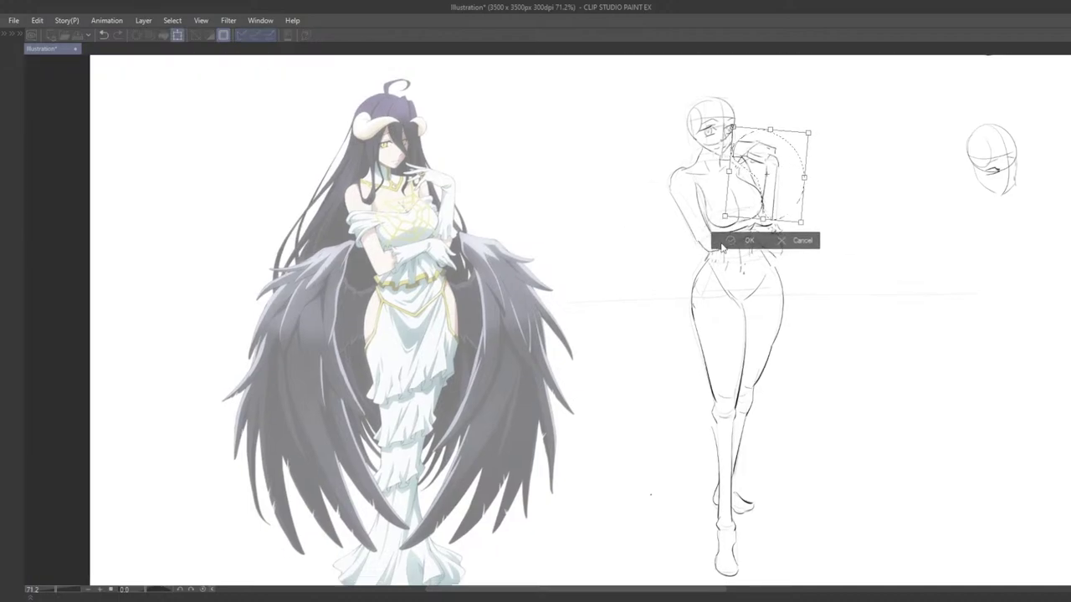
drag(787, 183, 787, 188)
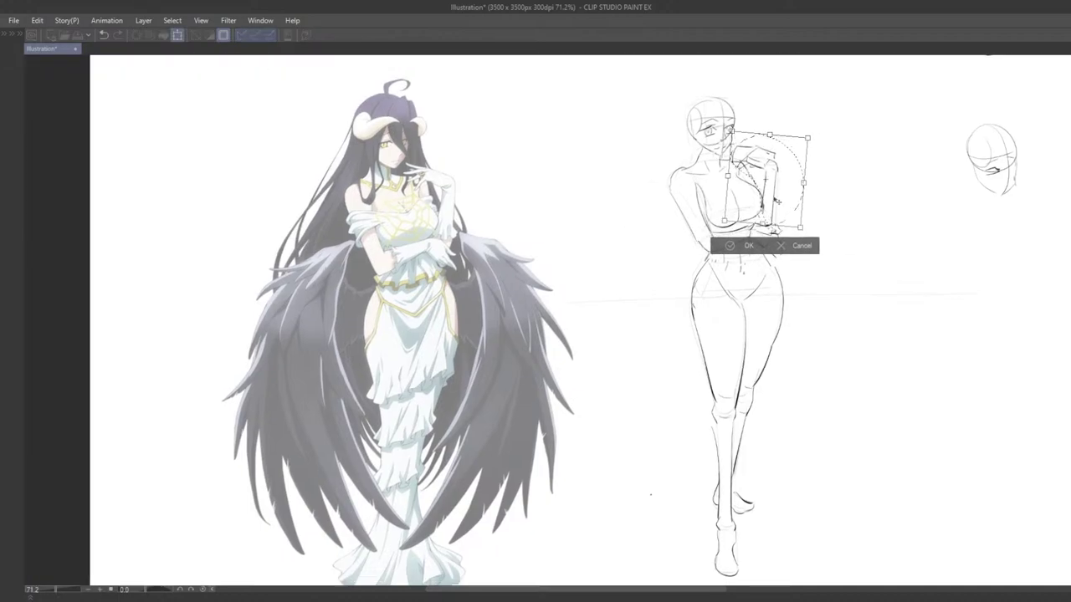
click(727, 246)
click(640, 248)
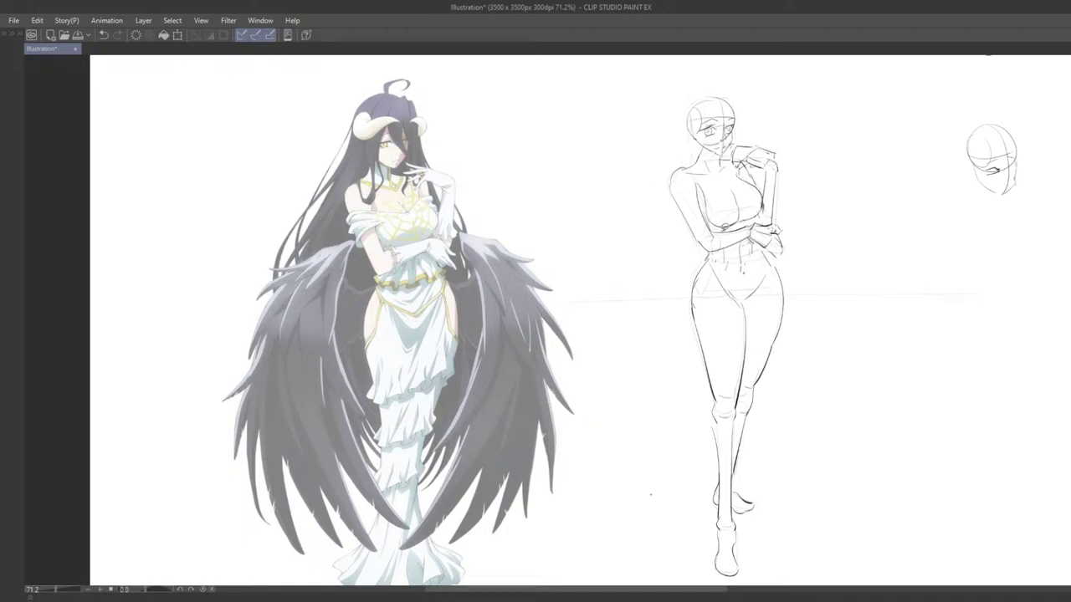
Step: Overlay the sketch on the reference to check the lowered forearm, then undo the move
mouse_move(751, 232)
mouse_down()
mouse_move(418, 261)
mouse_move(434, 321)
mouse_up()
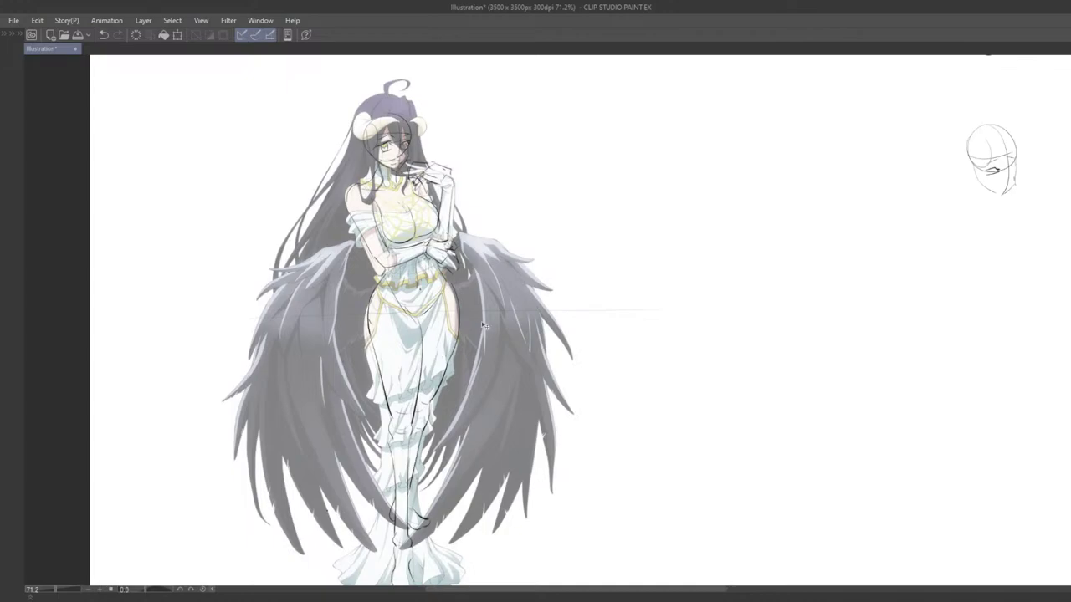
drag(483, 325, 473, 366)
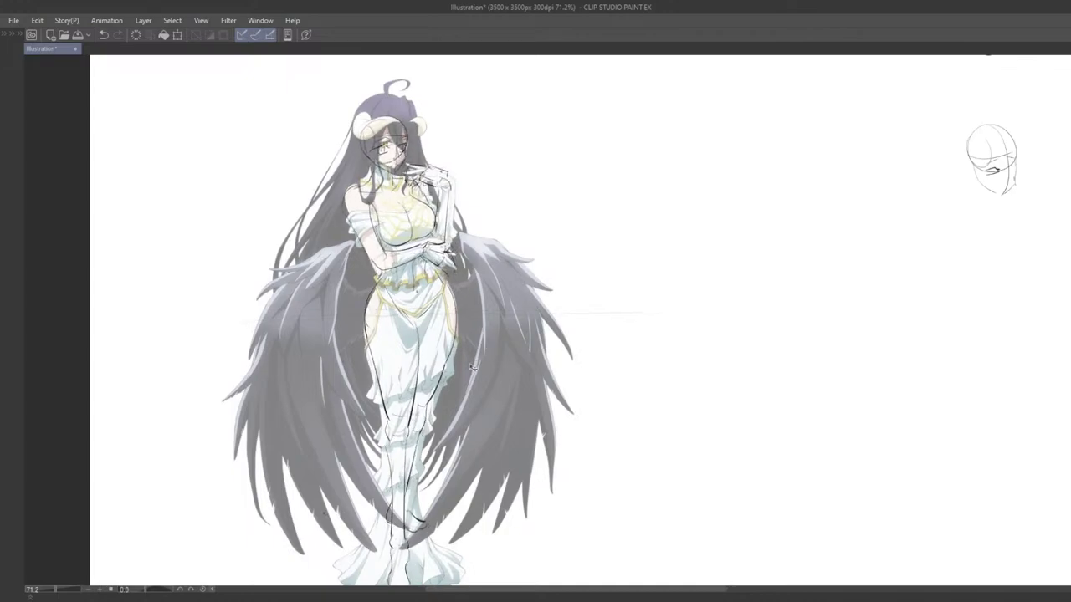
key(ctrl+z)
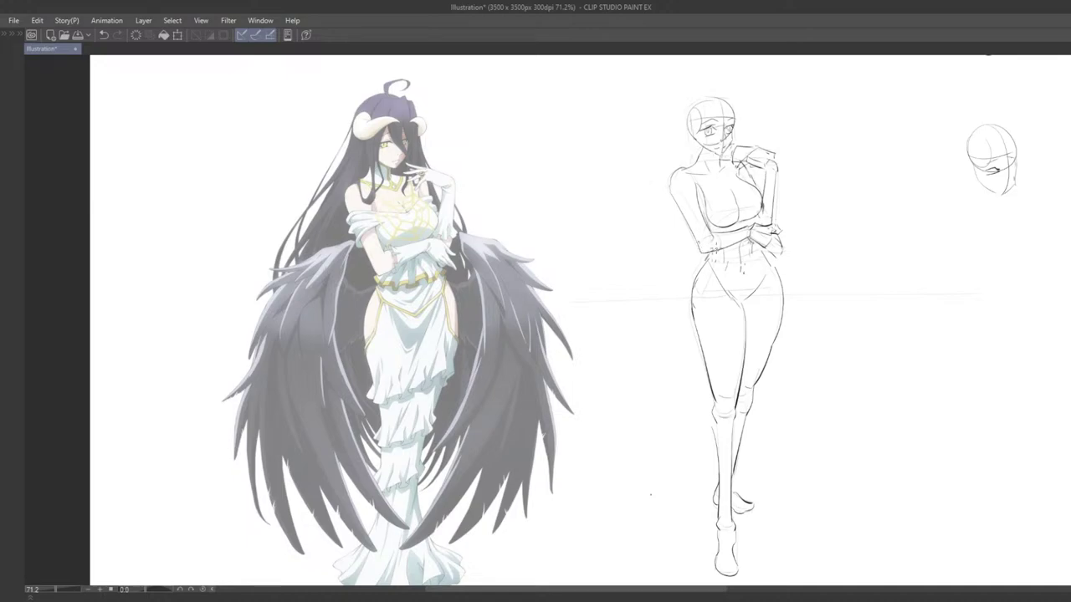
Step: Try redrawing the near-side waist, hip and outer-thigh contour, compare the versions and undo the strokes
drag(709, 299, 701, 210)
mouse_move(700, 207)
mouse_down()
mouse_move(687, 249)
mouse_move(700, 252)
mouse_move(691, 259)
mouse_move(698, 225)
mouse_move(703, 318)
mouse_up()
key(ctrl+z)
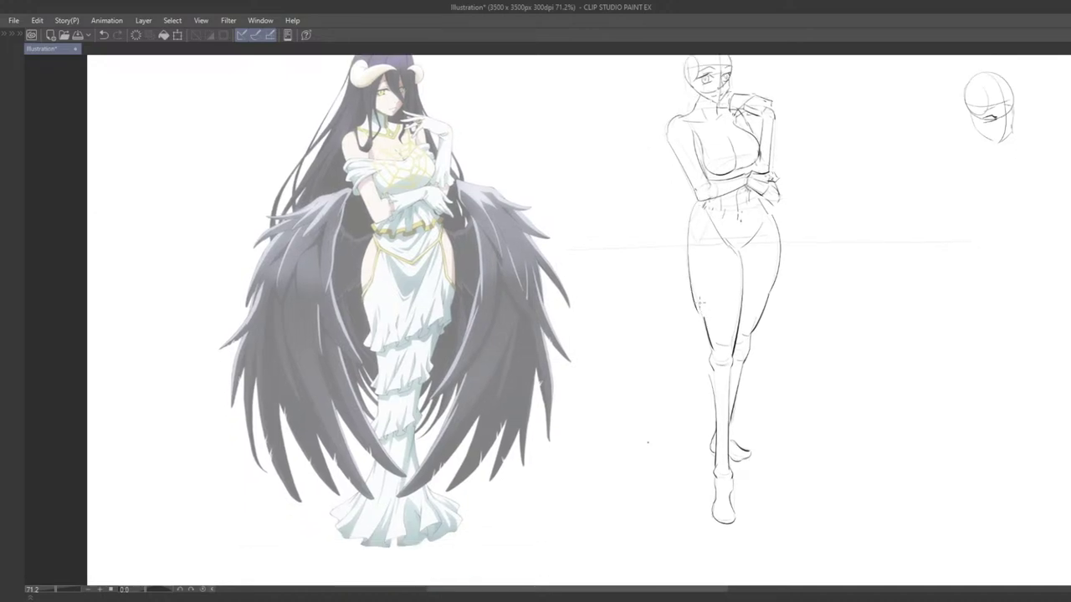
key(ctrl+z)
drag(690, 223, 706, 308)
key(ctrl+z)
mouse_move(704, 206)
mouse_down()
mouse_move(705, 318)
mouse_move(690, 230)
mouse_up()
key(ctrl+z)
key(ctrl+y)
key(ctrl+z)
key(ctrl+y)
key(ctrl+z)
key(ctrl+y)
key(ctrl+z)
mouse_move(706, 208)
mouse_down()
mouse_move(693, 306)
mouse_move(716, 349)
mouse_up()
key(ctrl+z)
Step: Align the body sketch over the reference to compare head, torso and legs, then bring it back beside the character
scroll(707, 355, down, 4)
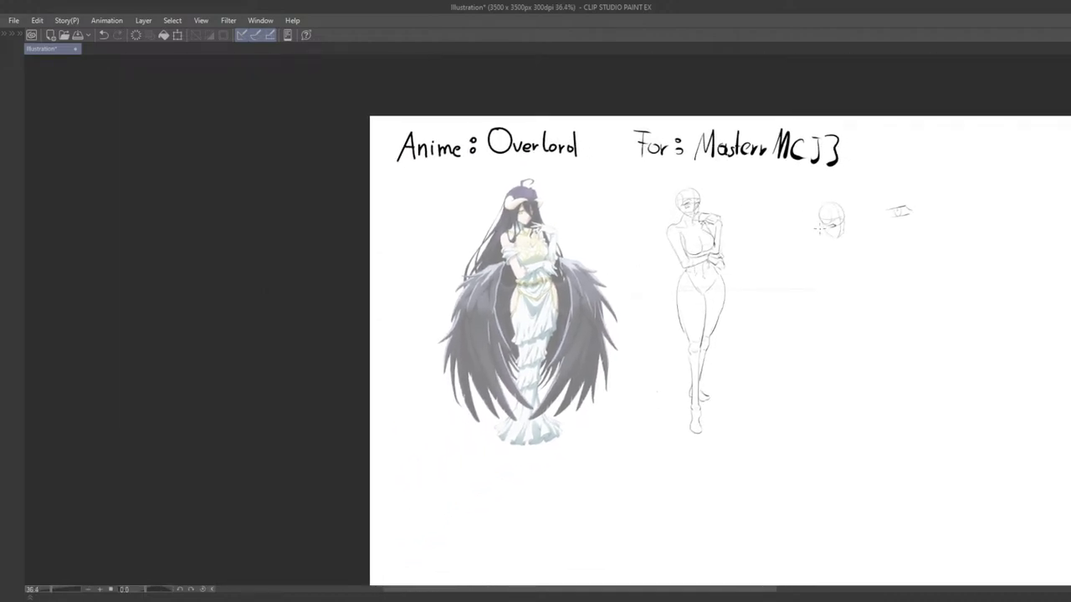
mouse_move(740, 361)
mouse_down()
mouse_move(723, 360)
mouse_move(769, 382)
mouse_move(532, 381)
mouse_up()
scroll(755, 320, up, 3)
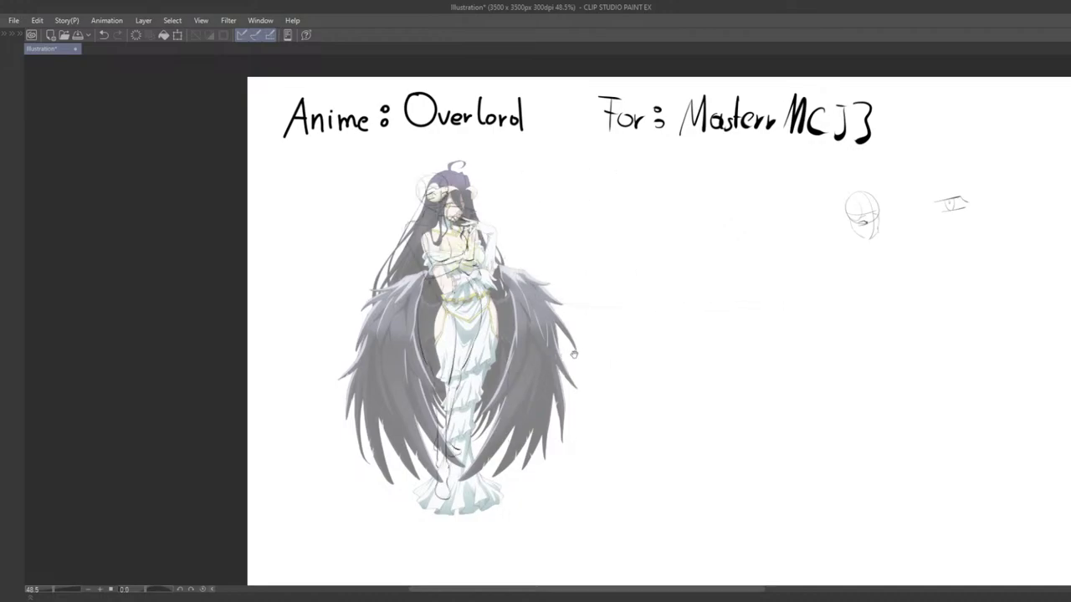
mouse_move(594, 356)
mouse_down()
mouse_move(637, 350)
mouse_move(605, 395)
mouse_up()
scroll(636, 349, up, 1)
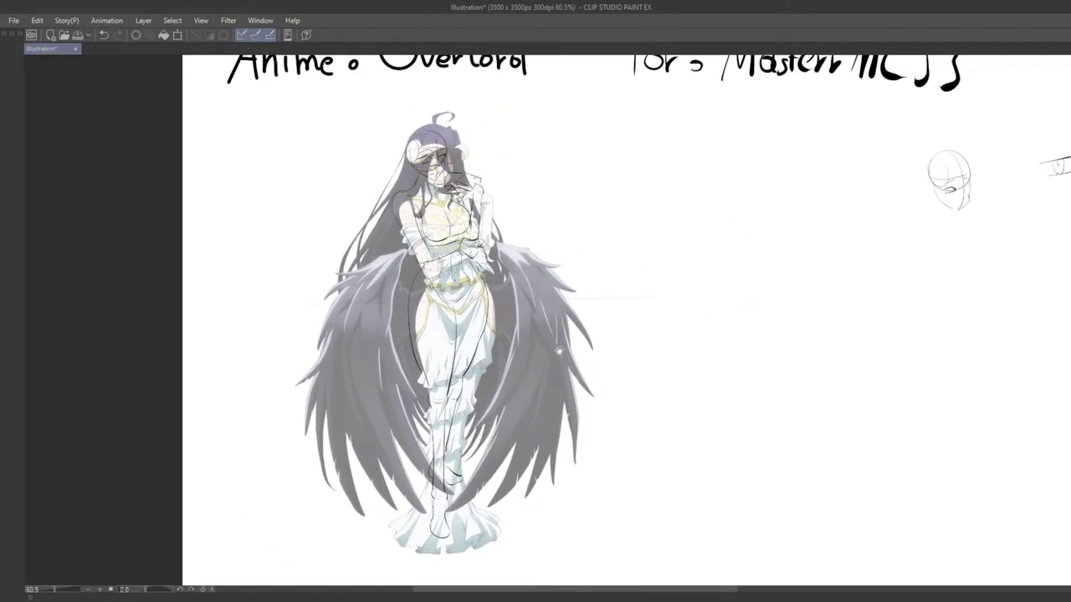
drag(618, 348, 628, 340)
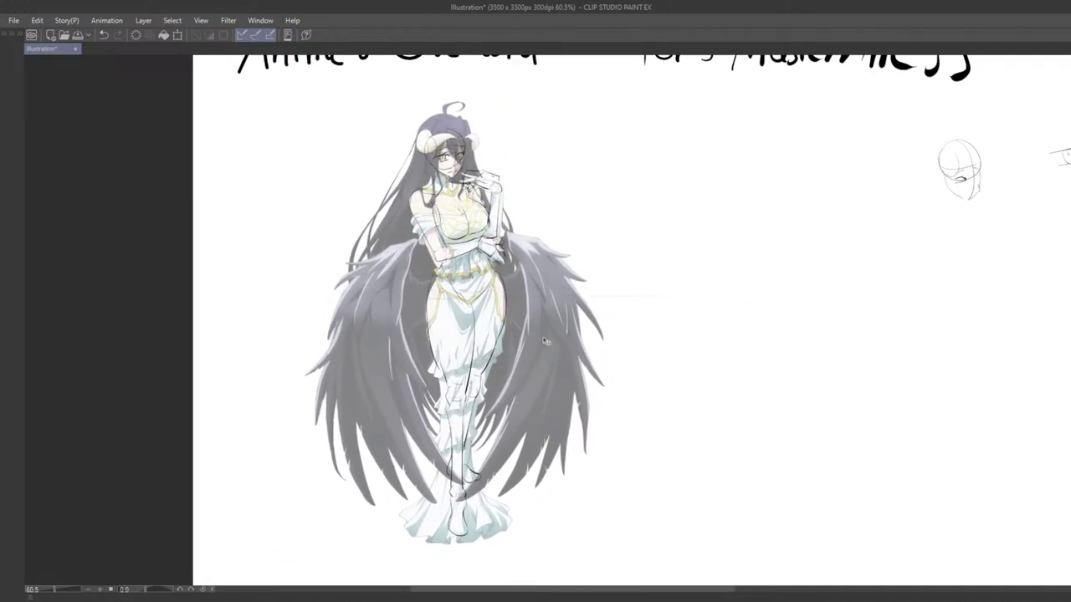
drag(557, 353, 565, 344)
mouse_move(553, 362)
mouse_down()
mouse_move(566, 359)
mouse_move(557, 366)
mouse_up()
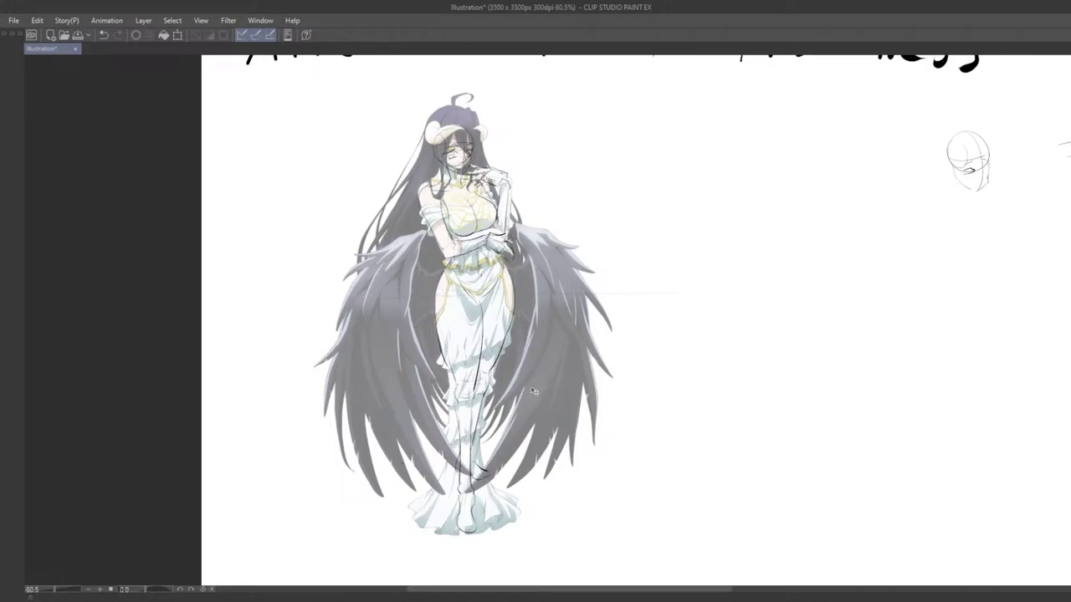
scroll(549, 316, down, 2)
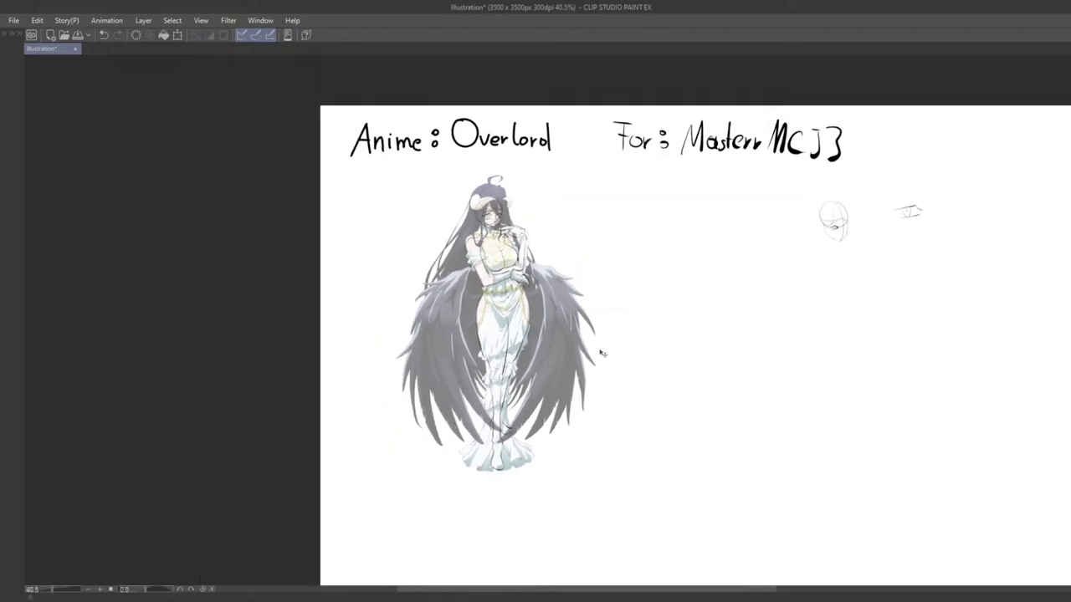
scroll(589, 352, up, 4)
drag(528, 283, 526, 337)
scroll(493, 327, up, 6)
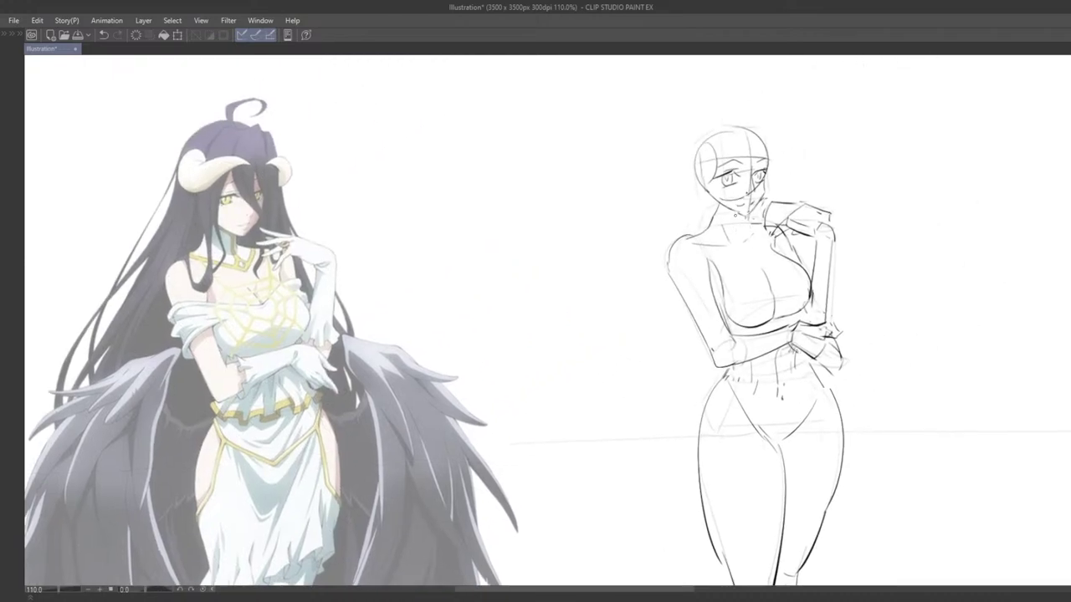
Step: Erase the near side of the neck and redraw it toward the shoulder, comparing the old and new versions
key(e)
mouse_move(736, 216)
mouse_down()
mouse_move(694, 231)
mouse_move(707, 233)
mouse_up()
key(p)
key(ctrl+z)
key(ctrl+y)
key(ctrl+z)
key(ctrl+y)
key(ctrl+z)
key(ctrl+y)
key(ctrl+z)
key(ctrl+y)
drag(735, 222, 728, 231)
key(ctrl+z)
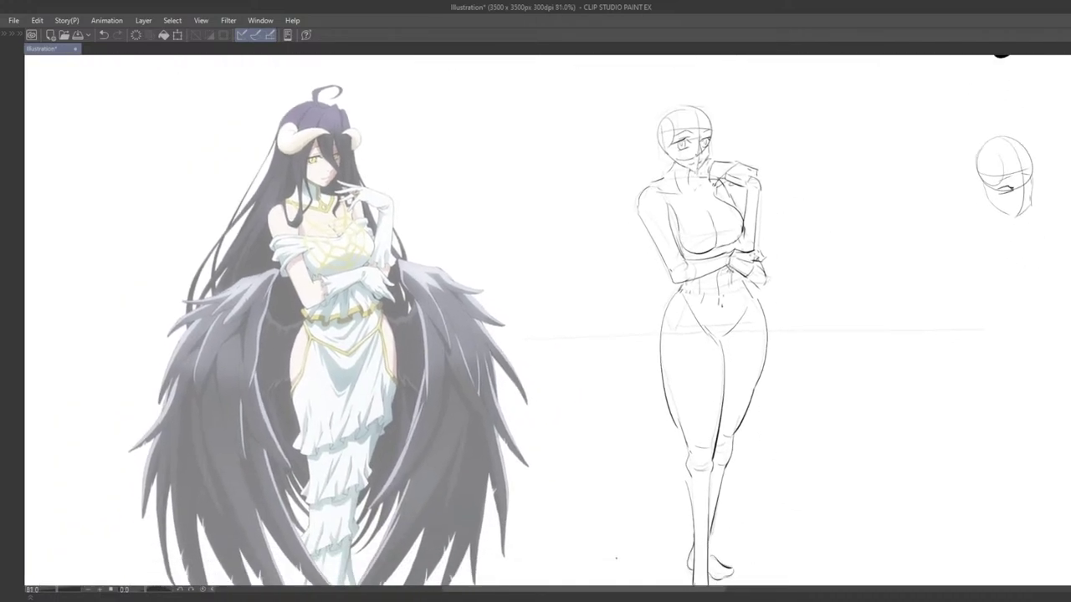
Step: Overlay the full sketch on the reference to recheck the pose, then undo the move
scroll(492, 434, down, 3)
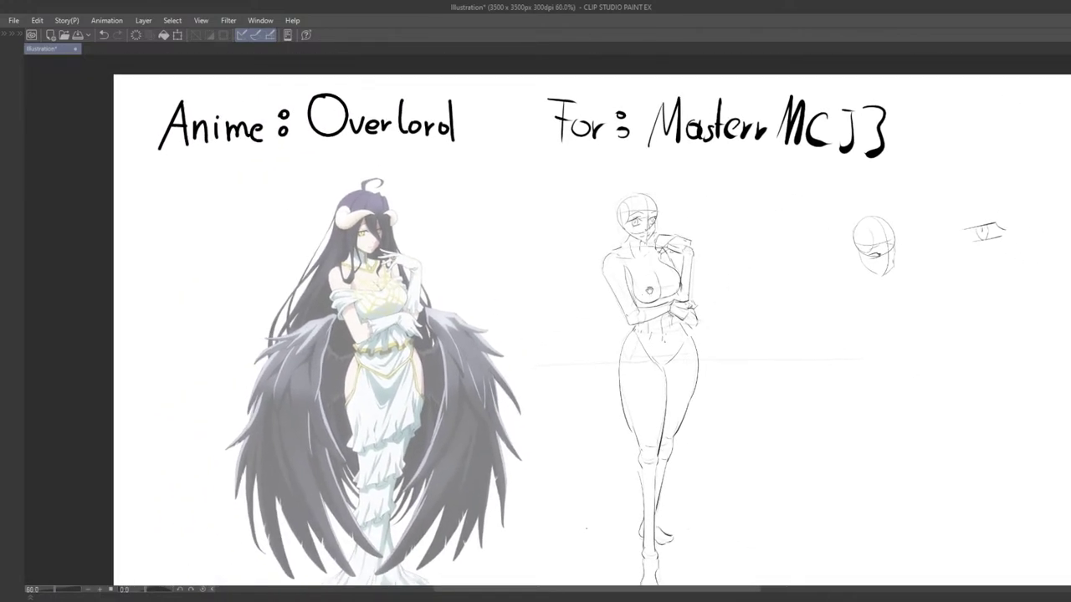
drag(492, 434, 524, 377)
mouse_move(717, 267)
mouse_down()
mouse_move(454, 269)
mouse_move(552, 240)
mouse_up()
scroll(559, 248, up, 2)
drag(548, 277, 532, 338)
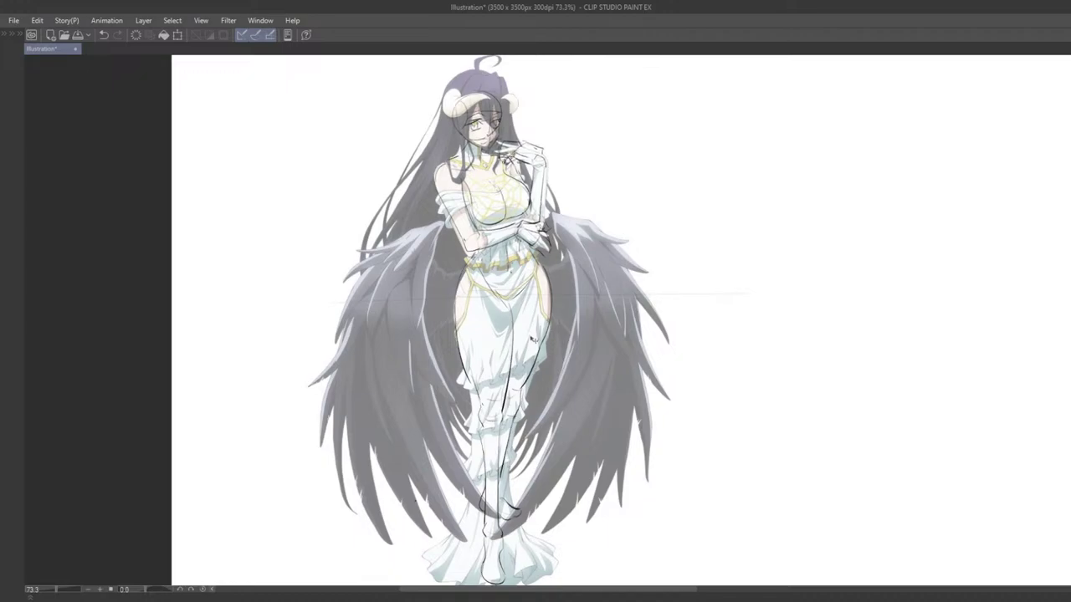
scroll(526, 352, down, 5)
drag(689, 282, 632, 263)
key(ctrl+z)
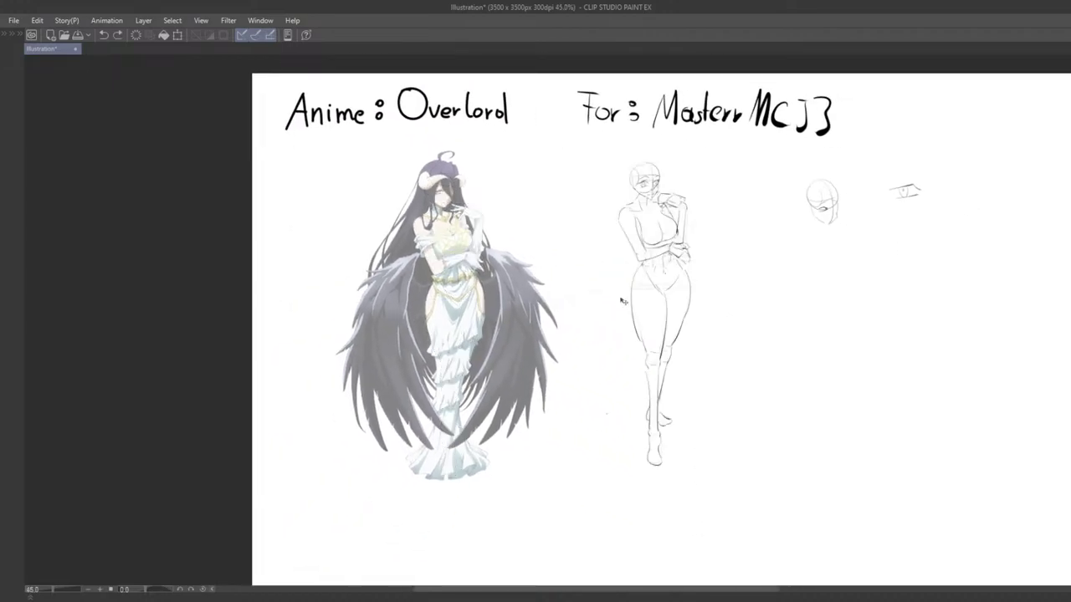
Step: Try blocking in the near wing's simplified outline directly over the reference and undo the strokes
drag(490, 356, 598, 336)
scroll(562, 361, up, 8)
scroll(553, 382, down, 2)
mouse_move(557, 387)
mouse_down()
mouse_move(534, 357)
mouse_move(552, 347)
mouse_move(539, 363)
mouse_move(505, 364)
mouse_up()
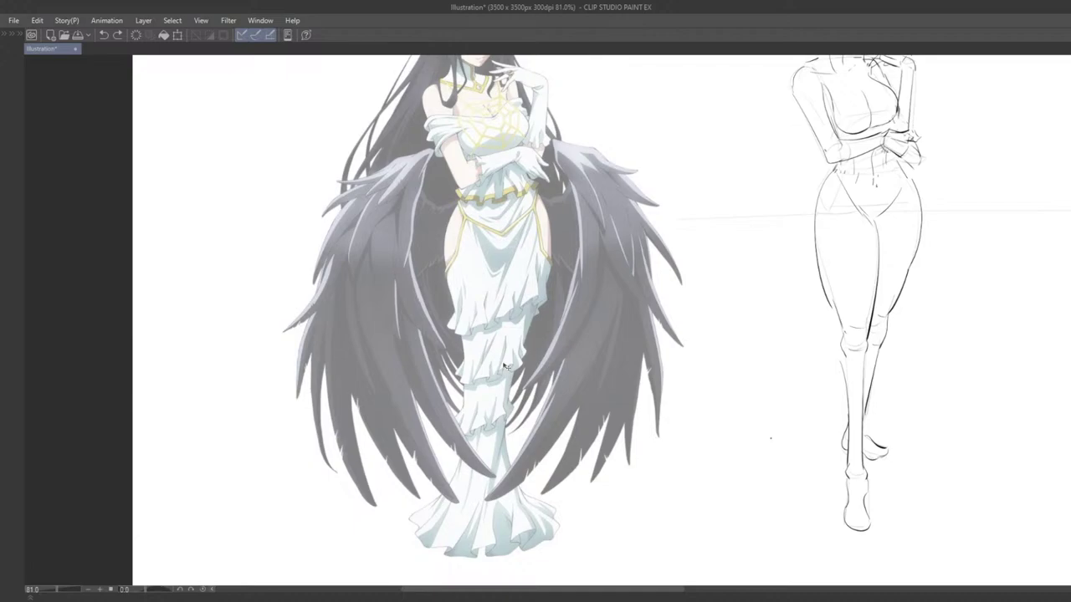
key(ctrl+z)
drag(558, 191, 536, 234)
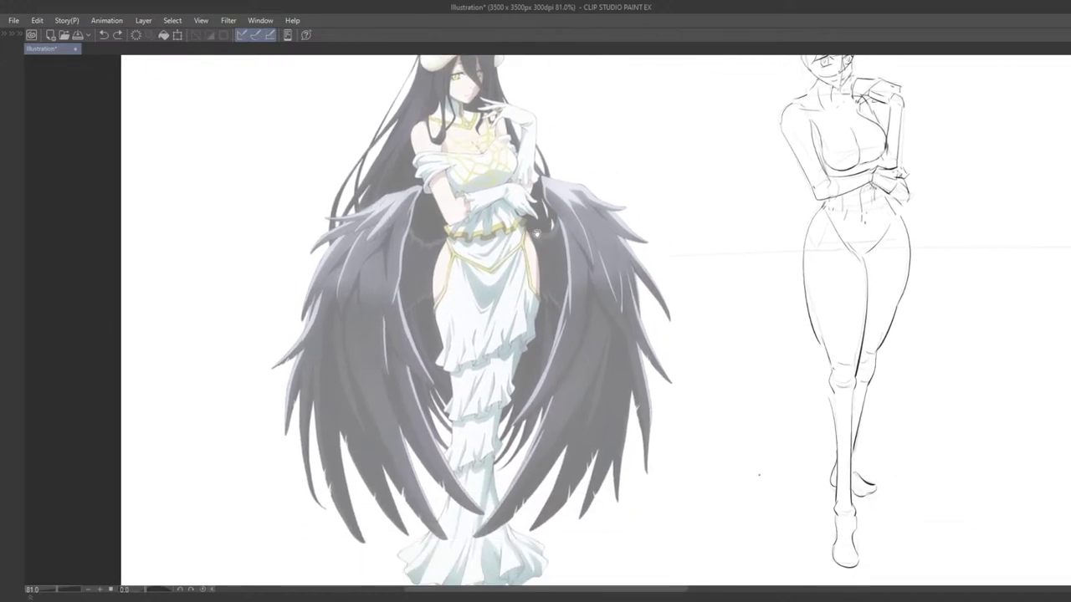
mouse_move(422, 183)
mouse_down()
mouse_move(328, 472)
mouse_move(388, 539)
mouse_move(462, 502)
mouse_move(425, 394)
mouse_move(489, 499)
mouse_up()
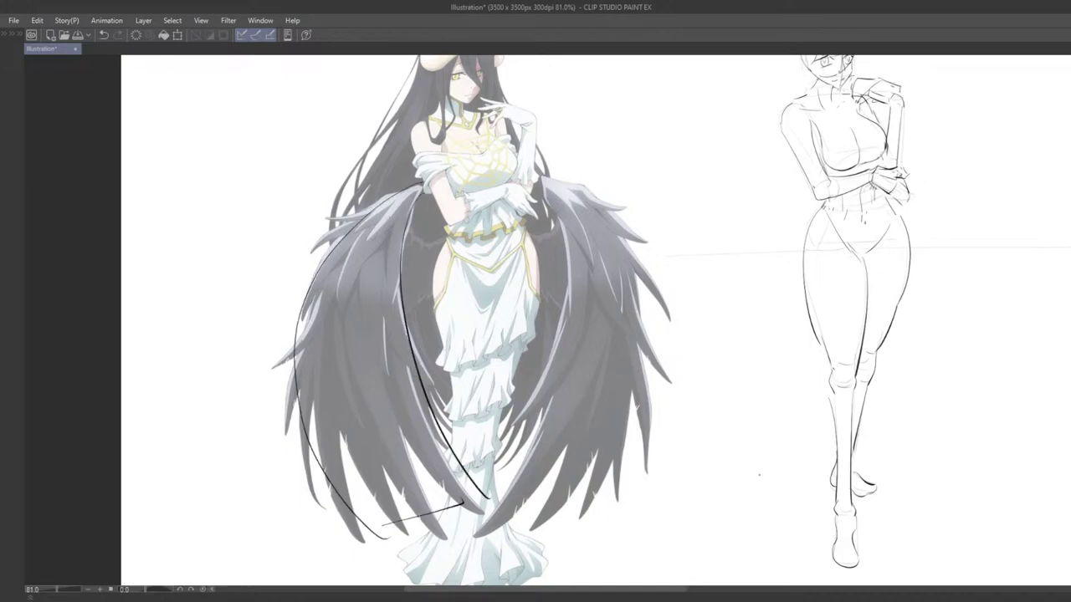
key(ctrl+z)
key(ctrl+z)
key(ctrl+z)
Step: Draw a simplified pointed wing shape with curved sides and a slanted lower edge beside the reference
drag(386, 383, 486, 381)
mouse_move(368, 142)
mouse_down()
mouse_move(293, 410)
mouse_move(398, 393)
mouse_up()
scroll(540, 374, down, 3)
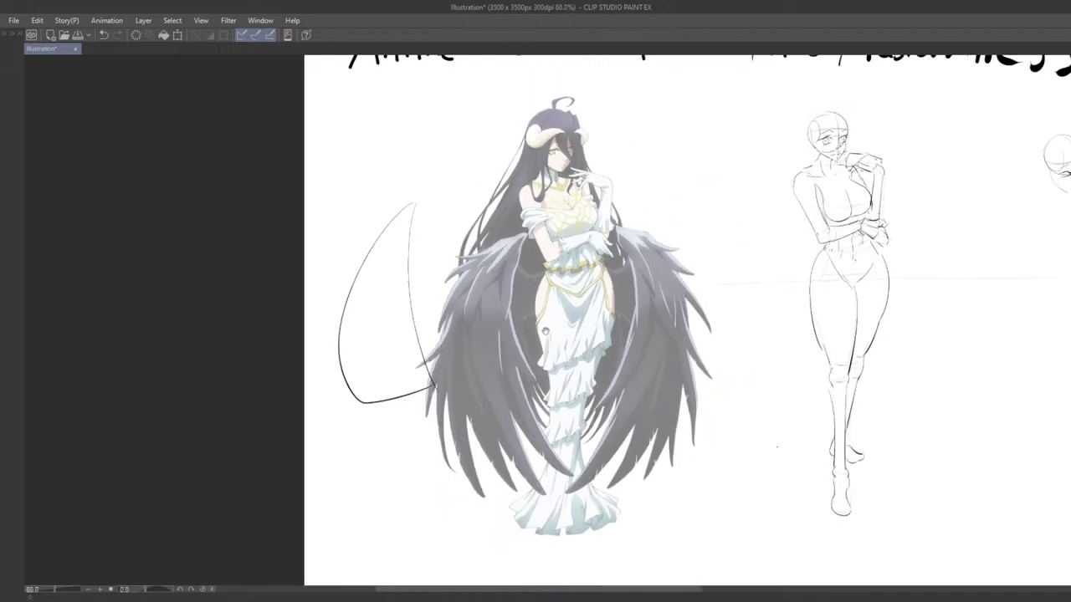
drag(540, 374, 529, 356)
Step: Try a second simplified wing shape overlapping the reference with inner contour strokes, then erase it
mouse_move(429, 190)
mouse_down()
mouse_move(460, 355)
mouse_move(520, 309)
mouse_up()
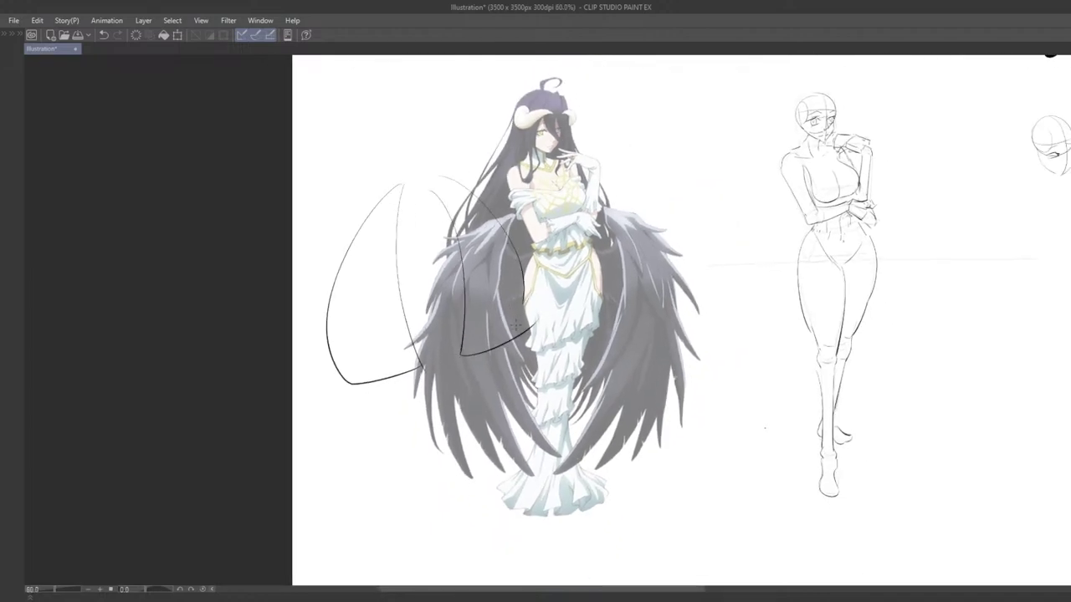
drag(639, 381, 625, 364)
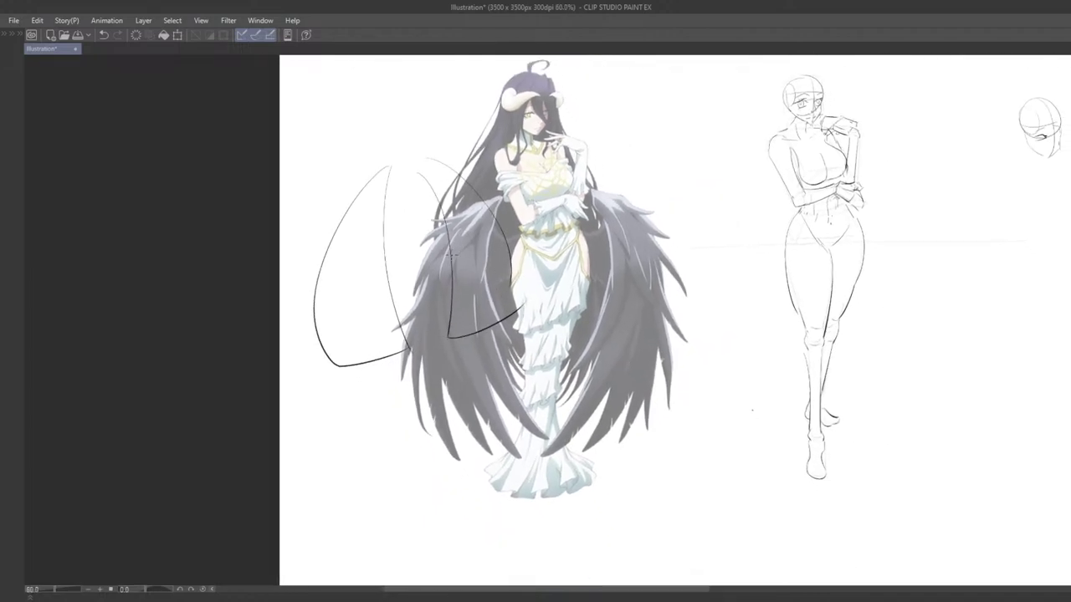
drag(444, 224, 451, 301)
key(ctrl+z)
mouse_move(443, 233)
mouse_down()
mouse_move(450, 309)
mouse_move(473, 239)
mouse_move(461, 274)
mouse_up()
key(ctrl+z)
key(ctrl+z)
key(ctrl+z)
key(ctrl+z)
drag(443, 376, 478, 304)
key(ctrl+z)
key(ctrl+z)
key(ctrl+z)
mouse_move(620, 278)
mouse_down()
mouse_move(572, 275)
mouse_move(536, 313)
mouse_up()
scroll(536, 314, up, 2)
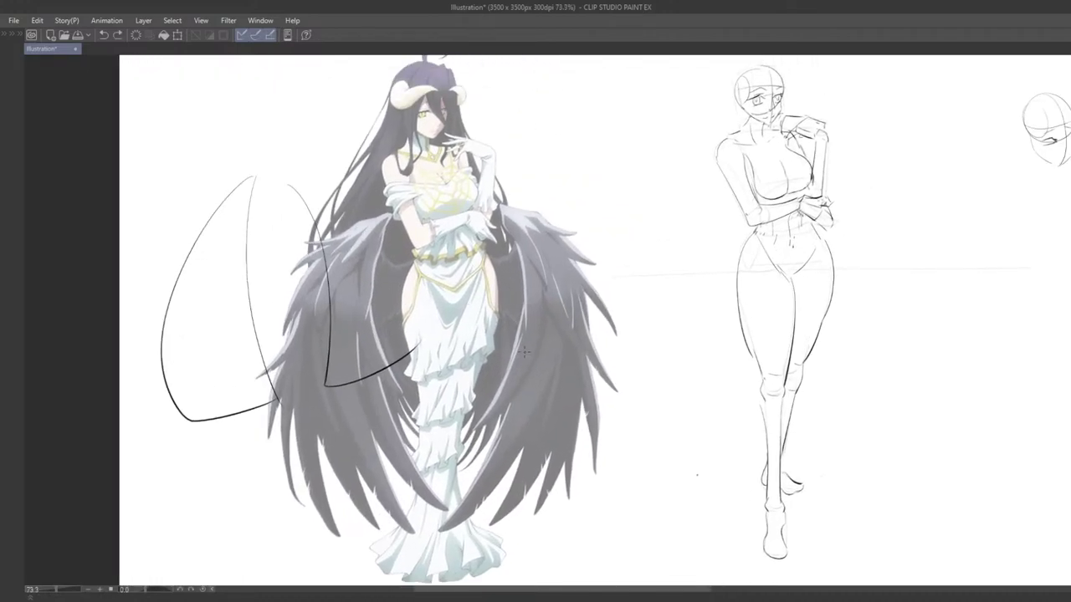
key(e)
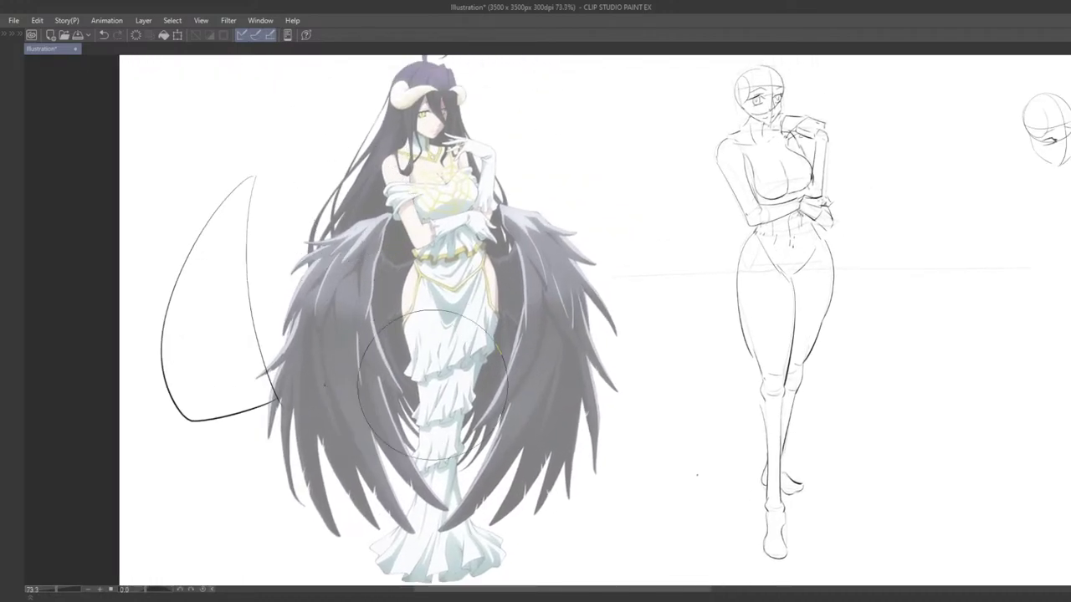
Step: Try outlining the far wing's feather groups with rounded lobes along its outer edge and undo them
scroll(502, 259, up, 2)
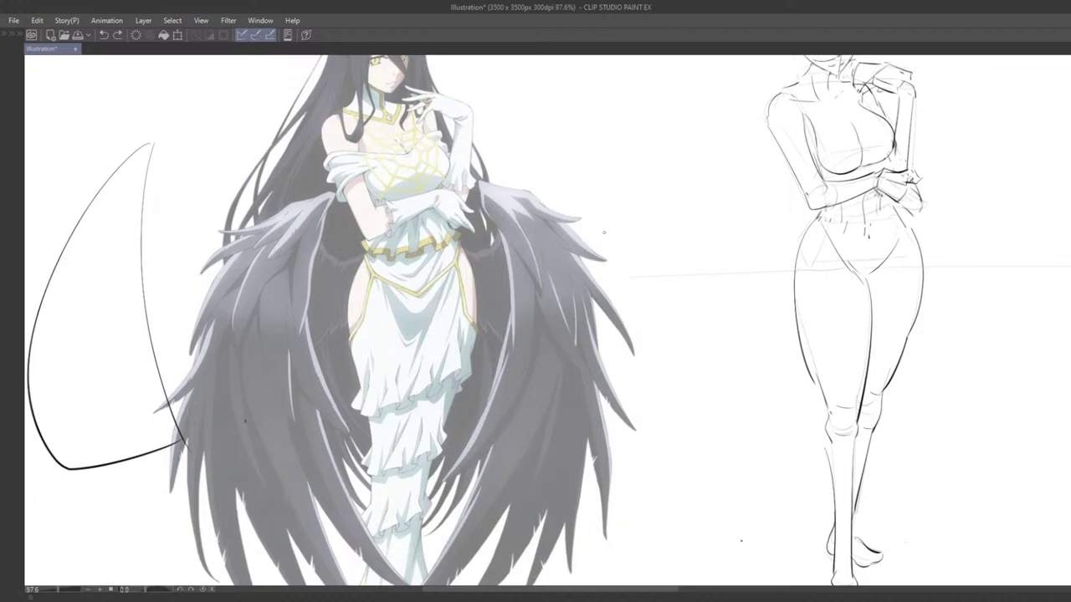
scroll(642, 289, down, 2)
scroll(639, 293, down, 1)
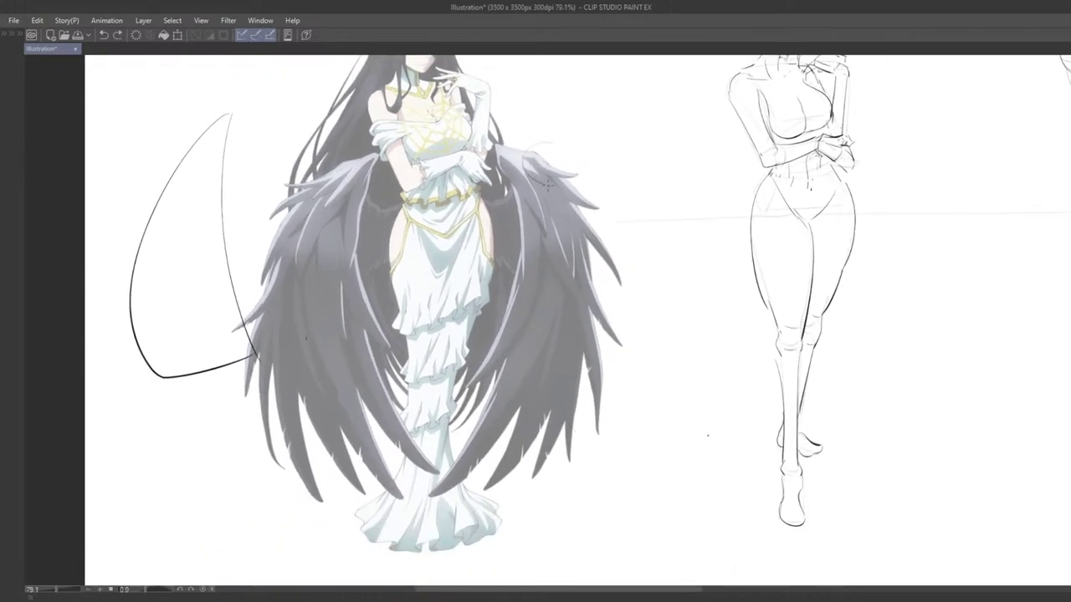
mouse_move(548, 183)
mouse_down()
mouse_move(584, 209)
mouse_move(583, 275)
mouse_move(639, 343)
mouse_move(603, 314)
mouse_move(585, 423)
mouse_up()
key(ctrl+z)
drag(578, 321, 535, 478)
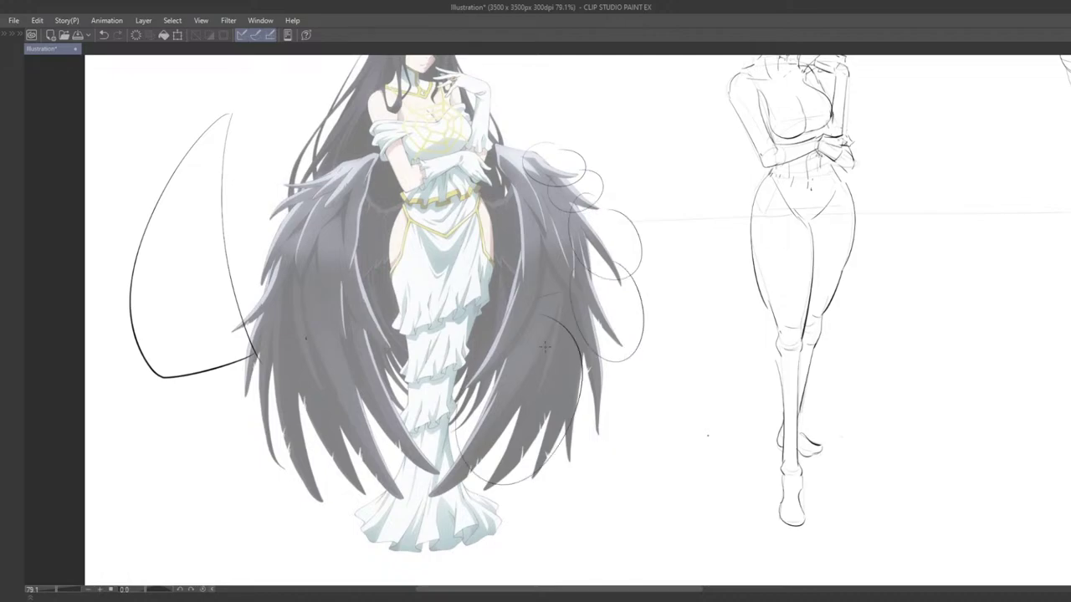
mouse_move(584, 351)
mouse_down()
mouse_move(596, 444)
mouse_move(502, 481)
mouse_up()
key(ctrl+z)
key(ctrl+z)
key(ctrl+z)
key(ctrl+z)
key(ctrl+z)
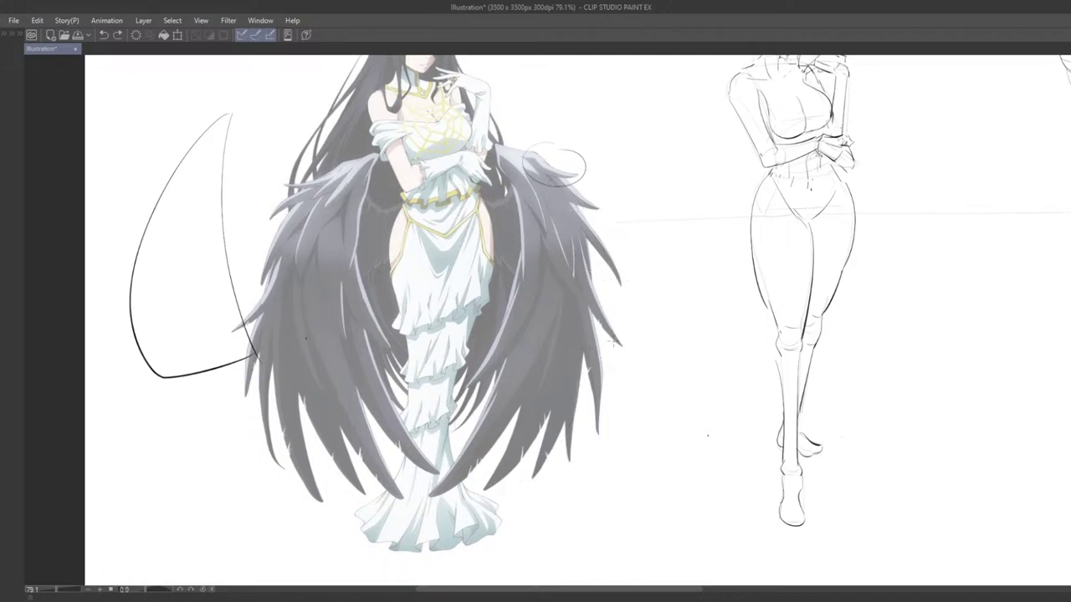
scroll(613, 338, down, 1)
key(ctrl+z)
drag(451, 305, 509, 309)
key(ctrl+z)
Step: Sketch layered feather curves and one long lower feather inside the simplified wing shape beside the reference
mouse_move(326, 172)
mouse_down()
mouse_move(286, 246)
mouse_move(266, 363)
mouse_move(301, 257)
mouse_up()
mouse_move(285, 297)
mouse_down()
mouse_move(280, 328)
mouse_move(315, 463)
mouse_up()
drag(299, 385, 316, 302)
scroll(326, 355, down, 1)
mouse_move(415, 288)
mouse_down()
mouse_move(429, 264)
mouse_move(476, 260)
mouse_move(454, 312)
mouse_up()
scroll(514, 399, up, 2)
drag(515, 399, 444, 378)
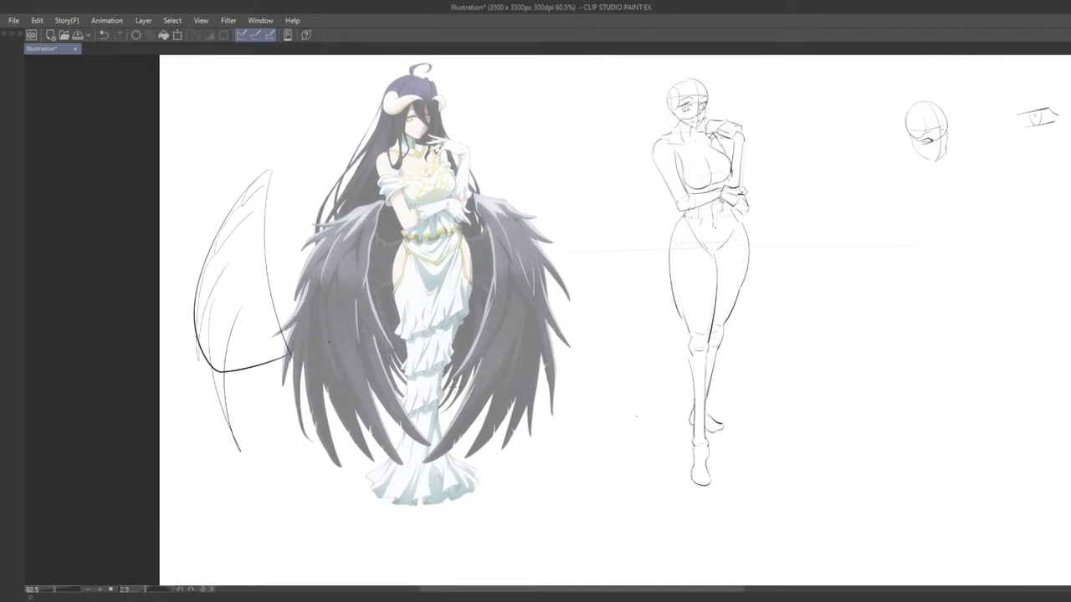
scroll(365, 345, up, 1)
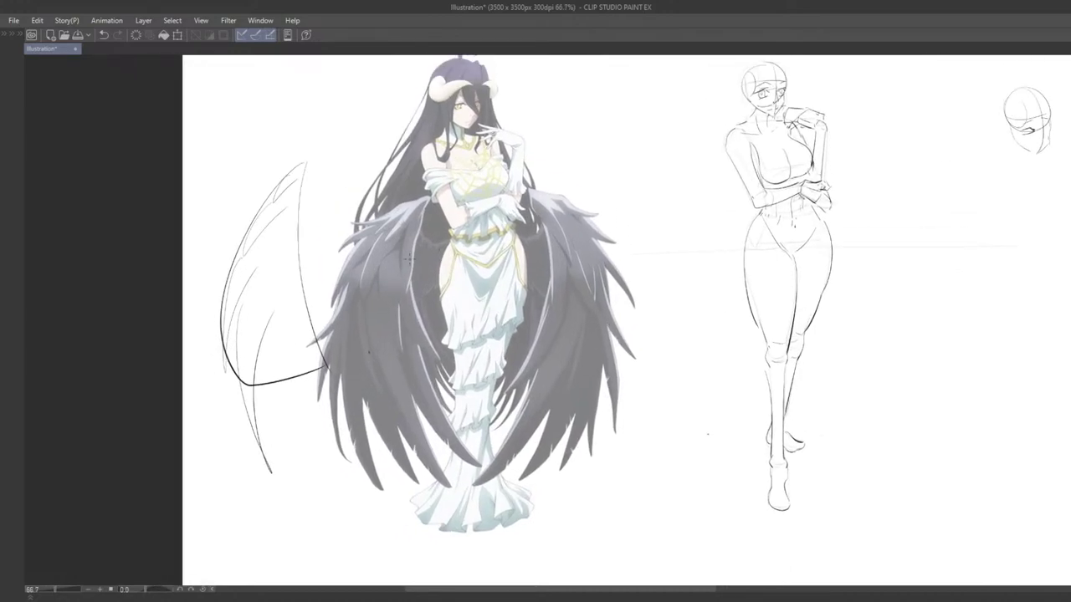
Step: Undo the feather curves and the simplified wing shape beside the reference
key(ctrl+z)
key(ctrl+z)
key(ctrl+z)
key(ctrl+z)
scroll(454, 291, down, 2)
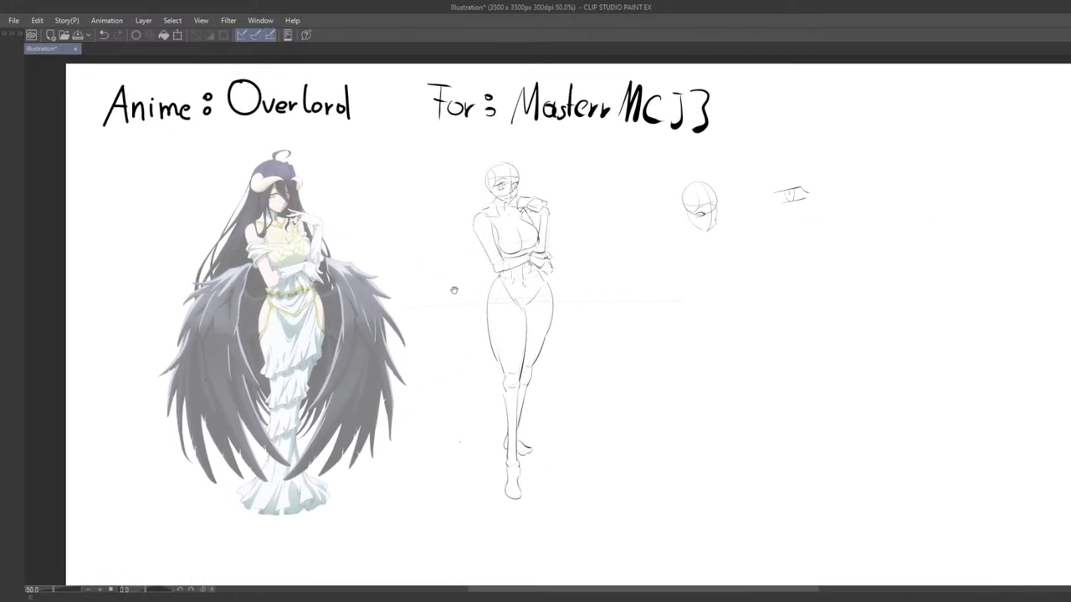
scroll(453, 290, down, 2)
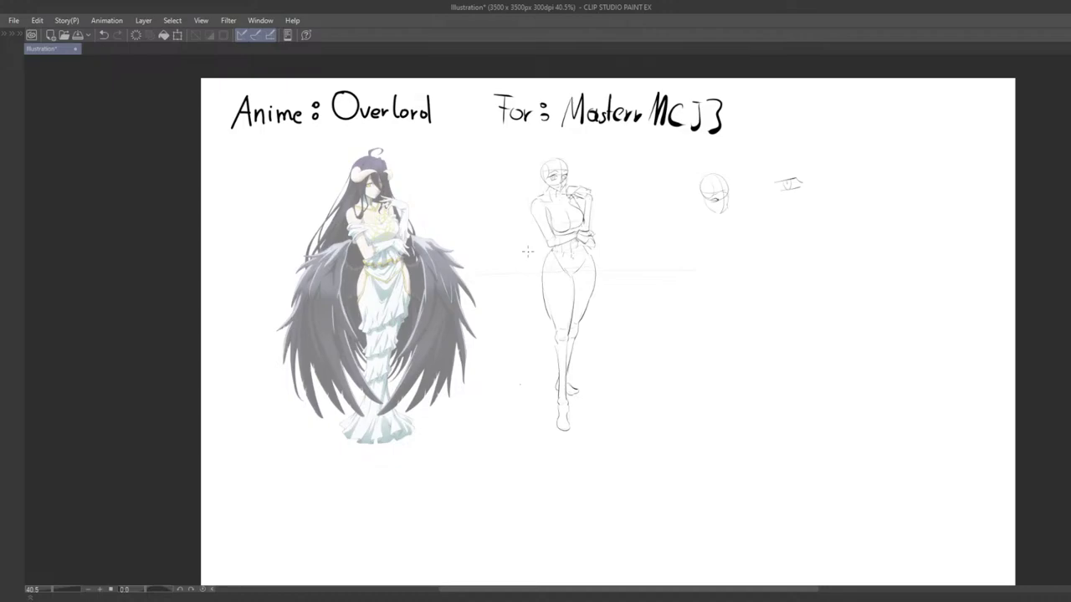
Step: Try a curved guideline beneath the near wing's feather tips and a long feather stroke, then undo them
scroll(552, 318, up, 10)
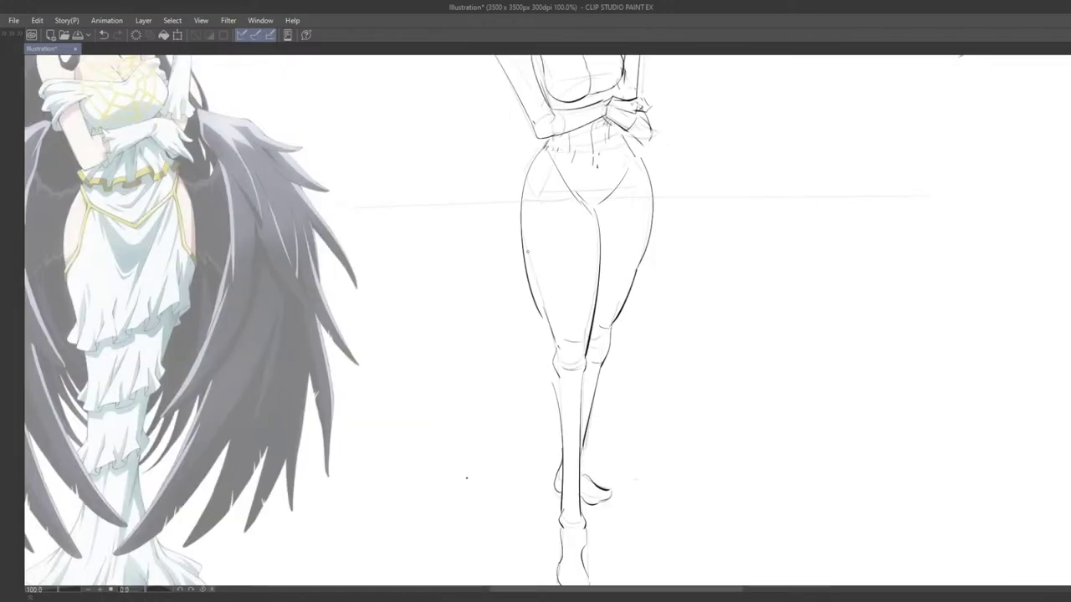
drag(447, 421, 712, 275)
scroll(675, 309, down, 2)
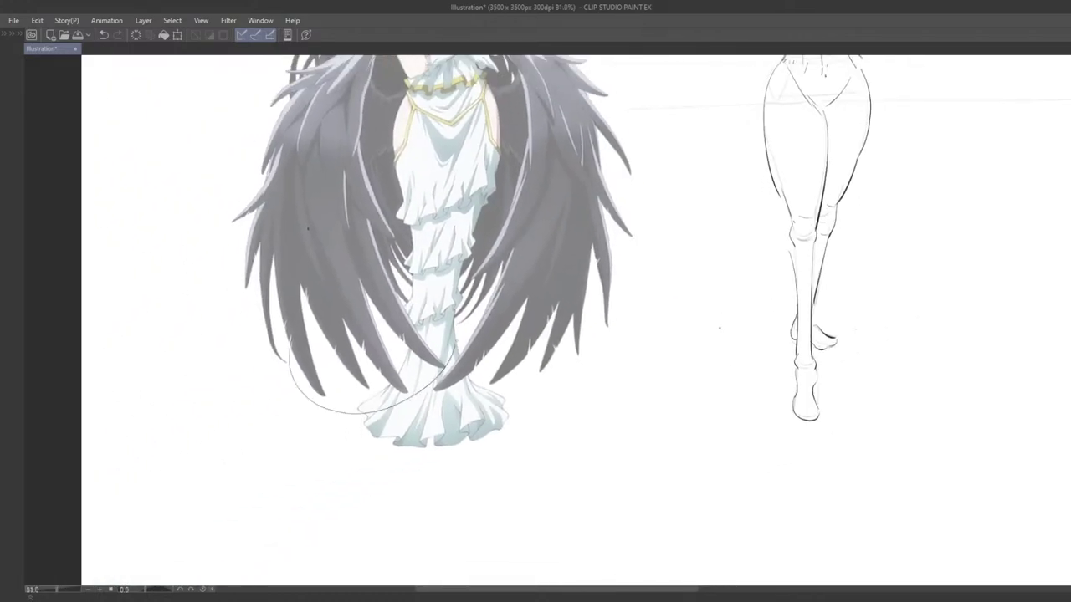
scroll(449, 305, down, 2)
drag(449, 304, 445, 362)
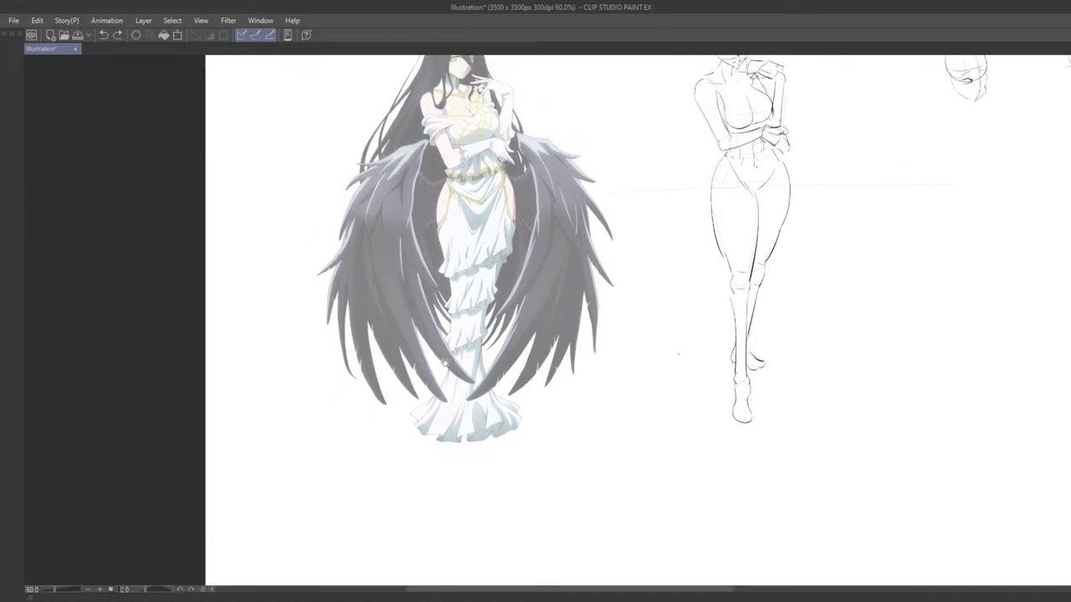
mouse_move(374, 280)
mouse_down()
mouse_move(437, 410)
mouse_move(445, 404)
mouse_move(401, 281)
mouse_move(407, 383)
mouse_up()
key(ctrl+z)
key(ctrl+z)
Step: Try tracing the overlapping long lower feathers of the near wing over the reference and undo the strokes
drag(374, 310, 410, 385)
drag(363, 313, 378, 344)
key(ctrl+z)
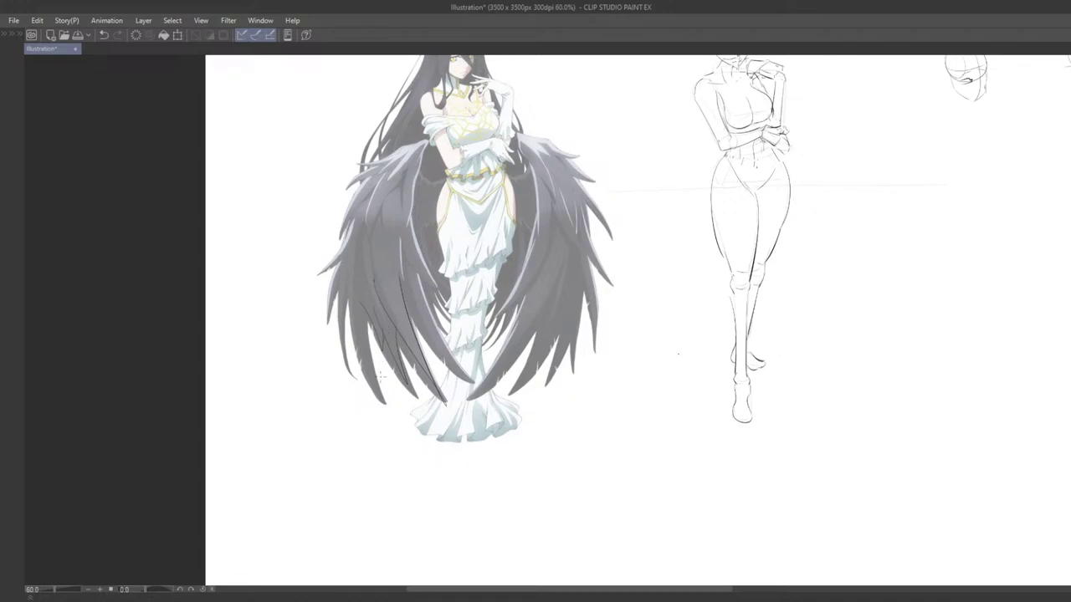
mouse_move(377, 277)
mouse_down()
mouse_move(413, 313)
mouse_move(410, 325)
mouse_move(400, 313)
mouse_move(350, 313)
mouse_move(369, 286)
mouse_up()
key(ctrl+z)
key(ctrl+z)
key(ctrl+z)
key(ctrl+z)
key(ctrl+z)
key(ctrl+z)
Step: Try grouping the lower feathers of both wings with rounded curves over the reference and undo them
drag(355, 376, 385, 288)
drag(404, 253, 393, 339)
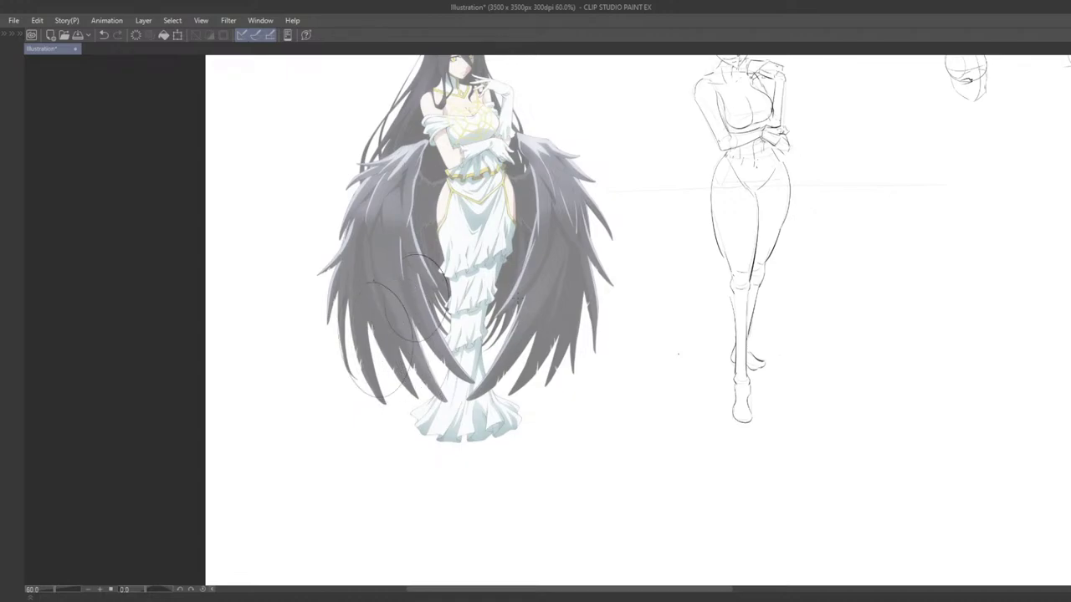
drag(507, 292, 483, 373)
drag(537, 333, 569, 331)
key(ctrl+z)
key(ctrl+z)
key(ctrl+z)
key(ctrl+z)
scroll(572, 328, down, 2)
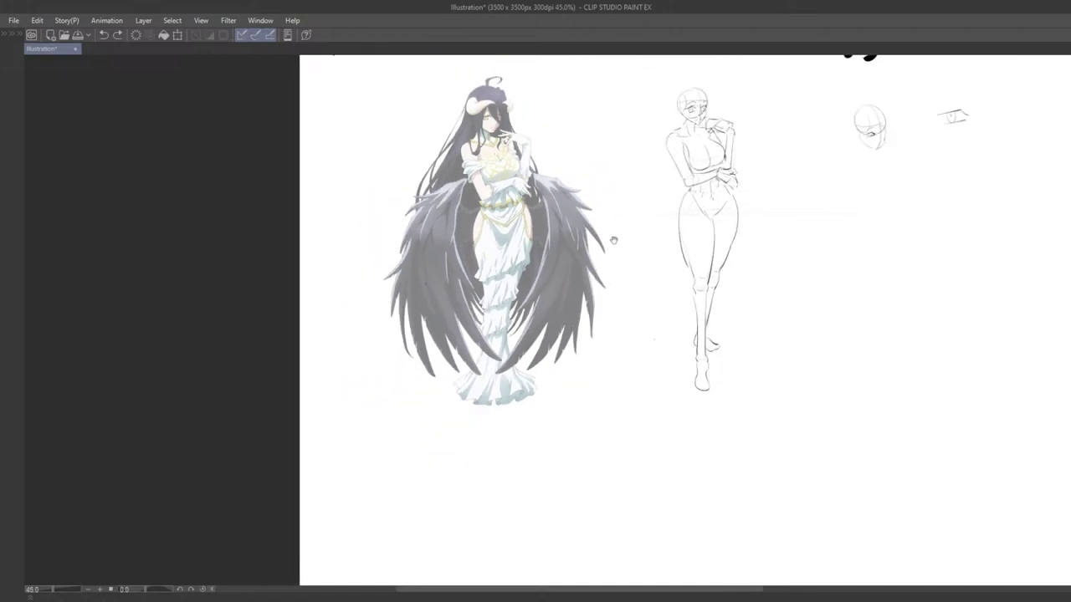
Step: Set the sketch 2 layer's opacity to 20%
drag(614, 239, 504, 284)
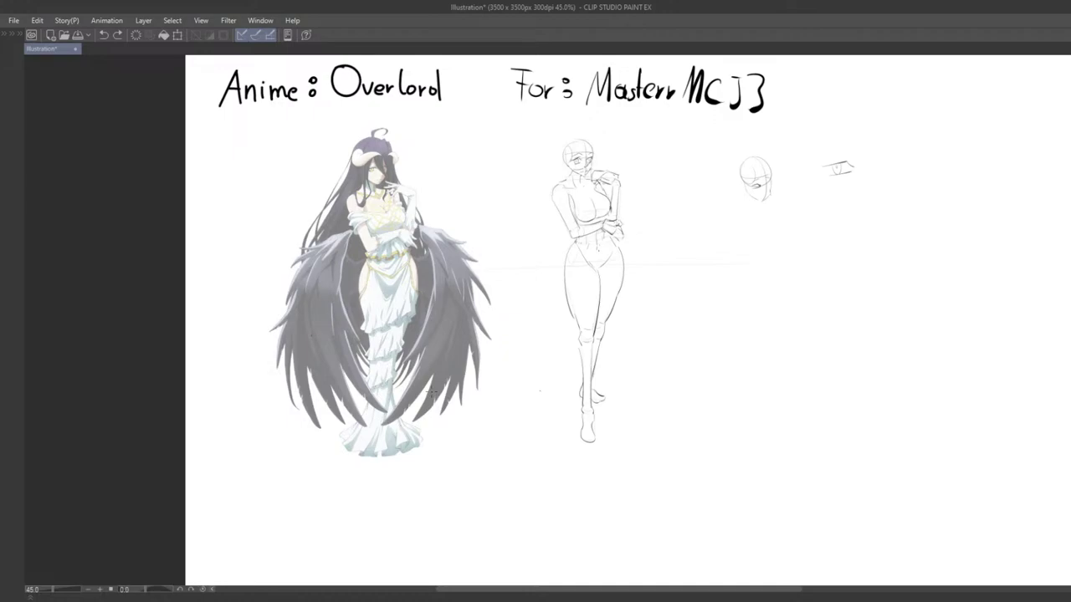
key(Tab)
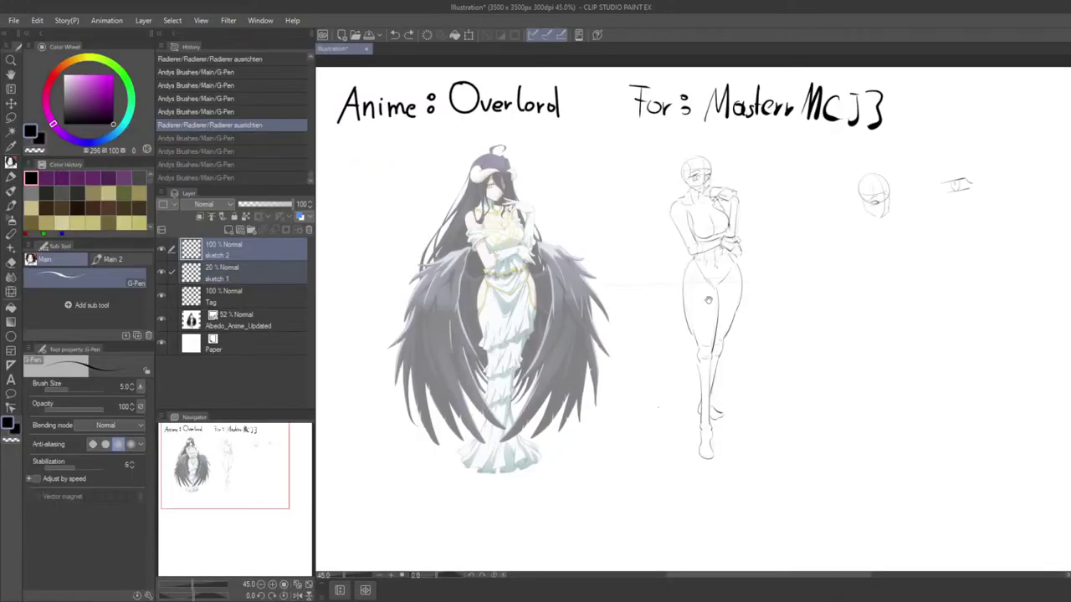
key(Tab)
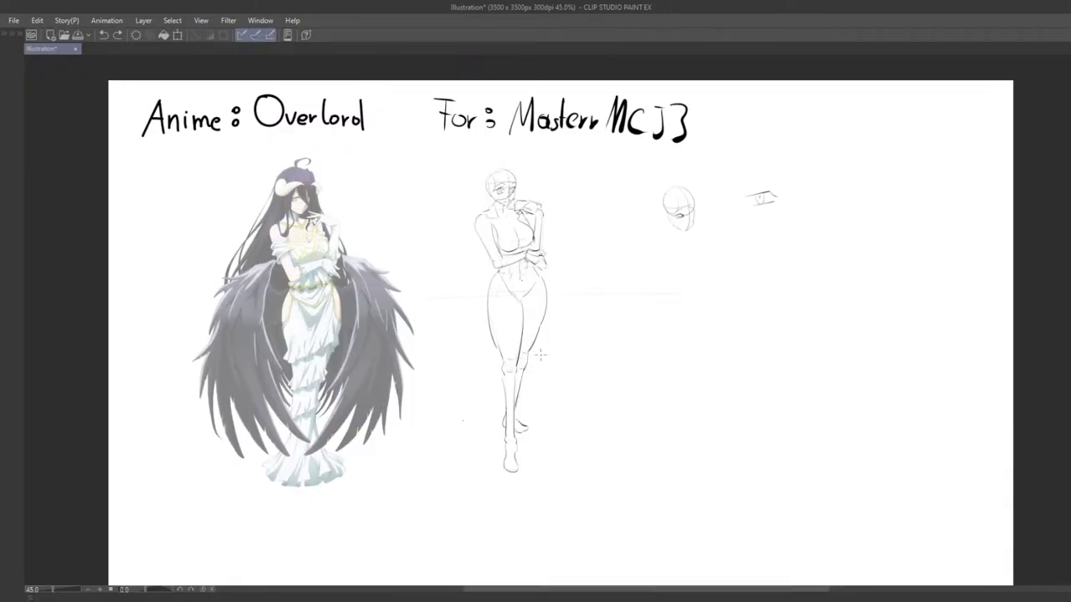
scroll(539, 353, up, 2)
key(Tab)
drag(474, 359, 445, 354)
click(242, 254)
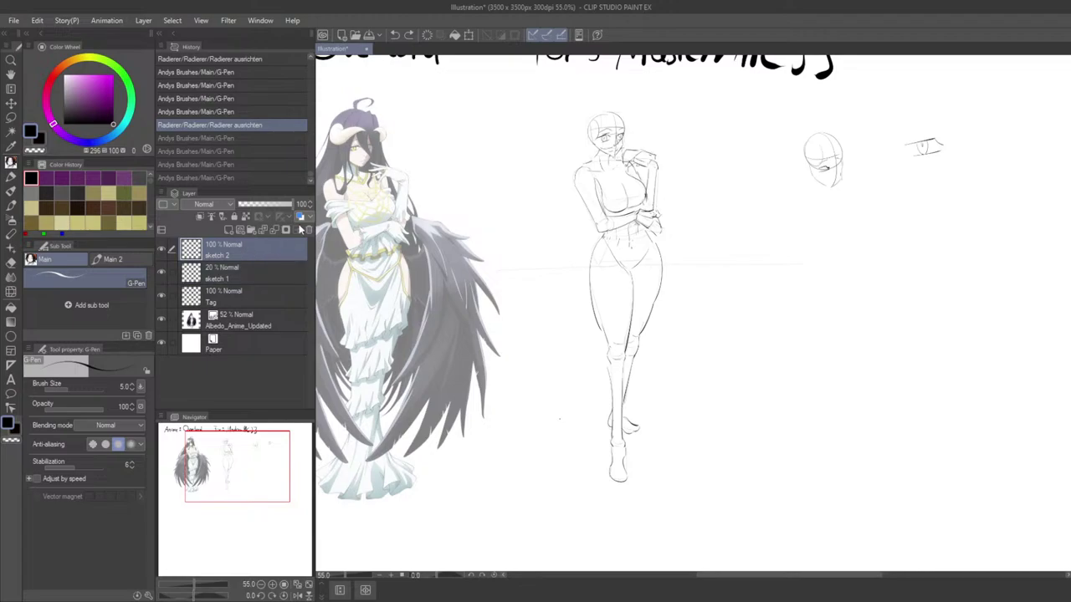
click(301, 204)
text(20)
key(Return)
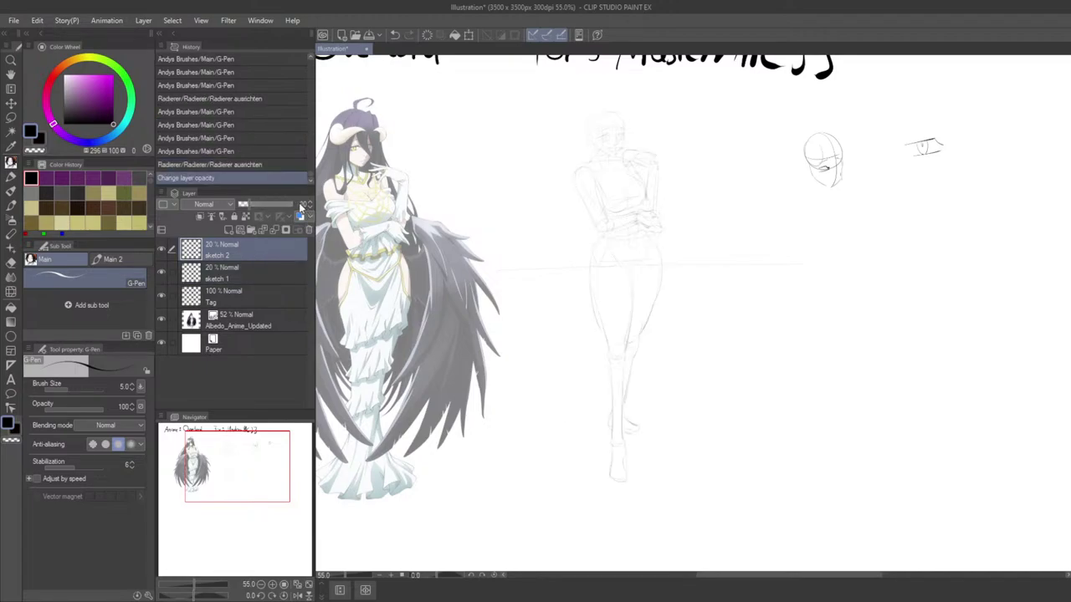
Step: Hide the sketch 1 layer and add a new raster layer above sketch 2
click(162, 272)
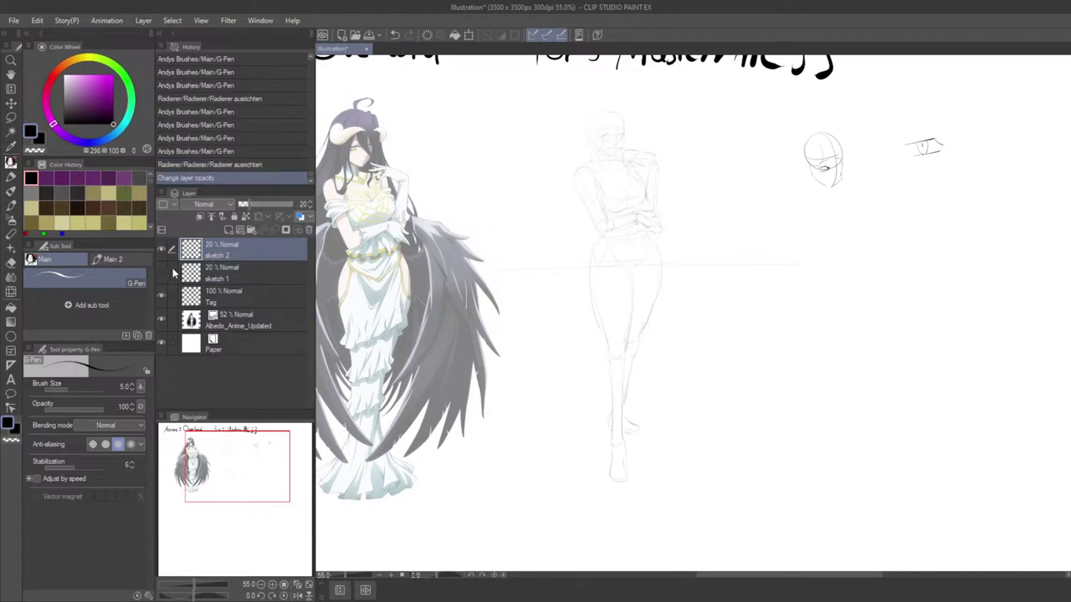
click(229, 230)
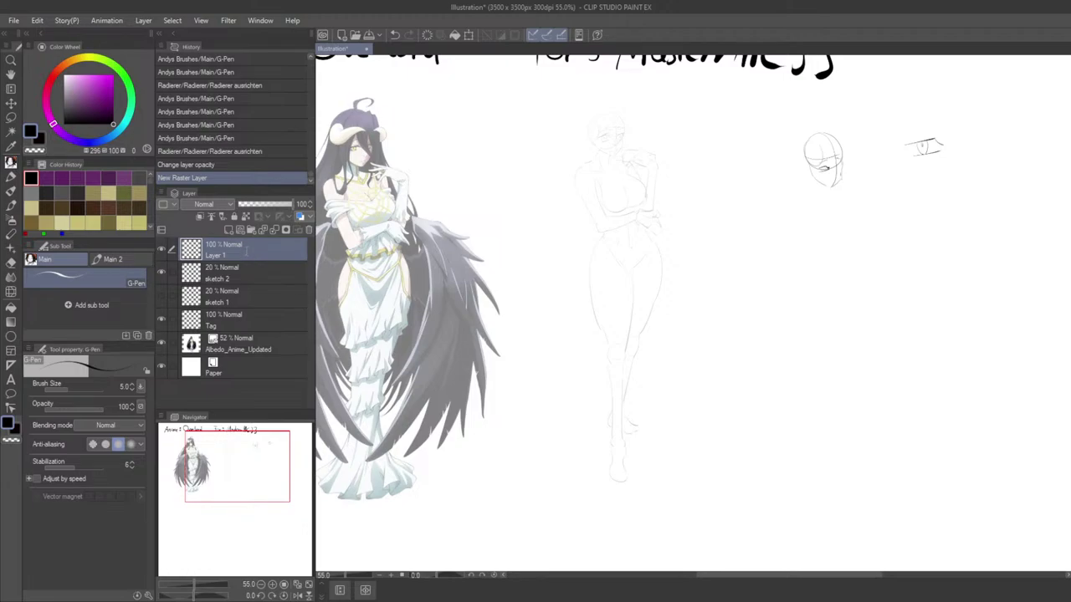
key(Tab)
key(ctrl+plus)
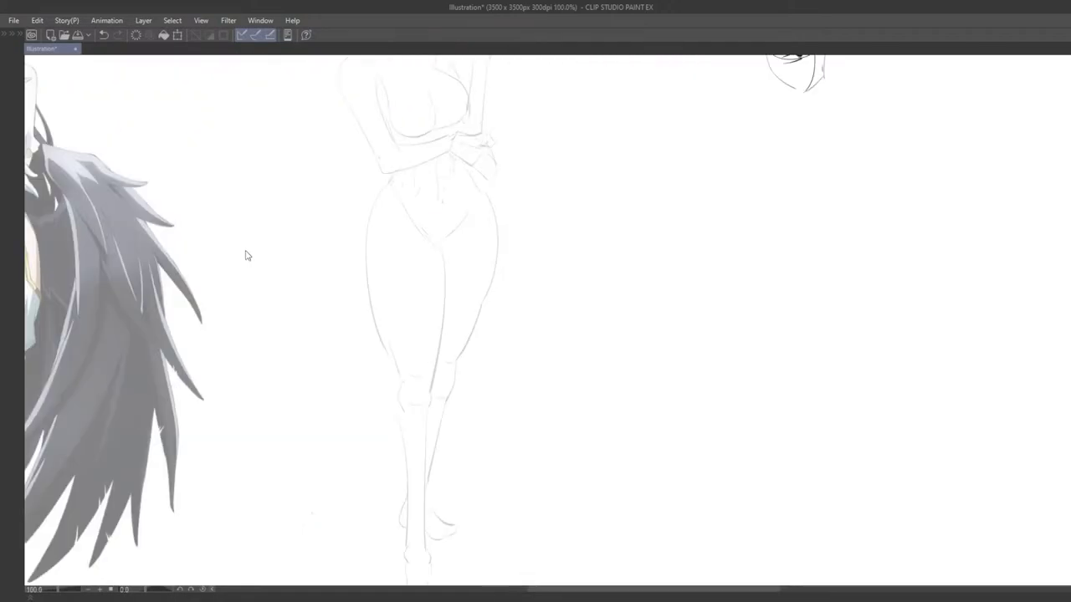
Step: Draw the curled hair strand rising from the top of the head, undoing and redrawing its strokes
drag(449, 207, 701, 360)
scroll(688, 292, up, 2)
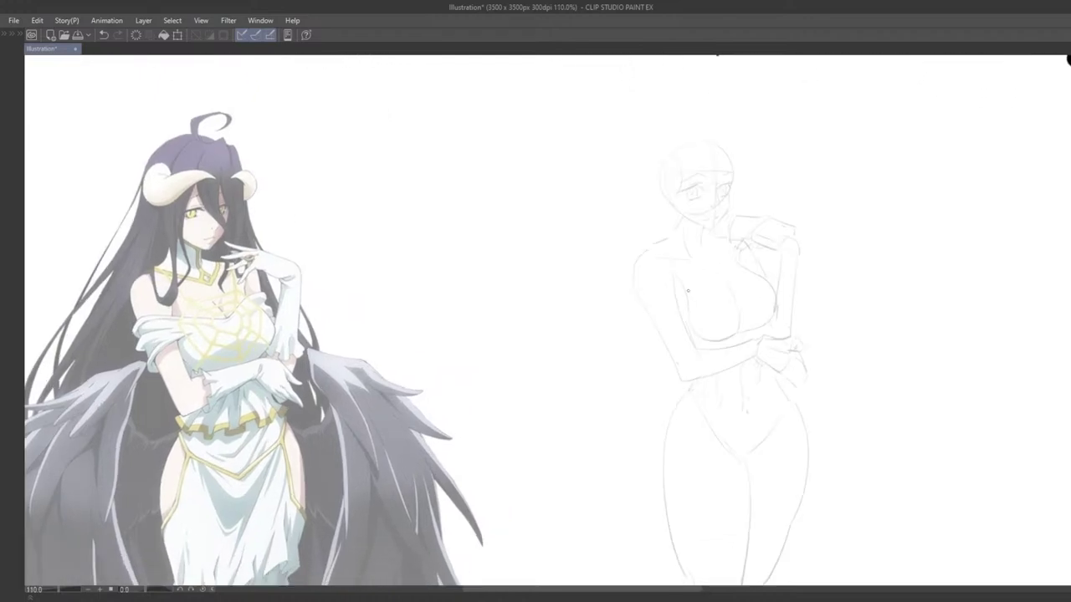
drag(669, 263, 708, 306)
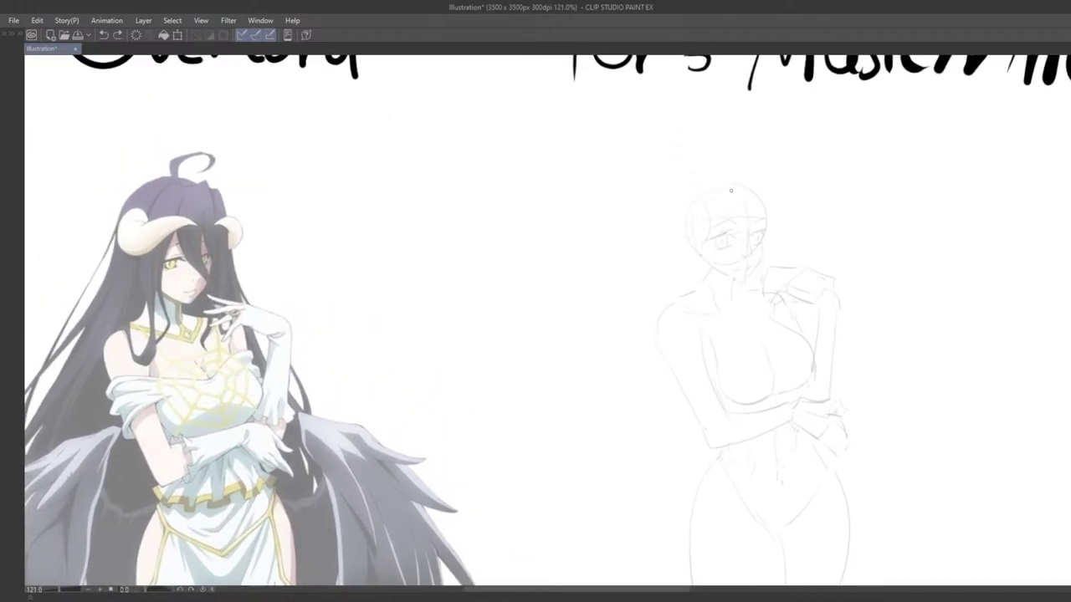
mouse_move(680, 189)
mouse_down()
mouse_move(711, 170)
mouse_move(733, 172)
mouse_move(695, 178)
mouse_move(736, 173)
mouse_move(732, 193)
mouse_move(705, 178)
mouse_move(707, 188)
mouse_up()
key(ctrl+z)
key(ctrl+z)
key(ctrl+z)
key(e)
key(p)
key(ctrl+z)
mouse_move(745, 159)
mouse_down()
mouse_move(723, 145)
mouse_move(715, 184)
mouse_move(718, 152)
mouse_move(735, 147)
mouse_up()
key(ctrl+z)
key(ctrl+z)
key(ctrl+z)
key(ctrl+z)
mouse_move(715, 184)
mouse_down()
mouse_move(747, 148)
mouse_move(719, 163)
mouse_move(725, 184)
mouse_move(713, 159)
mouse_move(721, 185)
mouse_up()
key(ctrl+z)
key(ctrl+z)
key(ctrl+z)
key(ctrl+z)
Step: Draw the pointed hair base beneath the curled strand and the hair's rounded outline along the near side of the head
mouse_move(745, 227)
mouse_down()
mouse_move(689, 226)
mouse_move(707, 239)
mouse_up()
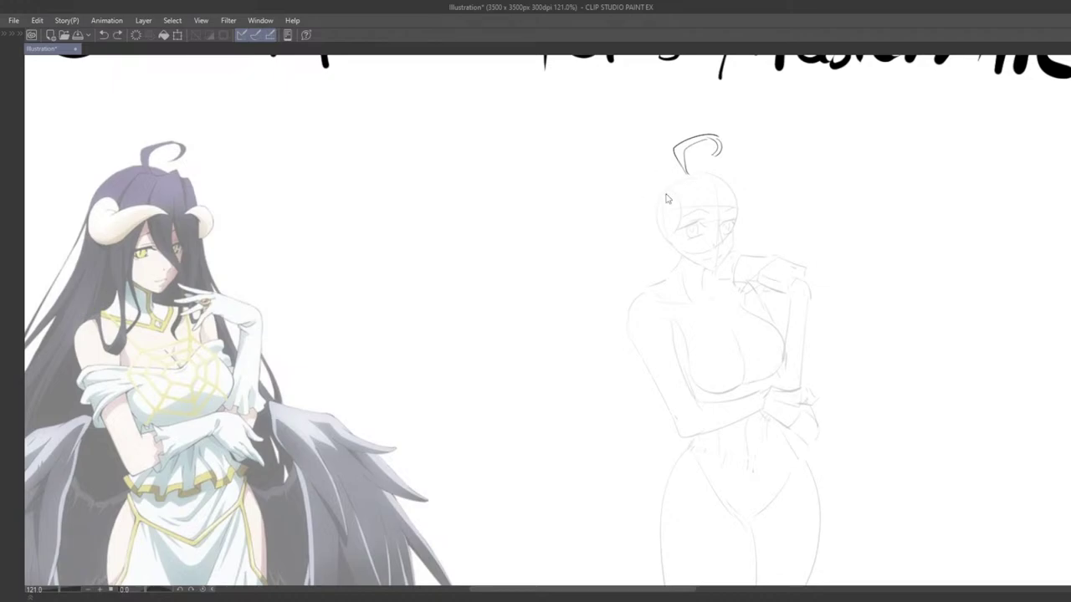
key(ctrl+z)
drag(678, 166, 650, 205)
key(ctrl+z)
key(ctrl+z)
key(ctrl+z)
key(ctrl+z)
drag(683, 170, 834, 206)
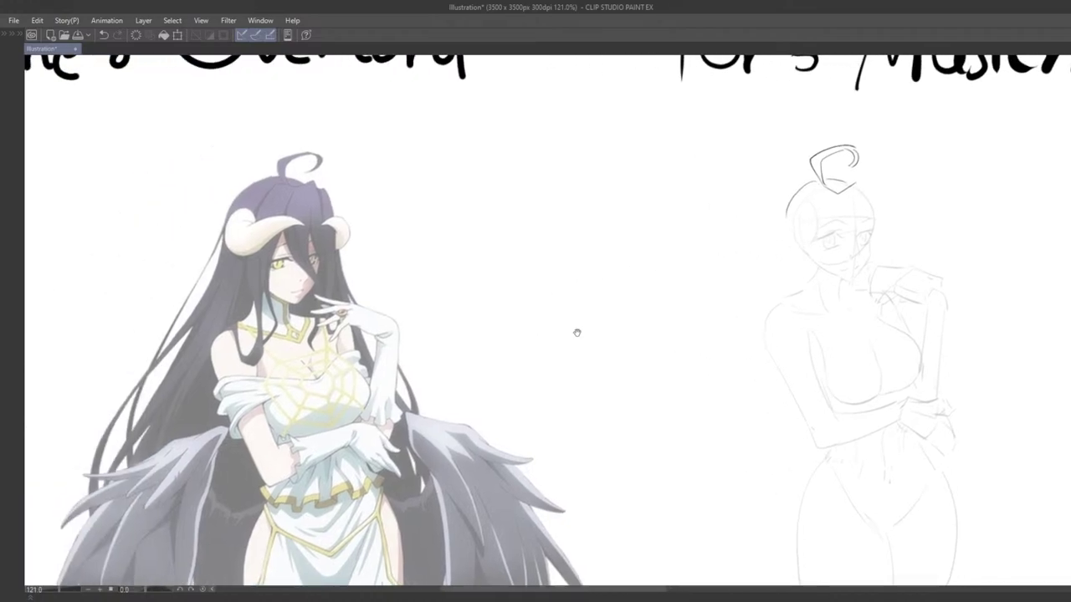
Step: Try marking the hair above the horns on the reference with a circle and short strokes, then undo the marks
scroll(399, 302, up, 2)
drag(399, 302, 519, 360)
scroll(418, 339, up, 3)
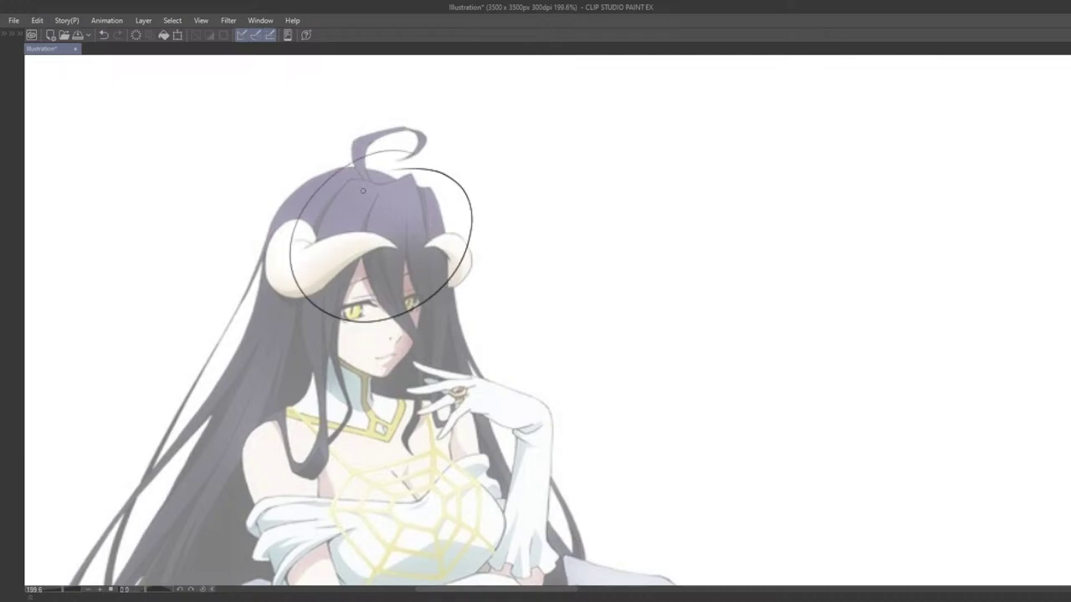
scroll(430, 224, down, 2)
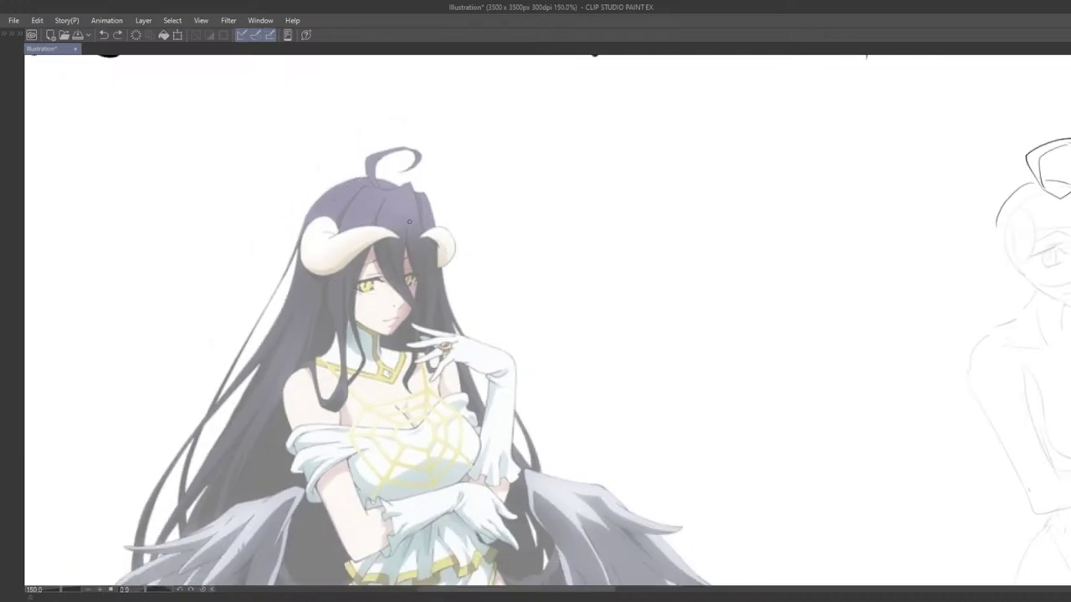
drag(374, 204, 429, 220)
drag(318, 201, 333, 208)
drag(420, 184, 429, 181)
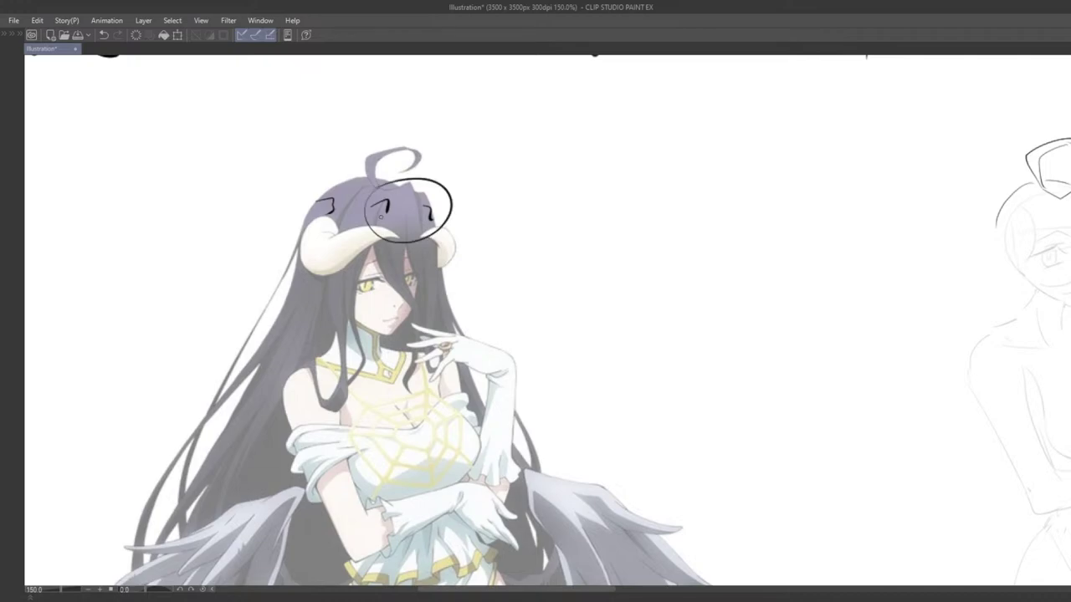
drag(441, 259, 425, 253)
key(ctrl+z)
key(ctrl+z)
key(ctrl+z)
Step: Sketch the near horn's curled base and its curved upper and lower edges on the forehead, undoing poor strokes
mouse_move(343, 226)
mouse_down()
mouse_move(380, 254)
mouse_move(336, 177)
mouse_up()
scroll(335, 213, down, 2)
scroll(353, 213, up, 1)
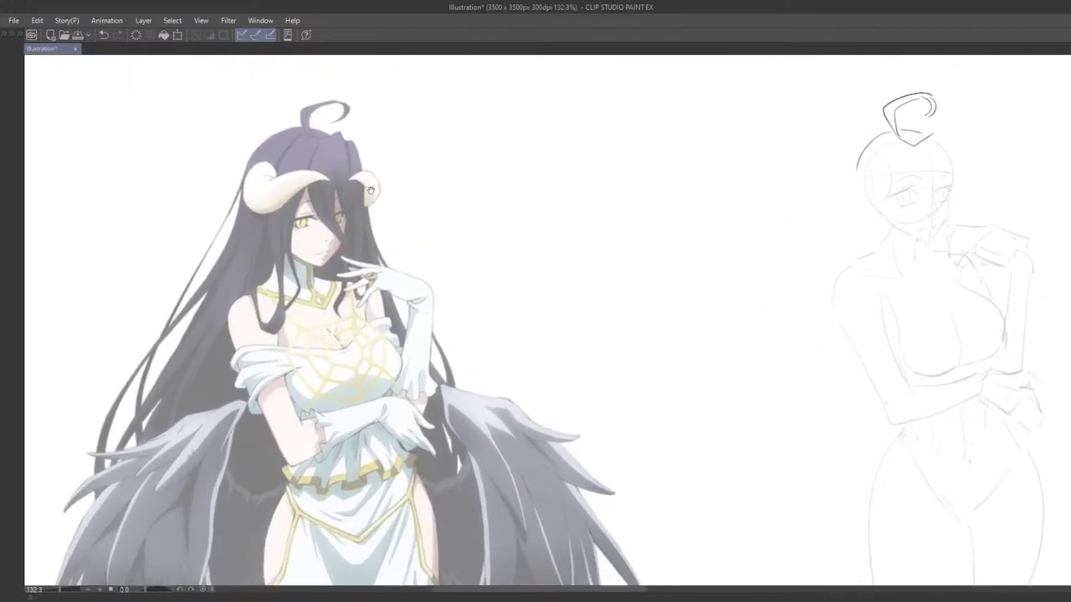
scroll(483, 269, down, 1)
mouse_move(802, 250)
mouse_down()
mouse_move(623, 307)
mouse_move(651, 269)
mouse_move(688, 286)
mouse_up()
scroll(666, 247, up, 1)
mouse_move(715, 209)
mouse_down()
mouse_move(726, 233)
mouse_move(711, 222)
mouse_move(736, 212)
mouse_move(771, 219)
mouse_move(767, 208)
mouse_move(721, 239)
mouse_up()
key(ctrl+z)
key(ctrl+z)
key(ctrl+z)
key(ctrl+z)
key(ctrl+z)
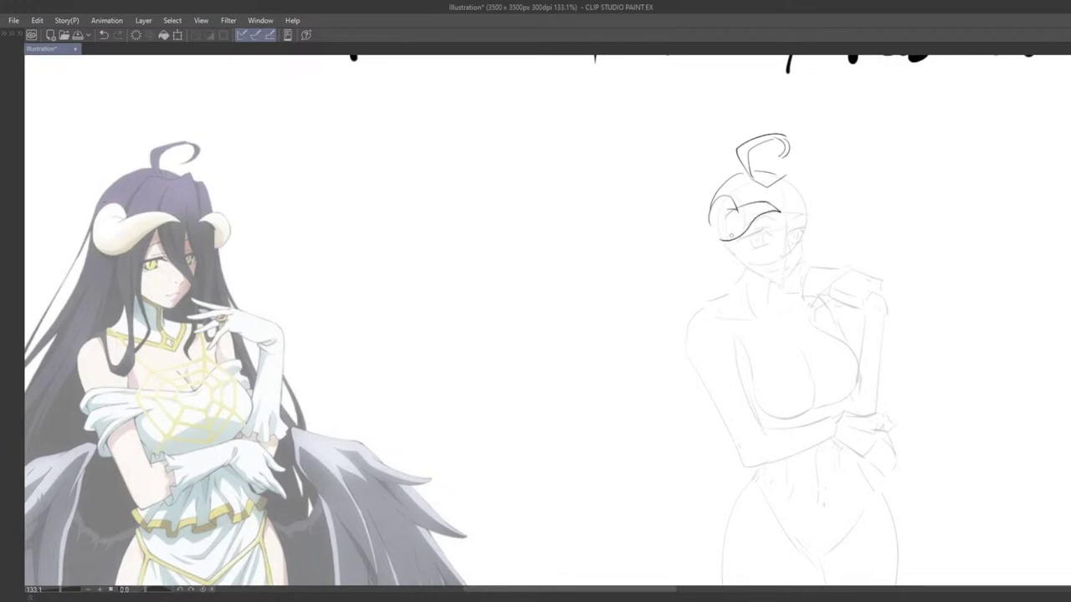
Step: Redraw the near horn's lower edge so it sweeps from the pointed tip around the rounded base
key(ctrl+z)
drag(777, 209, 711, 237)
key(ctrl+z)
drag(775, 209, 717, 238)
Step: Lasso the hair strand, head outline and near horn, shift them slightly upward, and clear the selection
scroll(707, 221, down, 2)
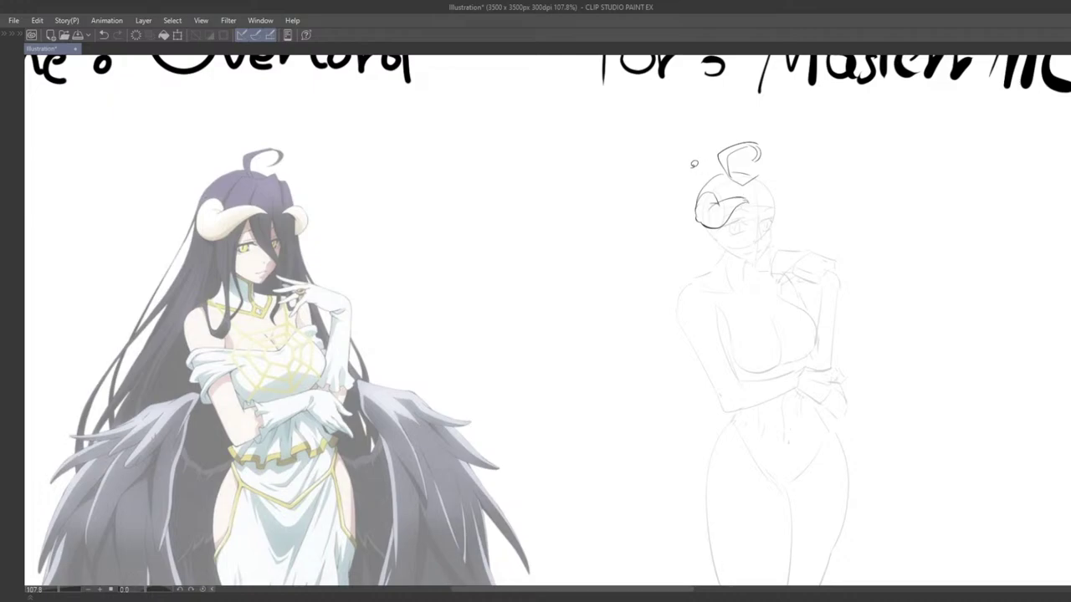
drag(694, 164, 701, 138)
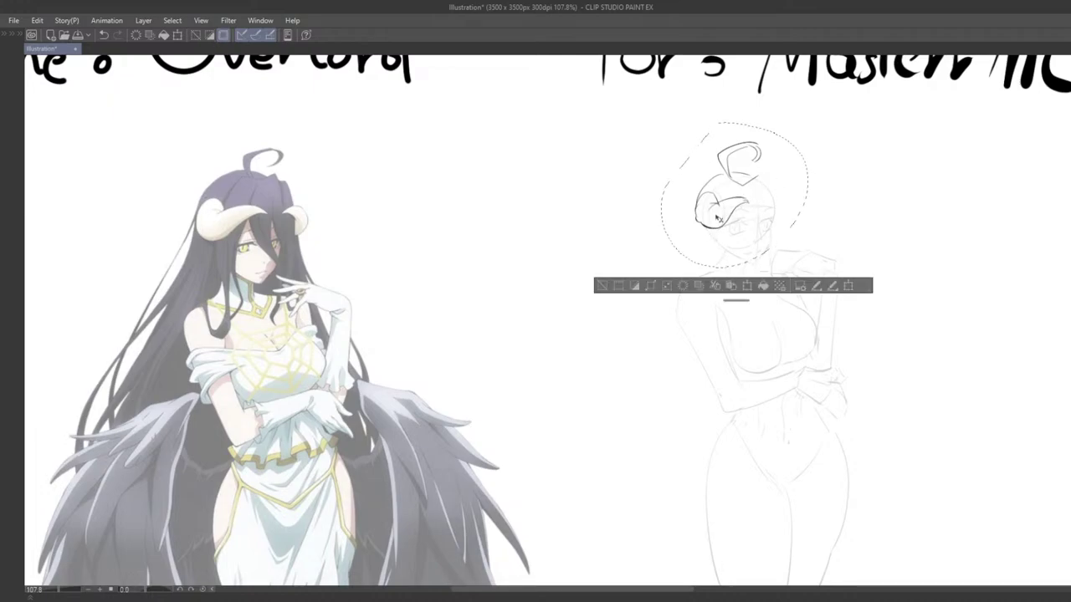
drag(715, 219, 711, 213)
drag(712, 215, 716, 213)
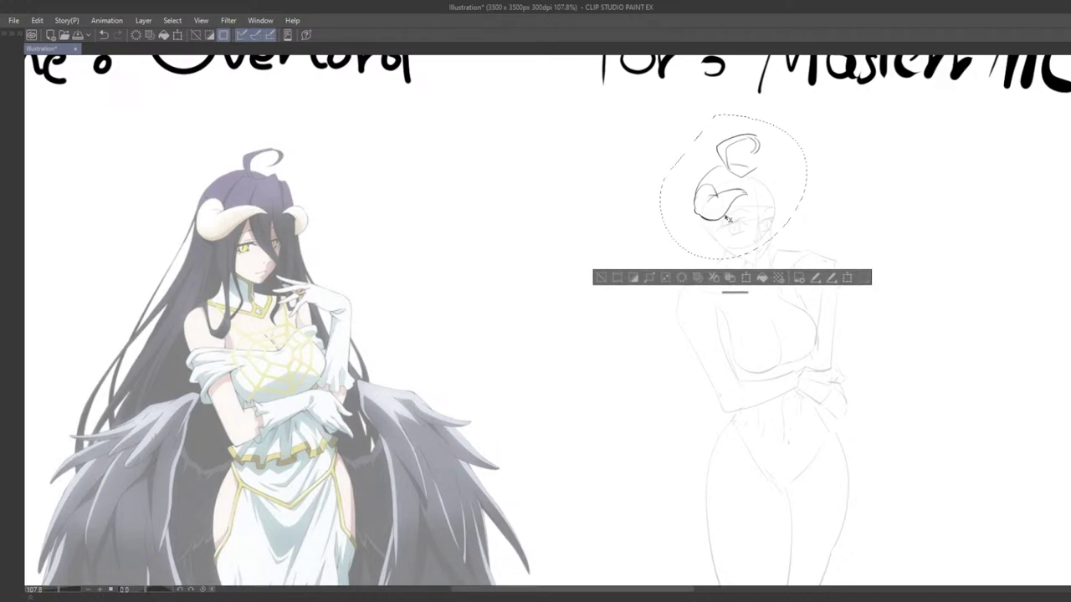
click(600, 278)
Step: Rework the near horn's upper edge with a longer, pointed tip reaching across the forehead
scroll(714, 224, up, 2)
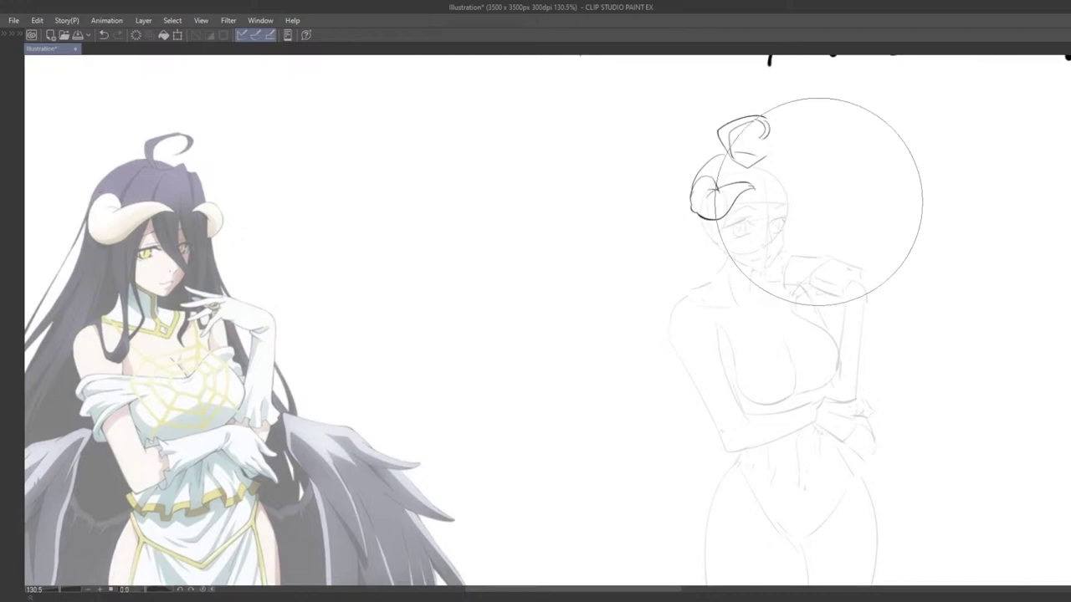
mouse_move(891, 118)
mouse_down()
mouse_move(901, 128)
mouse_move(828, 151)
mouse_up()
mouse_move(830, 197)
mouse_down()
mouse_move(755, 194)
mouse_move(760, 185)
mouse_up()
key(p)
key(ctrl+z)
drag(717, 190, 760, 182)
drag(759, 183, 737, 204)
key(ctrl+z)
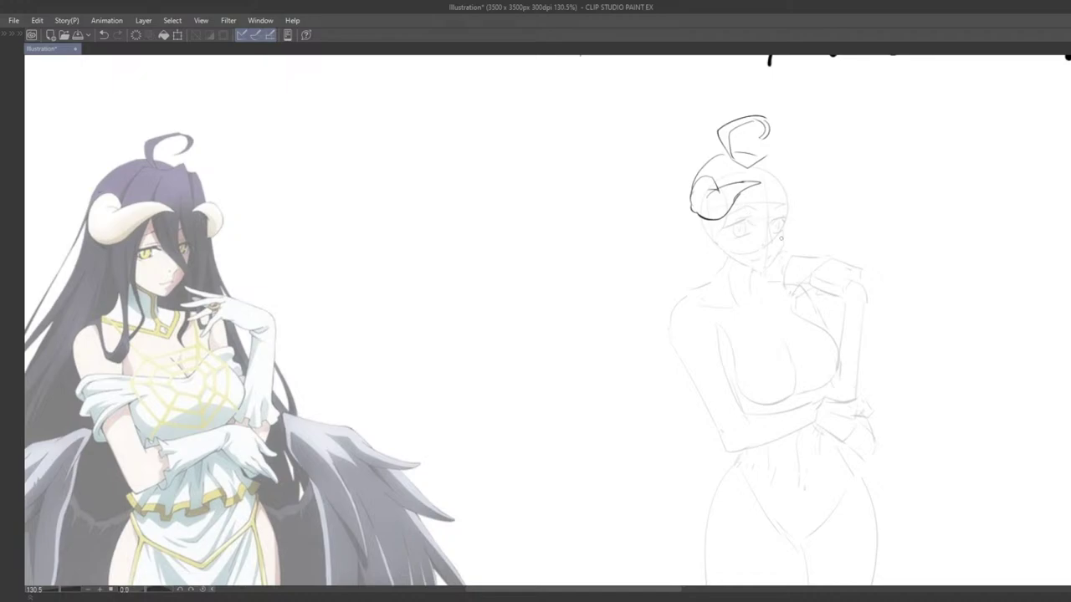
Step: Sketch the far horn's short curved outline on the other side of the forehead, undoing and redrawing strokes
drag(797, 218, 783, 210)
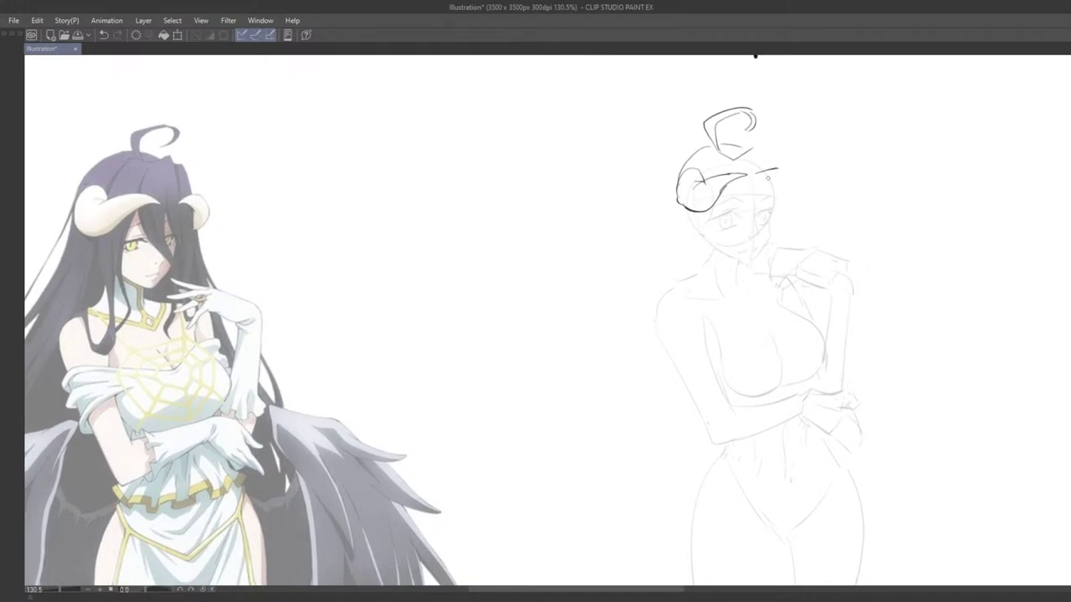
key(ctrl+z)
mouse_move(758, 171)
mouse_down()
mouse_move(779, 168)
mouse_move(782, 189)
mouse_move(752, 210)
mouse_up()
key(ctrl+z)
key(ctrl+z)
key(e)
mouse_move(731, 173)
mouse_down()
mouse_move(726, 179)
mouse_move(752, 204)
mouse_move(742, 159)
mouse_move(755, 163)
mouse_move(751, 186)
mouse_move(741, 167)
mouse_up()
key(ctrl+z)
key(ctrl+z)
key(ctrl+z)
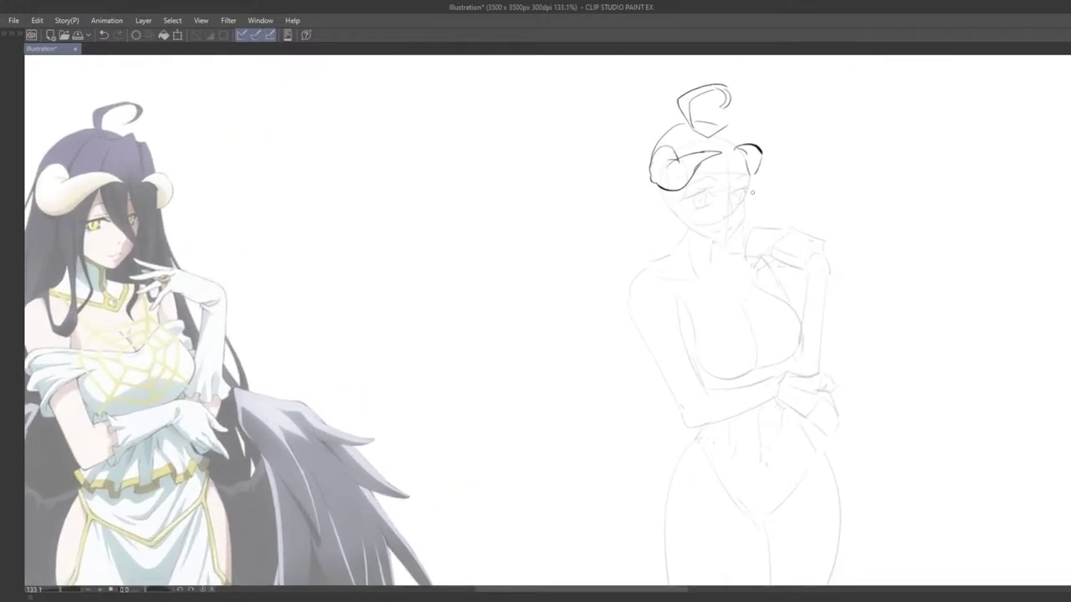
Step: Clean up the far horn's top curve by erasing and redrawing it
key(e)
key(ctrl+z)
mouse_move(743, 148)
mouse_down()
mouse_move(760, 144)
mouse_move(761, 158)
mouse_up()
key(p)
key(ctrl+z)
Step: Redraw the far horn's rounded outer edge and sketch the pointed hair peak and strands between the horns, undoing poor strokes
mouse_move(734, 148)
mouse_down()
mouse_move(749, 146)
mouse_move(761, 162)
mouse_move(708, 145)
mouse_move(681, 162)
mouse_move(745, 119)
mouse_move(761, 192)
mouse_up()
key(ctrl+z)
key(ctrl+z)
key(ctrl+z)
key(ctrl+z)
key(ctrl+z)
key(ctrl+z)
key(ctrl+z)
key(ctrl+z)
key(ctrl+z)
key(ctrl+z)
key(ctrl+z)
key(ctrl+z)
key(ctrl+z)
key(ctrl+z)
key(ctrl+z)
key(ctrl+z)
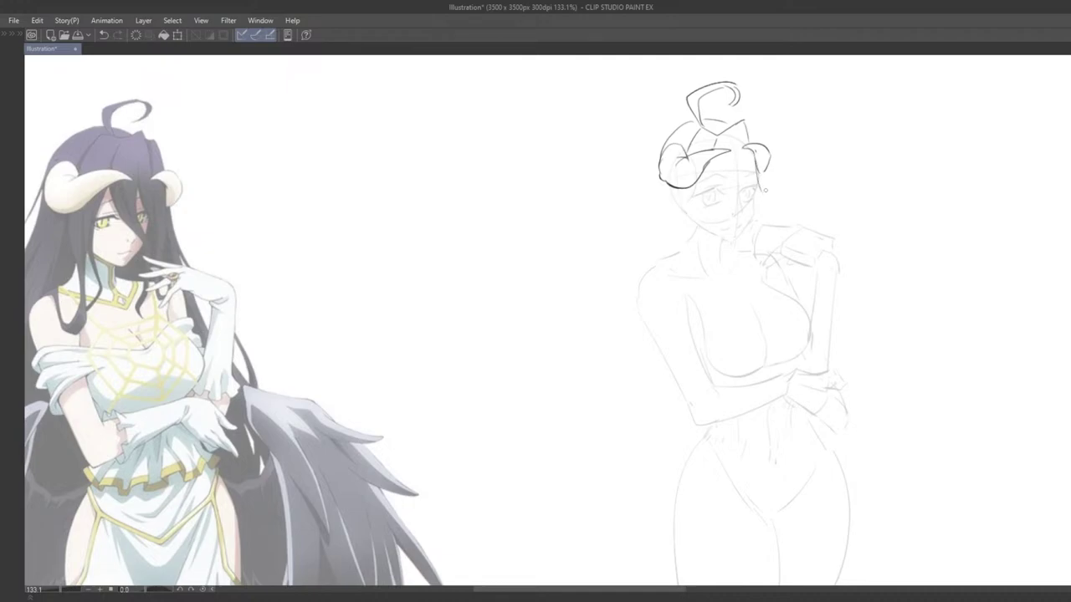
Step: Sketch the long pointed bang falling from between the horns across the face, undoing and redrawing its strokes
key(ctrl+z)
drag(739, 167, 757, 221)
key(ctrl+z)
drag(736, 160, 756, 215)
drag(720, 162, 729, 198)
key(ctrl+z)
mouse_move(717, 164)
mouse_down()
mouse_move(726, 199)
mouse_move(755, 224)
mouse_move(734, 202)
mouse_up()
key(ctrl+z)
key(ctrl+z)
key(ctrl+z)
drag(736, 160, 751, 225)
key(ctrl+z)
scroll(749, 248, down, 8)
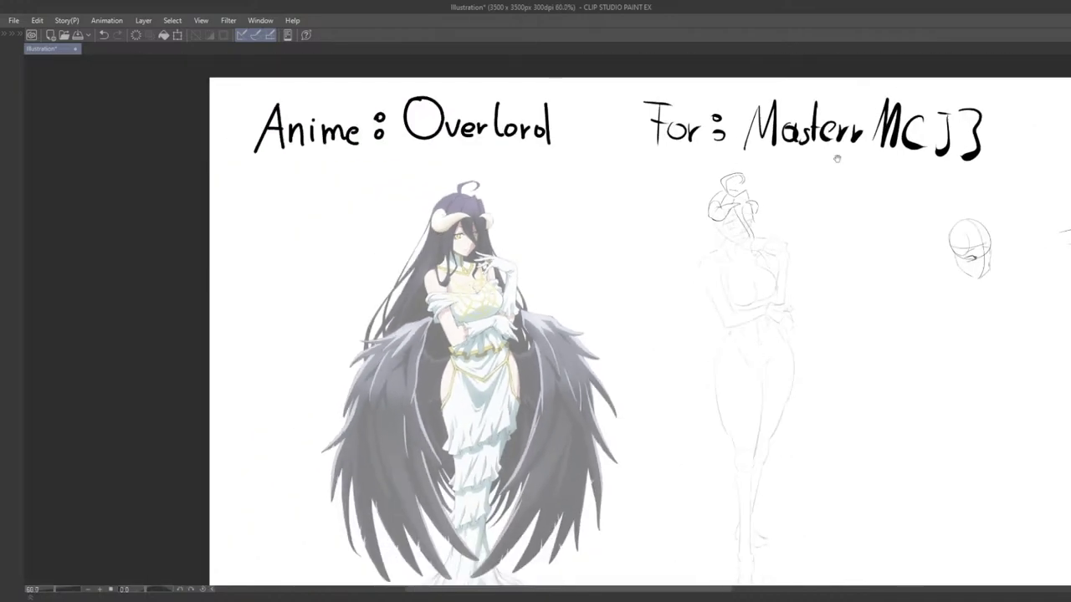
scroll(749, 247, up, 5)
drag(836, 246, 683, 239)
scroll(711, 249, up, 2)
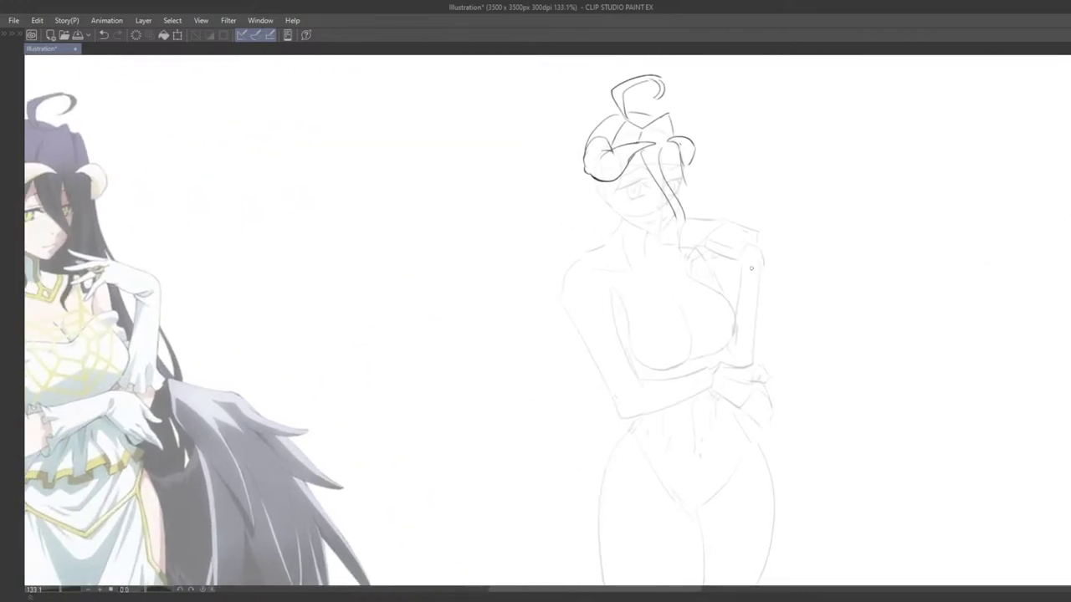
Step: Redraw the bang's near edge from the near horn's tip down across the face to meet the far edge at a point
scroll(753, 209, up, 1)
key(ctrl+z)
drag(714, 167, 750, 228)
key(ctrl+z)
drag(713, 168, 750, 226)
key(ctrl+z)
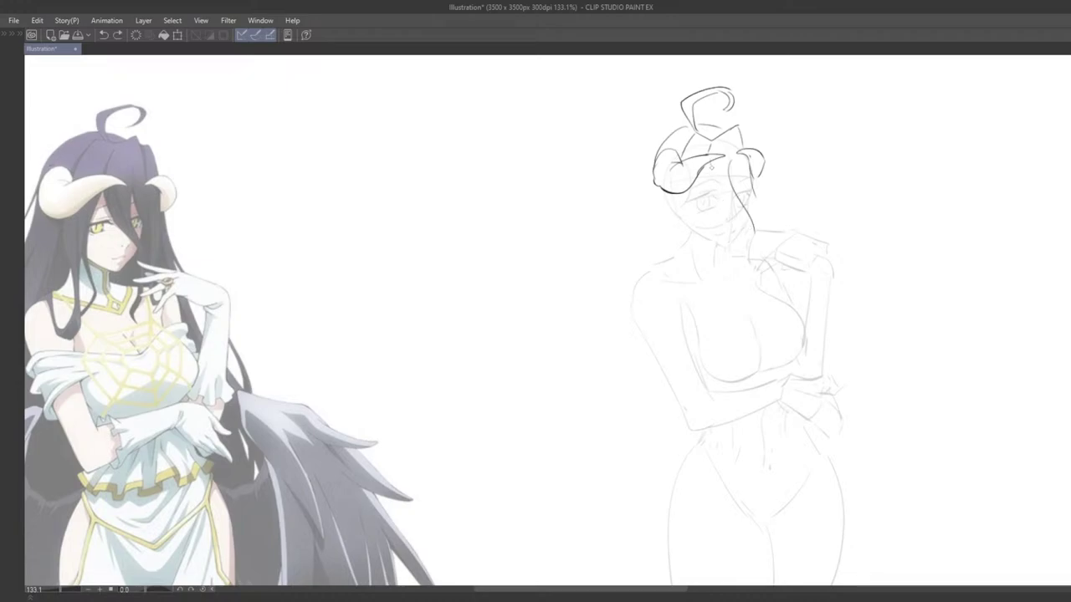
key(ctrl+z)
mouse_move(713, 171)
mouse_down()
mouse_move(742, 227)
mouse_move(711, 177)
mouse_move(751, 230)
mouse_move(772, 240)
mouse_up()
key(ctrl+z)
key(ctrl+z)
scroll(740, 252, down, 6)
scroll(772, 241, up, 6)
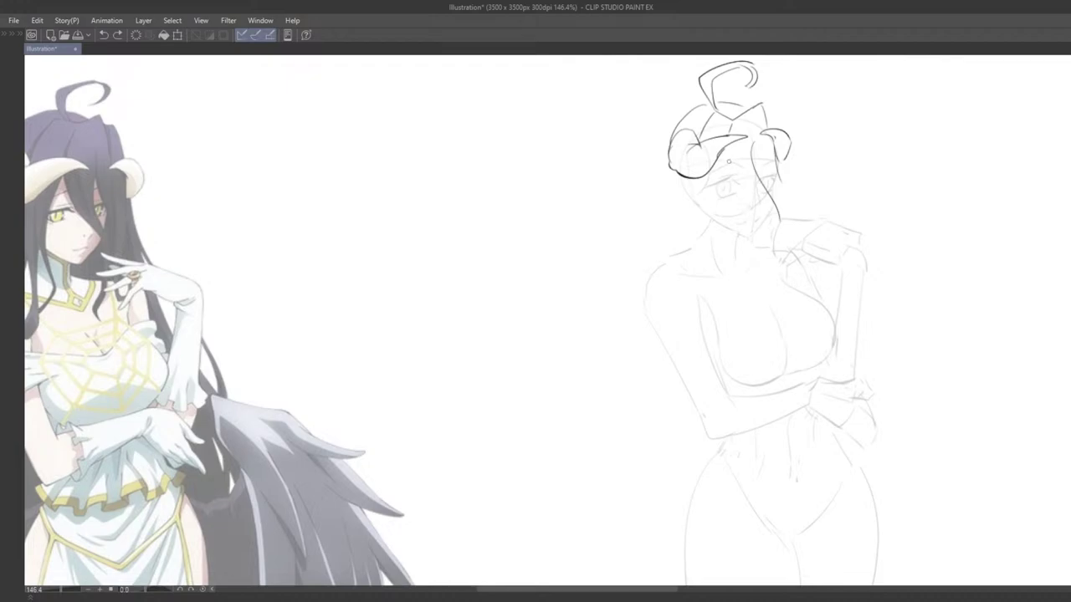
drag(731, 149, 778, 209)
key(ctrl+z)
drag(731, 153, 779, 220)
key(ctrl+z)
key(ctrl+z)
key(ctrl+z)
drag(727, 149, 776, 217)
key(ctrl+z)
scroll(775, 222, down, 2)
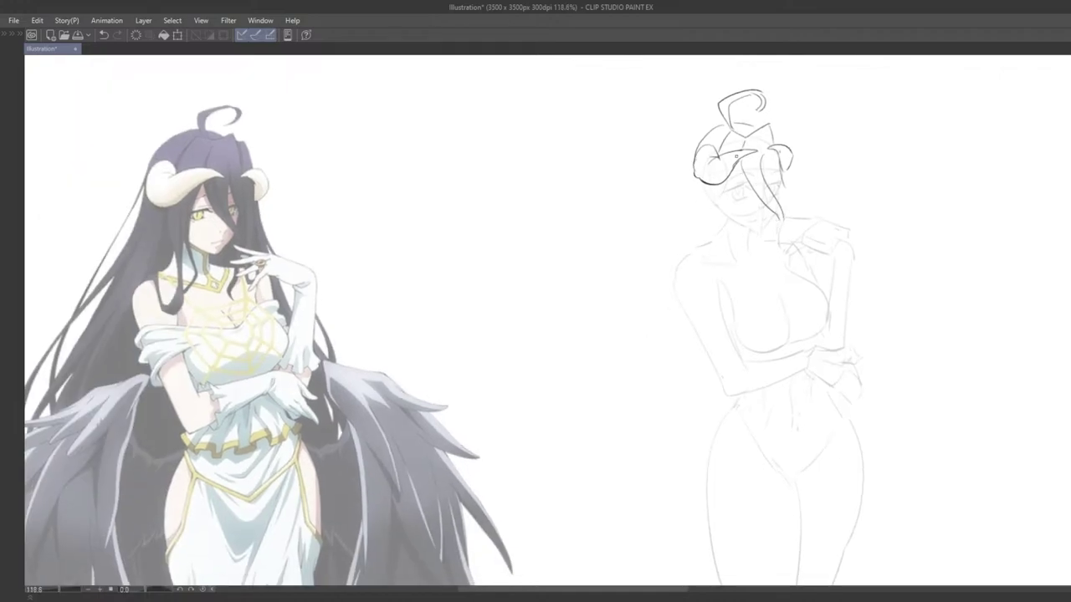
Step: Sketch the hair strand line hanging from under the near horn's tip down past the cheek
drag(737, 172, 734, 216)
key(ctrl+z)
key(ctrl+z)
drag(738, 161, 737, 228)
key(ctrl+z)
key(ctrl+z)
drag(744, 158, 733, 271)
key(ctrl+z)
Step: Extend the cheek strand into a narrow lock with a rounded tip over the neck, retrying both edges
drag(734, 214, 732, 266)
key(ctrl+z)
mouse_move(731, 176)
mouse_down()
mouse_move(720, 248)
mouse_move(731, 241)
mouse_move(730, 259)
mouse_up()
key(ctrl+z)
key(ctrl+z)
key(ctrl+z)
drag(731, 215, 730, 263)
key(ctrl+z)
drag(725, 216, 728, 268)
key(ctrl+z)
drag(725, 213, 729, 268)
key(ctrl+z)
Step: Outline a second lock below the near horn, pointed at its top and widening to a blunt end on the shoulder
drag(700, 206, 714, 261)
key(ctrl+z)
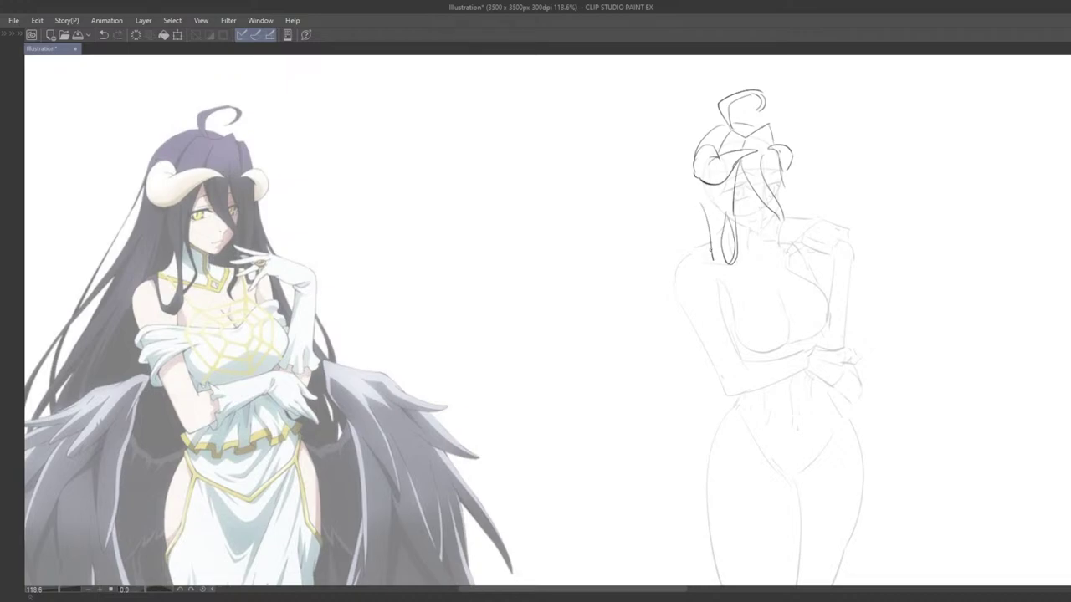
key(ctrl+z)
mouse_move(700, 204)
mouse_down()
mouse_move(711, 278)
mouse_move(688, 267)
mouse_move(708, 240)
mouse_up()
key(ctrl+z)
key(ctrl+z)
drag(740, 263, 731, 258)
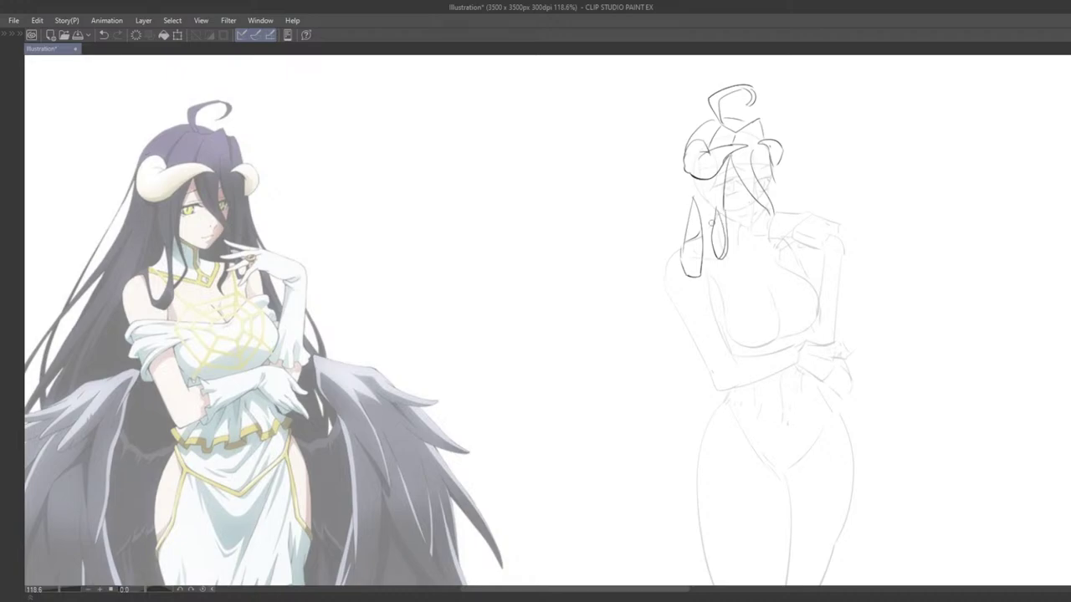
Step: Rework the edges of the narrow lock beside the neck, undoing and redrawing its curved sides
key(ctrl+z)
mouse_move(740, 209)
mouse_down()
mouse_move(752, 194)
mouse_move(721, 229)
mouse_up()
key(ctrl+z)
drag(729, 194, 720, 228)
key(ctrl+z)
key(ctrl+z)
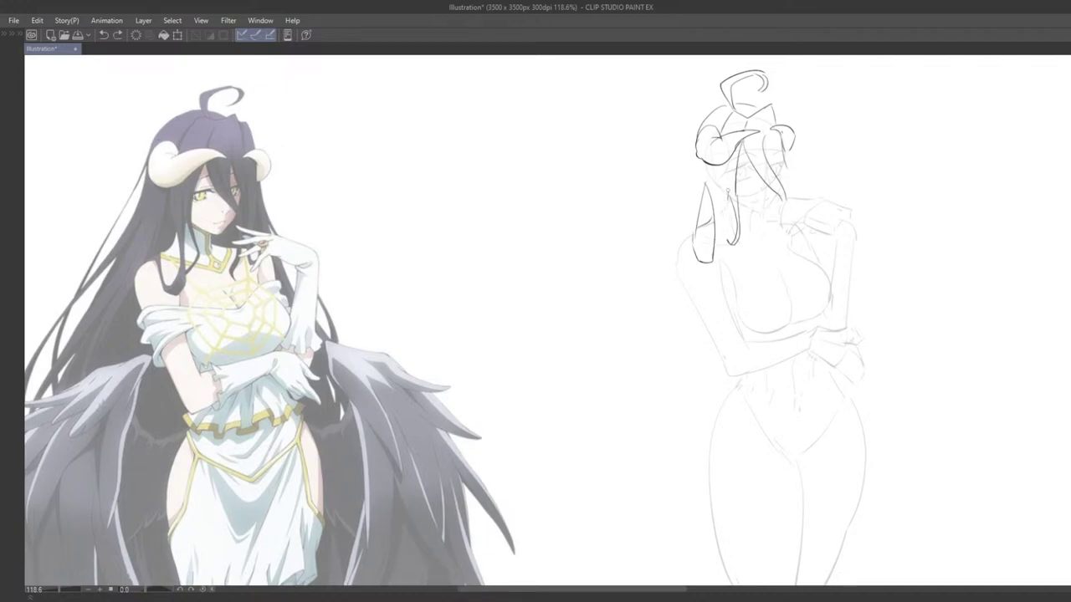
drag(724, 189, 727, 245)
key(ctrl+z)
Step: Add an outer curve around the lower end of the shoulder lock and clear the stray strokes
drag(720, 255, 697, 277)
mouse_move(733, 241)
mouse_down()
mouse_move(737, 250)
mouse_move(713, 254)
mouse_move(735, 234)
mouse_up()
key(ctrl+z)
key(ctrl+z)
key(ctrl+z)
key(ctrl+z)
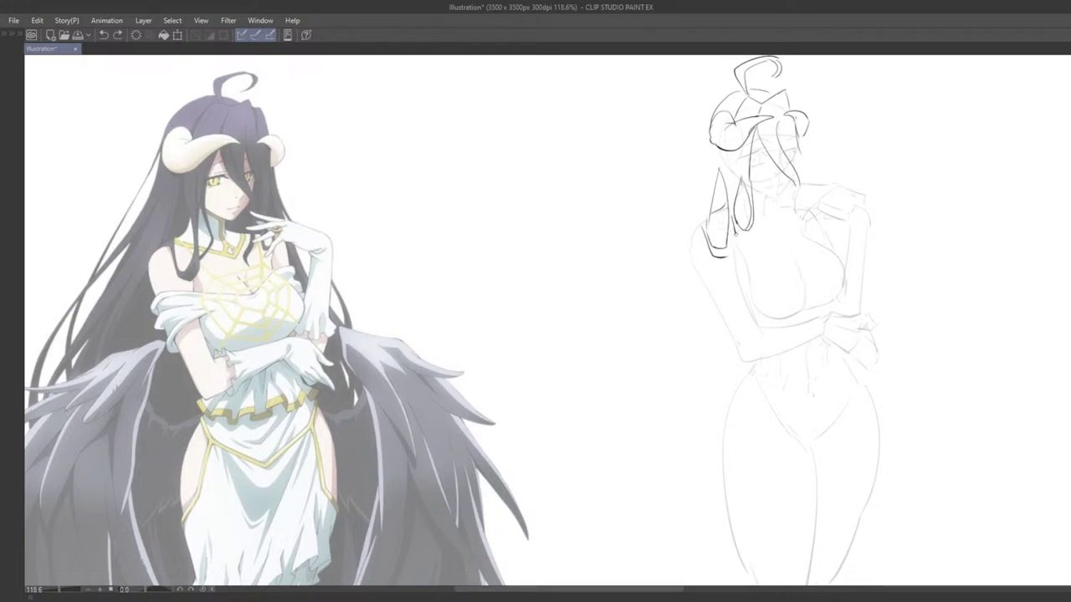
Step: Connect the shoulder lock up to the near horn with short strand lines beside the cheek
scroll(730, 256, down, 4)
scroll(726, 239, up, 2)
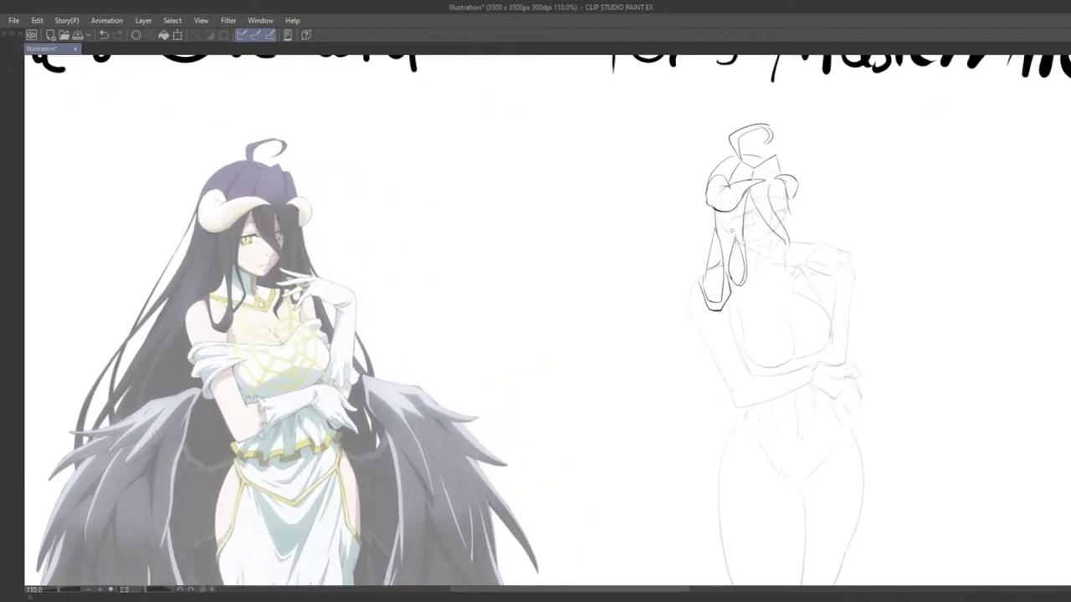
scroll(736, 235, up, 2)
drag(734, 211, 737, 239)
key(ctrl+z)
scroll(735, 155, down, 3)
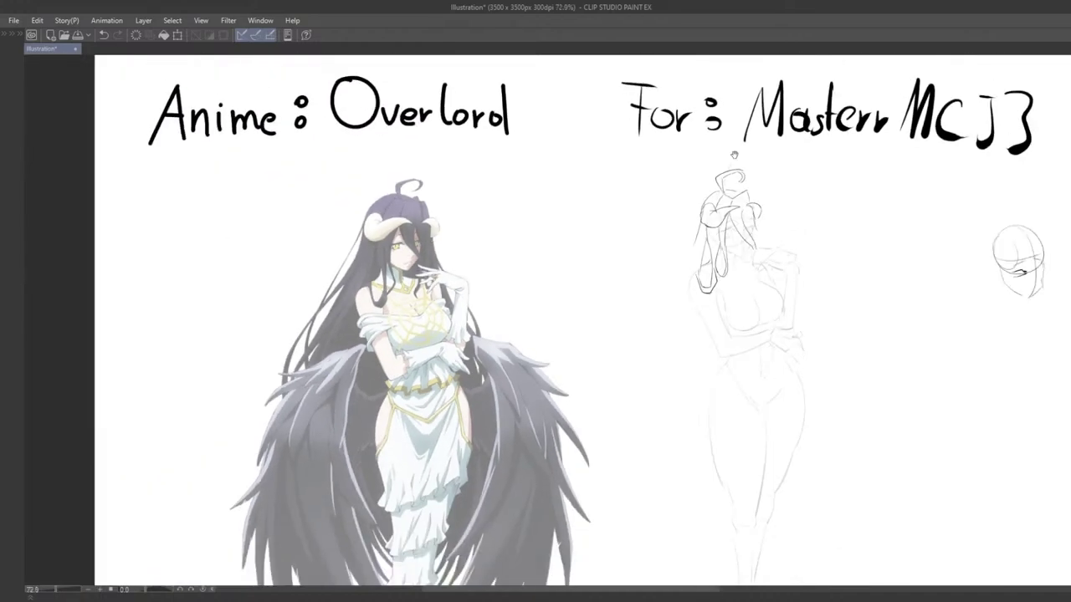
Step: Sketch the back hair's long outer edge sweeping from the near horn past the shoulder, with a curved lower edge toward the arm
scroll(724, 163, up, 2)
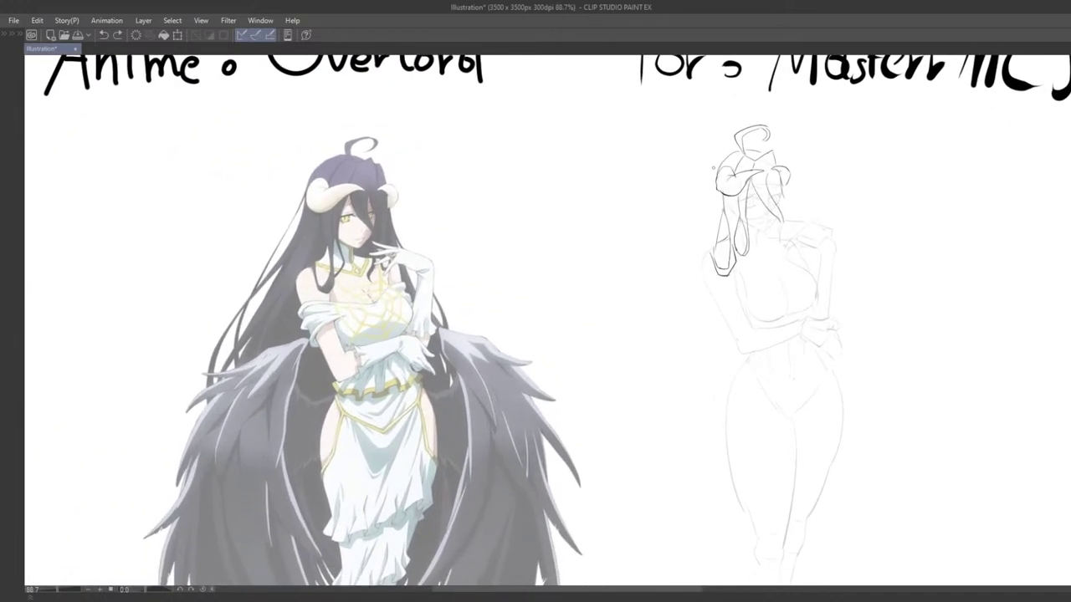
drag(712, 182, 665, 309)
key(ctrl+z)
key(ctrl+z)
key(ctrl+z)
scroll(726, 163, down, 3)
scroll(725, 228, up, 2)
key(ctrl+z)
mouse_move(716, 169)
mouse_down()
mouse_move(674, 287)
mouse_move(709, 286)
mouse_up()
key(ctrl+z)
key(ctrl+z)
key(ctrl+z)
key(ctrl+z)
drag(677, 283, 709, 286)
key(ctrl+z)
Step: Sketch the far side of the hair from the far horn down behind the raised hand and arm to the elbow
drag(785, 165, 792, 186)
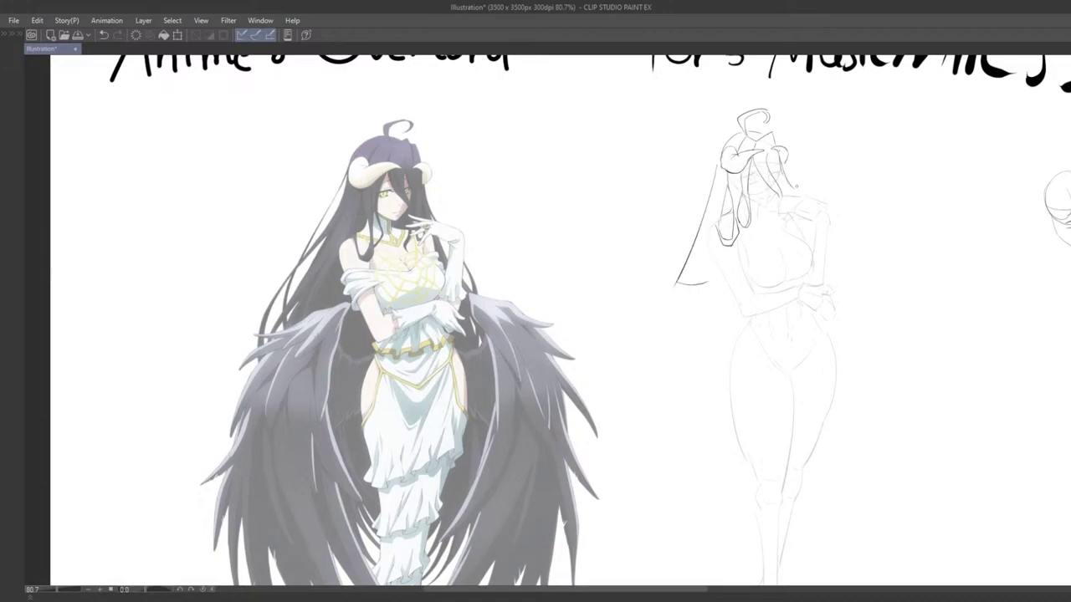
key(ctrl+z)
mouse_move(775, 136)
mouse_down()
mouse_move(787, 149)
mouse_move(795, 201)
mouse_up()
key(ctrl+z)
key(ctrl+z)
key(ctrl+z)
drag(786, 162, 800, 197)
drag(828, 240, 836, 292)
key(ctrl+z)
drag(803, 219, 815, 244)
key(ctrl+z)
mouse_move(834, 292)
mouse_down()
mouse_move(843, 327)
mouse_move(737, 275)
mouse_move(692, 316)
mouse_up()
key(ctrl+z)
key(ctrl+z)
Step: Redraw the near-side back hair's long slanting outer edge with smoother strokes down to its lower corner
scroll(818, 305, down, 3)
scroll(614, 235, up, 2)
key(ctrl+z)
drag(626, 203, 598, 297)
key(ctrl+z)
drag(629, 197, 601, 290)
key(ctrl+z)
key(ctrl+z)
key(ctrl+z)
drag(629, 197, 603, 281)
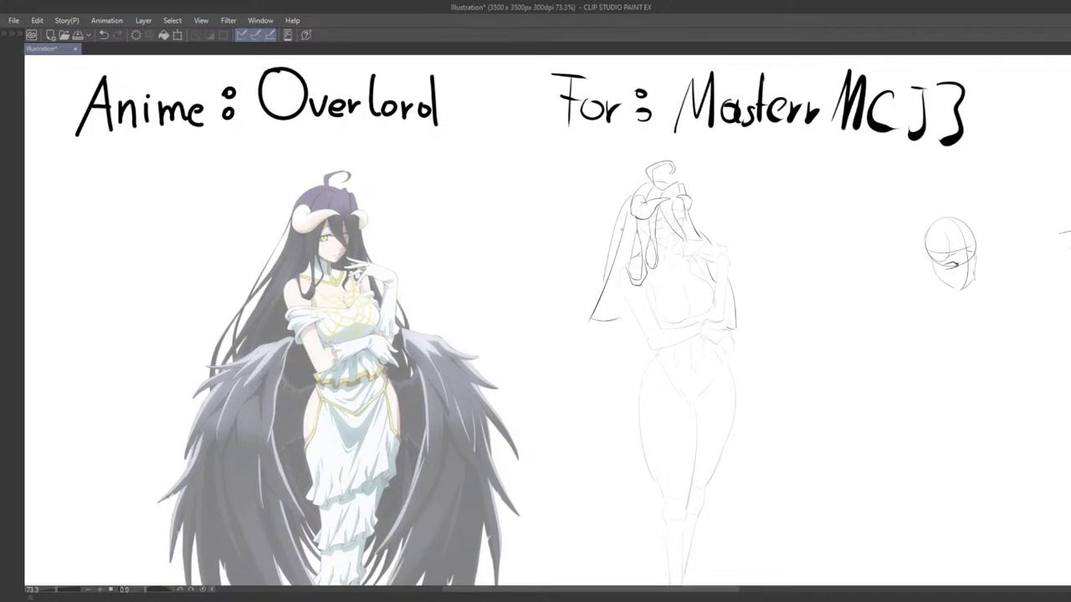
drag(621, 229, 584, 328)
key(ctrl+z)
drag(618, 233, 585, 319)
key(ctrl+minus)
key(ctrl+minus)
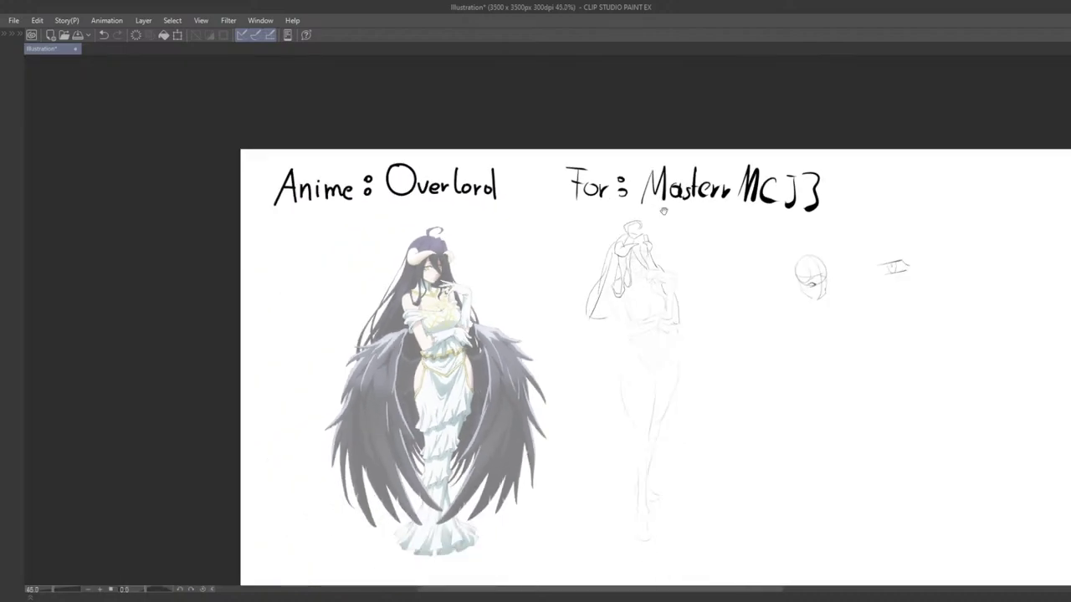
Step: Sketch the neck lines and the pointed dress collar below the chin, undoing and redrawing poor strokes
drag(662, 210, 667, 182)
key(ctrl+plus)
key(ctrl+plus)
key(ctrl+plus)
drag(765, 272, 697, 298)
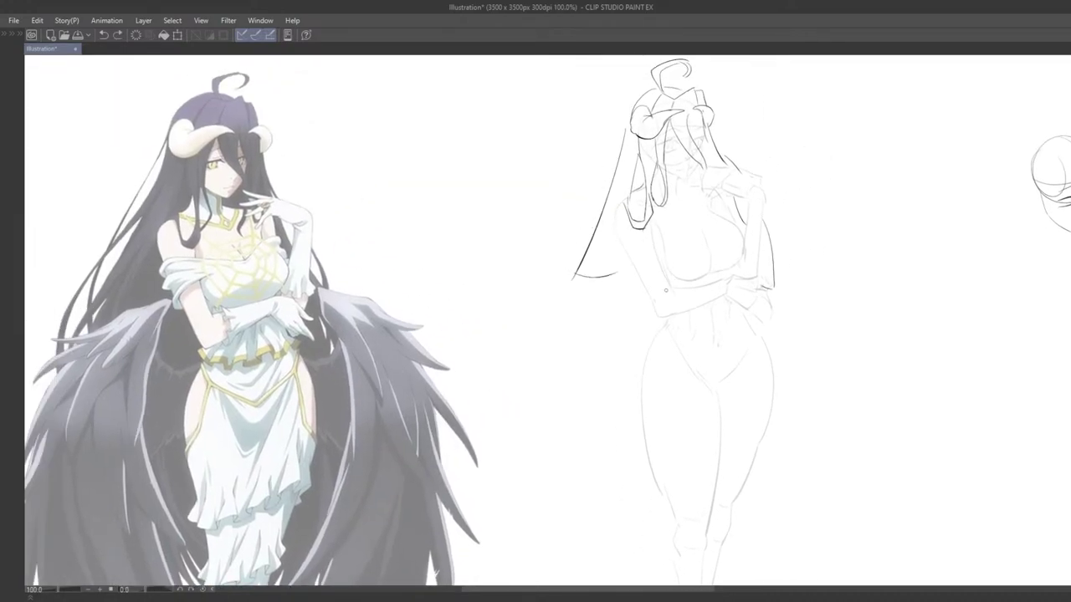
scroll(667, 251, down, 2)
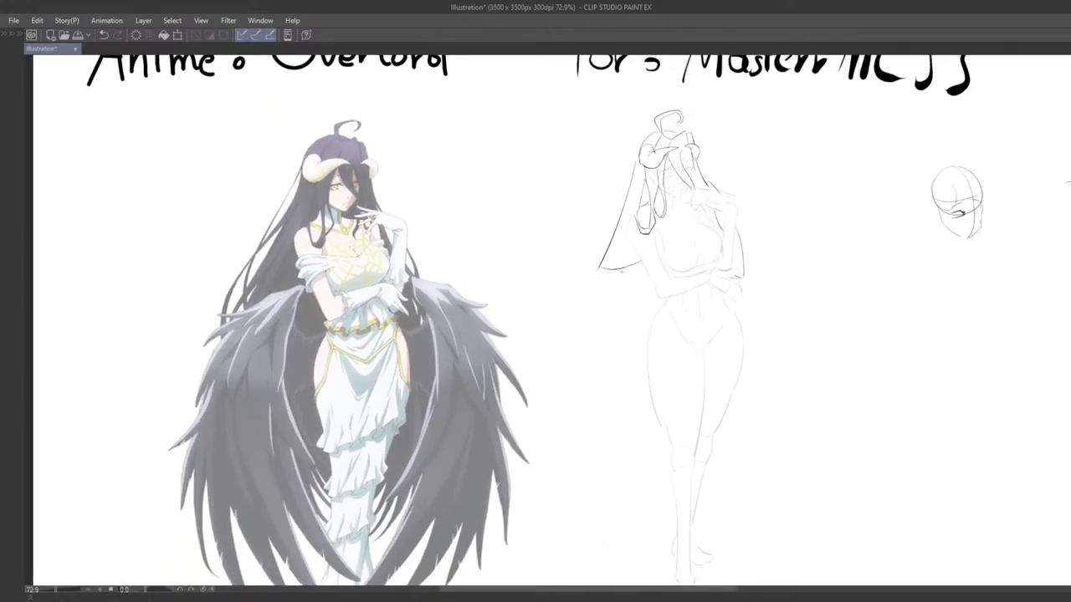
scroll(653, 276, up, 1)
scroll(684, 286, up, 2)
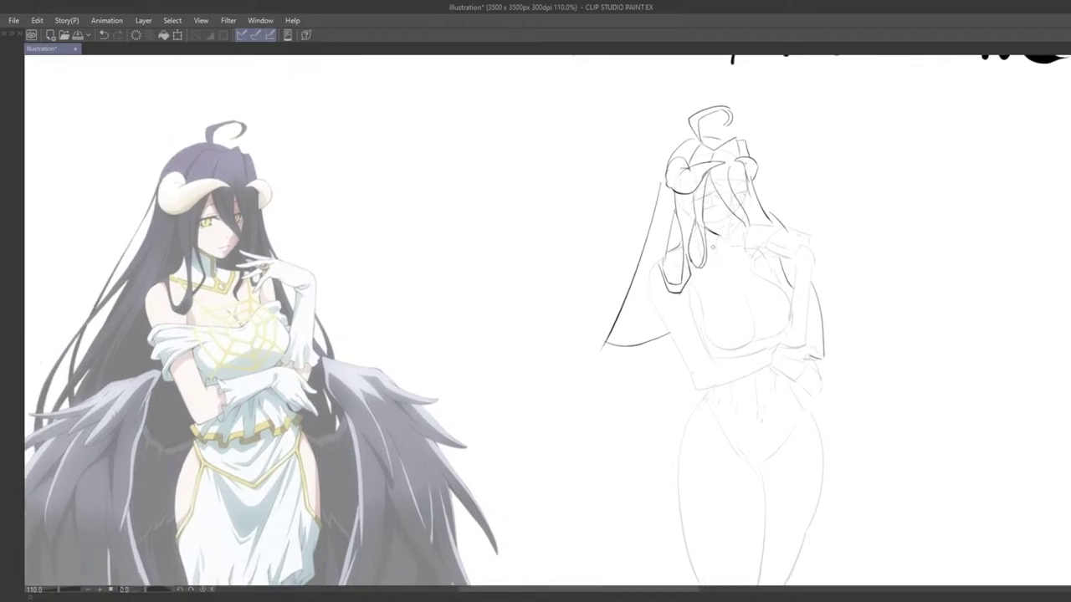
key(ctrl+z)
drag(682, 252, 717, 265)
key(ctrl+z)
mouse_move(741, 248)
mouse_down()
mouse_move(726, 271)
mouse_move(682, 253)
mouse_up()
key(ctrl+z)
key(ctrl+z)
key(ctrl+z)
key(ctrl+z)
key(ctrl+z)
key(ctrl+z)
scroll(641, 164, down, 3)
scroll(655, 227, up, 3)
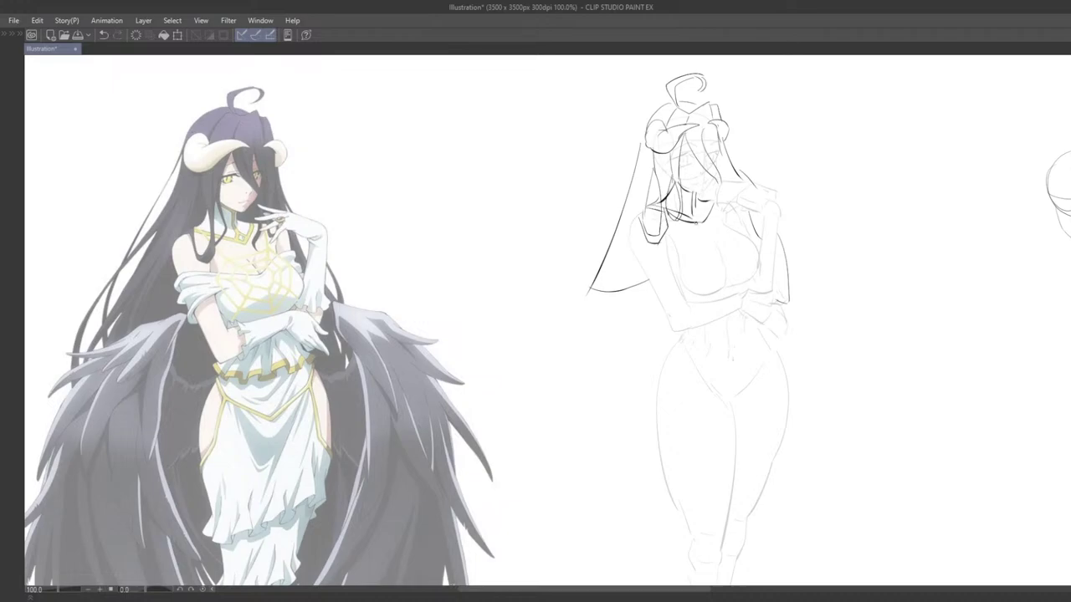
scroll(699, 214, down, 3)
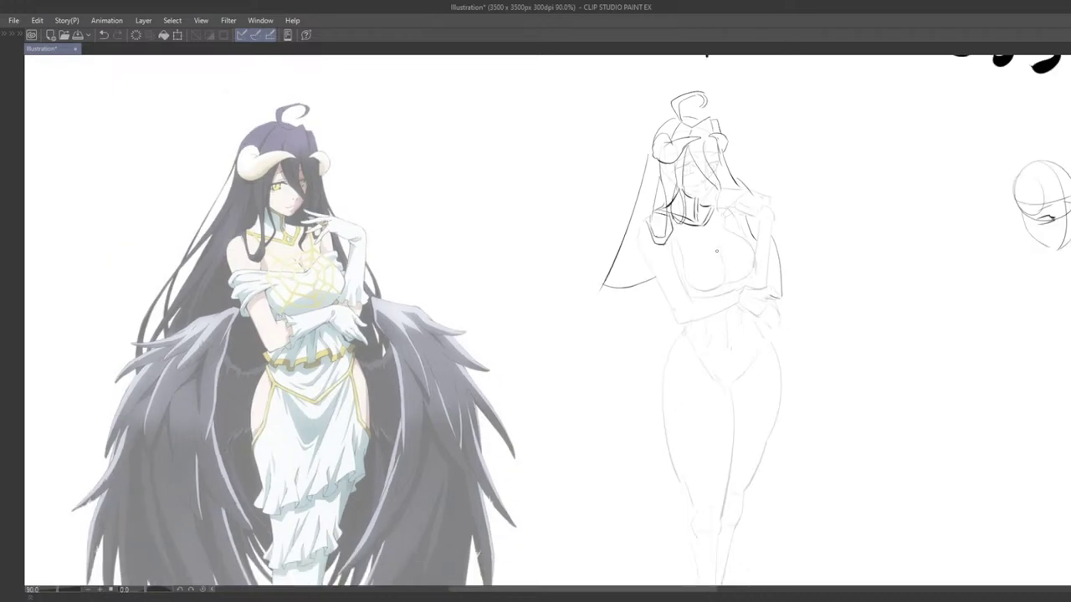
scroll(734, 228, up, 2)
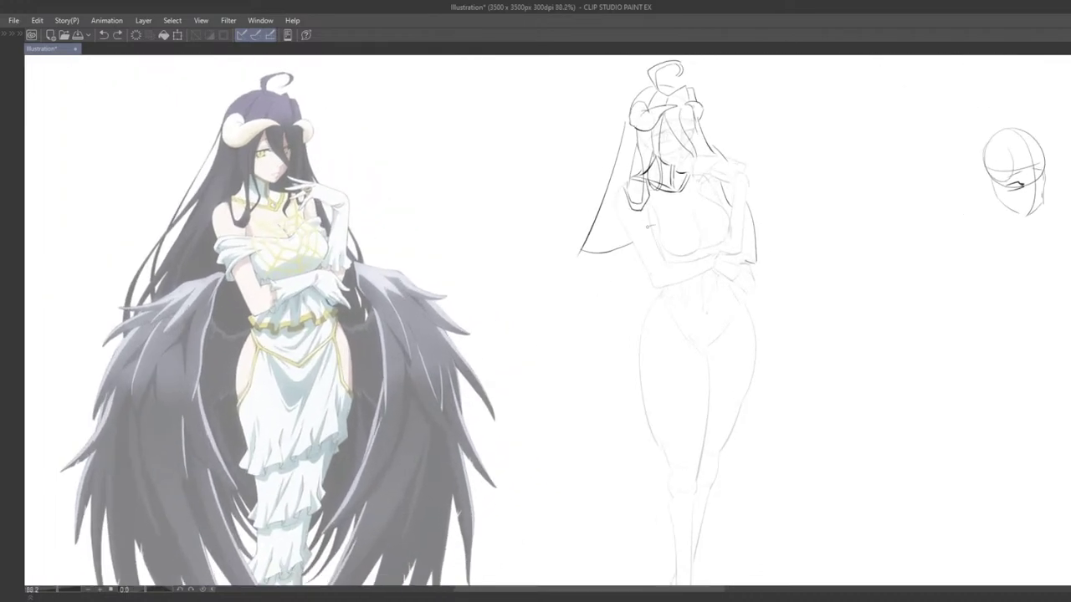
Step: Sketch the dress's off-shoulder top edge from the near upper arm across the chest, undoing poor strokes
key(ctrl+z)
mouse_move(624, 238)
mouse_down()
mouse_move(653, 223)
mouse_move(699, 228)
mouse_move(715, 204)
mouse_up()
key(ctrl+z)
key(ctrl+z)
key(ctrl+z)
key(ctrl+z)
key(ctrl+z)
Step: Sketch the curved outer contour of the far side of the bust down toward the crossed forearm, redrawing poor strokes
drag(714, 204, 723, 242)
key(ctrl+z)
key(ctrl+z)
drag(716, 204, 726, 242)
key(ctrl+z)
key(ctrl+z)
mouse_move(716, 206)
mouse_down()
mouse_move(730, 244)
mouse_move(713, 303)
mouse_move(722, 296)
mouse_up()
scroll(714, 303, up, 1)
key(ctrl+z)
key(ctrl+z)
mouse_move(704, 228)
mouse_down()
mouse_move(721, 265)
mouse_move(693, 290)
mouse_move(700, 283)
mouse_up()
key(ctrl+z)
key(ctrl+z)
key(ctrl+z)
key(ctrl+z)
key(ctrl+z)
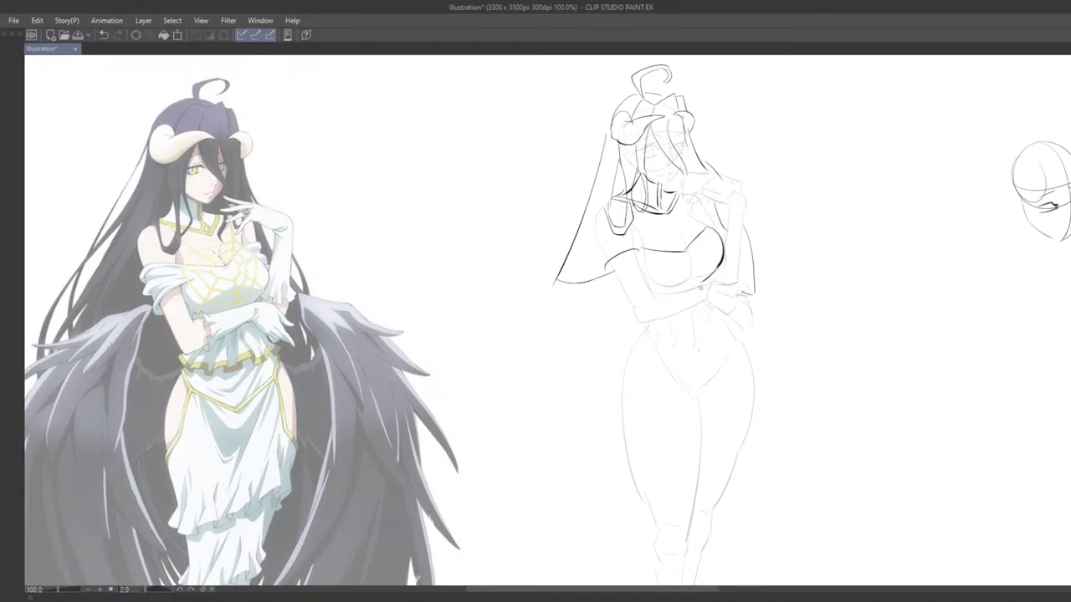
key(ctrl+z)
Step: Sketch the wavy frilled glove cuff on the crossed forearm near the elbow
drag(653, 293, 661, 302)
key(ctrl+z)
key(ctrl+z)
mouse_move(661, 296)
mouse_down()
mouse_move(669, 318)
mouse_move(696, 246)
mouse_up()
key(ctrl+z)
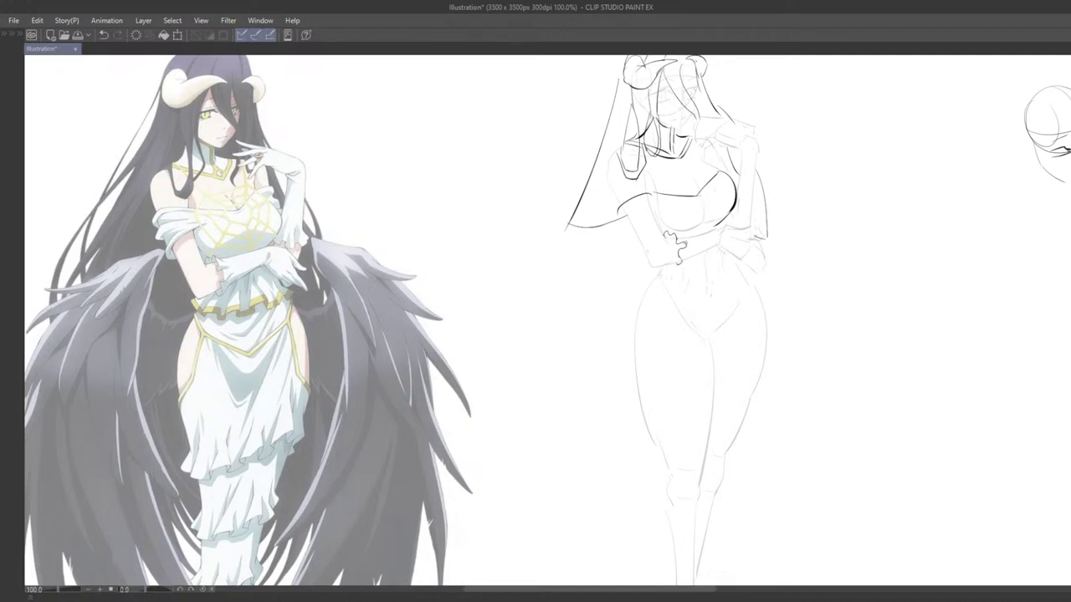
Step: Sketch the glove's upper edge running from the frilled cuff along the crossed forearm, comparing it with and without the stroke
drag(686, 243, 707, 236)
key(ctrl+z)
key(ctrl+y)
key(ctrl+z)
key(ctrl+y)
key(ctrl+z)
key(ctrl+y)
Step: Sketch the crossed arm's gloved hand with its spread fingers below the far elbow, undoing and redrawing poor strokes
mouse_move(685, 248)
mouse_down()
mouse_move(697, 244)
mouse_move(697, 255)
mouse_move(695, 235)
mouse_move(722, 225)
mouse_move(765, 238)
mouse_move(750, 244)
mouse_move(757, 250)
mouse_up()
key(ctrl+z)
key(ctrl+z)
key(ctrl+z)
key(ctrl+z)
key(ctrl+z)
key(ctrl+z)
key(ctrl+z)
key(ctrl+z)
key(ctrl+z)
mouse_move(753, 244)
mouse_down()
mouse_move(772, 266)
mouse_move(750, 262)
mouse_move(761, 265)
mouse_up()
key(ctrl+z)
key(ctrl+z)
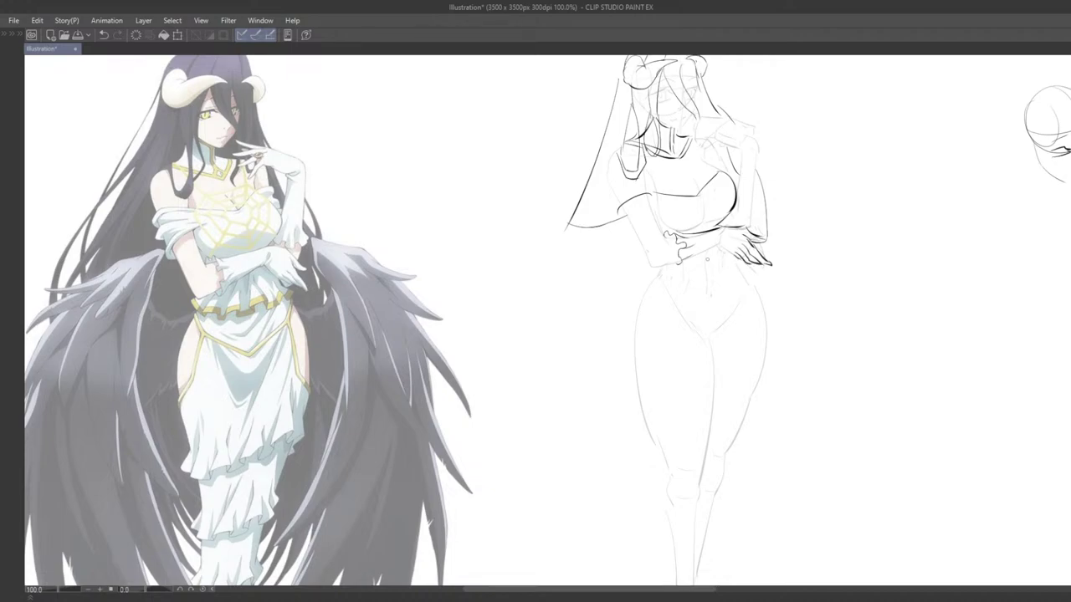
Step: Sketch the lower edge of the crossed gloved forearm from the cuff toward the hand, undoing poor strokes
mouse_move(693, 257)
mouse_down()
mouse_move(726, 245)
mouse_move(705, 261)
mouse_move(738, 277)
mouse_move(747, 299)
mouse_move(711, 289)
mouse_move(746, 248)
mouse_move(711, 265)
mouse_move(755, 229)
mouse_move(746, 222)
mouse_up()
key(ctrl+z)
key(ctrl+z)
key(ctrl+z)
key(ctrl+z)
key(ctrl+z)
scroll(706, 290, down, 5)
key(ctrl+plus)
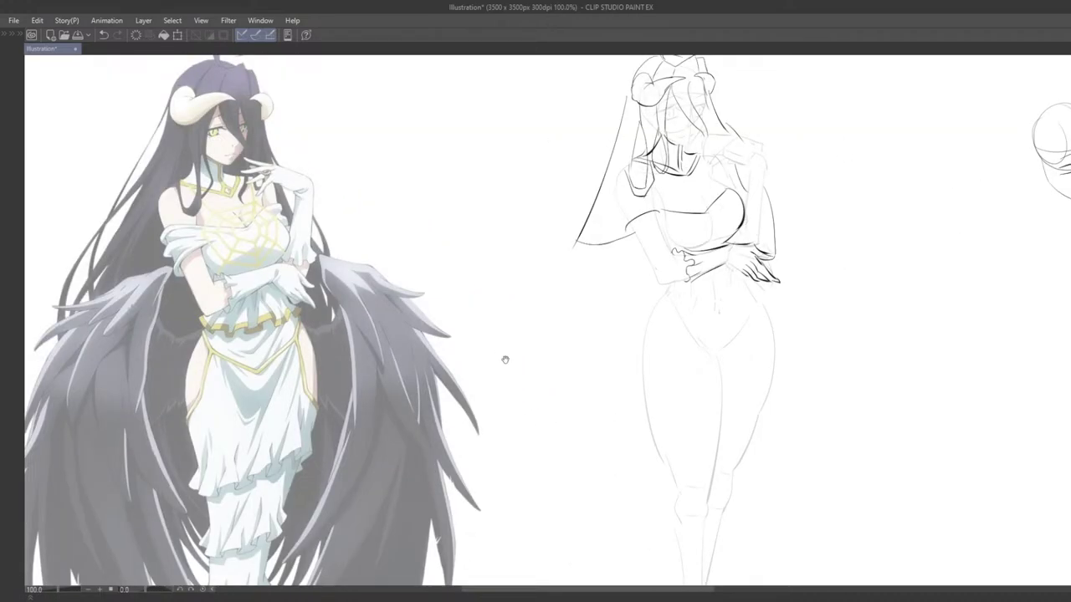
Step: Try a pair of tall rabbit ears on top of the sketched character's head
scroll(505, 358, up, 3)
mouse_move(658, 221)
mouse_down()
mouse_move(666, 210)
mouse_move(672, 228)
mouse_move(656, 156)
mouse_move(674, 219)
mouse_move(736, 222)
mouse_move(837, 190)
mouse_move(755, 153)
mouse_up()
key(ctrl+z)
key(ctrl+z)
key(ctrl+minus)
drag(779, 292, 760, 290)
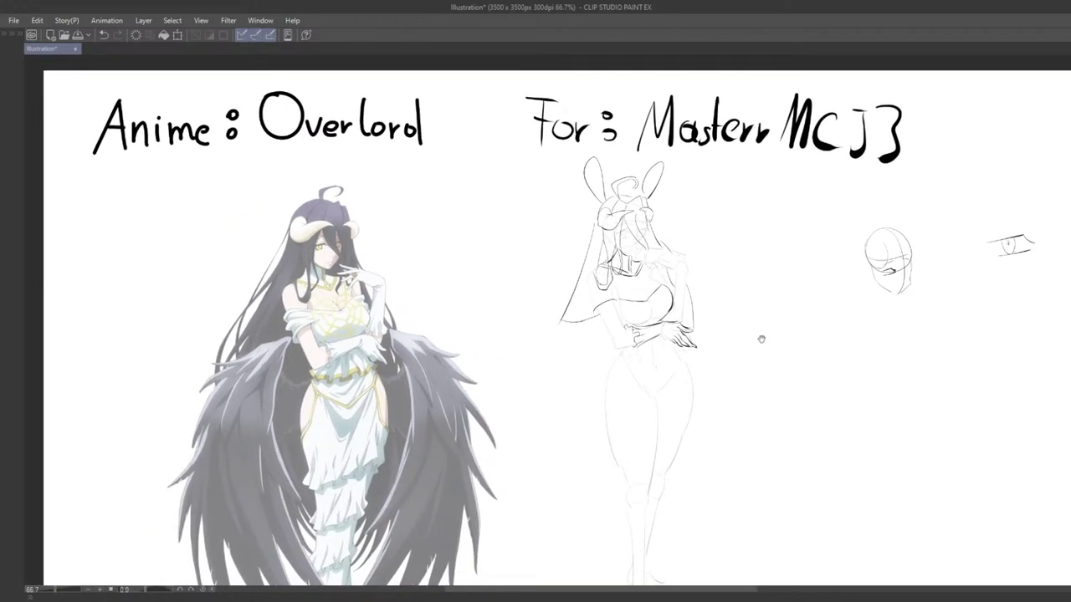
mouse_move(762, 340)
mouse_down()
mouse_move(753, 308)
mouse_move(724, 356)
mouse_move(708, 351)
mouse_move(758, 336)
mouse_up()
key(ctrl+z)
key(ctrl+z)
key(ctrl+plus)
drag(745, 374, 758, 308)
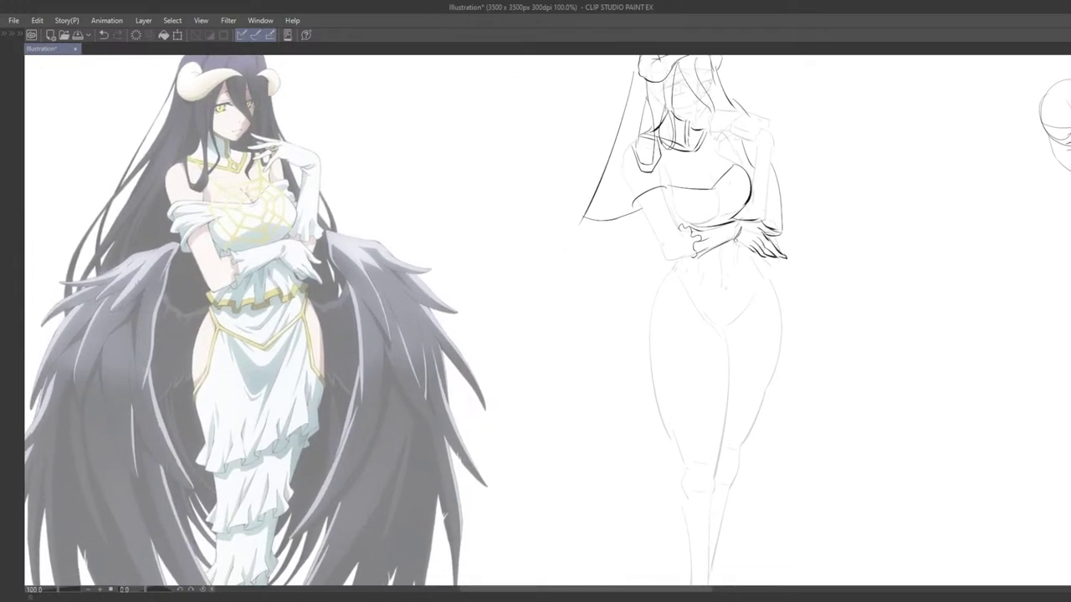
drag(734, 242, 747, 252)
key(ctrl+z)
scroll(736, 266, down, 1)
scroll(747, 226, up, 1)
mouse_move(747, 211)
mouse_down()
mouse_move(793, 277)
mouse_move(689, 242)
mouse_up()
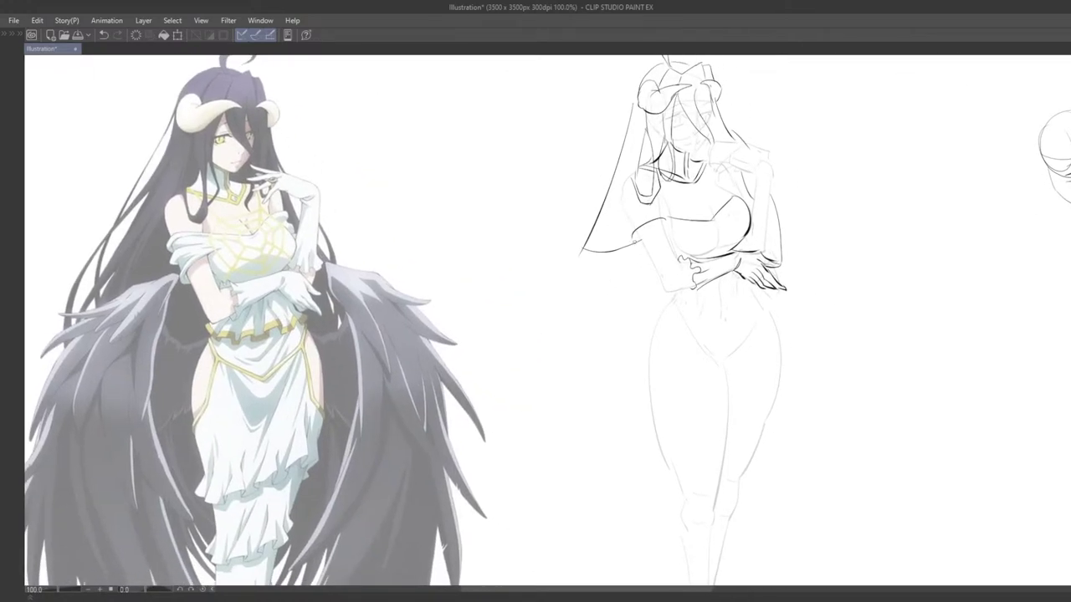
Step: Sketch the first curved folds of the off-shoulder sleeve at the left end of the bust neckline
mouse_move(637, 243)
mouse_down()
mouse_move(655, 236)
mouse_move(639, 253)
mouse_up()
key(ctrl+z)
key(ctrl+z)
key(ctrl+z)
mouse_move(652, 236)
mouse_down()
mouse_move(678, 243)
mouse_move(671, 257)
mouse_move(695, 219)
mouse_move(662, 239)
mouse_up()
key(ctrl+z)
key(ctrl+z)
key(ctrl+z)
key(ctrl+z)
key(ctrl+z)
key(ctrl+z)
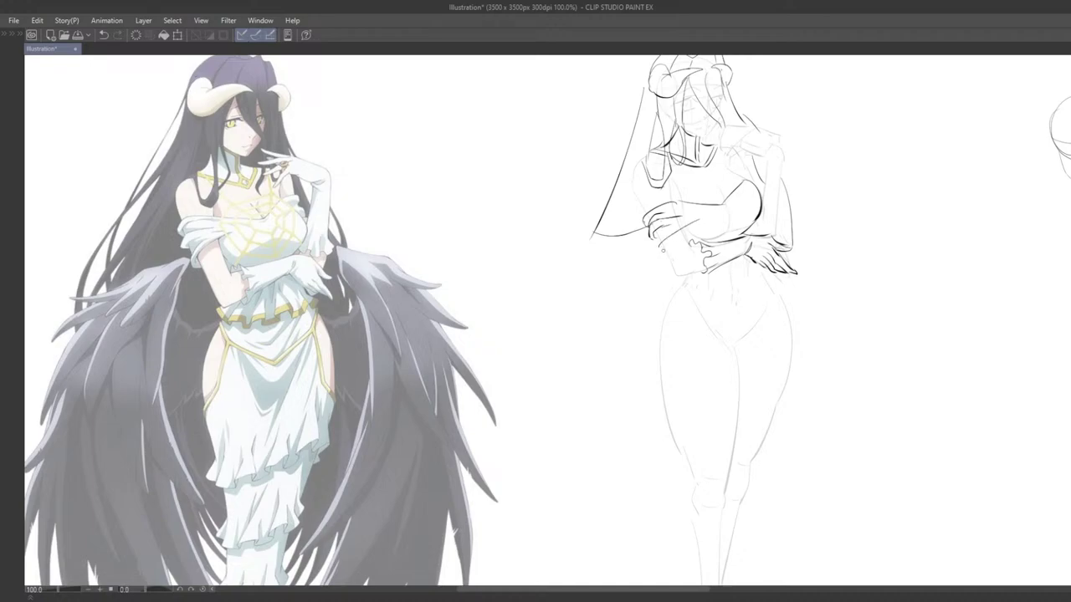
Step: Extend the off-shoulder sleeve with longer folds wrapping down around the upper arm, following the reference
key(ctrl+z)
mouse_move(694, 222)
mouse_down()
mouse_move(658, 245)
mouse_move(699, 227)
mouse_move(669, 271)
mouse_up()
key(ctrl+z)
key(ctrl+z)
scroll(668, 269, down, 3)
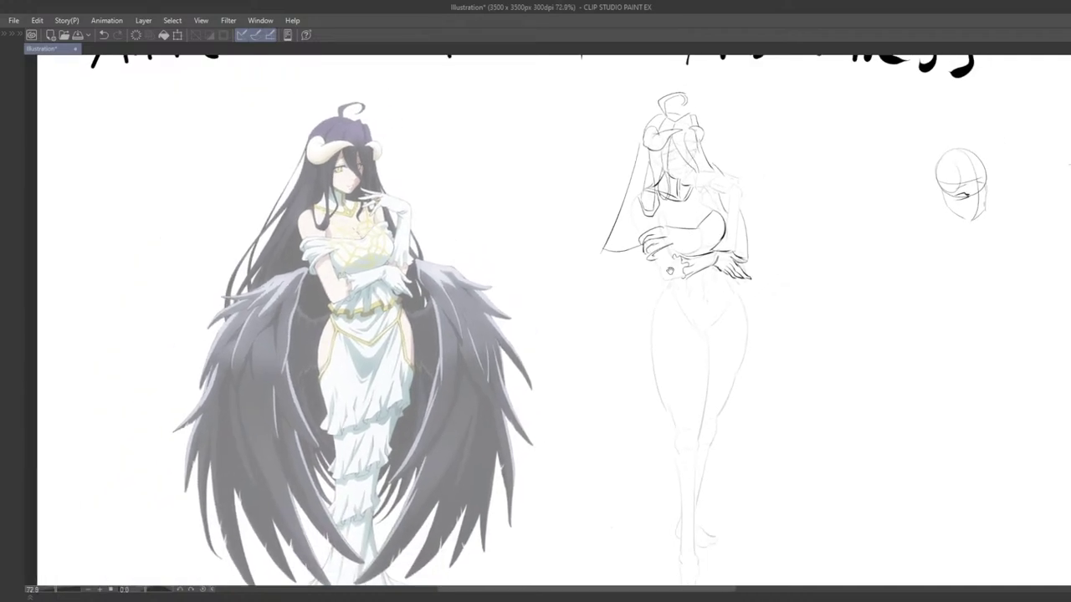
scroll(669, 270, up, 4)
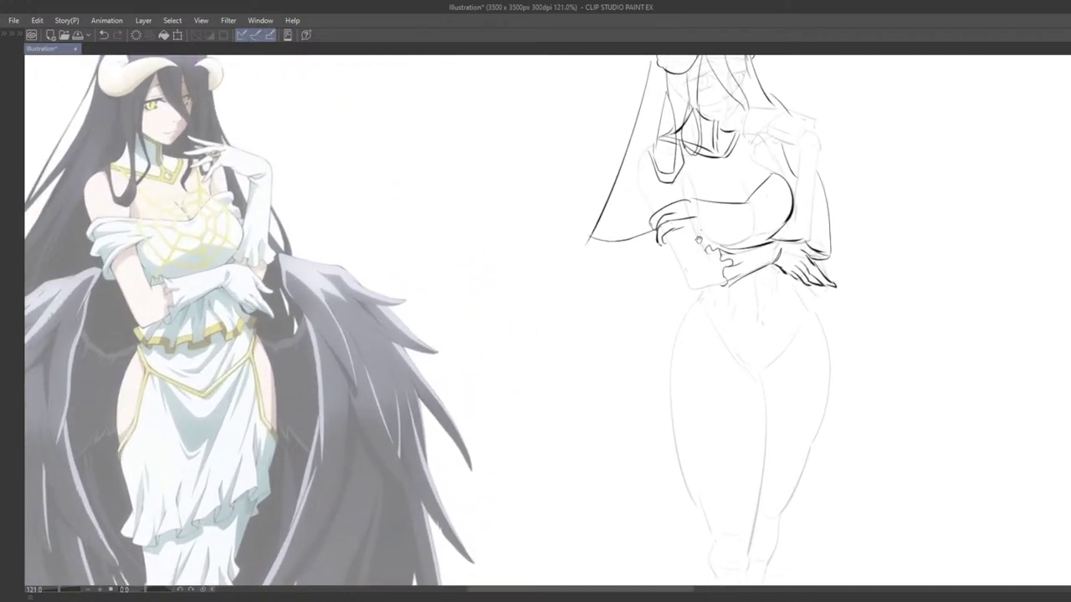
mouse_move(713, 228)
mouse_down()
mouse_move(680, 255)
mouse_move(676, 241)
mouse_up()
key(ctrl+z)
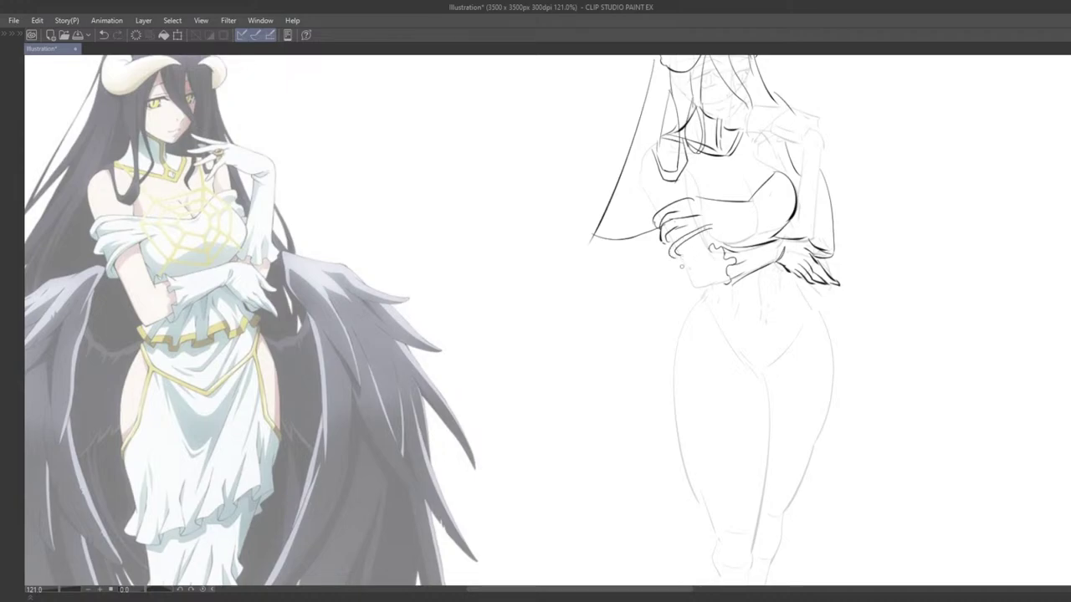
key(ctrl+z)
mouse_move(708, 225)
mouse_down()
mouse_move(678, 240)
mouse_move(680, 259)
mouse_up()
Step: Finish the sleeve's curled lower edge and extend its fold line toward the bust
scroll(716, 171, down, 3)
scroll(717, 171, up, 1)
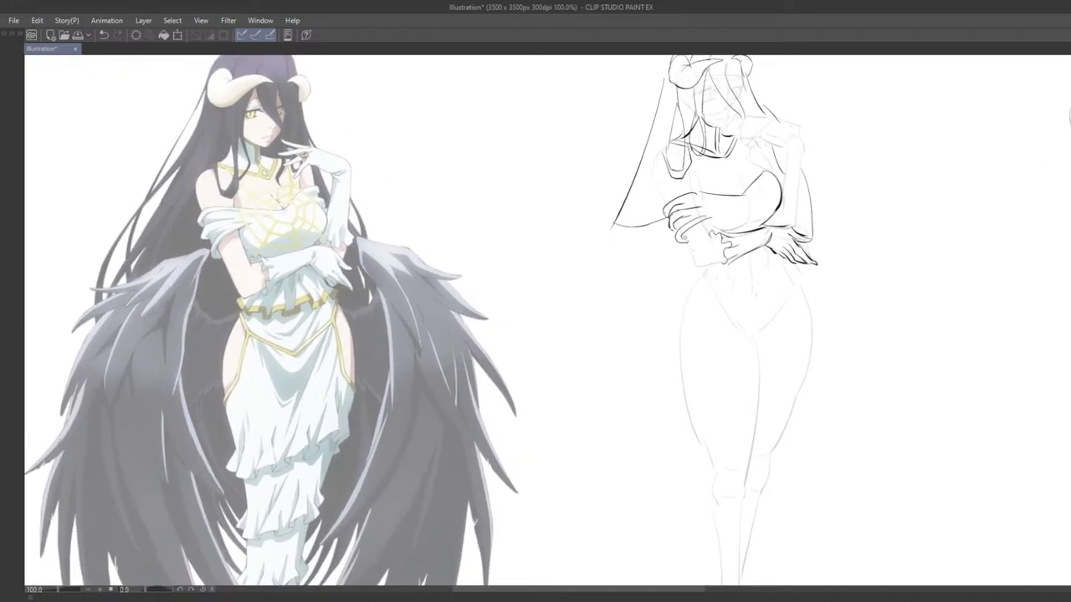
key(ctrl+z)
key(ctrl+y)
scroll(690, 248, up, 3)
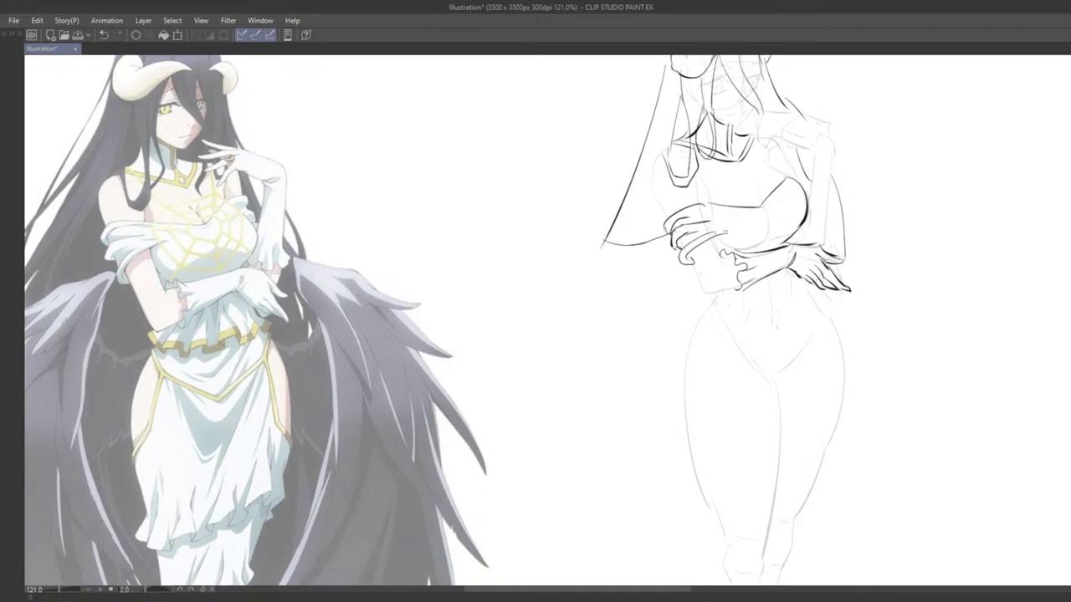
key(ctrl+z)
mouse_move(726, 226)
mouse_down()
mouse_move(700, 245)
mouse_move(721, 249)
mouse_up()
key(ctrl+z)
key(ctrl+z)
Step: Lasso the off-shoulder sleeve linework, shift it slightly up and to the left, and clear the selection
drag(665, 203, 669, 285)
key(ctrl+z)
mouse_move(661, 206)
mouse_down()
mouse_move(705, 275)
mouse_move(765, 215)
mouse_move(710, 194)
mouse_up()
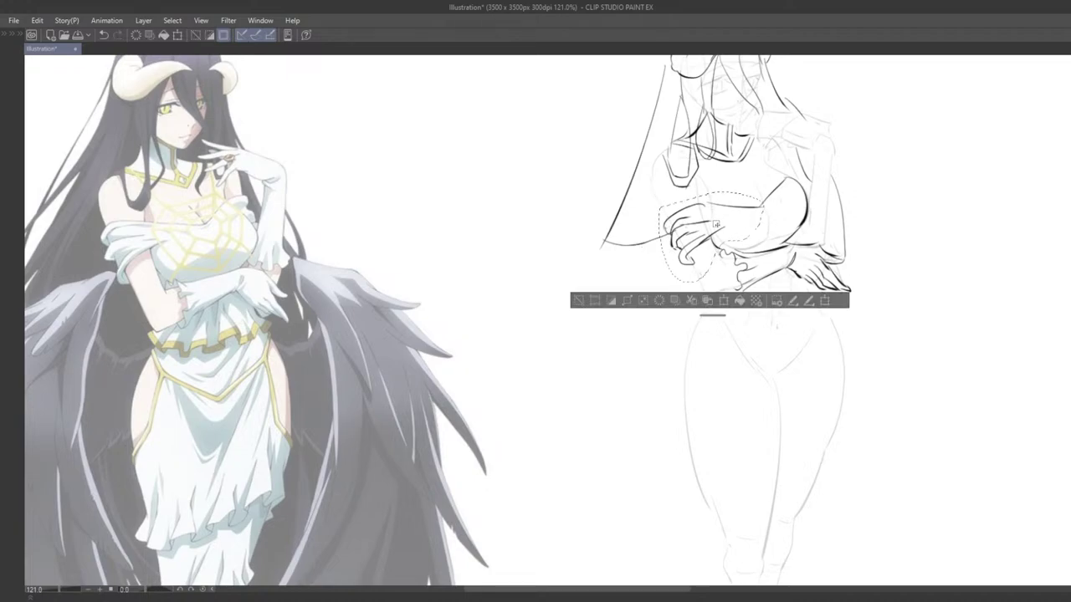
drag(697, 236, 700, 228)
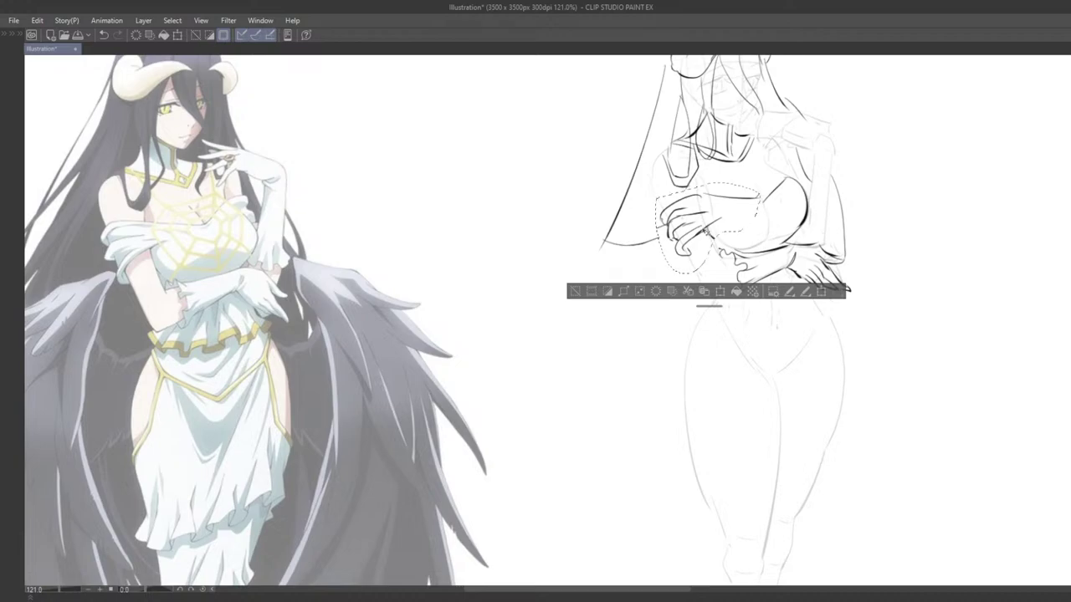
drag(708, 226, 717, 224)
click(574, 291)
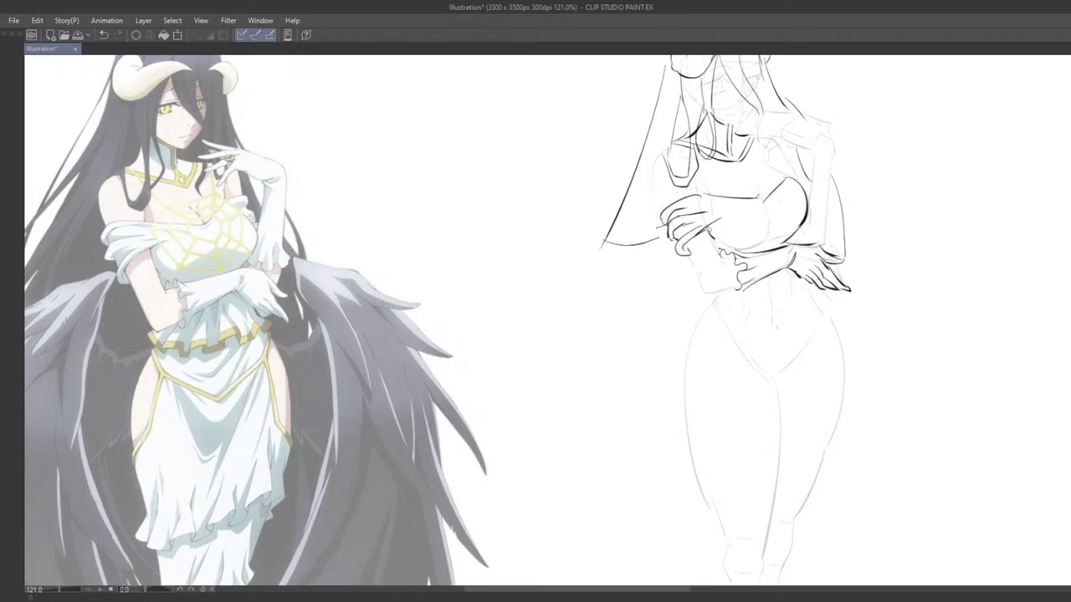
Step: Sketch the short cleavage mark at the middle of the dress neckline
key(ctrl+z)
drag(753, 185, 759, 197)
key(ctrl+z)
scroll(747, 192, down, 6)
drag(867, 188, 761, 258)
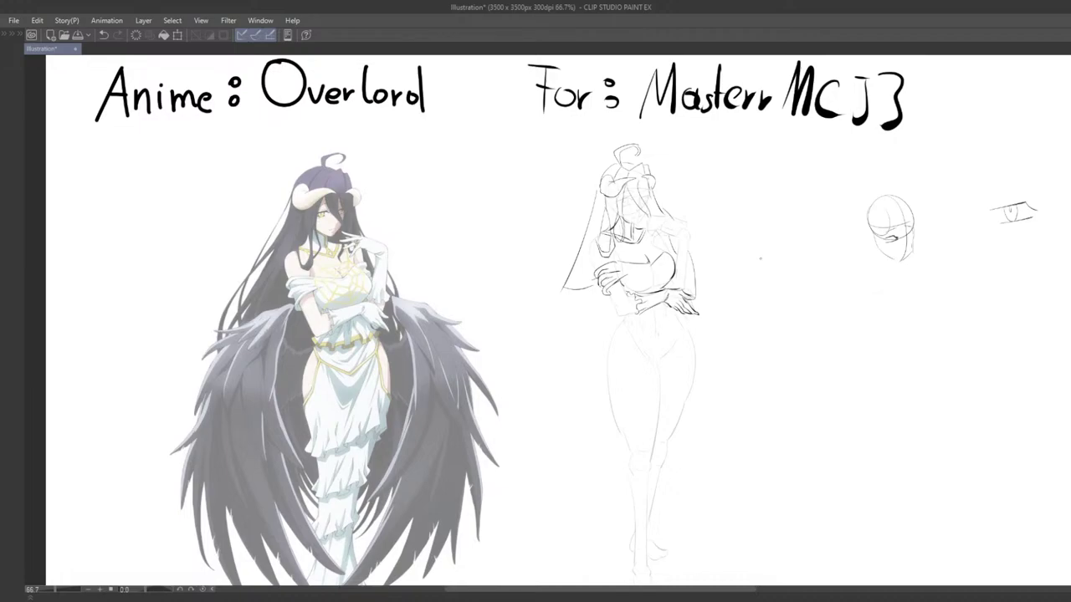
scroll(760, 258, up, 1)
mouse_move(737, 359)
mouse_down()
mouse_move(678, 320)
mouse_move(690, 307)
mouse_move(720, 360)
mouse_up()
scroll(691, 306, up, 3)
drag(674, 225, 686, 223)
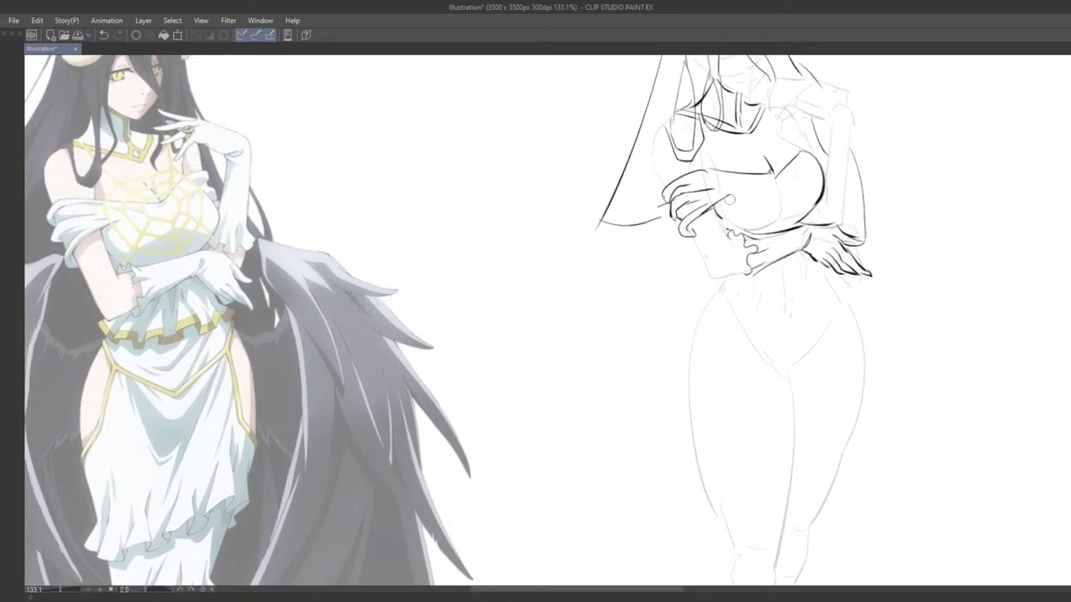
Step: Strengthen the bust's lower-left contour and sketch a small ring around the cleavage mark
key(ctrl+z)
mouse_move(726, 220)
mouse_down()
mouse_move(800, 224)
mouse_move(770, 270)
mouse_up()
key(ctrl+z)
key(ctrl+z)
key(ctrl+z)
mouse_move(750, 189)
mouse_down()
mouse_move(748, 210)
mouse_move(770, 211)
mouse_move(753, 189)
mouse_up()
key(ctrl+z)
key(ctrl+z)
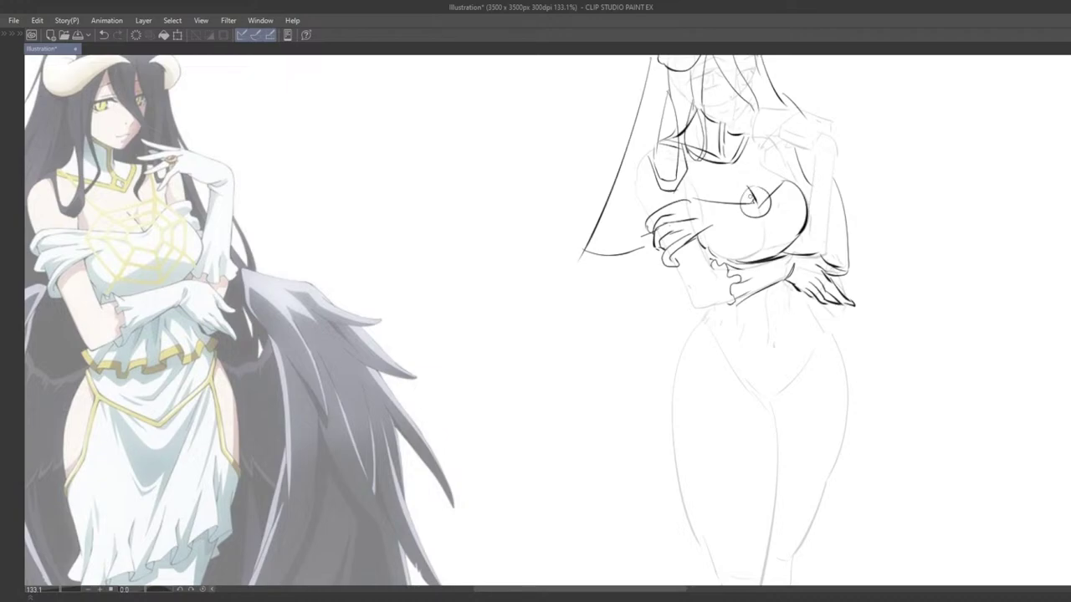
Step: Draw the upper strands of the web pattern, running from the collar toward the small chest ring
key(ctrl+z)
mouse_move(765, 148)
mouse_down()
mouse_move(762, 194)
mouse_move(762, 181)
mouse_up()
drag(686, 157, 735, 195)
key(ctrl+z)
Step: Draw the remaining web strands radiating from the chest ring down and across the bust
drag(733, 241, 723, 264)
key(ctrl+z)
mouse_move(746, 217)
mouse_down()
mouse_move(729, 259)
mouse_move(765, 242)
mouse_move(766, 260)
mouse_up()
key(ctrl+z)
key(ctrl+z)
key(ctrl+z)
key(ctrl+z)
mouse_move(769, 219)
mouse_down()
mouse_move(806, 240)
mouse_move(803, 230)
mouse_up()
key(ctrl+z)
mouse_move(773, 201)
mouse_down()
mouse_move(808, 196)
mouse_move(701, 221)
mouse_up()
key(ctrl+z)
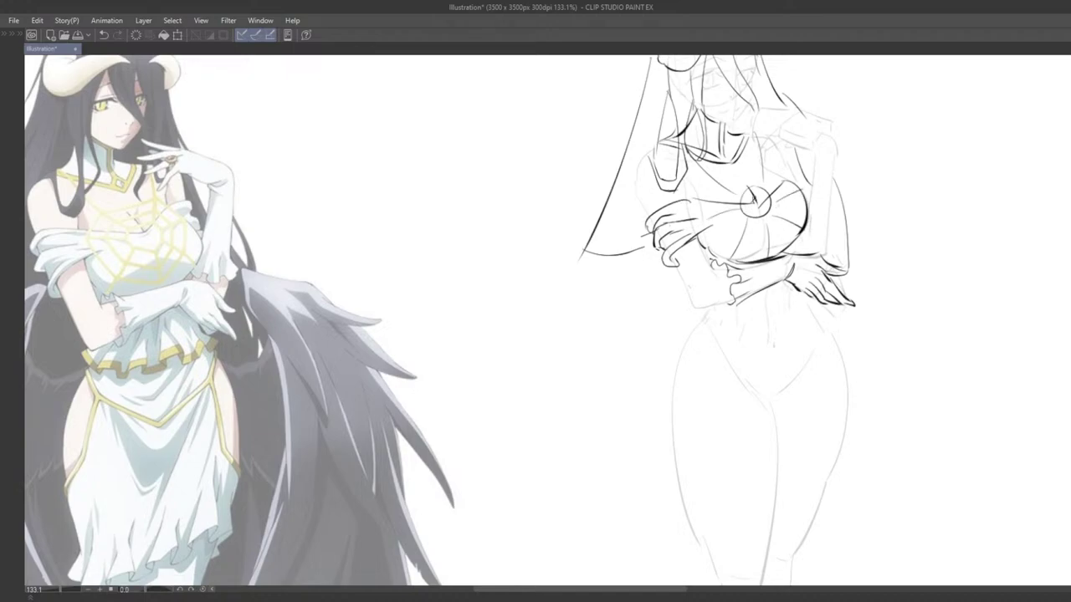
Step: Add concentric rings around the small chest ring, crossing the radiating strands to complete the web pattern
mouse_move(749, 179)
mouse_down()
mouse_move(730, 222)
mouse_move(738, 182)
mouse_move(733, 198)
mouse_move(729, 179)
mouse_move(715, 182)
mouse_move(754, 168)
mouse_move(719, 178)
mouse_move(742, 186)
mouse_move(726, 225)
mouse_move(750, 239)
mouse_move(779, 234)
mouse_move(797, 210)
mouse_move(764, 179)
mouse_up()
key(ctrl+z)
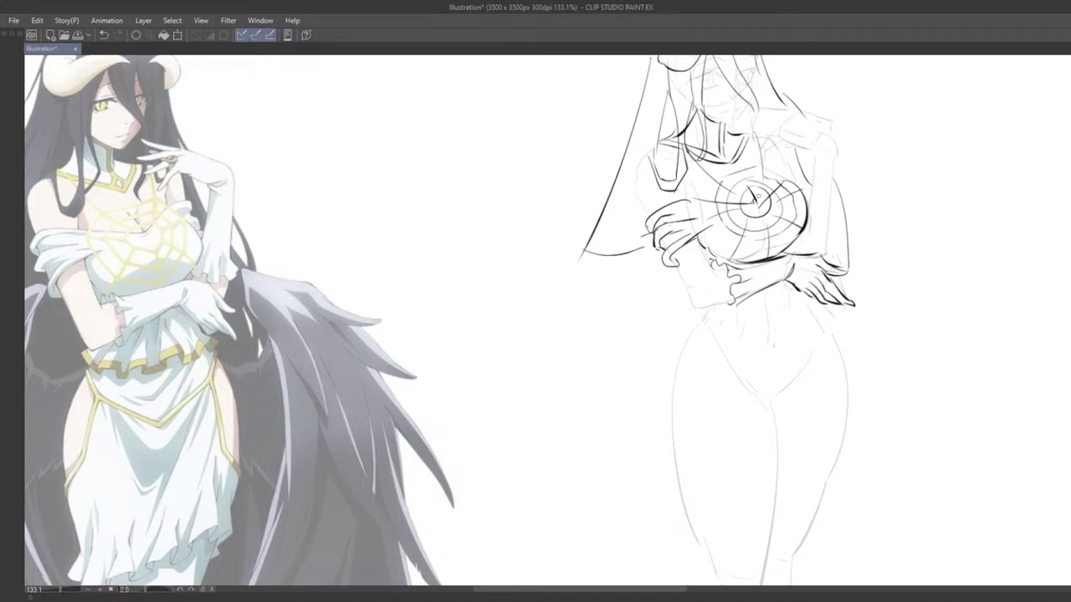
scroll(789, 218, down, 3)
mouse_move(788, 220)
mouse_down()
mouse_move(805, 212)
mouse_move(750, 248)
mouse_move(767, 249)
mouse_up()
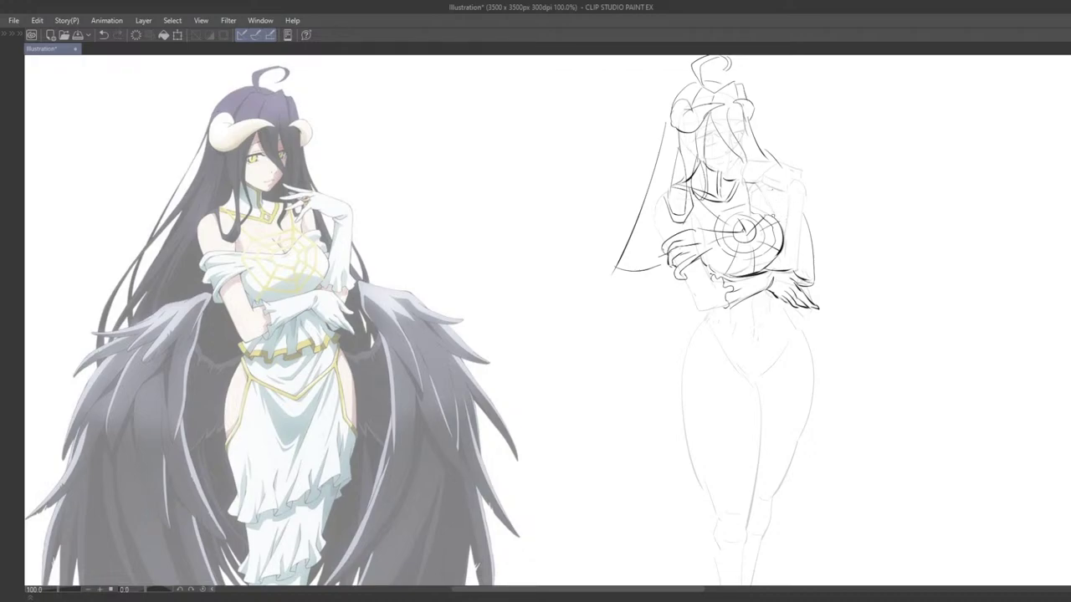
Step: Sketch the small ruffle of the dress at the upper right edge of the bust
drag(756, 215, 778, 213)
key(ctrl+z)
key(ctrl+z)
drag(777, 211, 782, 224)
Step: Draw the left half of the V-shaped hip trim, from the waist down to the centre point
scroll(779, 268, down, 5)
drag(878, 281, 817, 265)
scroll(640, 249, up, 3)
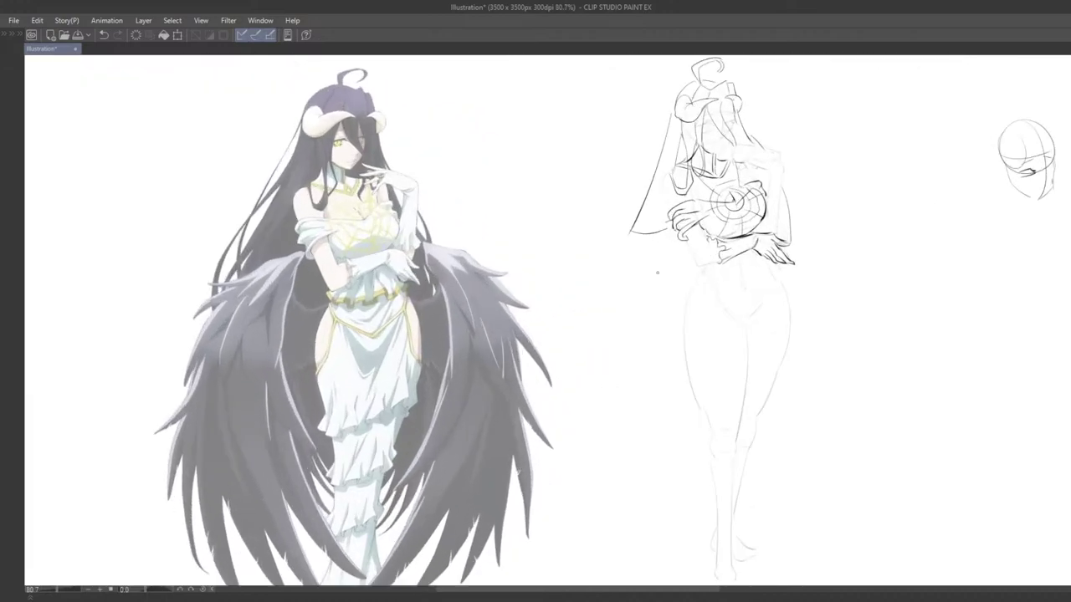
scroll(640, 249, up, 2)
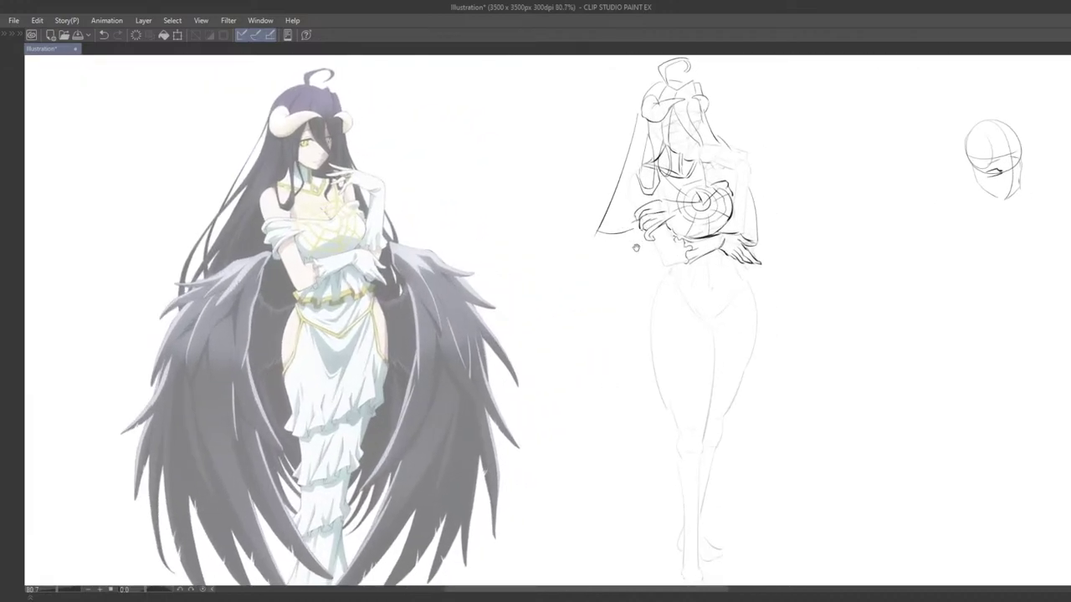
scroll(653, 295, down, 2)
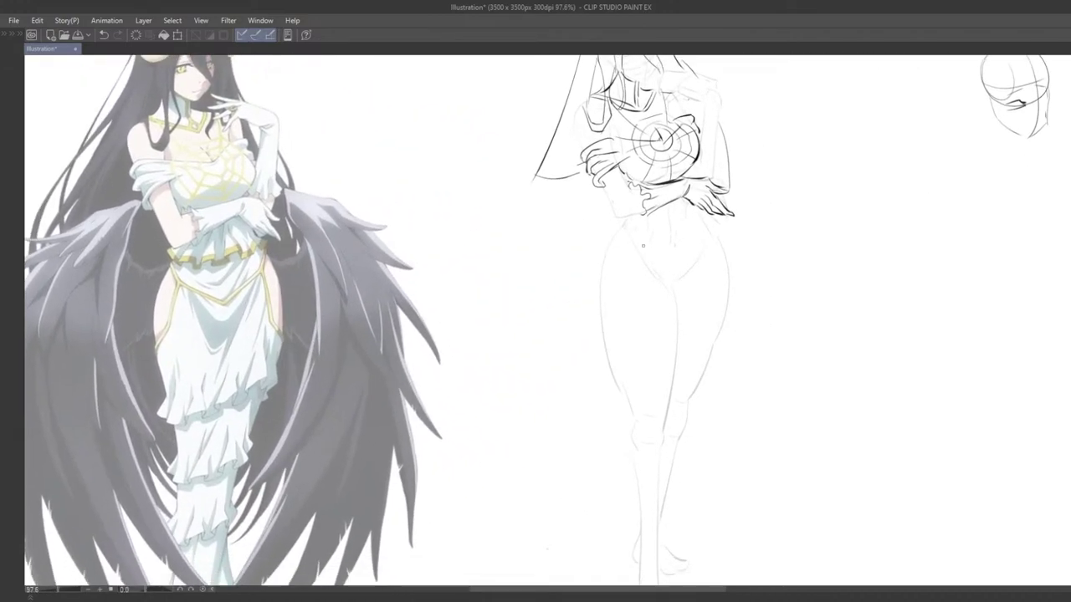
key(ctrl+z)
mouse_move(628, 227)
mouse_down()
mouse_move(640, 255)
mouse_move(680, 269)
mouse_up()
key(ctrl+z)
key(ctrl+z)
key(ctrl+z)
key(ctrl+z)
mouse_move(622, 223)
mouse_down()
mouse_move(634, 253)
mouse_move(678, 262)
mouse_move(661, 266)
mouse_move(671, 270)
mouse_up()
key(ctrl+z)
key(ctrl+z)
key(ctrl+z)
Step: Draw the right half of the V-shaped hip trim, from the centre point up to the right side of the waist
mouse_move(721, 247)
mouse_down()
mouse_move(676, 267)
mouse_move(712, 237)
mouse_up()
key(ctrl+z)
key(ctrl+z)
mouse_move(672, 268)
mouse_down()
mouse_move(709, 239)
mouse_move(716, 250)
mouse_up()
key(ctrl+z)
drag(706, 219, 707, 232)
Step: Sketch the skirt's slit line curving from the left end of the hip trim to the outer thigh
scroll(666, 265, down, 3)
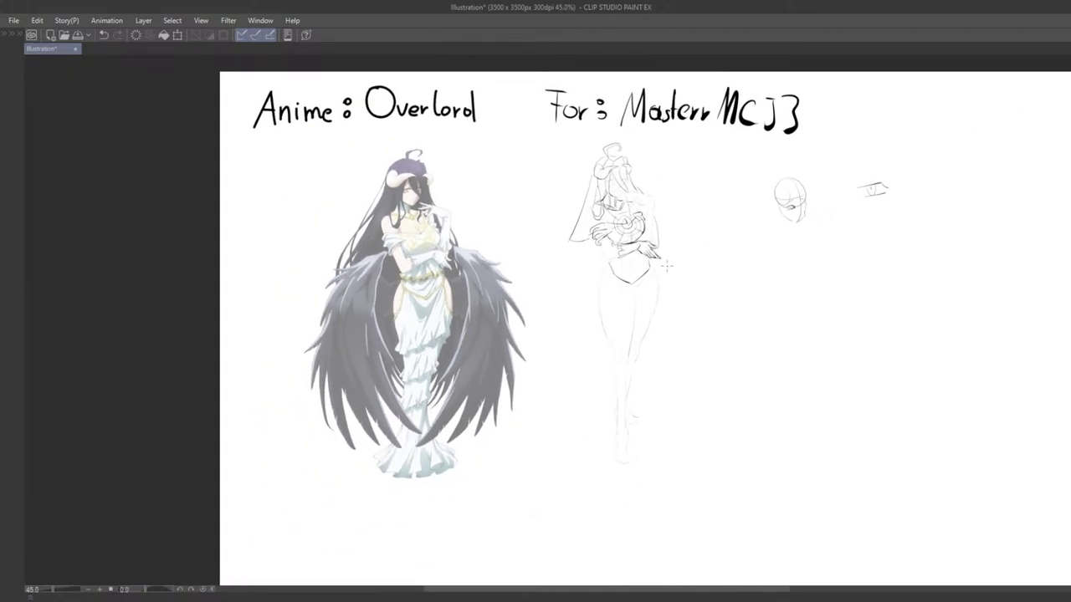
scroll(667, 266, up, 3)
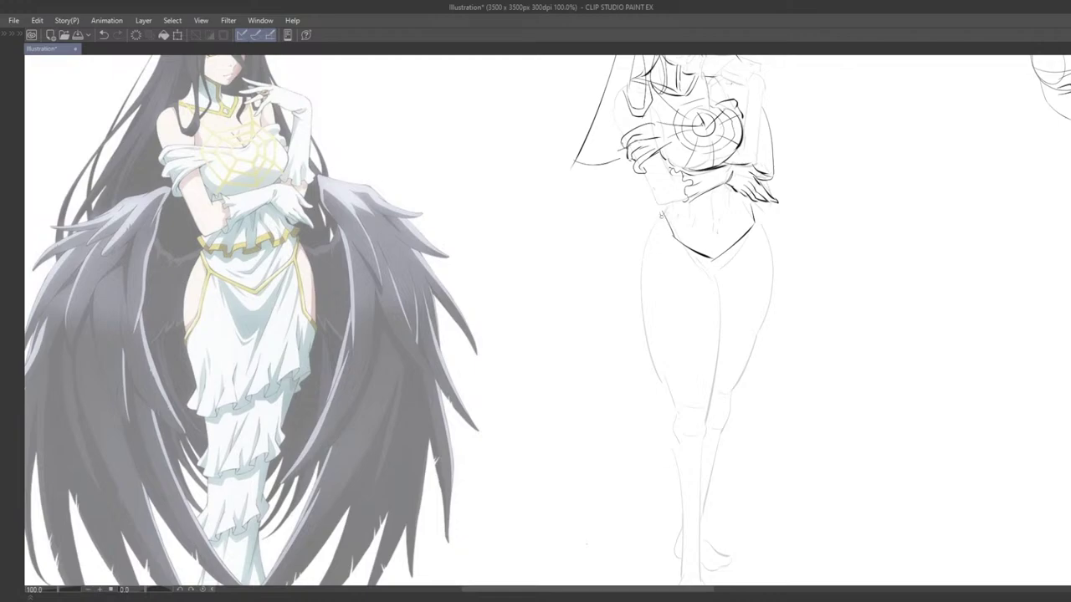
mouse_move(661, 215)
mouse_down()
mouse_move(673, 236)
mouse_move(656, 275)
mouse_up()
key(ctrl+z)
key(ctrl+z)
Step: Add a second line alongside the left slit line to give its trim some width
scroll(705, 268, down, 3)
scroll(704, 268, up, 3)
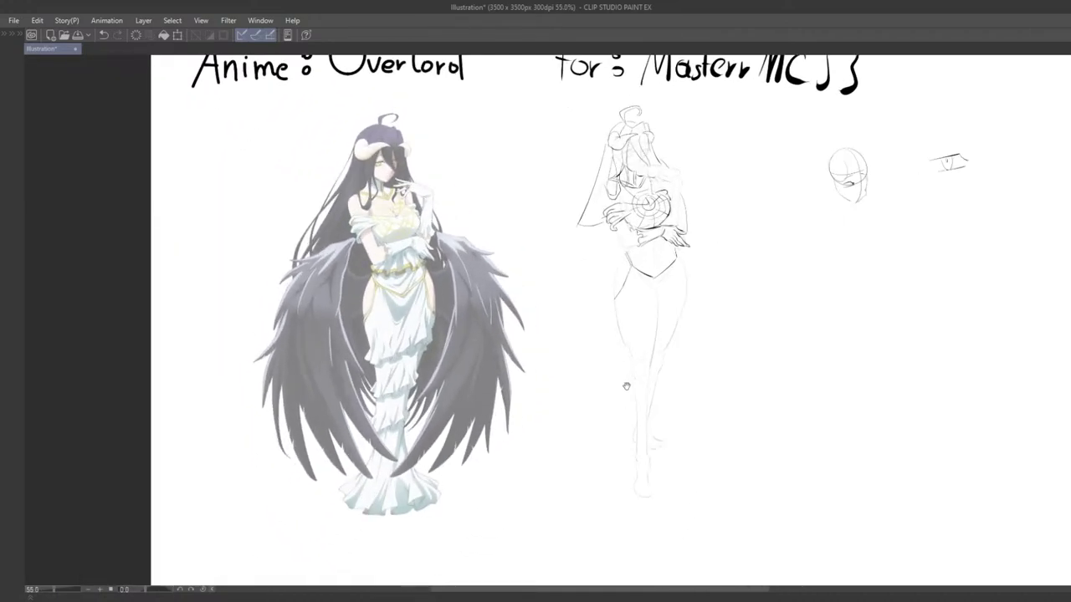
drag(484, 358, 463, 383)
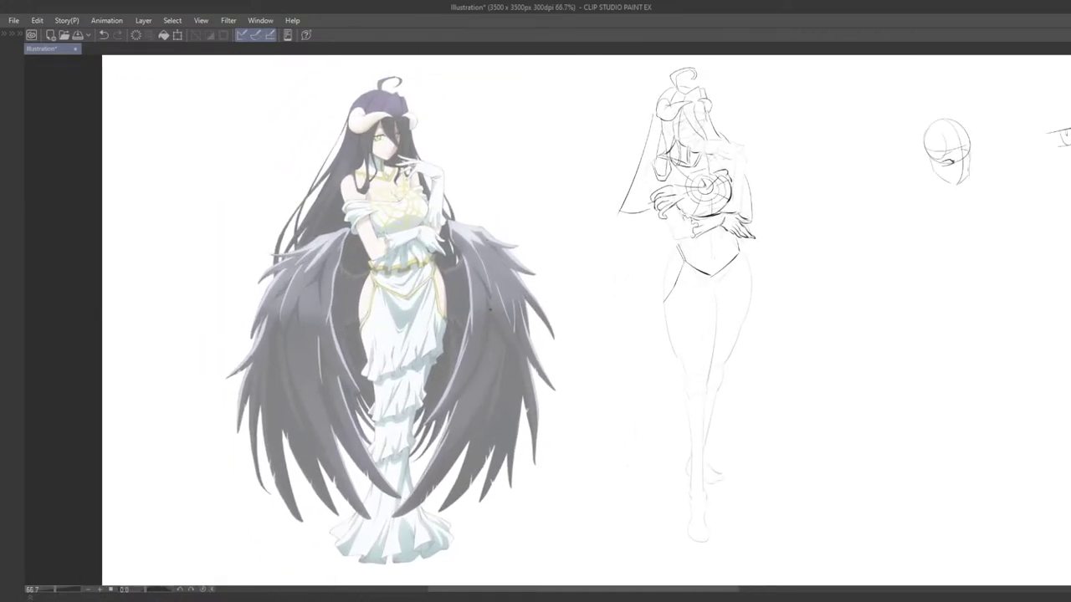
scroll(581, 288, up, 3)
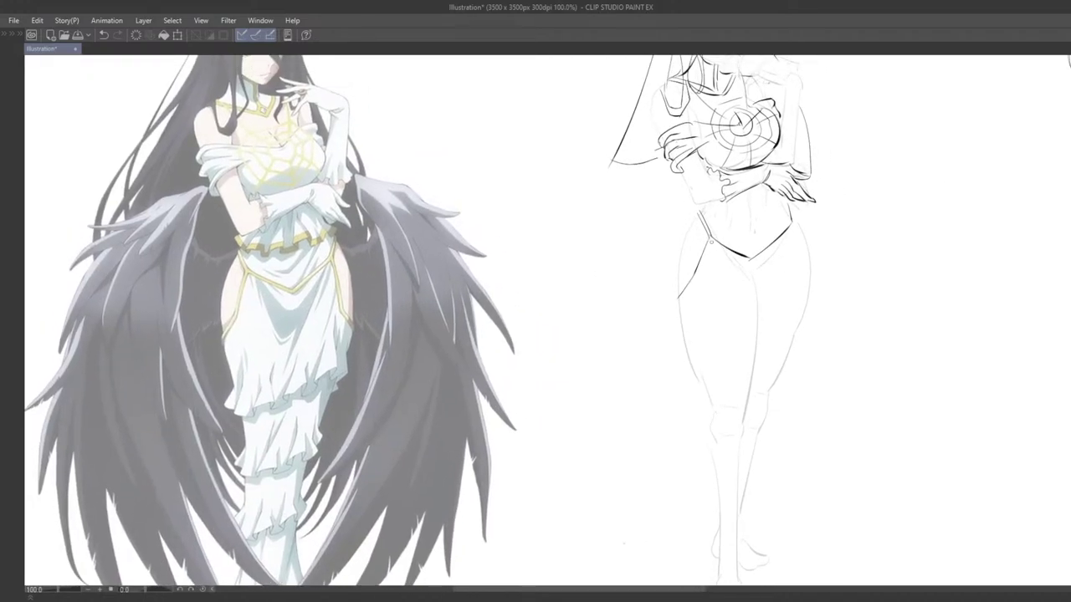
drag(711, 242, 697, 277)
key(ctrl+z)
key(ctrl+z)
drag(710, 241, 676, 302)
key(ctrl+z)
key(ctrl+z)
key(ctrl+z)
key(ctrl+z)
key(ctrl+z)
key(ctrl+z)
Step: Double the V-shaped hip trim with a parallel line along both halves
mouse_move(711, 242)
mouse_down()
mouse_move(758, 262)
mouse_move(750, 260)
mouse_move(787, 237)
mouse_up()
key(ctrl+z)
key(ctrl+z)
key(e)
key(p)
key(ctrl+z)
key(ctrl+z)
Step: Sketch the ruffled peplum at the waist, with a wavy hem and folds running up toward the crossed arm
drag(714, 211, 717, 221)
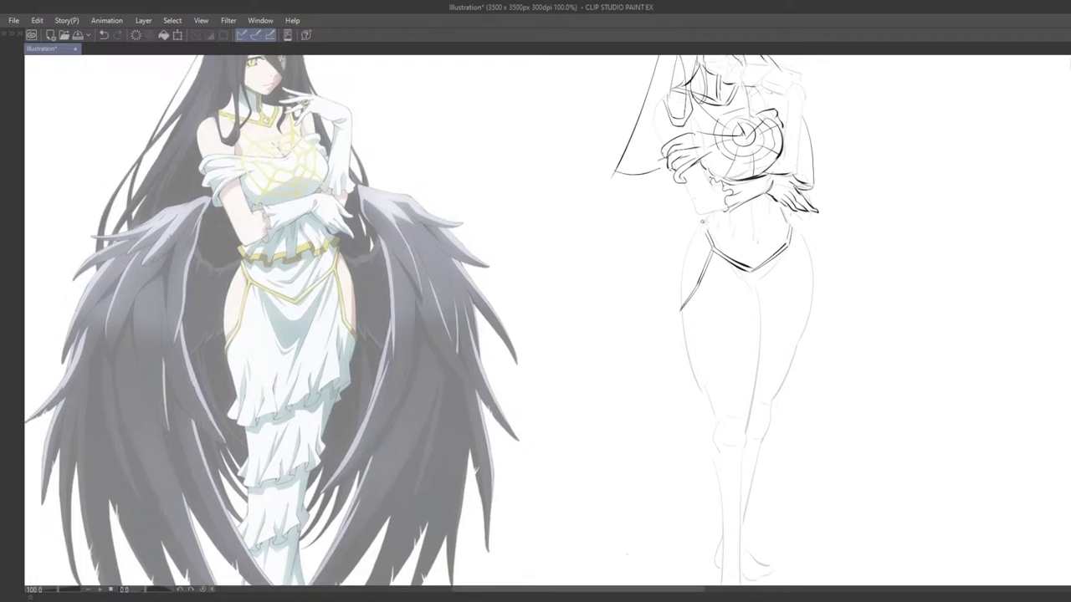
key(ctrl+z)
mouse_move(715, 237)
mouse_down()
mouse_move(755, 240)
mouse_move(745, 237)
mouse_move(773, 233)
mouse_move(777, 216)
mouse_move(793, 214)
mouse_move(738, 221)
mouse_move(765, 232)
mouse_move(768, 221)
mouse_move(733, 227)
mouse_move(721, 213)
mouse_move(719, 229)
mouse_move(689, 245)
mouse_move(636, 235)
mouse_up()
key(ctrl+z)
key(ctrl+z)
key(ctrl+z)
key(ctrl+z)
key(ctrl+z)
key(ctrl+z)
key(ctrl+z)
key(ctrl+z)
key(ctrl+z)
key(ctrl+z)
key(ctrl+z)
key(ctrl+z)
key(ctrl+z)
key(ctrl+z)
key(ctrl+z)
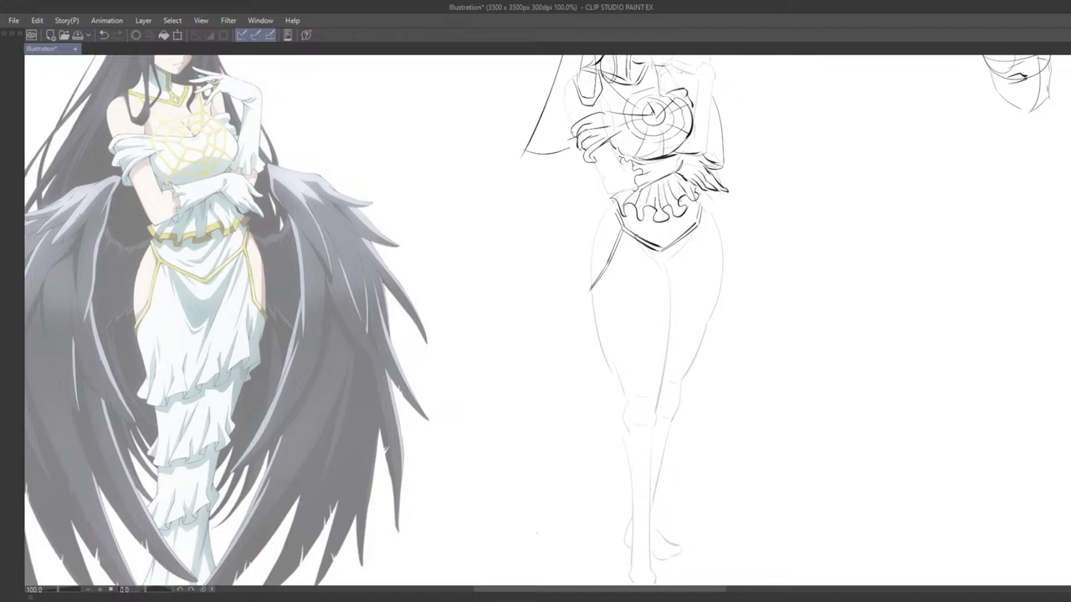
drag(602, 311, 566, 346)
drag(586, 400, 594, 371)
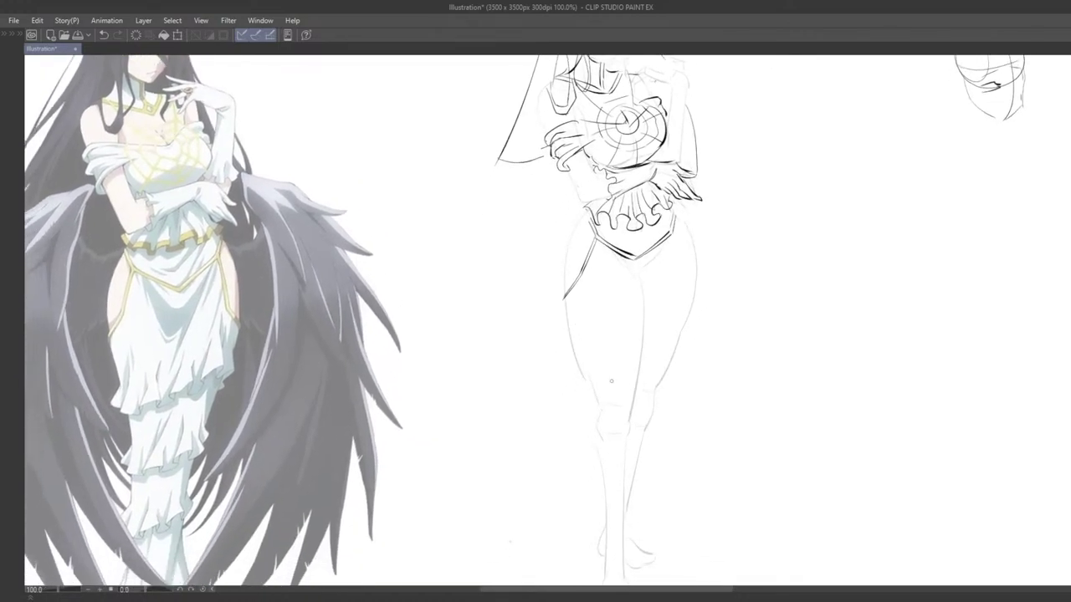
scroll(636, 343, down, 3)
scroll(669, 338, up, 3)
drag(648, 302, 630, 343)
drag(578, 253, 639, 249)
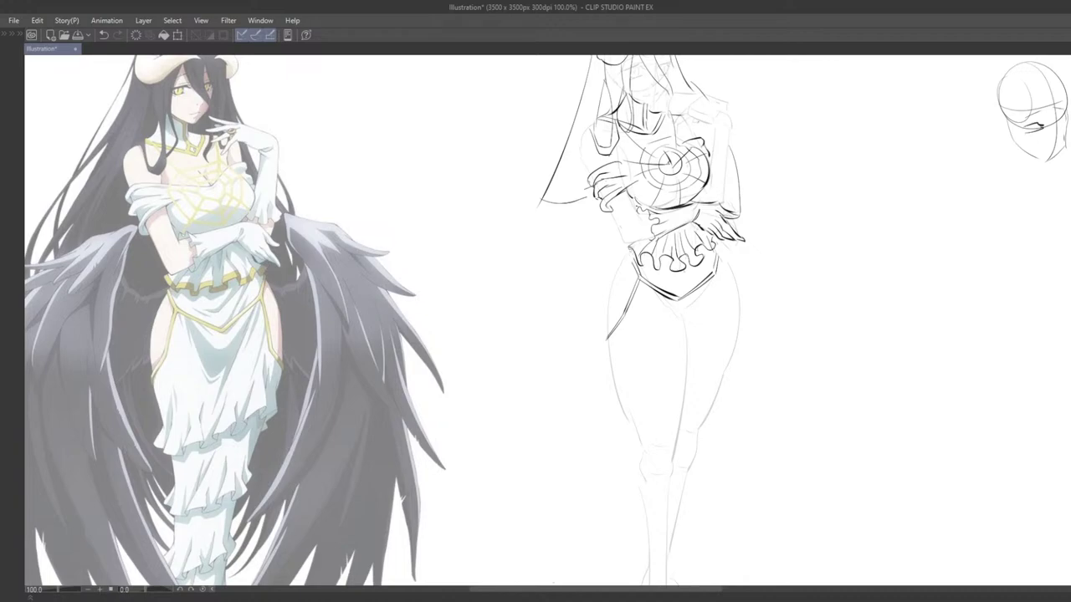
scroll(630, 256, down, 1)
scroll(711, 272, down, 1)
mouse_move(713, 278)
mouse_down()
mouse_move(691, 260)
mouse_move(689, 227)
mouse_up()
scroll(691, 242, up, 2)
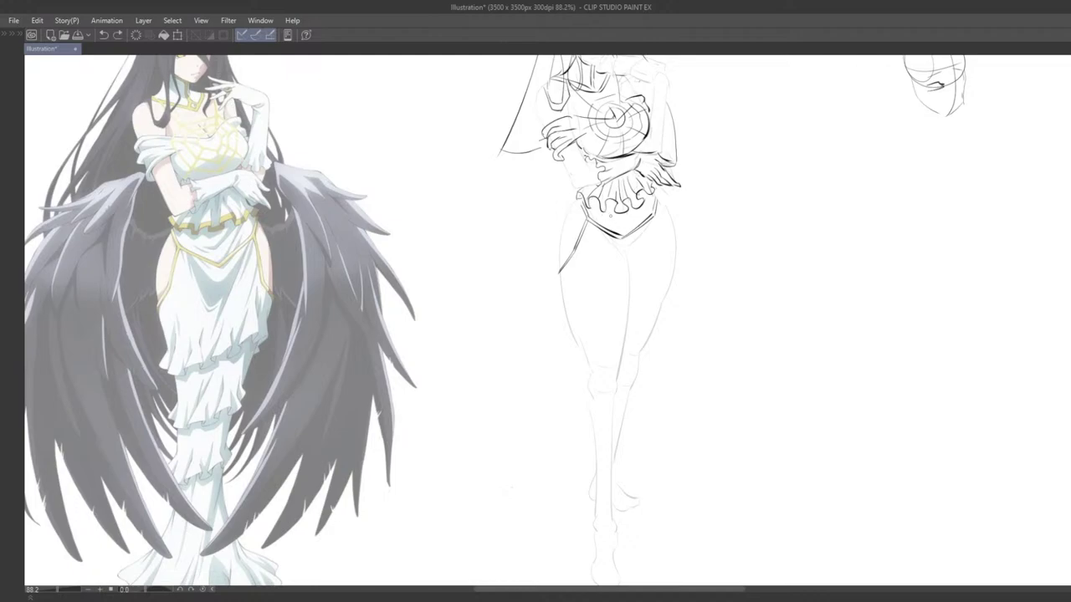
mouse_move(592, 212)
mouse_down()
mouse_move(650, 200)
mouse_move(620, 232)
mouse_up()
key(ctrl+z)
drag(625, 269, 628, 266)
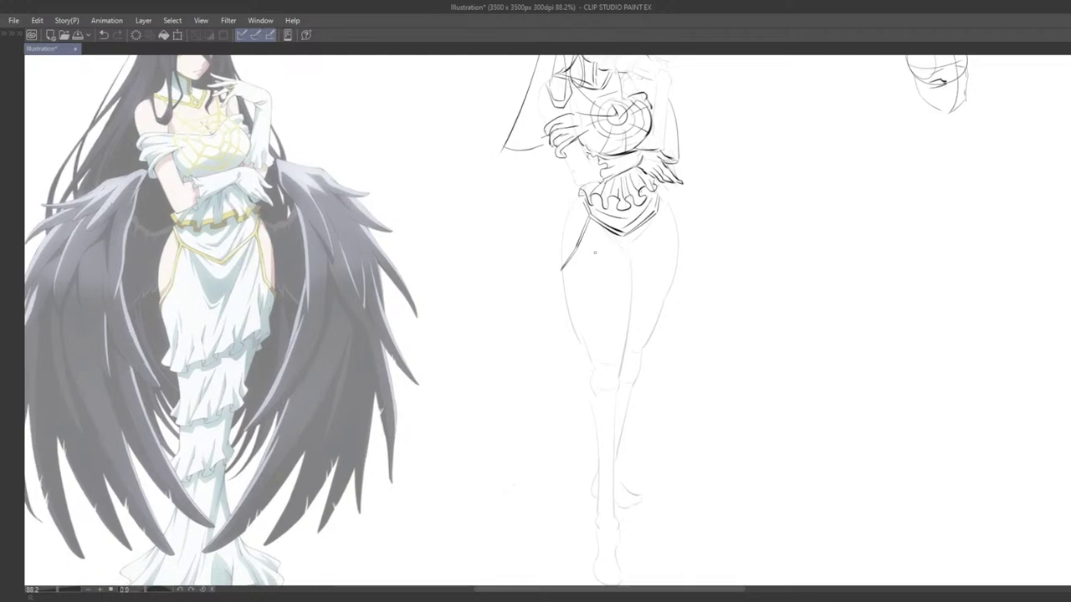
key(ctrl+z)
Step: Sketch the skirt's right slit as a double trim line running from the hip trim's right end to the outer thigh
mouse_move(658, 213)
mouse_down()
mouse_move(676, 275)
mouse_move(661, 261)
mouse_move(672, 278)
mouse_move(655, 231)
mouse_move(676, 276)
mouse_up()
key(ctrl+z)
key(ctrl+z)
key(ctrl+z)
key(ctrl+z)
key(ctrl+z)
key(ctrl+z)
scroll(678, 280, down, 3)
scroll(692, 274, up, 3)
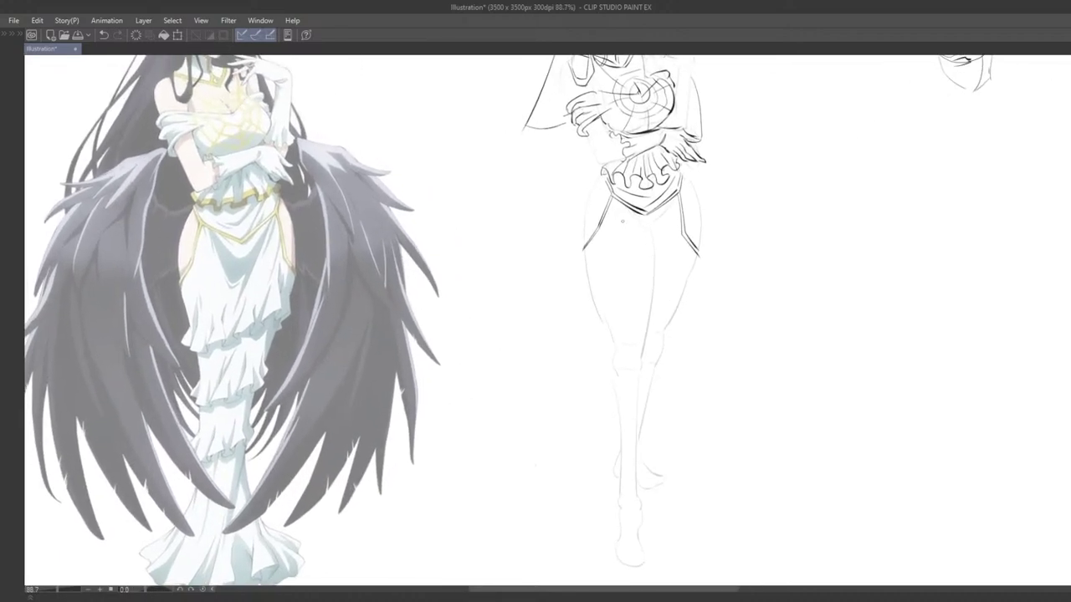
mouse_move(616, 219)
mouse_down()
mouse_move(648, 248)
mouse_move(633, 291)
mouse_move(650, 242)
mouse_up()
key(ctrl+z)
key(ctrl+z)
key(ctrl+z)
key(ctrl+y)
key(ctrl+z)
Step: Sketch the two curved drape folds below the V-shaped hip trim, sweeping from both sides toward the middle of the skirt
mouse_move(623, 222)
mouse_down()
mouse_move(647, 268)
mouse_move(663, 239)
mouse_up()
drag(674, 233, 648, 286)
key(ctrl+z)
key(ctrl+z)
key(ctrl+z)
key(ctrl+y)
key(ctrl+z)
key(ctrl+y)
key(ctrl+z)
key(ctrl+y)
key(ctrl+y)
key(ctrl+y)
key(ctrl+z)
key(ctrl+z)
drag(669, 211, 639, 273)
key(ctrl+z)
key(ctrl+z)
mouse_move(623, 221)
mouse_down()
mouse_move(652, 248)
mouse_move(644, 251)
mouse_up()
mouse_move(694, 282)
mouse_down()
mouse_move(686, 268)
mouse_move(653, 272)
mouse_up()
scroll(653, 271, down, 3)
scroll(657, 255, up, 2)
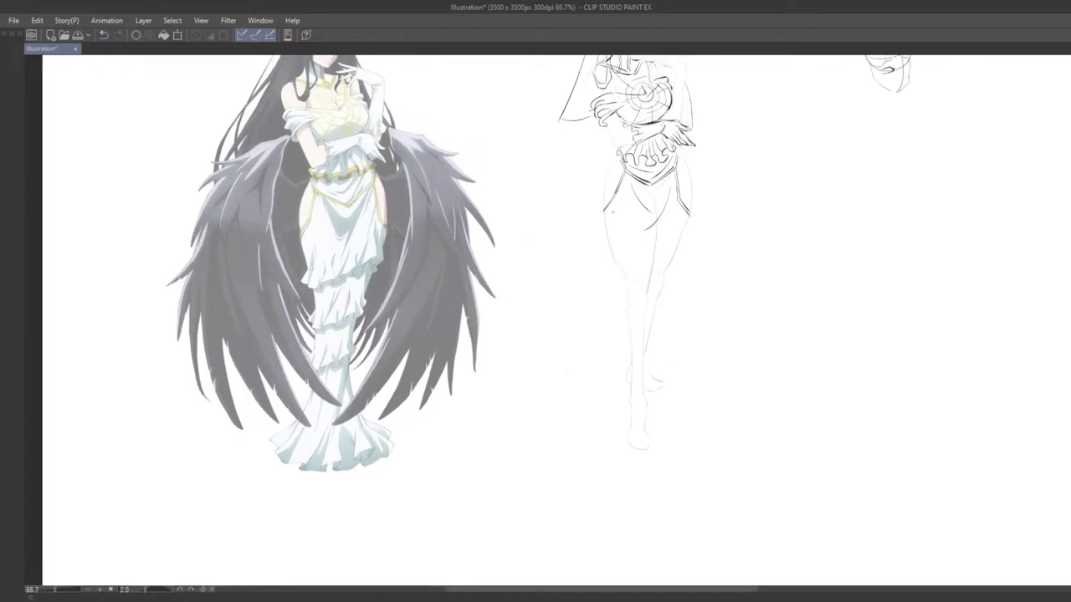
Step: Sketch the top skirt tier's side edges down from the slits and its wavy ruffled hem above the knees
key(ctrl+z)
key(ctrl+y)
key(ctrl+z)
key(ctrl+y)
key(ctrl+z)
key(ctrl+y)
key(ctrl+z)
key(ctrl+y)
key(ctrl+z)
key(ctrl+y)
key(ctrl+y)
key(ctrl+y)
key(ctrl+y)
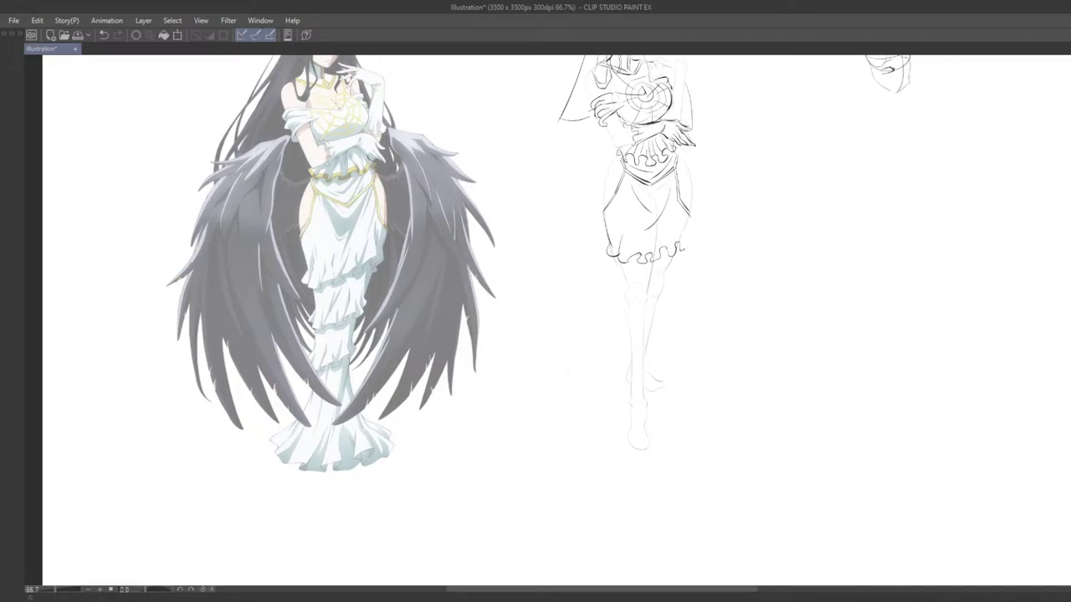
drag(690, 216, 690, 247)
Step: Sketch the second skirt tier's left edge down from the first ruffle, flaring outward at its lower corner
mouse_move(634, 275)
mouse_down()
mouse_move(645, 256)
mouse_move(633, 287)
mouse_move(652, 302)
mouse_move(644, 291)
mouse_up()
key(ctrl+z)
key(ctrl+z)
drag(597, 230, 627, 301)
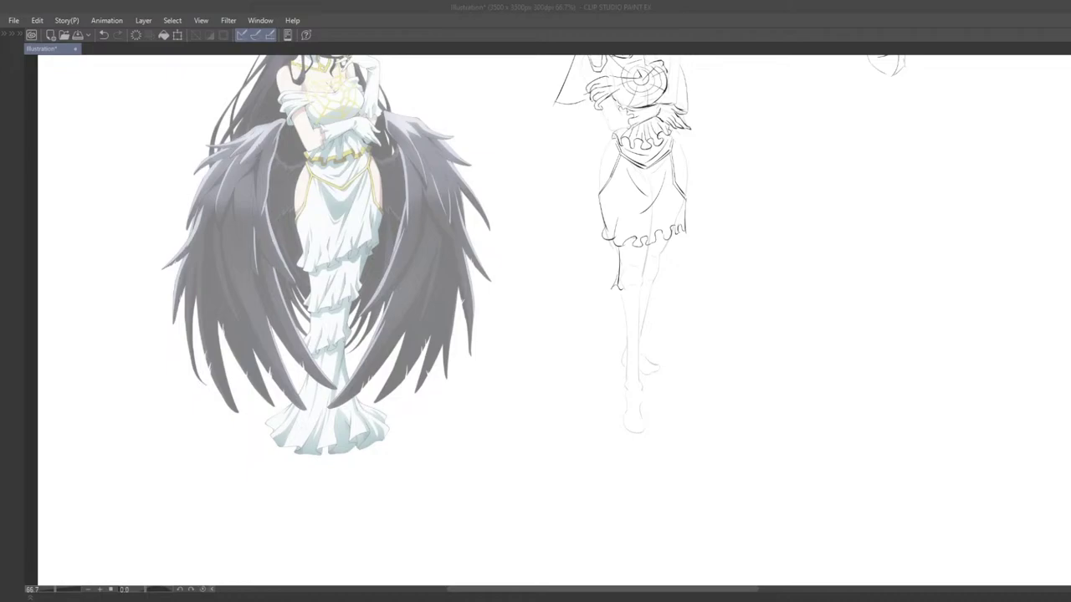
Step: Draw the second tier's wavy hem across the legs and close it with a ruffled right corner
key(ctrl+plus)
mouse_move(676, 283)
mouse_down()
mouse_move(676, 264)
mouse_move(650, 247)
mouse_move(690, 244)
mouse_move(700, 225)
mouse_up()
key(ctrl+z)
key(ctrl+z)
key(ctrl+z)
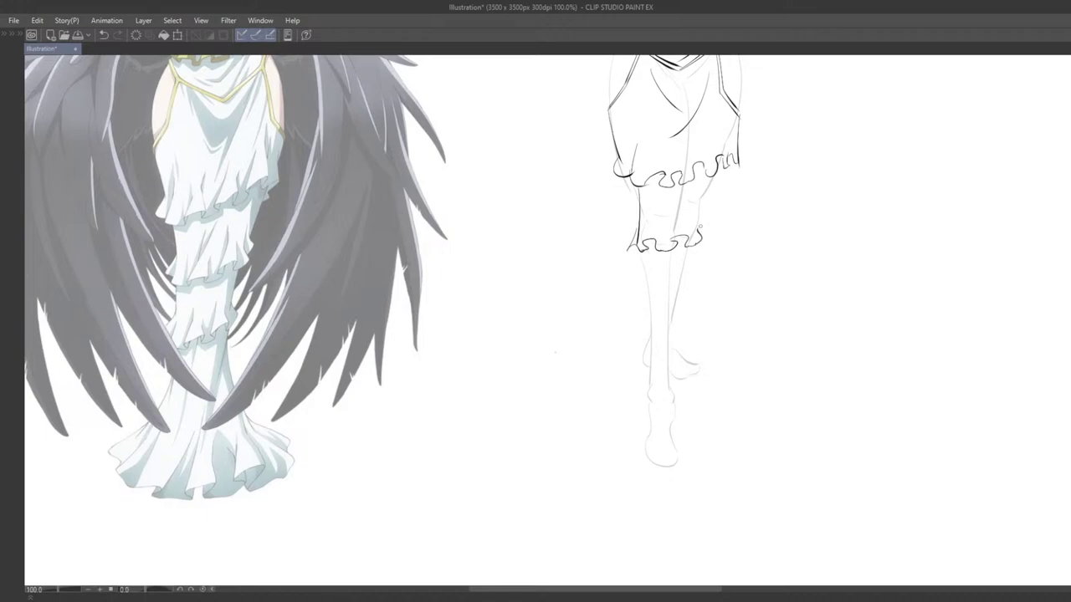
key(ctrl+z)
key(ctrl+z)
drag(697, 242, 702, 219)
key(ctrl+z)
key(ctrl+z)
drag(699, 238, 710, 224)
Step: Sketch the third skirt tier's left edge straight down from the second ruffle along the lower leg
scroll(753, 309, down, 5)
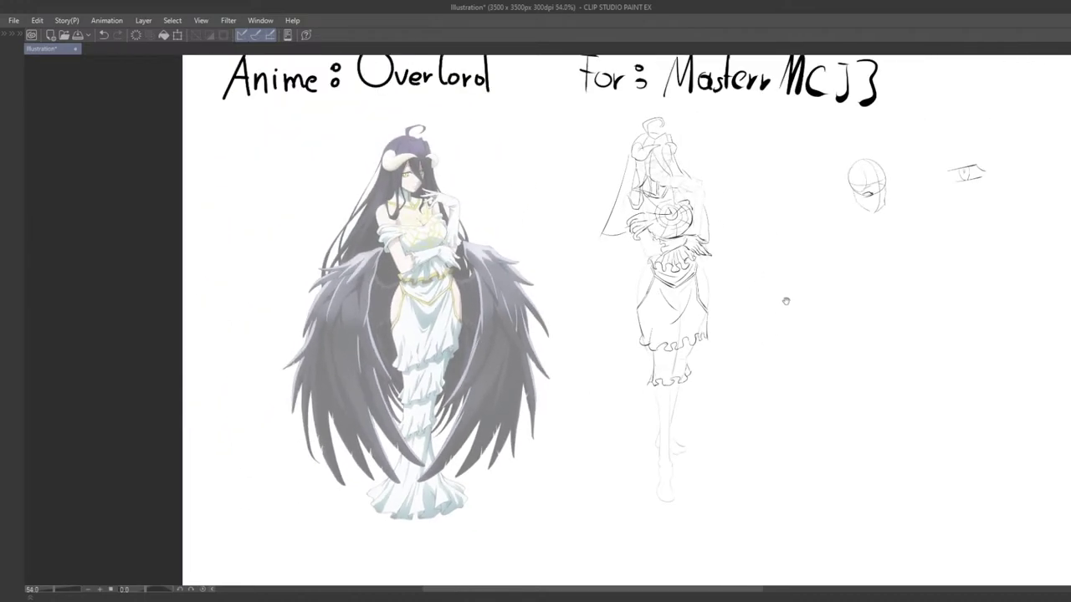
scroll(824, 351, up, 5)
drag(763, 380, 710, 304)
drag(681, 255, 684, 306)
key(ctrl+z)
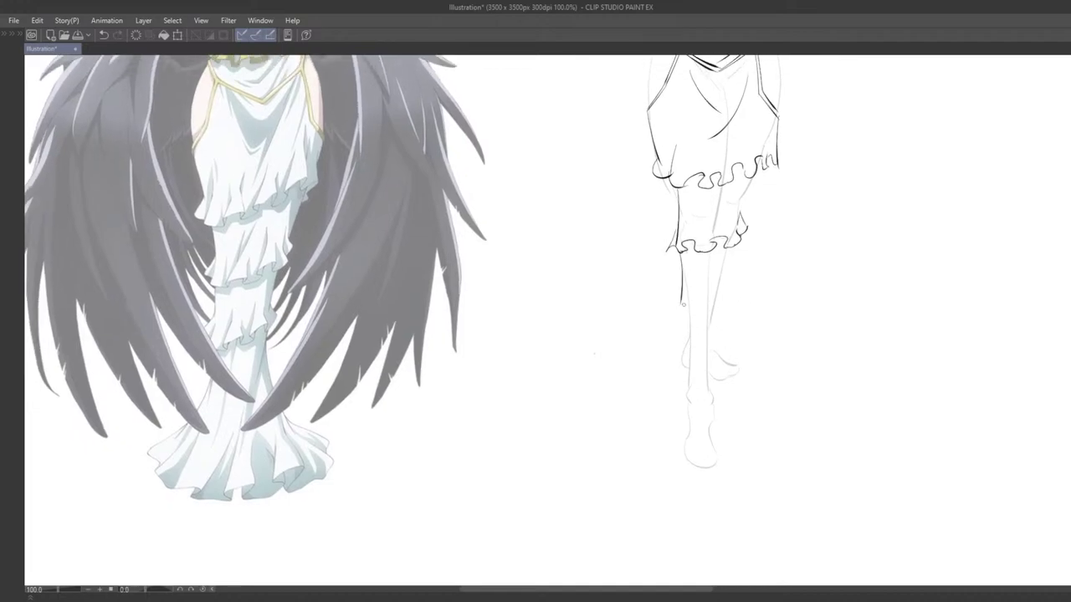
key(ctrl+z)
key(ctrl+z)
drag(682, 265, 682, 311)
key(ctrl+z)
drag(680, 256, 682, 315)
key(ctrl+z)
key(ctrl+z)
key(ctrl+z)
key(ctrl+z)
Step: Sketch the third tier's flared lower left corner and begin its wavy hem
mouse_move(674, 328)
mouse_down()
mouse_move(681, 343)
mouse_move(685, 317)
mouse_up()
key(ctrl+z)
key(ctrl+z)
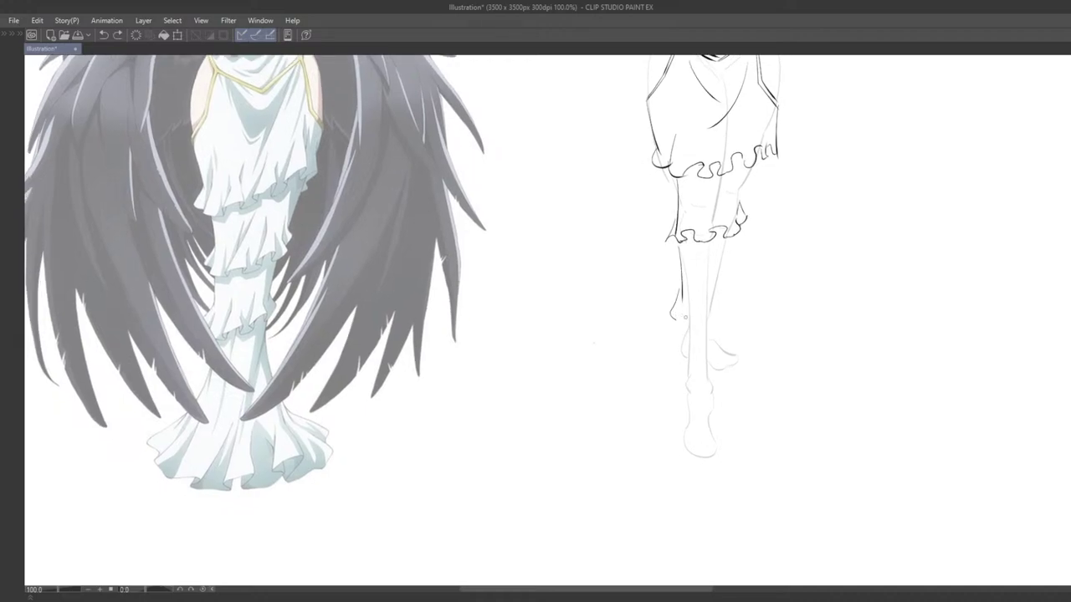
click(675, 315)
key(ctrl+z)
drag(674, 316, 692, 322)
key(ctrl+z)
key(ctrl+z)
key(ctrl+z)
Step: Finish the third tier's wavy hem on the right and draw its right edge up to the second ruffle
drag(703, 315, 726, 306)
key(ctrl+z)
drag(723, 293, 728, 310)
key(ctrl+z)
drag(735, 236, 732, 286)
key(ctrl+z)
Step: Sketch the bottom skirt's left edge flaring outward from the third ruffle toward the floor
scroll(734, 287, down, 4)
drag(793, 262, 779, 328)
scroll(757, 447, down, 3)
scroll(780, 328, up, 5)
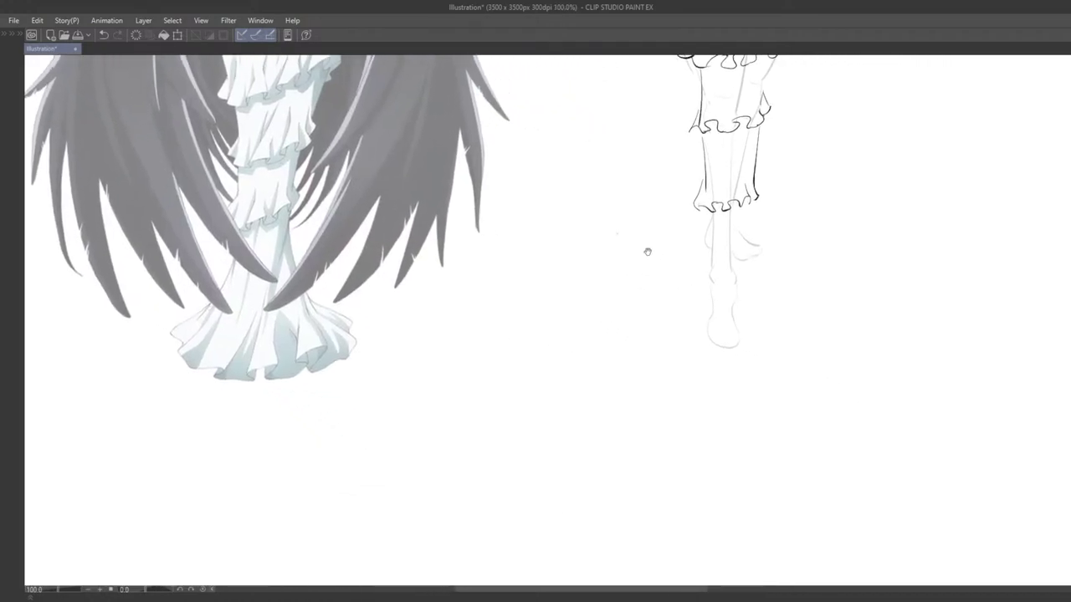
drag(708, 213, 696, 288)
key(ctrl+z)
mouse_move(702, 209)
mouse_down()
mouse_move(664, 283)
mouse_move(666, 307)
mouse_move(668, 298)
mouse_up()
key(ctrl+z)
key(ctrl+z)
Step: Add an inner fold line beside the bottom skirt's left edge and sketch the curled left corner of its hem
mouse_move(695, 265)
mouse_down()
mouse_move(666, 305)
mouse_move(667, 322)
mouse_move(686, 321)
mouse_move(659, 306)
mouse_move(675, 294)
mouse_move(661, 306)
mouse_up()
key(ctrl+z)
key(ctrl+z)
key(ctrl+z)
key(ctrl+z)
drag(662, 305, 669, 311)
key(ctrl+z)
key(ctrl+z)
key(ctrl+z)
Step: Sketch the bottom skirt's hem waves over the feet and the fold lines rising from them near the middle
mouse_move(701, 252)
mouse_down()
mouse_move(654, 308)
mouse_move(681, 294)
mouse_move(665, 258)
mouse_move(655, 299)
mouse_move(722, 300)
mouse_up()
key(ctrl+z)
key(ctrl+z)
key(ctrl+z)
key(ctrl+z)
key(ctrl+z)
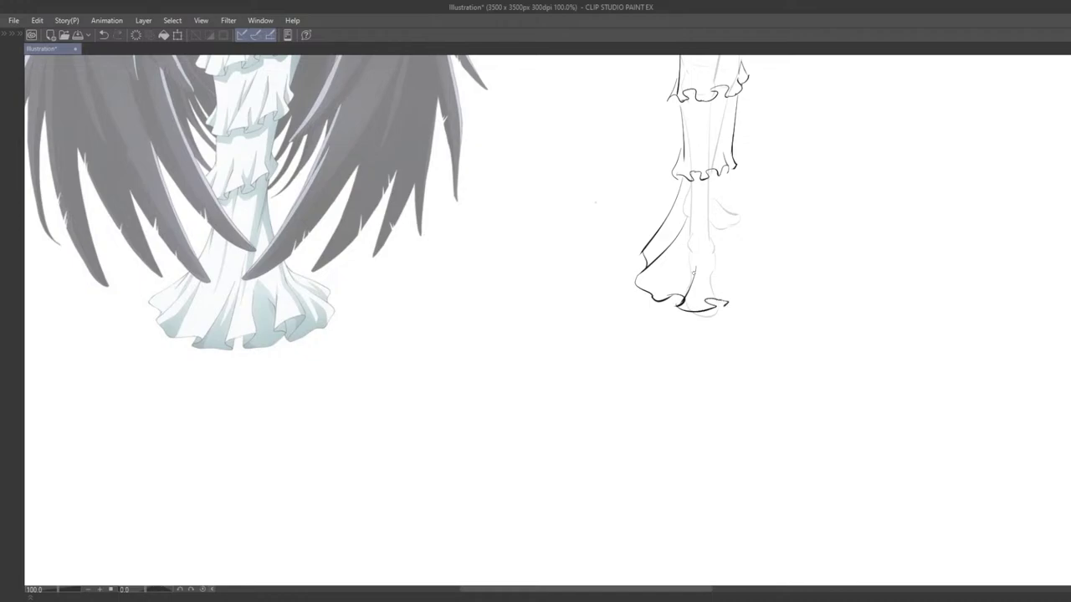
key(ctrl+z)
drag(702, 251, 705, 304)
key(ctrl+z)
drag(703, 257, 705, 300)
Step: Extend the bottom skirt's wavy hem to the right and draw the fold lines across its right half
mouse_move(716, 255)
mouse_down()
mouse_move(744, 314)
mouse_move(748, 294)
mouse_move(780, 299)
mouse_move(763, 285)
mouse_move(780, 303)
mouse_up()
key(ctrl+z)
key(ctrl+z)
key(ctrl+z)
key(ctrl+z)
drag(746, 248, 751, 296)
key(ctrl+z)
key(ctrl+z)
drag(742, 249, 751, 294)
mouse_move(746, 239)
mouse_down()
mouse_move(776, 290)
mouse_move(780, 279)
mouse_move(699, 300)
mouse_up()
key(ctrl+z)
key(ctrl+z)
key(ctrl+z)
drag(692, 254, 713, 295)
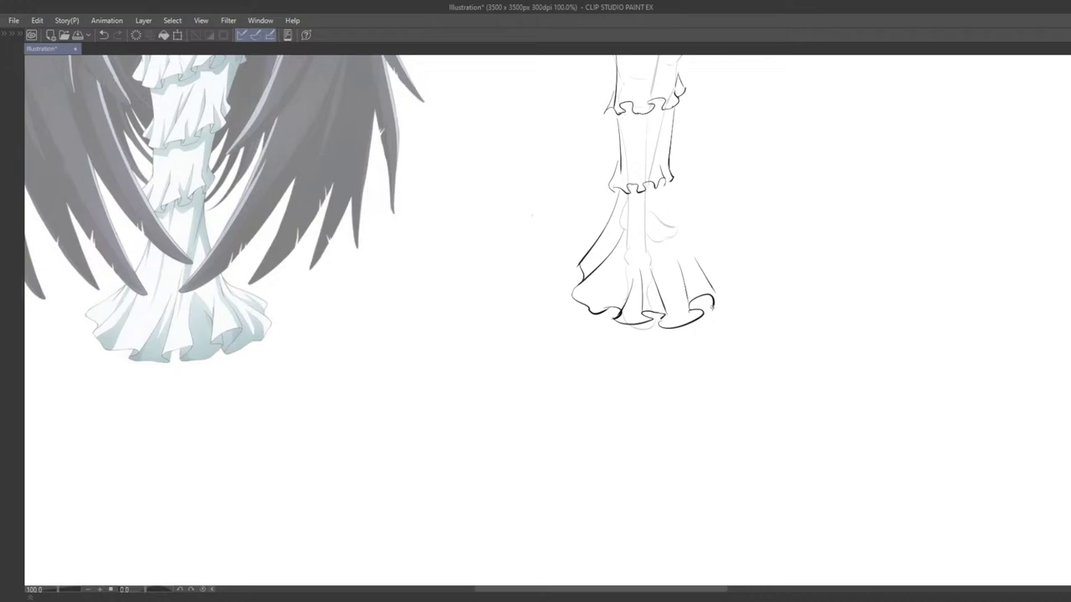
Step: Sketch the curled right end of the bottom hem and the skirt's flaring right edge, erasing the stray line at the corner
mouse_move(716, 315)
mouse_down()
mouse_move(695, 308)
mouse_move(742, 292)
mouse_up()
mouse_move(701, 233)
mouse_down()
mouse_move(738, 286)
mouse_move(729, 274)
mouse_move(740, 327)
mouse_up()
key(ctrl+z)
key(e)
drag(731, 287, 732, 310)
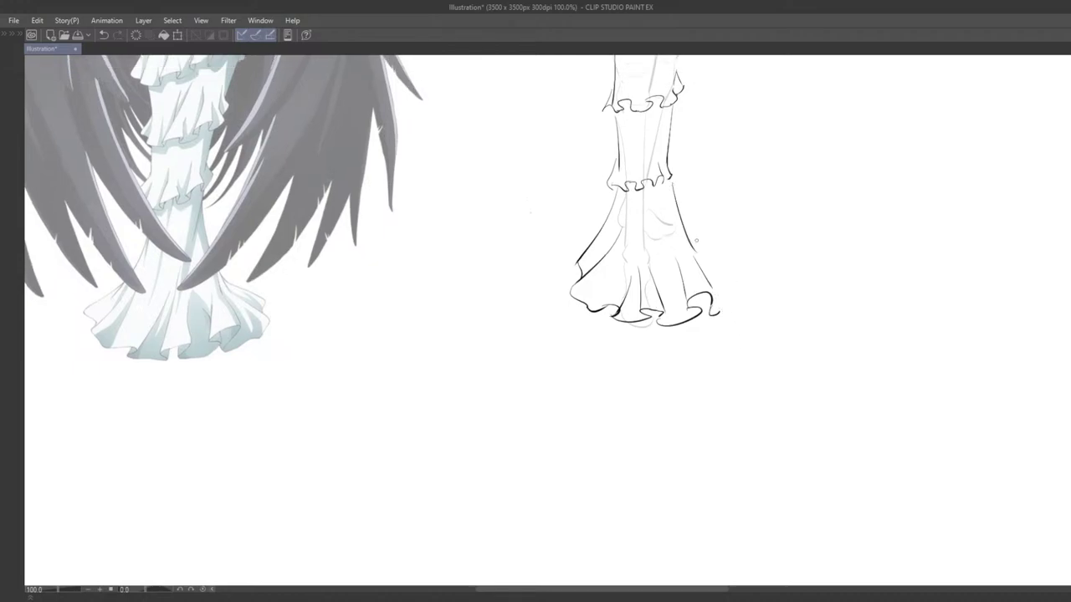
Step: Redraw the bottom skirt's right edge flaring outward to a wider corner, with a fold line just inside it
key(ctrl+z)
mouse_move(672, 193)
mouse_down()
mouse_move(713, 266)
mouse_move(699, 249)
mouse_move(704, 265)
mouse_move(720, 285)
mouse_up()
key(ctrl+z)
drag(693, 243, 729, 293)
key(ctrl+z)
key(ctrl+z)
key(ctrl+z)
mouse_move(695, 242)
mouse_down()
mouse_move(736, 283)
mouse_move(737, 305)
mouse_up()
key(ctrl+z)
key(ctrl+z)
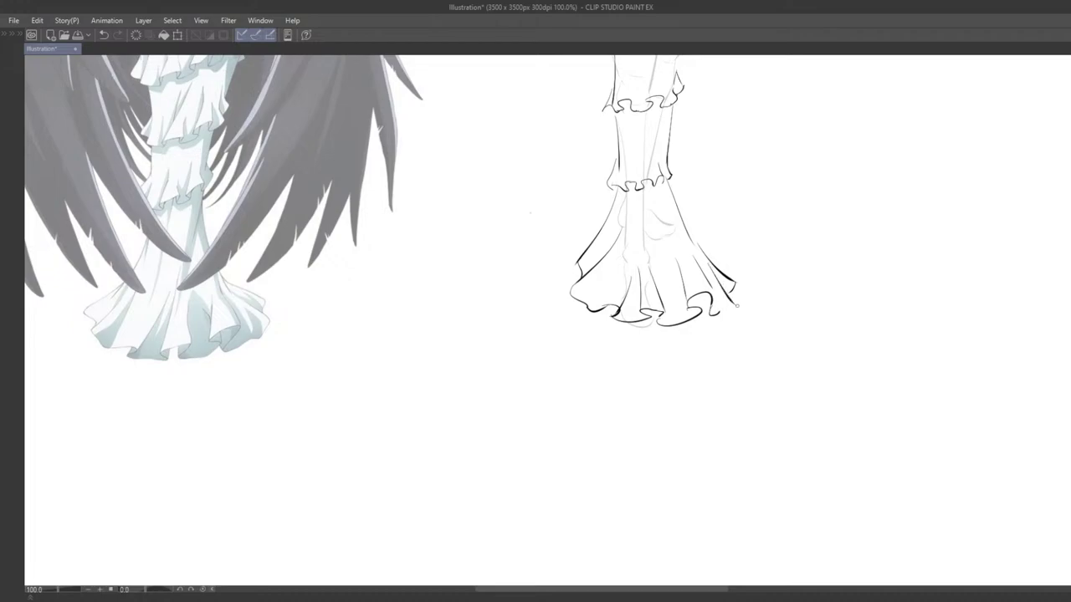
Step: Sketch the wavy right end of the bottom skirt's hem, joining the last curl to the flared corner
key(ctrl+z)
mouse_move(701, 259)
mouse_down()
mouse_move(739, 299)
mouse_move(728, 324)
mouse_up()
key(ctrl+z)
key(ctrl+z)
key(ctrl+z)
Step: Sketch long fold lines down the upper part of the bottom skirt, below the third ruffled hem
scroll(733, 304, down, 3)
scroll(762, 304, up, 2)
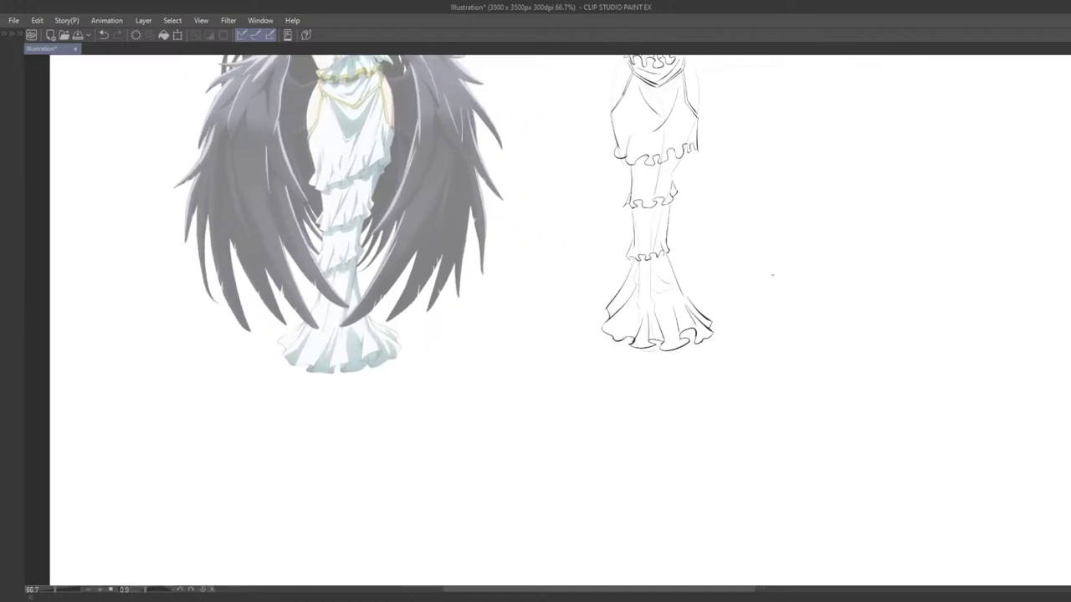
scroll(772, 274, up, 1)
drag(658, 287, 671, 305)
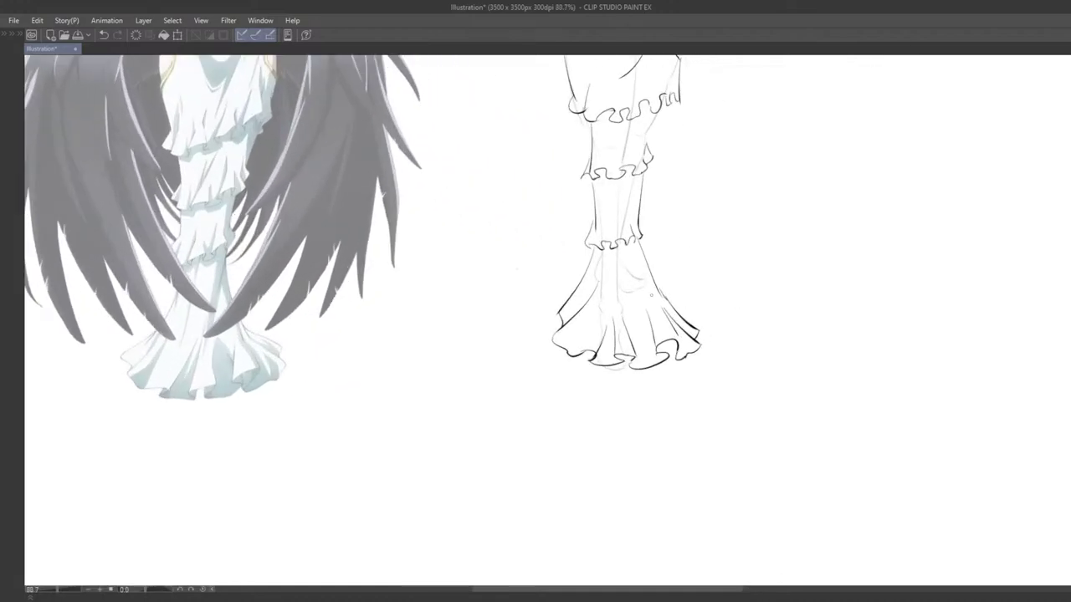
drag(608, 245, 621, 312)
key(ctrl+z)
key(ctrl+z)
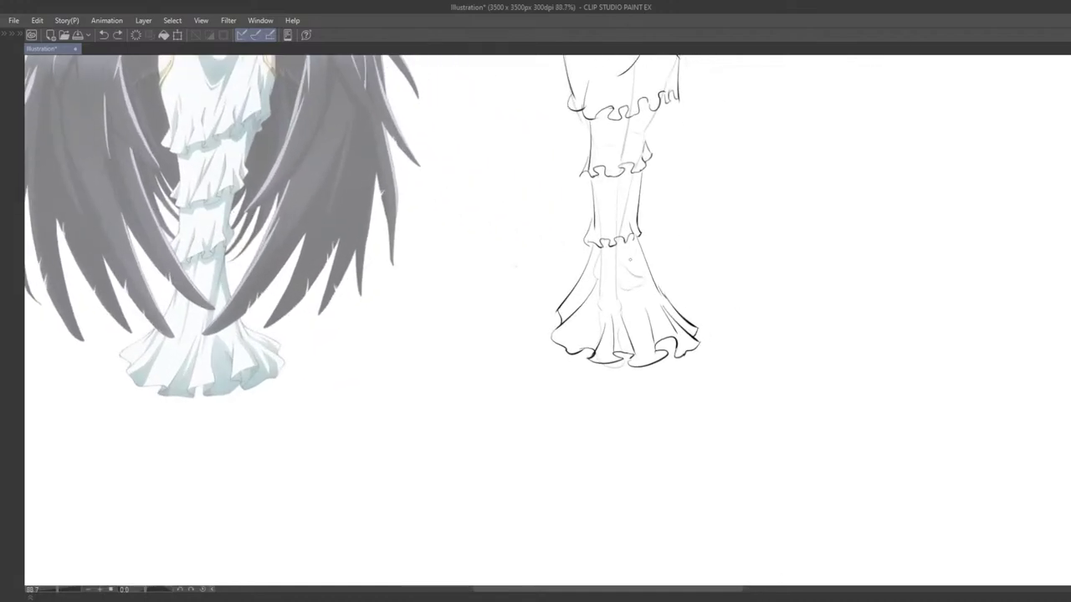
key(ctrl+z)
mouse_move(631, 251)
mouse_down()
mouse_move(623, 312)
mouse_move(625, 301)
mouse_up()
key(ctrl+z)
drag(609, 251, 604, 310)
key(ctrl+z)
mouse_move(610, 255)
mouse_down()
mouse_move(598, 304)
mouse_move(569, 343)
mouse_up()
Step: Draw short fold lines rising from the ruffled hems of the two narrow middle skirt tiers
scroll(584, 345, down, 5)
drag(749, 242, 750, 304)
key(ctrl+alt+0)
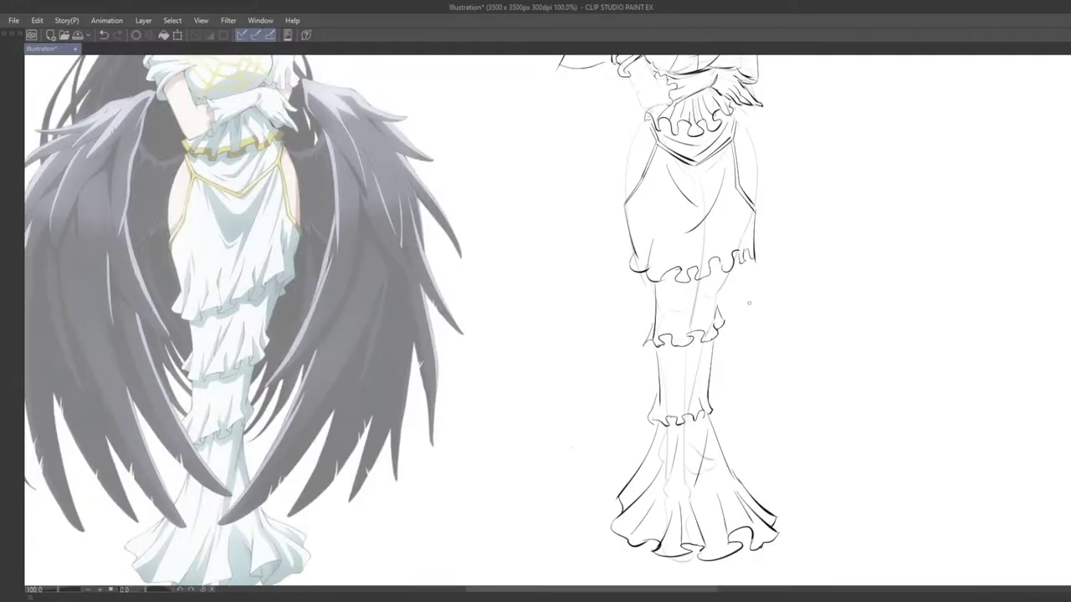
mouse_move(666, 423)
mouse_down()
mouse_move(647, 331)
mouse_move(673, 324)
mouse_move(658, 307)
mouse_move(677, 283)
mouse_move(633, 335)
mouse_move(659, 314)
mouse_move(682, 314)
mouse_up()
scroll(677, 285, up, 2)
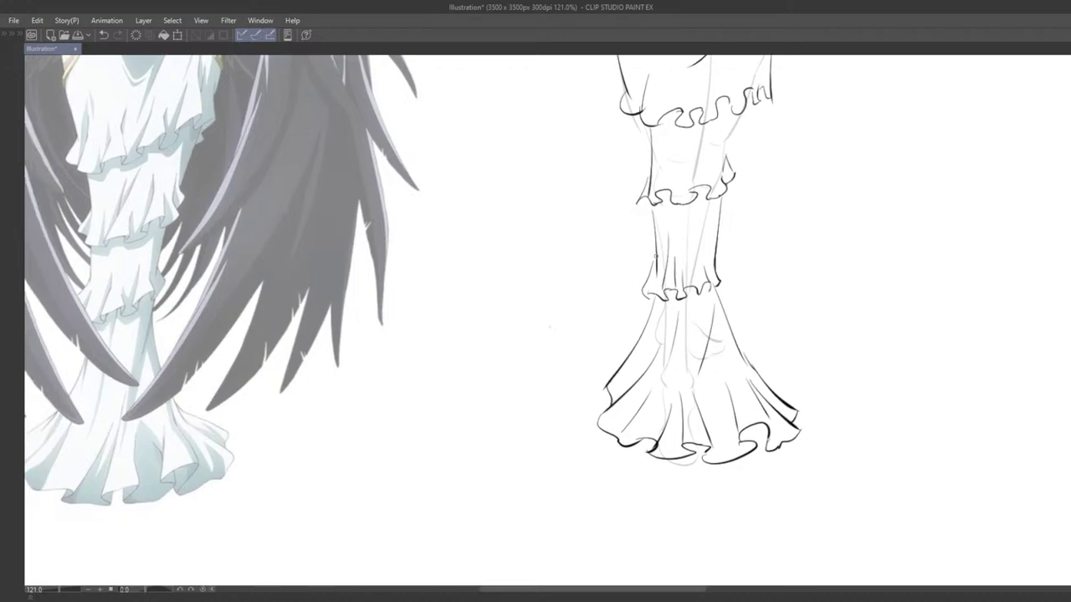
scroll(702, 251, up, 3)
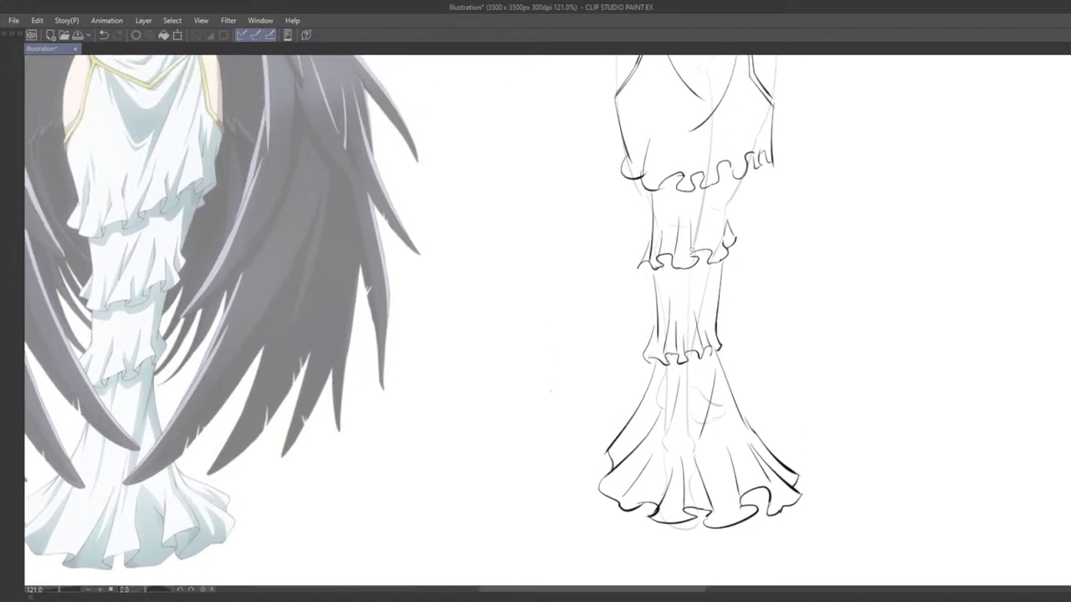
Step: Draw fold lines rising from the left and middle waves of the hip skirt's ruffled hem
scroll(713, 254, down, 4)
scroll(747, 249, up, 3)
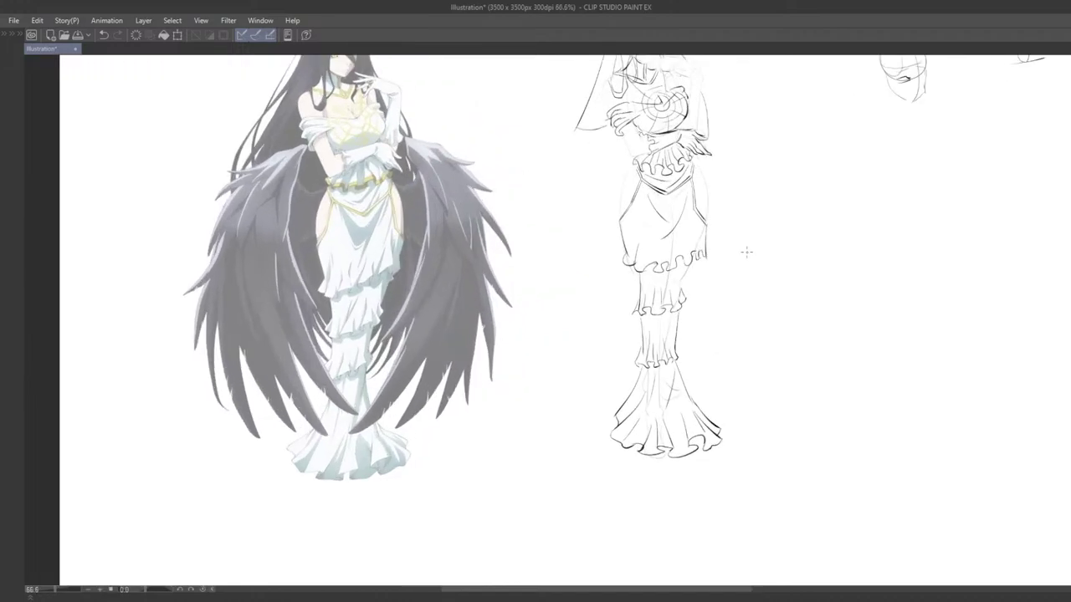
scroll(671, 245, up, 2)
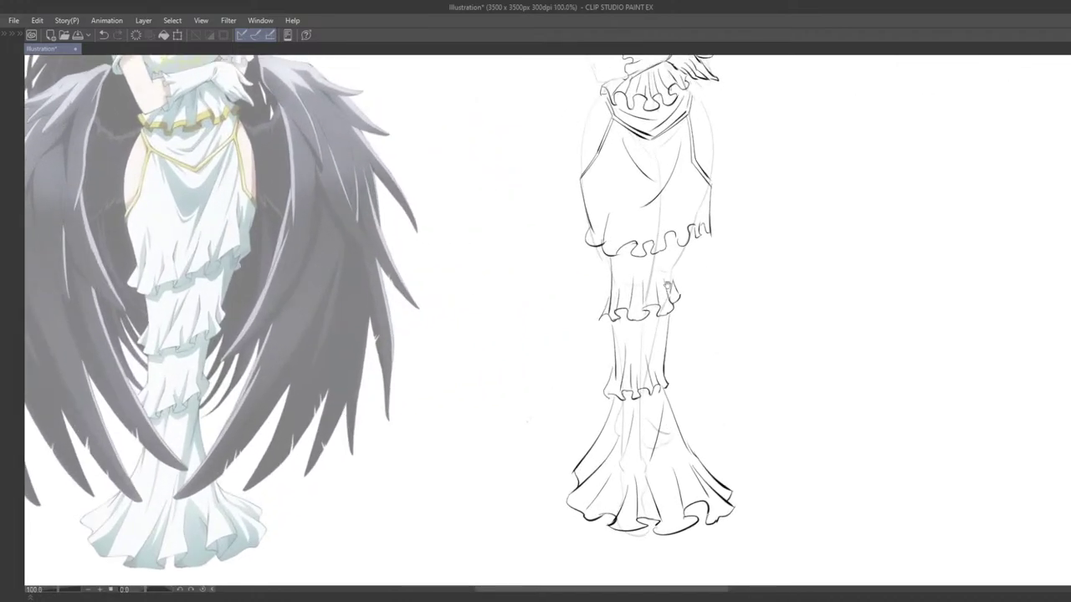
drag(602, 258, 627, 250)
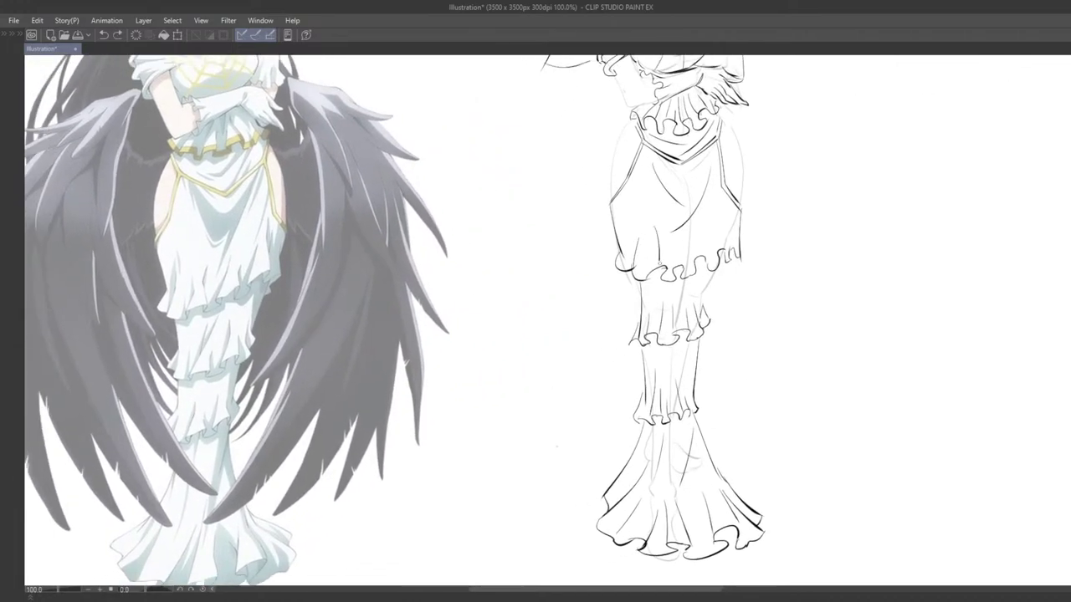
drag(695, 274, 667, 263)
mouse_move(650, 263)
mouse_down()
mouse_move(648, 236)
mouse_move(662, 251)
mouse_move(680, 241)
mouse_move(673, 258)
mouse_move(688, 252)
mouse_up()
key(ctrl+z)
key(ctrl+z)
key(ctrl+z)
mouse_move(693, 210)
mouse_down()
mouse_move(704, 244)
mouse_move(689, 253)
mouse_up()
key(ctrl+z)
key(ctrl+z)
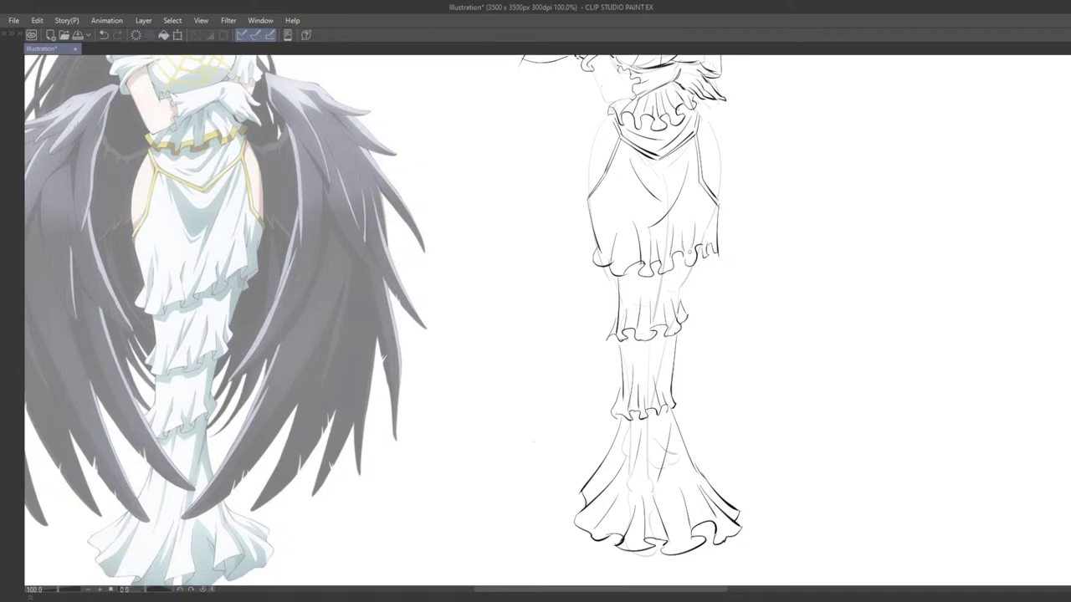
key(ctrl+z)
Step: Add the fold lines above the right-hand waves of the hip skirt's ruffled hem
drag(693, 213, 702, 245)
drag(698, 233, 707, 247)
key(ctrl+z)
mouse_move(711, 208)
mouse_down()
mouse_move(694, 260)
mouse_move(712, 238)
mouse_move(714, 256)
mouse_up()
key(ctrl+z)
key(e)
key(ctrl+z)
key(ctrl+z)
key(ctrl+z)
key(ctrl+z)
mouse_move(704, 208)
mouse_down()
mouse_move(712, 241)
mouse_move(694, 242)
mouse_up()
key(ctrl+z)
Step: Select the sketch 3, sketch 2 and sketch 1 layers together and move the figure sketch slightly right, away from the reference
scroll(684, 238, down, 6)
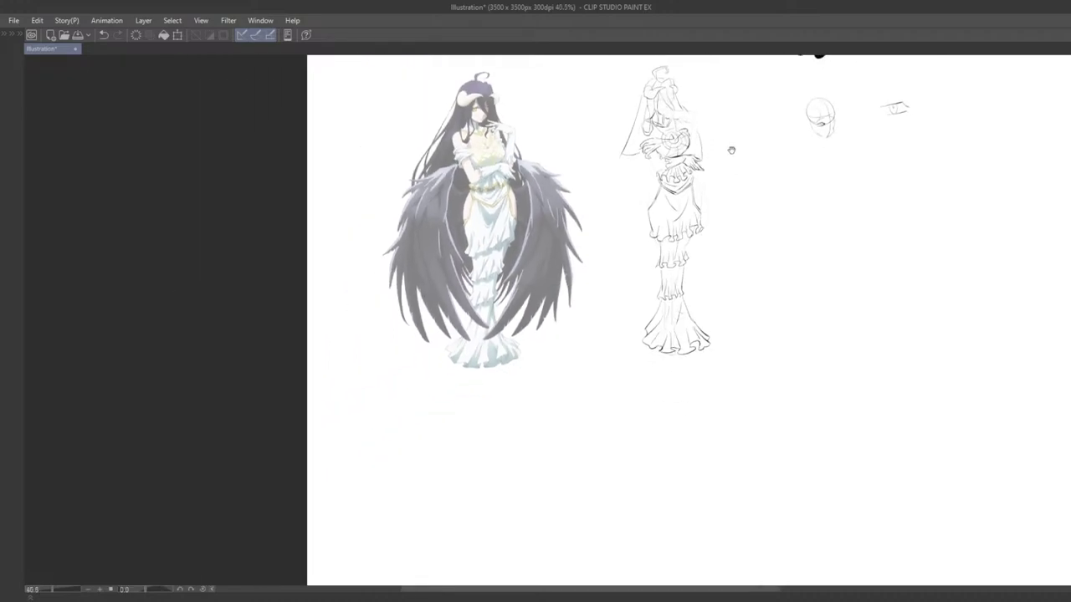
drag(731, 151, 718, 219)
scroll(707, 233, up, 4)
drag(664, 277, 676, 225)
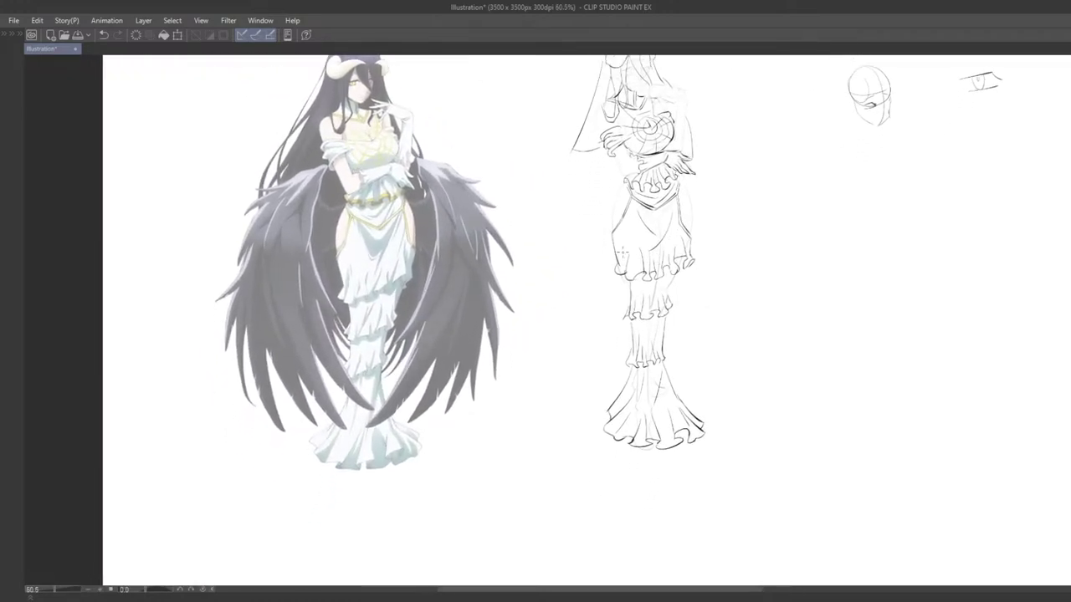
scroll(648, 454, down, 3)
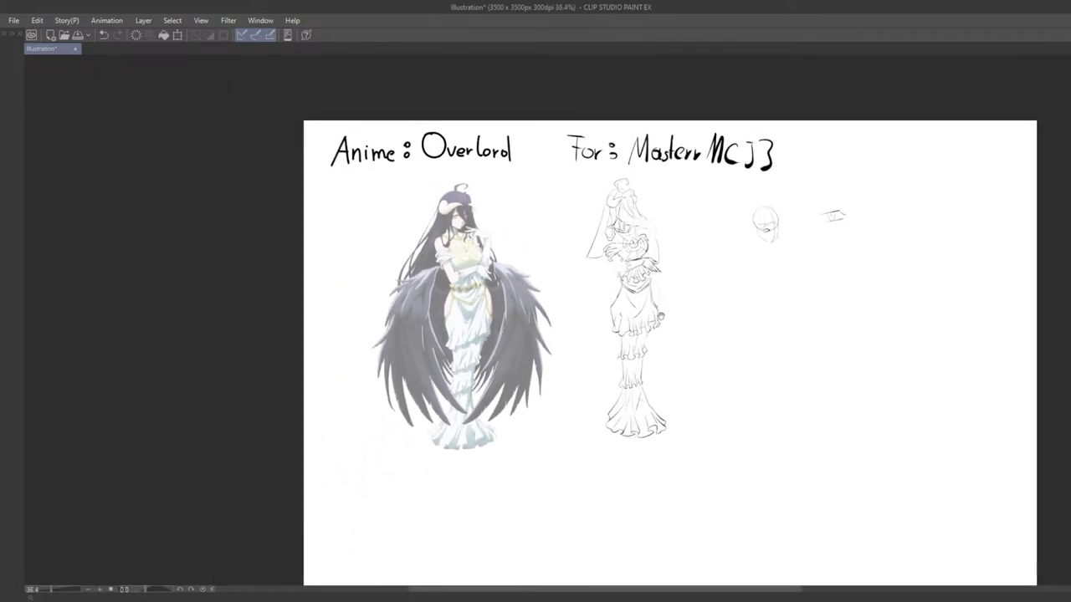
scroll(648, 454, up, 5)
scroll(669, 298, down, 4)
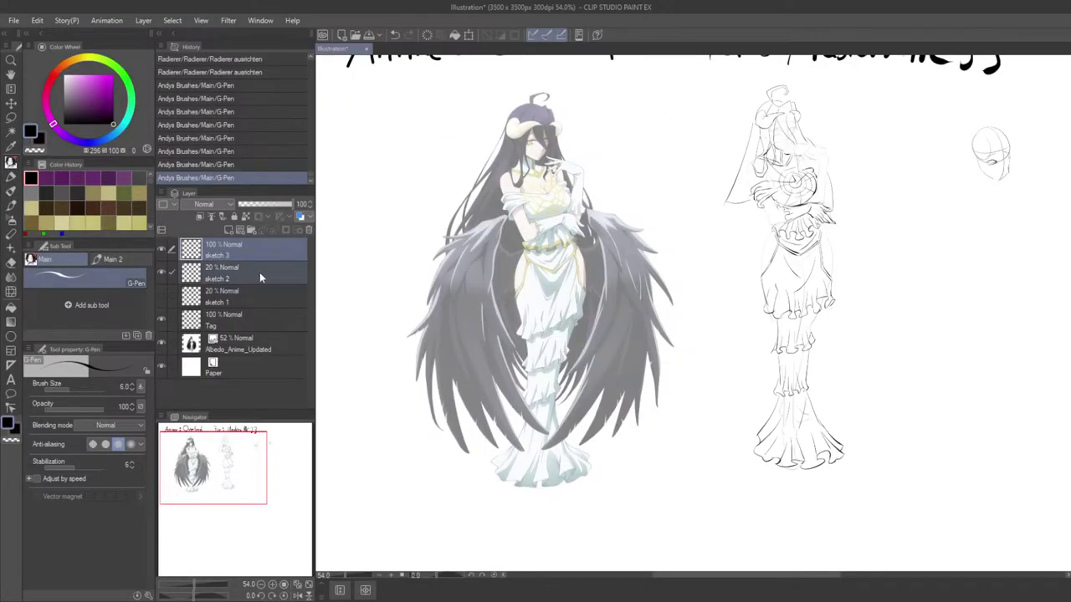
ctrl+click(283, 301)
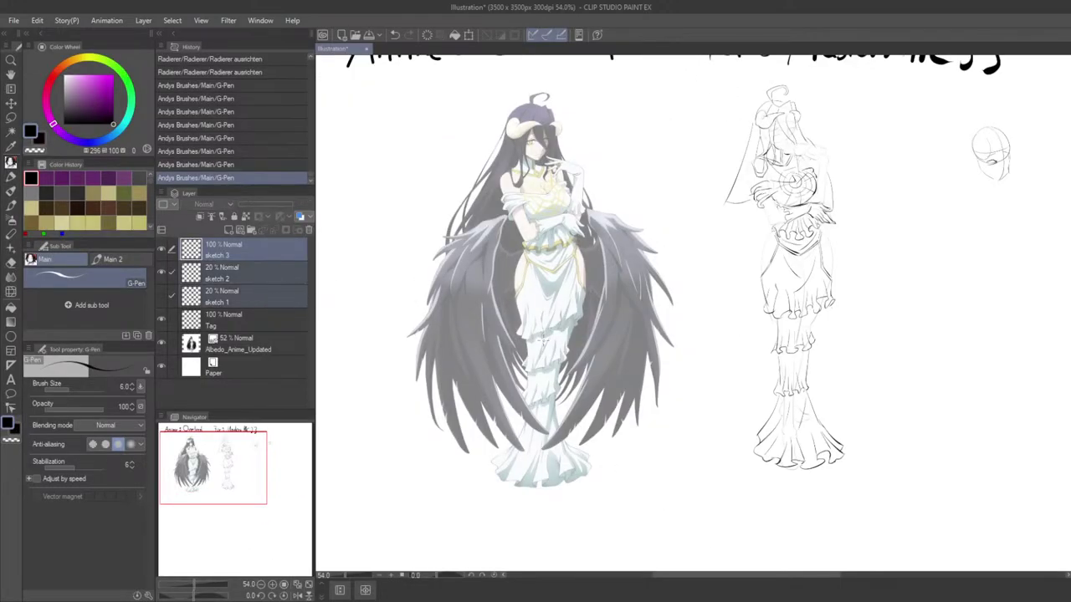
key(k)
mouse_move(738, 297)
mouse_down()
mouse_move(806, 287)
mouse_move(816, 304)
mouse_move(794, 307)
mouse_up()
Step: Sketch the left wing's overall outline: the top edge from the elbow, the large outer curve and the bottom edge reaching the lower skirt
key(ctrl+alt+0)
key(p)
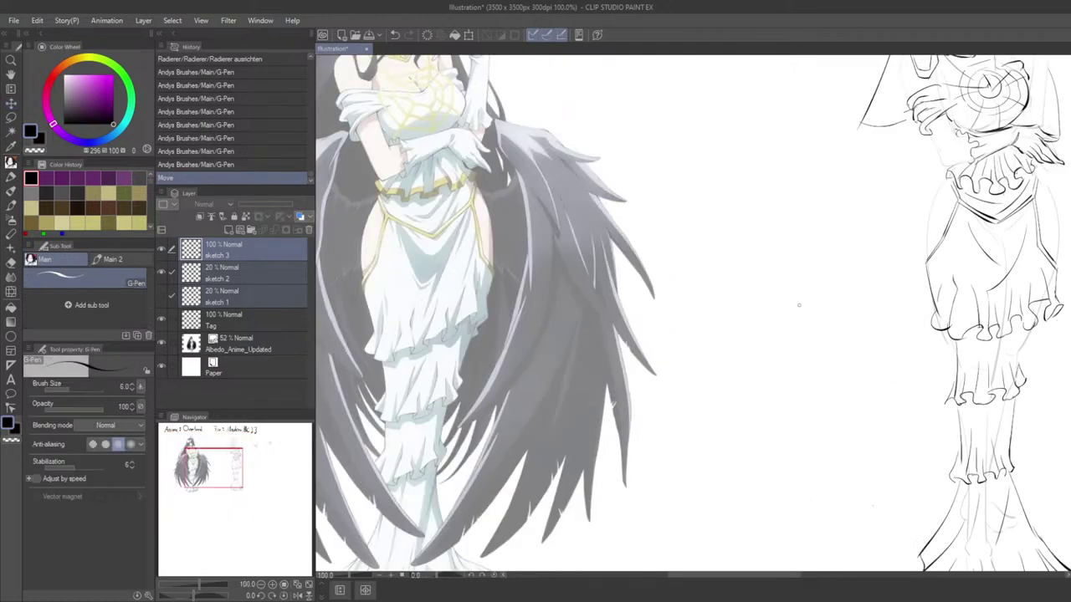
key(Tab)
scroll(694, 321, down, 2)
mouse_move(694, 321)
mouse_down()
mouse_move(561, 359)
mouse_move(602, 336)
mouse_move(636, 365)
mouse_up()
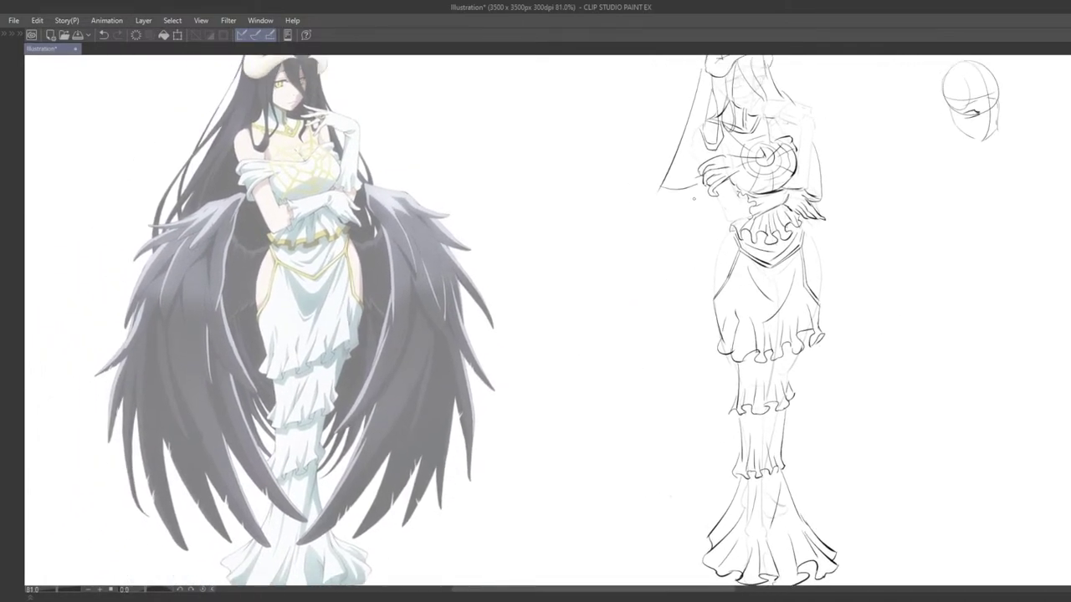
key(ctrl+z)
mouse_move(707, 196)
mouse_down()
mouse_move(661, 211)
mouse_move(668, 201)
mouse_move(604, 371)
mouse_up()
key(ctrl+z)
key(ctrl+z)
key(ctrl+z)
mouse_move(654, 183)
mouse_down()
mouse_move(620, 248)
mouse_move(610, 462)
mouse_move(679, 465)
mouse_move(743, 438)
mouse_up()
key(ctrl+z)
key(ctrl+z)
key(ctrl+z)
Step: Draw the left wing's long inner edge curving from below the elbow to the third ruffled hem
mouse_move(726, 164)
mouse_down()
mouse_move(707, 247)
mouse_move(706, 328)
mouse_up()
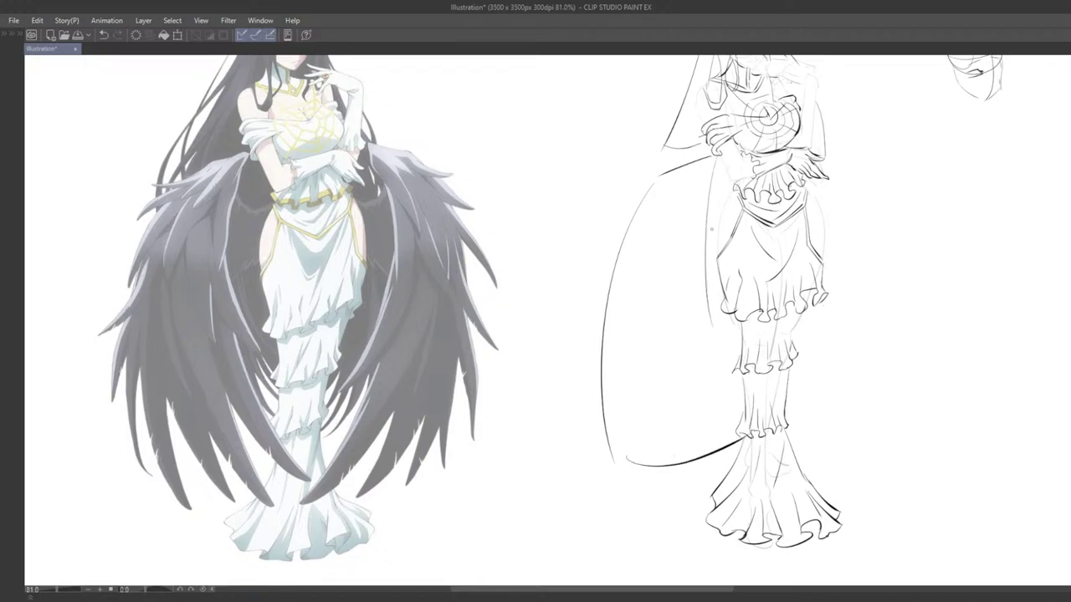
key(ctrl+z)
drag(711, 159, 741, 395)
drag(719, 159, 743, 431)
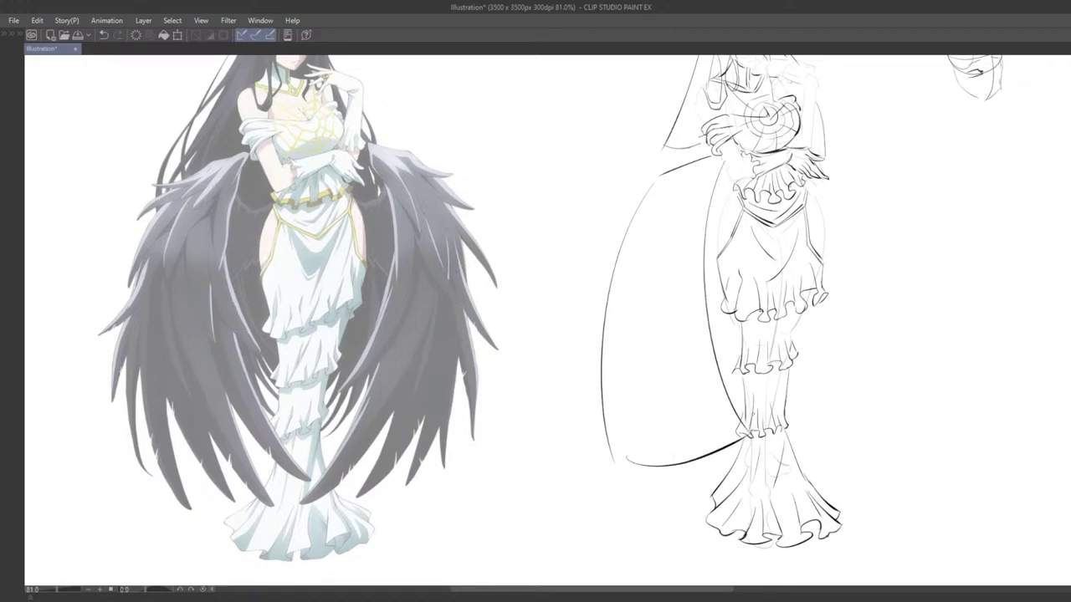
Step: Sketch the contour of the bent left-side elbow beside the waist and the left wing's inner edge
drag(729, 188, 705, 240)
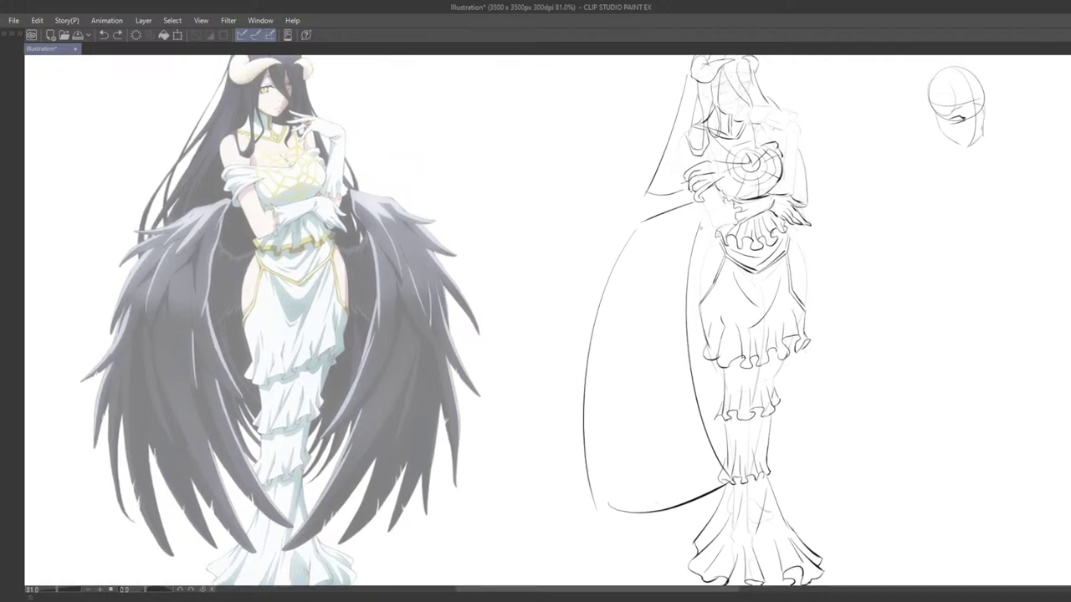
key(ctrl+z)
click(702, 291)
scroll(701, 292, down, 7)
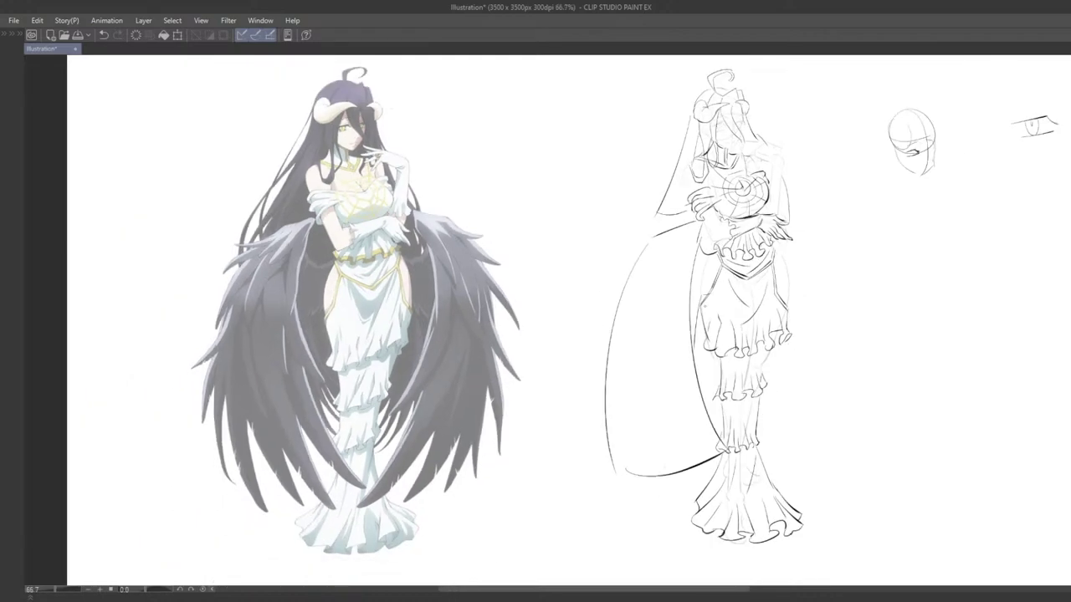
drag(812, 255, 627, 207)
key(ctrl+alt+0)
mouse_move(705, 268)
mouse_down()
mouse_move(592, 337)
mouse_move(670, 339)
mouse_move(660, 358)
mouse_move(681, 351)
mouse_move(668, 360)
mouse_up()
scroll(662, 368, down, 2)
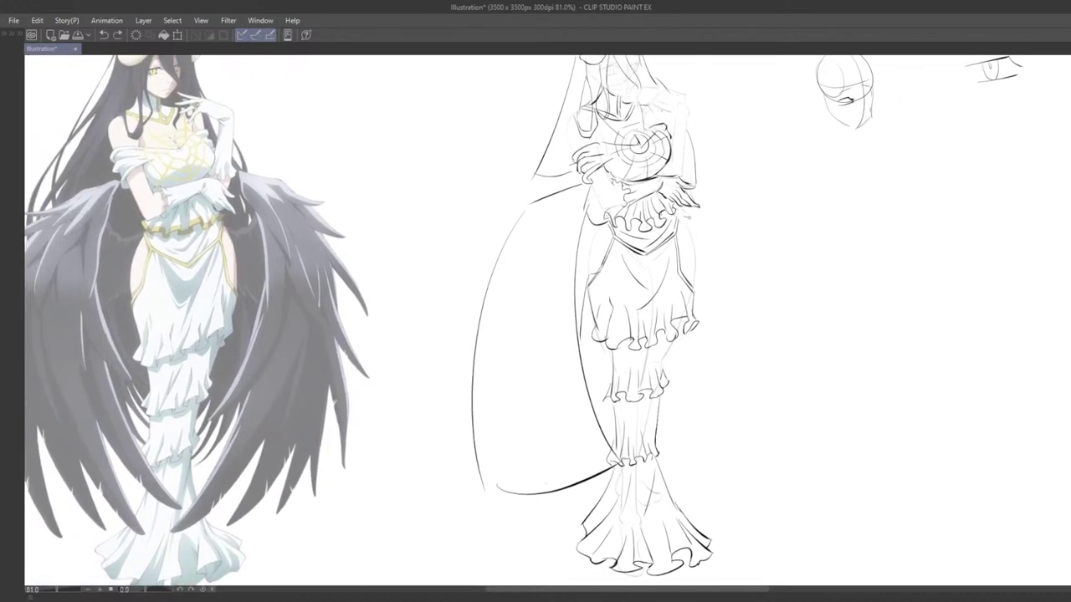
Step: Sketch the short curved line around the fingertips of the right-side hand, where the right wing begins
mouse_move(684, 218)
mouse_down()
mouse_move(705, 210)
mouse_move(706, 189)
mouse_move(759, 223)
mouse_up()
key(ctrl+z)
key(ctrl+z)
key(ctrl+z)
key(ctrl+z)
drag(780, 270, 767, 258)
key(ctrl+z)
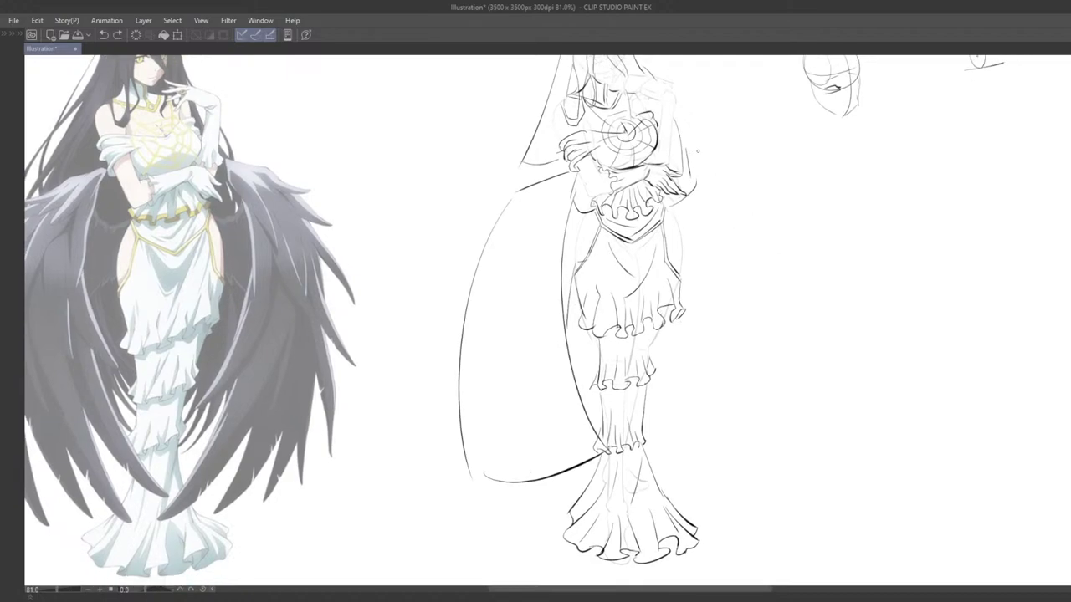
Step: Draw the right wing's large outer curve from beside the hand down to knee level, redrawing it until the shape fits
mouse_move(693, 149)
mouse_down()
mouse_move(786, 360)
mouse_move(747, 175)
mouse_move(799, 429)
mouse_up()
key(ctrl+z)
key(ctrl+z)
drag(691, 147, 766, 434)
drag(754, 365, 737, 345)
key(ctrl+z)
drag(675, 131, 754, 423)
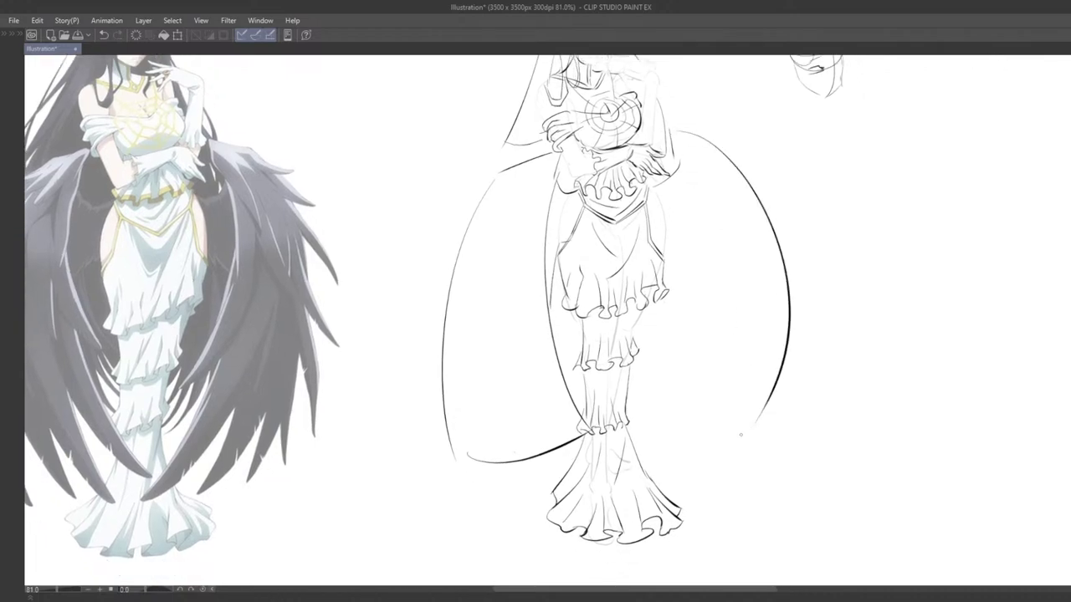
key(ctrl+z)
drag(677, 131, 771, 391)
key(ctrl+z)
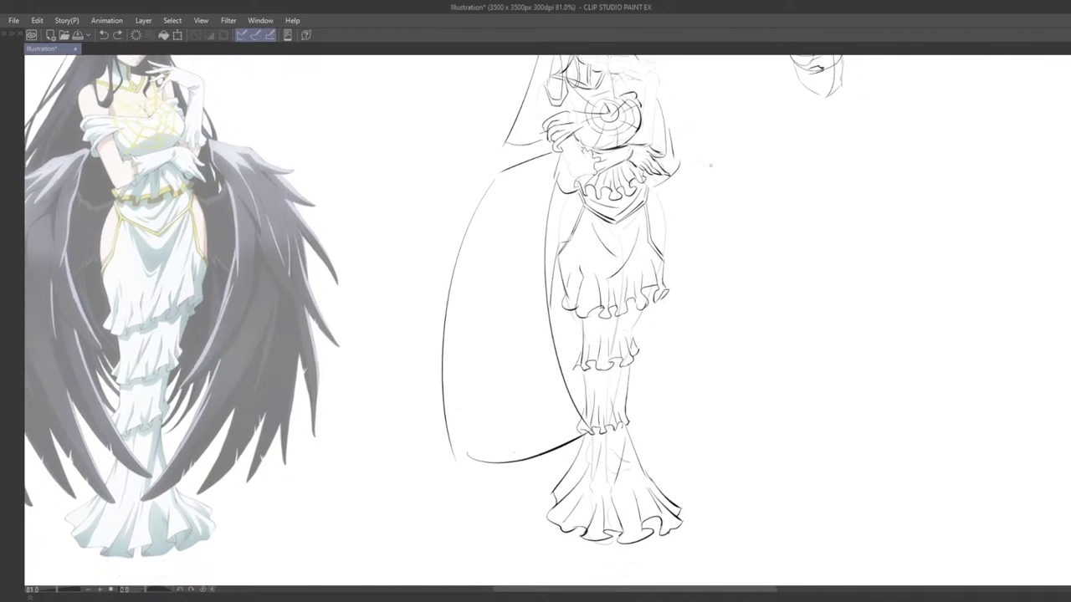
mouse_move(683, 136)
mouse_down()
mouse_move(784, 271)
mouse_move(767, 400)
mouse_up()
drag(733, 297, 809, 304)
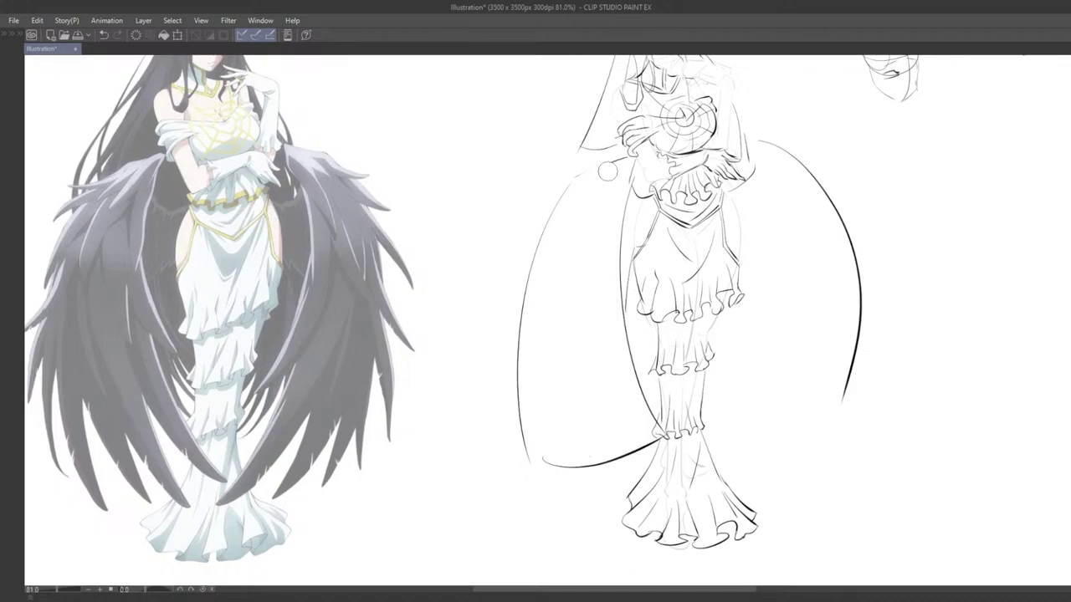
Step: Clean up the left wing's top edge and join it smoothly to the outer curve
key(ctrl+z)
drag(604, 161, 567, 189)
drag(745, 316, 730, 289)
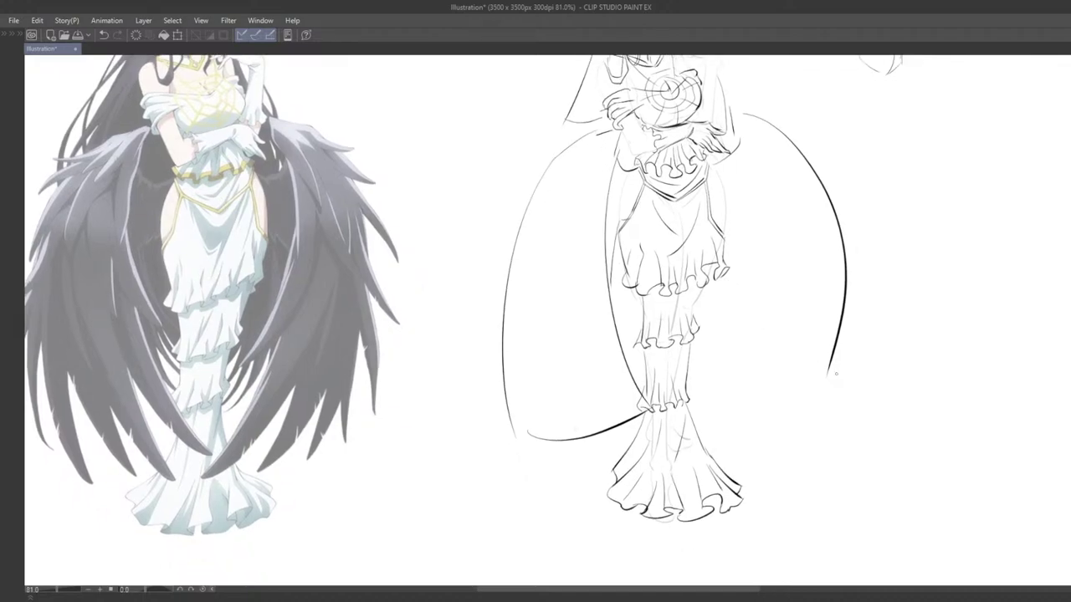
Step: Draw the right wing's curved bottom edge from the outer tip to the third ruffled hem
mouse_move(828, 377)
mouse_down()
mouse_move(773, 422)
mouse_move(789, 411)
mouse_move(694, 404)
mouse_move(726, 285)
mouse_up()
key(ctrl+z)
key(ctrl+z)
key(ctrl+z)
key(ctrl+z)
Step: Sketch the right wing's inner edge curving down to the third ruffled hem and a short line linking it to the hip
mouse_move(688, 386)
mouse_down()
mouse_move(735, 277)
mouse_move(726, 274)
mouse_up()
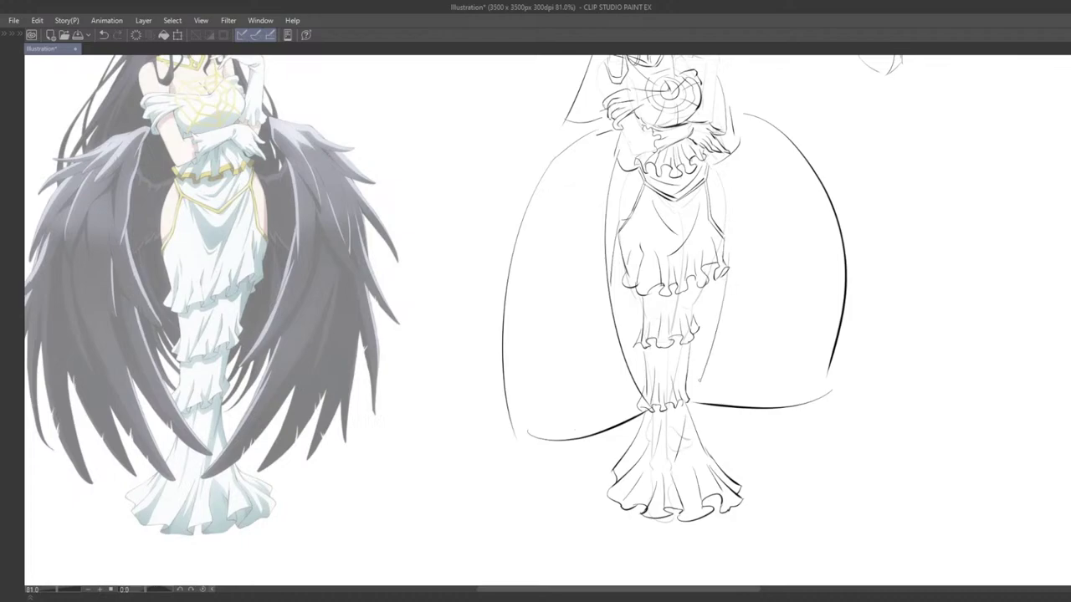
key(ctrl+z)
mouse_move(737, 179)
mouse_down()
mouse_move(739, 218)
mouse_move(700, 379)
mouse_up()
key(ctrl+z)
mouse_move(746, 203)
mouse_down()
mouse_move(699, 378)
mouse_move(754, 222)
mouse_move(694, 397)
mouse_up()
key(ctrl+z)
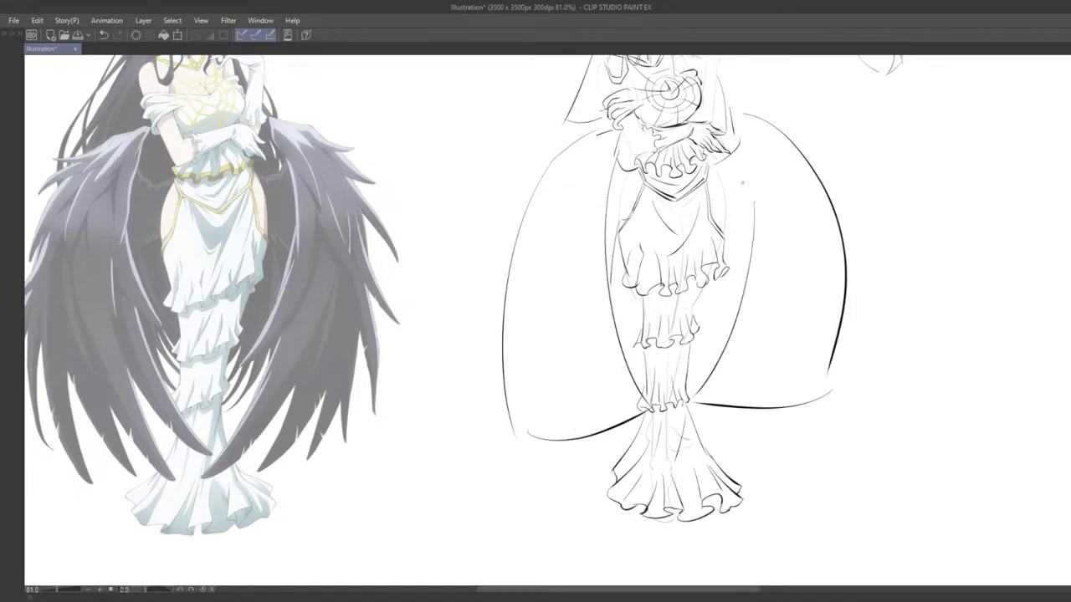
mouse_move(753, 206)
mouse_down()
mouse_move(745, 120)
mouse_move(739, 164)
mouse_move(719, 189)
mouse_move(750, 174)
mouse_move(720, 184)
mouse_move(739, 182)
mouse_move(731, 207)
mouse_move(751, 232)
mouse_up()
key(ctrl+z)
key(ctrl+z)
drag(728, 234, 753, 244)
Step: Redraw the upper part of the left wing's inner edge with a wider bulge away from the hip
drag(616, 167, 603, 263)
mouse_move(618, 143)
mouse_down()
mouse_move(595, 269)
mouse_move(615, 301)
mouse_up()
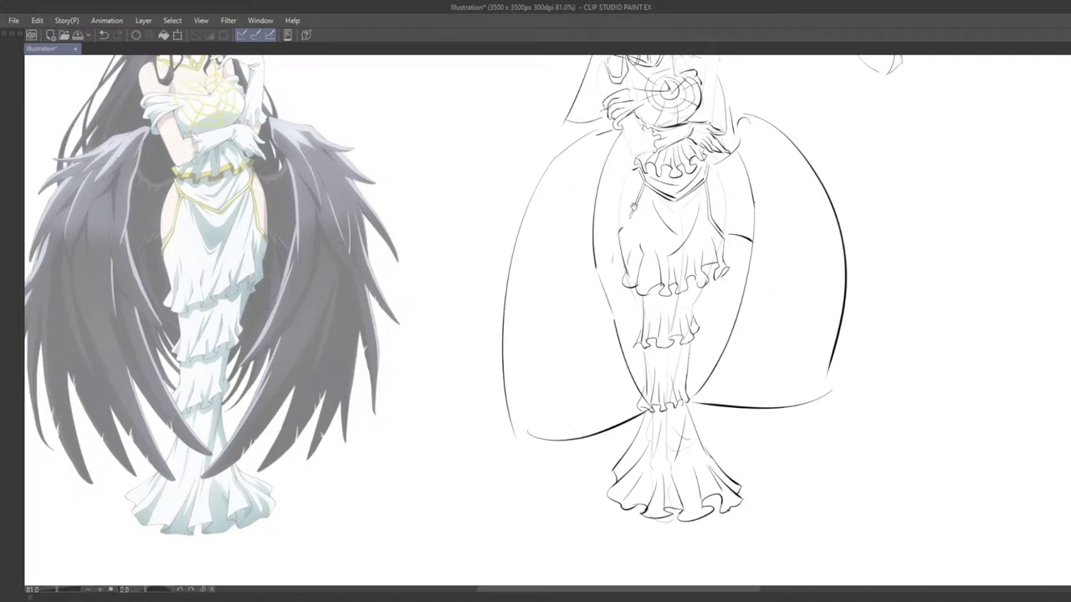
drag(633, 207, 601, 248)
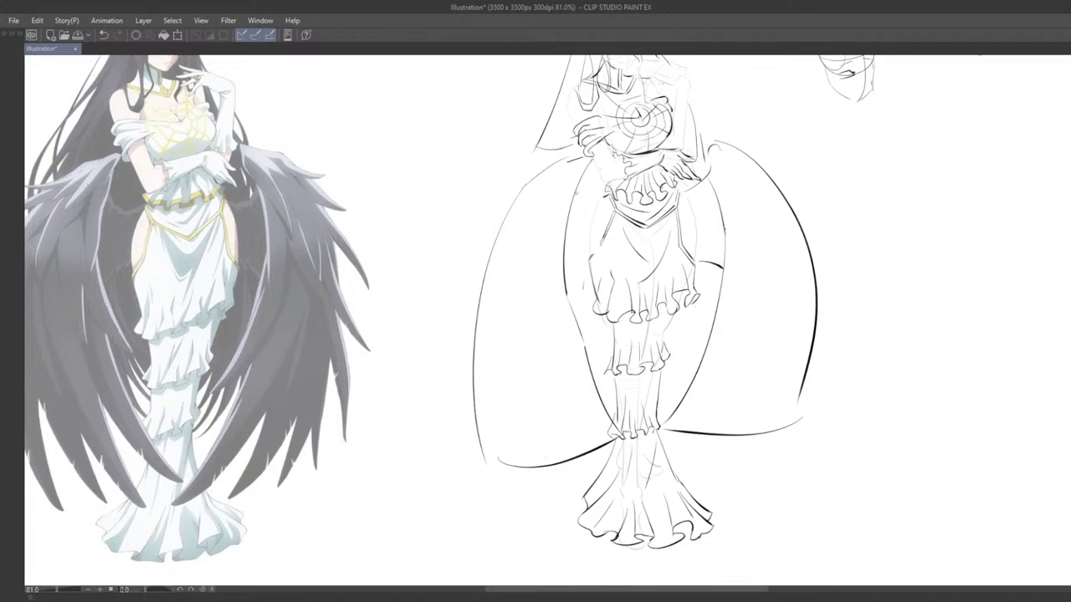
Step: Sketch a short curved line between the left hip and the left wing's inner edge
drag(577, 195, 606, 201)
key(ctrl+z)
drag(565, 267, 583, 261)
key(ctrl+z)
mouse_move(526, 329)
mouse_down()
mouse_move(540, 337)
mouse_move(551, 321)
mouse_up()
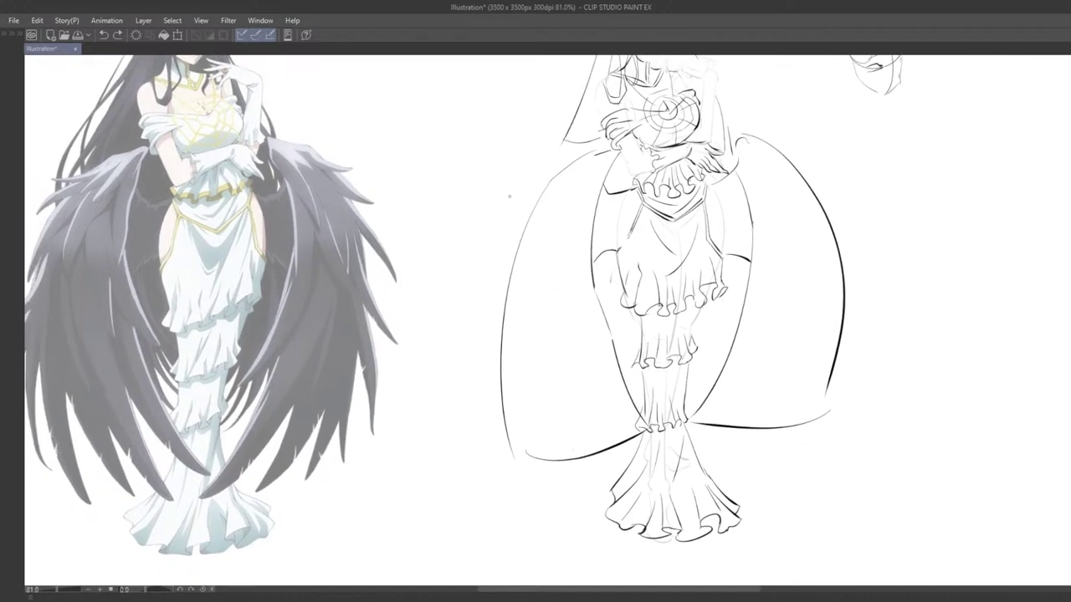
key(ctrl+z)
mouse_move(596, 149)
mouse_down()
mouse_move(528, 214)
mouse_move(540, 222)
mouse_move(520, 243)
mouse_up()
key(ctrl+z)
key(ctrl+z)
scroll(521, 247, down, 6)
drag(685, 221, 687, 231)
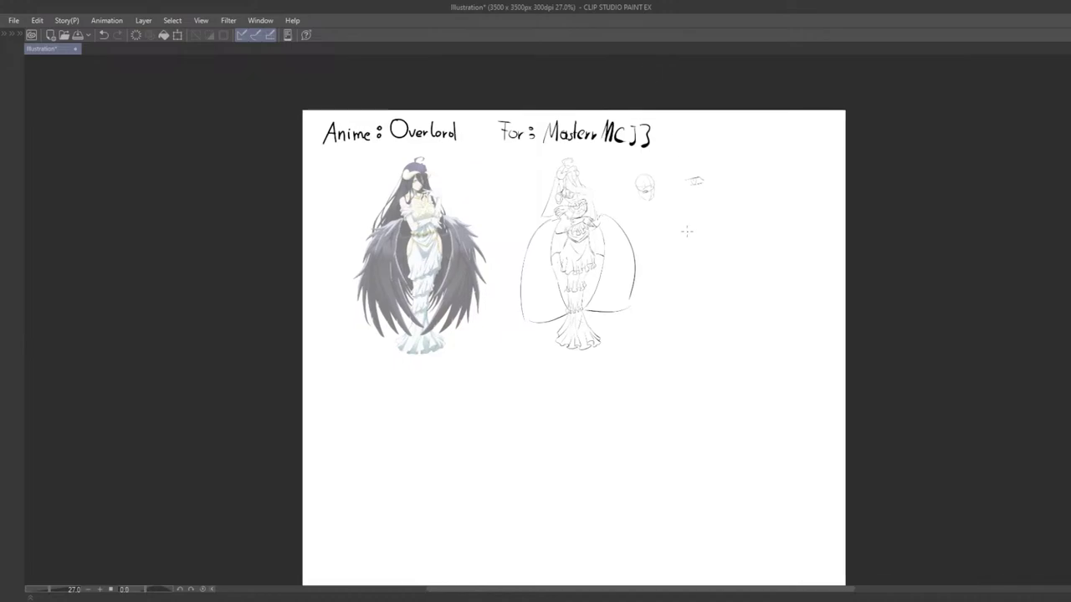
scroll(556, 320, up, 8)
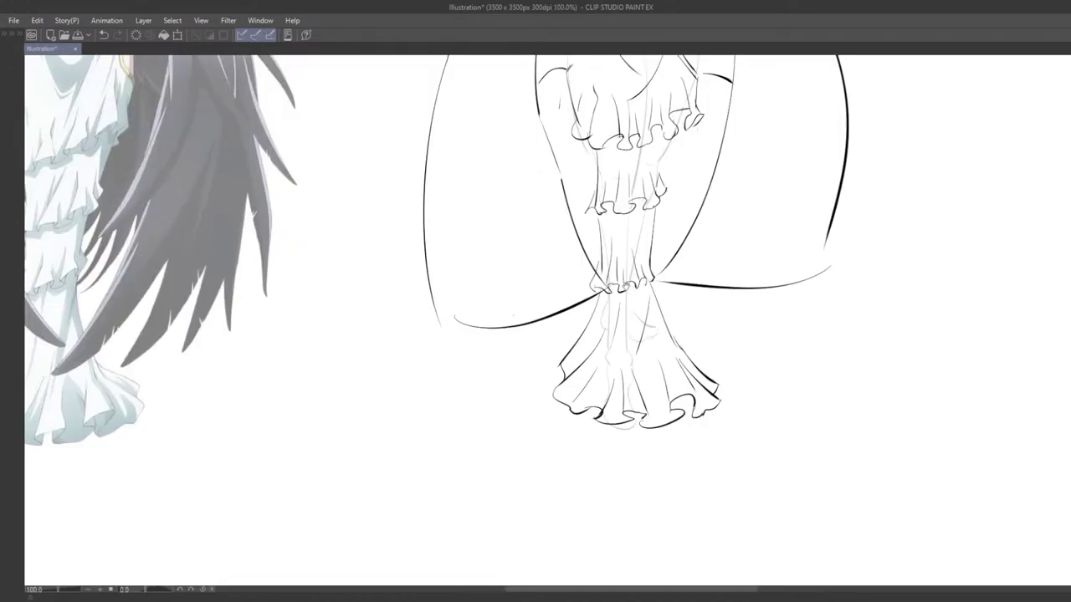
Step: Sketch short pointed feather strokes along the upper outer edge of the left wing, just below the shoulder
scroll(598, 364, down, 3)
drag(604, 319, 675, 366)
drag(660, 315, 649, 360)
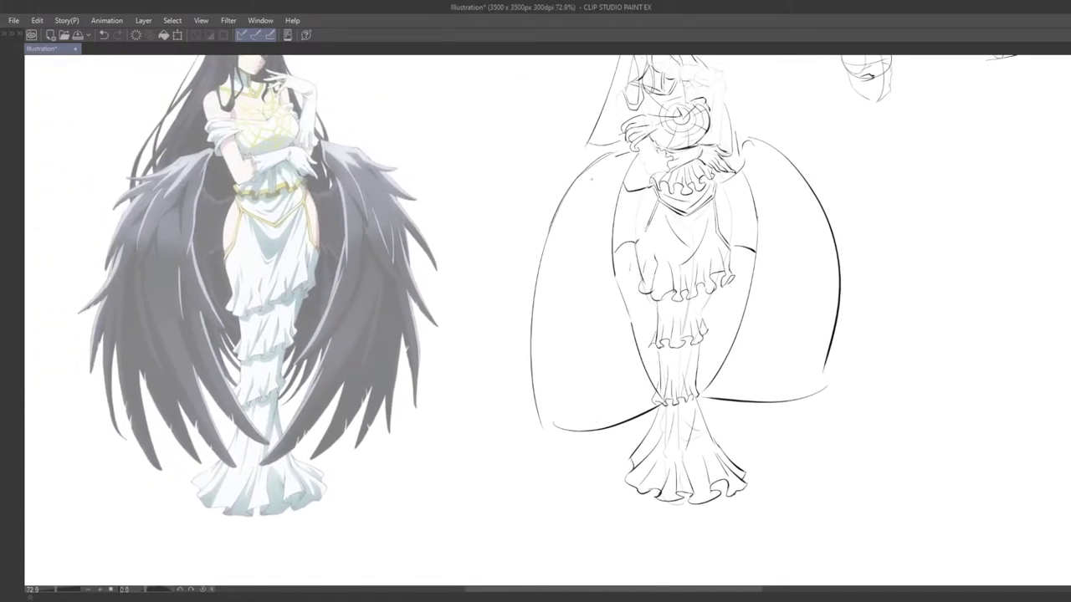
key(ctrl+z)
drag(581, 179, 541, 207)
key(ctrl+z)
drag(586, 177, 551, 200)
key(ctrl+z)
key(ctrl+z)
key(ctrl+z)
mouse_move(594, 171)
mouse_down()
mouse_move(554, 186)
mouse_move(542, 264)
mouse_up()
key(ctrl+z)
Step: Add a longer pointed feather tip halfway down the left wing's outer edge and a stroke continuing the edge below it
drag(570, 208, 513, 296)
key(ctrl+z)
mouse_move(550, 259)
mouse_down()
mouse_move(518, 295)
mouse_move(554, 254)
mouse_move(523, 335)
mouse_up()
key(ctrl+z)
drag(535, 271, 529, 326)
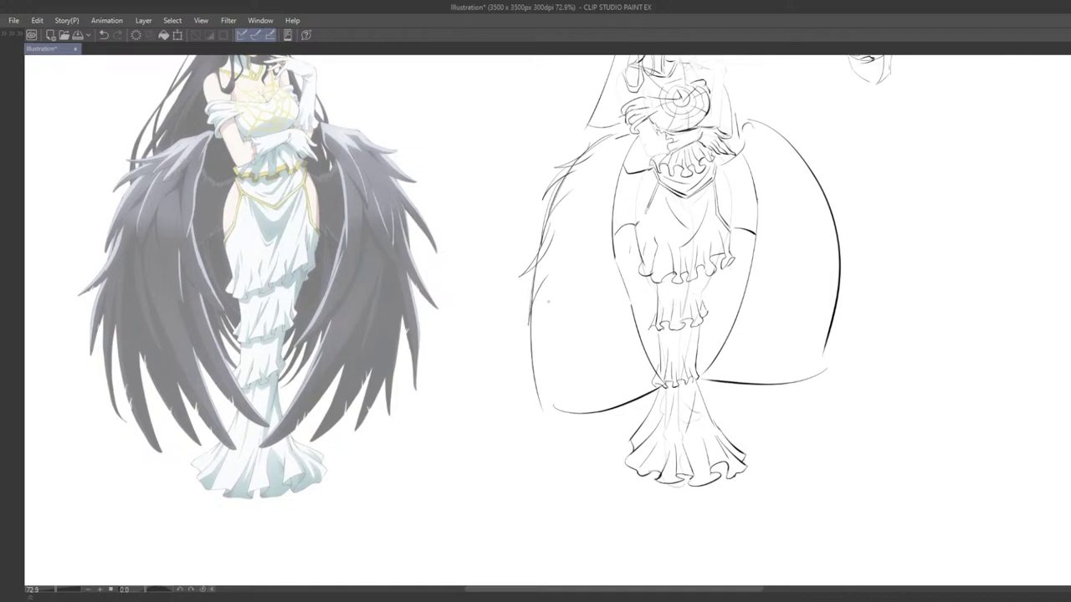
Step: Sketch the first long feathers at the left wing's lower outer corner, extending past the bottom guide curve
key(ctrl+z)
mouse_move(535, 286)
mouse_down()
mouse_move(535, 341)
mouse_move(553, 302)
mouse_move(585, 434)
mouse_move(572, 336)
mouse_up()
key(ctrl+z)
key(ctrl+z)
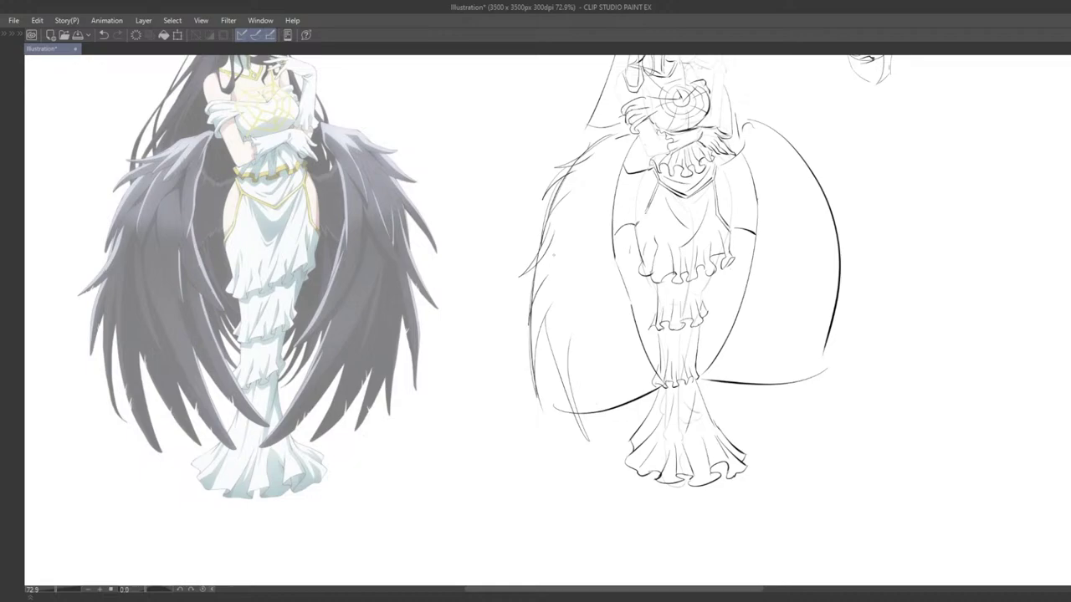
Step: Draw more long curved feathers through the lower half of the left wing, tapering across its bottom guide curve
key(ctrl+z)
mouse_move(553, 256)
mouse_down()
mouse_move(570, 338)
mouse_move(608, 416)
mouse_move(609, 388)
mouse_move(628, 417)
mouse_up()
key(ctrl+z)
drag(602, 283, 618, 376)
key(ctrl+z)
key(ctrl+z)
mouse_move(572, 275)
mouse_down()
mouse_move(615, 433)
mouse_move(624, 421)
mouse_move(595, 359)
mouse_move(613, 428)
mouse_up()
key(ctrl+z)
key(ctrl+z)
key(ctrl+z)
drag(587, 322, 618, 395)
key(ctrl+z)
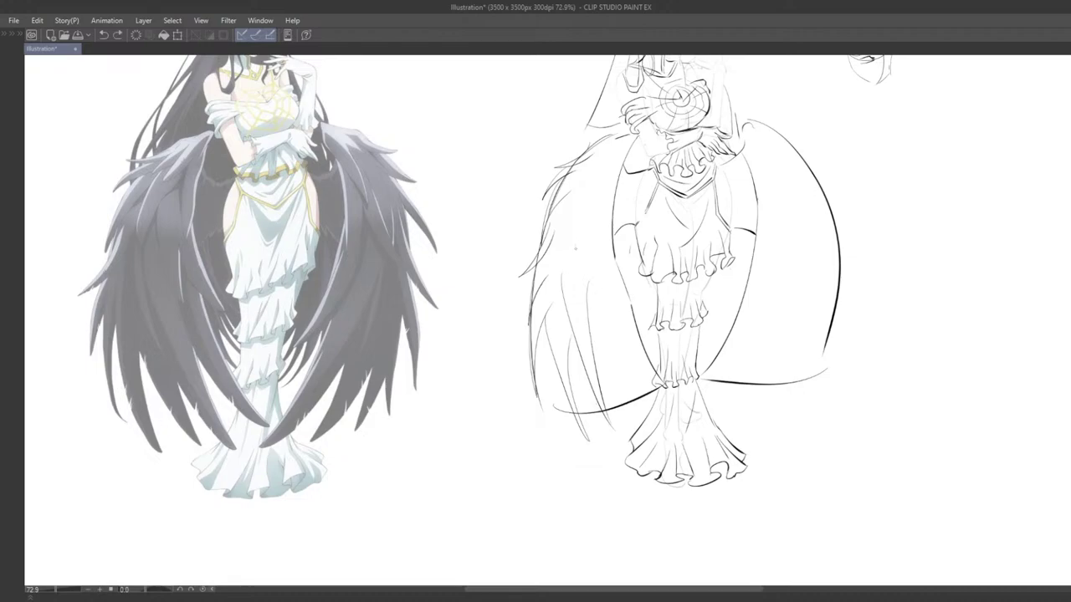
Step: Continue the long feather lines toward the left wing's inner edge, ending near the third ruffled hem
drag(576, 251, 618, 394)
key(ctrl+z)
drag(595, 318, 624, 403)
drag(613, 253, 642, 416)
key(ctrl+z)
scroll(641, 391, down, 2)
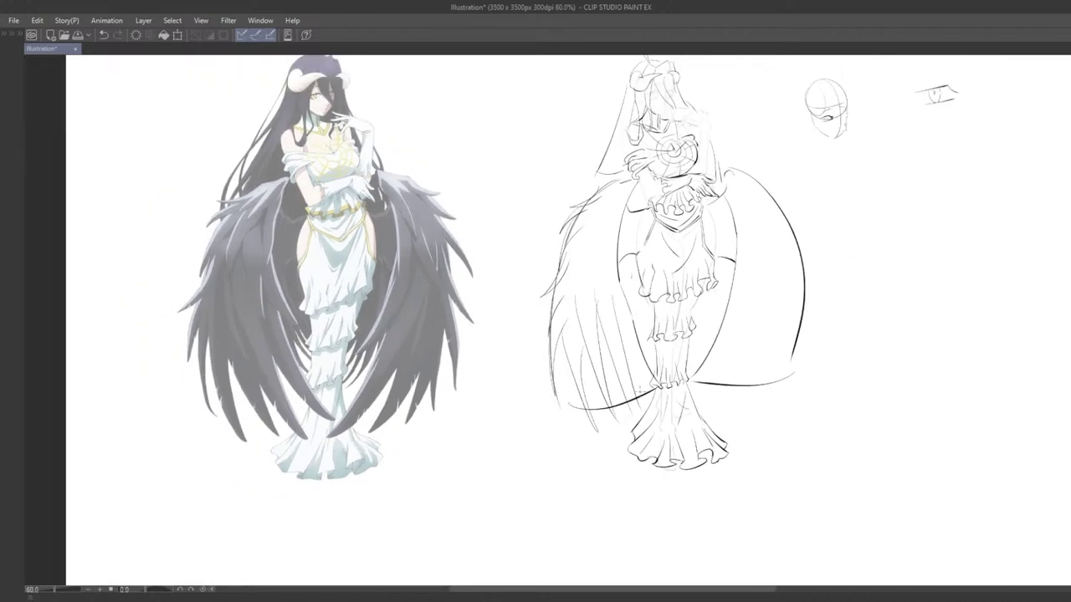
scroll(641, 391, down, 1)
mouse_move(643, 372)
mouse_down()
mouse_move(632, 328)
mouse_move(627, 365)
mouse_up()
scroll(623, 329, up, 2)
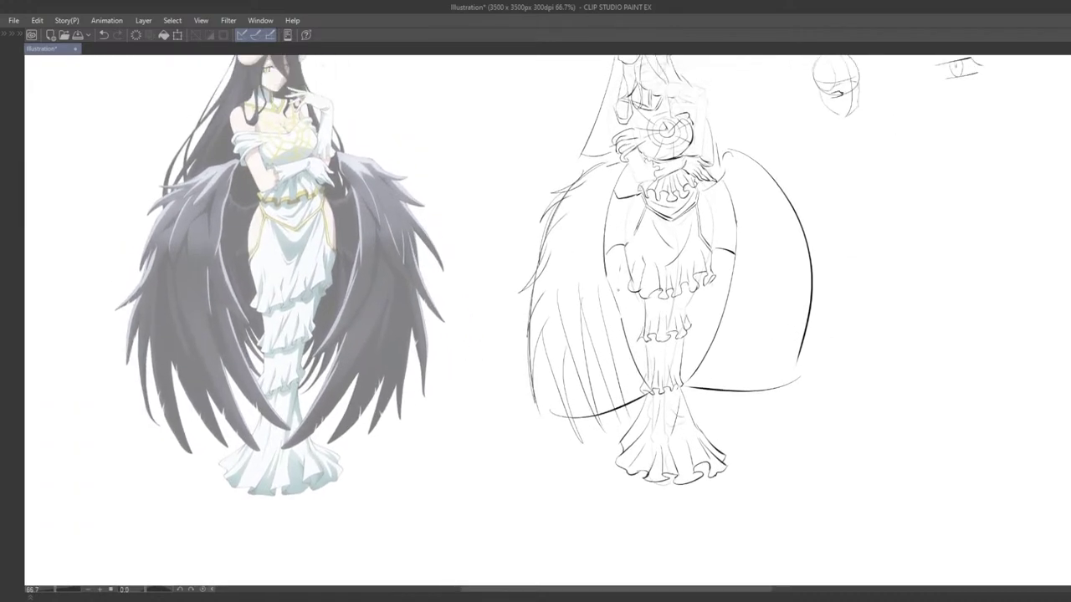
Step: Sketch long pointed feathers in the upper left wing, running from the shoulder down beside the inner edge
scroll(610, 293, up, 3)
mouse_move(603, 173)
mouse_down()
mouse_move(650, 163)
mouse_move(637, 218)
mouse_up()
key(ctrl+z)
drag(630, 149, 640, 232)
drag(659, 154, 636, 233)
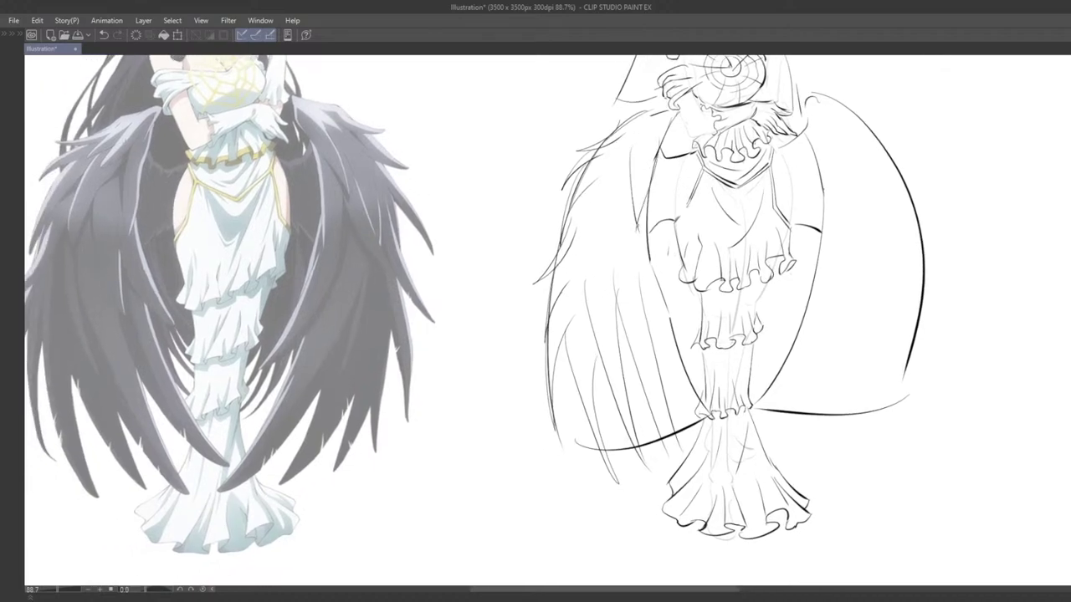
key(ctrl+z)
mouse_move(616, 151)
mouse_down()
mouse_move(597, 241)
mouse_move(620, 223)
mouse_move(599, 266)
mouse_up()
key(ctrl+z)
drag(607, 194, 602, 266)
key(ctrl+z)
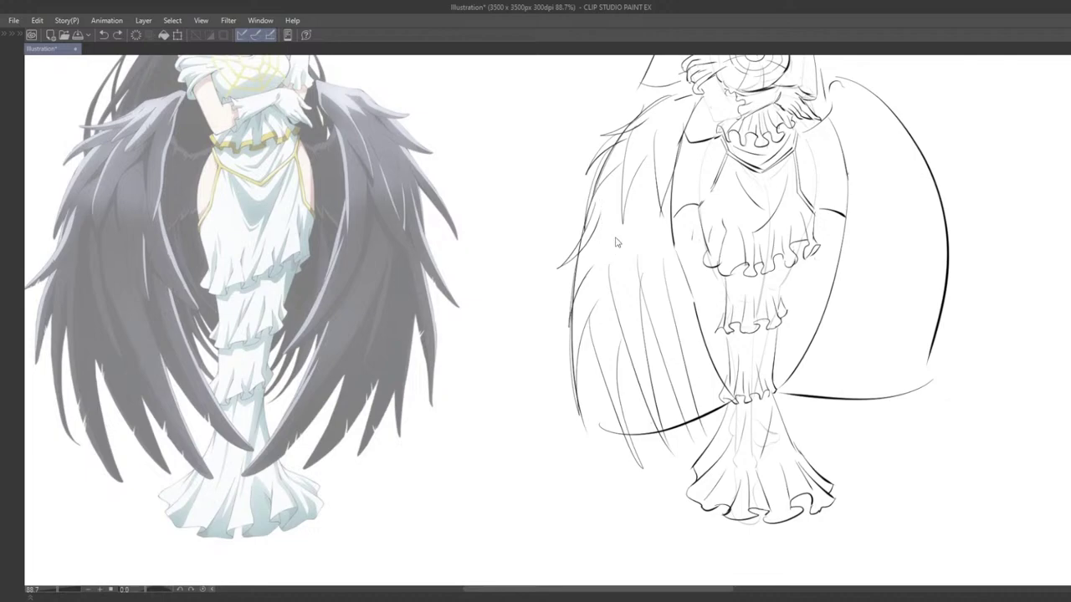
Step: Add overlapping long feather lines from the top of the left wing down to its middle
mouse_move(637, 127)
mouse_down()
mouse_move(617, 241)
mouse_move(618, 216)
mouse_move(636, 209)
mouse_up()
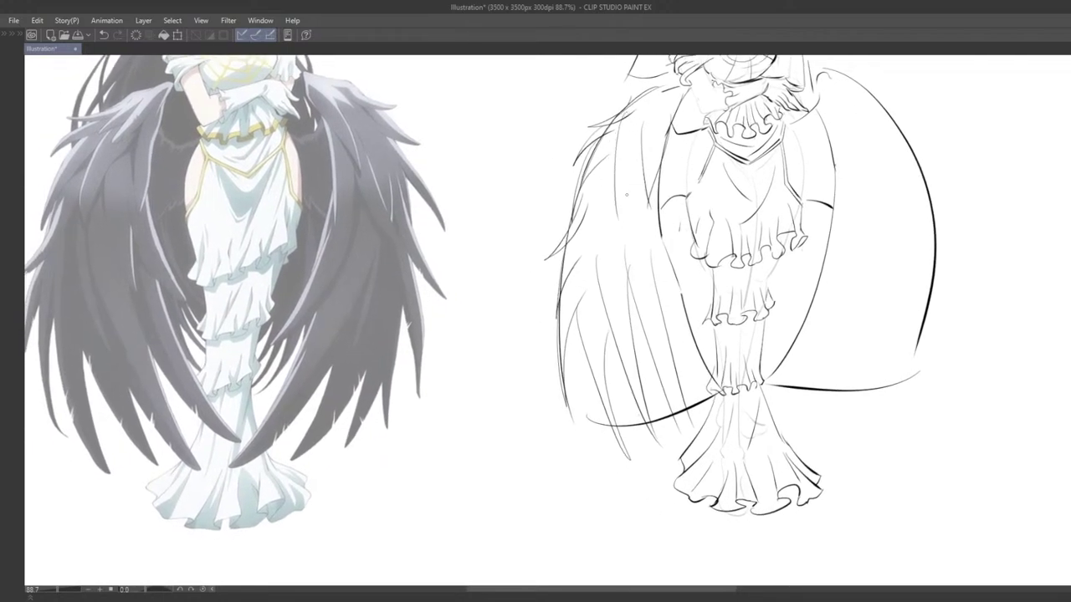
key(ctrl+z)
drag(613, 132, 618, 245)
key(ctrl+z)
key(ctrl+z)
drag(655, 103, 616, 249)
key(ctrl+z)
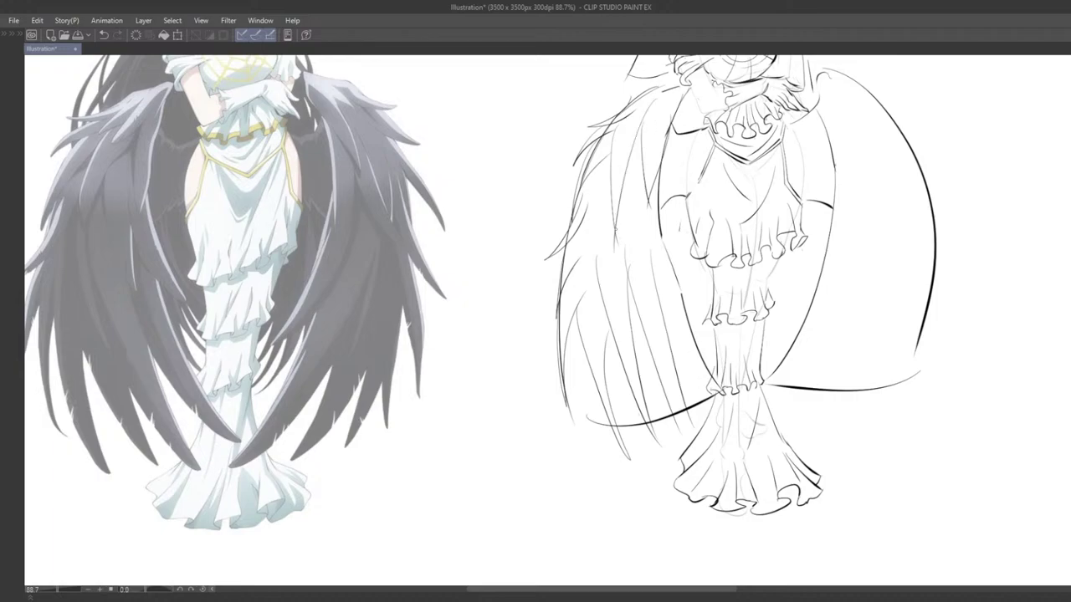
Step: Sketch the middle row of pointed feathers in the left wing, overlapping the tops of the long lower feathers
mouse_move(606, 185)
mouse_down()
mouse_move(597, 267)
mouse_move(593, 253)
mouse_up()
key(ctrl+z)
key(ctrl+z)
drag(623, 178, 635, 273)
key(ctrl+z)
key(ctrl+z)
drag(619, 198, 642, 279)
drag(652, 191, 639, 253)
scroll(646, 238, down, 2)
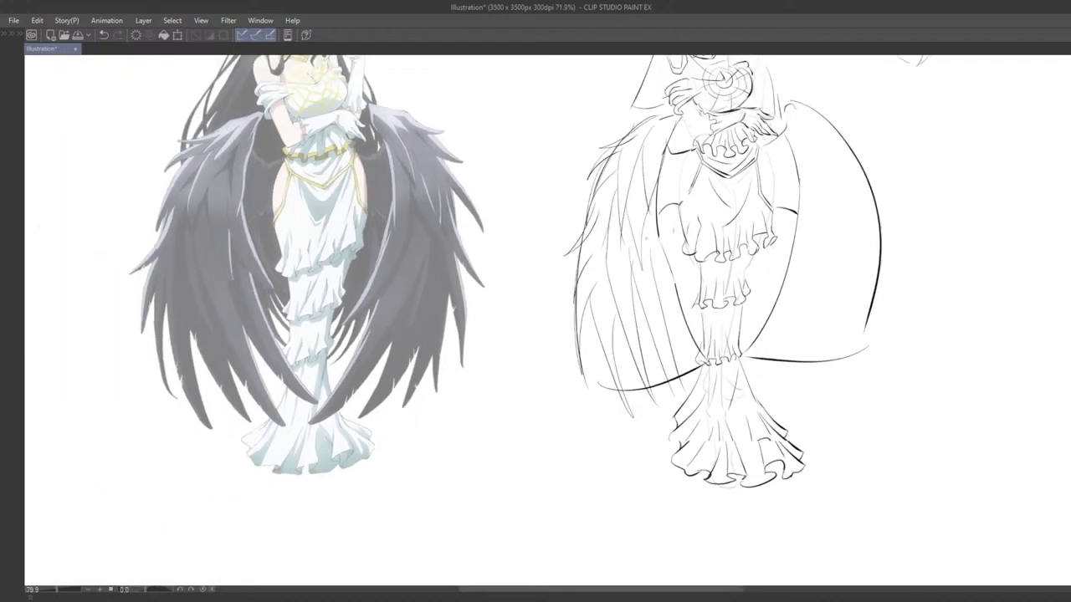
Step: Draw a pointed feather jutting outward at the top of the right wing's outer edge
scroll(725, 80, down, 5)
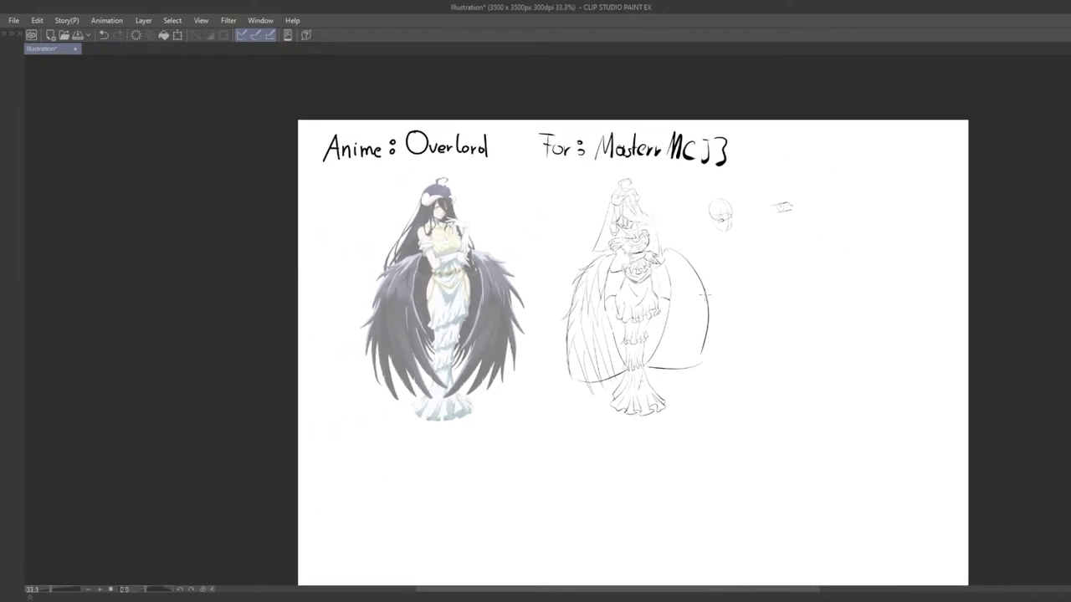
key(ctrl+plus)
key(ctrl+plus)
key(ctrl+plus)
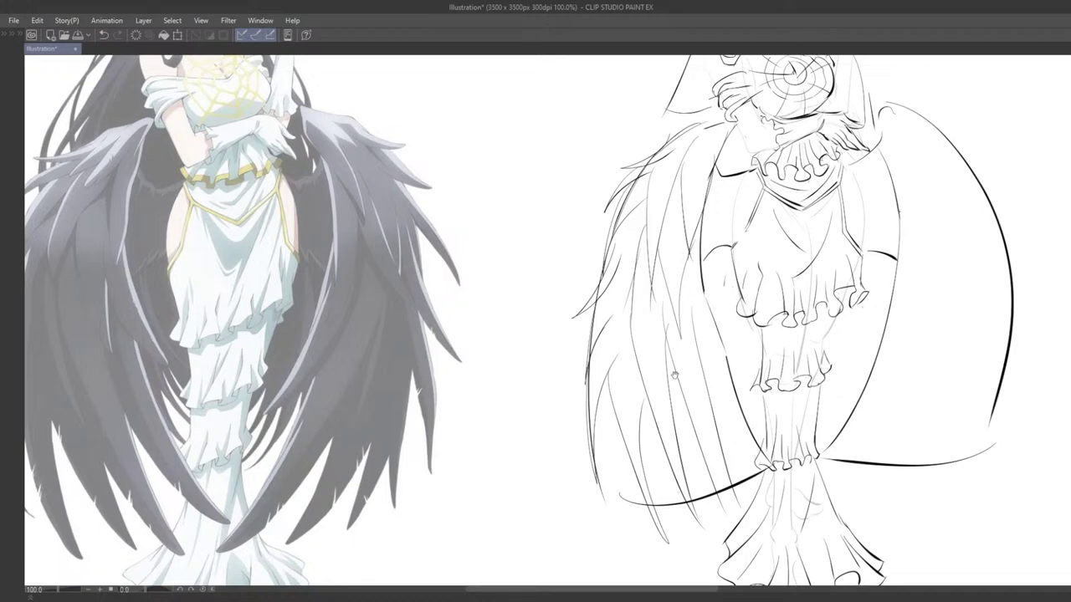
drag(670, 334, 451, 381)
drag(664, 288, 637, 293)
drag(629, 205, 707, 191)
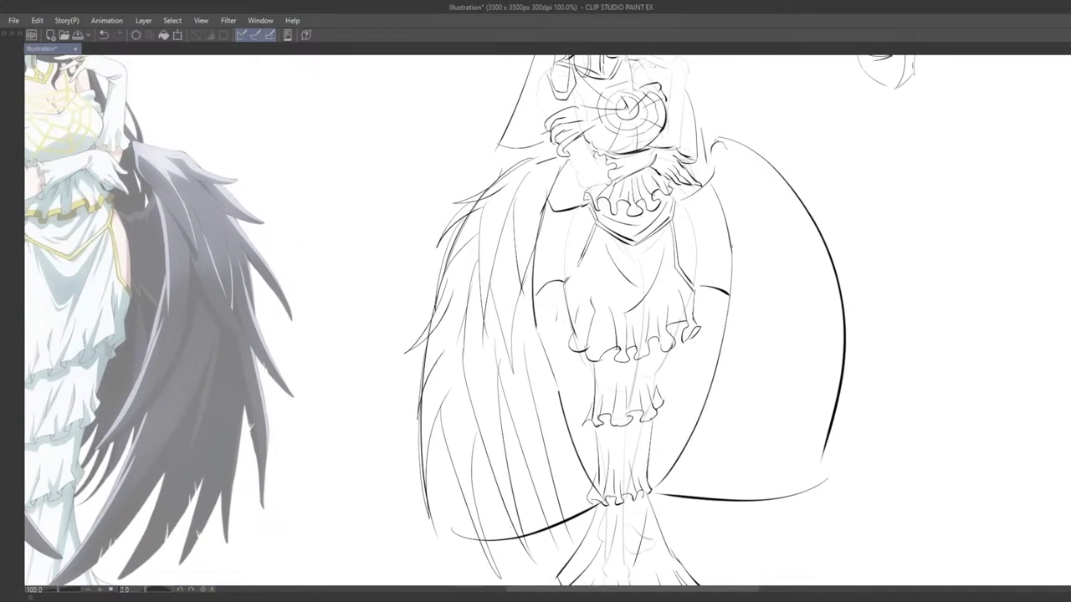
mouse_move(720, 138)
mouse_down()
mouse_move(796, 155)
mouse_move(774, 161)
mouse_move(776, 171)
mouse_move(806, 175)
mouse_move(775, 178)
mouse_move(760, 157)
mouse_move(792, 185)
mouse_move(819, 189)
mouse_up()
key(ctrl+z)
key(ctrl+z)
key(ctrl+z)
key(ctrl+z)
key(ctrl+z)
drag(819, 190, 802, 192)
key(ctrl+z)
key(ctrl+z)
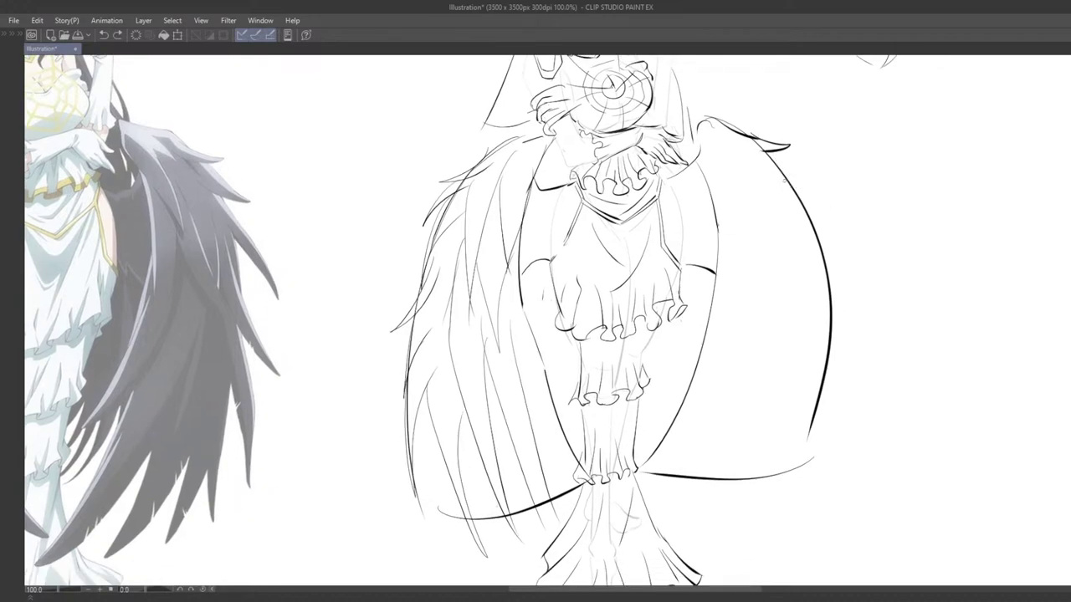
Step: Sketch short pointed feathers down the upper outer edge of the right wing, below the top feather
mouse_move(767, 155)
mouse_down()
mouse_move(811, 185)
mouse_move(785, 186)
mouse_move(810, 185)
mouse_move(836, 266)
mouse_move(797, 220)
mouse_up()
key(ctrl+z)
mouse_move(814, 256)
mouse_down()
mouse_move(804, 231)
mouse_move(813, 280)
mouse_up()
key(ctrl+z)
key(ctrl+z)
mouse_move(810, 223)
mouse_down()
mouse_move(804, 258)
mouse_move(794, 222)
mouse_up()
key(ctrl+z)
Step: Draw a pointed feather flaring outward midway down the right wing's outer edge, with a narrower one beneath it
mouse_move(801, 182)
mouse_down()
mouse_move(818, 273)
mouse_move(842, 300)
mouse_up()
mouse_move(795, 229)
mouse_down()
mouse_move(833, 295)
mouse_move(804, 267)
mouse_up()
drag(812, 262, 809, 346)
key(ctrl+z)
drag(806, 284, 772, 228)
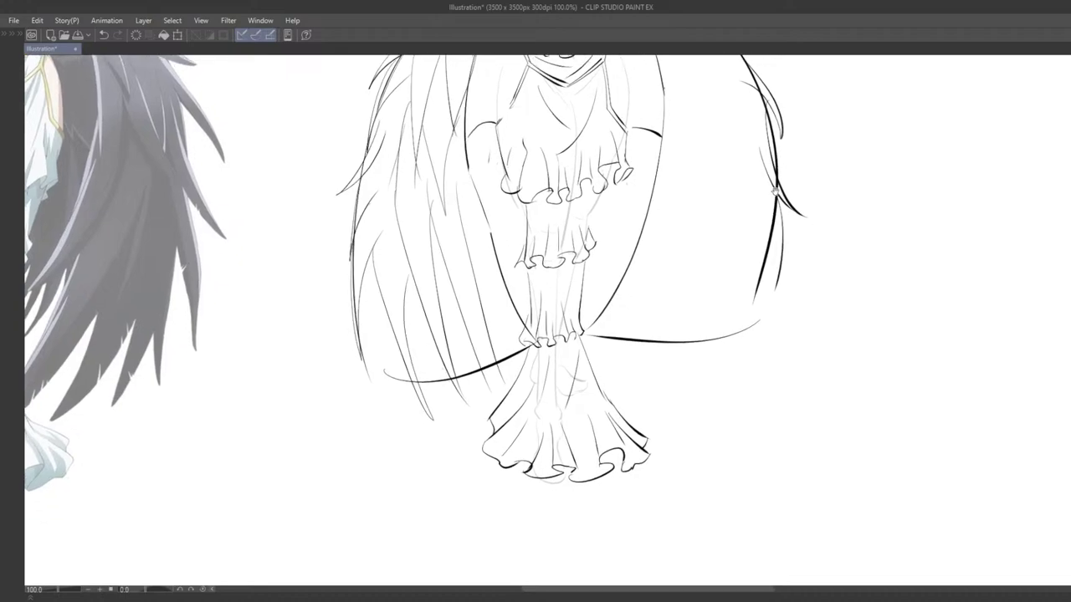
Step: Close the downward-pointing feather on the lower outer edge of the right wing with an inner contour
mouse_move(752, 293)
mouse_down()
mouse_move(736, 348)
mouse_move(726, 358)
mouse_move(722, 337)
mouse_move(705, 365)
mouse_up()
drag(743, 269, 797, 282)
mouse_move(798, 218)
mouse_down()
mouse_move(821, 304)
mouse_move(794, 294)
mouse_up()
key(ctrl+z)
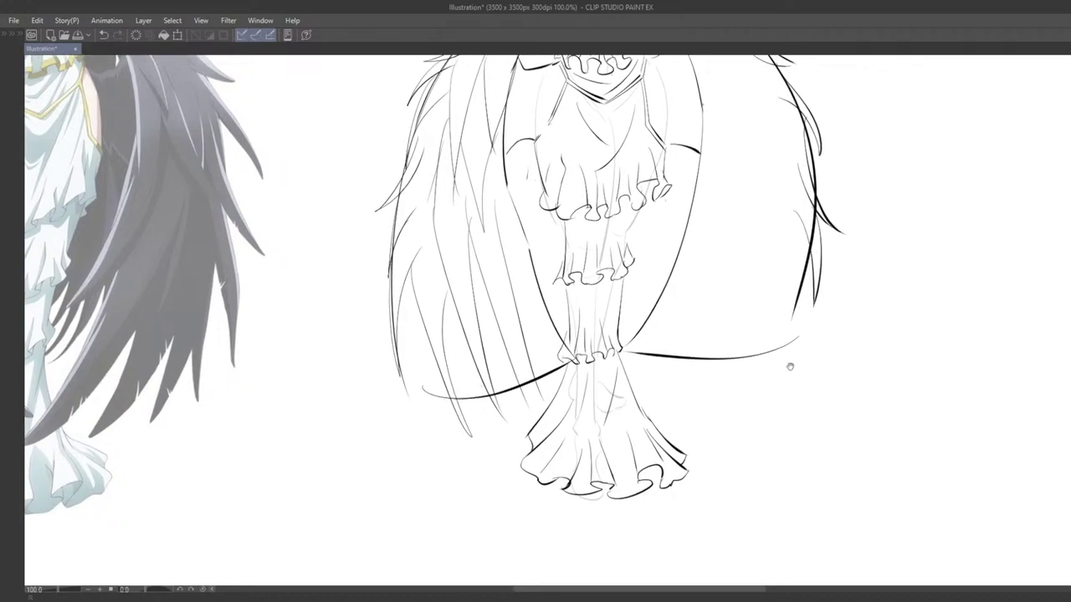
key(ctrl+z)
Step: Draw a long pointed feather at the right wing's lower outer corner, extending below the bottom guide curve
drag(796, 242, 807, 299)
key(ctrl+z)
mouse_move(805, 260)
mouse_down()
mouse_move(792, 315)
mouse_move(797, 371)
mouse_up()
key(ctrl+z)
key(ctrl+z)
Step: Sketch the left wing's innermost feathers along its inner edge, with the lowest one crossing the skirt below the third hem
scroll(804, 304, down, 4)
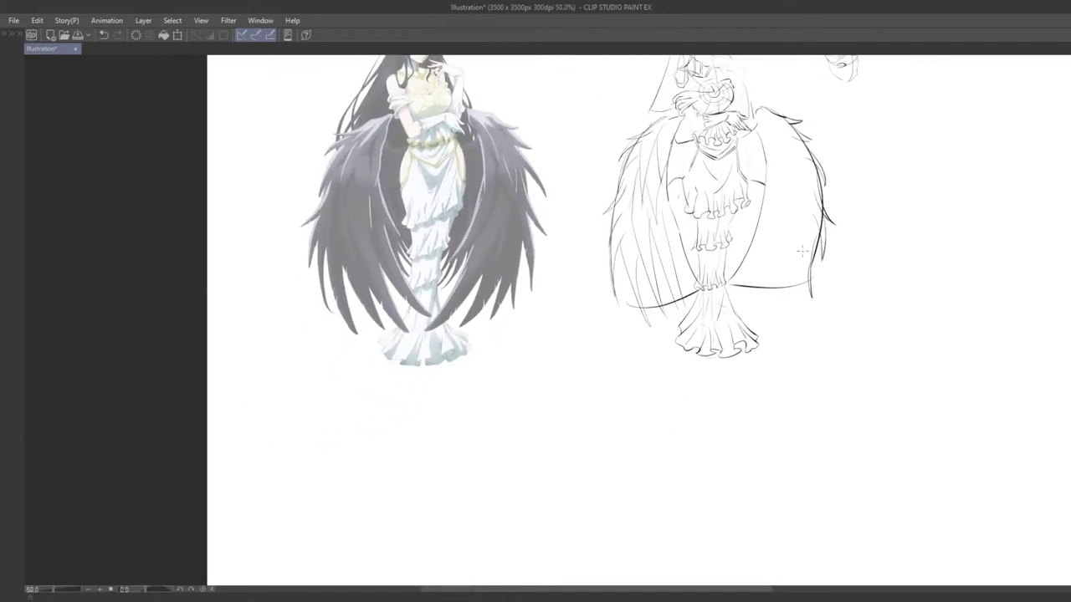
scroll(784, 262, down, 2)
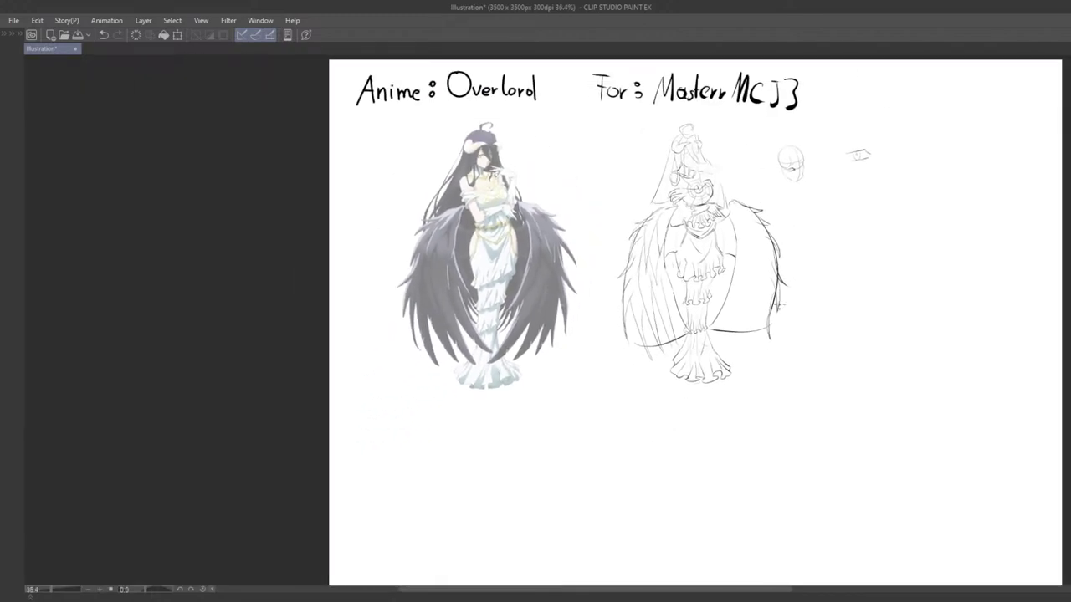
key(ctrl+alt+0)
drag(800, 331, 507, 344)
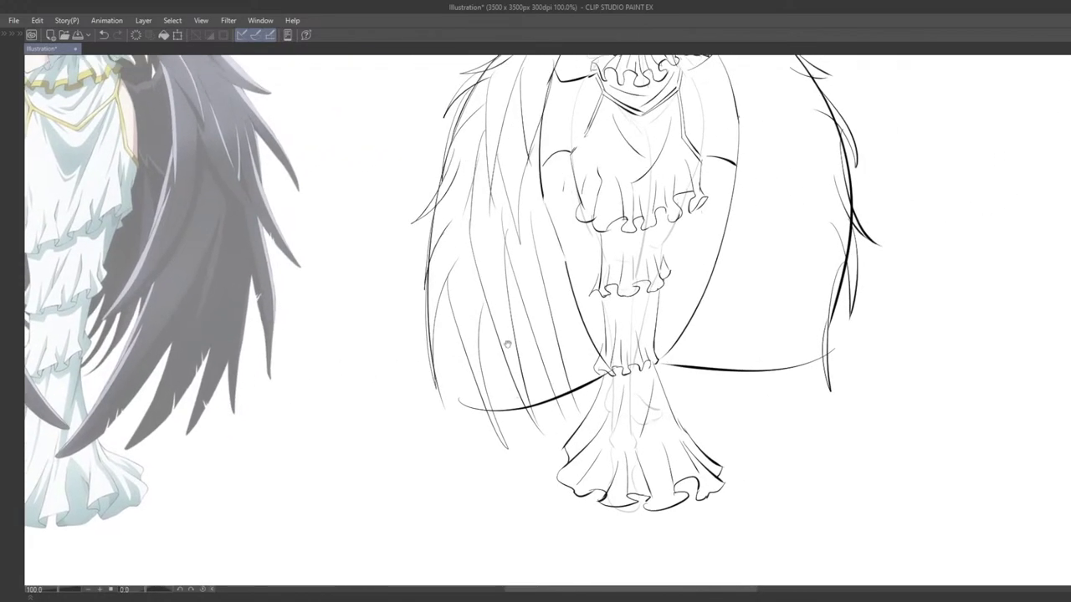
drag(648, 383, 617, 366)
scroll(616, 366, down, 2)
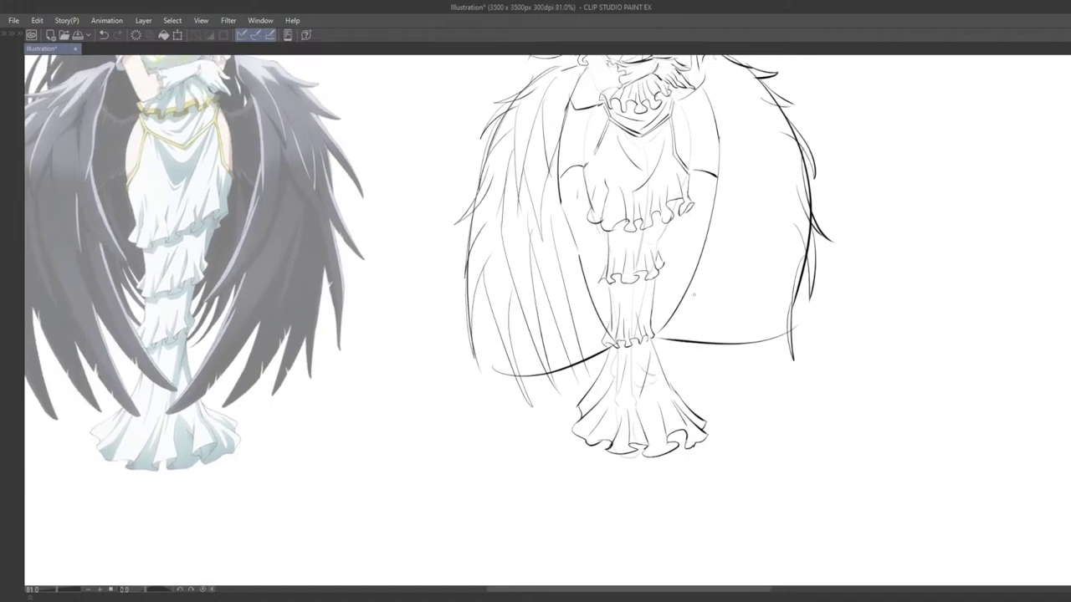
mouse_move(547, 268)
mouse_down()
mouse_move(592, 348)
mouse_move(634, 381)
mouse_move(614, 356)
mouse_up()
key(ctrl+z)
drag(577, 279, 634, 381)
mouse_move(555, 202)
mouse_down()
mouse_move(601, 273)
mouse_move(594, 266)
mouse_up()
key(ctrl+z)
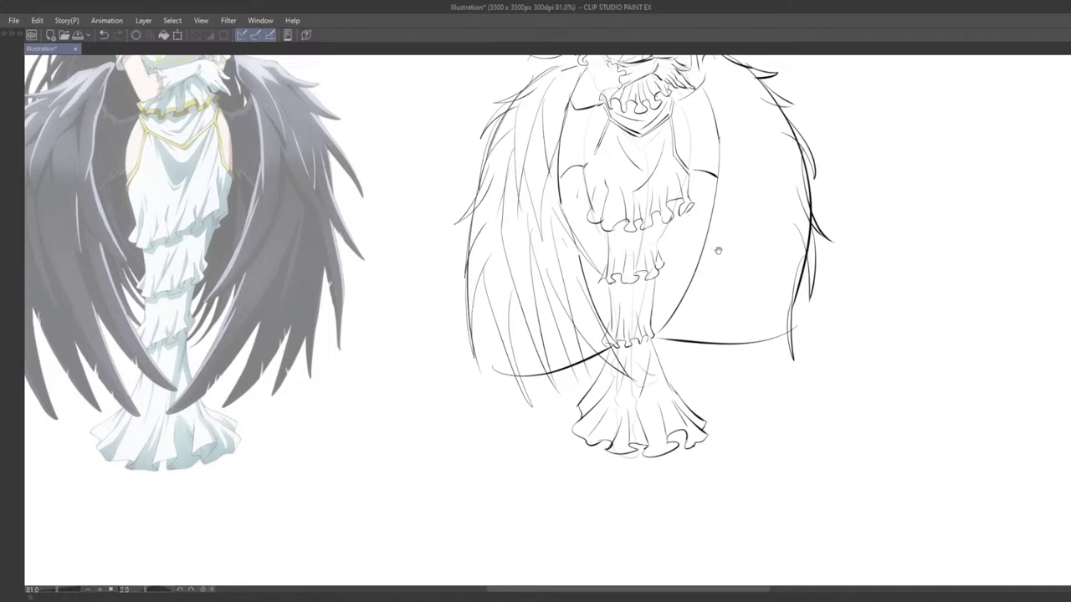
Step: Draw a short pointed feather curving down from the shoulder at the right wing's upper inner edge
drag(719, 210, 710, 275)
key(ctrl+z)
mouse_move(697, 158)
mouse_down()
mouse_move(717, 236)
mouse_move(712, 171)
mouse_move(726, 197)
mouse_up()
key(ctrl+z)
key(ctrl+z)
key(ctrl+z)
drag(700, 134, 730, 198)
key(ctrl+z)
key(ctrl+z)
key(ctrl+z)
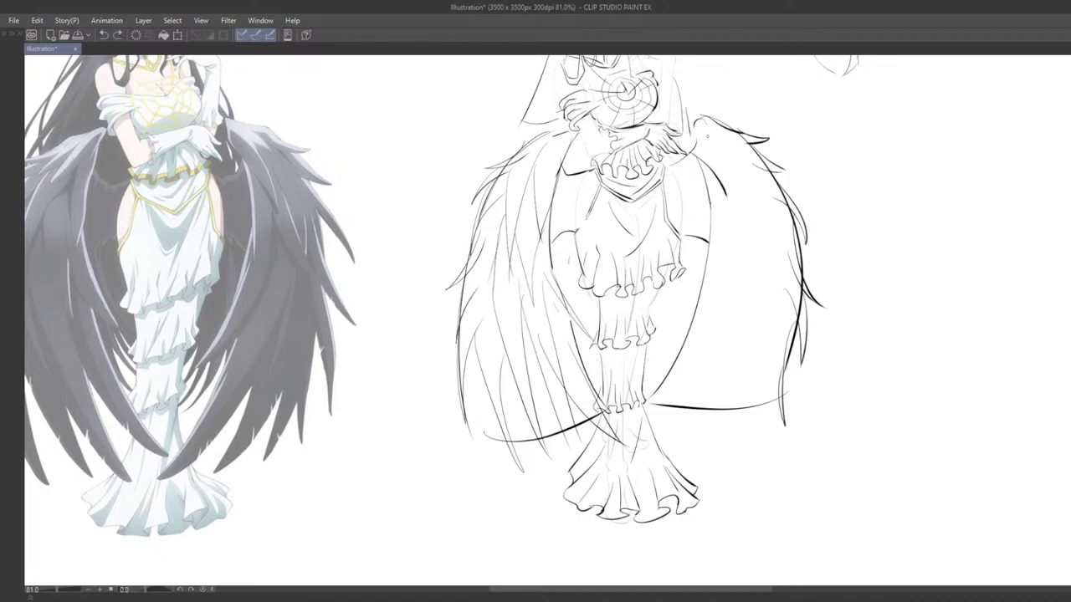
Step: Sketch a longer feather along the right wing's inner edge, from the shoulder down to hip level
mouse_move(698, 125)
mouse_down()
mouse_move(727, 195)
mouse_move(719, 245)
mouse_up()
key(ctrl+z)
drag(707, 176, 713, 249)
drag(728, 191, 714, 275)
key(ctrl+z)
drag(726, 209, 714, 264)
key(ctrl+z)
Step: Draw a short pointed feather along the right wing's inner edge, just below hip level beside the skirt ruffle
drag(711, 226, 673, 326)
key(ctrl+z)
mouse_move(675, 324)
mouse_down()
mouse_move(711, 262)
mouse_move(673, 321)
mouse_up()
key(ctrl+z)
key(ctrl+z)
mouse_move(674, 319)
mouse_down()
mouse_move(722, 255)
mouse_move(711, 281)
mouse_up()
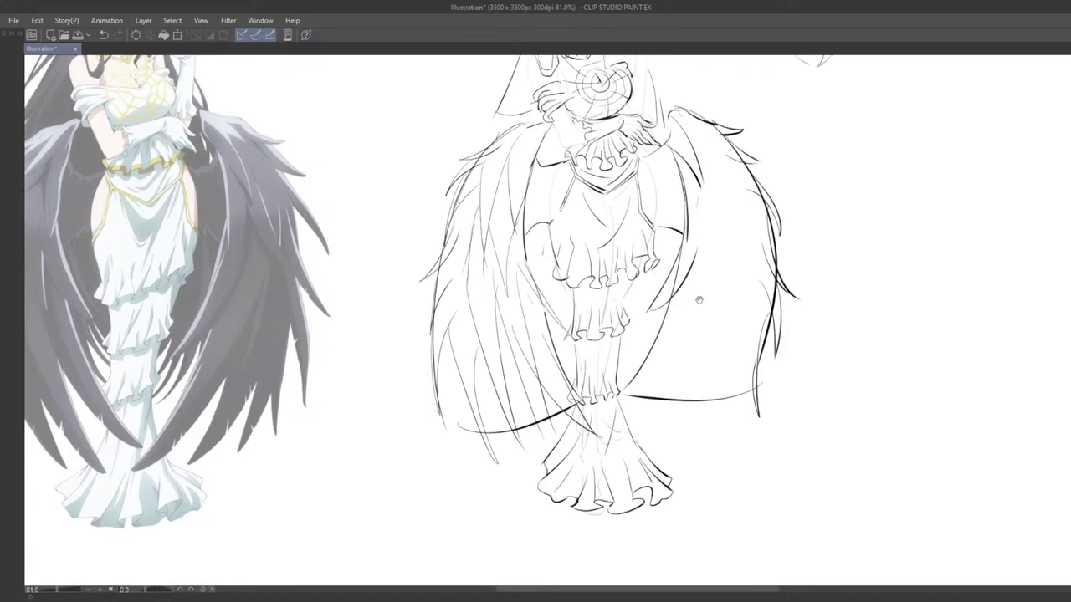
drag(728, 335, 736, 288)
key(ctrl+z)
mouse_move(710, 201)
mouse_down()
mouse_move(697, 231)
mouse_move(651, 269)
mouse_up()
key(ctrl+z)
key(ctrl+z)
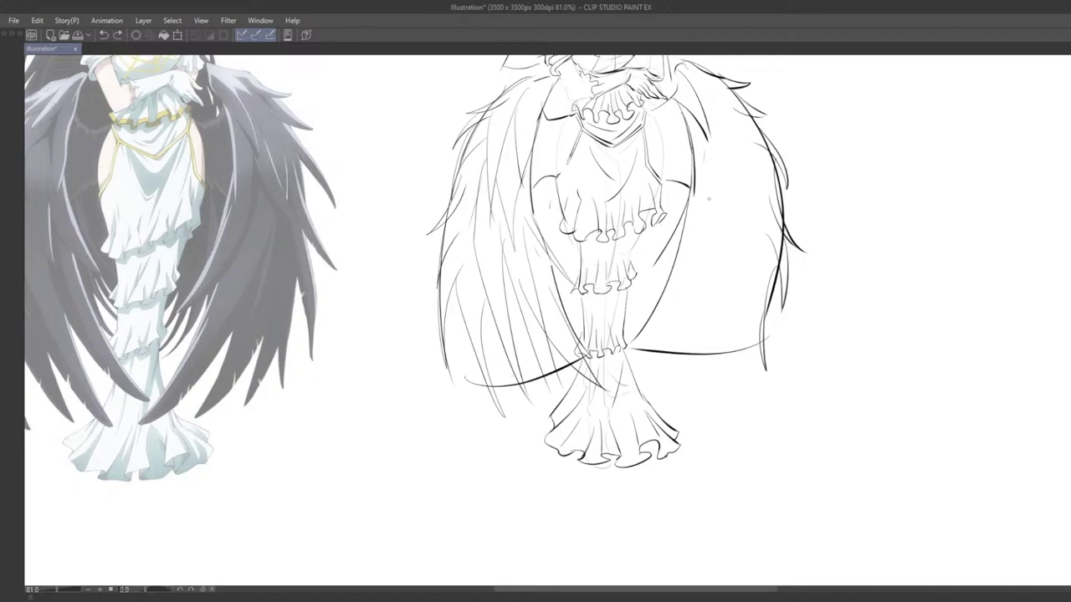
key(ctrl+z)
Step: Sketch long feathers sweeping from the middle of the right wing down and inward towards the skirt's third hem
mouse_move(710, 197)
mouse_down()
mouse_move(659, 264)
mouse_move(664, 253)
mouse_up()
mouse_move(698, 252)
mouse_down()
mouse_move(699, 223)
mouse_move(655, 300)
mouse_up()
key(ctrl+z)
key(ctrl+z)
drag(694, 208, 643, 314)
key(ctrl+z)
mouse_move(719, 222)
mouse_down()
mouse_move(679, 294)
mouse_move(641, 316)
mouse_up()
key(ctrl+z)
key(ctrl+z)
drag(741, 198, 648, 320)
Step: Draw the right wing's lowest inner feathers, with tips crossing the bottom guide curve and the flared skirt
drag(717, 242, 664, 332)
key(ctrl+z)
drag(699, 262, 624, 368)
key(ctrl+z)
key(ctrl+z)
mouse_move(695, 318)
mouse_down()
mouse_move(625, 372)
mouse_move(731, 252)
mouse_up()
key(ctrl+z)
drag(634, 370, 731, 257)
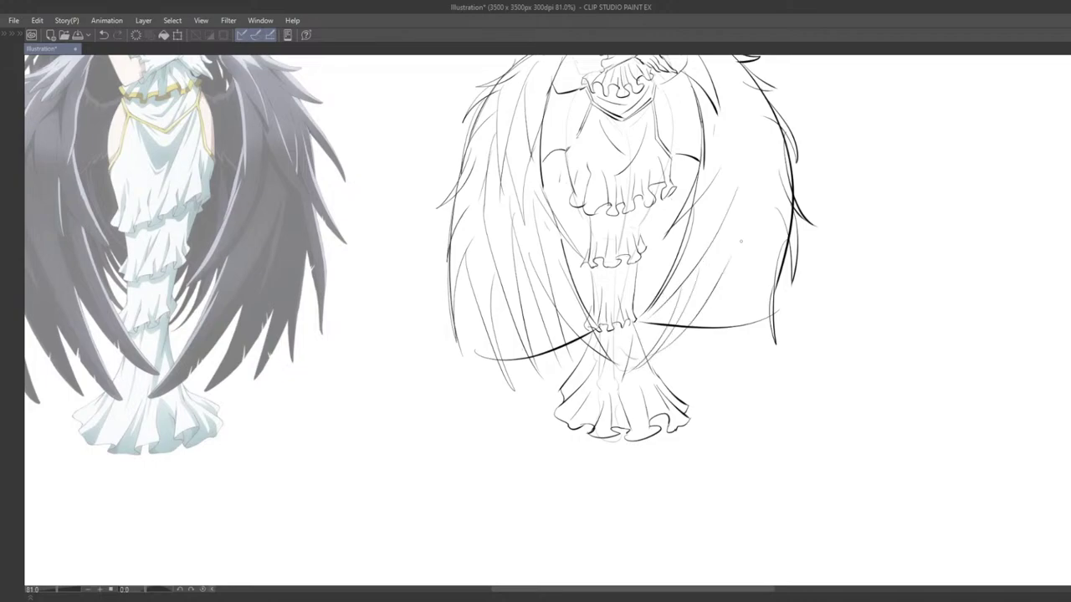
Step: Add long feathers fanning down through the right wing's lower middle, ending in points below the bottom guide curve
scroll(730, 272, down, 2)
drag(783, 218, 745, 302)
scroll(745, 301, up, 5)
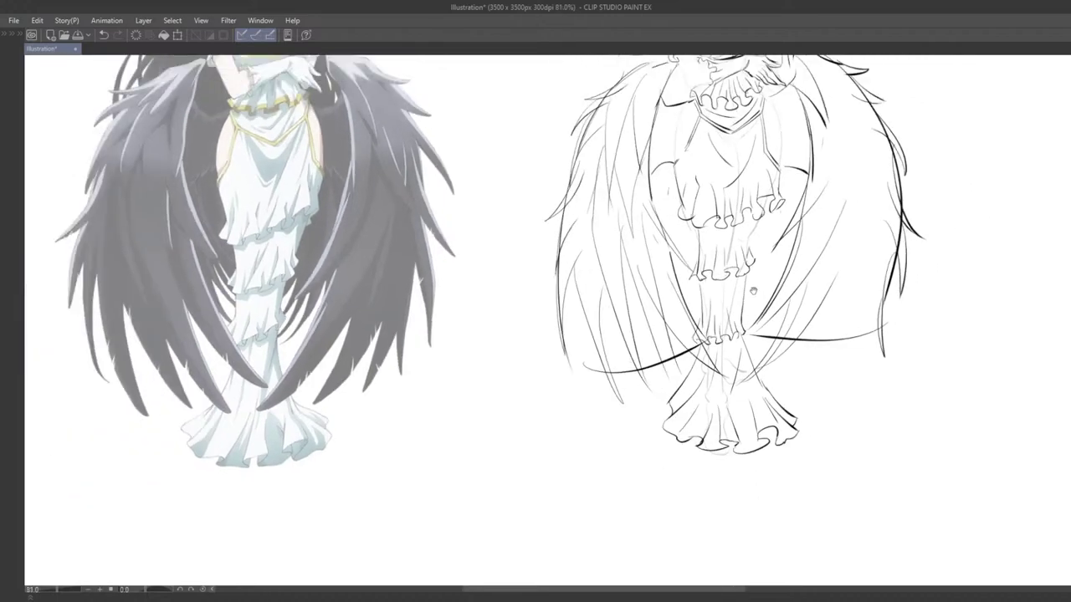
drag(753, 337, 786, 258)
key(ctrl+z)
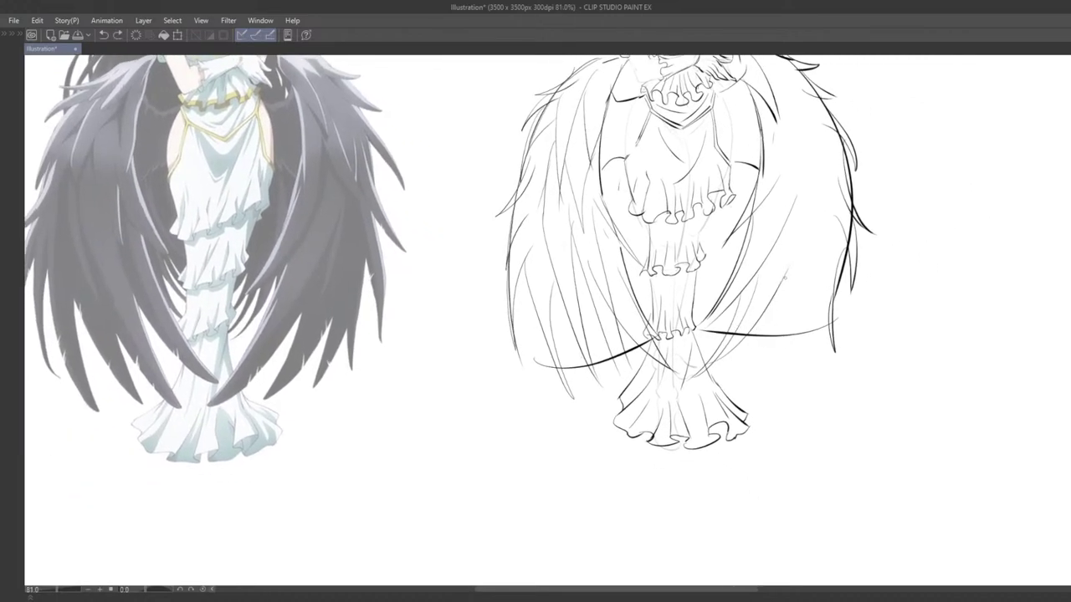
drag(738, 366, 789, 254)
mouse_move(742, 363)
mouse_down()
mouse_move(813, 251)
mouse_move(784, 342)
mouse_move(793, 310)
mouse_move(753, 310)
mouse_move(762, 327)
mouse_move(775, 305)
mouse_move(765, 339)
mouse_up()
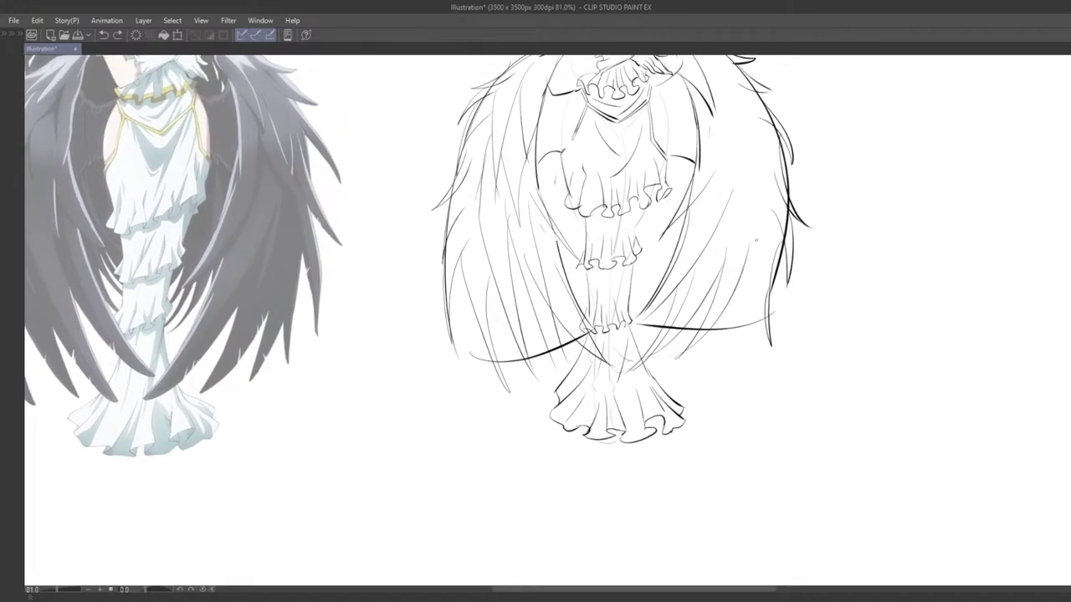
Step: Draw long feathers in the right wing's lower outer area, running down past the bottom guide curve
drag(746, 253, 723, 353)
drag(770, 236, 725, 353)
key(ctrl+z)
key(ctrl+z)
drag(755, 194, 736, 293)
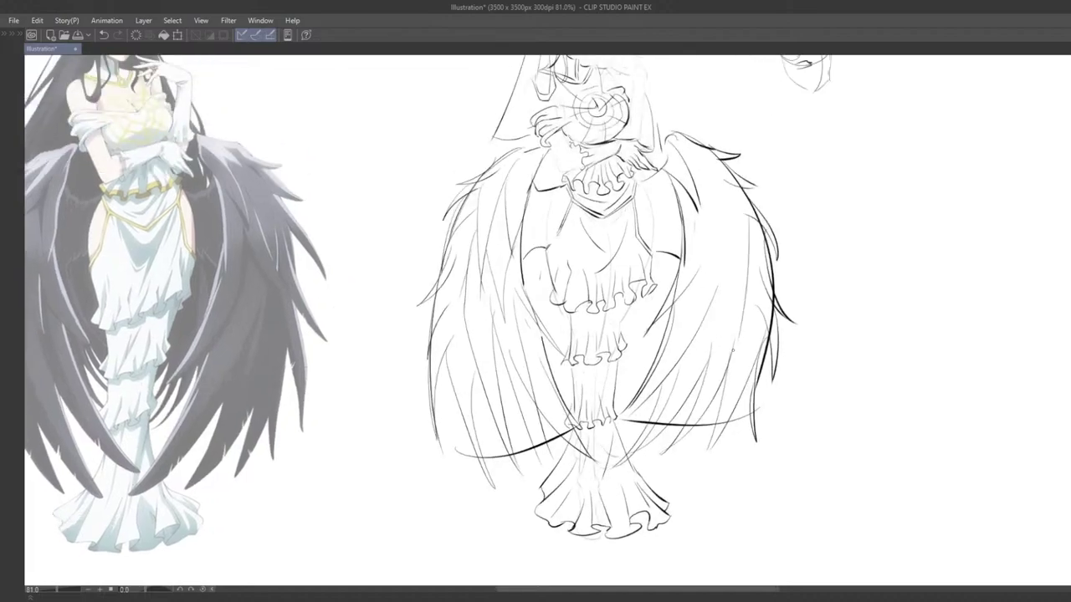
key(ctrl+z)
Step: Draw a curved feather line across the upper right wing, sweeping from the shoulder side down to the outer edge
mouse_move(705, 201)
mouse_down()
mouse_move(767, 286)
mouse_move(761, 262)
mouse_up()
key(ctrl+z)
key(ctrl+z)
key(ctrl+z)
key(ctrl+z)
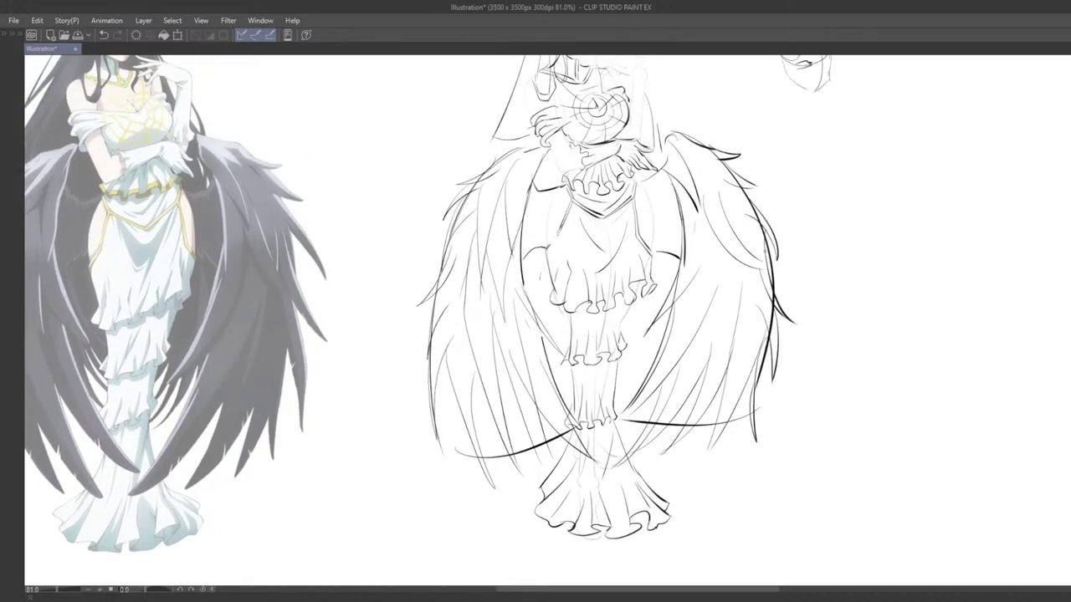
key(ctrl+z)
key(ctrl+z)
key(ctrl+z)
Step: Draw a second curved feather beneath the upper one and a descending feather line along the right wing's inner side
drag(701, 194, 756, 269)
key(ctrl+z)
mouse_move(714, 189)
mouse_down()
mouse_move(764, 270)
mouse_move(755, 266)
mouse_up()
key(ctrl+z)
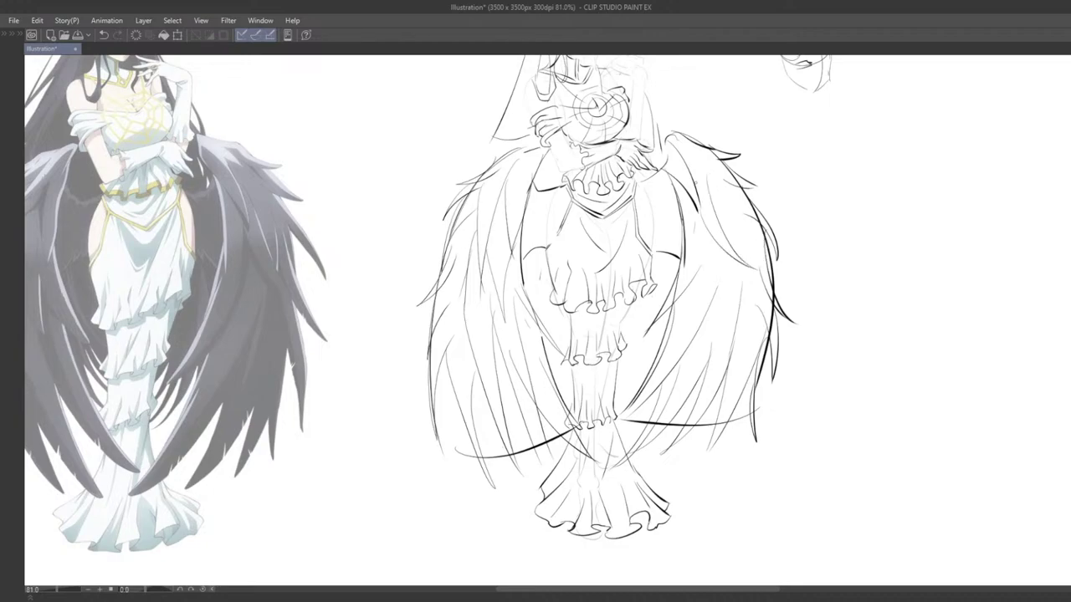
mouse_move(743, 183)
mouse_down()
mouse_move(716, 236)
mouse_move(706, 296)
mouse_up()
key(ctrl+z)
key(ctrl+z)
drag(697, 225, 708, 294)
key(ctrl+z)
drag(696, 213, 717, 296)
key(ctrl+z)
Step: Show the palettes again and move the sketch 3 layer on top of the reference figure as an overlay
scroll(726, 279, down, 5)
drag(810, 215, 769, 200)
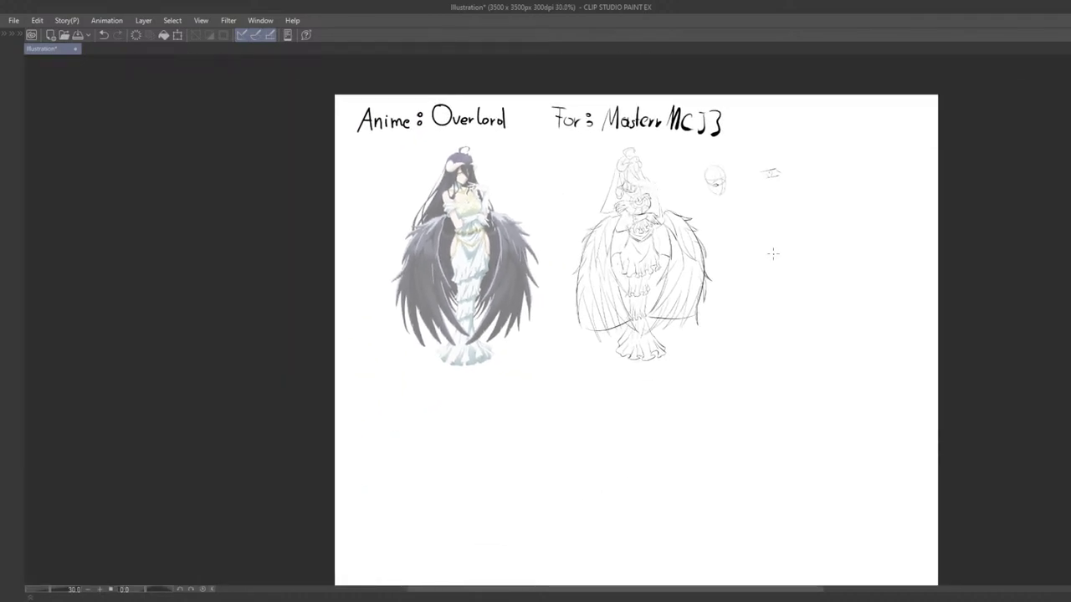
scroll(770, 255, up, 6)
drag(762, 260, 596, 393)
scroll(628, 246, down, 3)
key(Tab)
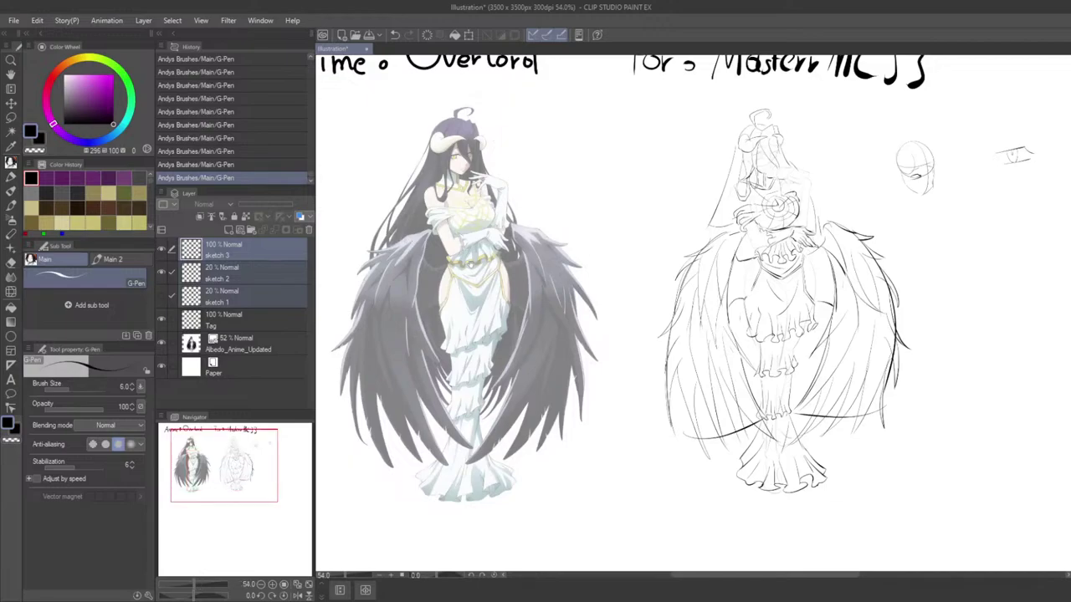
drag(737, 317, 639, 293)
key(k)
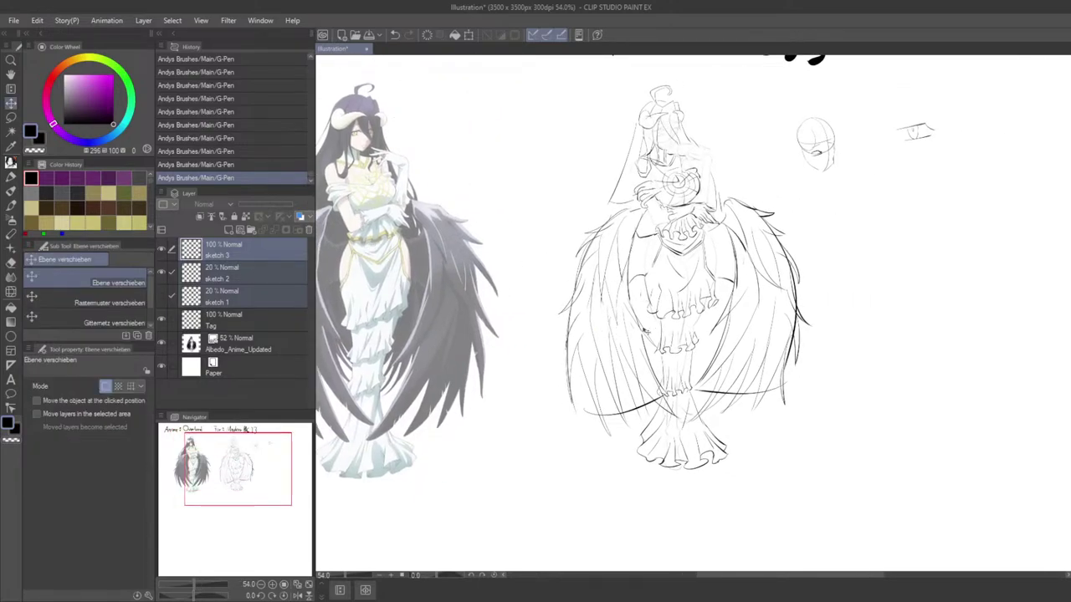
drag(802, 347, 645, 382)
mouse_move(645, 382)
mouse_down()
mouse_move(854, 354)
mouse_move(675, 391)
mouse_up()
mouse_move(676, 391)
mouse_down()
mouse_move(826, 374)
mouse_move(841, 356)
mouse_up()
click(253, 251)
mouse_move(779, 269)
mouse_down()
mouse_move(592, 285)
mouse_move(828, 266)
mouse_up()
drag(810, 313, 691, 304)
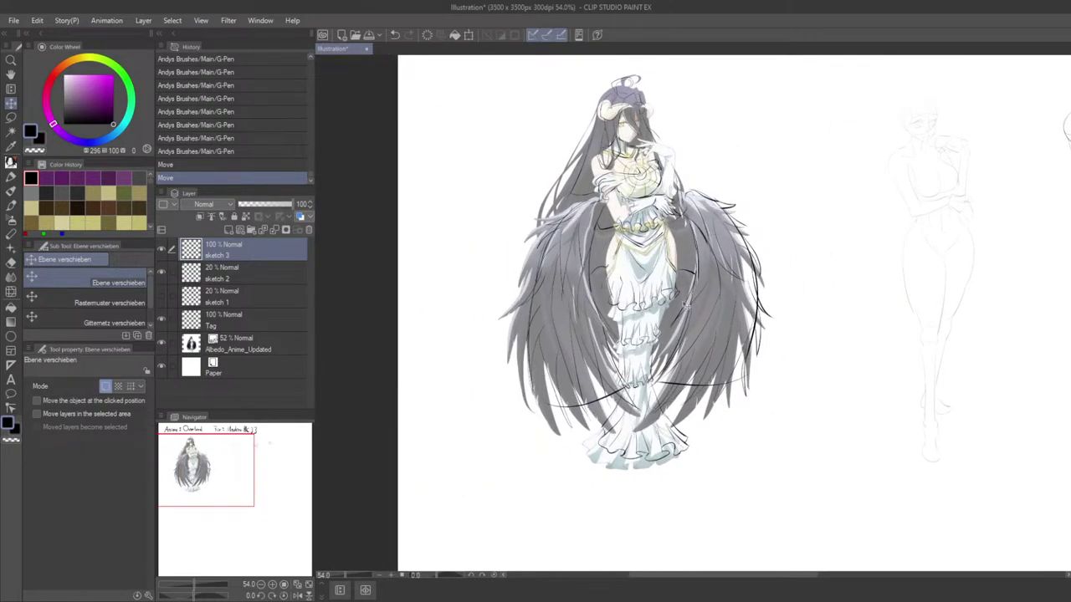
Step: Compare the overlaid sketch's wing, body and skirt proportions with the reference, and undo the overlay move
scroll(669, 328, up, 1)
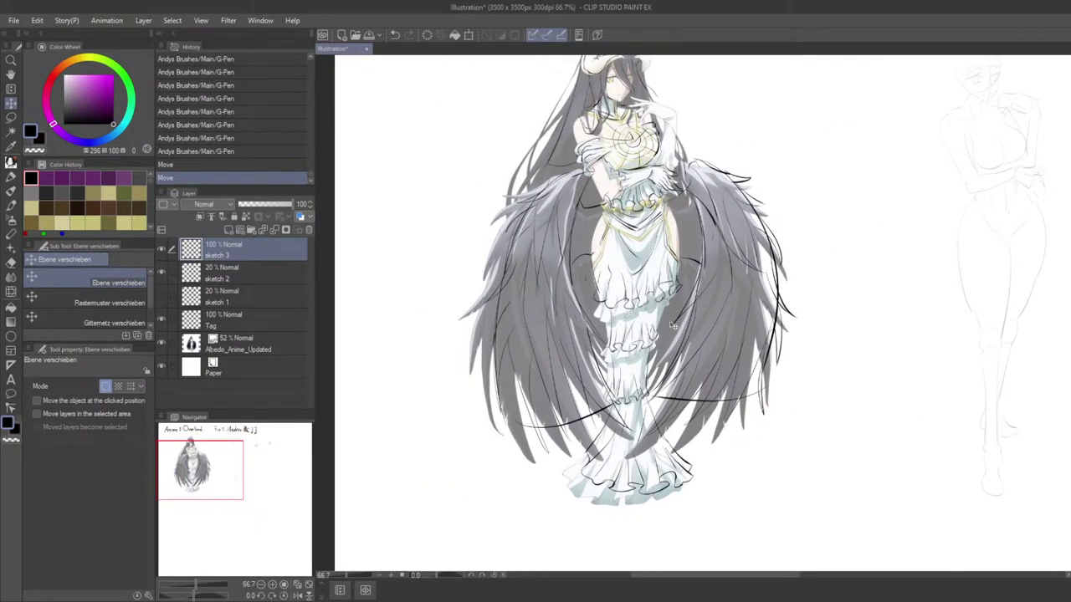
scroll(669, 343, up, 2)
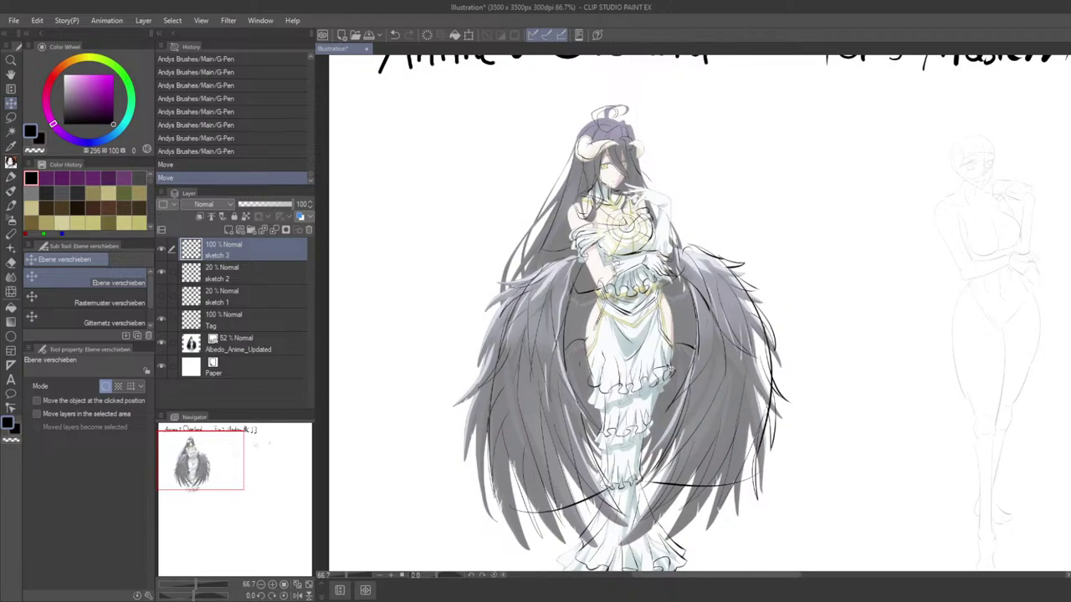
scroll(671, 368, up, 2)
scroll(644, 353, down, 2)
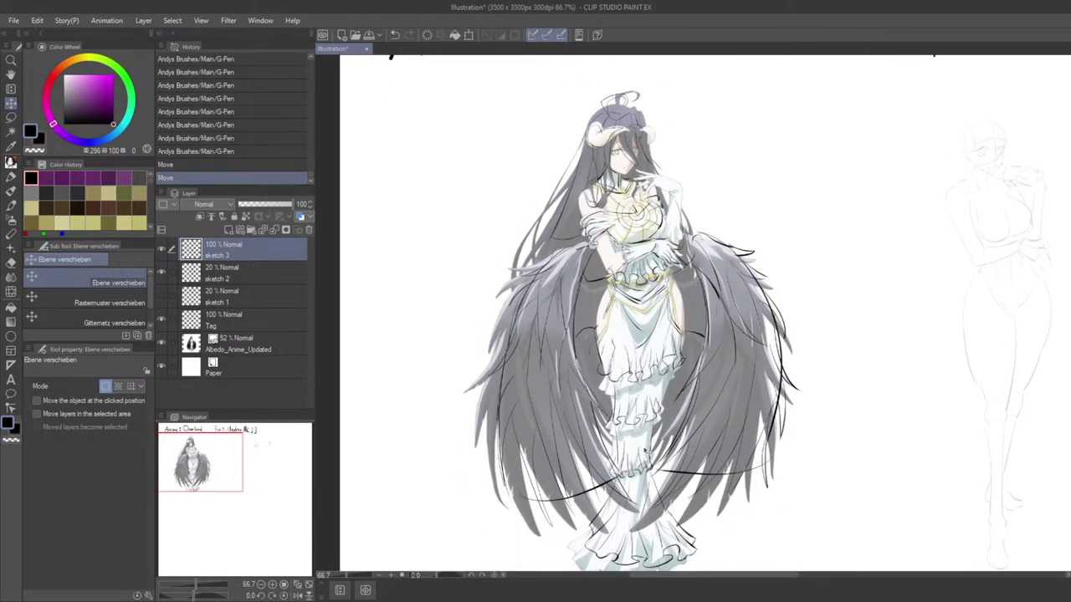
drag(646, 452, 624, 426)
drag(624, 479, 527, 476)
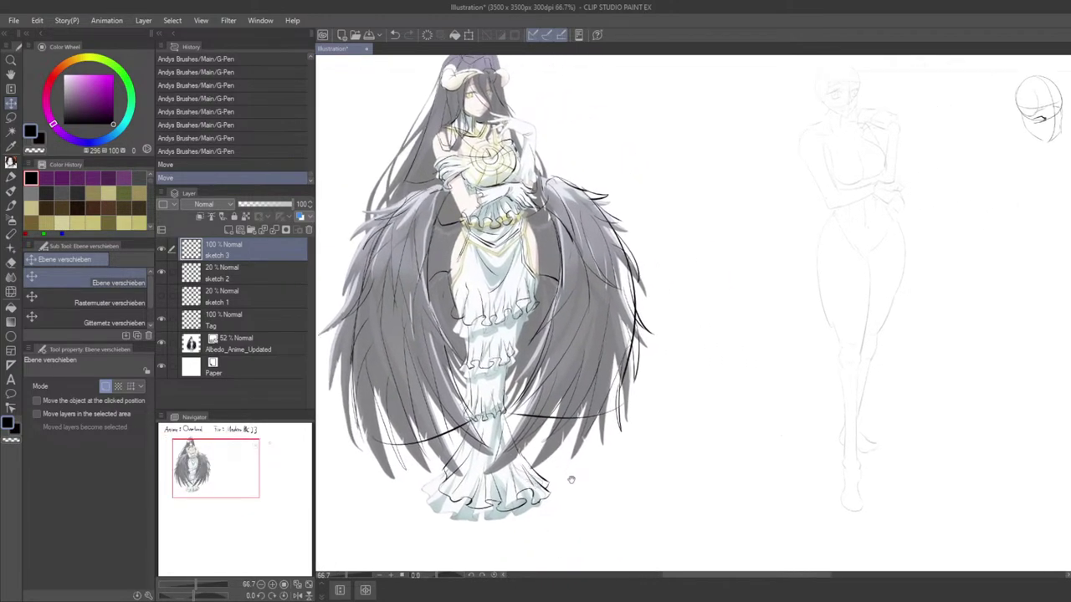
drag(682, 411, 742, 349)
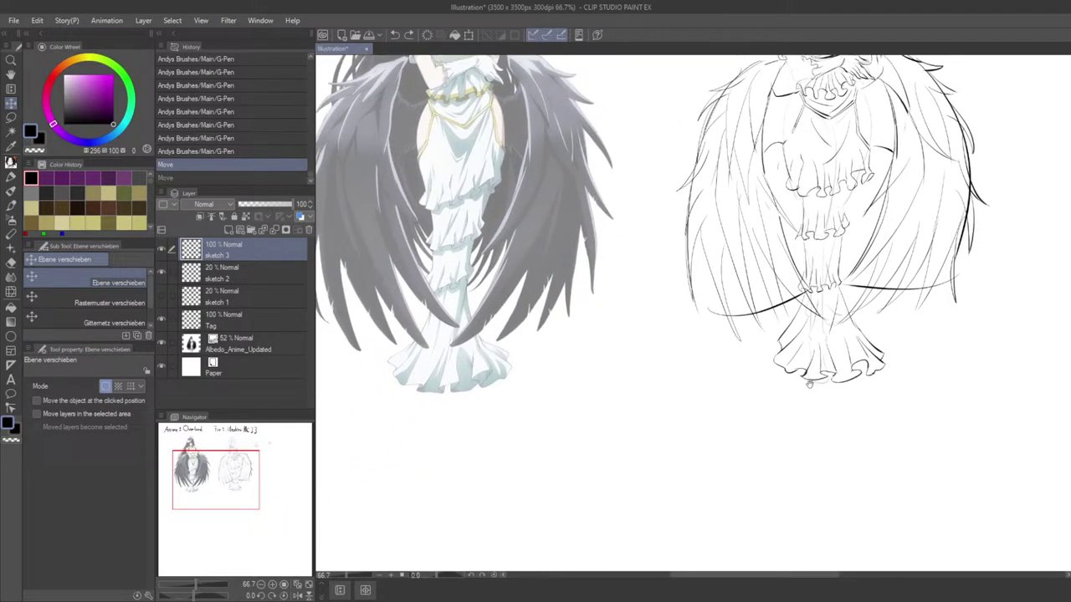
Step: Replace the left edge of the skirt's bottom flare with a line sweeping further outward
key(p)
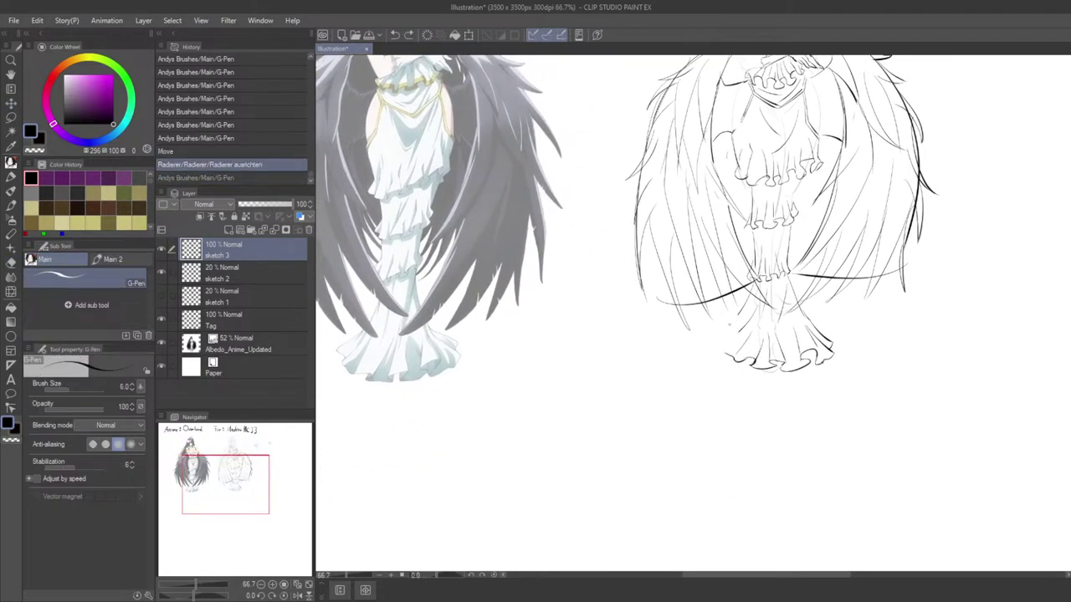
drag(737, 315, 705, 353)
key(ctrl+z)
key(ctrl+y)
key(ctrl+z)
key(ctrl+y)
key(ctrl+z)
key(ctrl+y)
Step: Clean up the flare's left edge and draw the fold at its outer lower corner
key(e)
key(p)
drag(731, 355, 721, 366)
key(ctrl+z)
drag(704, 362, 716, 367)
key(ctrl+z)
key(ctrl+z)
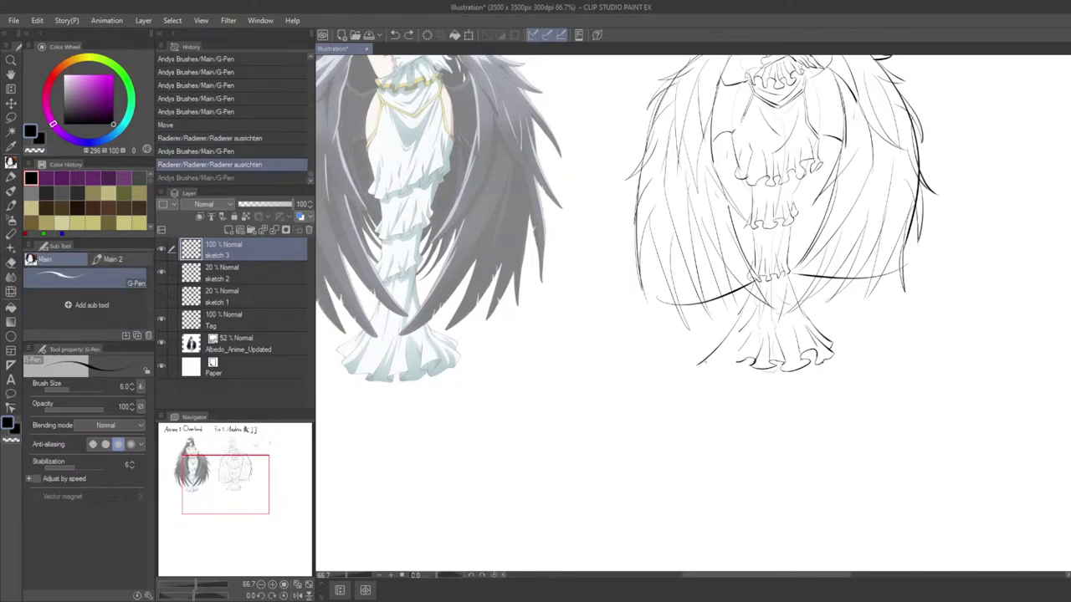
key(ctrl+y)
key(ctrl+z)
key(ctrl+y)
key(ctrl+z)
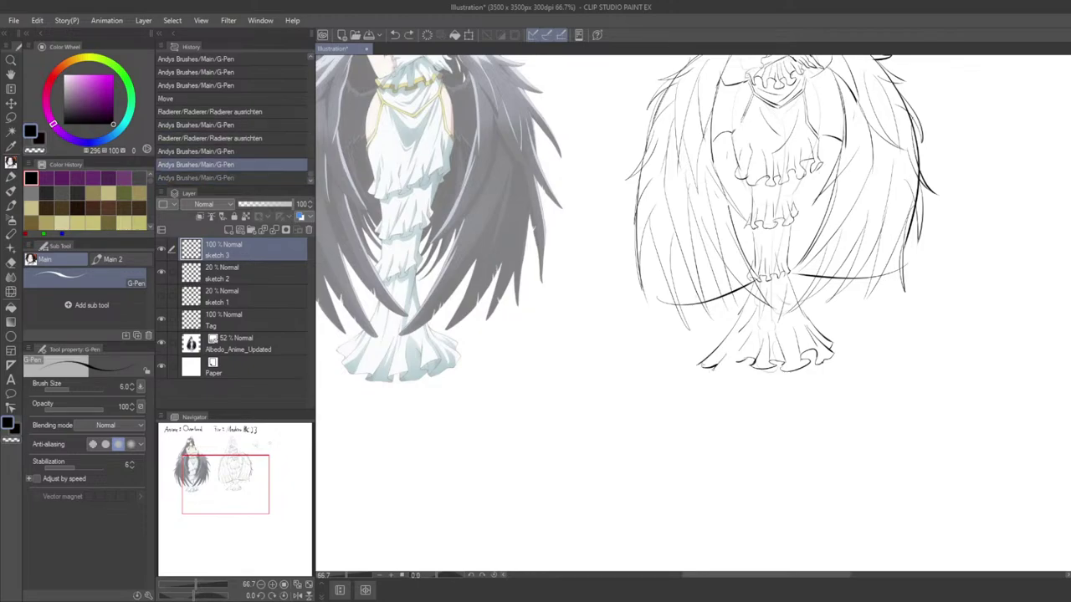
Step: Draw the hem ruffles joining the flare's new left corner to the existing hem, erasing stray lines
drag(710, 375, 750, 371)
key(e)
key(p)
key(ctrl+z)
key(e)
key(p)
key(ctrl+z)
mouse_move(759, 349)
mouse_down()
mouse_move(749, 370)
mouse_move(730, 376)
mouse_move(776, 372)
mouse_move(740, 449)
mouse_up()
key(ctrl+z)
key(e)
key(p)
key(ctrl+z)
Step: Select the curl of hair and crown lines above the horns, shift them slightly up and right, and deselect
scroll(771, 369, down, 4)
scroll(741, 444, up, 2)
drag(741, 407, 721, 482)
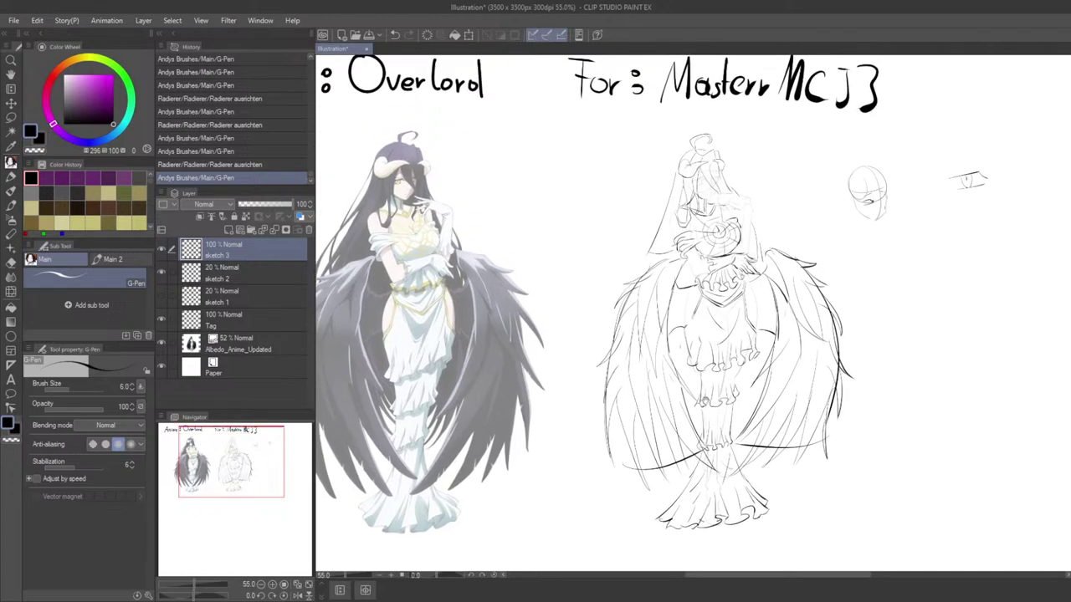
key(Tab)
scroll(669, 272, up, 1)
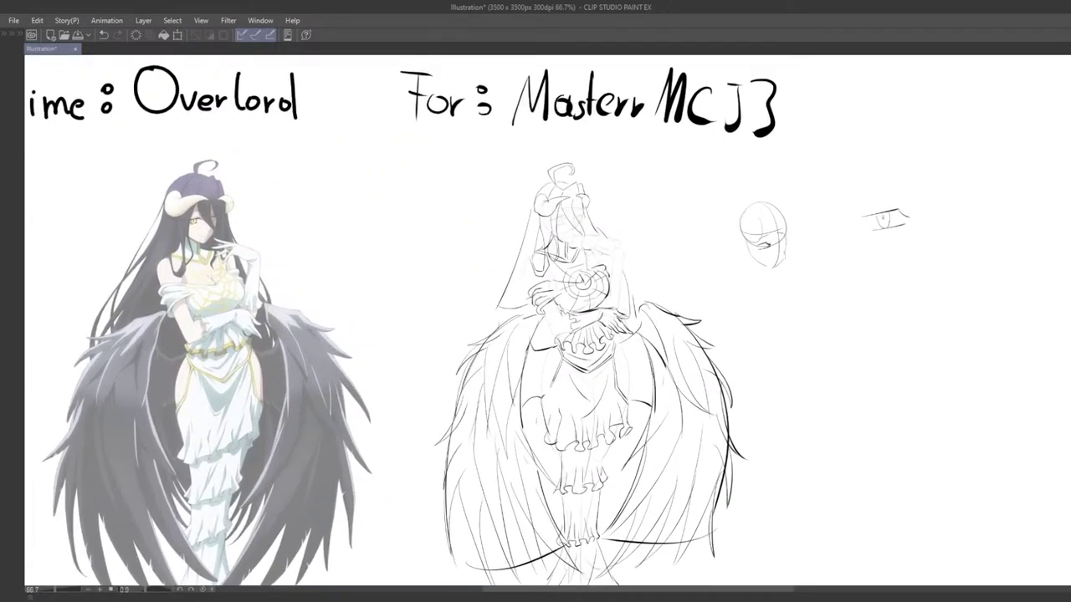
scroll(580, 283, up, 2)
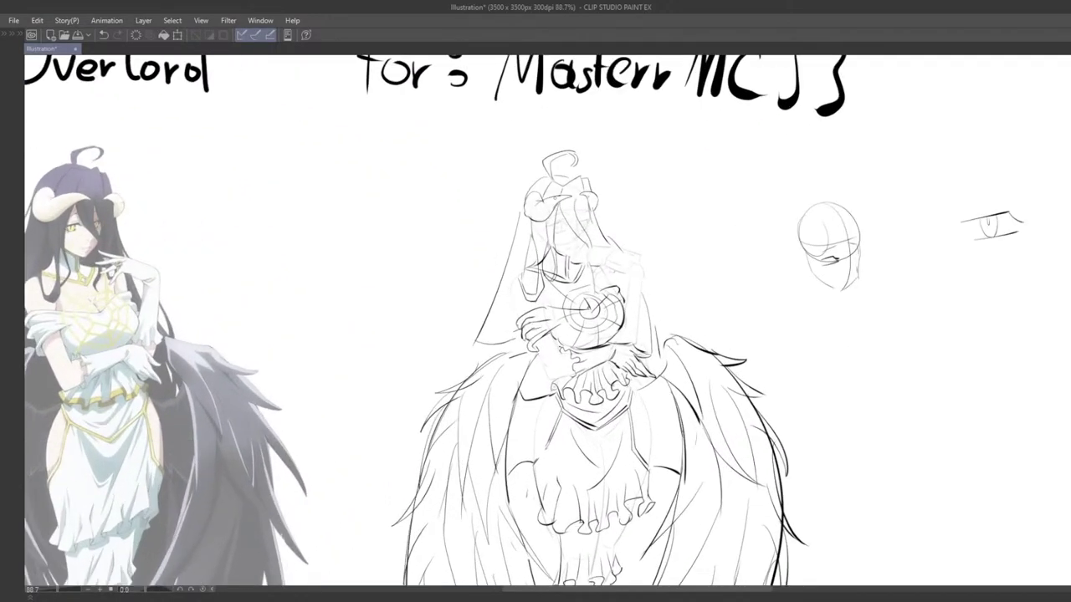
mouse_move(556, 186)
mouse_down()
mouse_move(628, 158)
mouse_move(612, 191)
mouse_move(595, 165)
mouse_up()
key(e)
key(k)
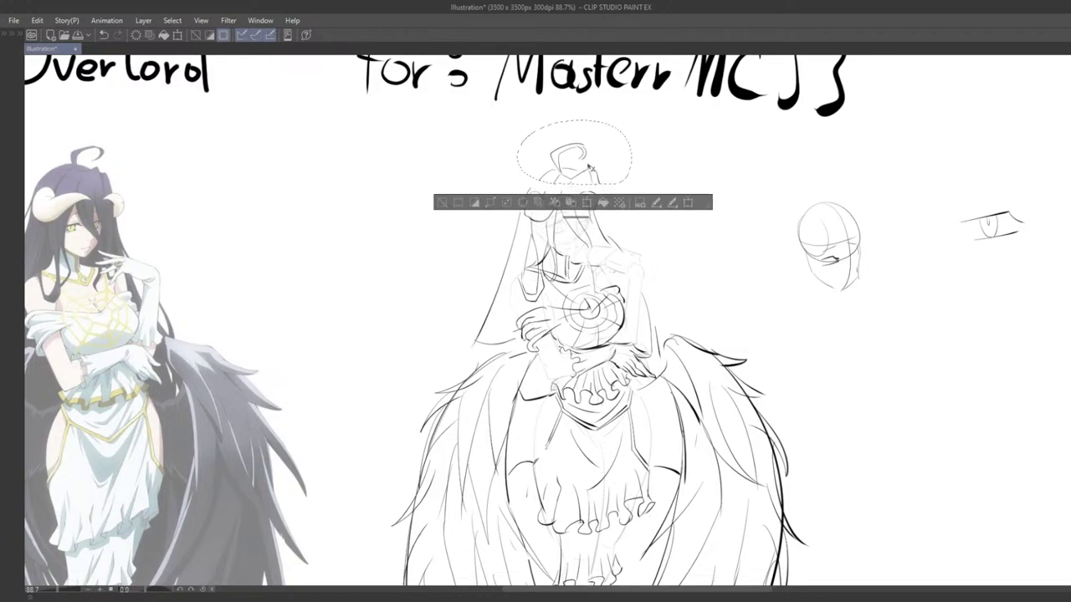
click(440, 204)
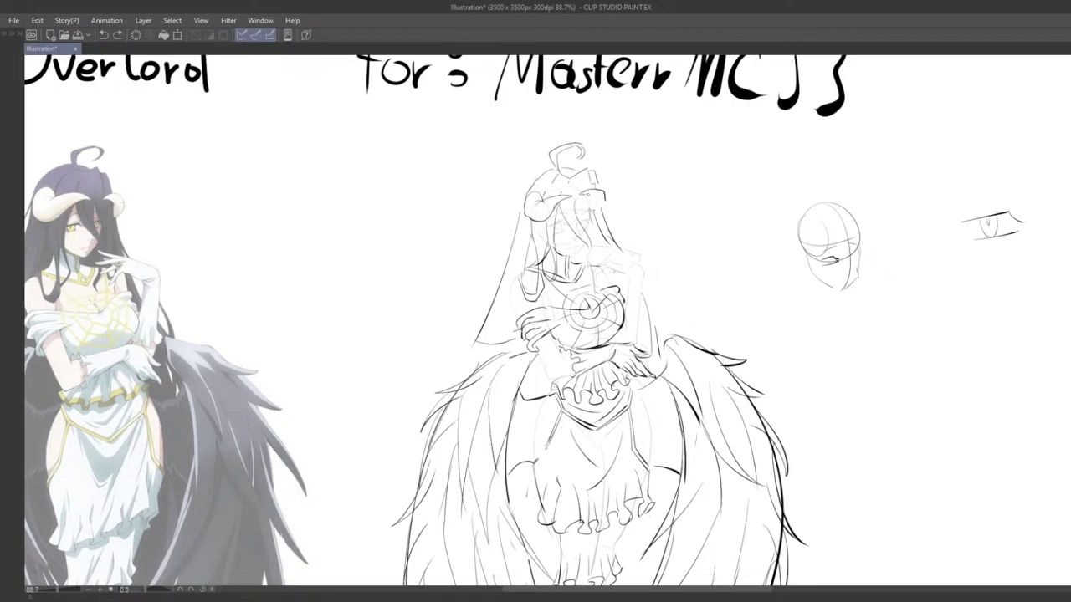
Step: Overlay the sketch on the reference again to compare the overall proportions, and undo the move
scroll(602, 225, down, 5)
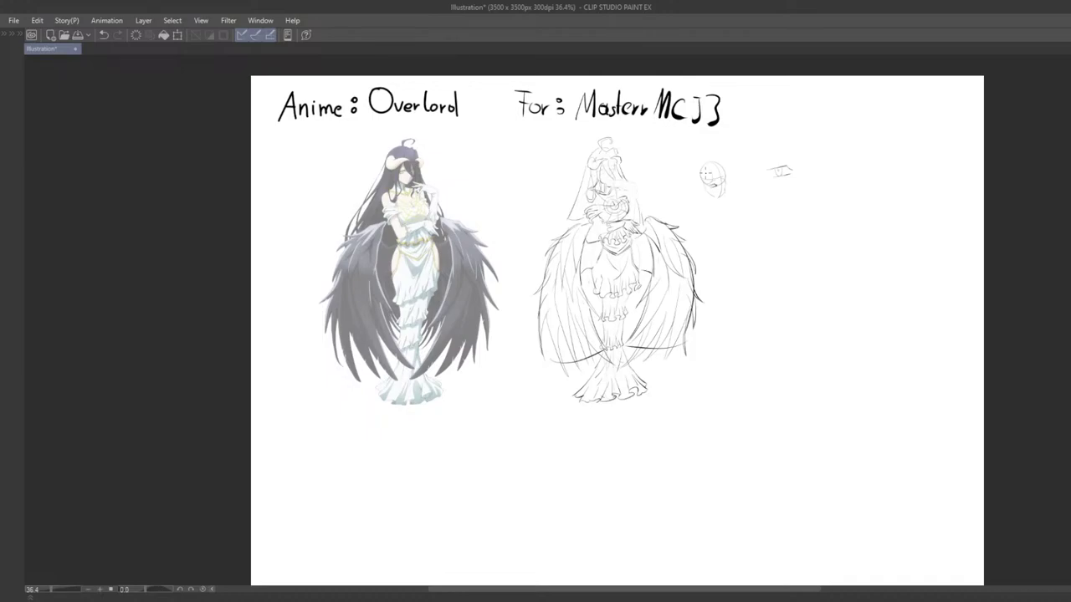
scroll(602, 331, up, 5)
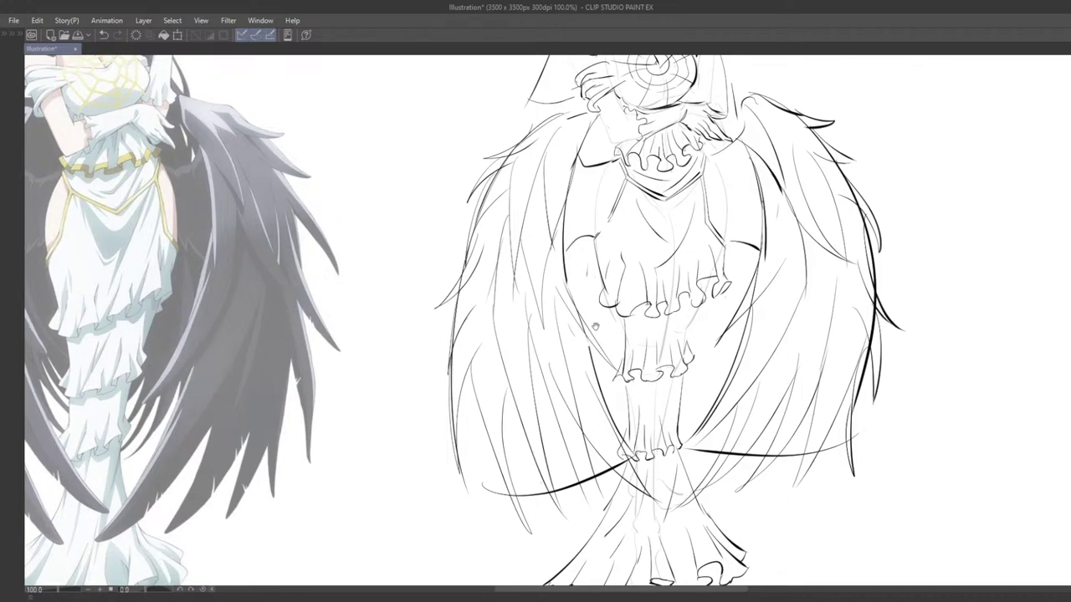
drag(596, 326, 639, 352)
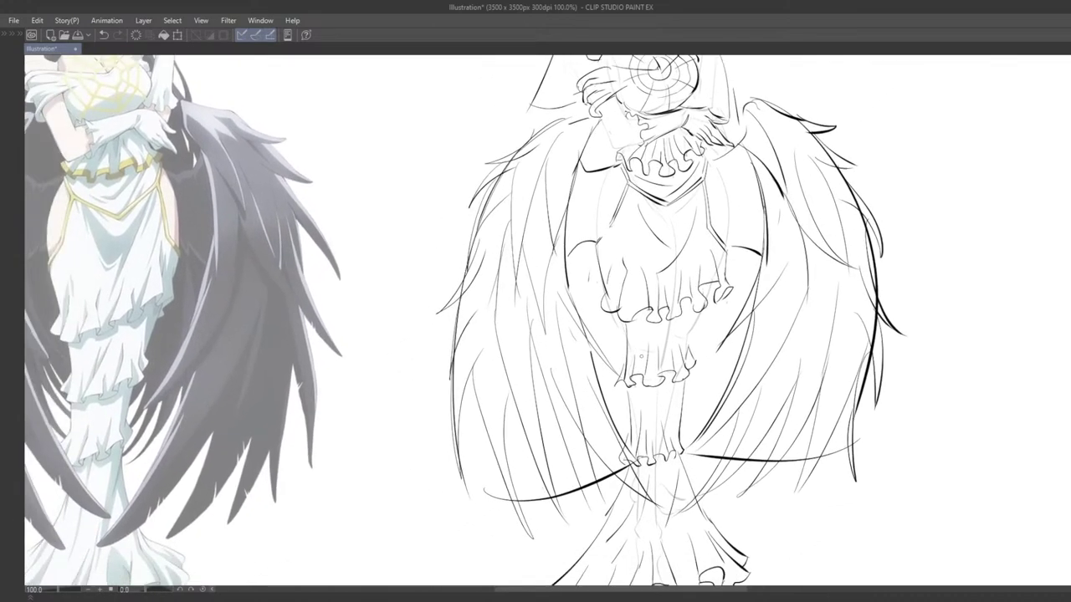
scroll(644, 358, down, 2)
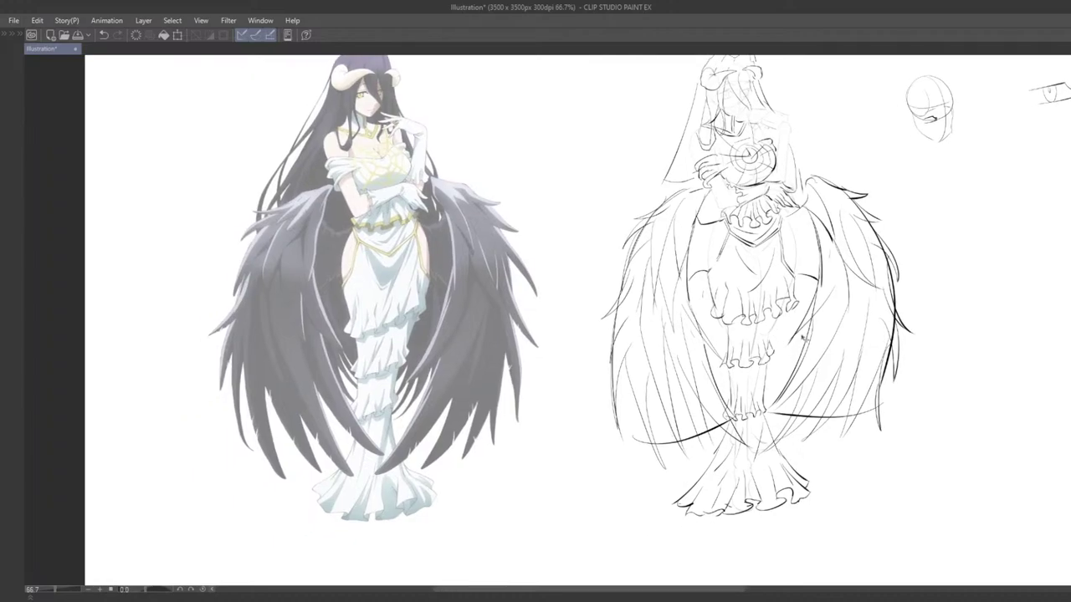
drag(844, 390, 474, 386)
scroll(473, 384, up, 2)
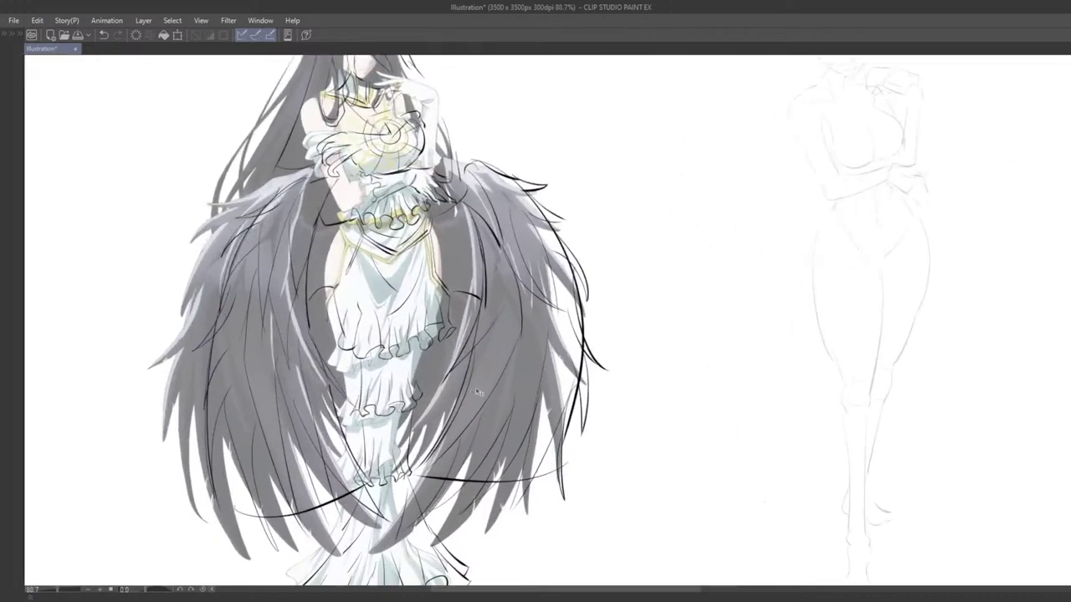
scroll(473, 385, down, 2)
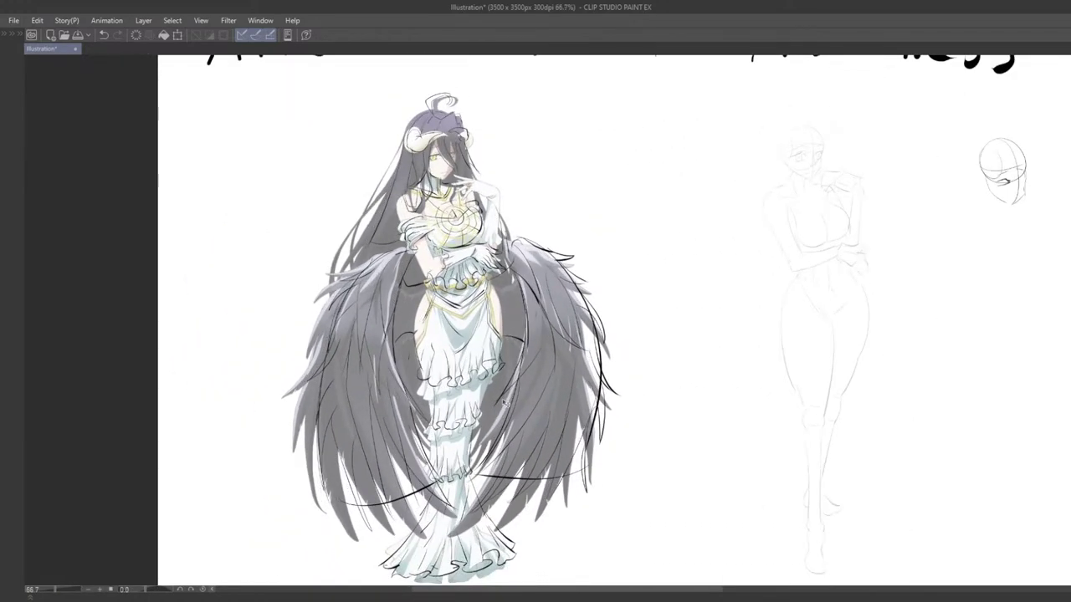
key(ctrl+z)
Step: Draw the first fingers of the raised hand beside the chin, reworking the strokes against the reference
drag(805, 317, 713, 366)
scroll(761, 293, up, 3)
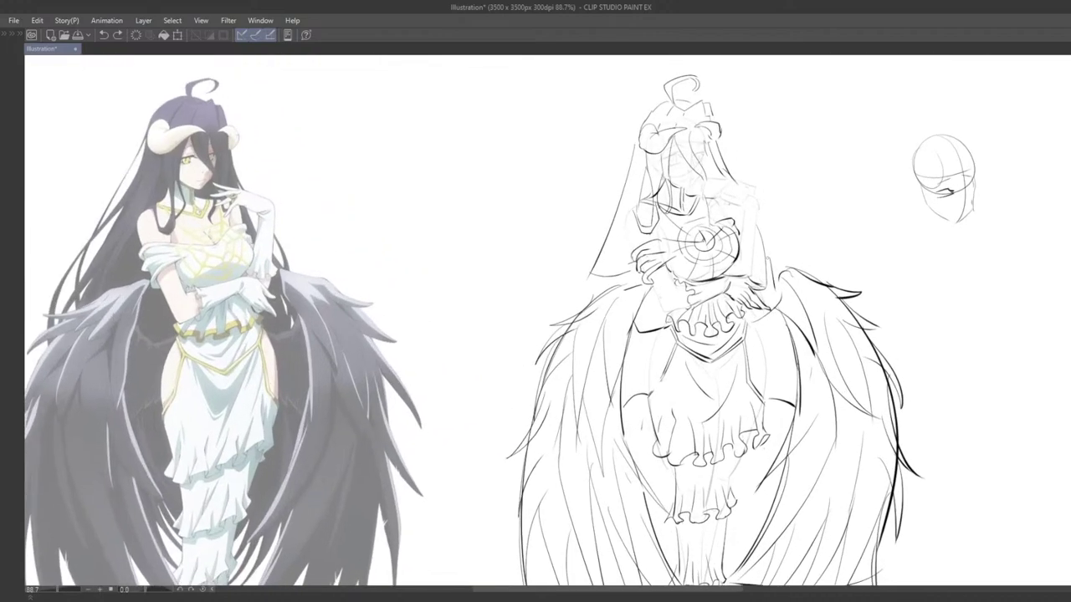
drag(763, 238, 764, 244)
drag(722, 193, 813, 194)
scroll(733, 196, up, 1)
scroll(805, 189, down, 1)
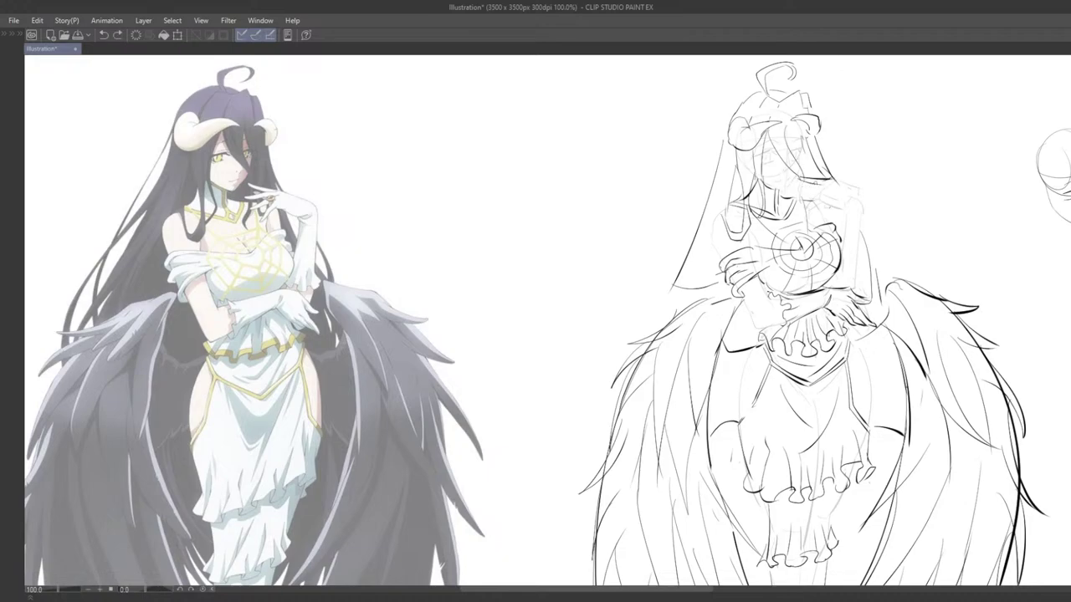
key(ctrl+z)
drag(816, 182, 788, 188)
key(ctrl+z)
mouse_move(787, 192)
mouse_down()
mouse_move(817, 183)
mouse_move(863, 197)
mouse_move(834, 193)
mouse_up()
key(ctrl+z)
scroll(813, 194, up, 3)
key(ctrl+z)
key(ctrl+z)
key(ctrl+z)
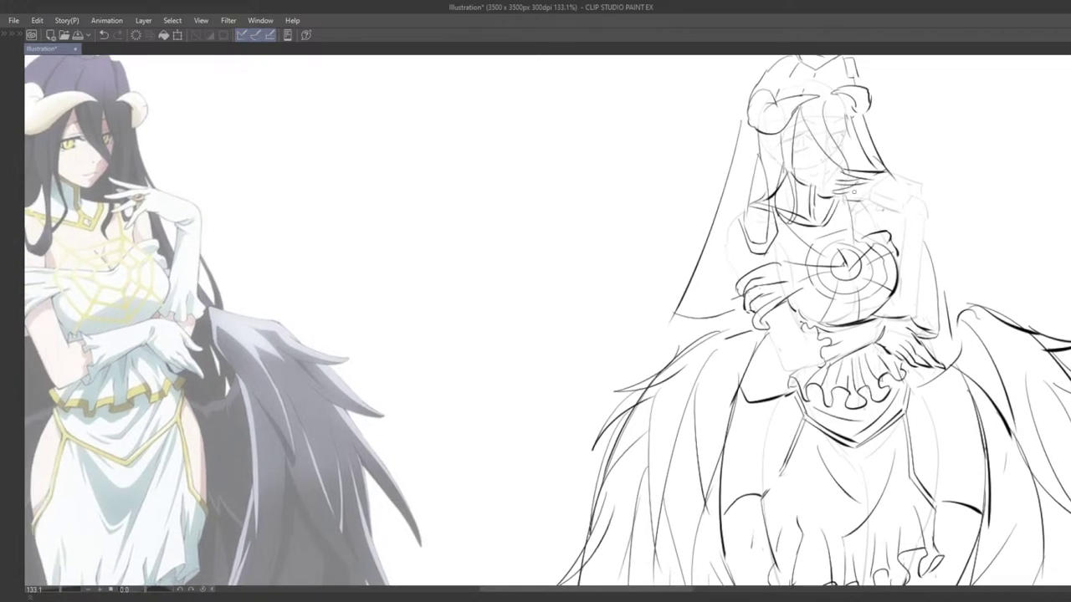
Step: Add the lower finger and palm lines beneath the raised hand's first fingers
key(ctrl+z)
key(ctrl+z)
mouse_move(845, 197)
mouse_down()
mouse_move(870, 186)
mouse_move(847, 219)
mouse_move(872, 211)
mouse_up()
key(ctrl+z)
key(ctrl+z)
key(ctrl+z)
key(ctrl+z)
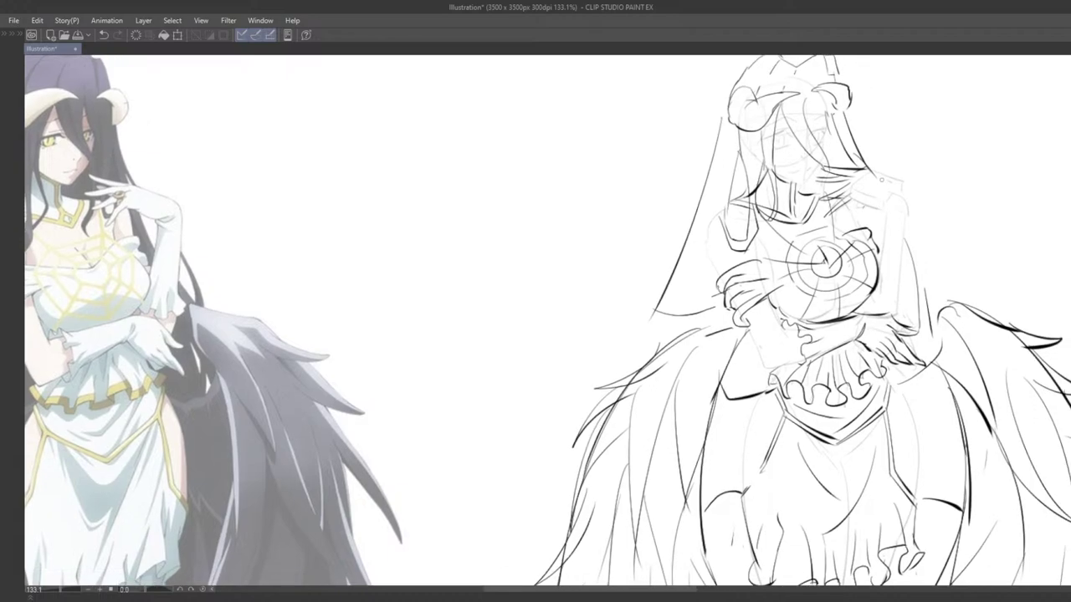
Step: Draw the back of the raised hand sloping out to the bent wrist
mouse_move(869, 170)
mouse_down()
mouse_move(908, 194)
mouse_move(907, 250)
mouse_up()
key(ctrl+z)
key(ctrl+z)
key(ctrl+z)
drag(905, 189, 892, 291)
key(ctrl+z)
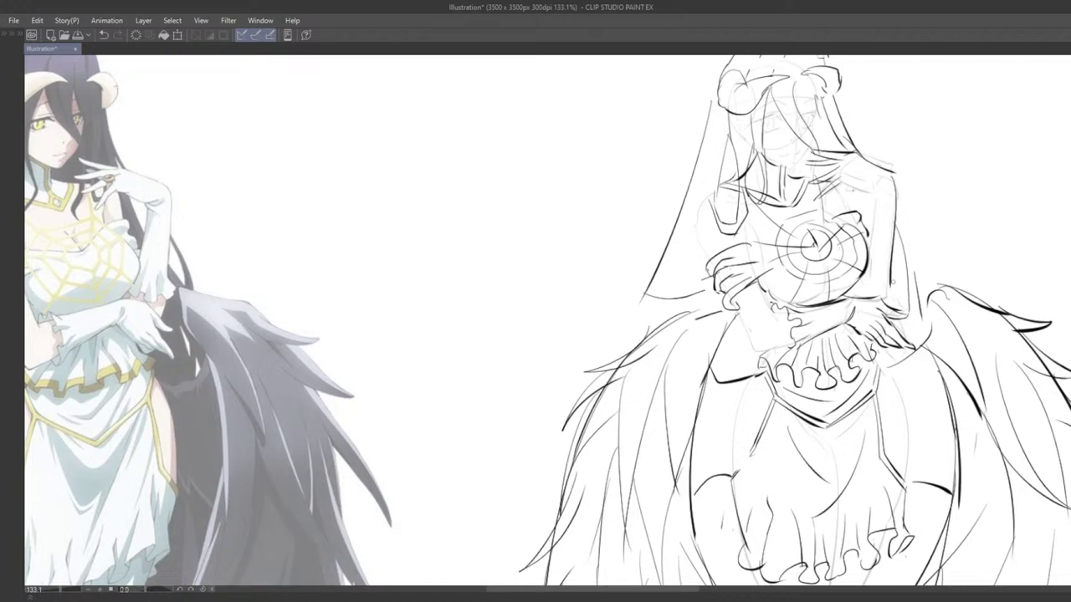
Step: Redraw the raised forearm's outer edge down from the wrist and add the ruffled glove cuff at its end
key(ctrl+z)
drag(895, 170, 890, 281)
key(ctrl+z)
drag(895, 168, 890, 291)
key(ctrl+z)
drag(893, 169, 889, 268)
key(ctrl+z)
mouse_move(893, 170)
mouse_down()
mouse_move(895, 290)
mouse_move(882, 294)
mouse_move(880, 282)
mouse_move(875, 293)
mouse_up()
key(ctrl+z)
key(ctrl+z)
key(ctrl+z)
key(ctrl+z)
key(ctrl+z)
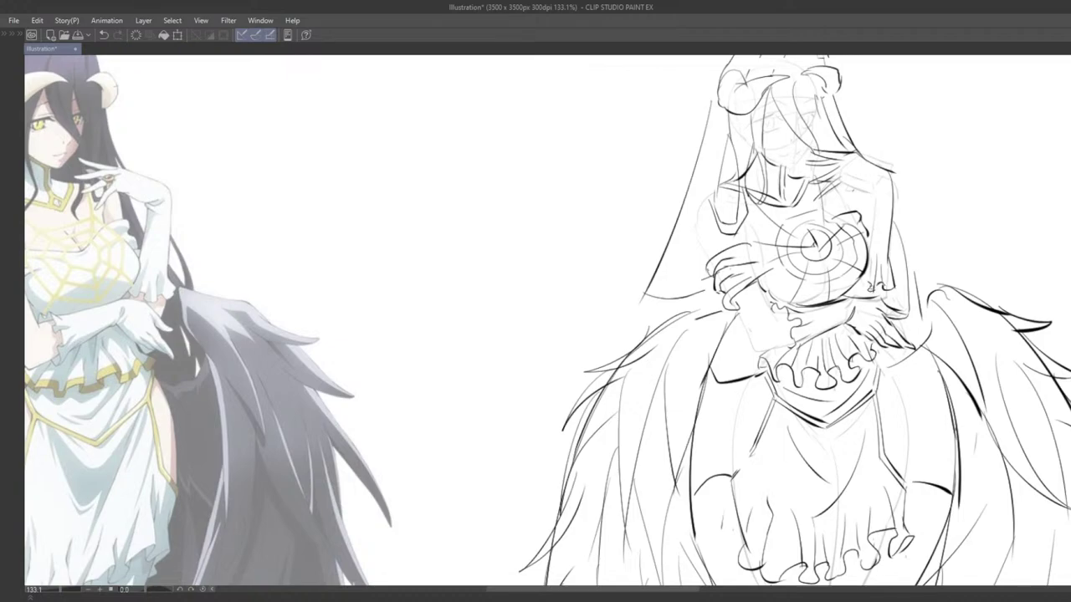
Step: Draw the inner end of the raised arm's glove cuff and tidy the lines around it
key(ctrl+z)
drag(869, 266, 867, 283)
scroll(866, 322, down, 4)
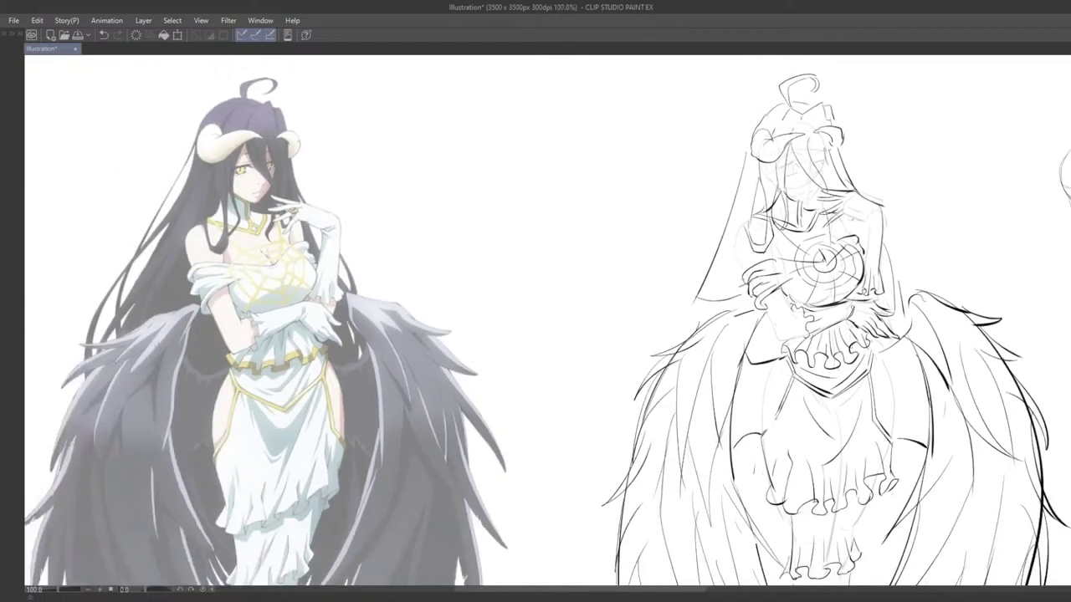
scroll(866, 322, up, 2)
drag(867, 322, 858, 329)
drag(850, 282, 848, 290)
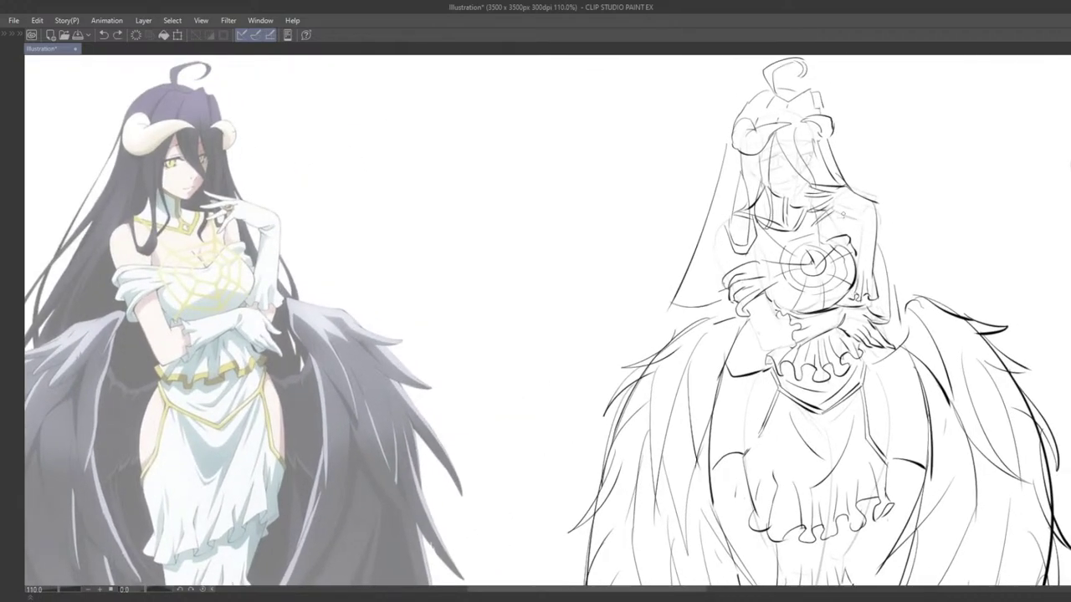
Step: Draw the underside of the raised wrist and the forearm's inner edge toward the cuff
drag(835, 210, 859, 218)
key(ctrl+z)
key(ctrl+z)
key(ctrl+z)
mouse_move(860, 221)
mouse_down()
mouse_move(856, 274)
mouse_move(856, 236)
mouse_move(856, 249)
mouse_up()
key(ctrl+z)
key(ctrl+z)
key(ctrl+z)
scroll(865, 301, down, 6)
drag(870, 361, 758, 332)
scroll(743, 241, up, 5)
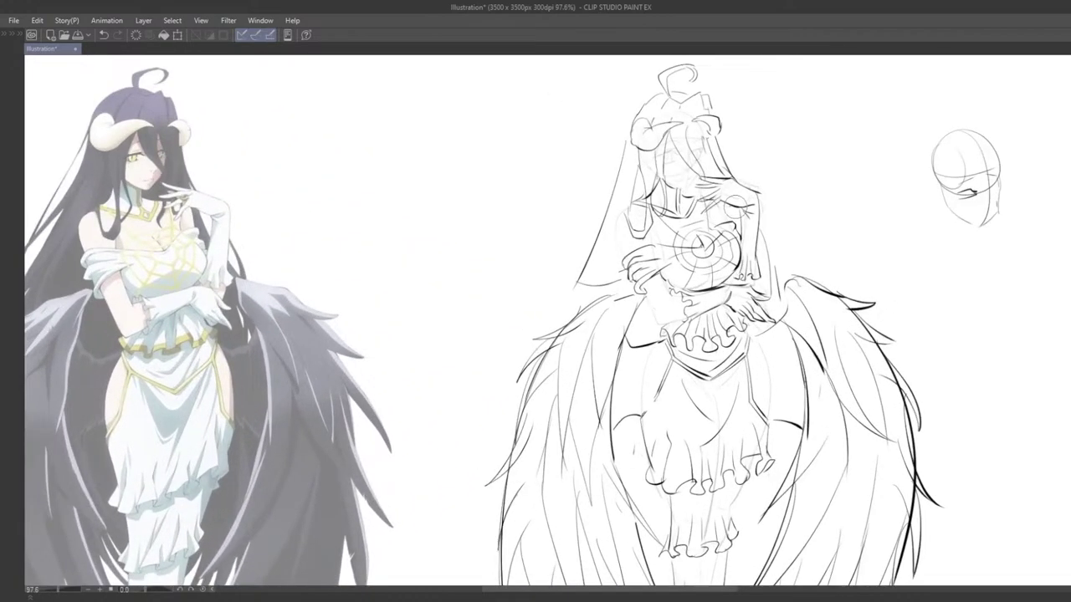
Step: Rework the curved crease at the raised wrist, comparing the sketch with and without the stroke
mouse_move(736, 206)
mouse_down()
mouse_move(749, 207)
mouse_move(748, 227)
mouse_move(746, 212)
mouse_up()
key(ctrl+z)
key(ctrl+z)
key(ctrl+z)
key(ctrl+y)
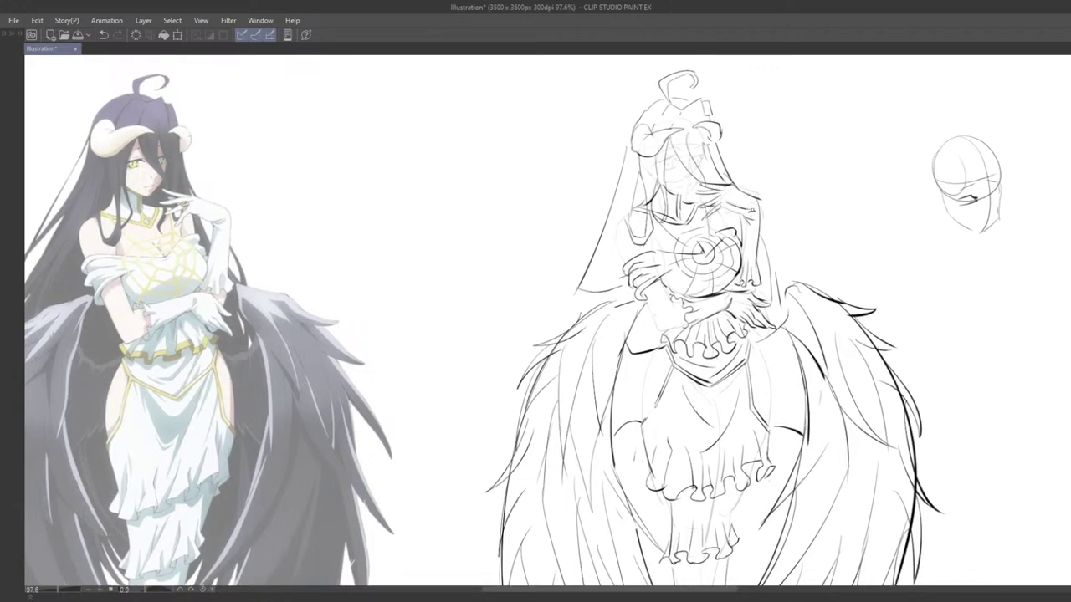
key(ctrl+z)
key(ctrl+y)
key(ctrl+z)
Step: Redraw the palm's lower edge between the fingers and the wrist of the raised hand
drag(729, 205, 749, 212)
key(ctrl+z)
key(ctrl+z)
key(ctrl+y)
key(ctrl+z)
key(ctrl+y)
key(ctrl+z)
key(ctrl+y)
mouse_move(750, 225)
mouse_down()
mouse_move(727, 240)
mouse_move(706, 221)
mouse_move(729, 225)
mouse_up()
key(ctrl+z)
key(ctrl+z)
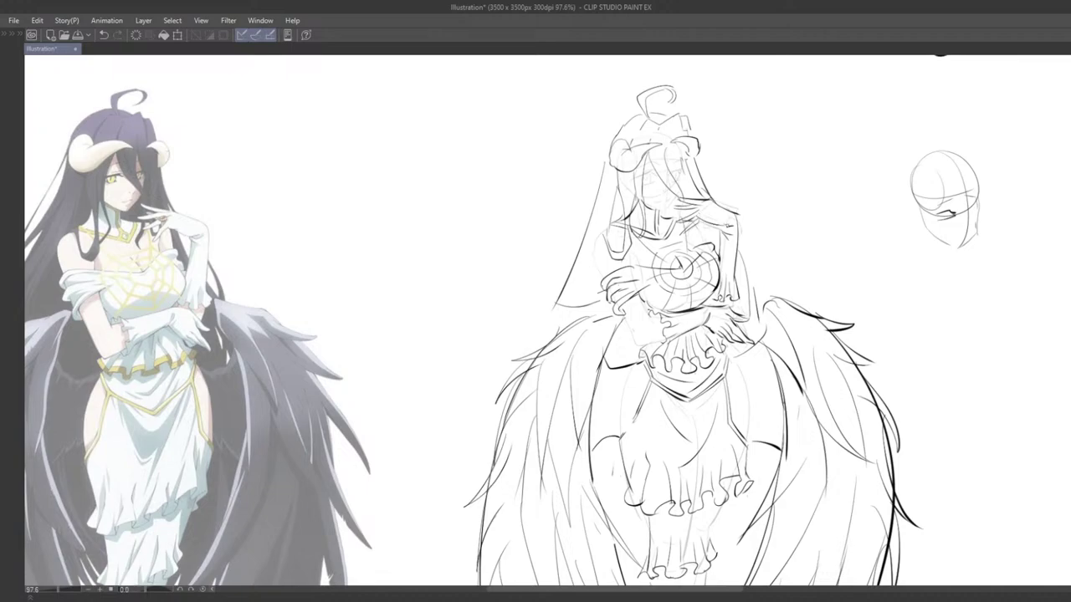
key(ctrl+y)
mouse_move(691, 216)
mouse_down()
mouse_move(708, 210)
mouse_move(713, 220)
mouse_up()
drag(696, 222, 717, 216)
key(ctrl+z)
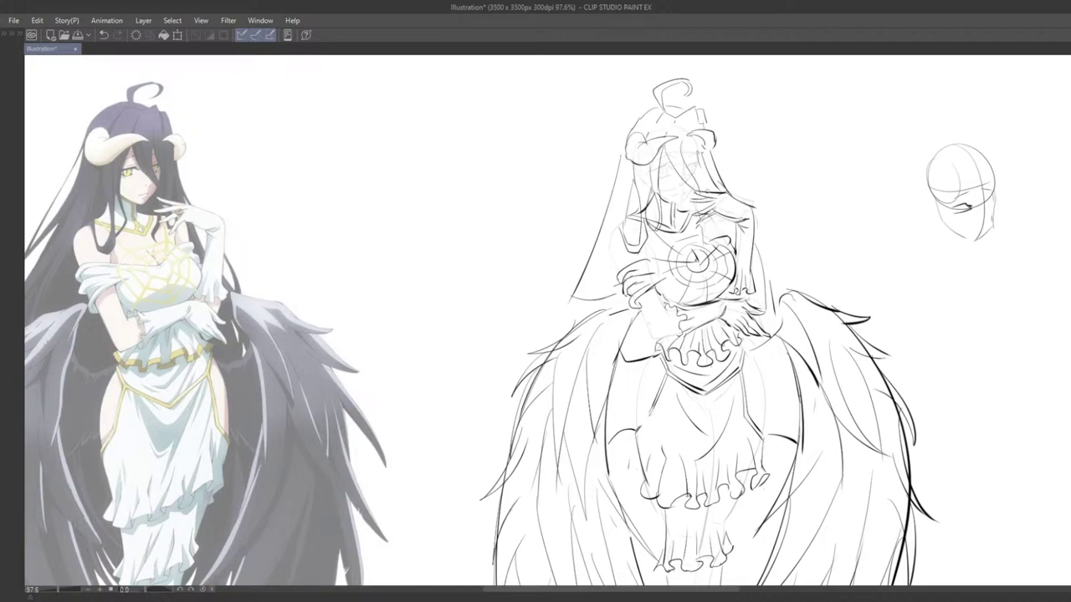
Step: Compare versions of the raised hand's finger strokes and clear the unsuitable lines beside the chin
key(ctrl+z)
key(ctrl+y)
key(ctrl+z)
key(ctrl+z)
key(ctrl+z)
key(ctrl+y)
key(ctrl+z)
key(ctrl+y)
key(ctrl+z)
key(ctrl+y)
key(ctrl+z)
key(ctrl+y)
mouse_move(710, 202)
mouse_down()
mouse_move(690, 215)
mouse_move(697, 207)
mouse_up()
key(ctrl+z)
key(ctrl+z)
key(ctrl+z)
key(ctrl+z)
key(ctrl+y)
drag(707, 211, 778, 262)
scroll(719, 230, up, 1)
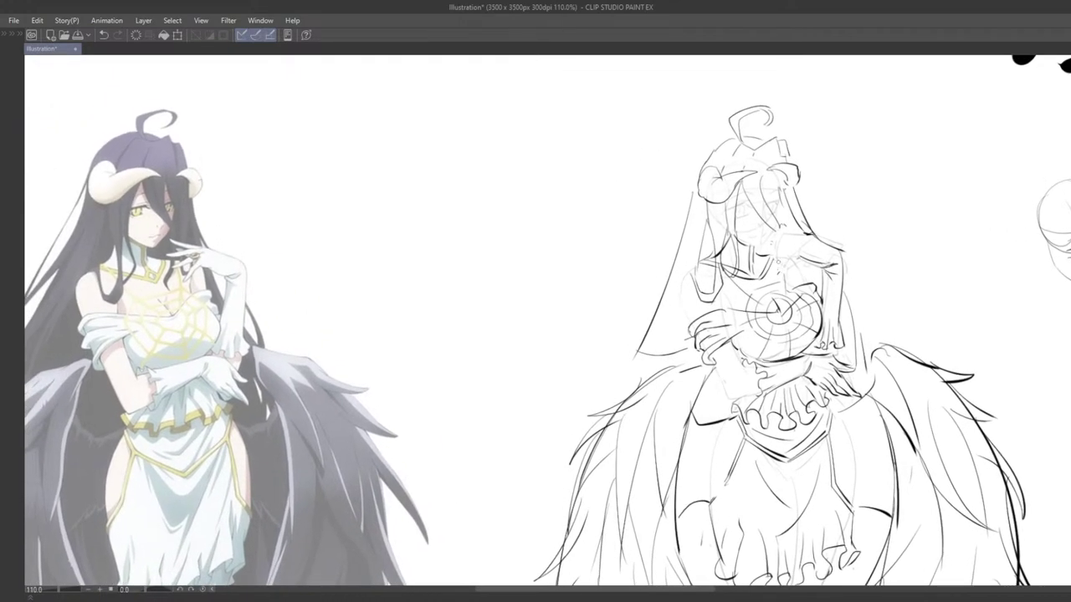
Step: Redraw the raised hand's extended fingers reaching toward the chin
drag(777, 311, 783, 329)
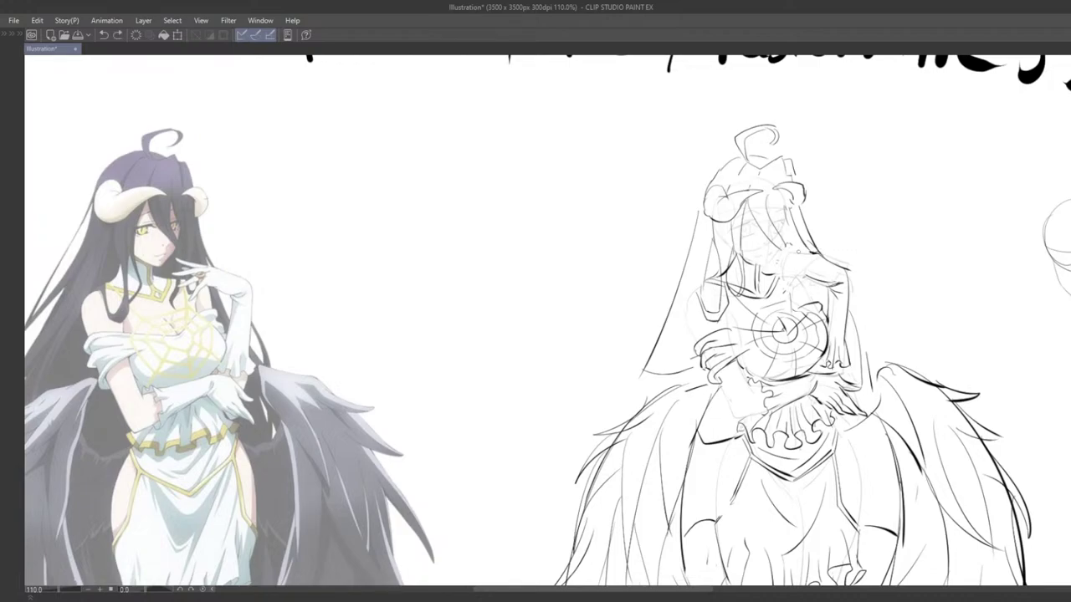
drag(815, 249, 801, 253)
key(ctrl+z)
key(ctrl+z)
drag(787, 246, 814, 254)
mouse_move(803, 255)
mouse_down()
mouse_move(813, 261)
mouse_move(790, 275)
mouse_move(808, 274)
mouse_move(795, 271)
mouse_move(808, 260)
mouse_up()
key(ctrl+z)
key(ctrl+z)
key(ctrl+z)
key(ctrl+z)
Step: Refine the curled lower fingers and the palm of the raised hand
mouse_move(784, 266)
mouse_down()
mouse_move(815, 262)
mouse_move(736, 289)
mouse_move(771, 289)
mouse_move(771, 275)
mouse_move(759, 284)
mouse_move(787, 276)
mouse_move(783, 254)
mouse_move(750, 292)
mouse_up()
key(ctrl+z)
key(ctrl+z)
key(ctrl+z)
key(ctrl+z)
key(ctrl+z)
key(ctrl+z)
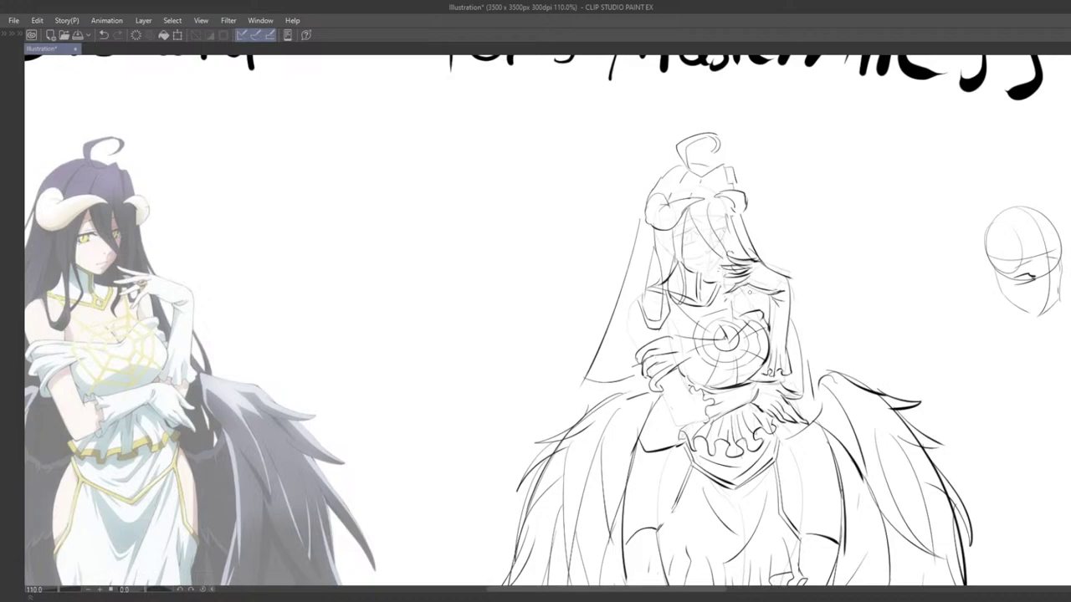
Step: Place the sketch 3 linework over the reference to check the raised arm, and undo the move
drag(640, 307, 583, 284)
scroll(588, 315, down, 3)
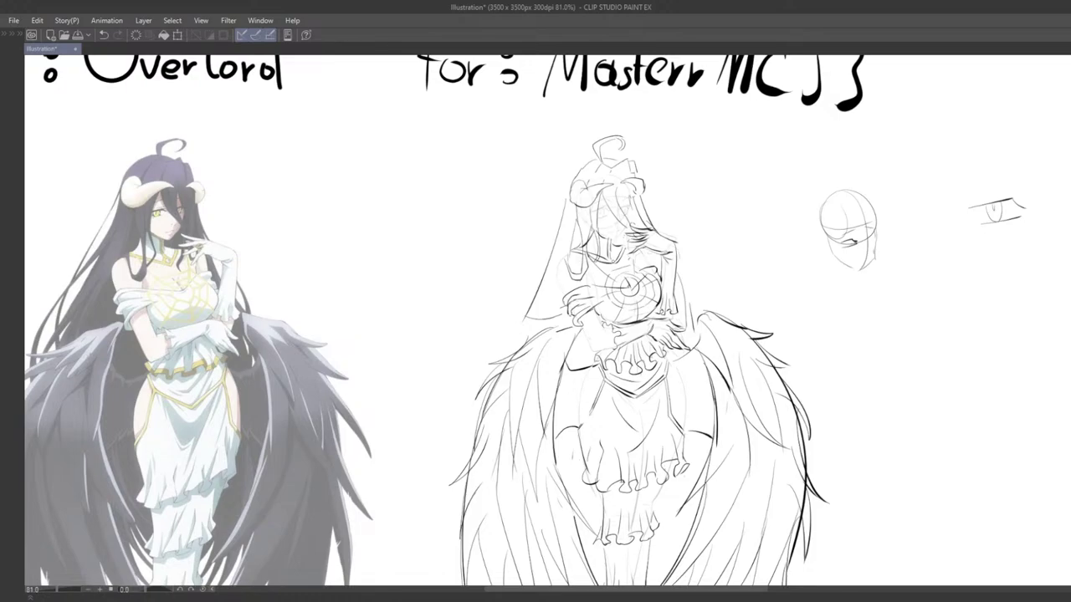
drag(613, 261, 646, 242)
scroll(706, 284, down, 5)
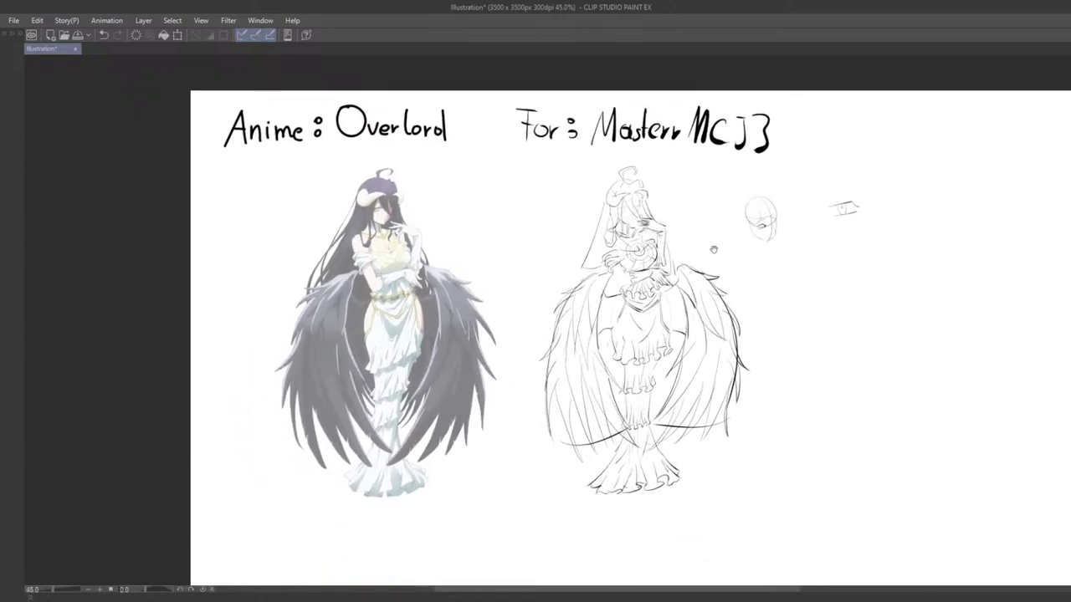
mouse_move(725, 326)
mouse_down()
mouse_move(767, 332)
mouse_move(457, 323)
mouse_up()
mouse_move(594, 339)
mouse_down()
mouse_move(716, 338)
mouse_move(635, 351)
mouse_up()
scroll(716, 340, up, 3)
drag(475, 328, 535, 332)
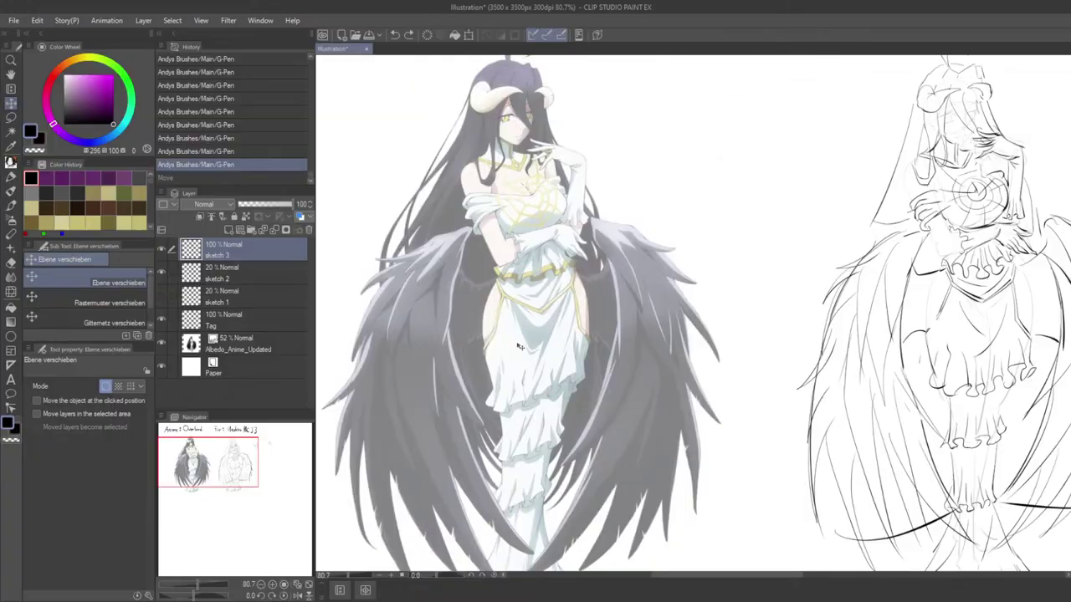
Step: Select the sketch 2 layer together with sketch 3, overlay both on the reference to compare the proportions, and undo the move
ctrl+click(259, 277)
drag(884, 345, 371, 355)
mouse_move(496, 268)
mouse_down()
mouse_move(494, 343)
mouse_move(555, 332)
mouse_move(566, 314)
mouse_move(570, 361)
mouse_up()
scroll(556, 332, up, 1)
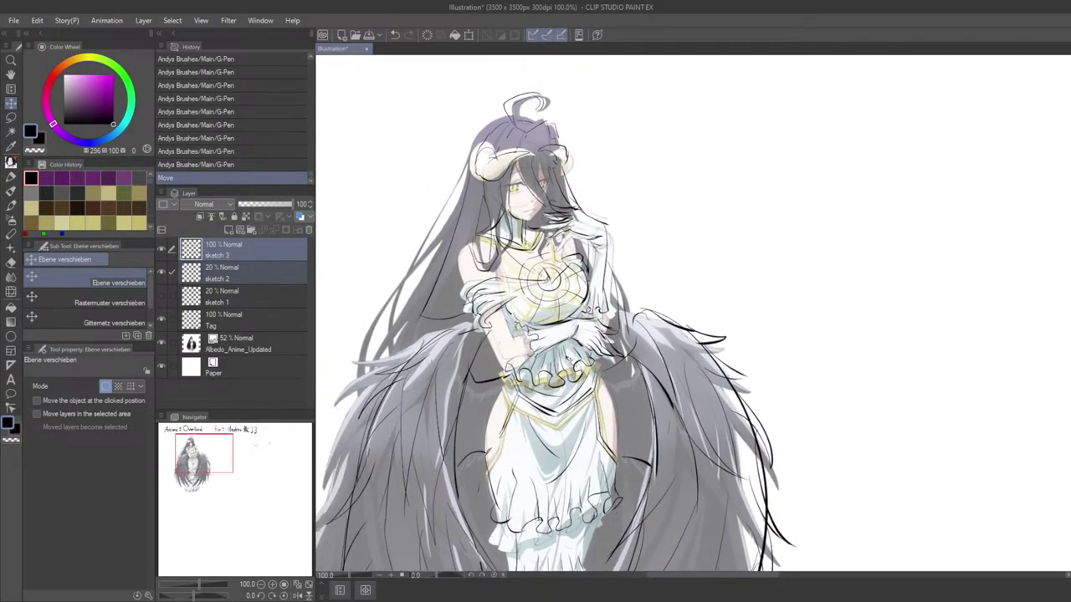
scroll(568, 358, up, 3)
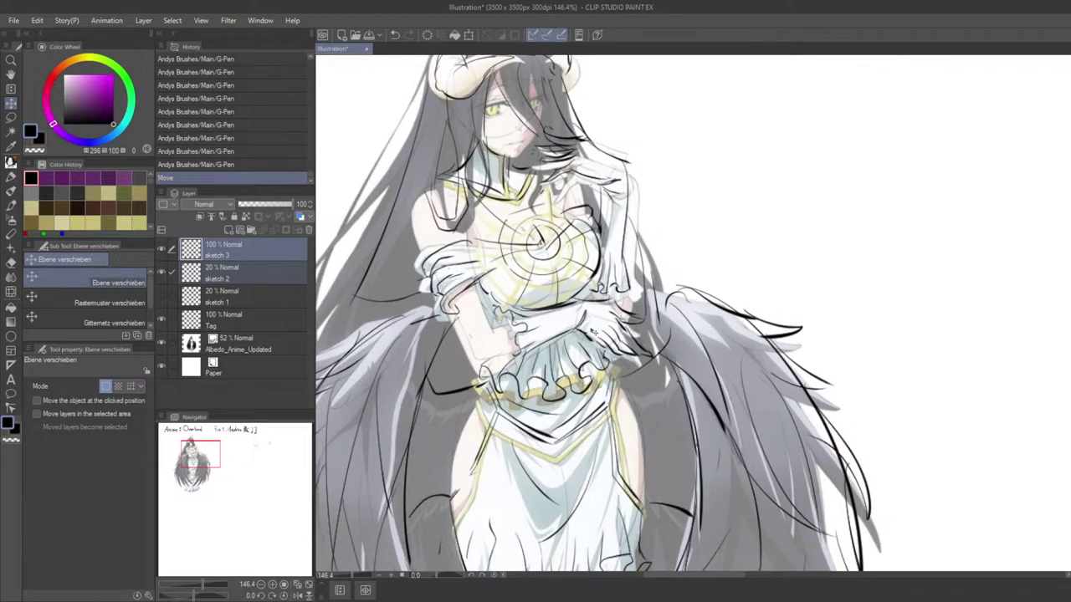
scroll(583, 343, down, 3)
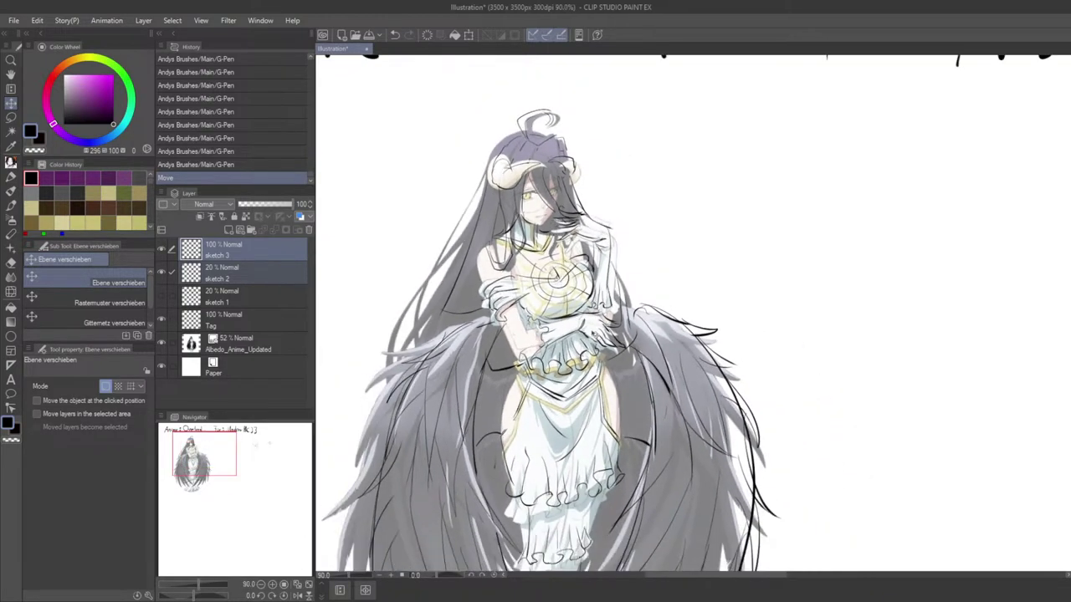
scroll(590, 336, down, 3)
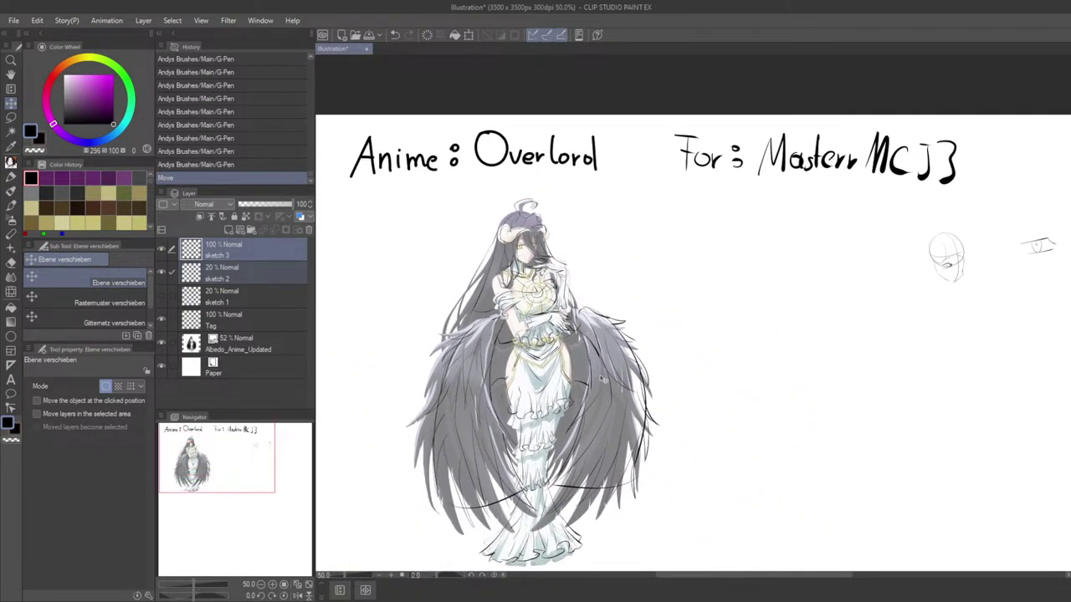
key(ctrl+z)
Step: Write the note "80kg" with a check mark in the blank area beside the sketch, and erase it
drag(763, 394, 524, 326)
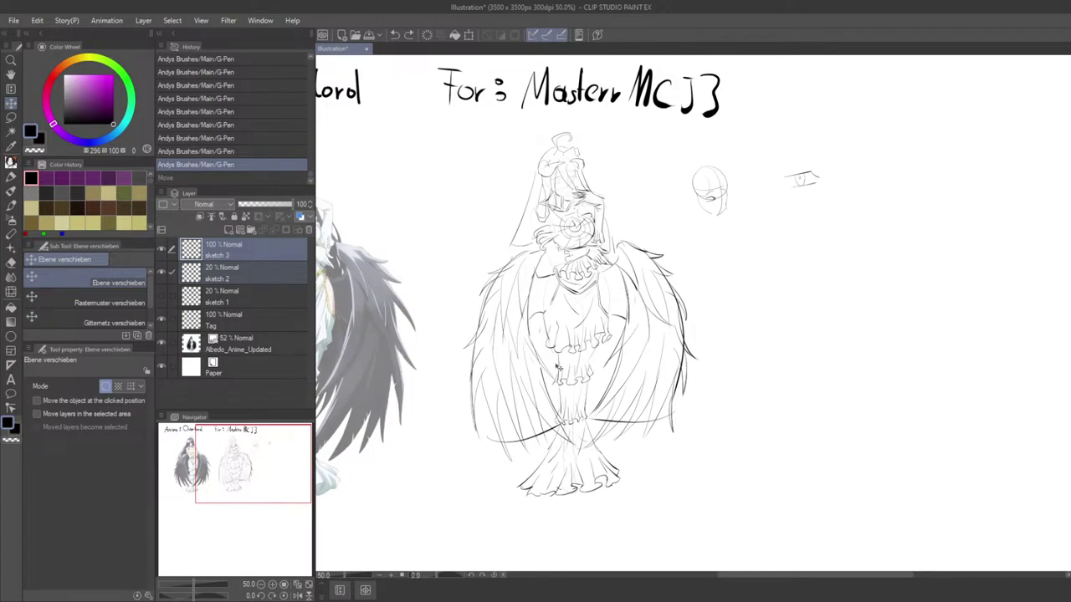
key(p)
scroll(703, 338, up, 3)
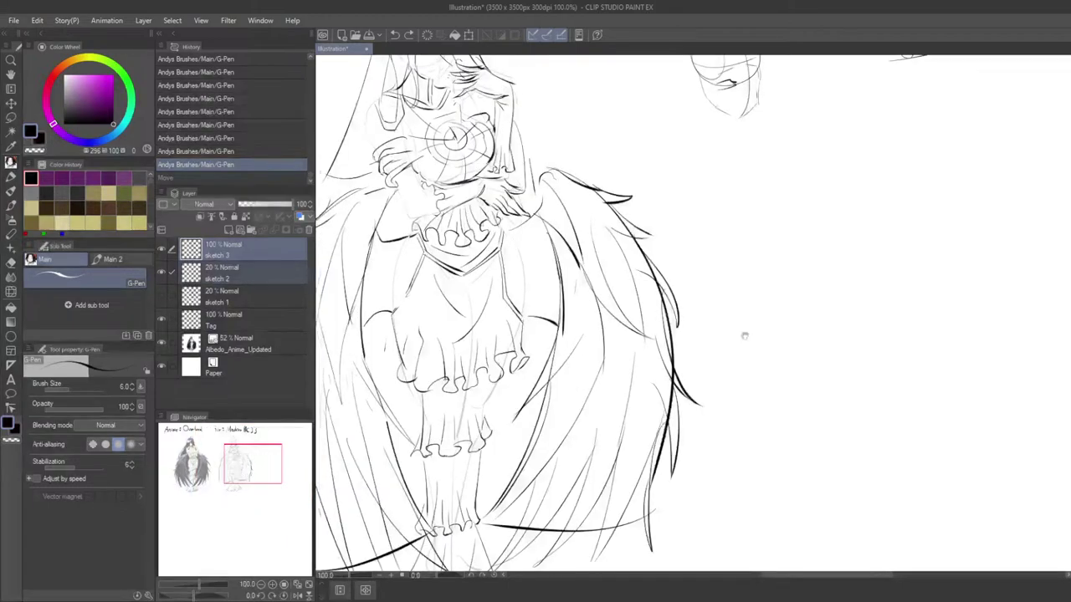
drag(744, 335, 527, 324)
mouse_move(783, 162)
mouse_down()
mouse_move(771, 177)
mouse_move(797, 159)
mouse_move(818, 201)
mouse_up()
mouse_move(840, 179)
mouse_down()
mouse_move(841, 202)
mouse_move(851, 202)
mouse_up()
mouse_move(858, 187)
mouse_down()
mouse_move(875, 145)
mouse_move(855, 209)
mouse_up()
scroll(827, 210, down, 3)
scroll(824, 214, down, 2)
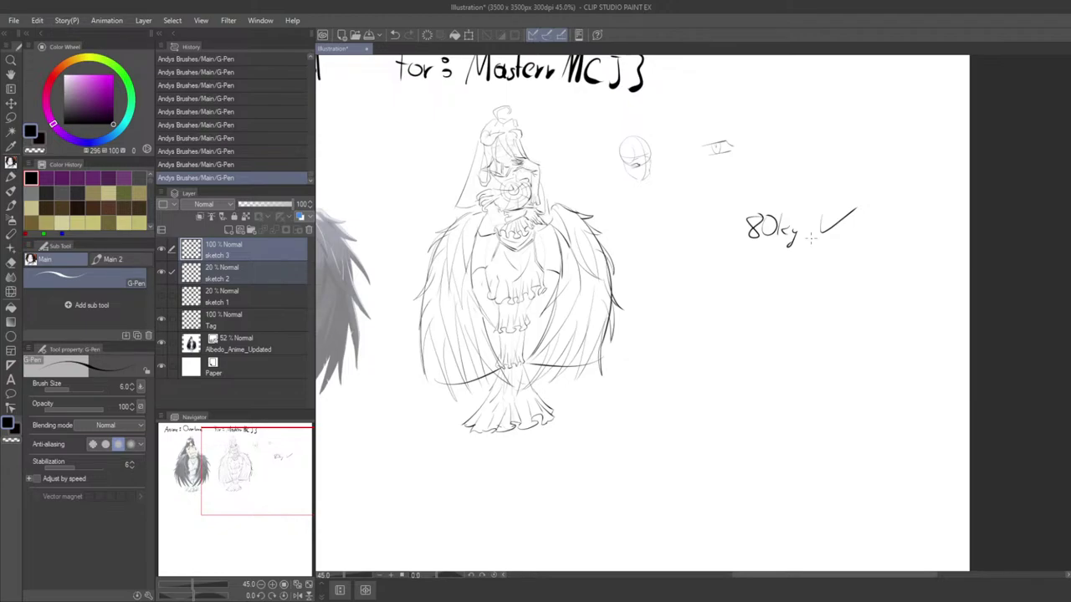
key(e)
mouse_move(766, 249)
mouse_down()
mouse_move(760, 258)
mouse_move(713, 232)
mouse_move(683, 268)
mouse_move(796, 289)
mouse_up()
Step: Select only the sketch 3 layer and set its opacity to 20%
key(ctrl+plus)
key(ctrl+plus)
key(ctrl+plus)
drag(725, 221, 657, 343)
key(ctrl+minus)
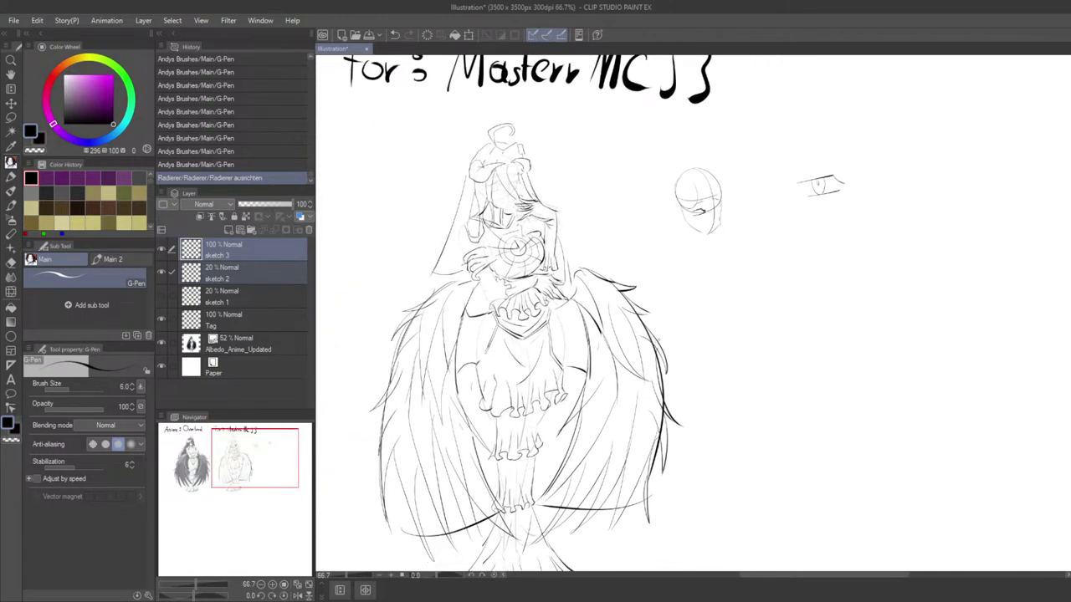
drag(615, 279, 580, 289)
drag(574, 344, 779, 249)
scroll(633, 324, down, 1)
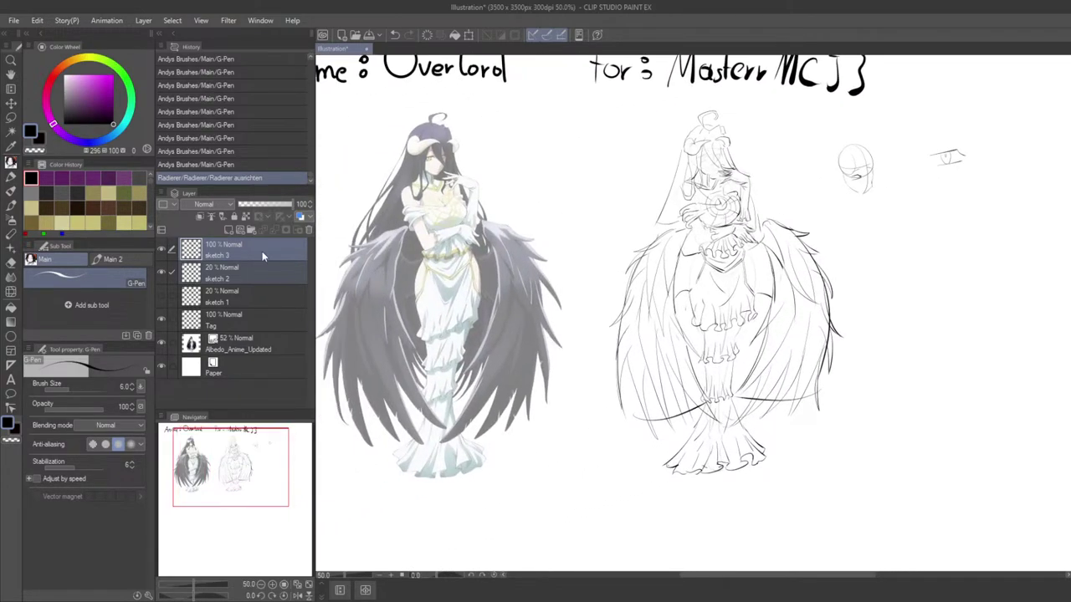
click(261, 251)
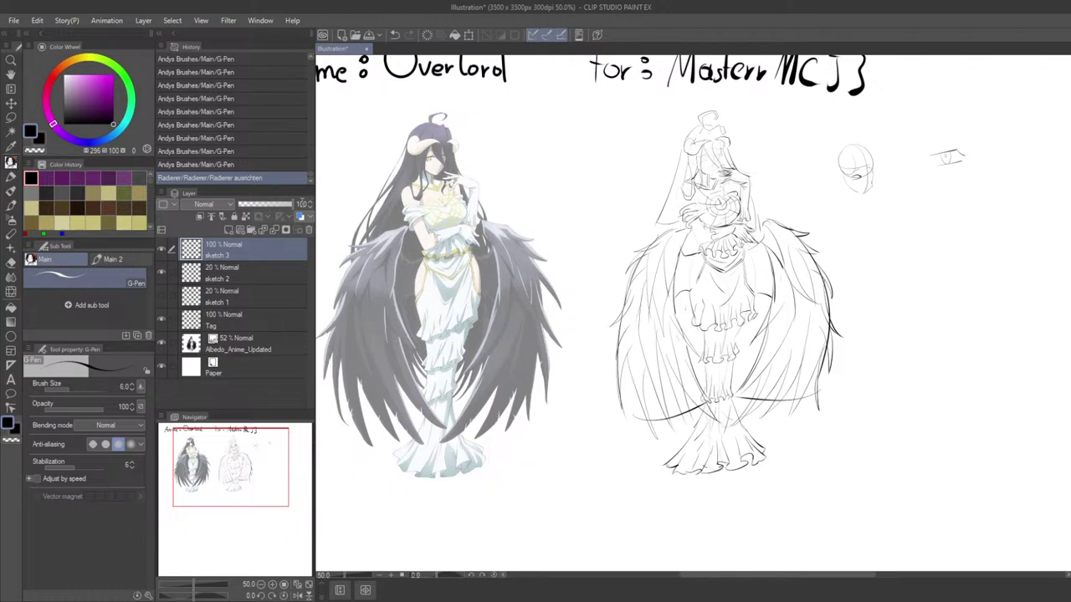
click(302, 204)
text(20)
key(Return)
drag(718, 292, 686, 336)
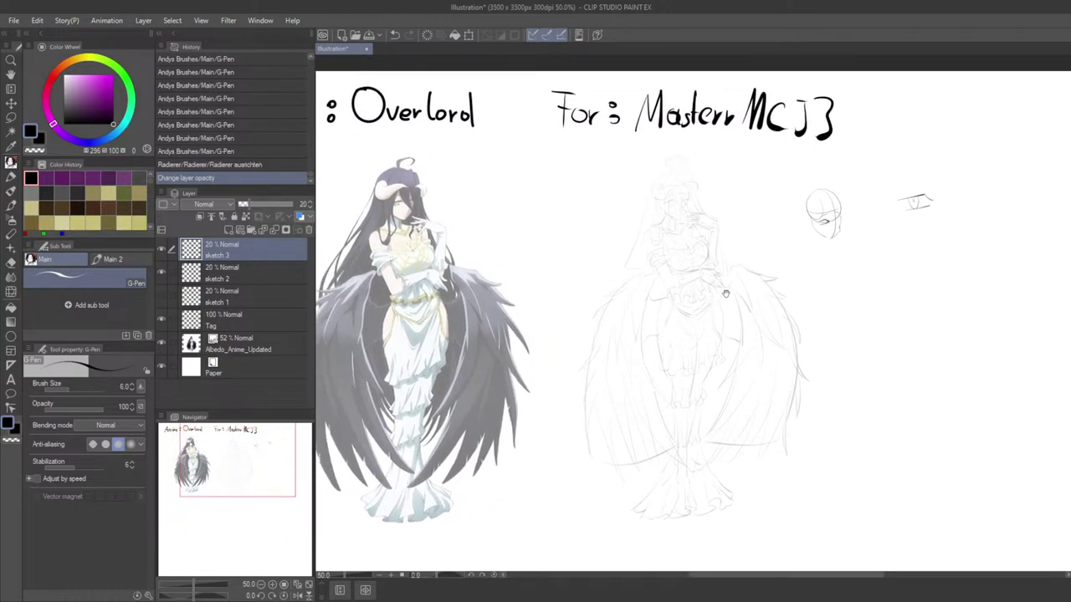
scroll(665, 351, down, 2)
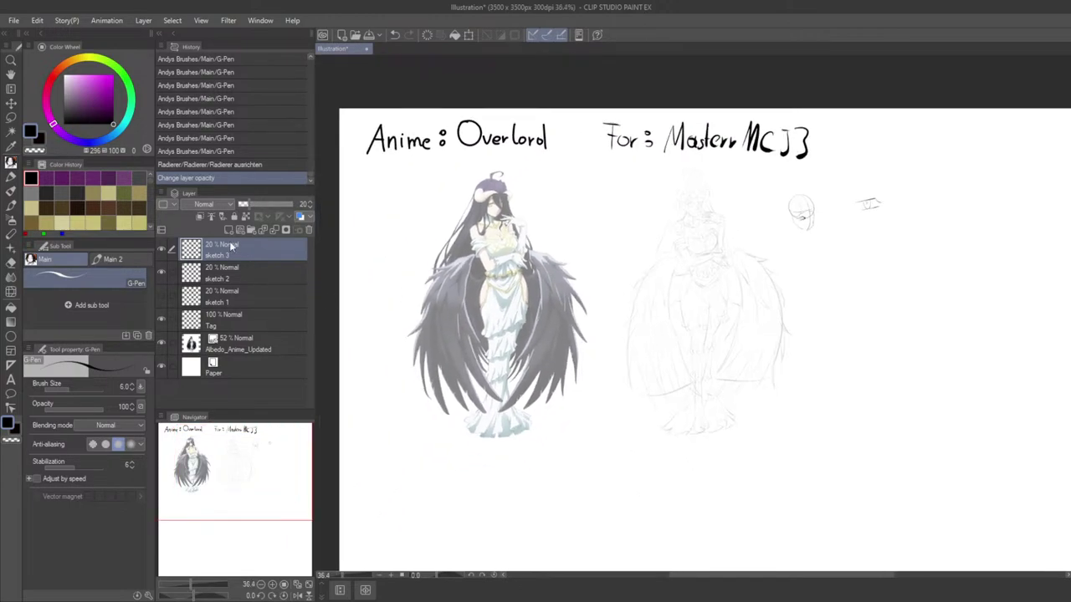
Step: Add a new vector layer above sketch 3 and set the G-Pen to stabilization 18 and brush size 3
click(239, 229)
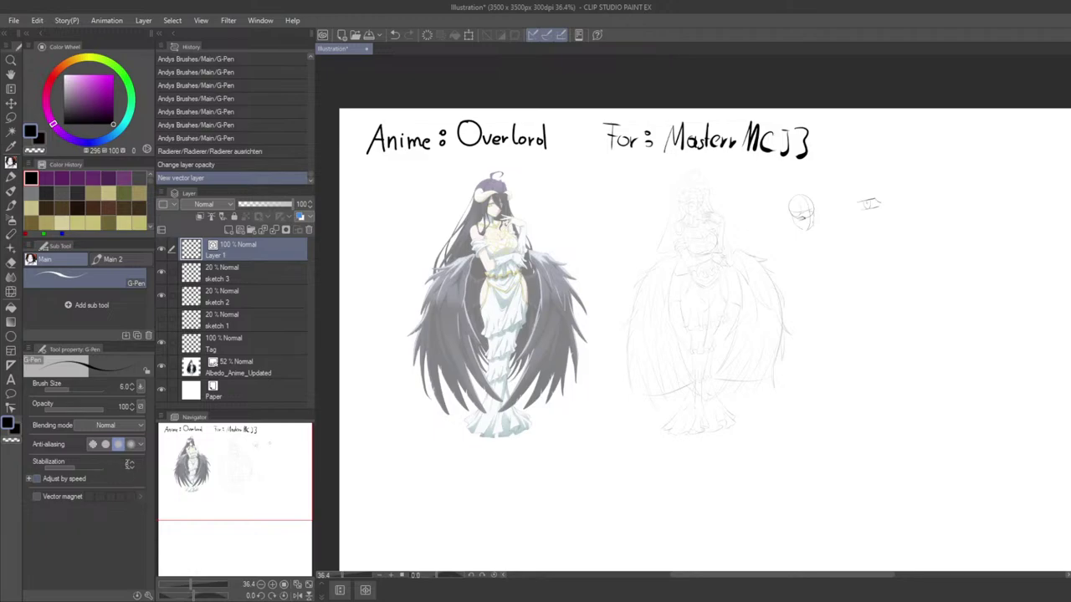
text(18)
key(Return)
key(ctrl+alt+0)
click(127, 467)
key(bracketleft)
key(bracketleft)
key(bracketleft)
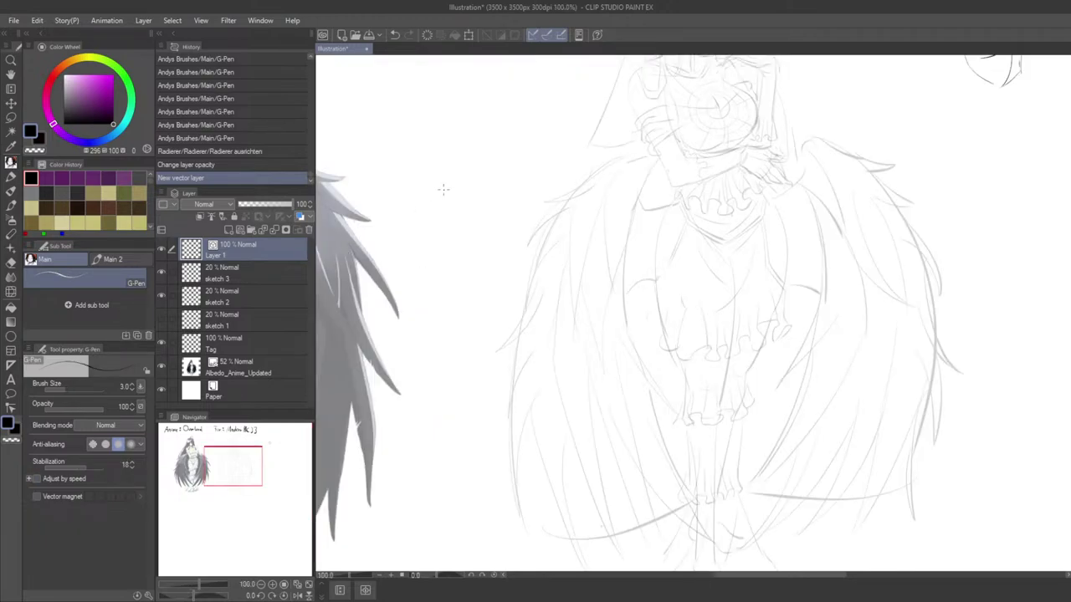
Step: Try inking the outline down the side of the head over the faded sketch, and undo the strokes
key(Tab)
scroll(597, 152, up, 5)
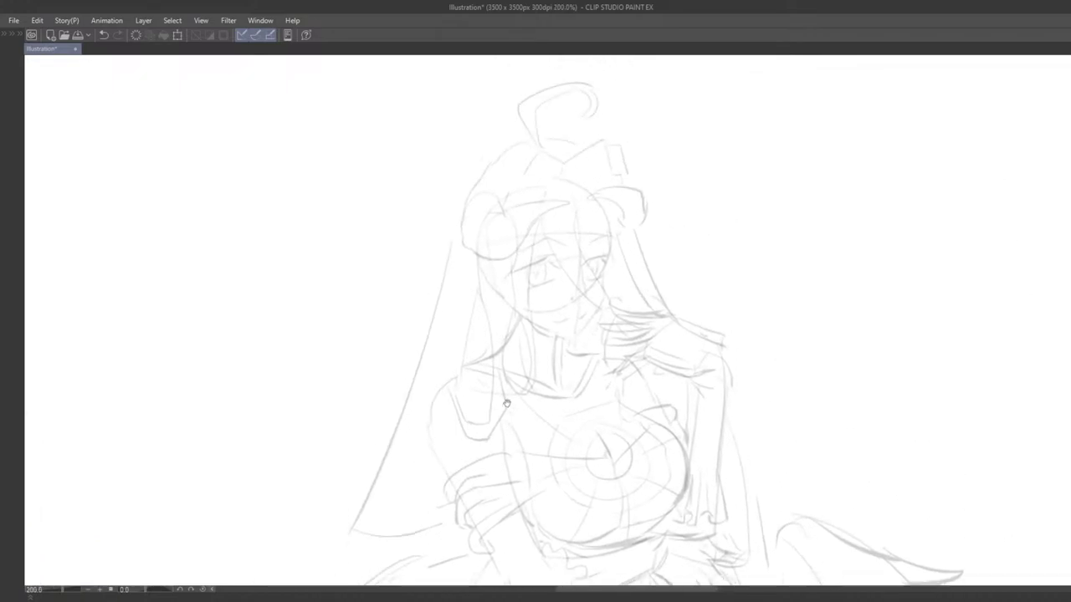
drag(529, 151, 470, 227)
key(ctrl+z)
scroll(493, 188, up, 3)
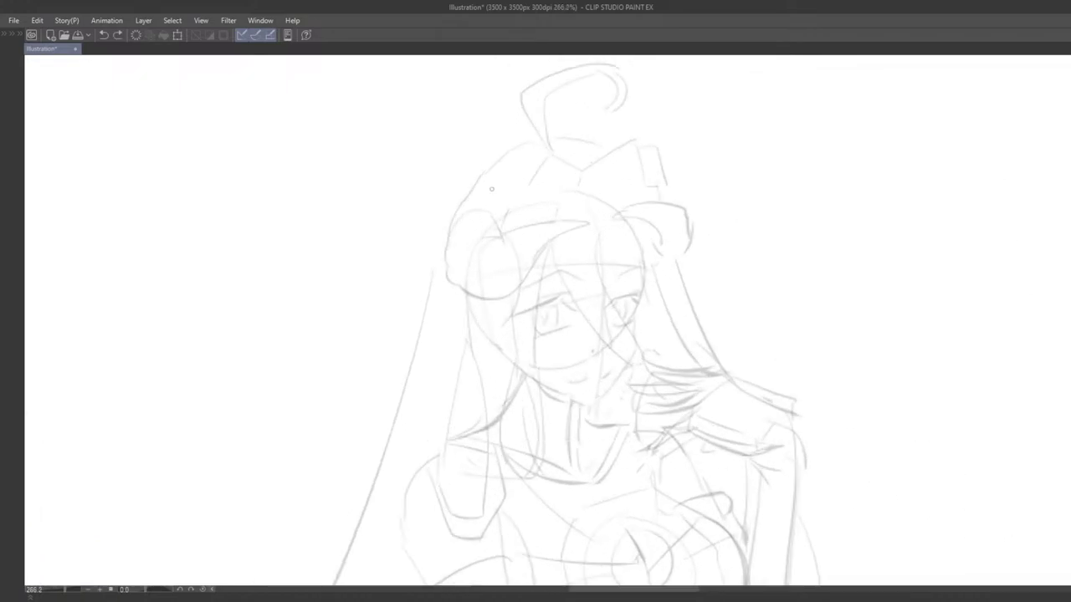
scroll(501, 218, down, 1)
drag(473, 189, 446, 289)
key(ctrl+z)
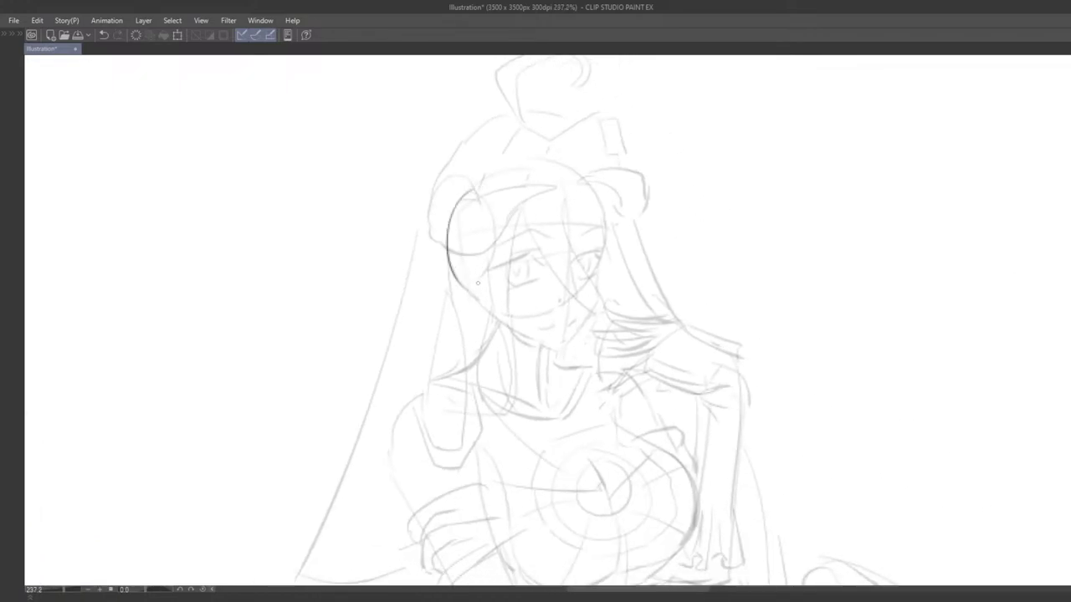
key(ctrl+z)
key(Tab)
key(Tab)
Step: Try inking the long hair strands that fall over the face, and undo them
drag(519, 259, 487, 226)
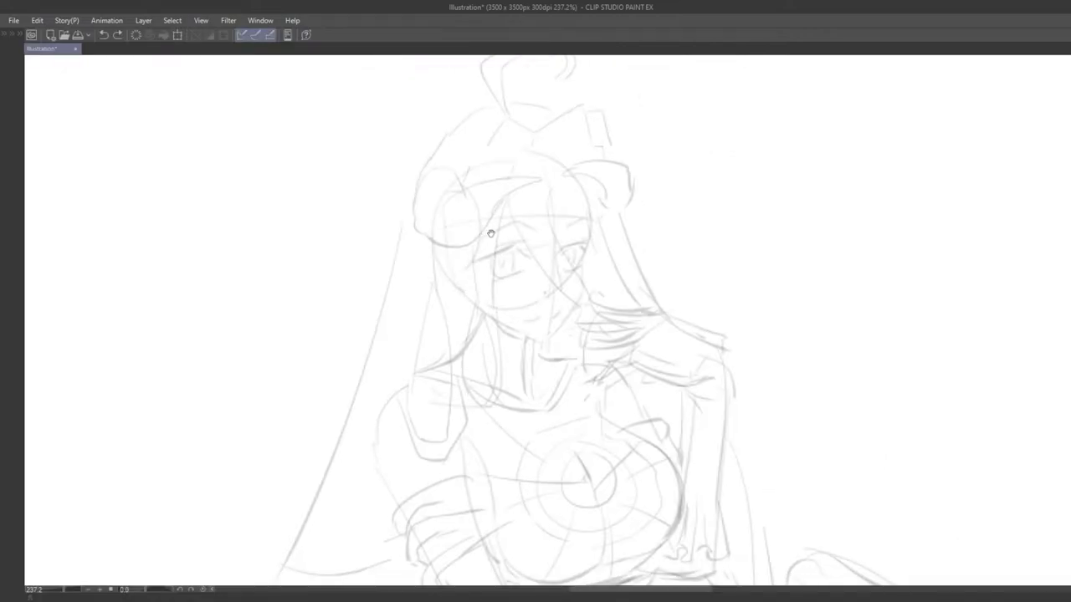
mouse_move(502, 262)
mouse_down()
mouse_move(485, 263)
mouse_move(506, 275)
mouse_move(484, 286)
mouse_up()
drag(523, 341, 493, 301)
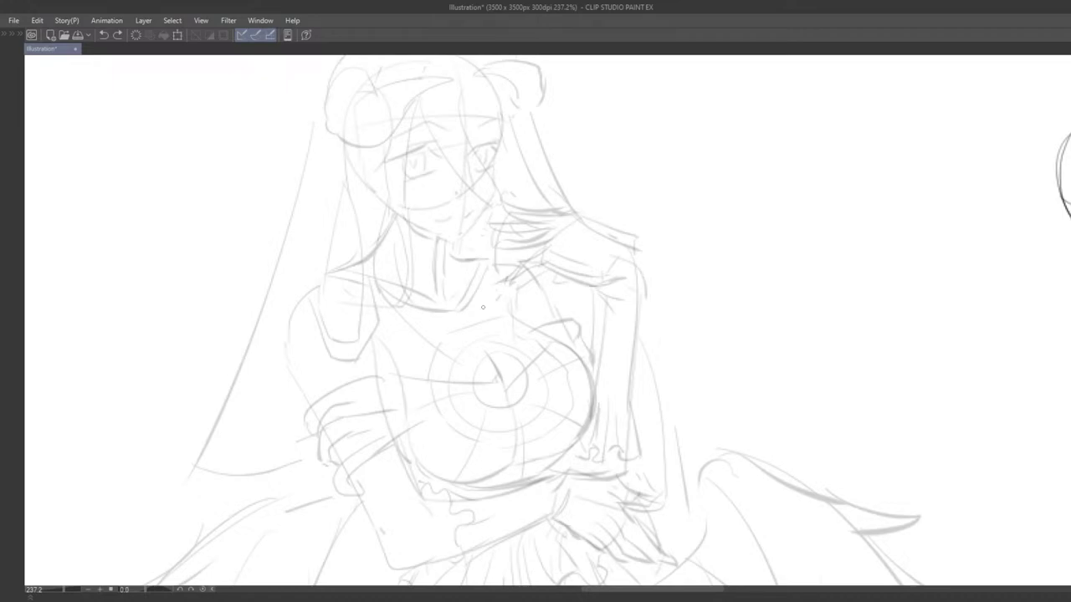
drag(473, 318, 503, 381)
drag(413, 247, 449, 298)
key(ctrl+z)
drag(479, 214, 470, 355)
key(ctrl+z)
key(ctrl+z)
mouse_move(482, 208)
mouse_down()
mouse_move(468, 363)
mouse_move(509, 348)
mouse_move(500, 322)
mouse_up()
key(ctrl+z)
key(ctrl+z)
key(ctrl+z)
key(ctrl+z)
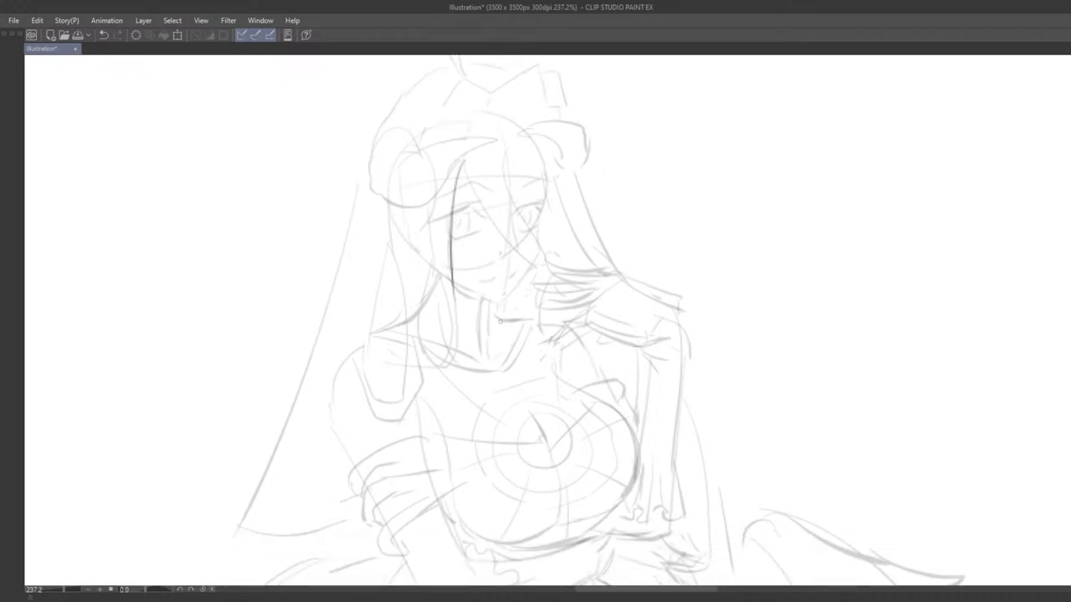
mouse_move(553, 343)
mouse_down()
mouse_move(571, 334)
mouse_move(593, 354)
mouse_up()
drag(500, 157, 544, 244)
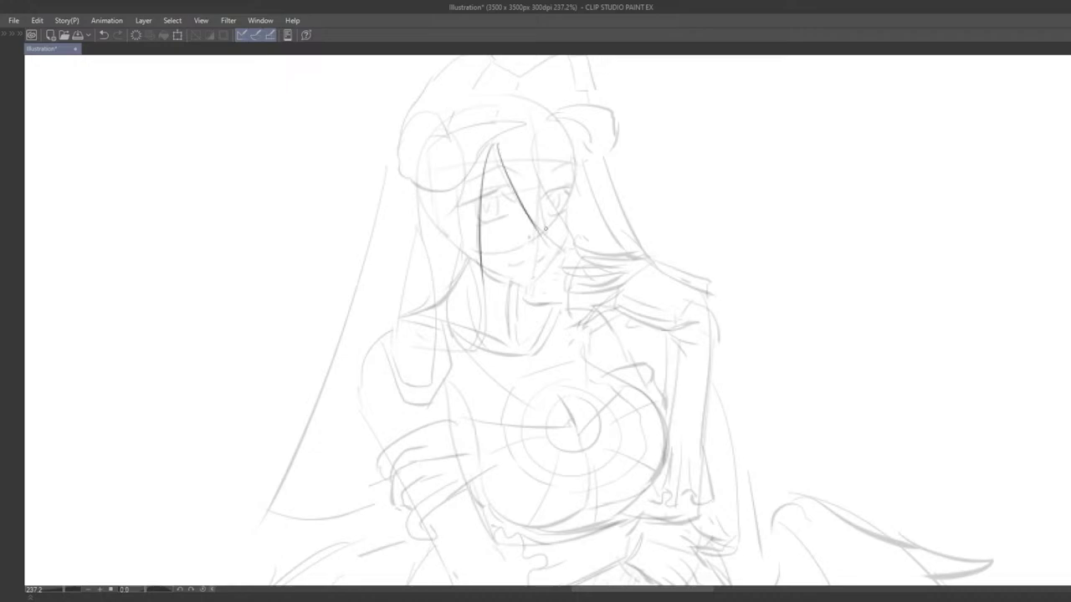
key(ctrl+z)
key(ctrl+z)
key(ctrl+z)
Step: Ink the long side of the jawline from the cheek down to the chin, redoing the stroke until it follows the sketch
mouse_move(478, 261)
mouse_down()
mouse_move(529, 290)
mouse_move(520, 281)
mouse_move(533, 287)
mouse_move(521, 281)
mouse_move(531, 288)
mouse_move(563, 244)
mouse_move(518, 284)
mouse_move(562, 248)
mouse_up()
key(ctrl+z)
key(ctrl+z)
key(ctrl+z)
key(ctrl+z)
key(ctrl+z)
key(ctrl+z)
key(ctrl+z)
key(ctrl+z)
key(ctrl+z)
key(ctrl+z)
key(ctrl+z)
drag(517, 282, 561, 252)
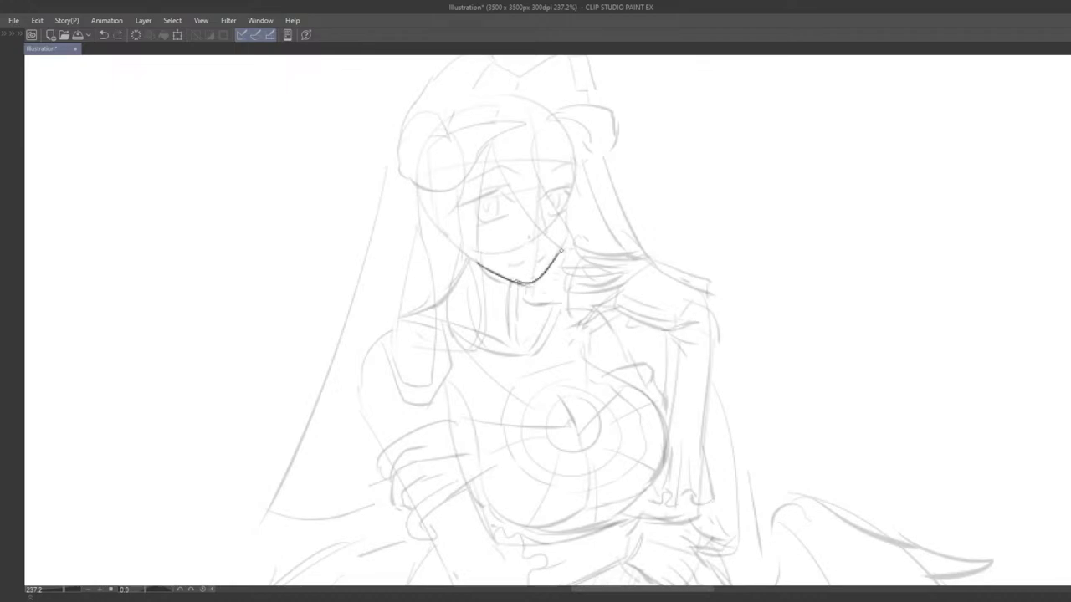
key(ctrl+z)
mouse_move(518, 283)
mouse_down()
mouse_move(544, 277)
mouse_move(563, 248)
mouse_move(703, 257)
mouse_up()
scroll(571, 306, down, 5)
scroll(702, 257, up, 6)
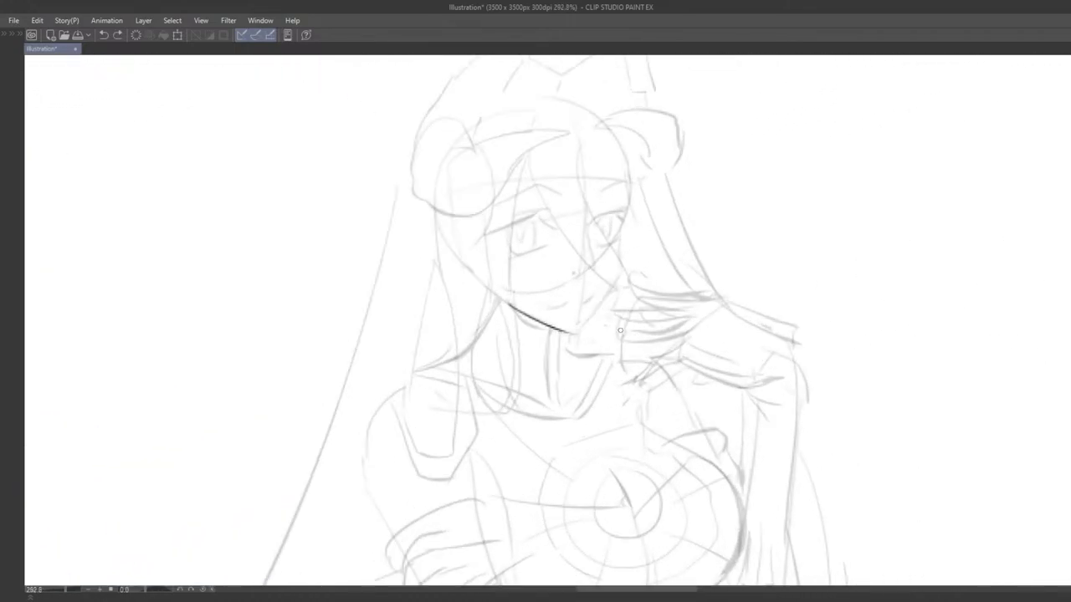
Step: Ink the short side of the jaw from the chin up towards the raised hand
key(ctrl+z)
drag(612, 291, 573, 333)
key(ctrl+z)
mouse_move(612, 288)
mouse_down()
mouse_move(574, 334)
mouse_move(604, 300)
mouse_move(575, 332)
mouse_move(574, 307)
mouse_up()
key(ctrl+z)
key(ctrl+z)
Step: Ink the near eye with its angled upper lash line, iris sides, slit pupil and lower lid
mouse_move(521, 232)
mouse_down()
mouse_move(550, 217)
mouse_move(580, 230)
mouse_move(562, 248)
mouse_up()
key(ctrl+z)
key(ctrl+z)
mouse_move(533, 256)
mouse_down()
mouse_move(572, 245)
mouse_move(554, 252)
mouse_move(567, 245)
mouse_move(551, 240)
mouse_move(529, 256)
mouse_up()
key(ctrl+z)
key(ctrl+z)
key(ctrl+z)
key(ctrl+z)
key(ctrl+z)
key(ctrl+z)
key(ctrl+z)
mouse_move(550, 220)
mouse_down()
mouse_move(552, 254)
mouse_move(531, 257)
mouse_move(539, 242)
mouse_up()
key(ctrl+z)
key(ctrl+z)
key(ctrl+z)
key(ctrl+z)
key(ctrl+z)
key(ctrl+z)
key(ctrl+z)
scroll(551, 272, down, 5)
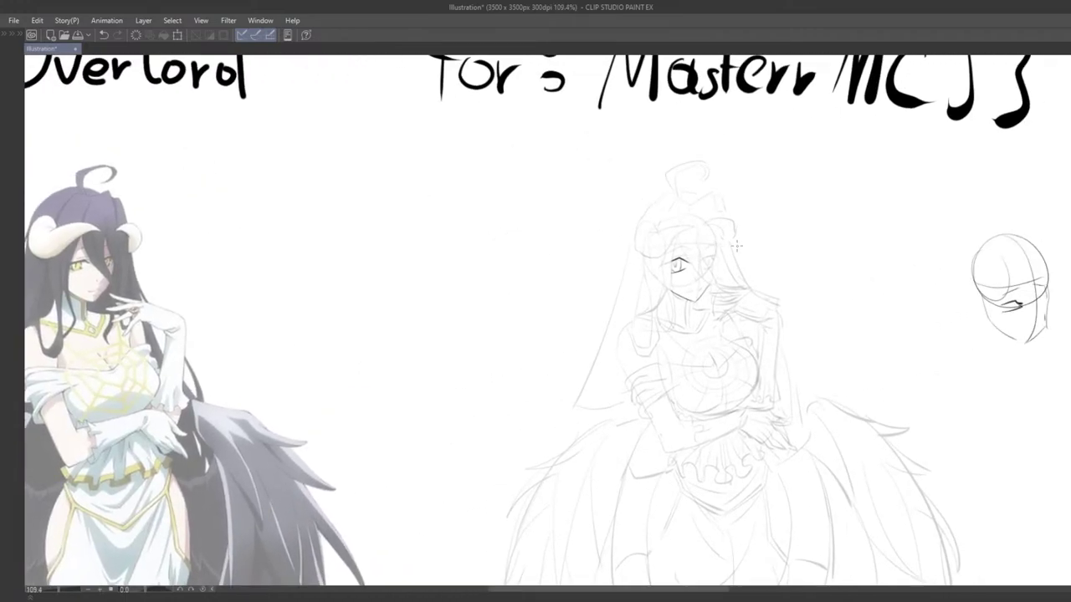
scroll(737, 246, up, 2)
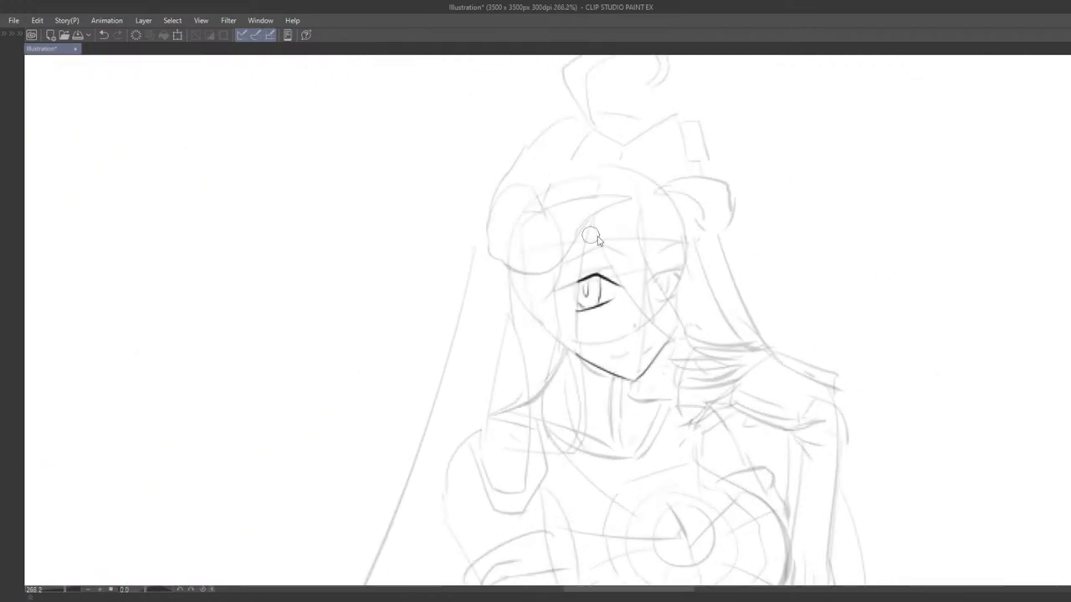
Step: Erase the near eye's lower lid and iris lines, and redraw them with the pupil
key(bracketright)
key(bracketright)
key(bracketright)
key(bracketright)
mouse_move(603, 315)
mouse_down()
mouse_move(592, 302)
mouse_move(609, 296)
mouse_move(582, 301)
mouse_up()
key(p)
key(ctrl+z)
key(ctrl+z)
key(ctrl+z)
key(ctrl+z)
key(ctrl+z)
key(ctrl+z)
key(ctrl+z)
key(ctrl+z)
key(ctrl+z)
key(ctrl+z)
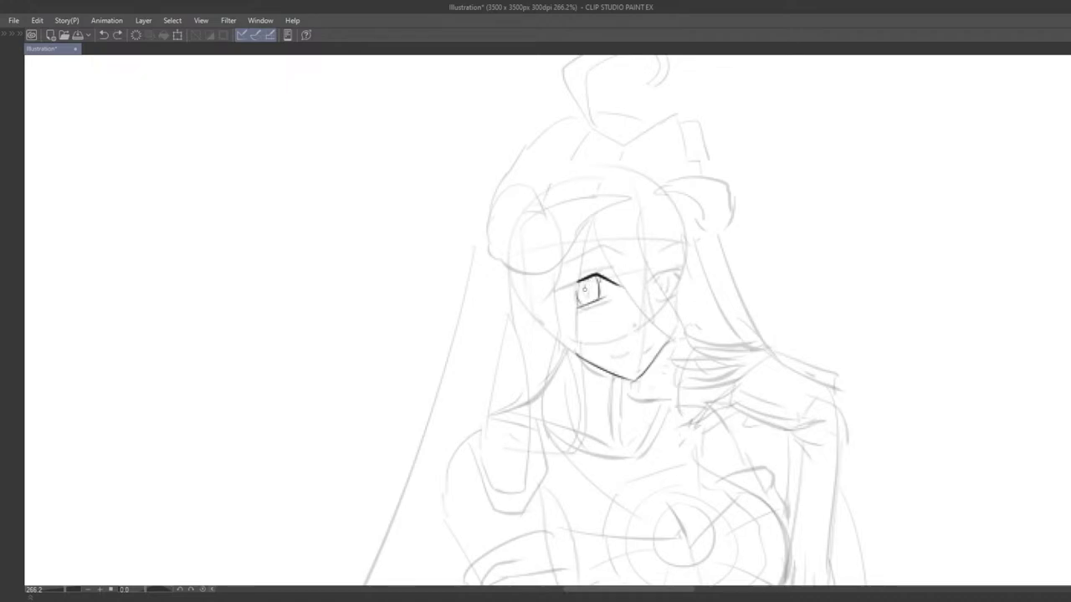
scroll(589, 322, down, 5)
scroll(644, 266, up, 5)
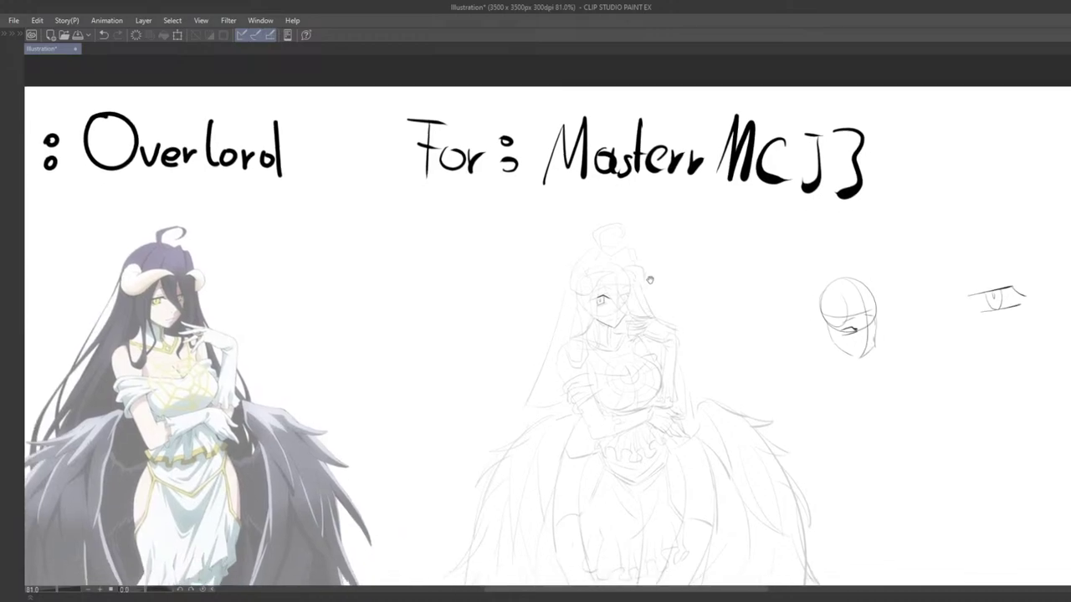
scroll(633, 287, up, 2)
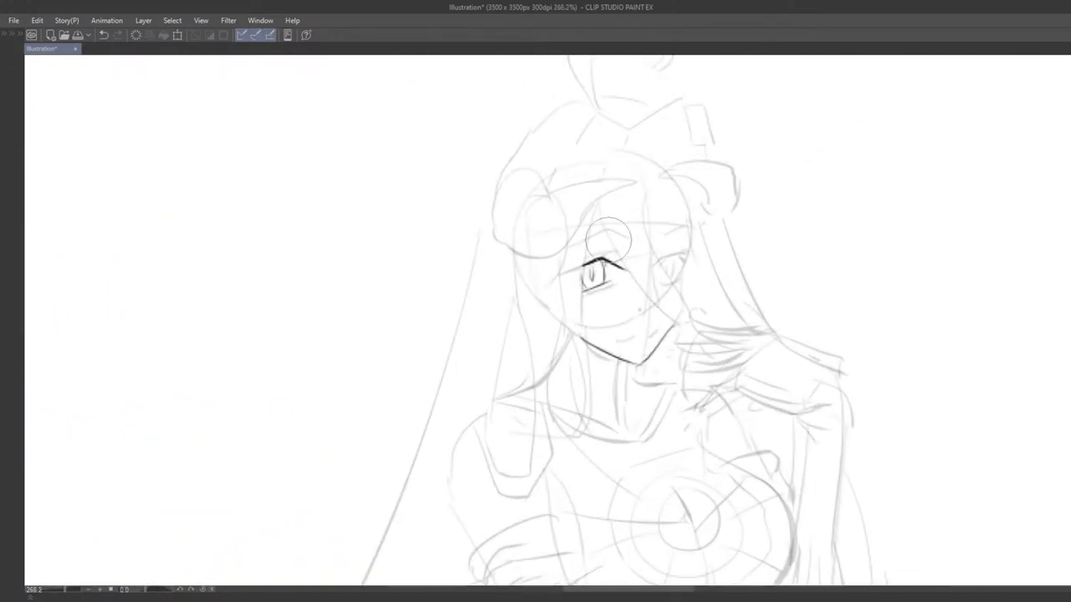
Step: Redraw the near eye's upper lash line and add the eyelid crease above it
key(ctrl+z)
drag(577, 268, 623, 266)
key(ctrl+z)
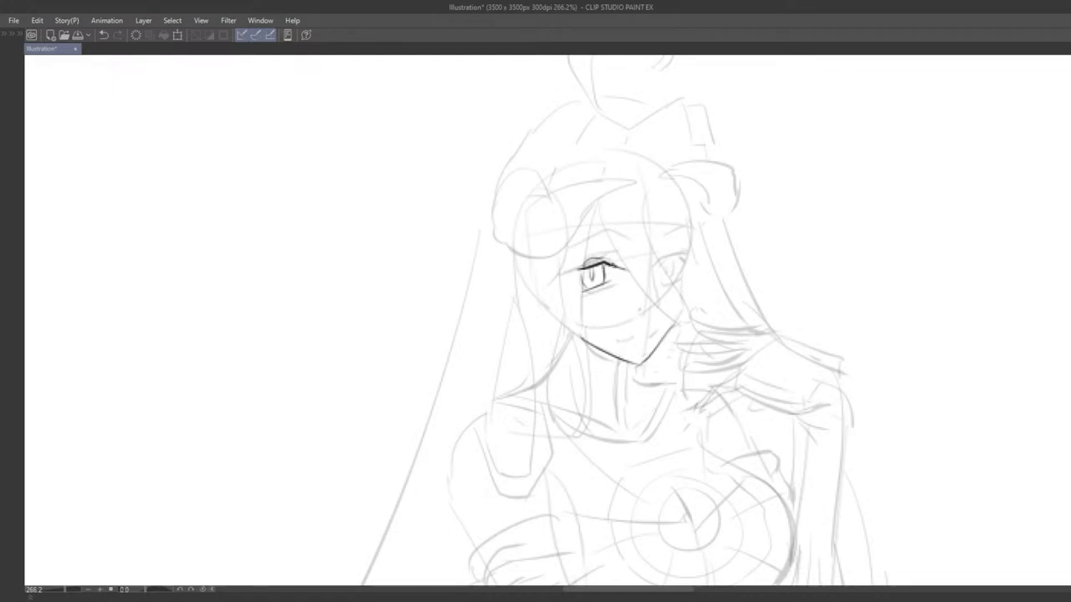
key(ctrl+z)
mouse_move(580, 265)
mouse_down()
mouse_move(616, 261)
mouse_move(589, 258)
mouse_up()
key(ctrl+z)
key(ctrl+z)
scroll(634, 294, down, 6)
scroll(643, 376, up, 4)
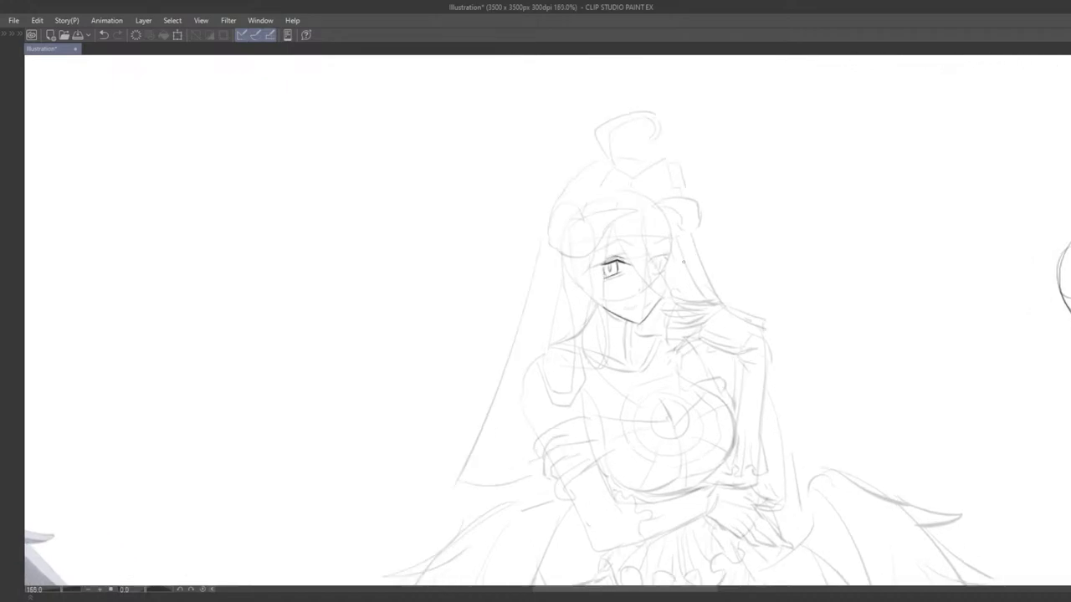
Step: Ink the nose with short strokes above the mouth
drag(630, 264, 627, 270)
key(ctrl+z)
drag(630, 312, 586, 281)
key(ctrl+z)
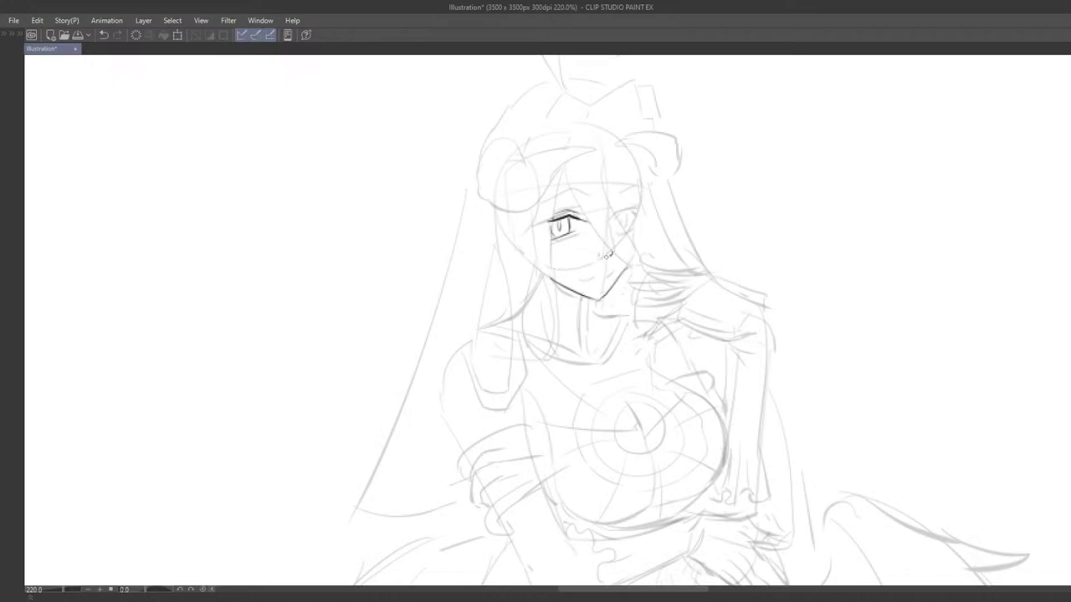
scroll(669, 255, down, 3)
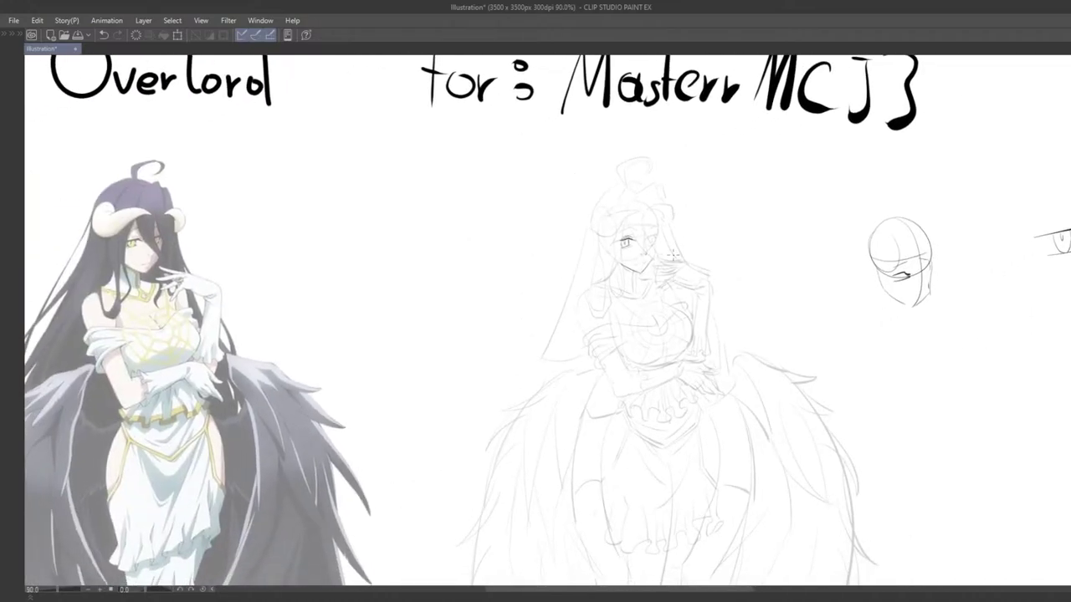
scroll(670, 253, up, 2)
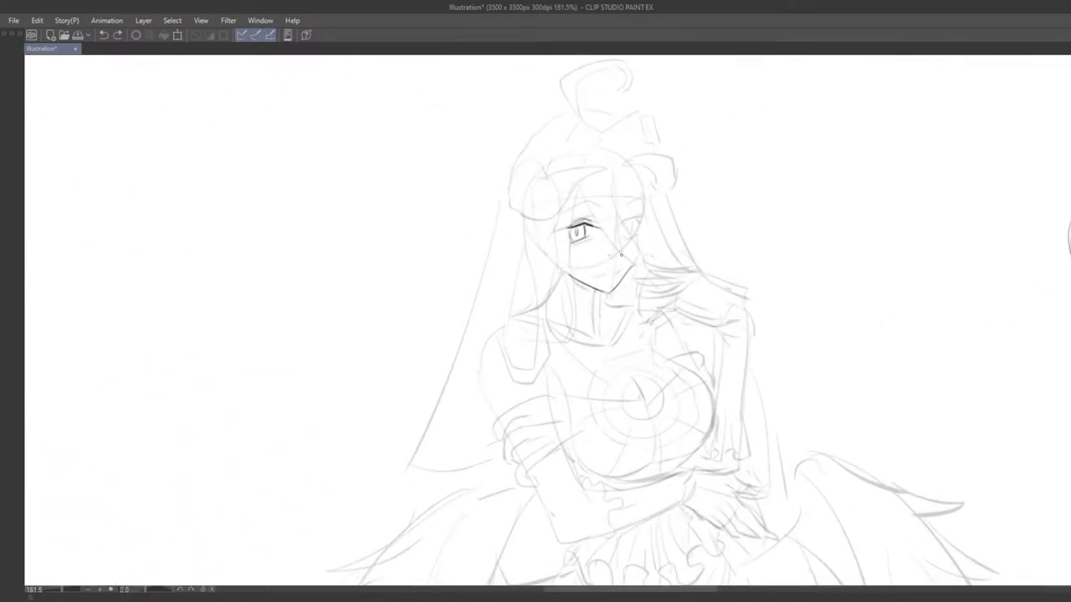
scroll(619, 255, down, 5)
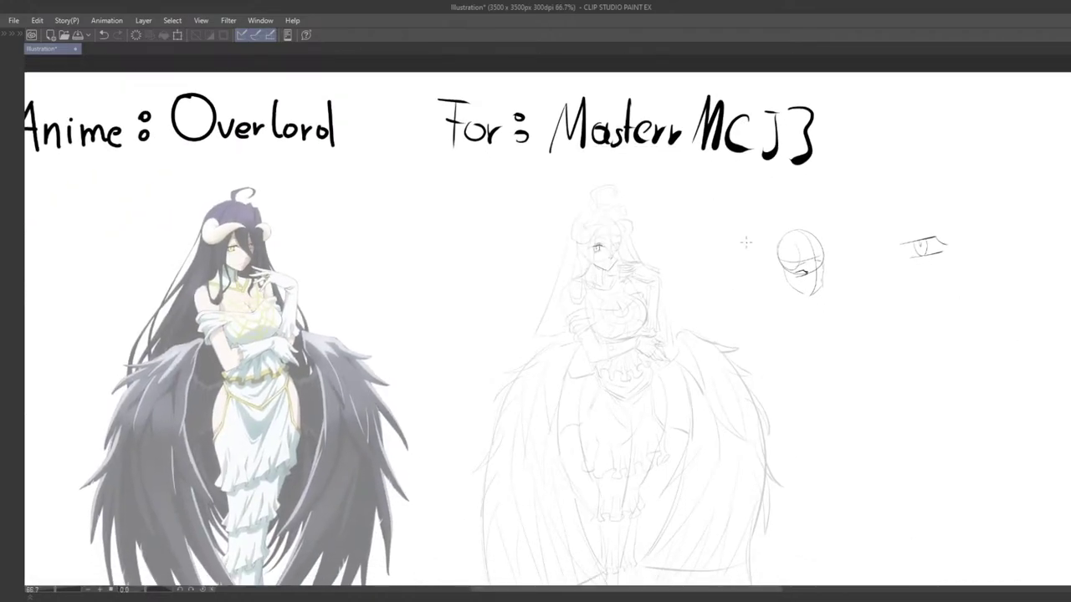
key(ctrl+plus)
drag(674, 391, 564, 399)
scroll(564, 399, up, 4)
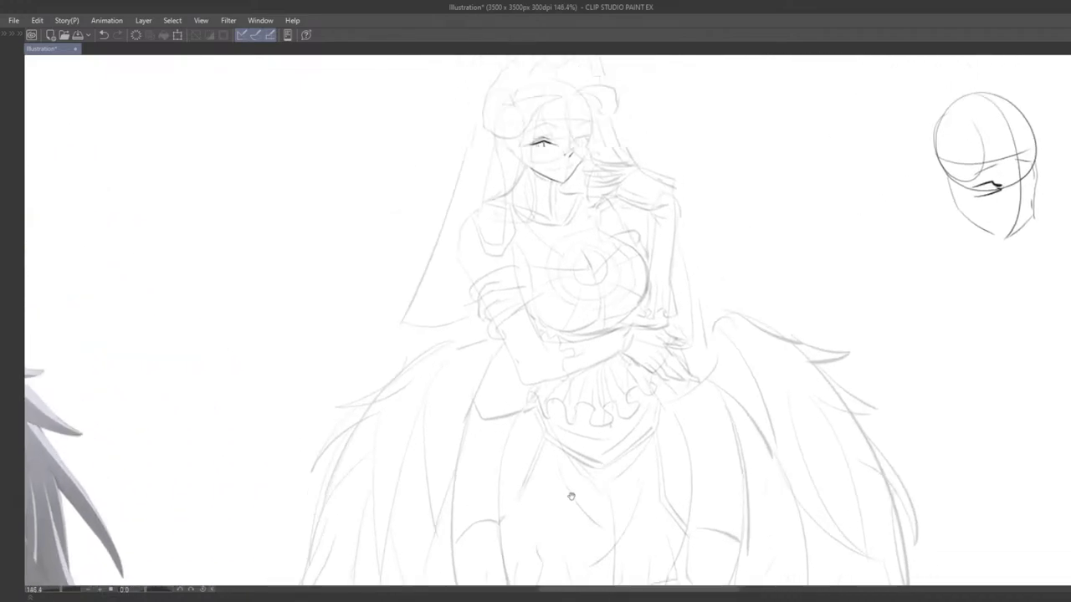
Step: Ink a short upper lash line for the far eye
scroll(567, 325, up, 1)
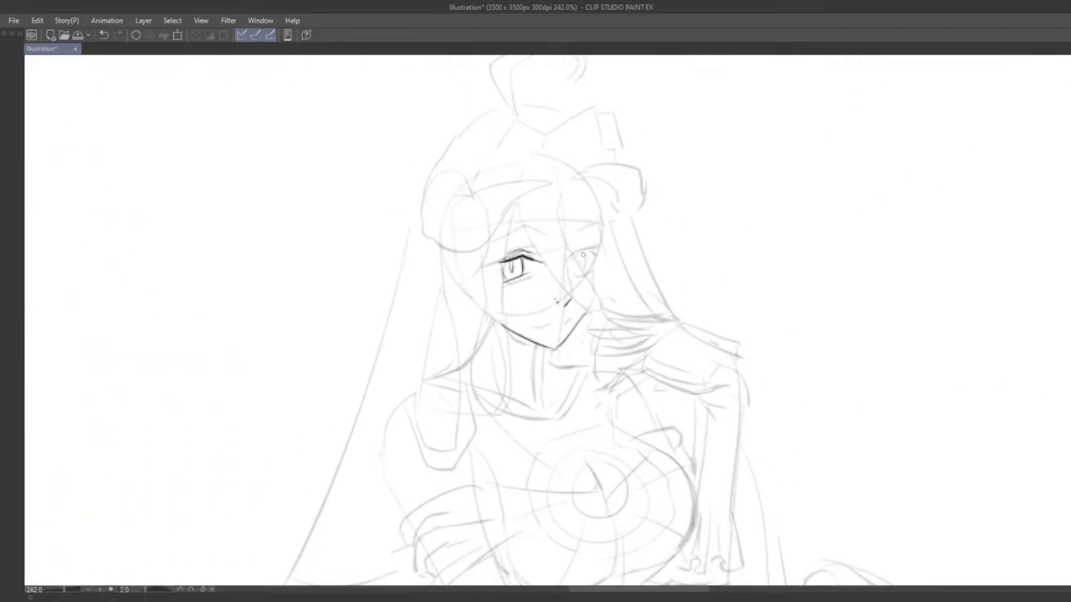
scroll(564, 282, down, 3)
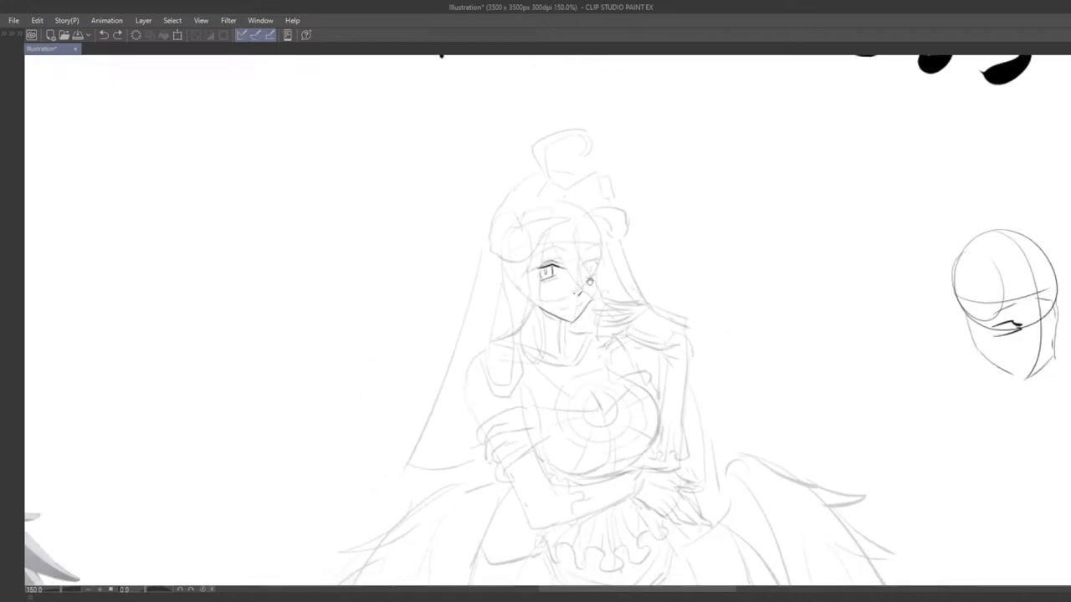
drag(512, 315, 650, 292)
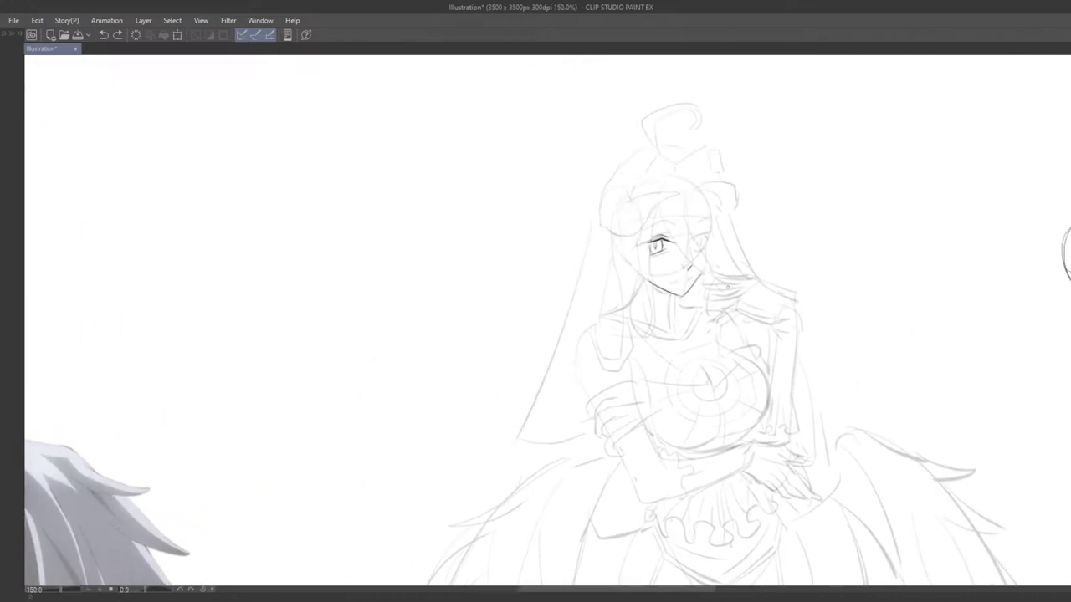
scroll(726, 289, up, 1)
drag(681, 222, 697, 214)
key(ctrl+z)
drag(589, 266, 614, 283)
Step: Try a few practice strokes in the blank area beside the head, and undo them
drag(326, 228, 306, 279)
key(ctrl+z)
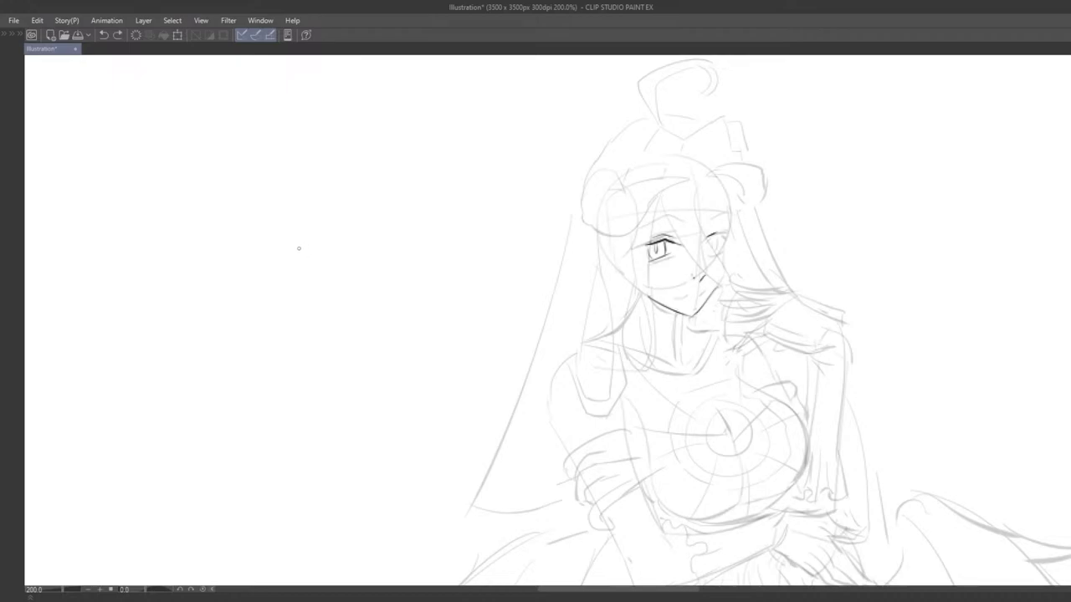
drag(281, 242, 317, 288)
drag(338, 251, 329, 248)
mouse_move(404, 237)
mouse_down()
mouse_move(423, 251)
mouse_move(424, 284)
mouse_up()
key(ctrl+z)
key(ctrl+z)
key(ctrl+z)
Step: Ink the far eye's upper lid, iris and lower lid to match the near eye
drag(635, 307, 535, 326)
drag(578, 354, 533, 355)
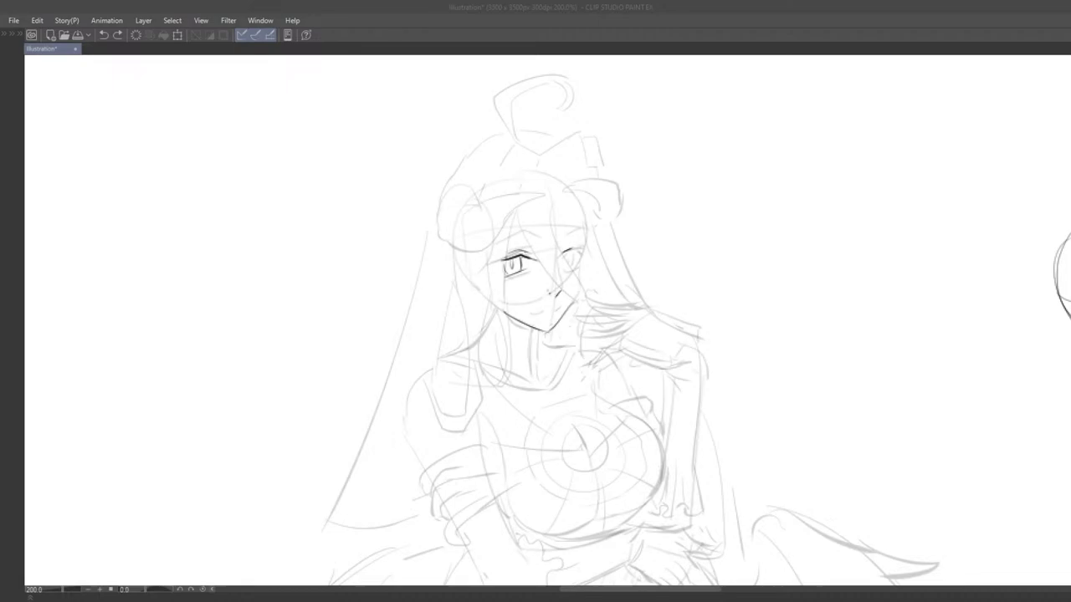
click(693, 401)
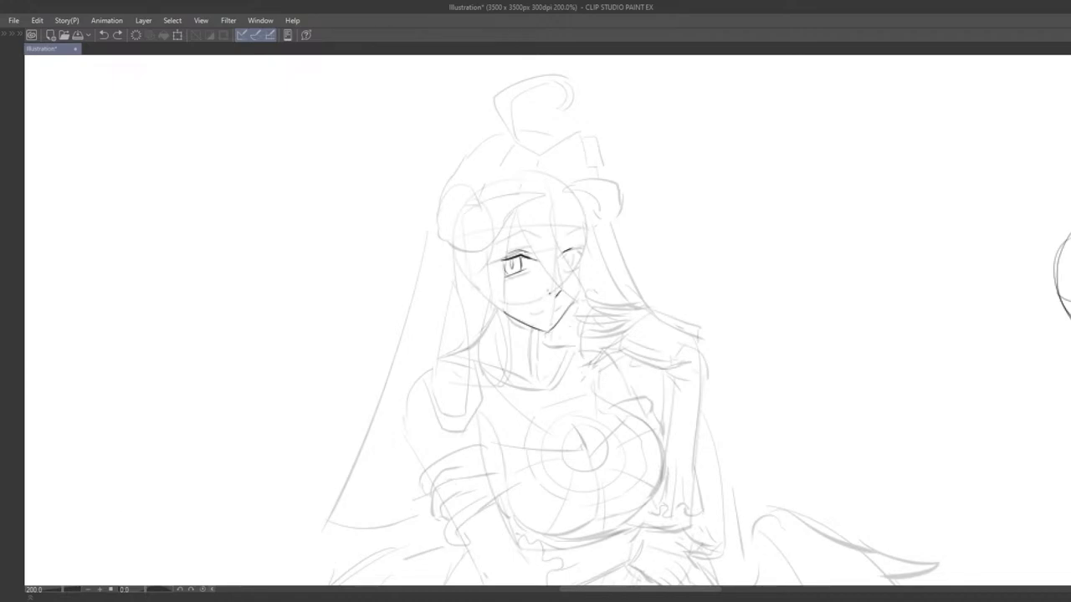
scroll(484, 386, down, 1)
scroll(484, 386, up, 1)
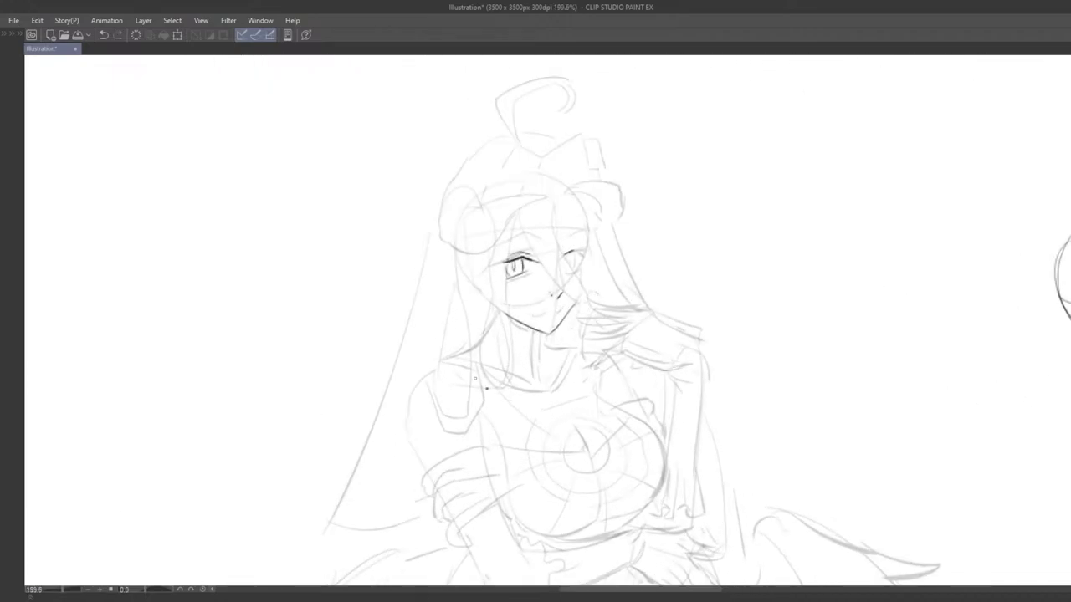
scroll(484, 386, down, 2)
drag(523, 292, 518, 275)
scroll(518, 275, up, 5)
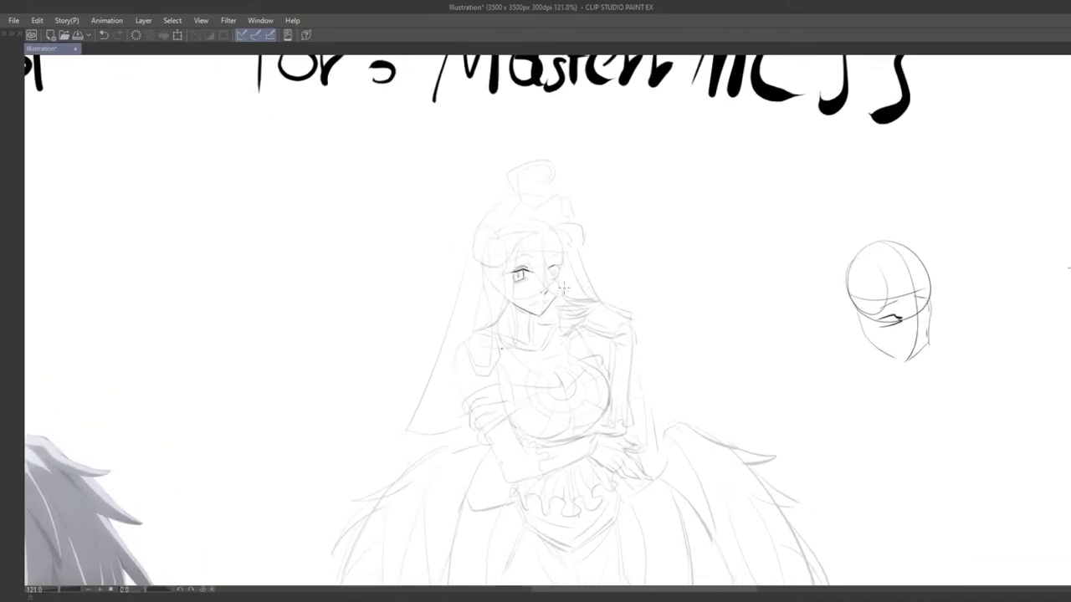
mouse_move(550, 243)
mouse_down()
mouse_move(571, 241)
mouse_move(568, 253)
mouse_move(549, 246)
mouse_up()
key(ctrl+z)
key(ctrl+z)
key(ctrl+z)
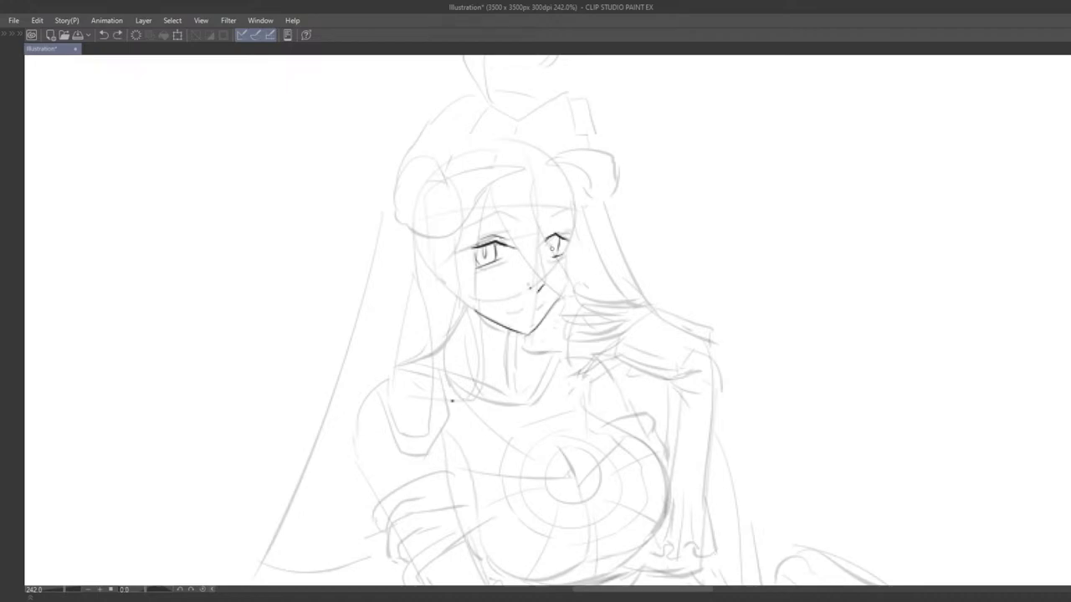
Step: Refine the far eye's upper lash line and bring the tool palettes back into view
scroll(563, 252, down, 10)
scroll(586, 238, up, 5)
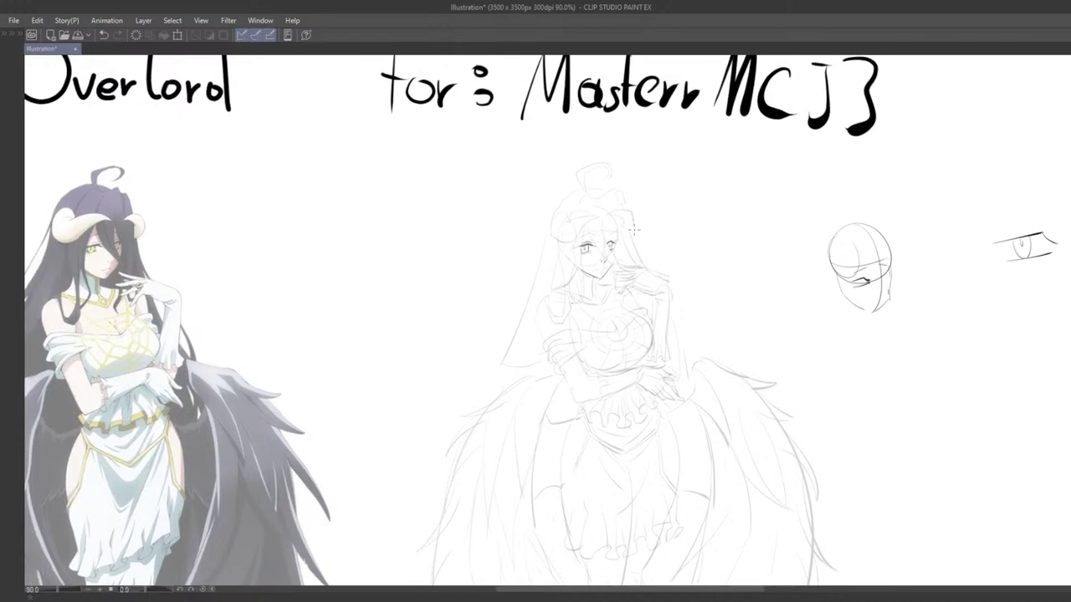
scroll(552, 255, up, 2)
drag(584, 262, 605, 262)
key(ctrl+z)
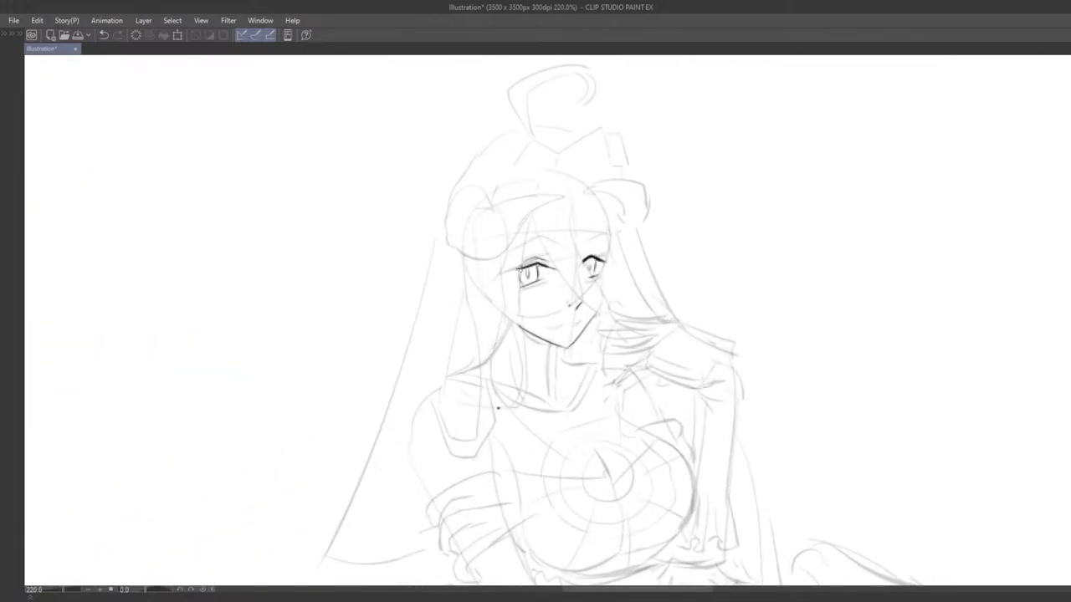
scroll(542, 308, down, 5)
key(Tab)
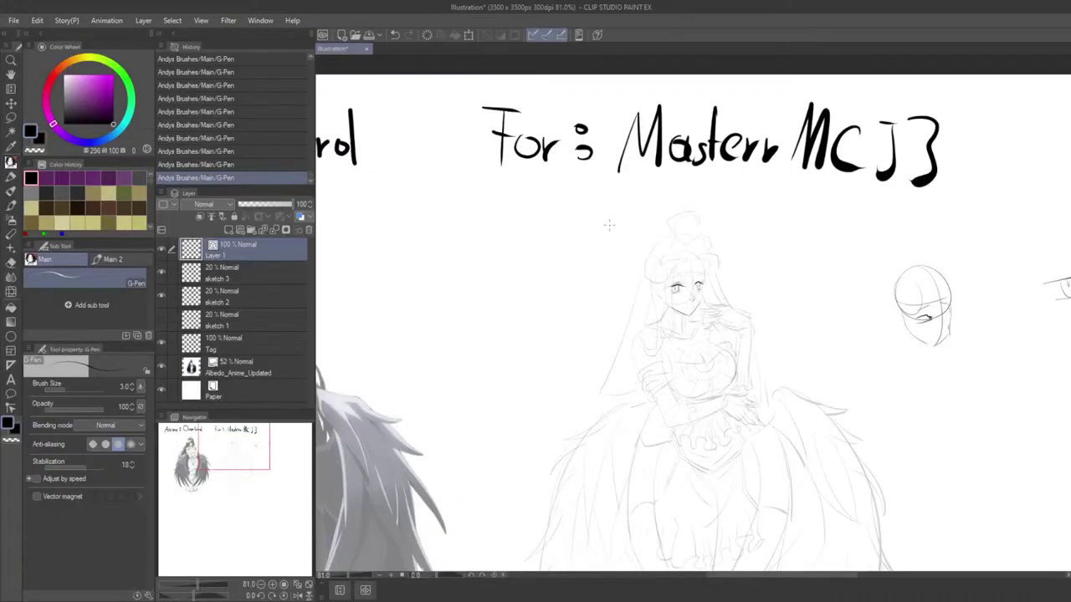
Step: Hide the tool palettes and rework the near eye's upper lash line with a darker stroke
key(Tab)
scroll(603, 288, up, 3)
scroll(563, 328, up, 2)
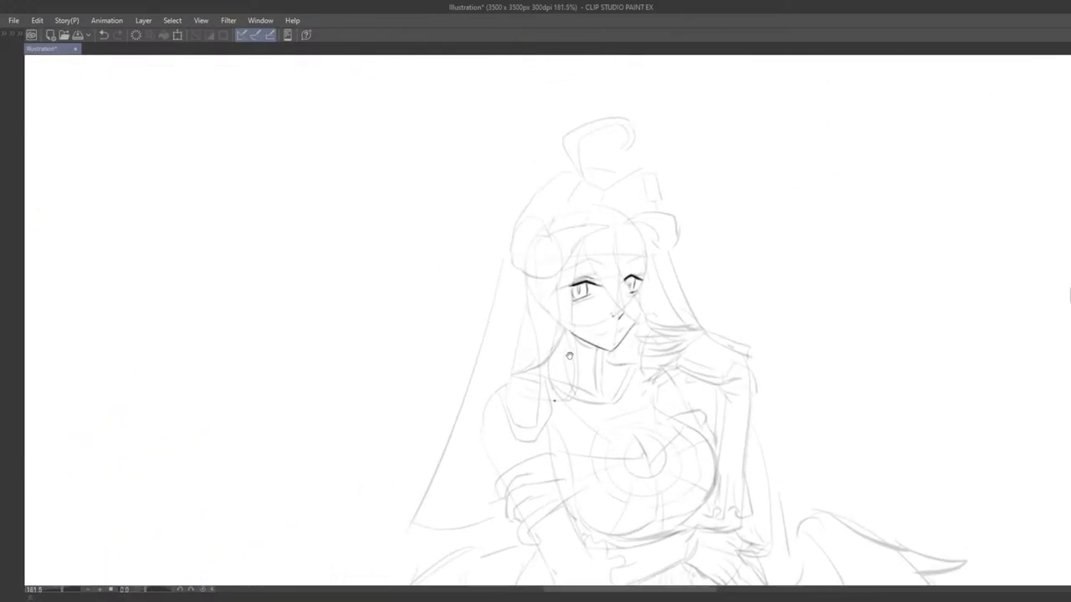
key(ctrl+z)
mouse_move(568, 290)
mouse_down()
mouse_move(647, 319)
mouse_move(634, 328)
mouse_move(641, 343)
mouse_move(627, 290)
mouse_move(584, 240)
mouse_move(590, 290)
mouse_move(559, 271)
mouse_move(545, 312)
mouse_move(551, 297)
mouse_move(588, 284)
mouse_move(595, 324)
mouse_move(594, 288)
mouse_up()
key(ctrl+z)
key(ctrl+z)
key(ctrl+z)
key(ctrl+z)
key(ctrl+z)
Step: Rework the pupil and iris lines inside the far eye
scroll(633, 327, up, 4)
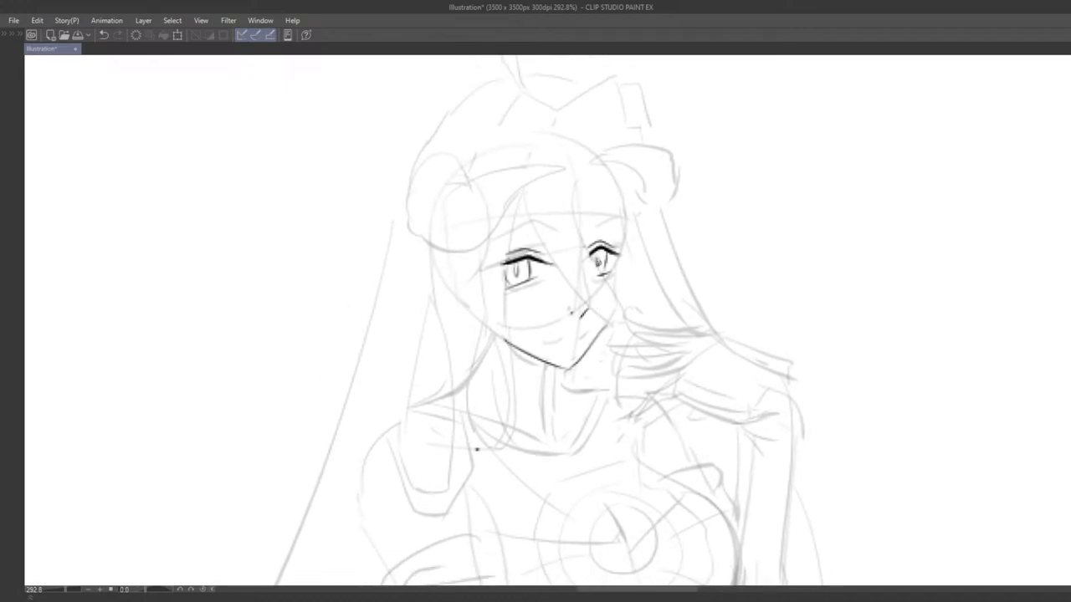
key(ctrl+z)
drag(598, 255, 597, 263)
key(ctrl+z)
key(ctrl+z)
Step: Ink the mouth as a slightly curved smiling line with a short lower-lip mark beneath it
scroll(600, 266, down, 10)
drag(660, 228, 689, 243)
scroll(689, 243, up, 4)
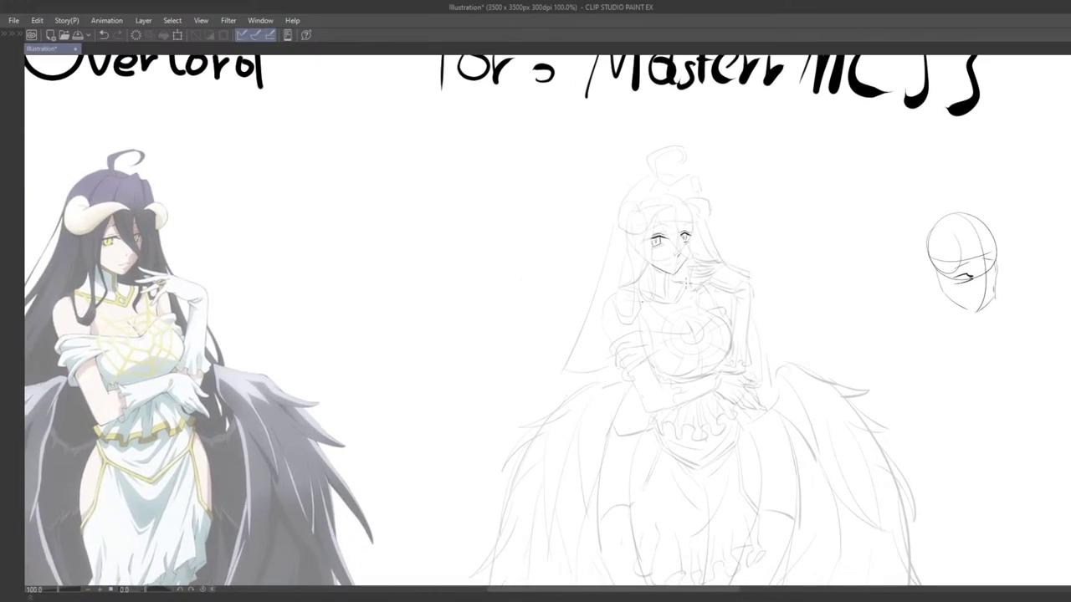
scroll(680, 277, up, 4)
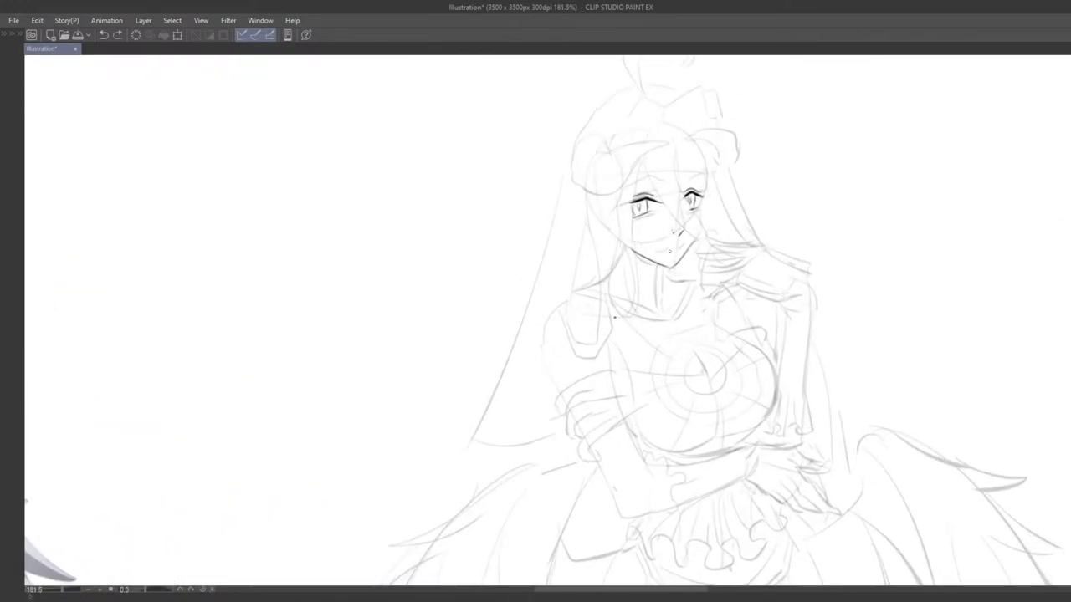
drag(665, 249, 676, 248)
key(ctrl+z)
drag(678, 250, 690, 244)
scroll(752, 248, down, 3)
key(ctrl+z)
key(ctrl+z)
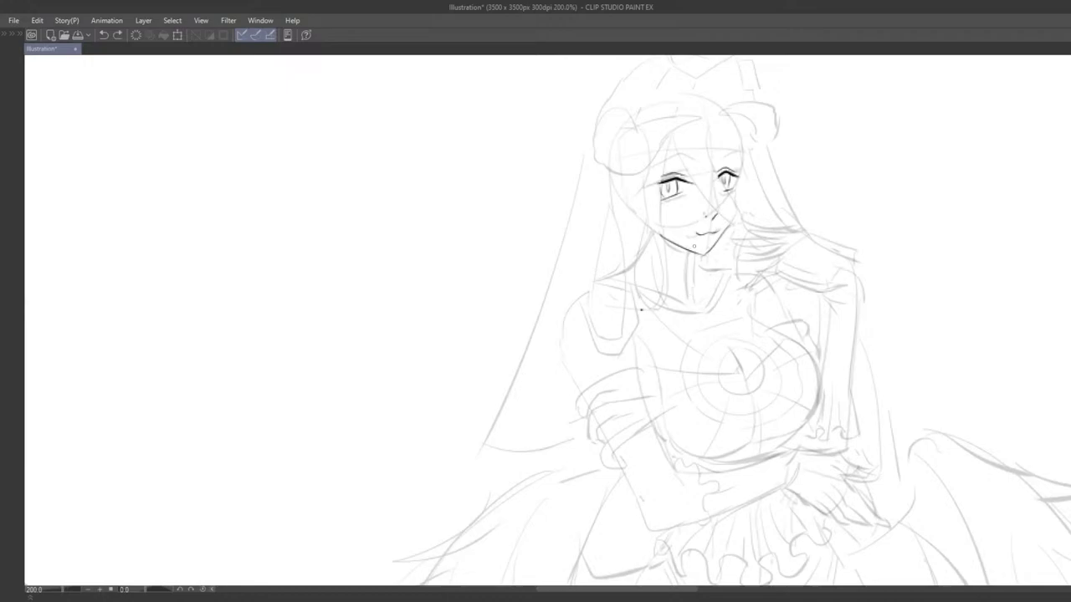
drag(700, 235, 711, 233)
key(ctrl+z)
Step: Check the face against the reference and ink a long hair strand from the forehead past the far eye to the cheek
scroll(710, 248, down, 5)
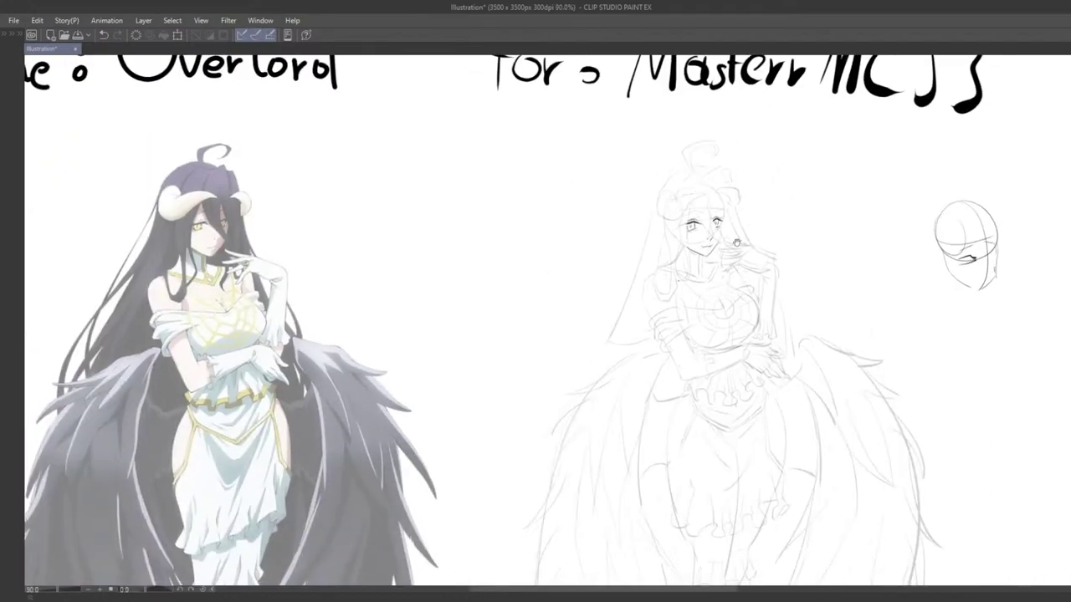
scroll(713, 249, up, 4)
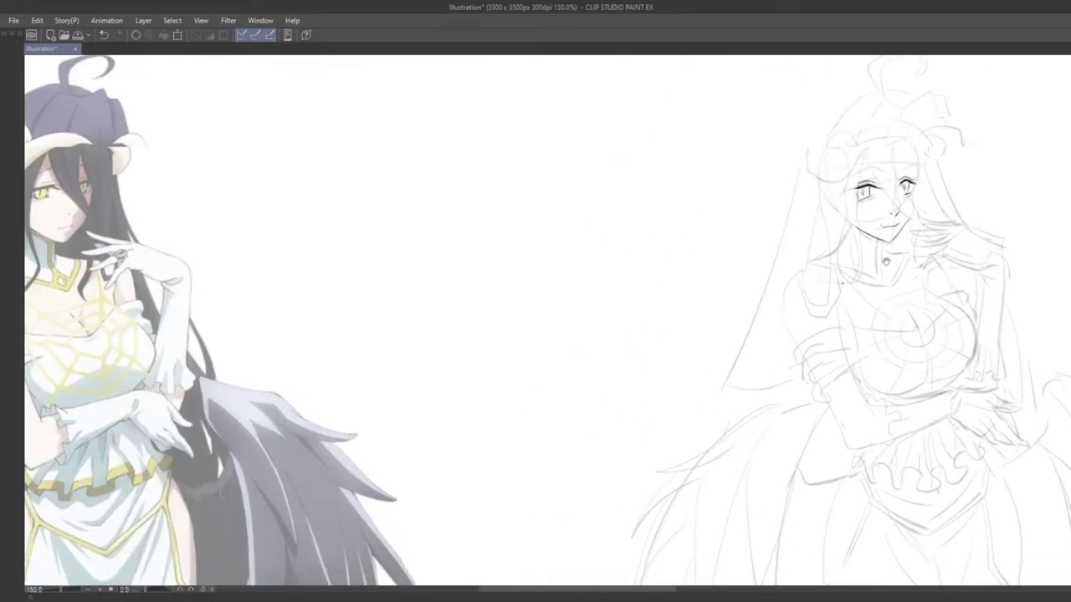
drag(929, 258, 654, 288)
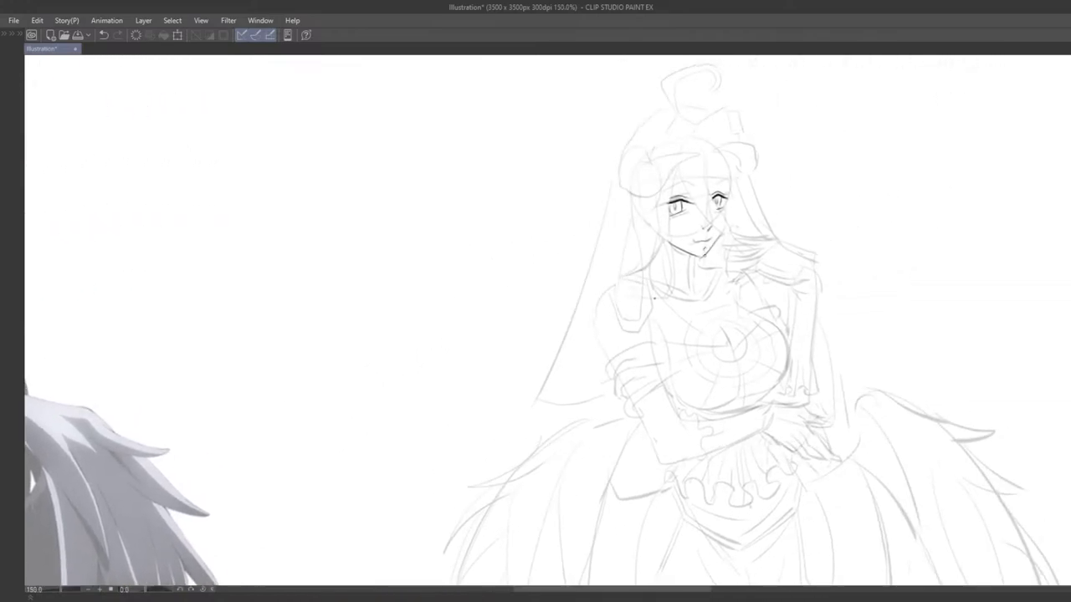
scroll(691, 271, down, 3)
scroll(709, 270, up, 3)
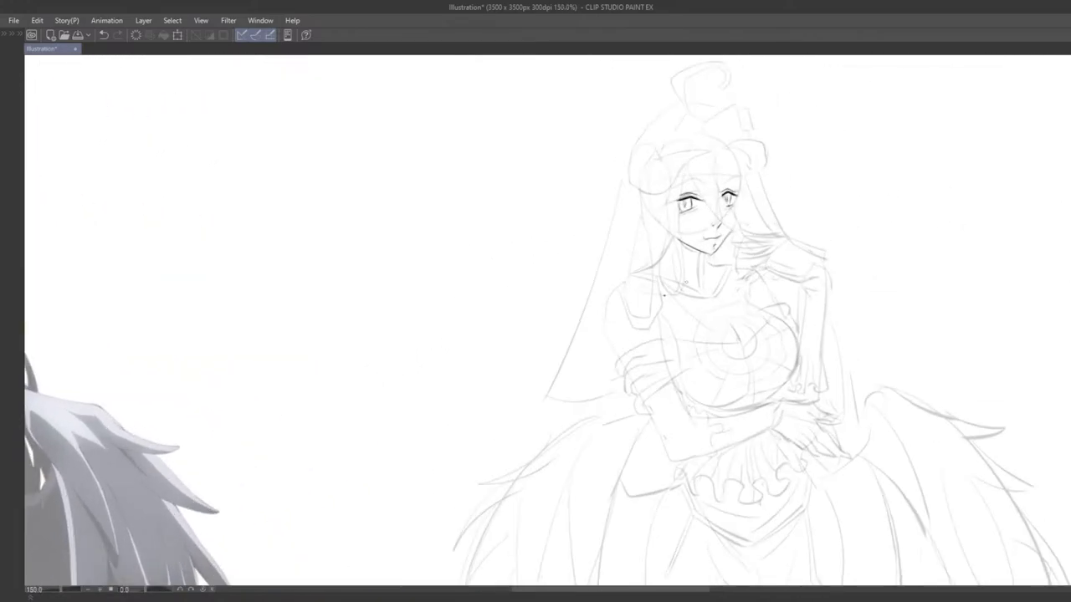
scroll(701, 271, down, 4)
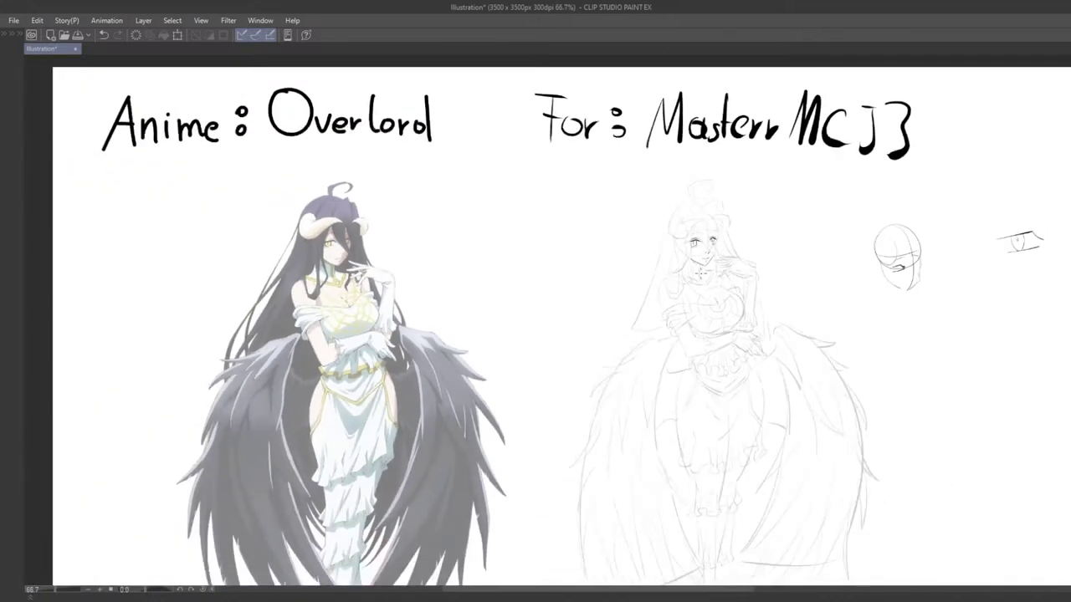
scroll(598, 261, up, 3)
scroll(599, 261, up, 3)
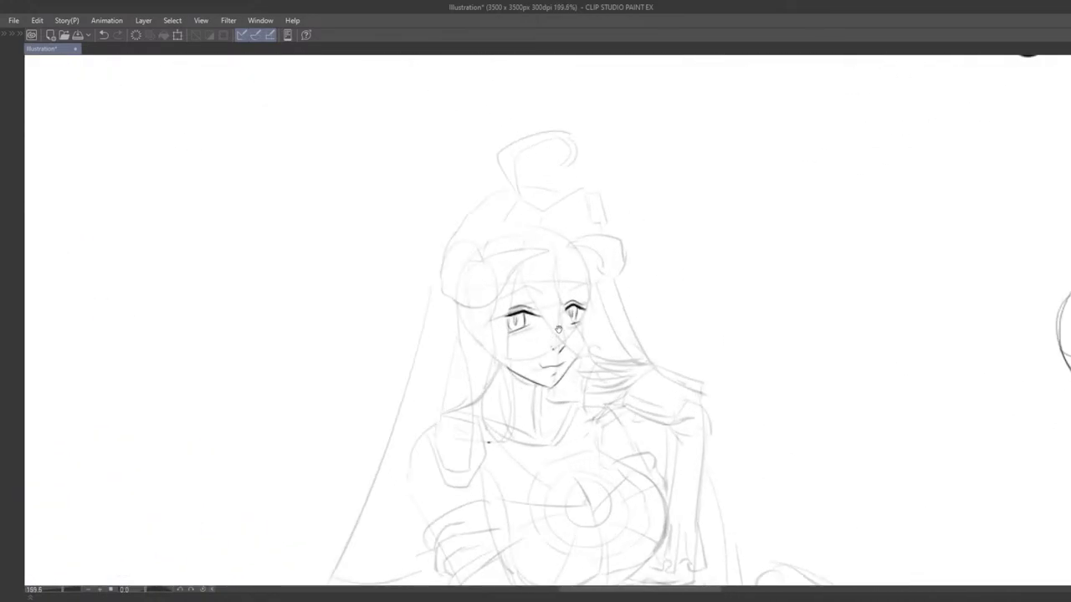
key(ctrl+z)
drag(532, 231, 569, 316)
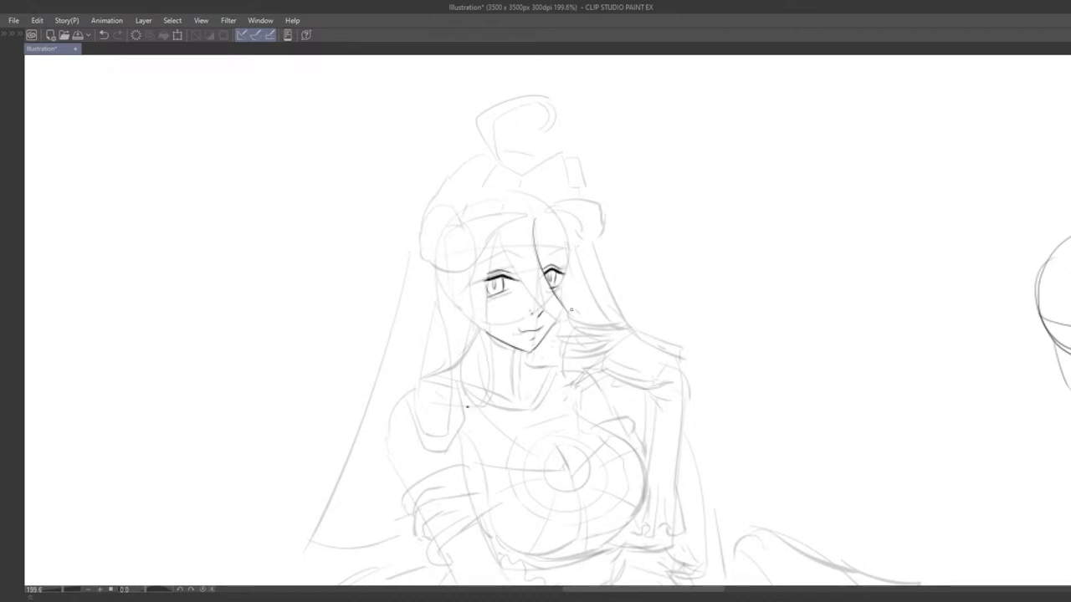
Step: Ink the rounded curl of the near horn over the sketch
scroll(571, 309, down, 4)
drag(648, 323, 768, 343)
scroll(749, 317, up, 1)
scroll(750, 317, up, 3)
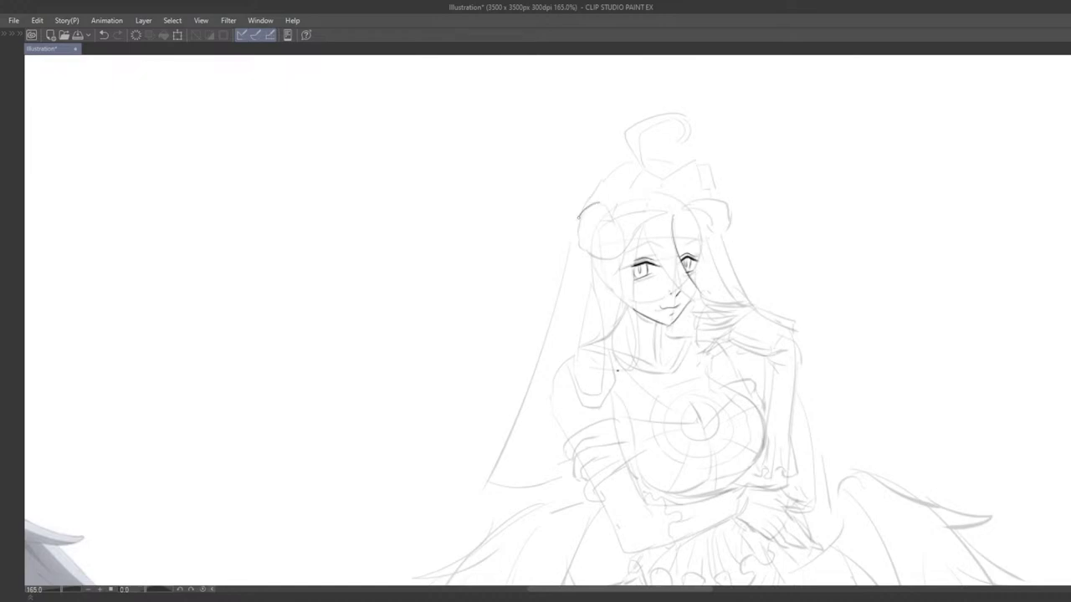
key(ctrl+z)
mouse_move(603, 206)
mouse_down()
mouse_move(580, 246)
mouse_move(577, 226)
mouse_move(574, 251)
mouse_up()
key(ctrl+z)
key(ctrl+z)
mouse_move(603, 204)
mouse_down()
mouse_move(576, 251)
mouse_move(581, 215)
mouse_move(590, 251)
mouse_move(611, 221)
mouse_move(666, 212)
mouse_move(623, 248)
mouse_up()
key(ctrl+z)
key(ctrl+z)
key(ctrl+z)
key(ctrl+z)
key(ctrl+z)
key(ctrl+z)
Step: Ink the near horn's upper and lower edges tapering to a point across the forehead
drag(664, 214, 621, 251)
key(ctrl+z)
drag(666, 212, 606, 257)
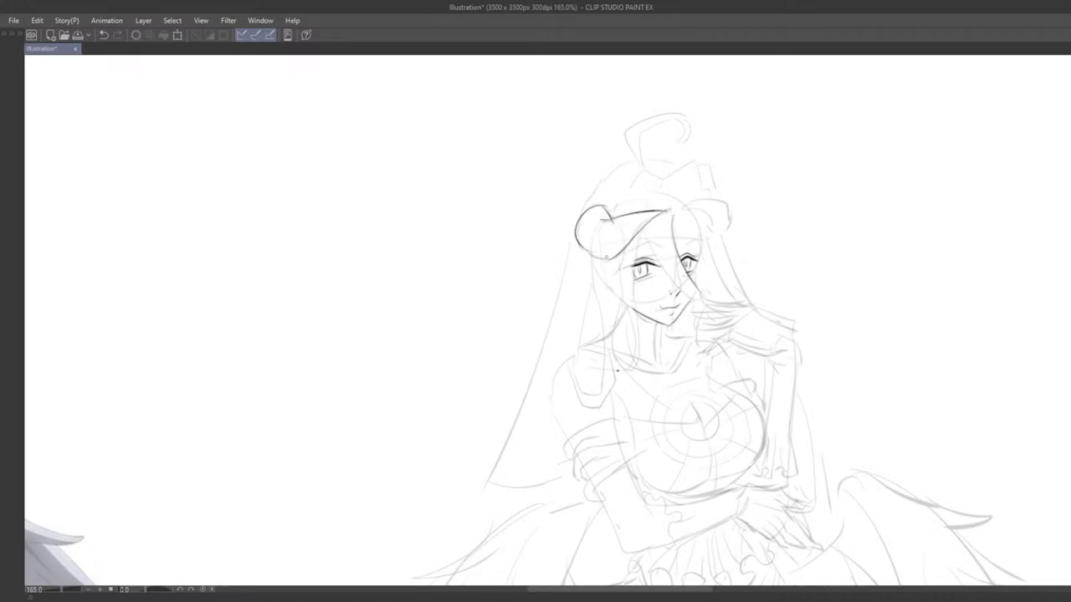
key(ctrl+z)
mouse_move(668, 212)
mouse_down()
mouse_move(599, 261)
mouse_move(613, 259)
mouse_up()
key(ctrl+z)
key(ctrl+z)
key(ctrl+z)
Step: Ink the head's outer hair contour above the near horn and the curled hair tuft on the crown
scroll(619, 250, down, 5)
scroll(680, 266, up, 5)
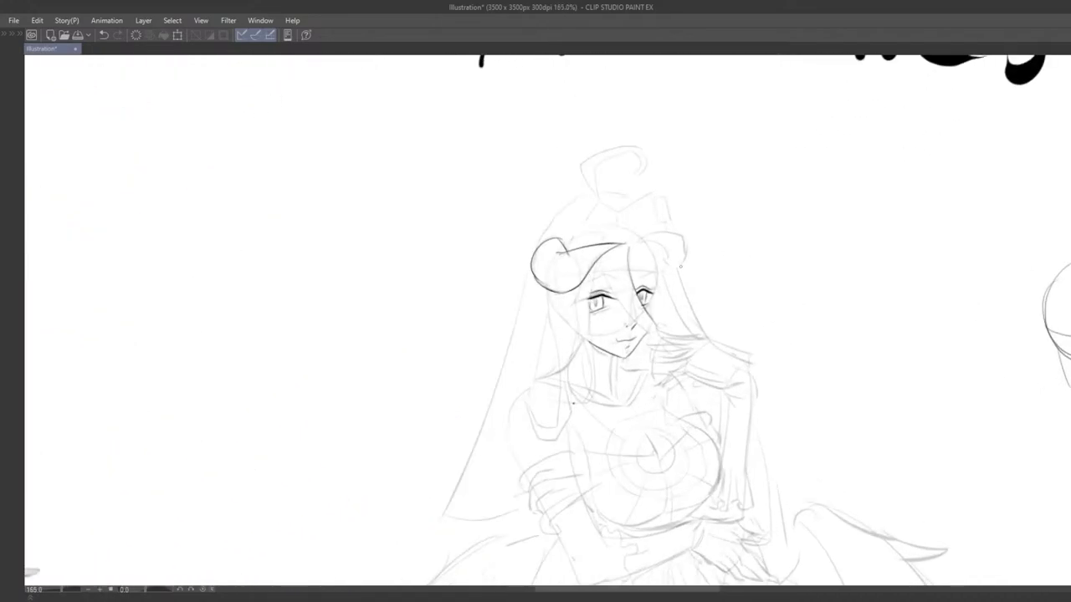
scroll(680, 266, up, 1)
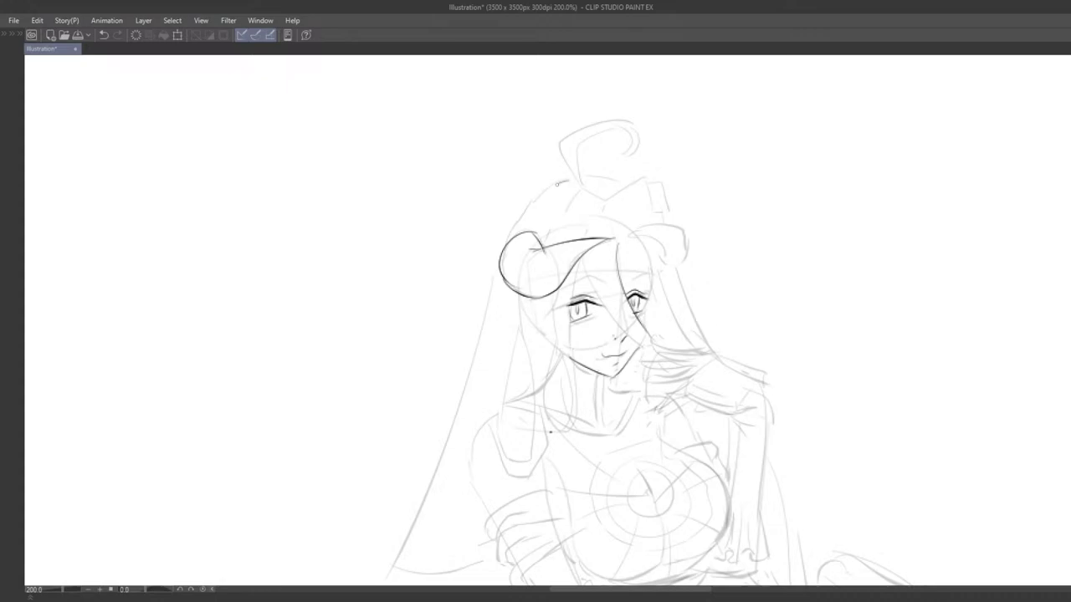
key(ctrl+z)
drag(559, 184, 506, 249)
mouse_move(583, 147)
mouse_down()
mouse_move(576, 186)
mouse_move(626, 162)
mouse_move(632, 184)
mouse_move(619, 195)
mouse_move(626, 189)
mouse_move(573, 190)
mouse_move(577, 222)
mouse_move(618, 224)
mouse_up()
key(ctrl+z)
key(ctrl+z)
key(ctrl+z)
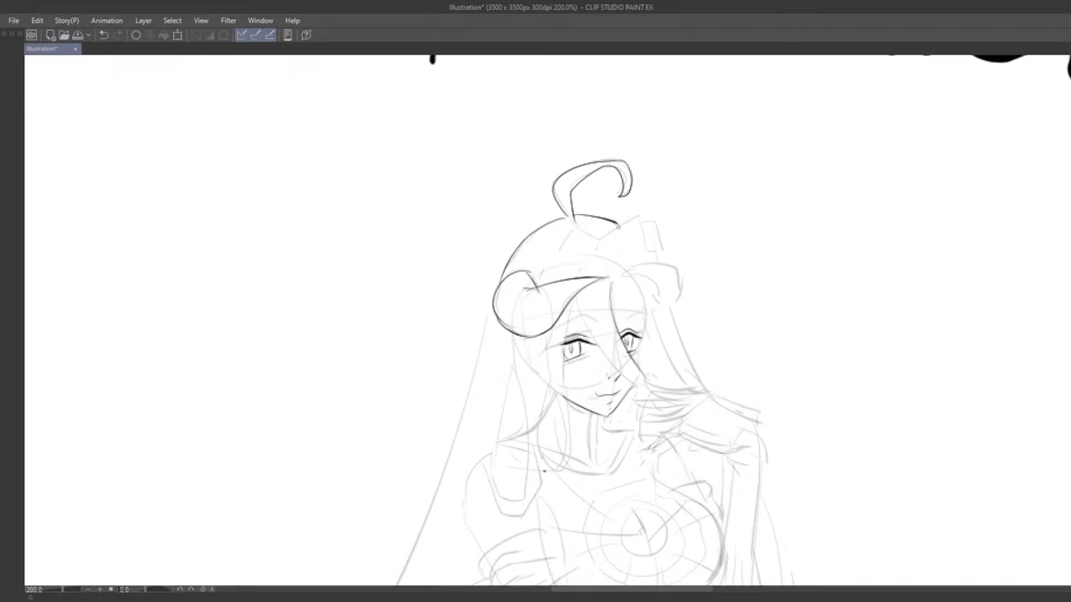
Step: Ink the hair parting line from the crown to the near horn and the zigzag hair edge across the top
mouse_move(625, 265)
mouse_down()
mouse_move(592, 260)
mouse_move(606, 262)
mouse_move(596, 282)
mouse_move(611, 303)
mouse_up()
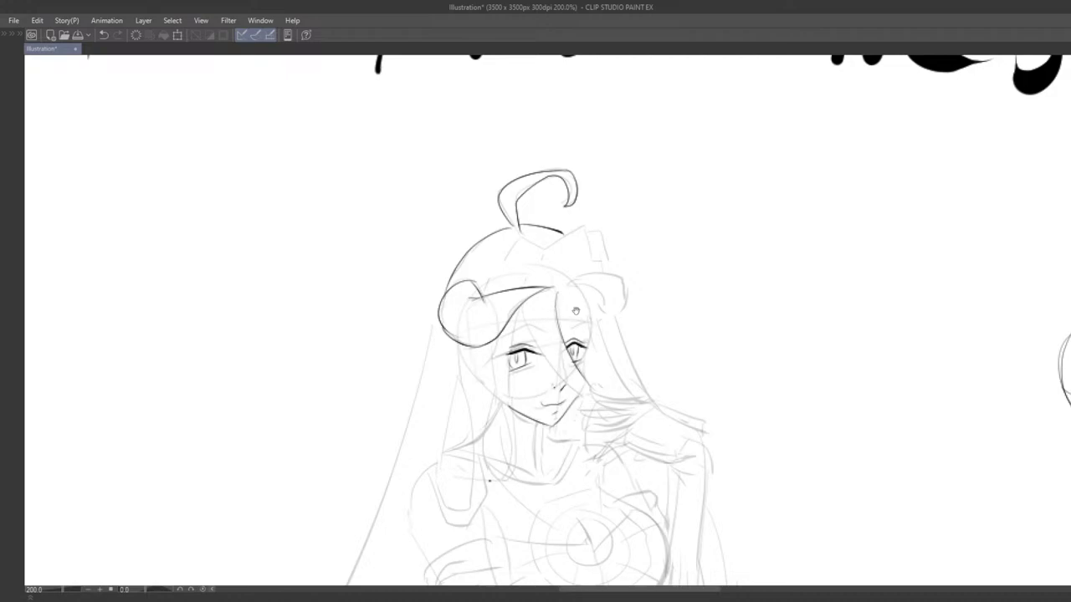
mouse_move(576, 311)
mouse_down()
mouse_move(585, 304)
mouse_move(581, 342)
mouse_up()
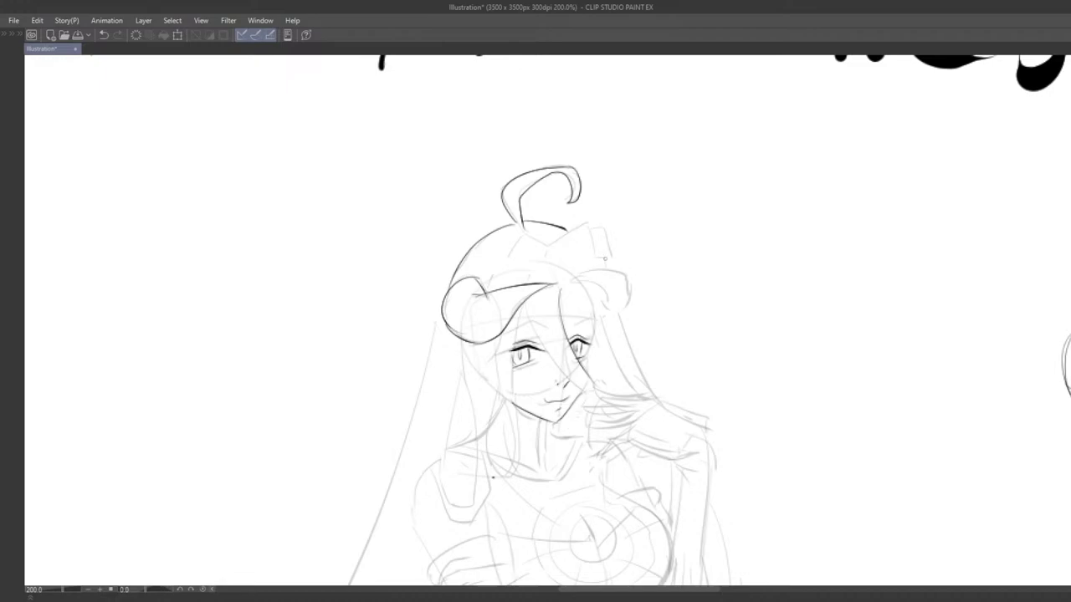
scroll(605, 259, down, 5)
scroll(696, 230, up, 4)
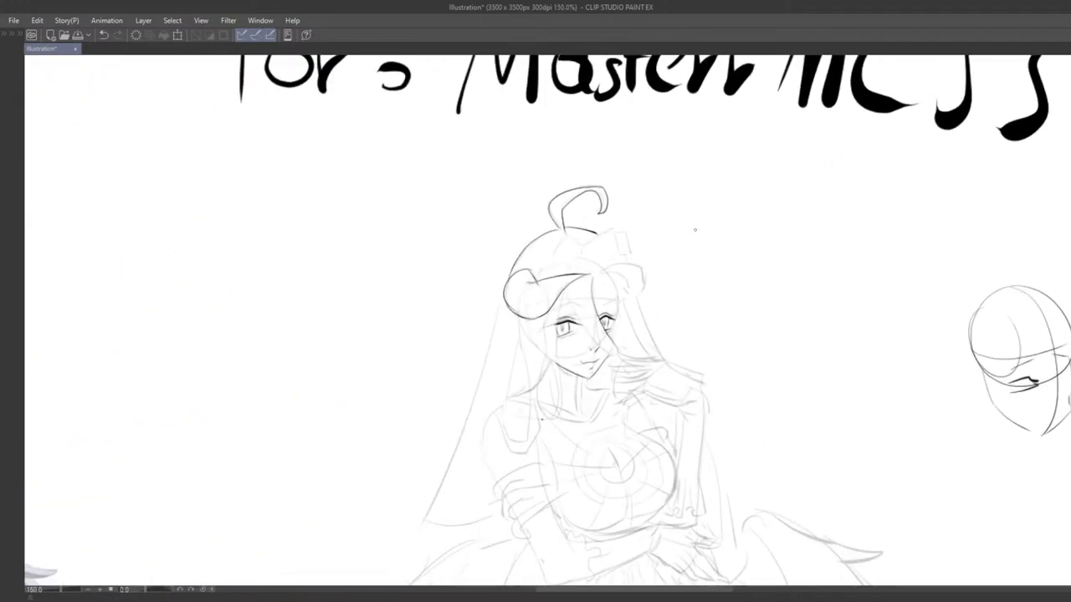
scroll(695, 229, up, 4)
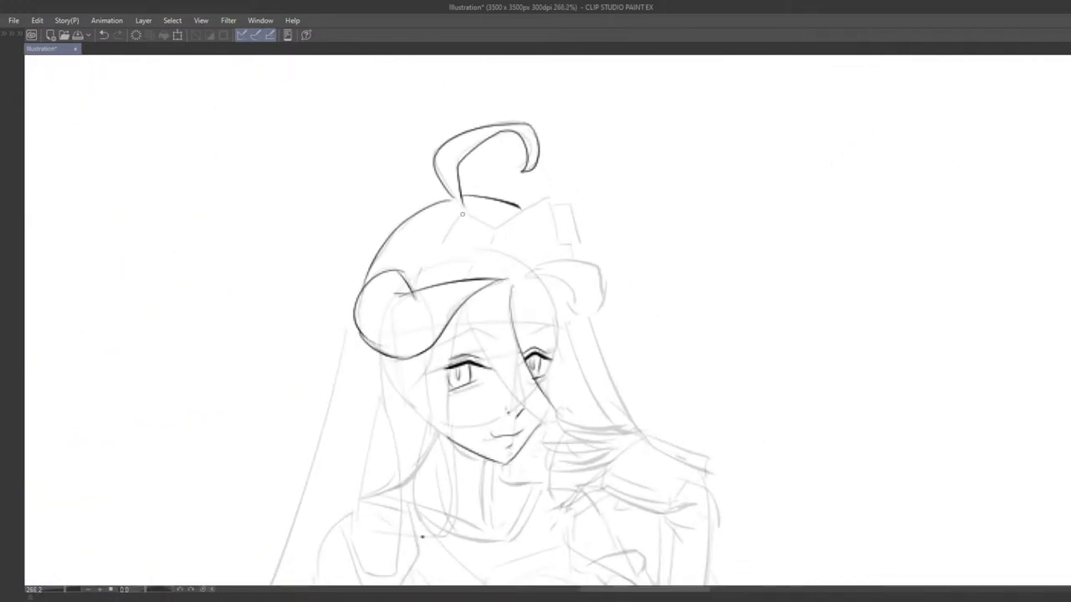
key(ctrl+z)
drag(463, 215, 417, 289)
key(ctrl+z)
key(ctrl+z)
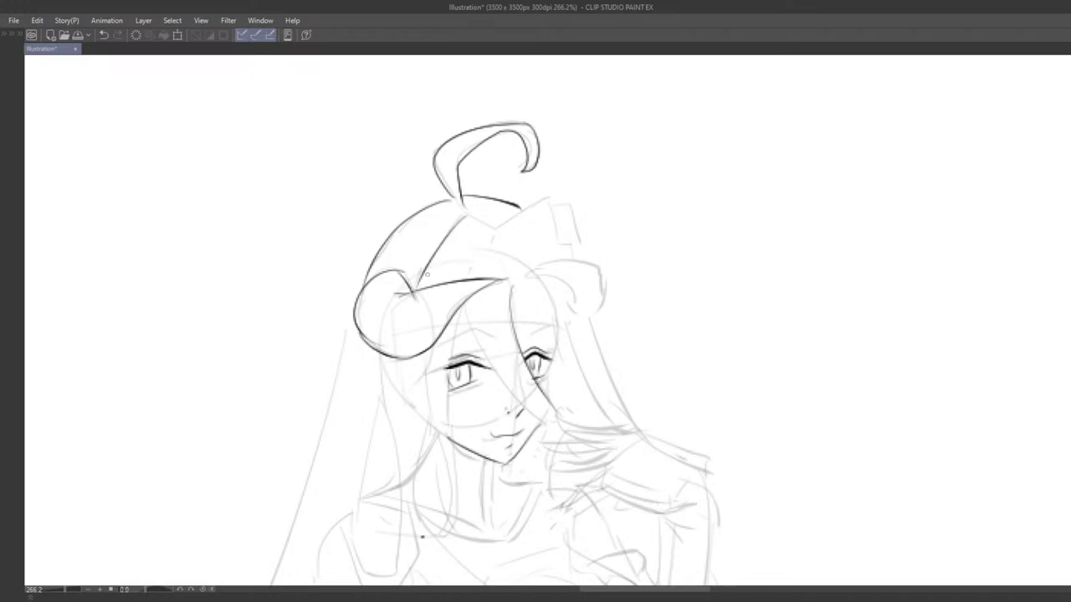
key(ctrl+z)
mouse_move(469, 210)
mouse_down()
mouse_move(416, 284)
mouse_move(483, 223)
mouse_move(494, 229)
mouse_move(550, 198)
mouse_move(562, 243)
mouse_up()
key(ctrl+z)
Step: Redraw the far side of the zigzag hair edge so it curves down toward the far horn
scroll(591, 349, down, 5)
drag(626, 306, 921, 227)
mouse_move(716, 278)
mouse_down()
mouse_move(926, 249)
mouse_move(719, 289)
mouse_up()
drag(941, 242, 641, 306)
scroll(597, 322, up, 4)
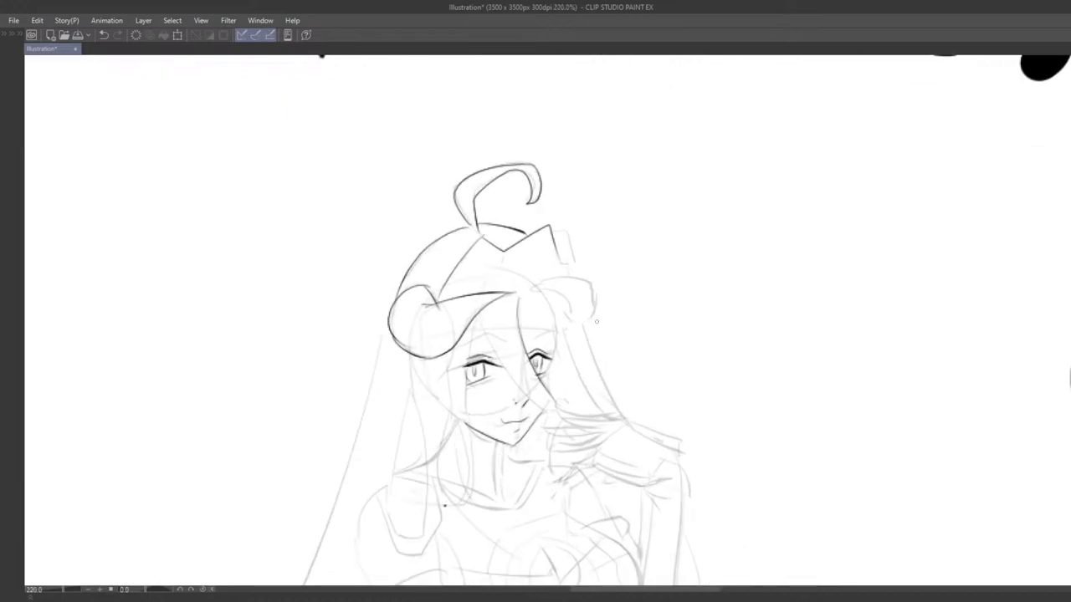
key(ctrl+z)
mouse_move(482, 240)
mouse_down()
mouse_move(506, 249)
mouse_move(546, 222)
mouse_move(562, 276)
mouse_up()
key(ctrl+z)
mouse_move(496, 247)
mouse_down()
mouse_move(549, 226)
mouse_move(557, 285)
mouse_move(498, 245)
mouse_move(547, 226)
mouse_move(559, 281)
mouse_up()
key(ctrl+z)
Step: Ink the small hair section beside the zigzag edge and the curled outline of the far horn
scroll(601, 252, down, 3)
scroll(600, 253, up, 3)
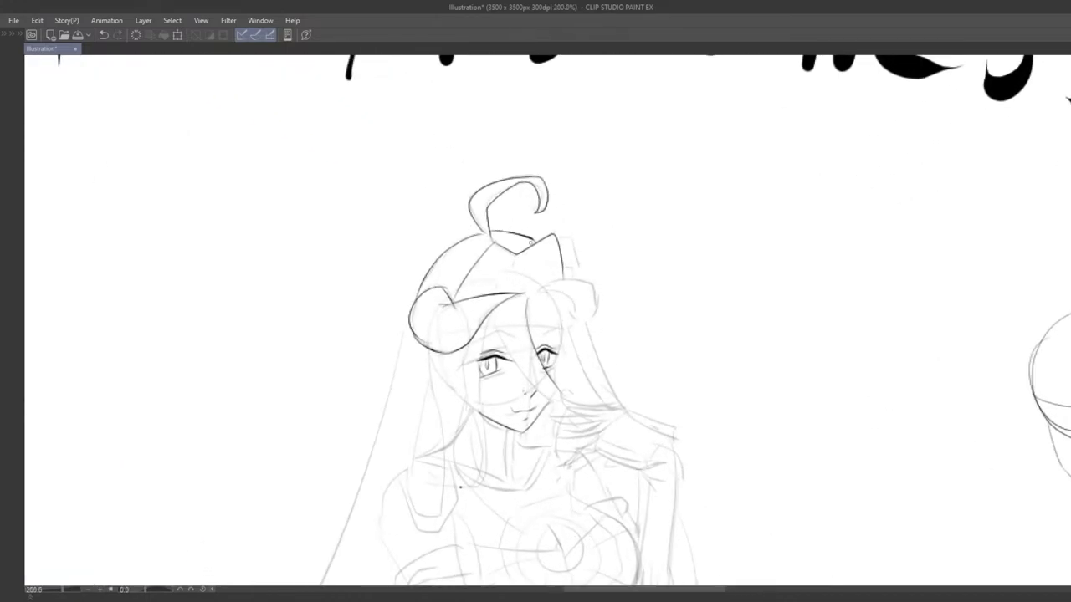
drag(556, 241, 583, 291)
key(ctrl+z)
mouse_move(574, 243)
mouse_down()
mouse_move(589, 326)
mouse_move(568, 293)
mouse_move(542, 287)
mouse_move(553, 293)
mouse_move(568, 279)
mouse_move(537, 293)
mouse_move(585, 323)
mouse_up()
key(ctrl+z)
key(ctrl+z)
key(ctrl+z)
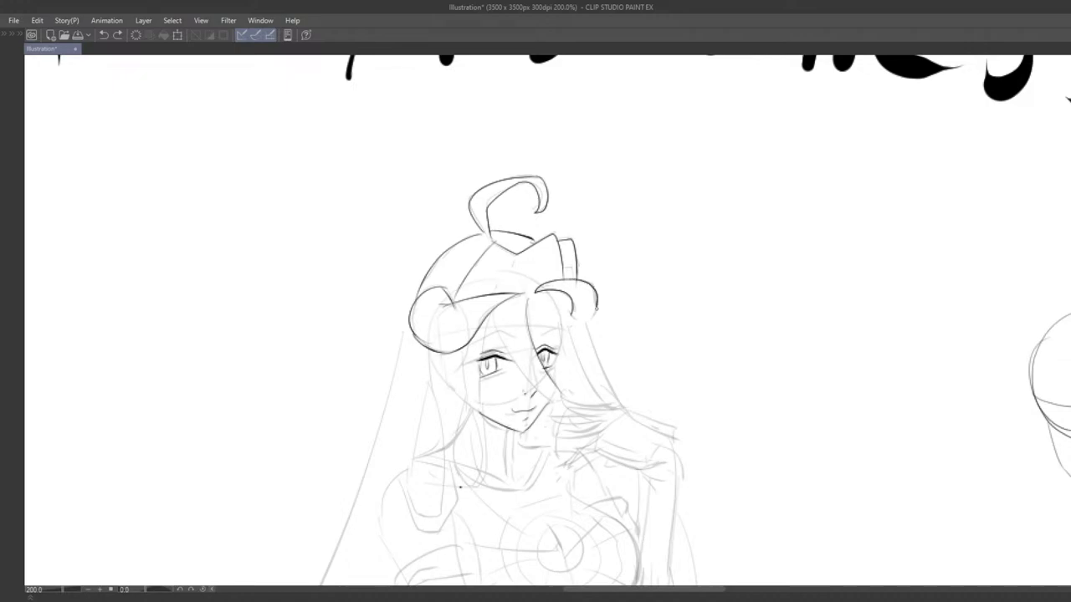
Step: Ink the hair line falling from beneath the far horn along the far side of the face
scroll(571, 364, down, 7)
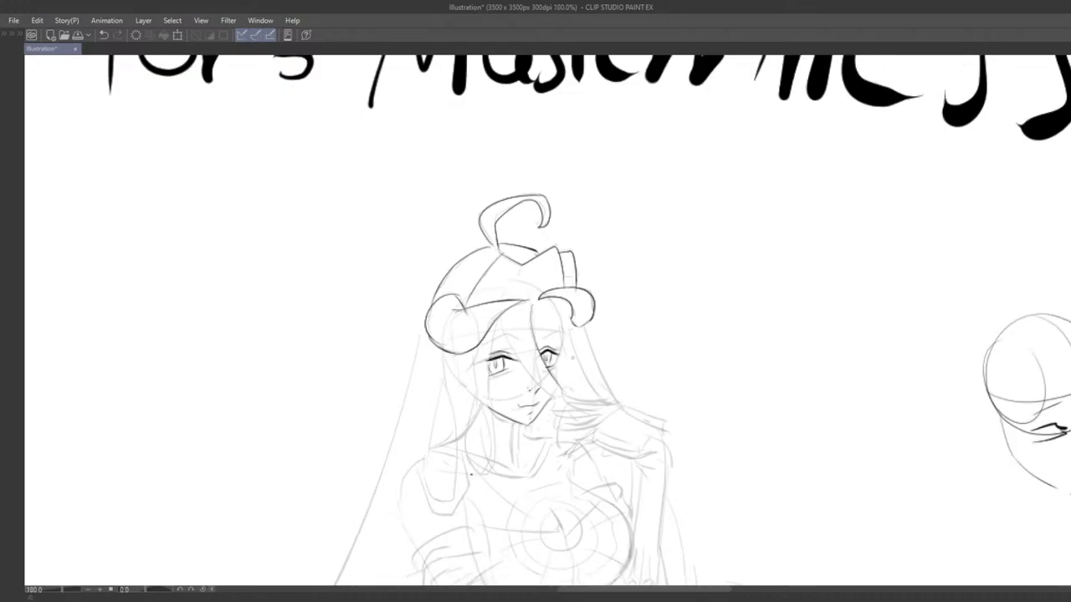
drag(619, 321, 635, 312)
scroll(633, 314, up, 2)
scroll(631, 314, up, 2)
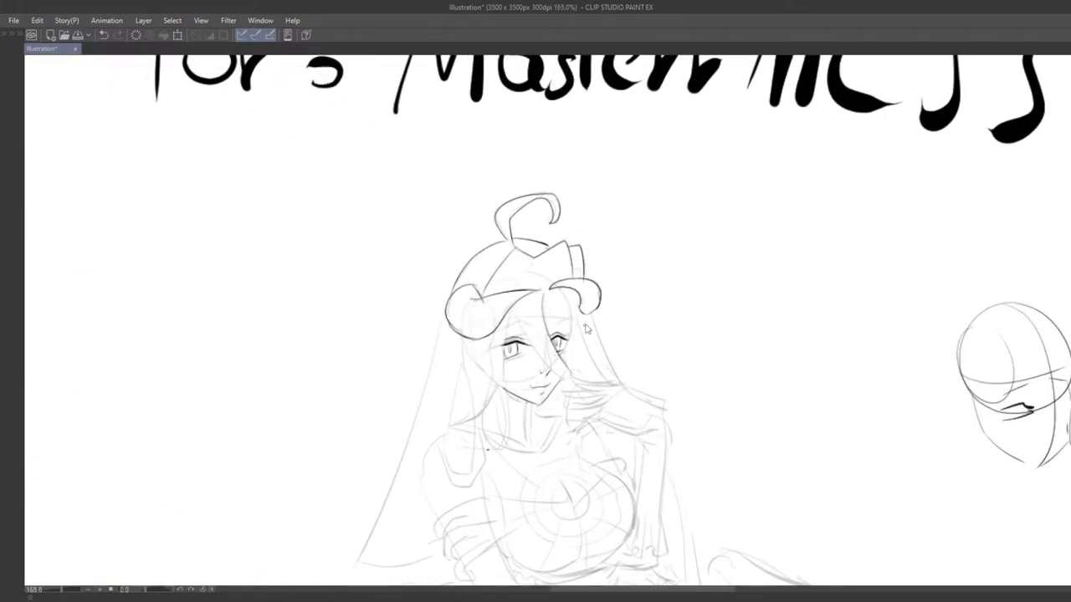
key(ctrl+z)
key(ctrl+z)
Step: Ink the long side lock hanging from the near horn past the near eye down to the collarbone
mouse_move(580, 293)
mouse_down()
mouse_move(596, 332)
mouse_move(652, 295)
mouse_move(827, 266)
mouse_move(721, 293)
mouse_move(735, 275)
mouse_up()
scroll(587, 339, down, 4)
scroll(715, 268, up, 3)
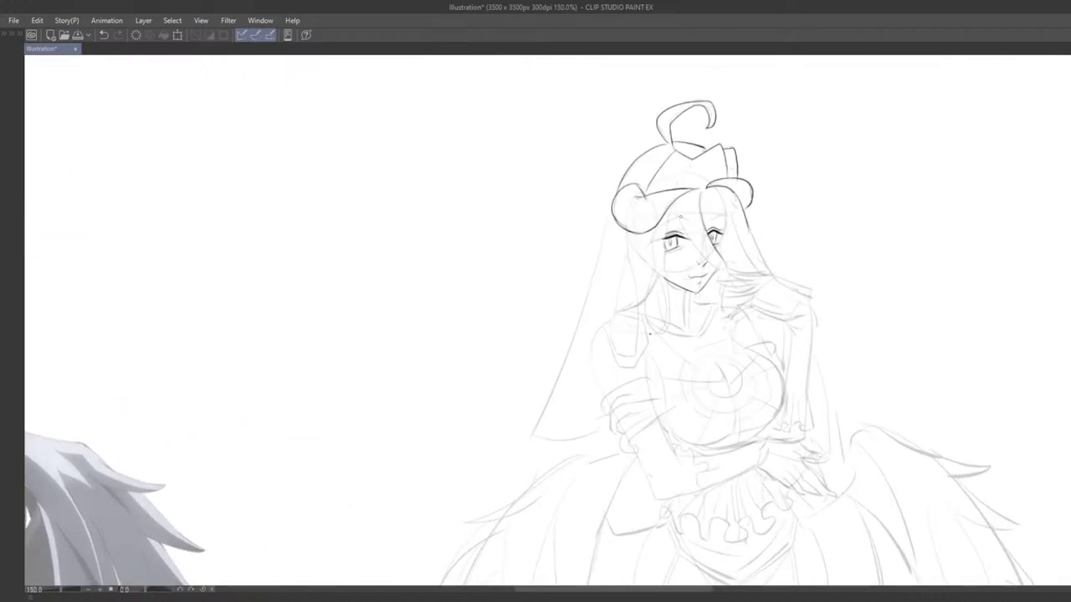
key(ctrl+z)
drag(672, 209, 668, 310)
key(ctrl+z)
key(ctrl+z)
drag(669, 212, 669, 336)
drag(654, 237, 662, 332)
key(ctrl+z)
drag(654, 241, 665, 331)
key(ctrl+z)
Step: Try a short line inside the hair above the near horn, and undo it
scroll(659, 345, down, 5)
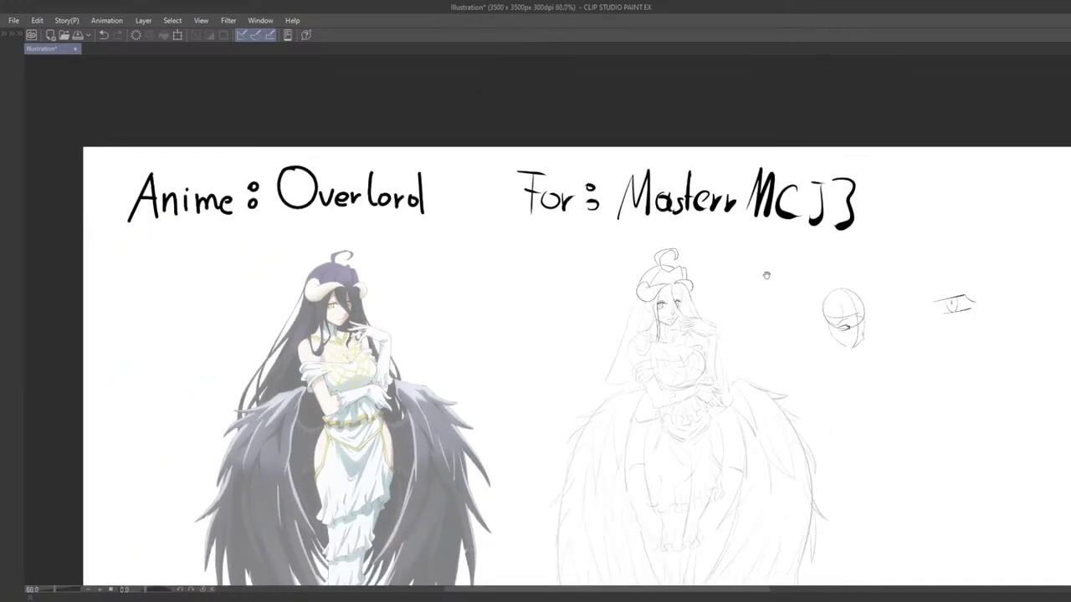
drag(764, 273, 689, 271)
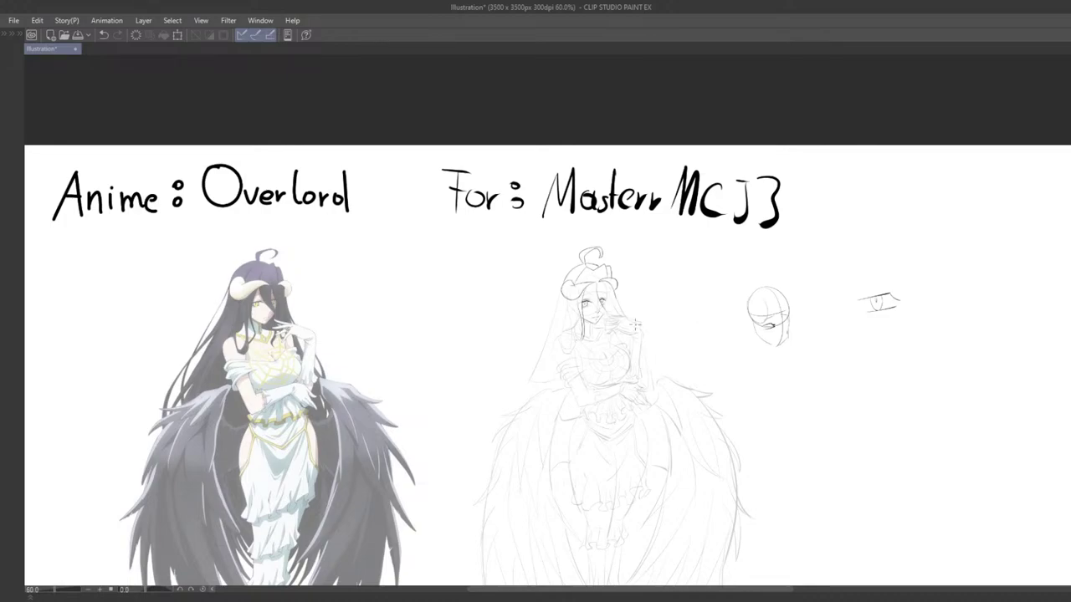
scroll(636, 324, up, 5)
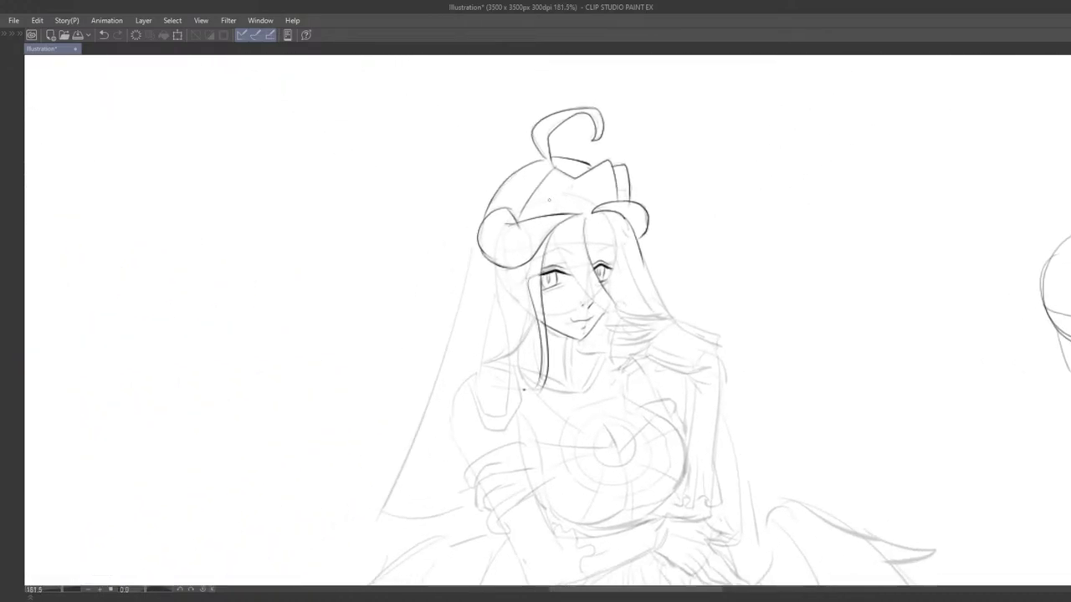
drag(537, 209, 566, 190)
key(ctrl+z)
Step: Replace the hair strand on the face with one sweeping diagonally from the forehead between the eyes to the far cheek
scroll(549, 200, down, 2)
mouse_move(533, 232)
mouse_down()
mouse_move(891, 193)
mouse_move(695, 254)
mouse_up()
key(ctrl+z)
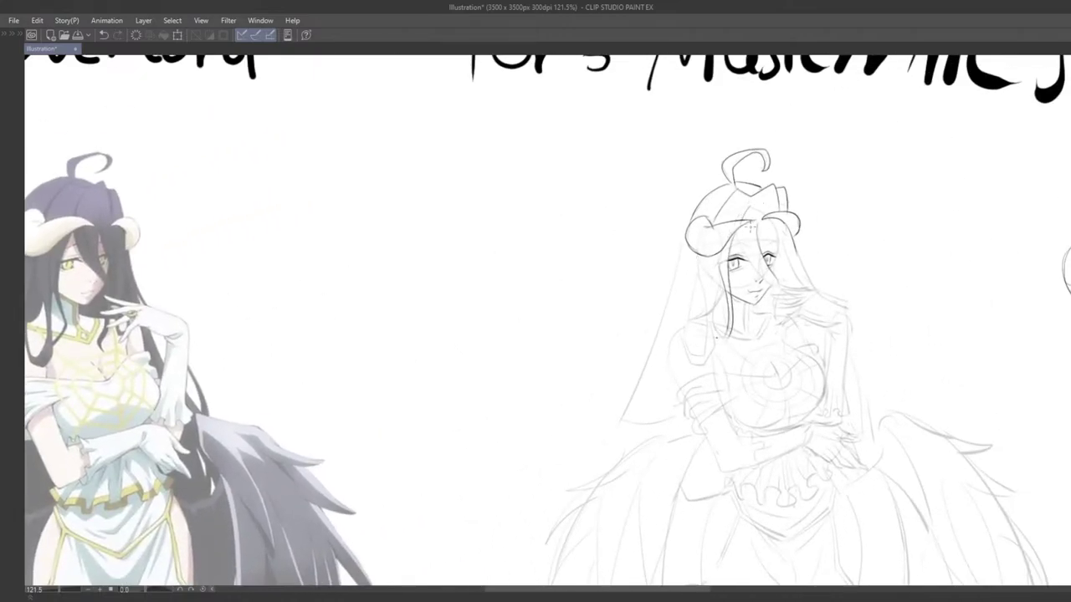
key(ctrl+z)
mouse_move(749, 207)
mouse_down()
mouse_move(739, 219)
mouse_move(748, 265)
mouse_move(773, 289)
mouse_up()
key(ctrl+z)
key(ctrl+z)
key(ctrl+z)
drag(740, 236, 780, 297)
Step: Refine the lower edge of the diagonal hair strand between the eyes and check it against the reference
scroll(776, 303, up, 3)
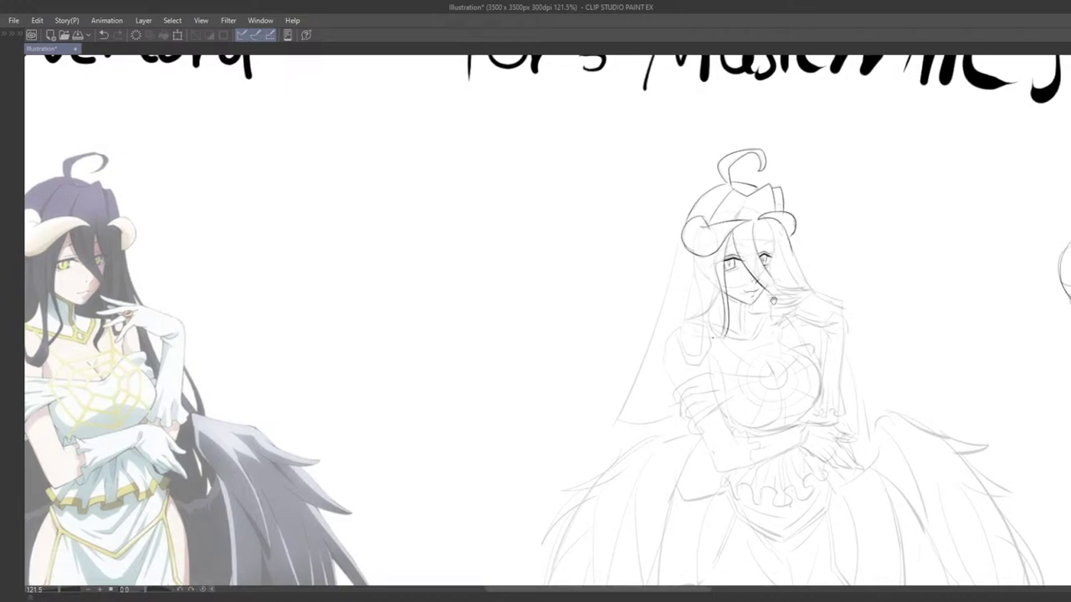
key(ctrl+z)
drag(694, 241, 731, 293)
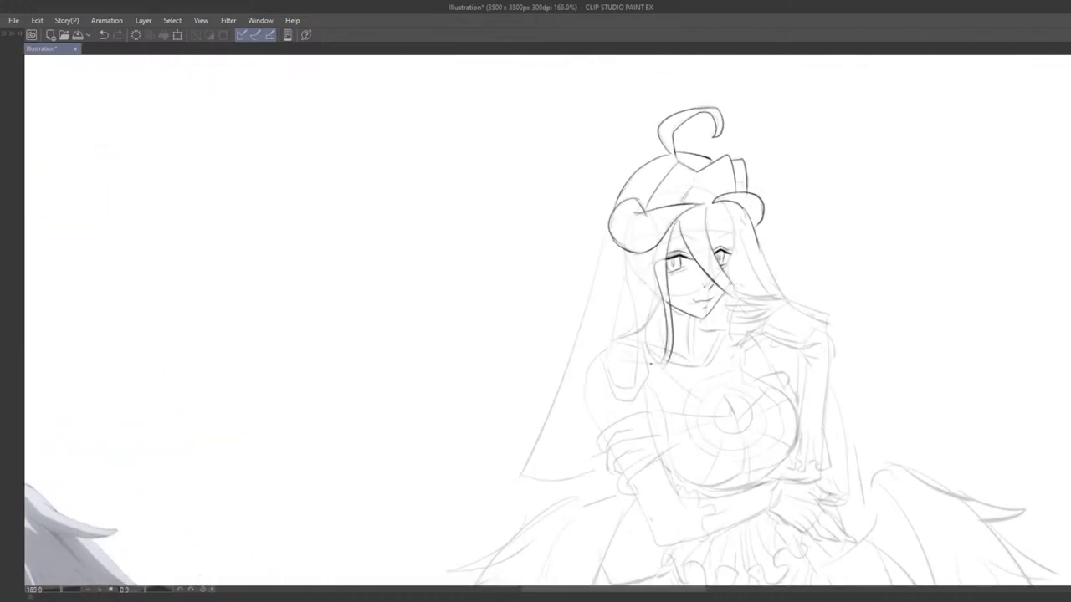
key(ctrl+z)
scroll(733, 318, down, 5)
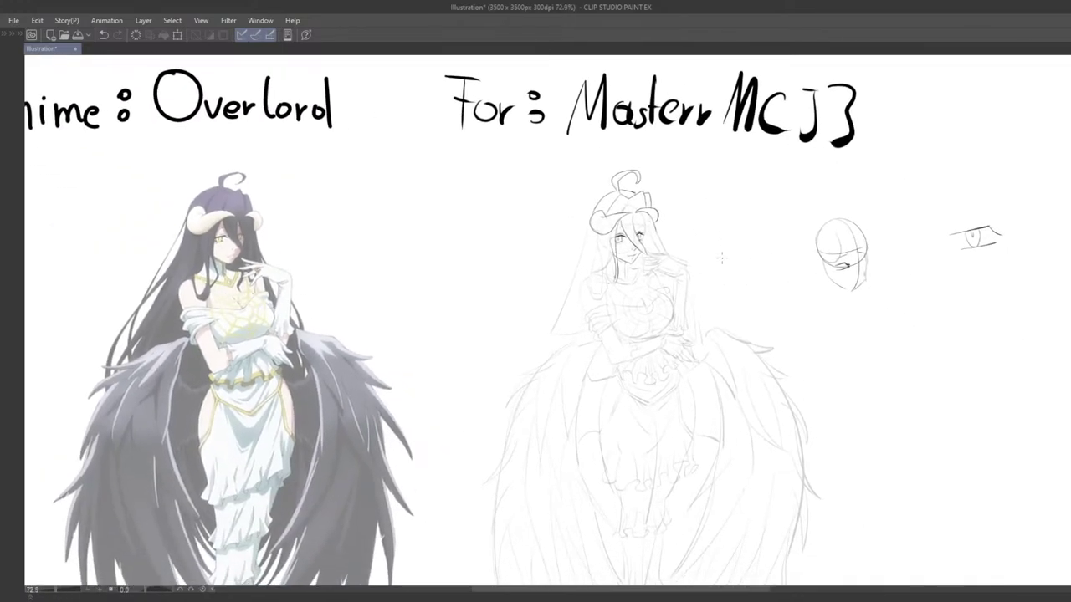
Step: Ink the long outer contour of the hair sweeping from behind the near horn down to the top of the near wing
scroll(664, 320, up, 3)
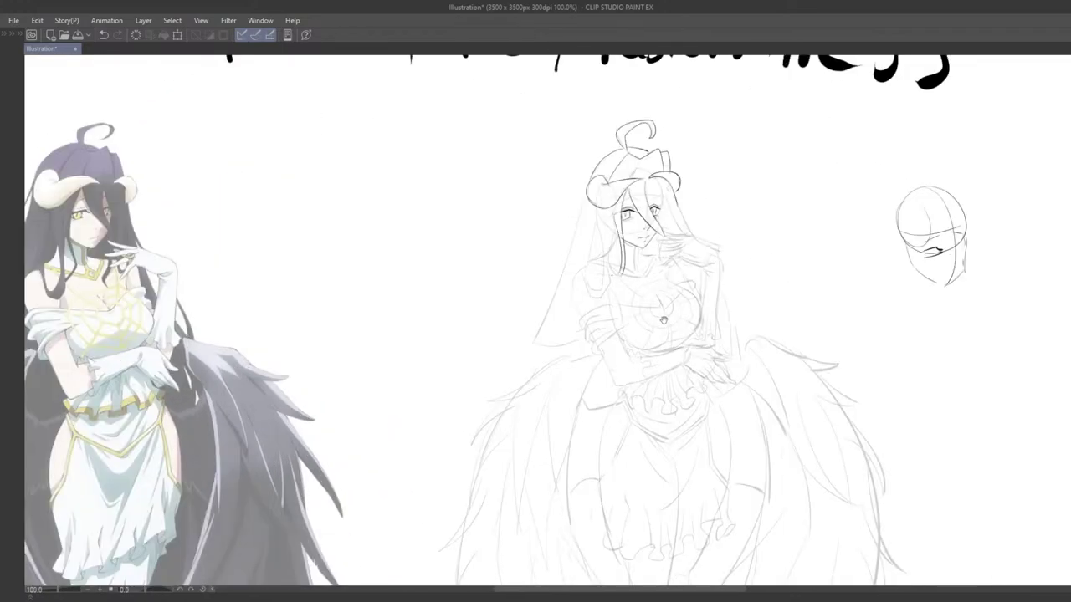
drag(633, 299, 743, 316)
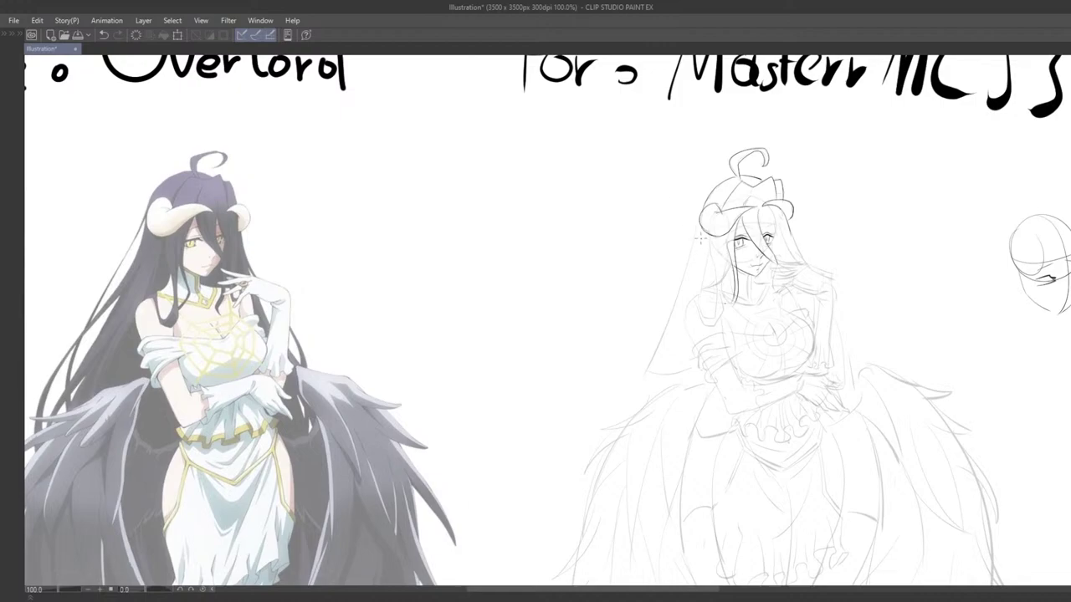
scroll(700, 238, up, 2)
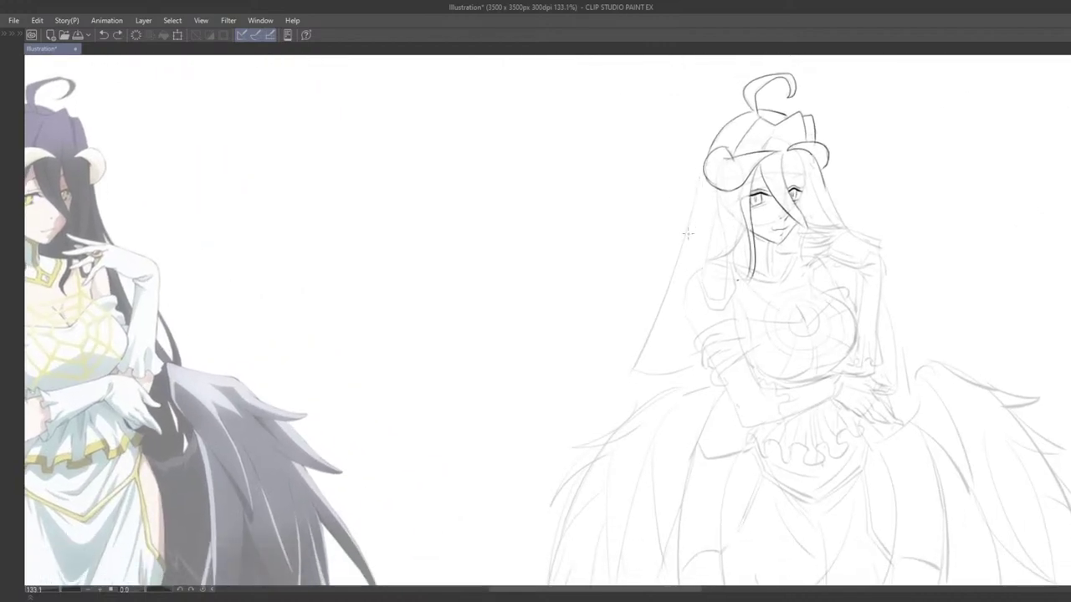
drag(679, 251, 823, 222)
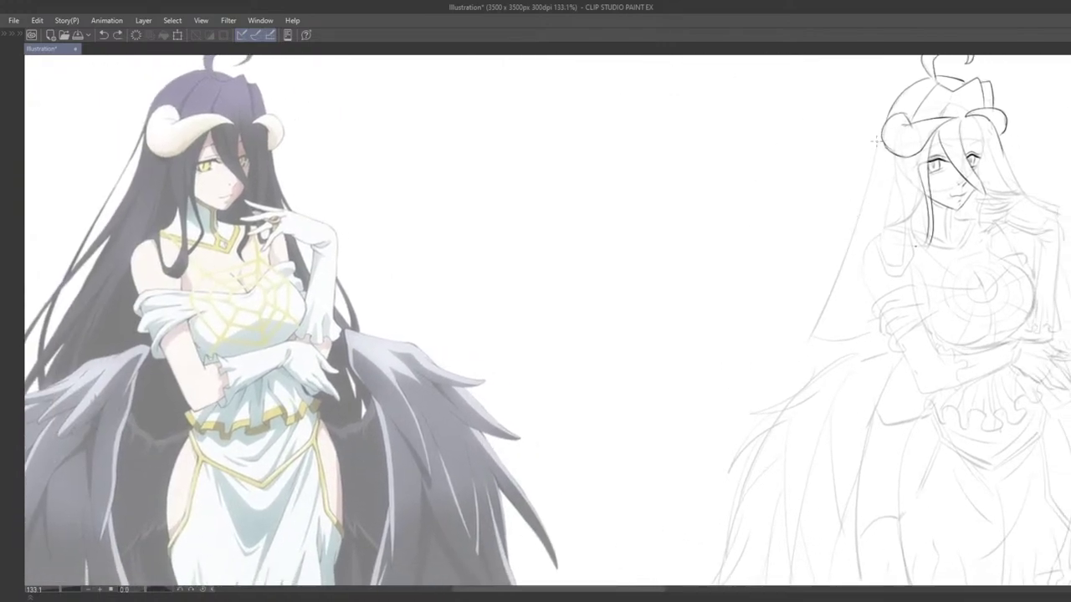
mouse_move(875, 146)
mouse_down()
mouse_move(832, 316)
mouse_move(802, 349)
mouse_move(805, 332)
mouse_move(798, 370)
mouse_up()
key(ctrl+z)
key(ctrl+z)
mouse_move(882, 155)
mouse_down()
mouse_move(809, 335)
mouse_move(799, 383)
mouse_up()
key(ctrl+z)
drag(876, 150, 805, 393)
scroll(805, 393, down, 5)
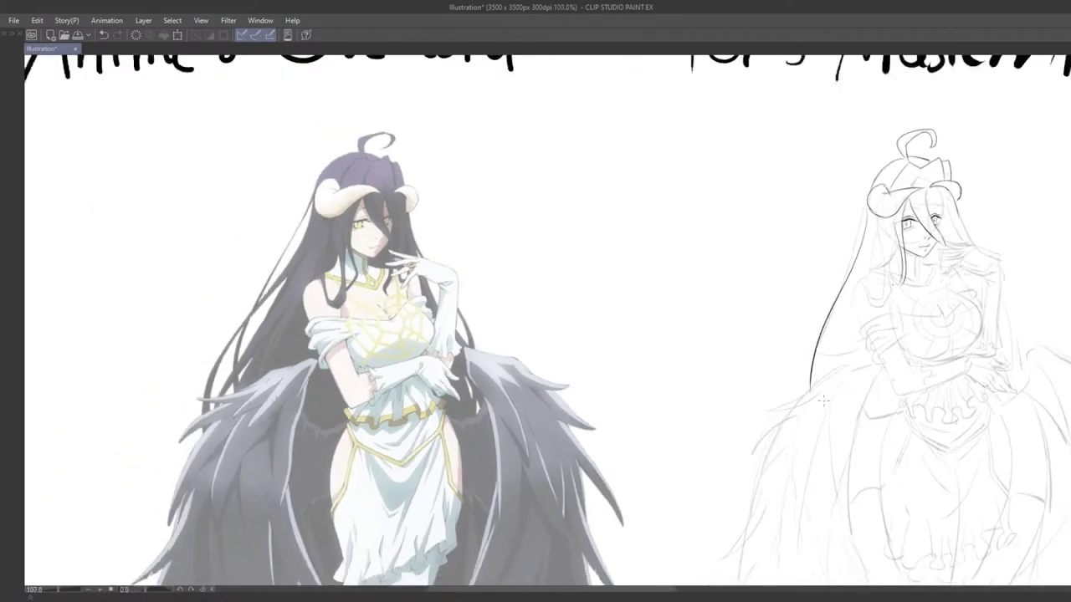
Step: Ink a second bang curving from the forehead parting down across the far eye
drag(889, 293, 629, 328)
scroll(629, 327, up, 8)
scroll(586, 321, up, 2)
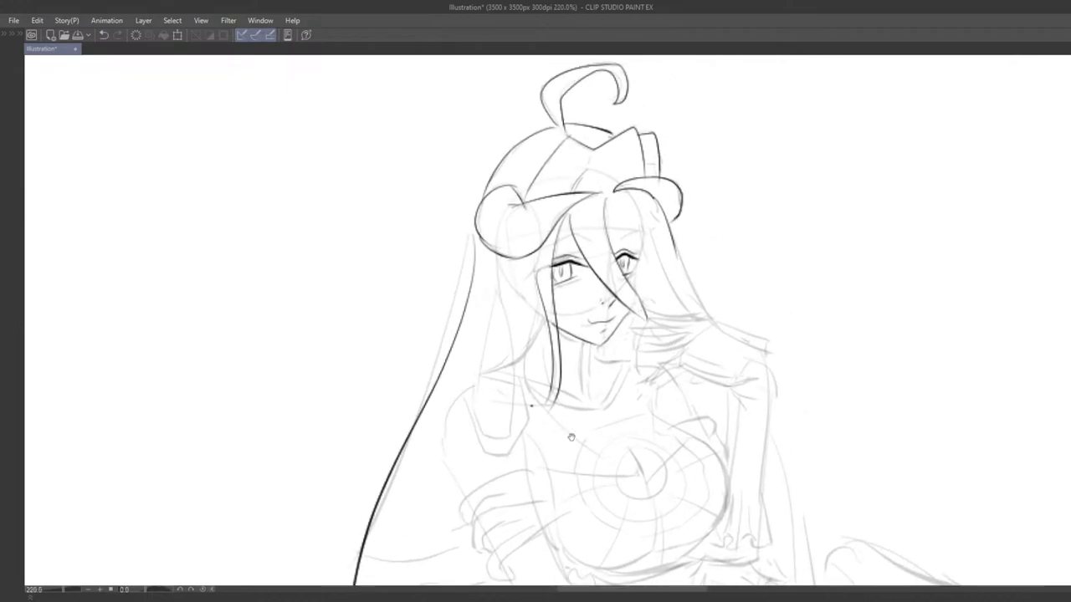
key(ctrl+z)
mouse_move(627, 236)
mouse_down()
mouse_move(646, 308)
mouse_move(875, 257)
mouse_move(813, 255)
mouse_up()
scroll(577, 333, down, 4)
scroll(813, 255, up, 2)
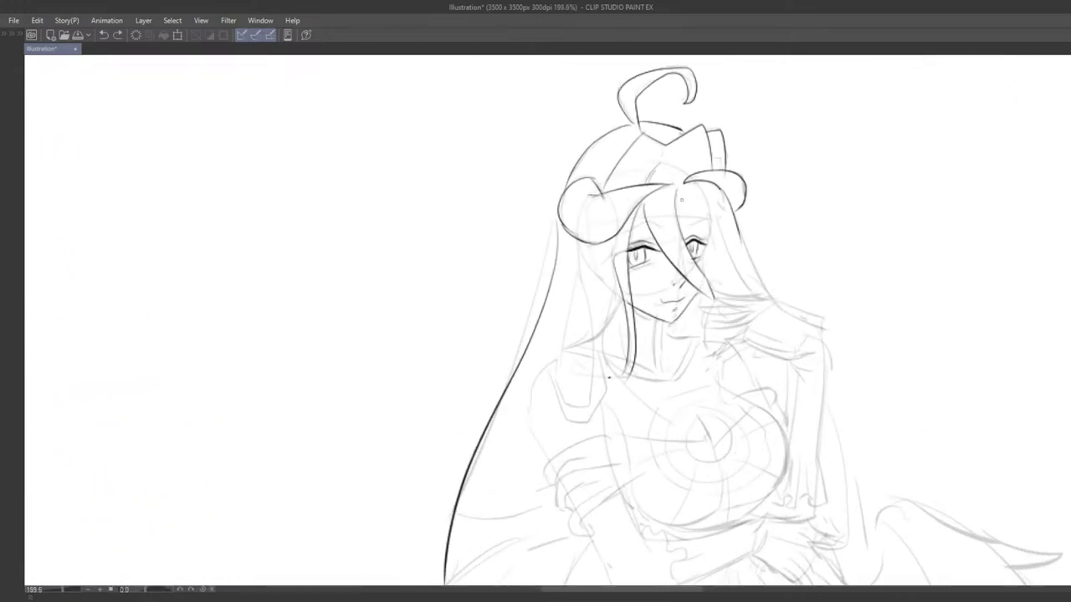
key(ctrl+z)
mouse_move(683, 205)
mouse_down()
mouse_move(737, 281)
mouse_move(728, 299)
mouse_up()
key(ctrl+z)
key(ctrl+z)
mouse_move(683, 211)
mouse_down()
mouse_move(726, 275)
mouse_move(690, 225)
mouse_move(730, 274)
mouse_move(931, 238)
mouse_move(742, 281)
mouse_up()
key(ctrl+z)
scroll(727, 273, down, 2)
scroll(742, 281, up, 2)
key(ctrl+z)
mouse_move(690, 197)
mouse_down()
mouse_move(741, 264)
mouse_move(849, 259)
mouse_move(912, 243)
mouse_move(791, 240)
mouse_move(787, 250)
mouse_up()
scroll(727, 282, down, 2)
key(ctrl+z)
Step: Ink a hair strand running from beneath the far horn down along the far side of the face to the raised hand
drag(777, 211, 788, 281)
key(ctrl+z)
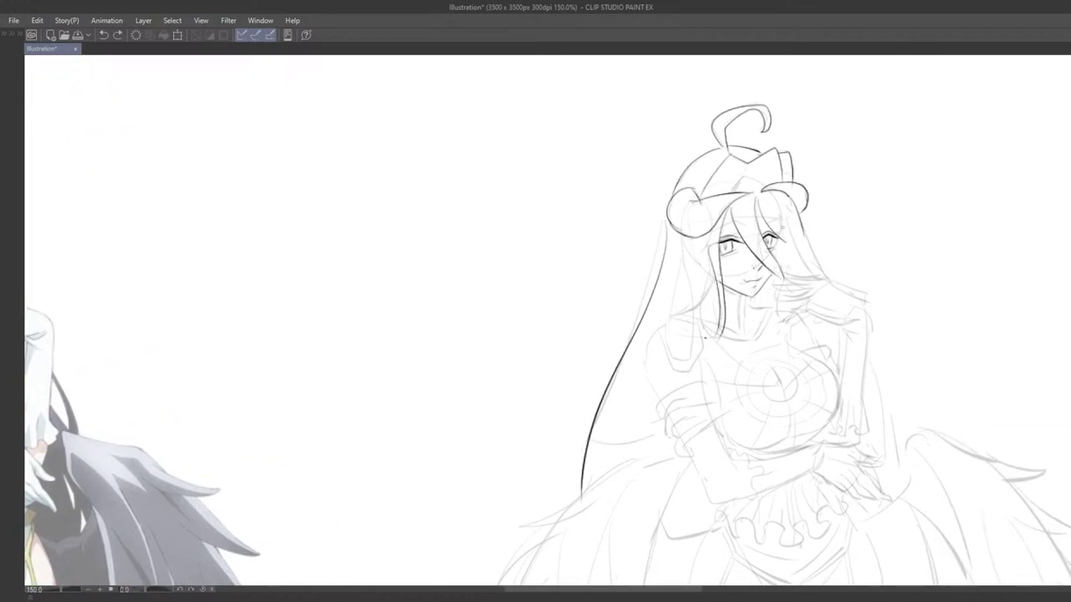
drag(776, 209, 789, 278)
scroll(825, 239, down, 4)
scroll(828, 244, up, 4)
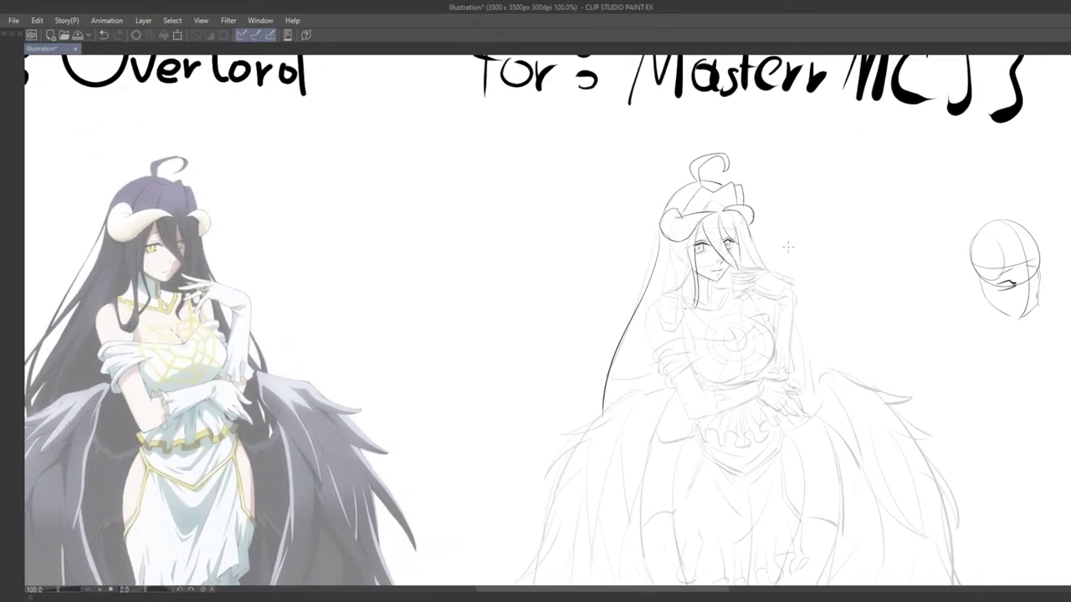
key(ctrl+z)
key(ctrl+z)
mouse_move(712, 199)
mouse_down()
mouse_move(731, 268)
mouse_move(720, 276)
mouse_up()
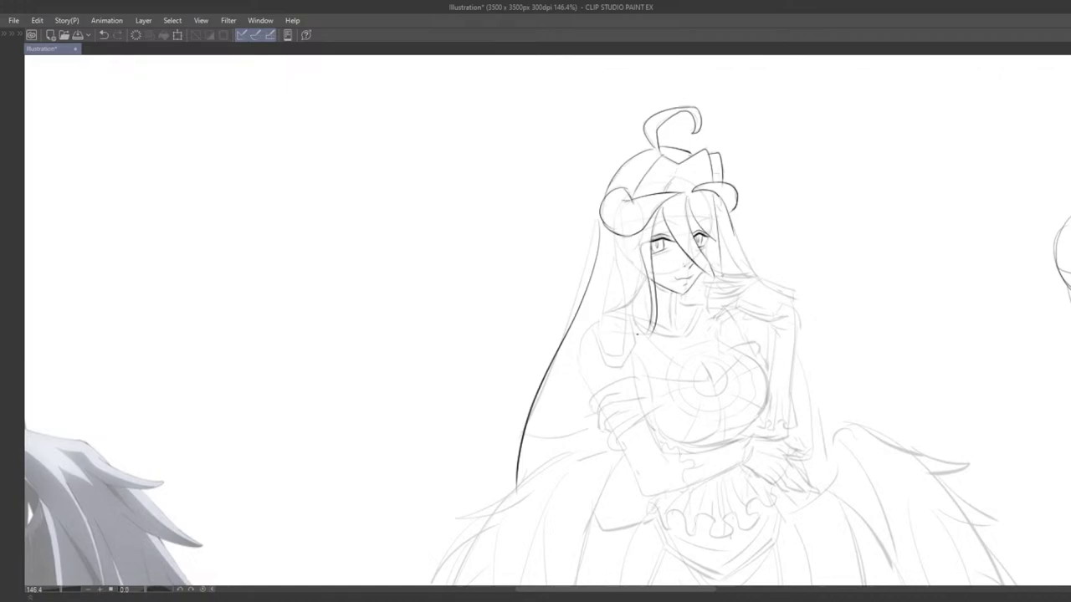
key(ctrl+z)
drag(712, 196, 726, 272)
scroll(755, 244, down, 3)
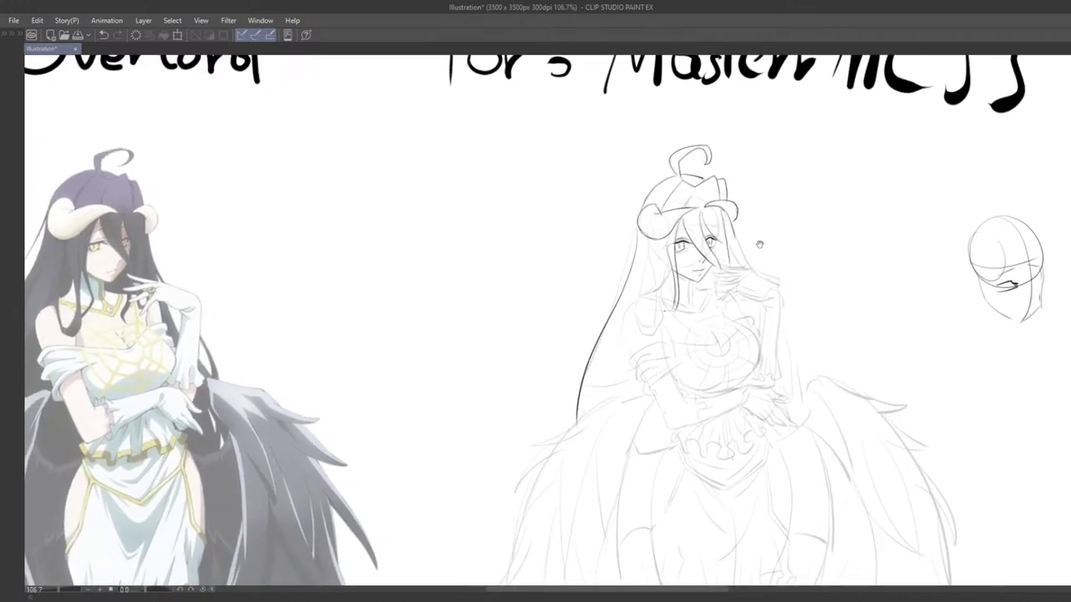
scroll(757, 243, up, 5)
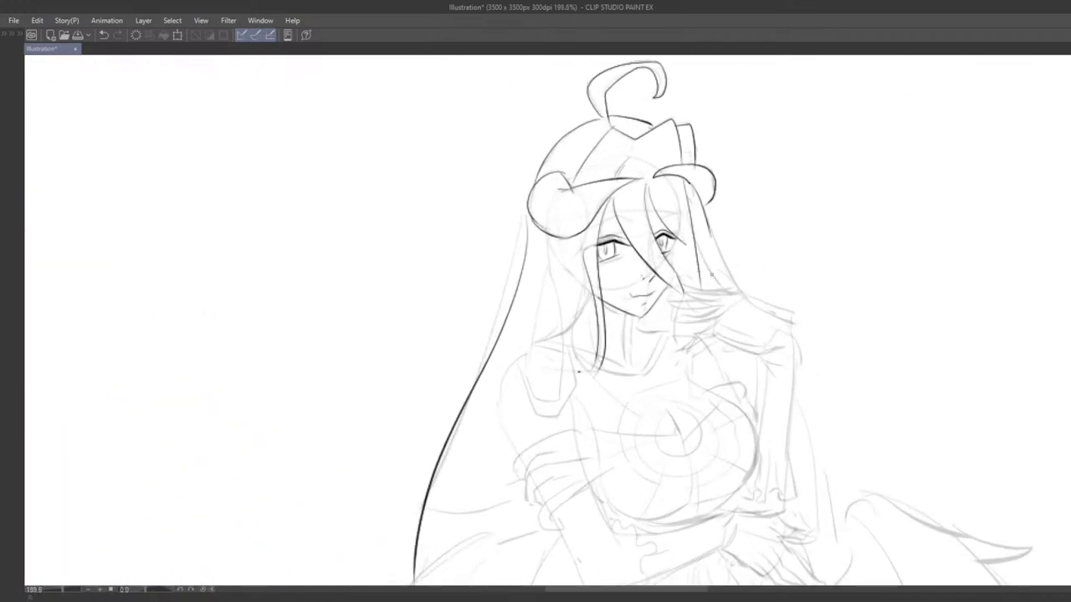
Step: Extend the second bang upward with a short curve over the base of the far horn at the hair parting
drag(656, 187, 692, 248)
key(ctrl+z)
drag(667, 183, 693, 233)
key(ctrl+z)
scroll(733, 167, down, 5)
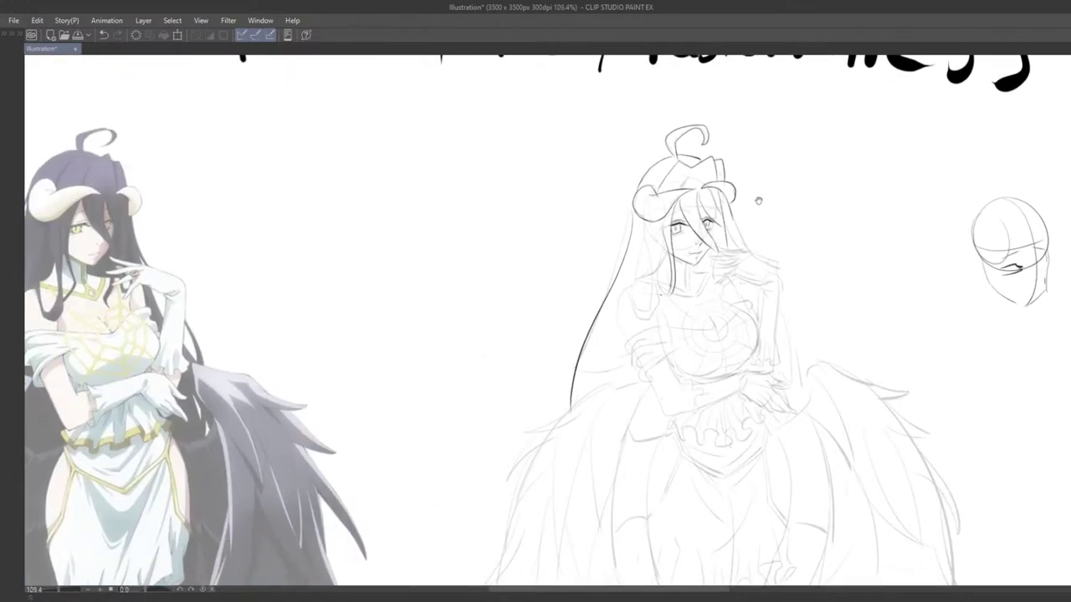
scroll(759, 200, up, 5)
key(ctrl+z)
scroll(778, 198, down, 3)
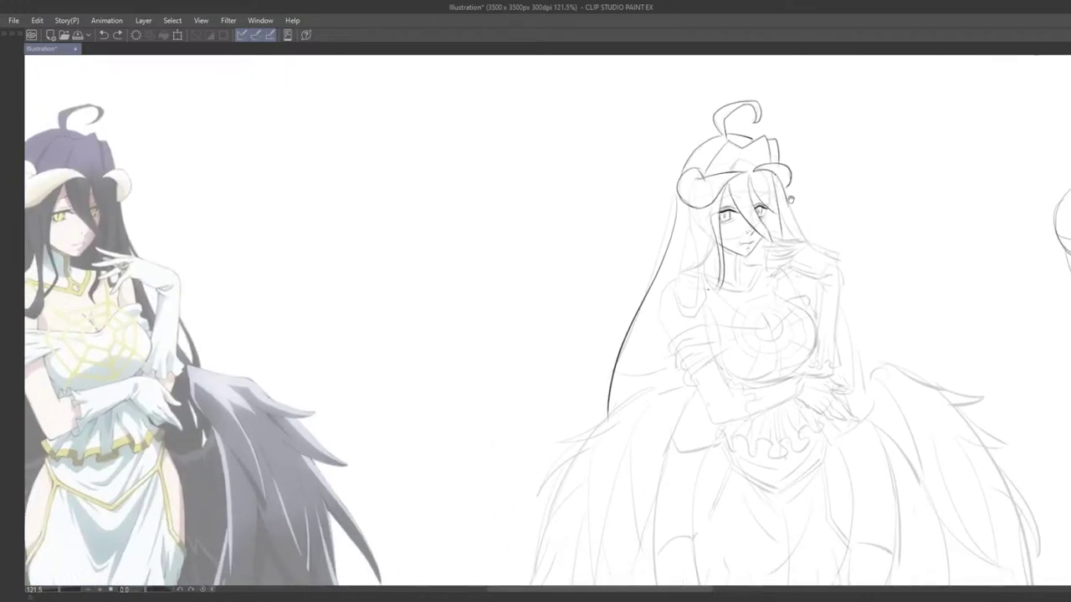
drag(789, 200, 786, 210)
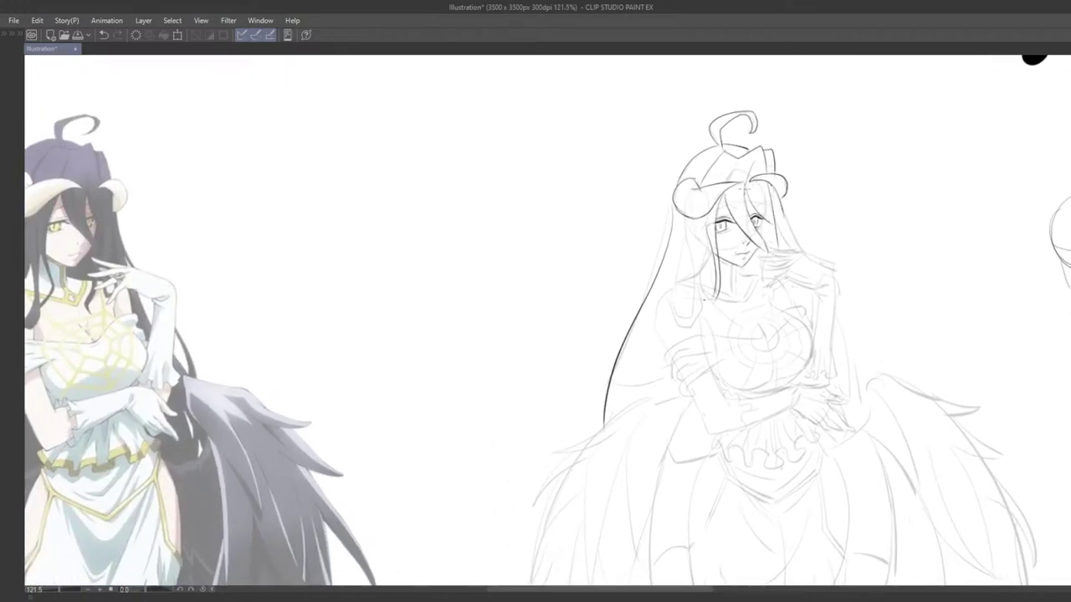
drag(750, 177, 747, 194)
key(ctrl+z)
scroll(753, 202, down, 3)
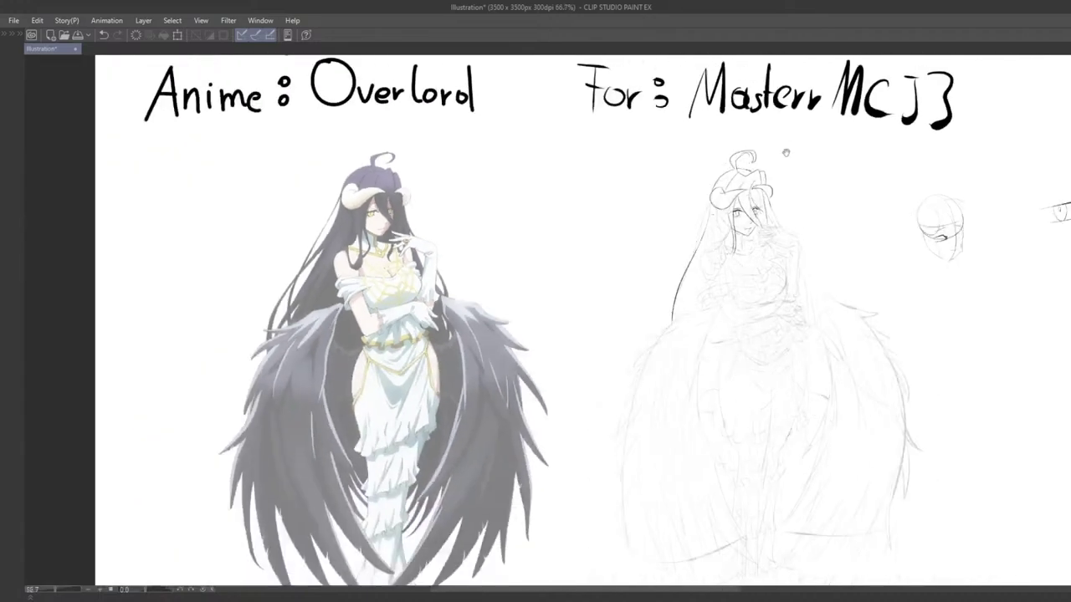
Step: Ink the outer hair contour on the far side, from below the far horn down to the raised hand
drag(813, 241, 715, 301)
scroll(772, 309, up, 2)
scroll(684, 268, up, 2)
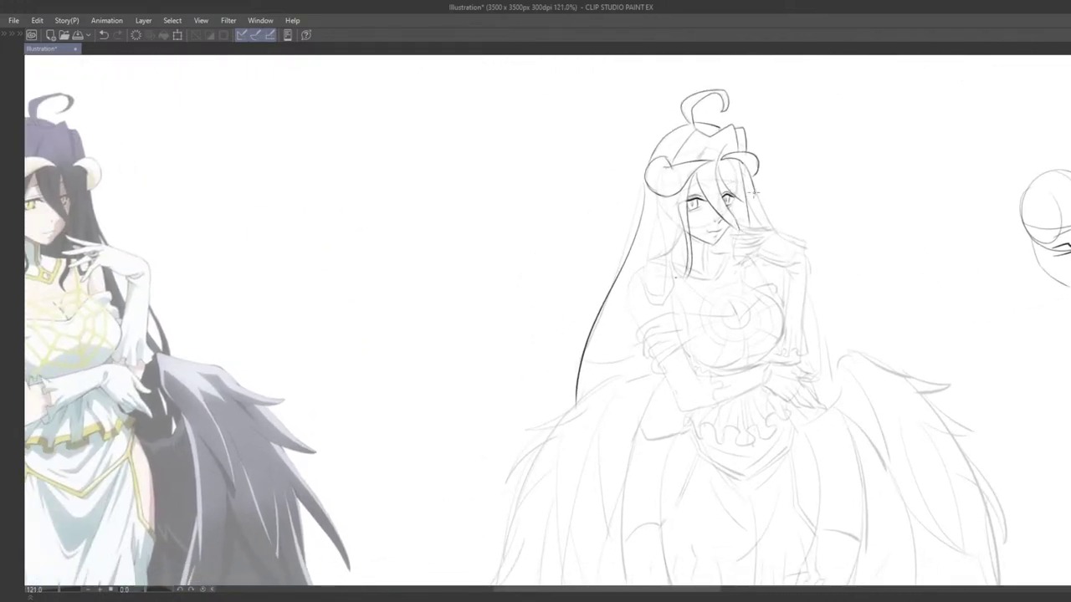
drag(755, 193, 779, 235)
key(ctrl+z)
key(ctrl+z)
key(ctrl+z)
key(ctrl+z)
mouse_move(755, 191)
mouse_down()
mouse_move(776, 227)
mouse_move(731, 306)
mouse_up()
scroll(731, 307, up, 2)
scroll(736, 293, down, 1)
scroll(654, 294, down, 2)
Step: Ink a curved outer edge beside the near side lock, bowing from the jaw down to the lock's tip
mouse_move(654, 294)
mouse_down()
mouse_move(756, 257)
mouse_move(726, 266)
mouse_move(721, 296)
mouse_up()
scroll(725, 253, up, 3)
key(ctrl+z)
drag(732, 230, 720, 298)
key(ctrl+z)
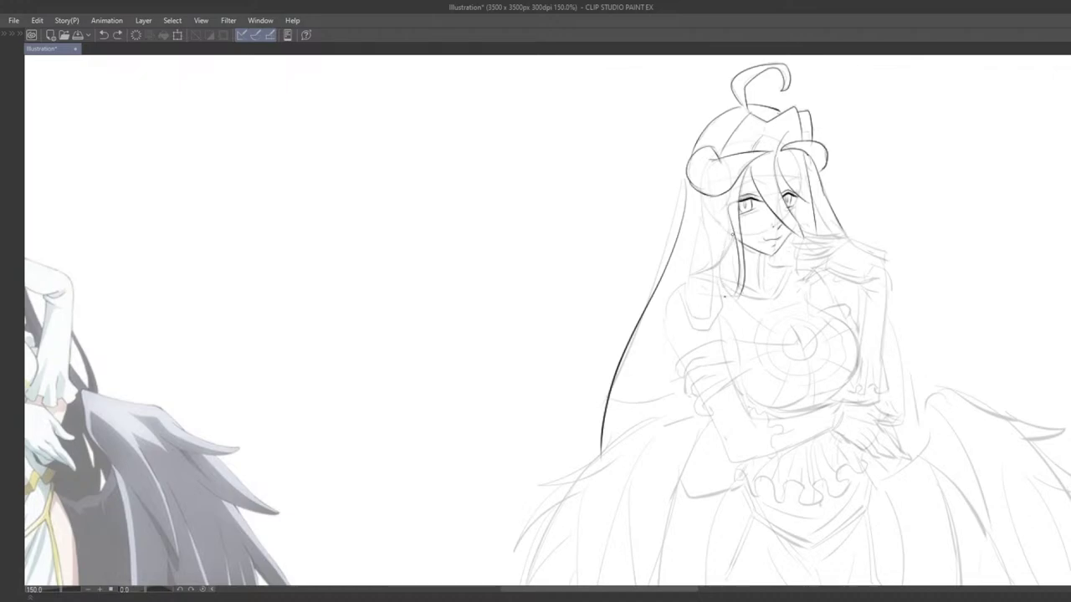
drag(728, 233, 732, 296)
Step: Ink the outline of the broad hair lock falling behind the near cheek onto the near shoulder
drag(716, 199, 700, 263)
key(ctrl+z)
drag(713, 196, 703, 280)
key(ctrl+z)
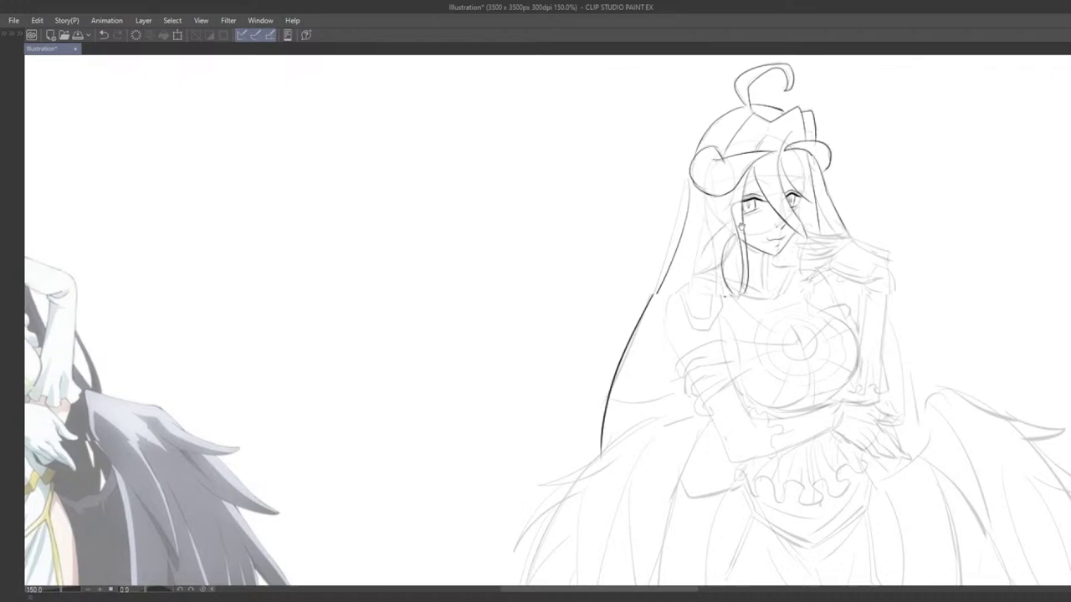
drag(741, 227, 785, 237)
scroll(780, 228, down, 3)
scroll(773, 242, up, 3)
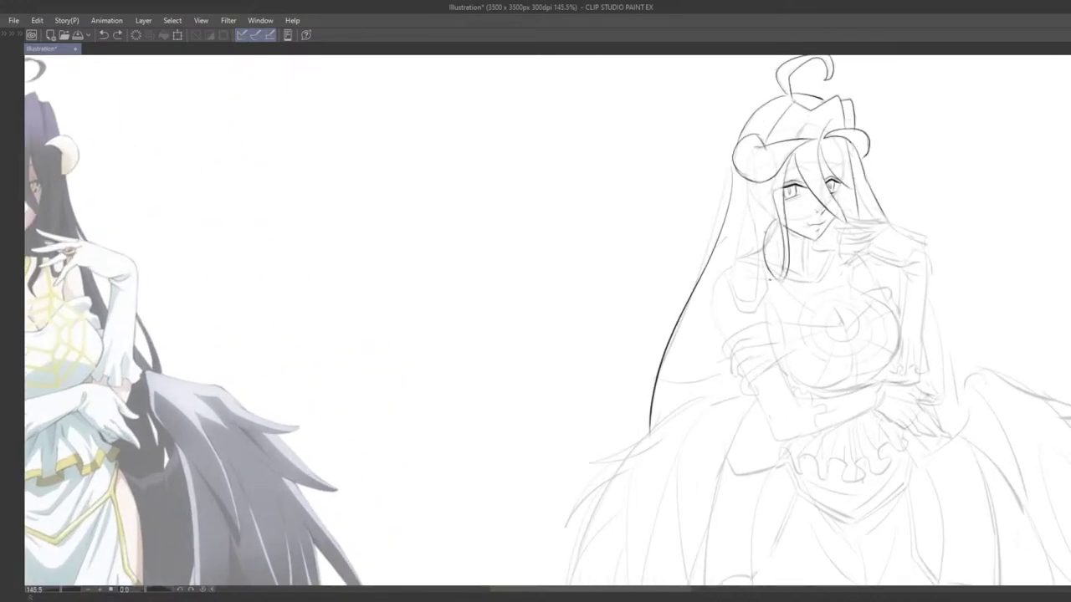
drag(752, 196, 755, 285)
key(ctrl+z)
key(ctrl+z)
mouse_move(750, 214)
mouse_down()
mouse_move(745, 278)
mouse_move(757, 294)
mouse_move(734, 266)
mouse_move(747, 249)
mouse_move(729, 272)
mouse_up()
key(ctrl+z)
key(ctrl+z)
drag(746, 211, 735, 237)
scroll(782, 206, down, 3)
scroll(782, 207, up, 3)
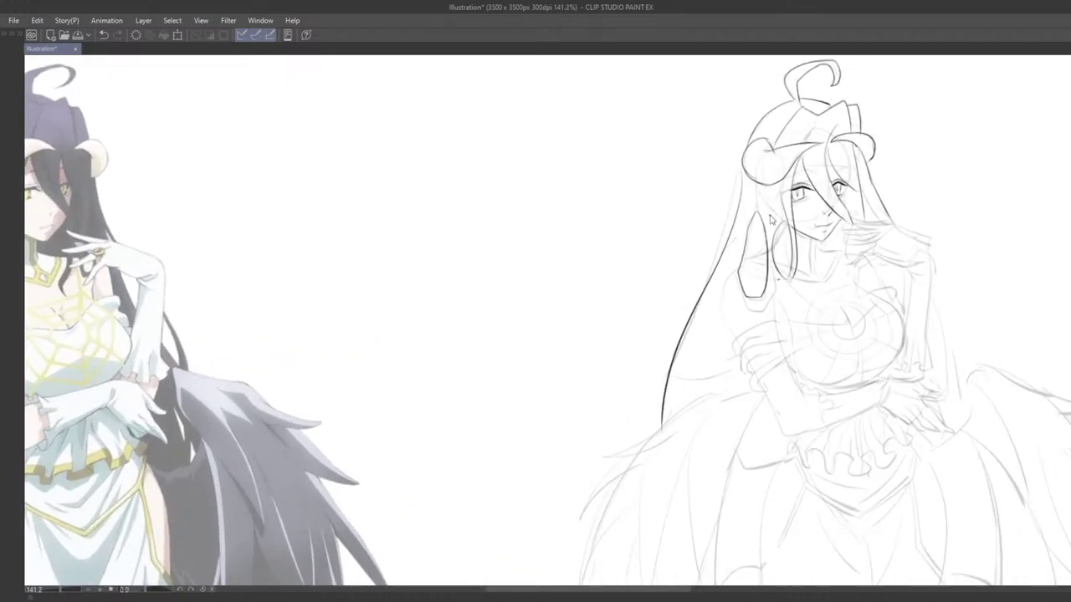
Step: Rework the shoulder lock by extending its upper edges toward the near horn and redrawing its blunt tip with a second contour
key(ctrl+z)
key(ctrl+z)
drag(757, 196, 745, 238)
mouse_move(737, 278)
mouse_down()
mouse_move(771, 304)
mouse_move(751, 308)
mouse_move(772, 306)
mouse_up()
key(ctrl+z)
key(ctrl+z)
key(ctrl+z)
mouse_move(733, 273)
mouse_down()
mouse_move(741, 301)
mouse_move(765, 305)
mouse_up()
scroll(776, 285, down, 5)
drag(908, 310, 766, 315)
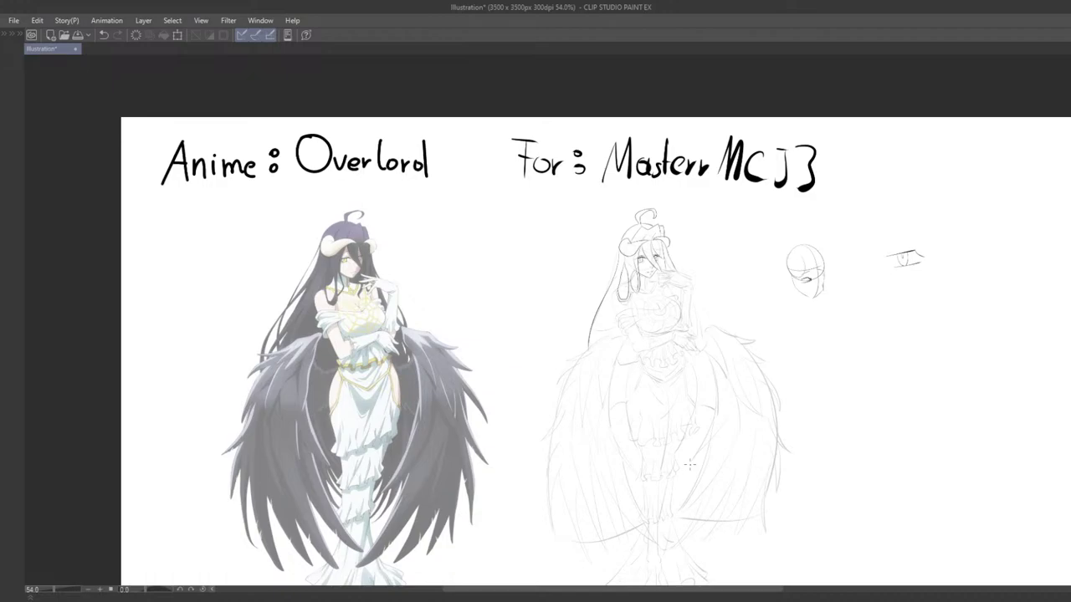
Step: Compare the hair with the reference and continue the second contour up the inner side of the shoulder lock's tip
drag(690, 466, 660, 463)
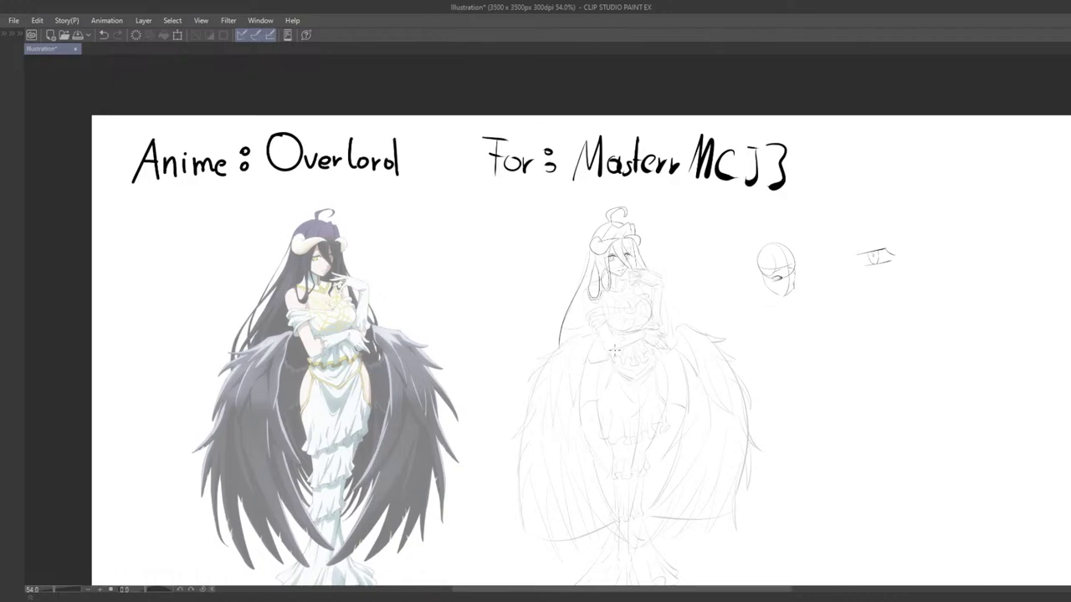
scroll(600, 333, up, 5)
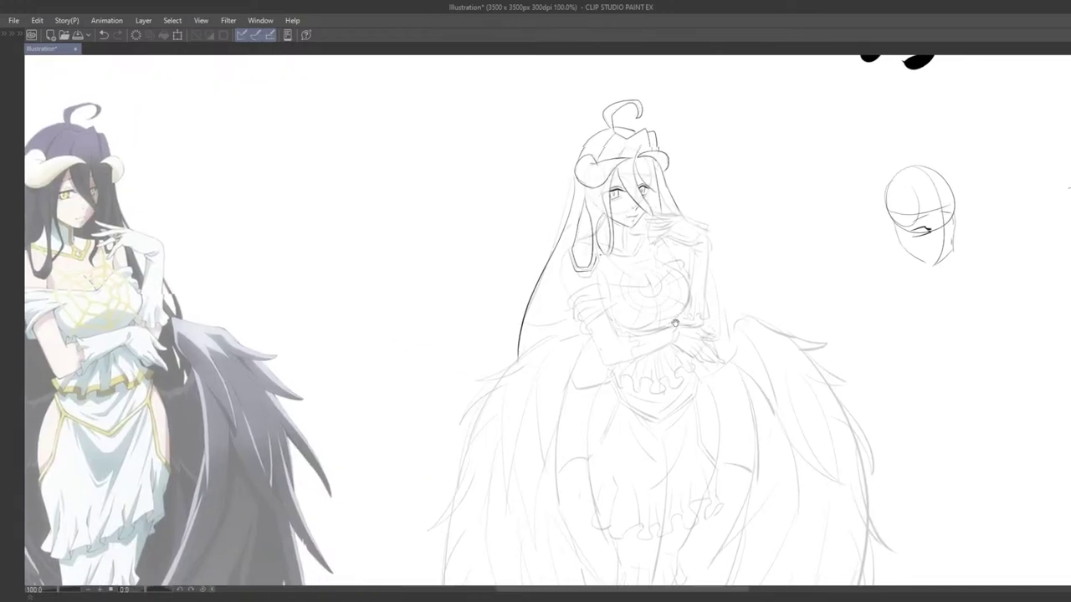
scroll(683, 251, up, 3)
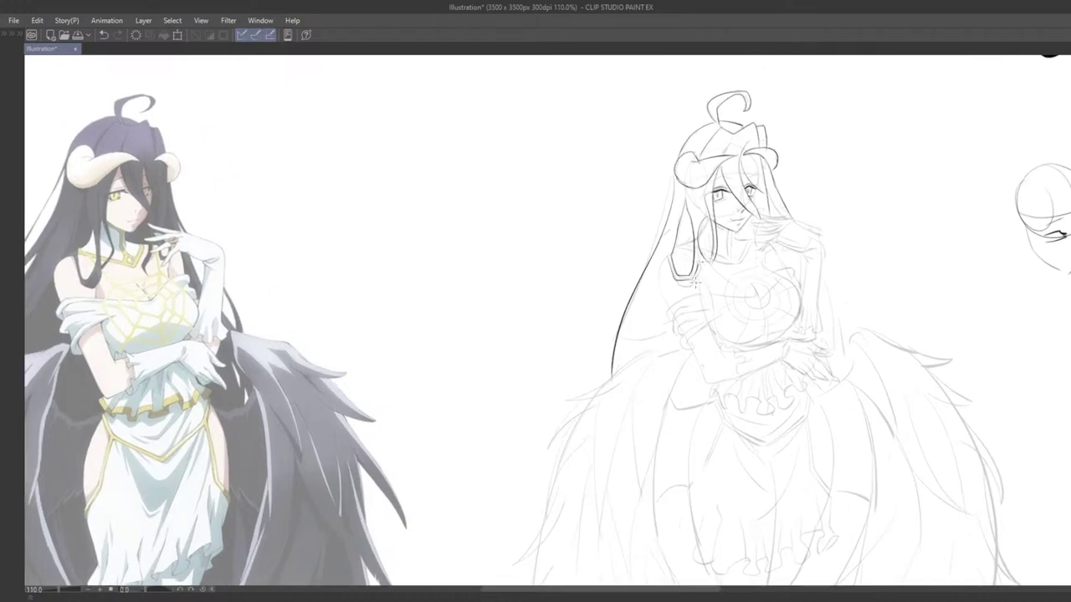
drag(700, 238, 693, 274)
key(ctrl+z)
key(ctrl+z)
key(ctrl+z)
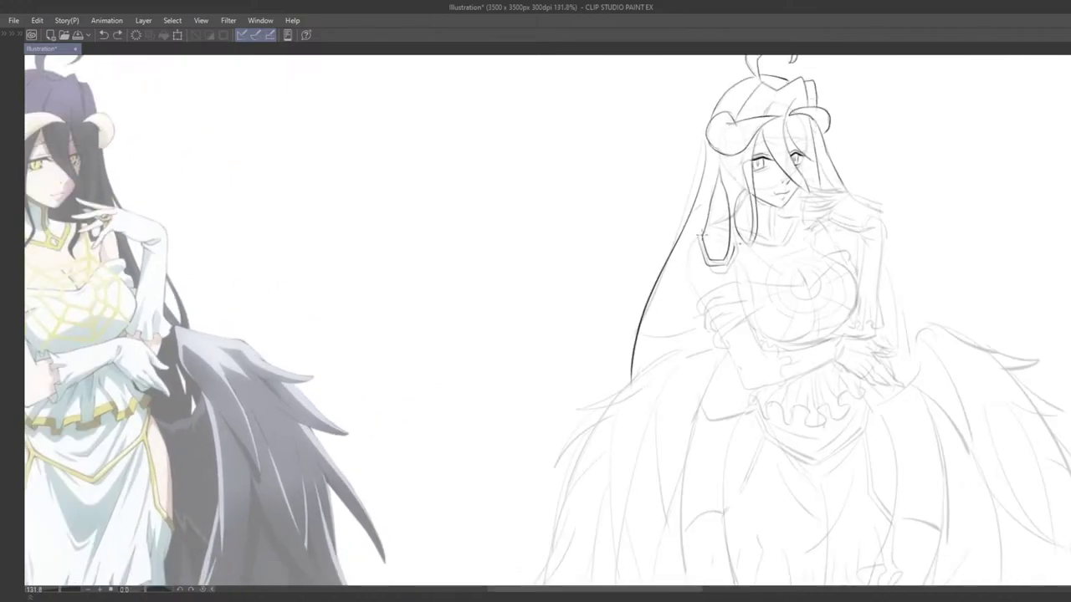
Step: Ink the outer side of the shoulder lock's tip and the rounded contour of the near shoulder down to the sleeve
mouse_move(700, 236)
mouse_down()
mouse_move(688, 269)
mouse_move(691, 280)
mouse_move(695, 240)
mouse_move(697, 299)
mouse_move(803, 283)
mouse_move(703, 291)
mouse_up()
key(ctrl+z)
key(ctrl+z)
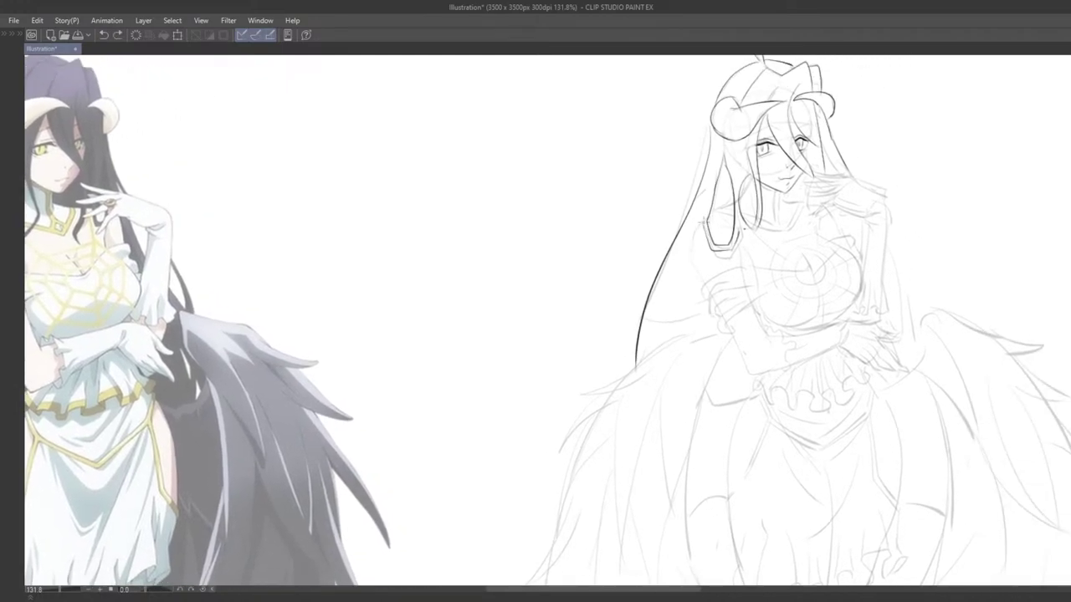
drag(704, 220, 691, 286)
key(ctrl+z)
mouse_move(702, 221)
mouse_down()
mouse_move(691, 286)
mouse_move(712, 295)
mouse_up()
key(ctrl+z)
Step: Ink the short shoulder lines showing inside the broad lock, between its two edges
mouse_move(697, 241)
mouse_down()
mouse_move(701, 257)
mouse_move(721, 236)
mouse_move(871, 246)
mouse_move(782, 264)
mouse_move(791, 232)
mouse_move(786, 244)
mouse_up()
key(ctrl+z)
key(ctrl+z)
key(ctrl+z)
key(ctrl+z)
key(ctrl+z)
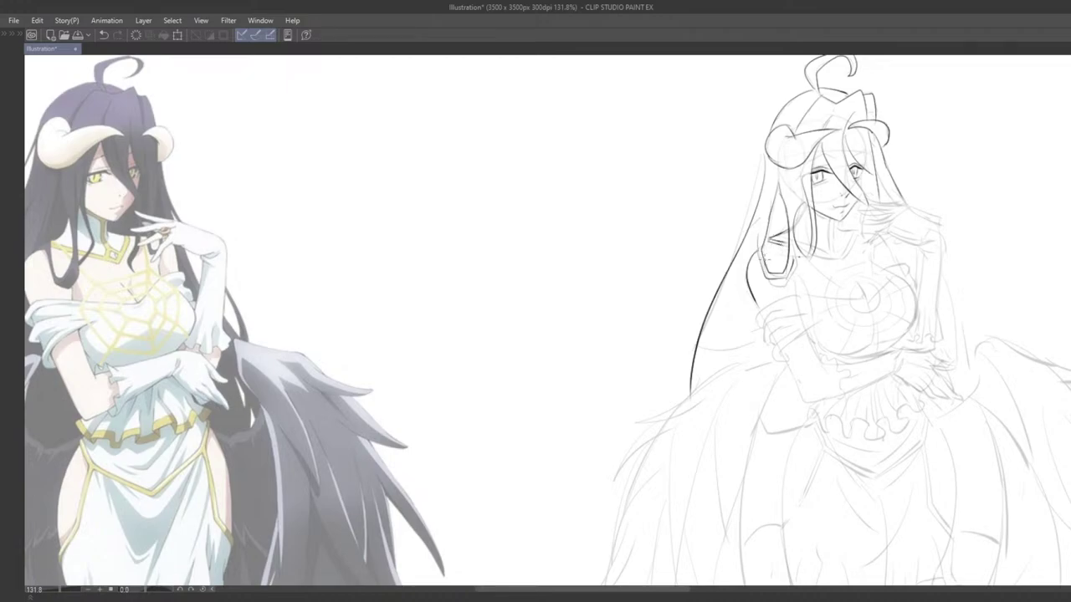
Step: Ink the neck lines running from beneath the chin down to the collar
scroll(762, 251, down, 6)
scroll(853, 206, up, 4)
drag(836, 209, 757, 206)
scroll(736, 259, up, 5)
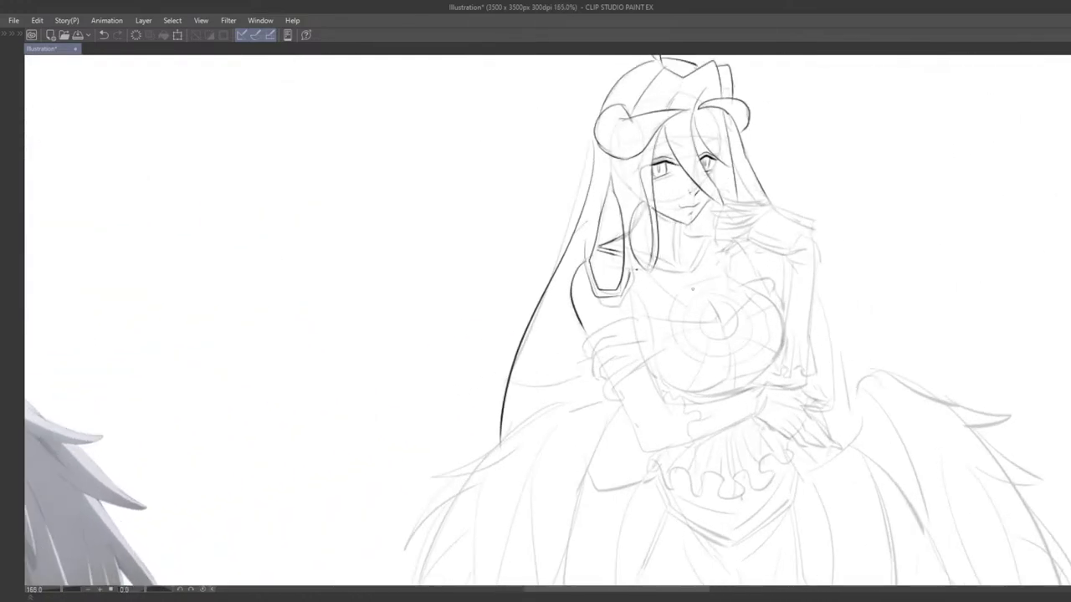
mouse_move(646, 203)
mouse_down()
mouse_move(629, 234)
mouse_move(677, 258)
mouse_up()
key(ctrl+z)
key(ctrl+z)
drag(674, 222, 682, 264)
key(ctrl+z)
drag(684, 220, 679, 268)
key(ctrl+z)
drag(682, 223, 679, 268)
key(ctrl+z)
key(ctrl+z)
Step: Ink the far side of the collar and the curved neckline beneath the neck
mouse_move(684, 226)
mouse_down()
mouse_move(687, 244)
mouse_move(712, 235)
mouse_move(696, 273)
mouse_move(704, 243)
mouse_up()
key(ctrl+z)
key(ctrl+z)
key(ctrl+z)
key(ctrl+z)
key(ctrl+z)
key(ctrl+z)
key(ctrl+z)
key(ctrl+z)
key(ctrl+z)
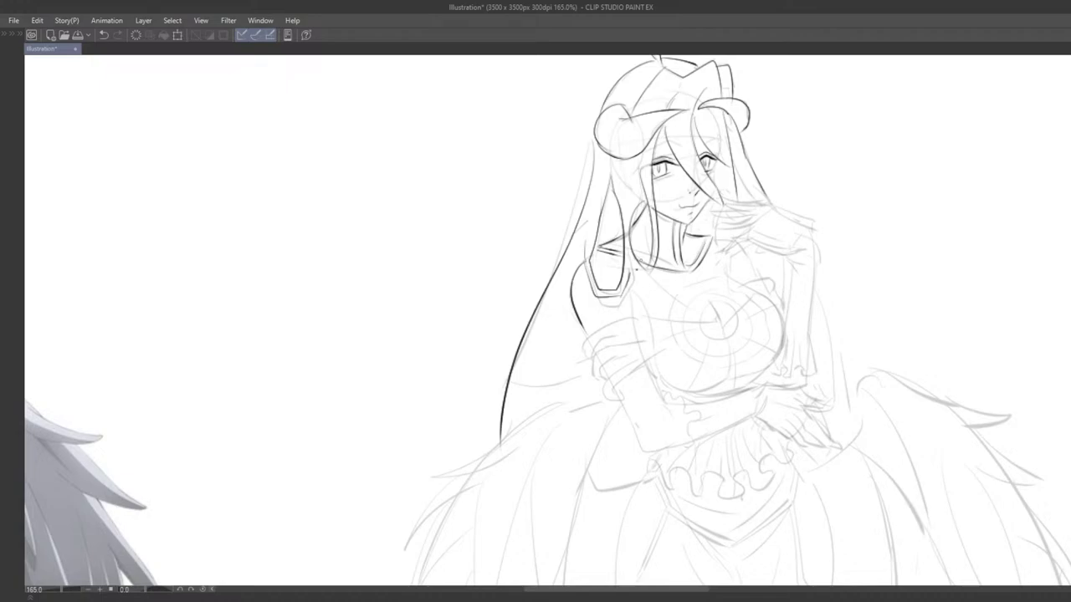
Step: Add a second line along the near side of the collar and compare the figure with the reference
drag(631, 254, 679, 268)
key(ctrl+z)
key(ctrl+z)
key(ctrl+z)
scroll(673, 273, down, 4)
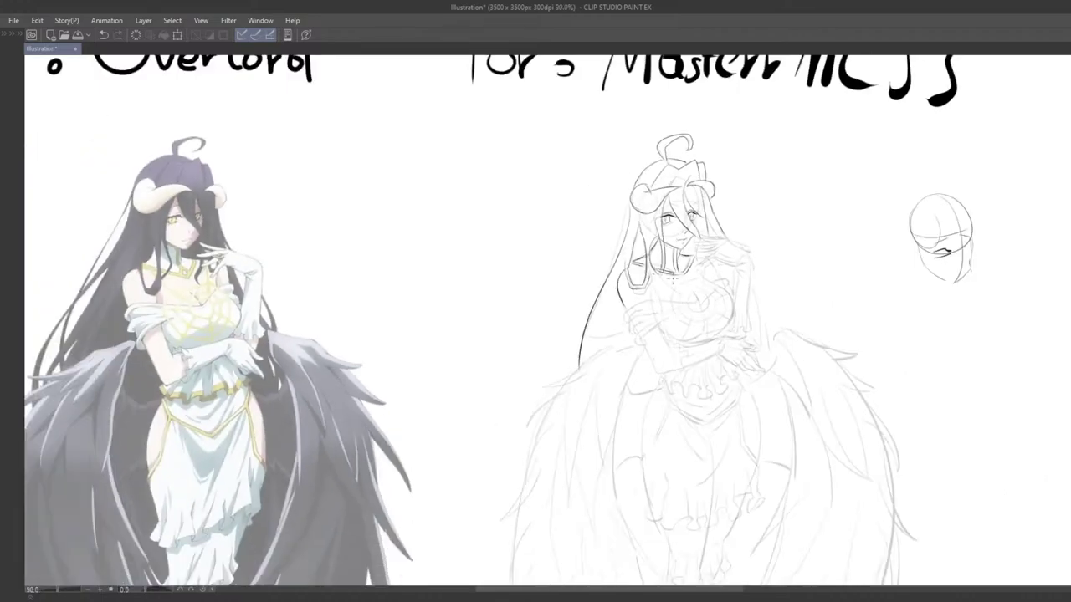
scroll(739, 316, down, 3)
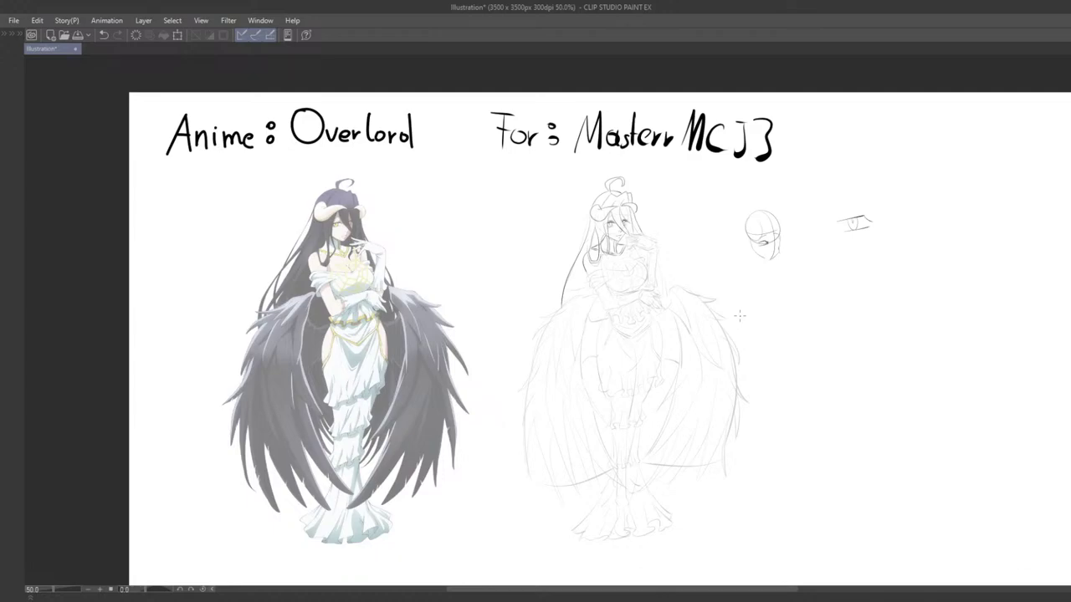
scroll(740, 315, up, 6)
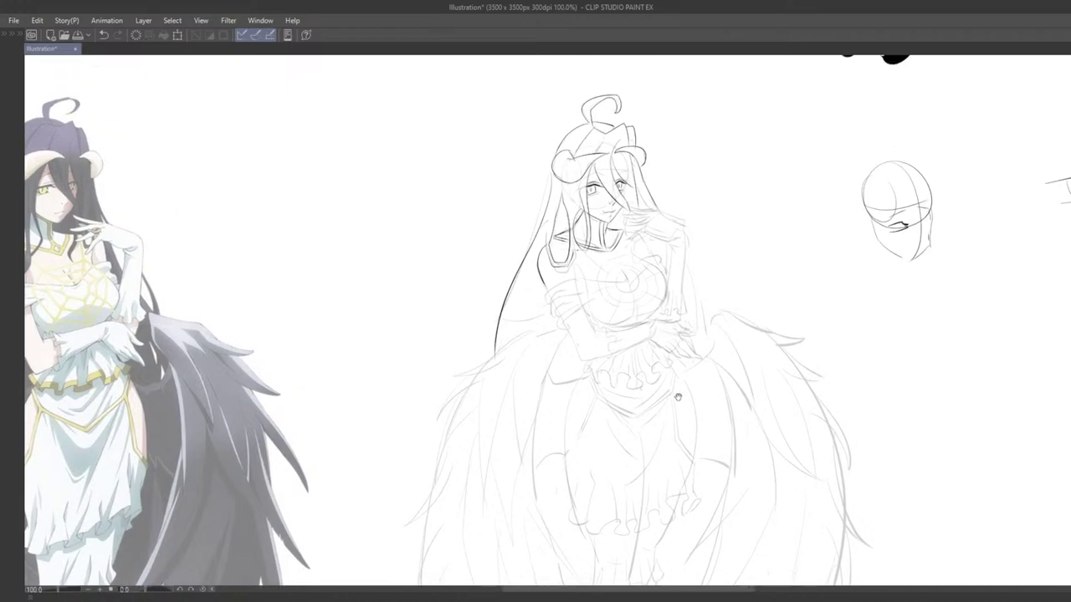
scroll(505, 411, up, 3)
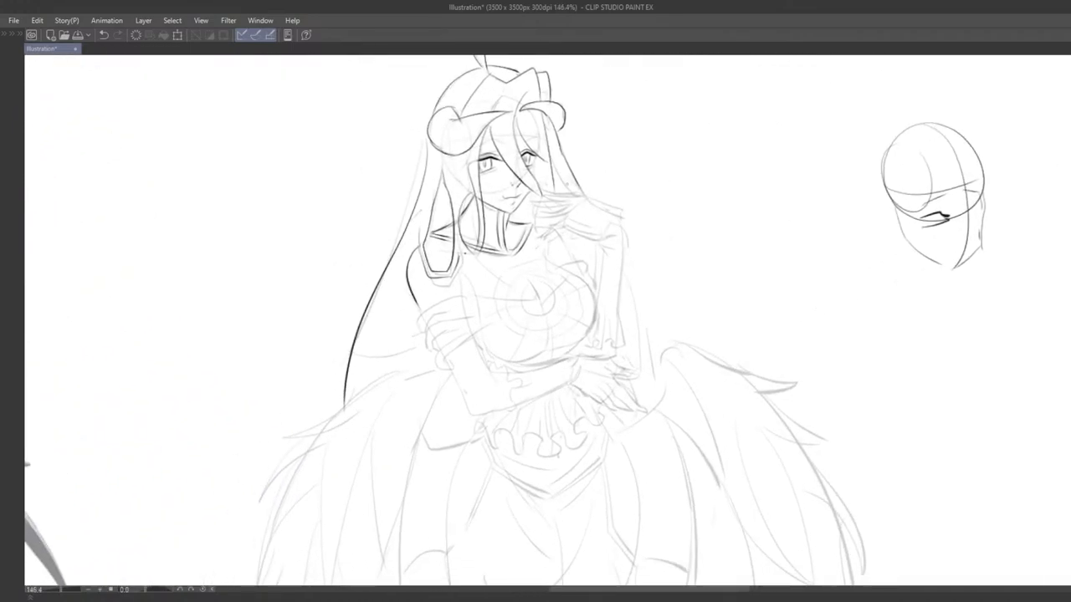
key(ctrl+z)
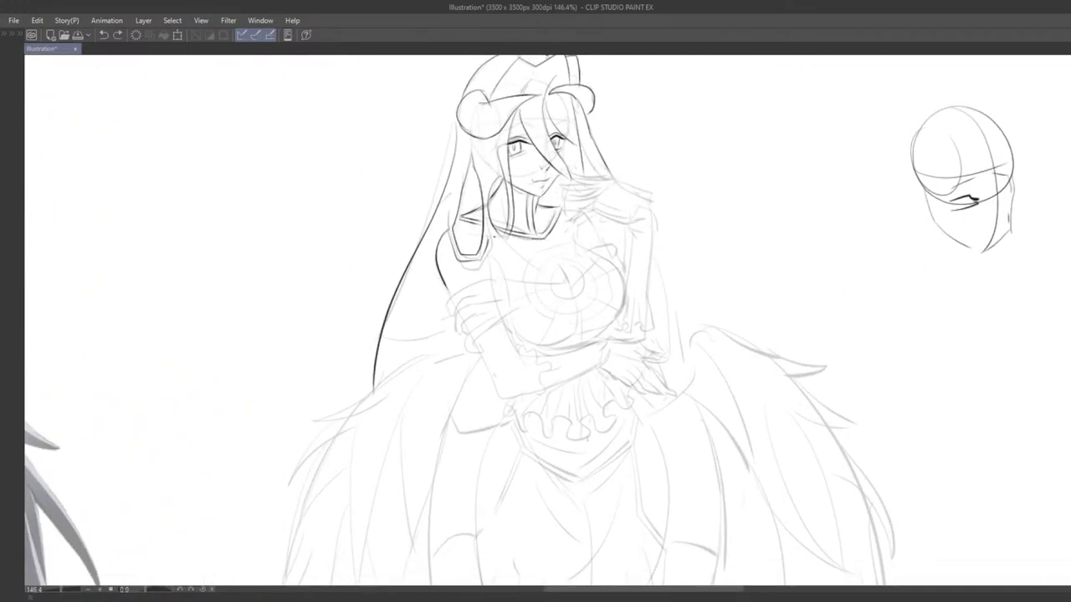
Step: Ink the upper edge and first folds of the off-shoulder sleeve draped around the near upper arm
scroll(578, 234, down, 8)
scroll(579, 234, up, 7)
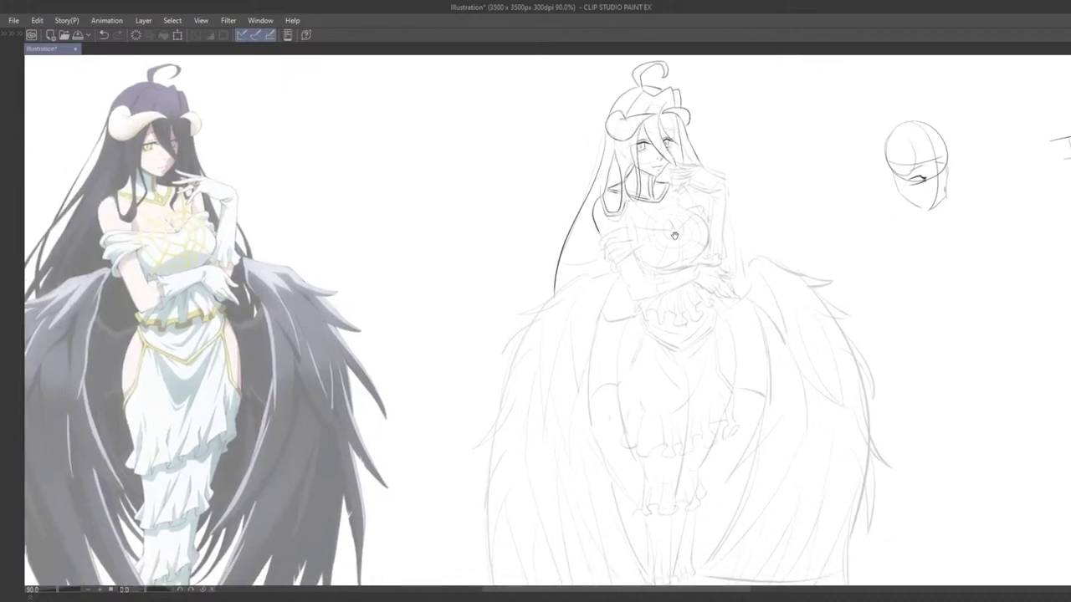
mouse_move(596, 236)
mouse_down()
mouse_move(554, 264)
mouse_move(565, 266)
mouse_move(560, 253)
mouse_move(564, 264)
mouse_up()
key(ctrl+z)
key(ctrl+z)
key(ctrl+z)
key(ctrl+z)
key(ctrl+z)
key(ctrl+z)
mouse_move(615, 296)
mouse_down()
mouse_move(844, 271)
mouse_move(659, 321)
mouse_up()
key(ctrl+z)
mouse_move(595, 291)
mouse_down()
mouse_move(605, 302)
mouse_move(603, 286)
mouse_move(631, 278)
mouse_up()
key(ctrl+z)
Step: Ink further fold lines across the draped near sleeve, following the reference
mouse_move(575, 345)
mouse_down()
mouse_move(745, 270)
mouse_move(803, 269)
mouse_move(725, 283)
mouse_up()
mouse_move(767, 221)
mouse_down()
mouse_move(755, 248)
mouse_move(754, 231)
mouse_move(759, 243)
mouse_move(771, 221)
mouse_up()
key(ctrl+z)
key(ctrl+z)
key(ctrl+z)
mouse_move(758, 231)
mouse_down()
mouse_move(752, 248)
mouse_move(822, 245)
mouse_move(786, 260)
mouse_move(824, 220)
mouse_move(832, 236)
mouse_move(879, 222)
mouse_move(860, 212)
mouse_move(870, 210)
mouse_move(838, 233)
mouse_up()
key(ctrl+z)
key(ctrl+z)
key(ctrl+z)
key(ctrl+z)
key(ctrl+z)
scroll(876, 207, down, 3)
drag(942, 232, 858, 253)
key(ctrl+minus)
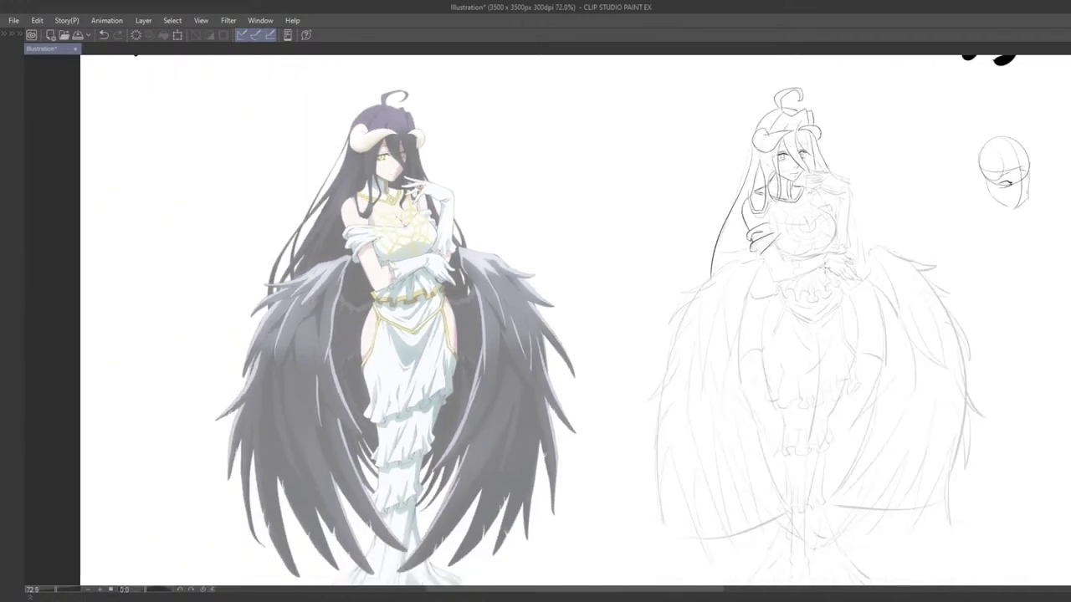
Step: Ink the lower fold of the near sleeve where it wraps around the arm
key(ctrl+plus)
drag(816, 224, 781, 294)
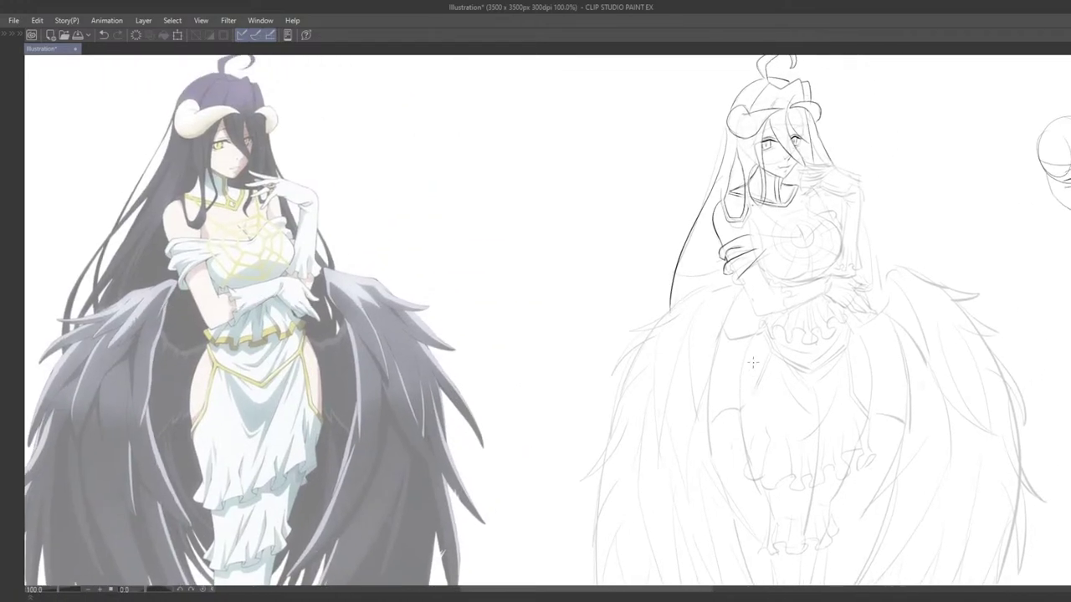
key(ctrl+plus)
drag(837, 328, 843, 307)
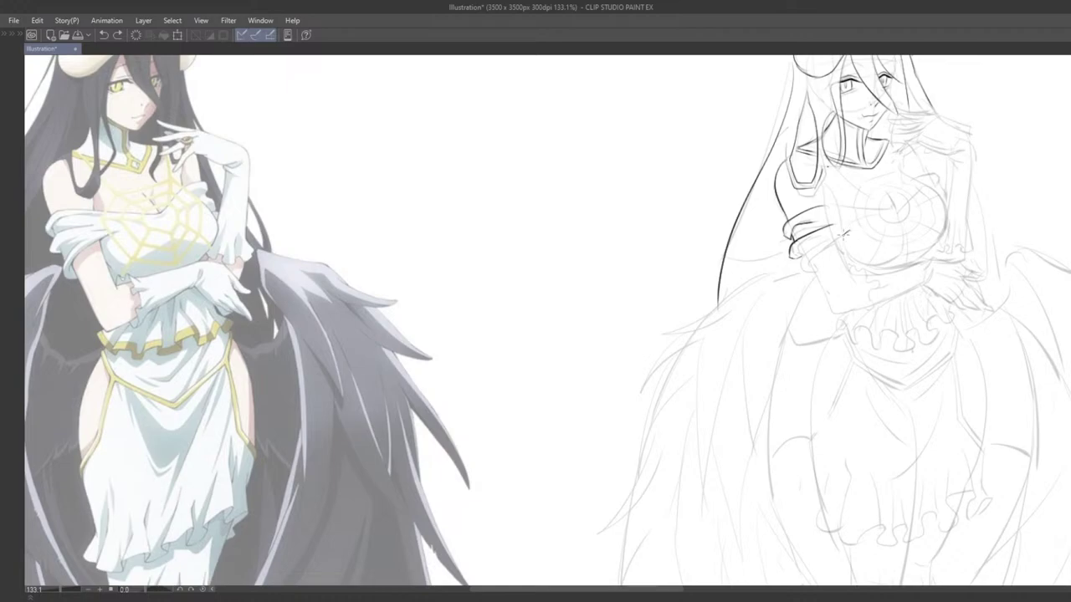
drag(813, 234, 818, 231)
key(ctrl+z)
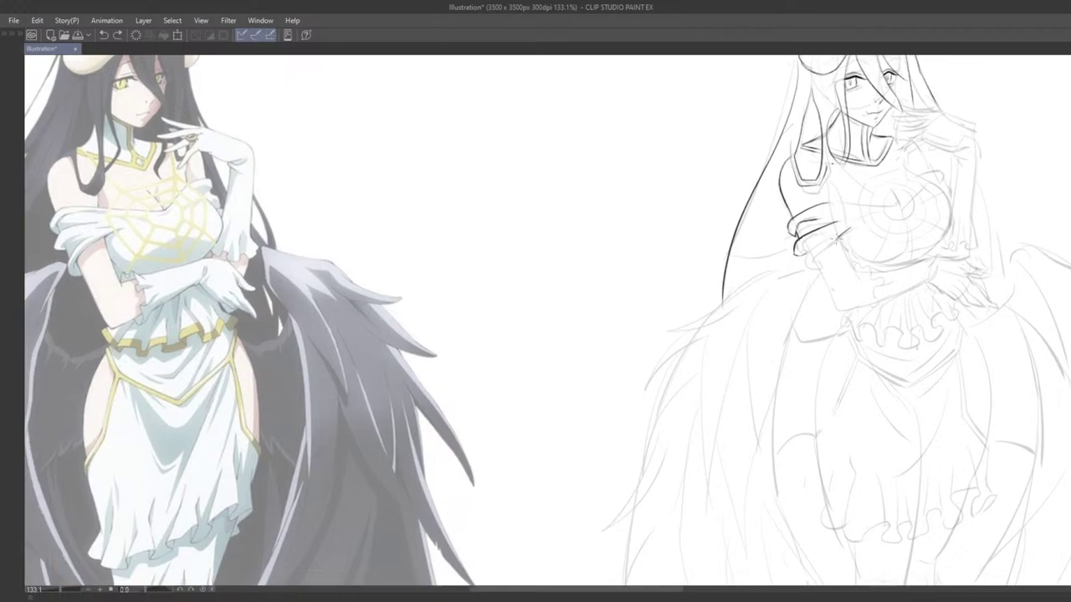
key(ctrl+z)
drag(839, 253, 842, 245)
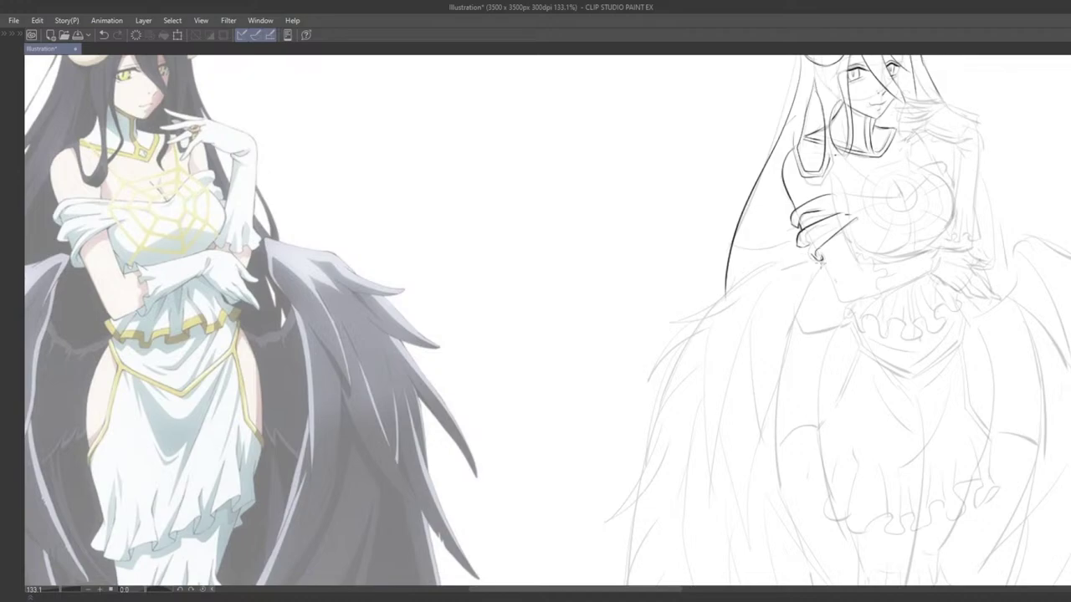
Step: Refine the curled hem at the bottom of the near sleeve
drag(848, 219, 821, 240)
key(ctrl+z)
key(ctrl+z)
key(ctrl+z)
key(ctrl+z)
scroll(820, 224, down, 6)
mouse_move(833, 248)
mouse_down()
mouse_move(801, 247)
mouse_move(792, 270)
mouse_up()
scroll(802, 247, up, 4)
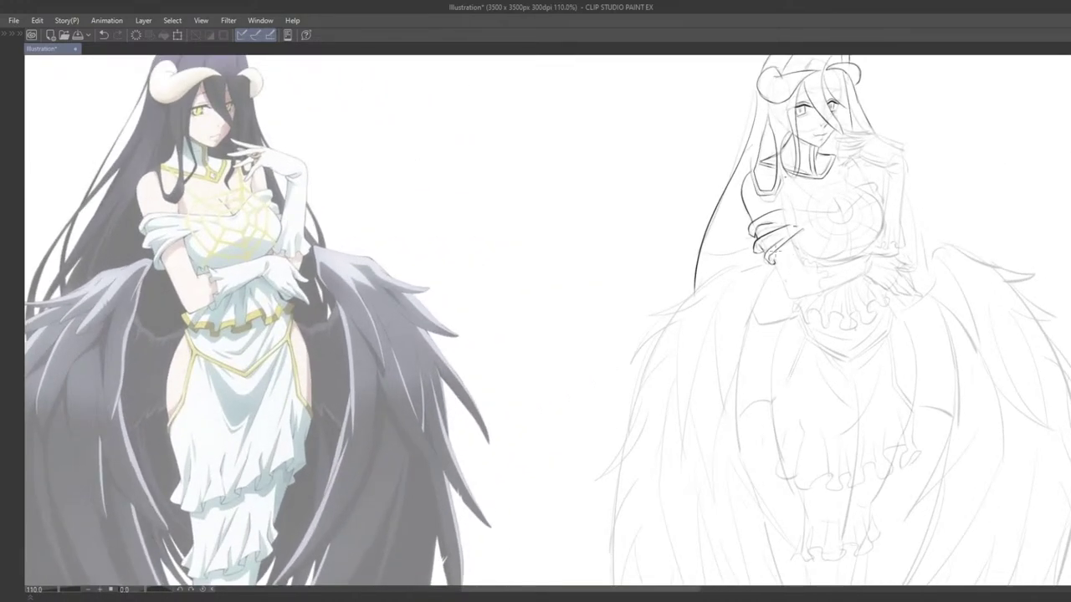
key(ctrl+z)
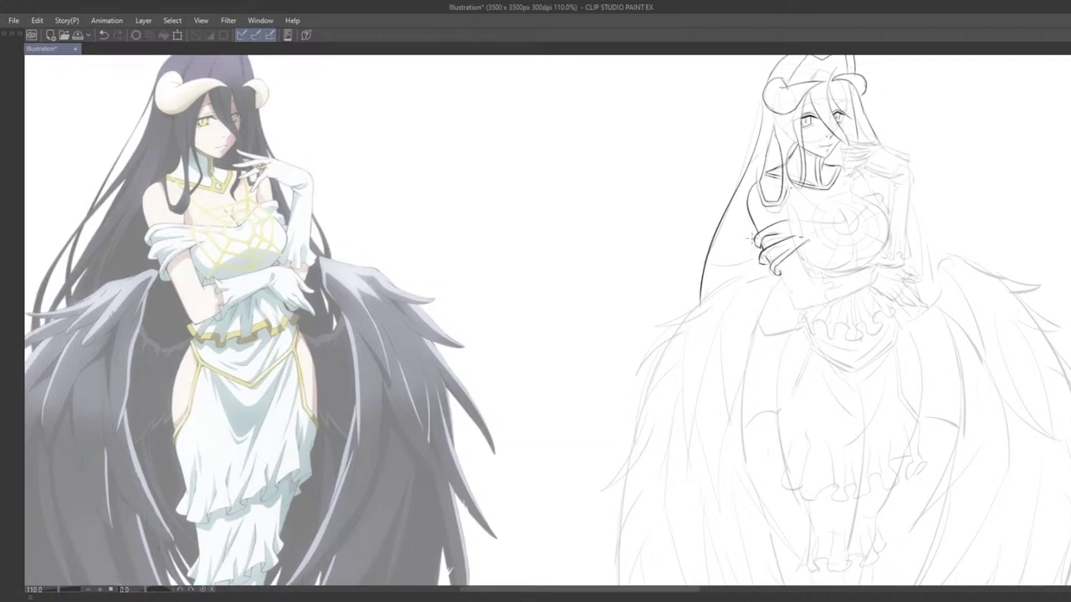
Step: Examine the inked sleeve and upper body against the reference's off-shoulder sleeve and dress
scroll(723, 195, up, 3)
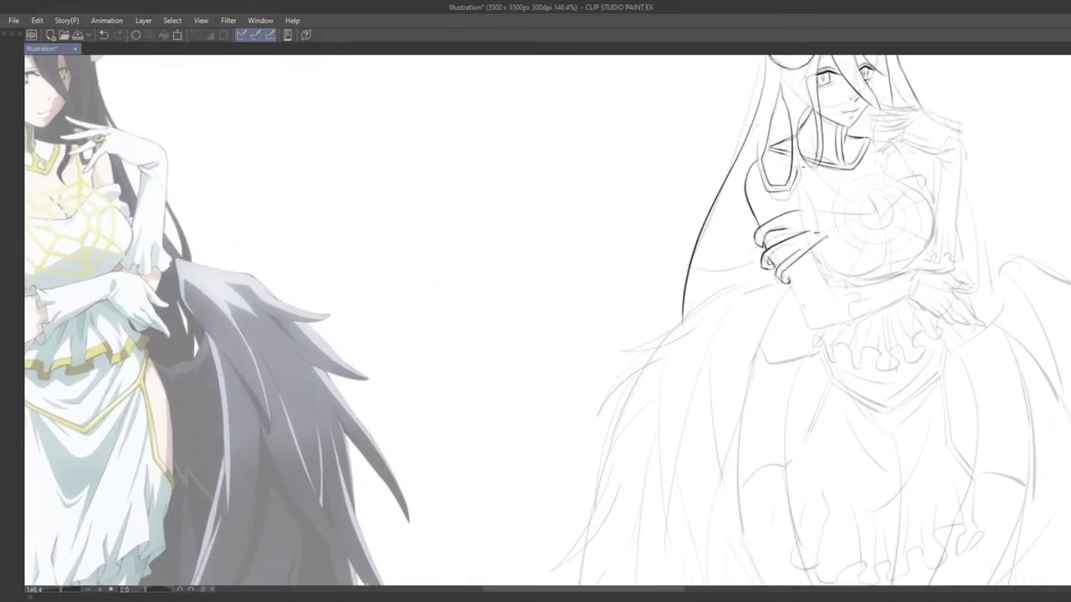
scroll(763, 254, down, 5)
scroll(786, 266, up, 4)
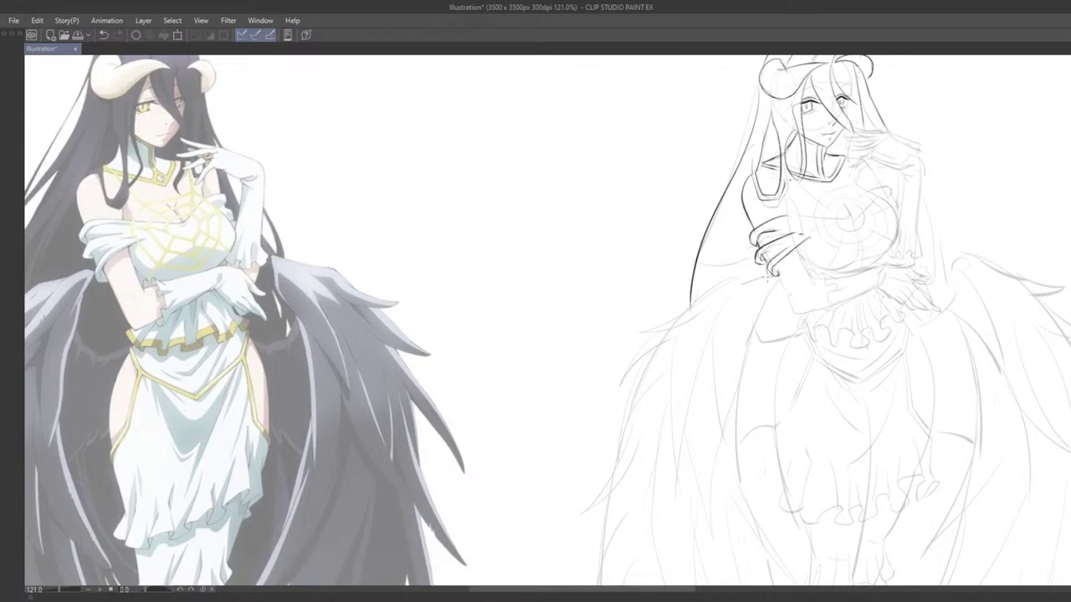
key(ctrl+z)
scroll(769, 250, down, 3)
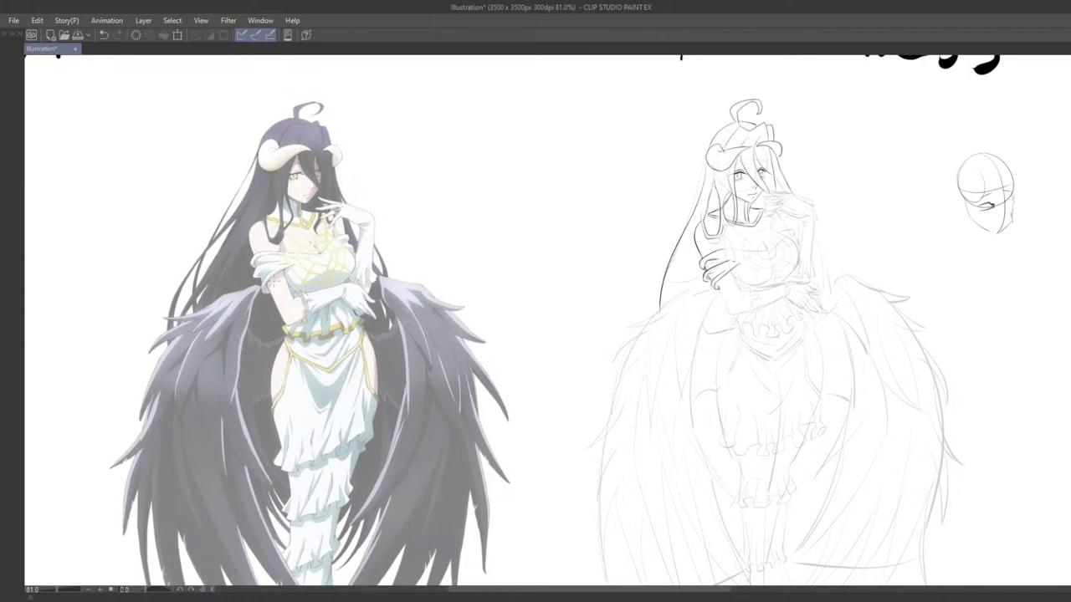
drag(565, 314, 504, 332)
scroll(506, 332, up, 2)
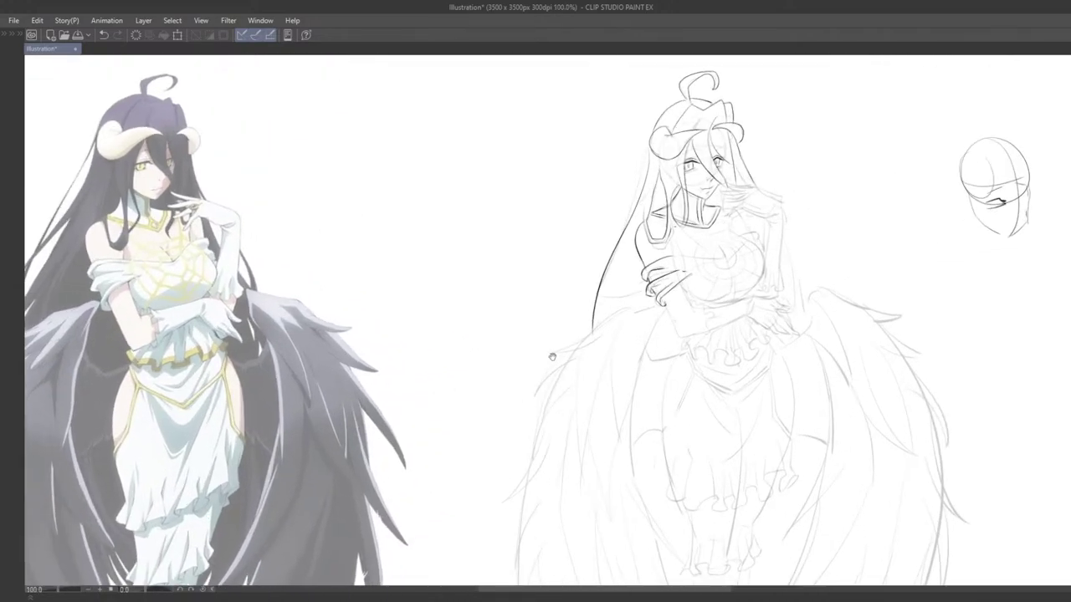
drag(552, 356, 495, 390)
drag(273, 317, 357, 293)
drag(153, 274, 176, 277)
key(ctrl+z)
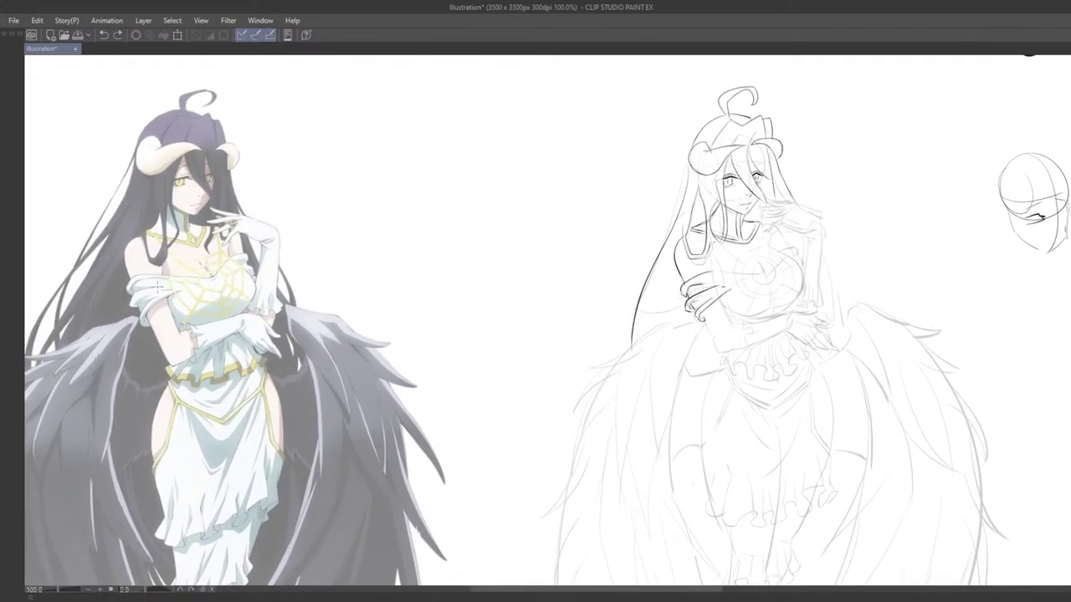
drag(117, 312, 172, 271)
key(ctrl+z)
drag(124, 386, 275, 290)
drag(218, 393, 241, 323)
mouse_move(192, 191)
mouse_down()
mouse_move(232, 230)
mouse_move(198, 438)
mouse_move(203, 472)
mouse_up()
key(ctrl+z)
drag(366, 233, 292, 200)
key(ctrl+z)
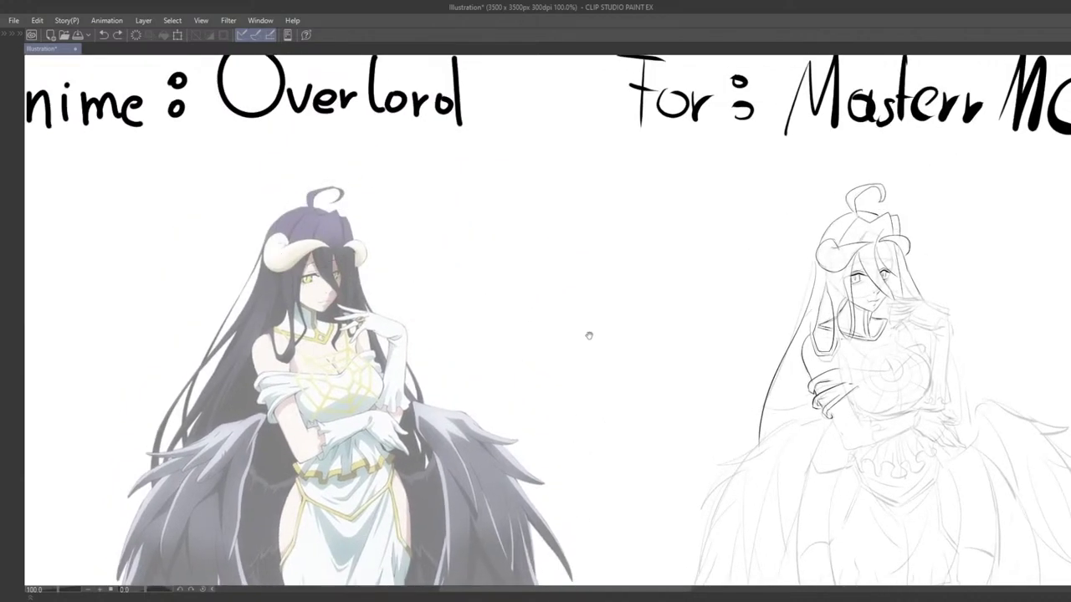
drag(589, 337, 530, 196)
drag(454, 282, 552, 376)
key(ctrl+z)
drag(658, 291, 459, 363)
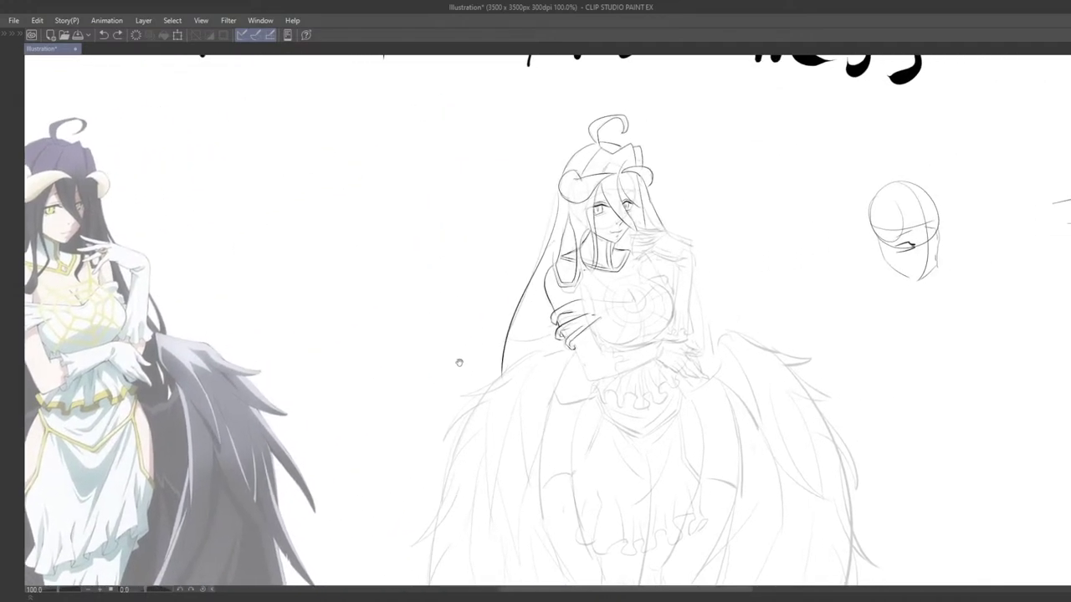
Step: Ink the dress's top edge from the near sleeve to the central dip and up the far side
drag(623, 329, 596, 340)
drag(721, 364, 800, 322)
scroll(764, 256, up, 3)
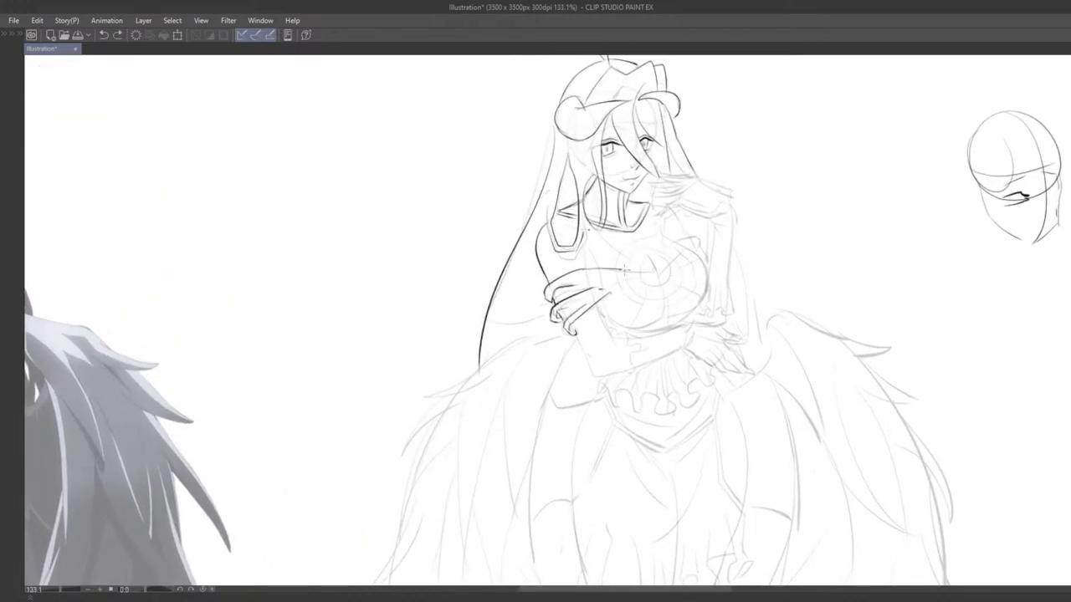
drag(662, 274, 691, 248)
key(ctrl+z)
key(ctrl+z)
drag(692, 249, 708, 298)
key(ctrl+z)
key(ctrl+z)
key(ctrl+z)
Step: Ink the rounded outer contour on the far side of the bodice
mouse_move(692, 252)
mouse_down()
mouse_move(688, 320)
mouse_move(704, 302)
mouse_move(708, 278)
mouse_move(702, 301)
mouse_move(671, 330)
mouse_up()
key(ctrl+z)
key(ctrl+z)
mouse_move(821, 203)
mouse_down()
mouse_move(819, 245)
mouse_move(753, 273)
mouse_up()
key(ctrl+z)
mouse_move(738, 204)
mouse_down()
mouse_move(767, 213)
mouse_move(742, 250)
mouse_move(752, 232)
mouse_up()
key(ctrl+z)
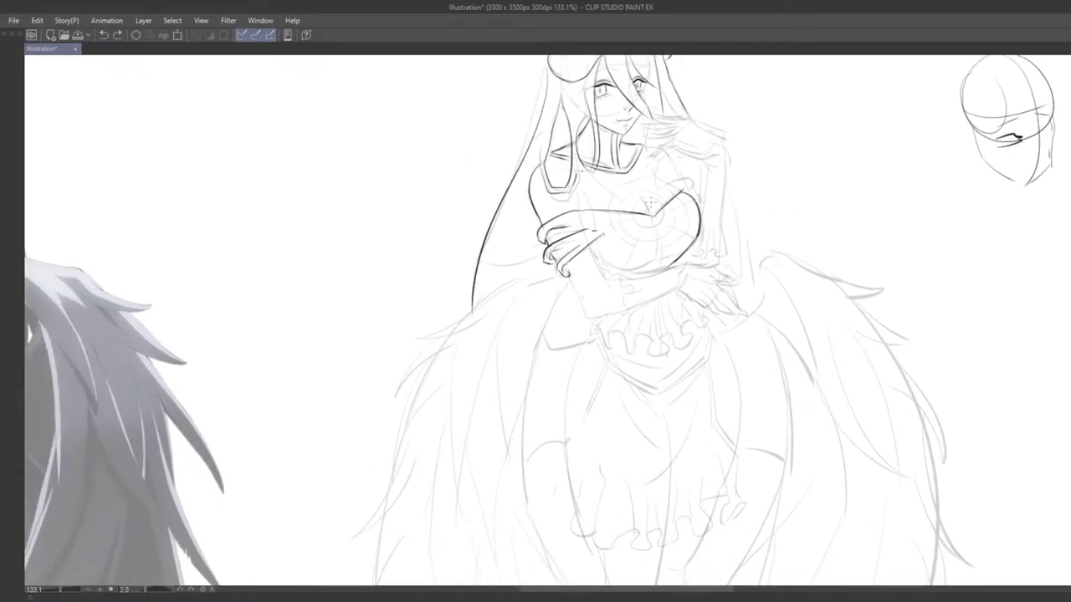
Step: Ink the short curve above the neckline's central dip and the contour beneath the bodice's near side
key(ctrl+z)
mouse_move(682, 192)
mouse_down()
mouse_move(696, 215)
mouse_move(685, 256)
mouse_up()
key(ctrl+z)
mouse_move(682, 192)
mouse_down()
mouse_move(697, 240)
mouse_move(659, 269)
mouse_up()
key(ctrl+z)
mouse_move(593, 246)
mouse_down()
mouse_move(644, 271)
mouse_move(763, 260)
mouse_move(751, 261)
mouse_up()
key(ctrl+z)
key(ctrl+z)
scroll(713, 265, down, 4)
scroll(709, 254, up, 2)
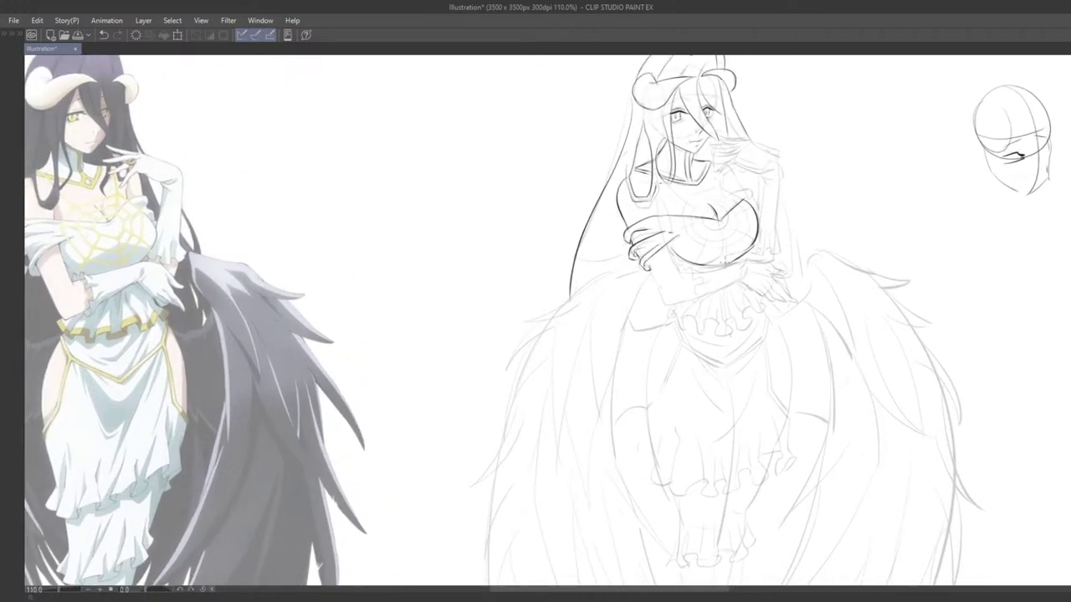
Step: Rework the curved underside of the bodice between the near sleeve and the far contour
key(ctrl+z)
drag(699, 258, 740, 254)
key(ctrl+z)
key(ctrl+z)
key(ctrl+z)
key(ctrl+z)
drag(670, 251, 746, 258)
key(ctrl+z)
mouse_move(669, 246)
mouse_down()
mouse_move(700, 272)
mouse_move(731, 261)
mouse_move(701, 264)
mouse_move(740, 255)
mouse_up()
key(ctrl+z)
key(ctrl+z)
key(ctrl+z)
key(ctrl+z)
key(ctrl+z)
scroll(731, 288, down, 3)
scroll(763, 236, up, 2)
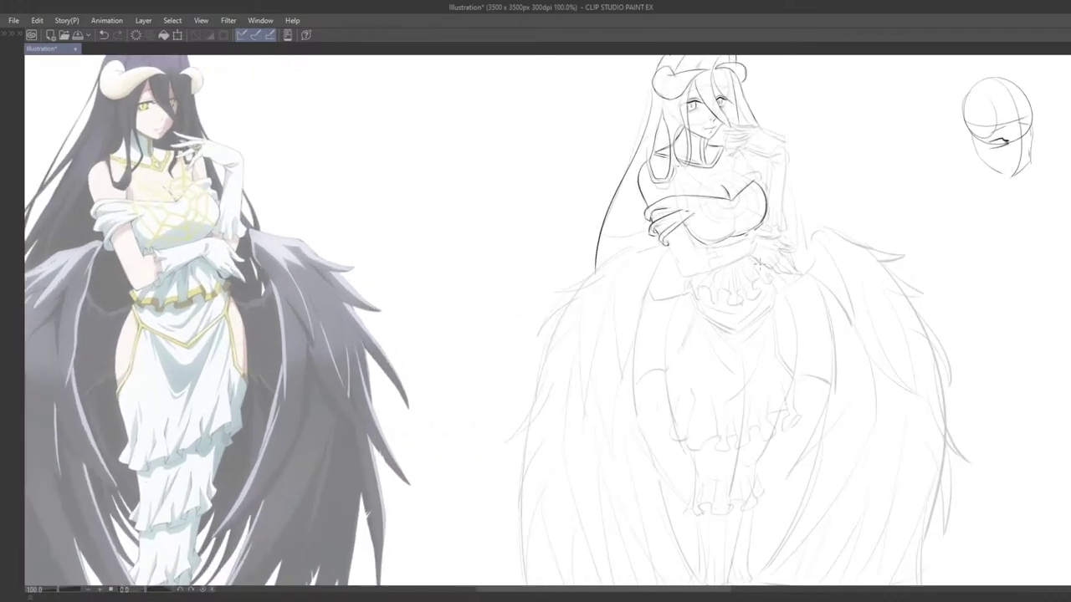
Step: Join the bodice's underside to its far contour with a short inked line
key(ctrl+z)
drag(731, 238, 753, 234)
drag(748, 272, 769, 293)
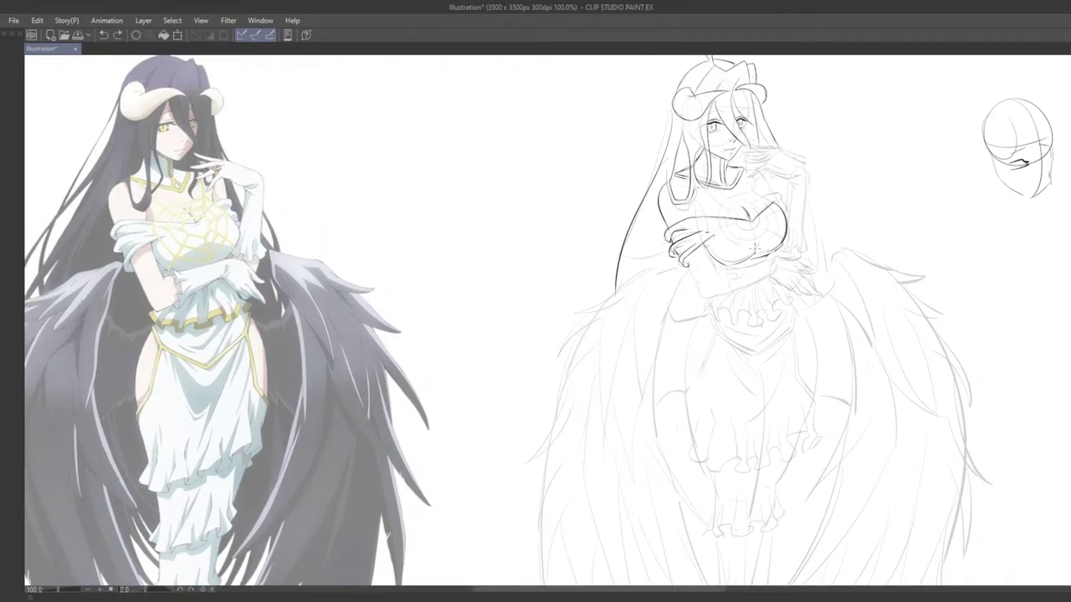
scroll(756, 316, down, 1)
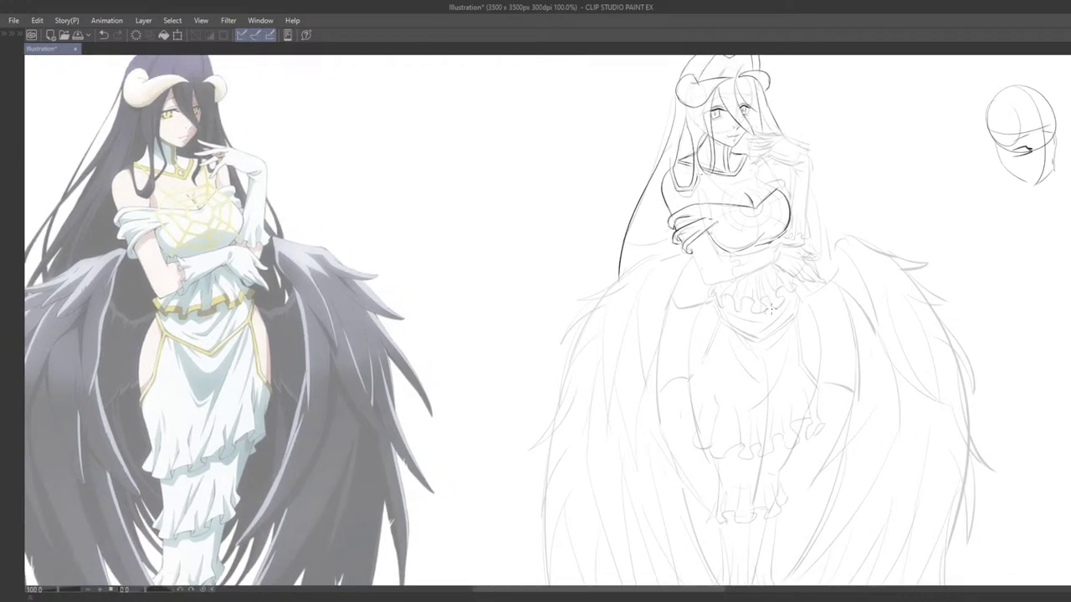
scroll(774, 291, up, 3)
drag(772, 309, 761, 359)
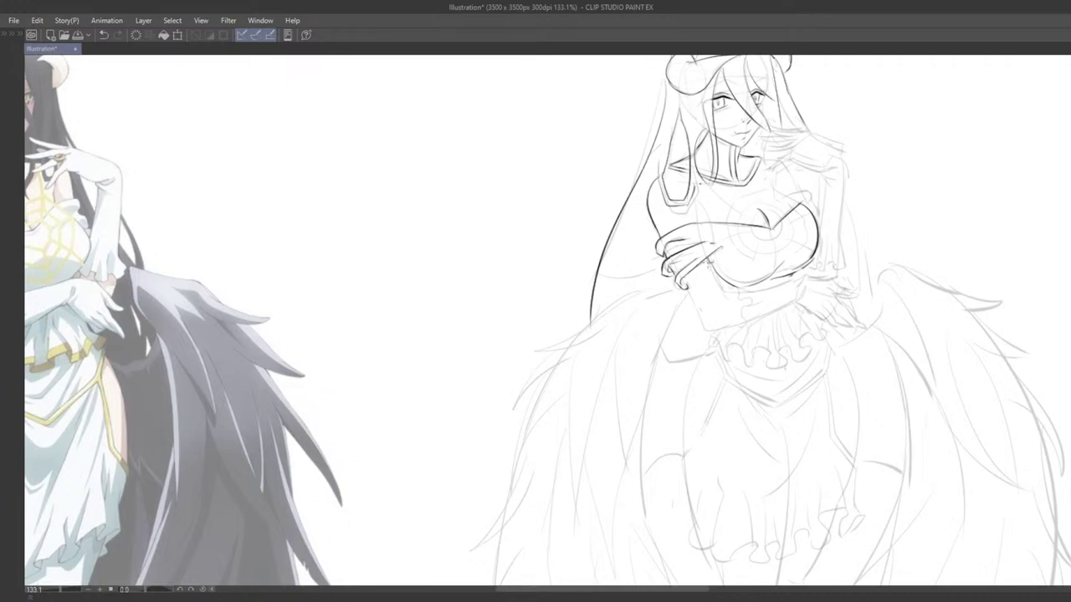
Step: Ink the short crease line at the near armpit above the dress's top edge
drag(699, 232, 755, 222)
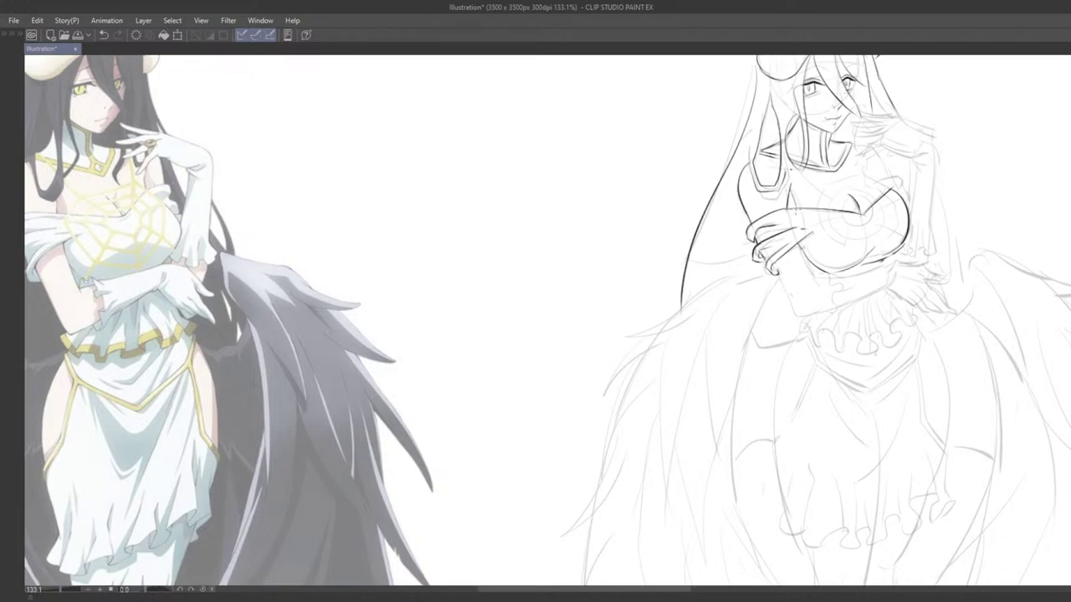
drag(791, 187, 787, 191)
scroll(790, 201, down, 5)
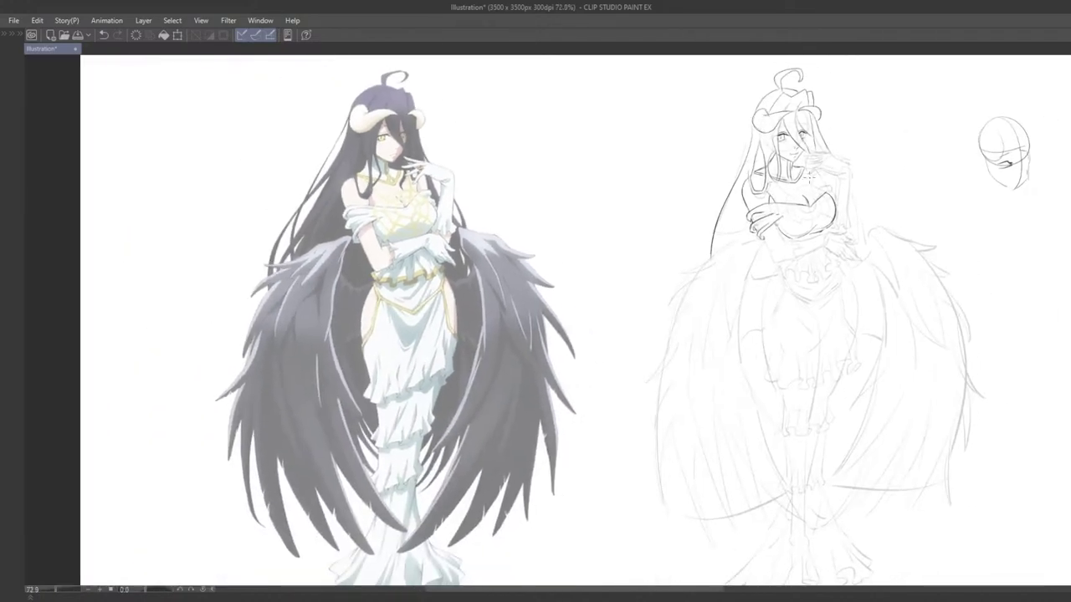
scroll(753, 209, up, 6)
drag(731, 197, 749, 221)
key(ctrl+z)
key(ctrl+z)
Step: Examine the inked torso and the sketched raised hand against the reference
scroll(749, 238, down, 5)
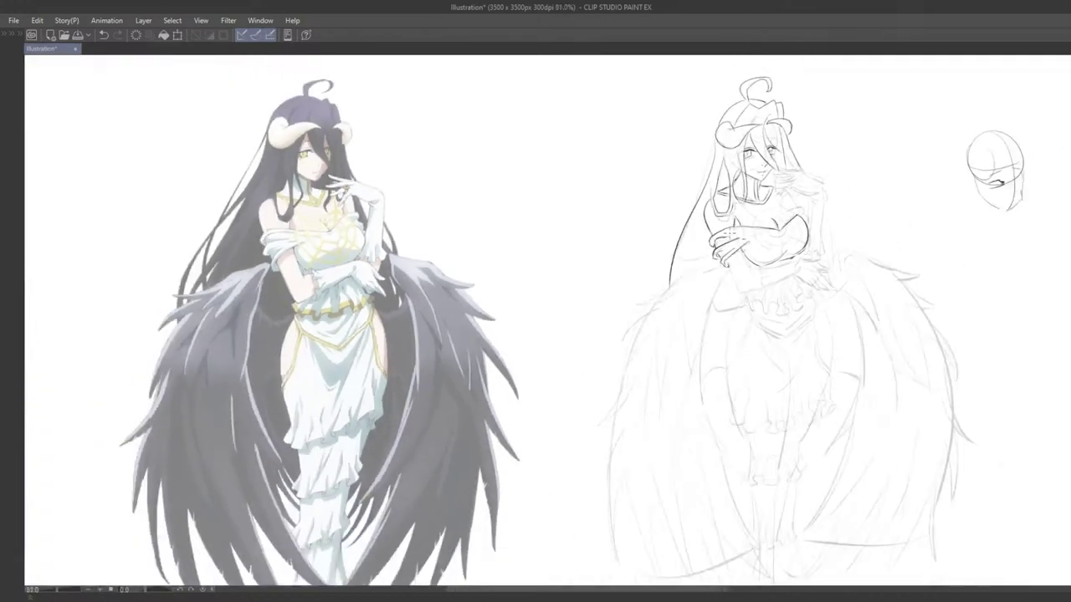
scroll(750, 239, up, 4)
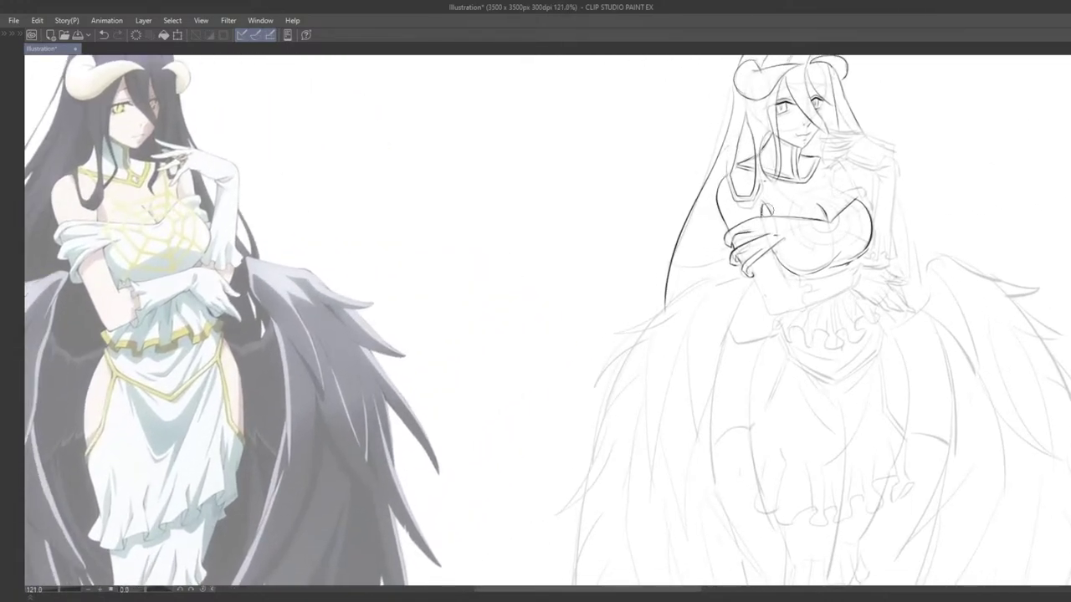
scroll(758, 225, down, 5)
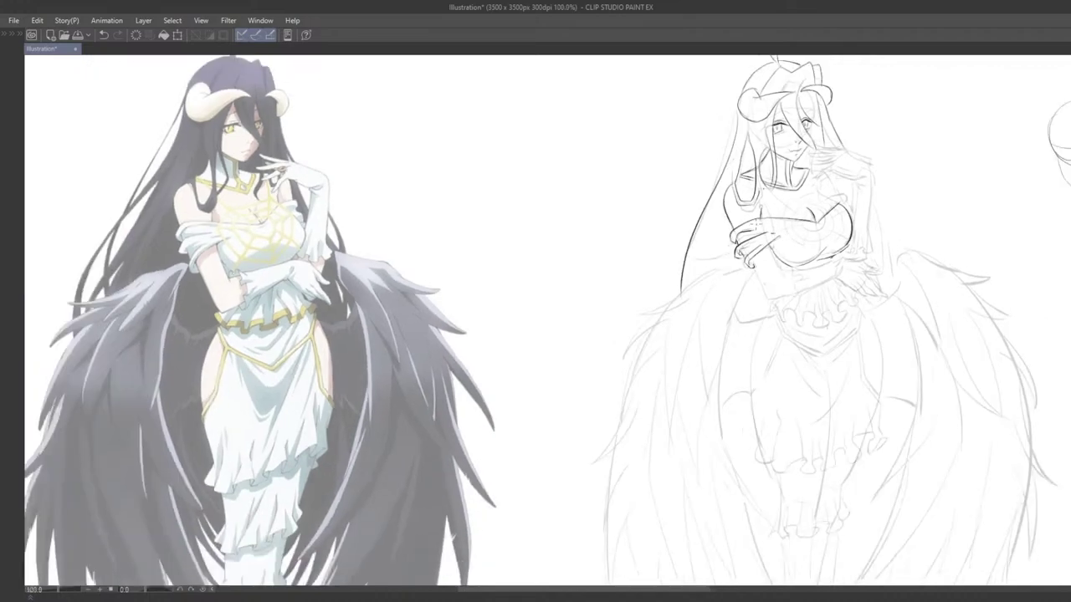
scroll(786, 232, up, 4)
scroll(788, 231, up, 2)
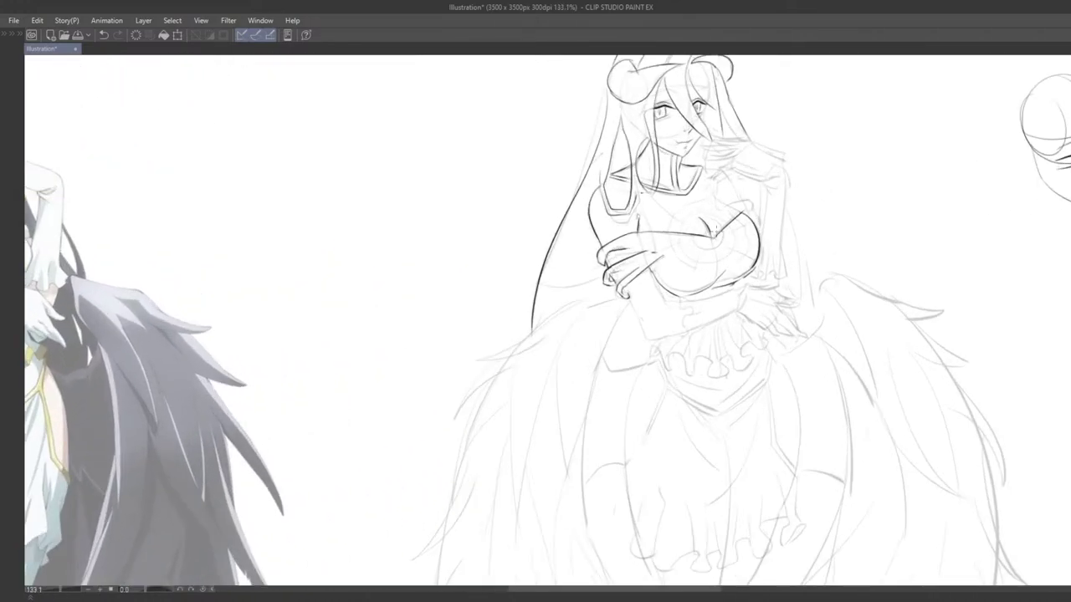
scroll(709, 169, down, 2)
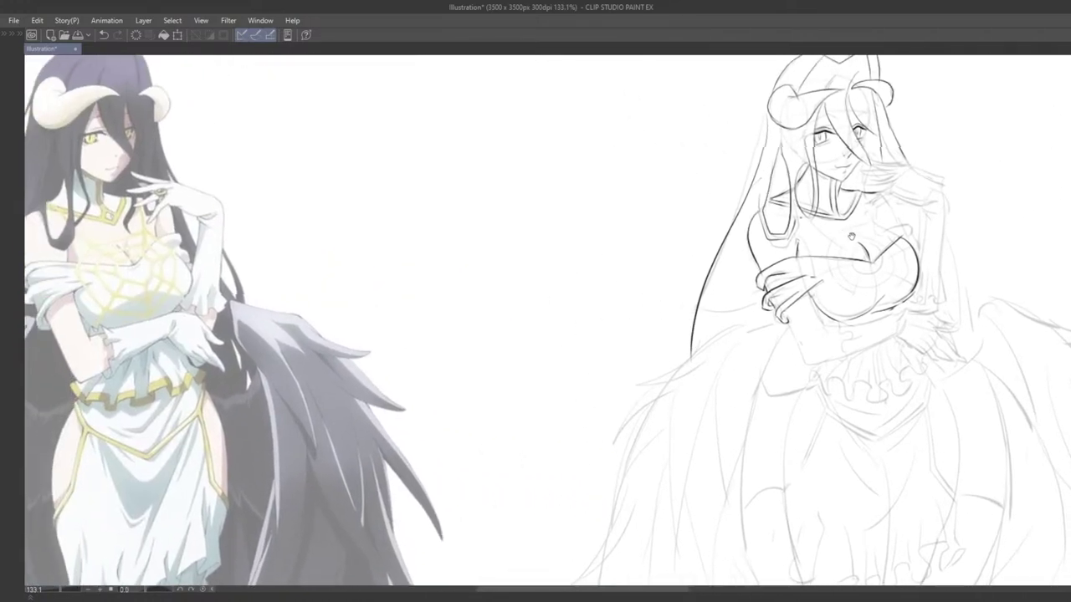
scroll(747, 274, up, 2)
scroll(840, 251, up, 3)
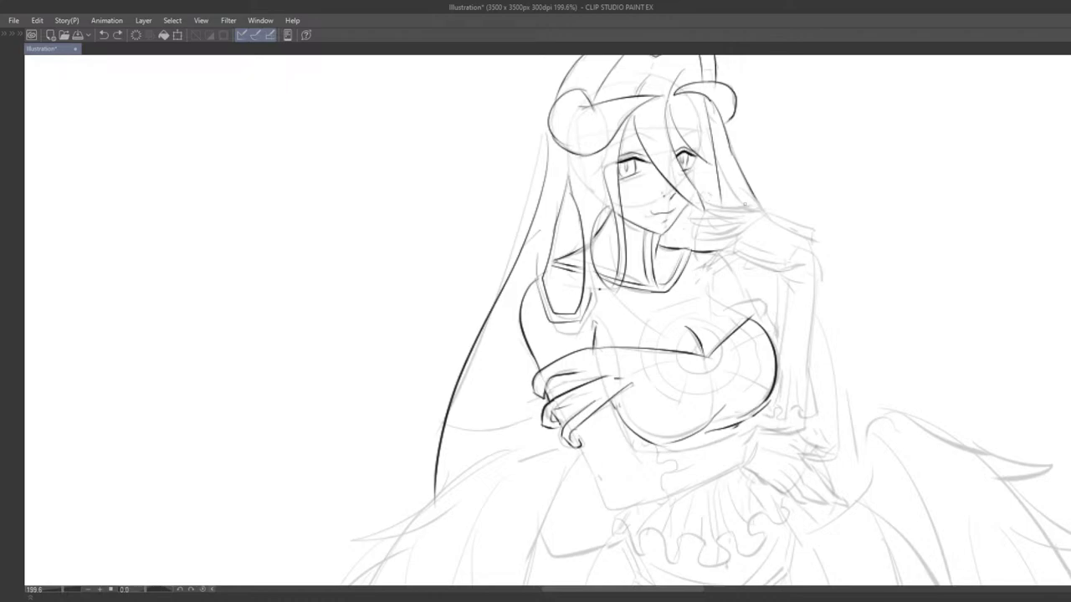
Step: Ink the raised hand's uppermost finger and the line along the back of the hand to the wrist
drag(707, 201, 748, 203)
key(ctrl+z)
key(ctrl+z)
key(ctrl+z)
mouse_move(704, 200)
mouse_down()
mouse_move(758, 205)
mouse_move(814, 237)
mouse_up()
key(ctrl+z)
key(ctrl+z)
drag(755, 207, 812, 240)
mouse_move(700, 199)
mouse_down()
mouse_move(787, 226)
mouse_move(940, 200)
mouse_move(799, 249)
mouse_move(835, 228)
mouse_up()
scroll(724, 237, down, 1)
scroll(802, 247, up, 1)
scroll(829, 252, up, 1)
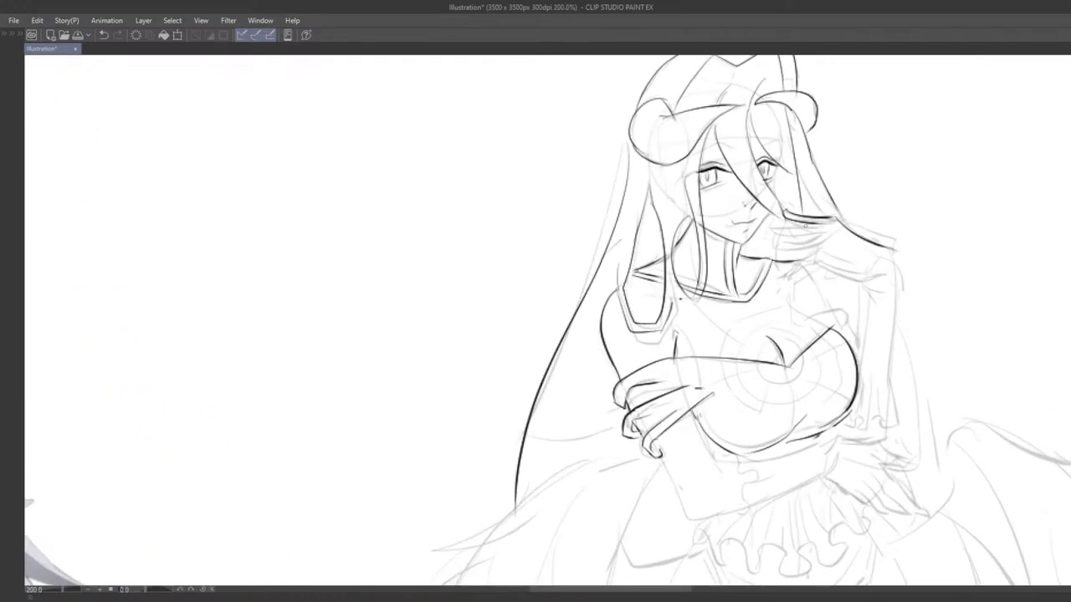
Step: Ink the middle fingers of the raised hand beside the chin
key(ctrl+z)
mouse_move(776, 233)
mouse_down()
mouse_move(829, 221)
mouse_move(770, 229)
mouse_move(824, 233)
mouse_move(774, 252)
mouse_move(807, 250)
mouse_up()
key(ctrl+z)
key(ctrl+z)
key(ctrl+z)
key(ctrl+z)
key(ctrl+z)
key(ctrl+z)
key(ctrl+z)
key(ctrl+z)
key(ctrl+z)
key(ctrl+z)
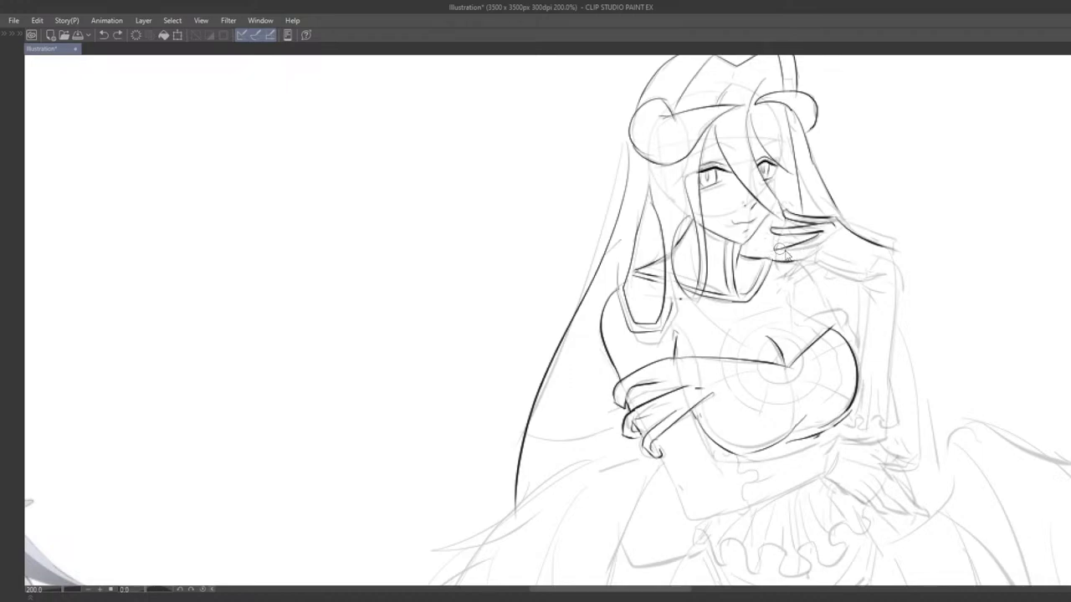
key(p)
drag(779, 252, 891, 242)
key(ctrl+z)
scroll(786, 251, down, 3)
scroll(891, 242, up, 3)
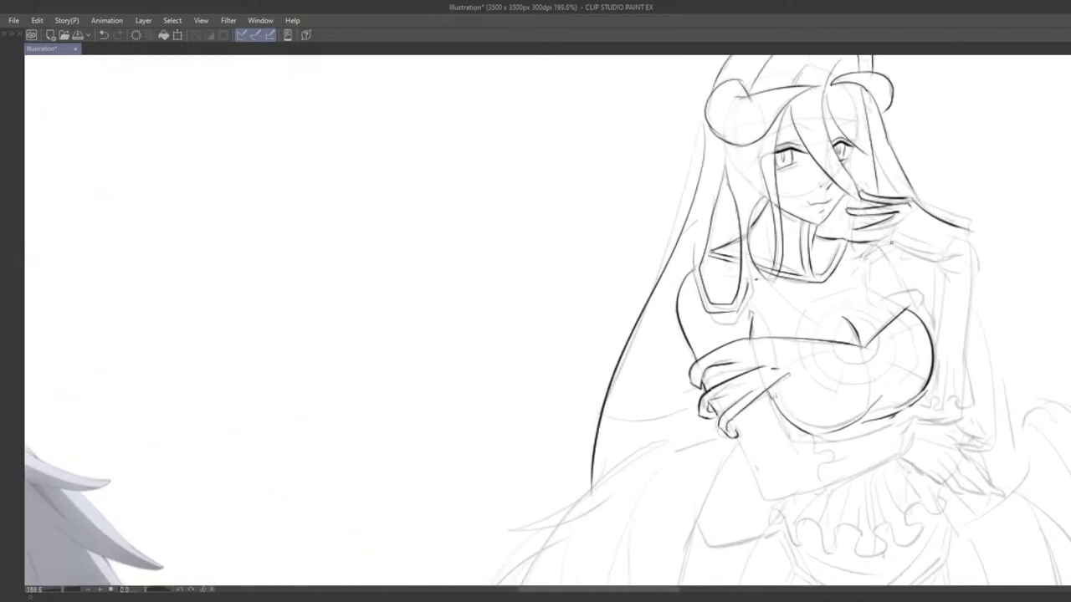
scroll(891, 243, up, 1)
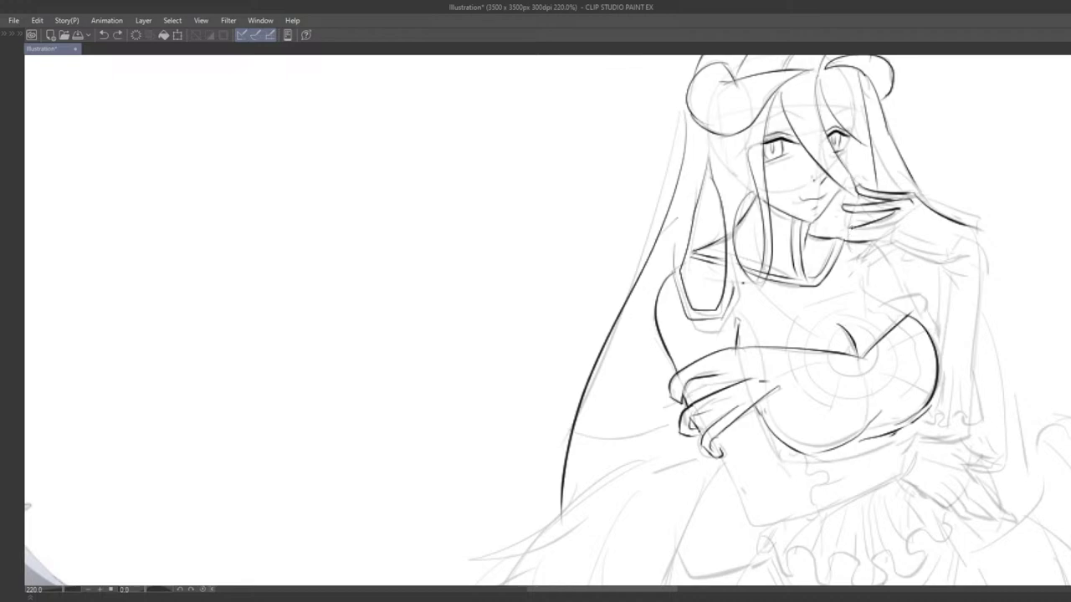
drag(848, 234, 897, 222)
key(ctrl+z)
scroll(880, 242, down, 4)
scroll(797, 248, up, 1)
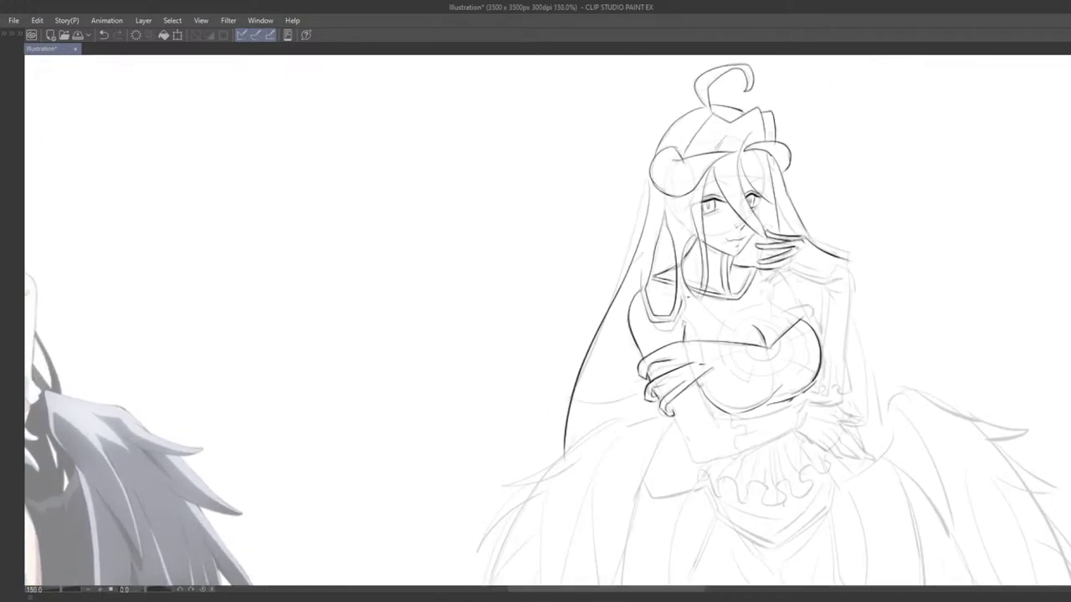
scroll(801, 270, down, 4)
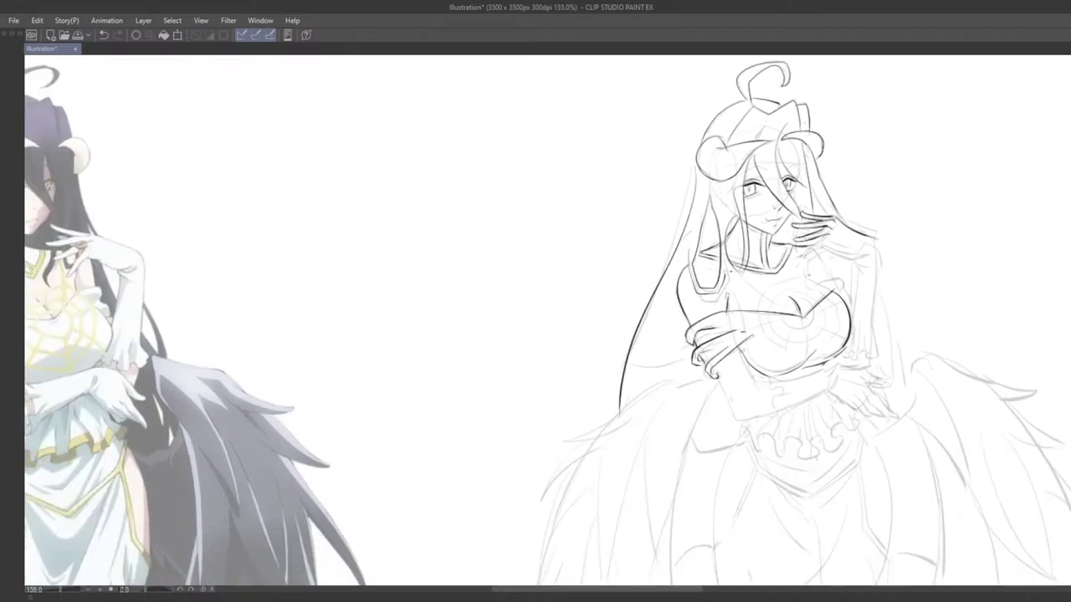
scroll(793, 235, up, 5)
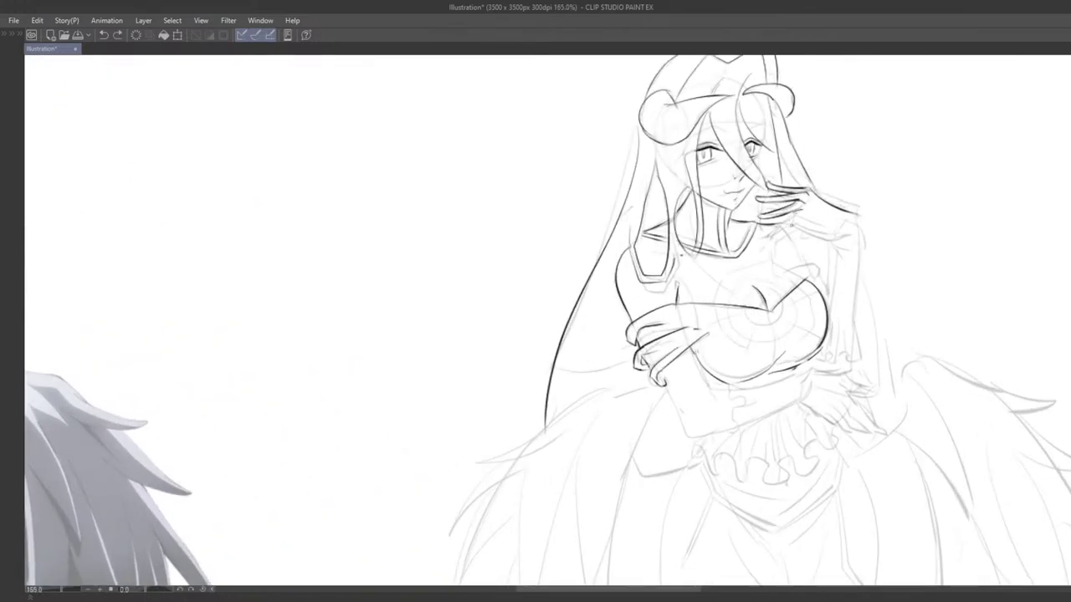
Step: Ink the short line under the raised hand's palm, just below the fingers
mouse_move(775, 232)
mouse_down()
mouse_move(833, 240)
mouse_move(797, 227)
mouse_move(835, 239)
mouse_up()
key(ctrl+z)
key(ctrl+z)
key(ctrl+z)
key(ctrl+z)
key(ctrl+z)
scroll(841, 238, down, 6)
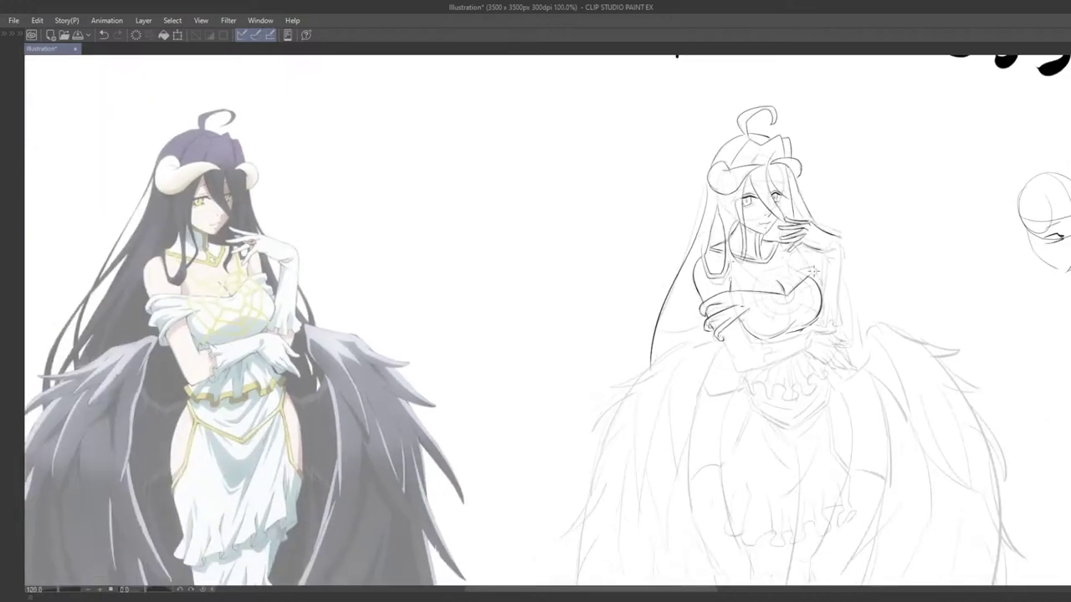
drag(878, 277, 805, 287)
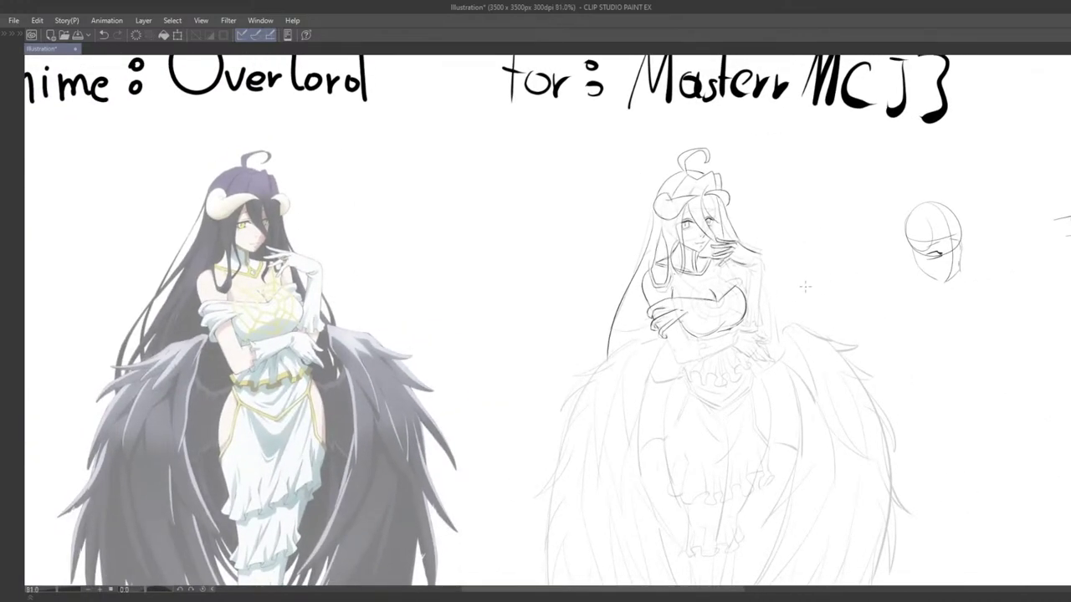
scroll(804, 287, up, 3)
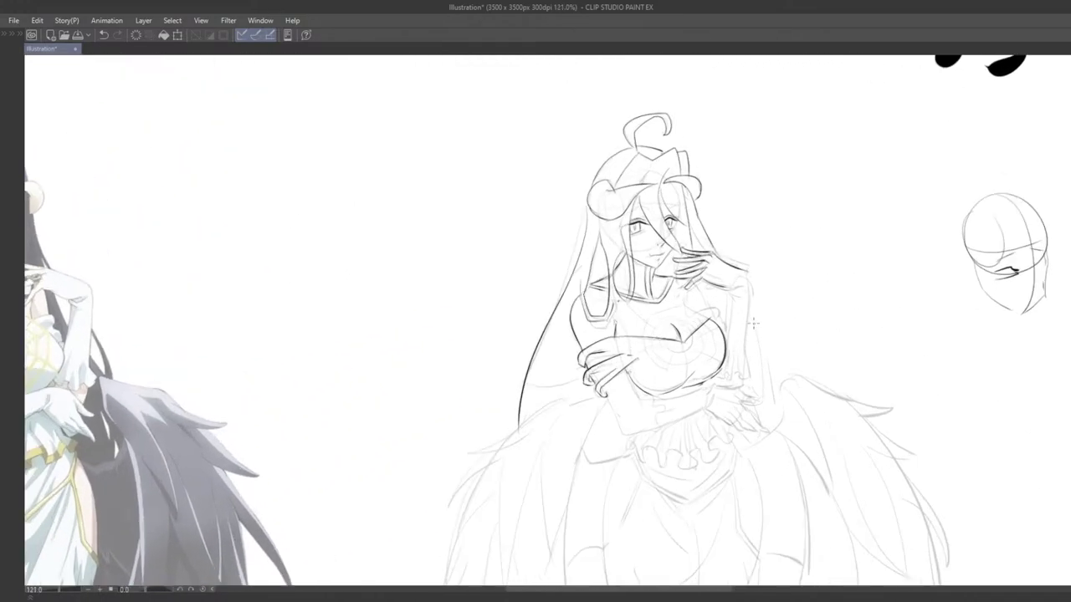
scroll(753, 322, up, 2)
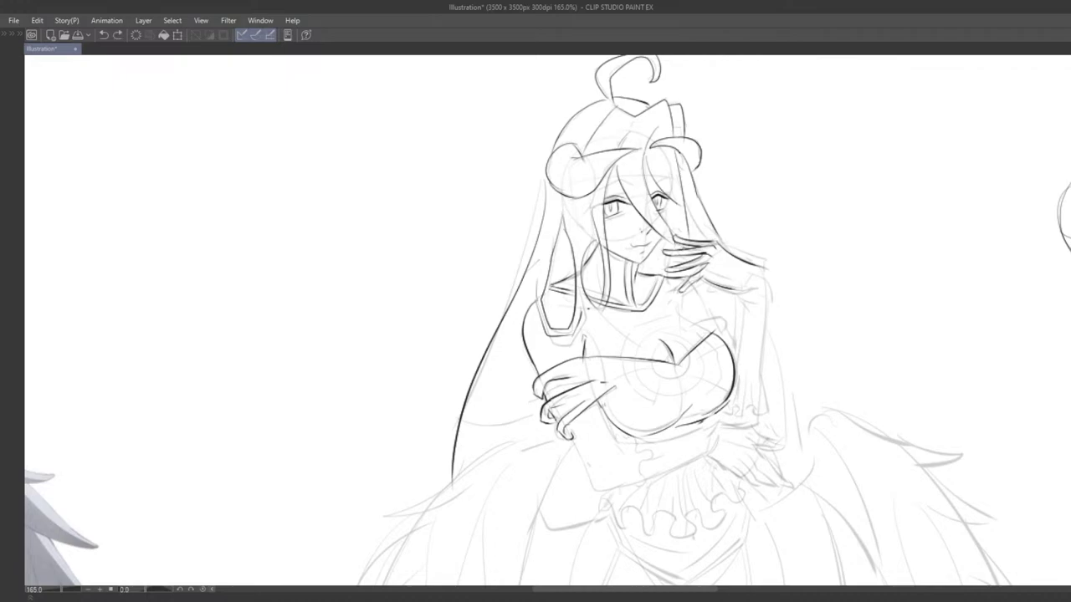
key(ctrl+z)
scroll(683, 251, down, 5)
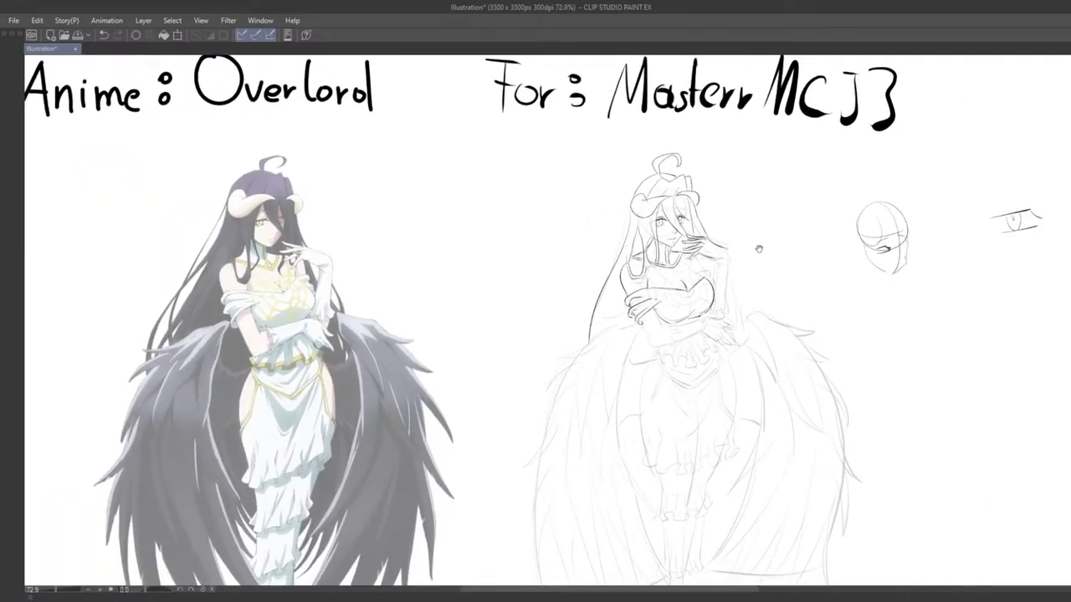
scroll(758, 248, up, 4)
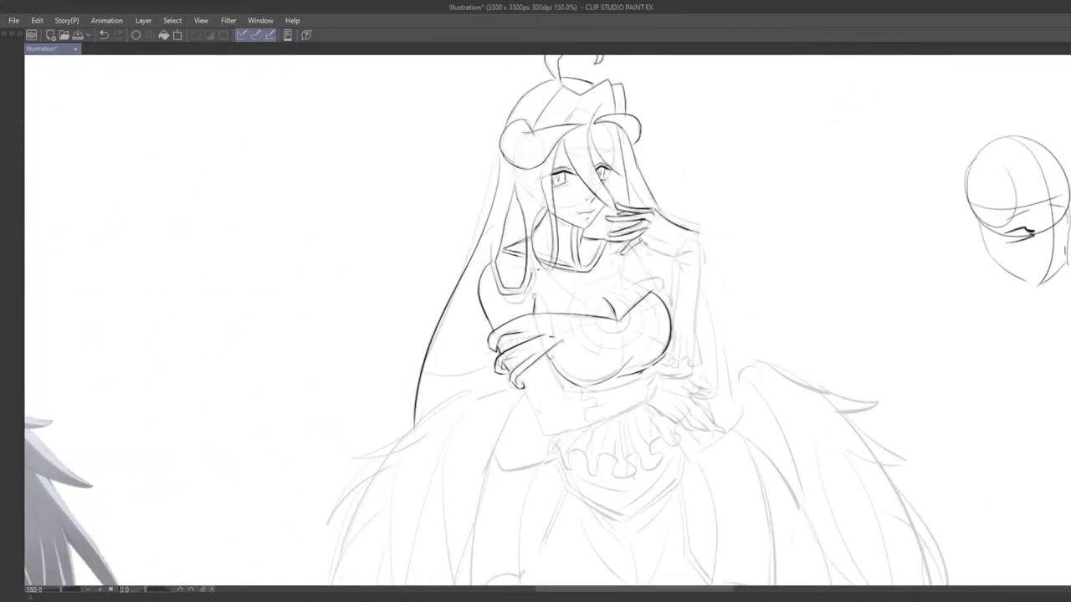
Step: Ink the underside of the raised hand's wrist from the palm toward the bend of the arm
key(ctrl+z)
mouse_move(644, 242)
mouse_down()
mouse_move(699, 265)
mouse_move(700, 289)
mouse_up()
key(ctrl+z)
key(ctrl+z)
key(ctrl+z)
Step: Ink the outer edge of the raised gloved arm from its upper bend down toward the cuff
drag(696, 237, 692, 333)
key(ctrl+z)
drag(698, 234, 698, 326)
key(ctrl+z)
drag(697, 234, 694, 333)
scroll(699, 310, down, 4)
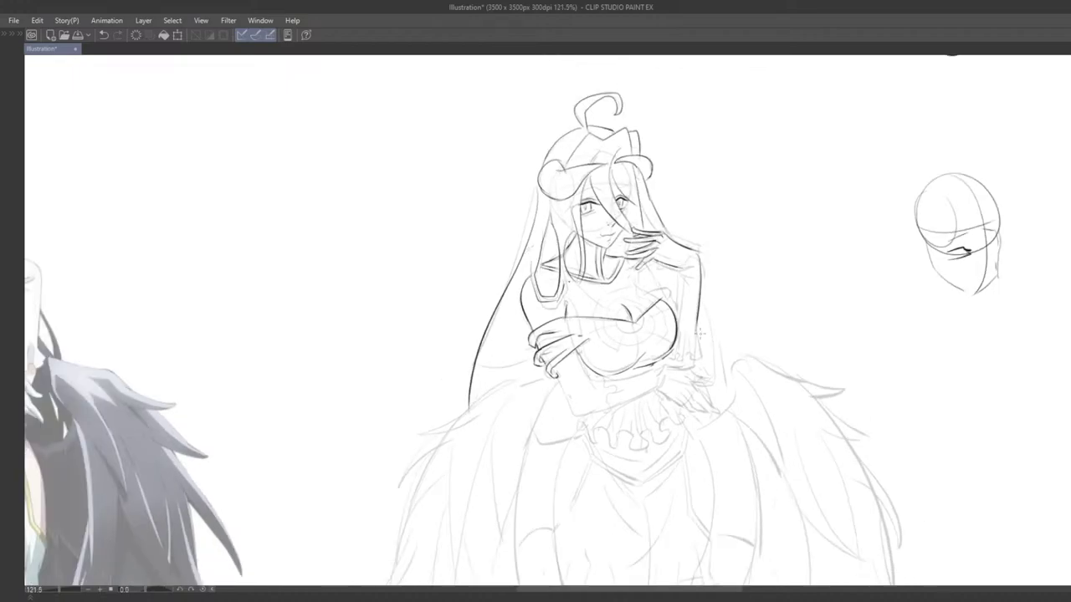
scroll(732, 286, up, 2)
scroll(708, 281, up, 3)
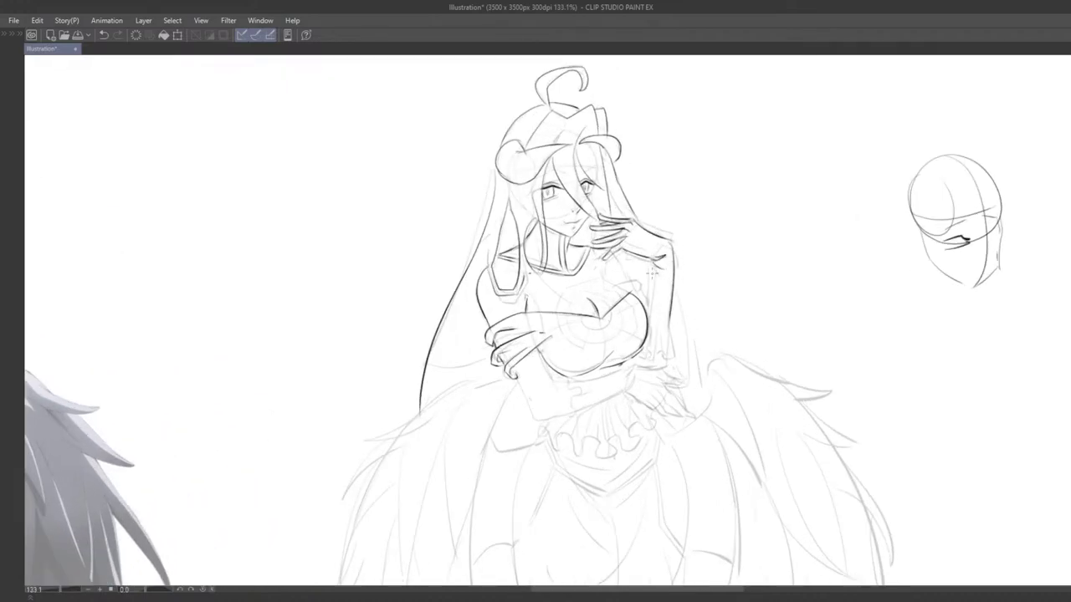
Step: Ink the inner edge of the raised gloved arm below the wrist, checking it against the reference
key(ctrl+z)
drag(652, 270, 642, 307)
key(ctrl+z)
key(ctrl+z)
key(ctrl+z)
scroll(657, 285, down, 5)
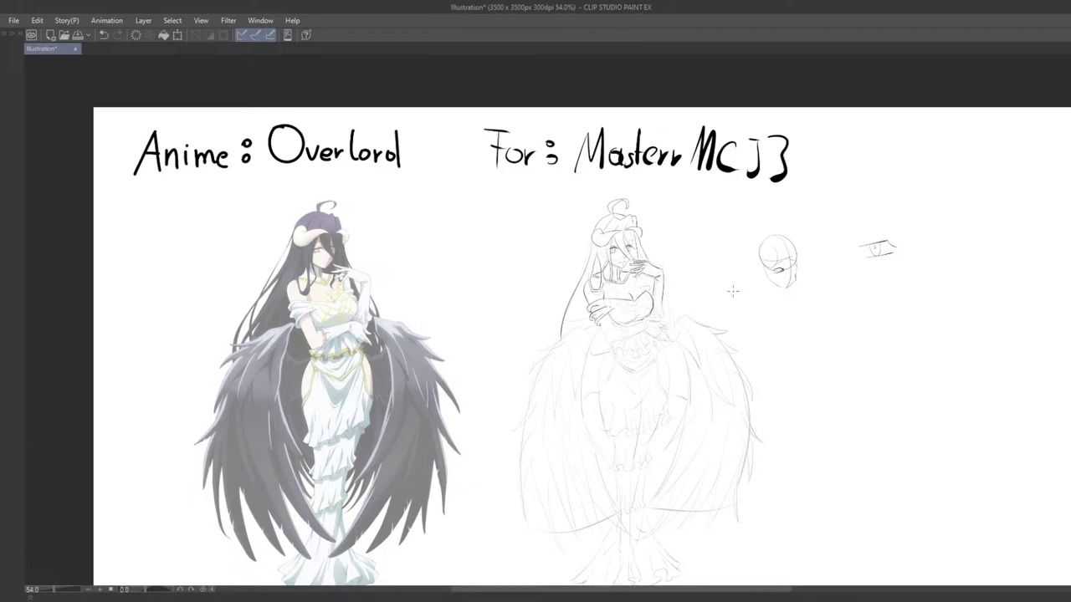
scroll(733, 291, up, 4)
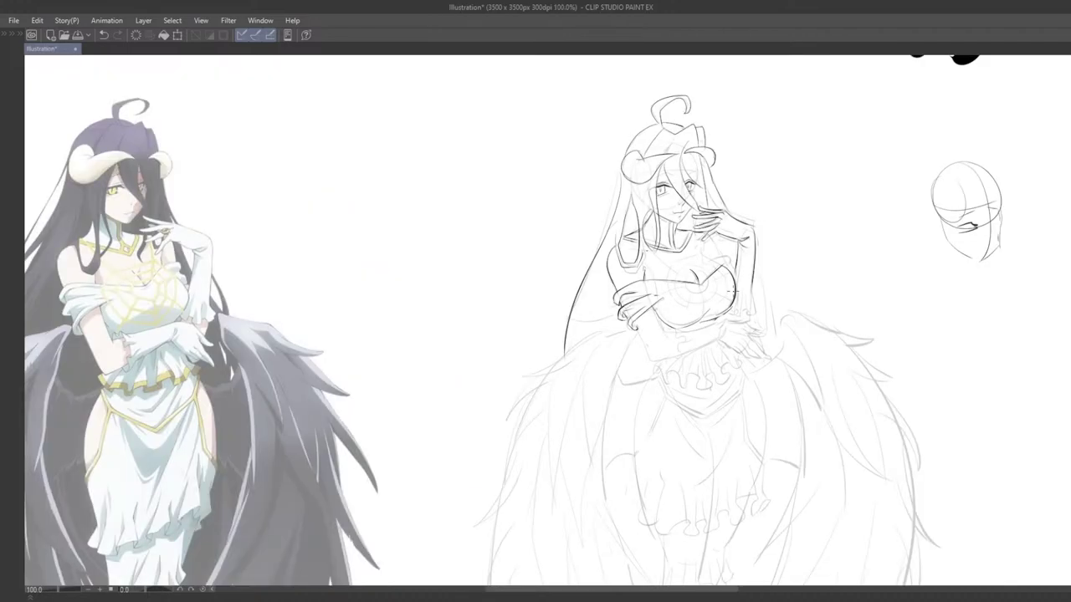
scroll(734, 247, up, 2)
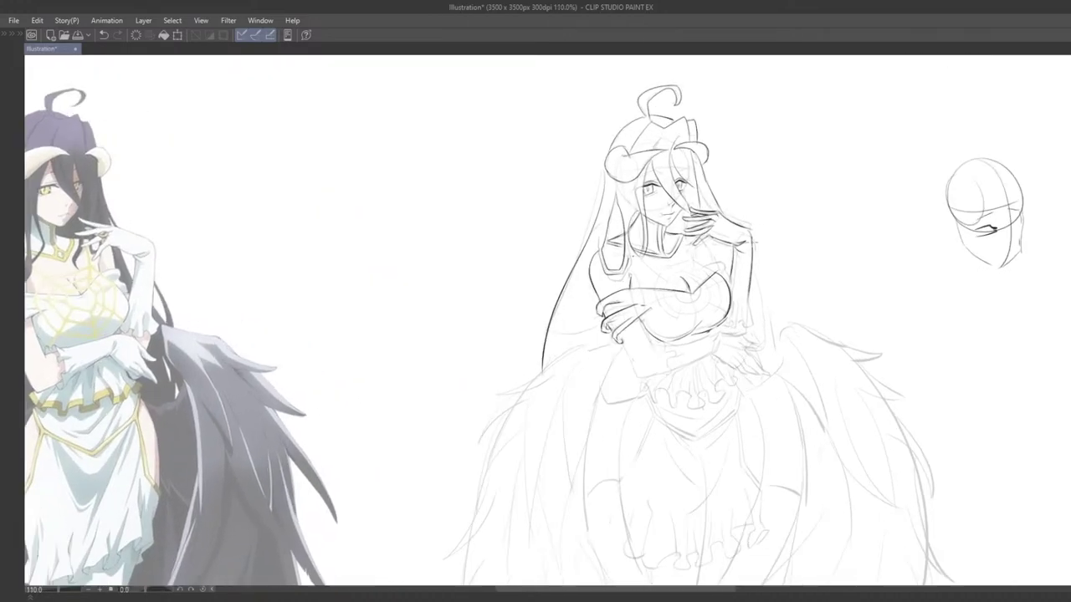
scroll(745, 251, down, 2)
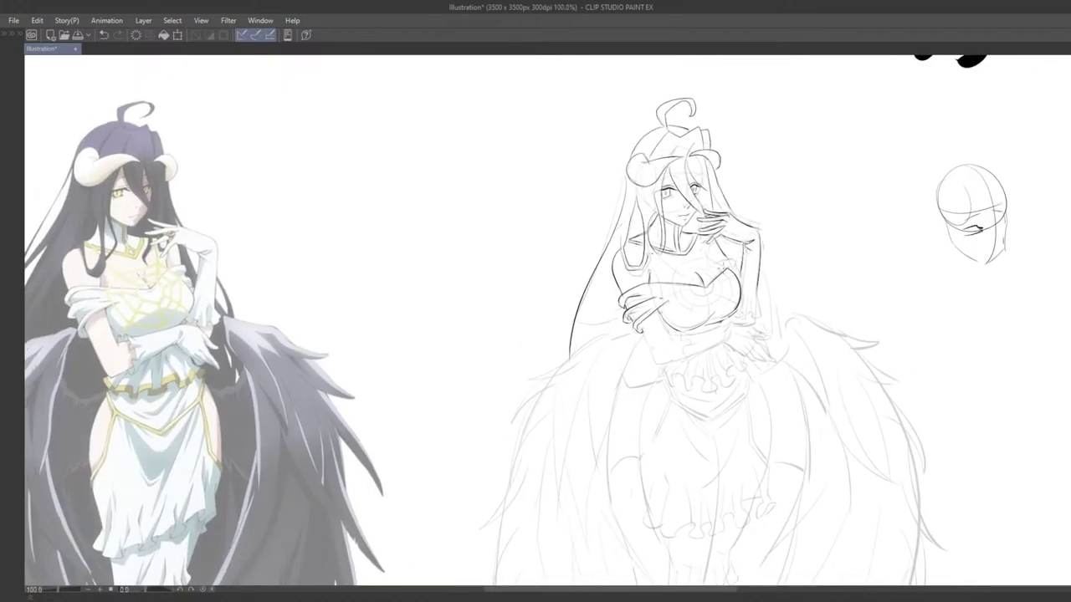
Step: Ink the curved chest line from beneath the raised hand down to the bodice's far upper corner
drag(718, 268, 731, 263)
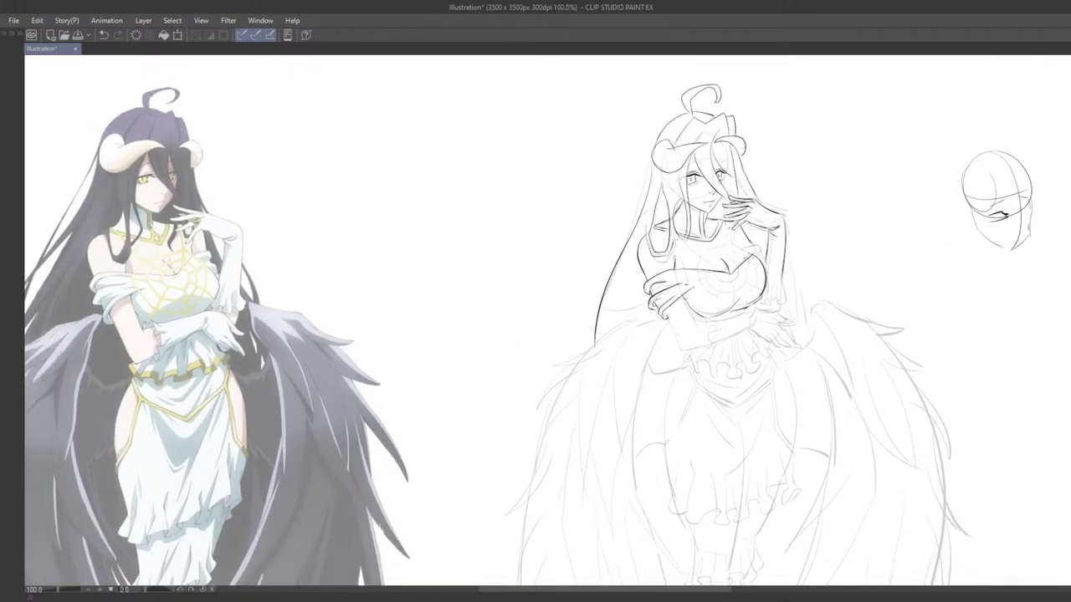
scroll(732, 264, up, 2)
mouse_move(765, 254)
mouse_down()
mouse_move(800, 235)
mouse_move(819, 240)
mouse_up()
key(ctrl+z)
scroll(809, 268, down, 3)
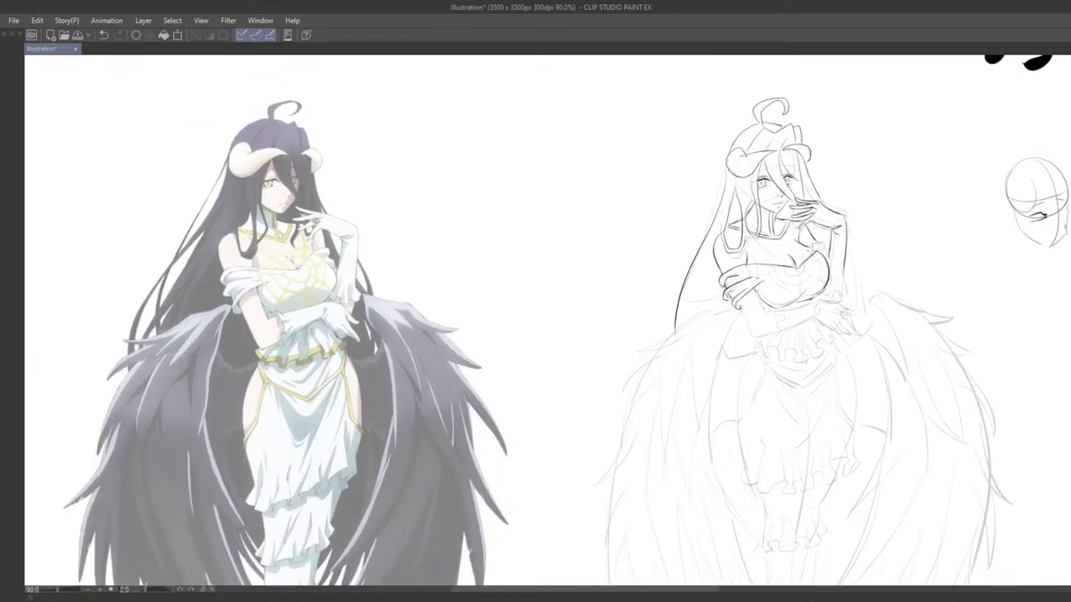
scroll(810, 251, up, 3)
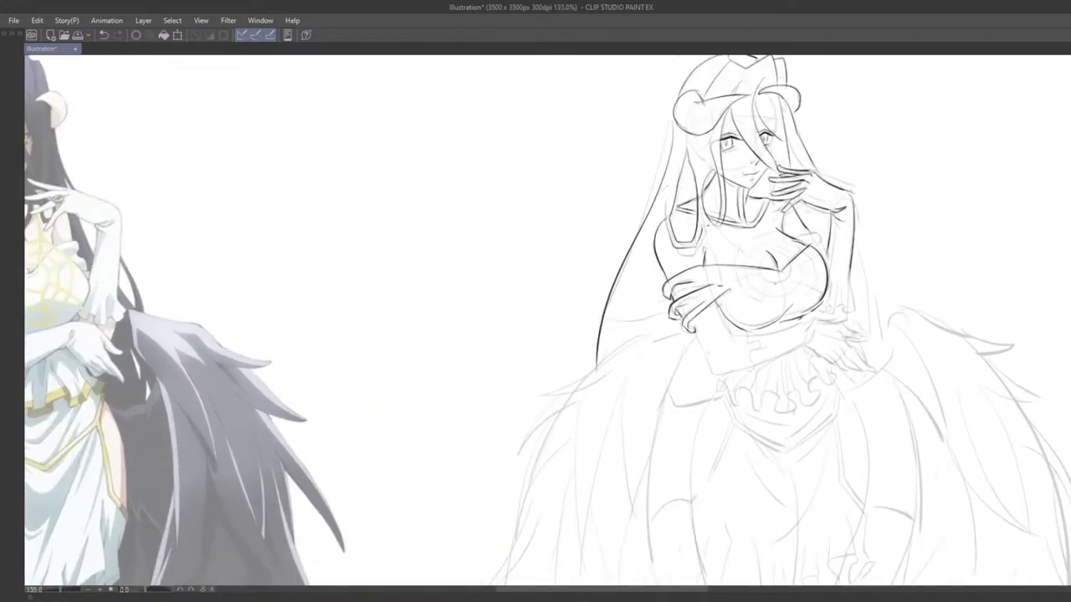
scroll(799, 243, down, 3)
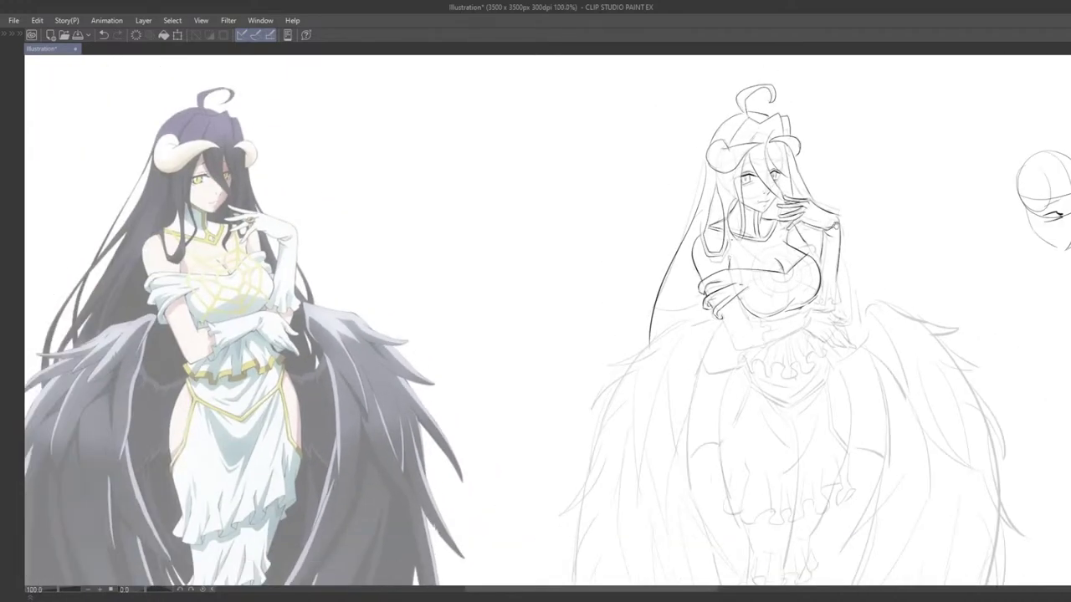
scroll(769, 248, up, 3)
scroll(769, 248, up, 2)
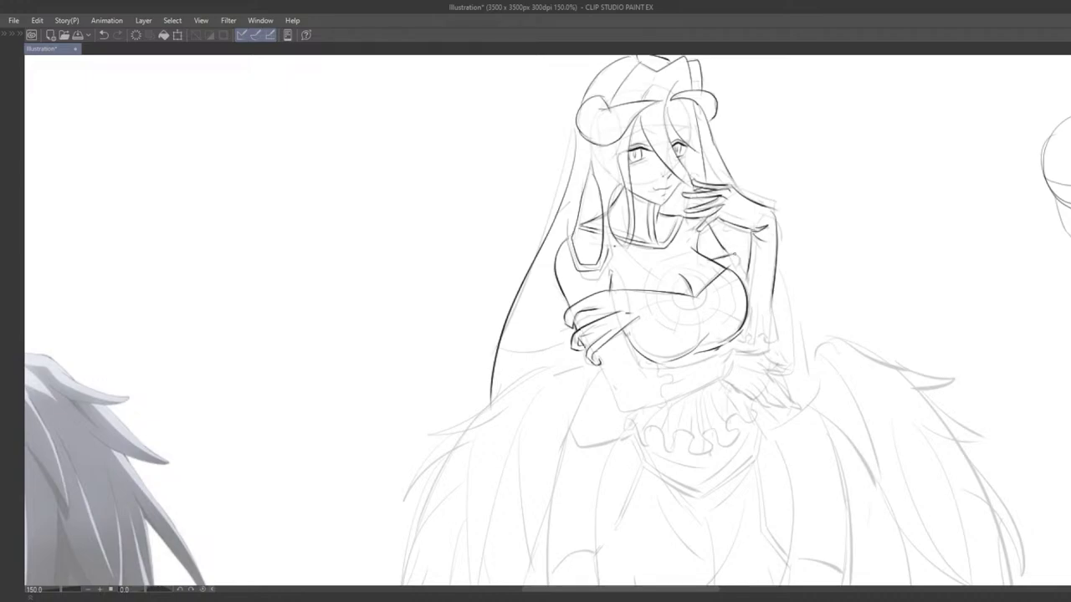
Step: Ink the outline of the small off-shoulder ruffle between the bodice and the raised arm
key(ctrl+z)
key(ctrl+z)
key(ctrl+z)
key(ctrl+z)
scroll(740, 259, down, 2)
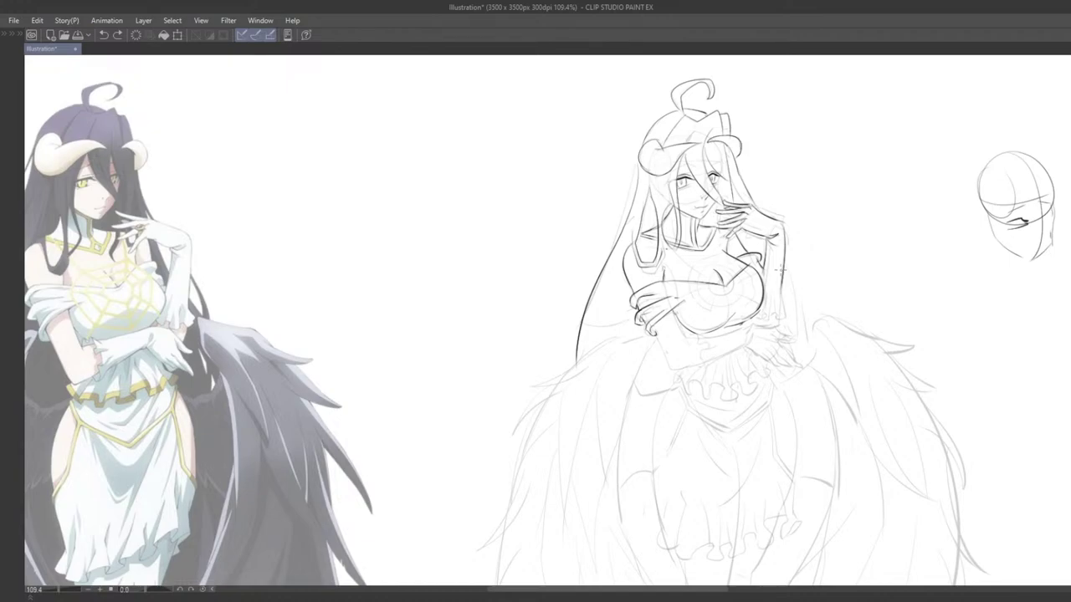
scroll(779, 269, up, 3)
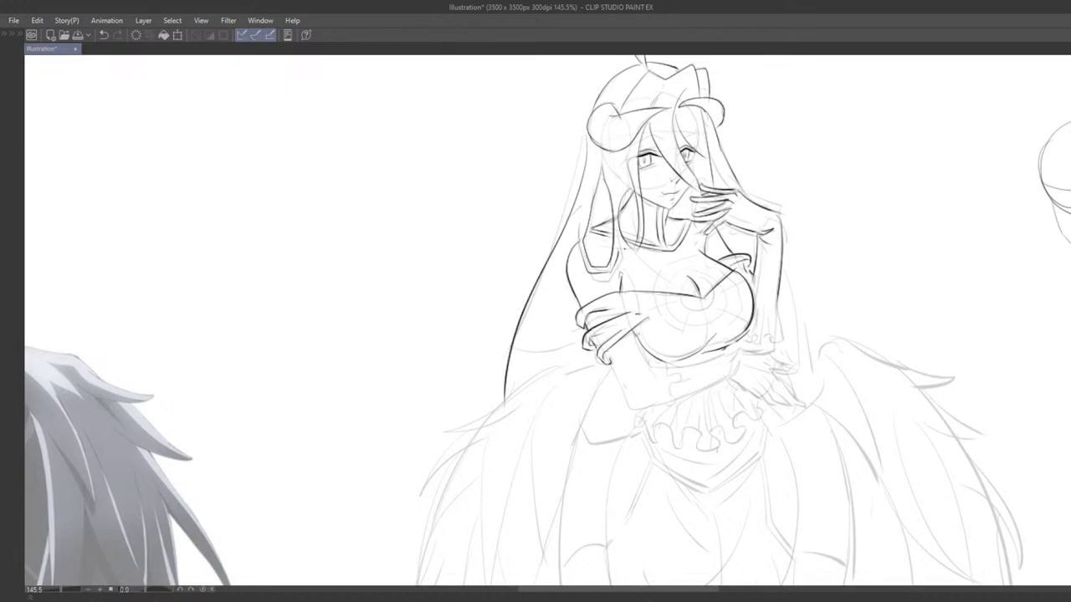
Step: Add the fold and lower edge lines to the ruffle beside the bodice's far side
key(ctrl+z)
key(ctrl+z)
drag(750, 257, 753, 268)
key(ctrl+z)
key(ctrl+z)
drag(748, 275, 754, 285)
scroll(757, 257, down, 1)
scroll(741, 272, up, 3)
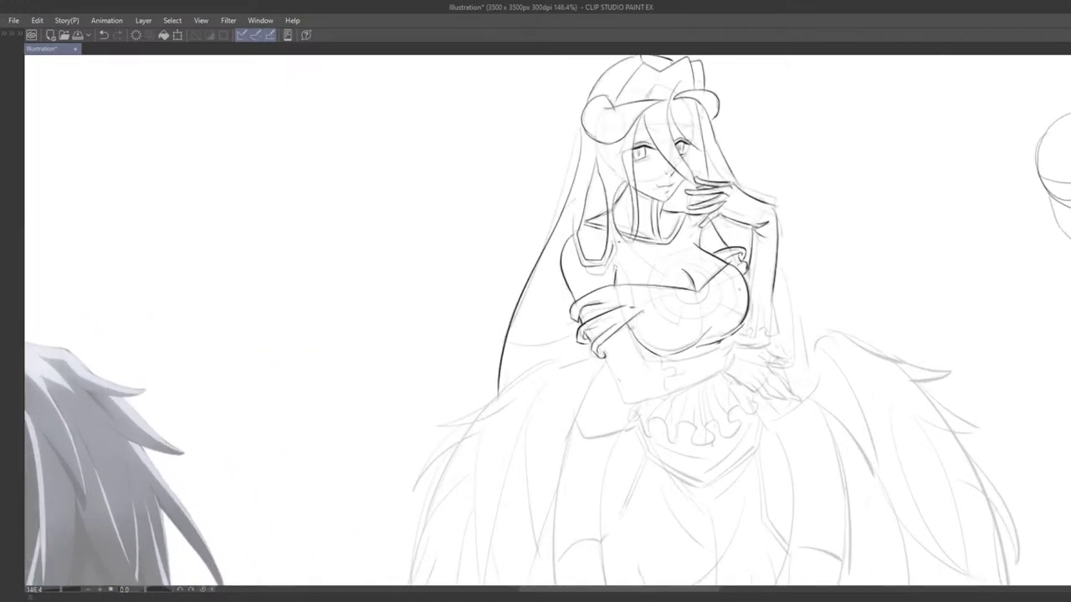
Step: Extend the raised arm's glove lines down to the flared cuff and ink the start of its hem
scroll(741, 283, down, 1)
scroll(852, 284, down, 1)
drag(886, 251, 839, 239)
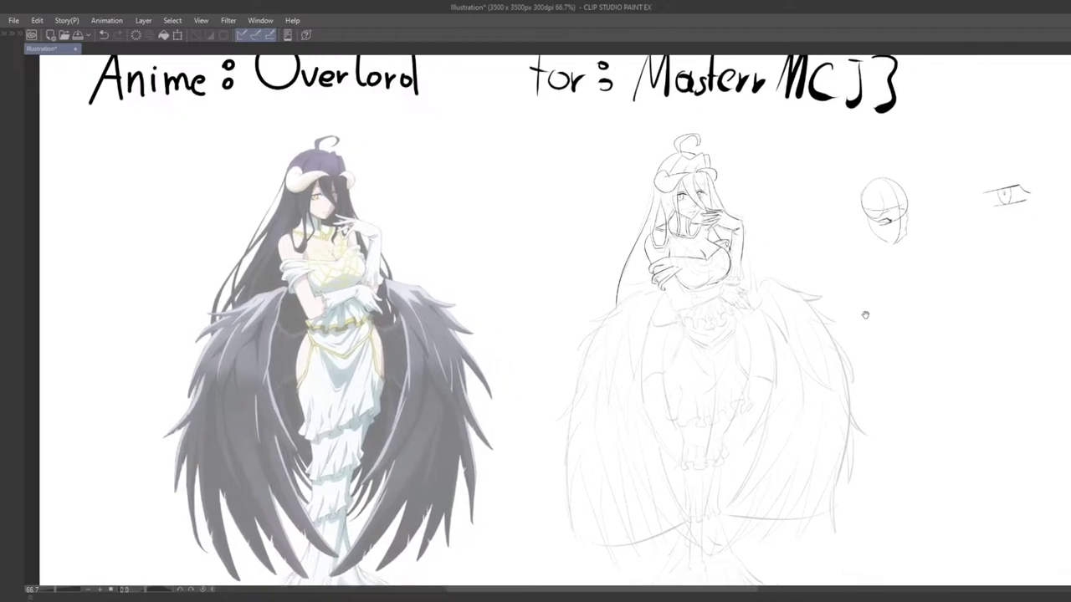
scroll(814, 343, up, 1)
drag(801, 309, 767, 316)
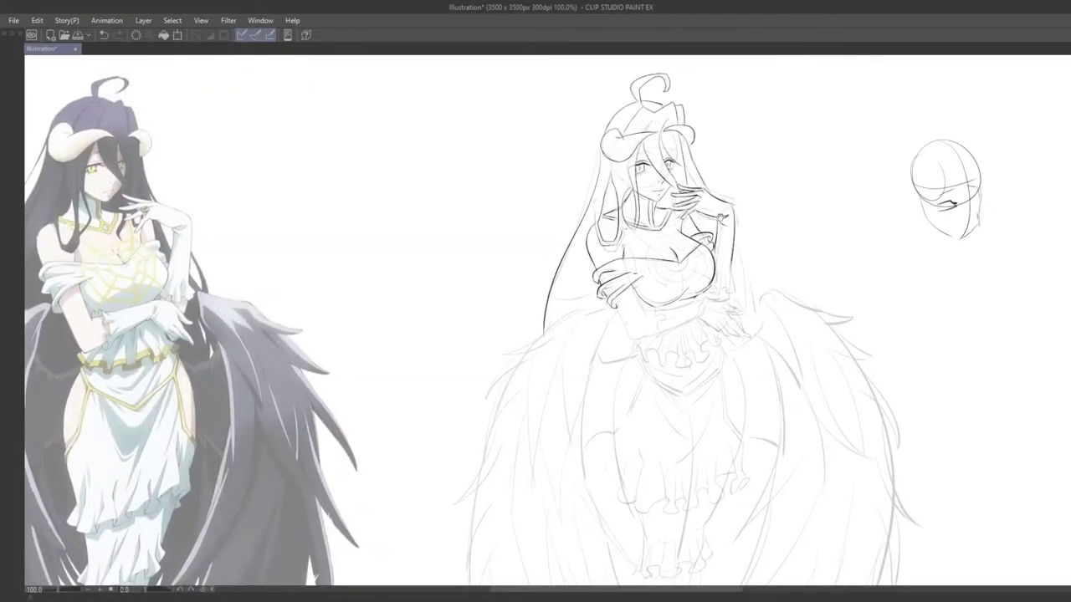
mouse_move(716, 274)
mouse_down()
mouse_move(642, 306)
mouse_move(669, 330)
mouse_up()
scroll(659, 314, up, 2)
key(ctrl+z)
key(ctrl+z)
key(ctrl+z)
mouse_move(664, 271)
mouse_down()
mouse_move(669, 327)
mouse_move(641, 330)
mouse_up()
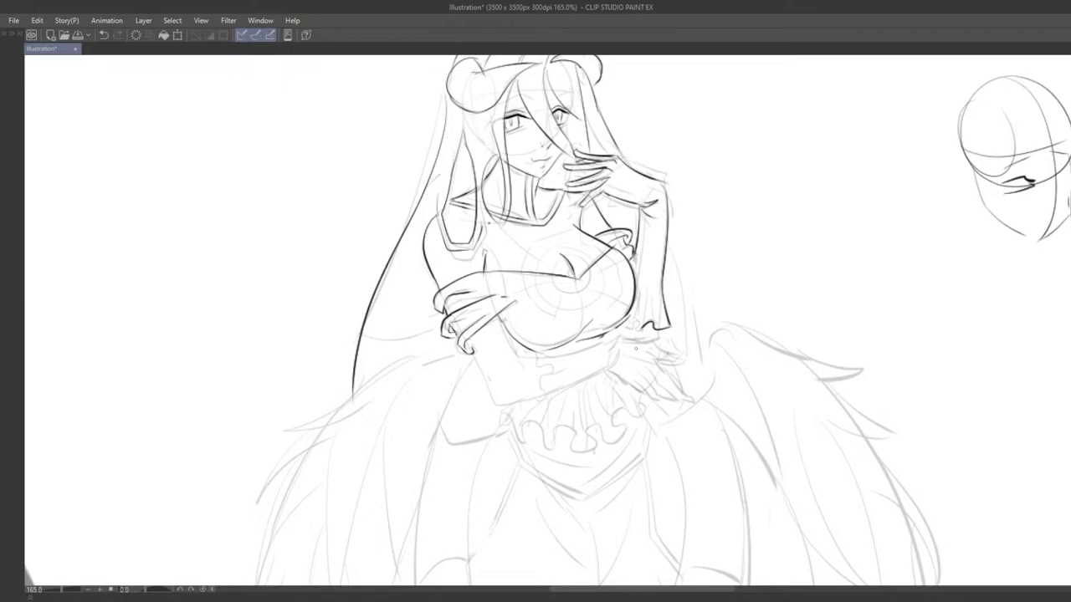
Step: Ink the wavy ruffled hem and fold lines of the raised arm's glove cuff
key(ctrl+z)
key(ctrl+z)
key(ctrl+z)
drag(668, 303, 673, 319)
mouse_move(661, 303)
mouse_down()
mouse_move(658, 324)
mouse_move(634, 320)
mouse_up()
key(ctrl+z)
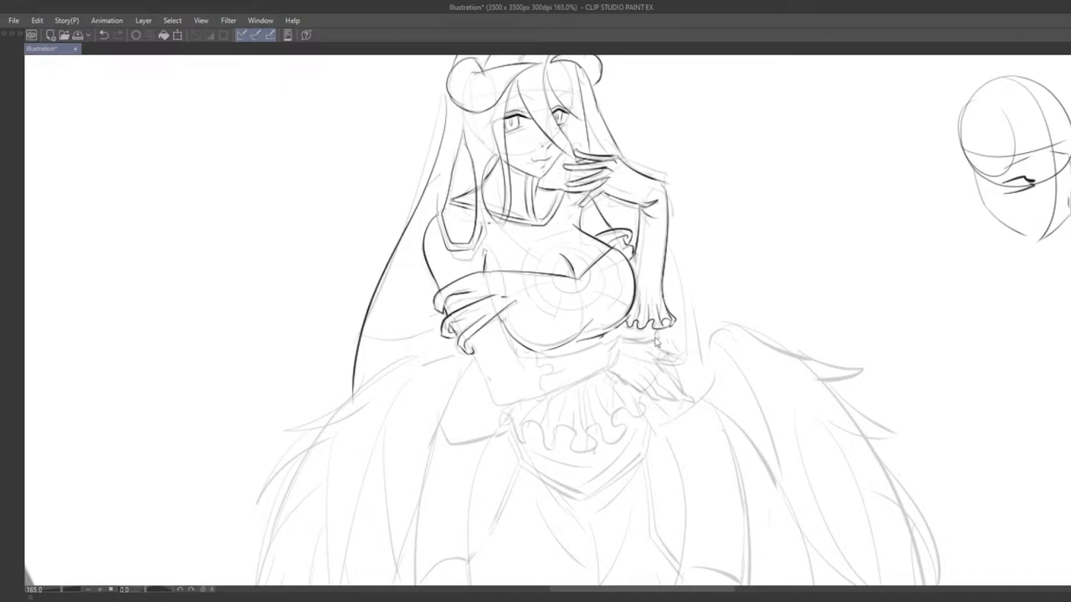
scroll(694, 306, down, 4)
scroll(695, 307, up, 3)
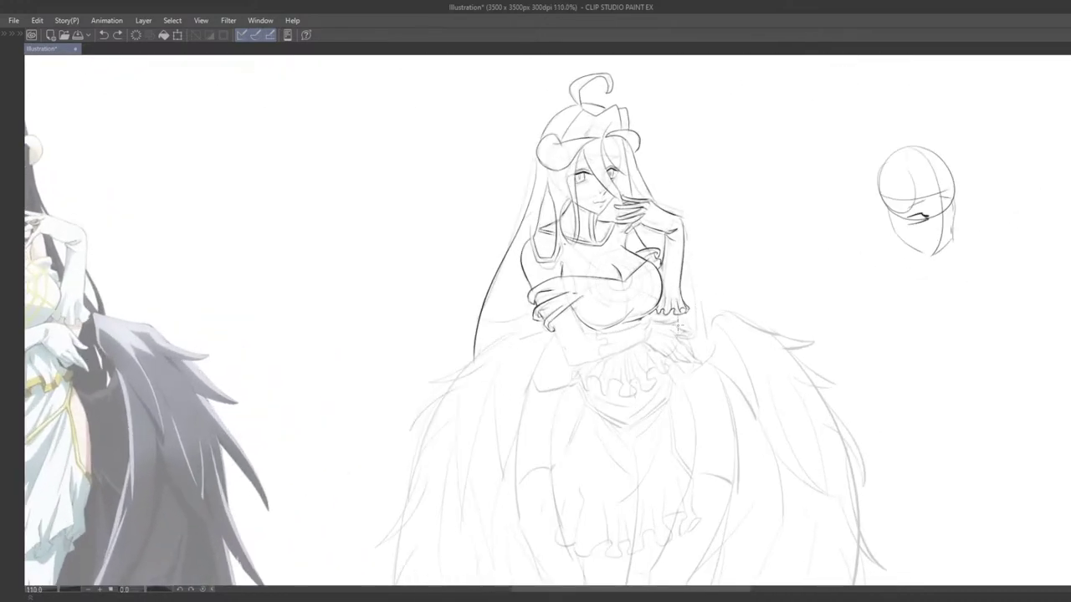
Step: Ink the short line just below the raised arm's glove cuff, comparing the figure with the reference
scroll(660, 343, down, 3)
scroll(659, 348, down, 3)
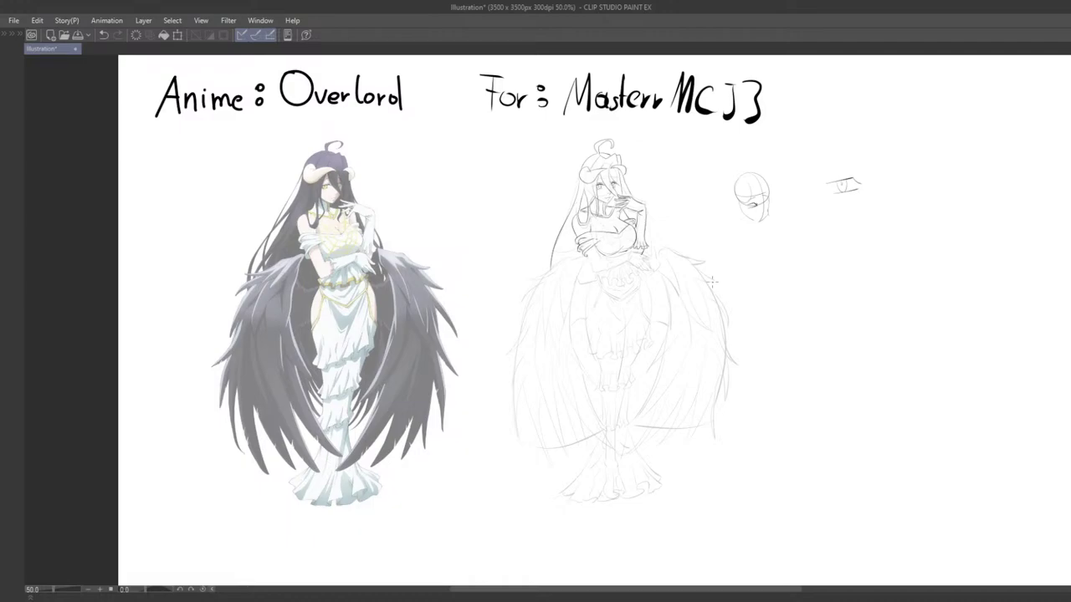
scroll(711, 282, up, 3)
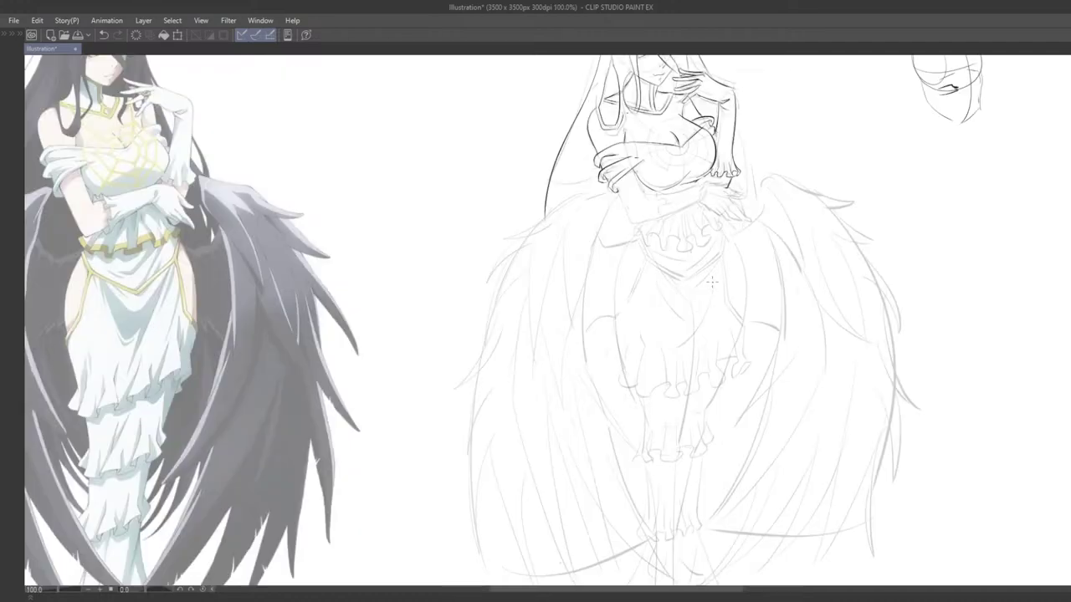
scroll(759, 306, down, 1)
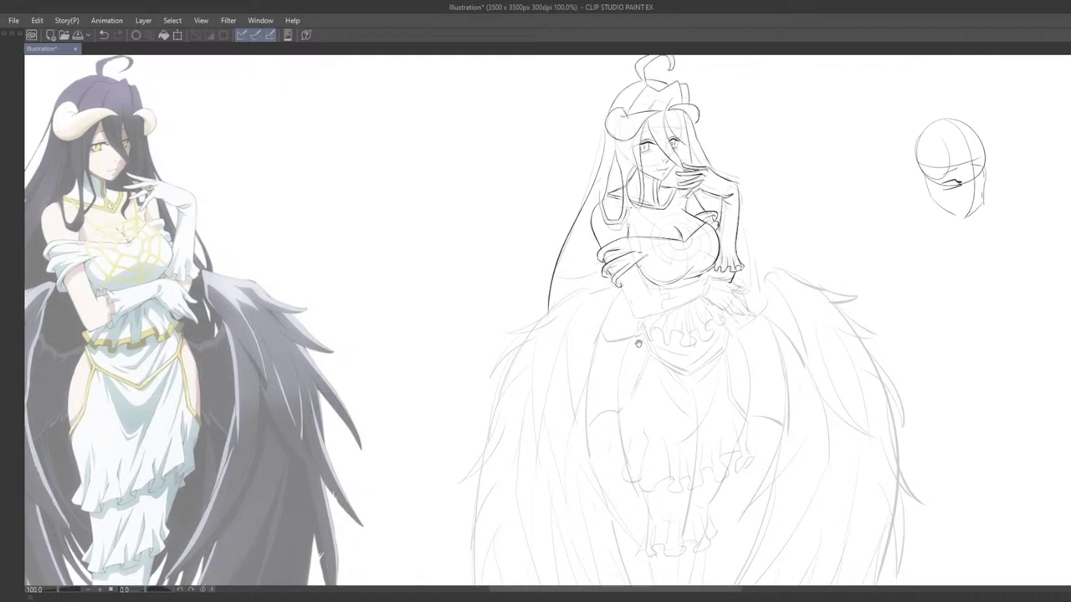
scroll(736, 322, up, 3)
drag(677, 279, 787, 288)
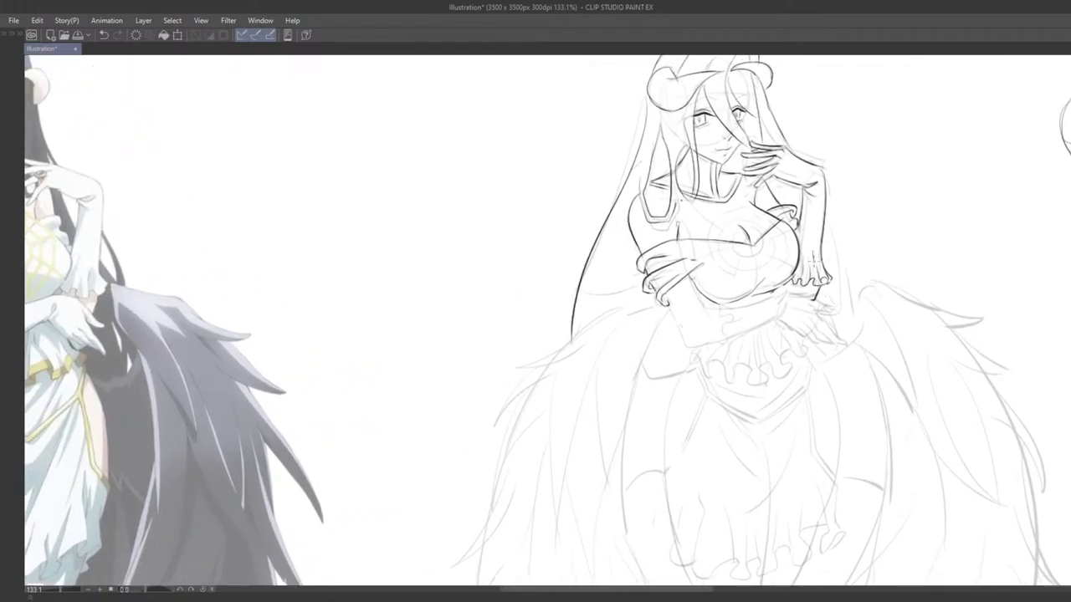
scroll(705, 323, down, 4)
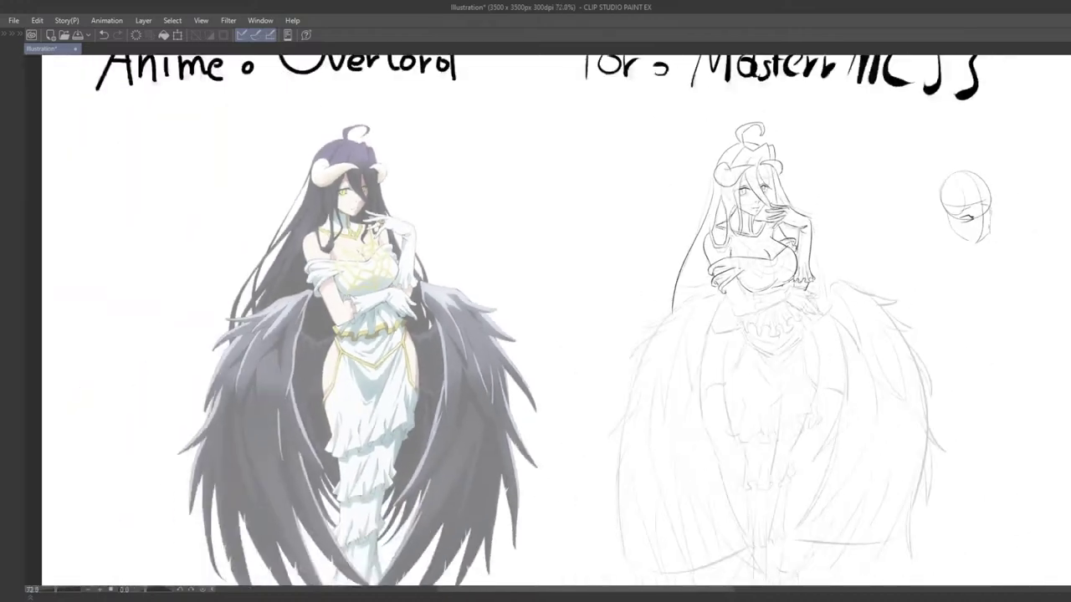
Step: Ink the short upper line of the hair strand descending from the near-side horn beside the face, redoing the first attempt
scroll(705, 323, up, 5)
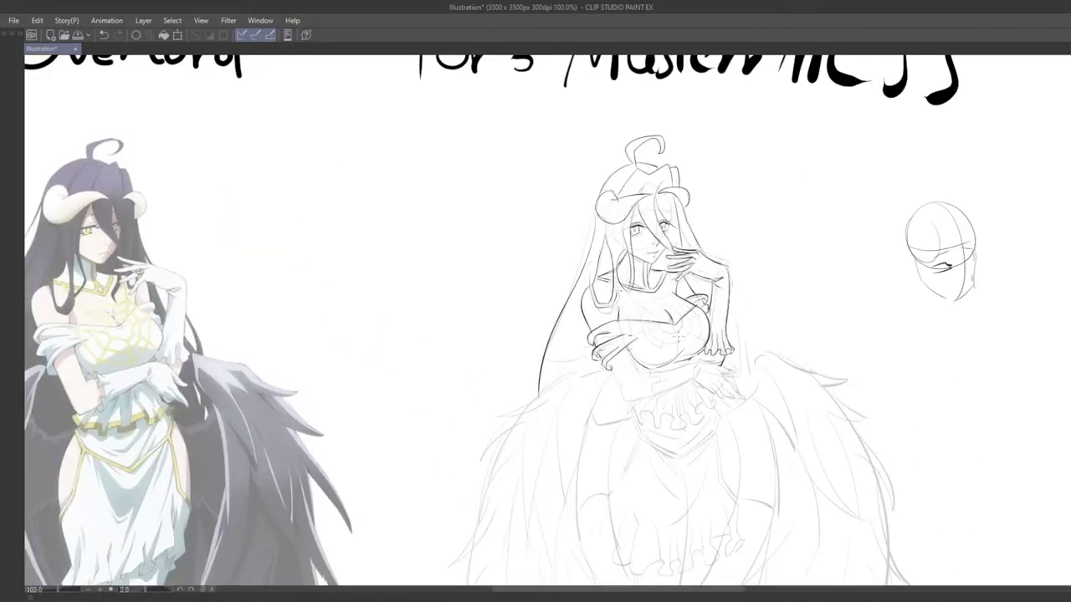
drag(583, 396, 717, 347)
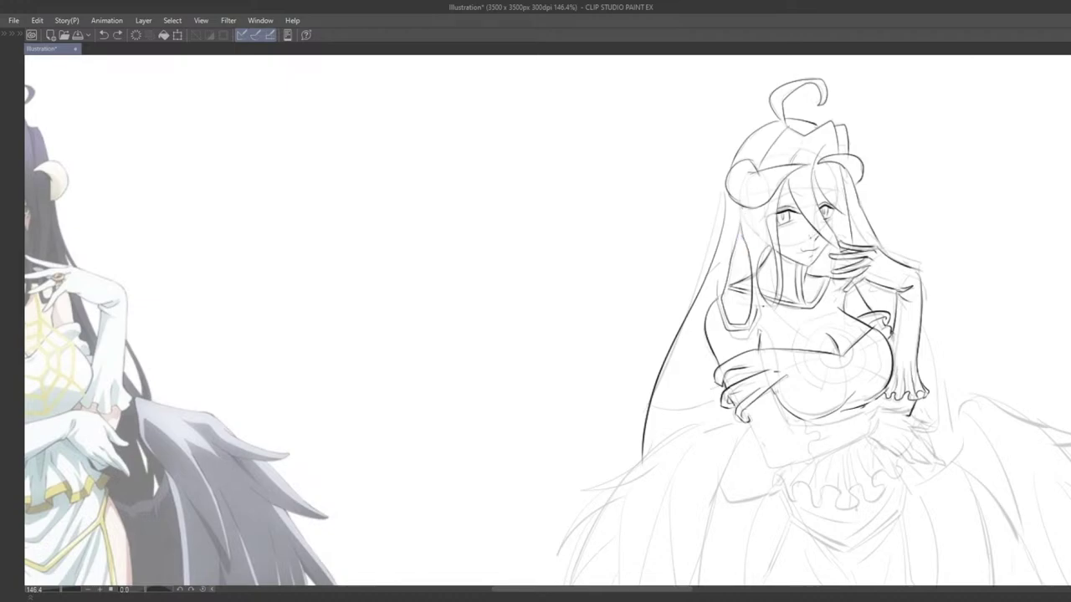
drag(741, 209, 745, 241)
key(ctrl+z)
key(ctrl+z)
drag(741, 210, 734, 246)
scroll(734, 302, down, 10)
scroll(734, 310, up, 6)
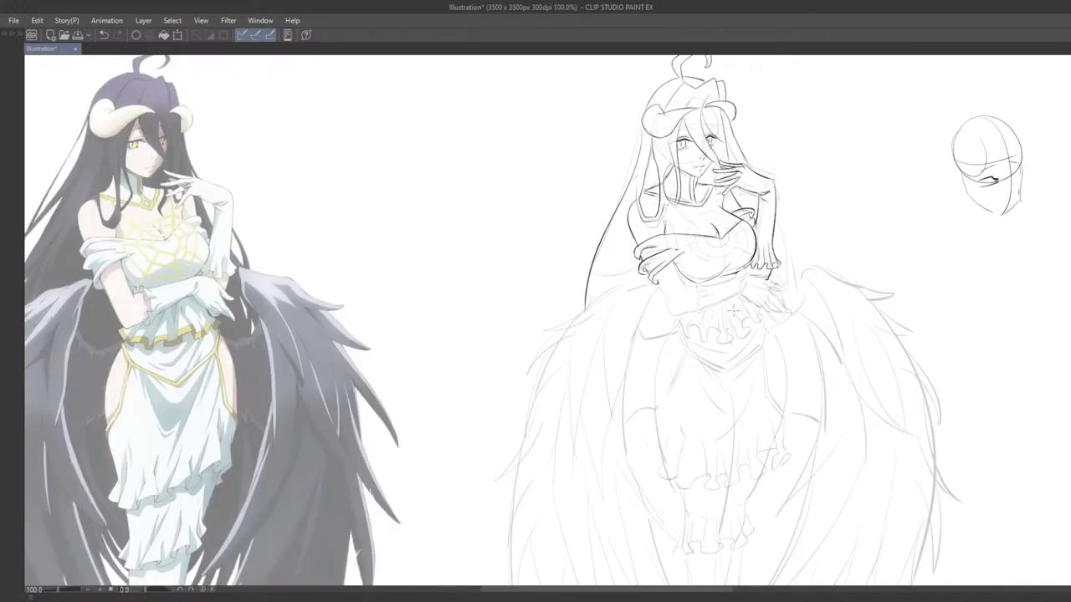
Step: Undo the last two strokes and compare the whole inked figure with the reference
mouse_move(734, 311)
mouse_down()
mouse_move(690, 314)
mouse_move(737, 263)
mouse_move(725, 231)
mouse_move(741, 227)
mouse_move(722, 237)
mouse_up()
scroll(712, 220, up, 4)
key(ctrl+z)
key(ctrl+z)
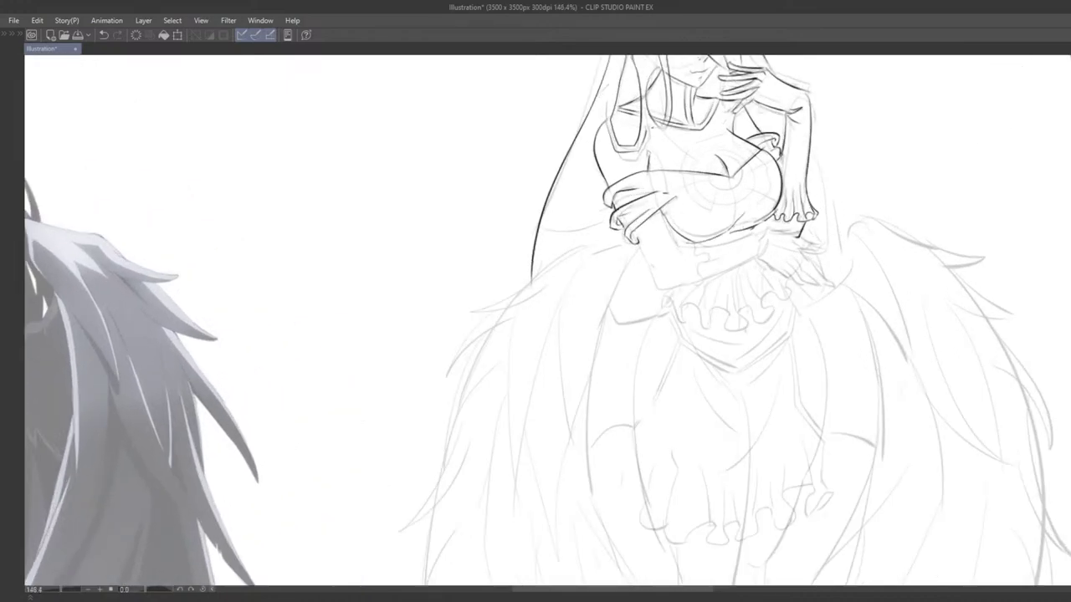
scroll(631, 291, down, 4)
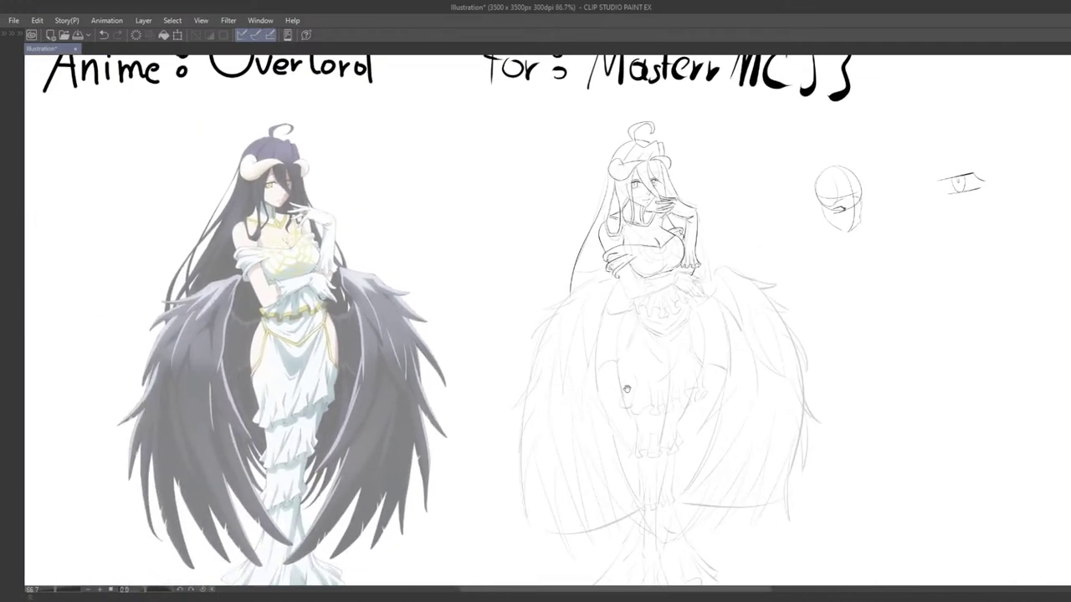
scroll(626, 384, up, 3)
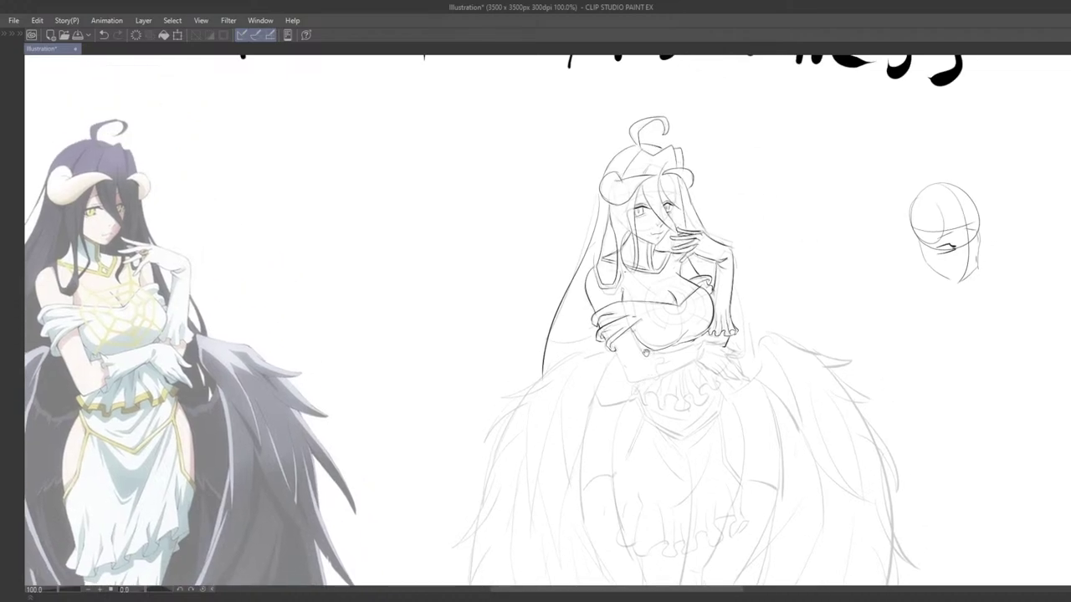
scroll(680, 314, up, 2)
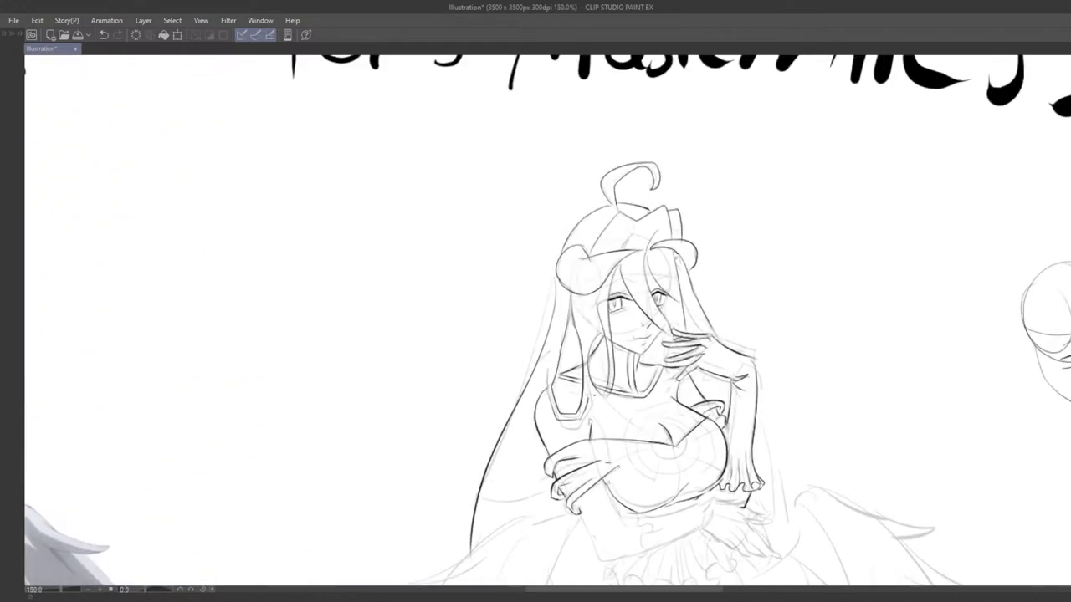
Step: Ink the outer edge and elbow of the arm folded across the waist, starting below the draped sleeve
scroll(736, 276, down, 3)
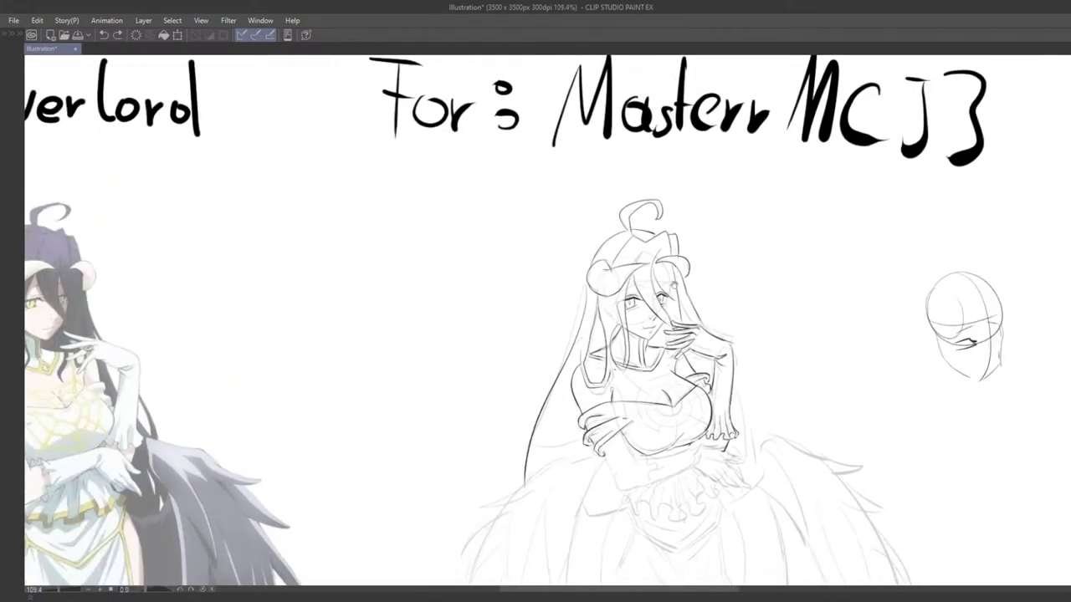
scroll(736, 276, up, 4)
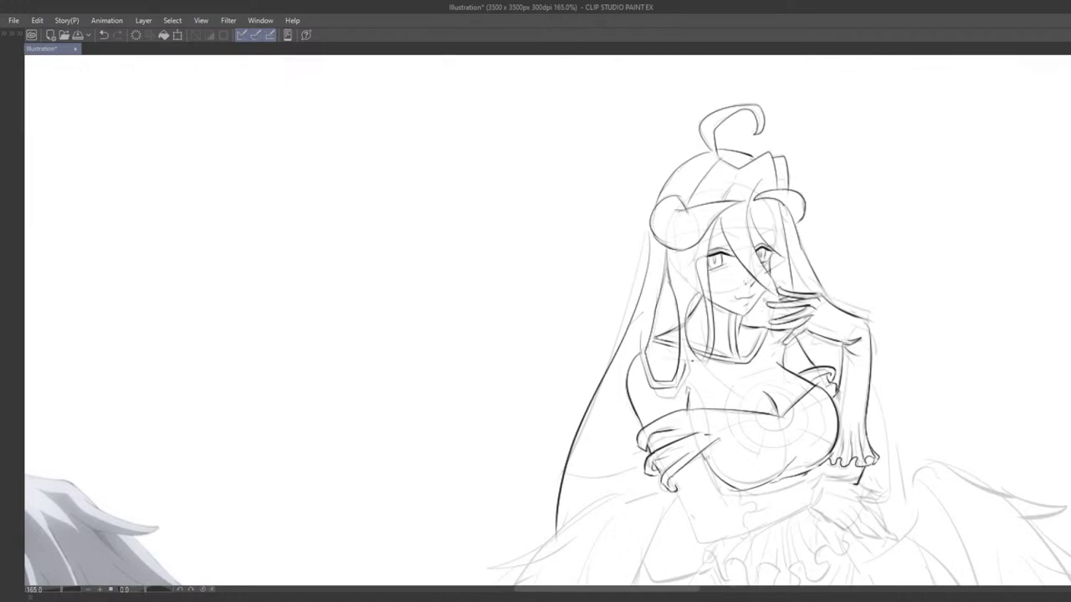
scroll(764, 301, down, 5)
drag(883, 298, 823, 246)
scroll(803, 355, up, 3)
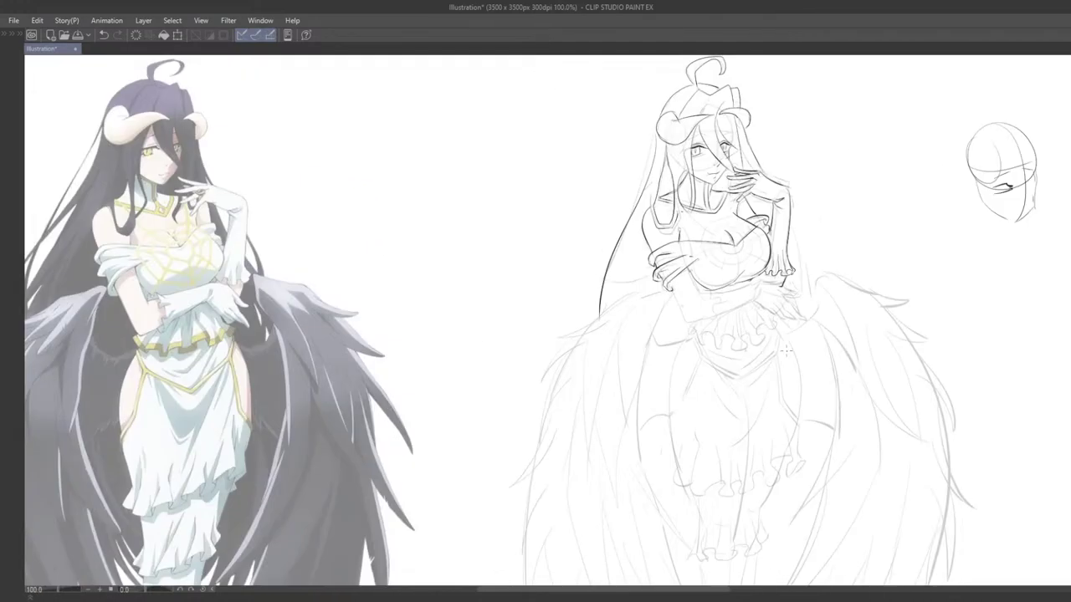
scroll(786, 351, up, 2)
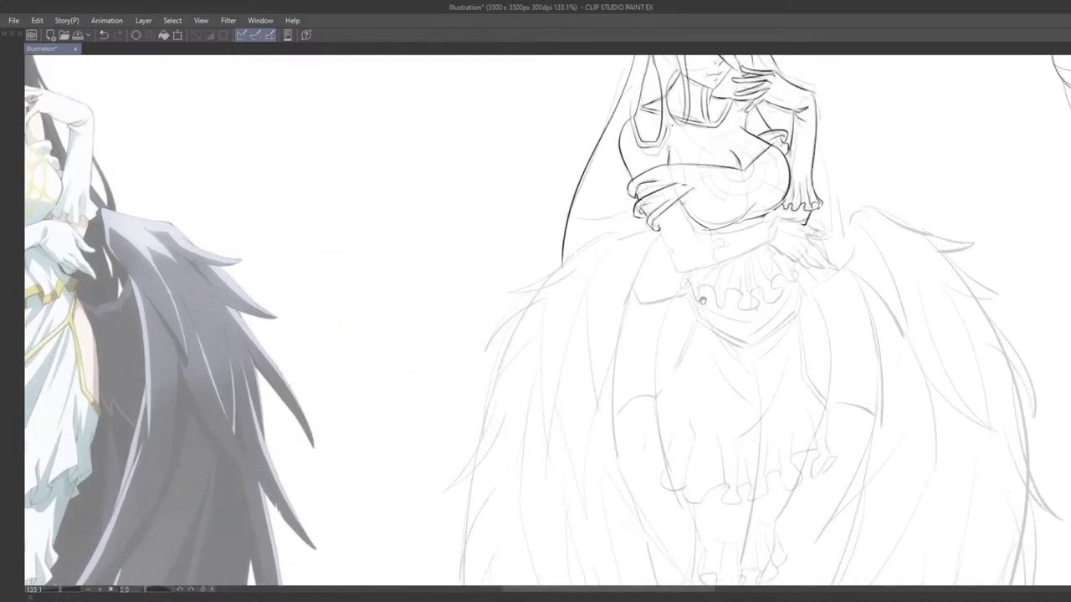
drag(703, 300, 812, 297)
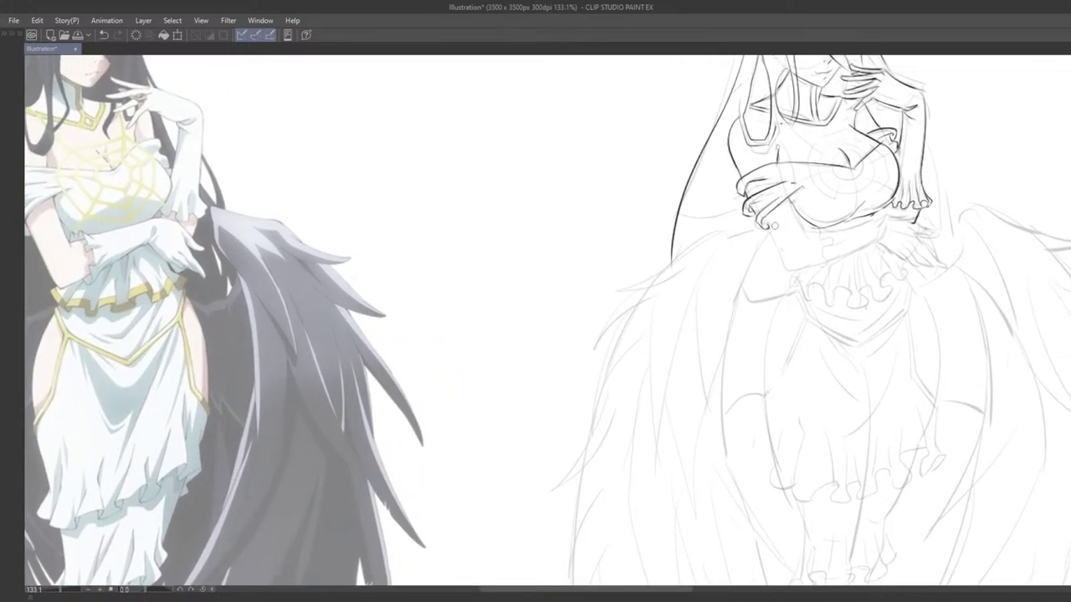
mouse_move(765, 222)
mouse_down()
mouse_move(789, 307)
mouse_move(788, 270)
mouse_move(834, 258)
mouse_move(821, 262)
mouse_up()
key(ctrl+z)
key(ctrl+z)
key(ctrl+z)
scroll(815, 246, down, 6)
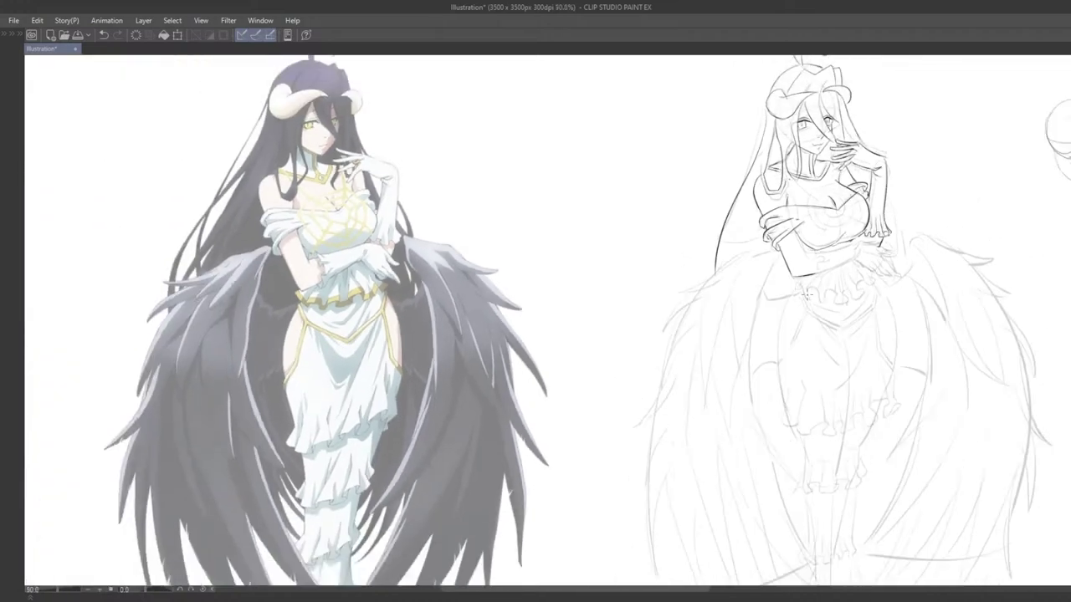
Step: Ink the inner edge of the folded forearm and the wavy ruffle where the glove begins
drag(864, 226, 737, 251)
scroll(752, 225, up, 8)
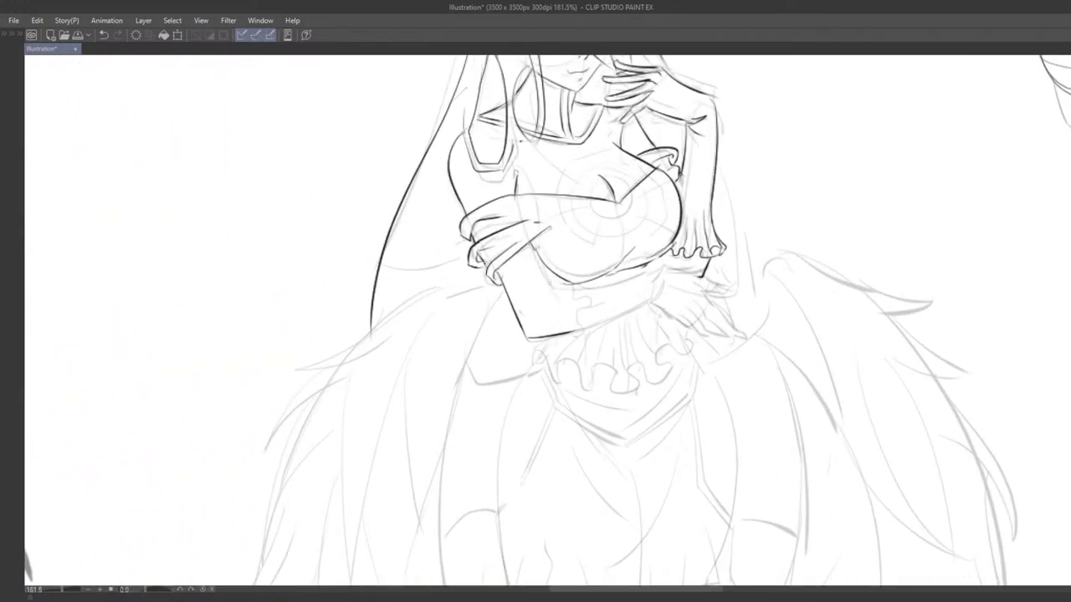
mouse_move(532, 242)
mouse_down()
mouse_move(557, 298)
mouse_move(574, 292)
mouse_move(567, 285)
mouse_move(571, 297)
mouse_move(587, 296)
mouse_move(576, 335)
mouse_up()
key(ctrl+z)
key(ctrl+z)
key(ctrl+z)
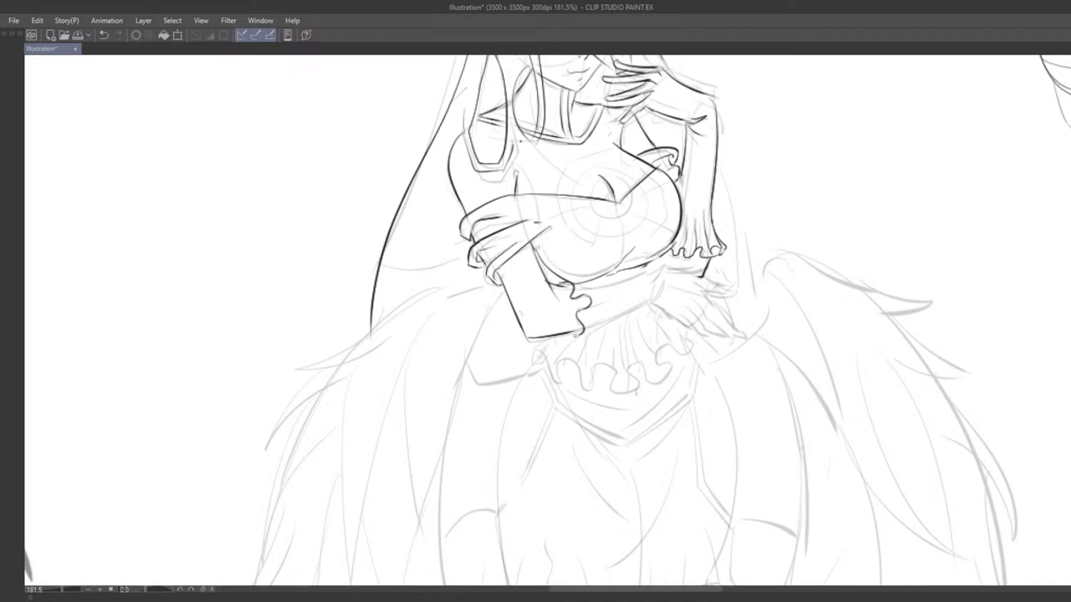
Step: Complete the lower end of the folded arm's glove ruffle and ink the glove's lower edge and creases
key(ctrl+z)
key(ctrl+z)
key(ctrl+z)
mouse_move(578, 312)
mouse_down()
mouse_move(583, 337)
mouse_move(580, 321)
mouse_move(561, 338)
mouse_up()
mouse_move(583, 298)
mouse_down()
mouse_move(610, 293)
mouse_move(610, 317)
mouse_up()
key(ctrl+z)
key(ctrl+z)
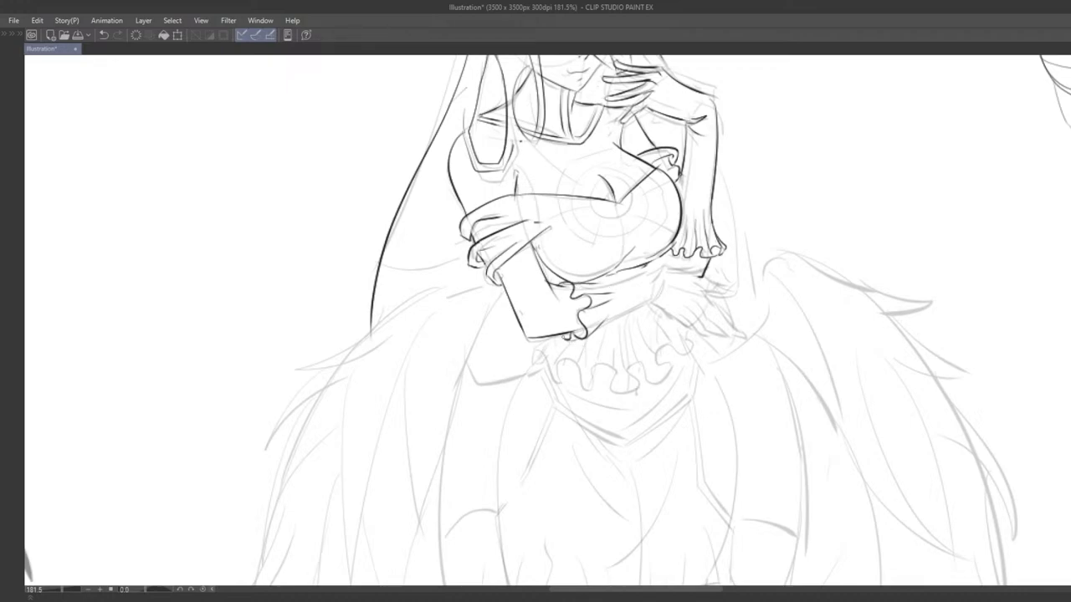
Step: Ink the glove's upper edge under the bust and clean up the lower end of the raised arm's glove
drag(663, 267, 645, 286)
key(e)
mouse_move(708, 268)
mouse_down()
mouse_move(666, 269)
mouse_move(693, 242)
mouse_move(707, 273)
mouse_move(660, 273)
mouse_up()
key(ctrl+z)
key(ctrl+z)
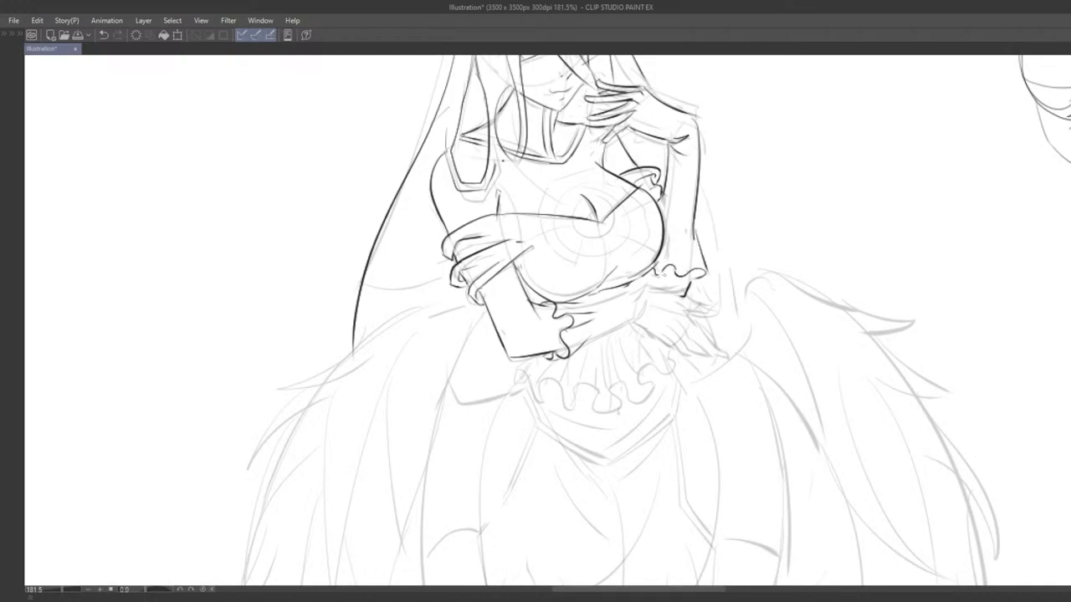
Step: Redraw the flared outer edge of the raised arm's ruffled glove cuff
key(ctrl+z)
mouse_move(679, 232)
mouse_down()
mouse_move(676, 272)
mouse_move(711, 264)
mouse_move(704, 249)
mouse_up()
key(ctrl+z)
key(ctrl+z)
key(ctrl+z)
scroll(711, 201, down, 5)
scroll(762, 185, up, 4)
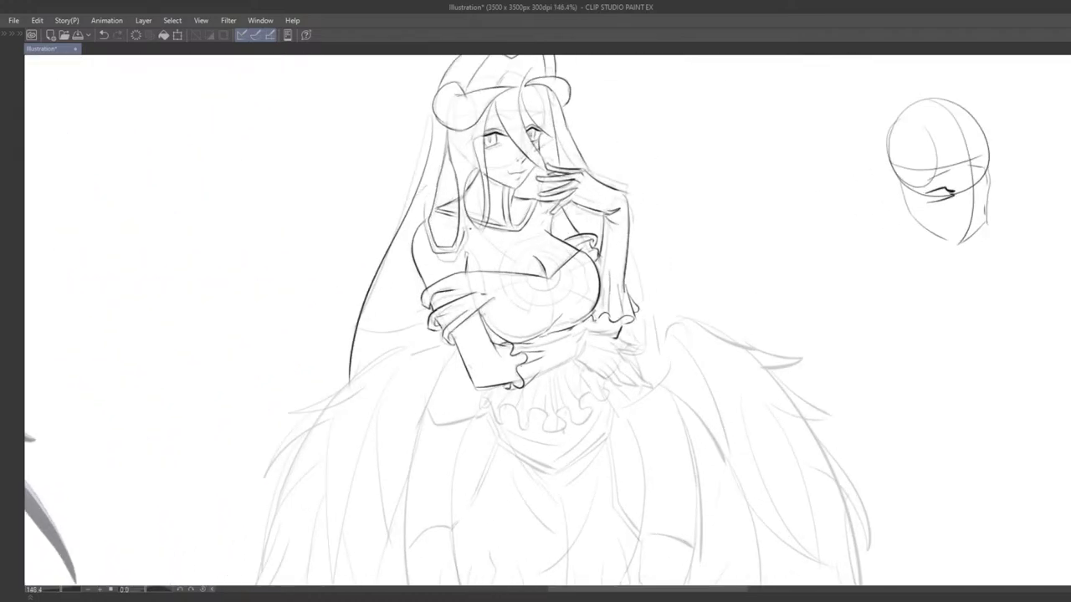
Step: Ink the wrist and back of the folded arm's hand beneath the raised arm's cuff, following the reference
scroll(695, 299, down, 4)
scroll(671, 226, up, 3)
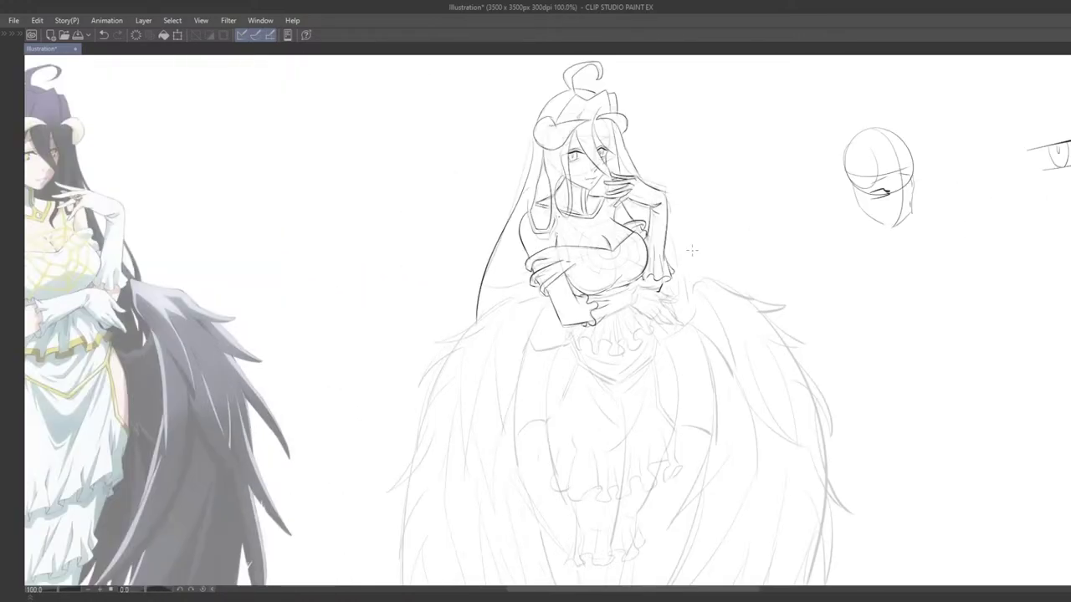
scroll(634, 346, down, 2)
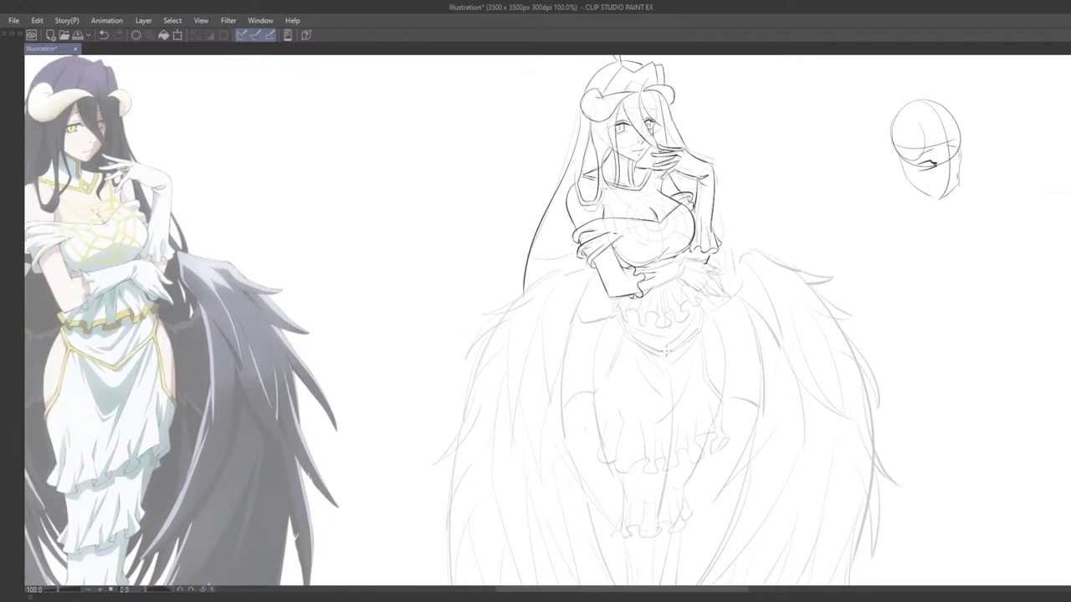
scroll(664, 342, up, 4)
drag(664, 342, 610, 398)
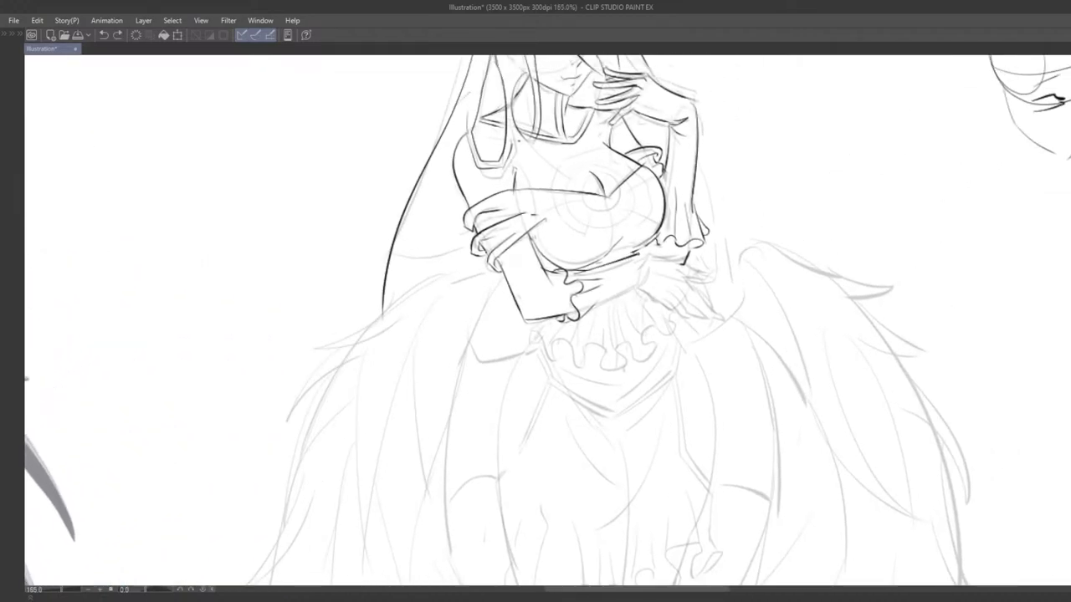
scroll(598, 266, down, 2)
scroll(629, 254, down, 1)
scroll(636, 256, up, 4)
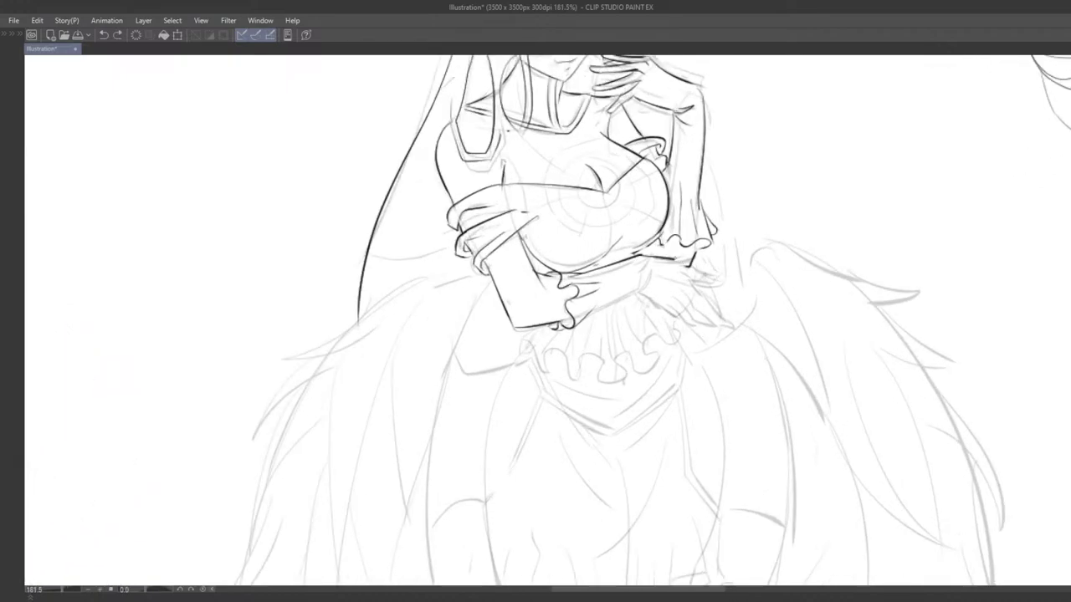
scroll(709, 261, down, 1)
scroll(713, 261, down, 1)
scroll(720, 262, up, 2)
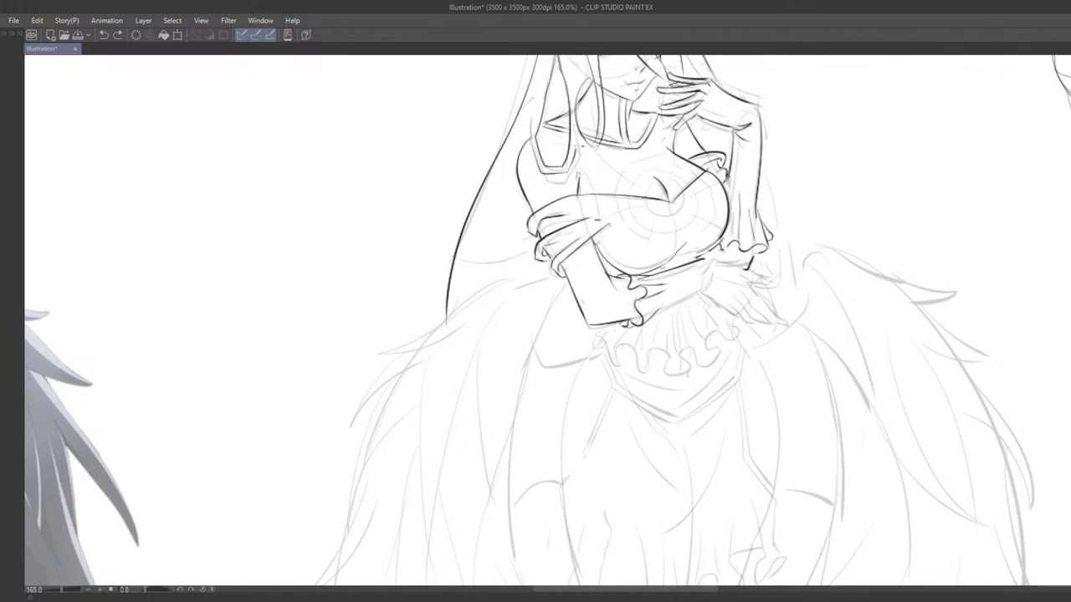
Step: Try to ink the upper finger extending from the back of the folded arm's hand
scroll(751, 307, down, 2)
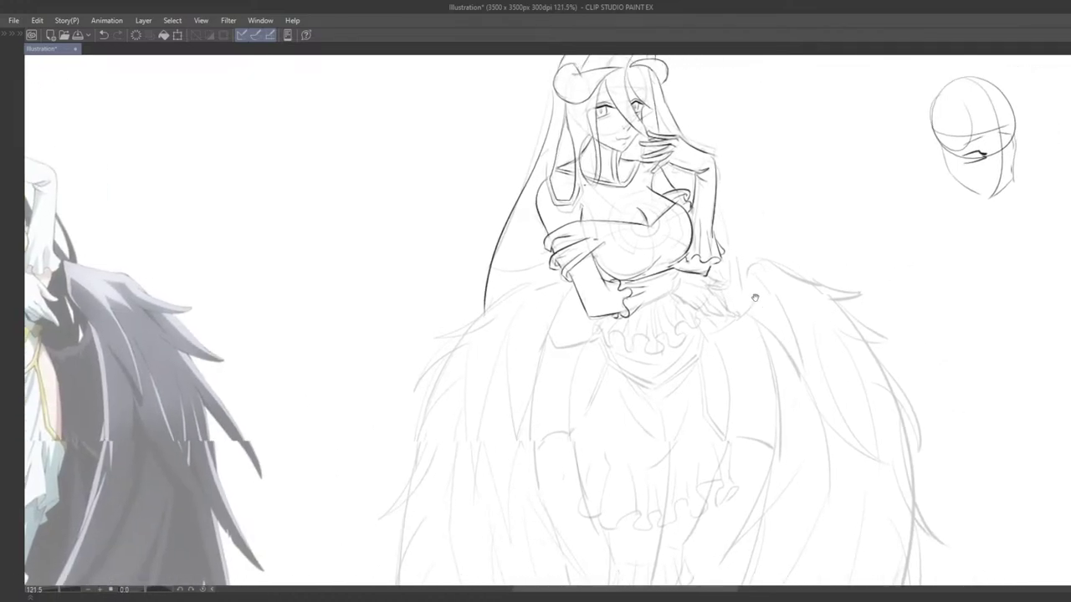
scroll(738, 291, up, 2)
scroll(707, 278, down, 3)
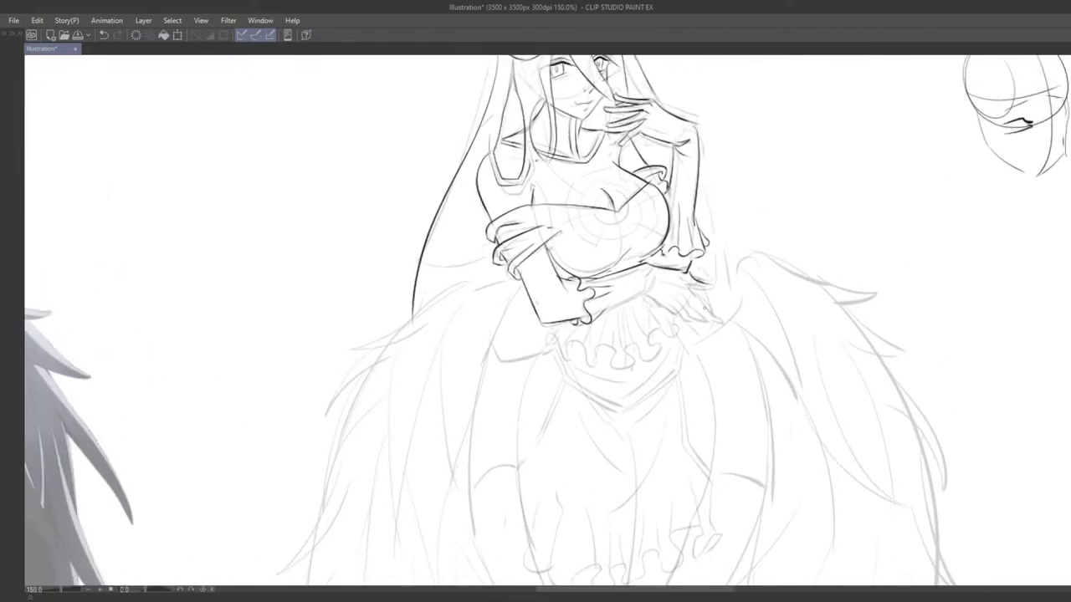
scroll(753, 295, up, 2)
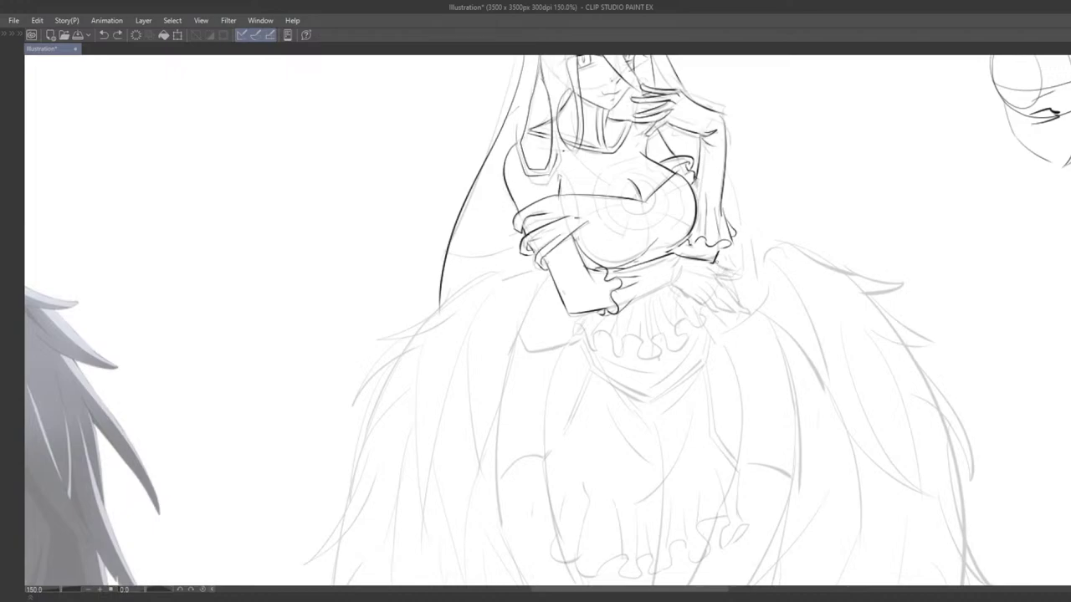
drag(709, 261, 740, 275)
scroll(713, 303, down, 3)
scroll(730, 285, up, 2)
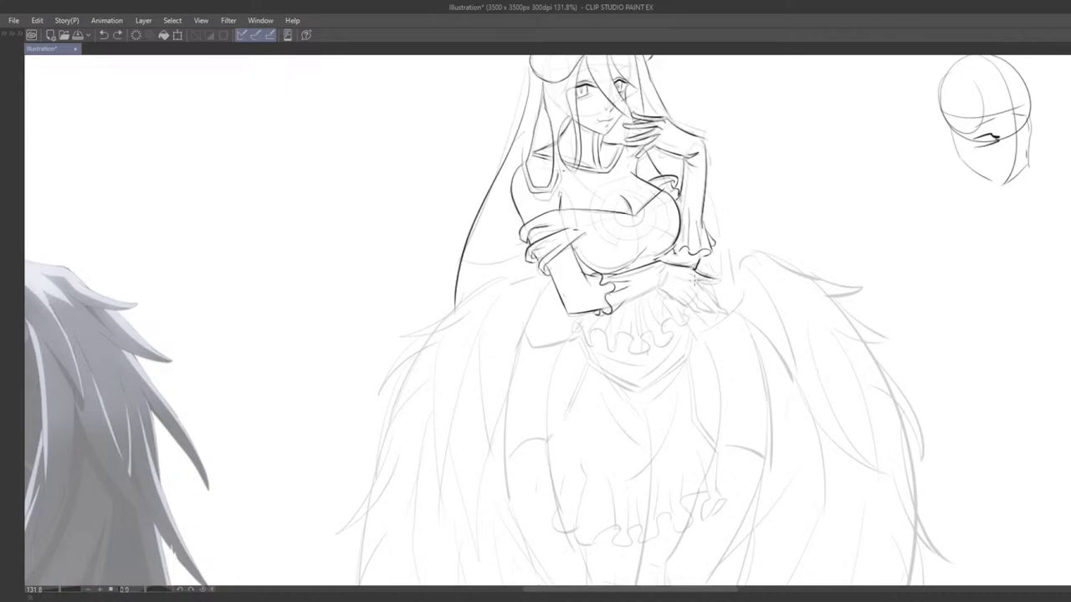
Step: Undo the upper finger's stroke and try a new contour against the reference
key(ctrl+z)
drag(696, 277, 720, 281)
key(ctrl+z)
key(ctrl+z)
scroll(721, 281, down, 3)
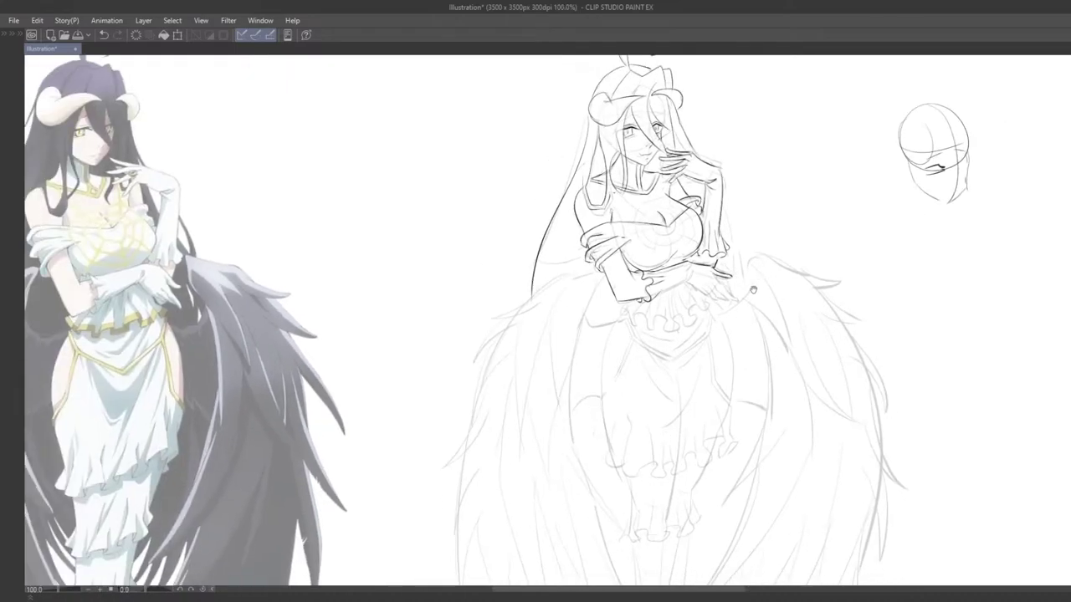
scroll(719, 290, up, 4)
key(ctrl+z)
scroll(774, 276, down, 3)
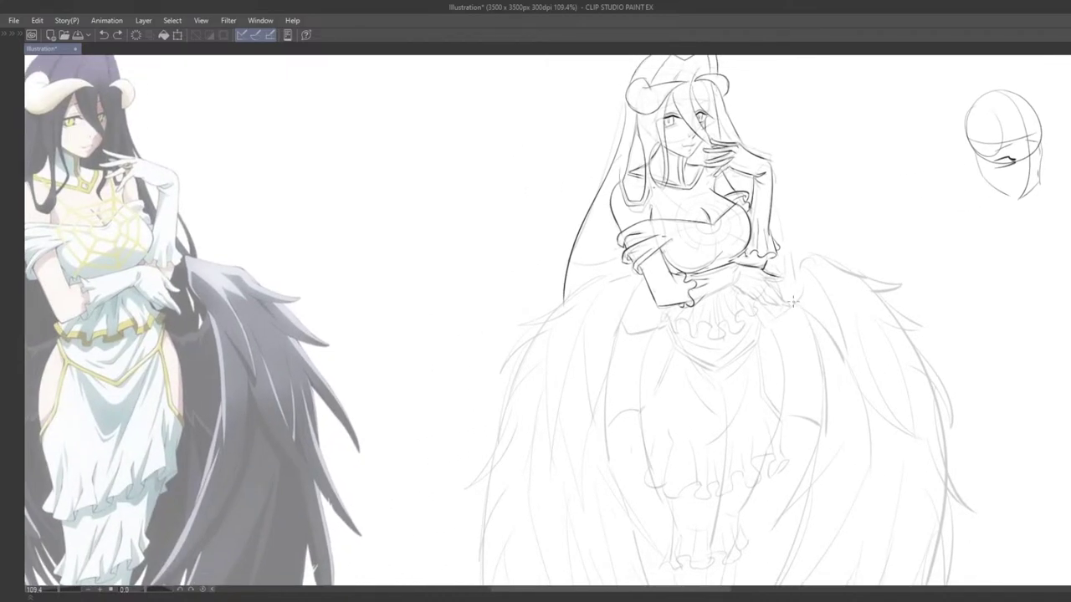
Step: Try to shape the tip and underside of the upper finger on the folded arm's hand
scroll(790, 301, up, 4)
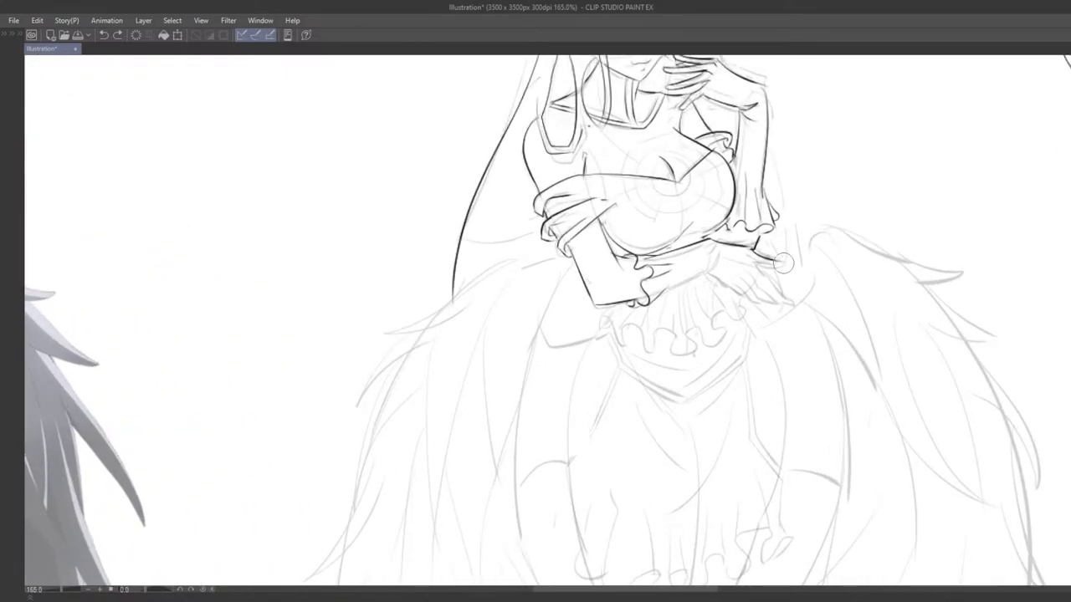
key(ctrl+z)
drag(758, 253, 784, 270)
key(ctrl+z)
key(ctrl+z)
key(ctrl+z)
mouse_move(768, 268)
mouse_down()
mouse_move(789, 269)
mouse_move(763, 283)
mouse_up()
key(ctrl+z)
key(ctrl+z)
scroll(769, 285, down, 5)
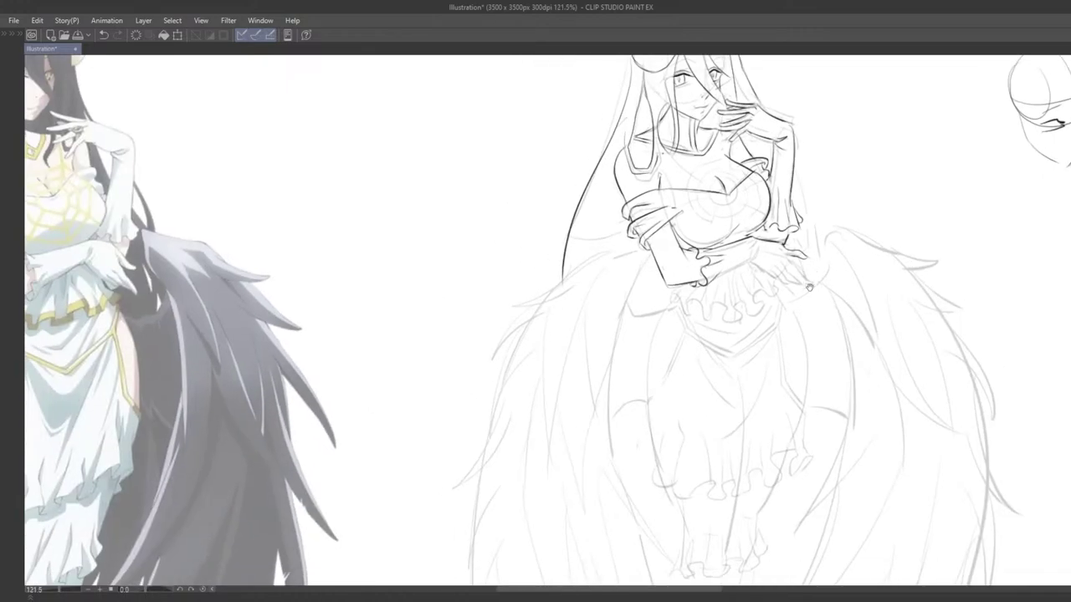
scroll(772, 289, up, 4)
key(ctrl+z)
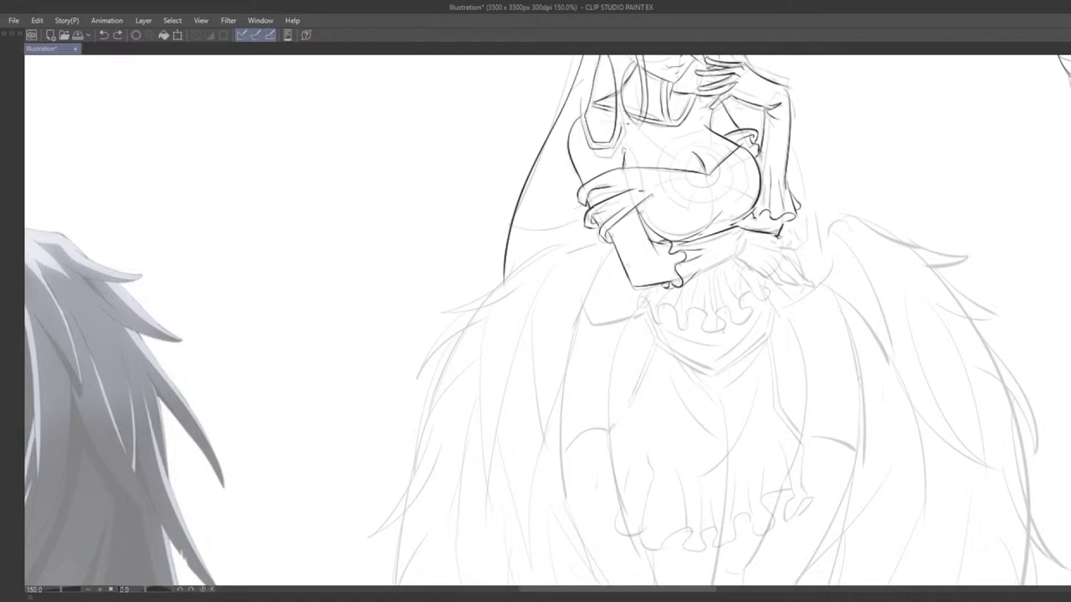
Step: Ink the upper finger of the folded arm's hand again and refine its rounded tip
drag(811, 256, 786, 249)
key(ctrl+z)
key(ctrl+y)
scroll(798, 253, down, 3)
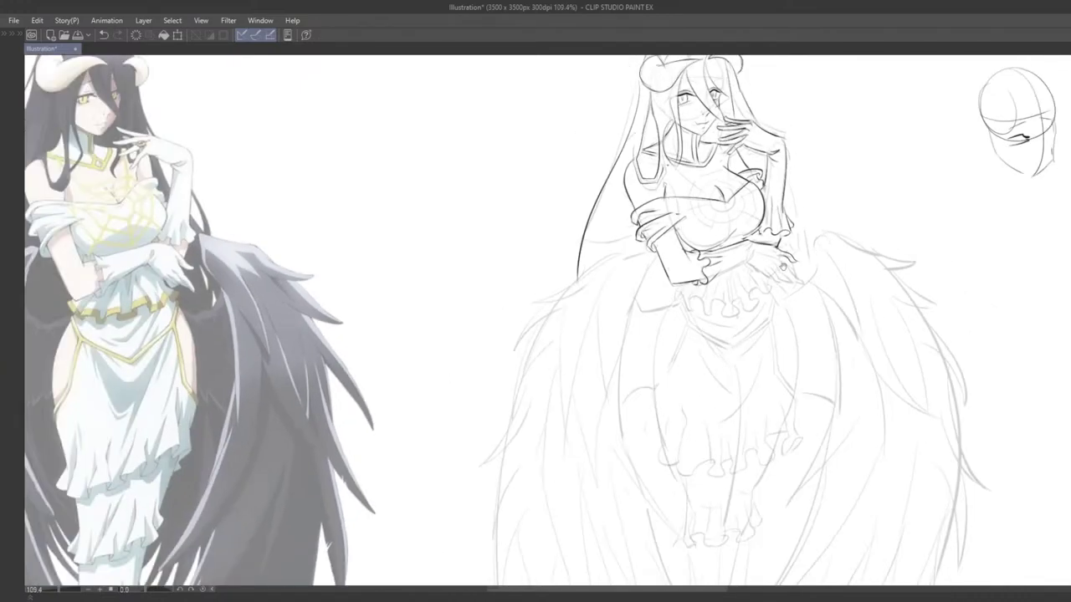
scroll(809, 271, up, 3)
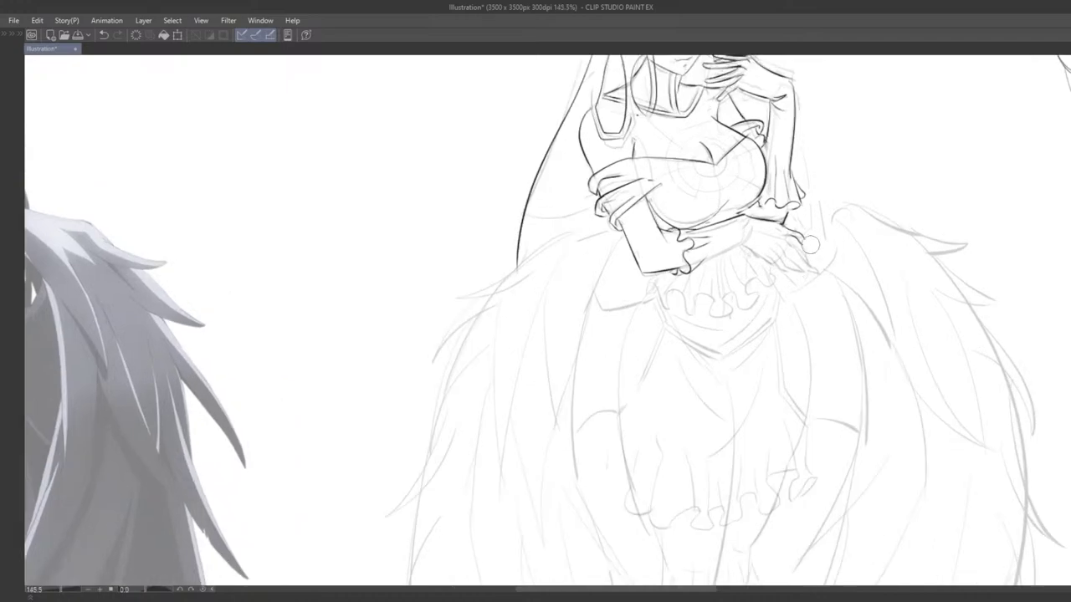
drag(810, 242, 787, 235)
scroll(799, 268, down, 3)
scroll(790, 270, up, 3)
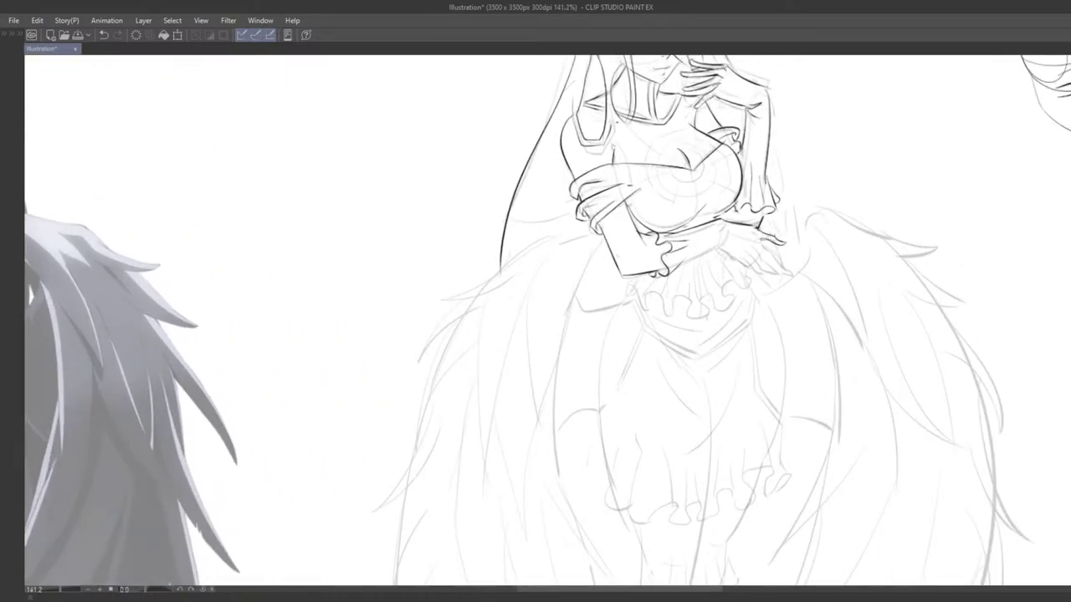
Step: Try to ink the lower contour of the folded arm's hand below the upper finger
mouse_move(785, 268)
mouse_down()
mouse_move(853, 271)
mouse_move(824, 271)
mouse_move(820, 248)
mouse_up()
drag(816, 246, 845, 274)
key(ctrl+z)
mouse_move(828, 263)
mouse_down()
mouse_move(845, 274)
mouse_move(842, 292)
mouse_move(868, 275)
mouse_up()
key(ctrl+z)
key(ctrl+z)
key(ctrl+z)
key(ctrl+z)
key(ctrl+z)
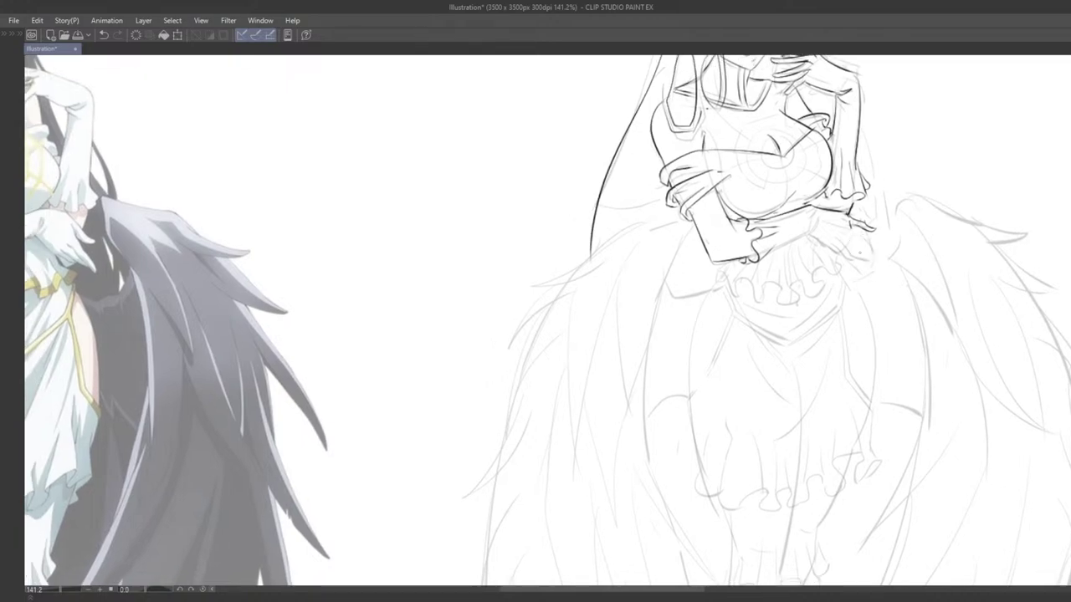
Step: Try several short contours for the fingers beneath the upper finger, undoing the unwanted strokes
key(ctrl+z)
drag(846, 235, 867, 256)
key(ctrl+z)
key(ctrl+z)
drag(854, 235, 867, 243)
key(ctrl+z)
key(ctrl+z)
key(ctrl+z)
mouse_move(851, 235)
mouse_down()
mouse_move(867, 246)
mouse_move(871, 230)
mouse_move(822, 226)
mouse_move(792, 252)
mouse_move(809, 257)
mouse_up()
scroll(870, 254, down, 5)
scroll(803, 259, up, 5)
key(ctrl+z)
key(ctrl+z)
key(ctrl+z)
Step: Ink the lower finger of the folded arm's hand and erase the upper finger's lines
scroll(851, 223, down, 5)
mouse_move(847, 226)
mouse_down()
mouse_move(807, 244)
mouse_move(824, 248)
mouse_move(803, 242)
mouse_up()
scroll(804, 258, up, 5)
scroll(808, 258, up, 1)
key(ctrl+z)
key(ctrl+z)
key(ctrl+z)
key(ctrl+z)
mouse_move(803, 241)
mouse_down()
mouse_move(824, 246)
mouse_move(813, 238)
mouse_move(827, 235)
mouse_up()
key(e)
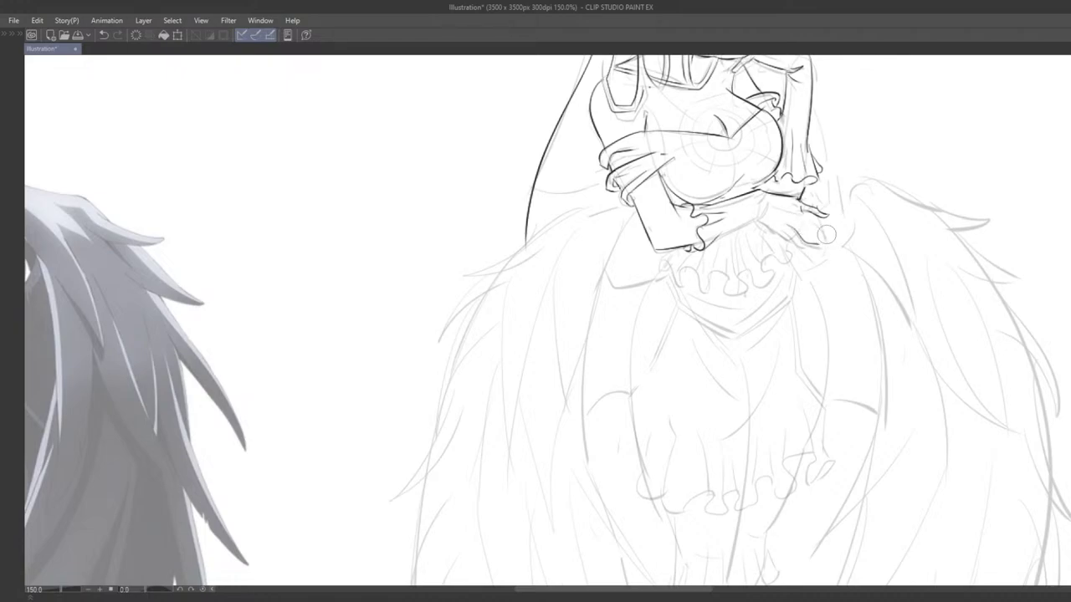
scroll(828, 233, down, 4)
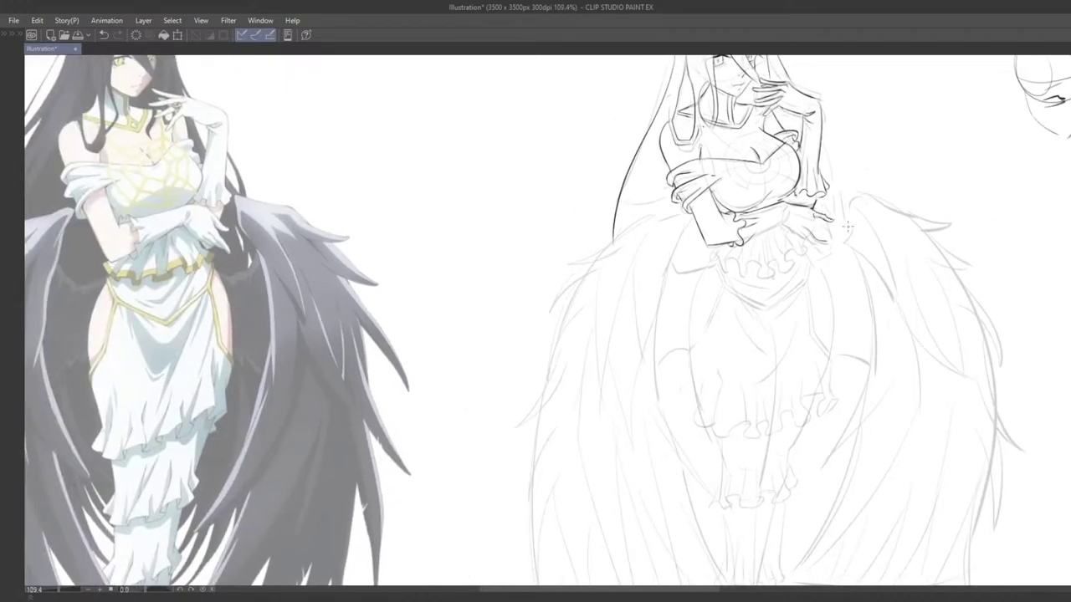
scroll(848, 226, up, 3)
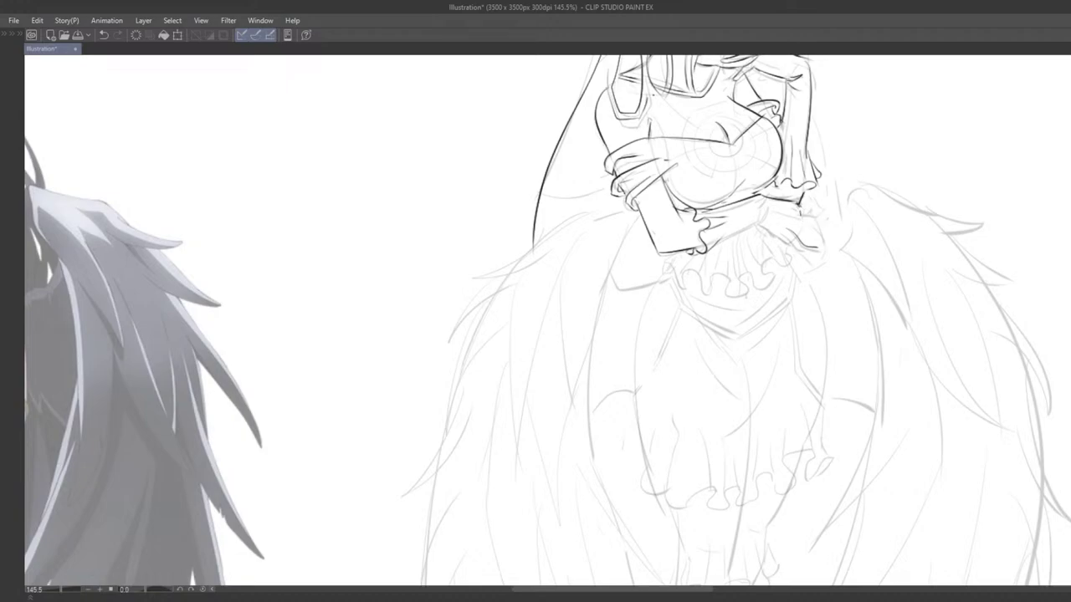
Step: Redraw the upper finger and refine the finger lines of the folded arm's hand against the reference
mouse_move(801, 207)
mouse_down()
mouse_move(819, 216)
mouse_move(800, 213)
mouse_up()
key(ctrl+z)
key(ctrl+z)
key(ctrl+y)
key(ctrl+y)
key(ctrl+z)
scroll(793, 231, down, 3)
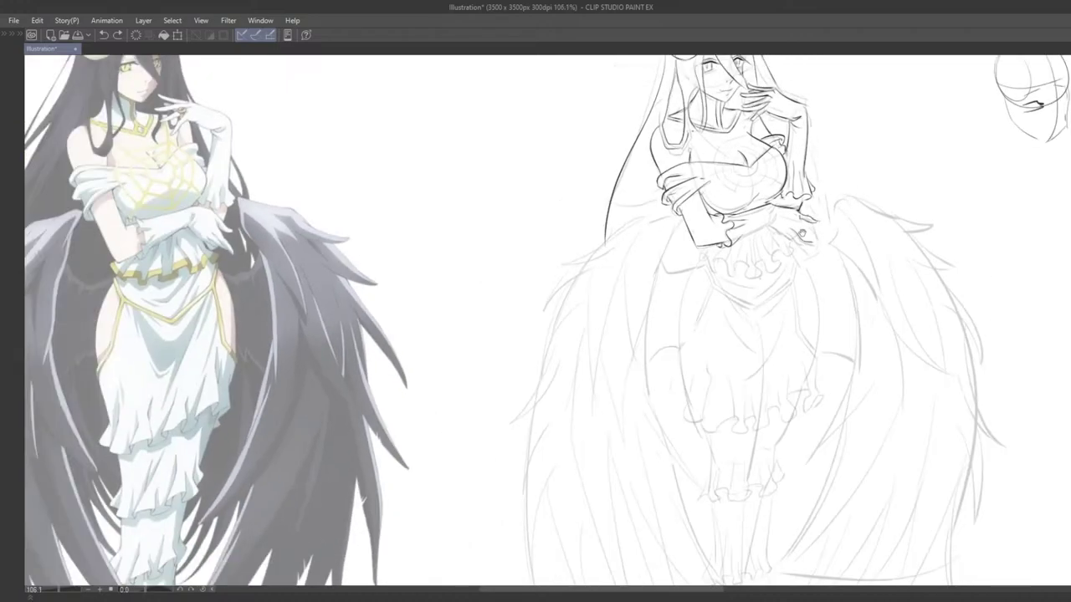
drag(767, 232, 732, 225)
drag(755, 275, 722, 316)
scroll(722, 315, up, 2)
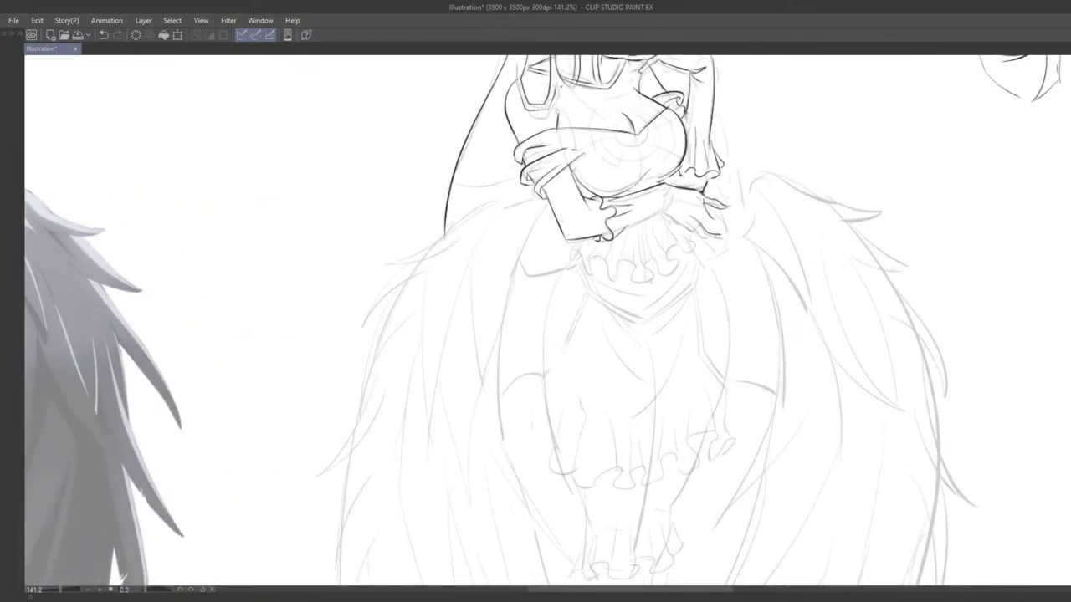
scroll(751, 272, down, 3)
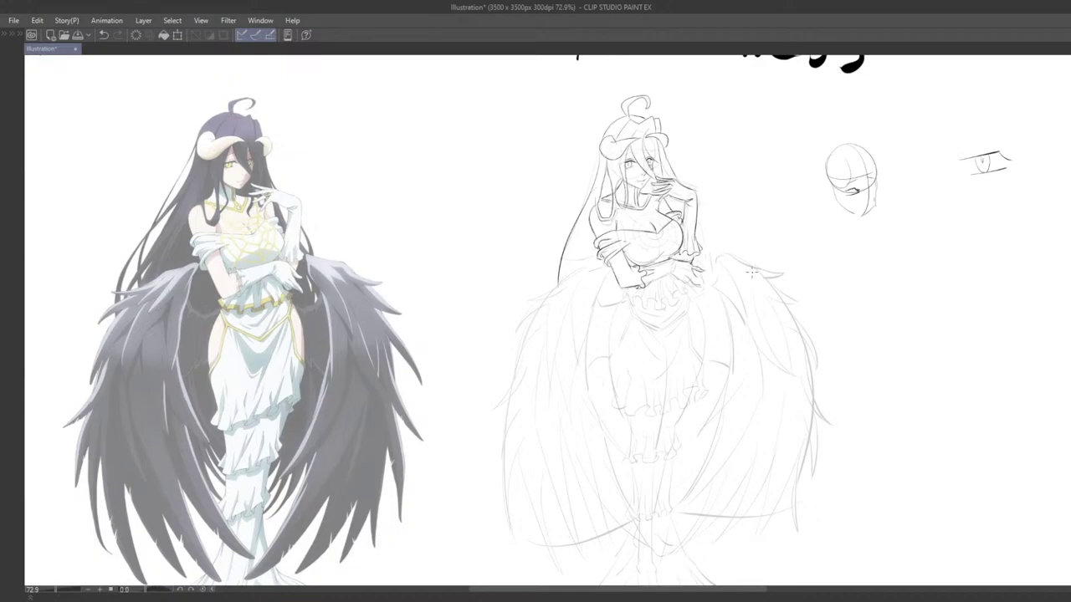
Step: Ink the next finger contour on the folded arm's hand below the upper finger, undoing the unwanted strokes
scroll(751, 271, up, 2)
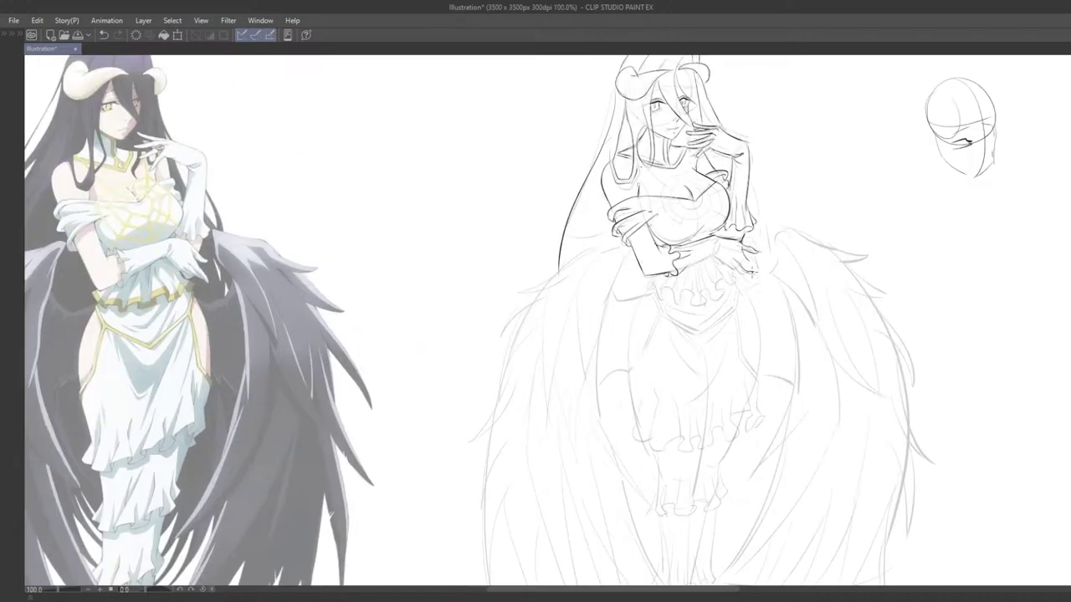
scroll(822, 285, up, 2)
drag(821, 286, 894, 279)
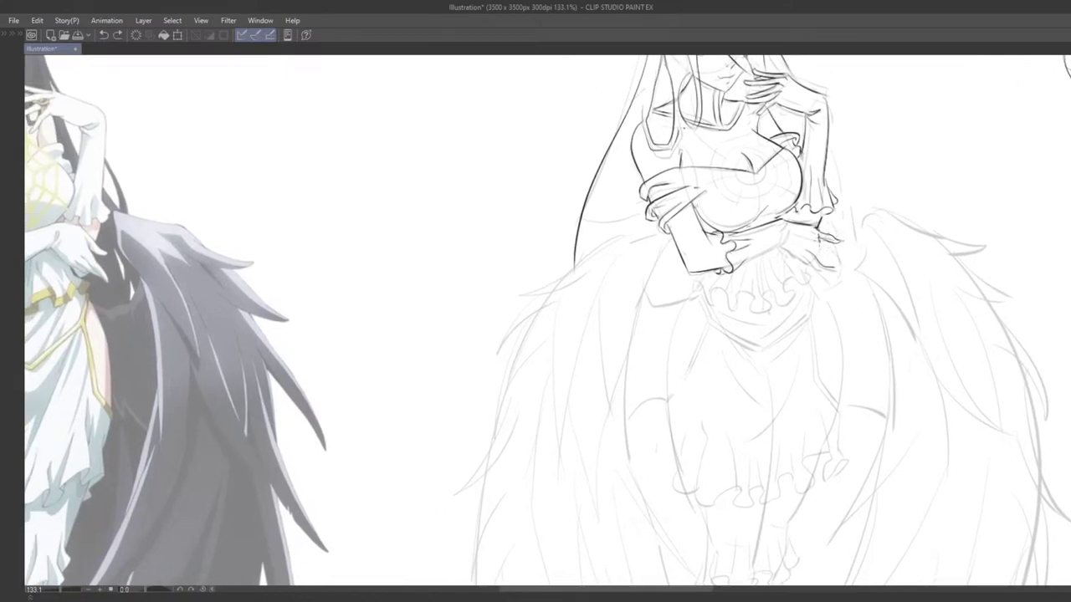
mouse_move(828, 257)
mouse_down()
mouse_move(804, 243)
mouse_move(818, 244)
mouse_up()
key(ctrl+z)
key(ctrl+z)
key(ctrl+z)
drag(831, 290, 816, 279)
key(ctrl+z)
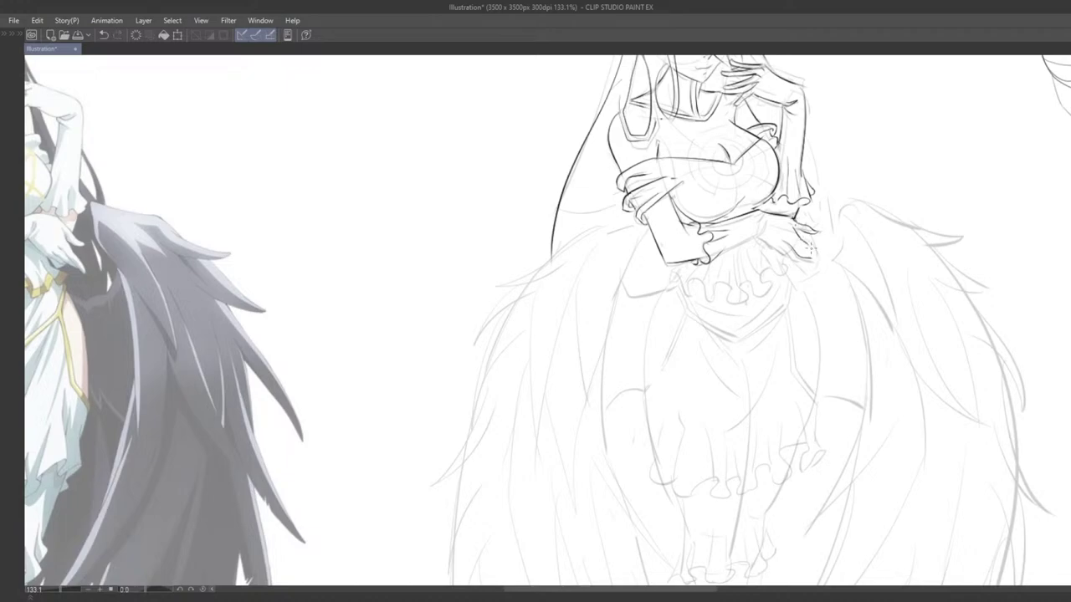
Step: Redraw the middle finger of the folded arm's hand as a longer, tapered shape, removing the earlier attempts
drag(811, 243, 816, 257)
key(ctrl+z)
key(ctrl+z)
mouse_move(813, 252)
mouse_down()
mouse_move(824, 268)
mouse_move(812, 251)
mouse_move(825, 256)
mouse_up()
key(ctrl+z)
key(ctrl+z)
key(ctrl+z)
key(ctrl+z)
key(ctrl+z)
key(ctrl+z)
key(ctrl+z)
key(ctrl+z)
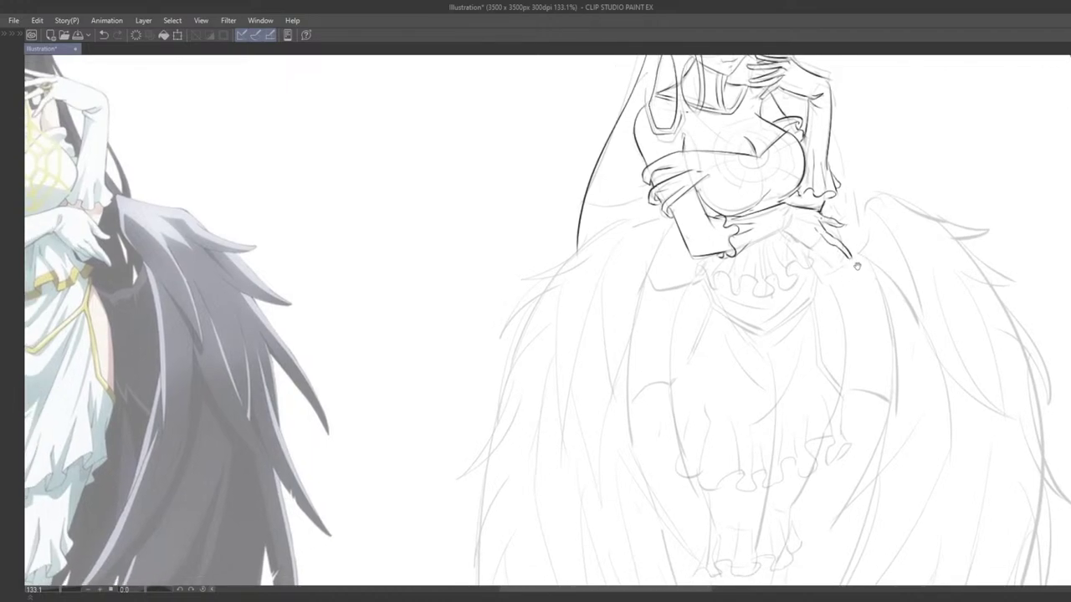
Step: Ink the fingertips and remaining lower fingers of the folded arm's hand
drag(854, 261, 848, 257)
key(ctrl+z)
mouse_move(816, 237)
mouse_down()
mouse_move(845, 255)
mouse_move(826, 250)
mouse_up()
key(ctrl+z)
drag(800, 244, 792, 238)
drag(800, 248, 809, 243)
key(ctrl+z)
scroll(779, 238, down, 3)
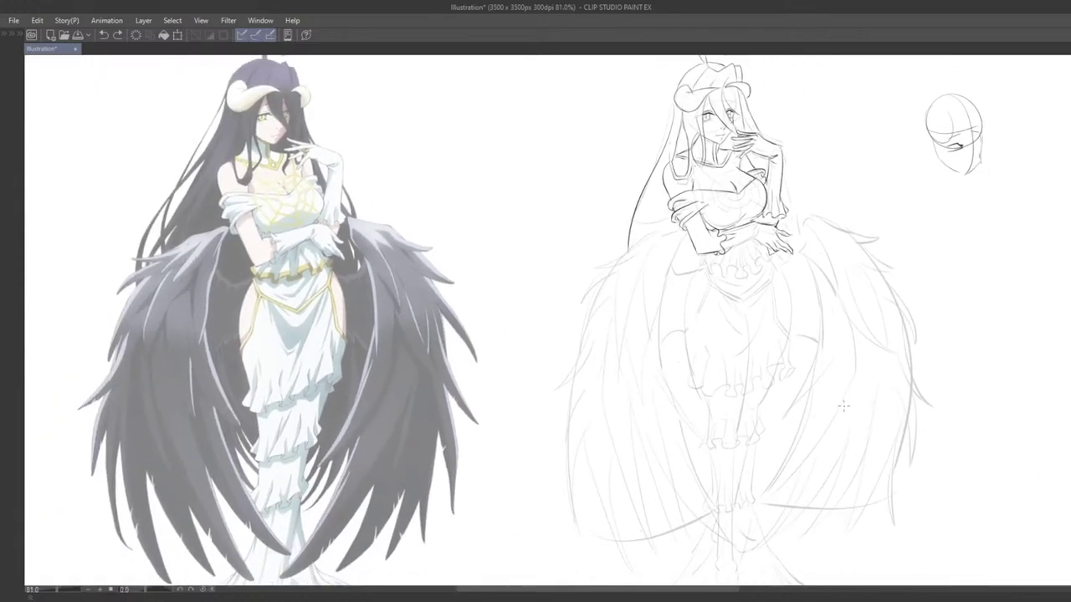
Step: Try a contour from the wrist along the lower side of the folded arm's hand, checking it against the reference
scroll(809, 284, up, 3)
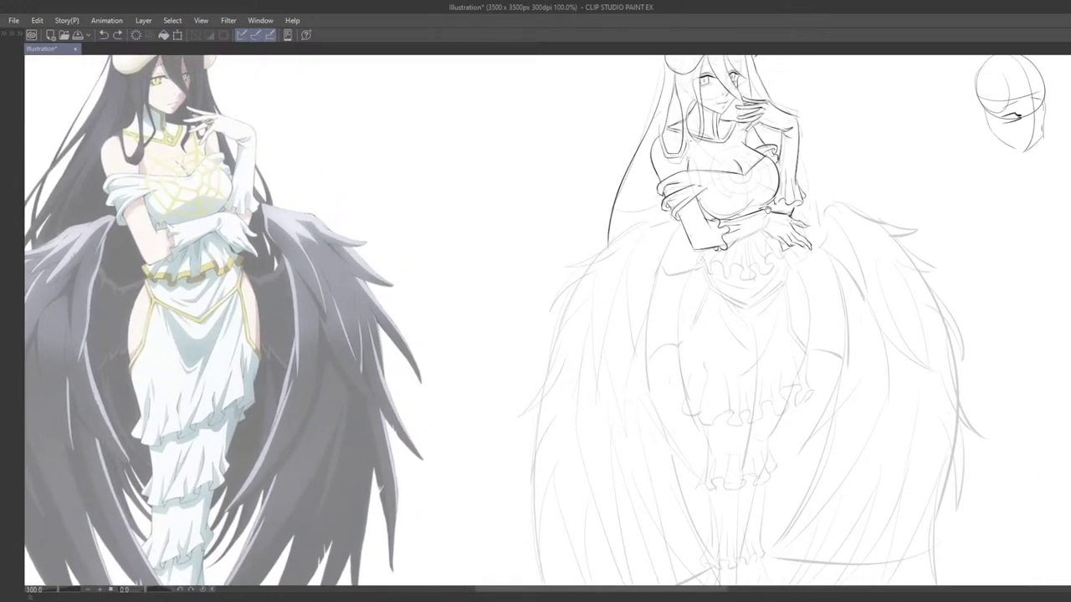
scroll(776, 308, up, 1)
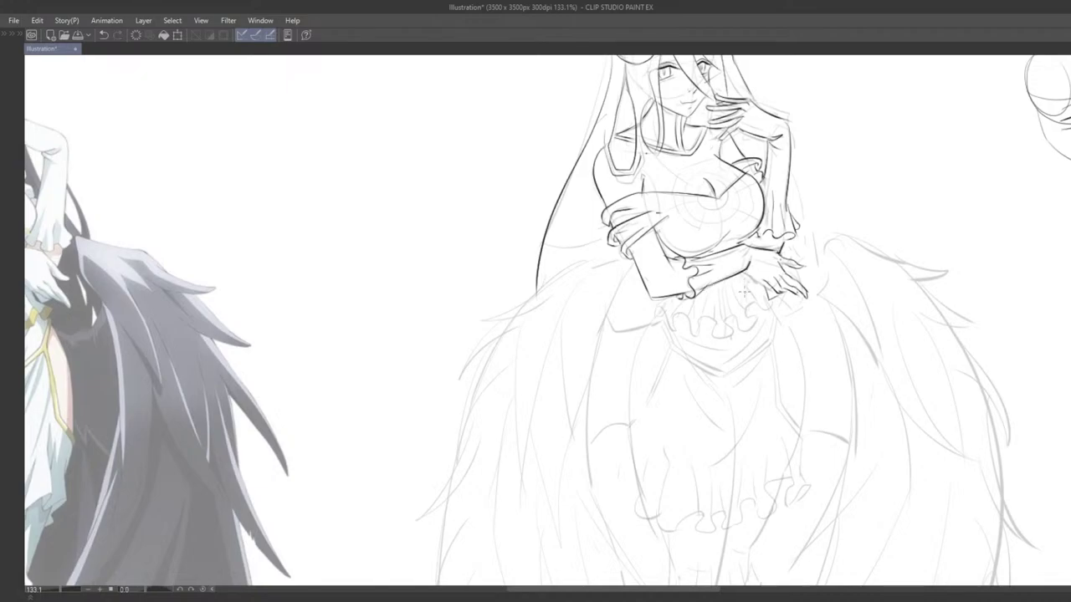
scroll(750, 264, down, 4)
drag(755, 240, 770, 236)
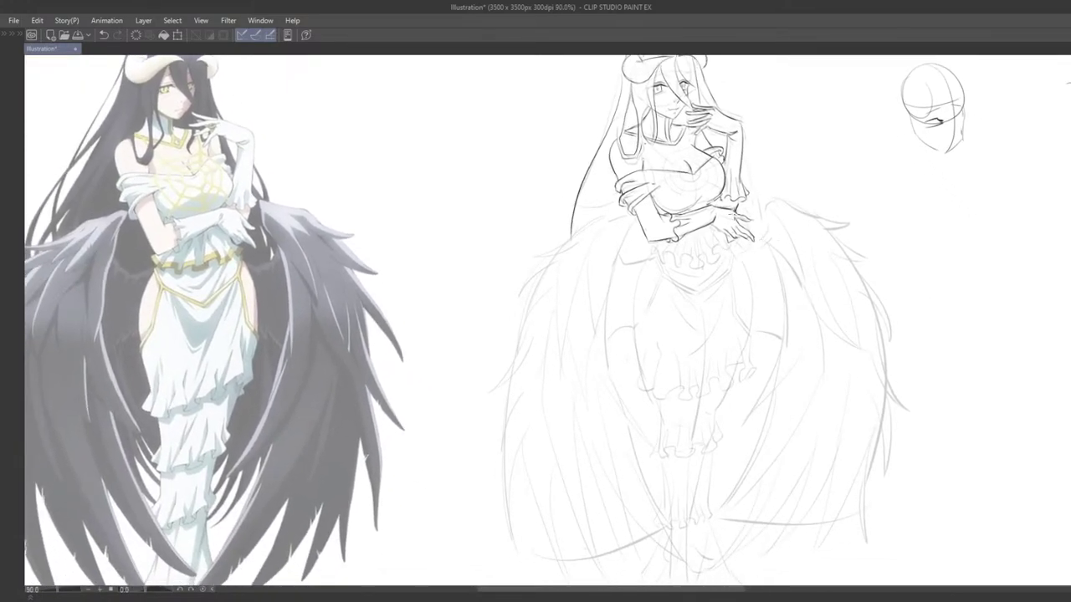
scroll(751, 229, up, 3)
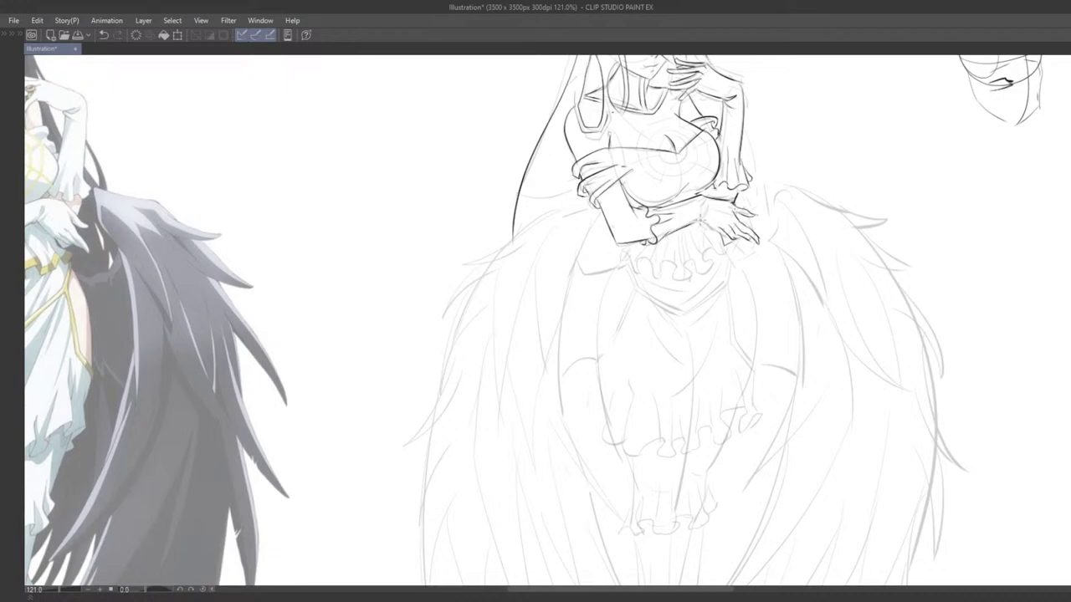
mouse_move(703, 223)
mouse_down()
mouse_move(719, 246)
mouse_move(721, 230)
mouse_move(721, 249)
mouse_move(744, 256)
mouse_up()
key(ctrl+z)
key(ctrl+z)
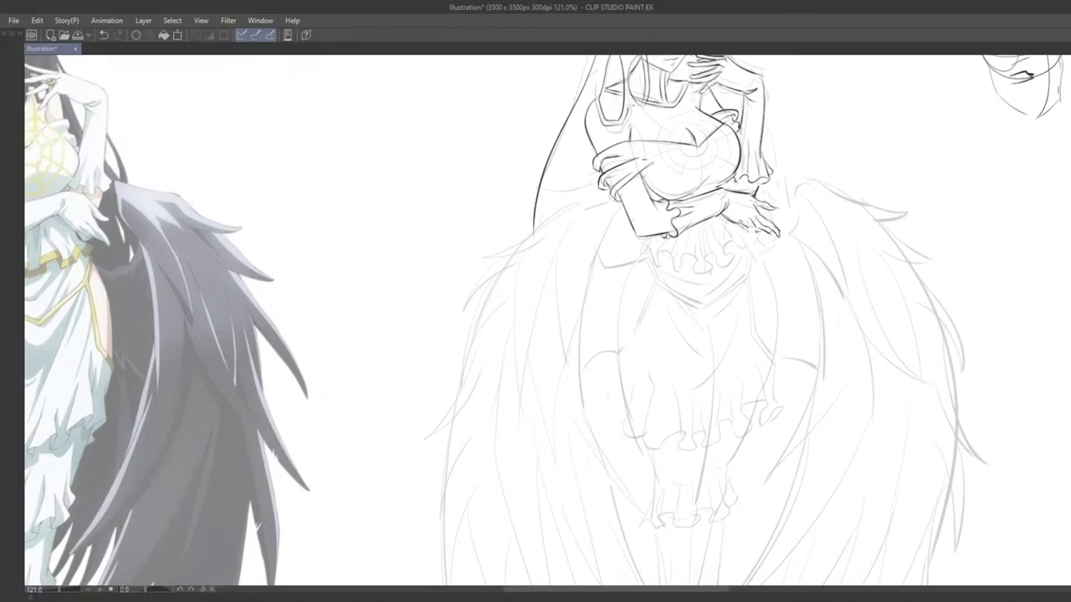
Step: Ink the lower edge of the folded arm's hand with short strokes, comparing versions by undoing and redoing
key(ctrl+z)
drag(737, 220, 755, 234)
key(ctrl+z)
key(ctrl+y)
key(ctrl+z)
key(ctrl+y)
key(ctrl+z)
key(ctrl+z)
drag(748, 237, 743, 235)
scroll(788, 224, down, 3)
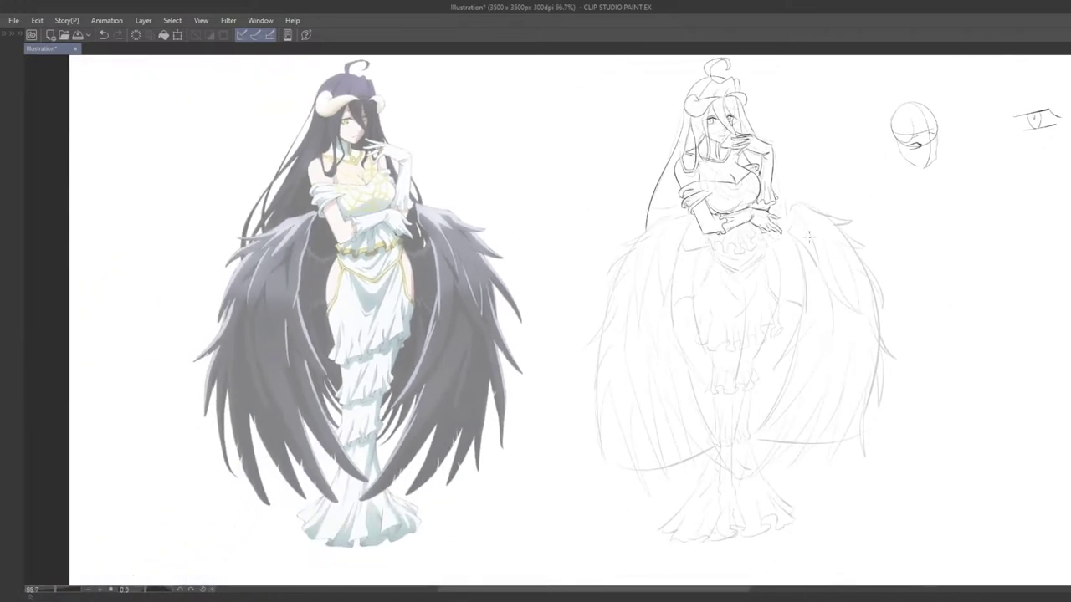
Step: Try short detail strokes at the finger bases of the folded arm's hand and undo the unwanted ones
scroll(740, 226, up, 4)
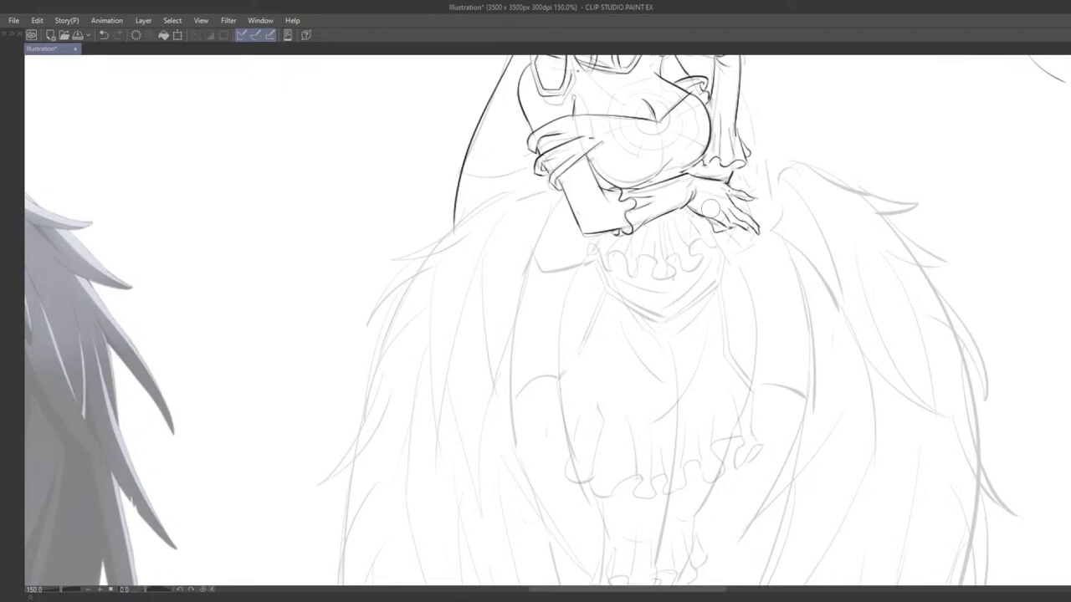
scroll(740, 226, down, 2)
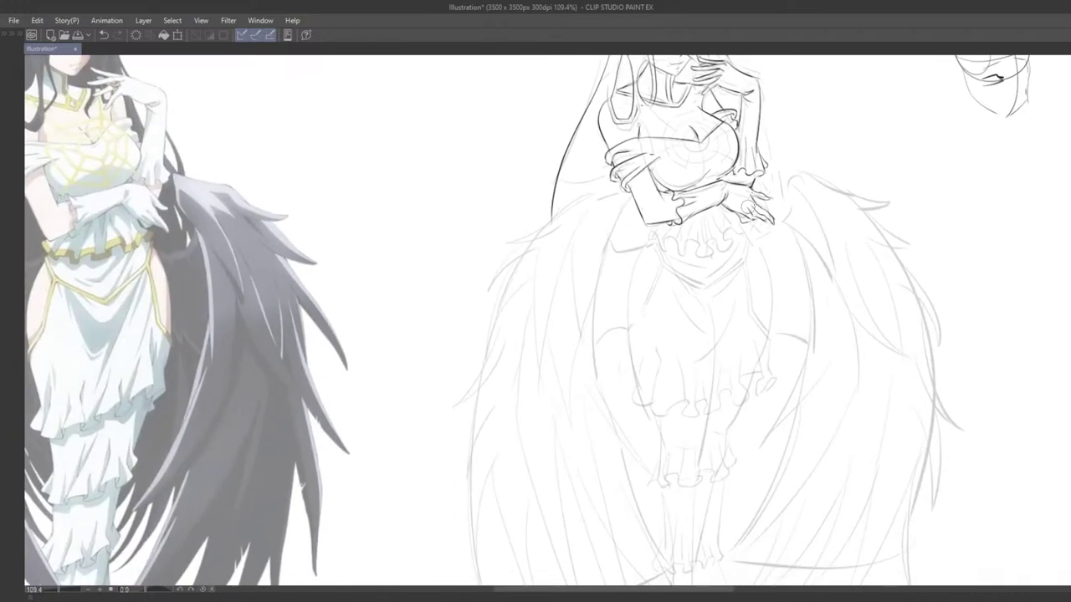
drag(744, 206, 751, 214)
key(ctrl+z)
key(ctrl+z)
key(ctrl+z)
scroll(740, 243, down, 2)
drag(825, 221, 783, 270)
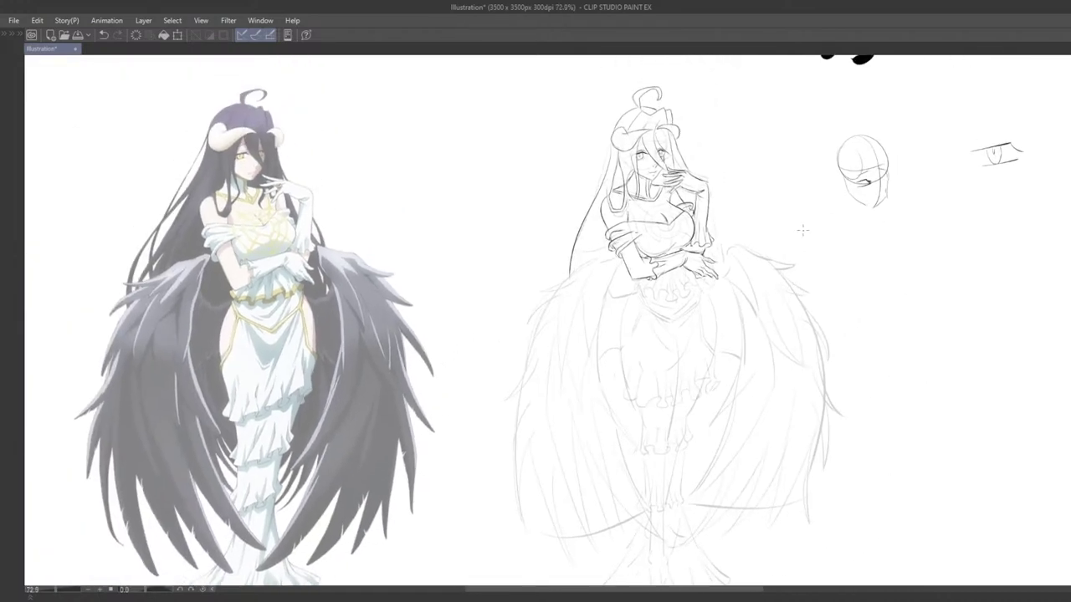
Step: Try a first stroke for the waist ruffle just below the folded arm's elbow
scroll(818, 298, up, 3)
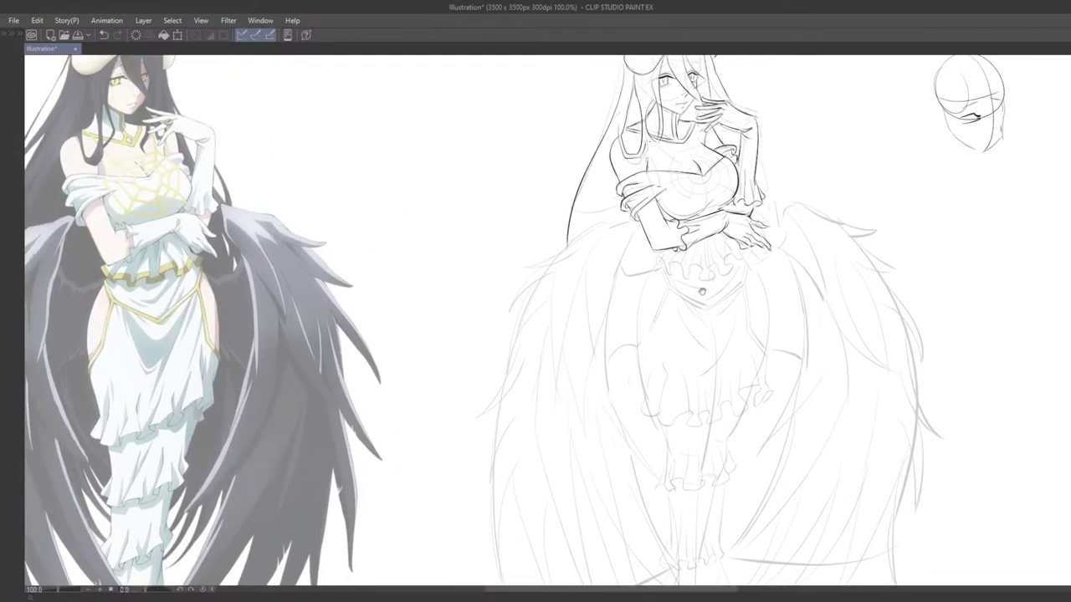
scroll(695, 279, up, 2)
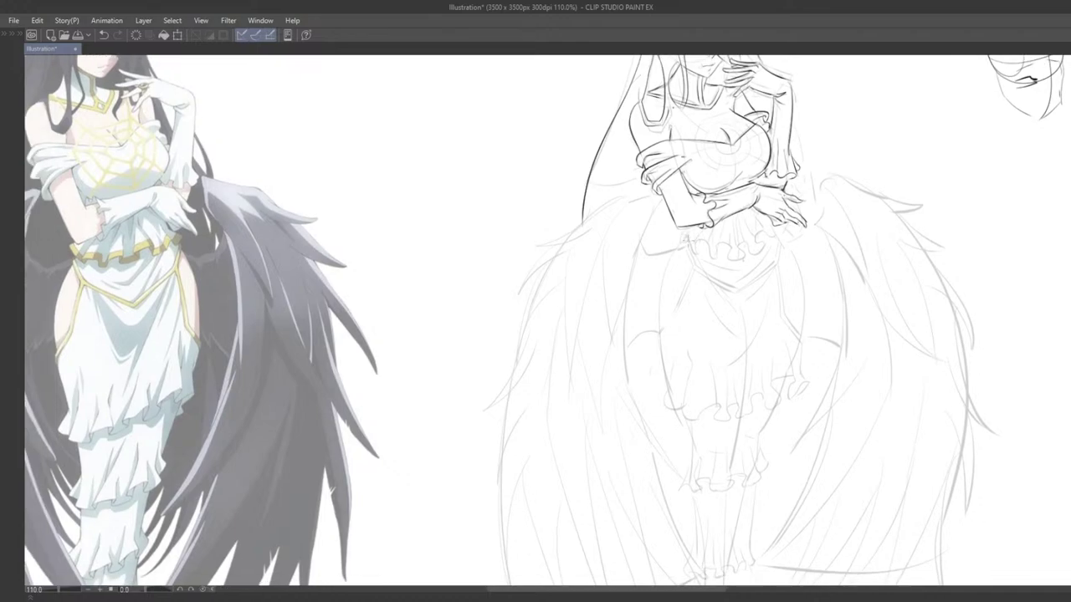
key(ctrl+z)
drag(693, 227, 680, 253)
key(ctrl+z)
scroll(785, 233, down, 3)
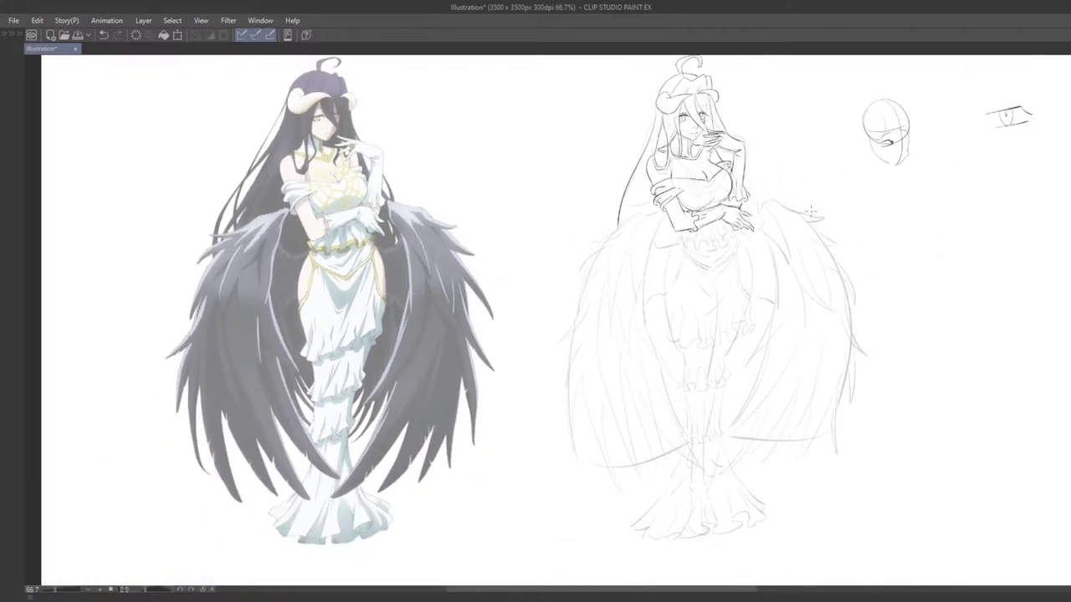
key(ctrl+plus)
drag(776, 312, 739, 312)
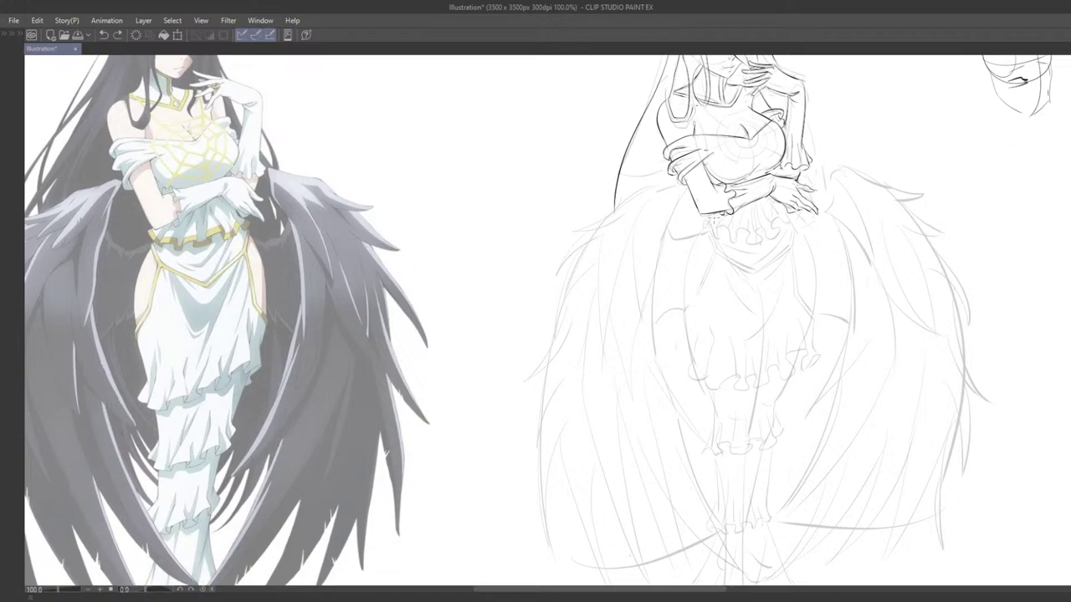
Step: Ink the wavy hem of the waist ruffle beneath the folded arm and add its vertical fold lines
key(ctrl+z)
mouse_move(720, 214)
mouse_down()
mouse_move(704, 234)
mouse_move(715, 242)
mouse_move(717, 227)
mouse_move(746, 242)
mouse_move(763, 229)
mouse_move(768, 243)
mouse_move(776, 223)
mouse_up()
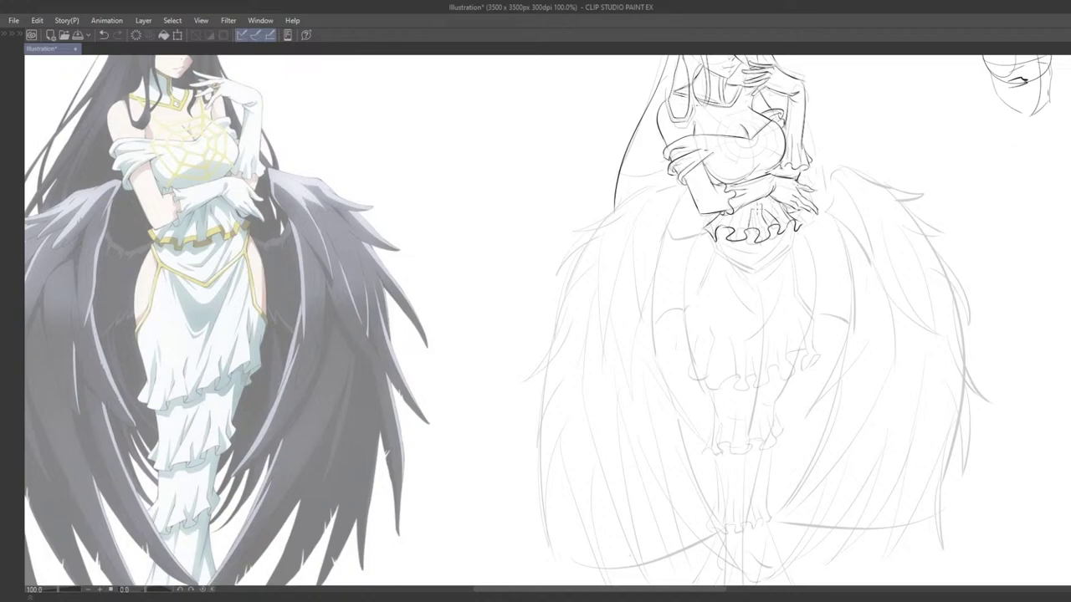
drag(746, 211, 754, 231)
scroll(757, 276, down, 3)
scroll(751, 314, up, 3)
scroll(751, 319, up, 2)
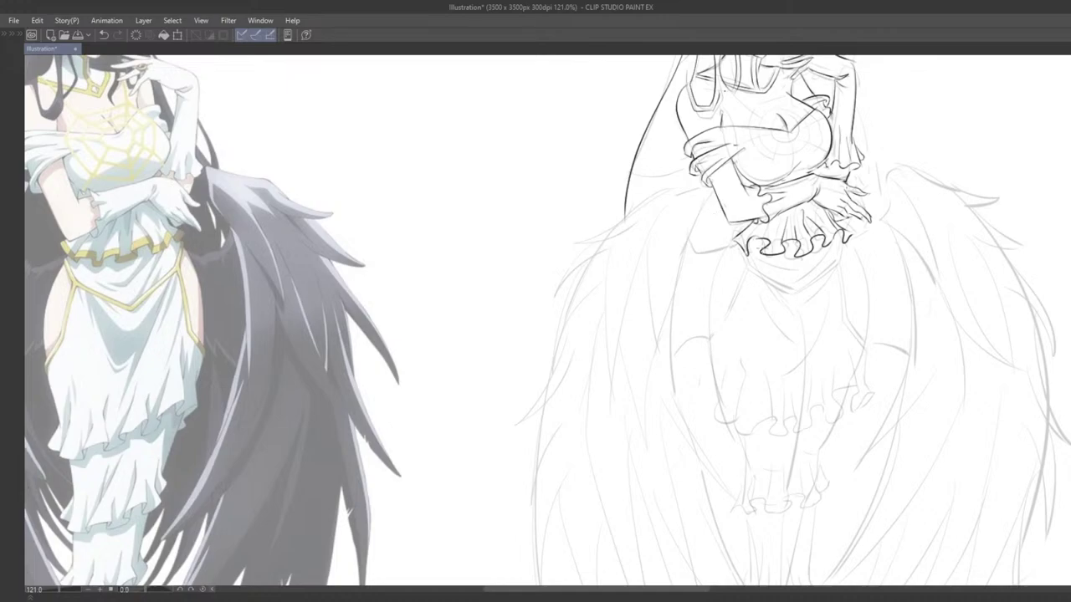
mouse_move(773, 238)
mouse_down()
mouse_move(771, 252)
mouse_move(771, 239)
mouse_up()
key(ctrl+z)
scroll(795, 191, down, 4)
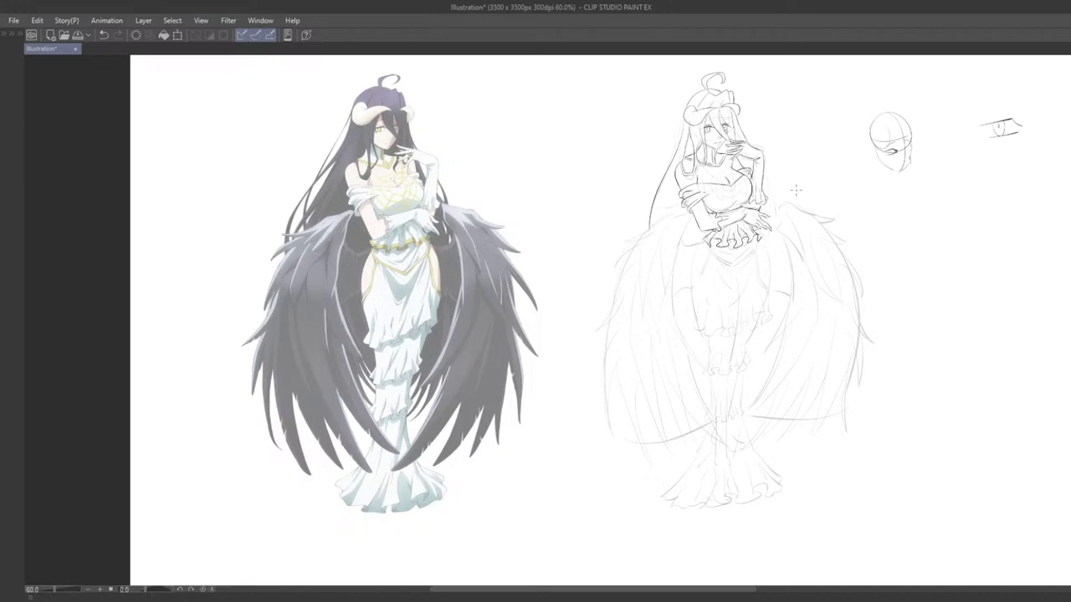
key(ctrl+plus)
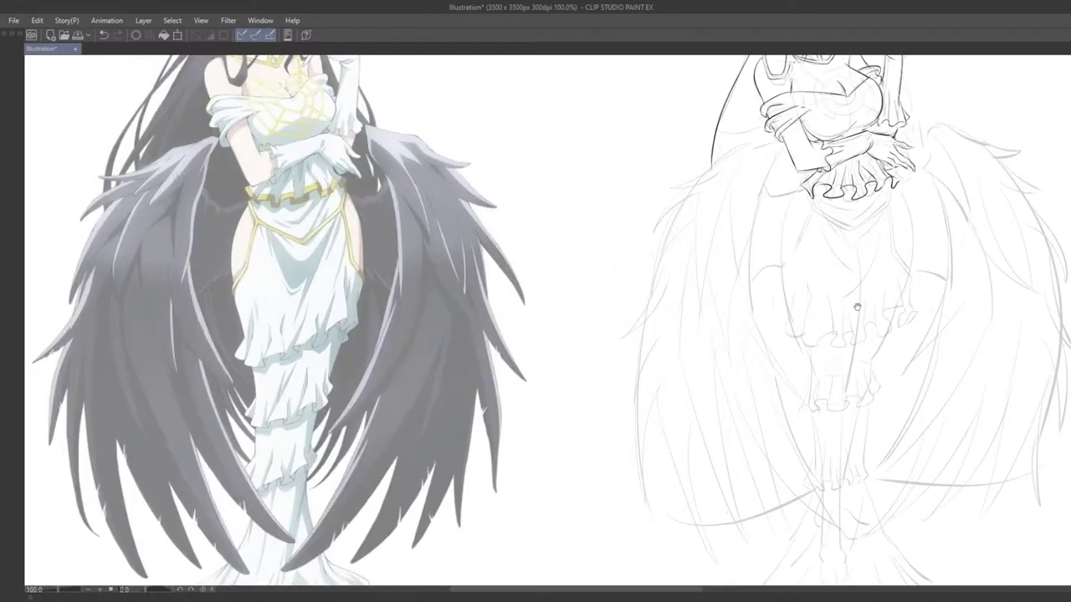
drag(858, 306, 748, 373)
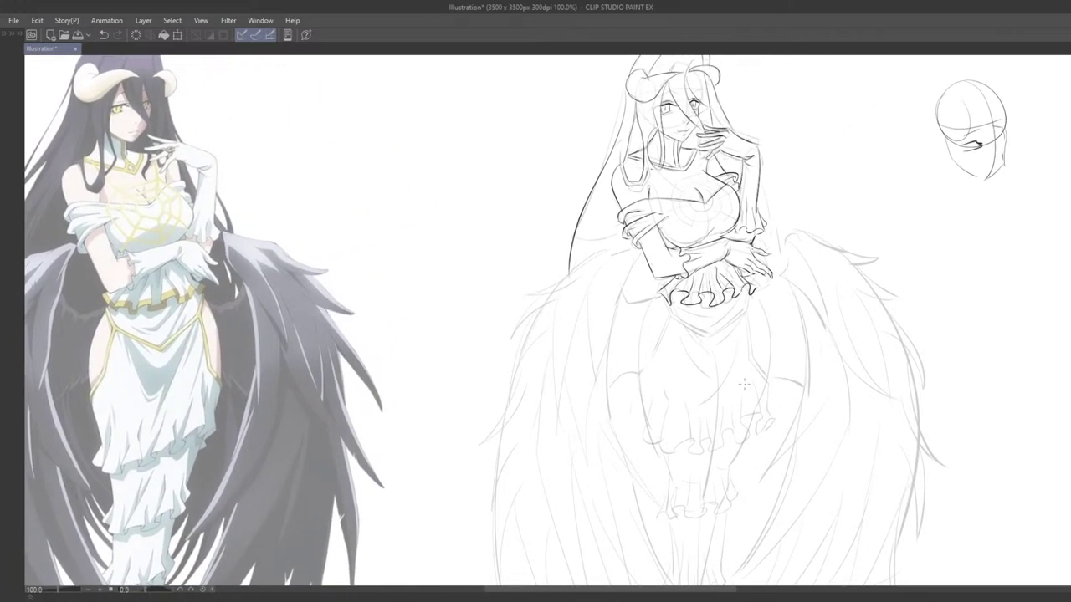
Step: Ink the inner edge lines between the waves of the waist ruffle, undoing the misplaced strokes
scroll(747, 372, up, 2)
key(ctrl+z)
mouse_move(638, 257)
mouse_down()
mouse_move(646, 273)
mouse_move(657, 262)
mouse_move(656, 278)
mouse_move(666, 252)
mouse_move(682, 272)
mouse_move(699, 255)
mouse_up()
key(ctrl+z)
key(ctrl+z)
key(ctrl+z)
key(ctrl+z)
key(ctrl+z)
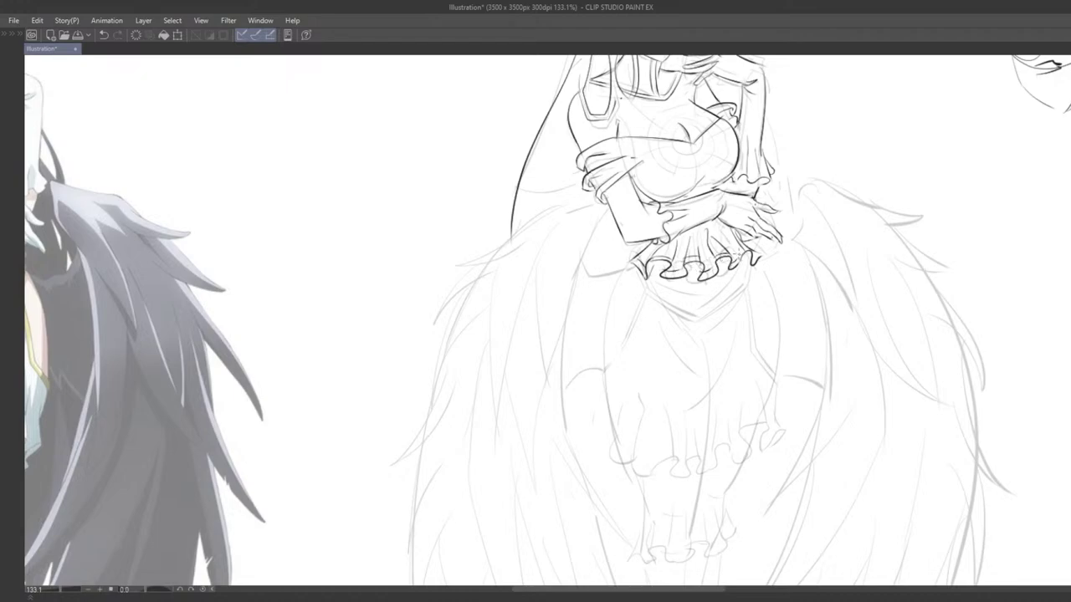
Step: Finish the waist ruffle with a second trim line along its hem and small folds near the hand
drag(749, 253, 750, 262)
key(ctrl+z)
key(ctrl+z)
mouse_move(697, 263)
mouse_down()
mouse_move(698, 279)
mouse_move(645, 282)
mouse_up()
scroll(649, 284, down, 10)
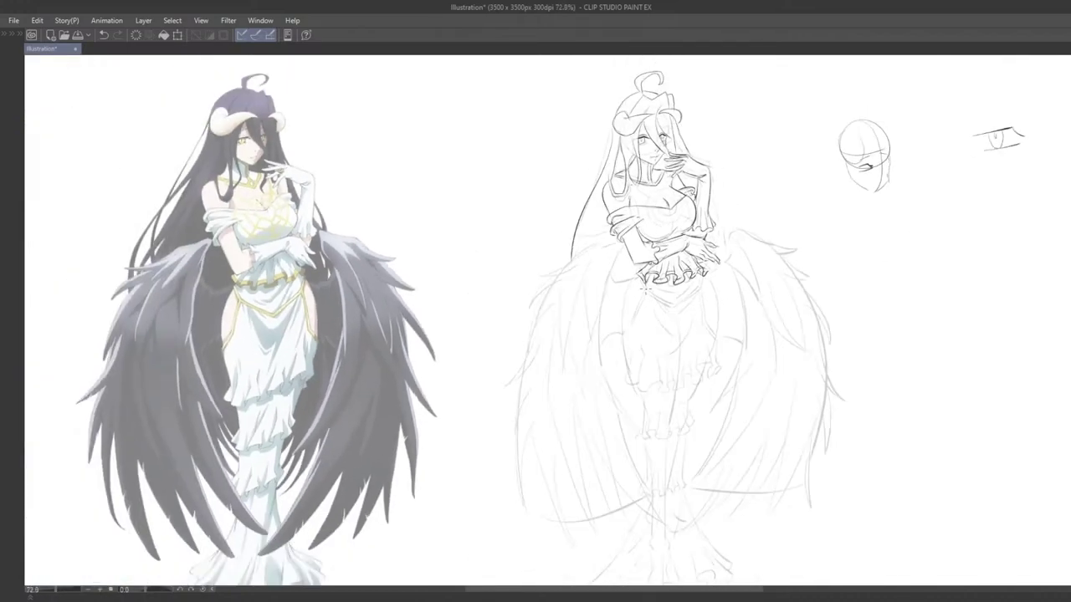
drag(780, 236, 758, 260)
scroll(585, 273, up, 8)
scroll(858, 271, up, 2)
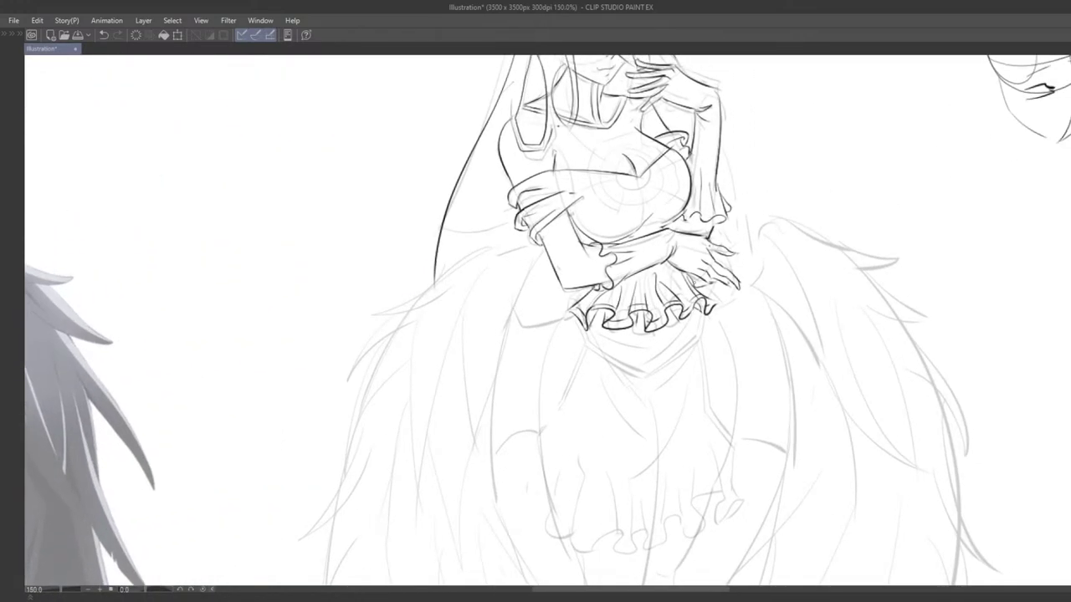
drag(686, 273, 699, 291)
scroll(695, 276, down, 5)
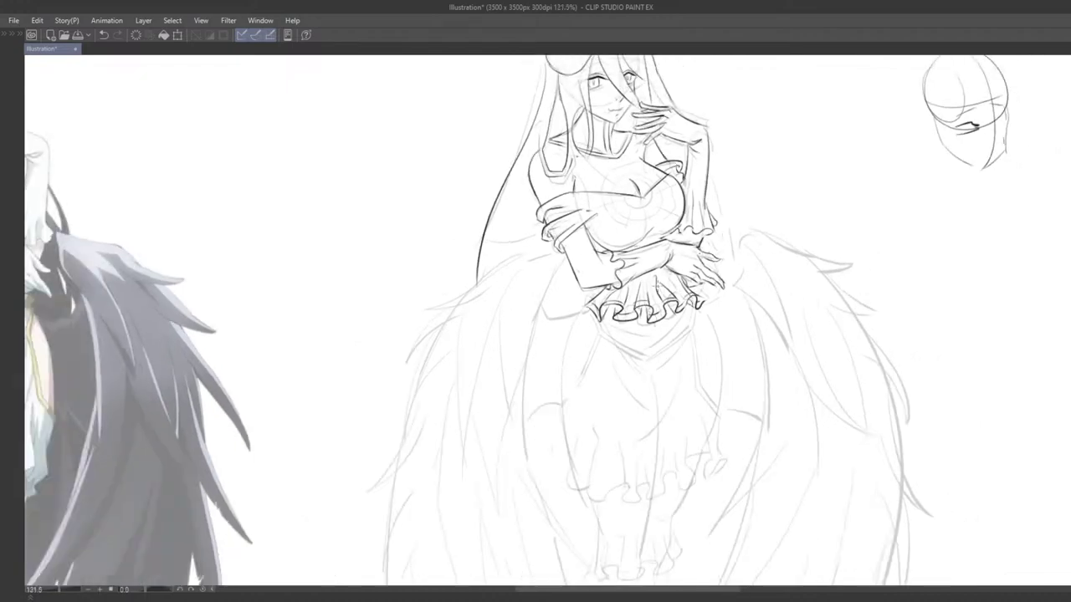
Step: Ink the slanted trim of the skirt's left hip opening from the waist ruffle down to the thigh
scroll(730, 239, up, 3)
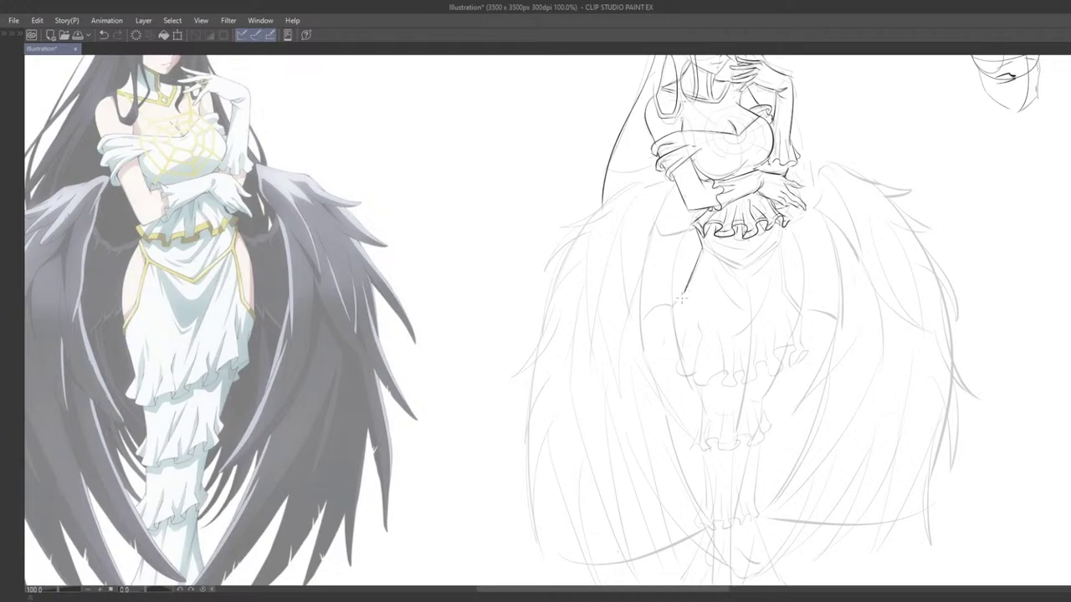
key(ctrl+z)
scroll(684, 294, up, 2)
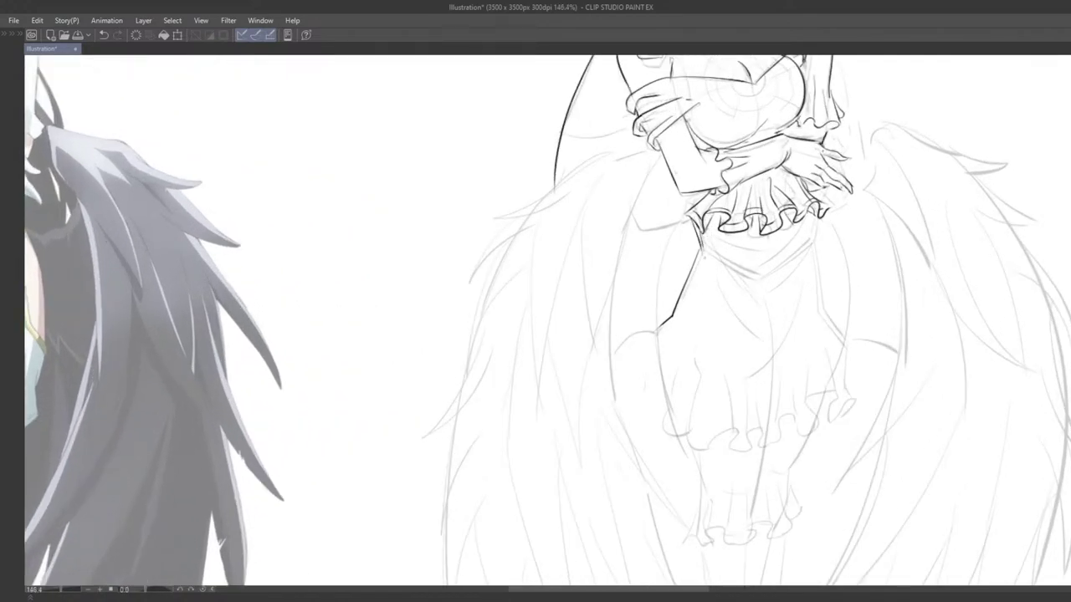
mouse_move(699, 229)
mouse_down()
mouse_move(703, 254)
mouse_move(678, 311)
mouse_up()
key(ctrl+z)
drag(701, 257, 678, 316)
key(ctrl+z)
mouse_move(702, 256)
mouse_down()
mouse_move(678, 318)
mouse_move(657, 333)
mouse_up()
key(ctrl+z)
key(ctrl+y)
scroll(700, 288, down, 4)
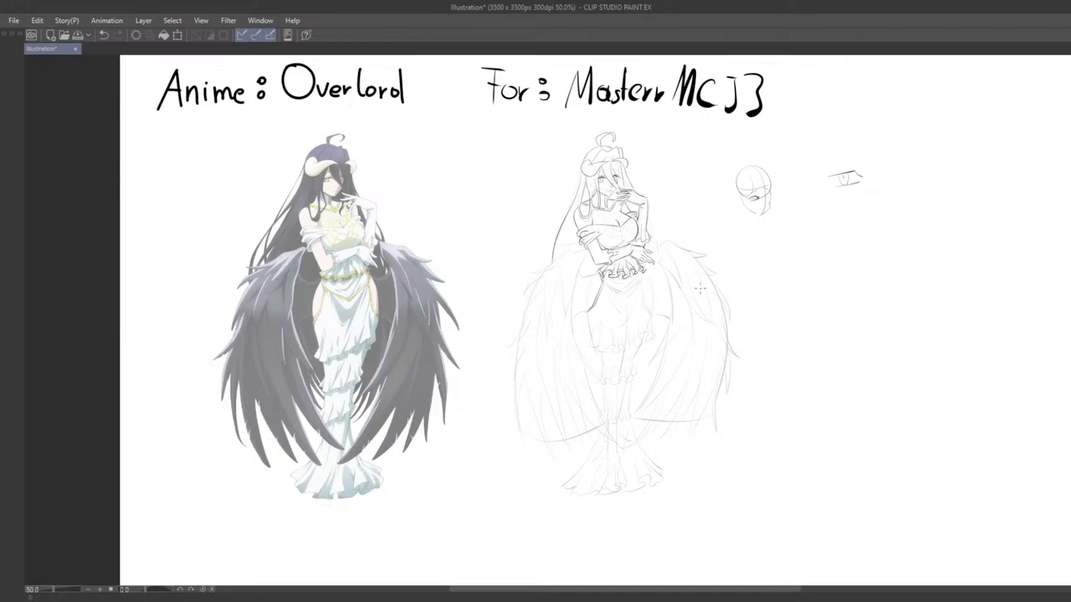
Step: Start inking the left half of the V-shaped trim below the waist ruffle, redoing the unwanted strokes
scroll(699, 288, up, 3)
drag(709, 255, 781, 257)
mouse_move(704, 223)
mouse_down()
mouse_move(743, 256)
mouse_move(734, 244)
mouse_move(726, 268)
mouse_up()
key(ctrl+z)
key(ctrl+z)
mouse_move(721, 265)
mouse_down()
mouse_move(752, 282)
mouse_move(715, 268)
mouse_move(747, 292)
mouse_move(722, 271)
mouse_up()
key(ctrl+z)
key(ctrl+z)
drag(772, 296, 755, 274)
mouse_move(782, 320)
mouse_down()
mouse_move(787, 357)
mouse_move(768, 271)
mouse_up()
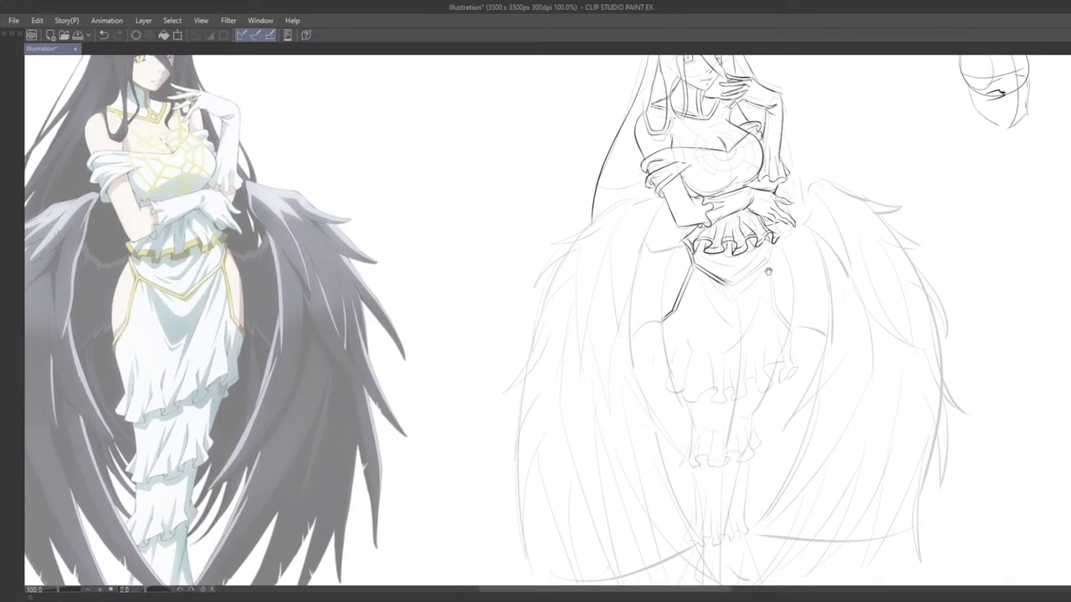
Step: Refine the left half of the V-shaped trim down to its central point
key(ctrl+z)
drag(693, 269, 734, 290)
key(ctrl+z)
key(ctrl+z)
drag(709, 273, 740, 291)
key(ctrl+z)
key(ctrl+z)
Step: Ink the right half of the V-shaped trim from its central point up to the waist ruffle
mouse_move(766, 257)
mouse_down()
mouse_move(737, 284)
mouse_move(771, 259)
mouse_up()
key(ctrl+z)
drag(734, 290, 771, 259)
key(ctrl+z)
drag(772, 255, 782, 236)
key(ctrl+z)
scroll(779, 251, down, 2)
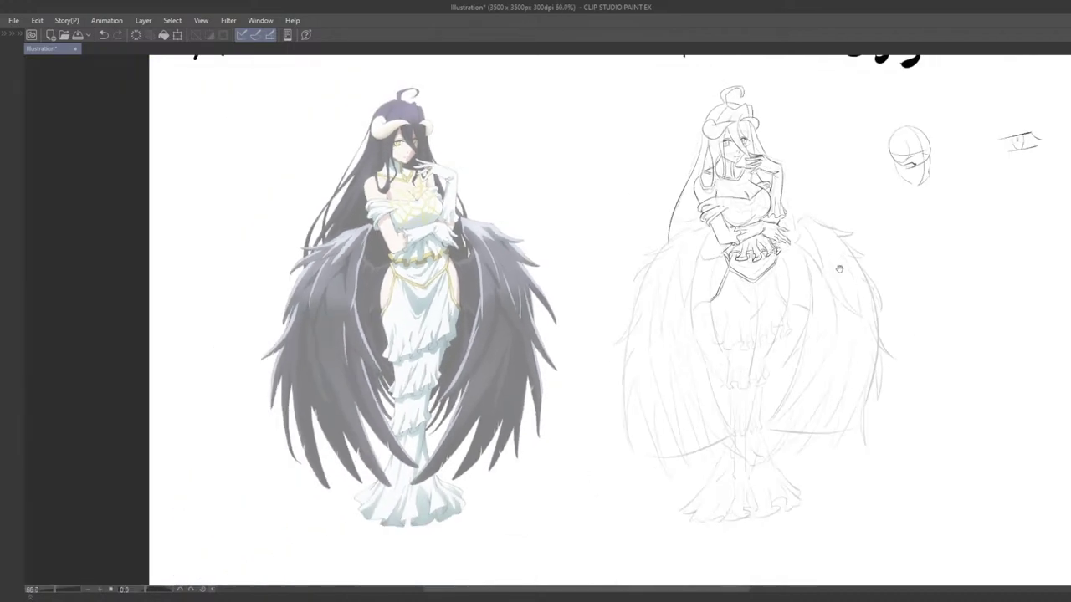
Step: Ink curved fabric folds inside the V-shaped trim below the waist ruffle
scroll(839, 267, up, 2)
mouse_move(680, 260)
mouse_down()
mouse_move(705, 242)
mouse_move(697, 254)
mouse_up()
key(ctrl+z)
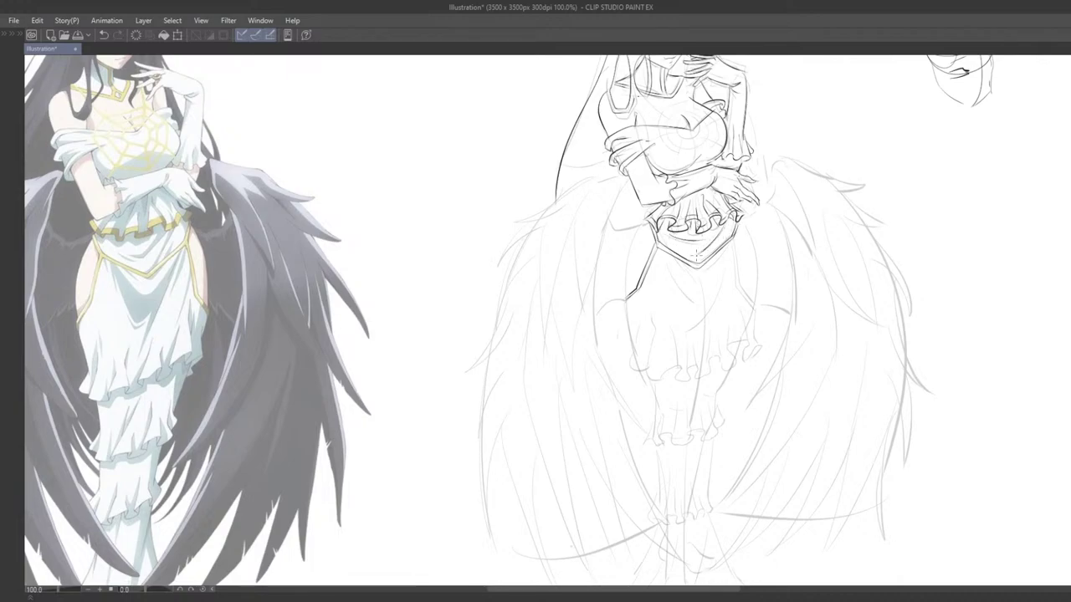
Step: Ink the outer curve of the right hip from the waist ruffle down to the thigh
drag(749, 297, 704, 258)
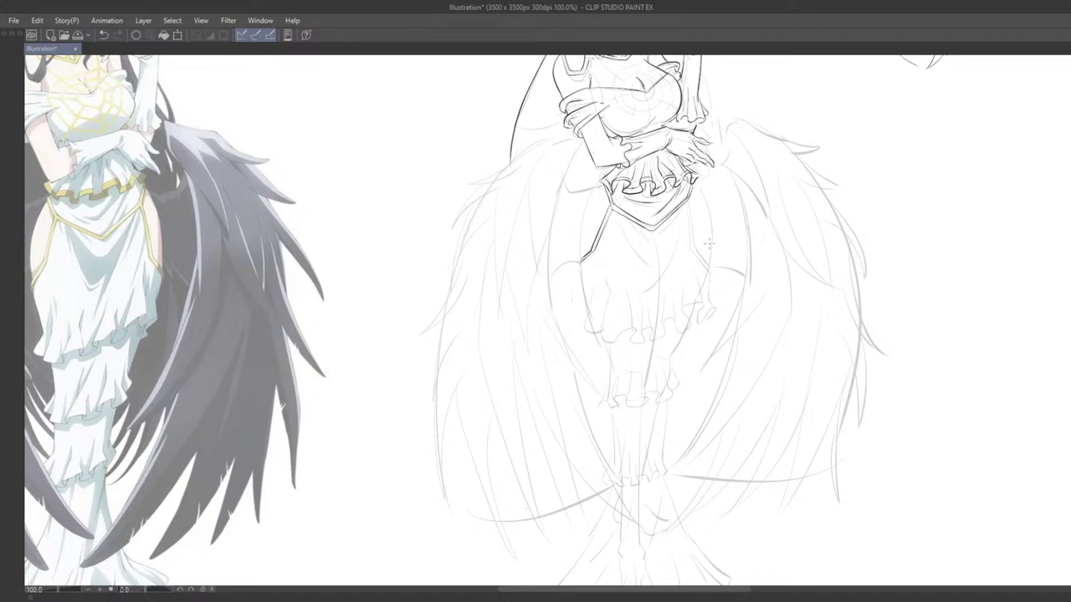
drag(723, 278, 719, 264)
mouse_move(693, 172)
mouse_down()
mouse_move(709, 209)
mouse_move(708, 248)
mouse_up()
key(ctrl+z)
key(ctrl+z)
drag(693, 171, 704, 245)
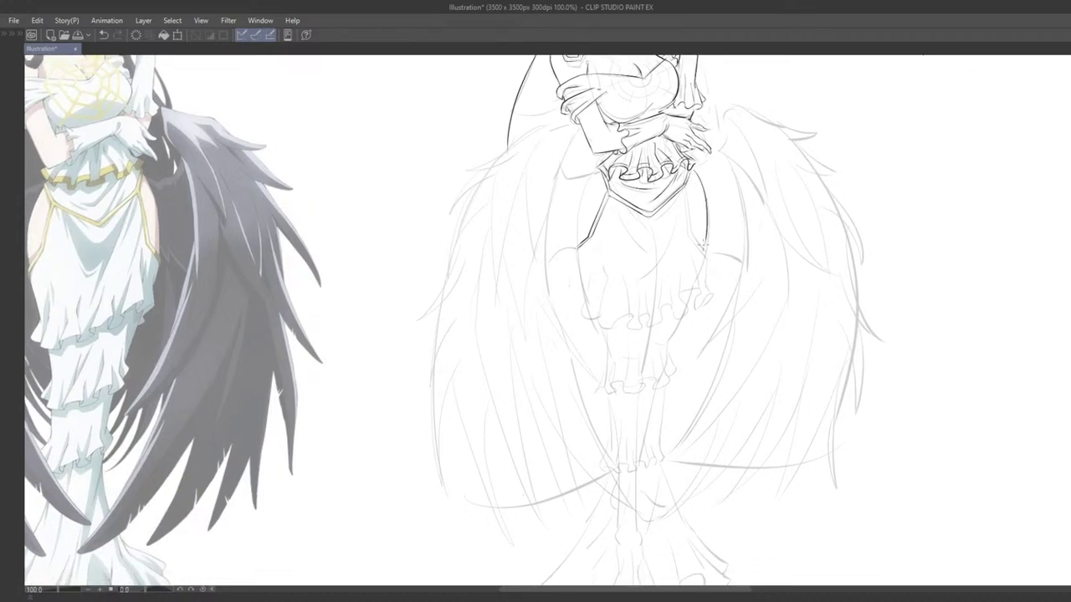
Step: Ink the outer curve of the left hip from the waist ruffle down to the end of the angled side trim
mouse_move(596, 170)
mouse_down()
mouse_move(577, 216)
mouse_move(596, 173)
mouse_move(577, 250)
mouse_up()
key(ctrl+z)
key(ctrl+z)
drag(598, 167, 577, 246)
scroll(577, 249, down, 6)
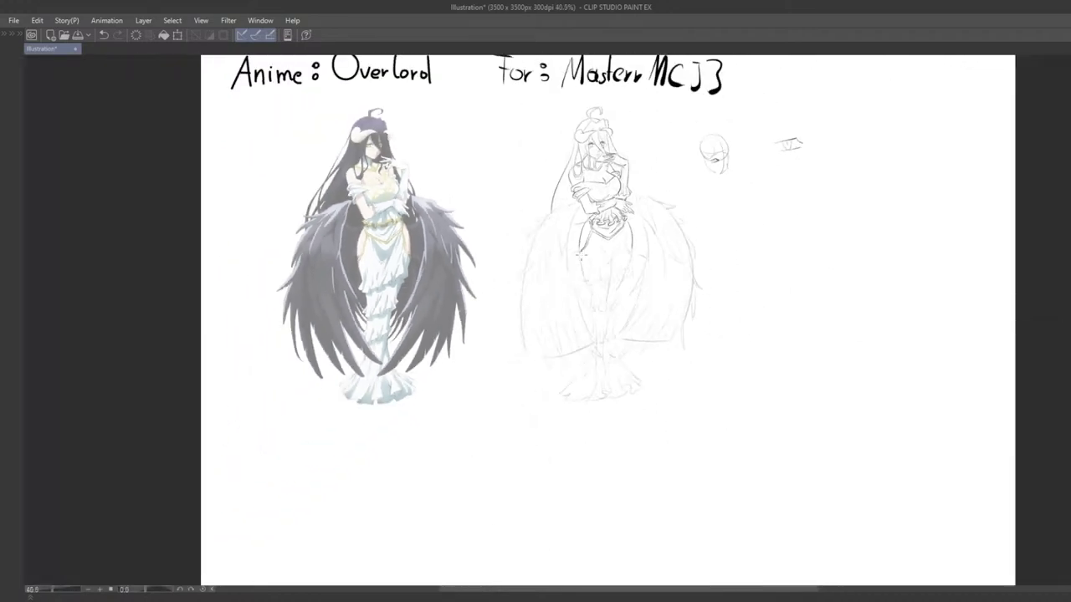
drag(725, 284, 725, 331)
scroll(724, 330, up, 6)
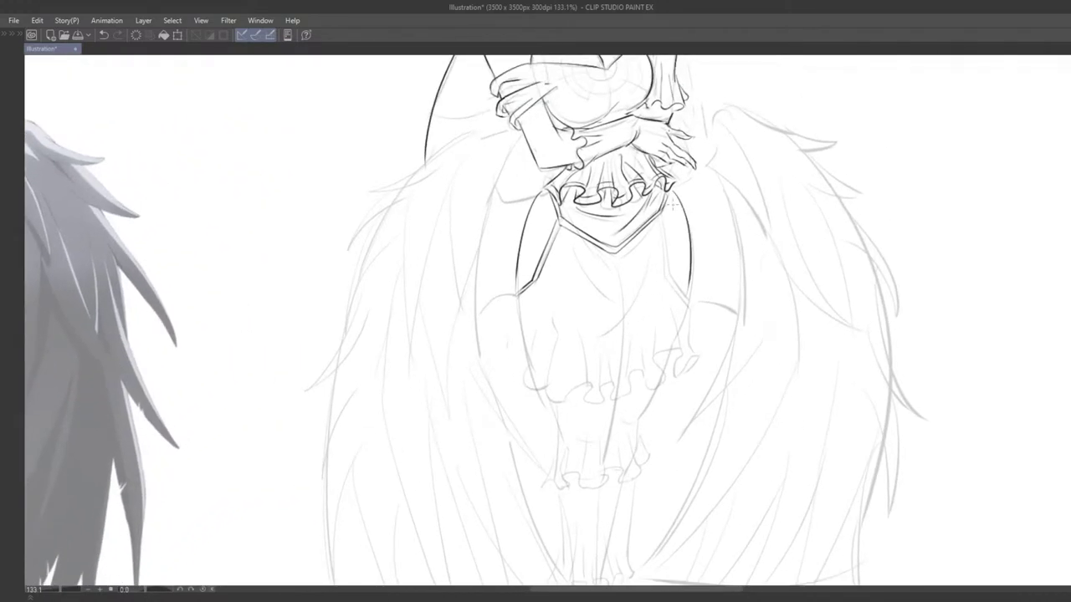
Step: Review earlier stages of the line art in the history back to the oldest entry, and restore the latest state
key(Tab)
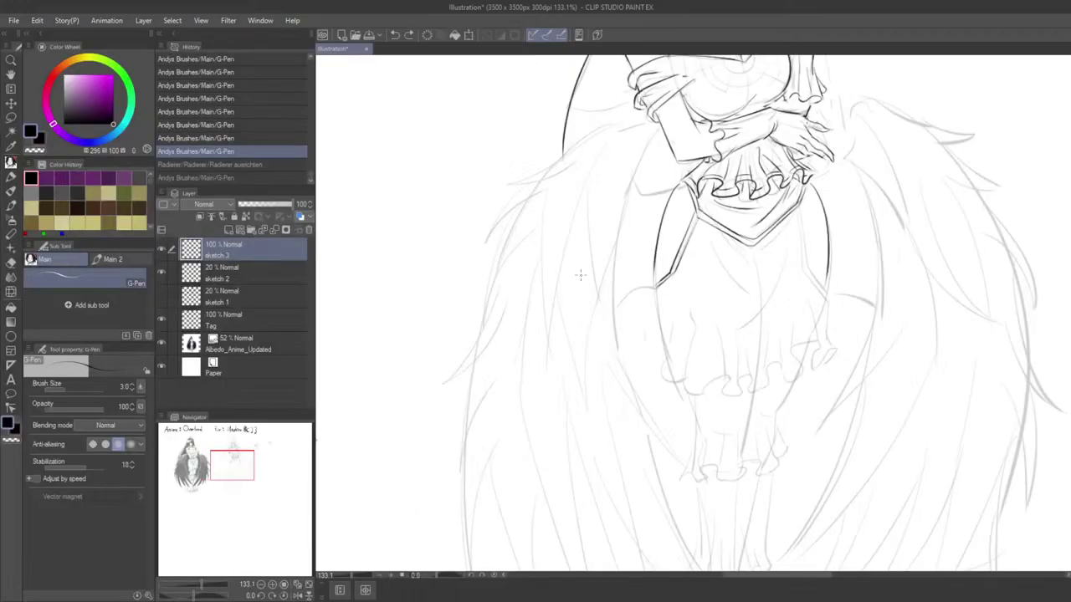
drag(310, 172, 309, 98)
click(280, 87)
click(289, 111)
click(291, 105)
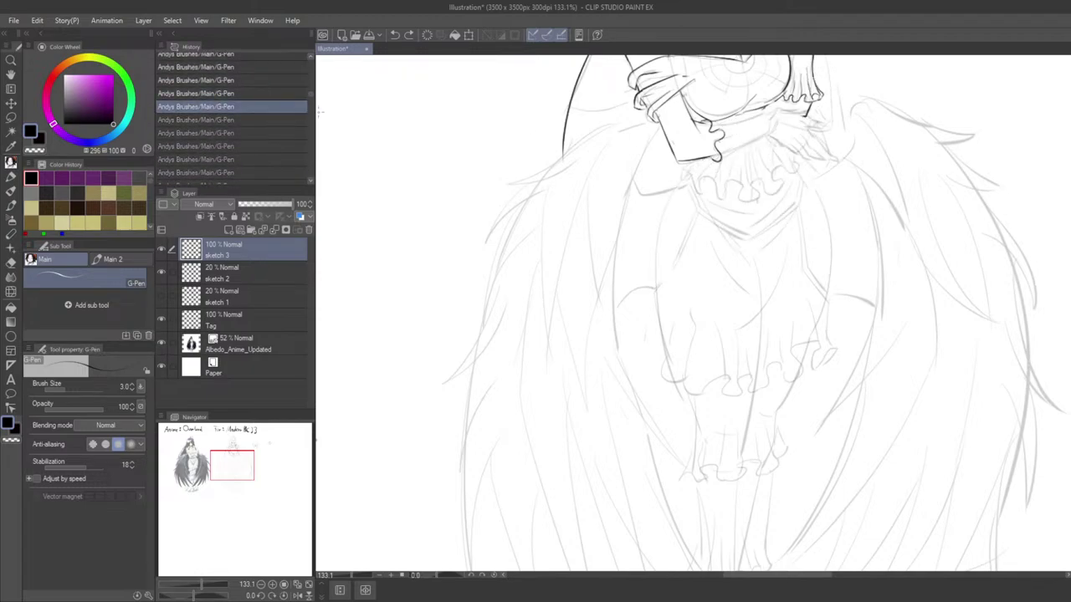
scroll(311, 92, down, 2)
click(289, 90)
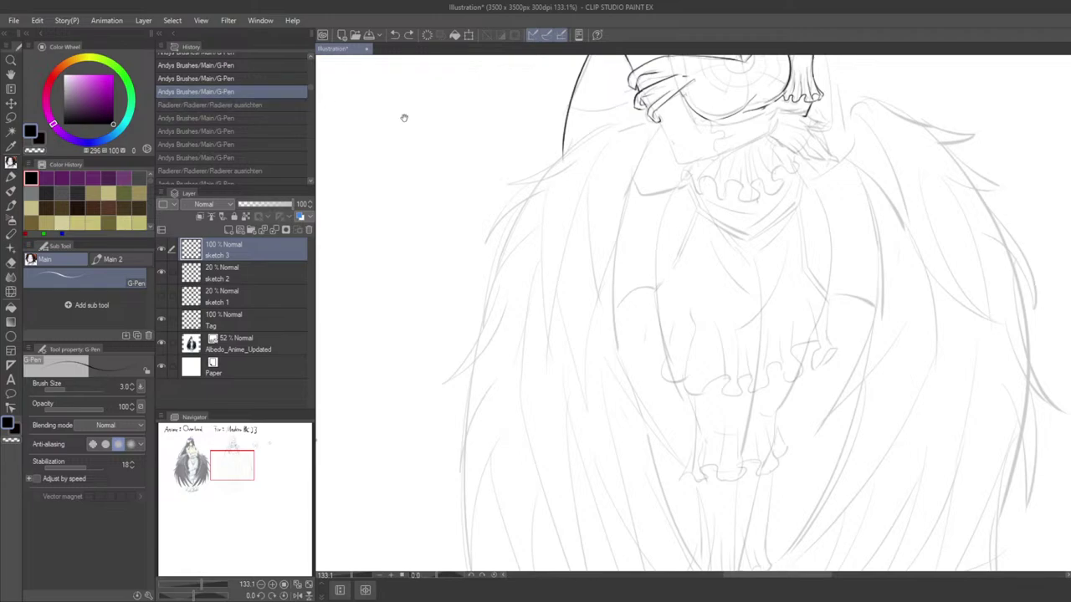
drag(401, 114, 354, 208)
scroll(310, 84, down, 2)
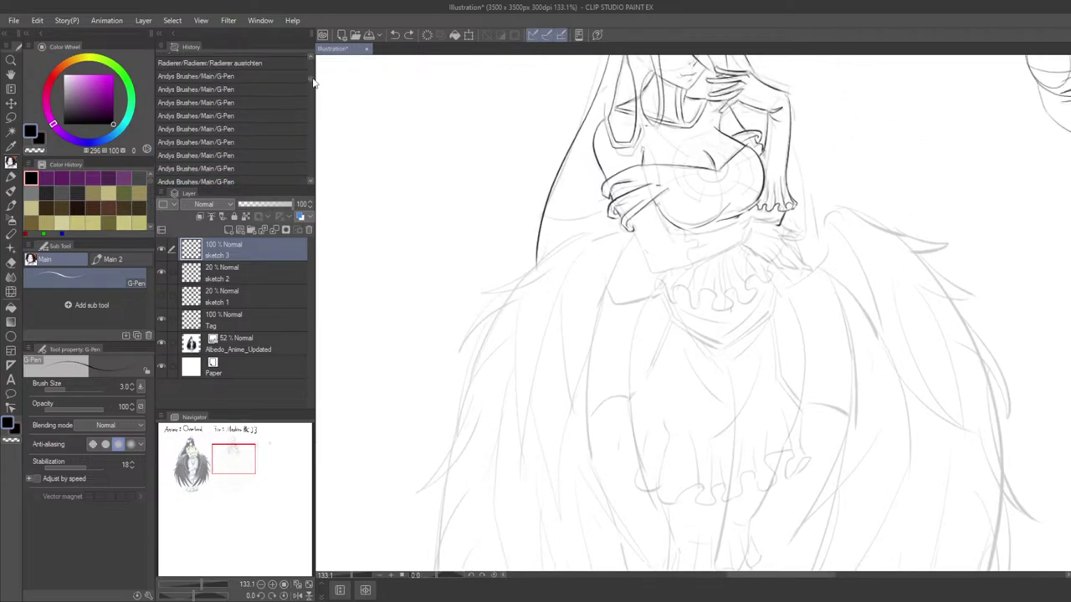
click(282, 103)
scroll(283, 84, down, 2)
drag(311, 81, 310, 66)
click(288, 91)
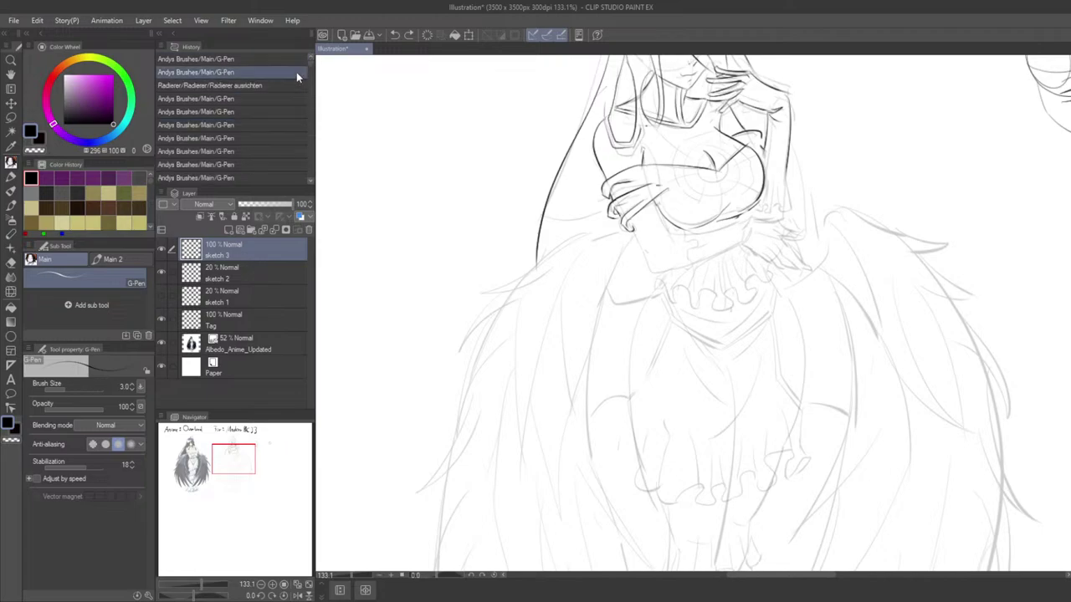
click(279, 112)
click(279, 59)
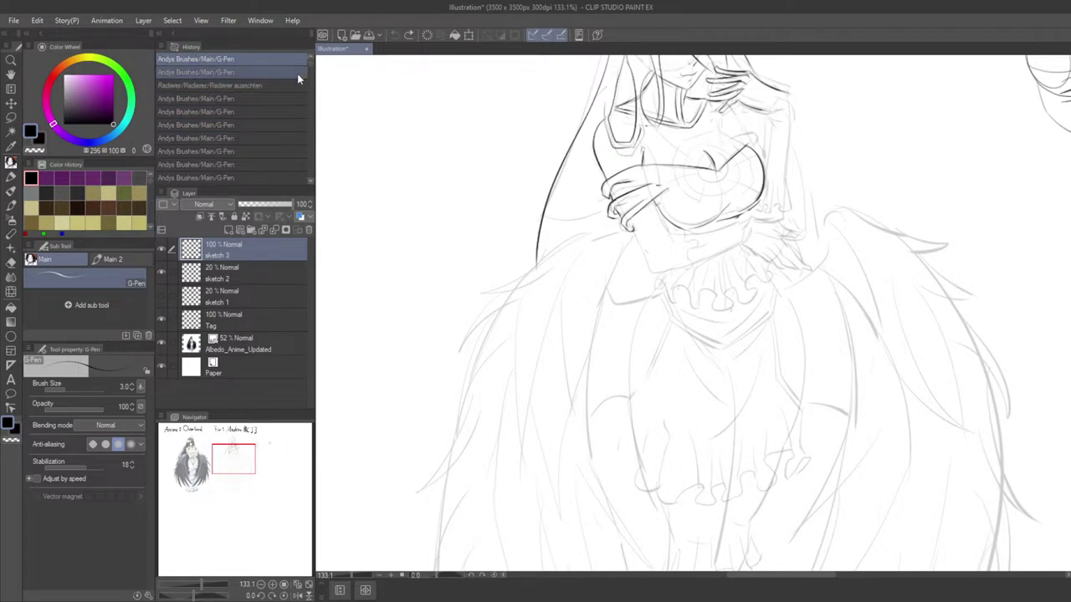
drag(311, 63, 310, 206)
click(287, 177)
scroll(719, 263, down, 4)
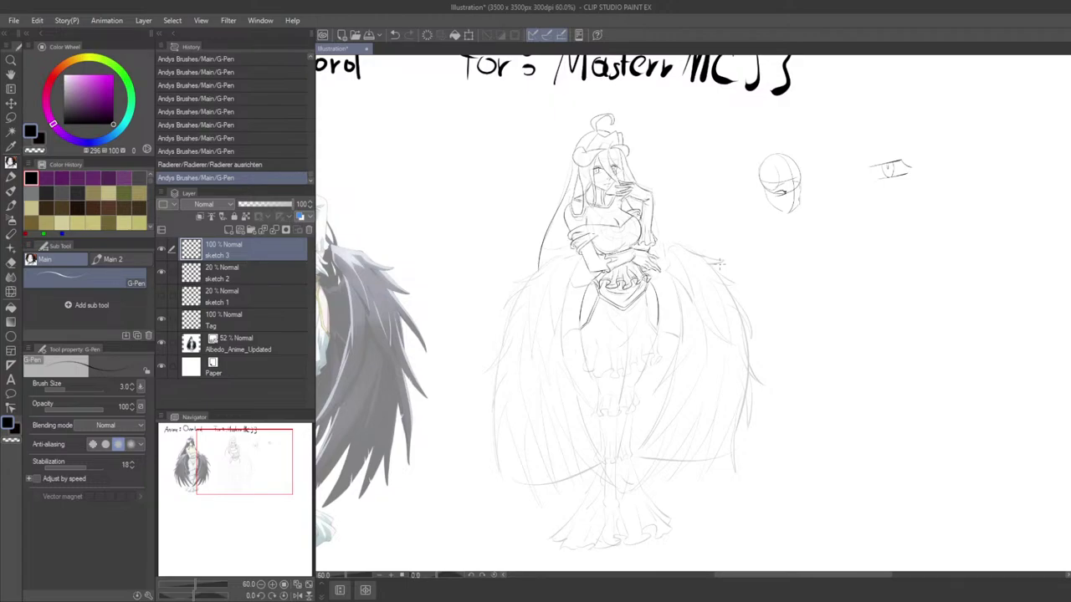
scroll(719, 264, up, 2)
drag(687, 336, 722, 291)
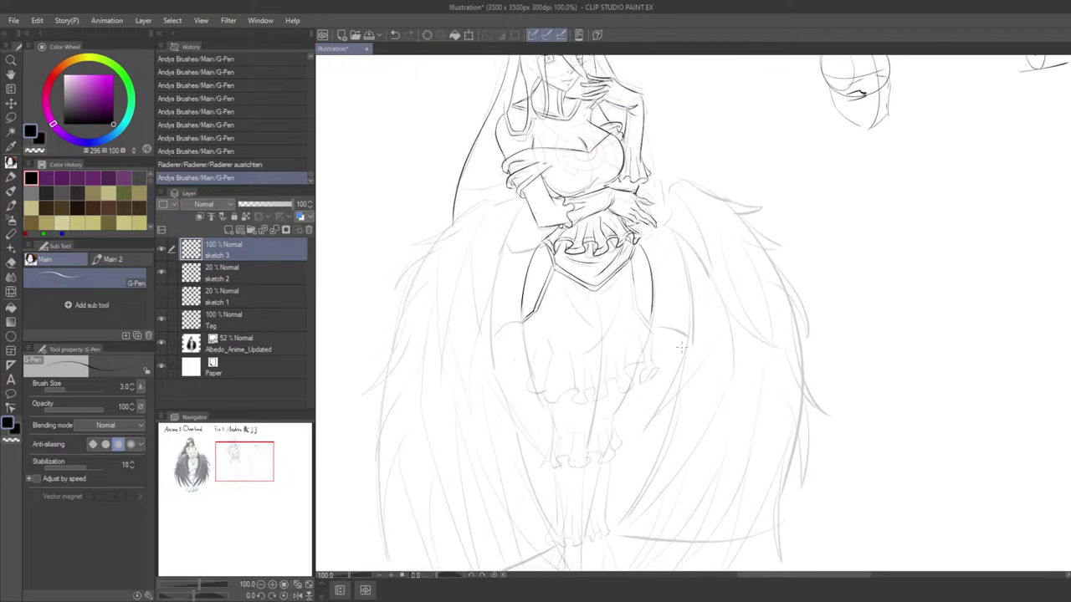
key(Tab)
key(Tab)
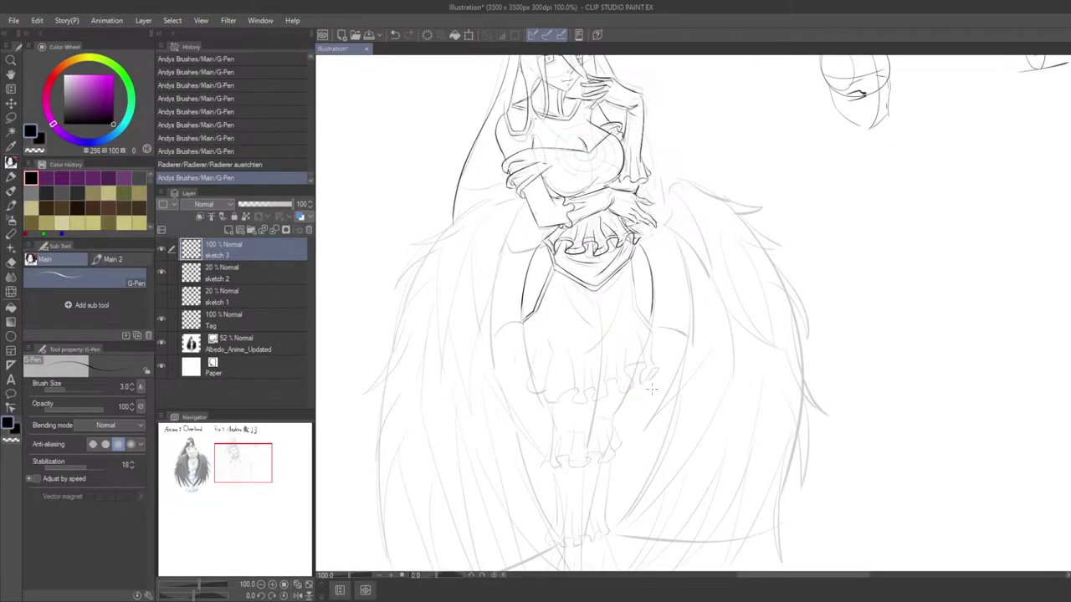
key(Tab)
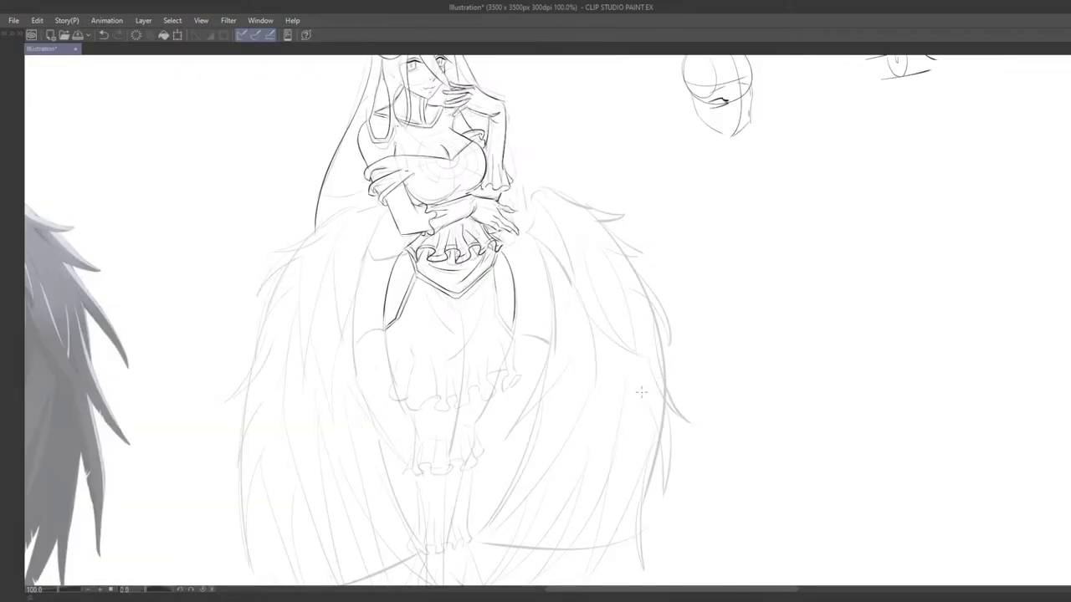
key(Tab)
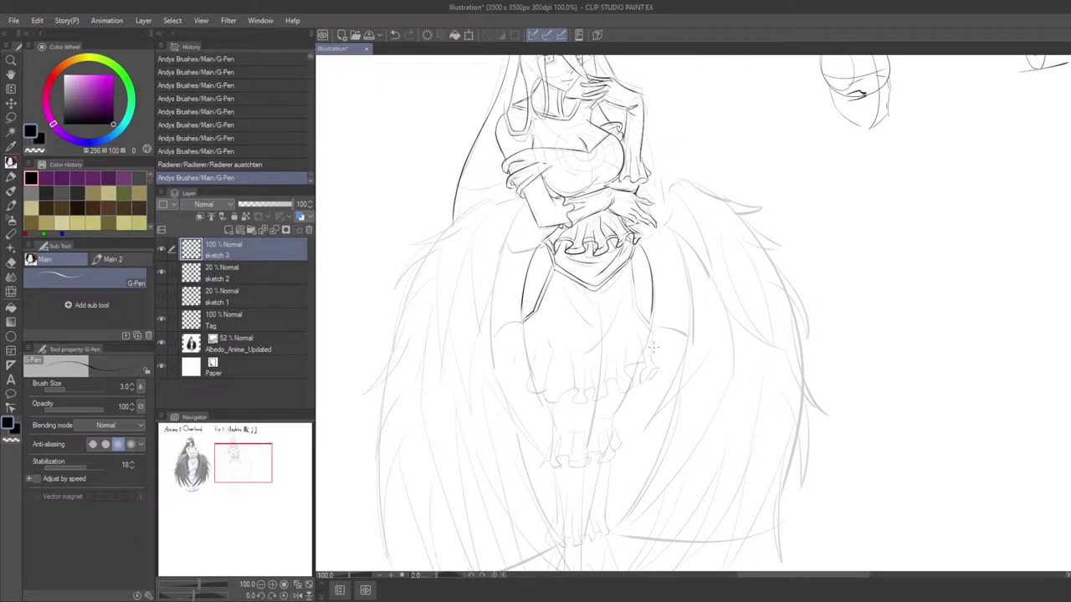
key(Tab)
key(Tab)
scroll(650, 358, up, 4)
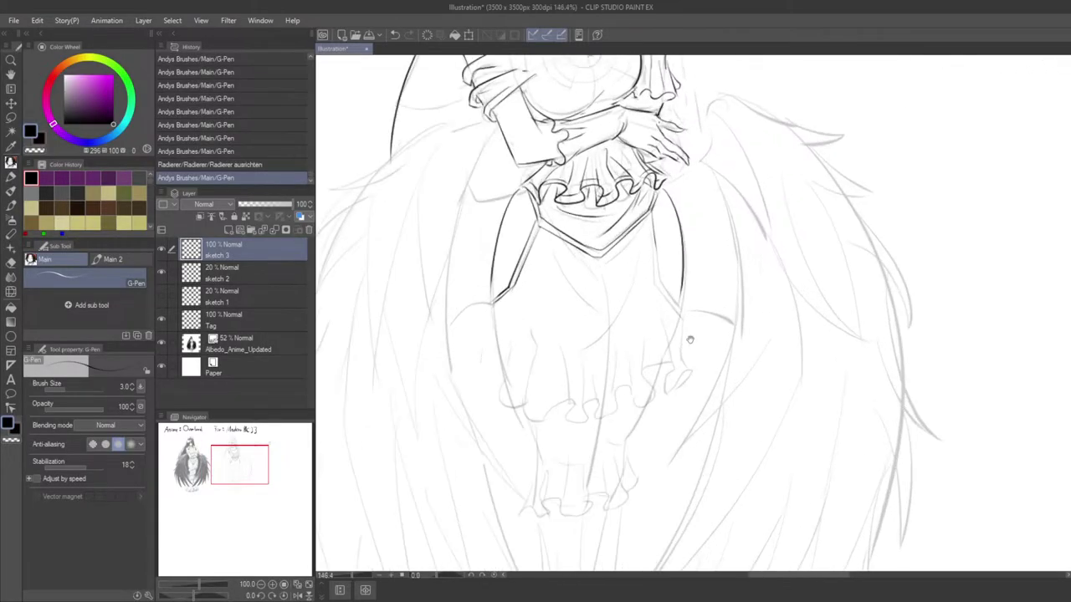
drag(676, 229, 686, 265)
scroll(658, 266, down, 2)
scroll(657, 266, down, 5)
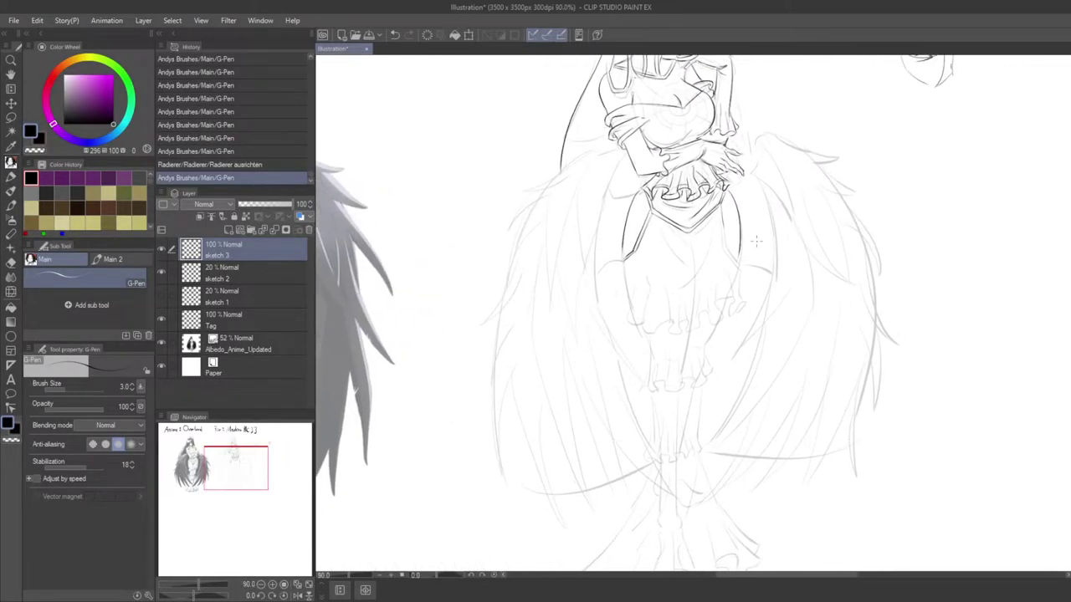
scroll(750, 243, up, 2)
scroll(752, 244, up, 2)
key(Tab)
scroll(710, 255, down, 2)
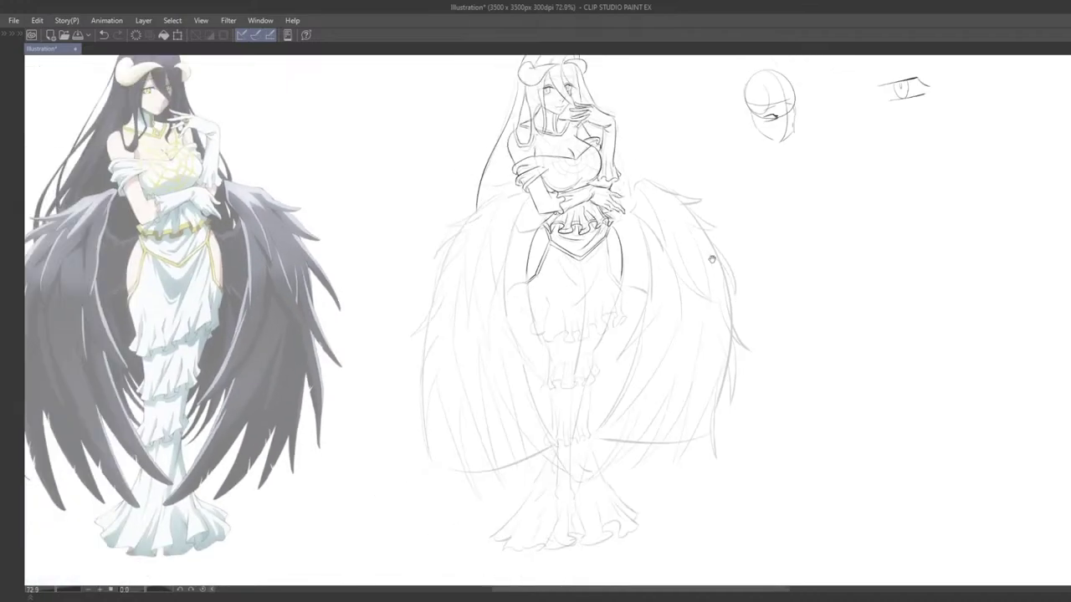
drag(710, 256, 734, 304)
scroll(736, 317, up, 2)
key(Tab)
key(Tab)
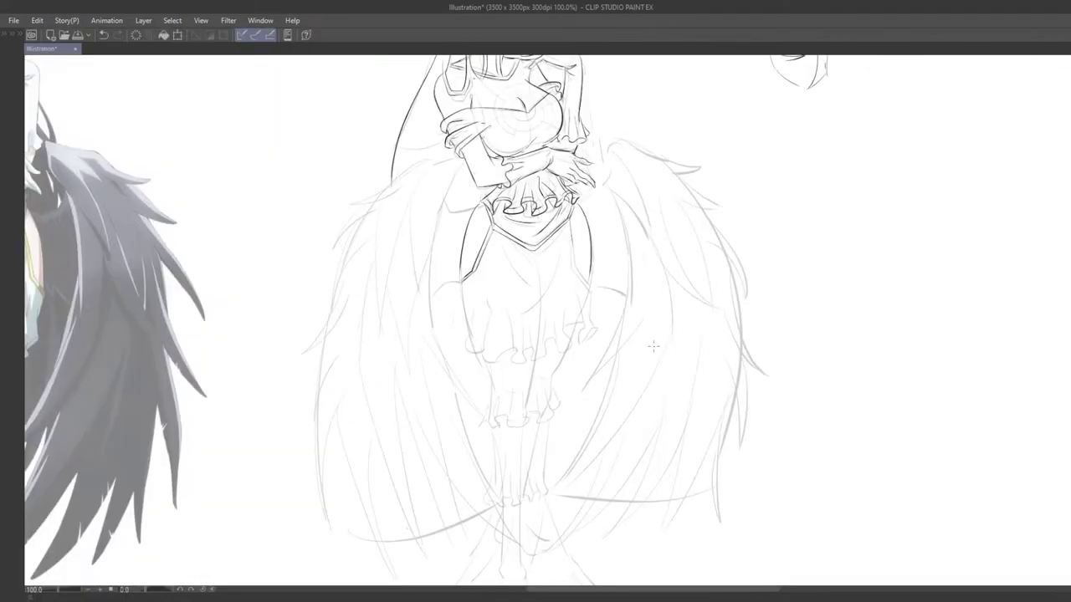
Step: Ink the double trim line on the right side of the skirt, from the V-shaped trim down to the hip curve
scroll(665, 382, up, 2)
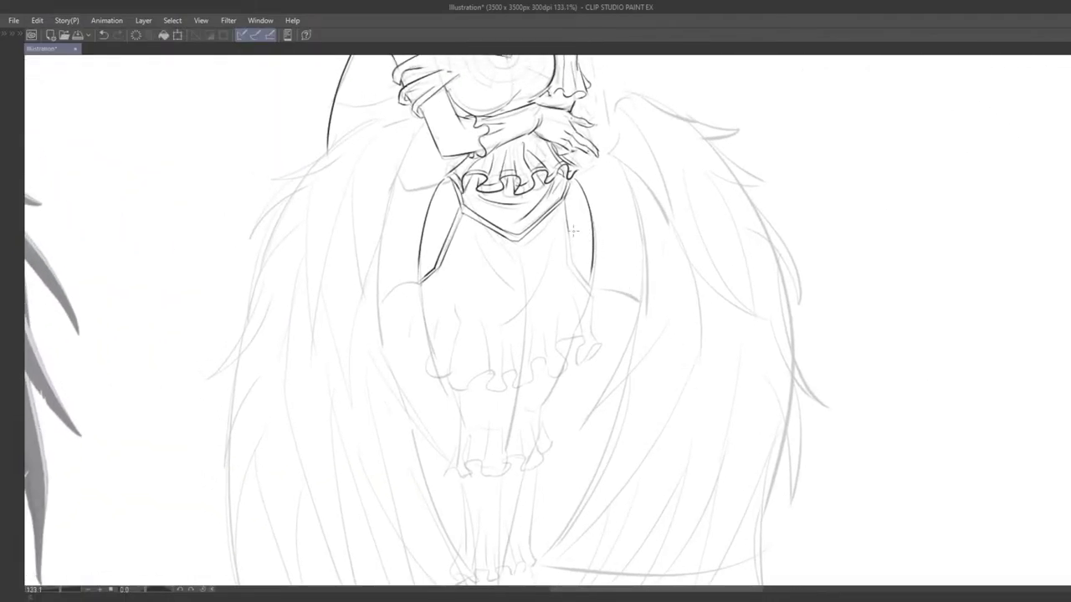
scroll(572, 231, up, 1)
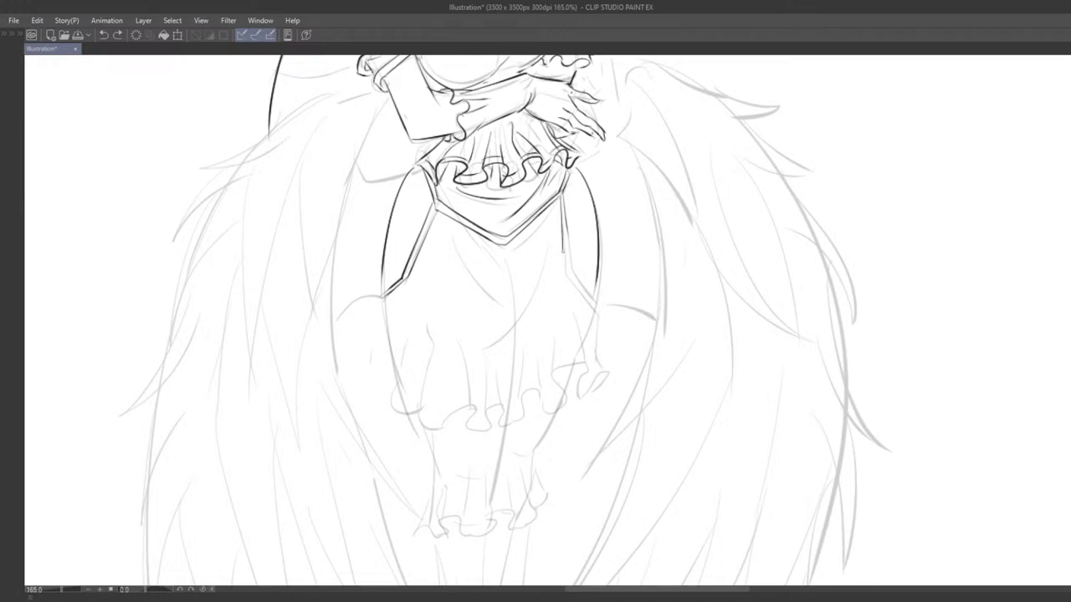
mouse_move(560, 196)
mouse_down()
mouse_move(566, 263)
mouse_move(596, 283)
mouse_move(586, 306)
mouse_up()
drag(572, 267, 594, 306)
key(ctrl+z)
key(ctrl+z)
drag(567, 272, 595, 313)
mouse_move(571, 270)
mouse_down()
mouse_move(595, 305)
mouse_move(673, 332)
mouse_up()
Step: Ink the left outer edge of the skirt from the side trim down towards the first ruffled hem
scroll(577, 322, down, 4)
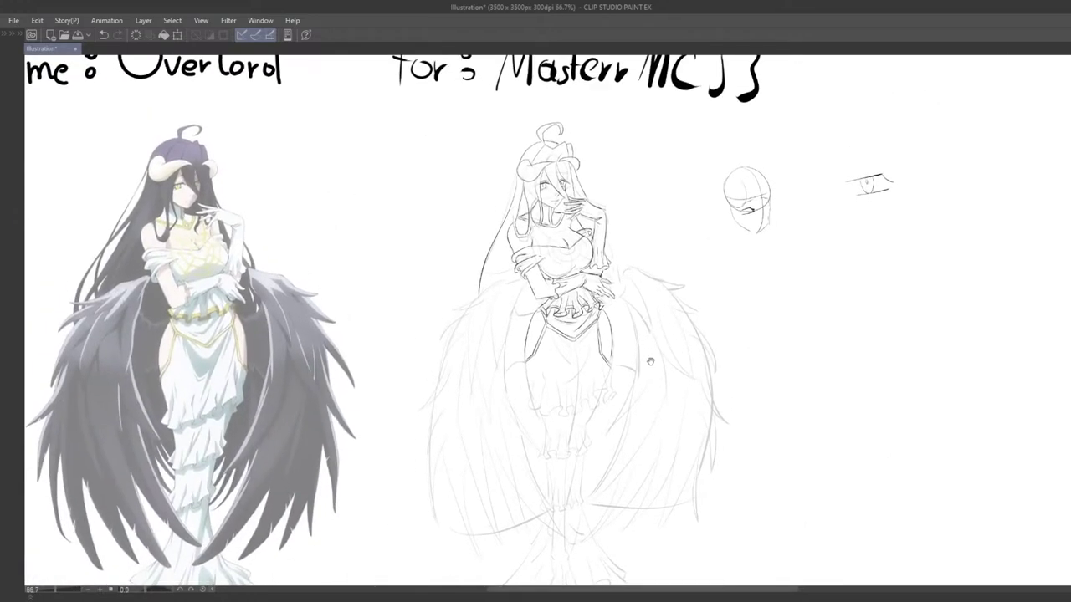
drag(638, 402, 642, 317)
scroll(643, 318, up, 5)
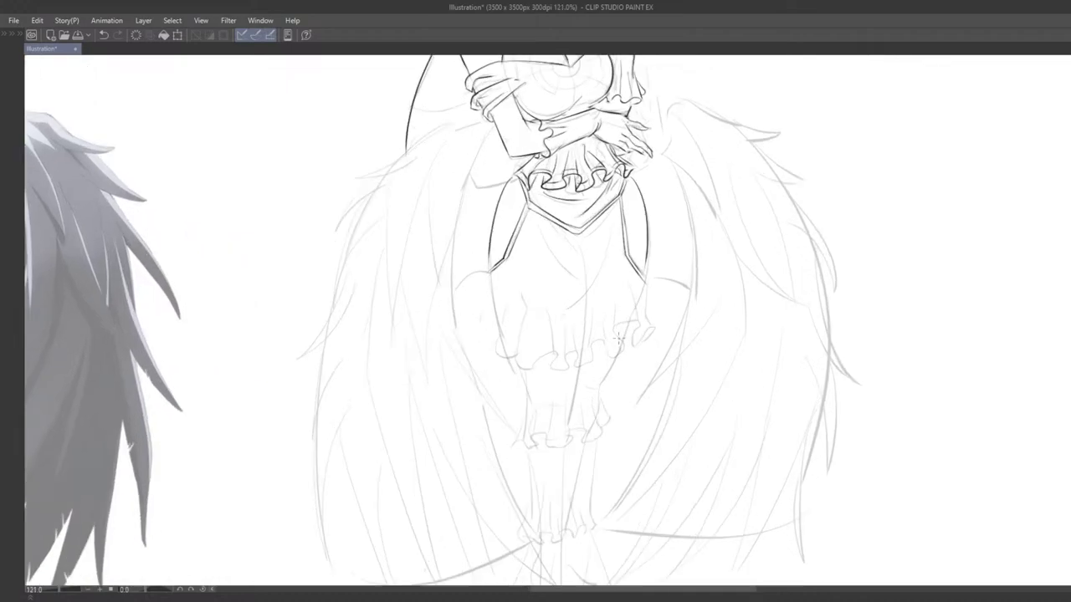
key(ctrl+z)
mouse_move(472, 254)
mouse_down()
mouse_move(488, 332)
mouse_move(479, 281)
mouse_move(485, 324)
mouse_up()
key(ctrl+z)
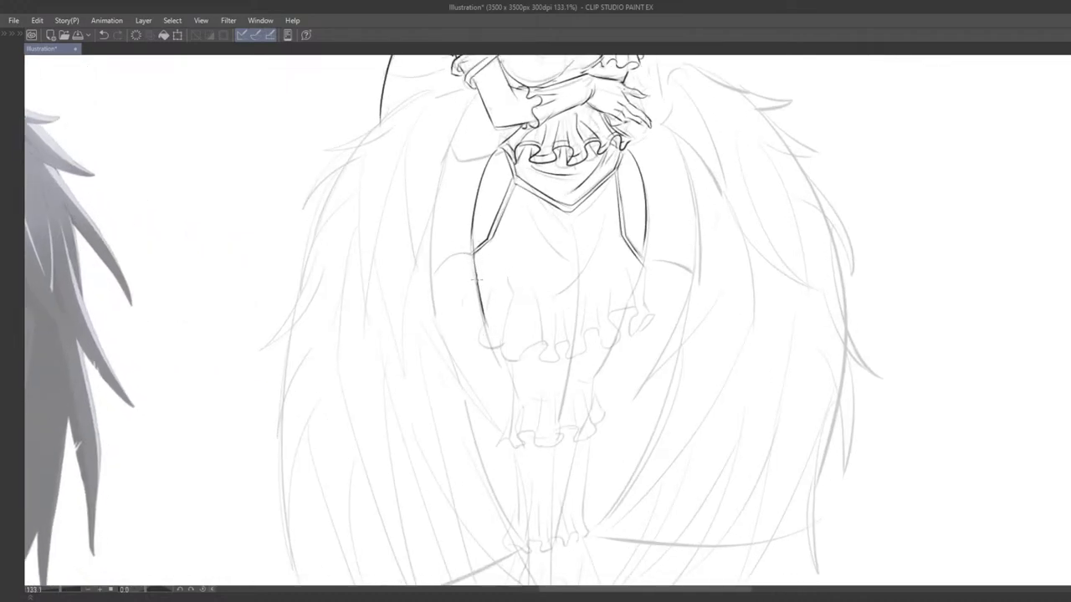
scroll(473, 244, down, 5)
drag(572, 312, 574, 296)
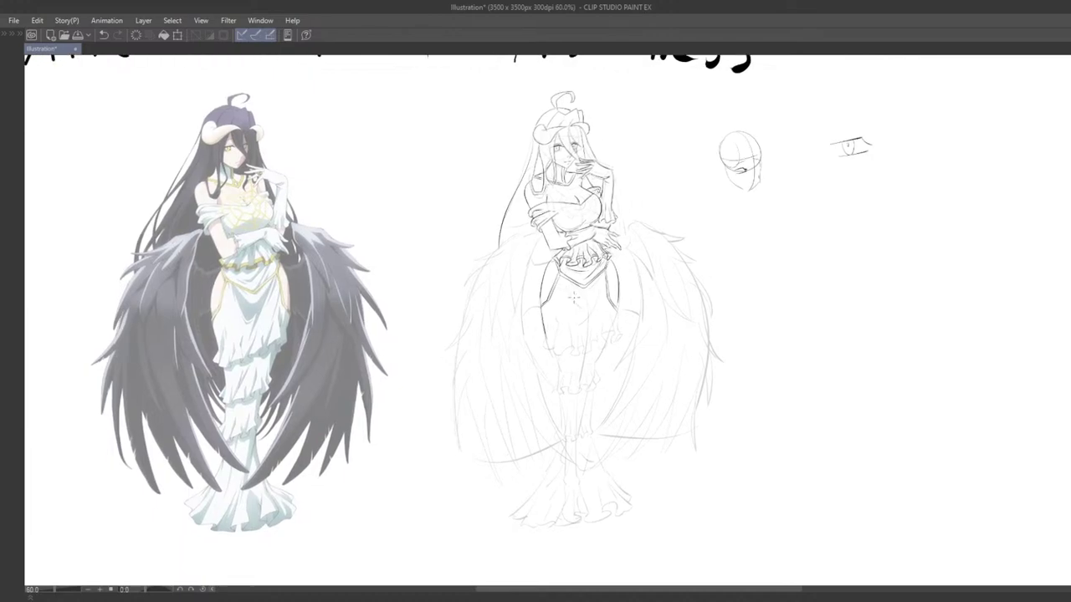
scroll(589, 305, up, 4)
drag(555, 349, 545, 280)
scroll(545, 280, up, 2)
drag(570, 231, 566, 387)
key(ctrl+z)
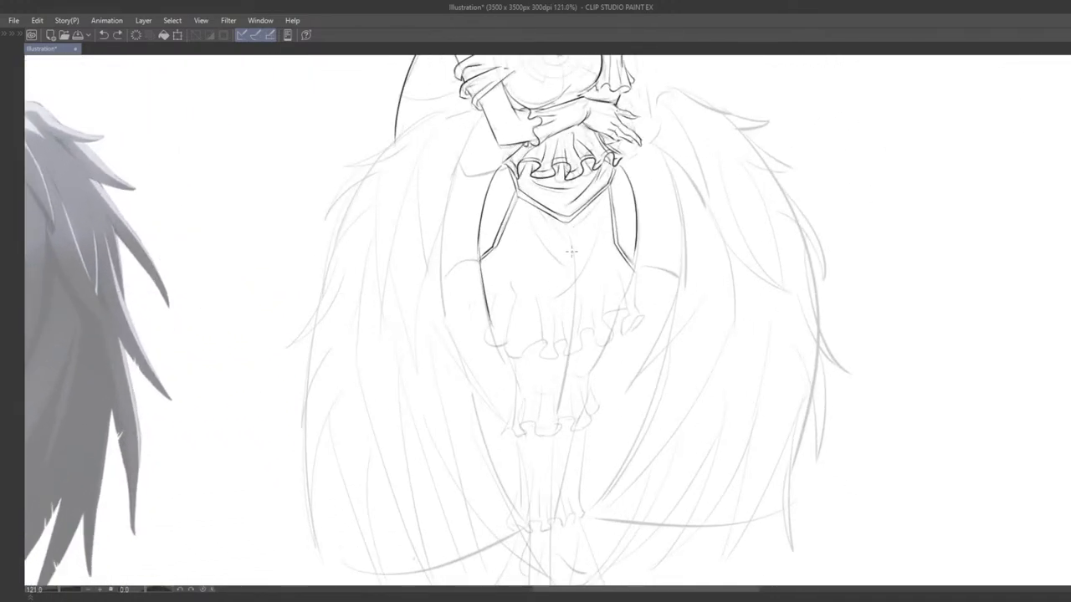
Step: Ink two diagonal folds converging on the skirt front below the V-shaped trim
scroll(565, 263, down, 4)
scroll(728, 224, up, 3)
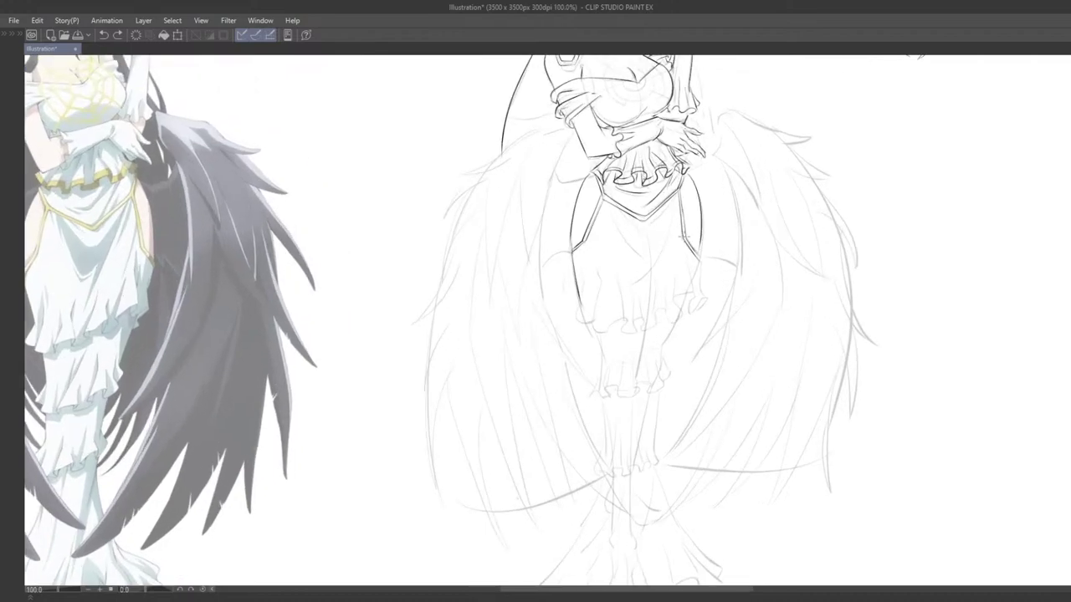
drag(668, 218, 643, 283)
drag(613, 219, 638, 257)
key(ctrl+z)
key(ctrl+z)
mouse_move(614, 218)
mouse_down()
mouse_move(632, 251)
mouse_move(632, 242)
mouse_move(630, 287)
mouse_move(655, 278)
mouse_up()
Step: Ink the left end of the skirt's first ruffled hem and the short folds rising from it
scroll(599, 289, down, 1)
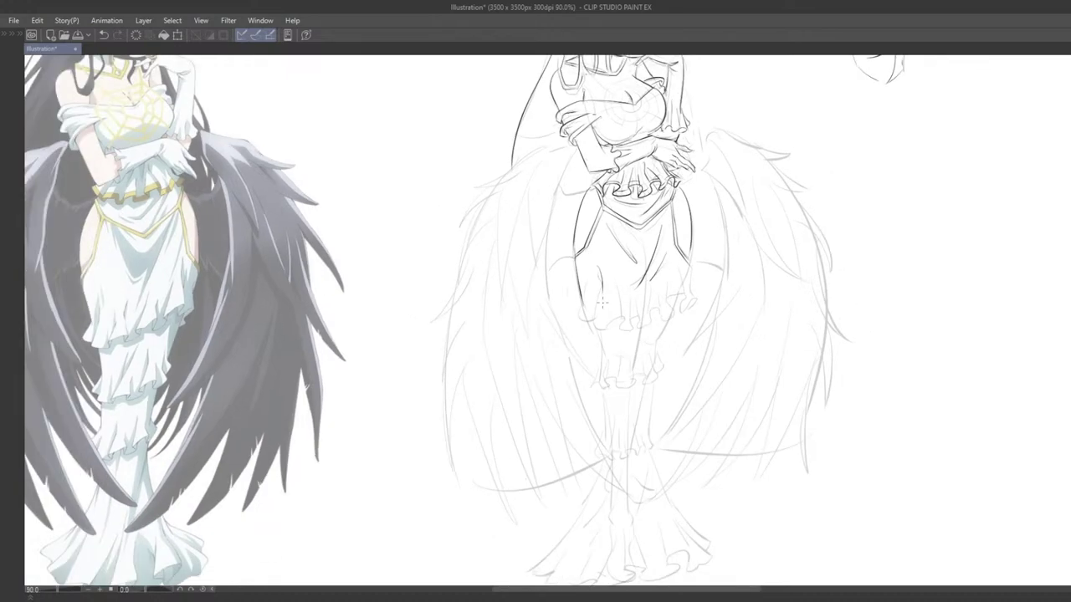
scroll(602, 300, down, 3)
scroll(594, 306, up, 5)
scroll(725, 309, down, 2)
scroll(728, 293, up, 2)
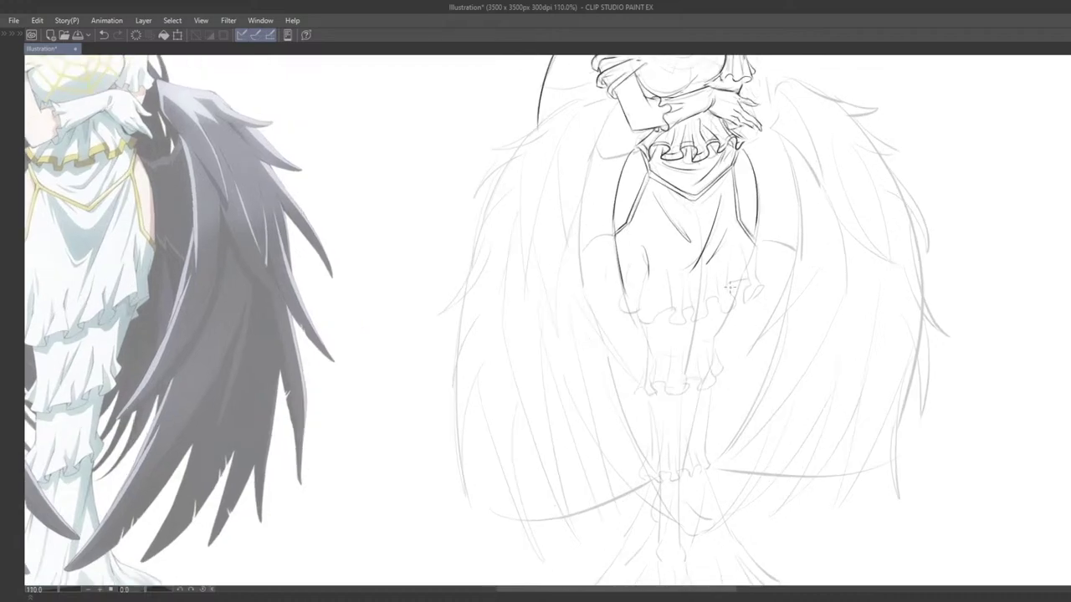
scroll(730, 287, up, 2)
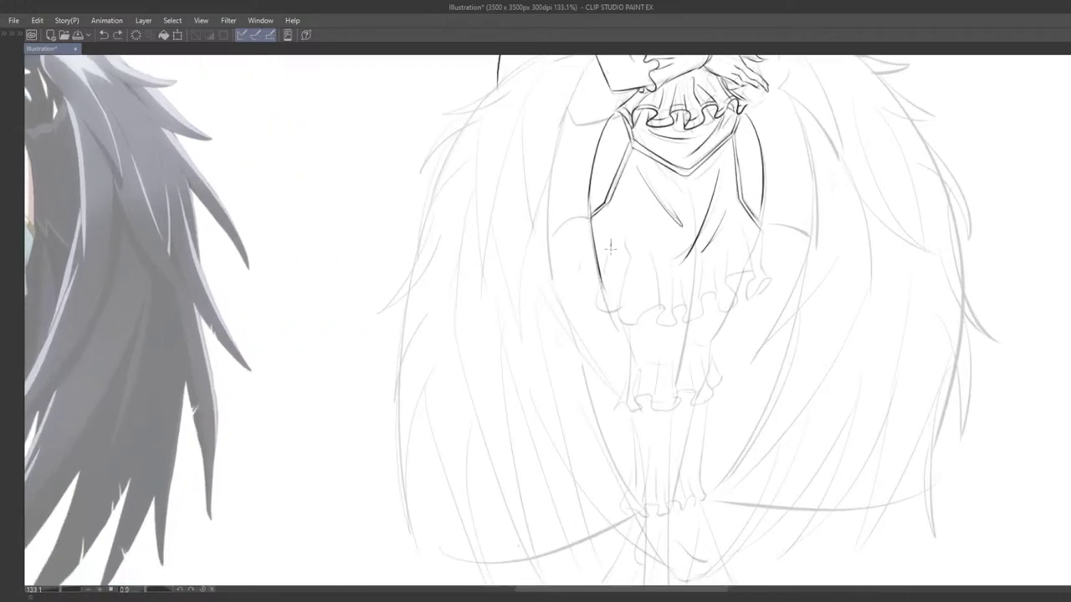
drag(599, 251, 604, 310)
key(ctrl+z)
mouse_move(628, 231)
mouse_down()
mouse_move(615, 309)
mouse_move(639, 319)
mouse_up()
key(ctrl+z)
Step: Ink the wavy middle section of the skirt's first ruffled hem with the short vertical folds above it
scroll(645, 344, down, 4)
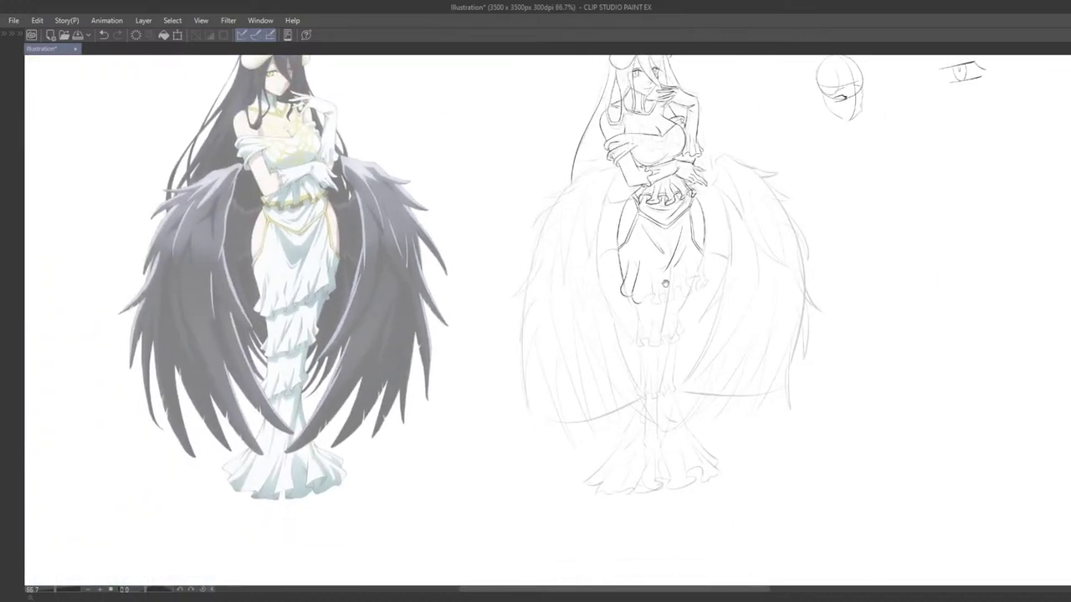
scroll(669, 289, up, 3)
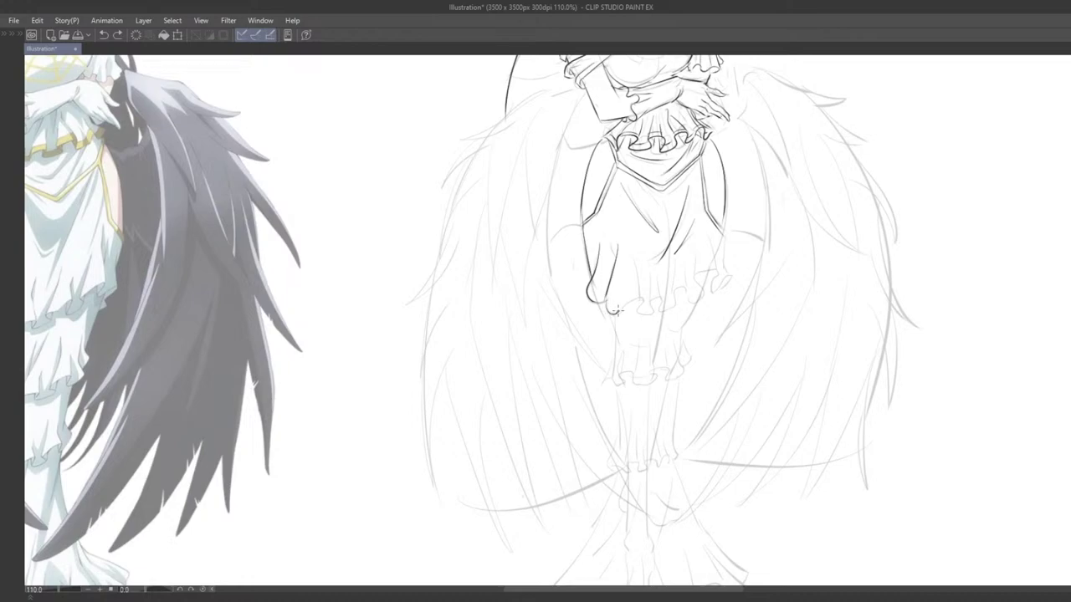
scroll(642, 312, down, 3)
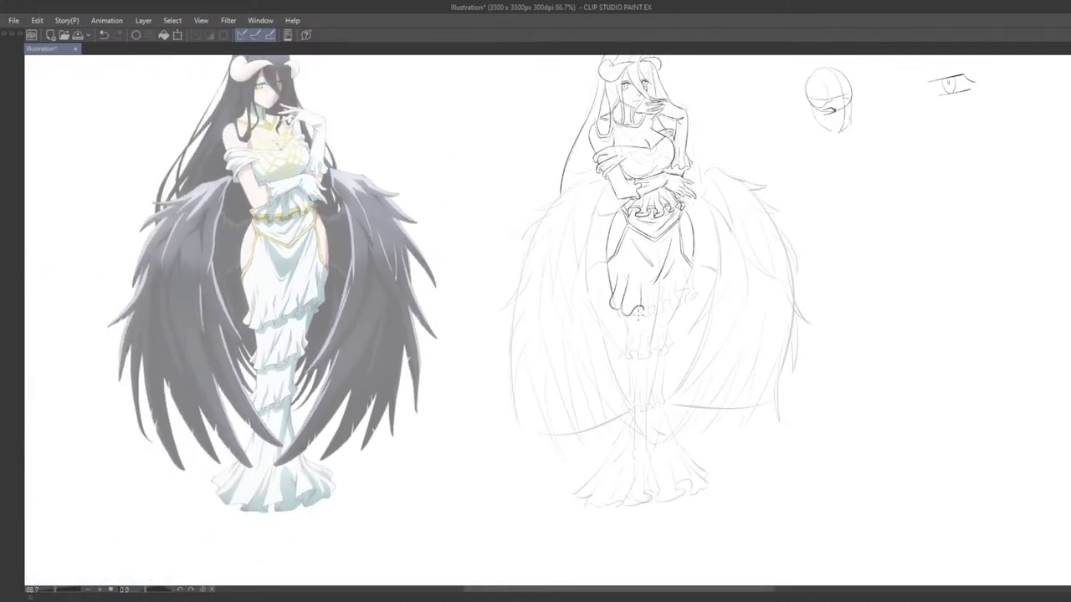
key(Tab)
key(Tab)
scroll(677, 270, up, 2)
scroll(677, 270, up, 1)
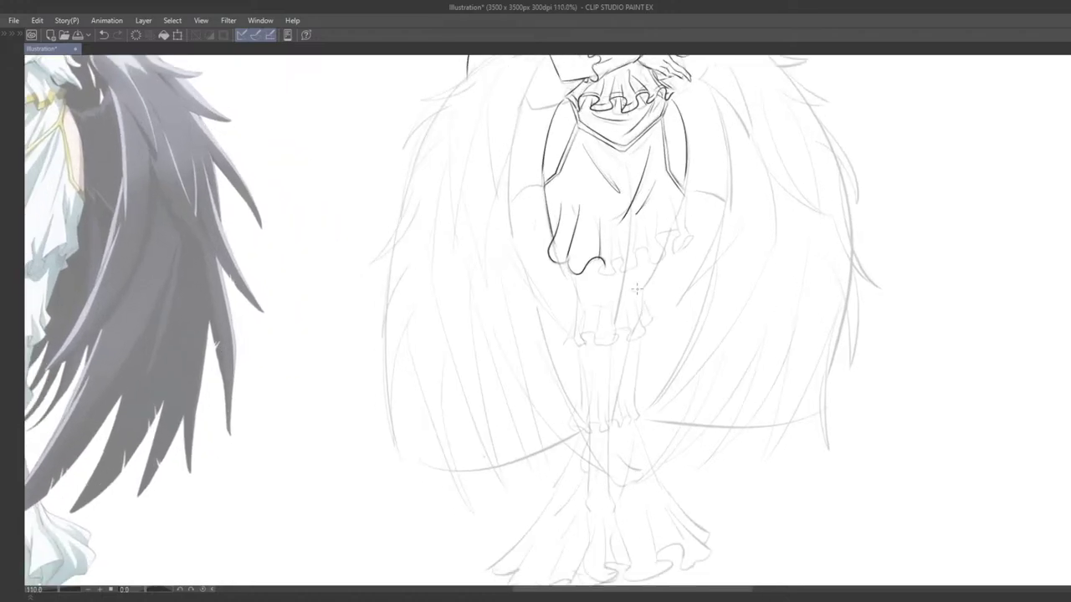
drag(603, 261, 605, 274)
key(ctrl+z)
key(ctrl+z)
mouse_move(598, 218)
mouse_down()
mouse_move(608, 272)
mouse_move(622, 259)
mouse_move(652, 290)
mouse_move(710, 279)
mouse_move(726, 287)
mouse_up()
key(ctrl+z)
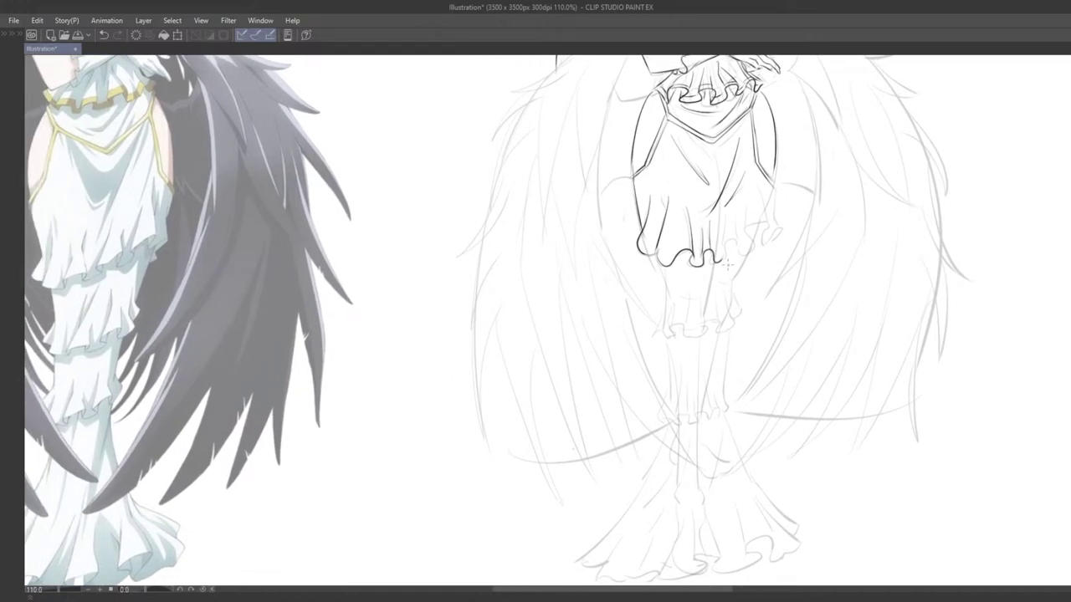
Step: Ink the right section of the skirt's first ruffled hem and join it to the hip with the outer skirt edge
mouse_move(717, 249)
mouse_down()
mouse_move(713, 225)
mouse_move(693, 220)
mouse_move(712, 270)
mouse_move(741, 256)
mouse_move(721, 259)
mouse_move(723, 248)
mouse_move(753, 245)
mouse_move(766, 220)
mouse_move(764, 236)
mouse_move(754, 224)
mouse_move(783, 238)
mouse_up()
key(ctrl+z)
key(ctrl+z)
key(ctrl+z)
drag(775, 191, 782, 230)
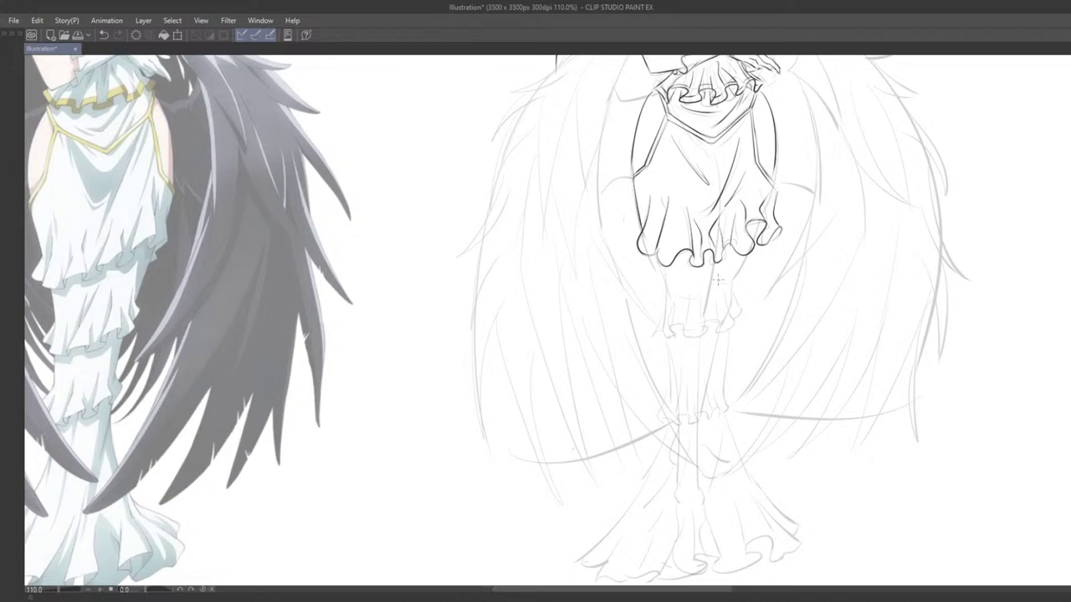
scroll(716, 279, down, 3)
scroll(716, 279, down, 1)
scroll(707, 274, up, 2)
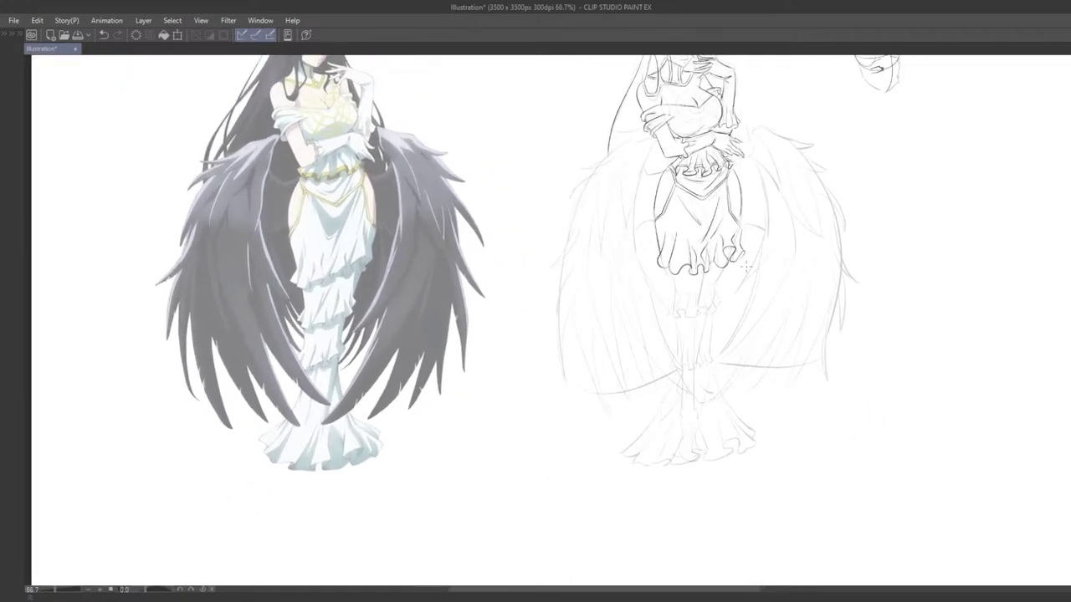
Step: Ink the left edge of the skirt's second tier and the left part of its ruffled hem with short folds
scroll(706, 272, up, 2)
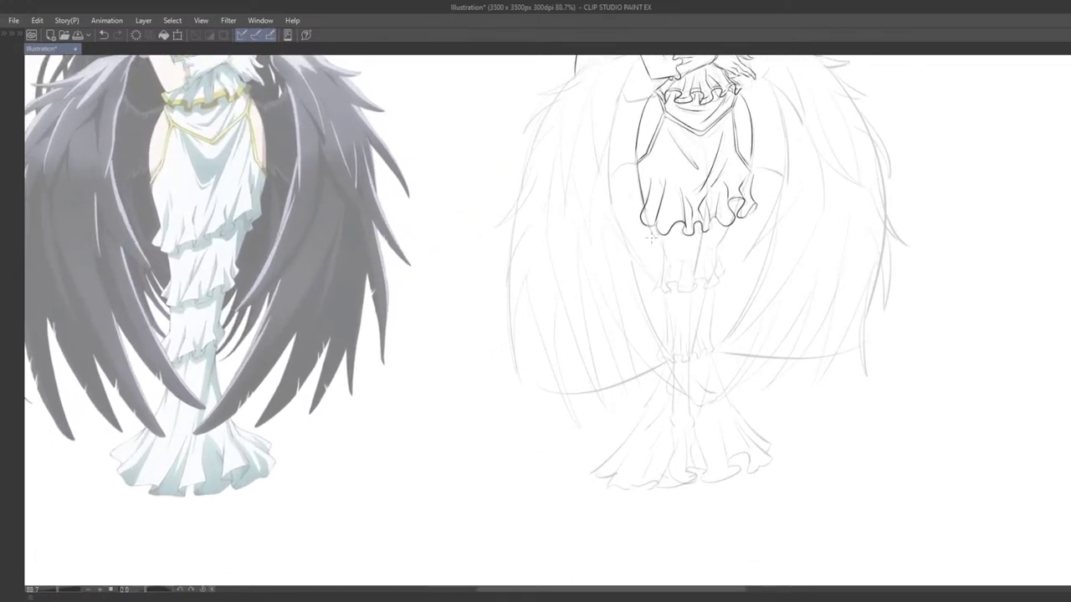
drag(652, 228, 664, 278)
key(ctrl+z)
key(ctrl+z)
mouse_move(652, 292)
mouse_down()
mouse_move(668, 293)
mouse_move(684, 261)
mouse_up()
key(ctrl+z)
Step: Ink the rest of the second tier's ruffled hem with its short folds and join it to the tier's right edge
mouse_move(697, 279)
mouse_down()
mouse_move(706, 291)
mouse_move(700, 248)
mouse_move(694, 286)
mouse_move(719, 281)
mouse_move(724, 232)
mouse_move(720, 256)
mouse_up()
key(ctrl+z)
key(ctrl+z)
key(ctrl+z)
key(ctrl+z)
scroll(723, 281, down, 6)
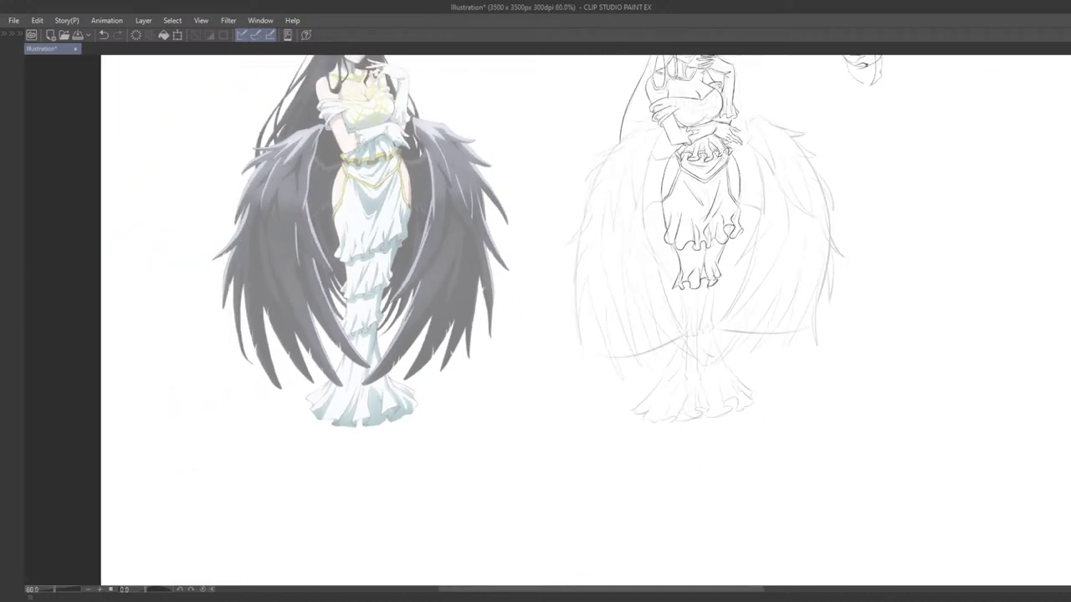
Step: Ink the right edge of the skirt's third tier as one slightly inward-curving line below the second ruffle
drag(853, 260, 780, 291)
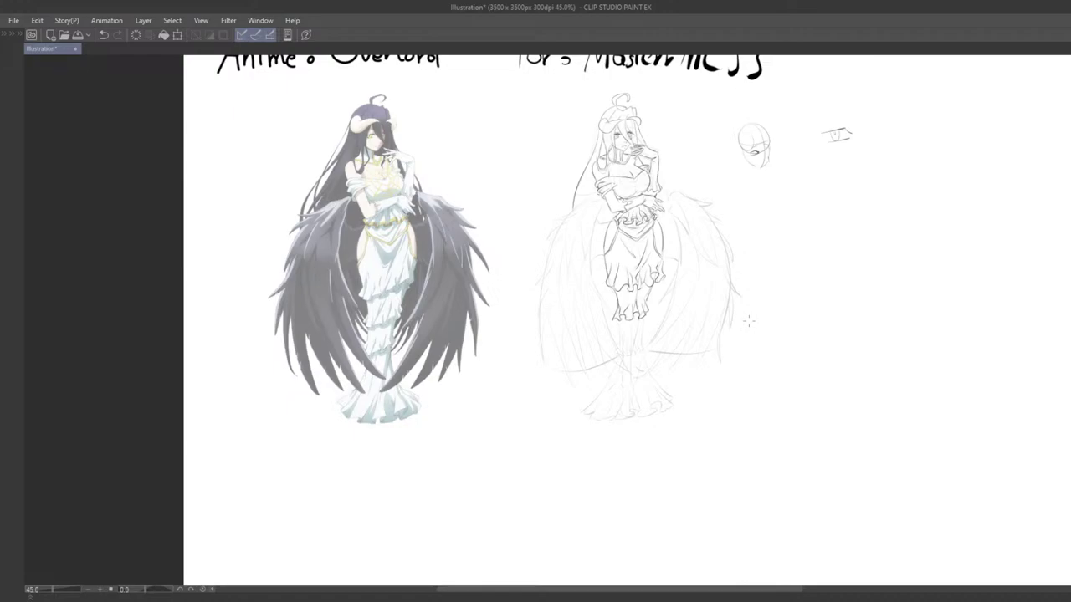
key(ctrl+alt+0)
mouse_move(761, 412)
mouse_down()
mouse_move(745, 384)
mouse_move(751, 426)
mouse_move(710, 399)
mouse_move(672, 294)
mouse_up()
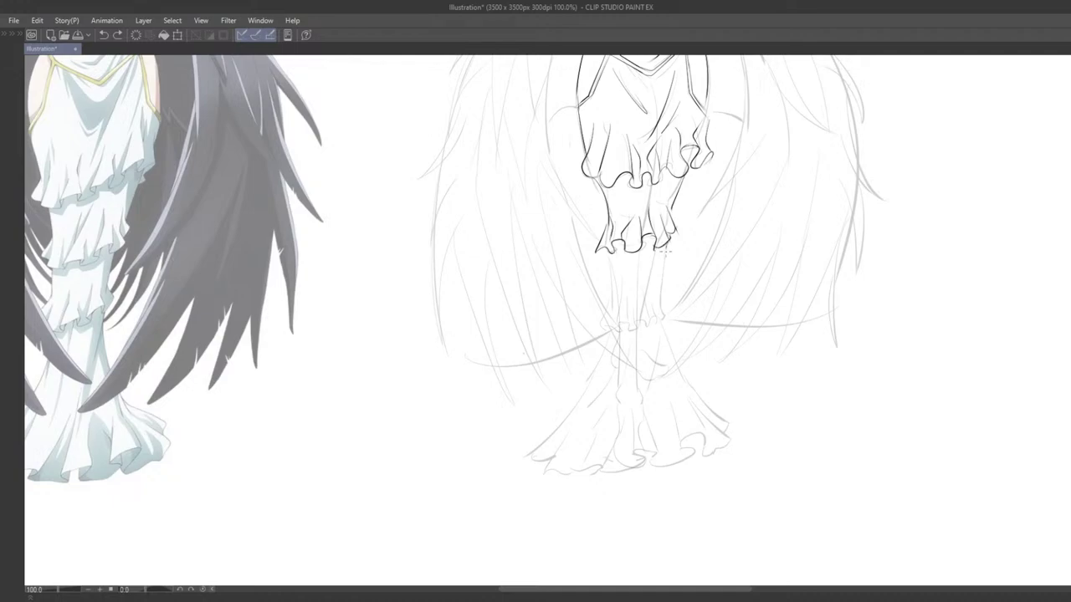
drag(663, 249, 663, 309)
key(ctrl+z)
drag(662, 248, 666, 317)
key(ctrl+z)
drag(658, 249, 663, 314)
key(ctrl+z)
Step: Ink the left edge of the skirt's third tier as a slightly curved line down from the second ruffle
mouse_move(610, 253)
mouse_down()
mouse_move(614, 312)
mouse_move(601, 322)
mouse_up()
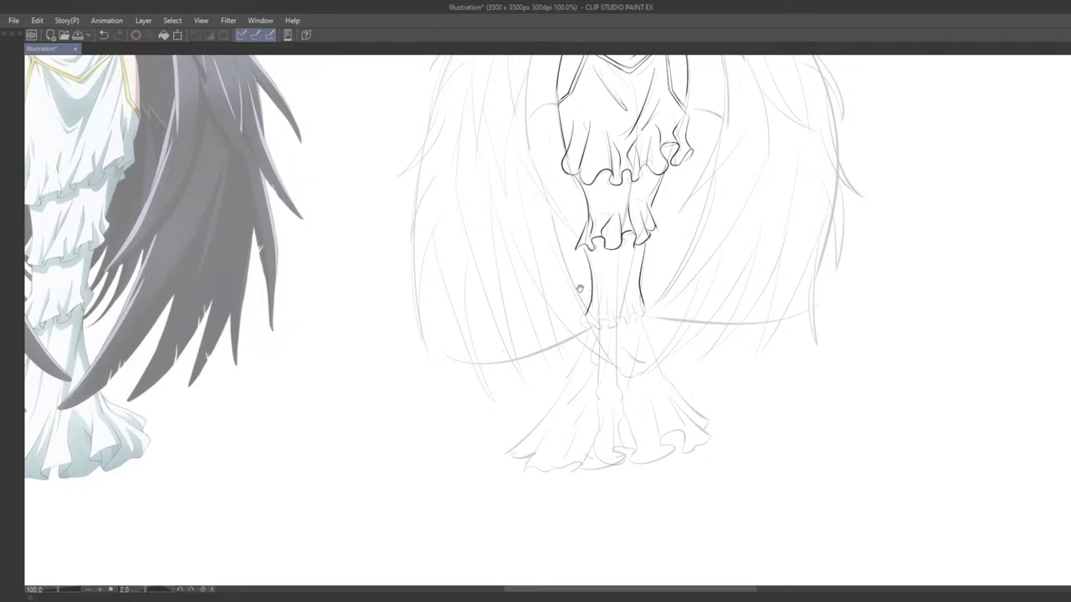
mouse_move(606, 262)
mouse_down()
mouse_move(564, 330)
mouse_move(656, 255)
mouse_up()
drag(601, 290, 601, 309)
key(ctrl+z)
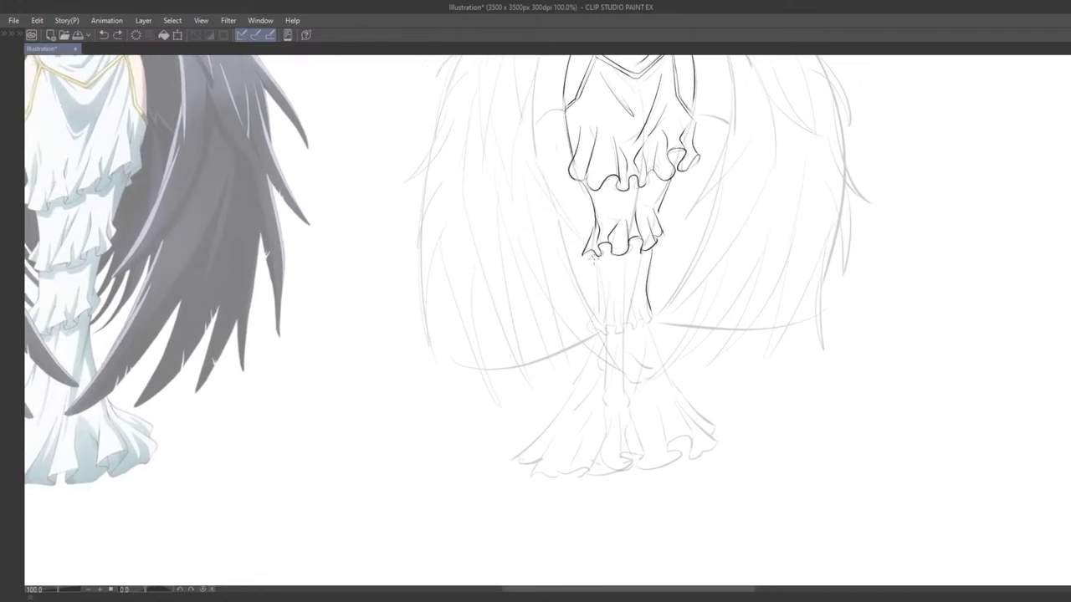
key(ctrl+z)
drag(596, 256, 598, 317)
key(ctrl+z)
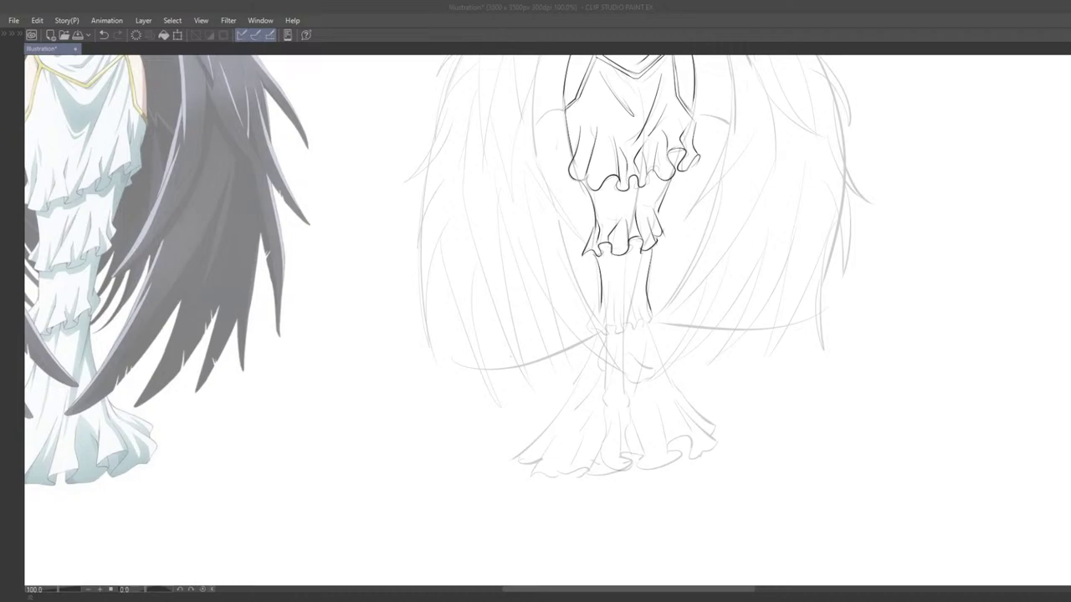
Step: Ink the flared lower ends of the third tier and the first wave of its ruffled hem
click(498, 367)
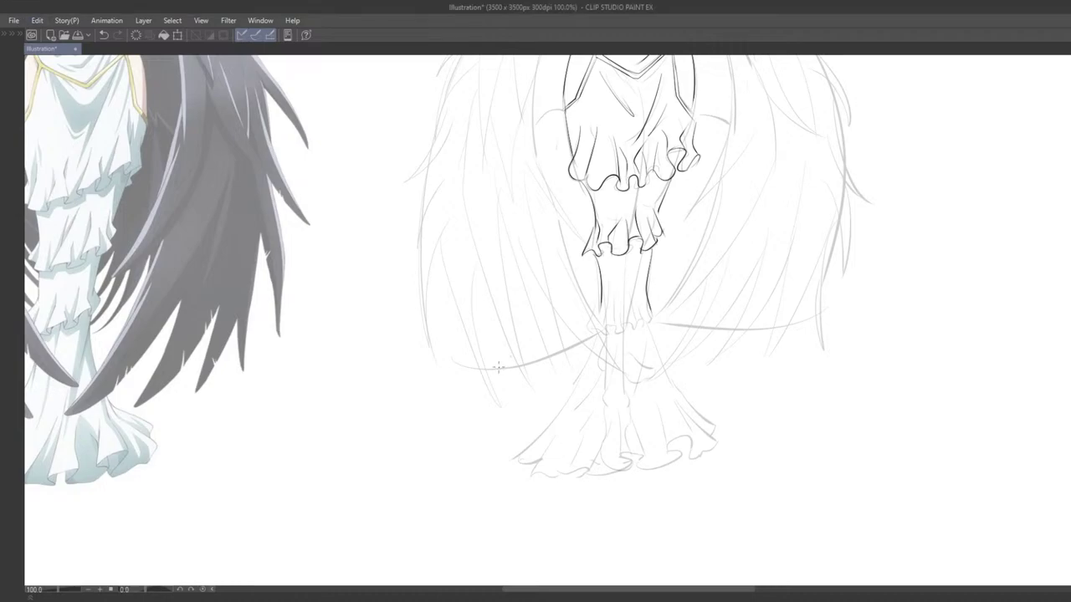
drag(658, 306, 628, 365)
drag(652, 401, 715, 341)
drag(698, 304, 701, 292)
mouse_move(632, 279)
mouse_down()
mouse_move(627, 297)
mouse_move(645, 285)
mouse_move(677, 303)
mouse_up()
key(ctrl+z)
key(ctrl+z)
key(ctrl+z)
key(ctrl+z)
key(ctrl+z)
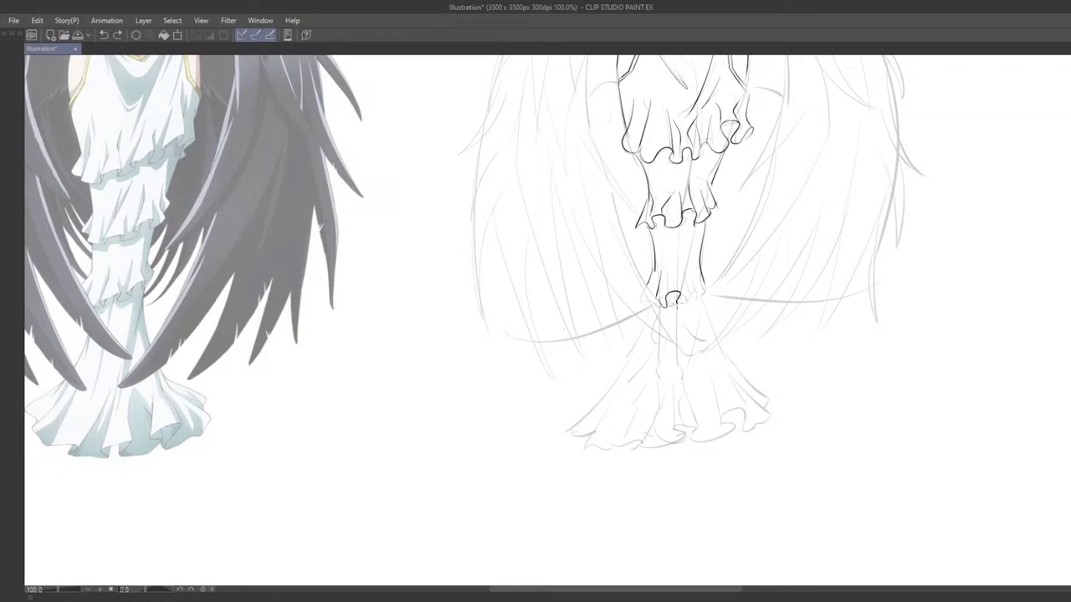
Step: Ink the remaining waves of the third tier's ruffled hem across to its right edge
key(ctrl+z)
mouse_move(655, 300)
mouse_down()
mouse_move(705, 294)
mouse_move(710, 279)
mouse_move(706, 289)
mouse_up()
key(ctrl+z)
Step: Compare the inked skirt tiers with the reference image at different magnifications
scroll(669, 281, down, 5)
drag(669, 281, 647, 348)
scroll(648, 348, down, 2)
scroll(648, 348, up, 2)
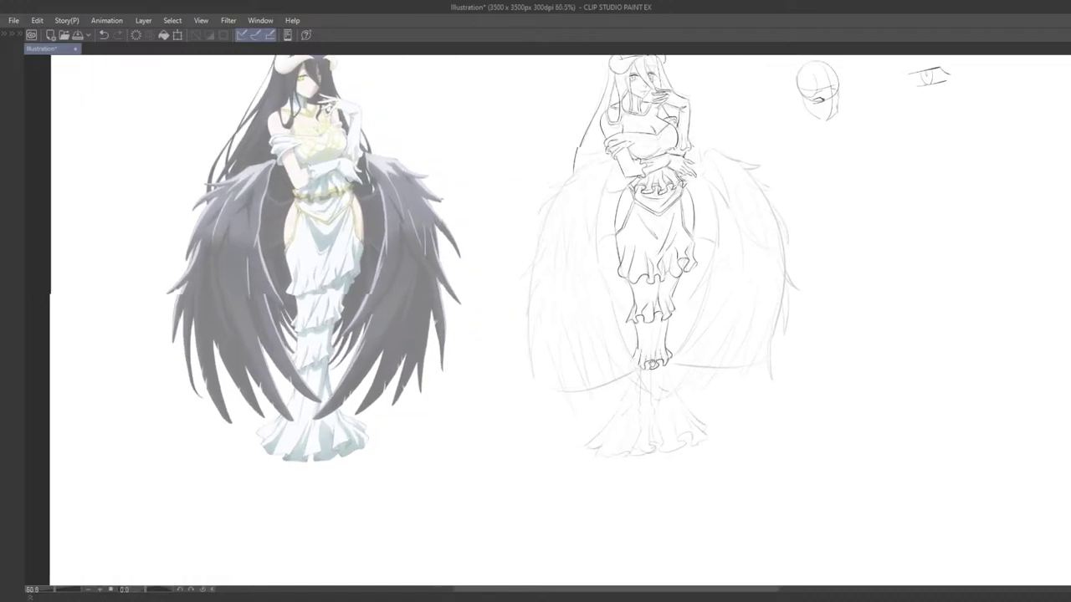
scroll(623, 251, up, 1)
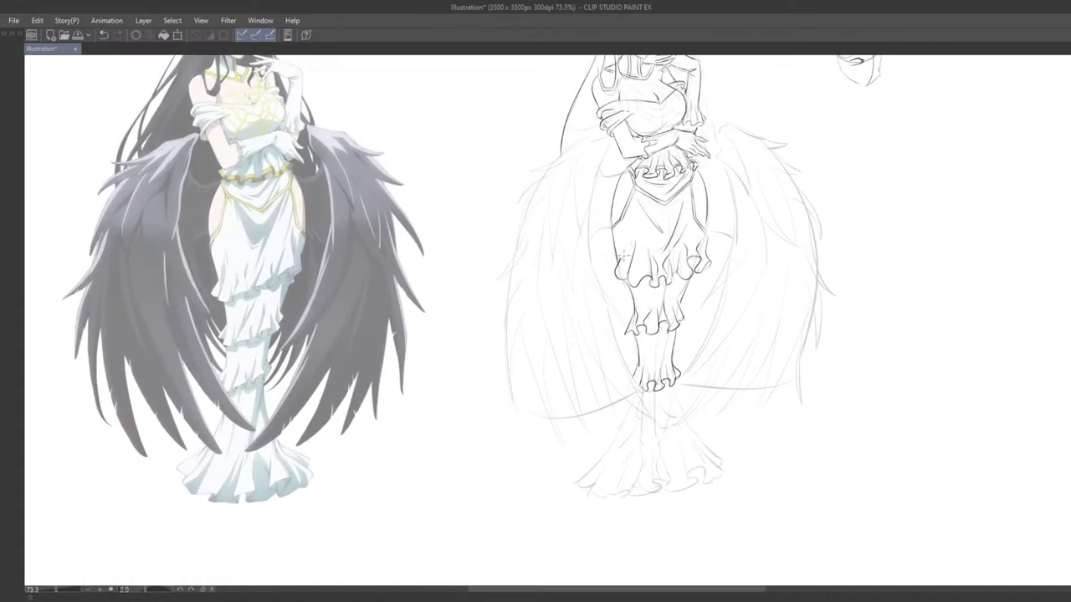
scroll(623, 251, down, 2)
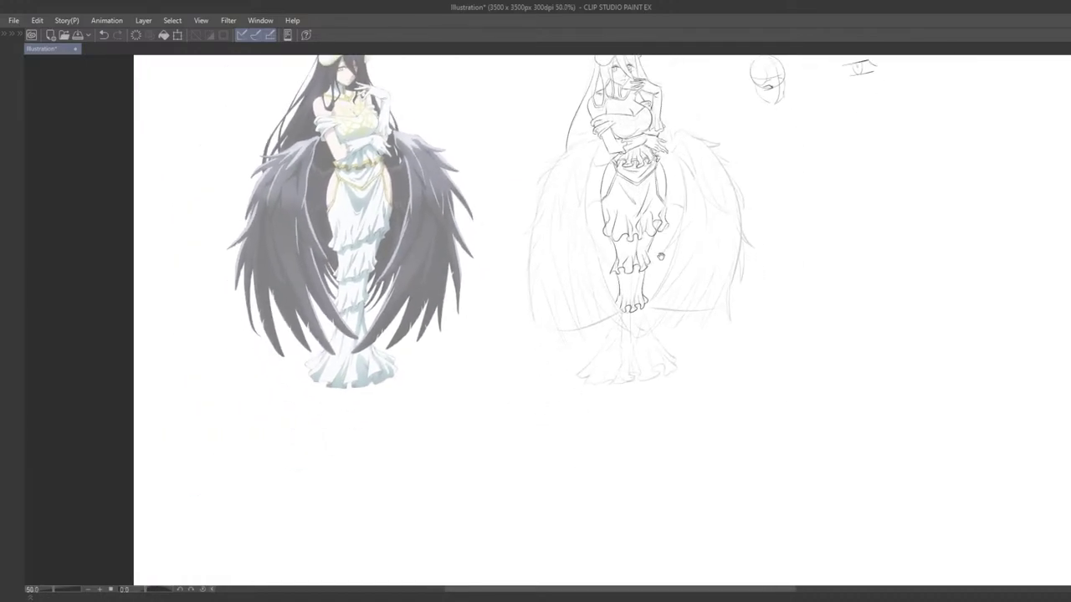
scroll(660, 257, up, 3)
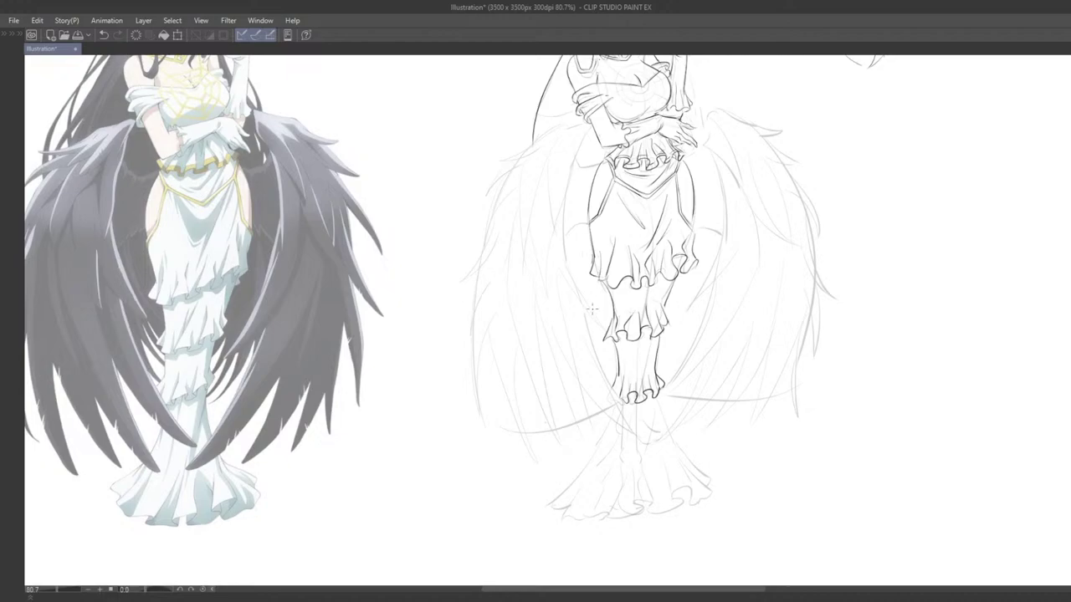
scroll(592, 310, down, 3)
drag(727, 340, 738, 307)
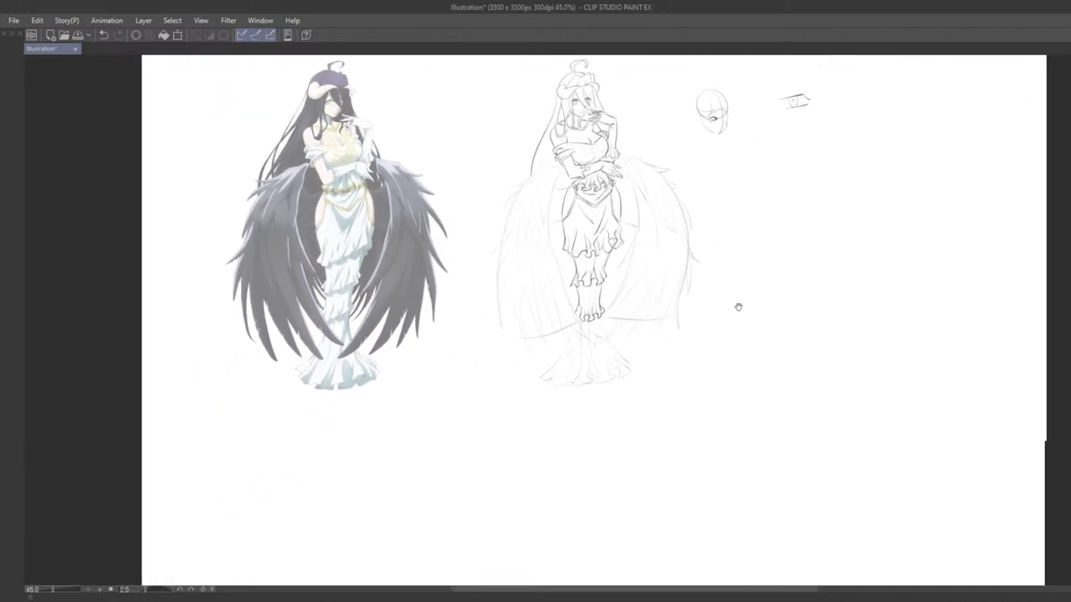
scroll(737, 307, up, 5)
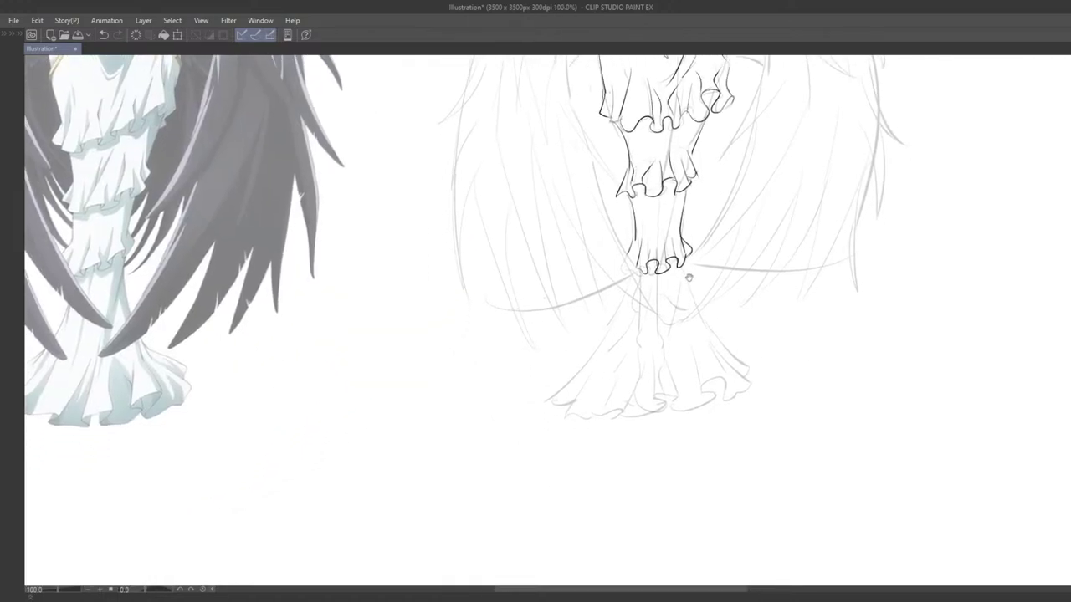
key(ctrl+z)
drag(681, 258, 659, 352)
key(ctrl+z)
key(ctrl+z)
drag(703, 304, 704, 320)
drag(732, 245, 709, 309)
key(ctrl+z)
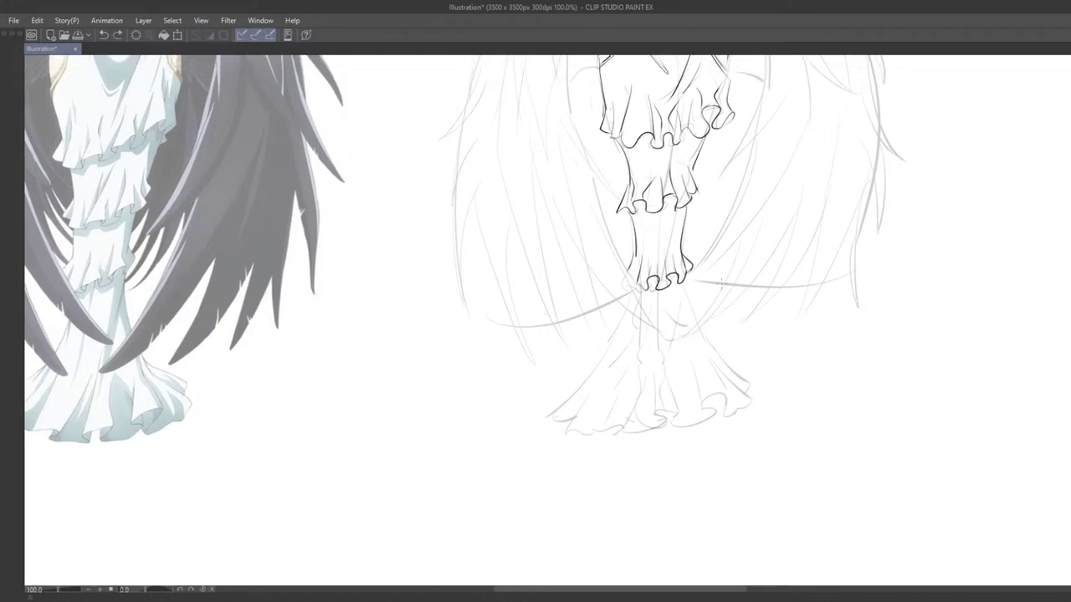
Step: Ink the two curved edges of the right wing's innermost feather, meeting in a point below the third ruffle
drag(744, 229, 681, 335)
key(ctrl+z)
mouse_move(738, 224)
mouse_down()
mouse_move(681, 337)
mouse_move(716, 303)
mouse_move(676, 343)
mouse_up()
key(ctrl+z)
drag(675, 344, 713, 323)
drag(760, 240, 674, 343)
key(ctrl+z)
scroll(673, 341, down, 6)
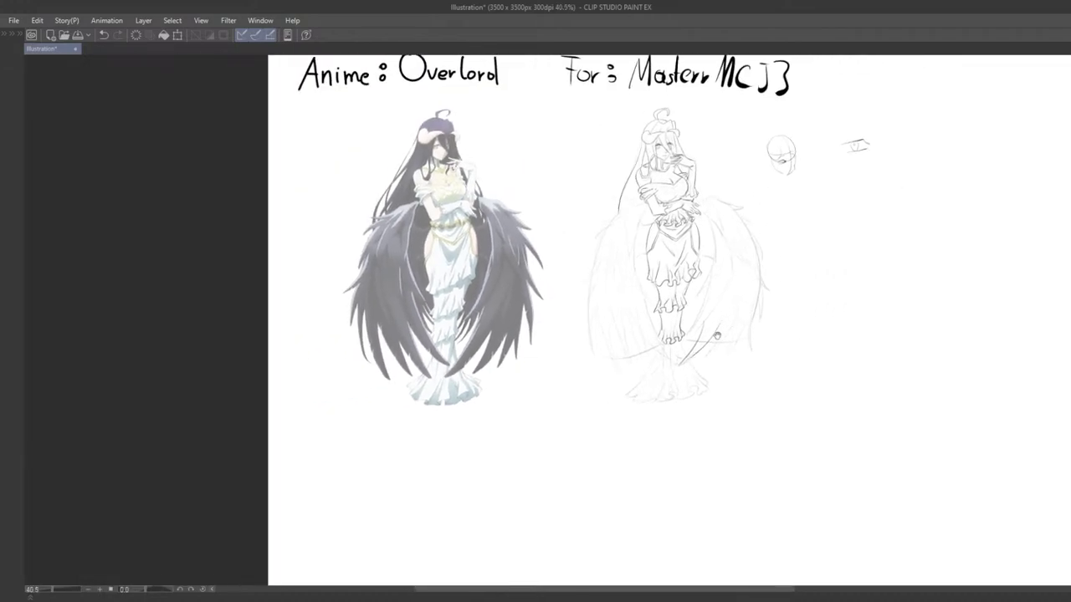
scroll(709, 297, up, 4)
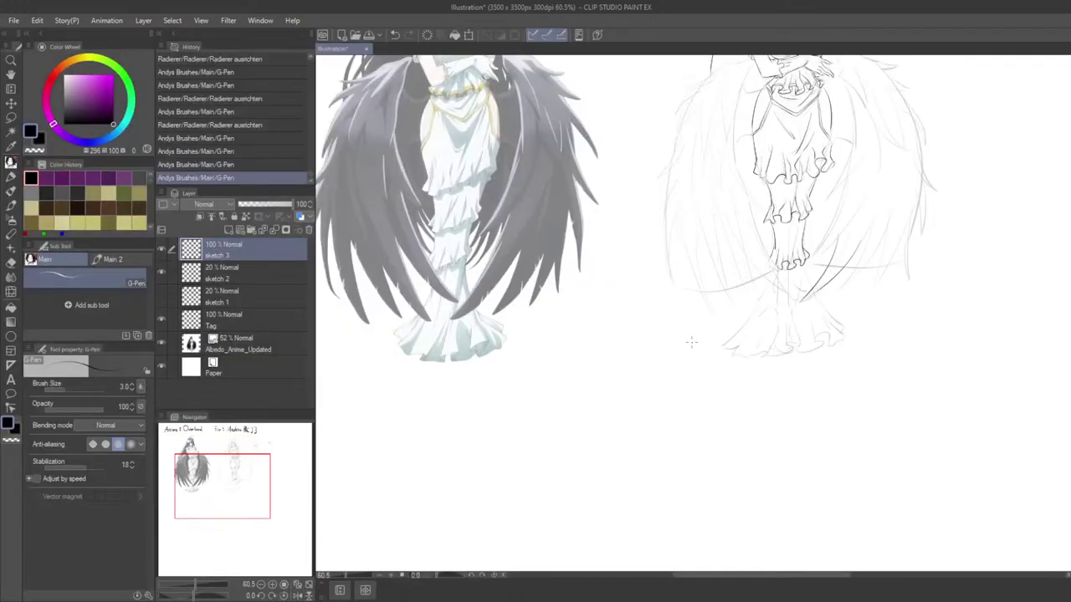
scroll(709, 344, up, 2)
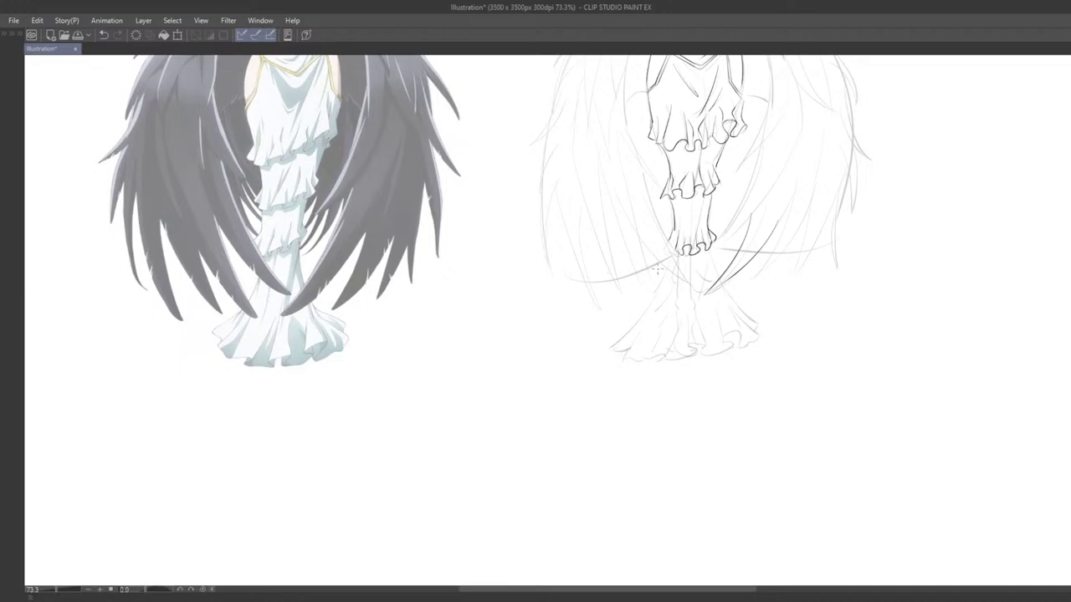
drag(650, 184, 689, 283)
key(ctrl+z)
key(ctrl+z)
drag(643, 172, 697, 291)
key(ctrl+z)
drag(634, 203, 699, 296)
key(ctrl+z)
key(ctrl+z)
Step: Ink the inner edge of the left wing's innermost feather, curving down past the third ruffle toward the skirt's centre
drag(637, 194, 699, 283)
drag(613, 190, 698, 287)
scroll(700, 239, down, 3)
scroll(711, 232, up, 2)
mouse_move(603, 194)
mouse_down()
mouse_move(675, 287)
mouse_move(645, 281)
mouse_up()
mouse_move(654, 245)
mouse_down()
mouse_move(611, 424)
mouse_move(669, 306)
mouse_up()
scroll(671, 309, up, 2)
key(ctrl+z)
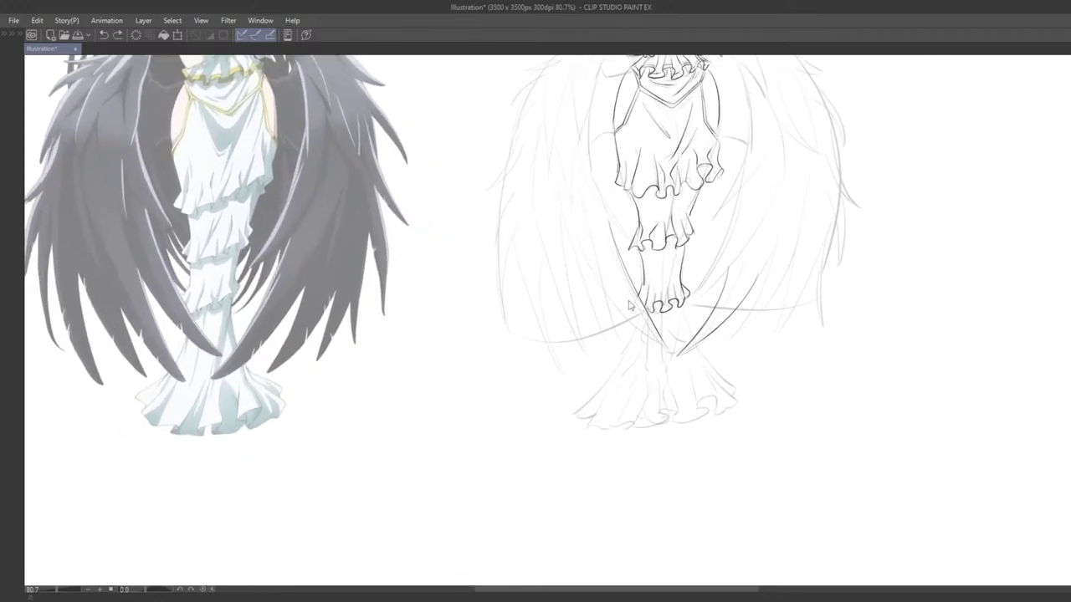
Step: Ink the outer edge of the left wing's innermost feather as a long curve running to the same tip
mouse_move(581, 206)
mouse_down()
mouse_move(598, 259)
mouse_move(659, 347)
mouse_up()
key(ctrl+z)
key(ctrl+z)
drag(575, 224, 665, 350)
key(ctrl+z)
drag(586, 236, 669, 353)
key(ctrl+z)
drag(579, 231, 654, 336)
Step: Hide the sketch 3 layer and show it again
key(Tab)
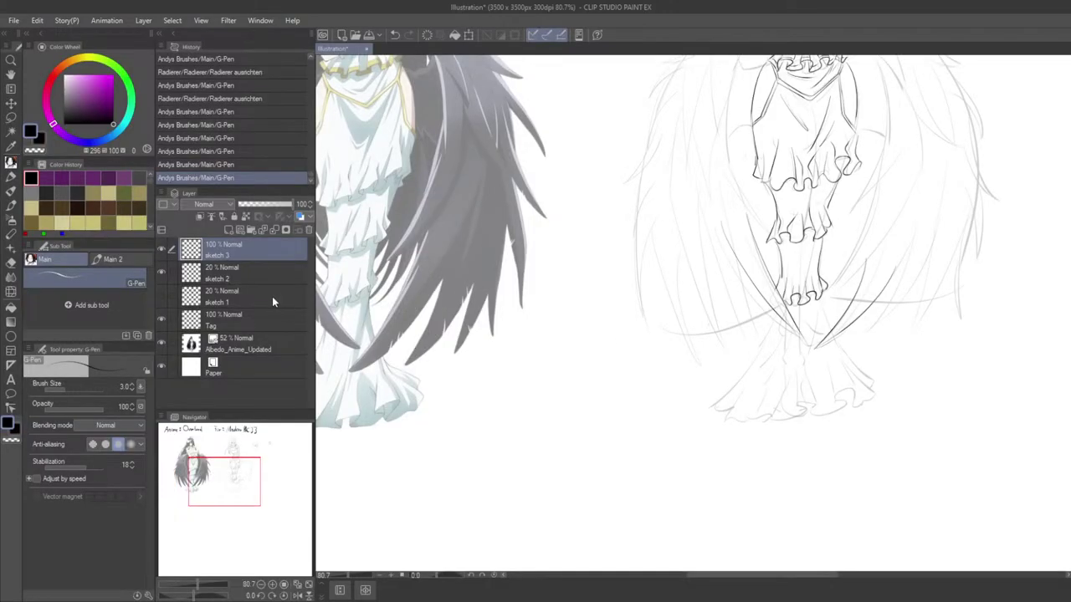
click(240, 268)
click(244, 255)
click(162, 249)
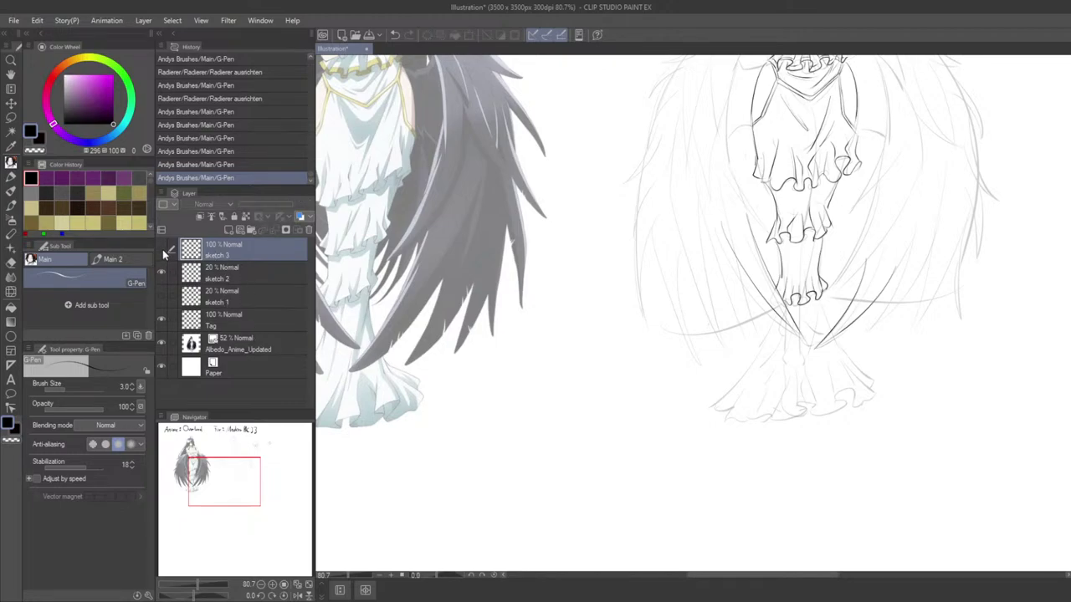
click(163, 248)
key(ctrl+alt+0)
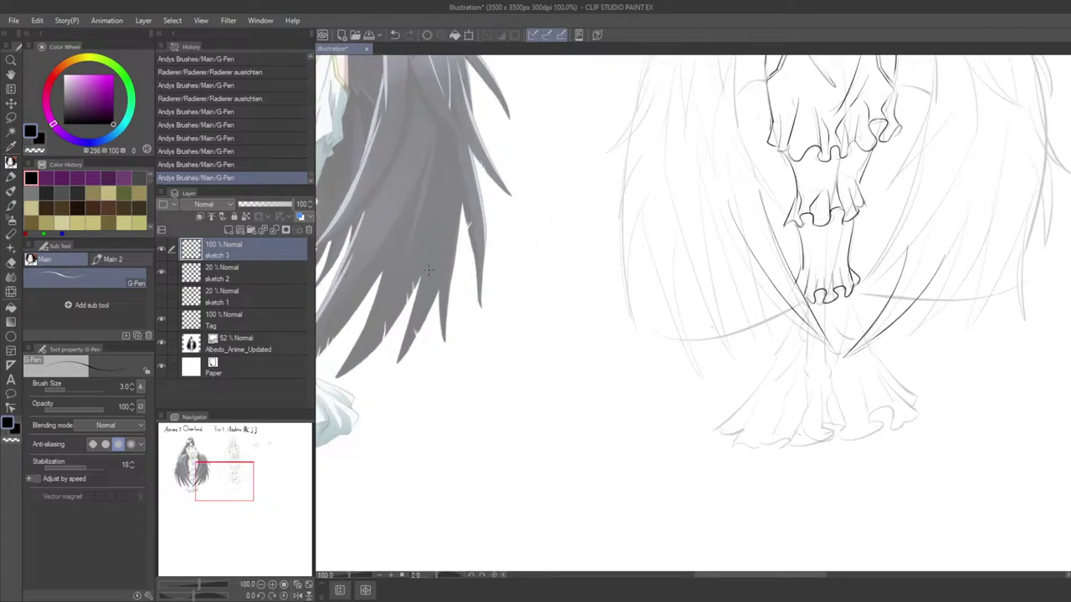
key(Tab)
Step: Ink the inner edge of the left wing's second feather, running down beside the innermost feather
mouse_move(708, 311)
mouse_down()
mouse_move(688, 297)
mouse_move(714, 325)
mouse_move(728, 320)
mouse_up()
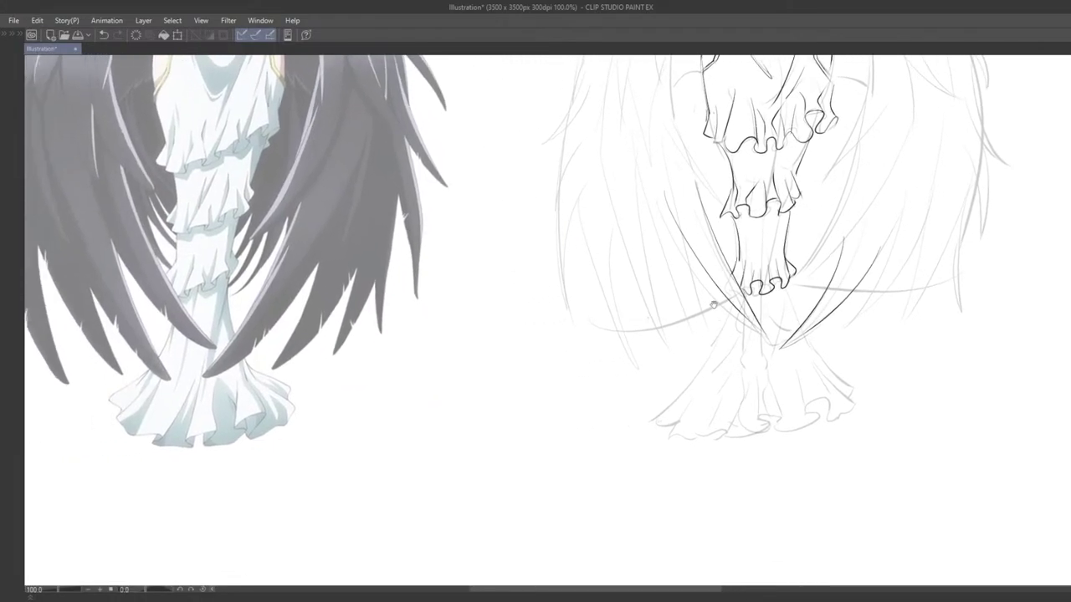
scroll(714, 305, down, 3)
scroll(711, 251, up, 3)
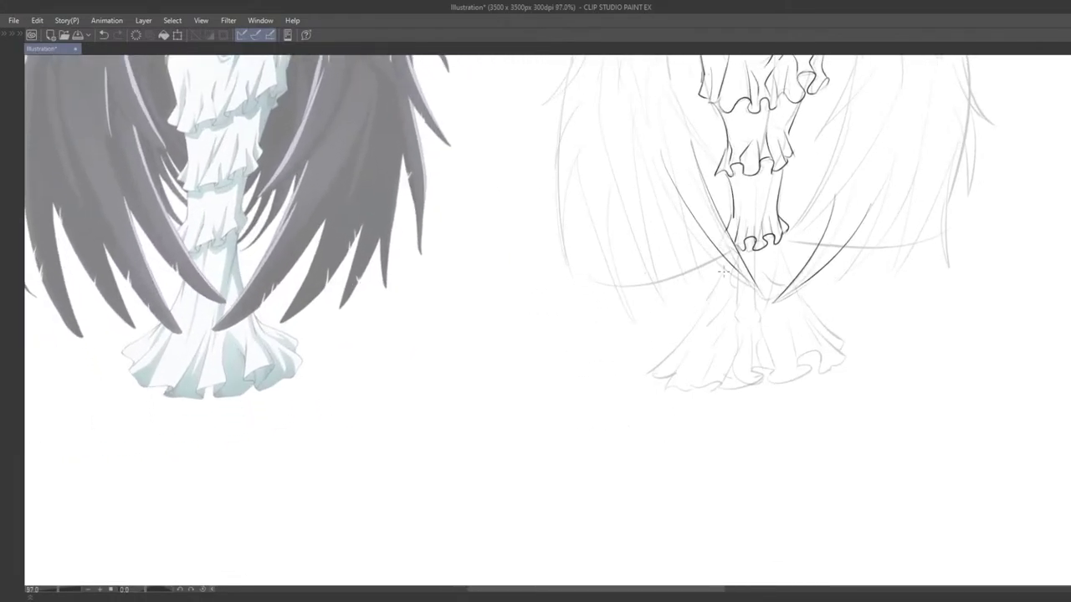
drag(678, 204, 728, 325)
key(ctrl+z)
drag(676, 198, 722, 318)
key(ctrl+z)
drag(678, 196, 716, 315)
Step: Ink the outer edge of the left wing's second feather as a long curve down to its tip
mouse_move(642, 199)
mouse_down()
mouse_move(715, 323)
mouse_move(659, 238)
mouse_move(713, 318)
mouse_move(686, 285)
mouse_up()
key(ctrl+z)
key(ctrl+z)
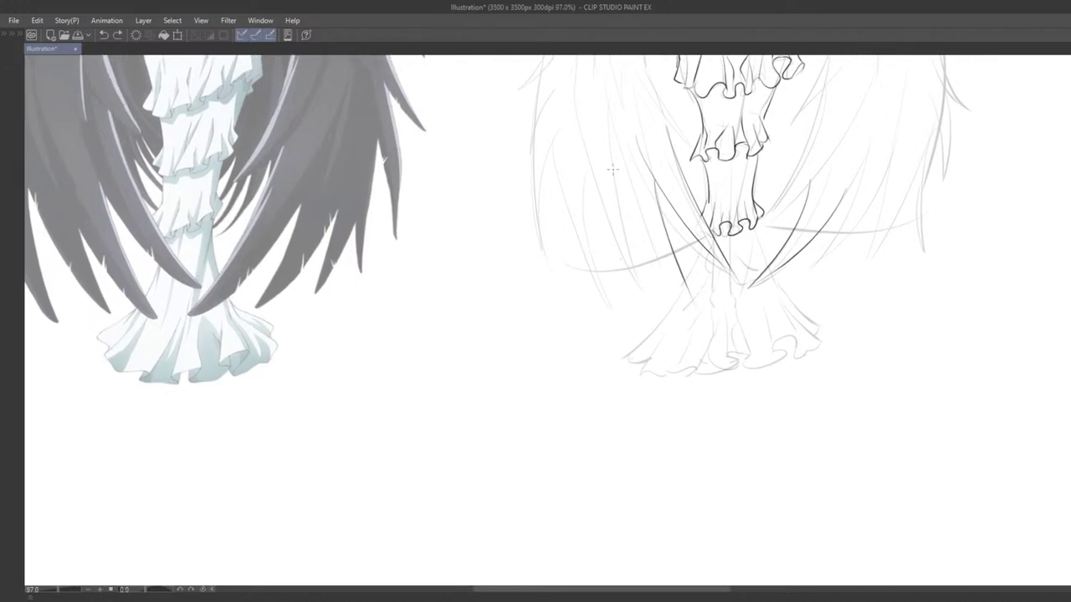
drag(611, 167, 690, 297)
key(ctrl+z)
drag(614, 172, 687, 298)
key(ctrl+z)
mouse_move(616, 167)
mouse_down()
mouse_move(691, 304)
mouse_move(739, 284)
mouse_up()
Step: Ink the short piece of the skirt's left edge showing between the left wing's two lowest feathers
scroll(693, 297, down, 5)
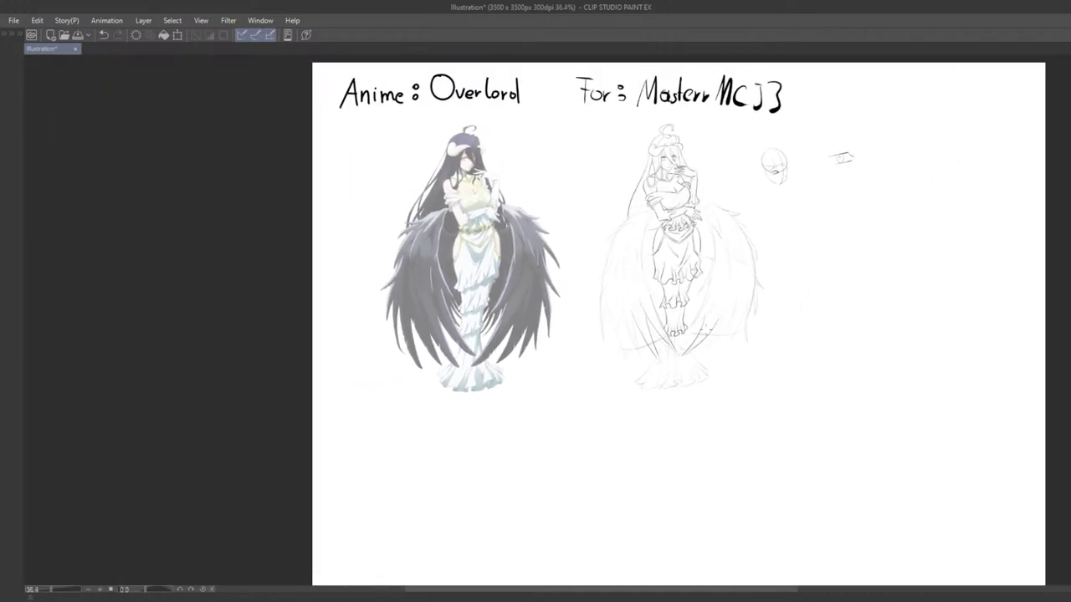
scroll(706, 329, up, 5)
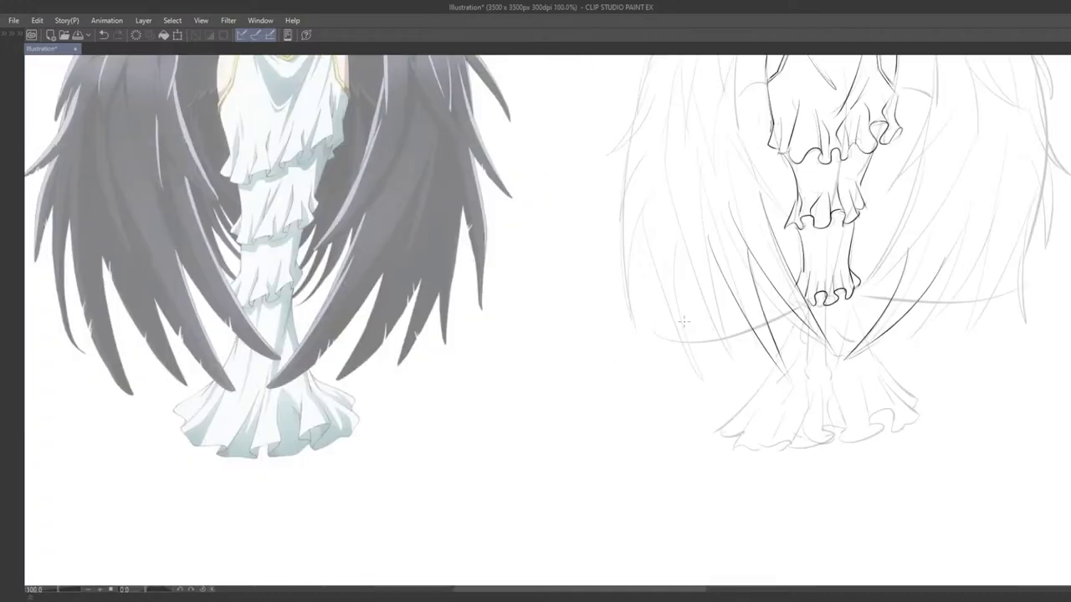
key(ctrl+z)
drag(728, 253, 675, 337)
key(ctrl+z)
key(ctrl+z)
key(ctrl+z)
key(ctrl+z)
key(ctrl+y)
key(ctrl+z)
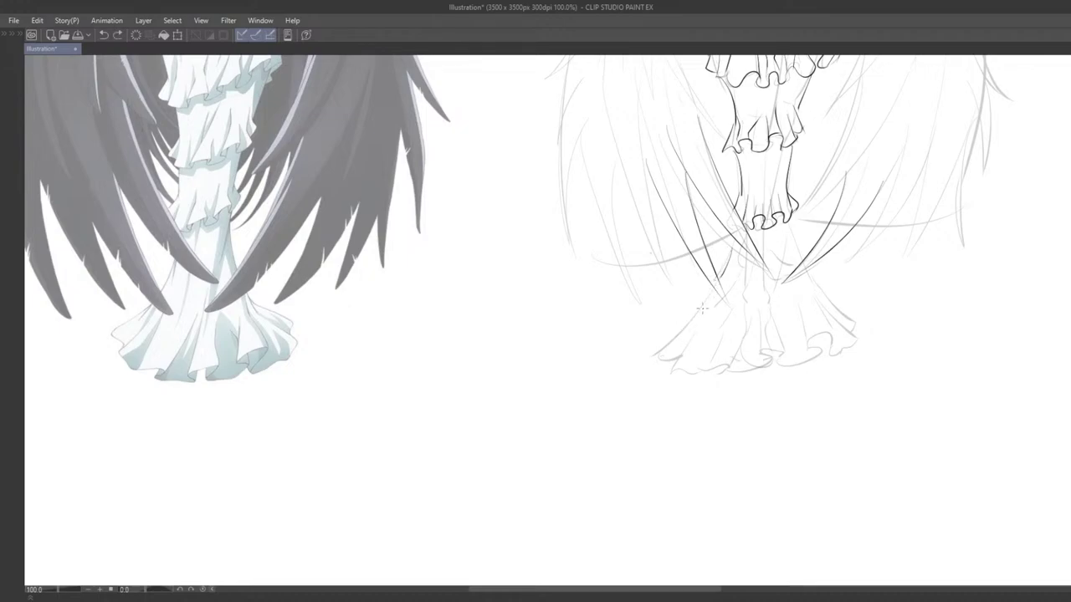
Step: Ink the left outline of the skirt's flared bottom tier, sweeping outward from the second feather's tip to the hem
drag(714, 286, 649, 361)
key(ctrl+z)
drag(709, 282, 668, 337)
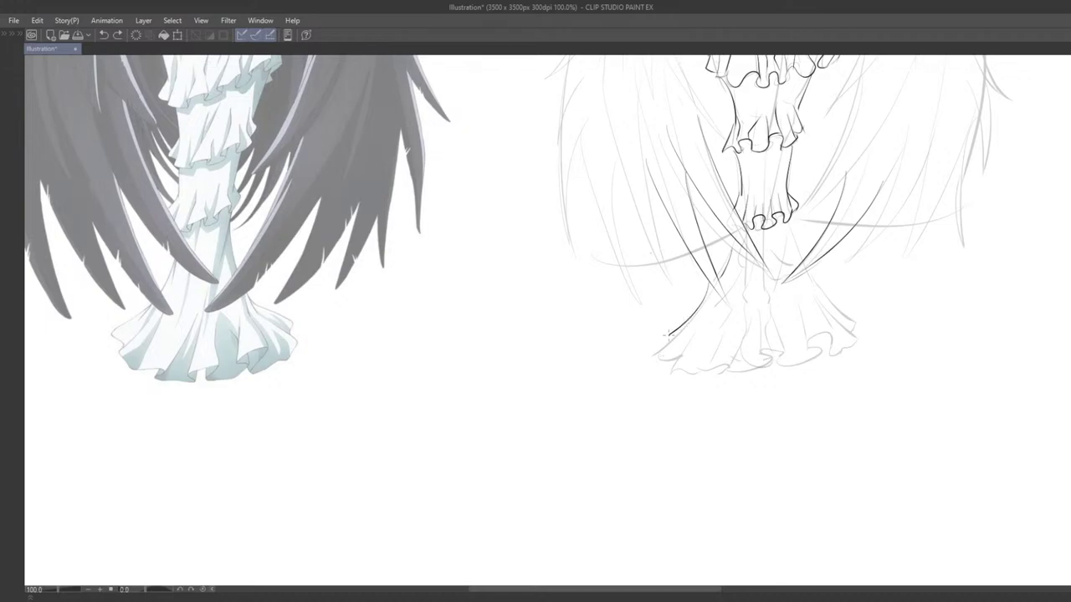
key(ctrl+z)
mouse_move(709, 284)
mouse_down()
mouse_move(655, 349)
mouse_move(667, 361)
mouse_up()
key(ctrl+z)
Step: Ink the wavy left section of the bottom hem with the fold line rising beside the outer edge
mouse_move(701, 325)
mouse_down()
mouse_move(667, 364)
mouse_move(693, 373)
mouse_up()
key(ctrl+z)
mouse_move(711, 305)
mouse_down()
mouse_move(666, 365)
mouse_move(682, 376)
mouse_move(680, 346)
mouse_move(667, 361)
mouse_move(677, 371)
mouse_move(718, 370)
mouse_up()
key(ctrl+z)
key(ctrl+z)
mouse_move(741, 320)
mouse_down()
mouse_move(744, 361)
mouse_move(742, 341)
mouse_move(715, 340)
mouse_up()
key(ctrl+z)
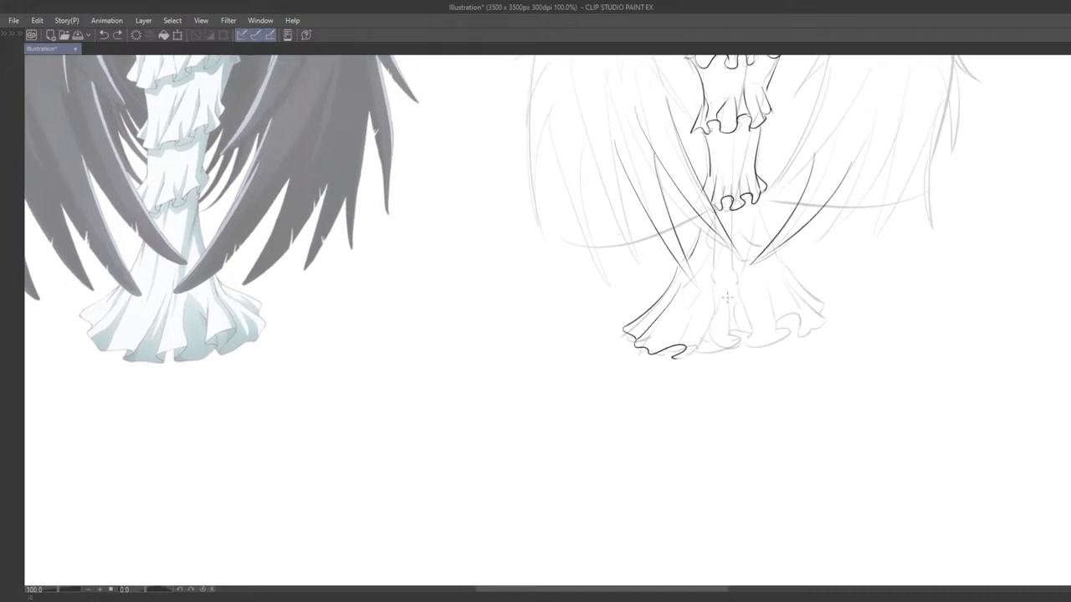
Step: Ink a long diagonal fold on the left half of the bottom tier and extend the wavy hem toward the centre
key(ctrl+z)
drag(722, 291, 689, 343)
key(ctrl+z)
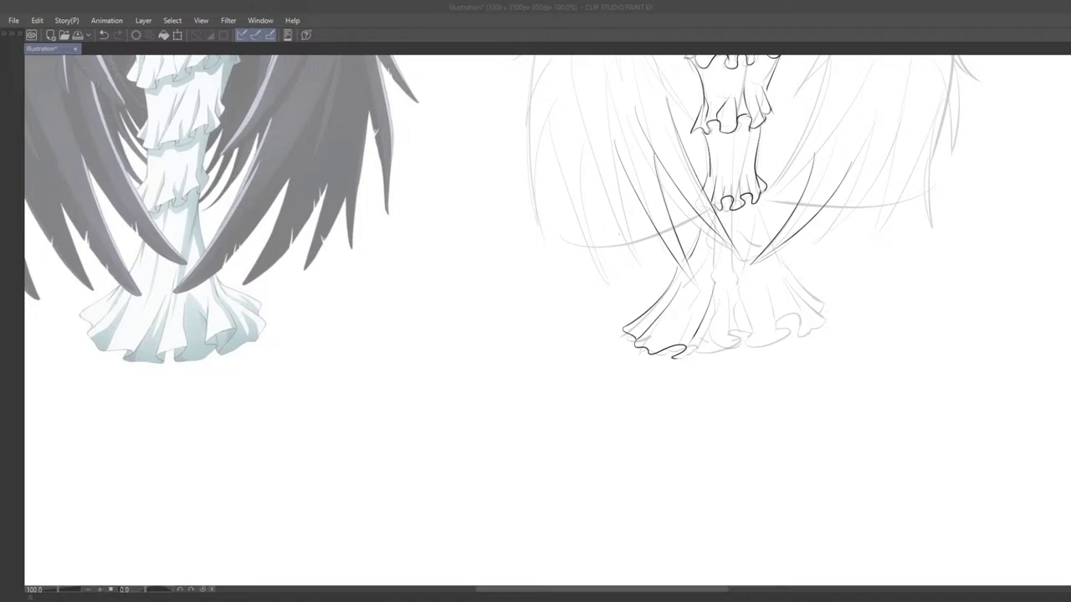
click(312, 326)
mouse_move(737, 355)
mouse_down()
mouse_move(730, 330)
mouse_move(688, 333)
mouse_move(725, 309)
mouse_up()
key(ctrl+z)
key(ctrl+z)
key(ctrl+z)
key(ctrl+z)
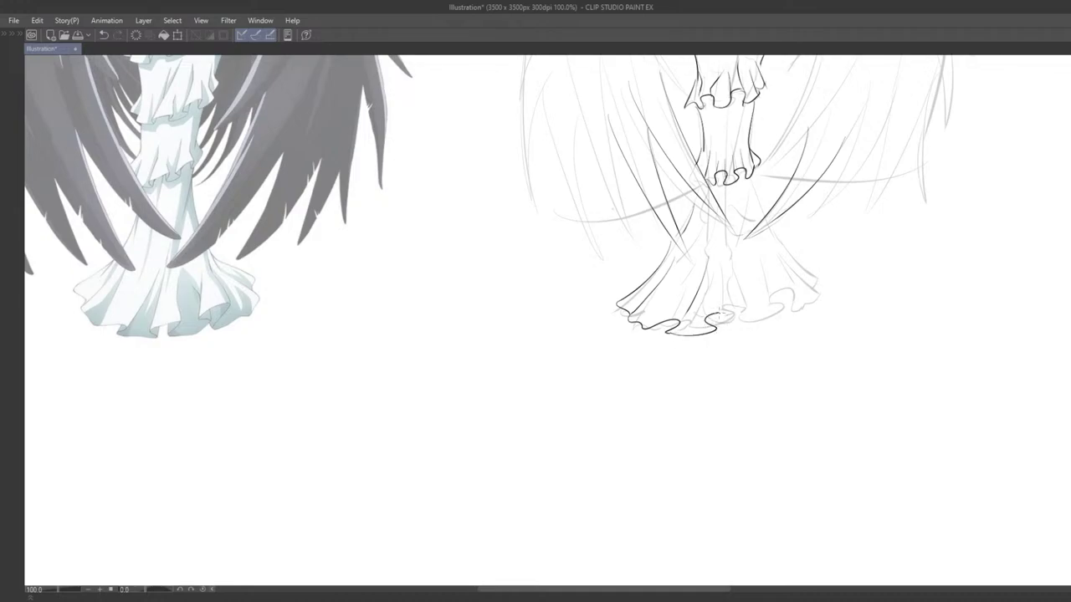
Step: Redraw the hem's lower curve left of centre and ink the two central folds rising from it
key(ctrl+z)
mouse_move(668, 334)
mouse_down()
mouse_move(719, 313)
mouse_move(736, 312)
mouse_move(739, 323)
mouse_up()
mouse_move(739, 266)
mouse_down()
mouse_move(735, 305)
mouse_move(716, 296)
mouse_move(724, 325)
mouse_up()
key(ctrl+z)
key(ctrl+z)
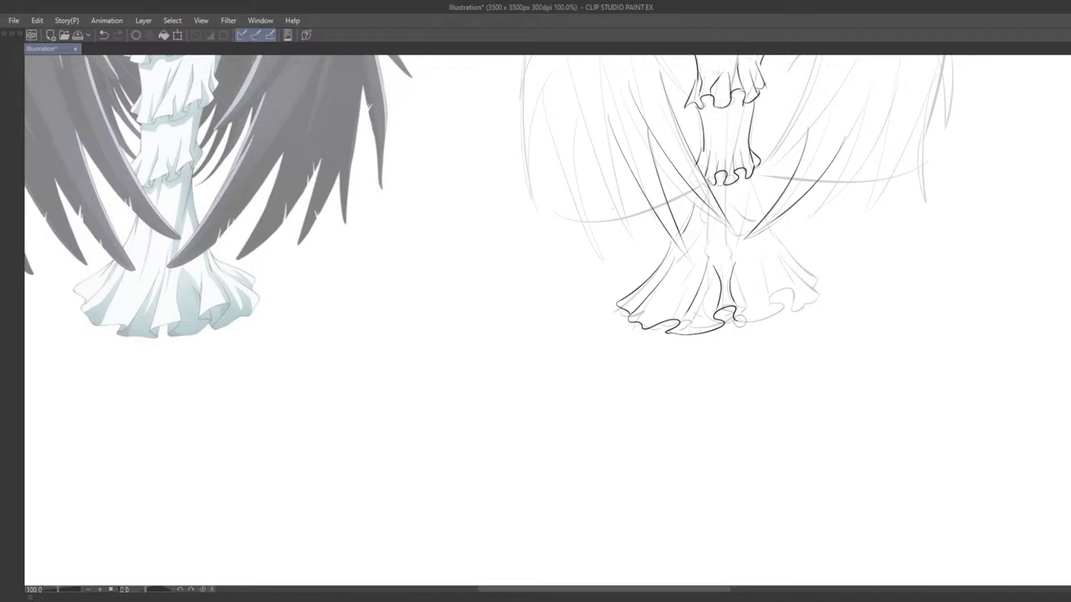
Step: Ink the wavy right section of the bottom hem and the skirt's flared right outline with its fold
mouse_move(731, 314)
mouse_down()
mouse_move(755, 327)
mouse_move(734, 323)
mouse_move(777, 318)
mouse_move(769, 308)
mouse_move(779, 290)
mouse_move(792, 296)
mouse_move(792, 310)
mouse_move(780, 315)
mouse_move(776, 291)
mouse_move(818, 293)
mouse_up()
key(ctrl+z)
key(ctrl+z)
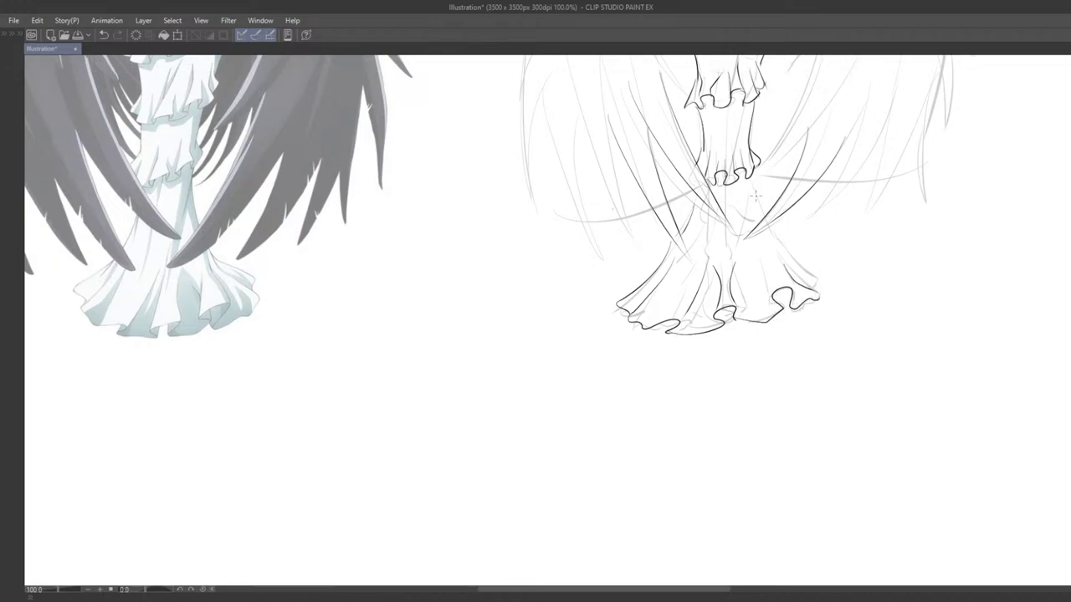
Step: Ink the bottom tier's right edge beneath the lowest ruffle and try short folds in the tier's left half
key(ctrl+z)
drag(753, 178, 765, 215)
drag(752, 181, 737, 249)
key(ctrl+z)
drag(750, 189, 733, 260)
key(ctrl+z)
drag(723, 183, 693, 277)
key(ctrl+z)
drag(646, 319, 667, 282)
key(ctrl+z)
mouse_move(647, 317)
mouse_down()
mouse_move(668, 289)
mouse_move(668, 304)
mouse_up()
key(ctrl+z)
scroll(667, 304, down, 10)
mouse_move(761, 318)
mouse_down()
mouse_move(731, 331)
mouse_move(733, 384)
mouse_up()
scroll(753, 345, down, 2)
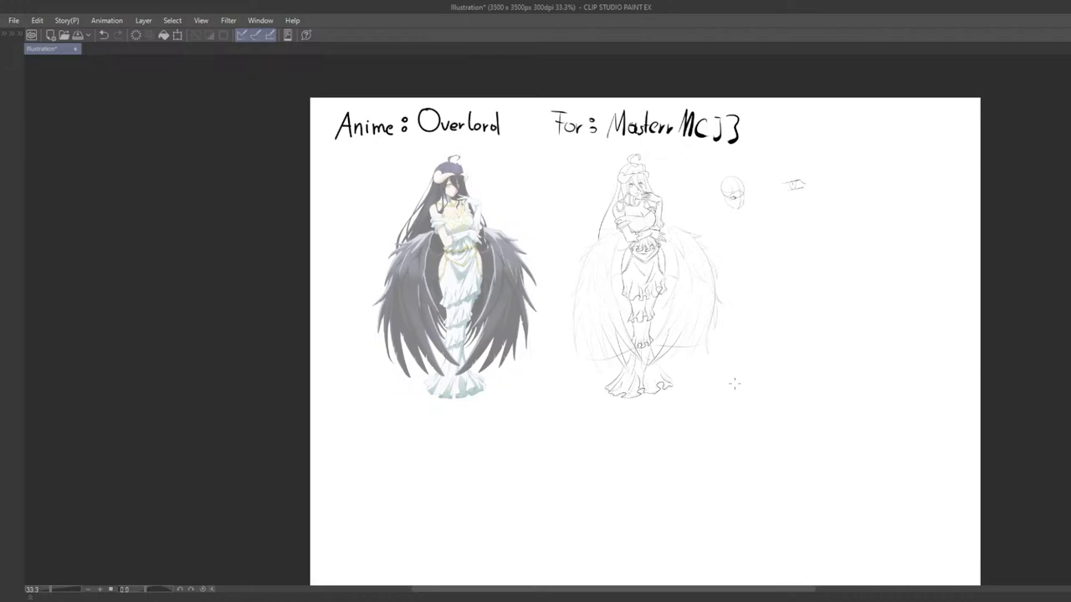
Step: Rework the flared right outline of the bottom tier and the short folds meeting the hem's outer tip
key(ctrl+plus)
key(ctrl+plus)
key(ctrl+plus)
mouse_move(819, 433)
mouse_down()
mouse_move(655, 359)
mouse_move(633, 295)
mouse_move(686, 351)
mouse_up()
key(ctrl+z)
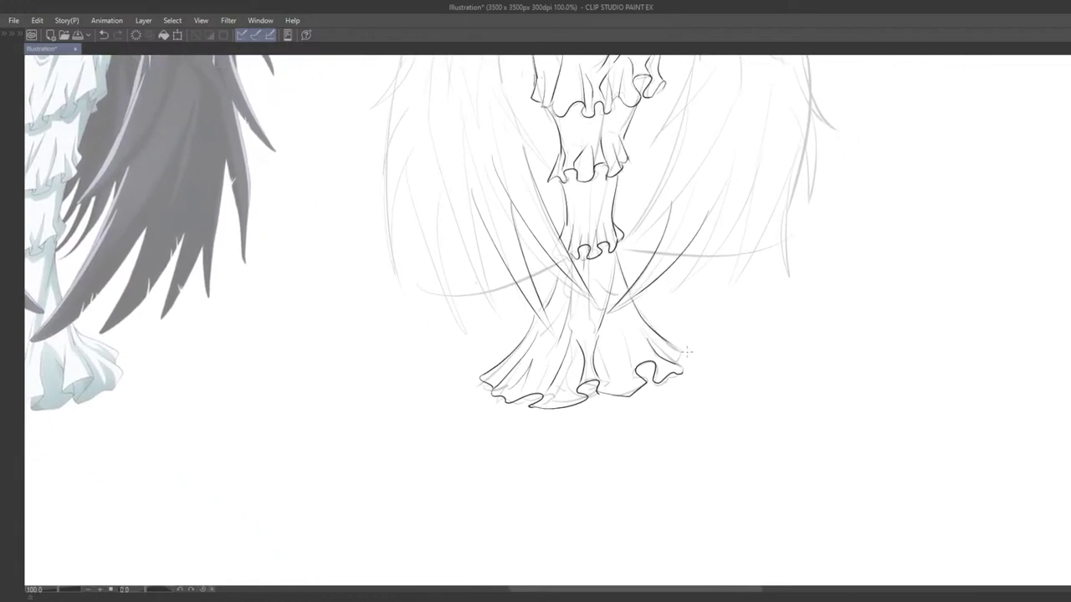
key(ctrl+z)
mouse_move(632, 298)
mouse_down()
mouse_move(672, 356)
mouse_move(691, 353)
mouse_up()
key(ctrl+z)
key(ctrl+z)
key(ctrl+z)
drag(646, 322, 686, 347)
key(ctrl+z)
mouse_move(639, 311)
mouse_down()
mouse_move(684, 347)
mouse_move(680, 356)
mouse_move(665, 348)
mouse_move(680, 347)
mouse_move(666, 349)
mouse_move(683, 372)
mouse_up()
key(ctrl+z)
key(ctrl+z)
key(ctrl+z)
key(ctrl+z)
key(ctrl+z)
Step: Ink the curved fold right of centre that runs down to the looped right section of the hem
mouse_move(622, 327)
mouse_down()
mouse_move(634, 366)
mouse_move(651, 379)
mouse_up()
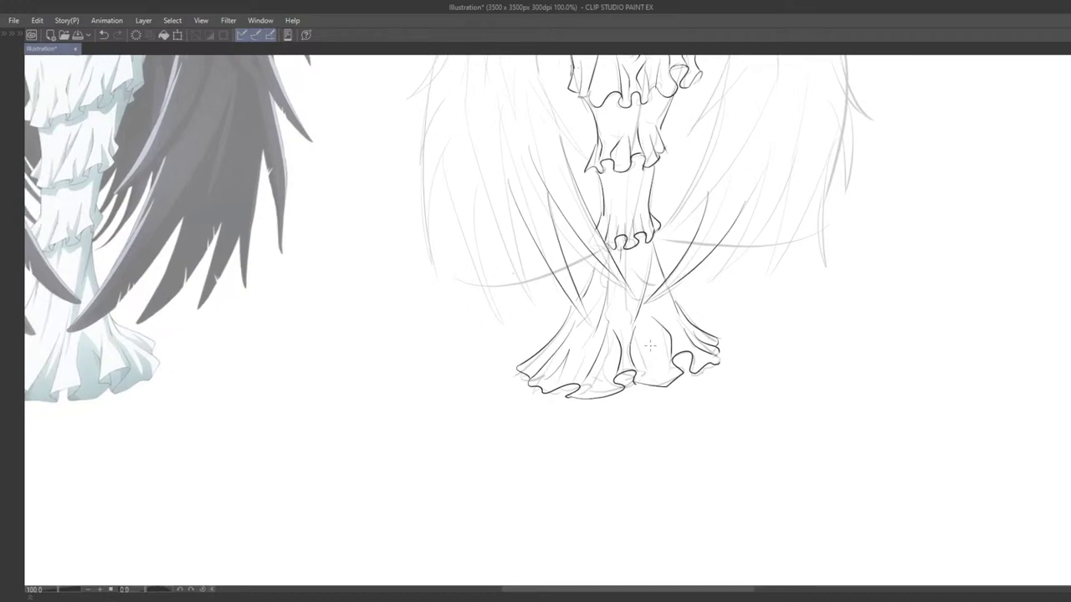
mouse_move(648, 342)
mouse_down()
mouse_move(685, 378)
mouse_move(674, 359)
mouse_up()
key(ctrl+z)
key(ctrl+z)
key(ctrl+z)
Step: Examine the whole figure's line art against the reference image
scroll(660, 376, down, 2)
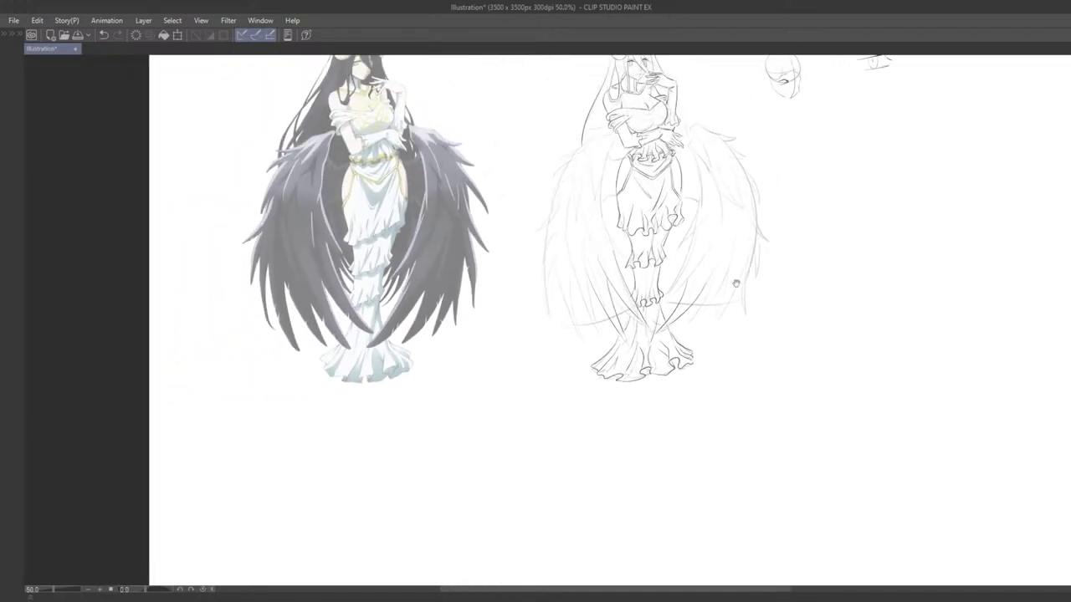
drag(736, 285, 696, 431)
scroll(724, 281, down, 1)
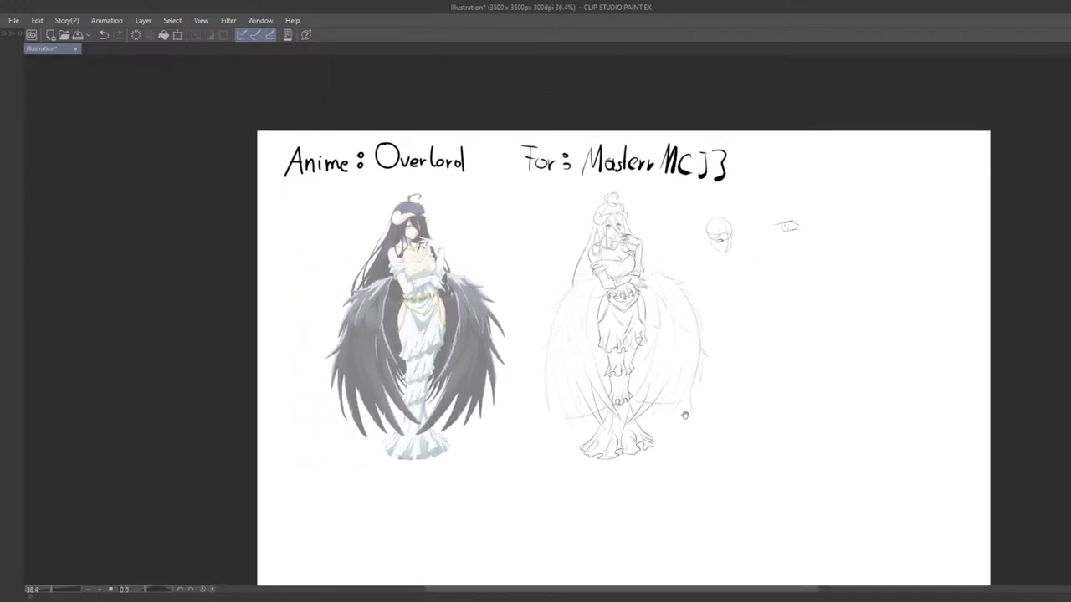
drag(740, 483, 703, 471)
key(Tab)
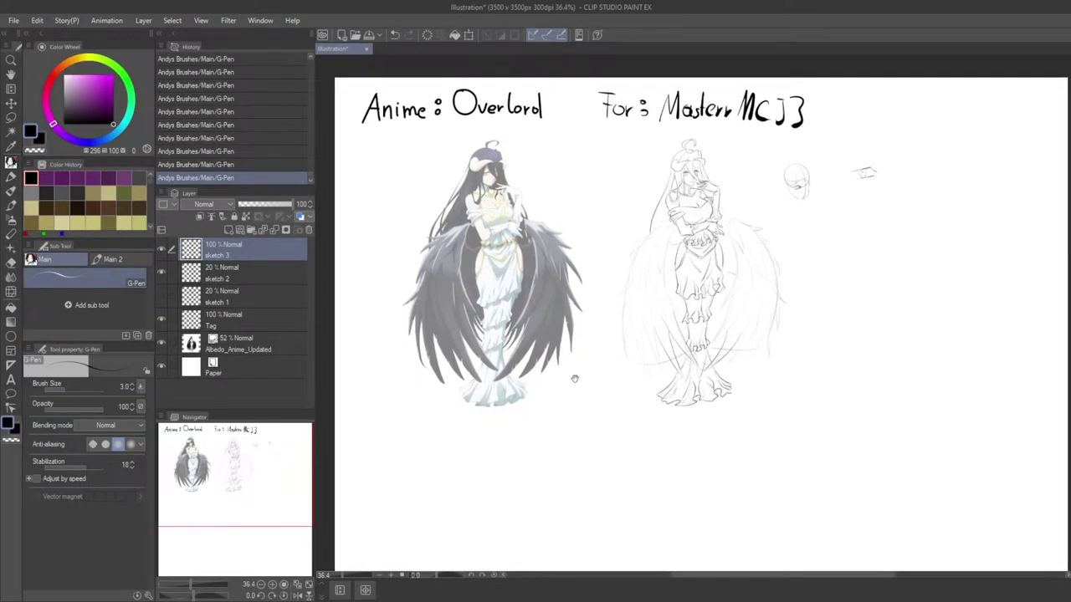
scroll(555, 335, up, 1)
key(Tab)
scroll(556, 334, up, 4)
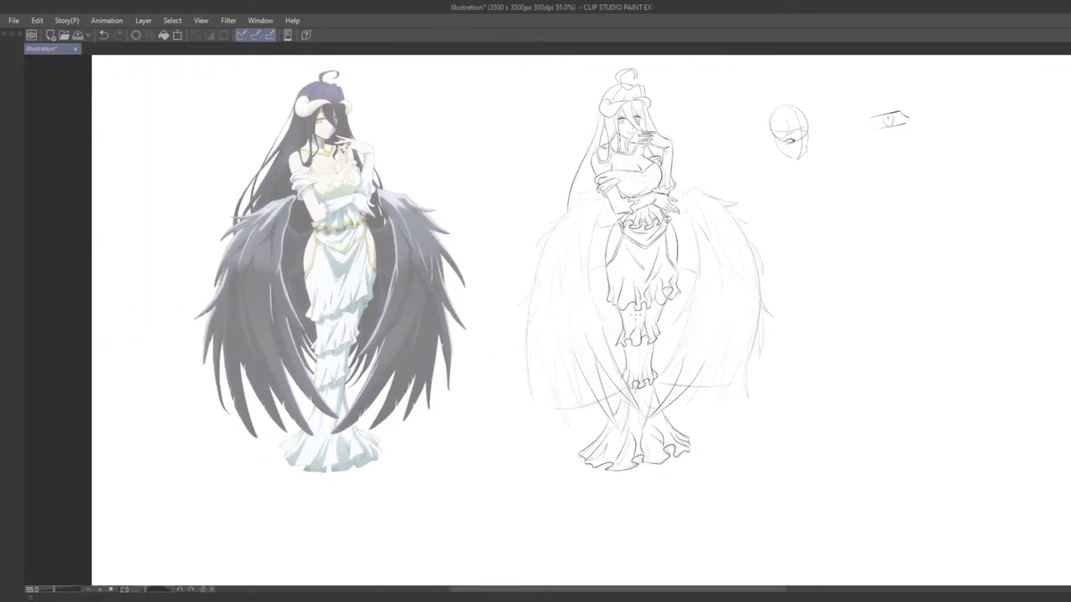
Step: Ink the top edge of the left wing and the pointed feathers along its upper outer side
drag(616, 192, 540, 228)
key(ctrl+z)
key(ctrl+z)
key(ctrl+z)
key(ctrl+z)
key(ctrl+z)
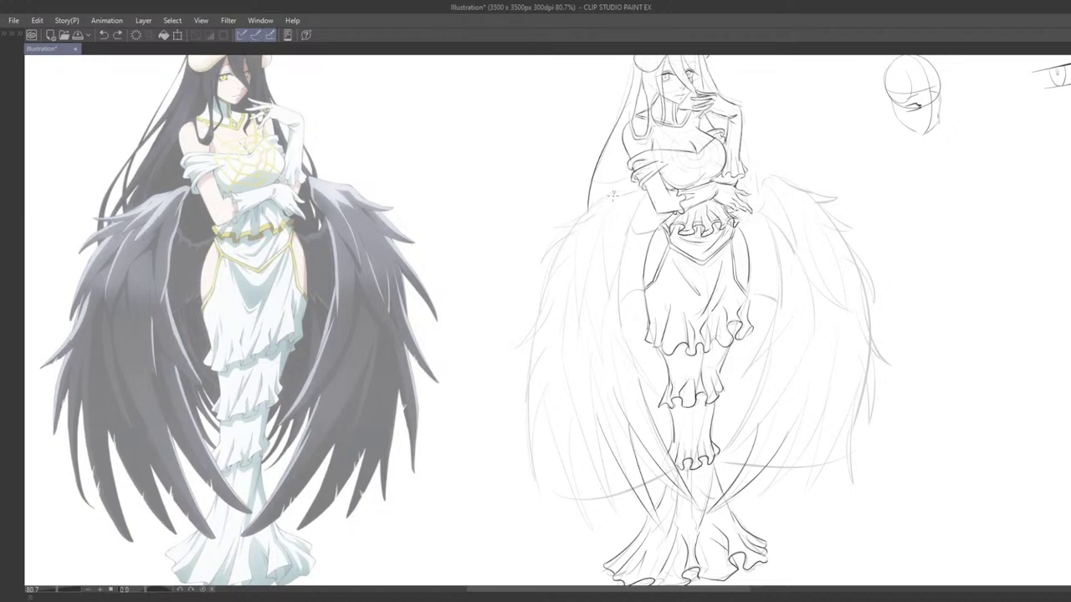
drag(612, 193, 537, 226)
scroll(573, 276, down, 1)
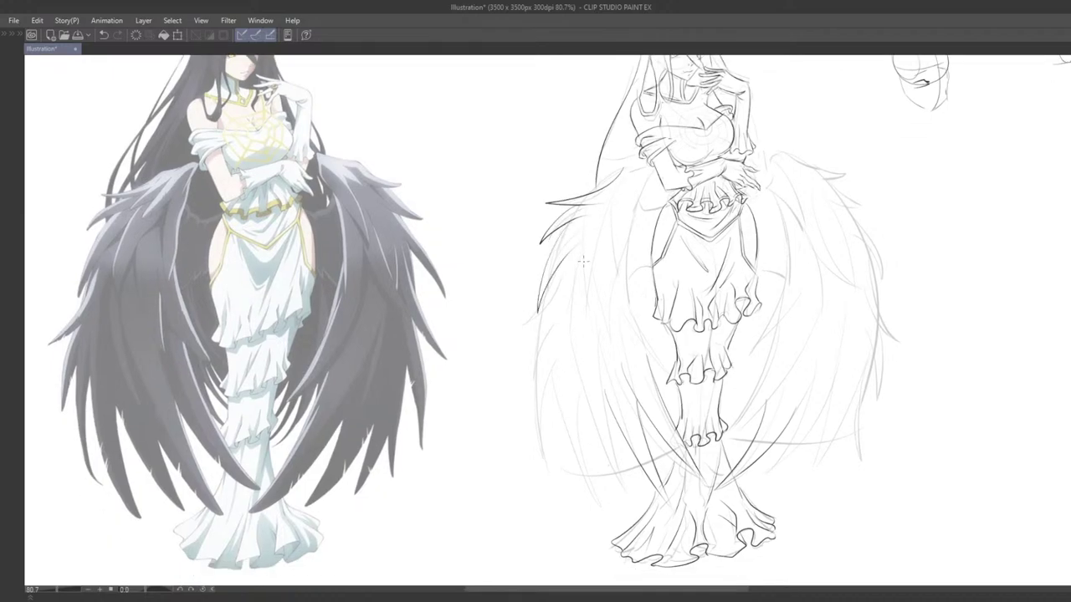
scroll(552, 302, down, 1)
scroll(585, 291, down, 1)
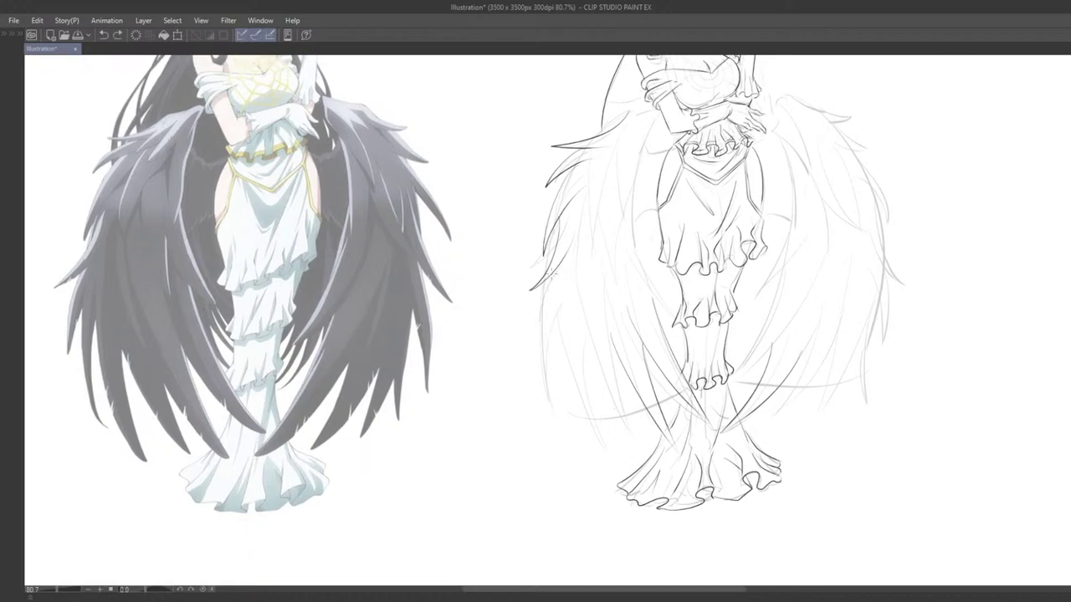
Step: Ink the long outer feathers sweeping down to the lower tip of the left wing
mouse_move(559, 292)
mouse_down()
mouse_move(602, 454)
mouse_move(588, 330)
mouse_up()
key(ctrl+z)
drag(559, 286, 578, 353)
key(ctrl+z)
mouse_move(551, 308)
mouse_down()
mouse_move(555, 350)
mouse_move(594, 447)
mouse_up()
mouse_move(593, 447)
mouse_down()
mouse_move(583, 328)
mouse_move(629, 426)
mouse_up()
key(ctrl+z)
mouse_move(584, 331)
mouse_down()
mouse_move(646, 442)
mouse_move(621, 362)
mouse_up()
key(ctrl+z)
Step: Compare the inked left wing and the remaining right wing sketch with the reference image
scroll(678, 348, down, 3)
drag(692, 319, 594, 336)
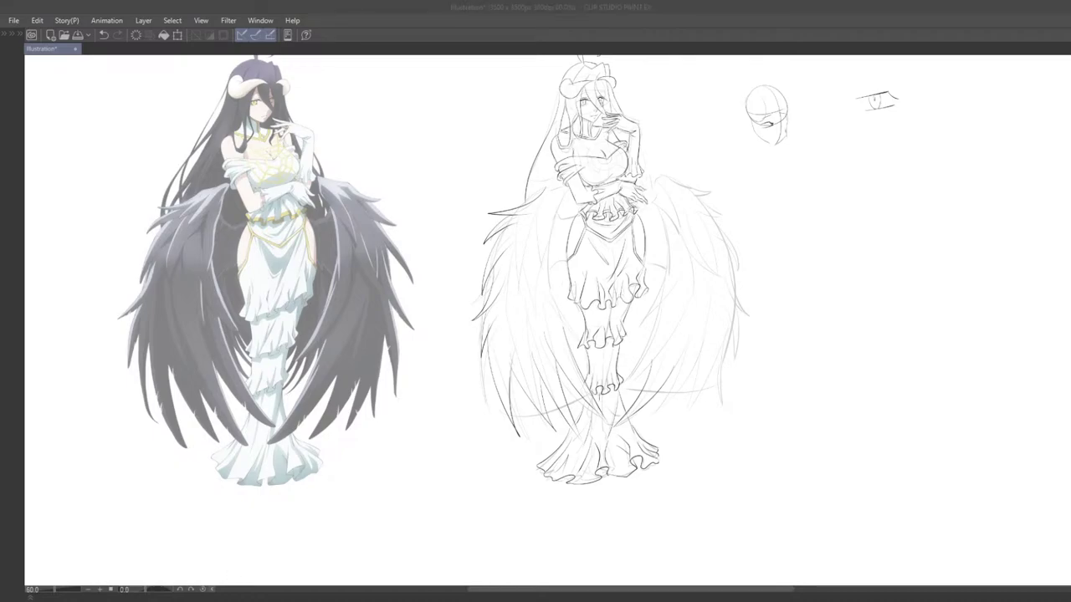
scroll(723, 385, down, 1)
drag(729, 351, 733, 403)
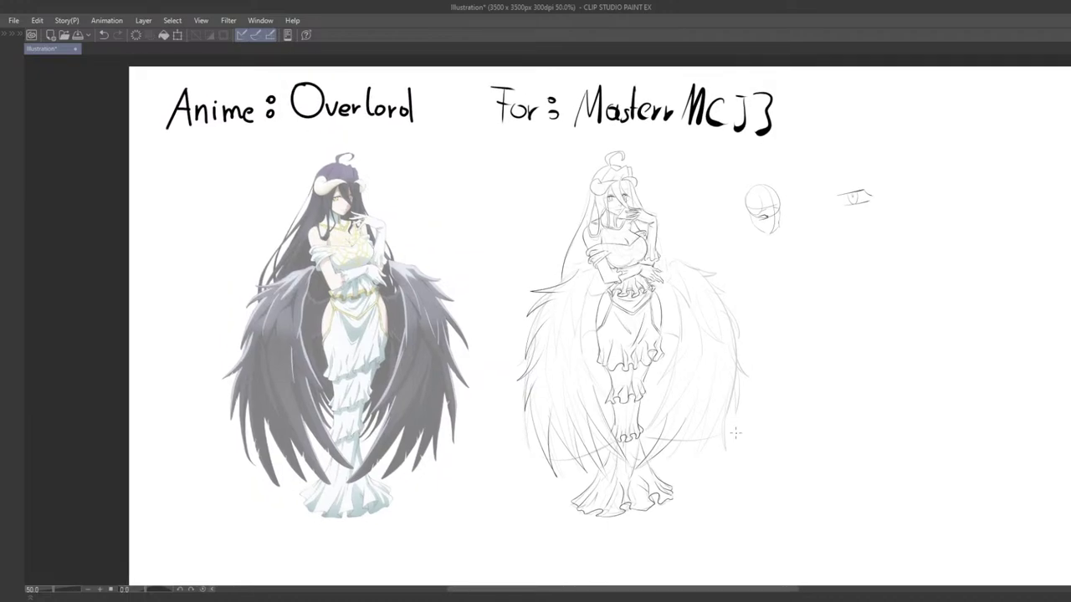
scroll(735, 433, up, 1)
scroll(608, 389, up, 1)
scroll(608, 390, down, 2)
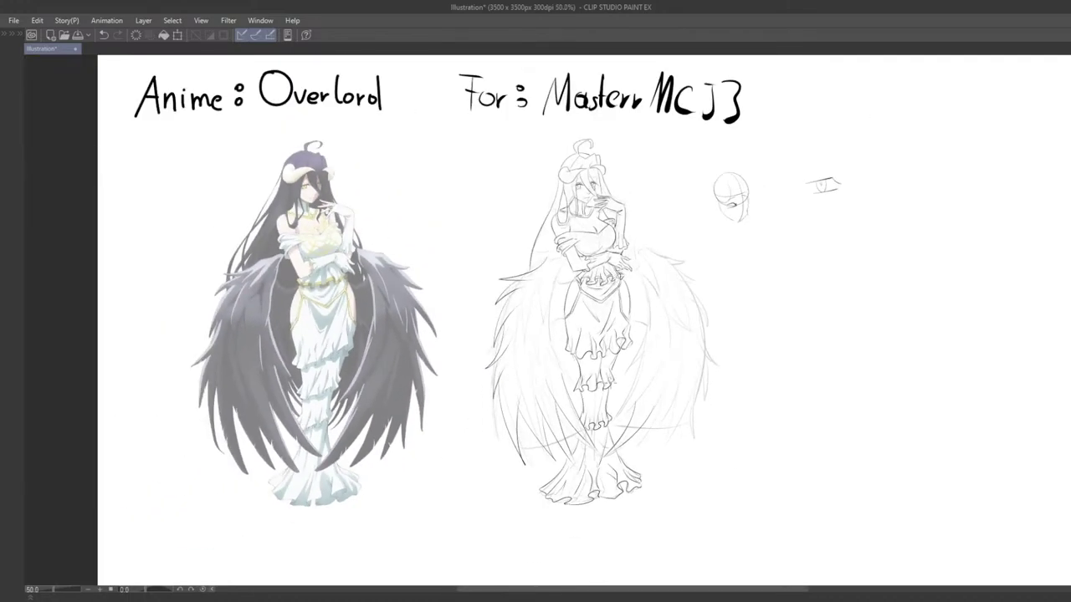
scroll(606, 364, up, 1)
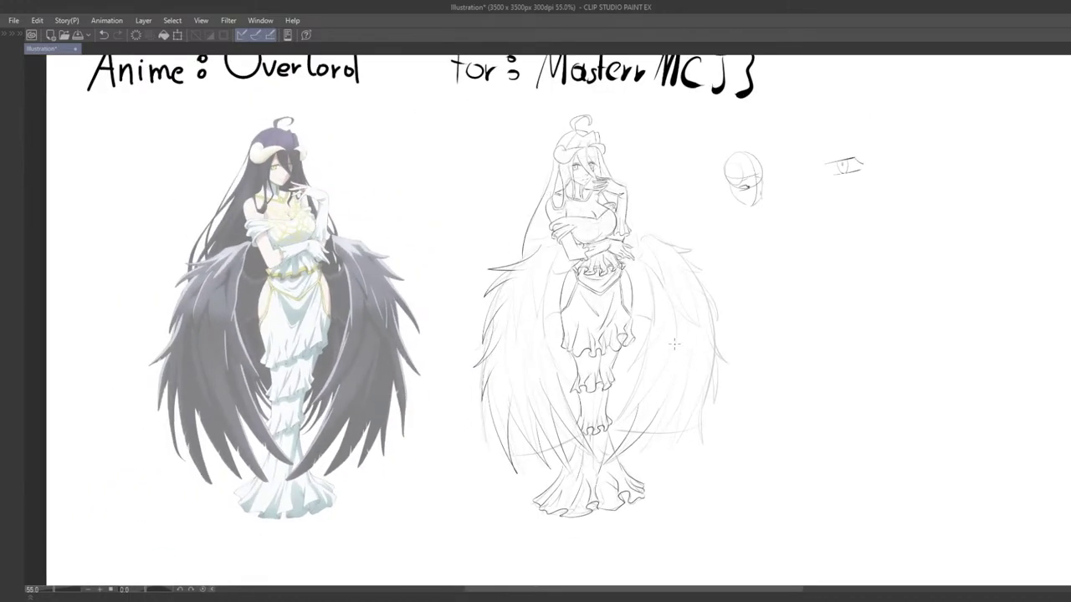
scroll(655, 330, up, 6)
drag(654, 326, 718, 323)
scroll(694, 493, down, 4)
scroll(721, 330, down, 2)
scroll(735, 366, down, 1)
drag(733, 370, 707, 396)
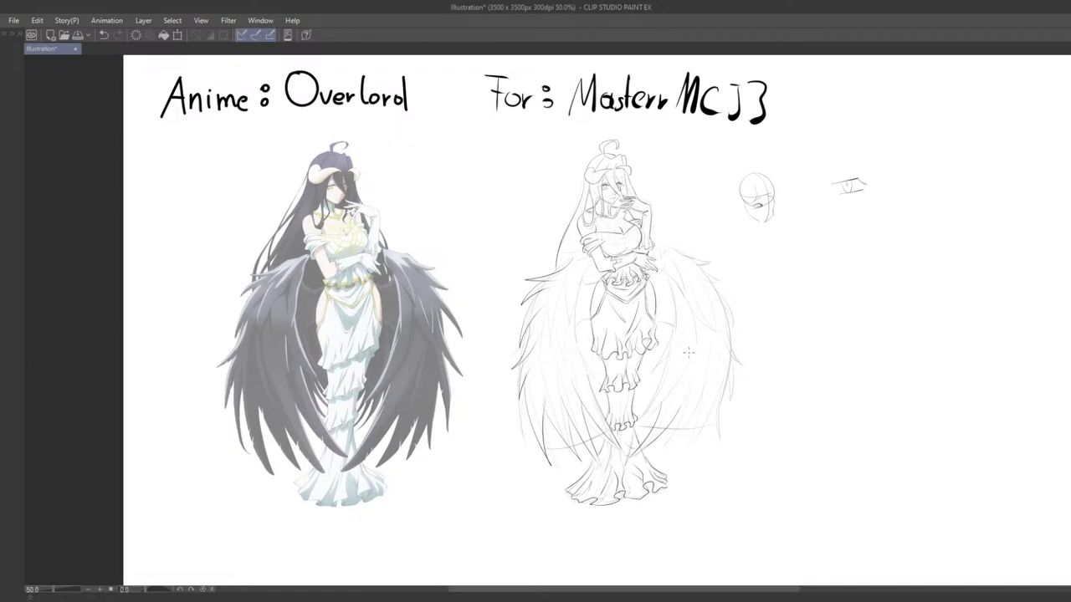
key(alt+Tab)
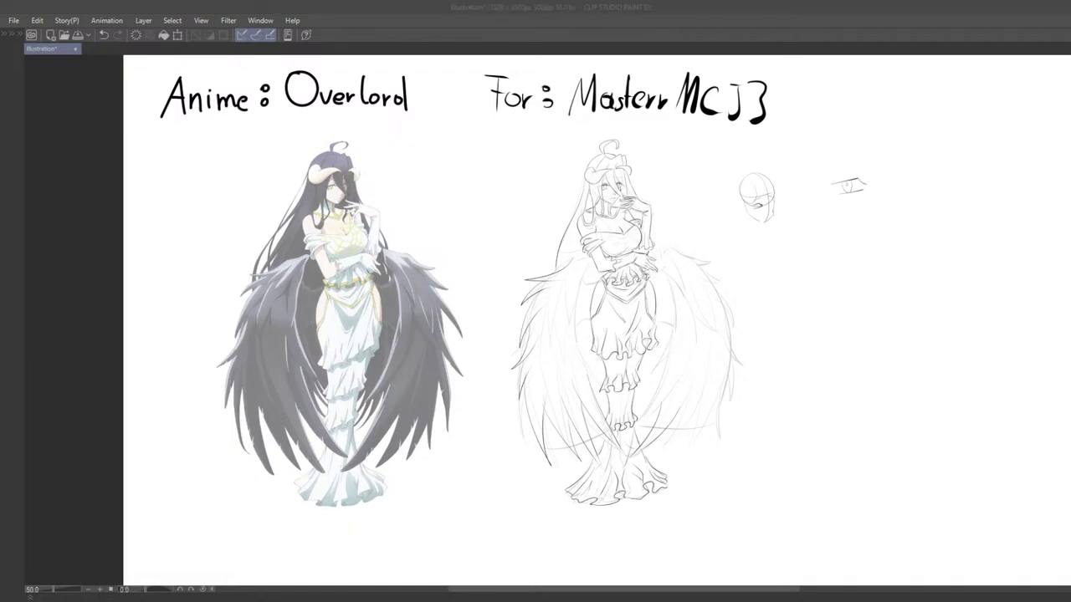
click(575, 403)
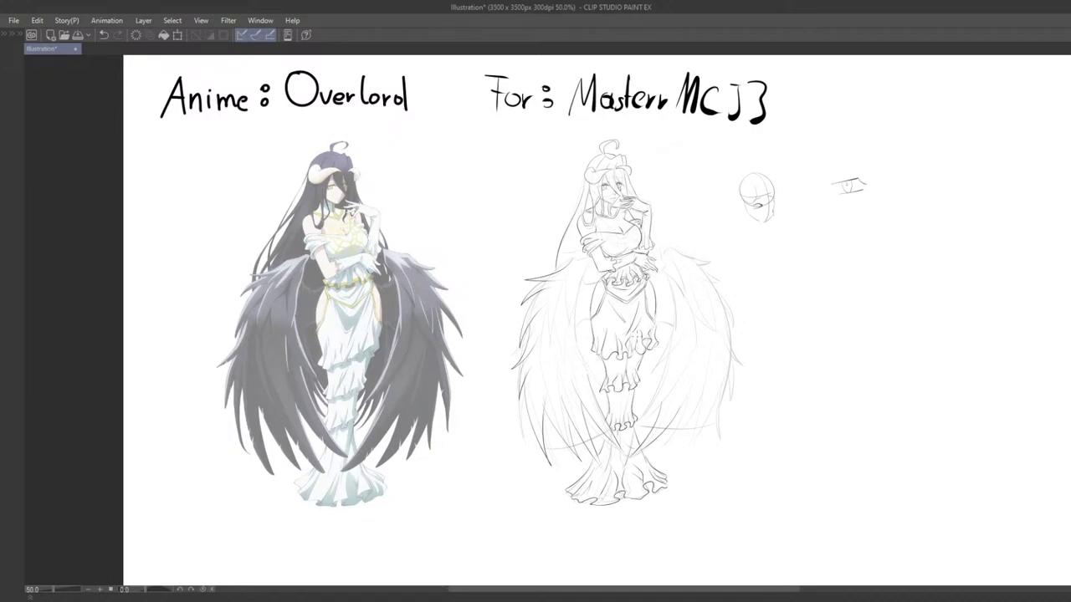
Step: Ink the left wing's inner edge beside the skirt and a long feather line in the wing's middle
key(ctrl+plus)
mouse_move(746, 357)
mouse_down()
mouse_move(731, 354)
mouse_move(740, 366)
mouse_up()
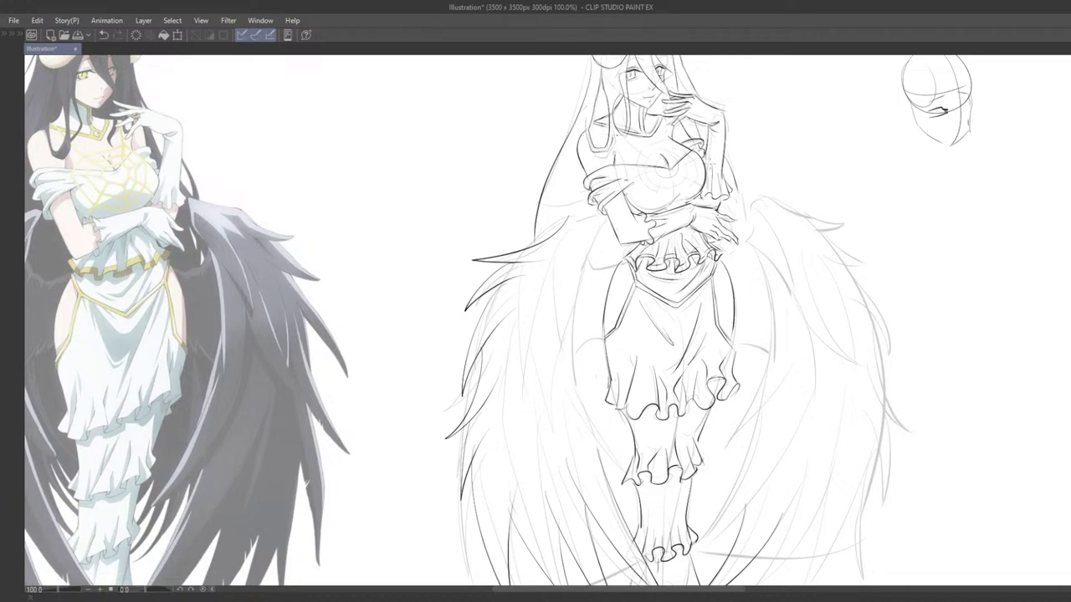
key(ctrl+minus)
scroll(628, 286, up, 2)
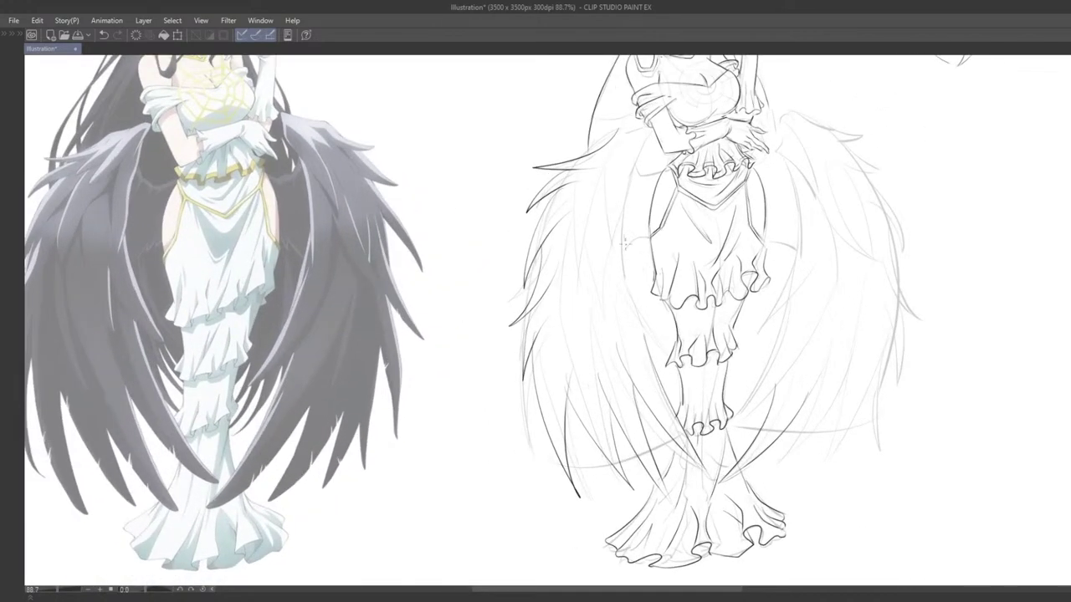
drag(622, 261, 677, 360)
drag(576, 231, 620, 326)
mouse_move(616, 320)
mouse_down()
mouse_move(618, 225)
mouse_move(608, 294)
mouse_move(617, 318)
mouse_up()
key(ctrl+z)
key(ctrl+z)
drag(614, 306, 624, 222)
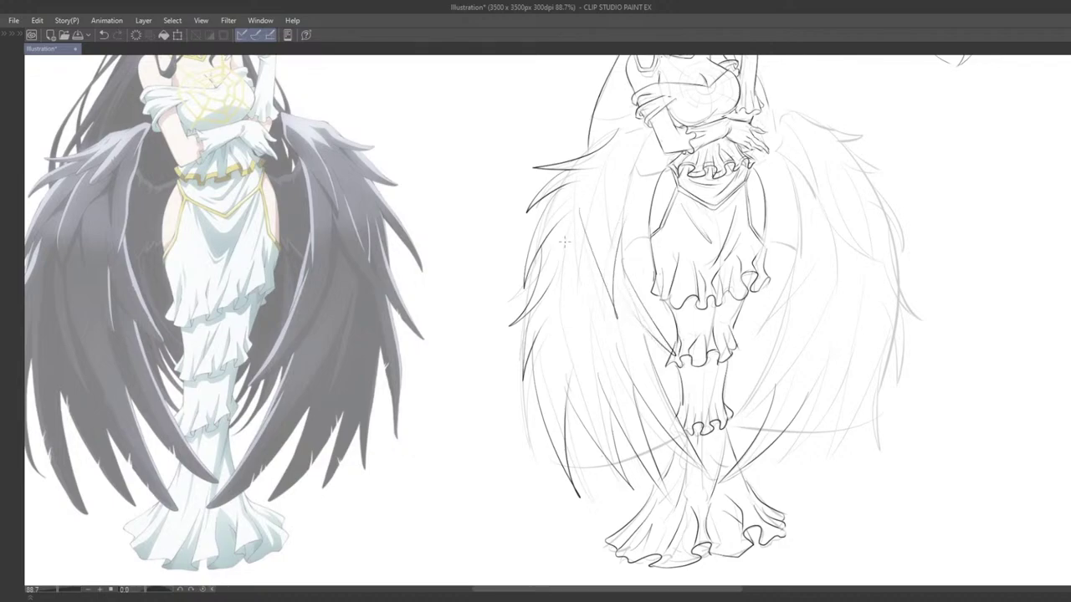
key(ctrl+z)
Step: Refine the long interior feather strokes in the upper middle of the left wing
mouse_move(563, 241)
mouse_down()
mouse_move(573, 311)
mouse_move(611, 375)
mouse_up()
key(ctrl+z)
drag(562, 234, 608, 376)
key(ctrl+z)
drag(570, 262, 601, 371)
key(ctrl+z)
drag(614, 306, 621, 341)
Step: Ink the left wing's inner contour below the folded arm and the short jagged edge beside the hip
scroll(602, 271, up, 1)
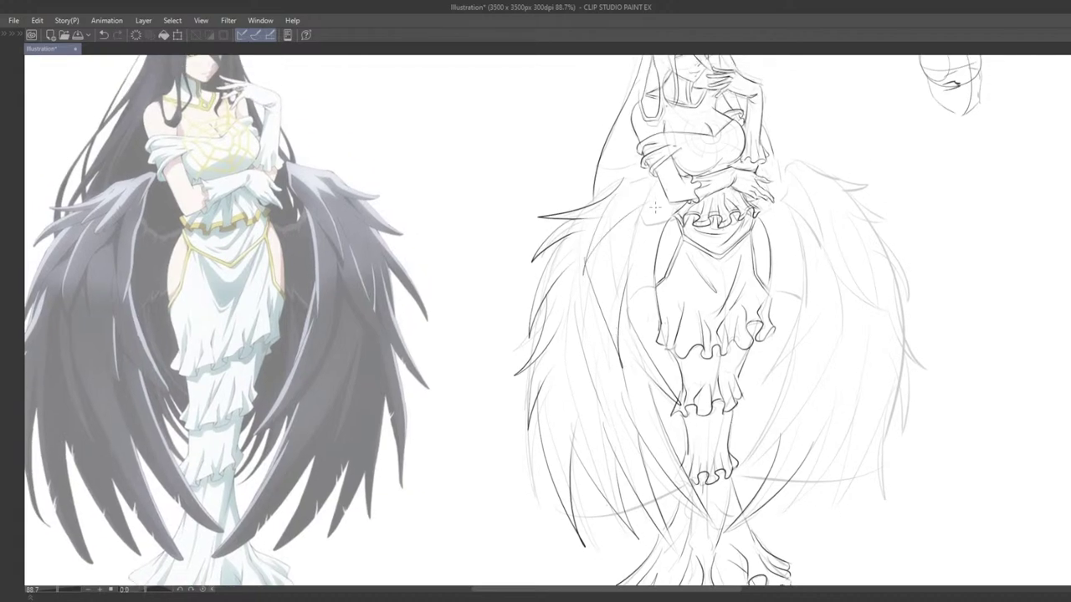
key(ctrl+z)
drag(654, 183, 637, 284)
key(ctrl+z)
key(ctrl+z)
drag(654, 187, 625, 271)
drag(616, 184, 654, 176)
key(ctrl+z)
drag(630, 299, 649, 287)
Step: Ink the right wing's top contour from the hand outward and the pointed feathers on its upper outer side
scroll(641, 303, down, 1)
scroll(642, 303, down, 2)
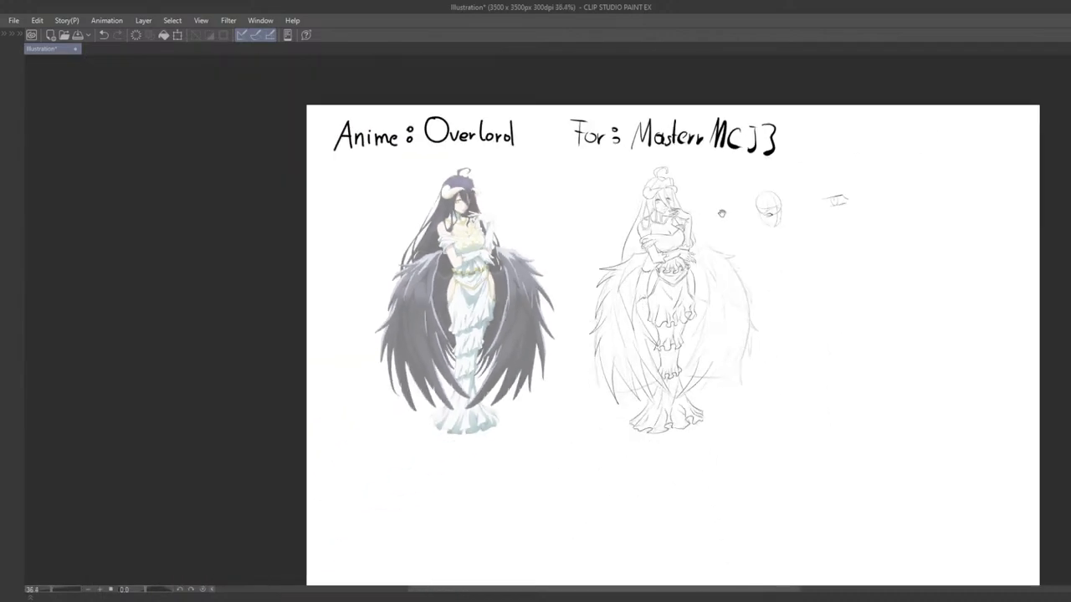
scroll(755, 306, up, 4)
scroll(651, 424, down, 3)
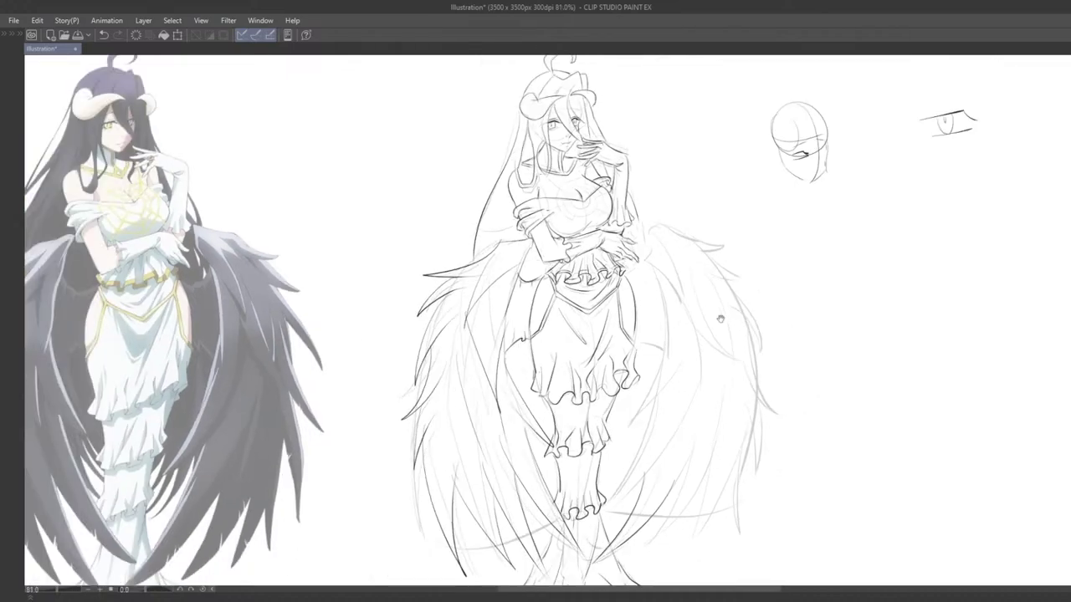
scroll(685, 390, up, 4)
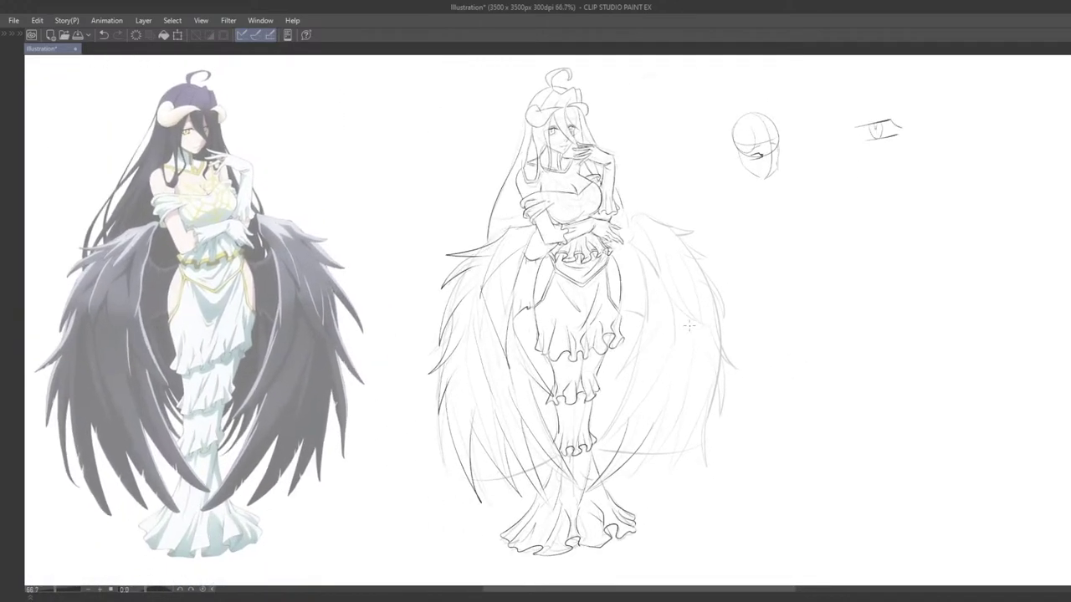
mouse_move(583, 249)
mouse_down()
mouse_move(732, 261)
mouse_move(686, 251)
mouse_move(711, 242)
mouse_move(727, 215)
mouse_move(717, 186)
mouse_move(769, 192)
mouse_move(754, 187)
mouse_move(805, 207)
mouse_move(773, 205)
mouse_move(839, 245)
mouse_move(778, 228)
mouse_move(816, 291)
mouse_move(811, 308)
mouse_up()
key(ctrl+z)
drag(811, 308, 784, 249)
key(ctrl+z)
key(ctrl+z)
mouse_move(773, 204)
mouse_down()
mouse_move(813, 300)
mouse_move(786, 249)
mouse_up()
mouse_move(775, 288)
mouse_down()
mouse_move(771, 258)
mouse_move(833, 346)
mouse_up()
key(ctrl+z)
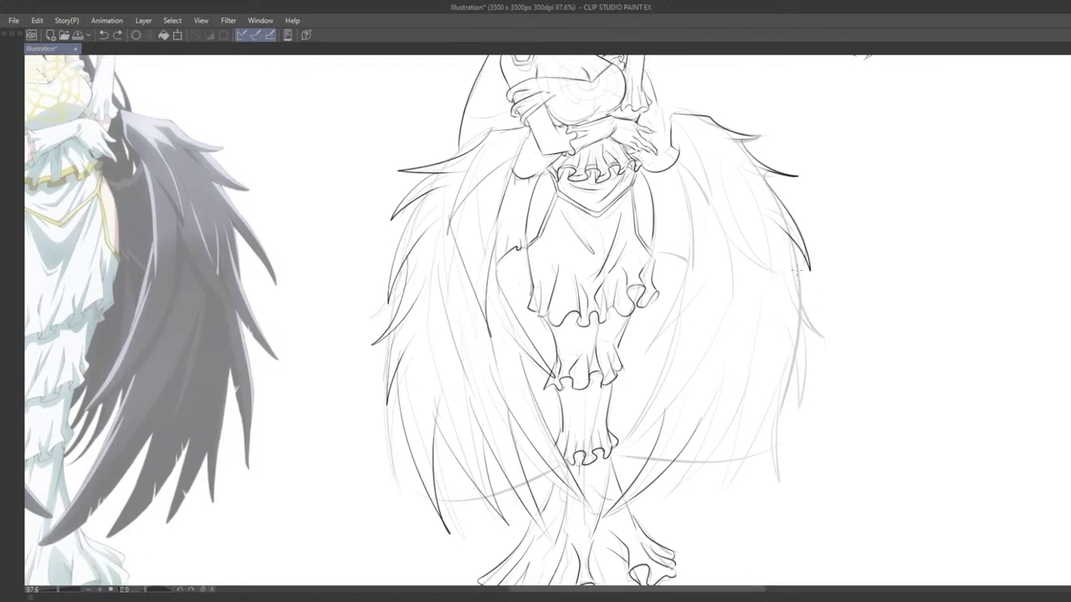
Step: Ink the next pointed feather down the right wing's outer edge, midway along the wing
drag(788, 240, 829, 354)
mouse_move(772, 270)
mouse_down()
mouse_move(821, 346)
mouse_move(801, 319)
mouse_up()
key(ctrl+z)
drag(771, 279, 785, 316)
key(ctrl+z)
drag(777, 380, 795, 303)
key(ctrl+z)
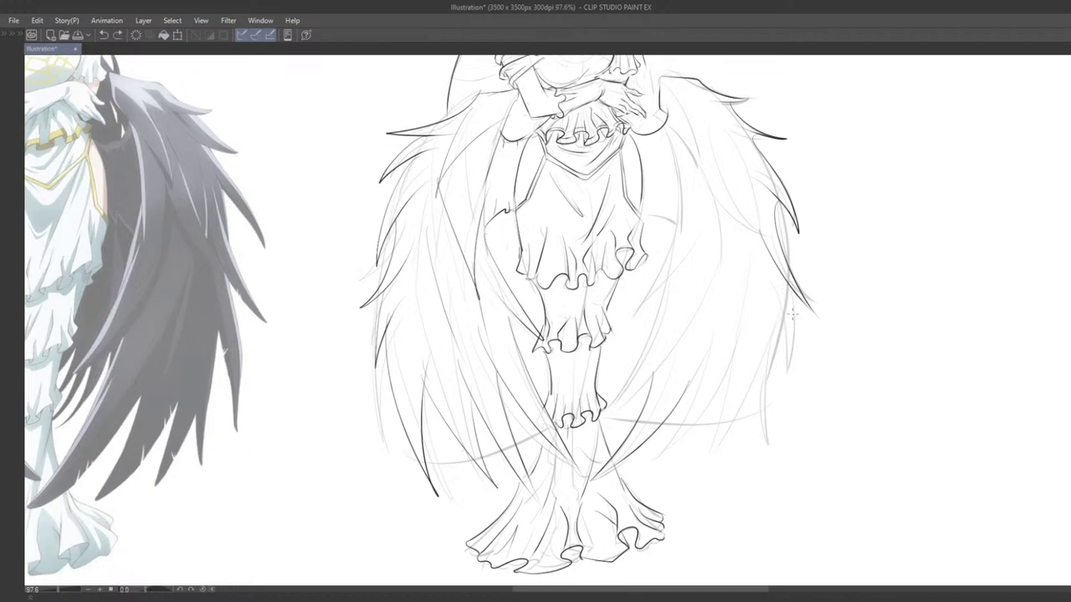
Step: Ink the long downward feather on the right wing's outer edge, below the midway feather tip
drag(778, 380, 796, 303)
drag(784, 343, 784, 318)
key(ctrl+z)
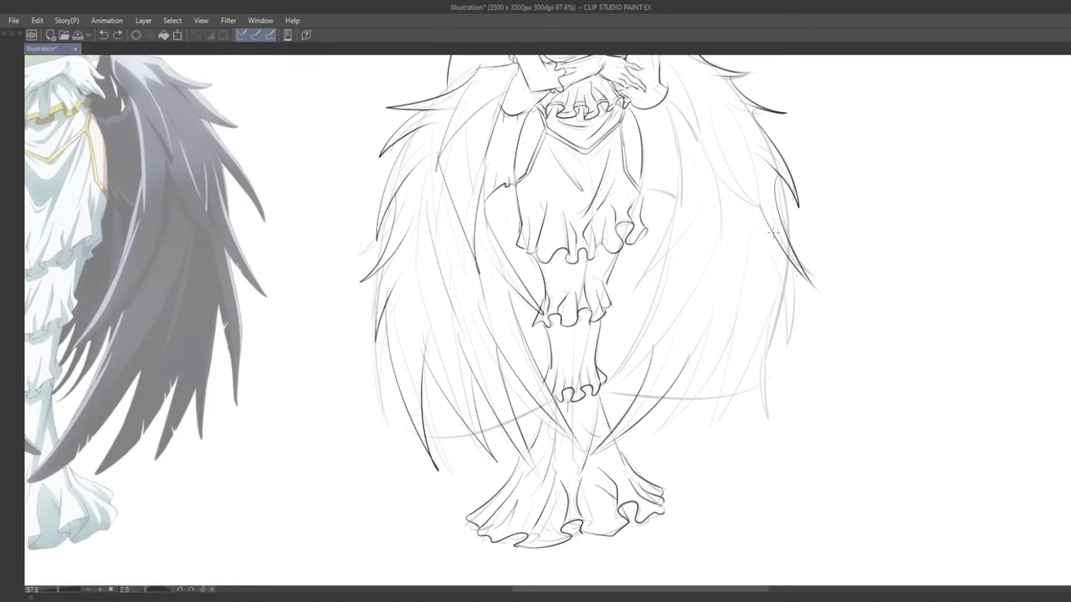
key(ctrl+z)
mouse_move(787, 234)
mouse_down()
mouse_move(800, 347)
mouse_move(767, 262)
mouse_move(787, 333)
mouse_up()
scroll(786, 333, down, 1)
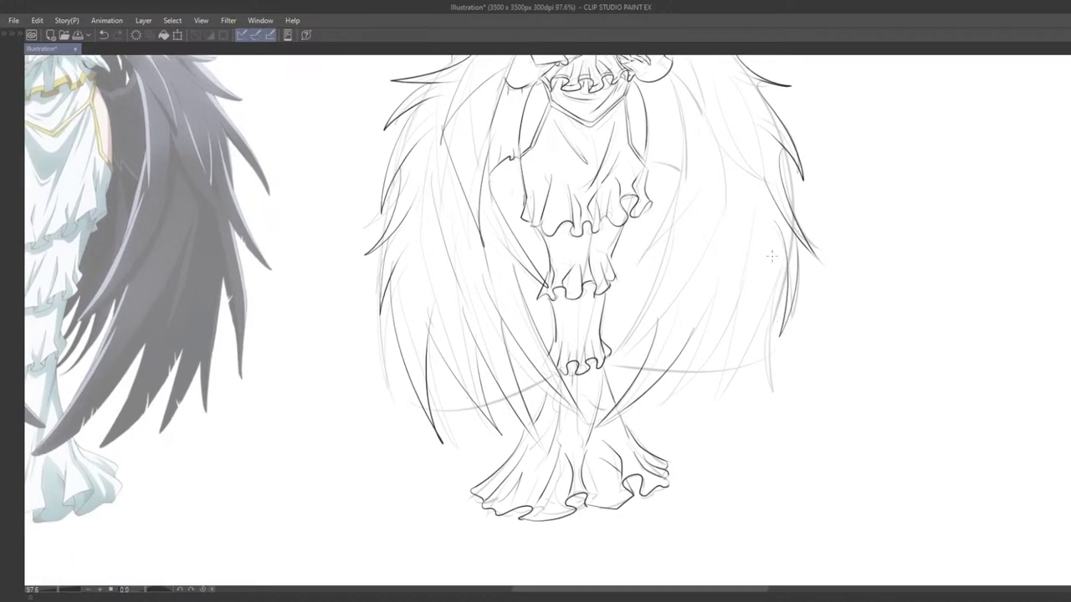
Step: Ink the next long feather tip at the lower outer end of the right wing
drag(789, 251, 765, 388)
key(ctrl+z)
drag(767, 274, 730, 390)
drag(787, 295, 735, 390)
drag(722, 351, 766, 332)
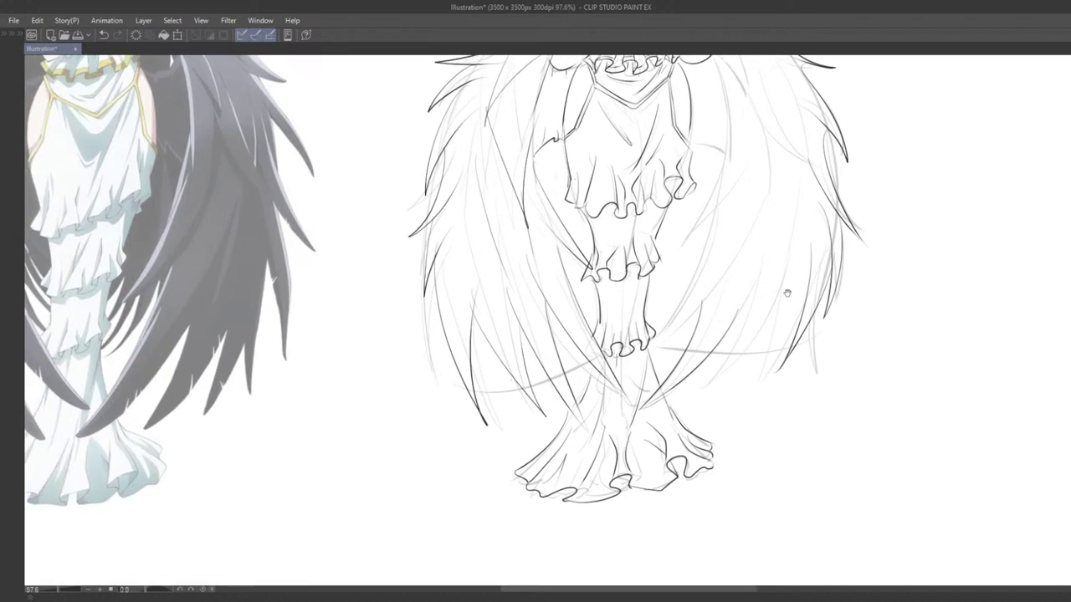
Step: Ink the long downward feather edges in the lower middle of the right wing, beside its innermost feather
mouse_move(769, 242)
mouse_down()
mouse_move(762, 310)
mouse_move(777, 276)
mouse_move(741, 379)
mouse_up()
key(ctrl+z)
drag(814, 268, 732, 391)
key(ctrl+z)
key(ctrl+z)
drag(768, 263, 732, 392)
drag(818, 266, 734, 395)
key(ctrl+z)
key(ctrl+z)
drag(785, 247, 725, 398)
drag(817, 270, 723, 398)
key(ctrl+z)
drag(813, 266, 732, 390)
Step: Ink the short feather edge near the right wing's lower inner tips and erase parts of the guide curve crossing them
mouse_move(741, 279)
mouse_down()
mouse_move(782, 260)
mouse_move(753, 339)
mouse_move(720, 361)
mouse_move(729, 338)
mouse_up()
key(e)
key(p)
drag(759, 235, 728, 330)
key(ctrl+z)
drag(748, 275, 721, 347)
mouse_move(796, 234)
mouse_down()
mouse_move(728, 371)
mouse_move(778, 291)
mouse_move(718, 374)
mouse_up()
key(ctrl+z)
key(e)
drag(811, 300, 784, 359)
key(p)
key(ctrl+z)
drag(788, 260, 761, 376)
key(ctrl+z)
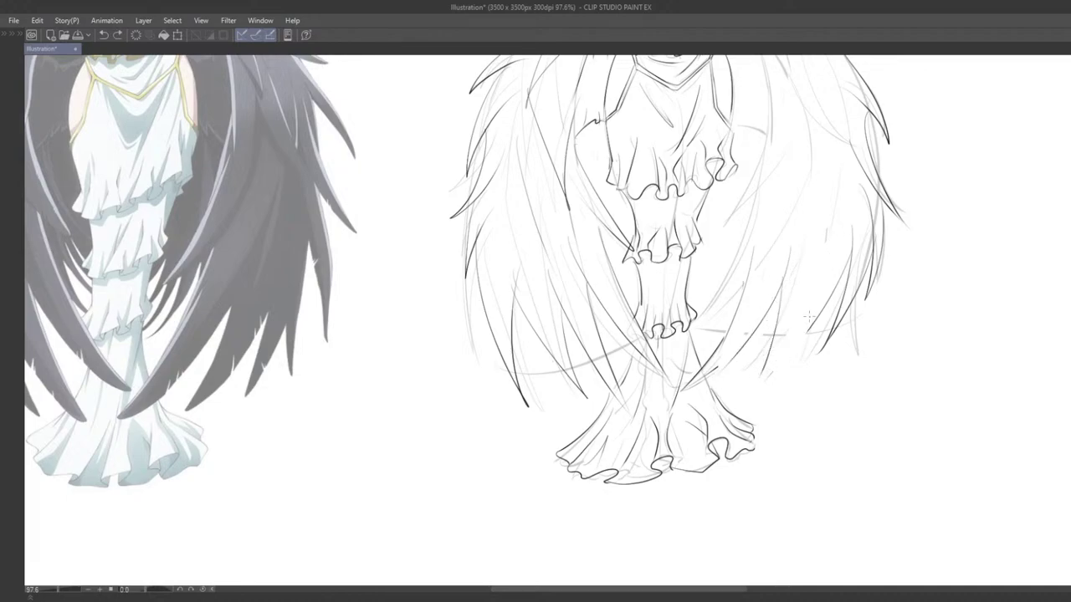
Step: Ink two long feather edges between the lower middle and the outer tip of the right wing
drag(840, 247, 757, 381)
drag(826, 303, 820, 352)
key(p)
drag(838, 246, 810, 368)
key(ctrl+z)
drag(874, 244, 810, 368)
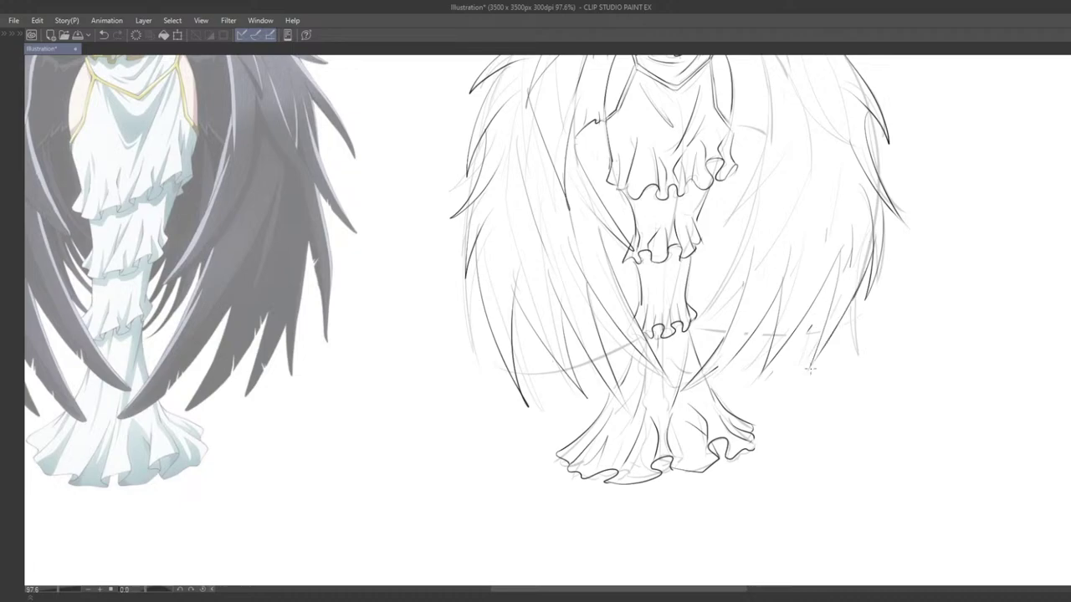
Step: Ink the right wing's long inner edge, curving from beside the hip down to the lower dress ruffle
scroll(810, 368, down, 2)
scroll(854, 257, up, 1)
mouse_move(797, 230)
mouse_down()
mouse_move(775, 262)
mouse_move(744, 260)
mouse_move(709, 368)
mouse_move(739, 319)
mouse_up()
key(ctrl+z)
scroll(751, 312, up, 1)
key(ctrl+z)
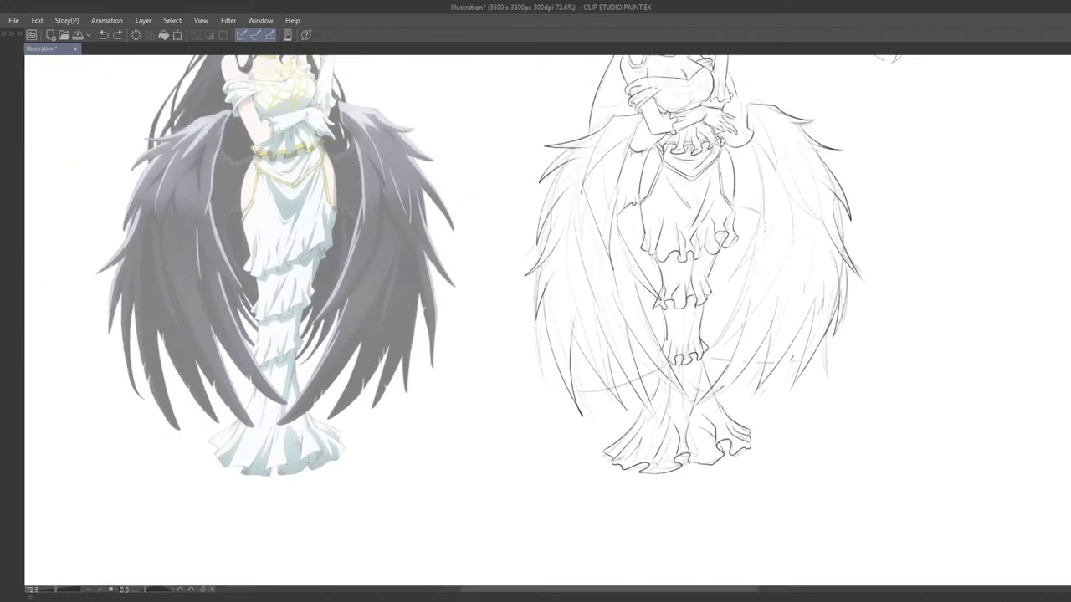
mouse_move(762, 214)
mouse_down()
mouse_move(709, 357)
mouse_move(747, 282)
mouse_move(715, 352)
mouse_up()
key(ctrl+z)
drag(721, 348, 761, 288)
key(ctrl+z)
key(ctrl+z)
drag(761, 222, 714, 348)
mouse_move(715, 347)
mouse_down()
mouse_move(760, 289)
mouse_move(772, 317)
mouse_up()
Step: Ink the pointed inner feather hanging from the top of the right wing beside the hip
drag(748, 196, 758, 274)
key(ctrl+z)
key(ctrl+z)
key(ctrl+z)
mouse_move(759, 274)
mouse_down()
mouse_move(768, 228)
mouse_move(748, 284)
mouse_up()
key(ctrl+z)
drag(755, 238, 761, 325)
key(ctrl+z)
drag(777, 261, 739, 356)
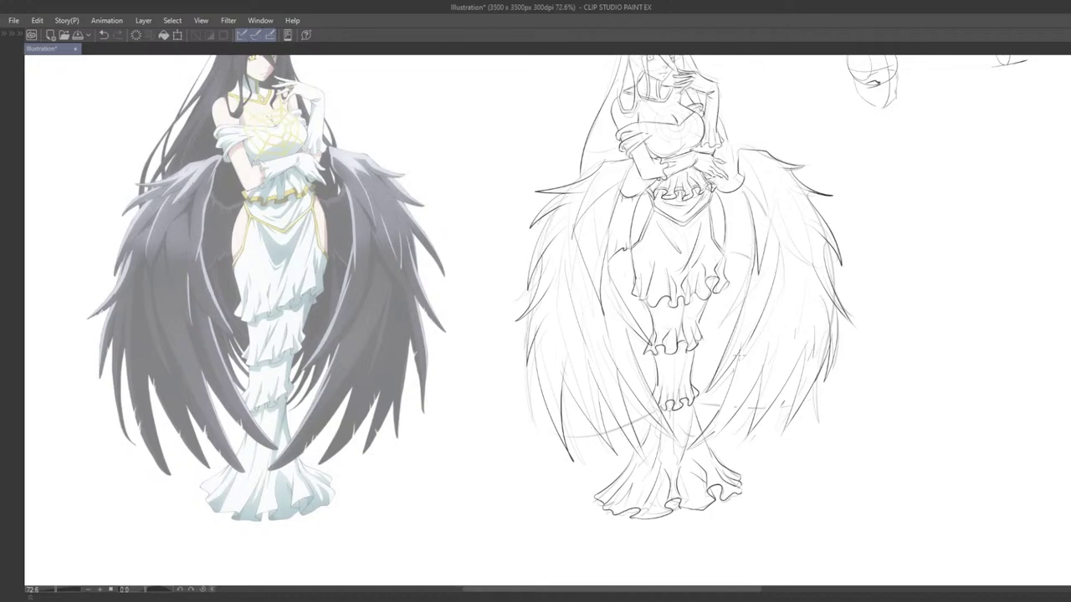
Step: Ink the feather divisions inside the upper and middle part of the right wing
key(ctrl+z)
mouse_move(809, 262)
mouse_down()
mouse_move(797, 352)
mouse_move(777, 339)
mouse_up()
key(ctrl+z)
drag(776, 198, 808, 268)
key(ctrl+z)
mouse_move(753, 164)
mouse_down()
mouse_move(772, 218)
mouse_move(777, 200)
mouse_move(804, 259)
mouse_up()
key(ctrl+z)
Step: Ink the short line between the skirt's hip and the right wing's inner feather, and check the whole figure
scroll(813, 270, down, 4)
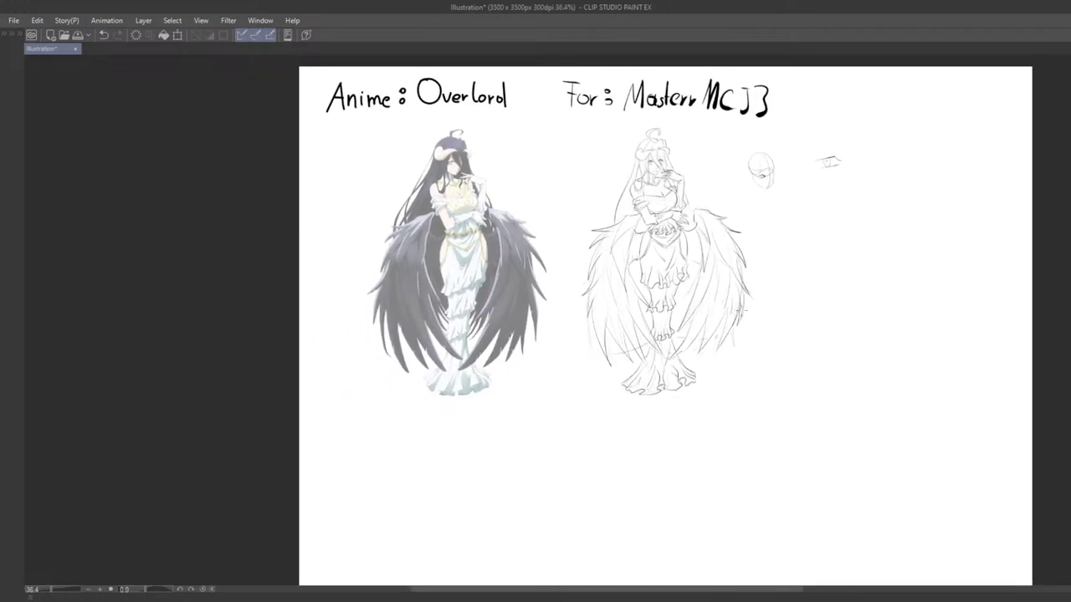
scroll(740, 311, up, 5)
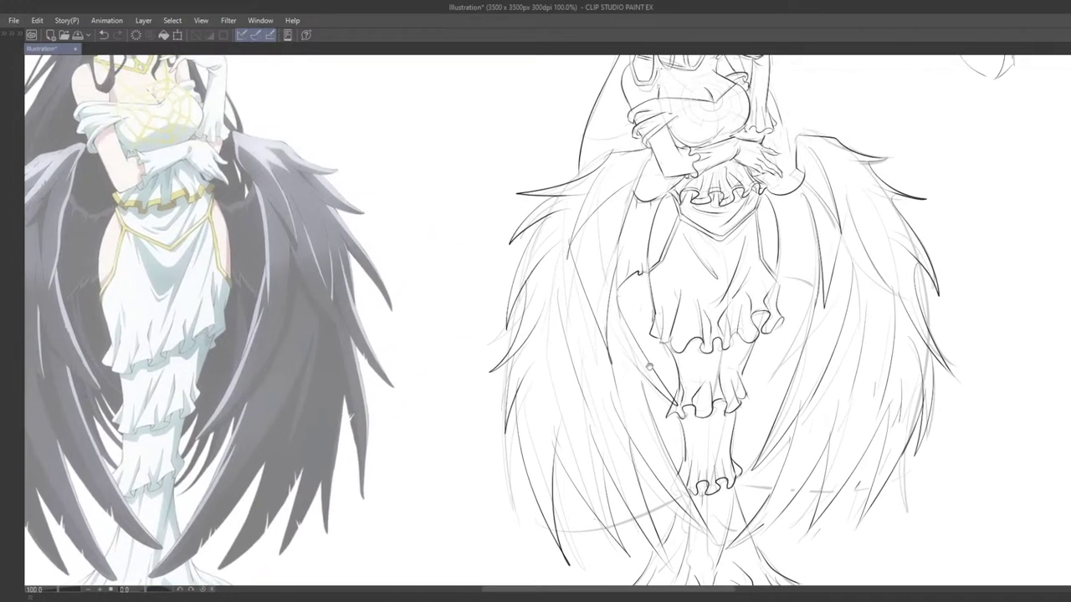
drag(754, 269, 788, 281)
key(ctrl+z)
scroll(575, 368, down, 5)
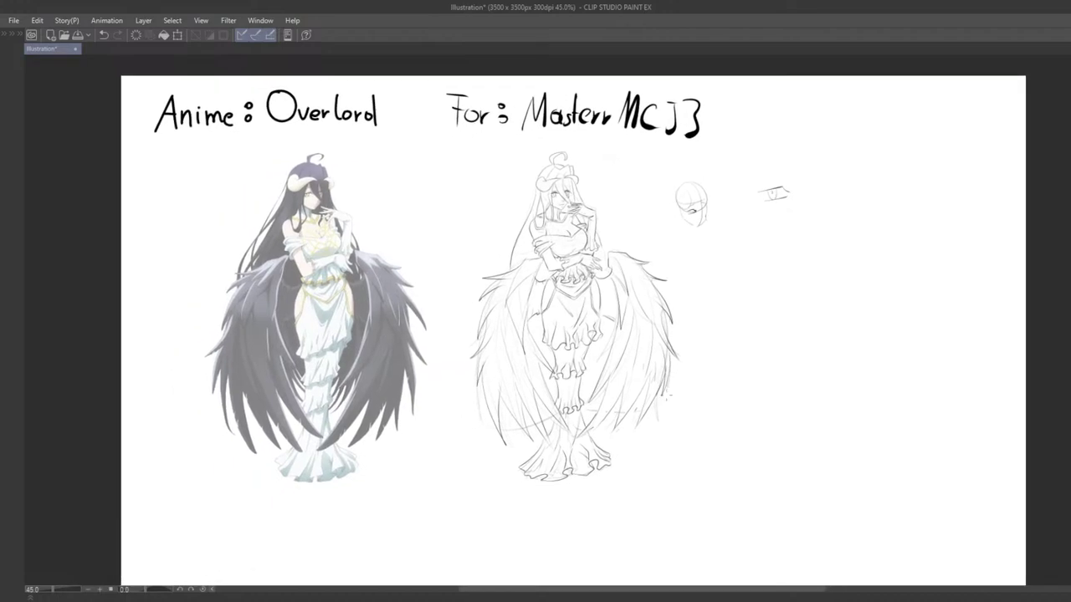
scroll(636, 371, down, 1)
scroll(601, 291, up, 3)
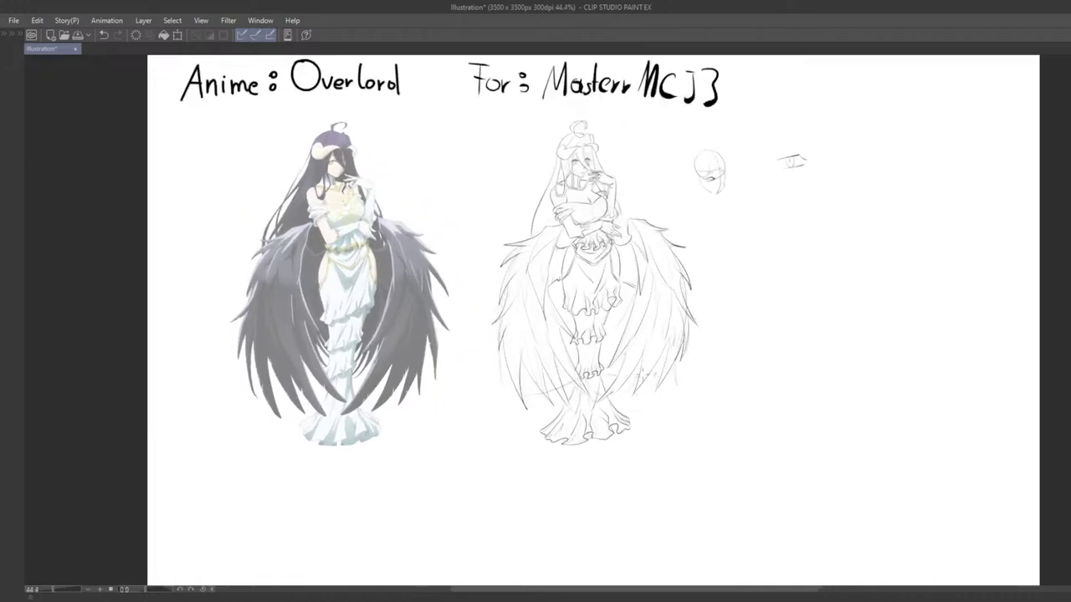
scroll(601, 291, down, 3)
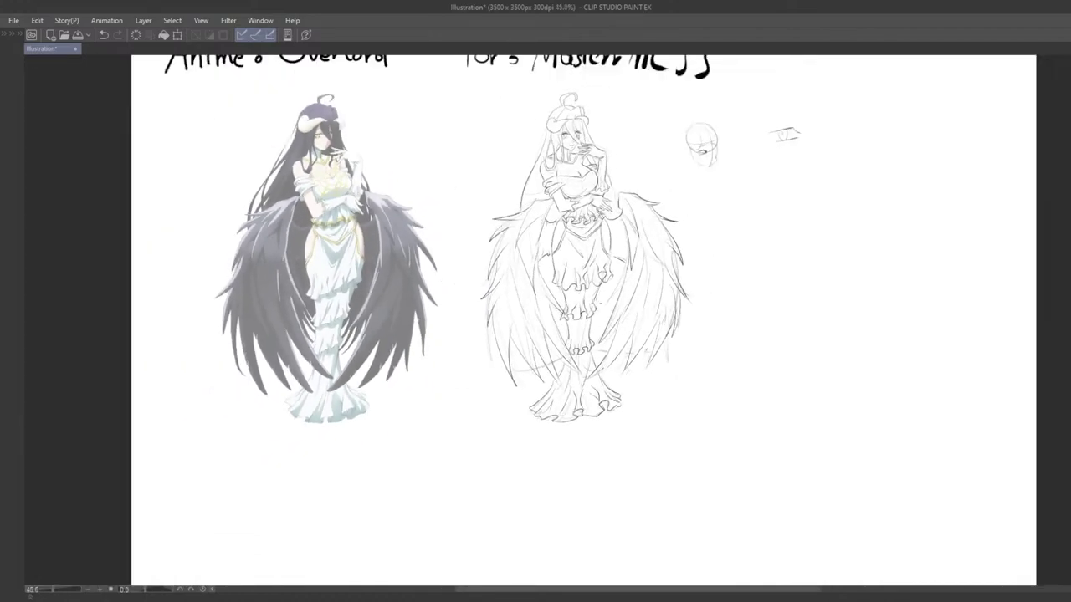
Step: Lower the opacity of the sketch 3 layer to 16%
key(Tab)
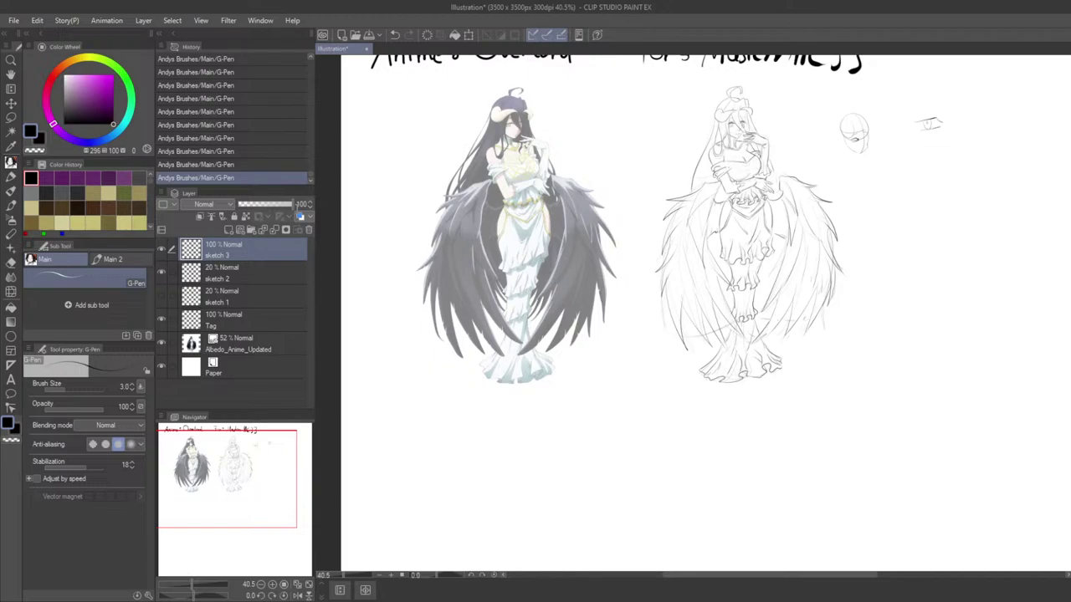
drag(296, 204, 249, 204)
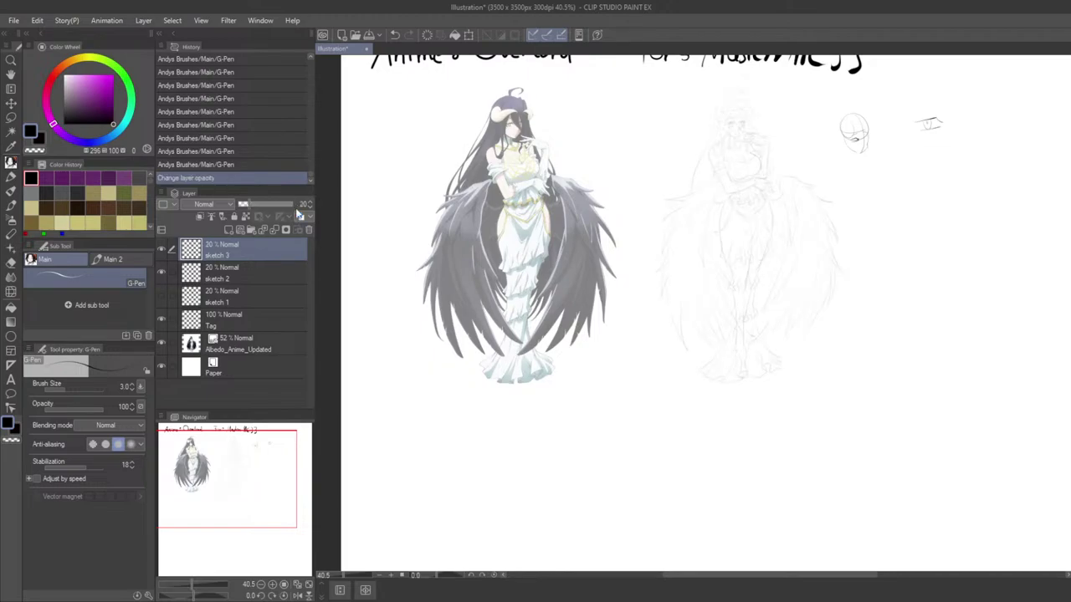
scroll(757, 277, up, 3)
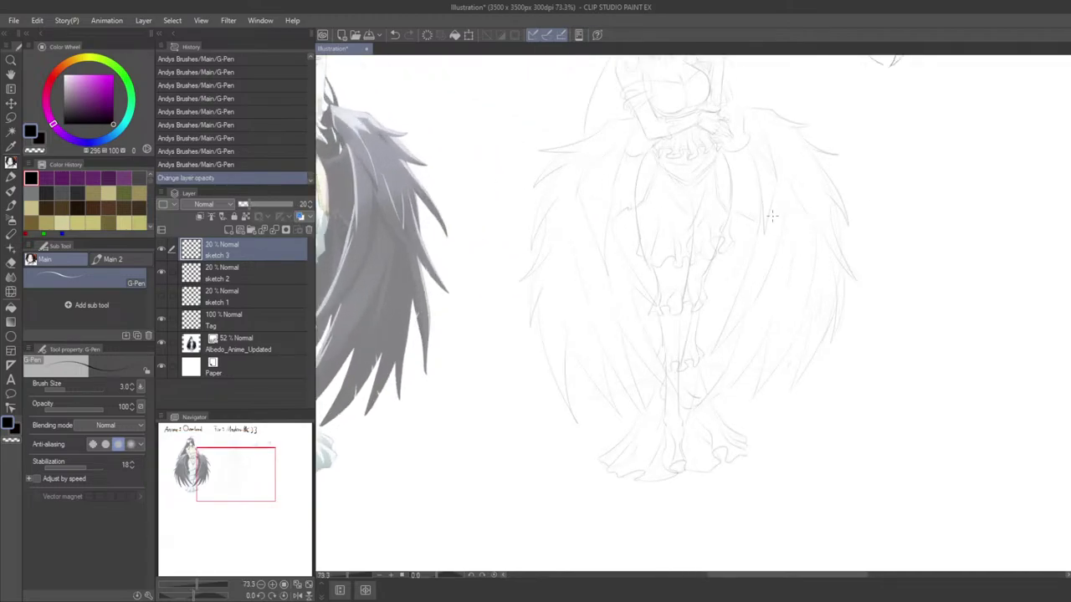
scroll(771, 216, down, 3)
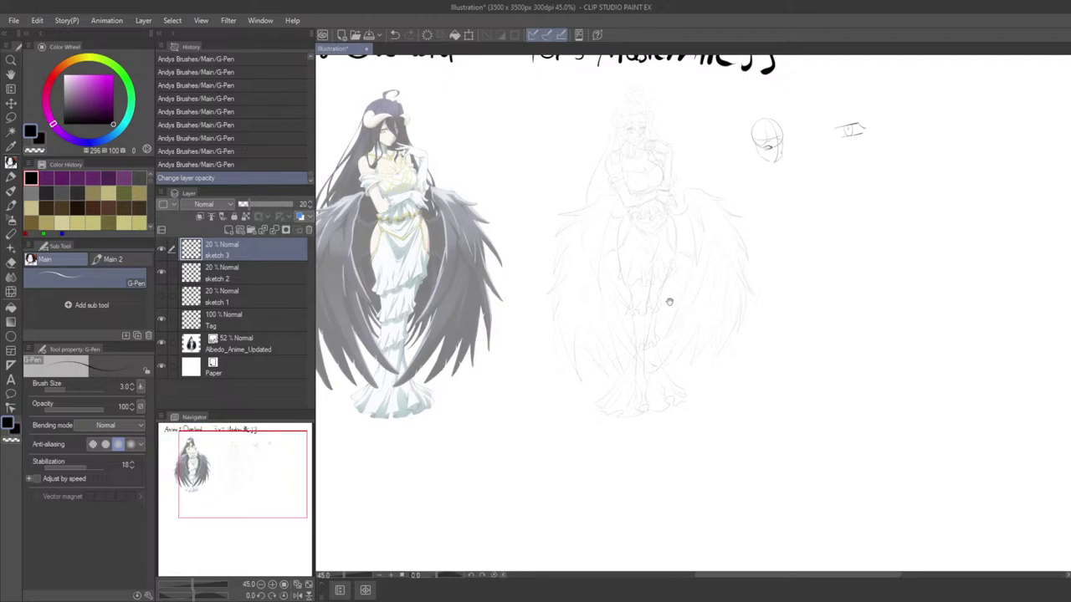
scroll(669, 302, up, 6)
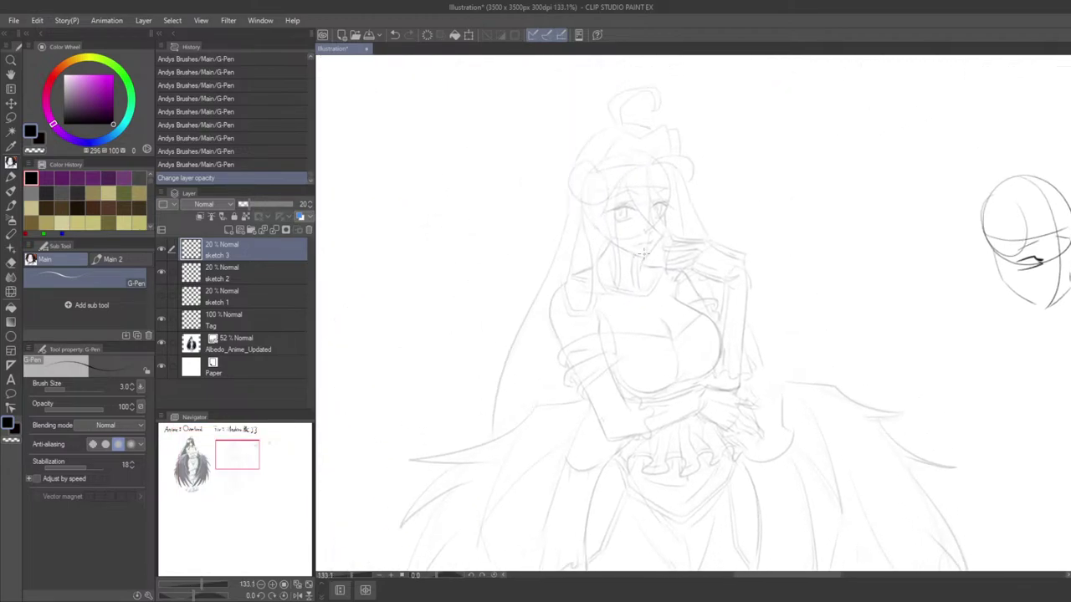
drag(287, 203, 247, 205)
scroll(640, 334, down, 5)
drag(642, 364, 585, 298)
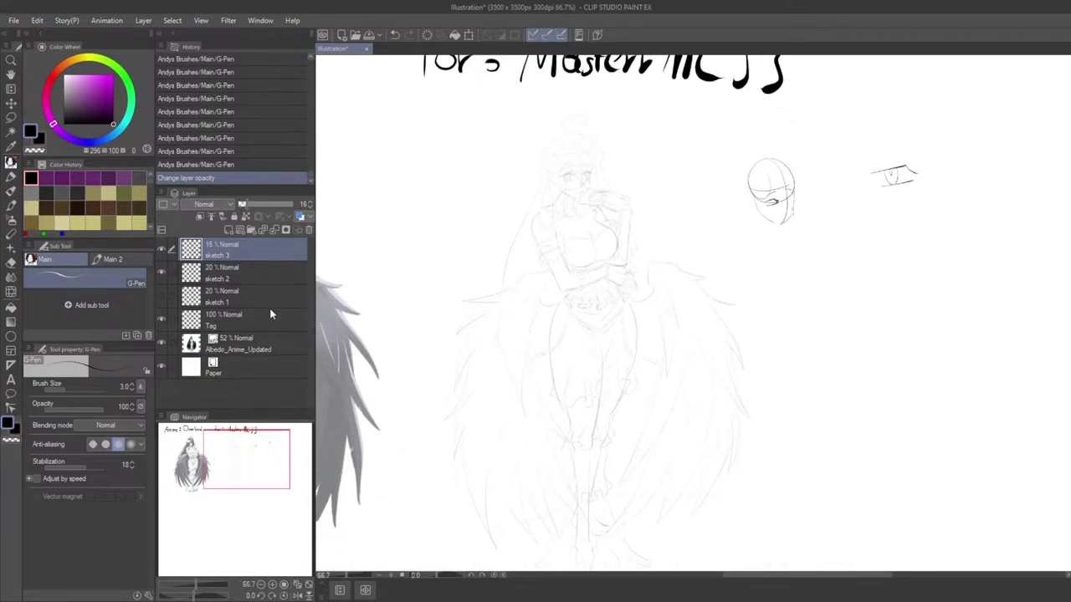
Step: Hide the sketch 2 layer so only sketch 3 guides the drawing
click(166, 277)
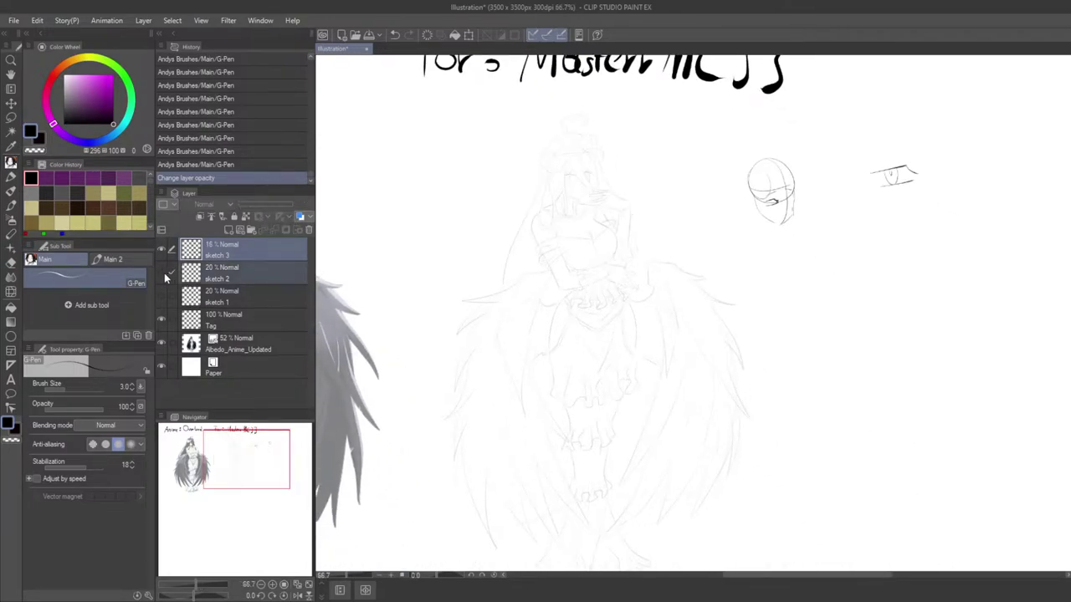
scroll(563, 332, up, 2)
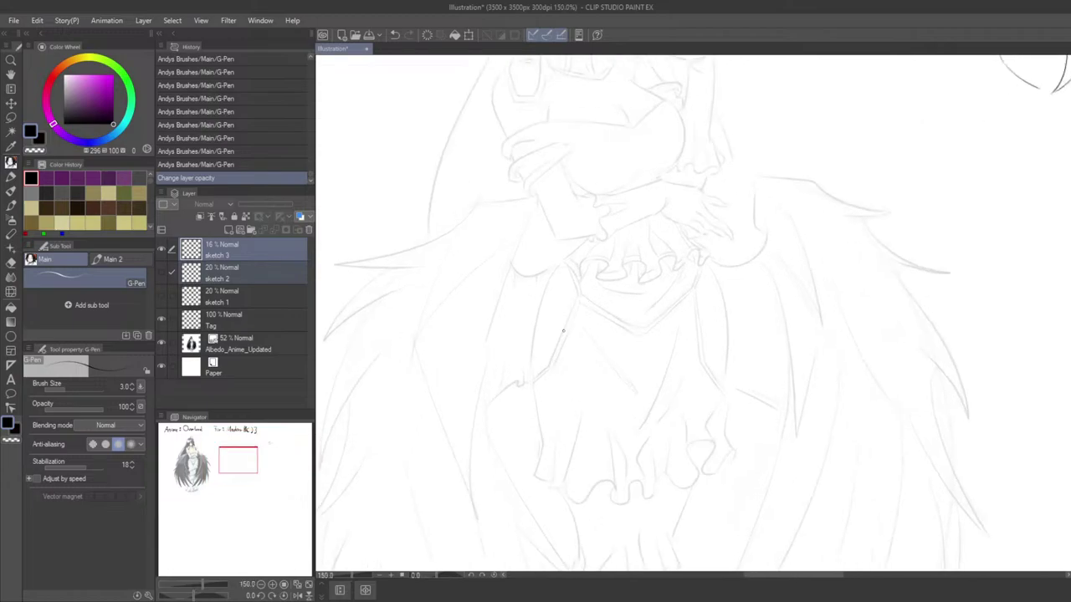
scroll(563, 331, down, 2)
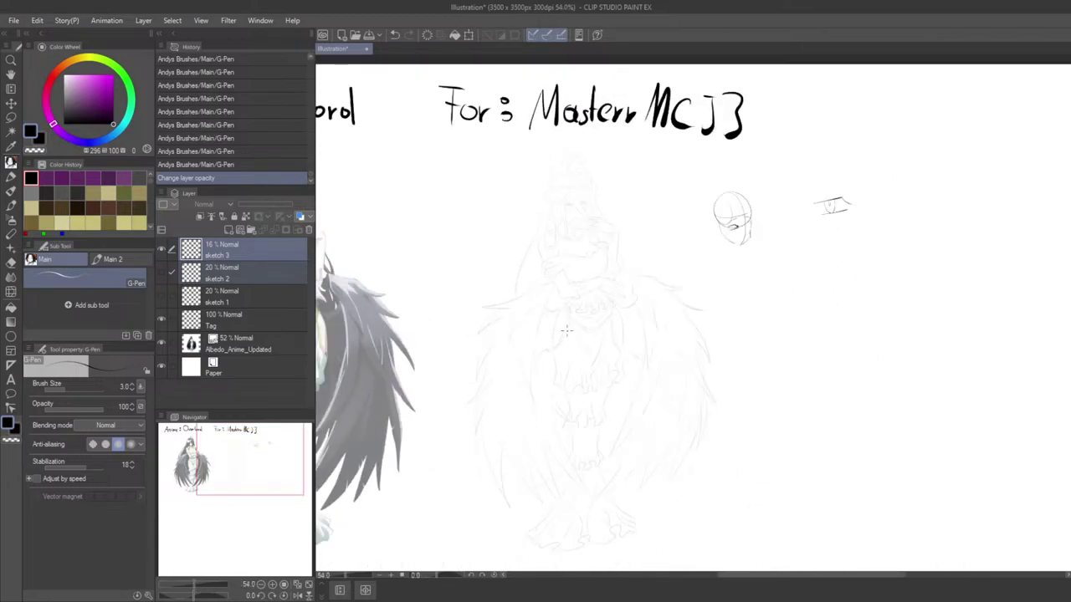
Step: Add two vector layers above sketch 3, naming the lower one "lines" and the upper one "line"
click(253, 248)
double_click(238, 229)
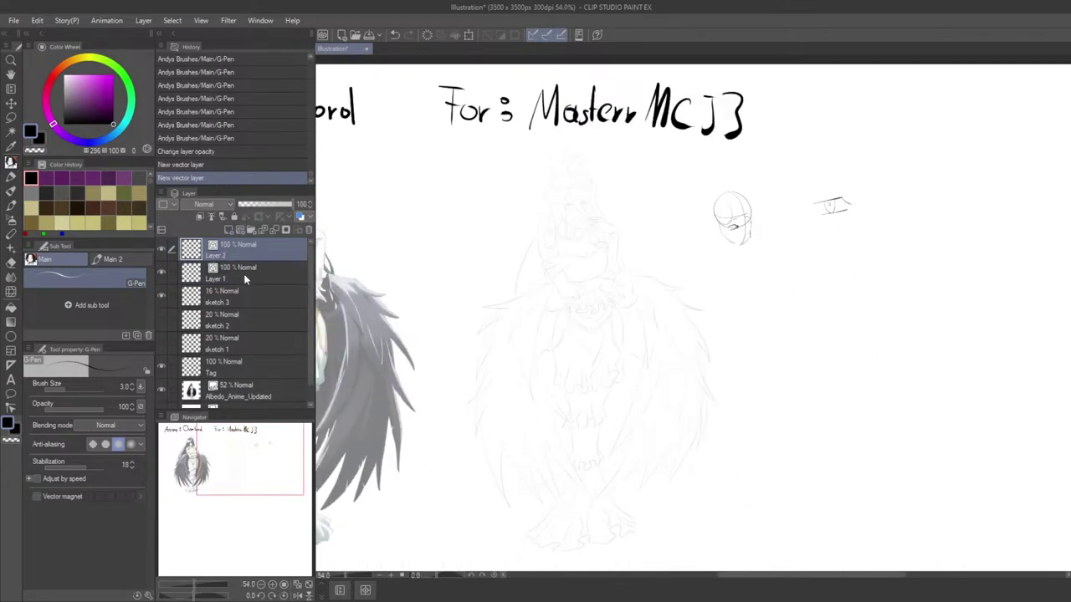
click(245, 274)
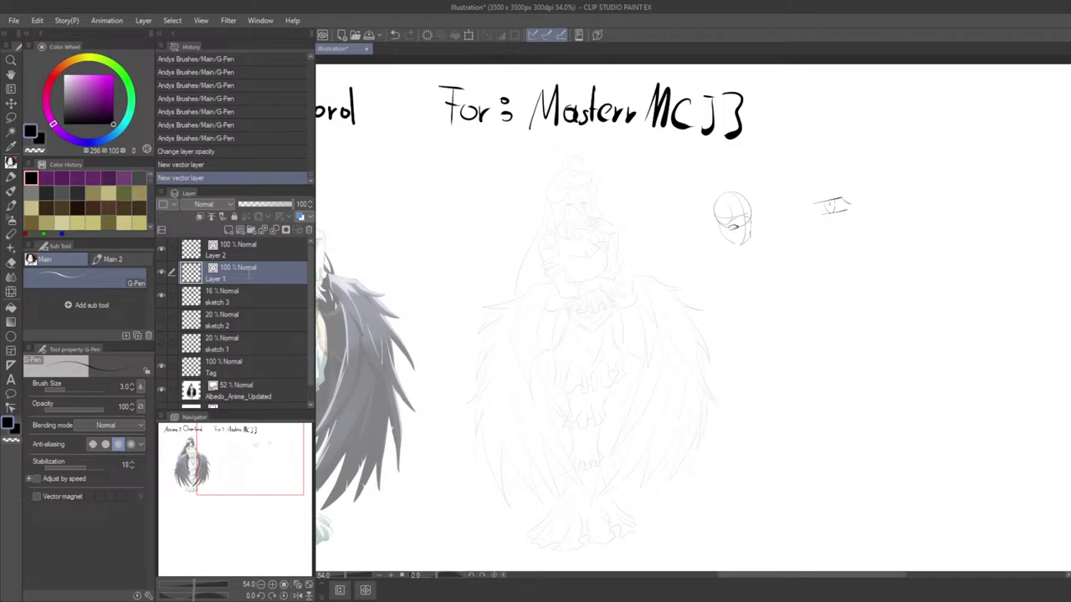
text(lines)
key(Return)
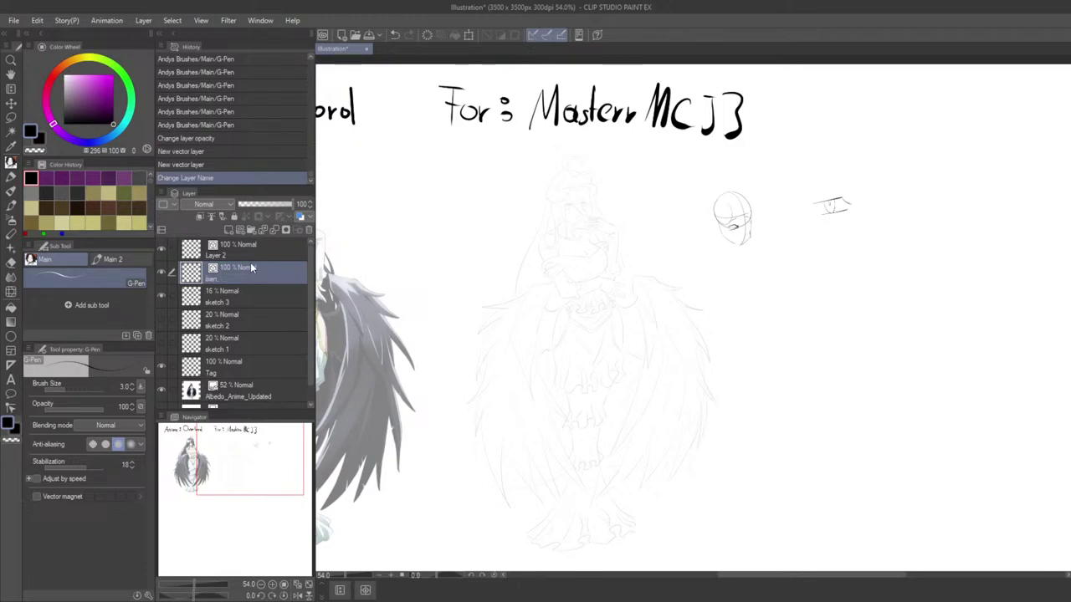
click(247, 248)
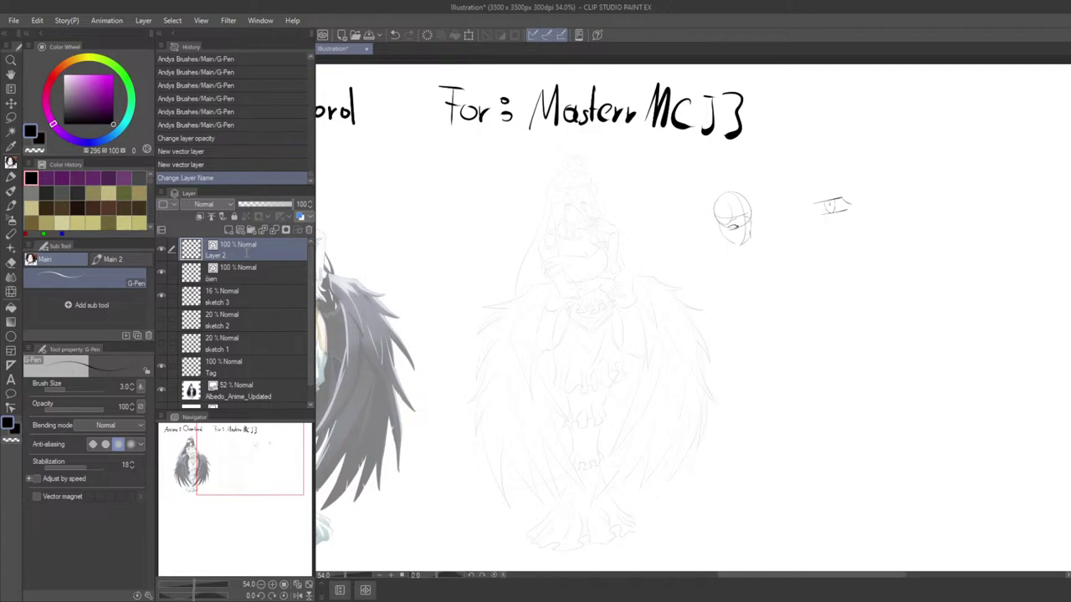
text(line)
key(Return)
Step: Ink the character's right-hand eye, with its thick upper lash, iris and the short line beneath it
key(ctrl+plus)
key(ctrl+plus)
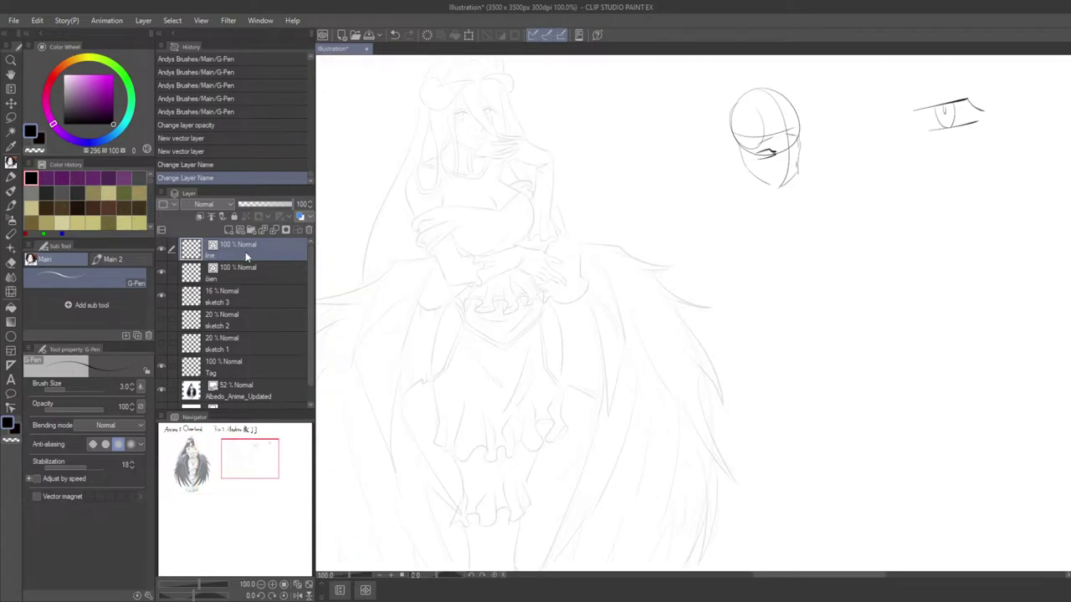
drag(657, 224, 767, 413)
key(Tab)
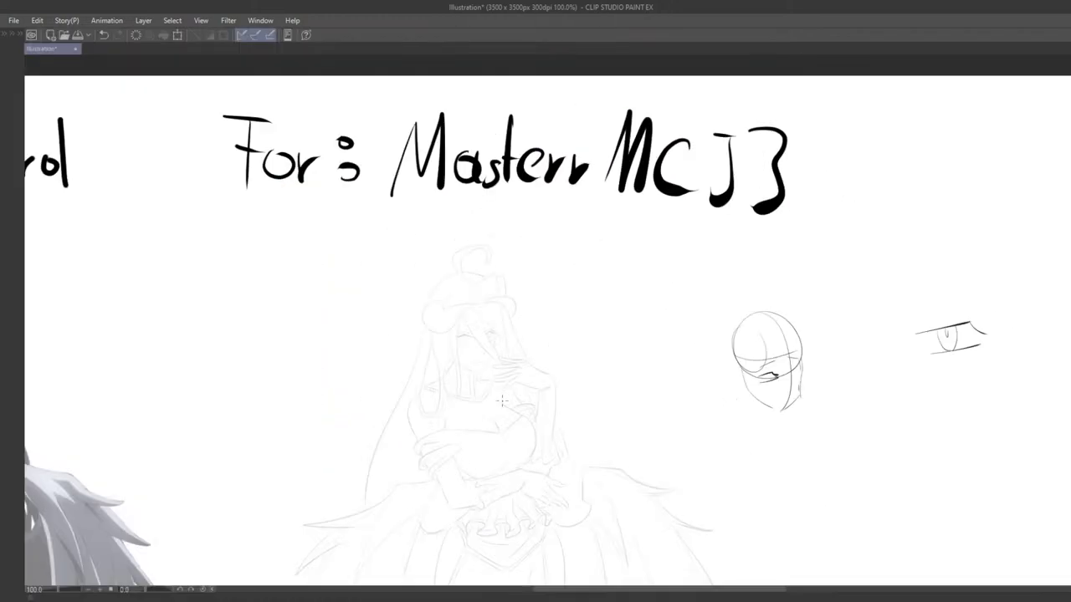
scroll(502, 399, up, 4)
scroll(502, 399, up, 4)
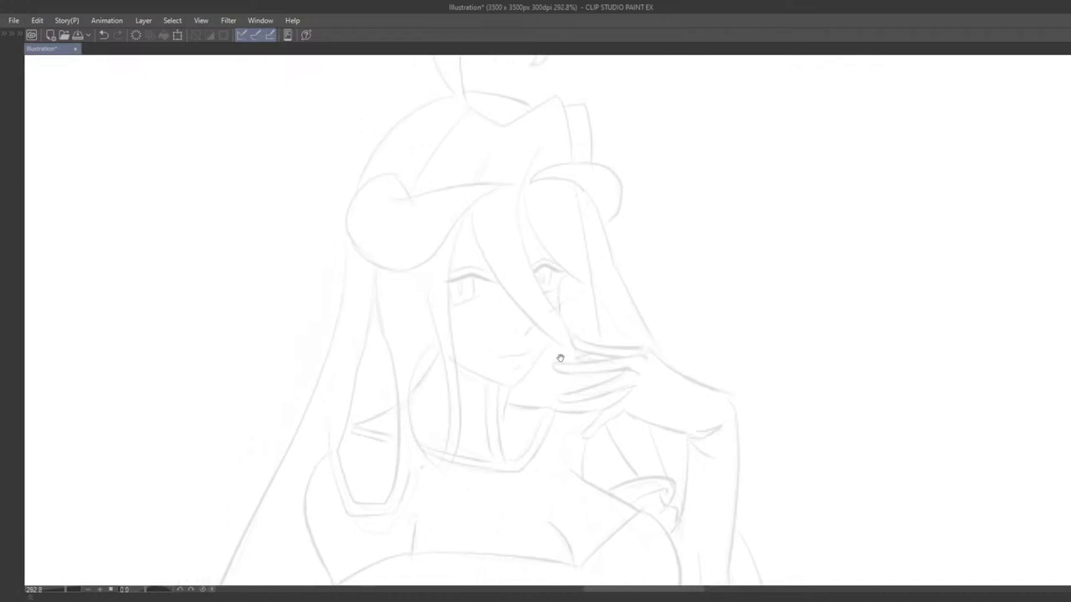
mouse_move(535, 270)
mouse_down()
mouse_move(564, 275)
mouse_move(547, 320)
mouse_up()
key(ctrl+z)
key(ctrl+z)
key(ctrl+z)
key(ctrl+z)
key(ctrl+z)
mouse_move(564, 275)
mouse_down()
mouse_move(557, 312)
mouse_move(557, 290)
mouse_move(544, 287)
mouse_up()
key(ctrl+z)
key(ctrl+z)
key(ctrl+z)
key(ctrl+z)
key(ctrl+z)
Step: Ink the right edge of the hair strand crossing the face, from above the horns down to the fingertips
mouse_move(527, 233)
mouse_down()
mouse_move(562, 216)
mouse_move(588, 294)
mouse_up()
key(ctrl+z)
mouse_move(554, 184)
mouse_down()
mouse_move(578, 276)
mouse_move(610, 316)
mouse_up()
key(ctrl+z)
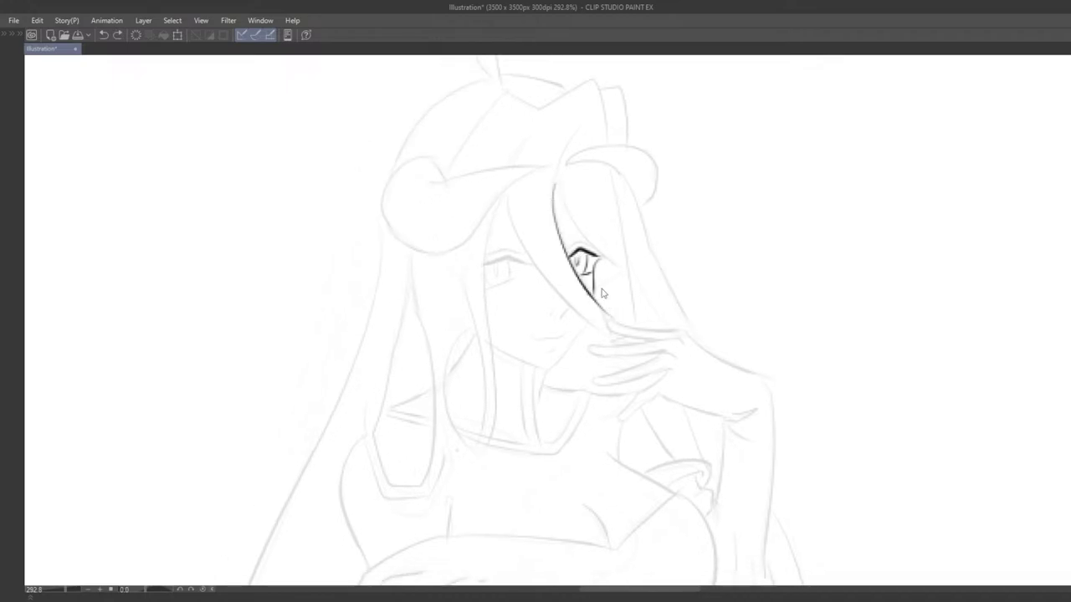
mouse_move(555, 173)
mouse_down()
mouse_move(556, 224)
mouse_move(594, 295)
mouse_up()
key(ctrl+z)
mouse_move(569, 140)
mouse_down()
mouse_move(580, 269)
mouse_move(622, 338)
mouse_up()
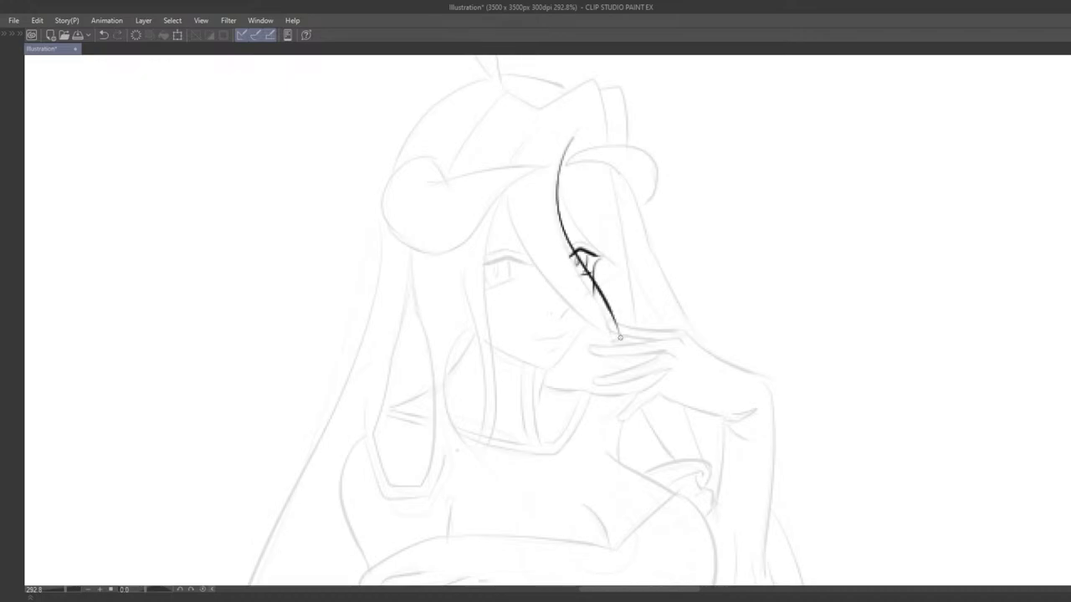
key(ctrl+z)
mouse_move(571, 140)
mouse_down()
mouse_move(566, 238)
mouse_move(616, 332)
mouse_move(562, 235)
mouse_move(614, 323)
mouse_up()
key(ctrl+z)
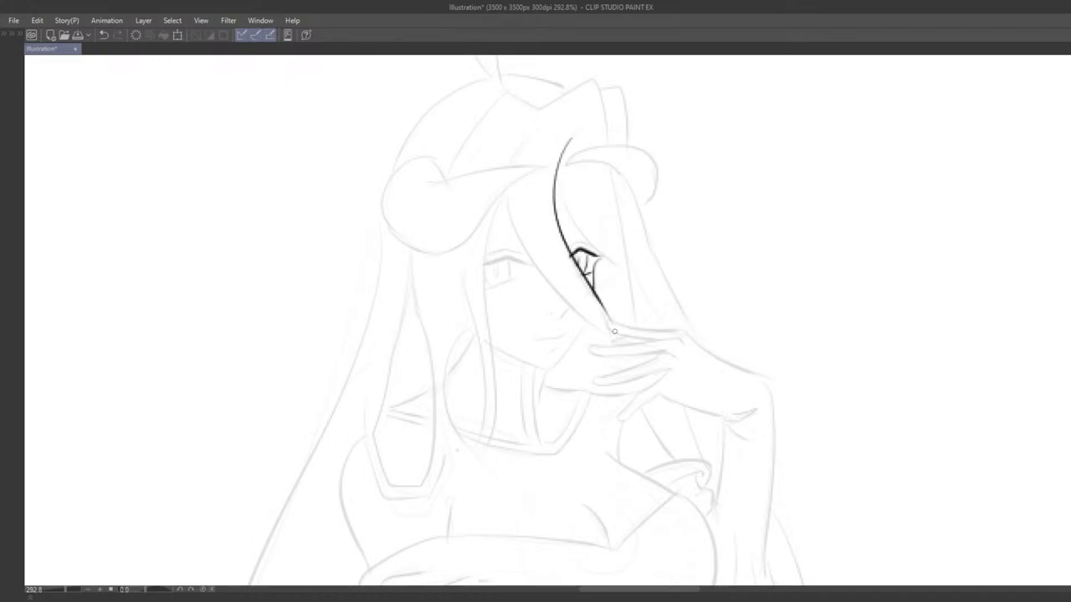
key(ctrl+z)
mouse_move(570, 139)
mouse_down()
mouse_move(575, 271)
mouse_move(615, 329)
mouse_up()
Step: Ink the left edge of the hair strand crossing the face, ending in a point at the fingertips
scroll(628, 341, down, 5)
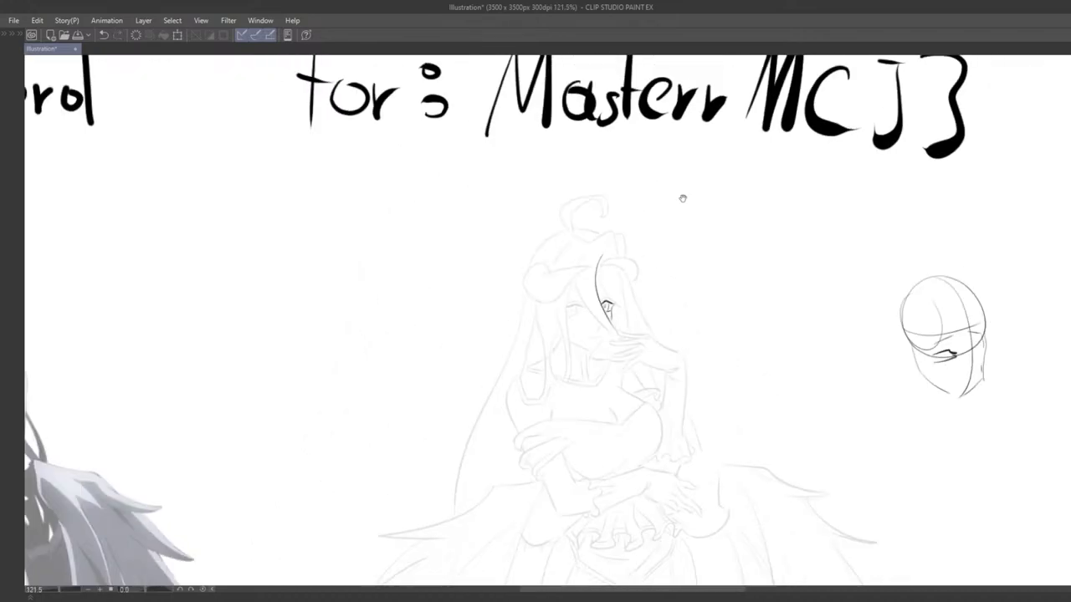
drag(692, 368, 682, 261)
scroll(690, 297, down, 2)
scroll(691, 293, down, 2)
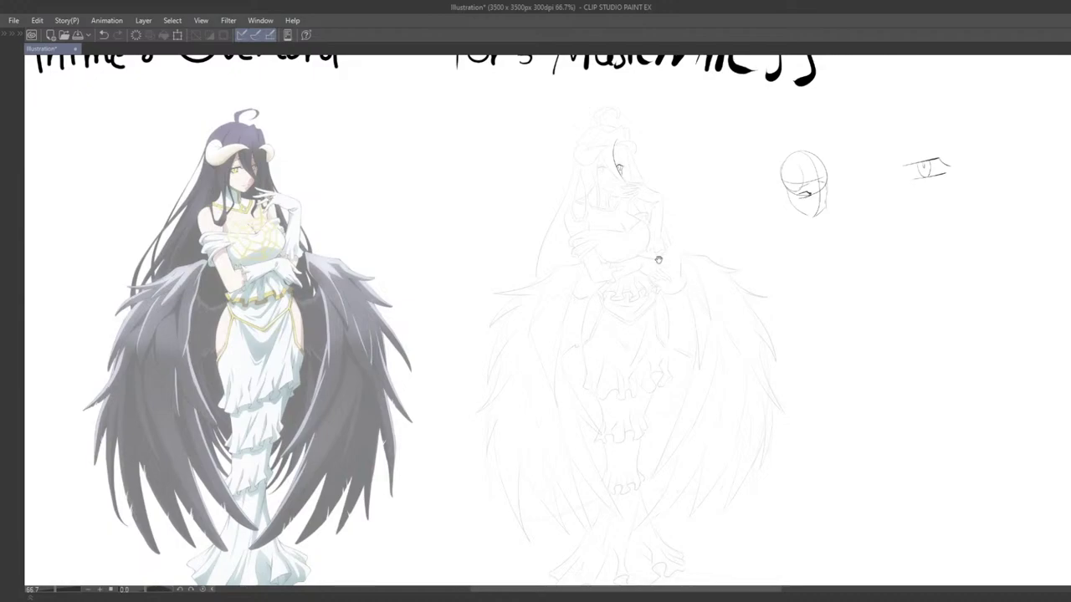
scroll(660, 257, up, 4)
scroll(667, 353, up, 5)
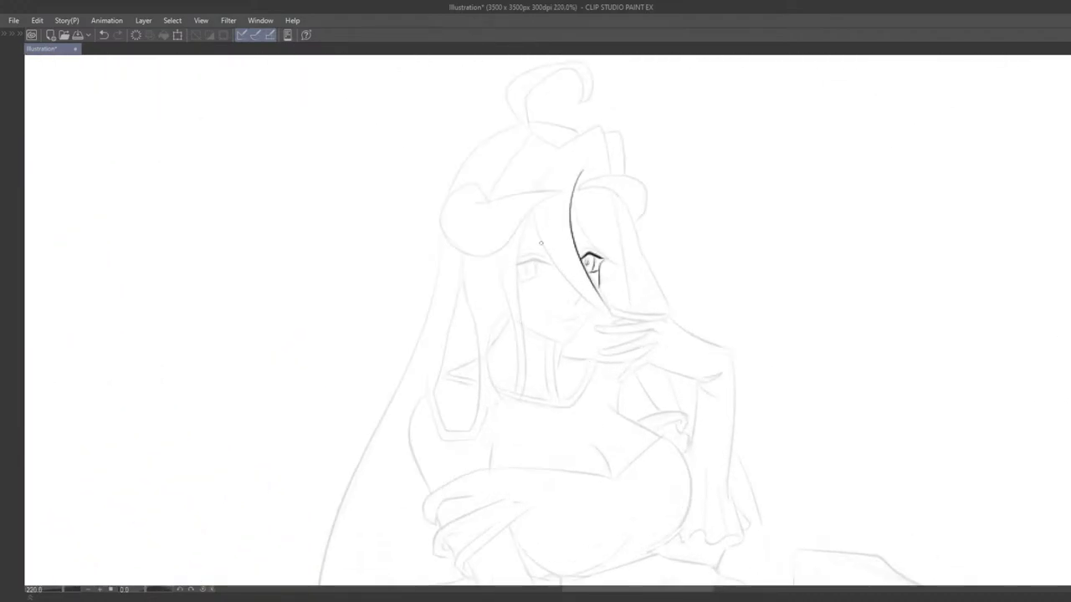
drag(536, 221, 613, 307)
Step: Ink the outline of the curved left horn, from its rounded outer end to the point at the central hair strand
mouse_move(538, 215)
mouse_down()
mouse_move(545, 203)
mouse_move(465, 256)
mouse_up()
key(ctrl+z)
key(ctrl+z)
drag(570, 189, 439, 254)
key(ctrl+z)
mouse_move(474, 182)
mouse_down()
mouse_move(438, 216)
mouse_move(449, 249)
mouse_move(488, 254)
mouse_up()
key(ctrl+z)
mouse_move(475, 181)
mouse_down()
mouse_move(446, 242)
mouse_move(474, 254)
mouse_move(532, 208)
mouse_move(560, 198)
mouse_up()
mouse_move(473, 183)
mouse_down()
mouse_move(488, 201)
mouse_move(570, 192)
mouse_move(540, 204)
mouse_move(550, 198)
mouse_up()
key(ctrl+z)
key(ctrl+z)
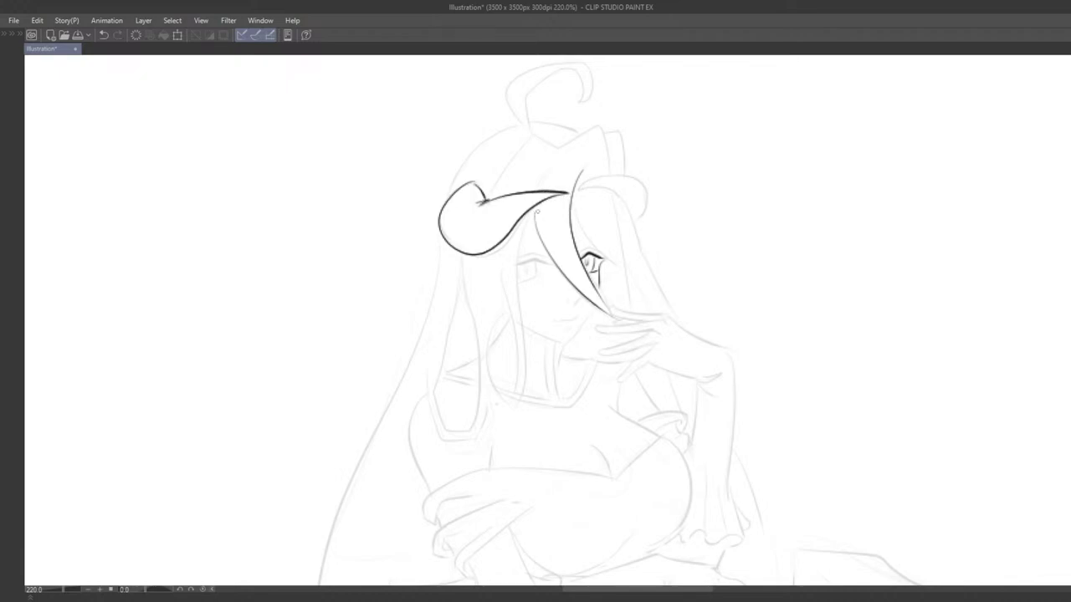
Step: Ink the left-hand eye below the horn, with its upper lash, iris, pupil and lower lid
scroll(529, 223, down, 5)
drag(585, 247, 616, 215)
scroll(615, 216, up, 6)
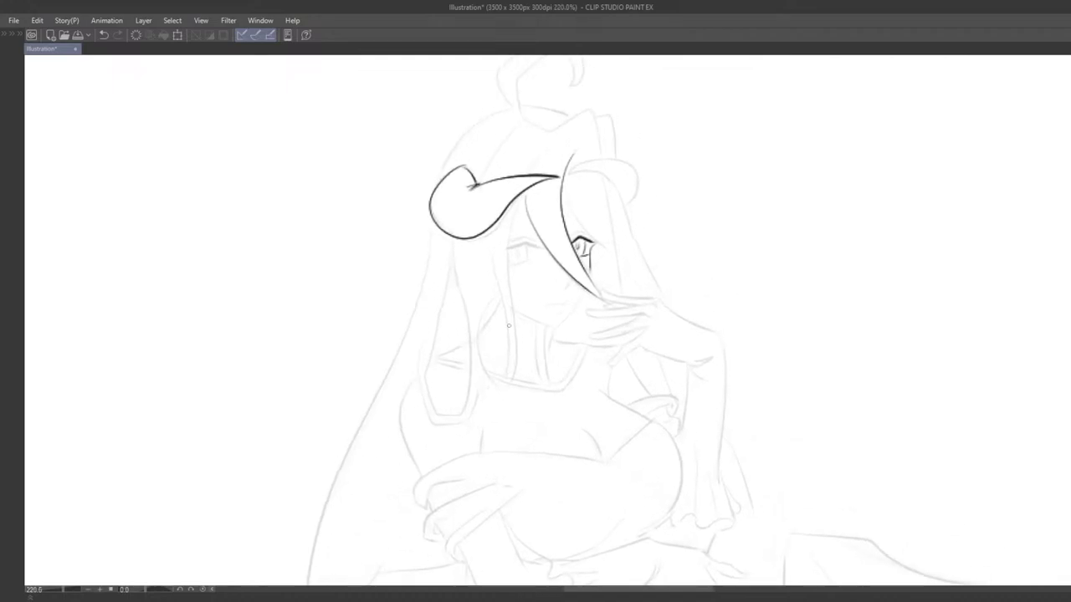
mouse_move(500, 233)
mouse_down()
mouse_move(550, 226)
mouse_move(536, 222)
mouse_move(553, 233)
mouse_move(508, 256)
mouse_move(514, 241)
mouse_up()
key(ctrl+z)
key(ctrl+z)
key(ctrl+z)
key(ctrl+z)
key(ctrl+z)
key(ctrl+z)
key(ctrl+z)
drag(518, 229, 515, 241)
scroll(515, 271, down, 3)
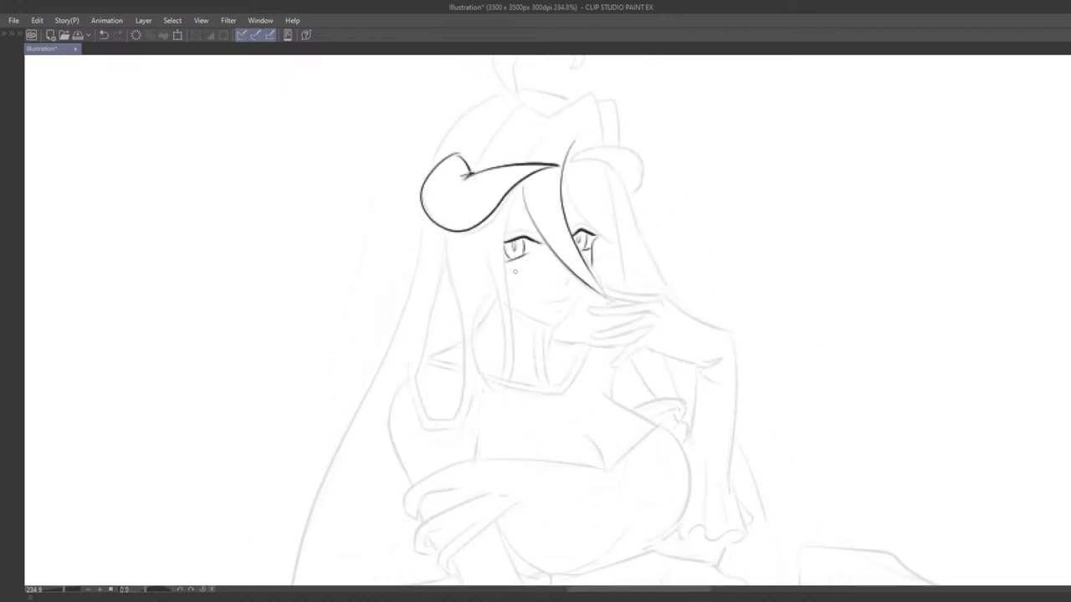
scroll(515, 271, down, 8)
scroll(540, 305, up, 7)
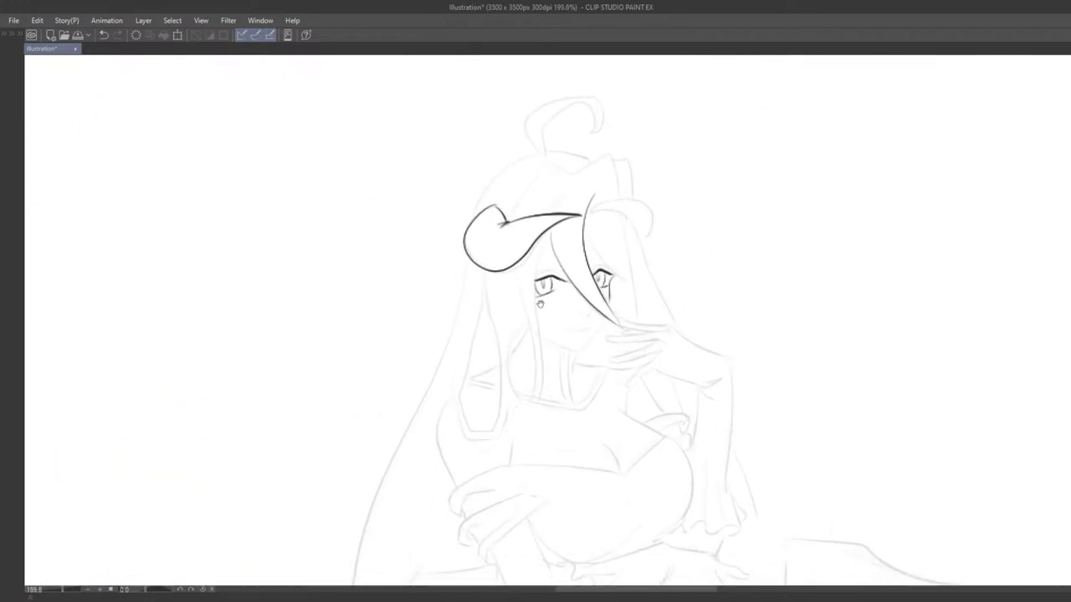
Step: Redo the short pupil stroke inside the left-hand eye
scroll(539, 304, up, 3)
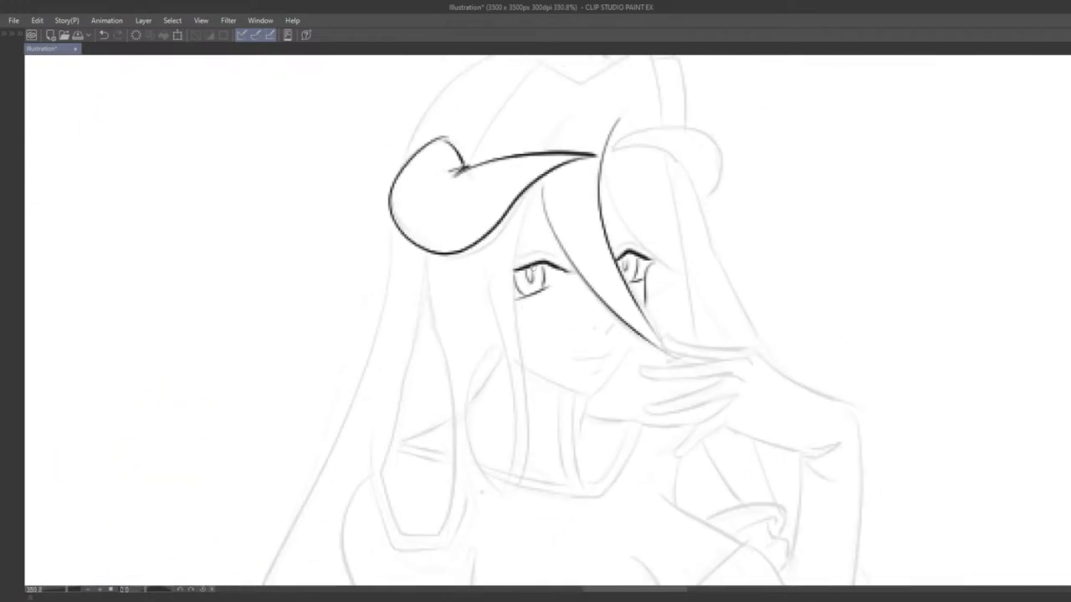
key(ctrl+z)
drag(529, 269, 534, 276)
scroll(541, 288, down, 6)
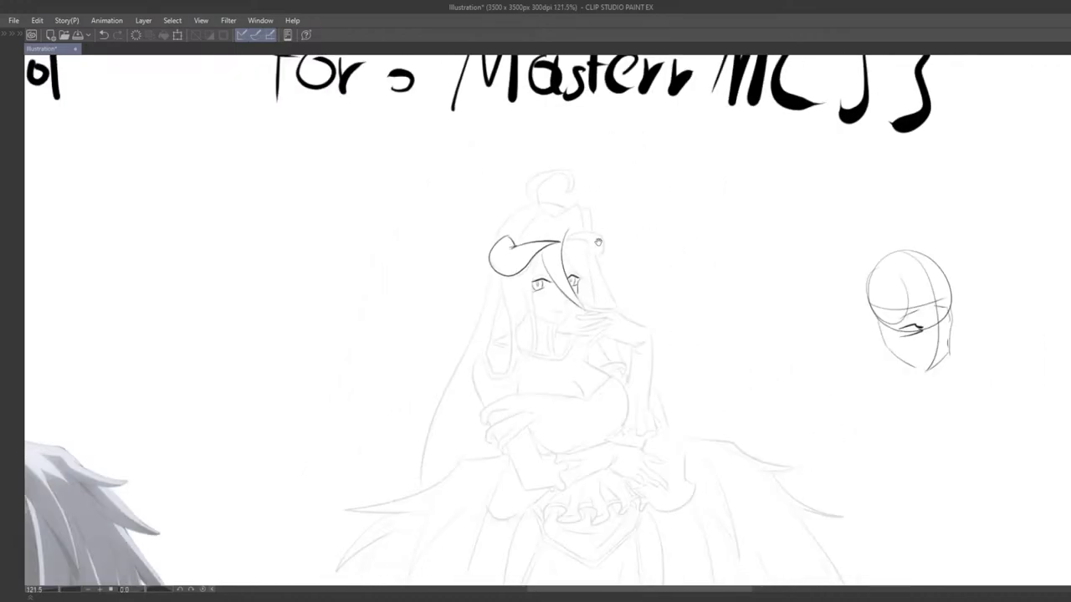
scroll(598, 242, down, 4)
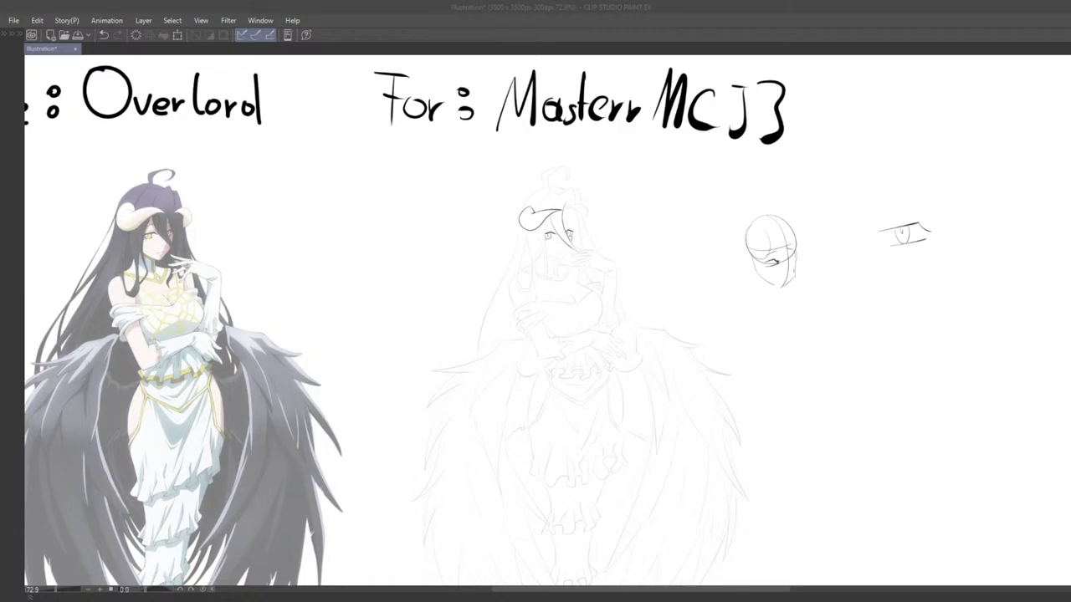
Step: Ink the outer curve of the right horn, from the central hair strand round to its outer tip
click(399, 349)
key(ctrl+plus)
key(Tab)
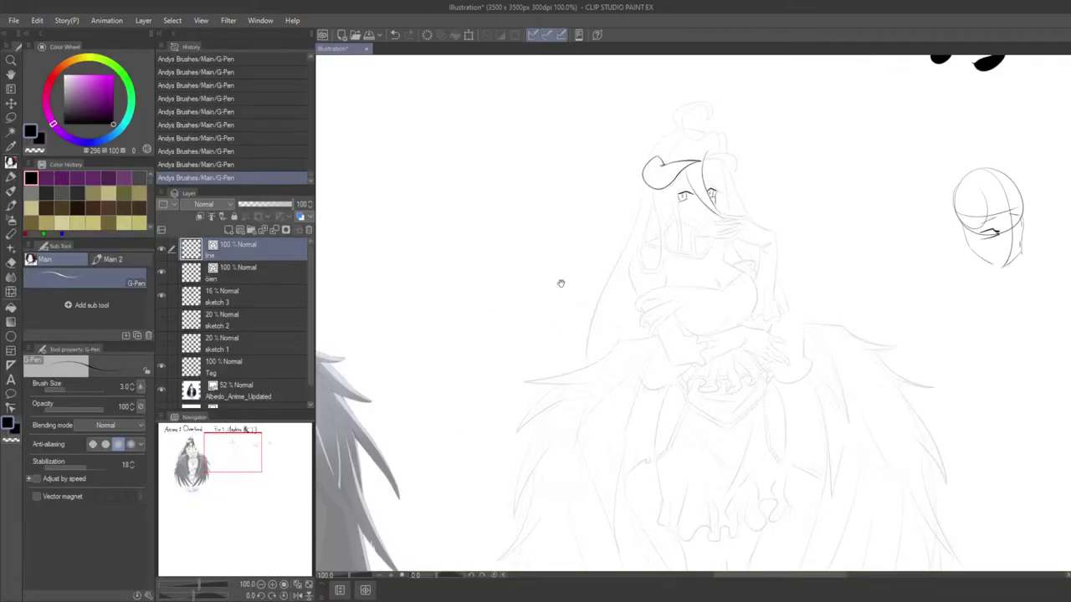
drag(561, 282, 530, 412)
key(Tab)
scroll(599, 365, up, 5)
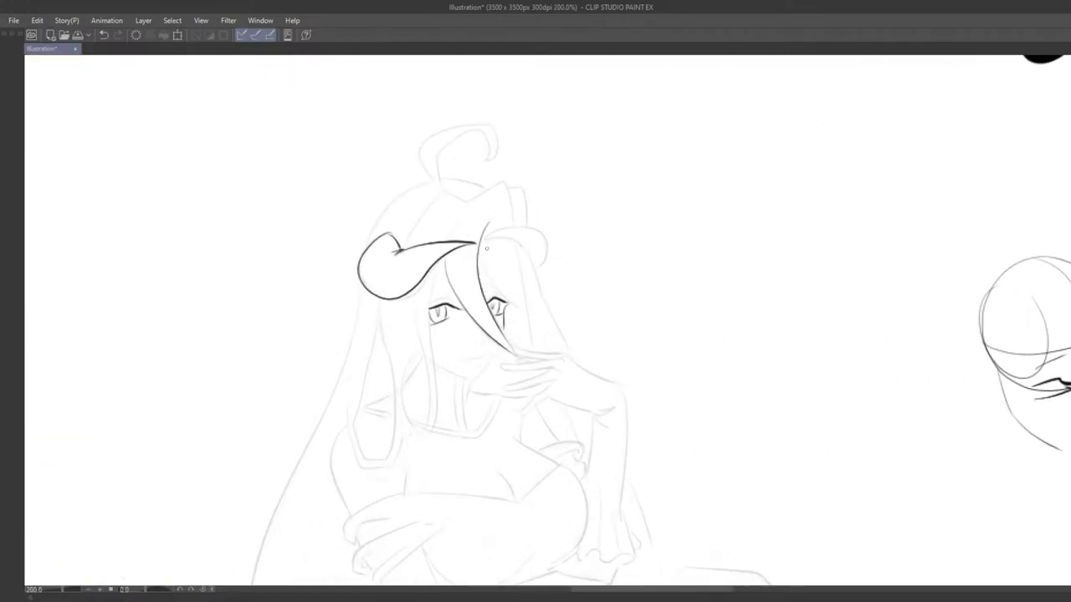
mouse_move(484, 243)
mouse_down()
mouse_move(525, 243)
mouse_move(539, 258)
mouse_move(493, 241)
mouse_move(539, 278)
mouse_up()
key(ctrl+z)
key(ctrl+z)
key(ctrl+z)
key(ctrl+z)
drag(485, 242, 539, 269)
key(ctrl+z)
Step: Ink the inner, lower edge of the right horn below its outer curve
mouse_move(486, 242)
mouse_down()
mouse_move(530, 254)
mouse_move(515, 228)
mouse_move(531, 229)
mouse_move(542, 261)
mouse_move(541, 235)
mouse_move(548, 249)
mouse_move(526, 227)
mouse_move(548, 243)
mouse_move(537, 269)
mouse_move(565, 309)
mouse_up()
key(ctrl+z)
key(ctrl+z)
key(ctrl+z)
key(ctrl+z)
key(ctrl+z)
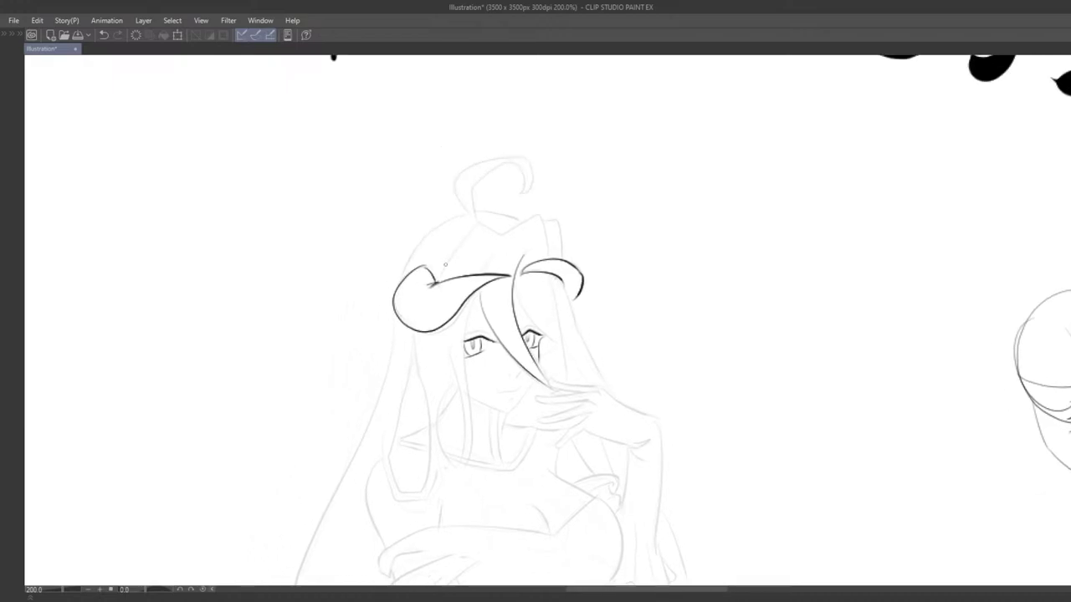
Step: Ink the zigzag hair outline above the horns, with its two peaks, side tuft and a short strand line inside
mouse_move(476, 225)
mouse_down()
mouse_move(443, 270)
mouse_move(475, 224)
mouse_move(507, 239)
mouse_move(536, 213)
mouse_move(550, 258)
mouse_move(557, 221)
mouse_move(562, 261)
mouse_up()
key(ctrl+z)
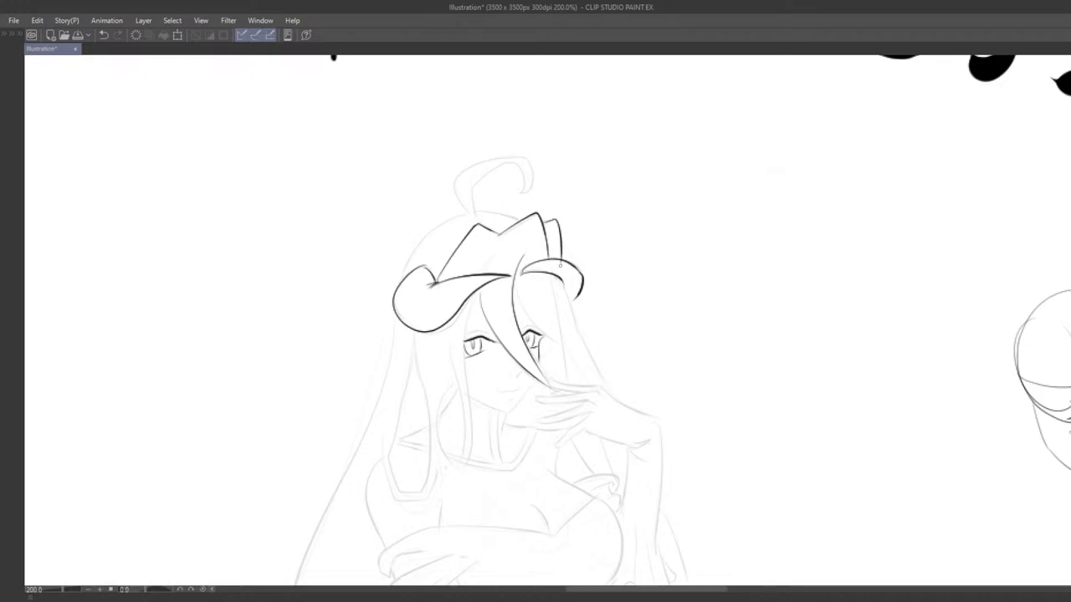
key(ctrl+z)
drag(541, 217, 563, 257)
drag(502, 235, 484, 274)
key(ctrl+z)
key(ctrl+z)
mouse_move(521, 314)
mouse_down()
mouse_move(527, 268)
mouse_move(559, 220)
mouse_move(501, 234)
mouse_move(503, 373)
mouse_up()
key(ctrl+z)
drag(523, 343, 552, 344)
key(ctrl+z)
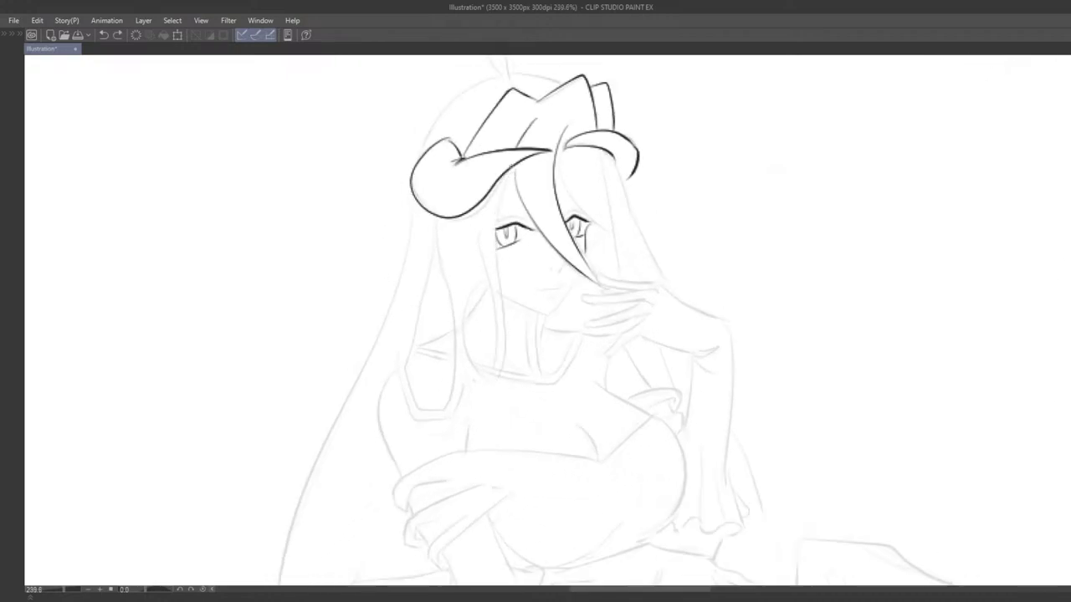
Step: Ink both edges of the long hair strand that falls from the left horn past the left-hand eye to the collar
mouse_move(514, 172)
mouse_down()
mouse_move(497, 199)
mouse_move(505, 374)
mouse_up()
key(ctrl+z)
mouse_move(512, 170)
mouse_down()
mouse_move(491, 220)
mouse_move(502, 378)
mouse_up()
drag(476, 232, 501, 375)
key(ctrl+z)
key(ctrl+z)
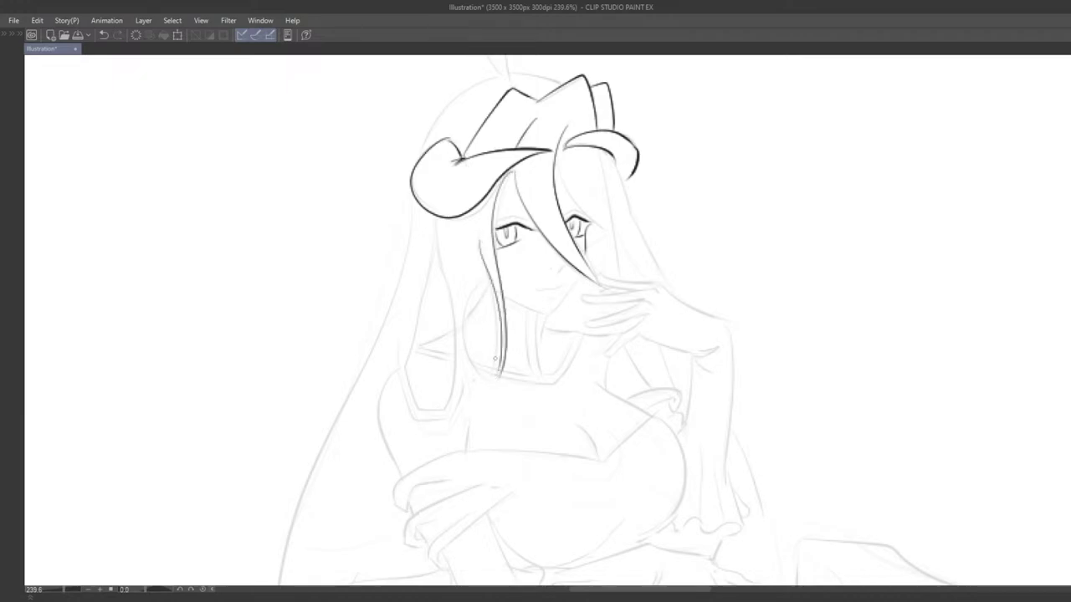
Step: Ink the rounded hair loop beside the neck, joining the lower end of the long face strand
mouse_move(485, 278)
mouse_down()
mouse_move(464, 341)
mouse_move(463, 332)
mouse_move(479, 378)
mouse_move(539, 271)
mouse_move(513, 308)
mouse_up()
key(ctrl+z)
key(ctrl+z)
scroll(505, 390, down, 3)
key(ctrl+z)
key(ctrl+z)
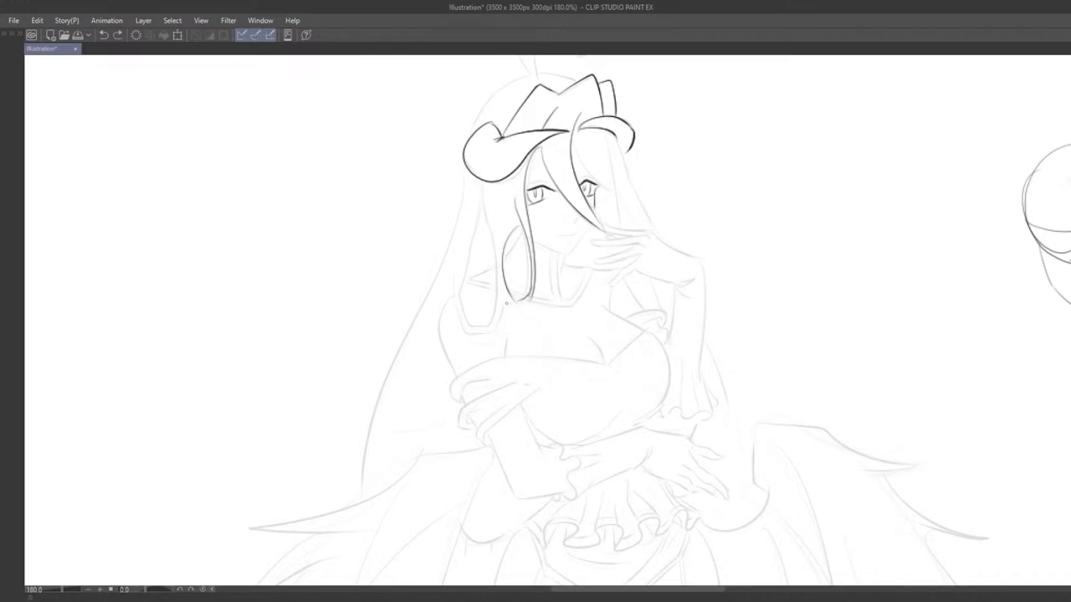
scroll(518, 311, up, 2)
scroll(493, 344, up, 1)
key(ctrl+z)
Step: Try to ink the right side of the larger hair loop over the left shoulder
mouse_move(501, 293)
mouse_down()
mouse_move(539, 284)
mouse_move(532, 299)
mouse_move(508, 295)
mouse_move(493, 273)
mouse_move(491, 323)
mouse_up()
key(ctrl+z)
key(ctrl+z)
key(ctrl+z)
key(ctrl+z)
drag(496, 273, 480, 334)
key(ctrl+z)
drag(491, 270, 478, 312)
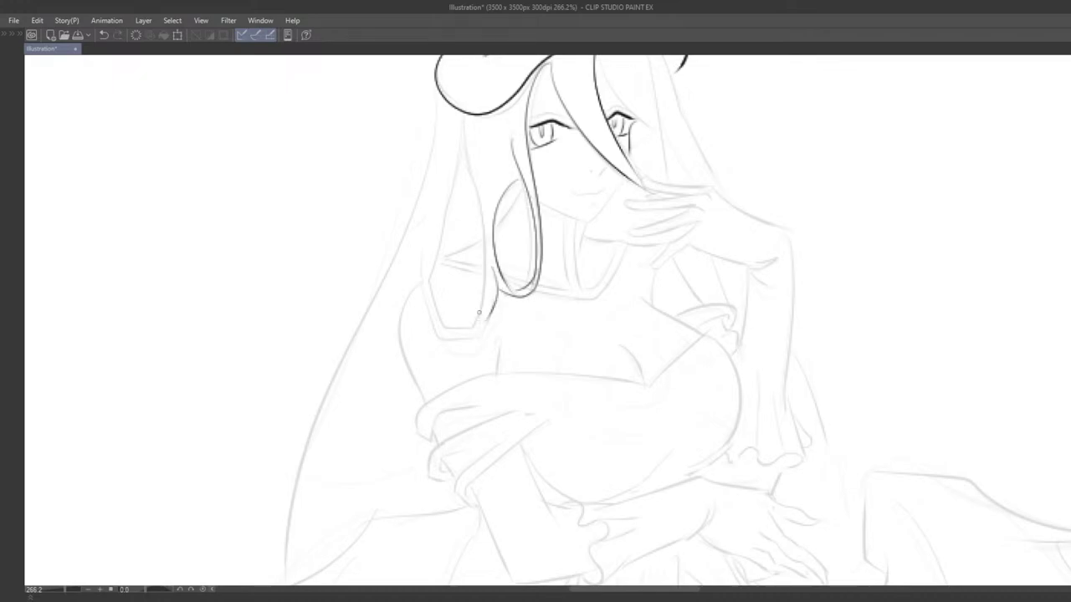
key(ctrl+z)
Step: Ink the outer edge of the larger hair loop over the left shoulder, round its bottom and up the far side
drag(497, 268, 462, 343)
key(ctrl+z)
mouse_move(497, 306)
mouse_down()
mouse_move(483, 332)
mouse_move(436, 333)
mouse_up()
drag(425, 274, 422, 261)
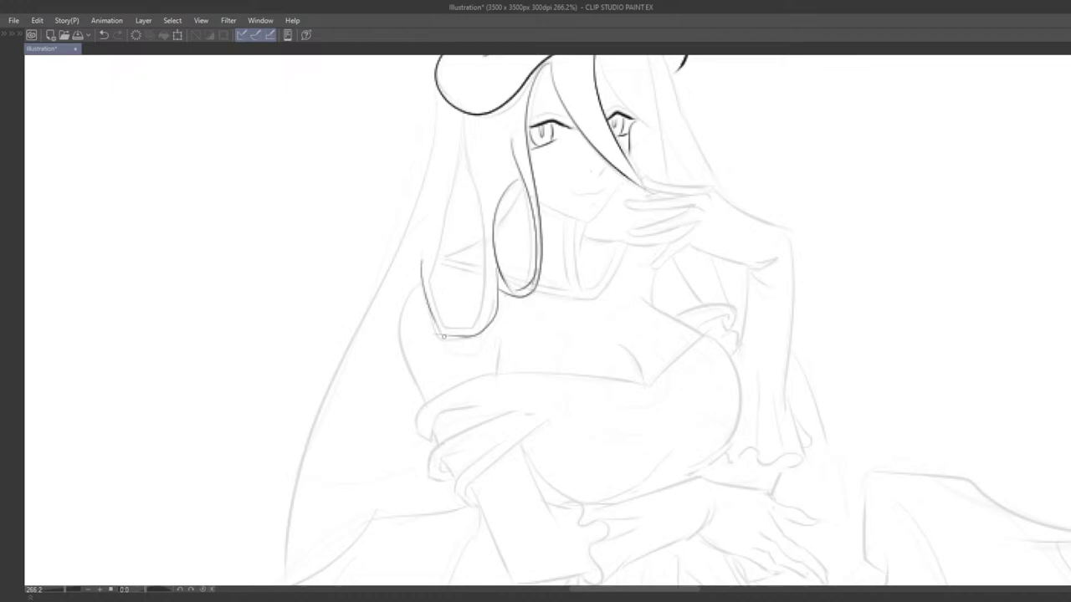
key(ctrl+z)
mouse_move(497, 283)
mouse_down()
mouse_move(475, 336)
mouse_move(455, 340)
mouse_move(436, 332)
mouse_move(429, 249)
mouse_up()
key(ctrl+z)
Step: Ink the left inner edge and rounded inner bottom of the larger hair loop, starting below the left horn
mouse_move(462, 131)
mouse_down()
mouse_move(434, 305)
mouse_move(428, 282)
mouse_move(448, 330)
mouse_up()
key(ctrl+z)
key(ctrl+z)
drag(428, 275, 450, 332)
key(ctrl+z)
drag(429, 278, 449, 327)
key(ctrl+z)
key(ctrl+z)
mouse_move(429, 280)
mouse_down()
mouse_move(451, 327)
mouse_move(485, 303)
mouse_up()
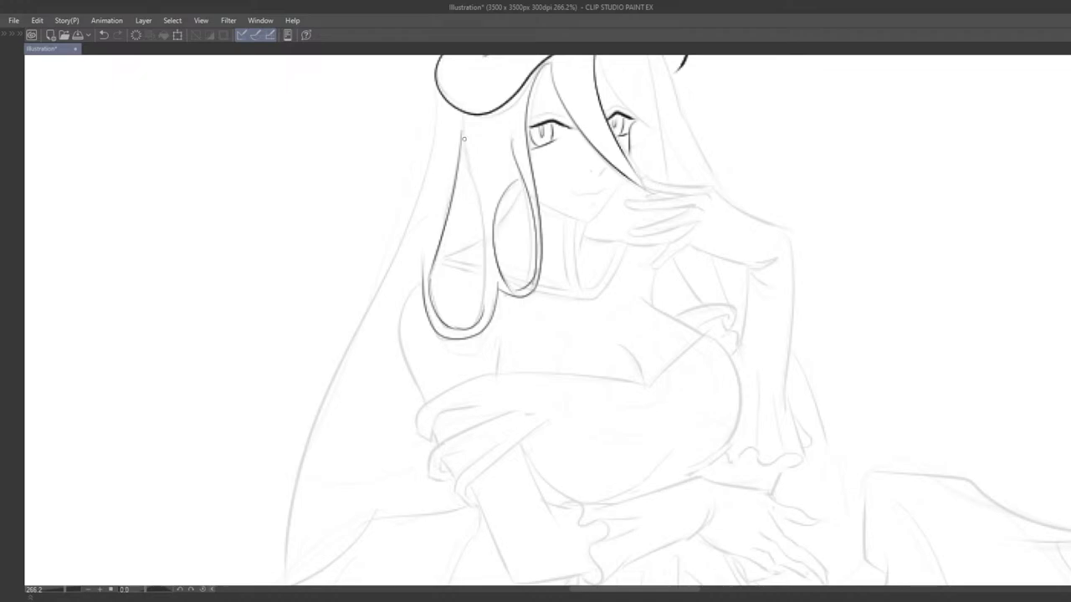
Step: Ink the right inner edge of the larger hair loop, from its upper point down to the rounded bottom
key(ctrl+z)
mouse_move(464, 139)
mouse_down()
mouse_move(491, 231)
mouse_move(482, 320)
mouse_up()
key(ctrl+z)
drag(463, 127, 482, 318)
key(ctrl+z)
mouse_move(465, 131)
mouse_down()
mouse_move(489, 248)
mouse_move(490, 210)
mouse_move(473, 132)
mouse_move(483, 321)
mouse_up()
key(ctrl+z)
Step: Add two thin hair strand lines, one below the left horn between the loops and a short one above the horn
scroll(500, 335, down, 10)
drag(606, 302, 643, 313)
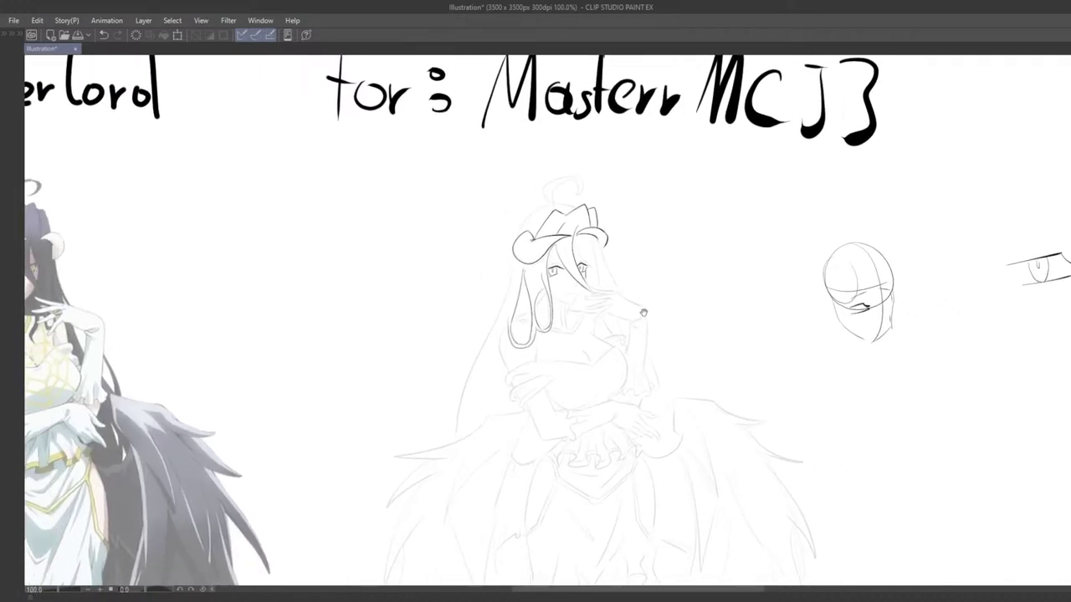
scroll(643, 312, up, 5)
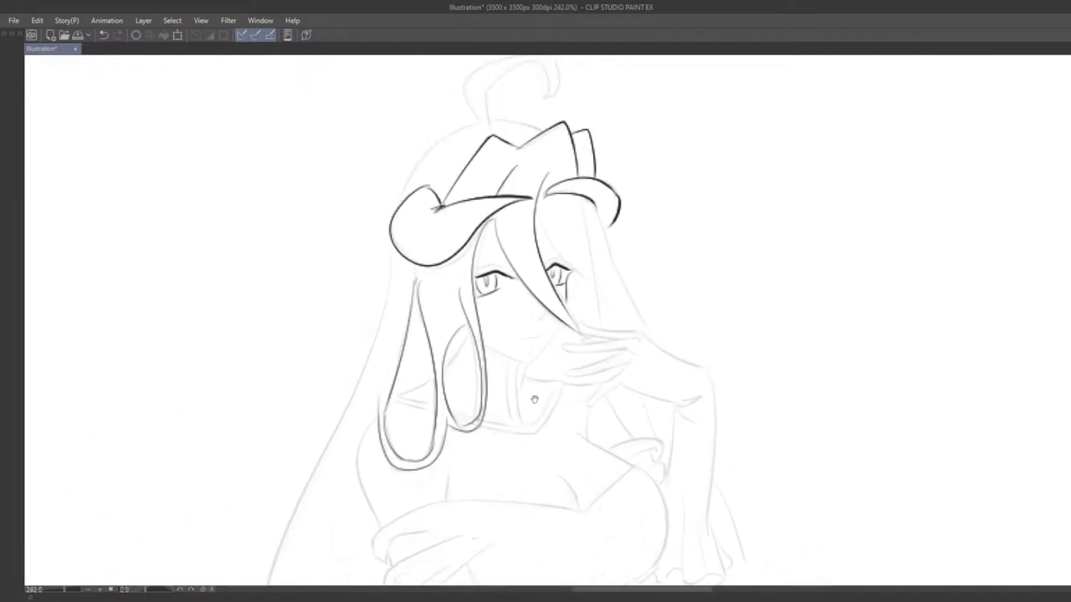
scroll(533, 399, up, 2)
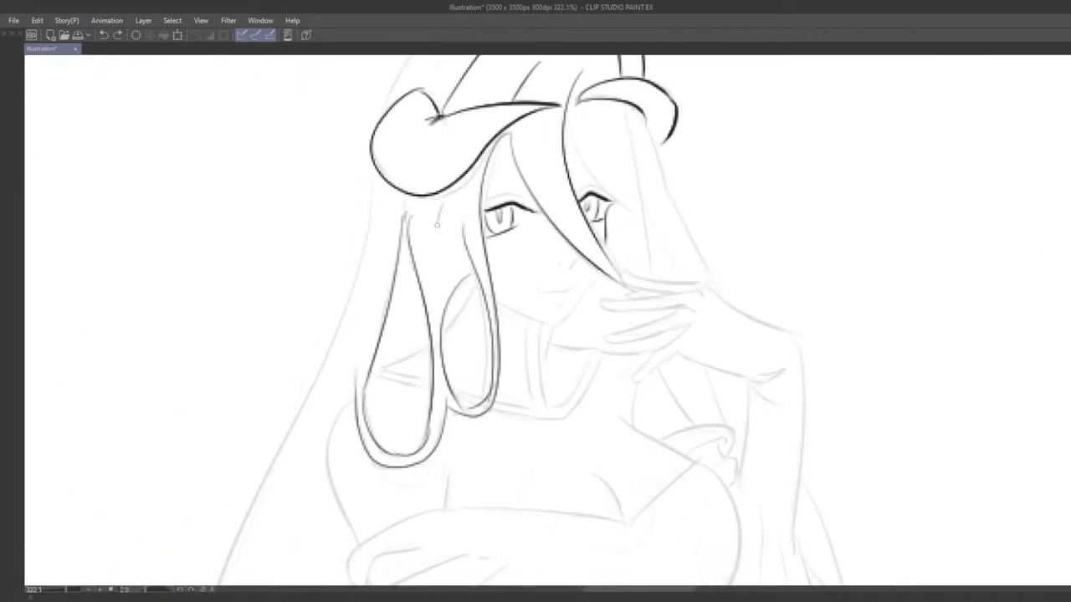
drag(436, 225, 441, 282)
drag(422, 189, 410, 358)
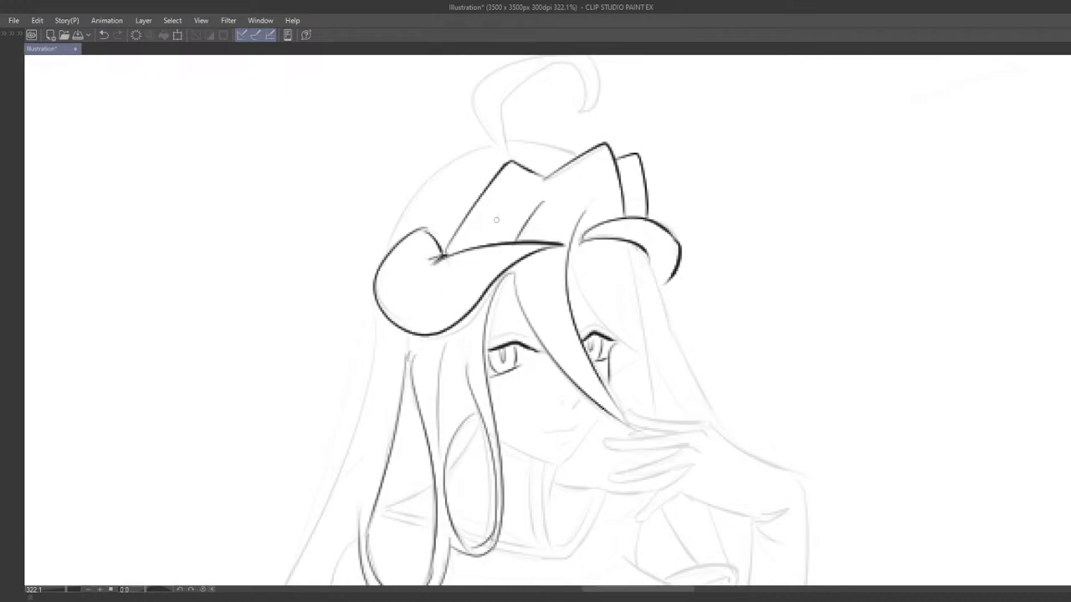
drag(496, 220, 486, 240)
Step: Ink the left outline of the head down to the horn and the curled hair tuft on top
drag(488, 145, 391, 268)
key(ctrl+z)
mouse_move(489, 145)
mouse_down()
mouse_move(397, 230)
mouse_move(449, 164)
mouse_move(386, 260)
mouse_move(479, 241)
mouse_move(487, 232)
mouse_move(469, 183)
mouse_move(531, 149)
mouse_move(578, 140)
mouse_move(594, 158)
mouse_move(592, 194)
mouse_up()
key(ctrl+z)
key(ctrl+z)
mouse_move(481, 242)
mouse_down()
mouse_move(467, 195)
mouse_move(497, 164)
mouse_move(592, 156)
mouse_move(590, 203)
mouse_move(574, 203)
mouse_move(576, 163)
mouse_move(561, 159)
mouse_move(501, 191)
mouse_move(492, 214)
mouse_move(494, 244)
mouse_up()
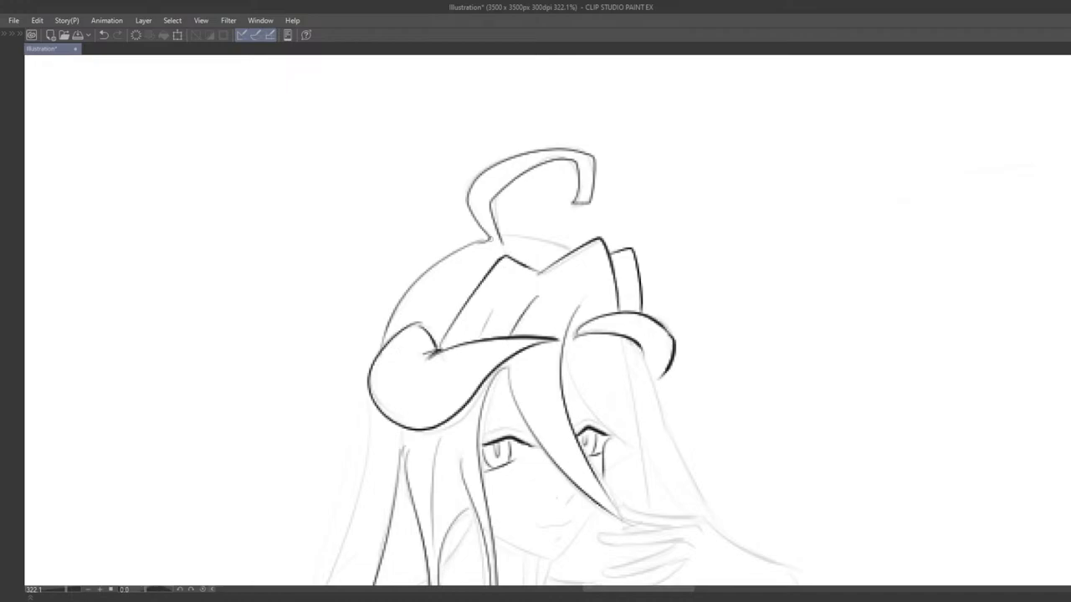
Step: Ink the top outline of the head from the base of the curled tuft to the zigzag hair peaks
key(ctrl+z)
key(p)
drag(511, 246, 577, 246)
key(ctrl+z)
key(ctrl+z)
key(ctrl+z)
key(ctrl+z)
drag(488, 238, 581, 258)
Step: Ink the bang curving over the right-hand eye and the long strand line descending from the right horn
scroll(587, 325, down, 13)
drag(648, 345, 595, 242)
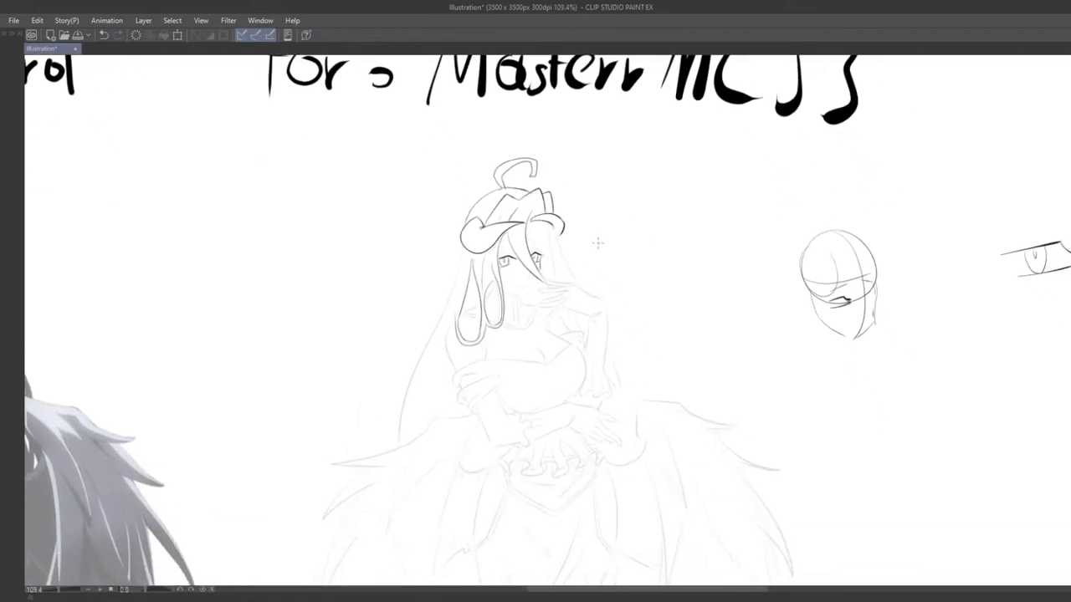
scroll(610, 264, up, 3)
scroll(612, 265, up, 2)
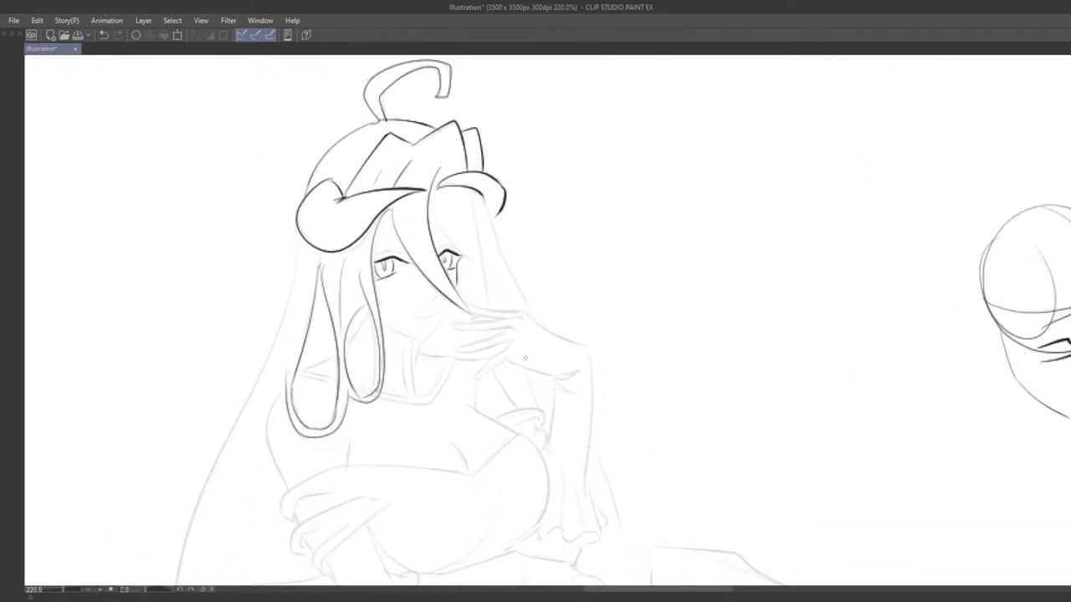
scroll(581, 259, up, 1)
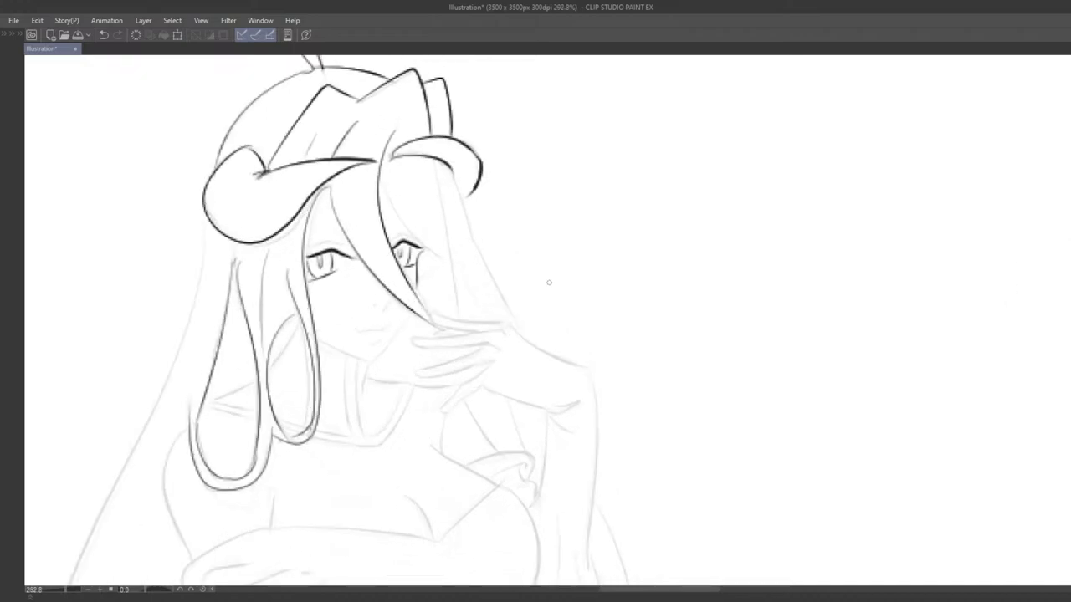
key(ctrl+z)
mouse_move(379, 171)
mouse_down()
mouse_move(447, 264)
mouse_move(385, 189)
mouse_move(428, 245)
mouse_move(458, 266)
mouse_up()
mouse_move(428, 164)
mouse_down()
mouse_move(453, 330)
mouse_move(446, 219)
mouse_move(454, 314)
mouse_up()
key(ctrl+z)
Step: Ink the outer edge of the hair from the right horn to the raised wrist, plus a short inner strand line
mouse_move(453, 168)
mouse_down()
mouse_move(501, 312)
mouse_move(512, 327)
mouse_move(497, 283)
mouse_move(533, 346)
mouse_up()
key(ctrl+z)
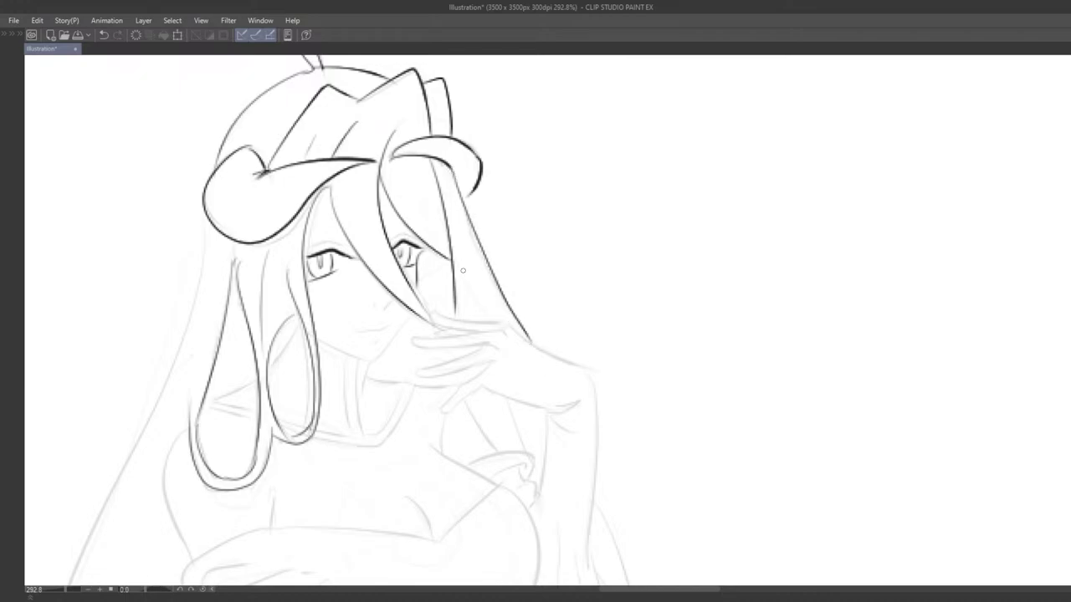
scroll(462, 270, down, 5)
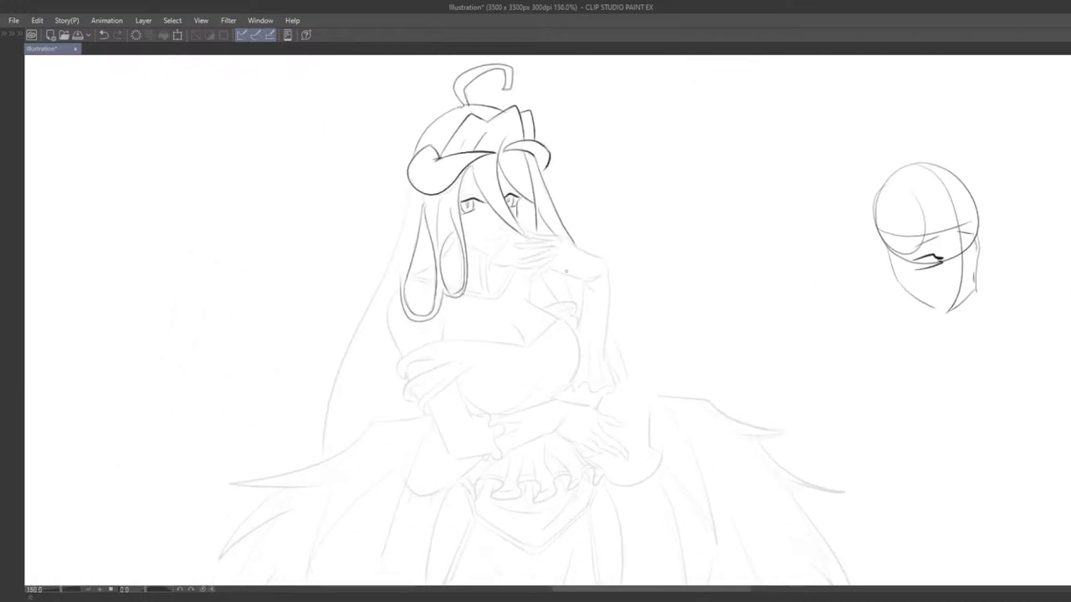
scroll(566, 271, up, 5)
Step: Try to ink the jawline from the left face strand to the chin and up towards the central strand
drag(474, 298, 531, 334)
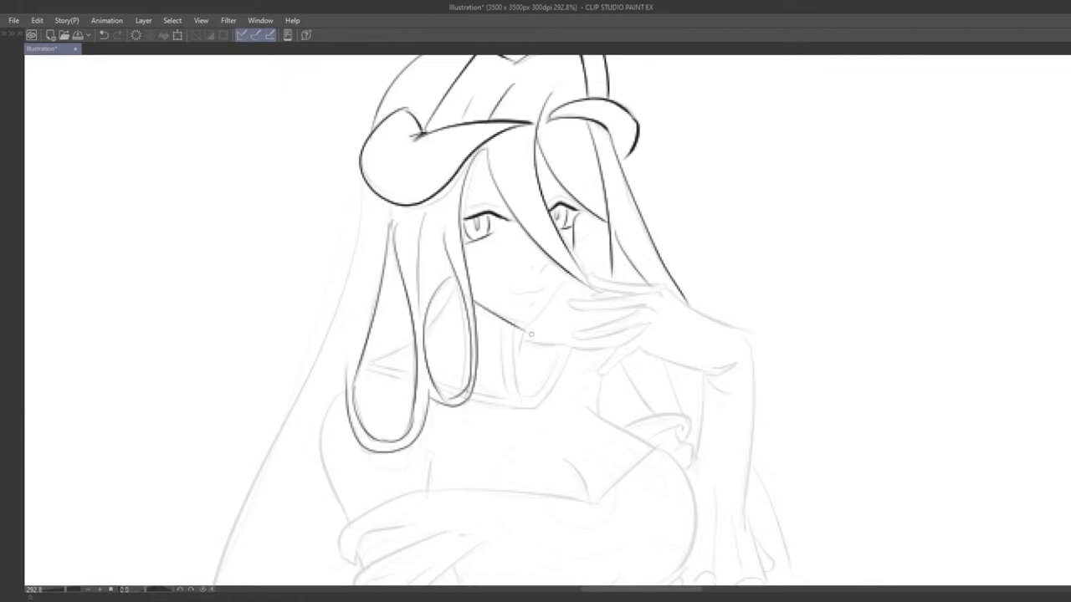
key(ctrl+z)
drag(472, 297, 527, 332)
key(ctrl+z)
drag(474, 299, 534, 332)
scroll(543, 341, up, 2)
key(ctrl+z)
mouse_move(454, 287)
mouse_down()
mouse_move(518, 319)
mouse_move(589, 254)
mouse_up()
key(ctrl+z)
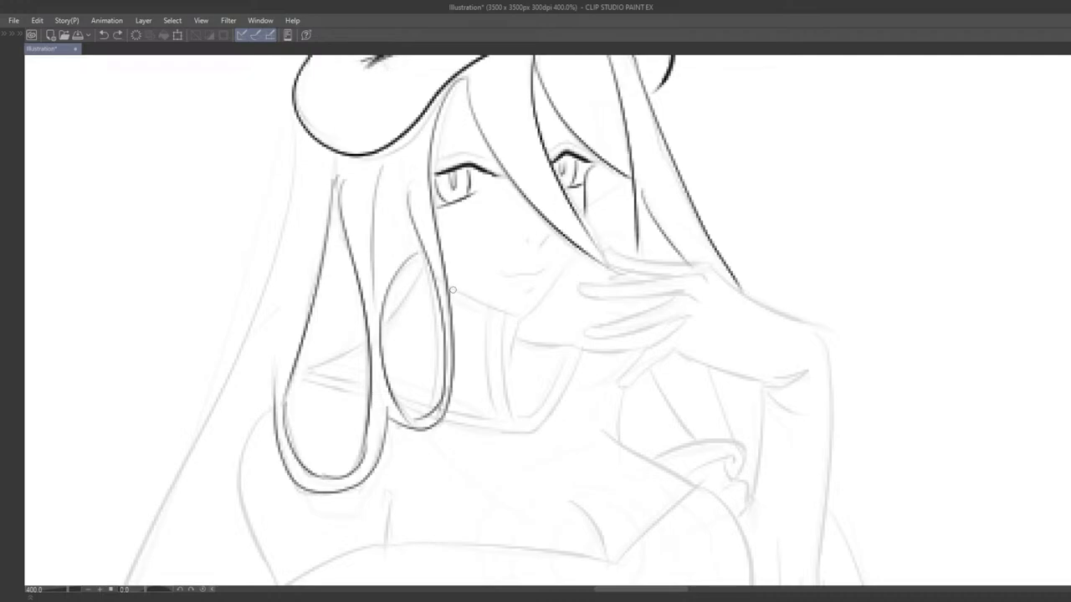
mouse_move(450, 287)
mouse_down()
mouse_move(516, 317)
mouse_move(506, 311)
mouse_move(544, 299)
mouse_move(582, 256)
mouse_up()
key(ctrl+z)
Step: Ink the jawline in one stroke from the left face strand round the chin to the central hair strand
scroll(575, 327, down, 7)
drag(645, 287, 747, 297)
scroll(789, 263, up, 1)
scroll(744, 282, up, 5)
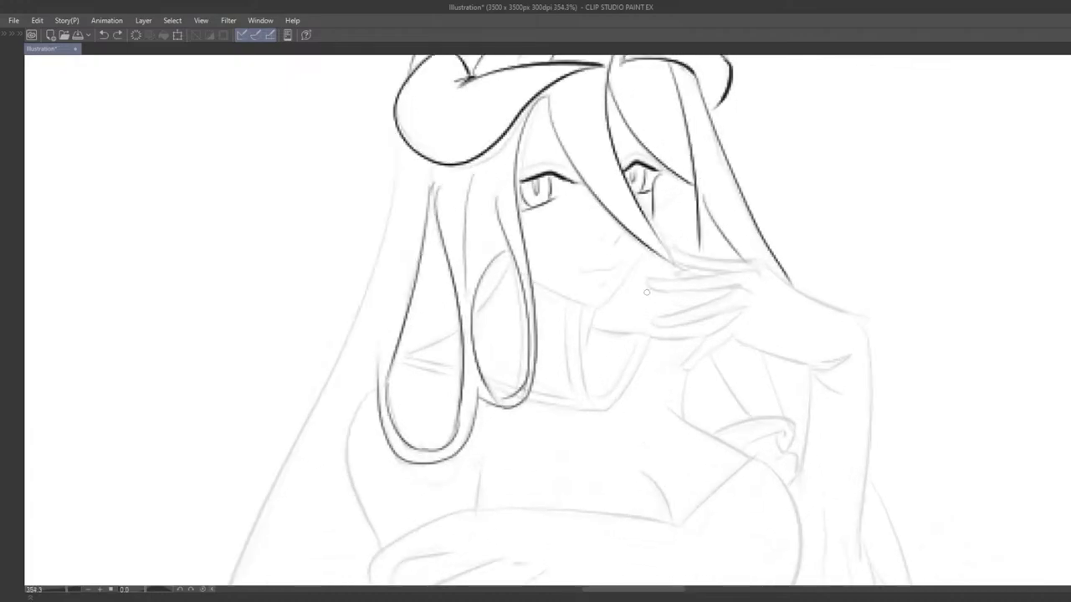
mouse_move(533, 283)
mouse_down()
mouse_move(597, 306)
mouse_move(646, 271)
mouse_up()
key(ctrl+z)
mouse_move(533, 281)
mouse_down()
mouse_move(609, 306)
mouse_move(652, 251)
mouse_up()
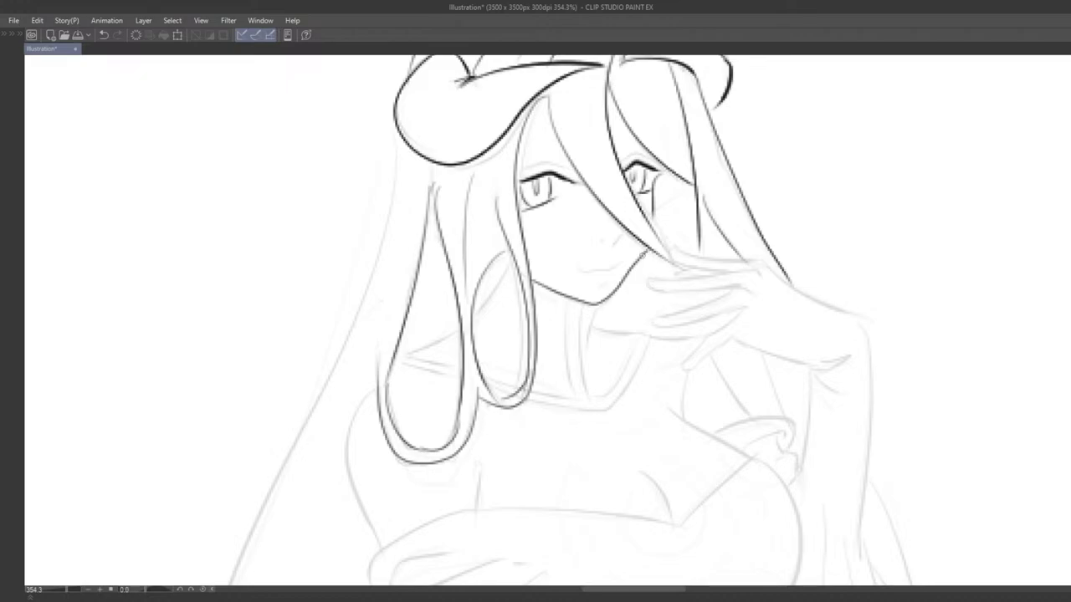
Step: Ink the nose with a short slanted line and a small nostril mark beside the central hair strand
drag(624, 232, 611, 245)
key(ctrl+z)
key(ctrl+z)
scroll(600, 285, down, 5)
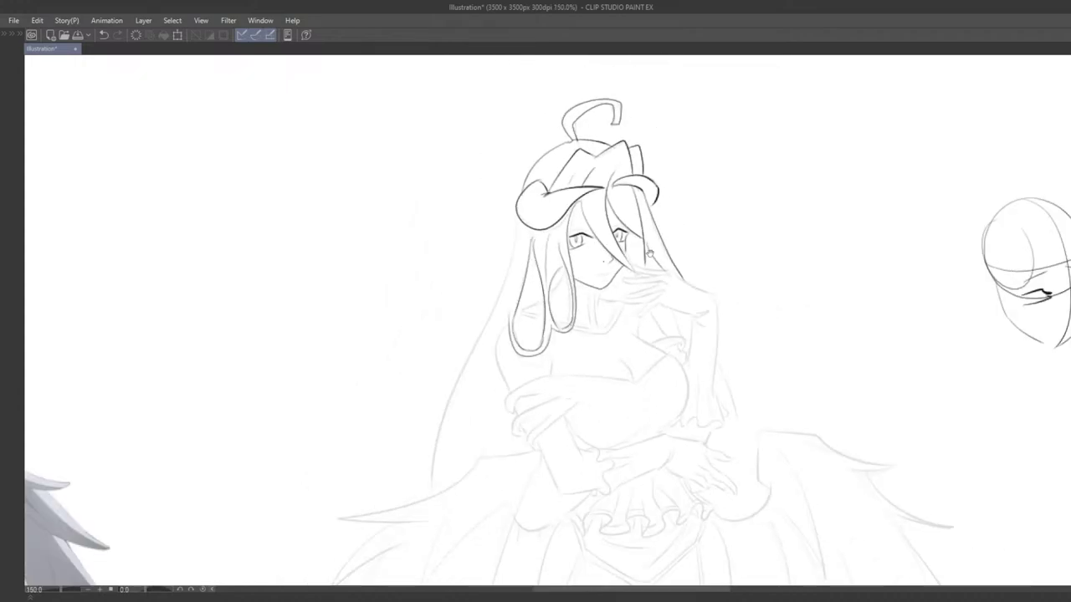
scroll(582, 290, up, 5)
key(ctrl+z)
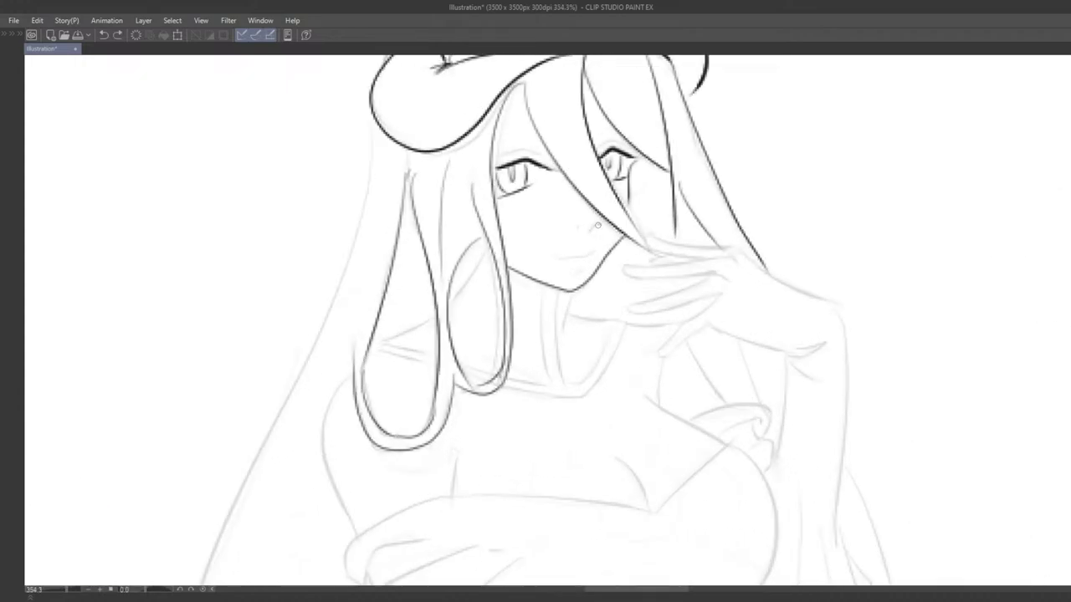
key(ctrl+z)
drag(597, 226, 587, 237)
scroll(580, 229, down, 5)
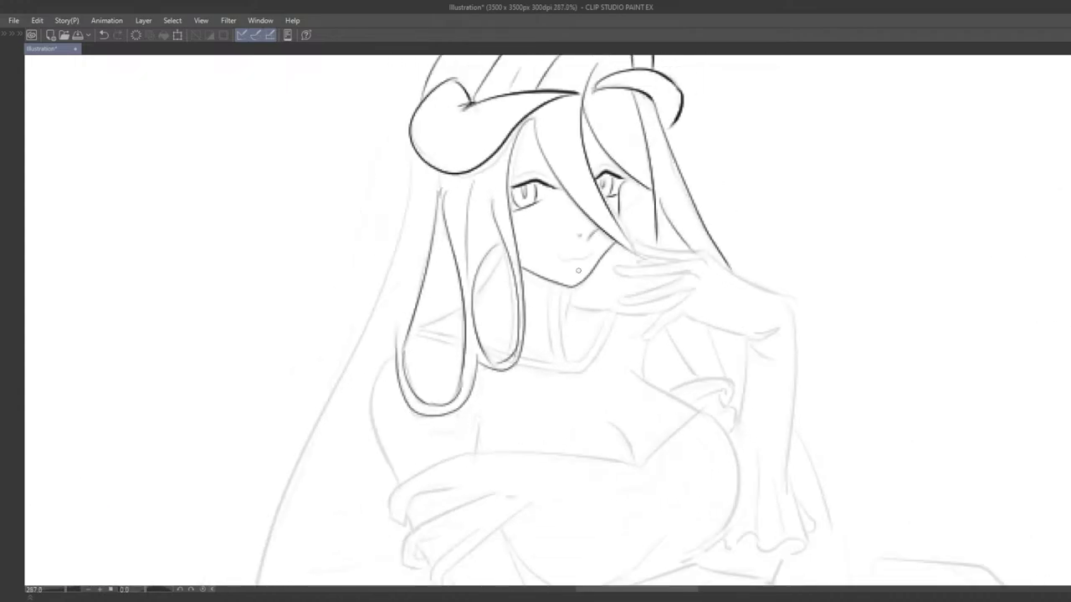
Step: Try to ink the smiling mouth line below the nose
scroll(578, 248, up, 4)
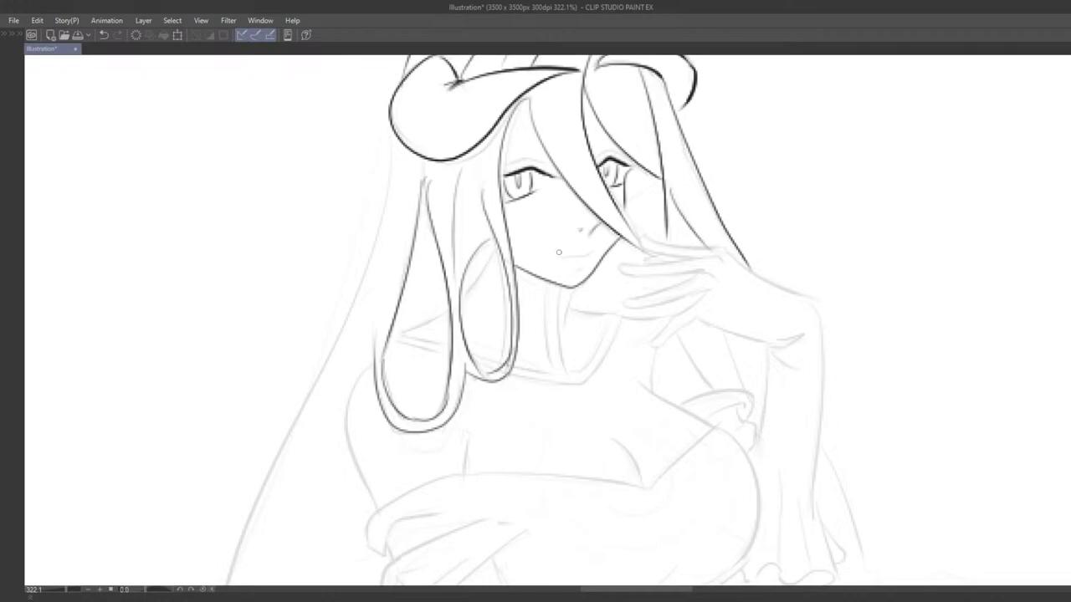
drag(557, 251, 599, 247)
key(ctrl+z)
key(ctrl+z)
scroll(592, 287, down, 8)
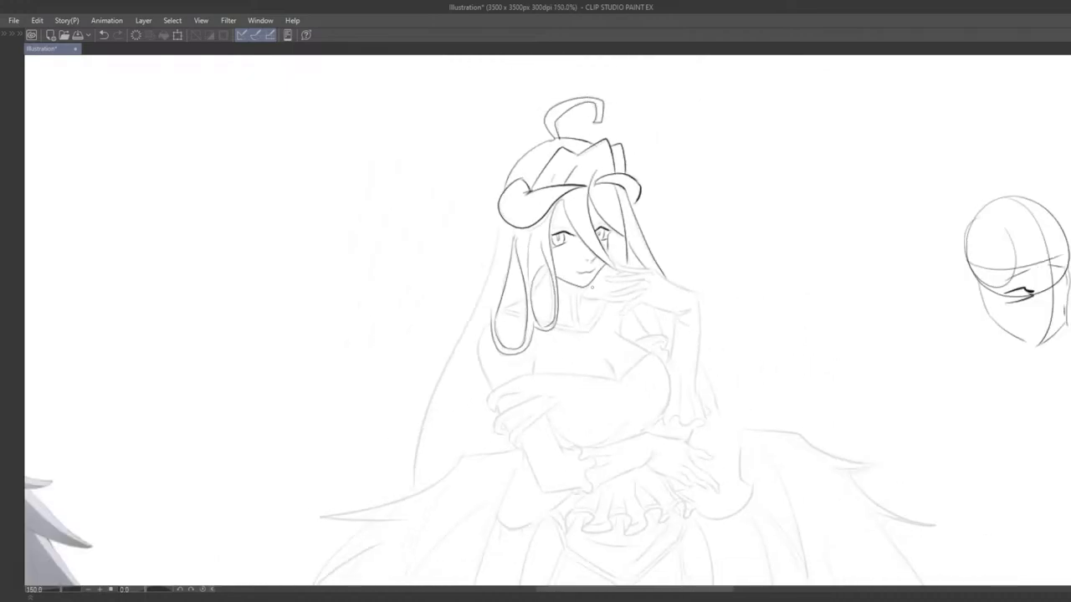
scroll(542, 266, up, 8)
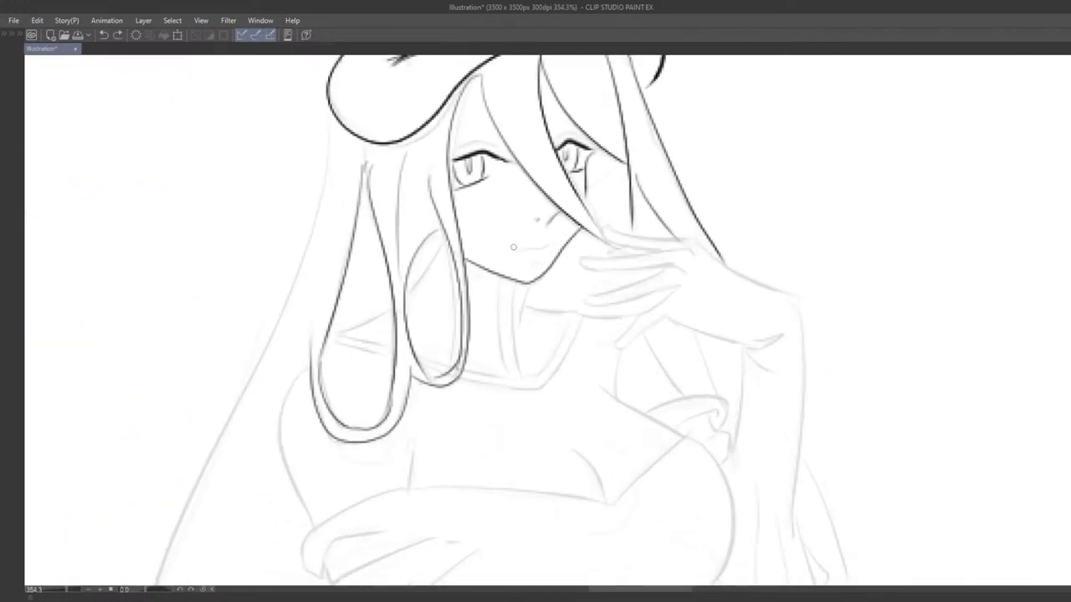
Step: Ink the smiling mouth below the nose, with a short lower-lip mark above the chin
drag(510, 246, 522, 248)
scroll(537, 301, down, 5)
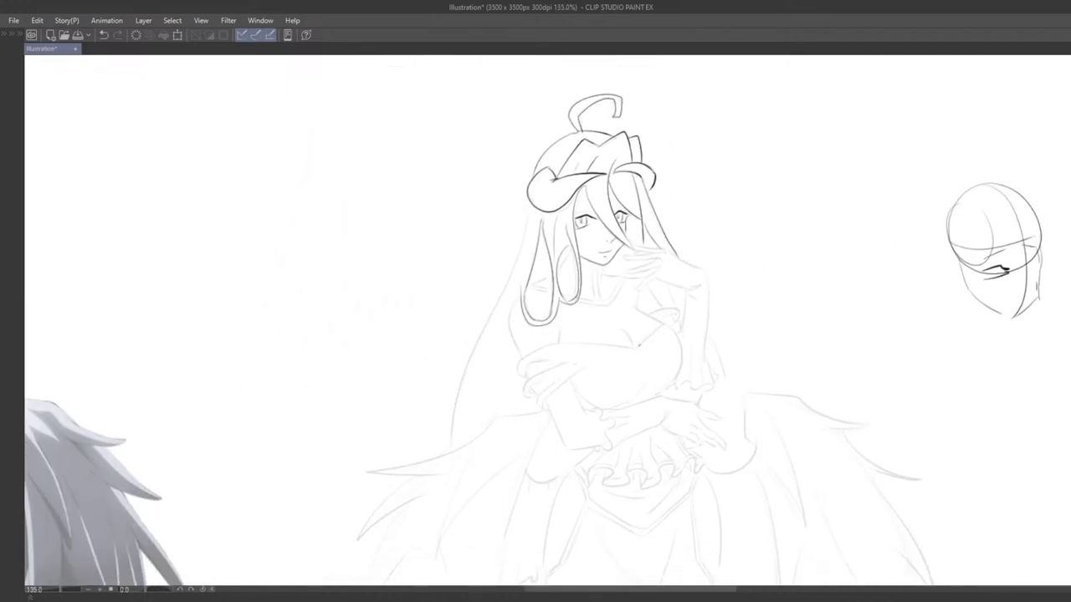
scroll(548, 254, up, 5)
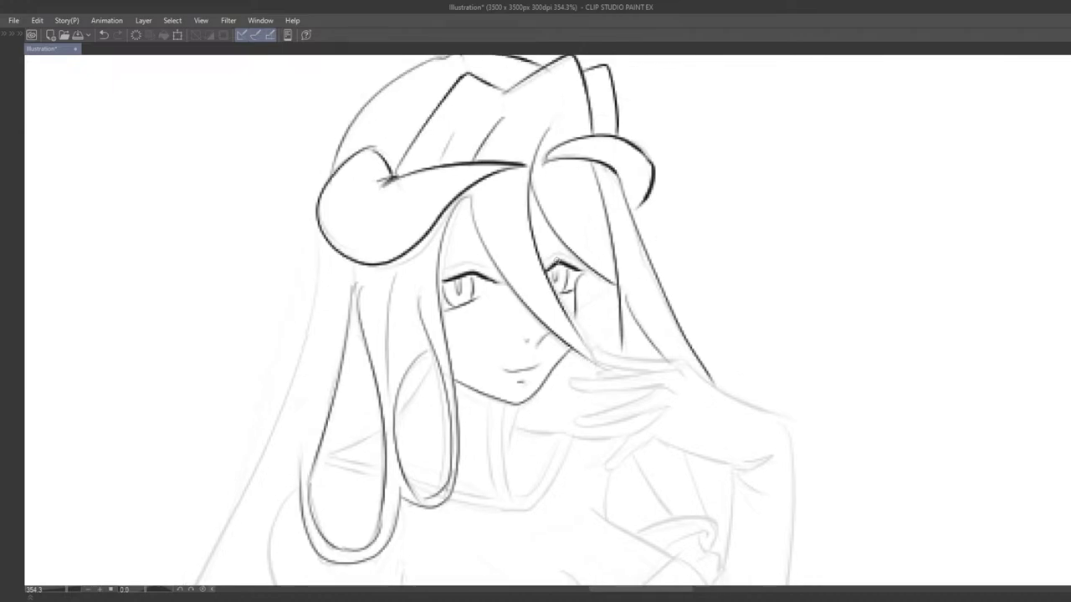
Step: Ink thin eyebrow lines above both eyes
key(ctrl+z)
drag(546, 263, 580, 261)
key(ctrl+z)
Step: Compare the inked face, hair and horns with the reference character at several zoom levels
scroll(511, 303, down, 5)
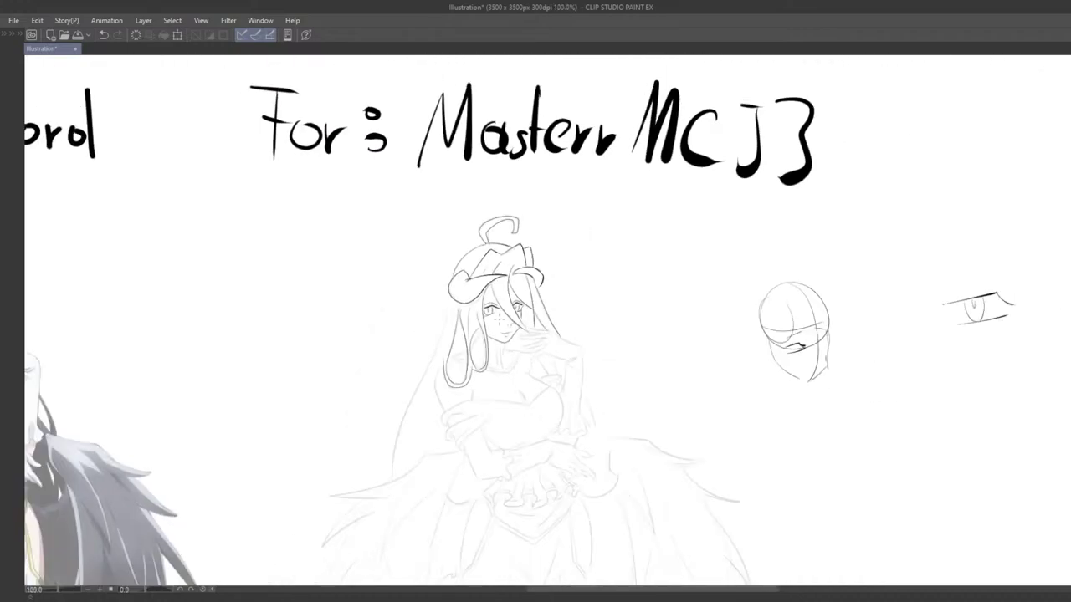
scroll(501, 319, down, 2)
drag(675, 340, 760, 294)
scroll(631, 309, up, 4)
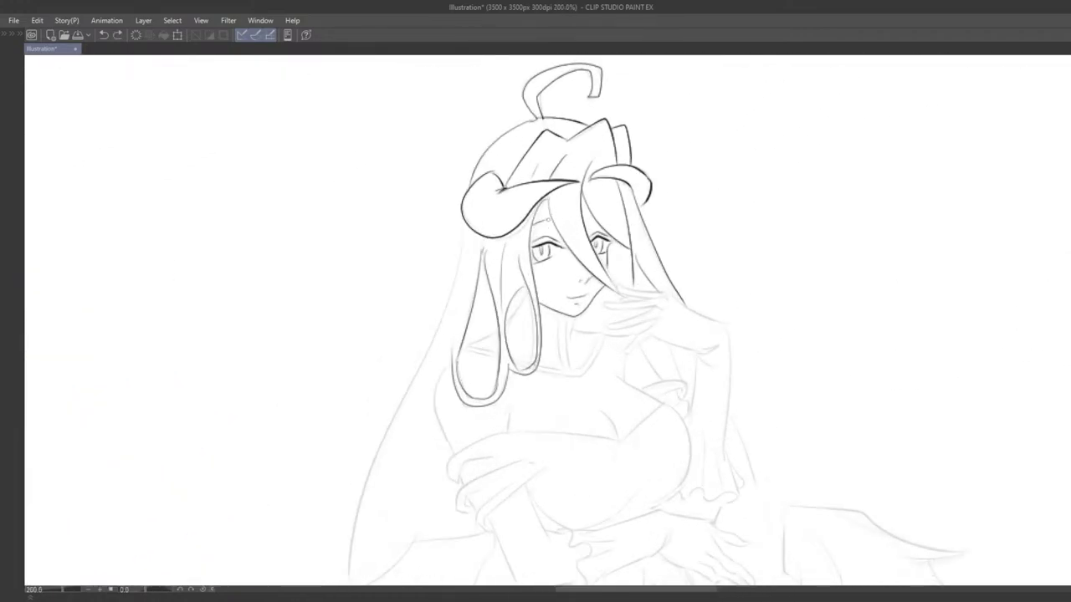
scroll(572, 262, down, 3)
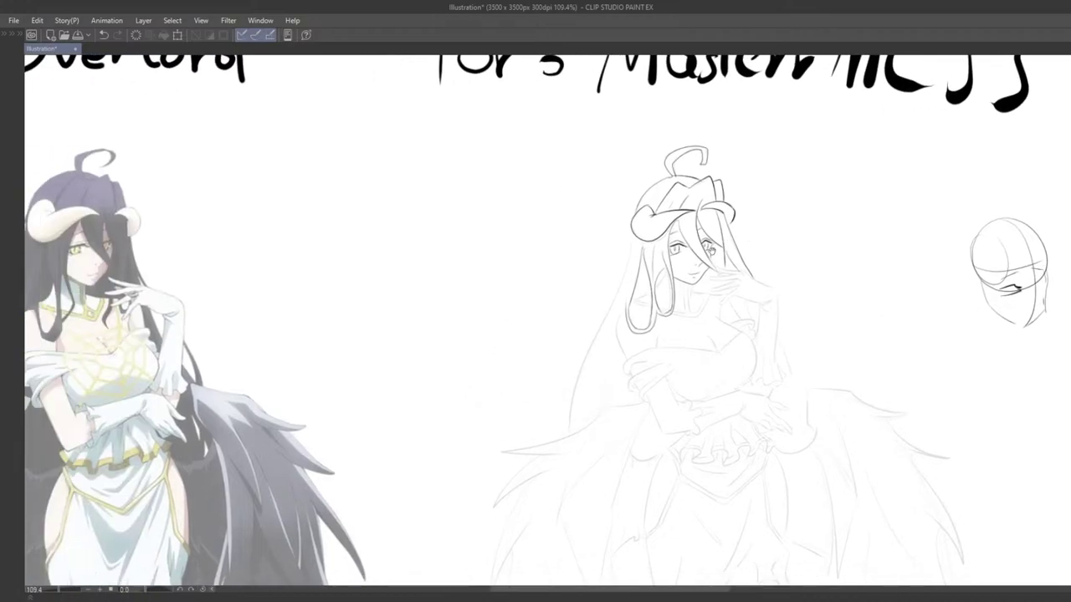
scroll(715, 248, up, 3)
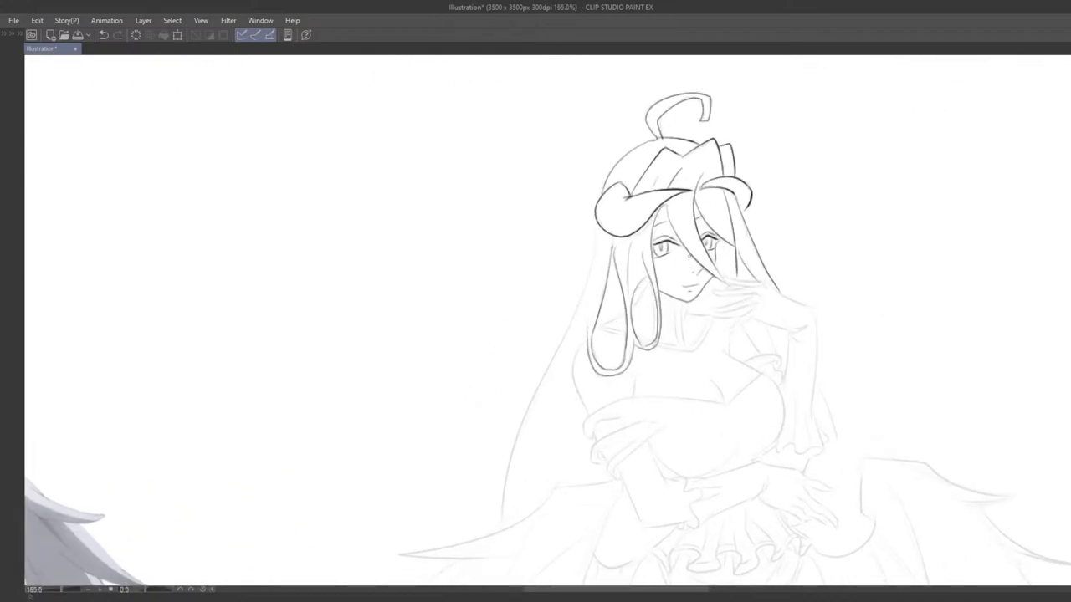
scroll(701, 251, down, 3)
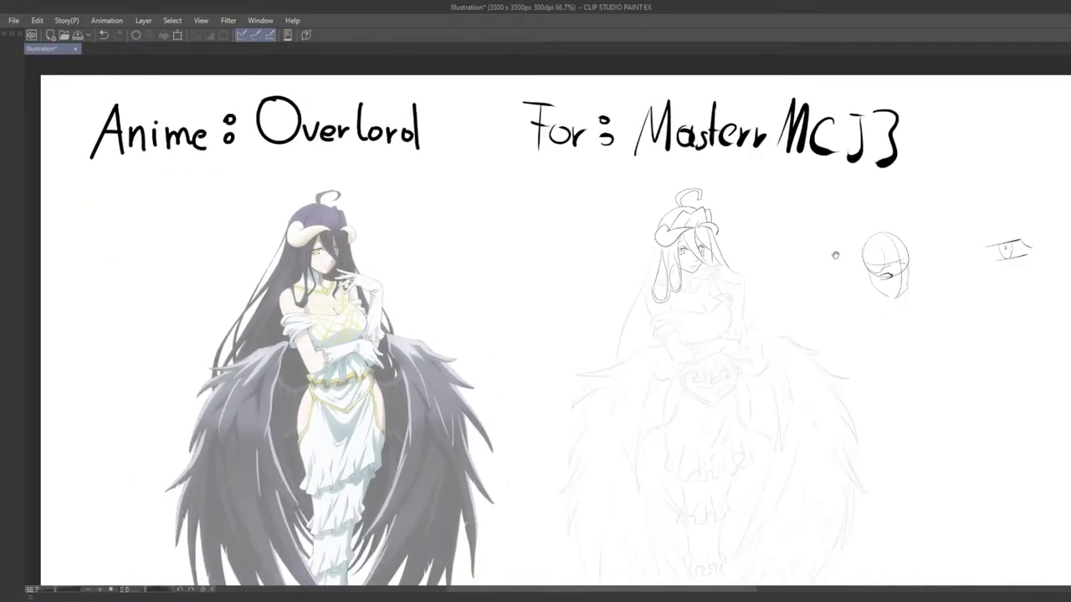
drag(834, 253, 750, 222)
drag(729, 337, 691, 359)
key(ctrl+plus)
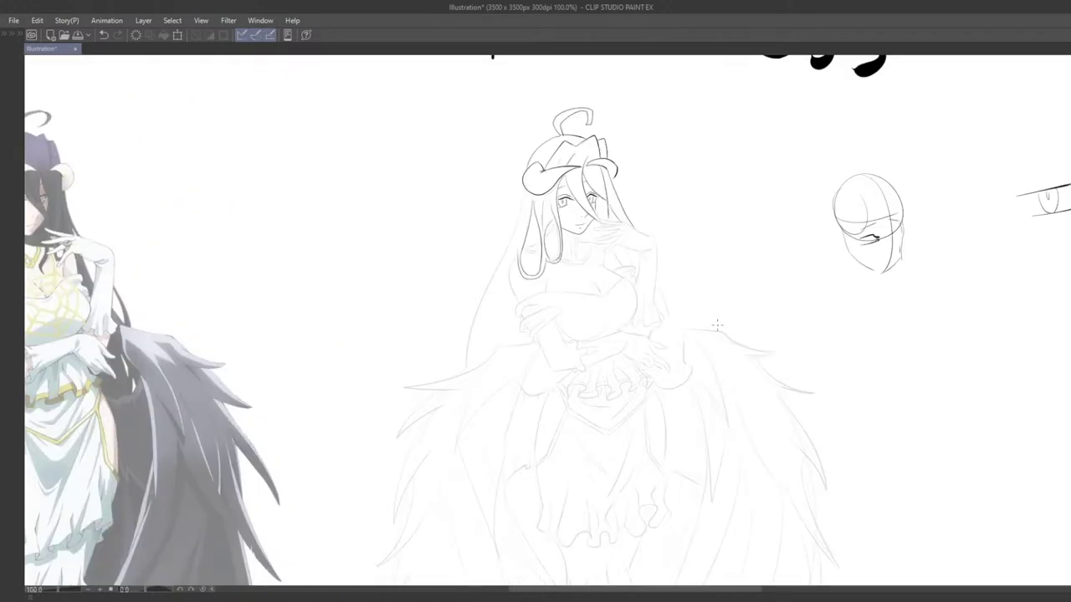
drag(618, 209, 716, 247)
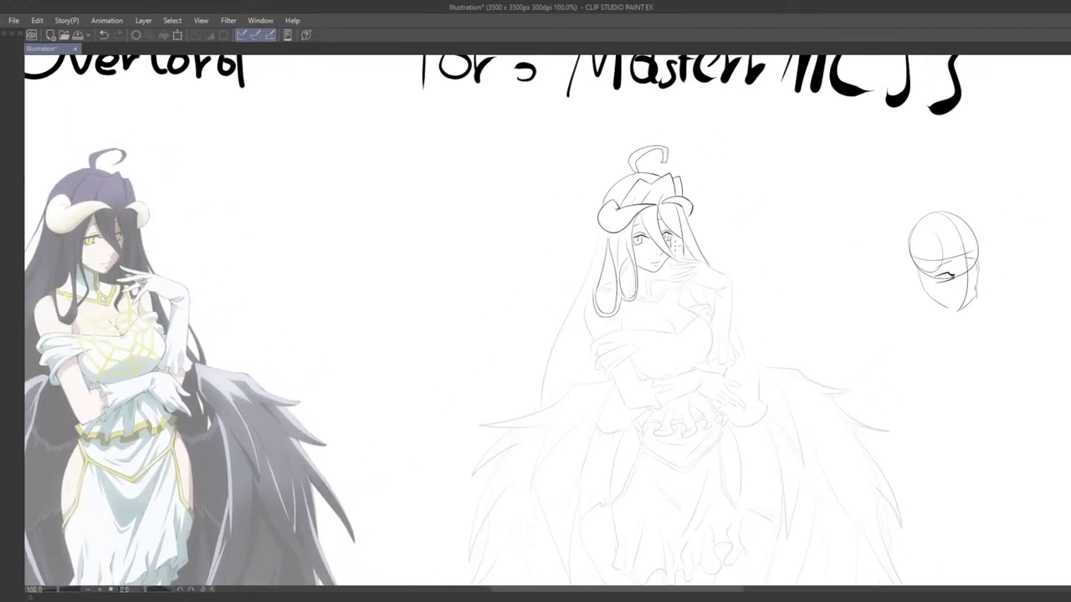
scroll(669, 265, up, 4)
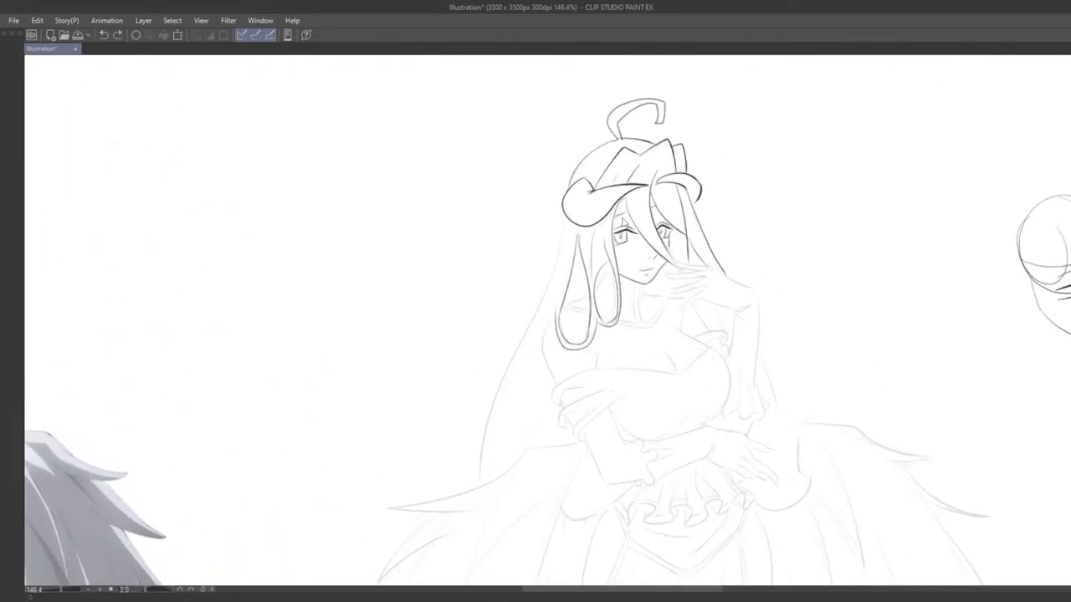
scroll(622, 299, down, 3)
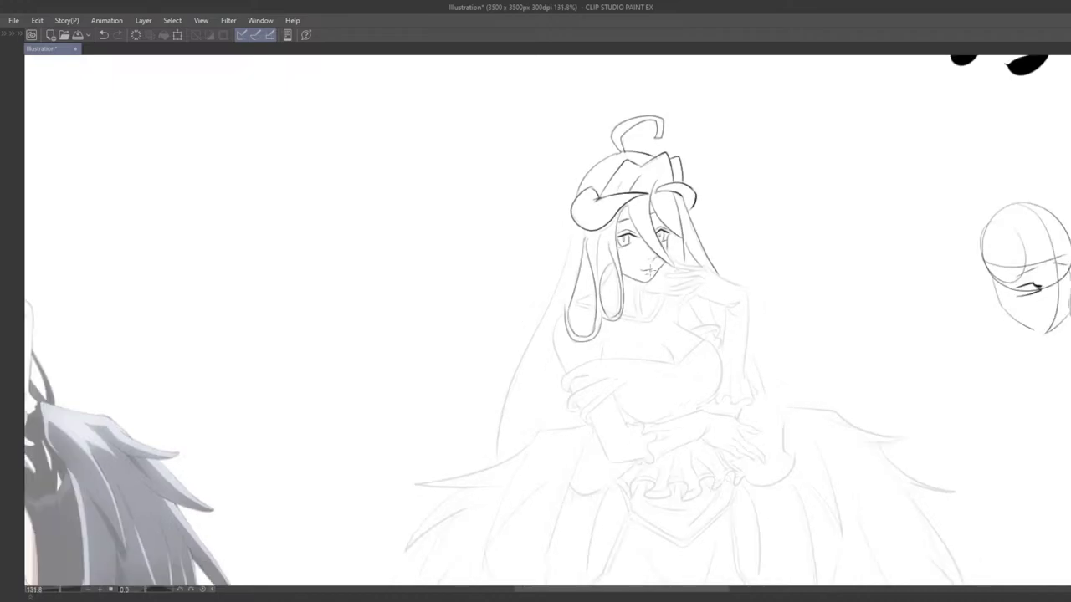
scroll(622, 300, up, 3)
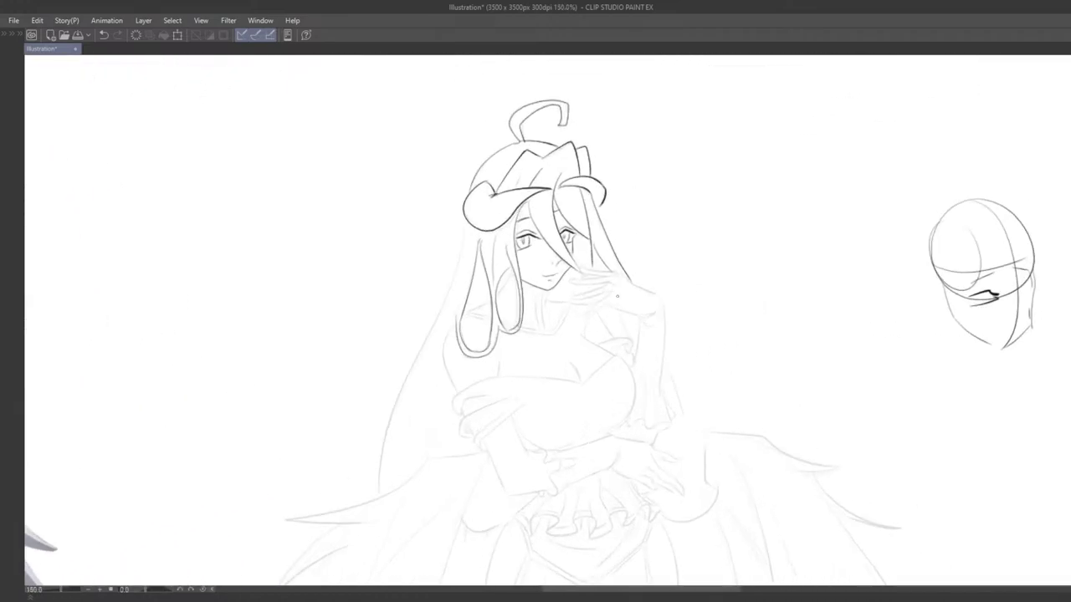
drag(629, 300, 575, 240)
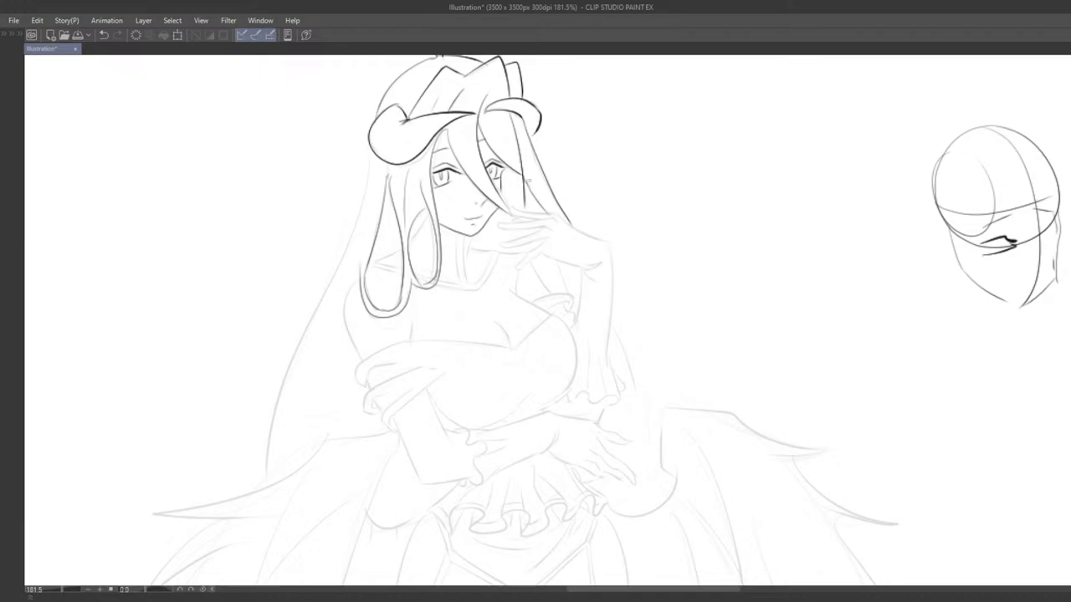
scroll(527, 180, up, 2)
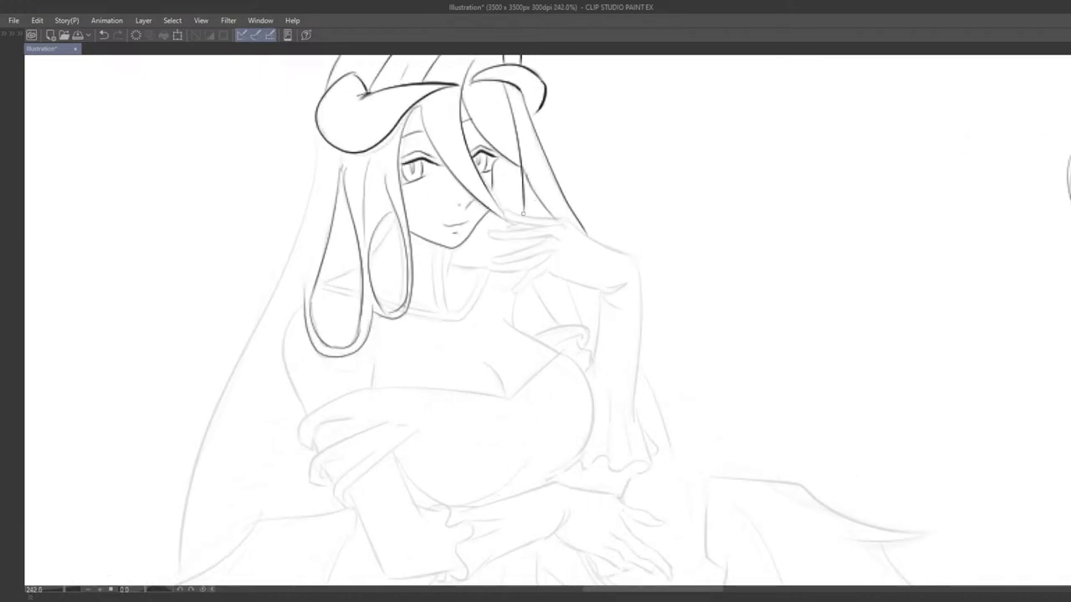
drag(523, 213, 531, 284)
scroll(516, 214, down, 4)
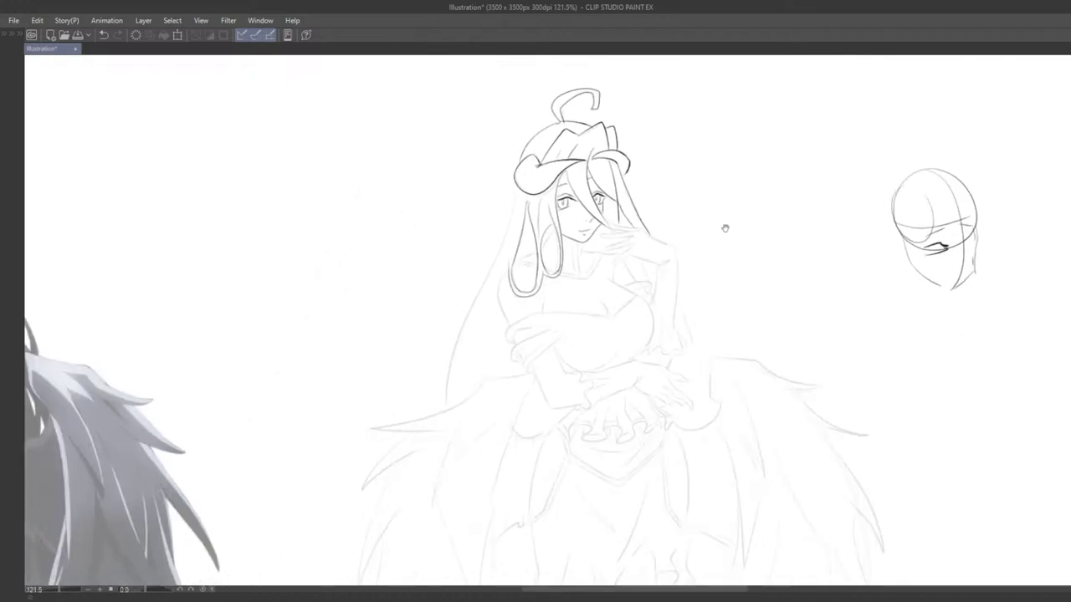
scroll(721, 261, up, 3)
scroll(683, 263, down, 4)
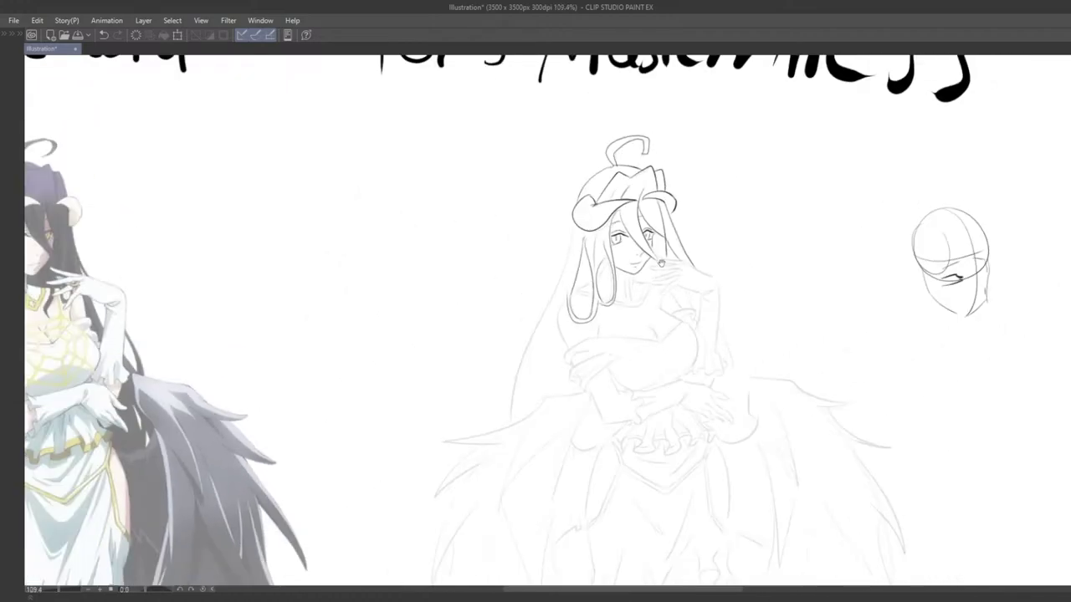
drag(654, 267, 781, 237)
scroll(781, 237, up, 3)
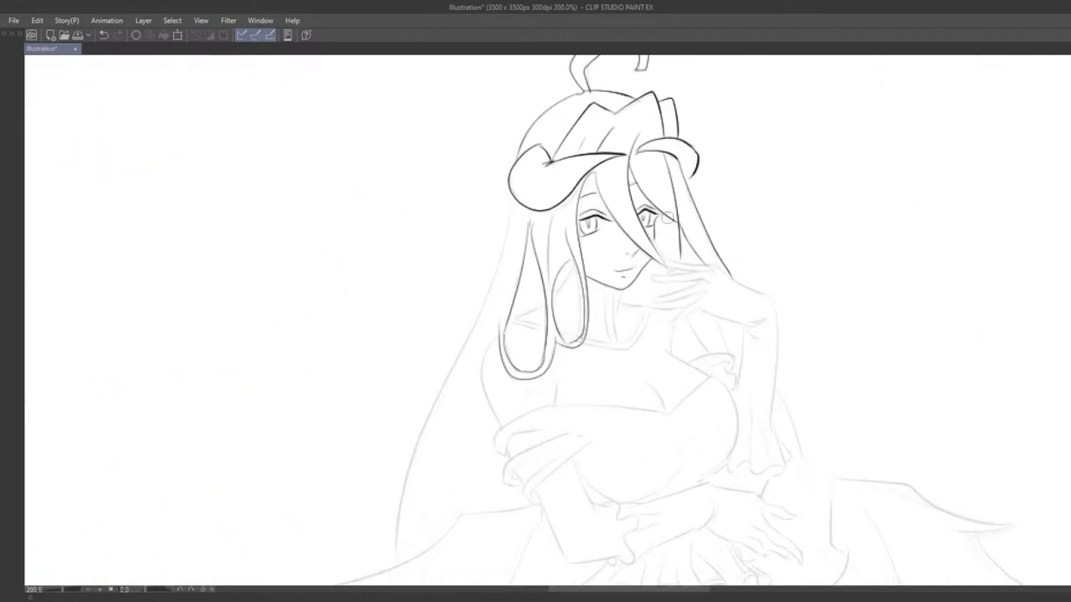
Step: Redraw the hair strand beside the right eye so its edges meet in a pointed tip near the cheek
key(ctrl+z)
drag(661, 212, 680, 260)
key(ctrl+z)
drag(658, 225, 671, 266)
key(ctrl+z)
key(ctrl+z)
Step: Ink the raised hand's upper outline from the top fingertip across the back of the hand to the bent wrist
scroll(671, 266, down, 4)
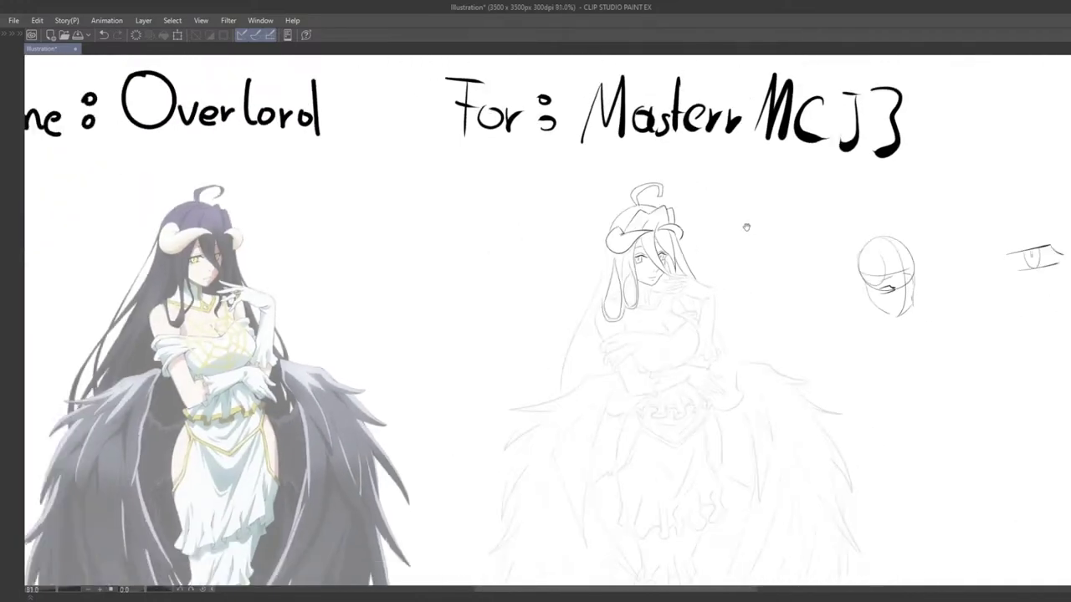
drag(760, 281, 736, 238)
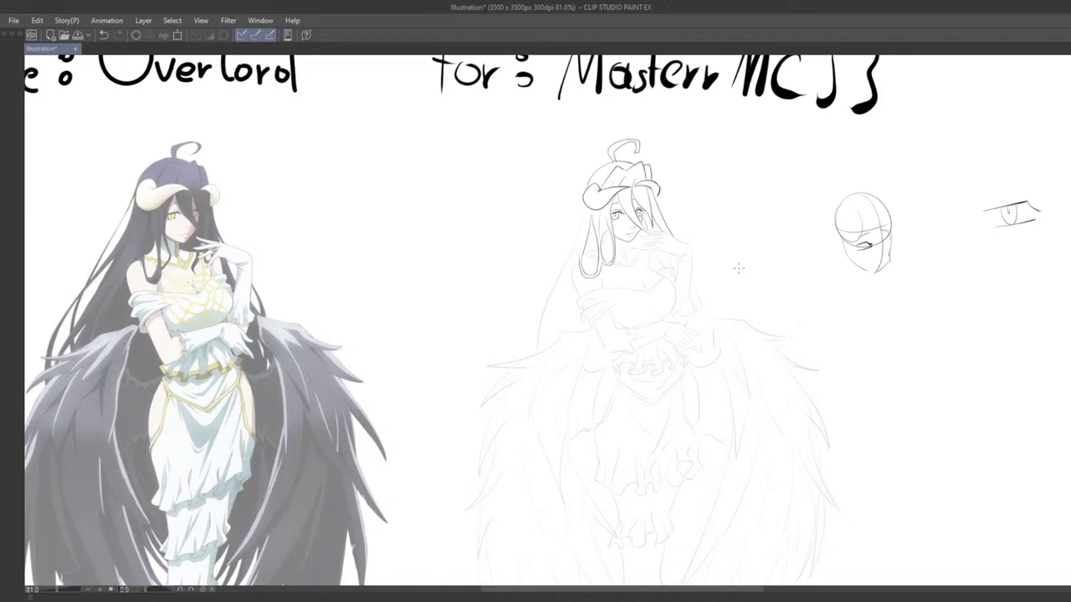
scroll(738, 268, up, 6)
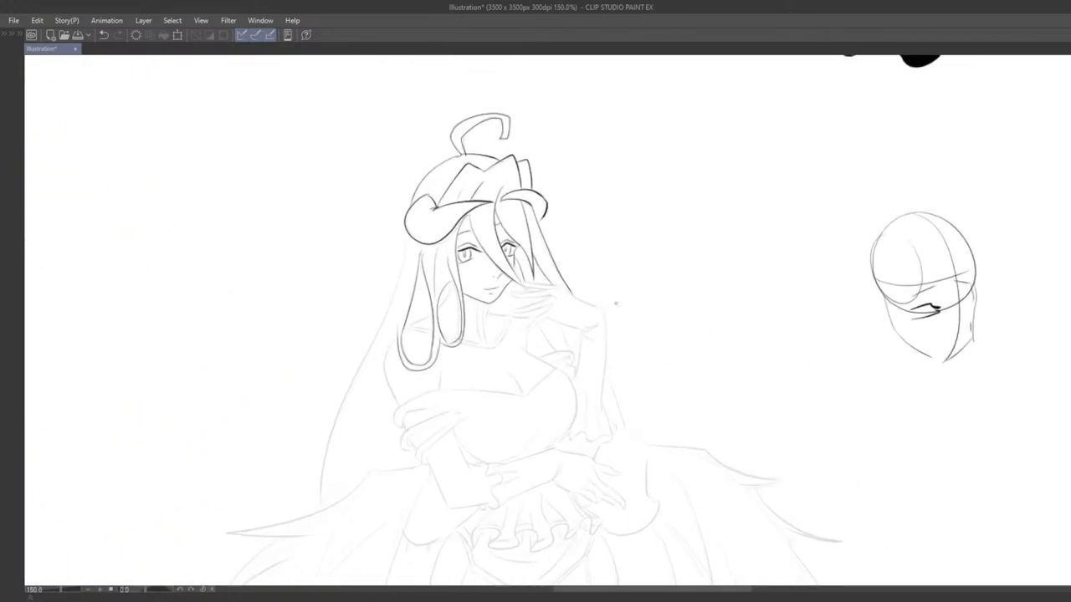
drag(510, 348, 527, 341)
key(ctrl+z)
drag(470, 255, 594, 289)
key(ctrl+z)
key(ctrl+z)
mouse_move(514, 264)
mouse_down()
mouse_move(608, 302)
mouse_move(603, 280)
mouse_up()
scroll(598, 278, up, 2)
key(ctrl+z)
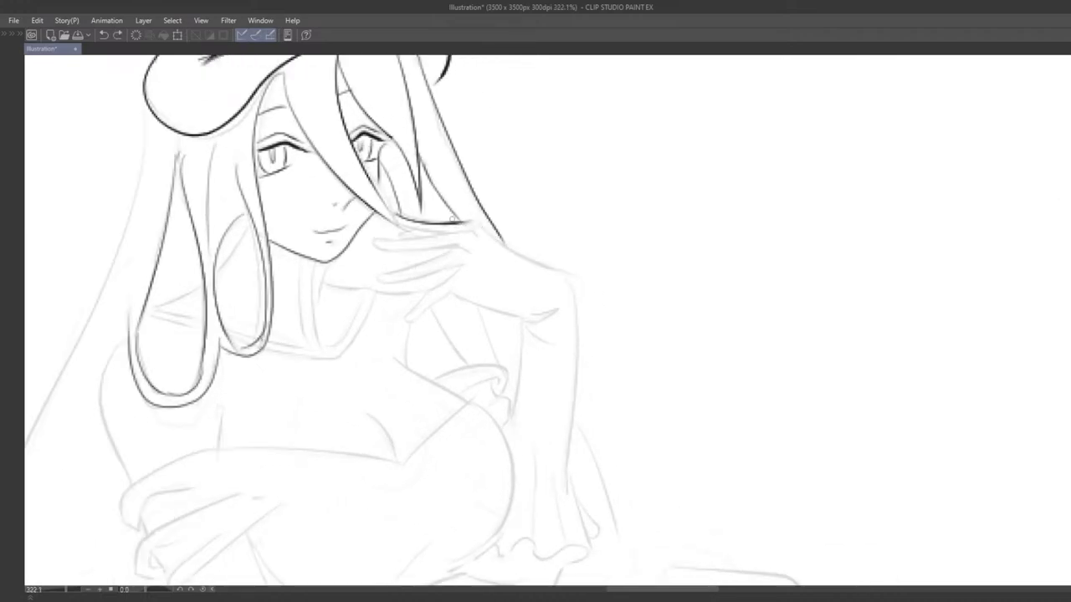
mouse_move(466, 221)
mouse_down()
mouse_move(574, 296)
mouse_move(575, 318)
mouse_up()
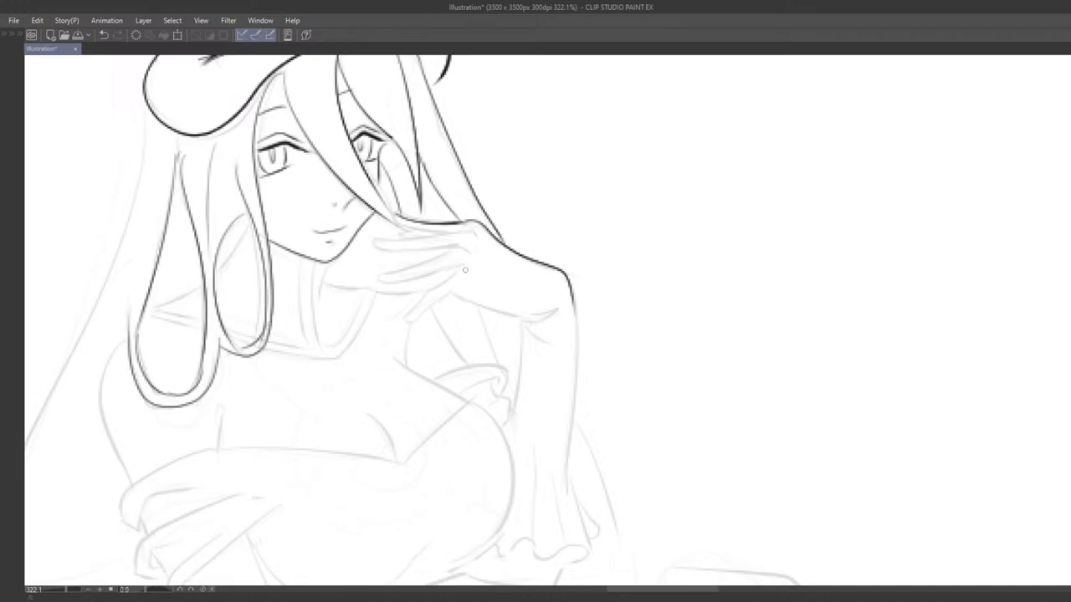
Step: Ink the underside of the raised hand's top finger
key(ctrl+z)
drag(399, 226, 460, 235)
key(ctrl+z)
drag(399, 222, 468, 226)
key(ctrl+z)
Step: Ink the two middle fingers of the raised hand below the chin
mouse_move(389, 241)
mouse_down()
mouse_move(457, 232)
mouse_move(479, 244)
mouse_up()
drag(377, 243, 462, 243)
key(ctrl+z)
mouse_move(391, 250)
mouse_down()
mouse_move(460, 246)
mouse_move(385, 277)
mouse_up()
key(ctrl+z)
mouse_move(459, 248)
mouse_down()
mouse_move(396, 275)
mouse_move(457, 259)
mouse_up()
key(ctrl+z)
key(ctrl+z)
mouse_move(384, 280)
mouse_down()
mouse_move(428, 275)
mouse_move(498, 309)
mouse_move(466, 301)
mouse_move(508, 285)
mouse_up()
Step: Ink the lowest finger of the raised hand and the underside of the palm
scroll(504, 310, down, 5)
drag(621, 366, 734, 317)
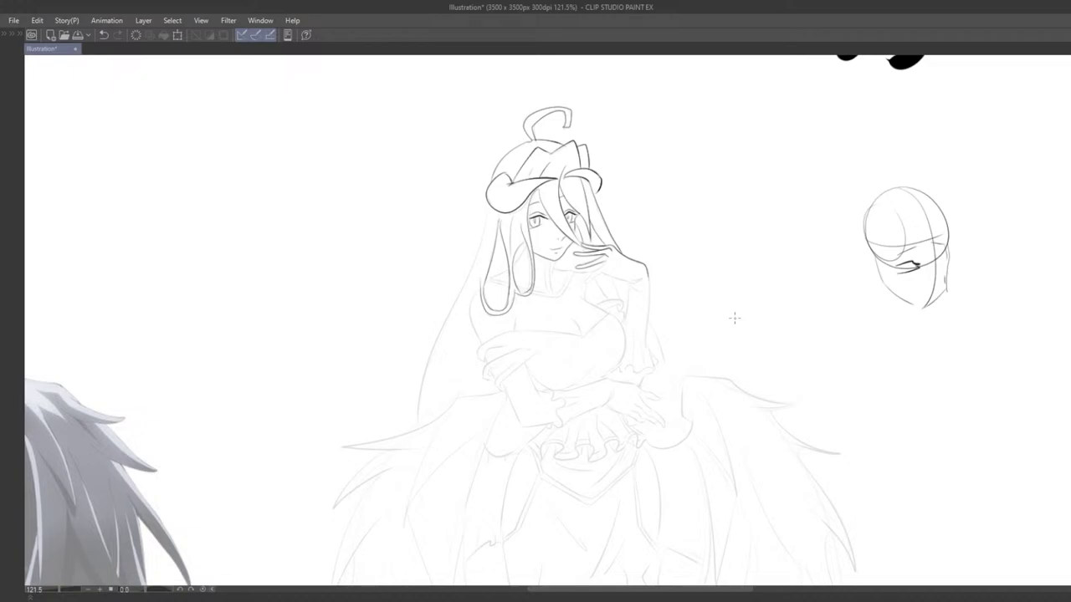
scroll(735, 317, down, 1)
drag(697, 333, 700, 340)
scroll(681, 304, up, 3)
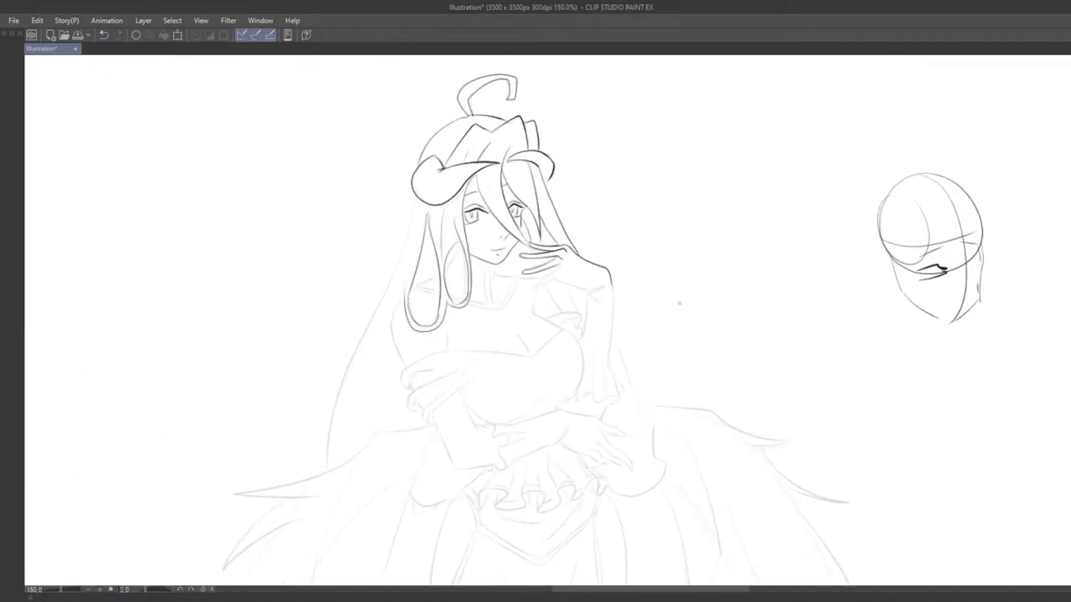
drag(510, 366, 563, 364)
scroll(563, 364, up, 2)
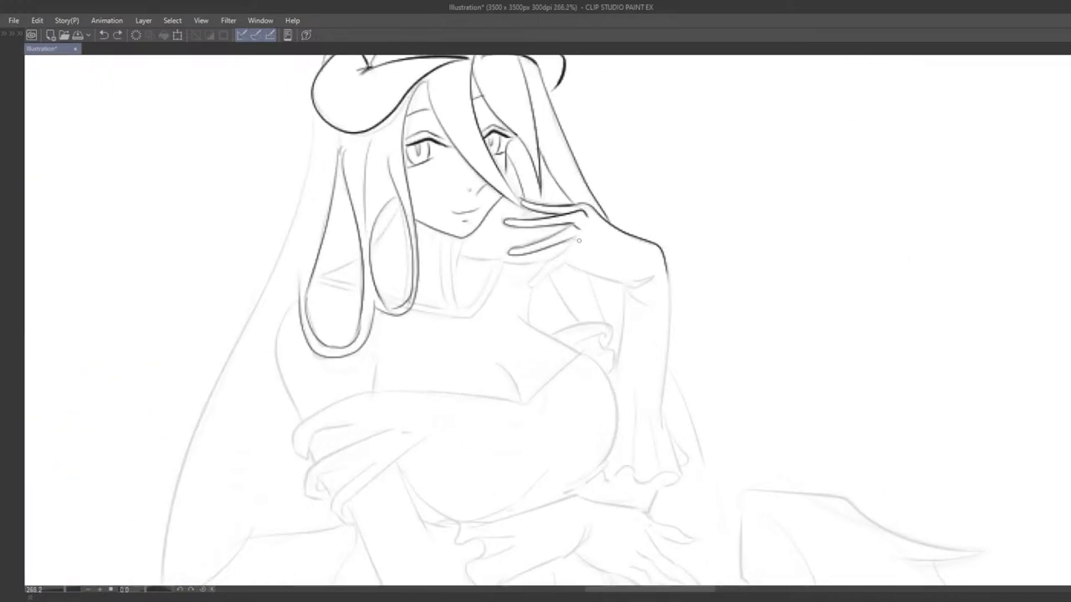
mouse_move(578, 240)
mouse_down()
mouse_move(588, 236)
mouse_move(527, 290)
mouse_move(569, 263)
mouse_move(558, 274)
mouse_move(548, 241)
mouse_move(586, 253)
mouse_move(561, 237)
mouse_move(586, 257)
mouse_move(540, 248)
mouse_move(613, 269)
mouse_up()
key(ctrl+z)
key(ctrl+z)
key(ctrl+z)
key(ctrl+z)
key(ctrl+z)
key(ctrl+z)
key(ctrl+z)
key(ctrl+z)
key(ctrl+z)
Step: Finish the palm's lower edge with a short hooked crease at the wrist
scroll(589, 296, down, 8)
drag(720, 324, 777, 293)
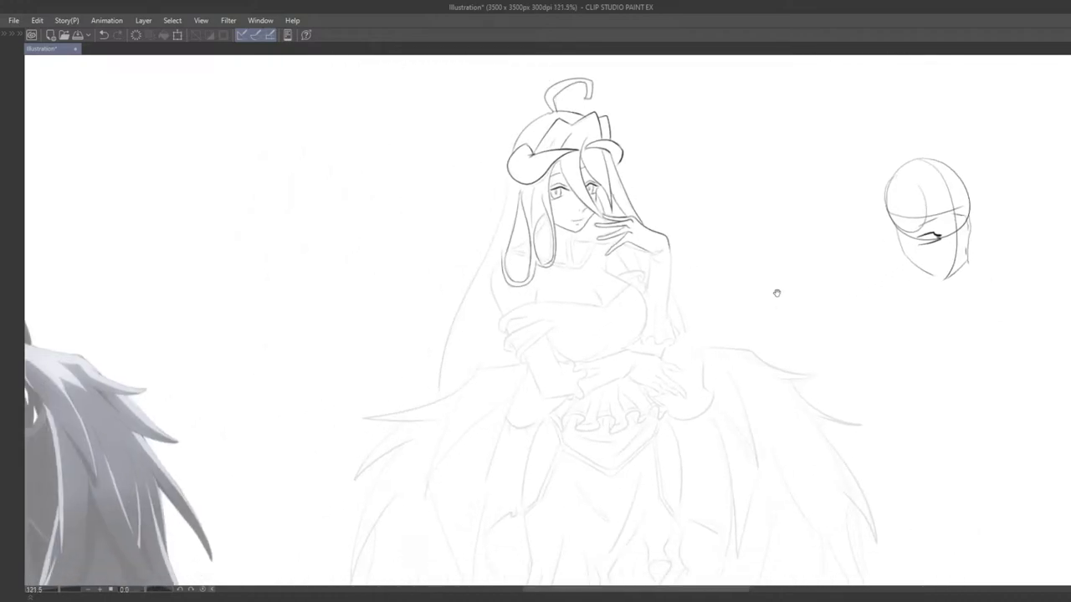
scroll(655, 206, down, 2)
drag(655, 206, 653, 270)
scroll(652, 270, up, 5)
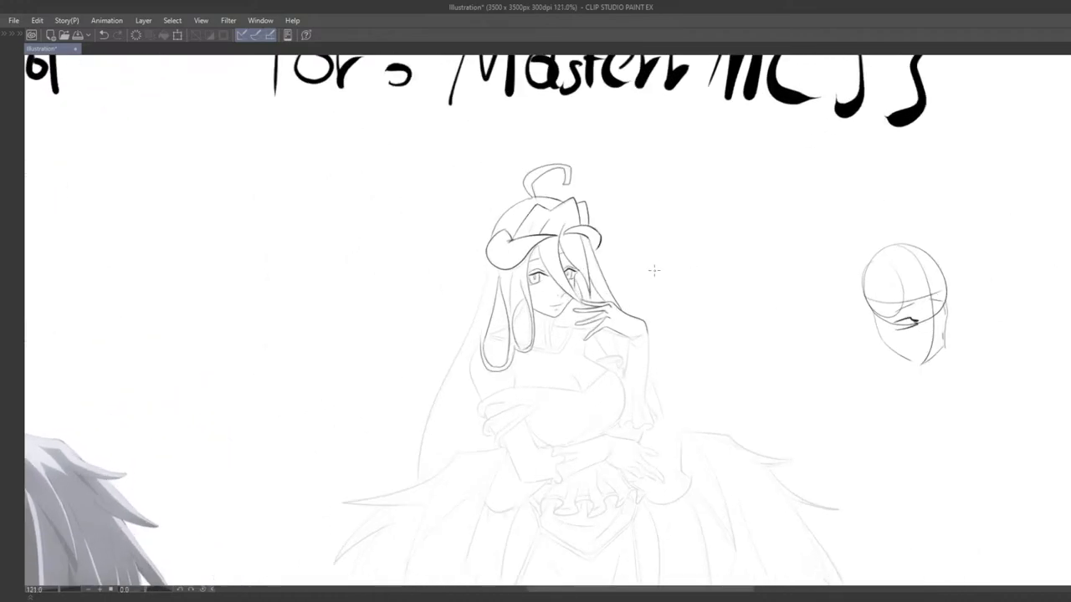
mouse_move(606, 349)
mouse_down()
mouse_move(622, 296)
mouse_move(657, 296)
mouse_move(617, 251)
mouse_move(598, 265)
mouse_move(583, 331)
mouse_up()
scroll(621, 297, up, 6)
key(ctrl+z)
key(ctrl+z)
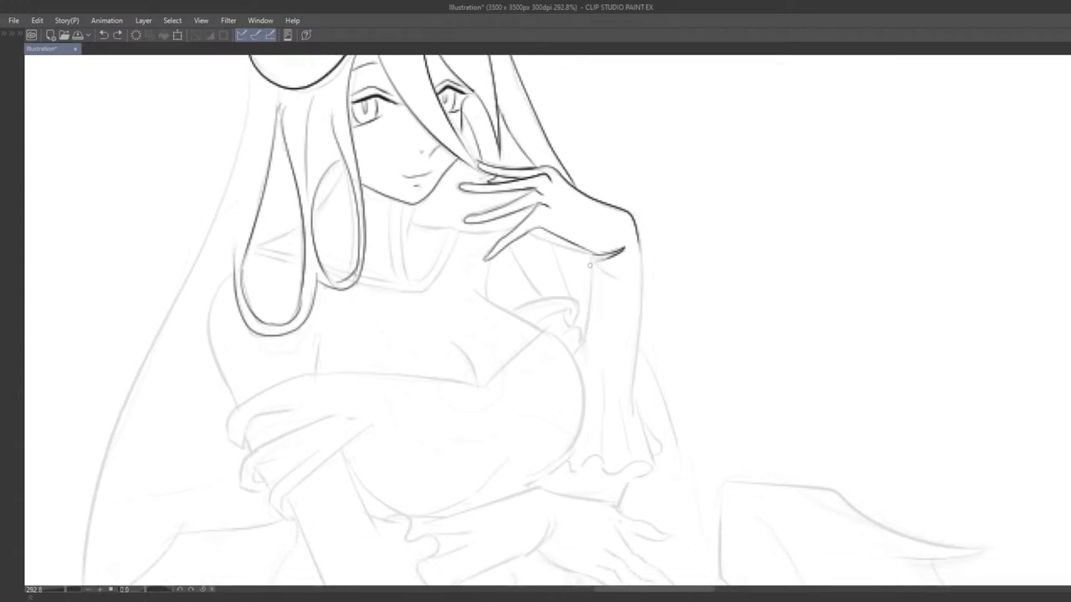
Step: Ink the inner edge of the raised forearm and try the outer edge from the wrist downward
drag(591, 254, 583, 339)
drag(637, 236, 626, 405)
key(ctrl+z)
key(ctrl+z)
drag(638, 236, 632, 418)
key(ctrl+z)
drag(665, 450, 657, 390)
scroll(667, 375, down, 3)
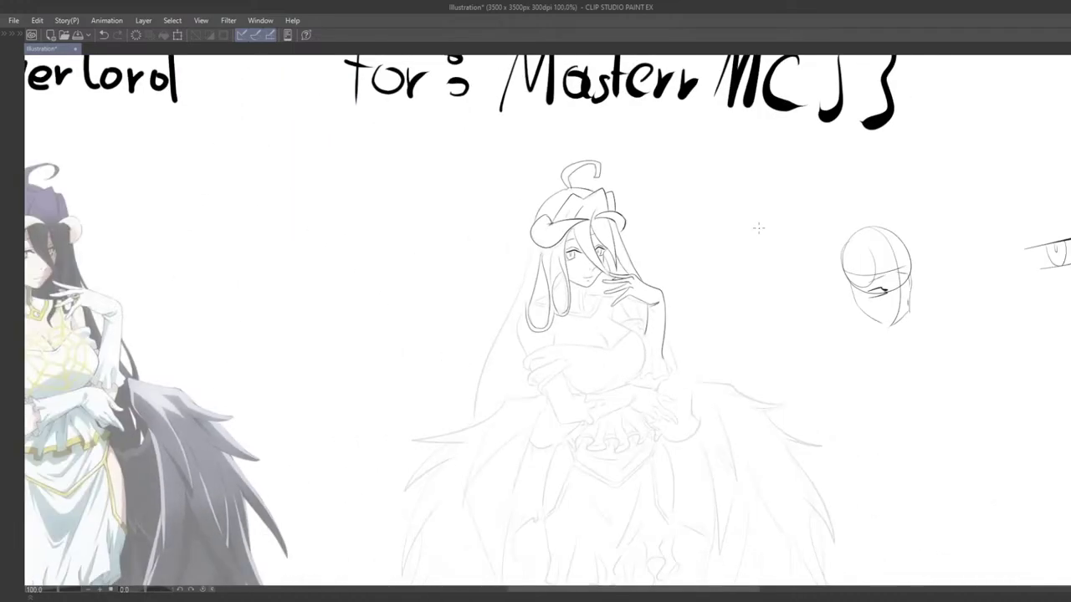
drag(744, 382, 751, 336)
scroll(732, 333, up, 2)
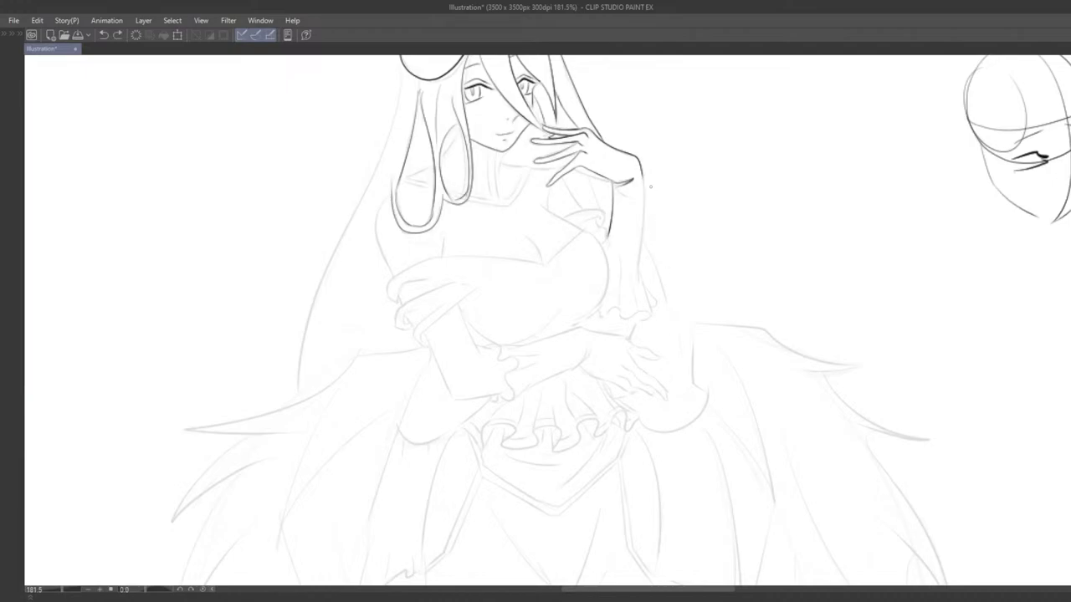
Step: Ink the outer edge of the raised forearm from the bent wrist to the start of the glove cuff
key(ctrl+z)
drag(643, 176, 637, 268)
key(ctrl+z)
key(ctrl+z)
drag(642, 175, 632, 272)
scroll(768, 284, up, 1)
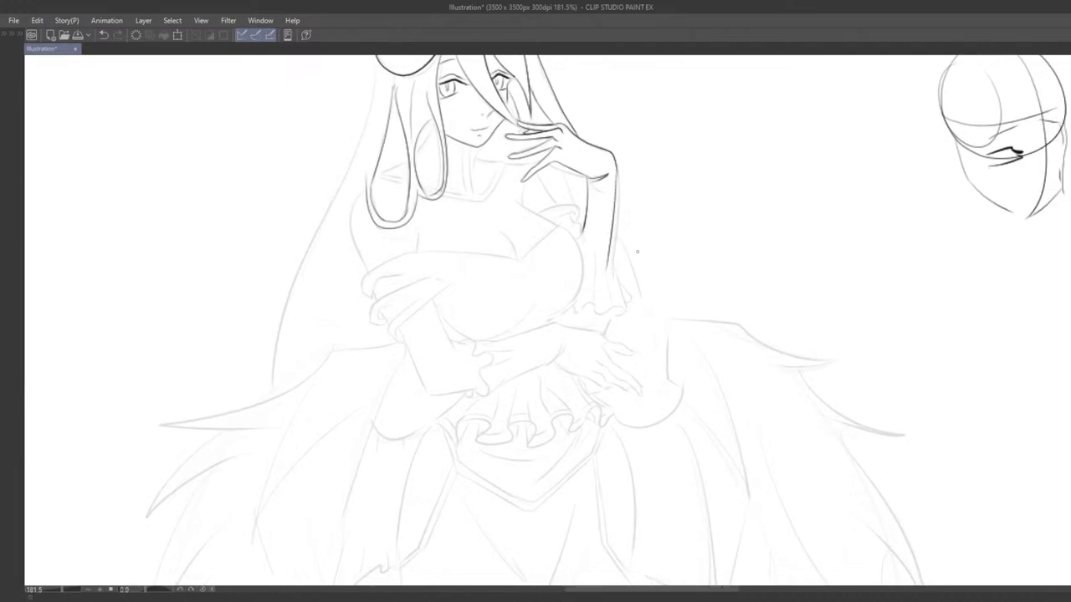
key(ctrl+z)
drag(613, 149, 604, 261)
key(ctrl+z)
drag(614, 149, 610, 261)
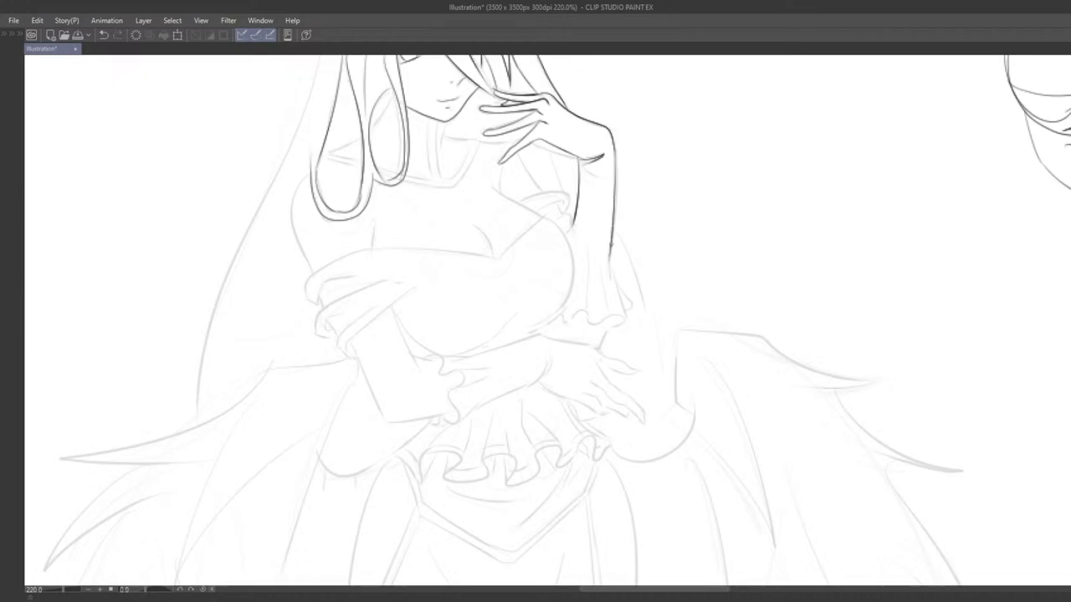
Step: Ink the outer side of the flared glove cuff and its wavy ruffled hem
key(ctrl+z)
mouse_move(614, 147)
mouse_down()
mouse_move(604, 255)
mouse_move(618, 302)
mouse_up()
key(ctrl+z)
drag(608, 248, 617, 300)
key(ctrl+z)
drag(606, 248, 622, 319)
key(ctrl+z)
mouse_move(607, 237)
mouse_down()
mouse_move(618, 331)
mouse_move(563, 316)
mouse_move(595, 326)
mouse_move(604, 321)
mouse_move(574, 321)
mouse_move(620, 309)
mouse_move(626, 321)
mouse_move(617, 284)
mouse_move(626, 313)
mouse_up()
key(ctrl+z)
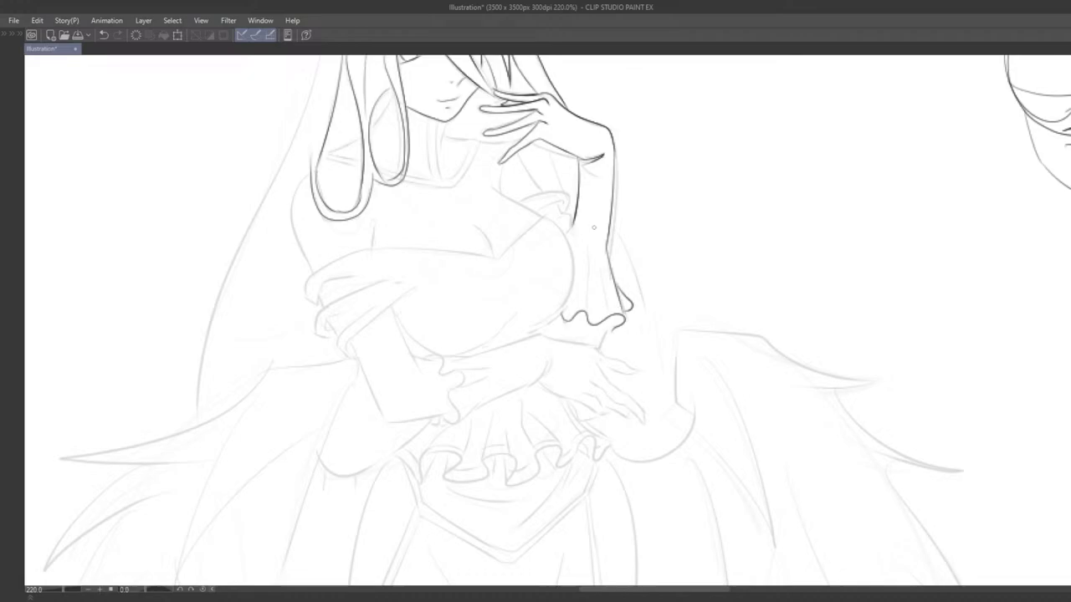
Step: Ink two fold lines running down the flared glove cuff to its ruffled hem
drag(595, 257, 605, 317)
drag(587, 258, 590, 318)
scroll(565, 298, down, 2)
scroll(602, 301, down, 3)
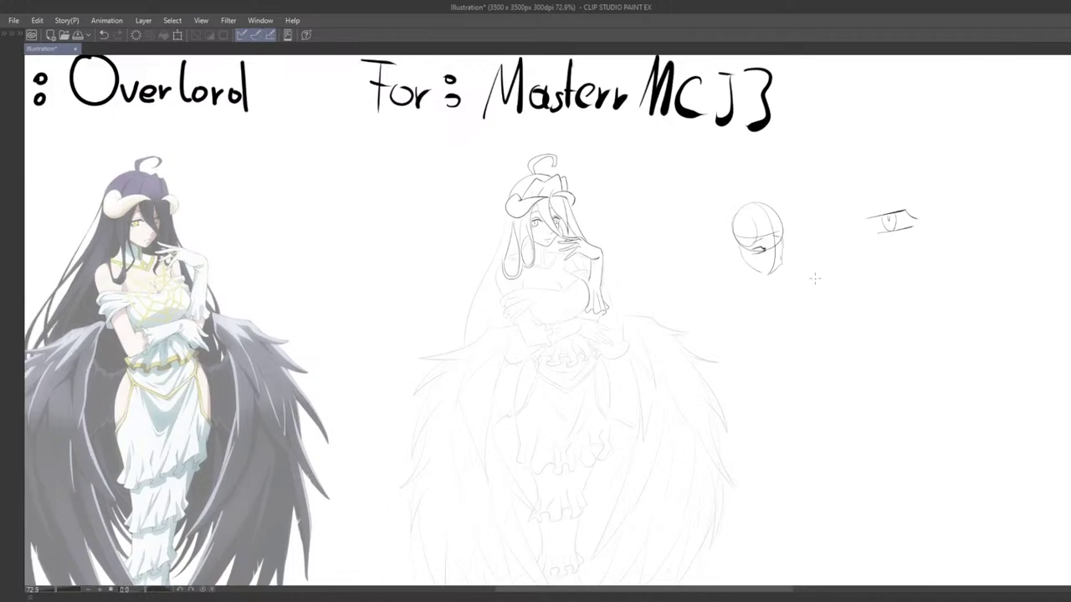
scroll(814, 279, up, 5)
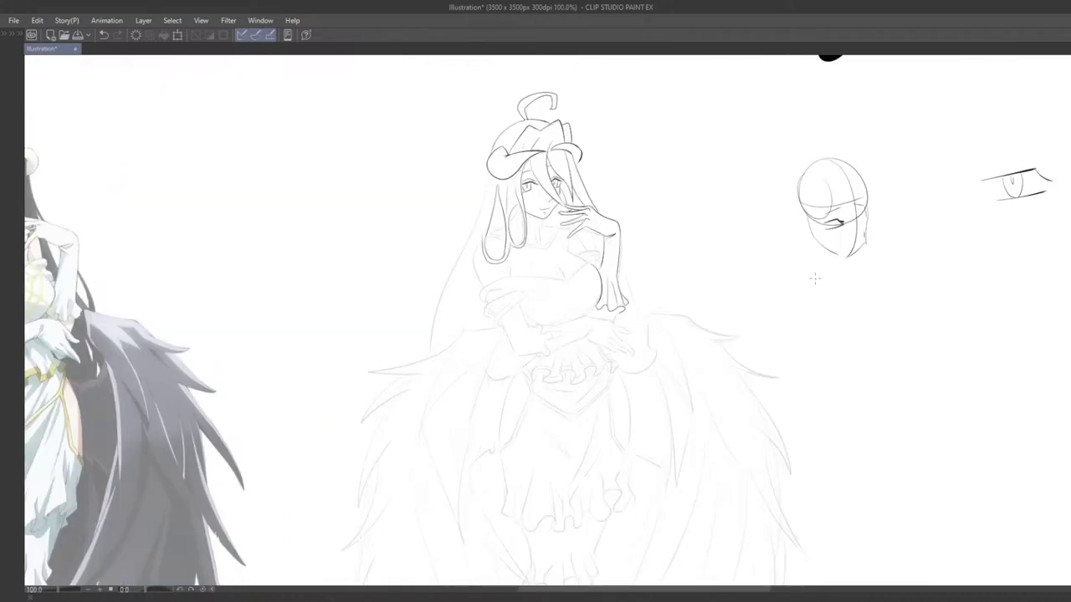
scroll(628, 337, up, 1)
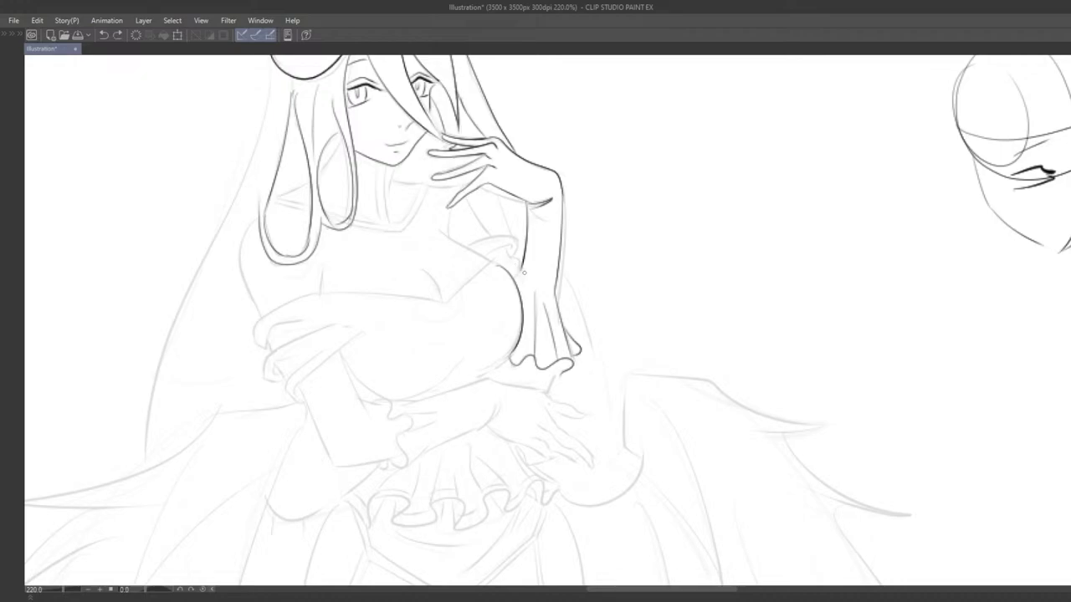
Step: Ink the chest's outer contour beside the raised forearm and redraw the inner fold line of the glove cuff
key(ctrl+z)
drag(521, 267, 517, 288)
key(ctrl+z)
drag(533, 316, 529, 359)
key(ctrl+z)
drag(535, 298, 533, 356)
key(ctrl+z)
drag(535, 297, 535, 356)
key(Tab)
key(Tab)
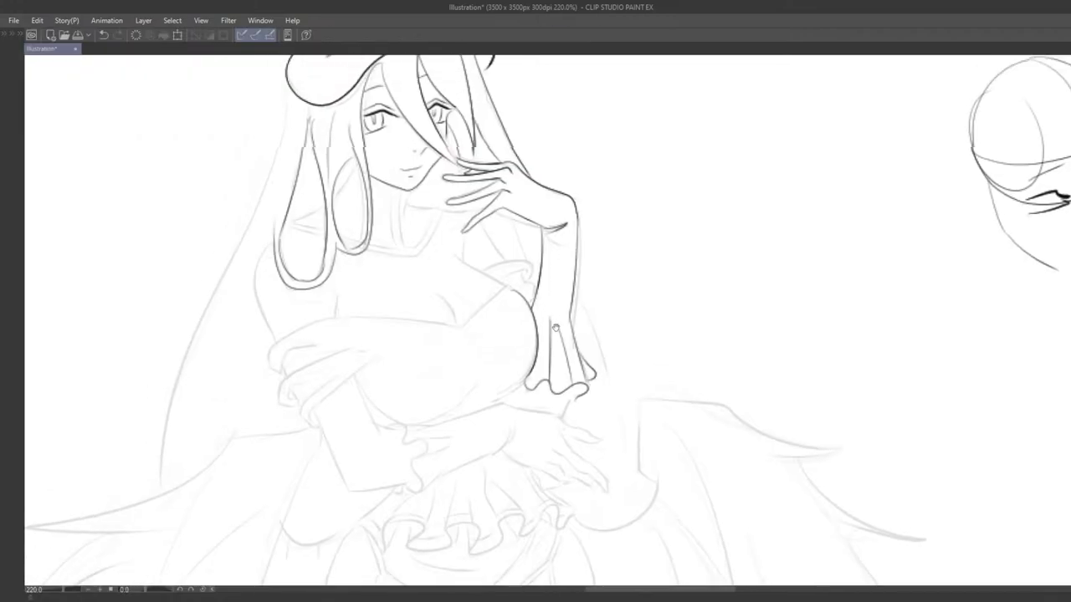
scroll(571, 367, up, 5)
scroll(572, 367, down, 5)
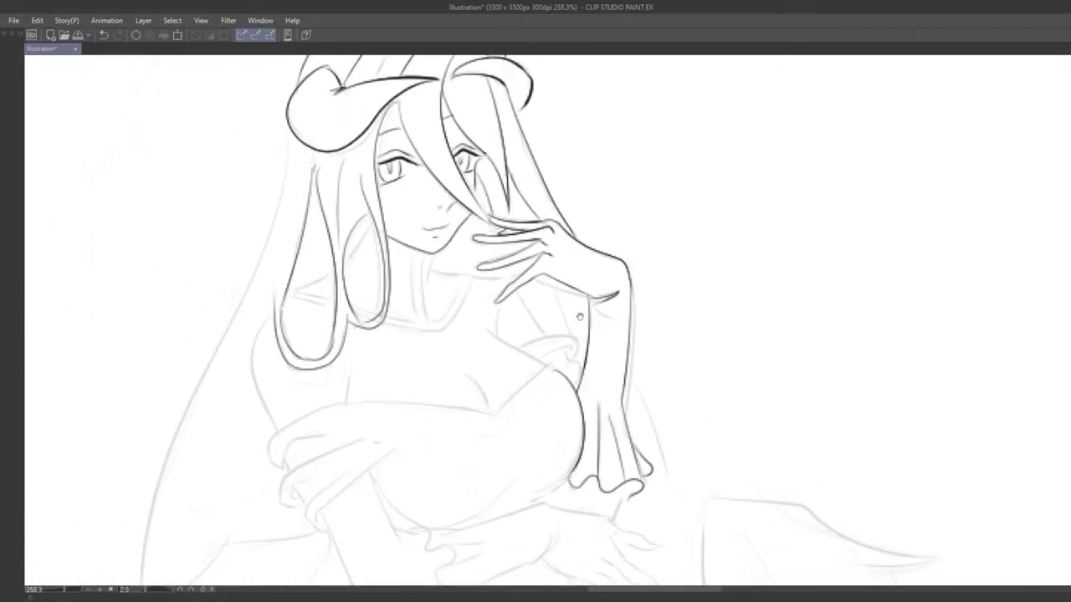
scroll(497, 259, down, 1)
mouse_move(498, 258)
mouse_down()
mouse_move(539, 240)
mouse_move(931, 234)
mouse_move(782, 244)
mouse_move(579, 290)
mouse_move(616, 359)
mouse_move(573, 299)
mouse_up()
scroll(588, 265, up, 2)
key(ctrl+z)
scroll(558, 288, up, 2)
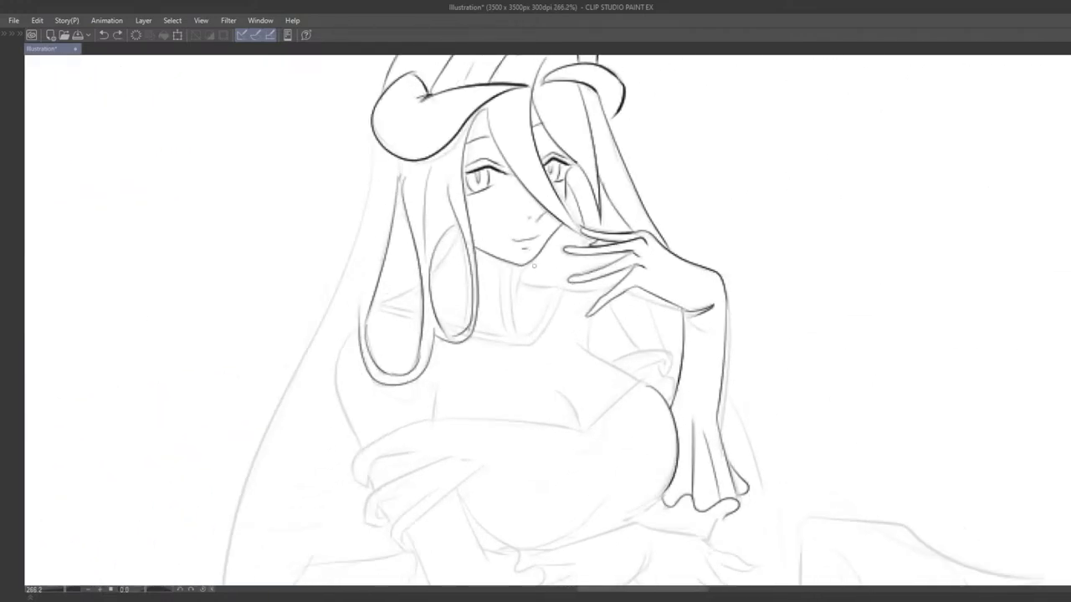
key(ctrl+z)
Step: Ink the side lines of the neck beneath the chin and the inner curve of the pointed collar opening
mouse_move(525, 266)
mouse_down()
mouse_move(516, 293)
mouse_move(526, 273)
mouse_move(509, 275)
mouse_move(517, 264)
mouse_move(510, 322)
mouse_up()
key(ctrl+z)
mouse_move(518, 266)
mouse_down()
mouse_move(509, 301)
mouse_move(513, 327)
mouse_up()
drag(510, 266, 514, 331)
key(ctrl+z)
drag(510, 266, 513, 329)
key(ctrl+z)
mouse_move(511, 264)
mouse_down()
mouse_move(502, 307)
mouse_move(502, 333)
mouse_up()
key(ctrl+z)
mouse_move(511, 264)
mouse_down()
mouse_move(502, 330)
mouse_move(534, 328)
mouse_move(557, 294)
mouse_up()
key(ctrl+z)
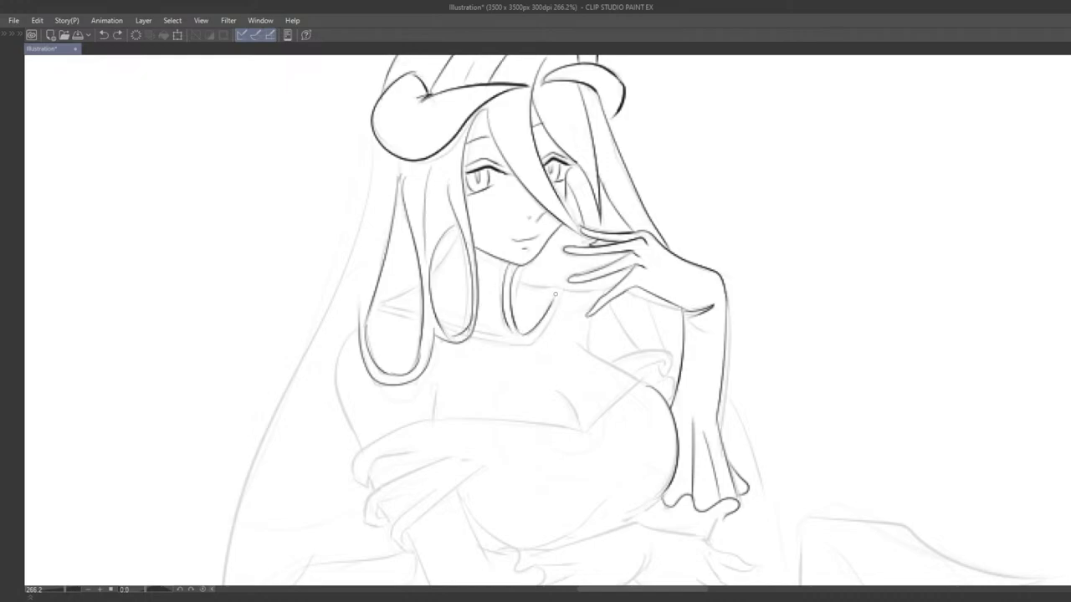
key(ctrl+z)
mouse_move(517, 332)
mouse_down()
mouse_move(539, 324)
mouse_move(560, 290)
mouse_move(544, 340)
mouse_up()
key(ctrl+z)
mouse_move(562, 292)
mouse_down()
mouse_move(548, 325)
mouse_move(478, 335)
mouse_move(539, 342)
mouse_move(568, 293)
mouse_up()
key(ctrl+z)
key(ctrl+z)
mouse_move(470, 335)
mouse_down()
mouse_move(533, 343)
mouse_move(562, 293)
mouse_up()
key(ctrl+z)
drag(570, 343, 535, 316)
key(ctrl+z)
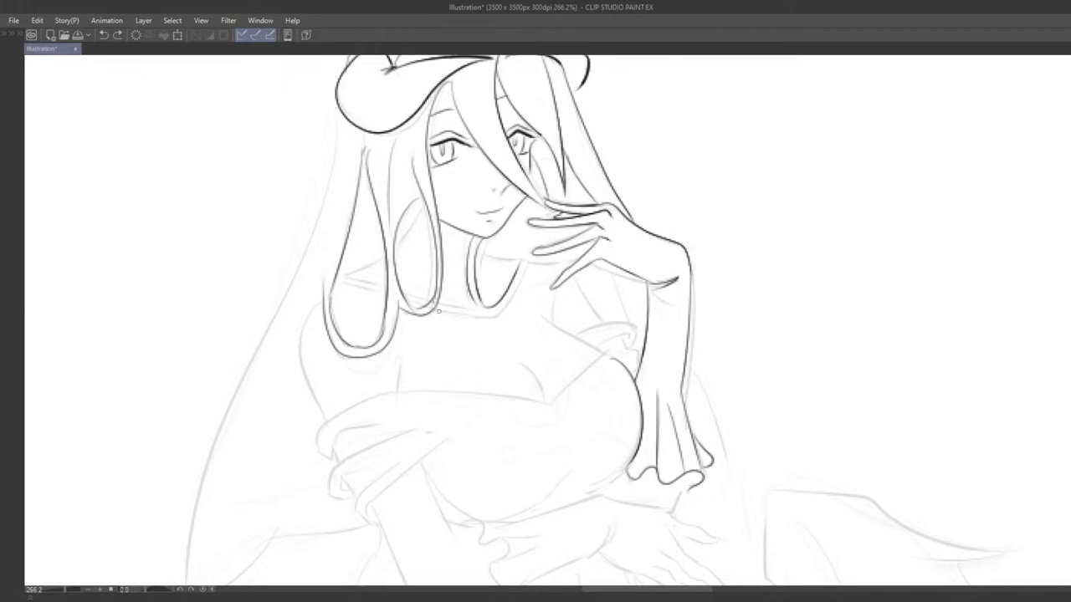
Step: Ink the pointed outer edge of the collar below the neck and its short upper line under the chin
mouse_move(438, 311)
mouse_down()
mouse_move(497, 314)
mouse_move(527, 266)
mouse_up()
key(ctrl+z)
drag(487, 240, 477, 278)
key(ctrl+z)
key(ctrl+z)
key(ctrl+z)
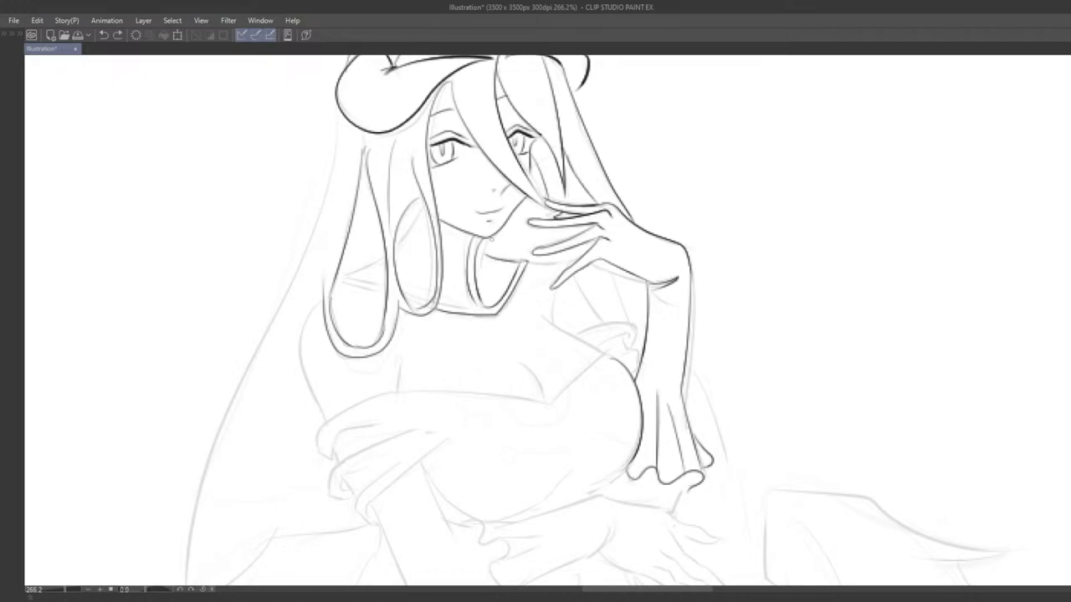
key(ctrl+z)
mouse_move(489, 240)
mouse_down()
mouse_move(479, 274)
mouse_move(586, 288)
mouse_move(583, 312)
mouse_up()
scroll(491, 277, down, 7)
scroll(585, 293, up, 5)
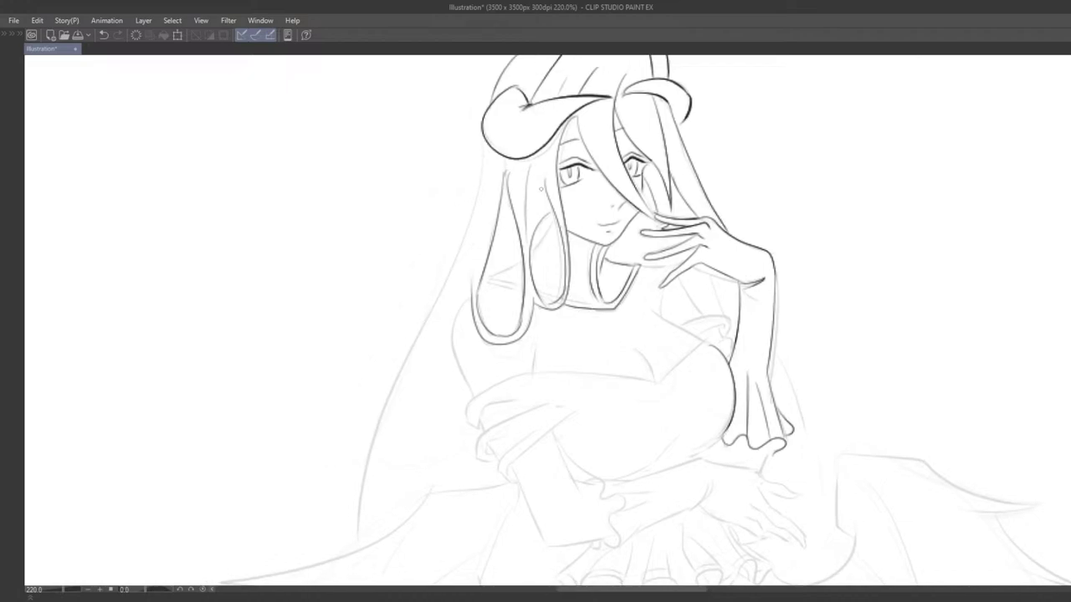
Step: Ink the sloping shoulder line that runs from the neck behind the looped hair locks to the shoulder
key(ctrl+z)
drag(555, 219, 533, 255)
key(ctrl+z)
mouse_move(553, 219)
mouse_down()
mouse_move(533, 254)
mouse_move(553, 222)
mouse_move(495, 277)
mouse_move(521, 263)
mouse_move(487, 279)
mouse_move(526, 283)
mouse_move(518, 289)
mouse_up()
key(ctrl+z)
key(ctrl+z)
key(ctrl+z)
key(ctrl+z)
scroll(564, 315, up, 3)
scroll(524, 333, up, 1)
key(ctrl+z)
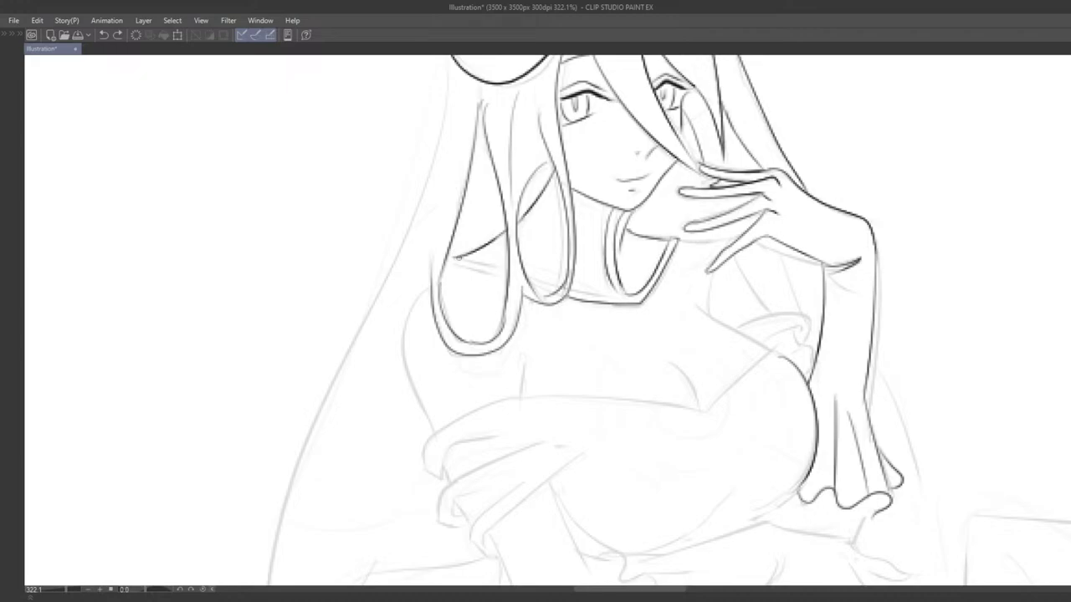
Step: Ink the two edges of the collar band from the shoulder behind the looped hair locks to the pointed front
drag(457, 258, 619, 294)
key(ctrl+z)
drag(452, 262, 516, 280)
drag(548, 322, 516, 300)
key(ctrl+z)
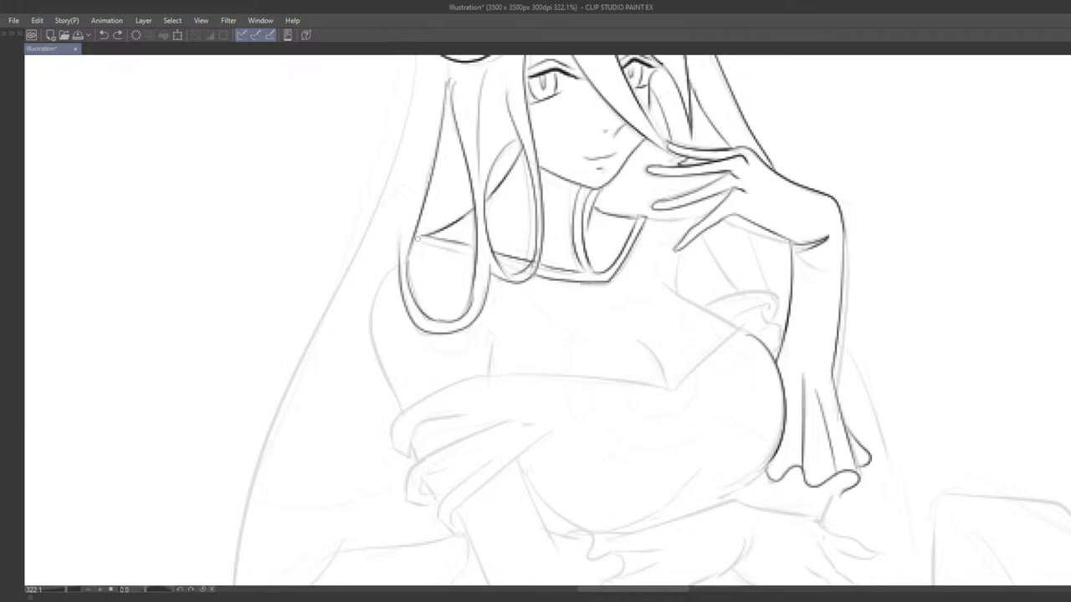
drag(418, 238, 525, 283)
key(ctrl+z)
scroll(425, 242, down, 2)
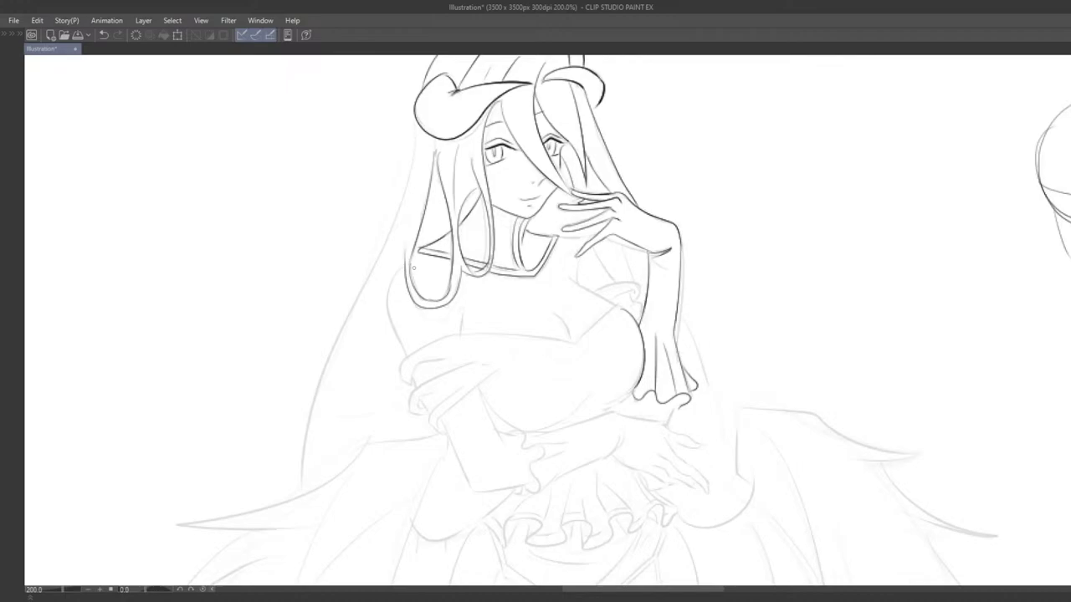
Step: Rework the shoulder slope line and the end of the collar band where they meet inside the outer hair loop
scroll(412, 268, up, 2)
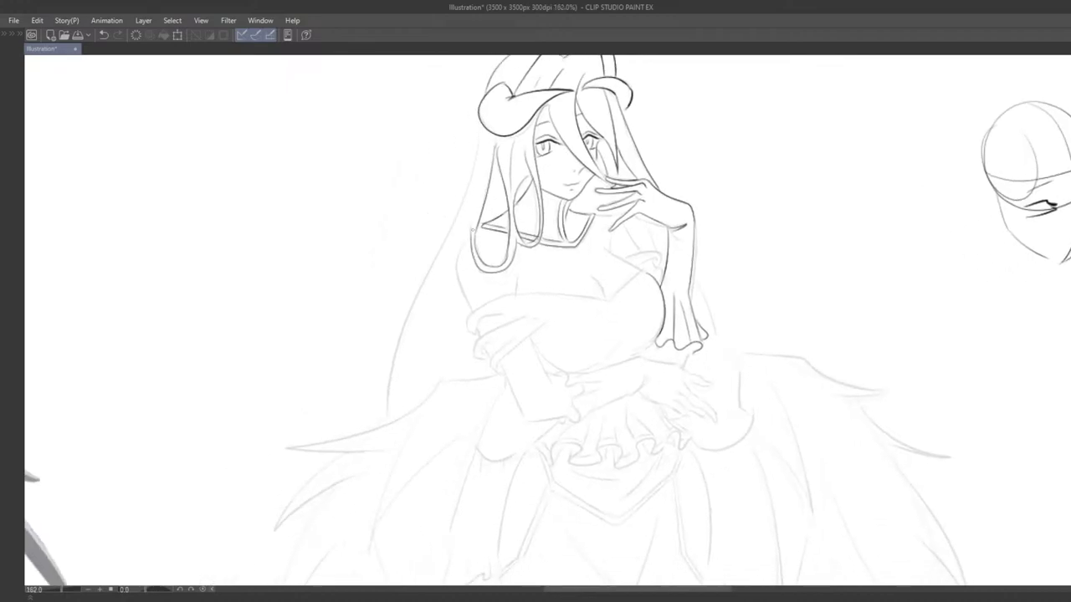
key(ctrl+z)
mouse_move(492, 221)
mouse_down()
mouse_move(475, 234)
mouse_move(521, 193)
mouse_move(492, 223)
mouse_up()
key(ctrl+z)
key(ctrl+z)
key(p)
key(ctrl+z)
mouse_move(532, 195)
mouse_down()
mouse_move(498, 219)
mouse_move(516, 209)
mouse_move(505, 215)
mouse_up()
key(ctrl+z)
key(ctrl+z)
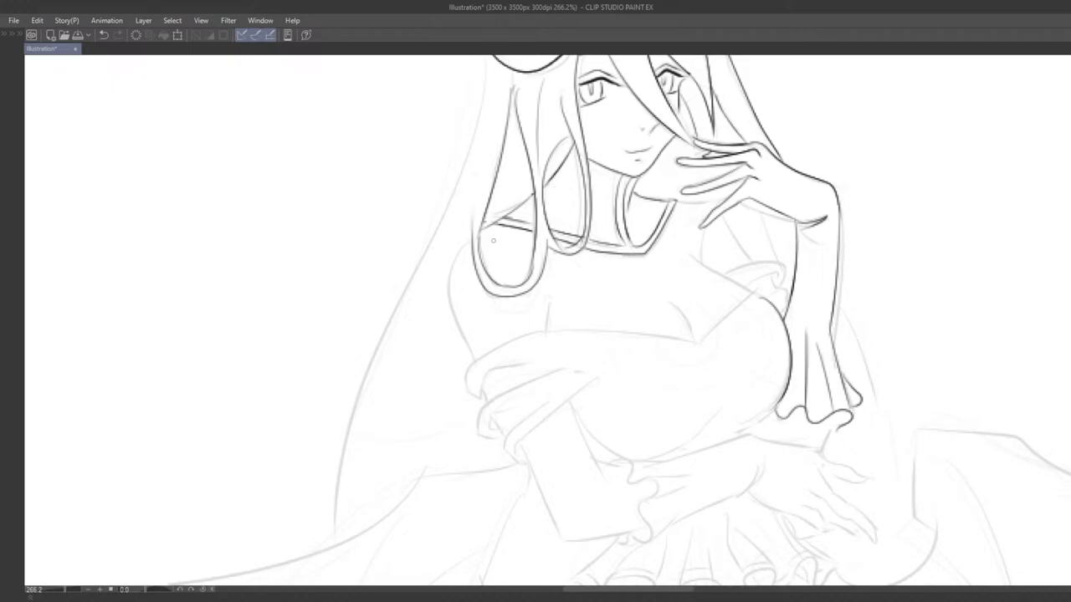
Step: Ink the outer contour of the shoulder and upper arm from the outer hair loop down to the draped sleeve
mouse_move(496, 255)
mouse_down()
mouse_move(513, 238)
mouse_move(493, 345)
mouse_up()
key(ctrl+z)
mouse_move(485, 227)
mouse_down()
mouse_move(466, 256)
mouse_move(492, 346)
mouse_up()
scroll(493, 346, down, 6)
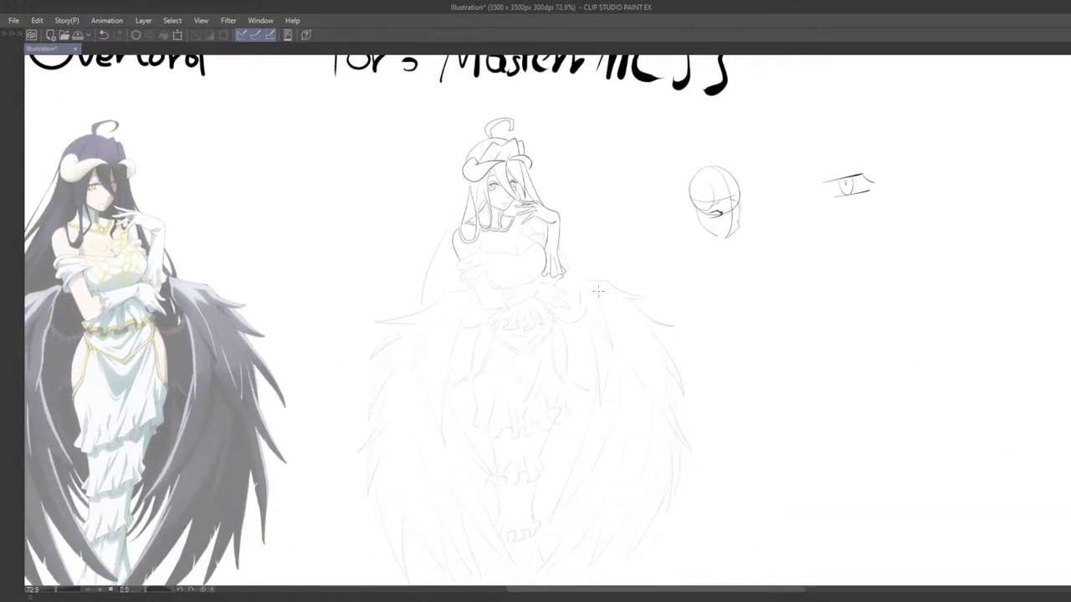
Step: Ink the long outer hair contour sweeping from under the horn down to the top of the wing
scroll(598, 290, up, 3)
scroll(598, 290, down, 2)
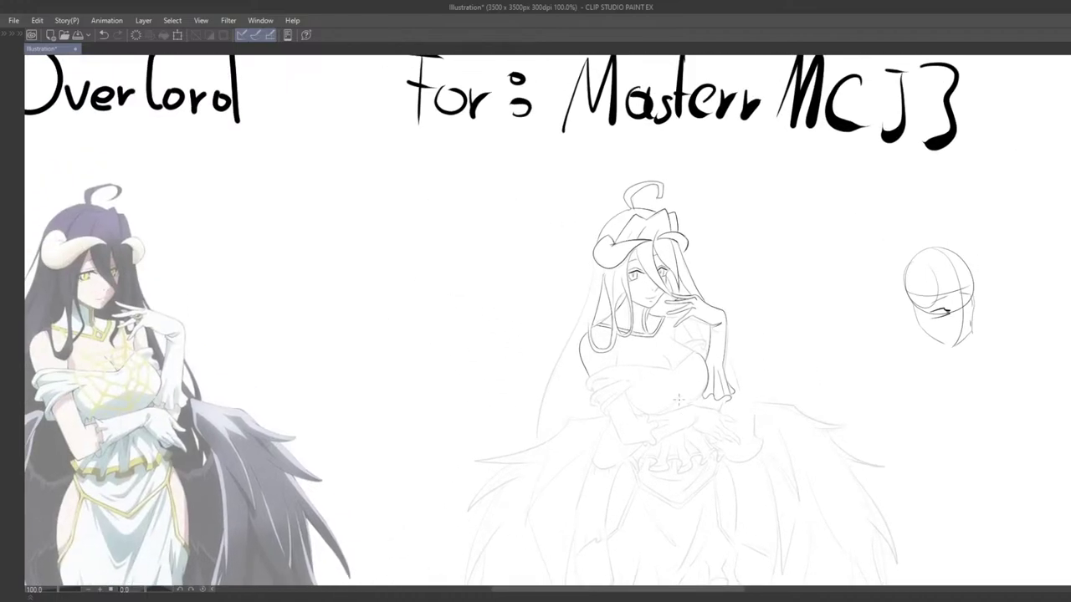
scroll(598, 290, up, 2)
scroll(670, 349, up, 4)
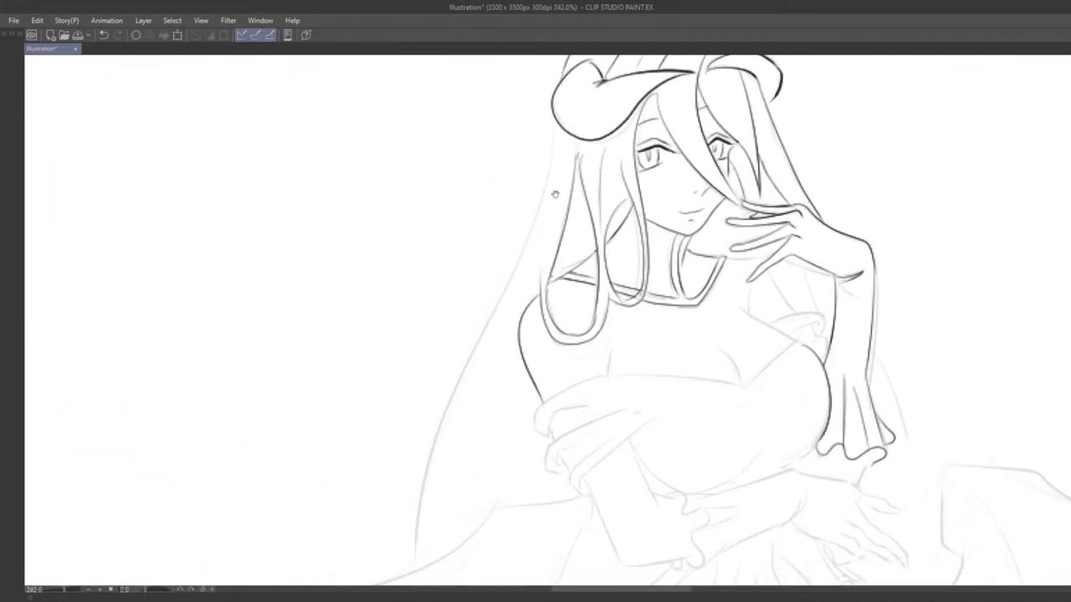
mouse_move(563, 99)
mouse_down()
mouse_move(526, 258)
mouse_move(426, 491)
mouse_move(426, 532)
mouse_up()
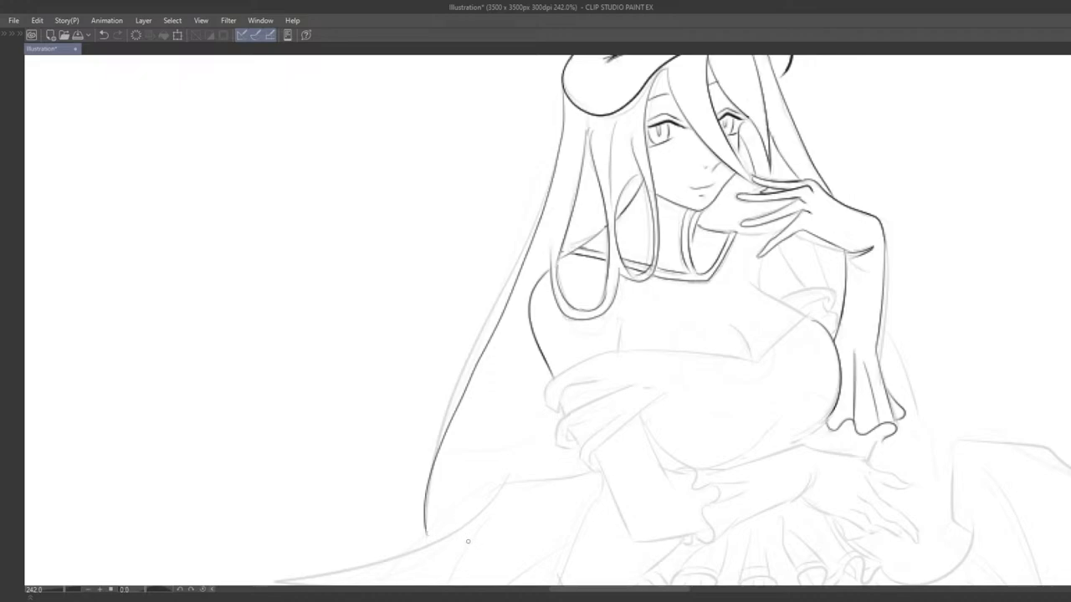
mouse_move(595, 445)
mouse_down()
mouse_move(485, 466)
mouse_move(437, 380)
mouse_up()
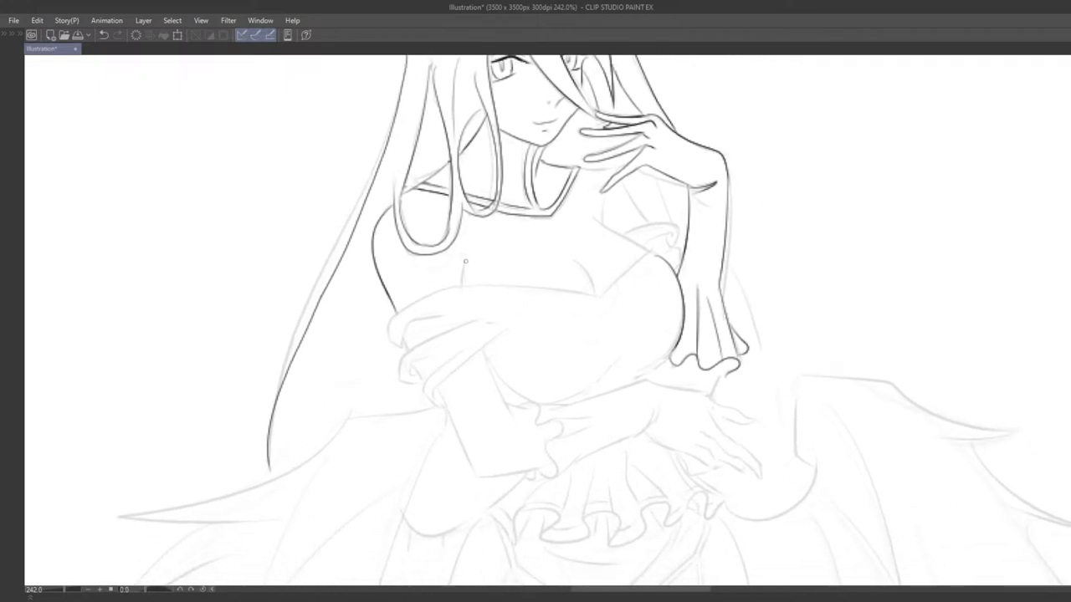
Step: Ink the bodice's top edge from the draped sleeve across the chest, plus the armpit and cleavage creases above it
drag(465, 262, 461, 289)
key(ctrl+z)
key(ctrl+z)
scroll(462, 291, down, 1)
mouse_move(395, 287)
mouse_down()
mouse_move(447, 237)
mouse_move(550, 242)
mouse_up()
key(ctrl+z)
mouse_move(404, 288)
mouse_down()
mouse_move(396, 269)
mouse_move(460, 234)
mouse_move(607, 244)
mouse_move(657, 203)
mouse_up()
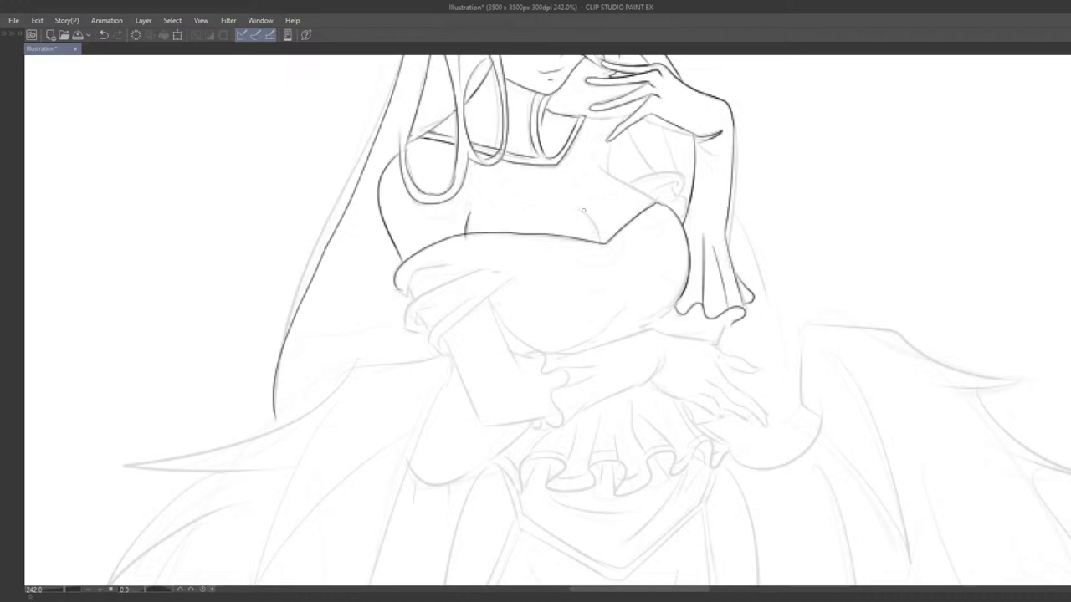
scroll(606, 283, down, 4)
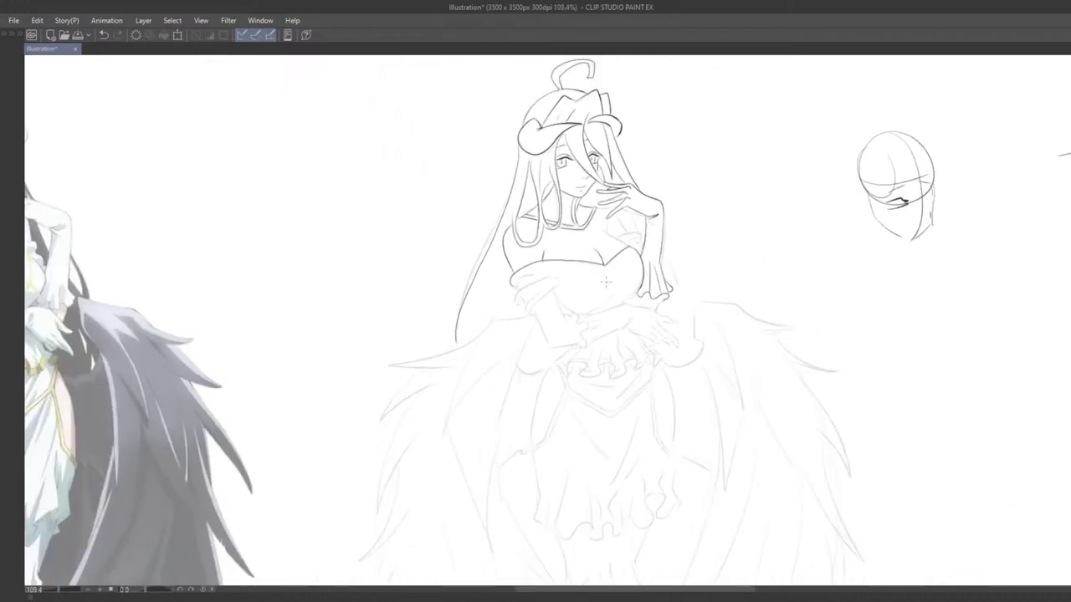
Step: Ink the layered folds and lower band of the off-shoulder sleeve draped around the upper arm
scroll(605, 283, down, 1)
scroll(605, 283, up, 5)
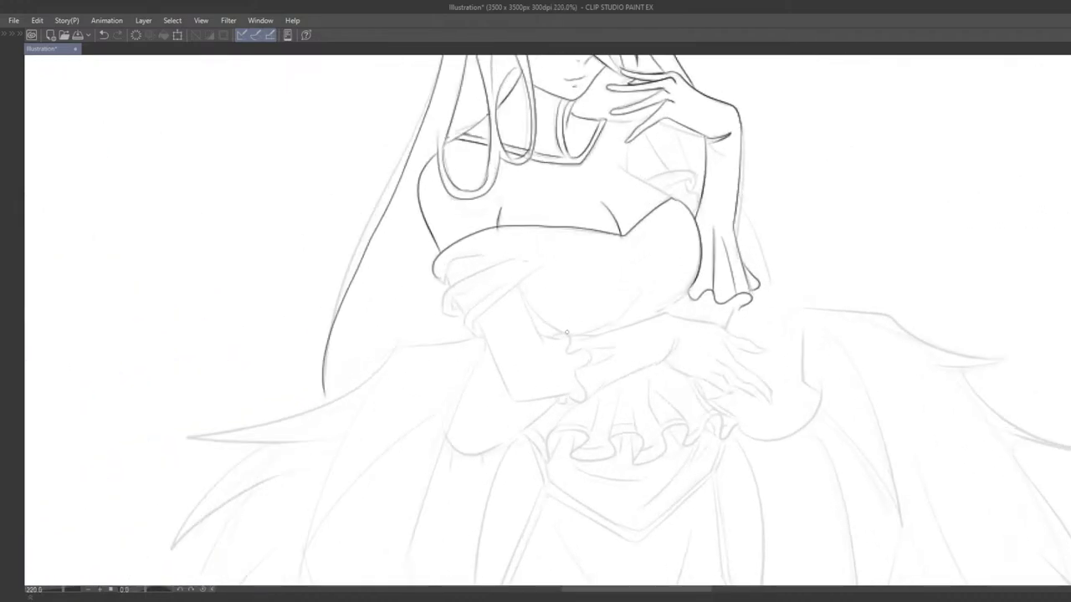
mouse_move(483, 297)
mouse_down()
mouse_move(498, 282)
mouse_move(479, 243)
mouse_up()
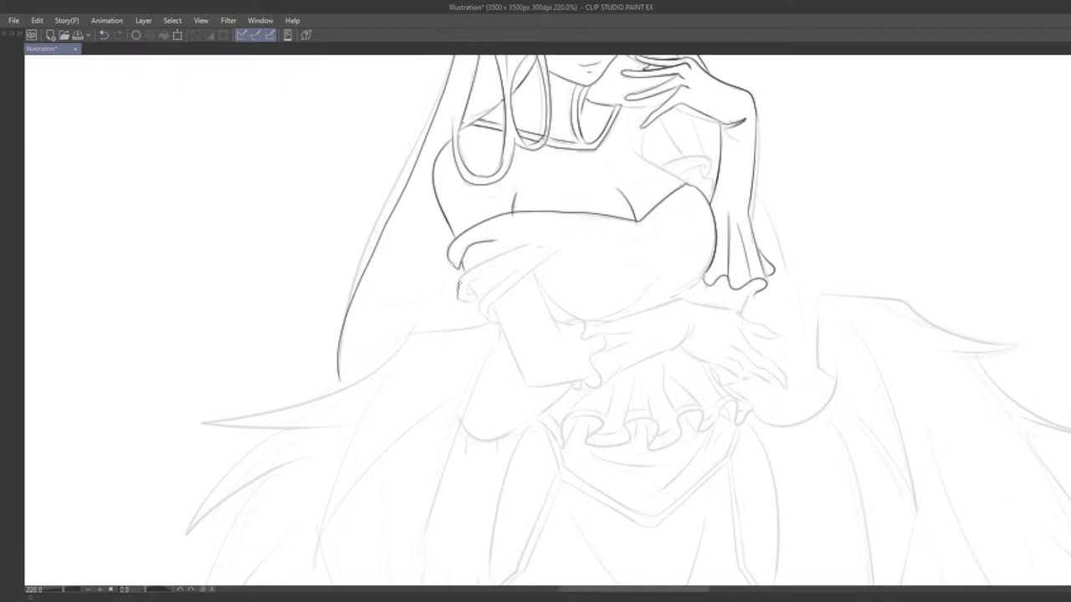
drag(459, 280, 520, 244)
key(ctrl+z)
mouse_move(460, 286)
mouse_down()
mouse_move(479, 307)
mouse_move(517, 260)
mouse_up()
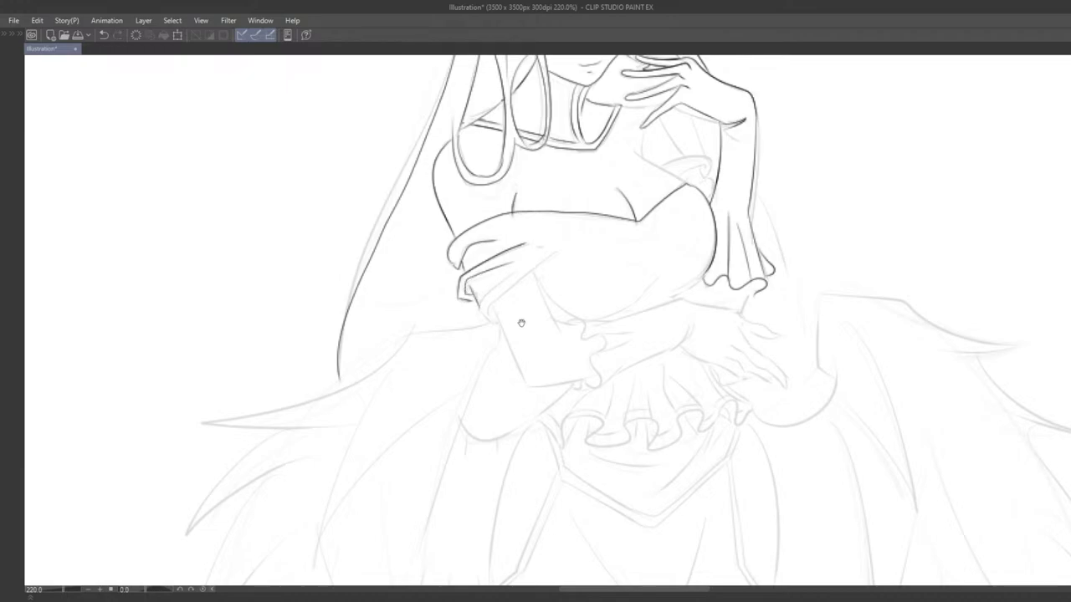
drag(520, 322, 520, 308)
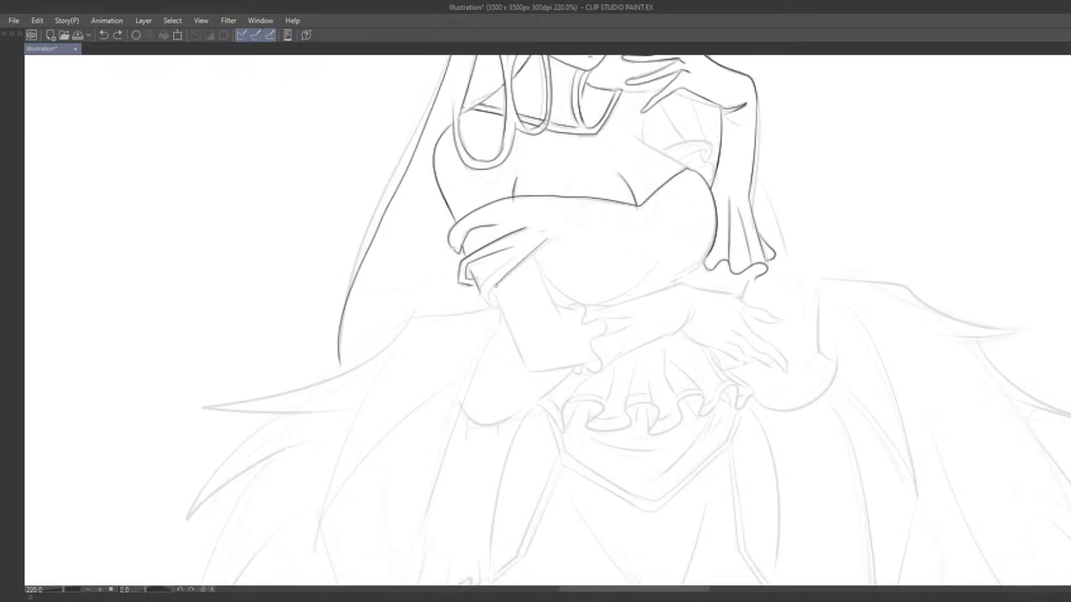
drag(484, 307, 530, 242)
Step: Ink the outer edge of the crossed arm from the draped sleeve band down to the elbow corner
scroll(527, 286, down, 6)
drag(559, 328, 627, 295)
scroll(625, 295, up, 5)
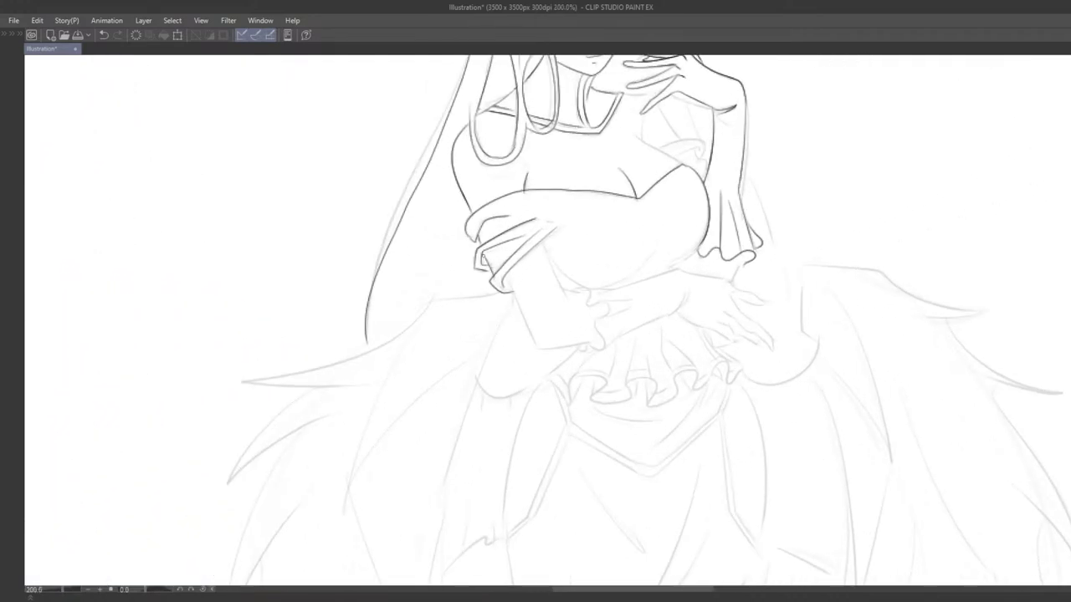
drag(608, 268, 602, 258)
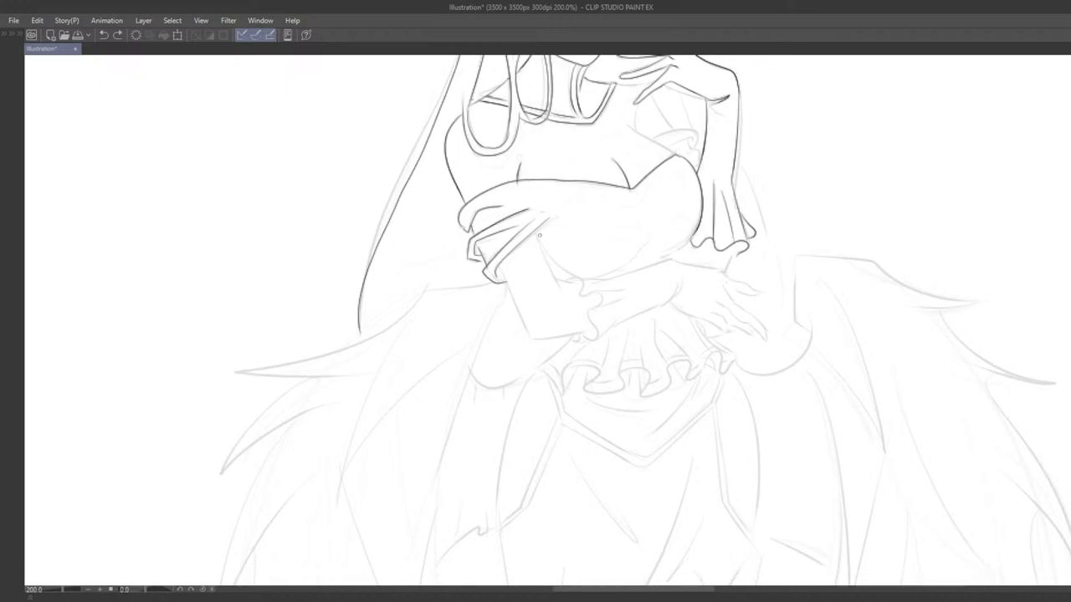
drag(506, 287, 529, 335)
key(ctrl+z)
mouse_move(486, 259)
mouse_down()
mouse_move(478, 248)
mouse_move(532, 338)
mouse_up()
key(ctrl+z)
key(ctrl+z)
key(ctrl+z)
drag(500, 266, 533, 341)
scroll(532, 340, up, 3)
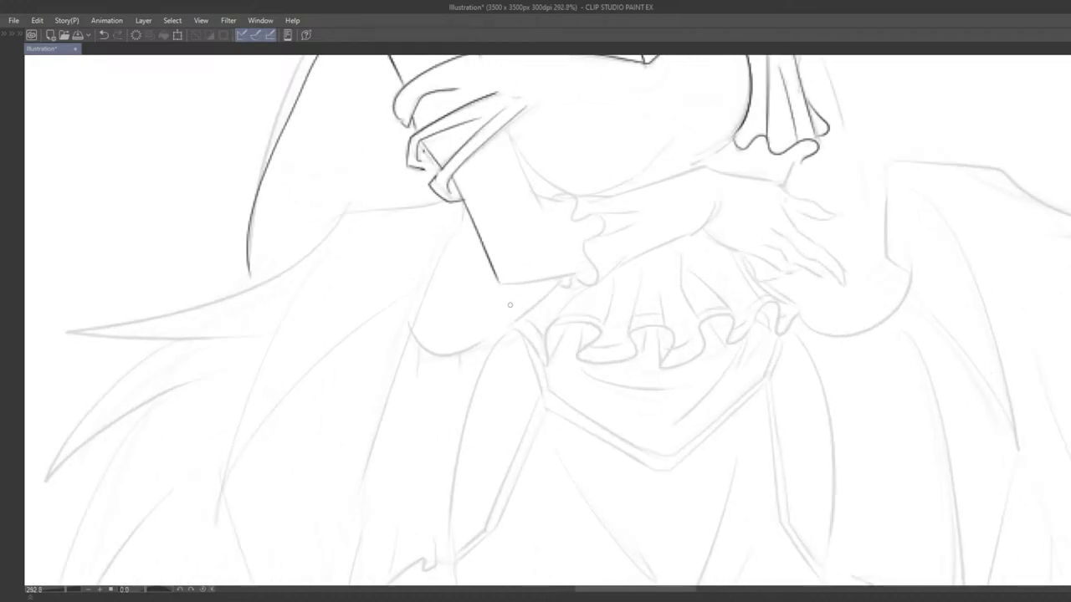
Step: Ink the underside of the crossed arm from the elbow to the glove cuff and its inner edge below the sleeve
drag(501, 282, 577, 276)
scroll(547, 211, up, 1)
drag(507, 143, 545, 227)
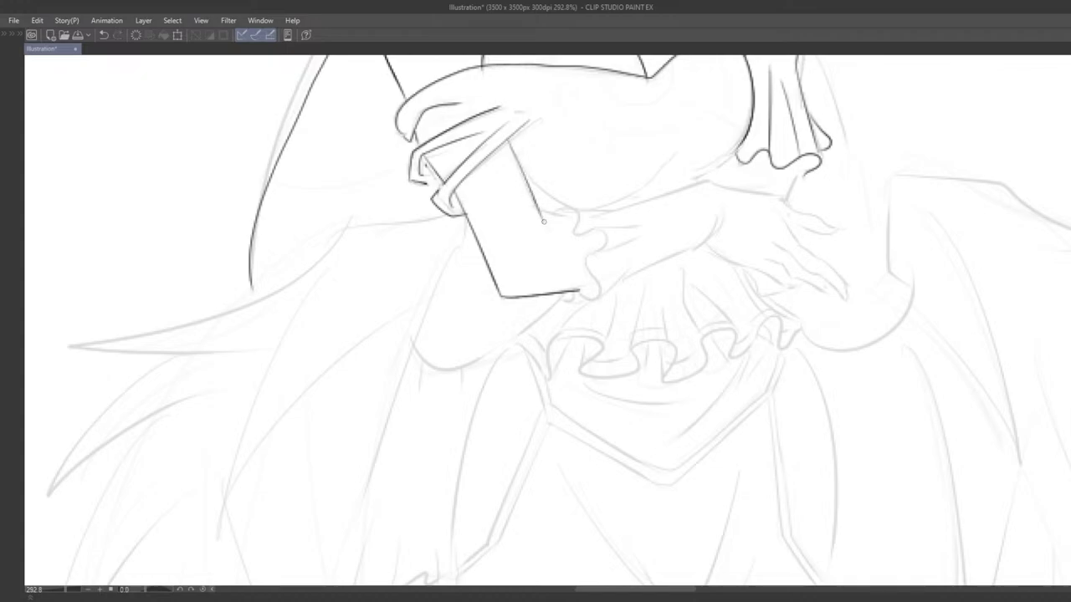
key(ctrl+z)
mouse_move(507, 143)
mouse_down()
mouse_move(547, 231)
mouse_move(577, 212)
mouse_move(580, 233)
mouse_move(601, 227)
mouse_move(588, 251)
mouse_move(603, 285)
mouse_move(598, 297)
mouse_move(583, 294)
mouse_move(587, 323)
mouse_up()
key(ctrl+z)
Step: Ink the crossed arm's ruffled glove cuff with its folds and the forearm's upper and lower edges to the wrist
drag(575, 269, 612, 276)
mouse_move(554, 248)
mouse_down()
mouse_move(586, 251)
mouse_move(678, 222)
mouse_move(737, 236)
mouse_up()
drag(746, 312, 741, 294)
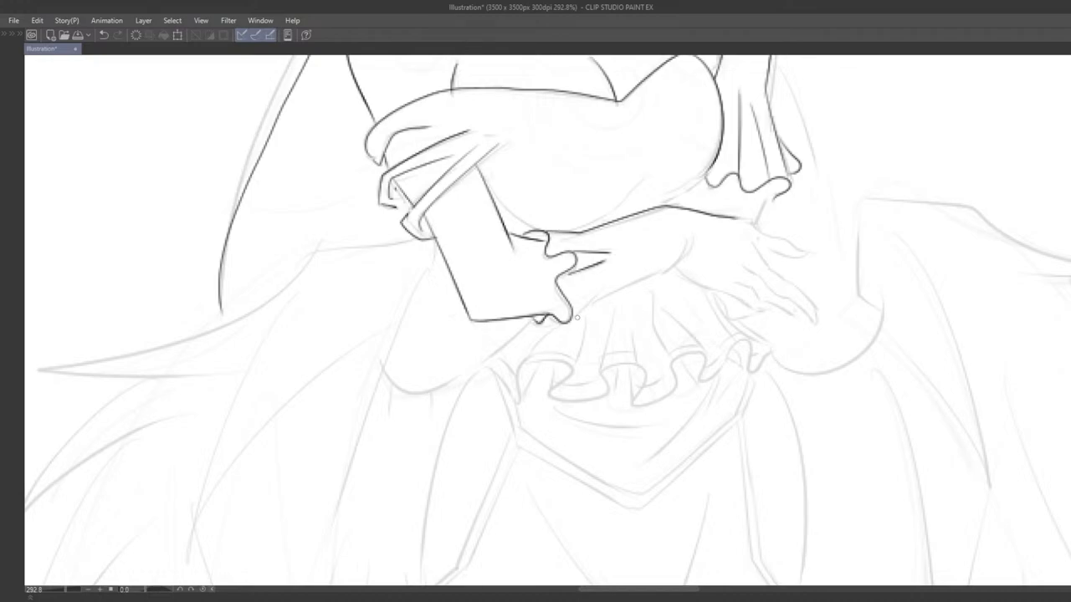
mouse_move(576, 317)
mouse_down()
mouse_move(684, 262)
mouse_move(731, 291)
mouse_up()
key(ctrl+z)
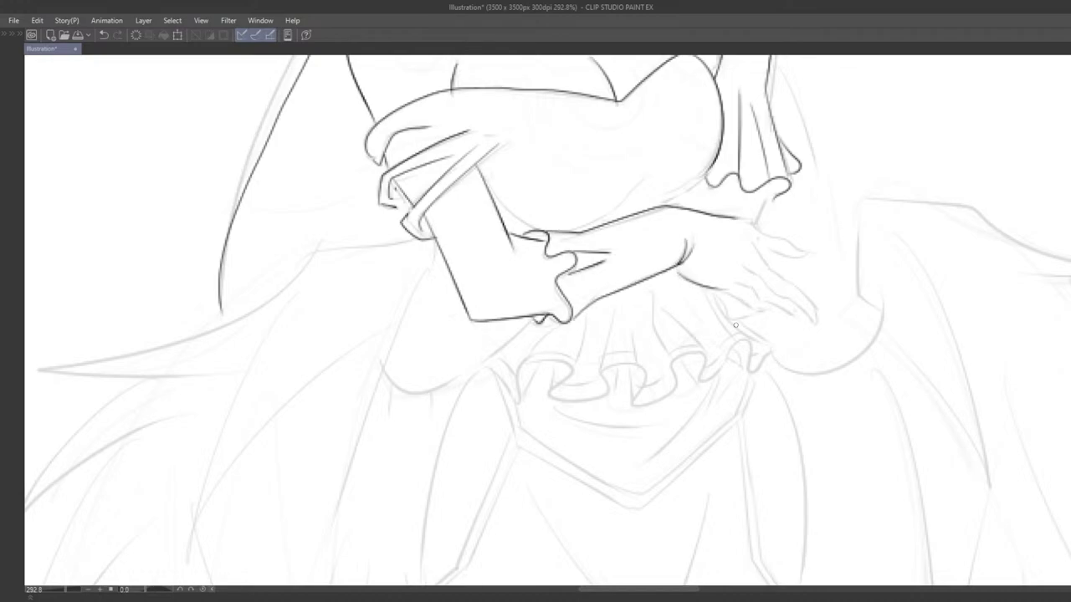
Step: Ink the shoulder line running from the collar's corner beneath the fingers of the raised hand
scroll(739, 312, down, 3)
mouse_move(880, 243)
mouse_down()
mouse_move(865, 263)
mouse_move(784, 263)
mouse_up()
drag(763, 346, 665, 351)
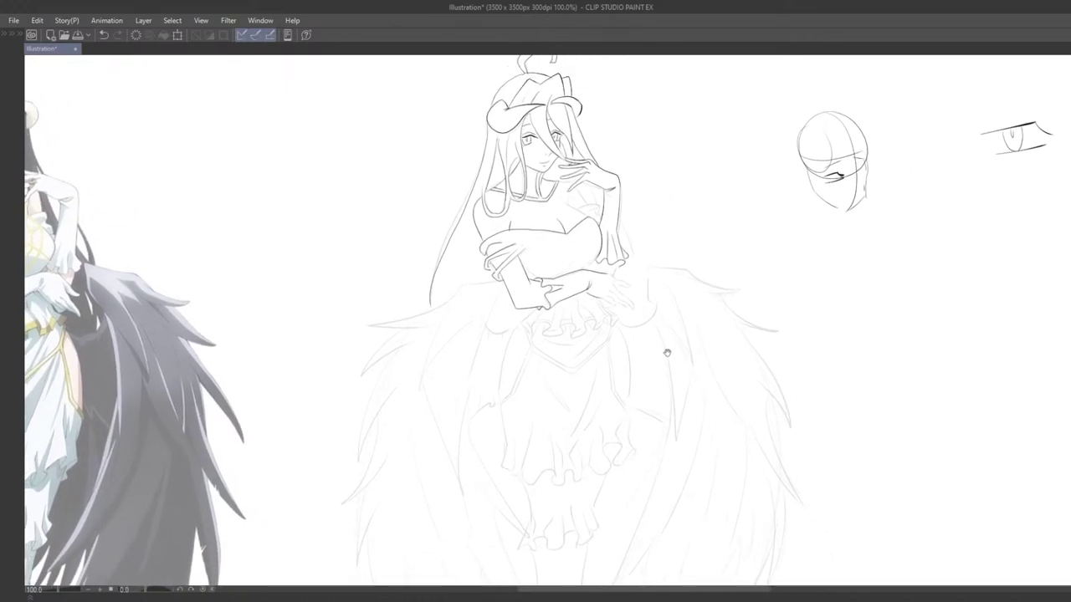
scroll(664, 352, down, 1)
scroll(635, 335, up, 5)
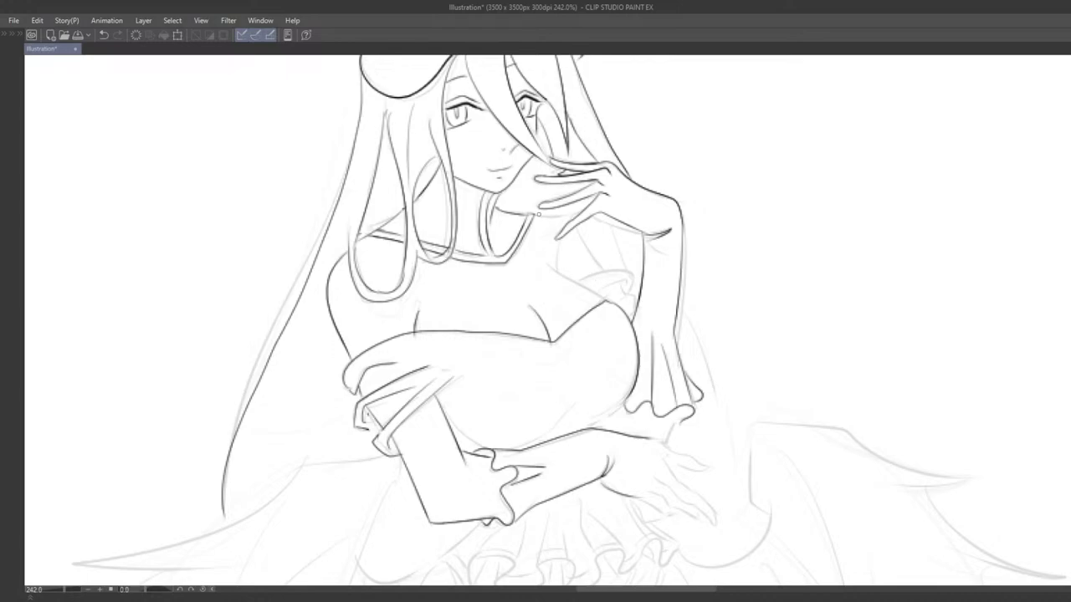
mouse_move(538, 214)
mouse_down()
mouse_move(586, 224)
mouse_move(580, 240)
mouse_move(578, 214)
mouse_up()
key(ctrl+z)
scroll(569, 293, down, 1)
mouse_move(599, 281)
mouse_down()
mouse_move(871, 232)
mouse_move(1007, 228)
mouse_move(444, 310)
mouse_up()
scroll(556, 238, up, 4)
key(ctrl+z)
key(ctrl+z)
mouse_move(569, 244)
mouse_down()
mouse_move(601, 239)
mouse_move(579, 243)
mouse_move(603, 240)
mouse_move(629, 294)
mouse_up()
key(ctrl+z)
drag(613, 251, 634, 307)
key(ctrl+z)
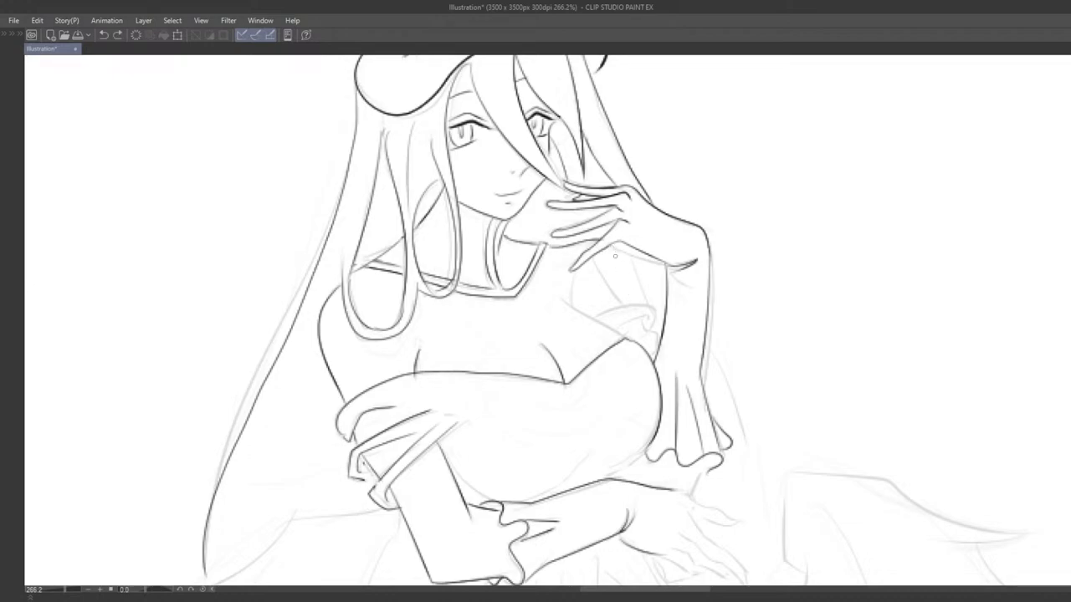
drag(612, 250, 629, 298)
scroll(637, 300, down, 8)
drag(700, 294, 687, 245)
scroll(678, 254, up, 2)
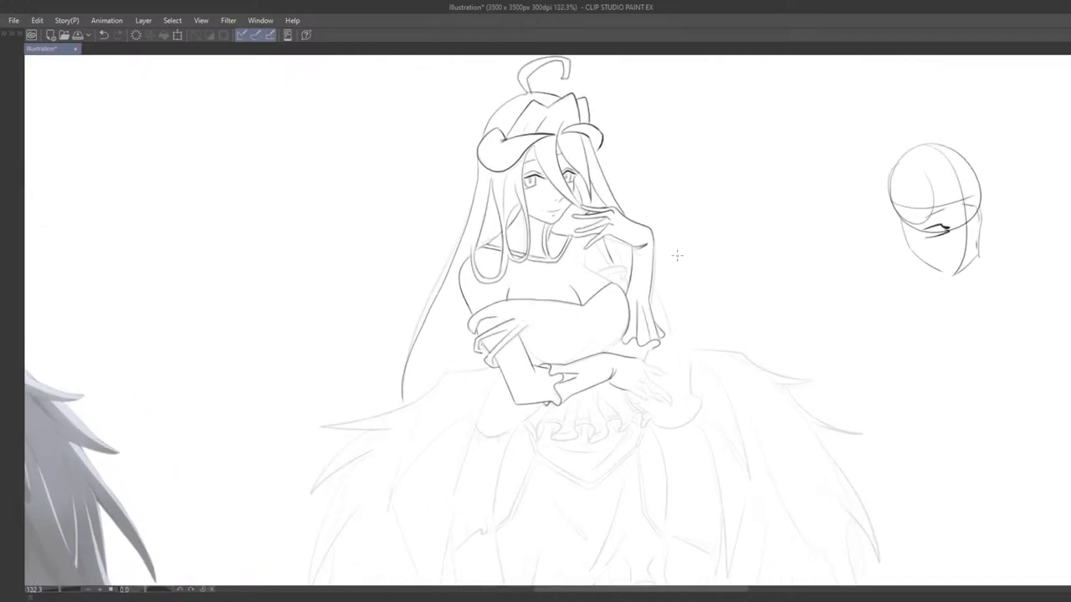
scroll(665, 264, up, 6)
key(ctrl+z)
Step: Ink the short line descending from beneath the raised hand to the shoulder ruffle beside the raised forearm
drag(563, 221, 583, 264)
key(ctrl+z)
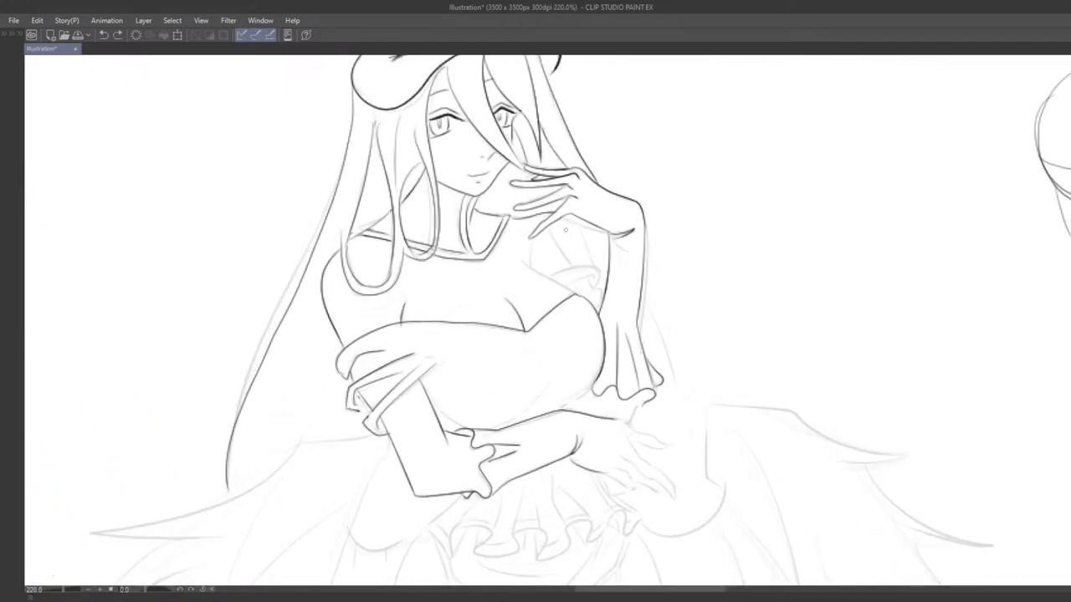
drag(564, 229, 584, 271)
scroll(651, 270, down, 5)
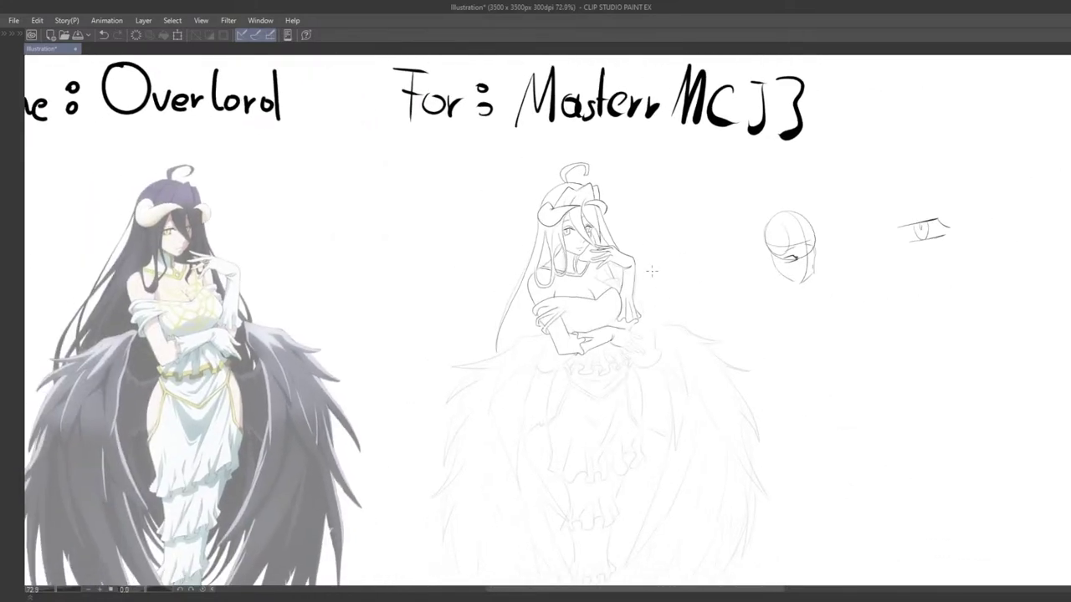
scroll(651, 270, up, 3)
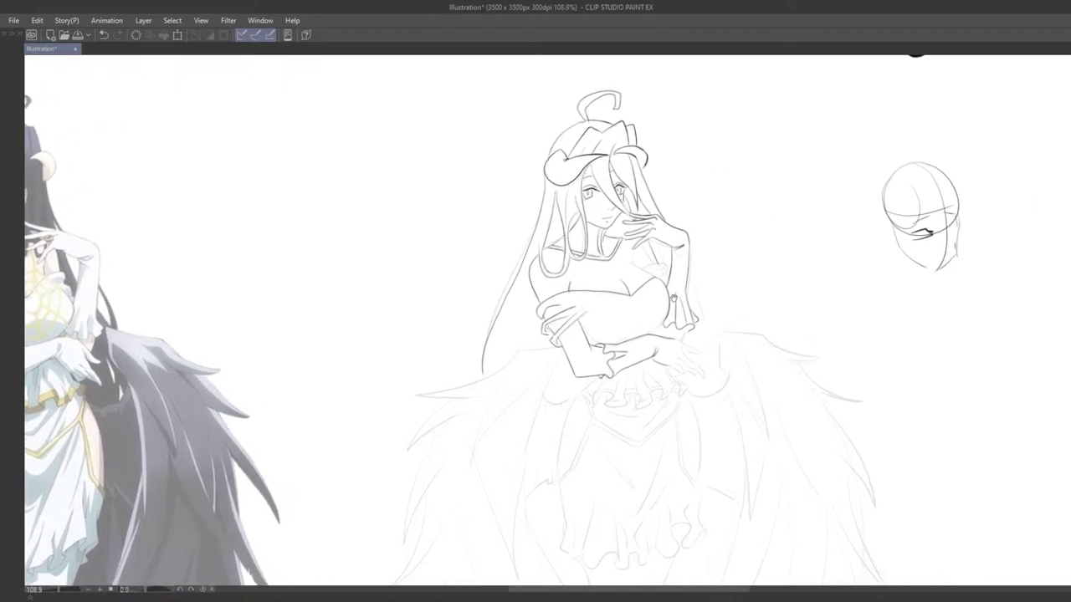
Step: Ink the upper-arm line descending from beneath the raised hand toward the shoulder ruffle, redrawing it until it fits the sketch
scroll(674, 299, up, 4)
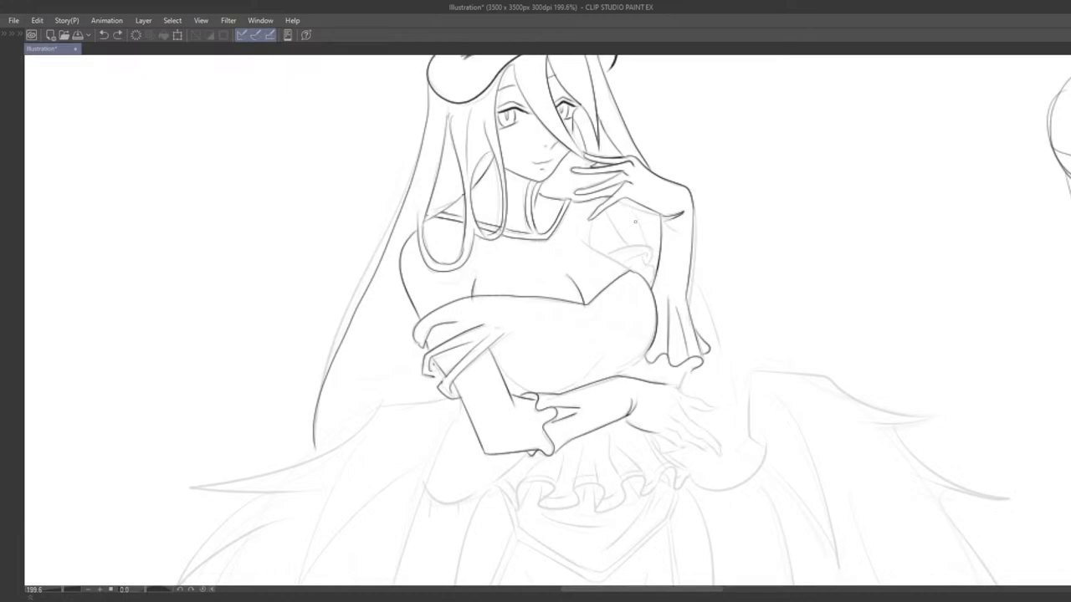
mouse_move(622, 201)
mouse_down()
mouse_move(662, 238)
mouse_move(755, 250)
mouse_up()
scroll(644, 272, down, 3)
scroll(755, 250, up, 4)
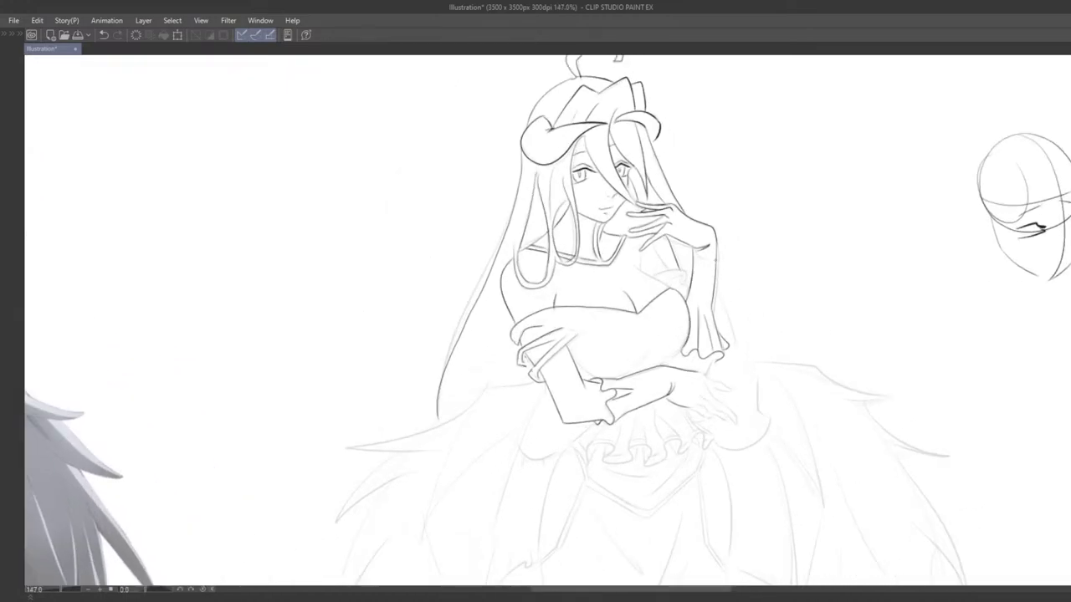
drag(640, 218, 661, 275)
key(ctrl+z)
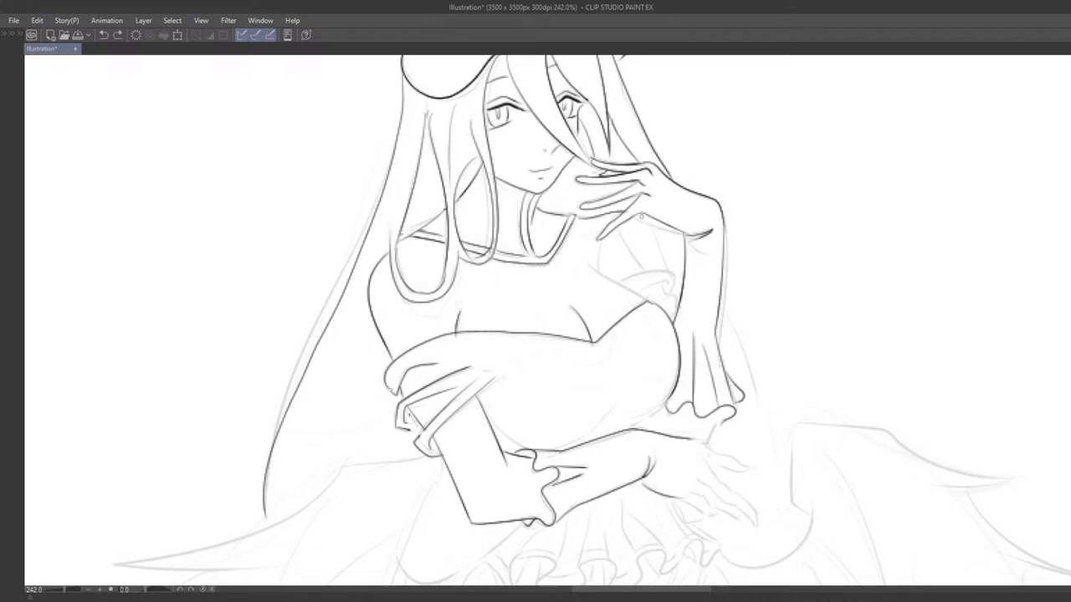
mouse_move(641, 216)
mouse_down()
mouse_move(664, 275)
mouse_move(619, 282)
mouse_move(641, 274)
mouse_move(621, 280)
mouse_move(641, 273)
mouse_move(665, 295)
mouse_move(631, 279)
mouse_move(668, 287)
mouse_up()
key(ctrl+z)
key(ctrl+z)
Step: Ink the curved edge of the chest from the armpit down to the bodice's pointed upper edge beside the raised forearm
drag(592, 266, 646, 301)
key(ctrl+z)
key(ctrl+z)
drag(590, 263, 641, 299)
scroll(654, 366, down, 5)
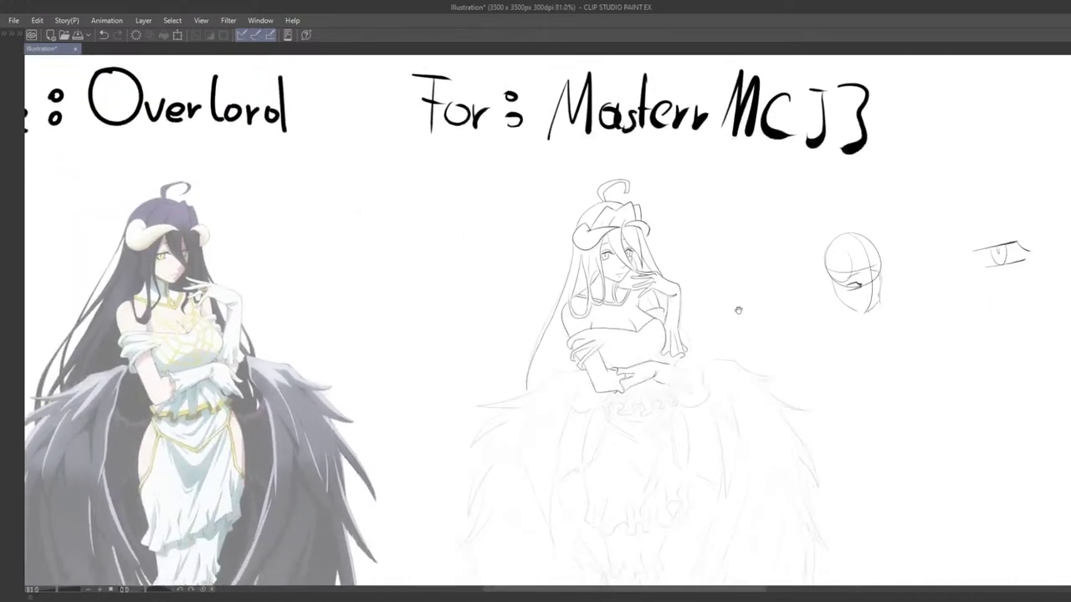
scroll(655, 375, up, 4)
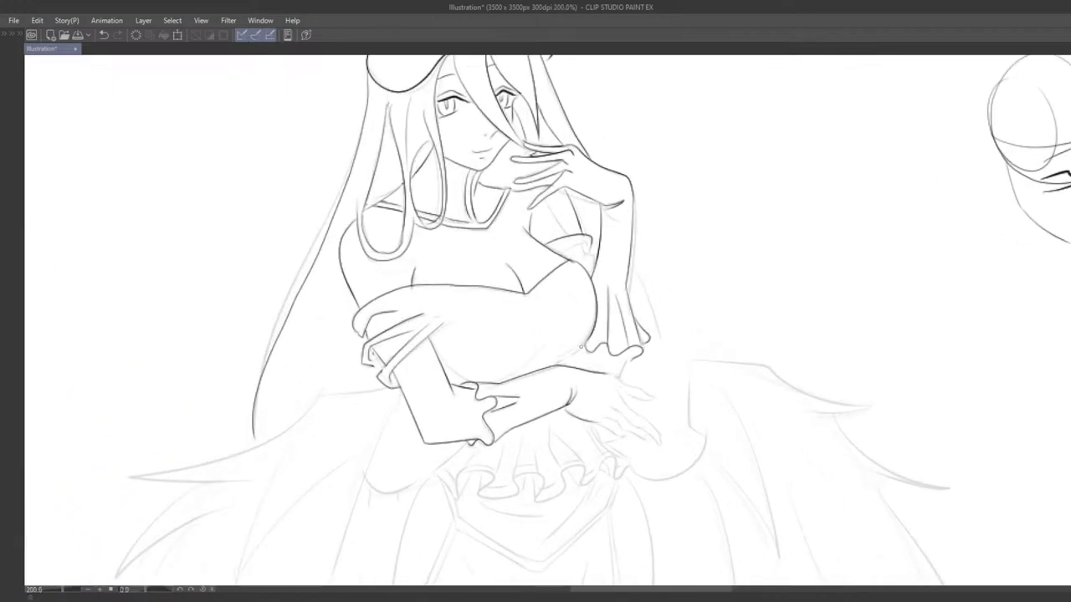
Step: Clean up the upper-arm line and ink the off-shoulder ruffle's bands and folds between the chest and the raised forearm
drag(573, 200, 579, 220)
key(p)
scroll(577, 205, down, 5)
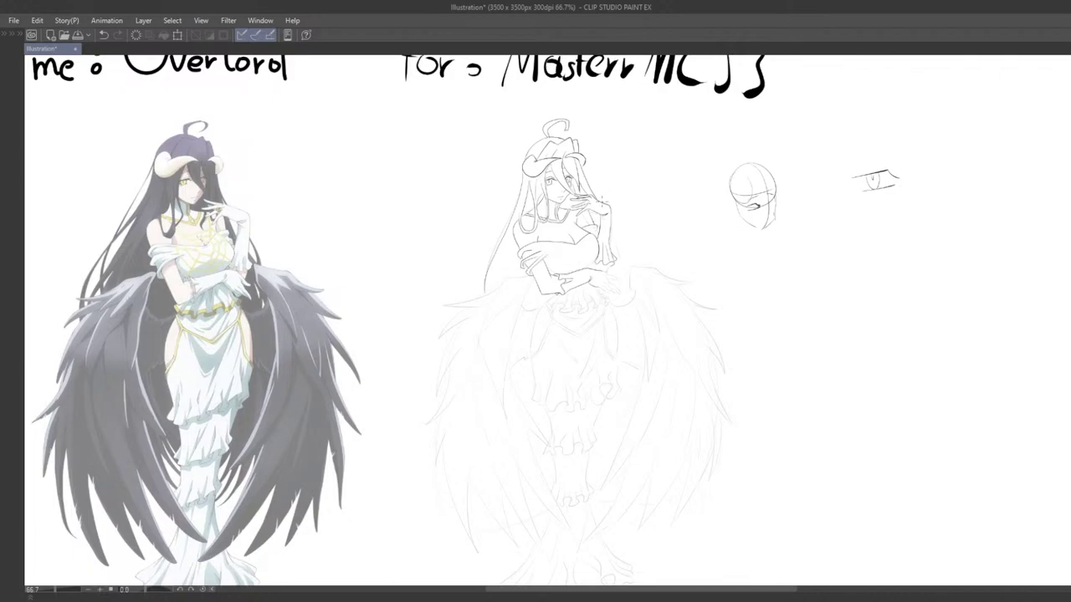
scroll(575, 225, up, 5)
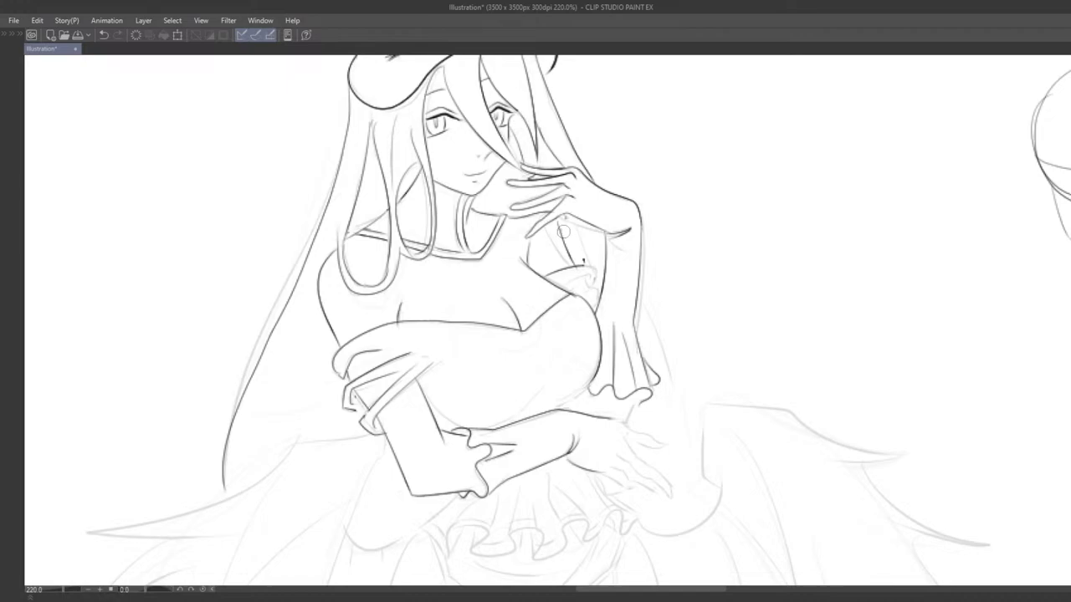
scroll(581, 263, down, 3)
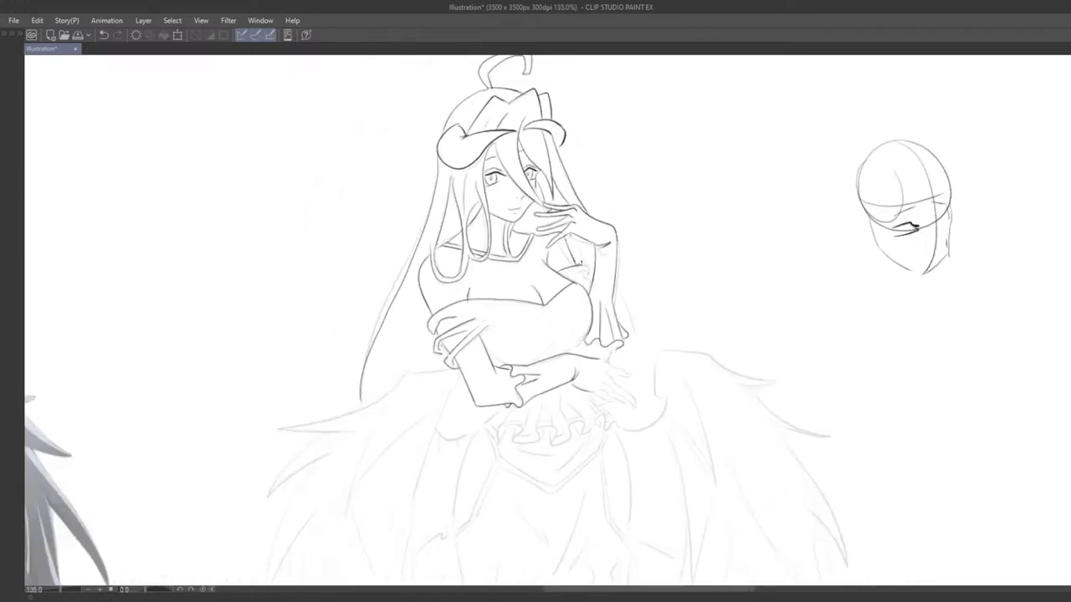
scroll(580, 263, down, 4)
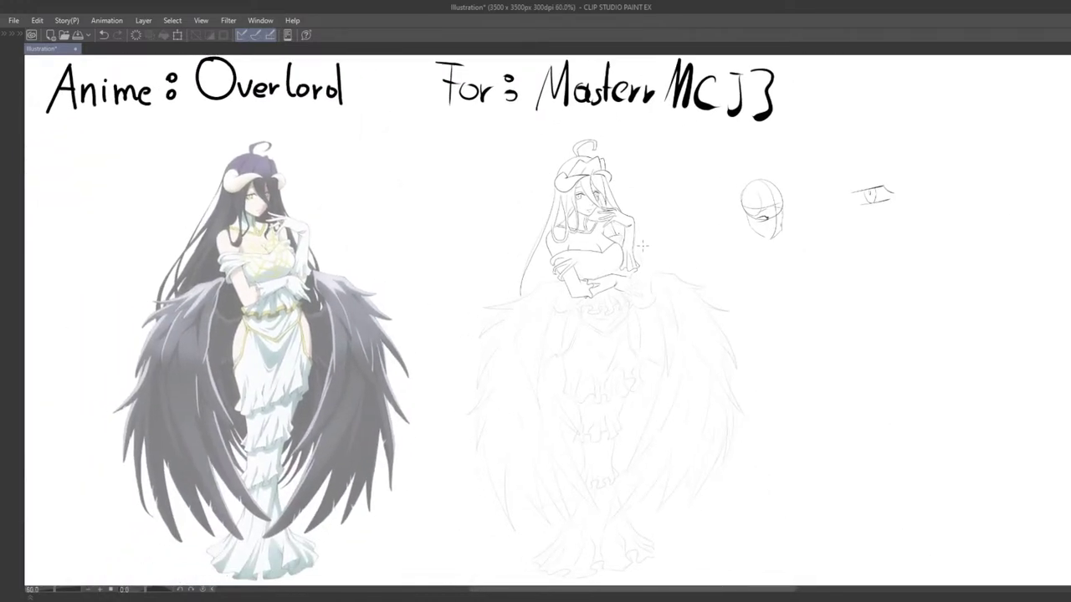
scroll(641, 245, up, 5)
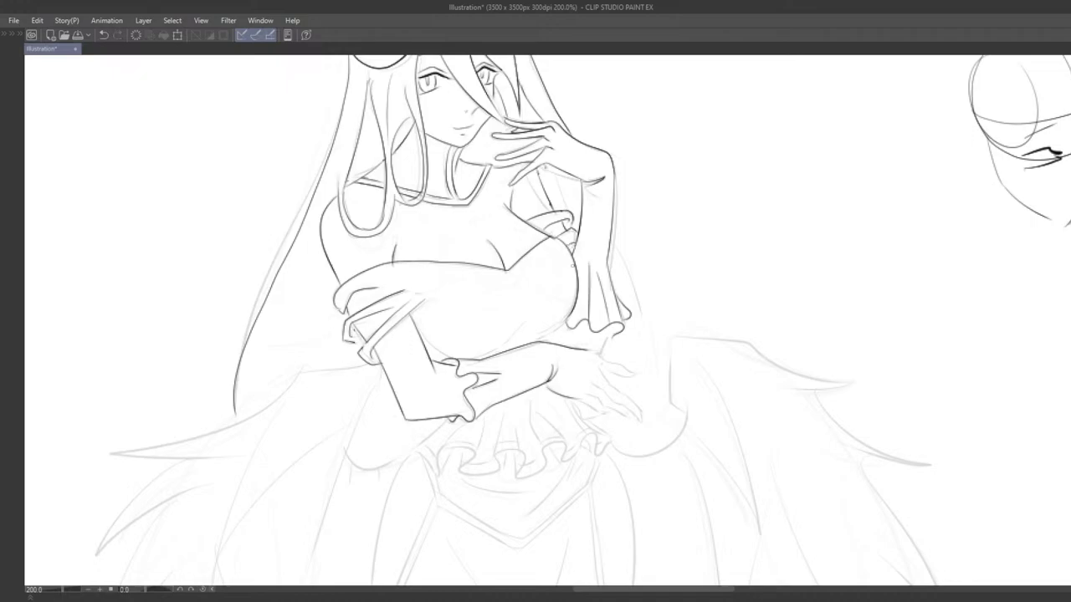
Step: Ink the rounded underside of the bust above the crossed forearm, following the sketch
scroll(575, 227, down, 5)
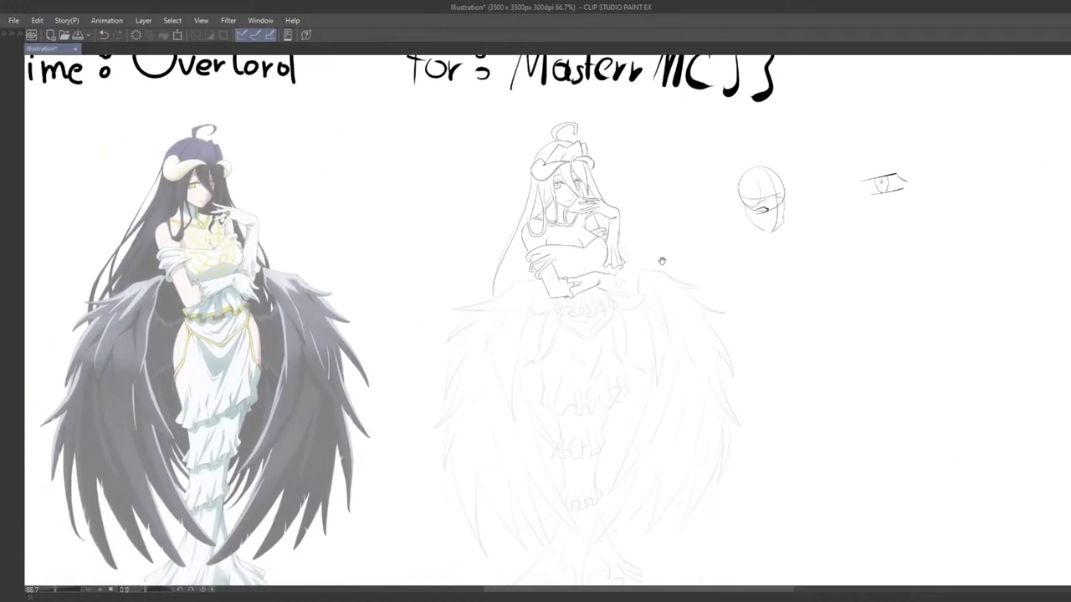
scroll(661, 261, up, 3)
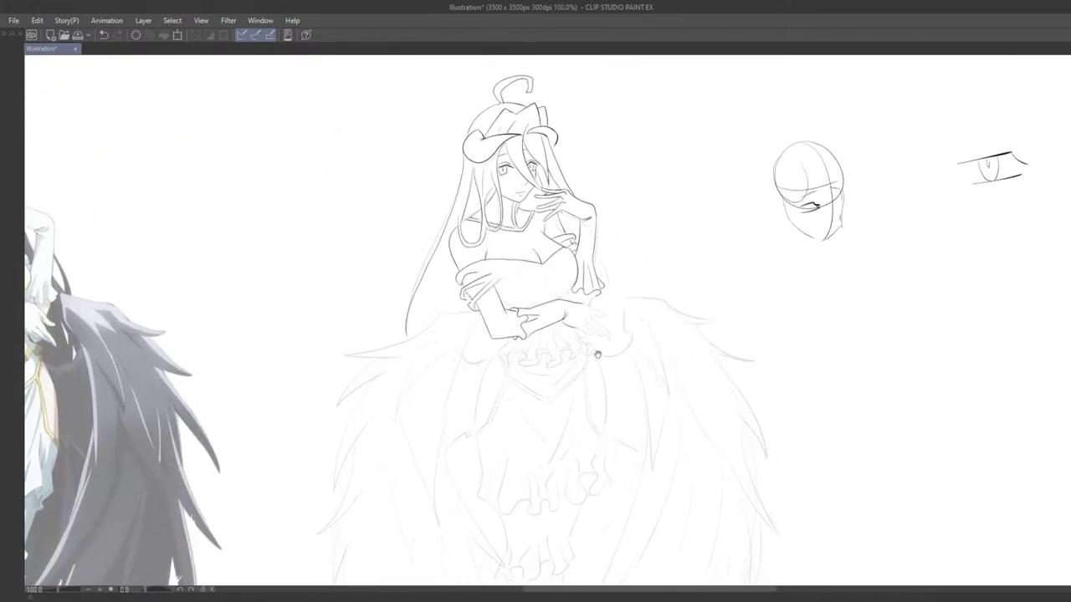
scroll(596, 355, down, 2)
scroll(626, 401, up, 4)
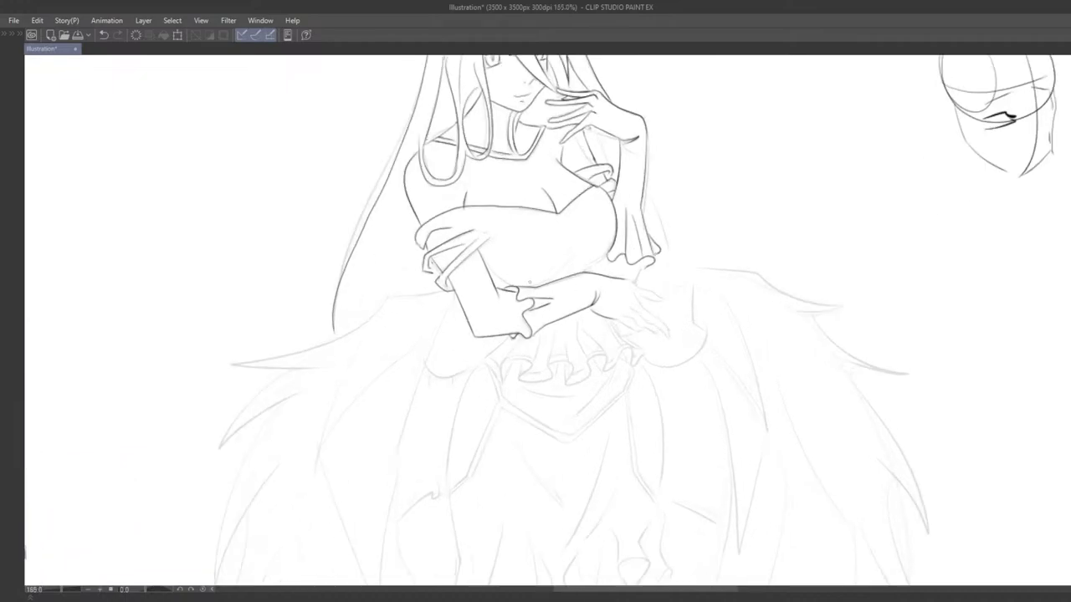
mouse_move(485, 260)
mouse_down()
mouse_move(519, 289)
mouse_move(495, 280)
mouse_move(520, 288)
mouse_move(575, 252)
mouse_up()
key(ctrl+z)
key(ctrl+z)
key(ctrl+z)
scroll(627, 275, down, 2)
scroll(629, 274, up, 1)
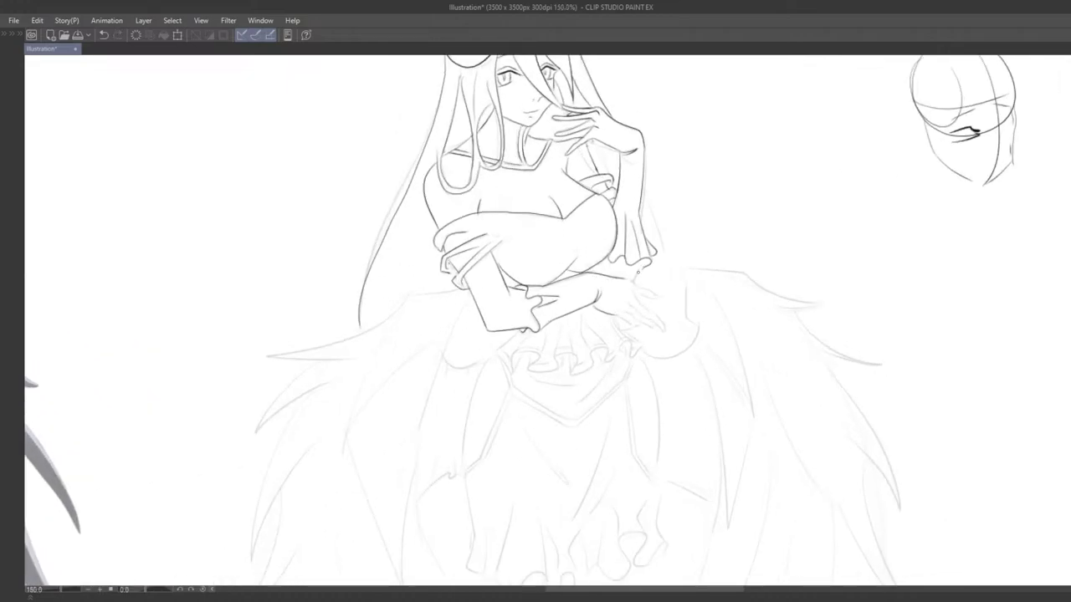
Step: Ink the short elbow edge running from the raised glove's ruffled cuff down to the crossed hand
key(ctrl+z)
drag(631, 277, 620, 288)
key(ctrl+z)
scroll(604, 290, down, 3)
scroll(536, 318, up, 4)
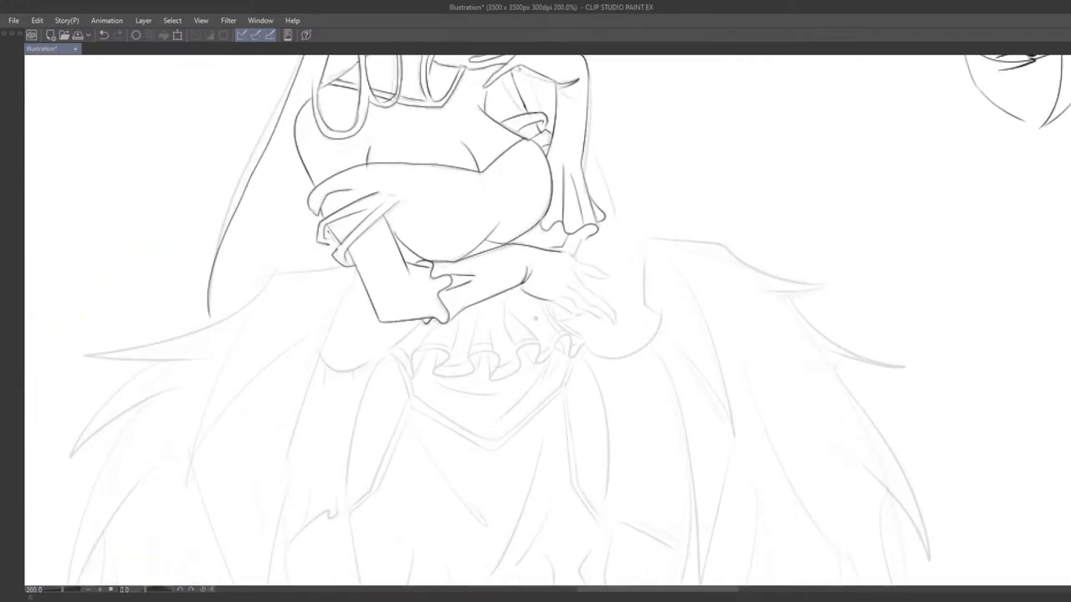
key(ctrl+z)
key(ctrl+y)
key(ctrl+z)
key(ctrl+y)
scroll(559, 277, down, 3)
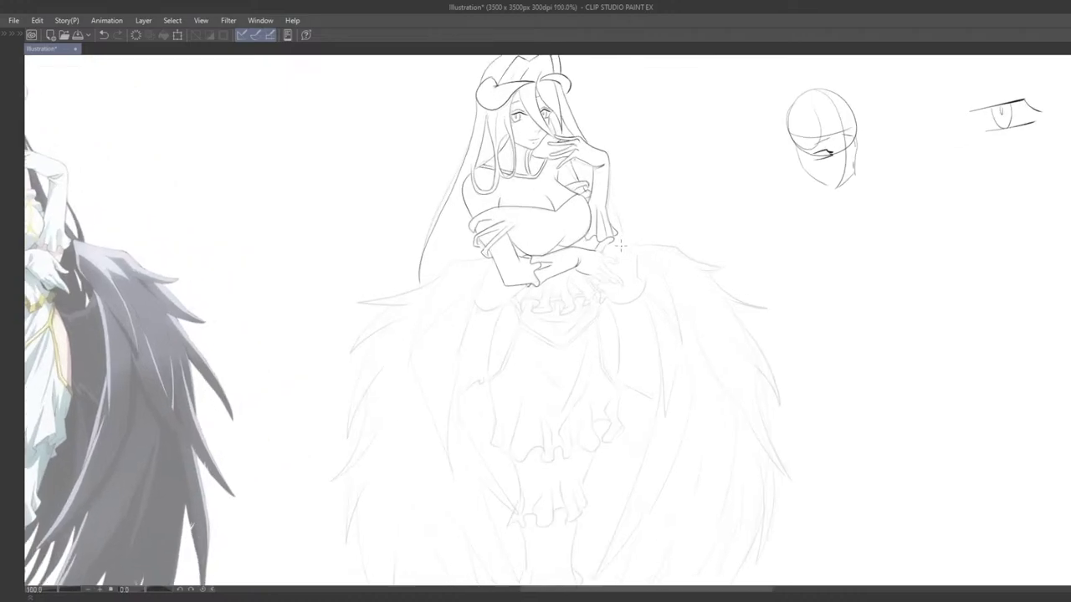
scroll(620, 244, up, 3)
drag(602, 228, 595, 251)
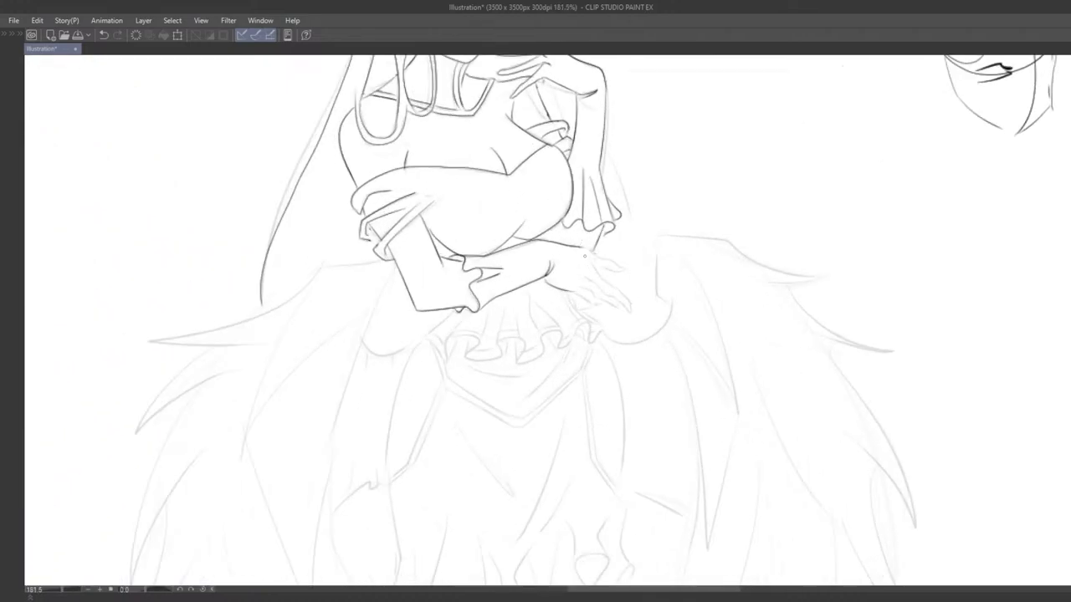
scroll(584, 255, down, 1)
scroll(577, 242, up, 2)
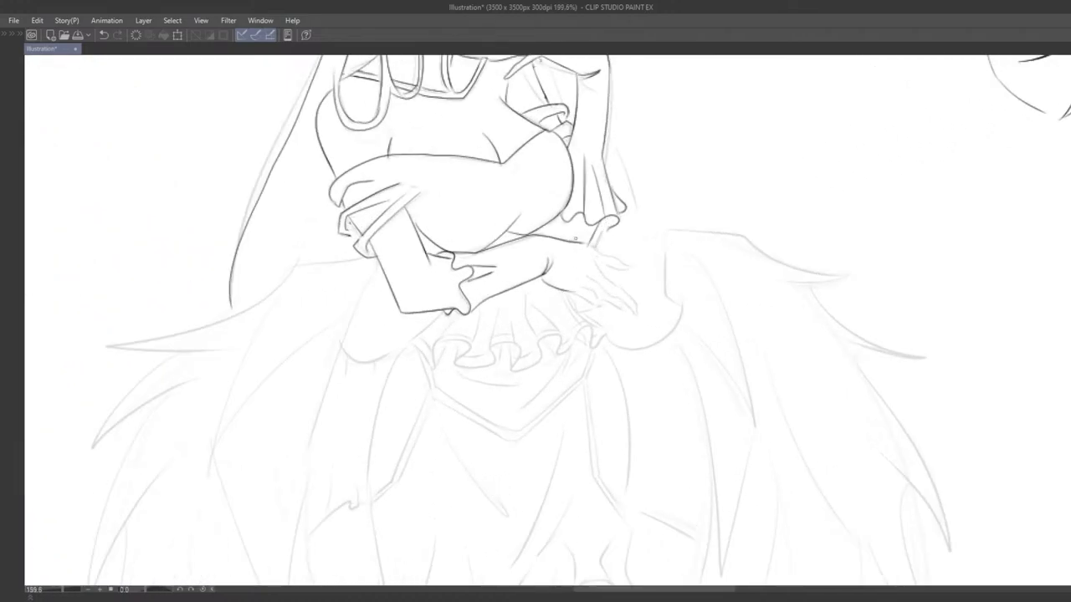
Step: Compare the inked torso and crossed arm with the reference image at several magnifications
scroll(548, 245, down, 2)
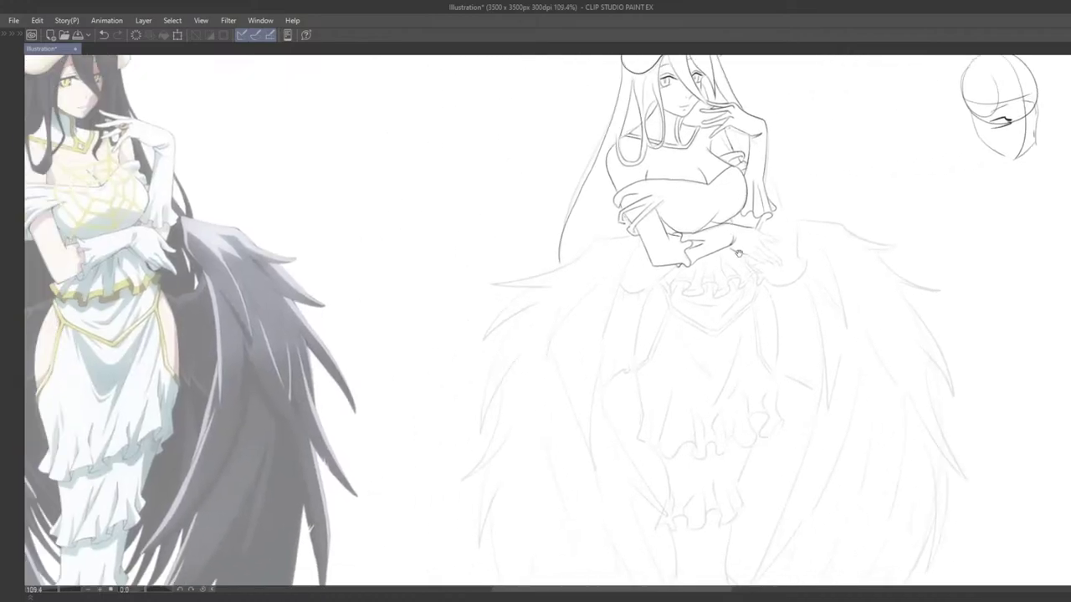
scroll(699, 276, down, 1)
scroll(699, 276, up, 1)
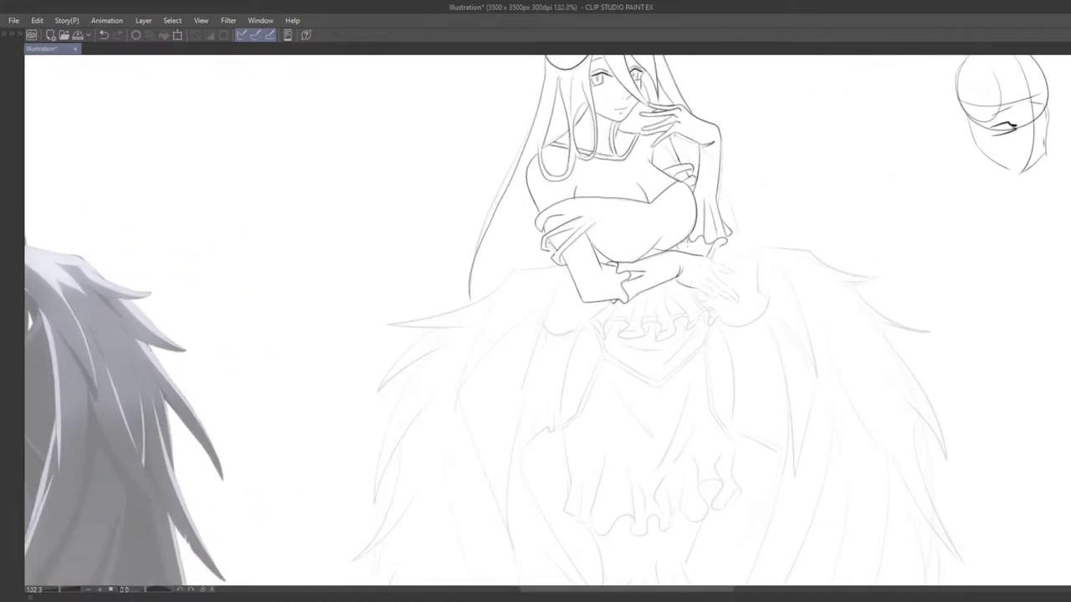
scroll(711, 251, down, 2)
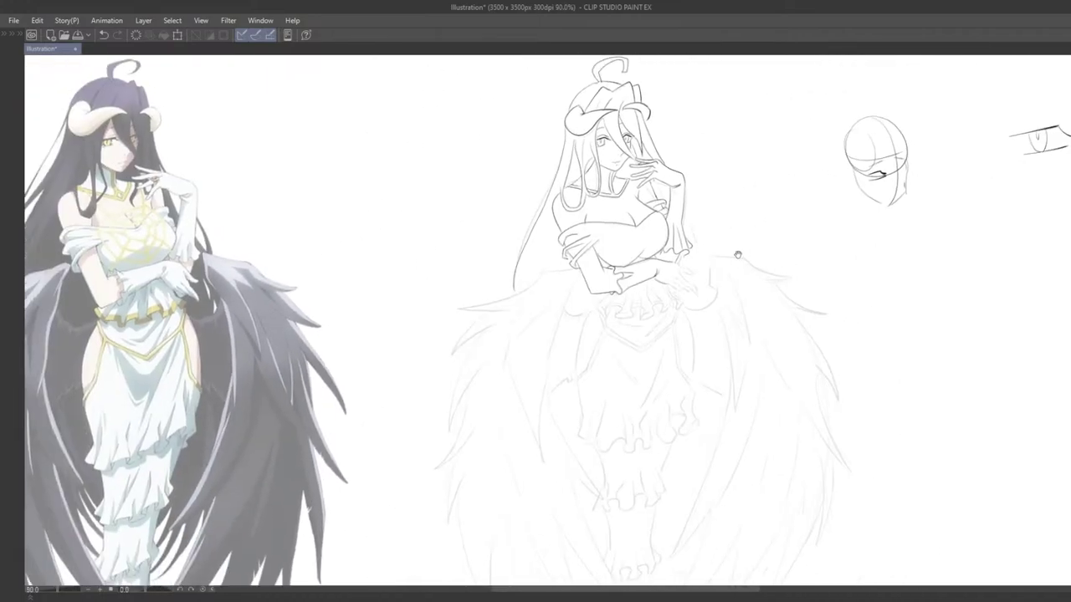
scroll(737, 254, up, 4)
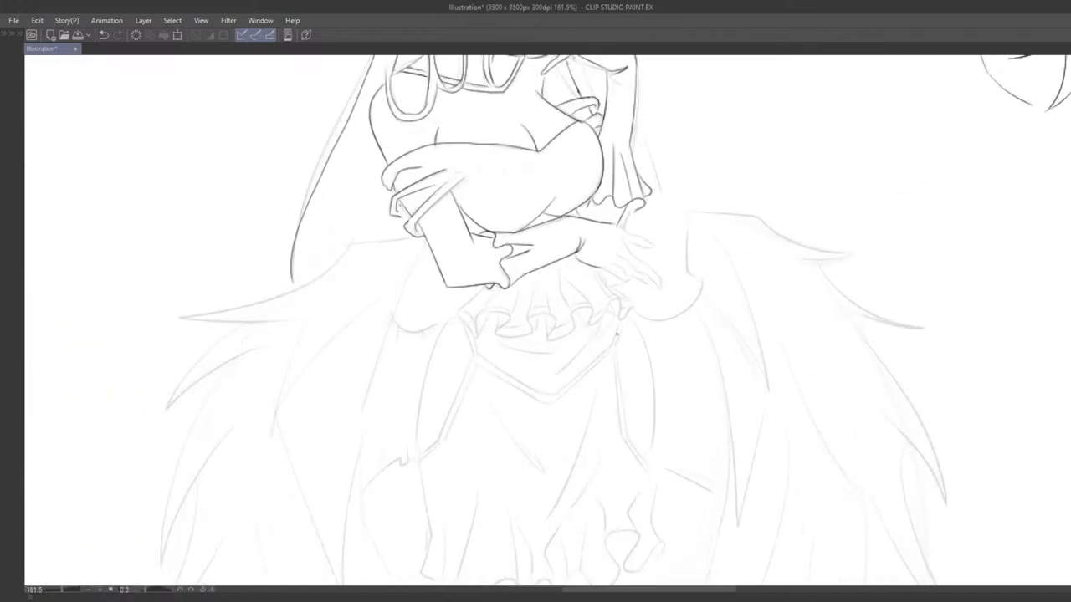
scroll(579, 211, down, 4)
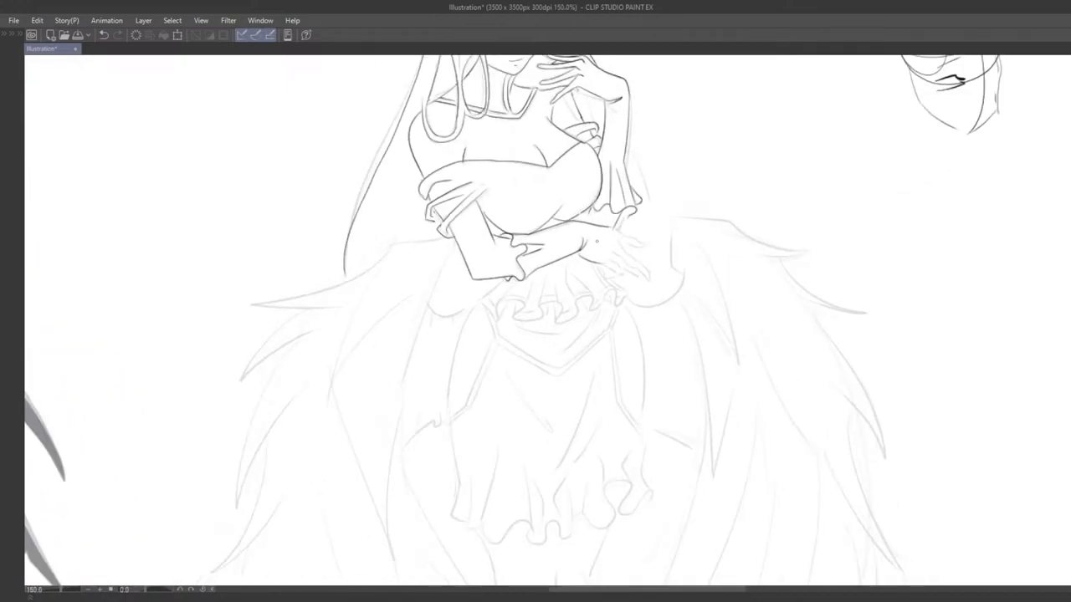
scroll(608, 230, up, 3)
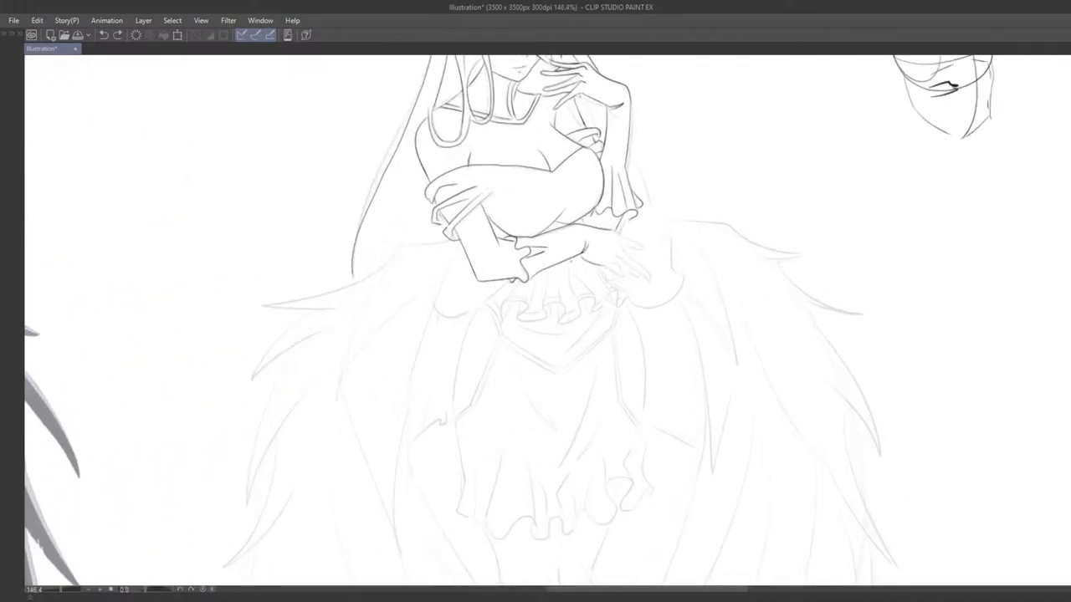
scroll(681, 242, down, 3)
scroll(681, 242, up, 1)
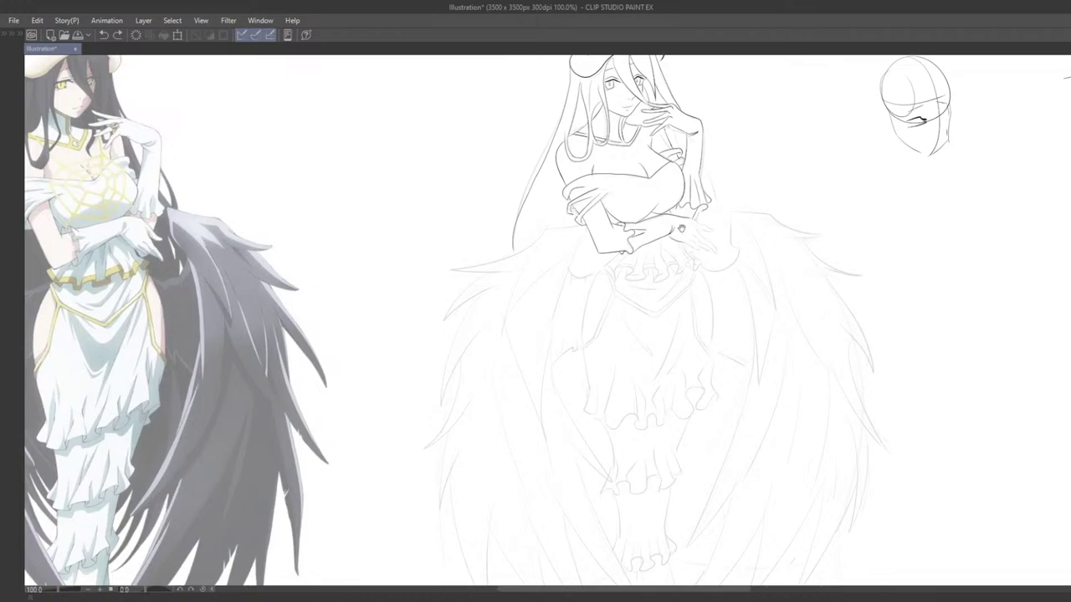
scroll(695, 222, up, 1)
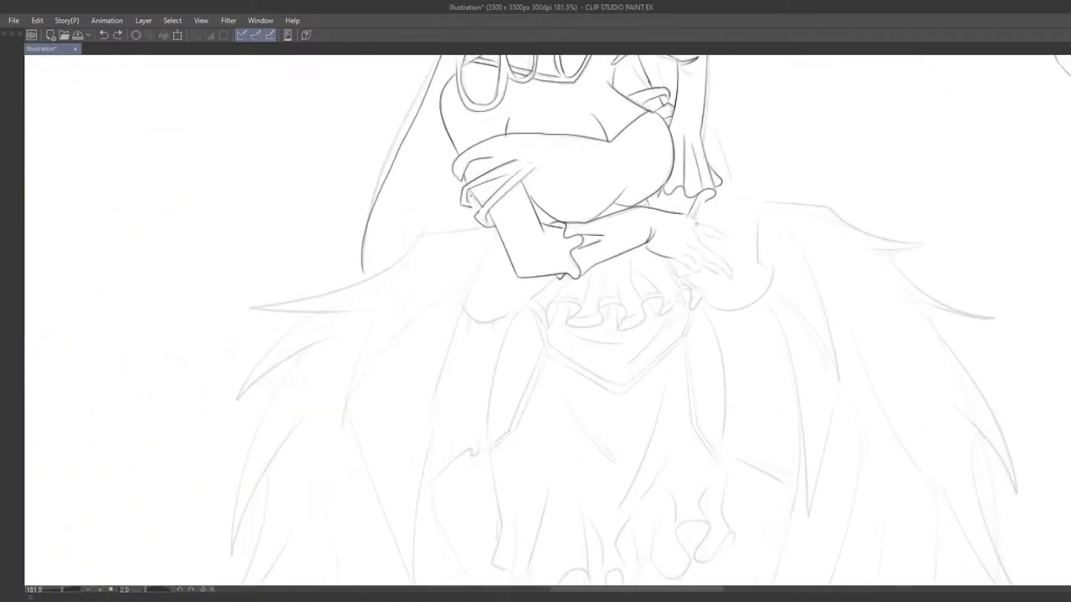
scroll(695, 221, down, 3)
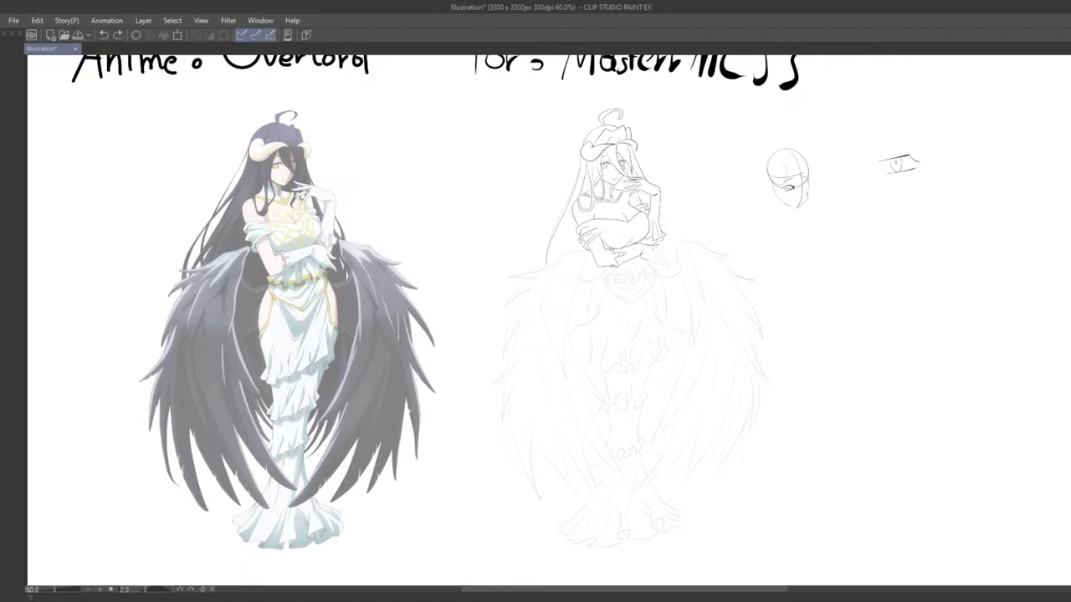
scroll(667, 258, up, 4)
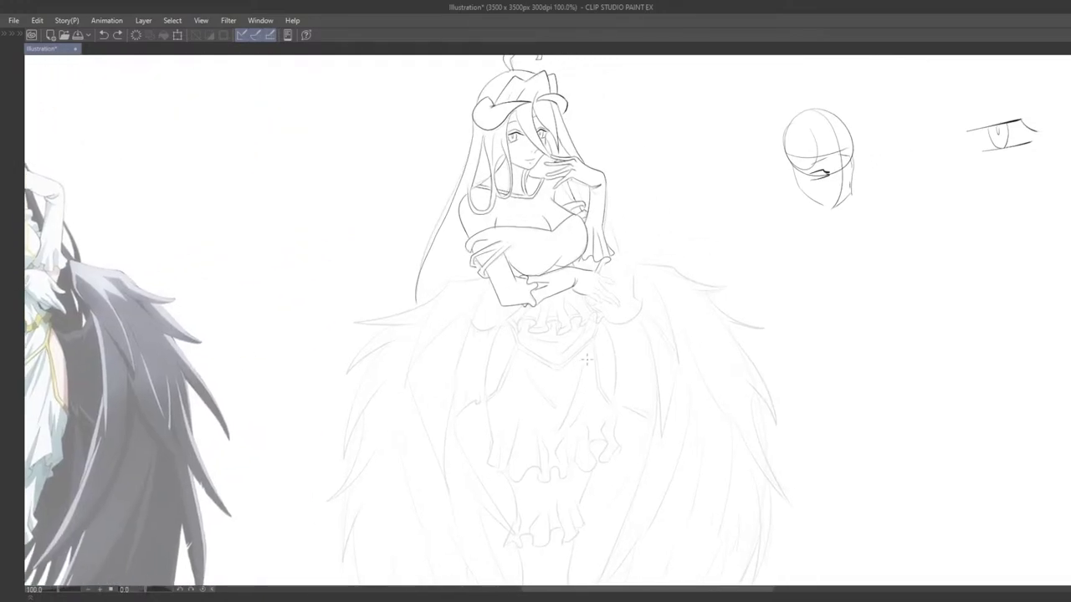
Step: Ink the uppermost finger of the crossed hand with its curved tip, replacing the rejected strokes
scroll(587, 360, up, 5)
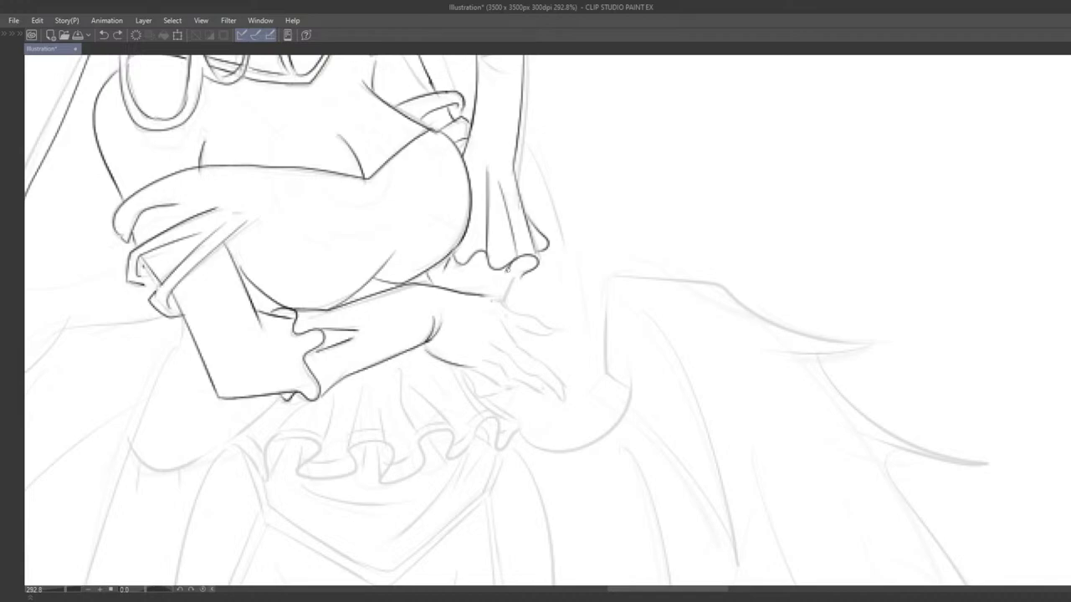
mouse_move(506, 268)
mouse_down()
mouse_move(493, 298)
mouse_move(541, 322)
mouse_up()
key(ctrl+z)
mouse_move(488, 299)
mouse_down()
mouse_move(547, 330)
mouse_move(493, 320)
mouse_up()
key(ctrl+z)
key(ctrl+z)
key(ctrl+z)
key(ctrl+z)
key(ctrl+z)
drag(532, 364, 520, 317)
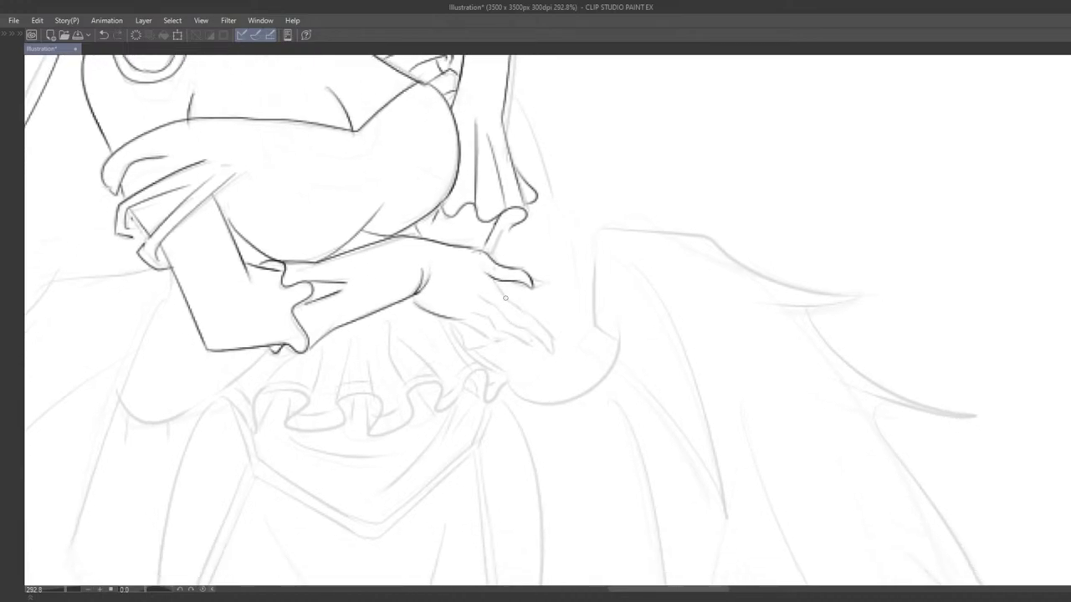
Step: Ink the crossed hand's long second finger from the knuckle to its pointed tip, retrying both edges
key(ctrl+z)
drag(494, 279, 551, 352)
key(ctrl+z)
drag(487, 303, 549, 354)
key(ctrl+z)
key(ctrl+z)
drag(478, 293, 550, 358)
key(ctrl+z)
drag(479, 288, 550, 352)
key(ctrl+z)
key(ctrl+z)
scroll(552, 377, down, 3)
scroll(574, 327, up, 3)
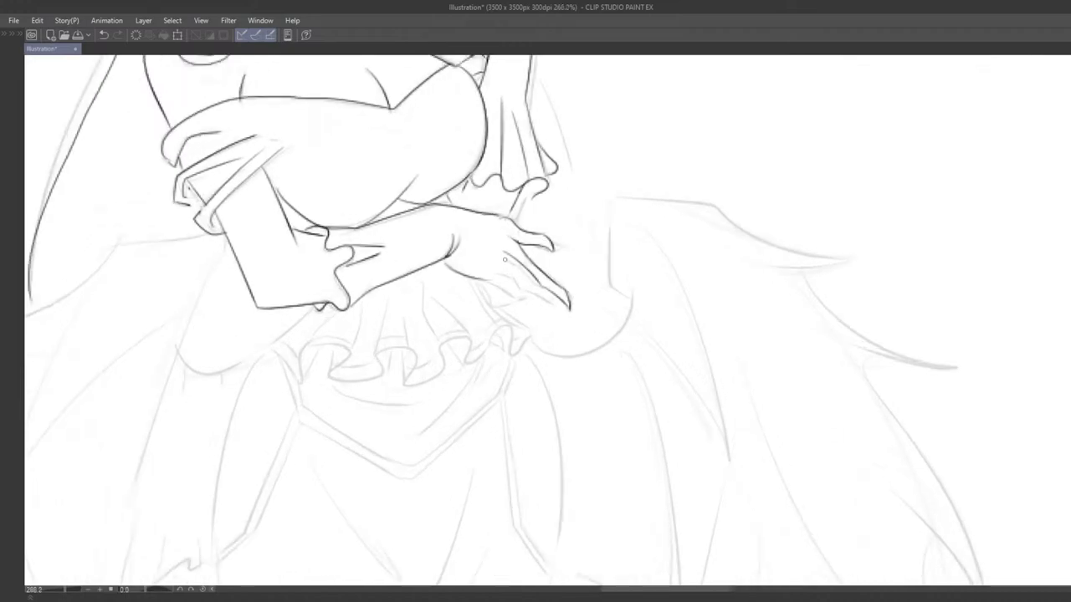
Step: Ink the remaining lower fingers of the crossed hand beneath the long finger, redoing strokes that miss the sketch
key(ctrl+z)
key(ctrl+z)
drag(496, 258, 500, 268)
mouse_move(500, 268)
mouse_down()
mouse_move(537, 302)
mouse_move(555, 300)
mouse_up()
key(ctrl+z)
key(ctrl+z)
mouse_move(490, 282)
mouse_down()
mouse_move(533, 300)
mouse_move(519, 295)
mouse_up()
key(ctrl+z)
key(ctrl+z)
mouse_move(491, 286)
mouse_down()
mouse_move(521, 303)
mouse_move(643, 275)
mouse_move(695, 281)
mouse_up()
scroll(523, 315, down, 5)
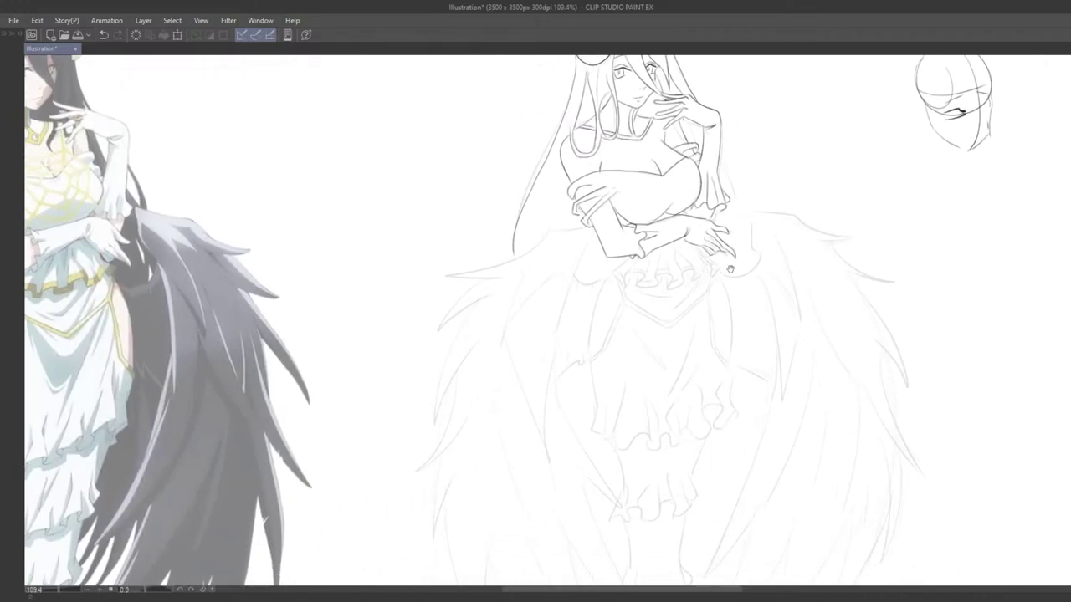
scroll(695, 281, up, 4)
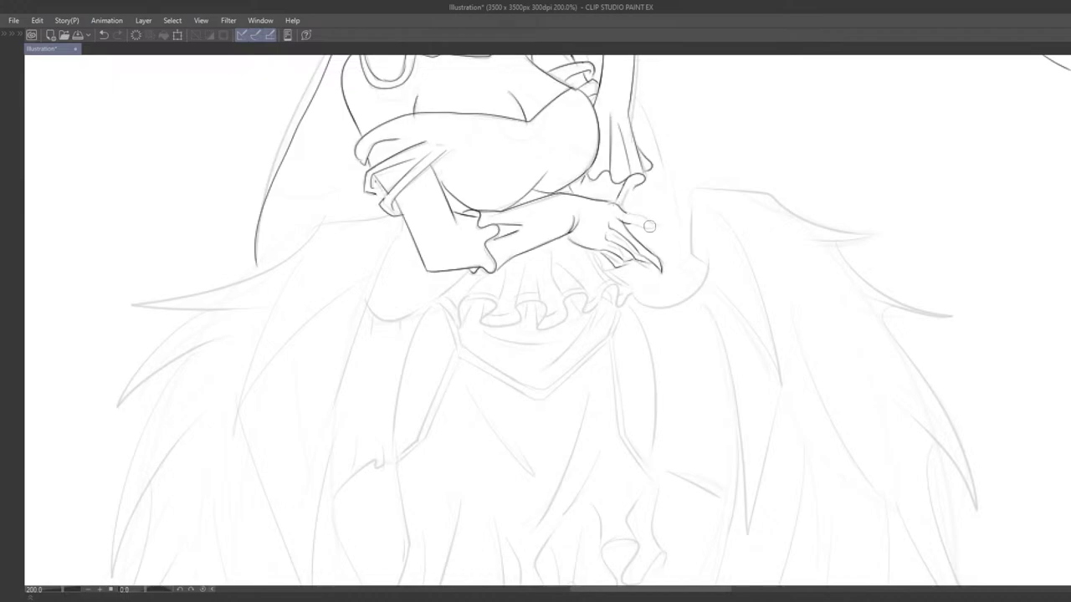
Step: Ink the upper edge of the lower hand's index finger over the sketch
scroll(650, 219, down, 3)
scroll(827, 237, down, 2)
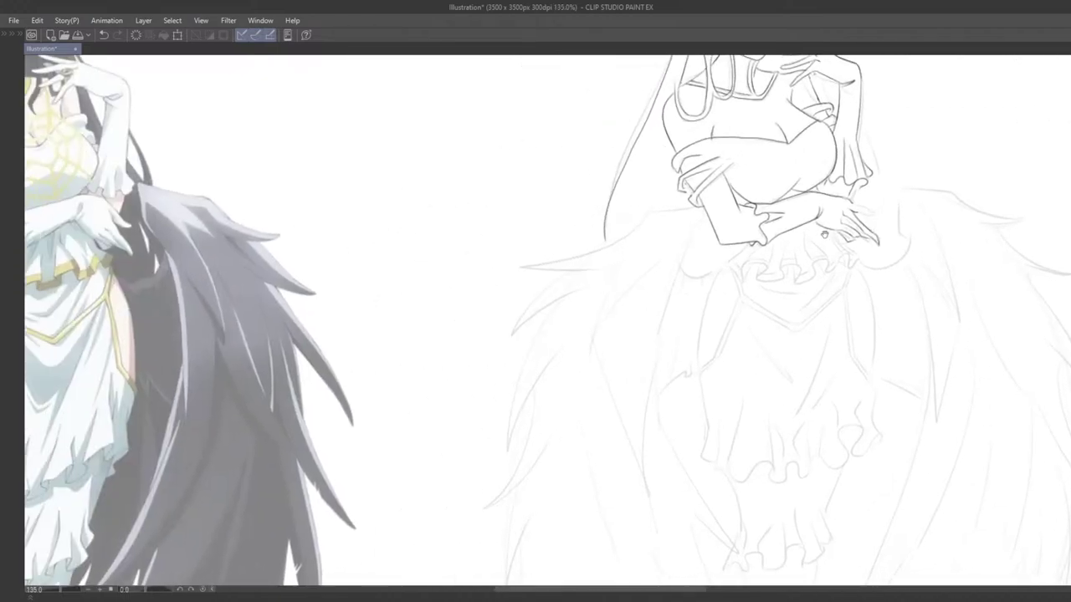
scroll(769, 255, up, 4)
scroll(770, 255, up, 1)
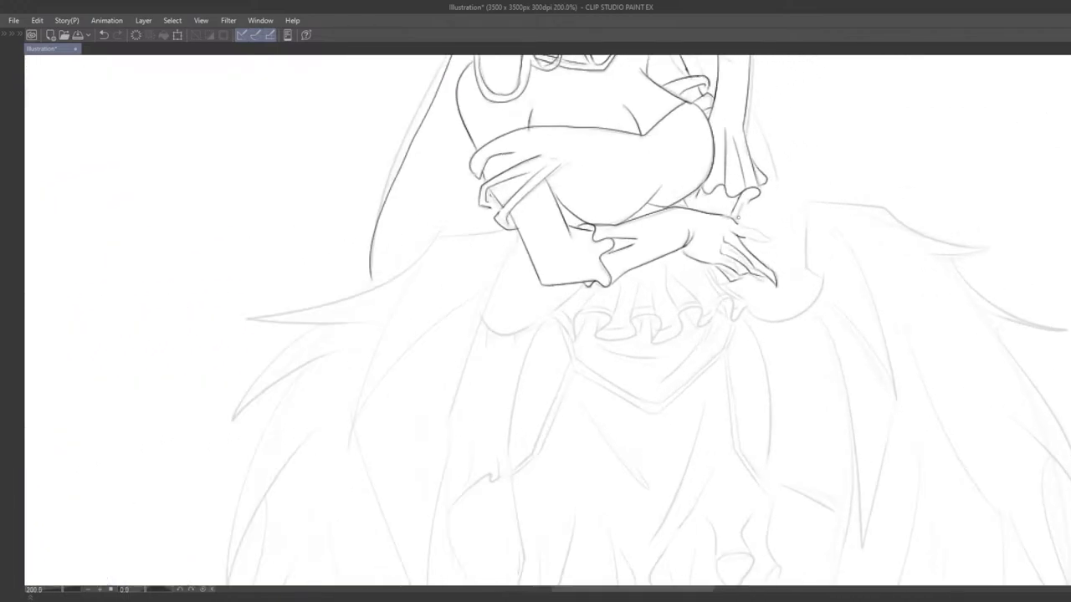
key(ctrl+z)
drag(747, 228, 767, 244)
scroll(779, 240, up, 3)
key(ctrl+z)
key(ctrl+z)
drag(722, 213, 769, 248)
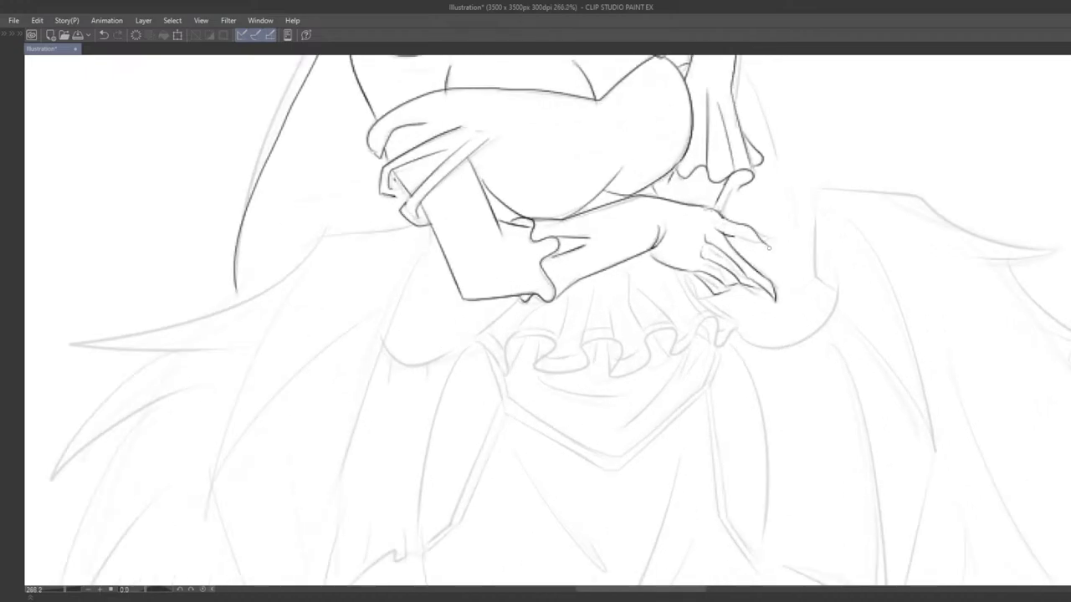
Step: Ink the underside of the lower hand's index finger and touch up its base
key(ctrl+z)
mouse_move(722, 213)
mouse_down()
mouse_move(764, 245)
mouse_move(731, 236)
mouse_up()
key(ctrl+z)
key(ctrl+z)
key(ctrl+z)
scroll(729, 262, down, 3)
scroll(786, 243, down, 9)
drag(837, 214, 761, 231)
scroll(761, 232, up, 4)
scroll(718, 248, up, 6)
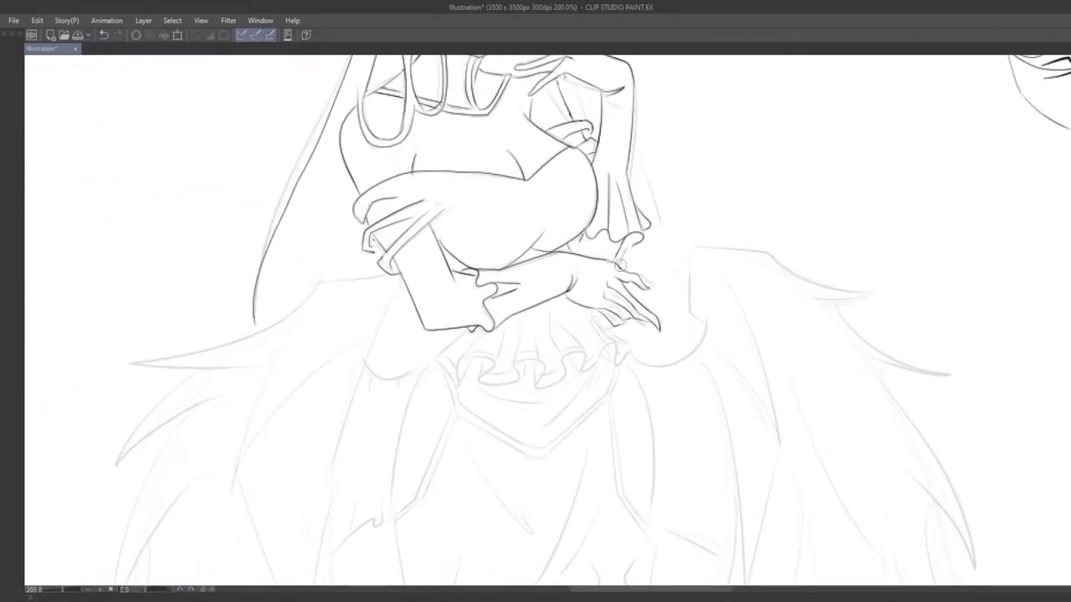
key(ctrl+z)
mouse_move(623, 268)
mouse_down()
mouse_move(609, 263)
mouse_move(624, 269)
mouse_up()
scroll(725, 359, down, 5)
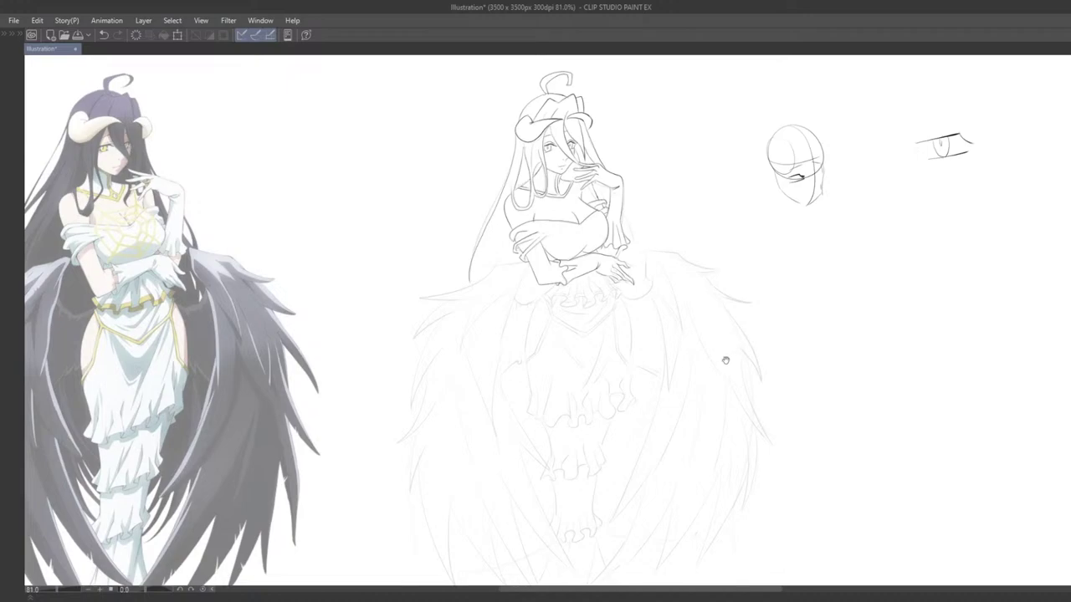
scroll(615, 270, up, 5)
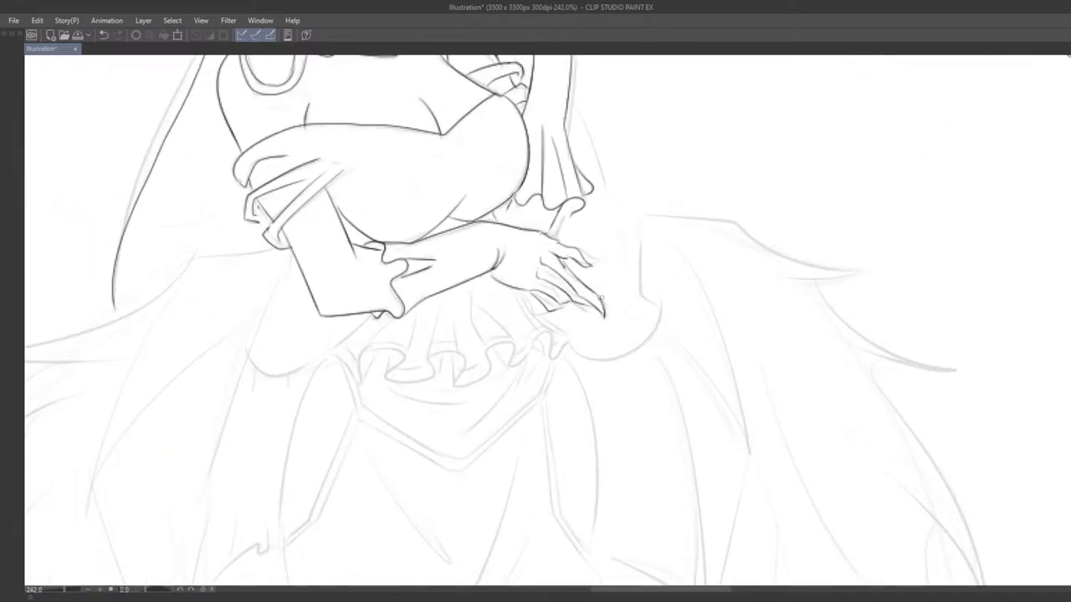
Step: Redraw the upper edge of the lower hand's middle finger down to the fingertip
key(ctrl+z)
drag(565, 264, 601, 301)
key(ctrl+z)
drag(565, 264, 603, 302)
scroll(608, 324, down, 5)
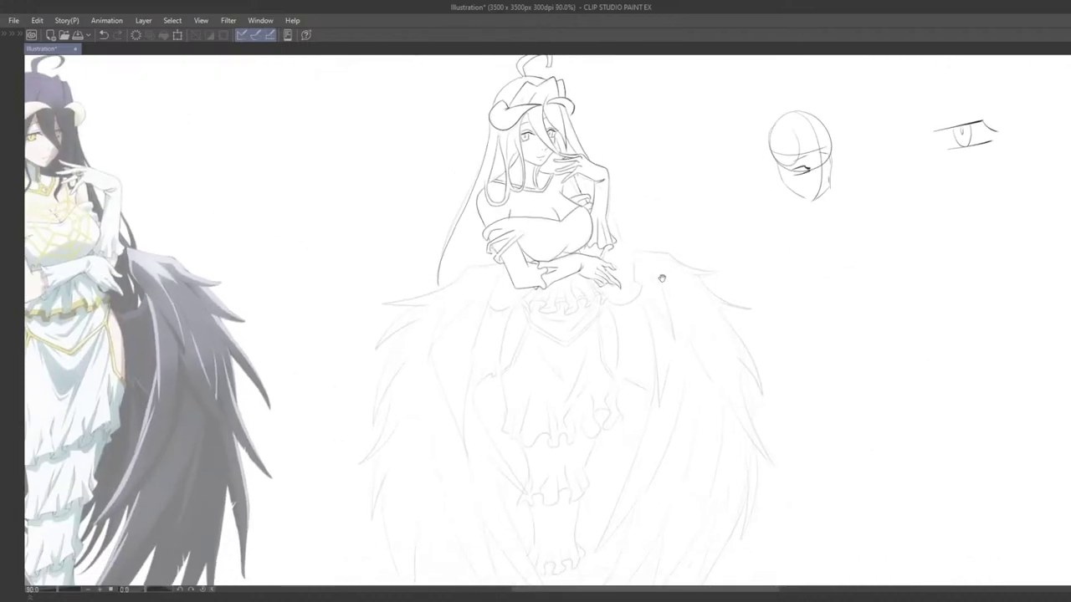
scroll(638, 349, up, 1)
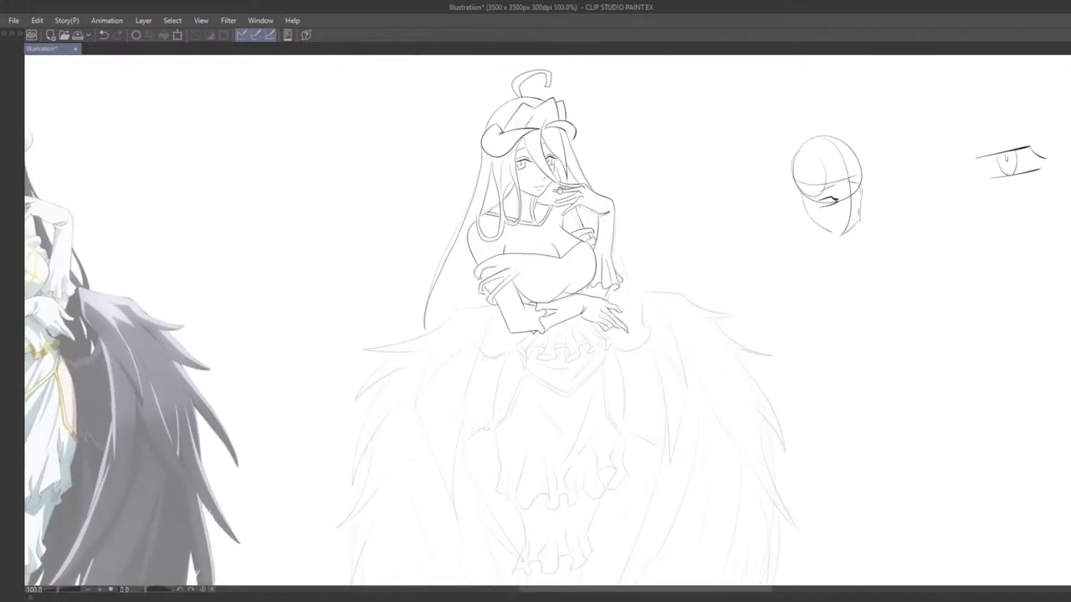
Step: Erase the inked fingers of the lower hand, keeping the wrist and glove lines
scroll(629, 315, up, 3)
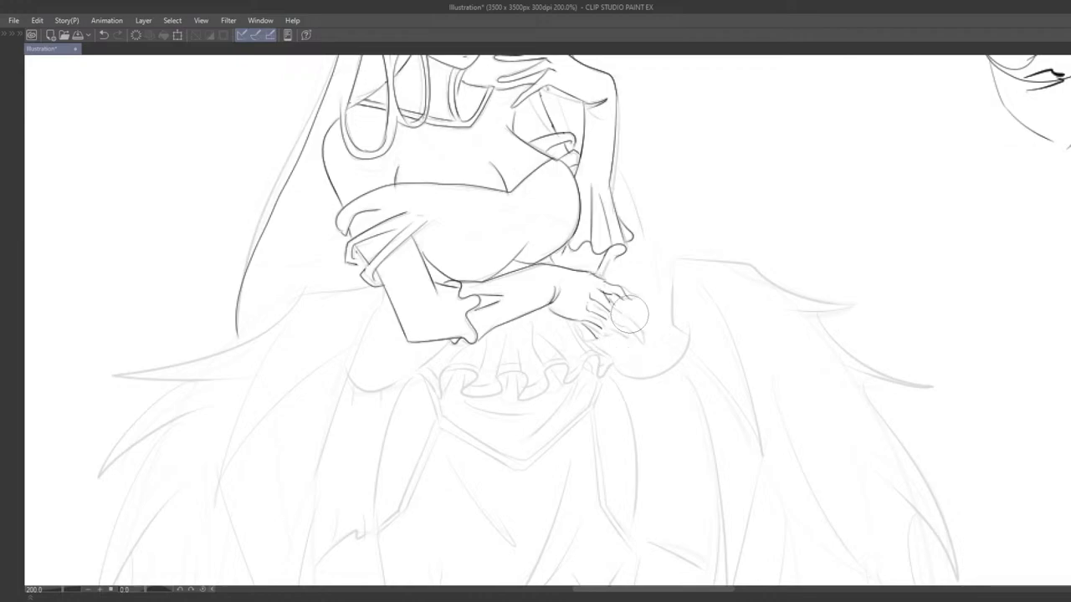
mouse_move(636, 303)
mouse_down()
mouse_move(609, 380)
mouse_move(605, 306)
mouse_up()
scroll(605, 306, up, 1)
scroll(549, 247, down, 3)
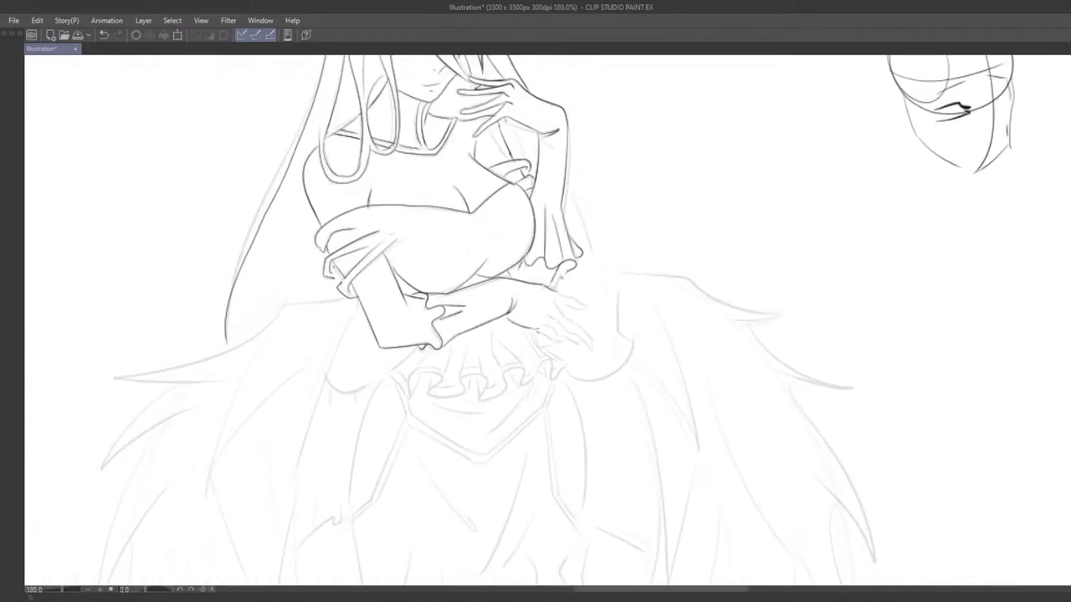
Step: Re-ink the index finger of the lower hand along the sketch, including its tip and underside
scroll(561, 306, up, 3)
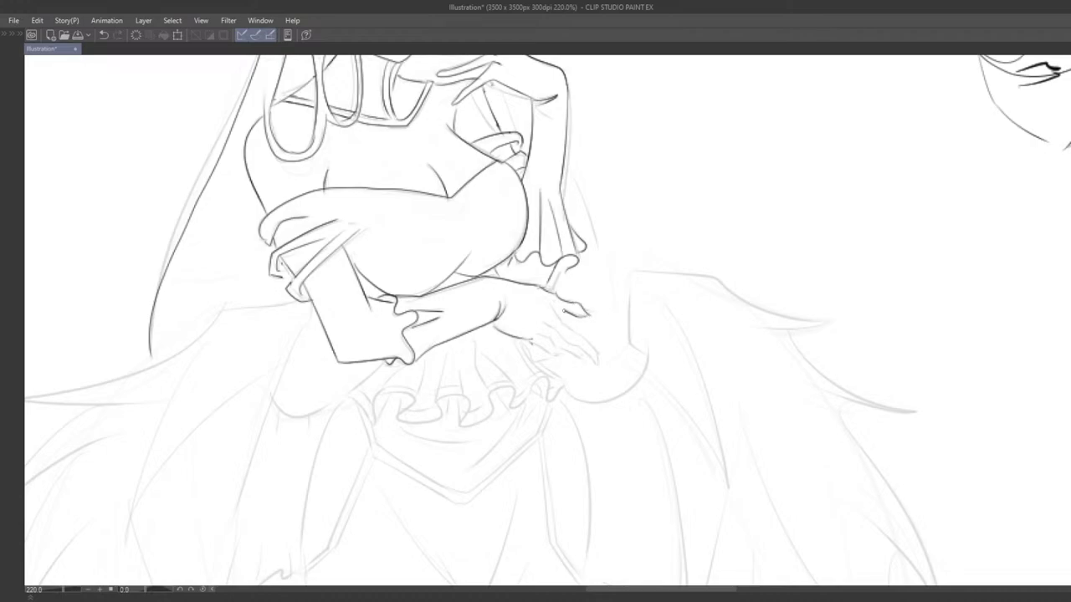
scroll(557, 330, up, 2)
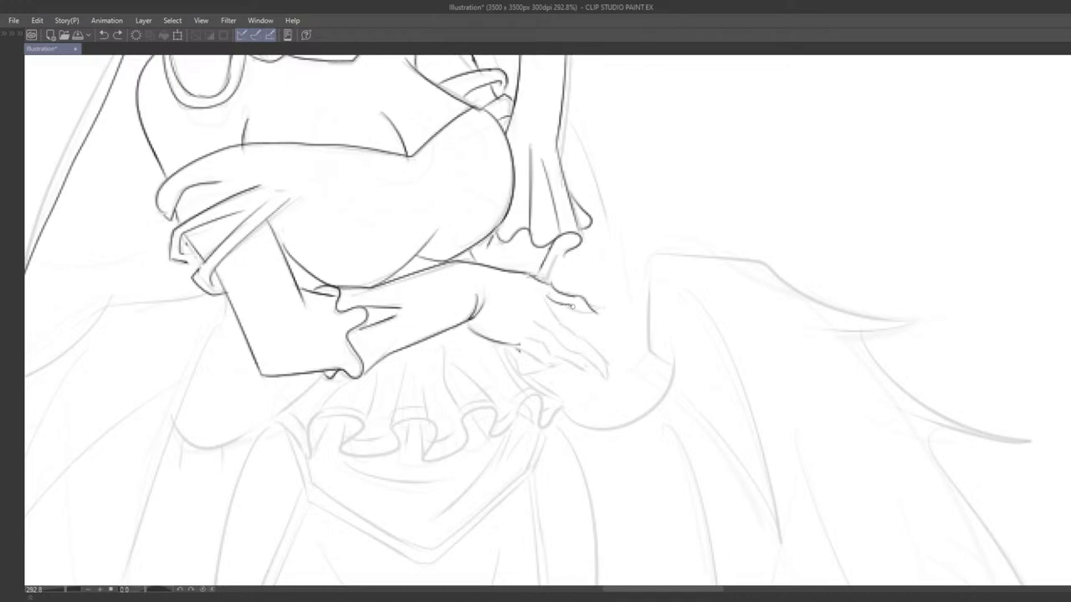
drag(572, 307, 596, 315)
key(ctrl+z)
mouse_move(550, 282)
mouse_down()
mouse_move(606, 316)
mouse_move(557, 304)
mouse_move(554, 315)
mouse_move(595, 314)
mouse_move(547, 314)
mouse_move(548, 326)
mouse_move(598, 317)
mouse_move(553, 299)
mouse_up()
key(ctrl+z)
key(ctrl+z)
key(ctrl+z)
drag(576, 351, 562, 319)
key(ctrl+z)
mouse_move(584, 282)
mouse_down()
mouse_move(555, 274)
mouse_move(565, 302)
mouse_up()
key(ctrl+z)
key(ctrl+z)
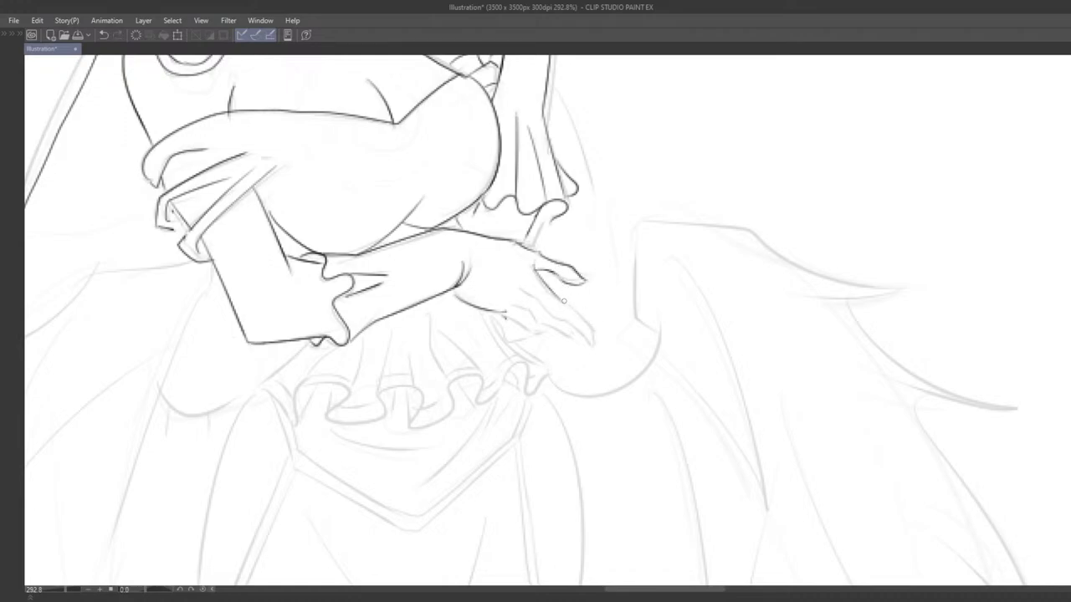
Step: Ink the middle finger's upper edge from the knuckle to the fingertip, retrying strokes for a clean curve
key(ctrl+z)
key(ctrl+z)
mouse_move(532, 265)
mouse_down()
mouse_move(569, 303)
mouse_move(537, 283)
mouse_move(594, 322)
mouse_move(592, 343)
mouse_up()
key(ctrl+z)
key(ctrl+z)
mouse_move(520, 282)
mouse_down()
mouse_move(565, 331)
mouse_move(525, 284)
mouse_move(558, 325)
mouse_move(538, 298)
mouse_move(588, 336)
mouse_up()
key(ctrl+z)
key(ctrl+z)
key(ctrl+z)
key(ctrl+z)
key(ctrl+z)
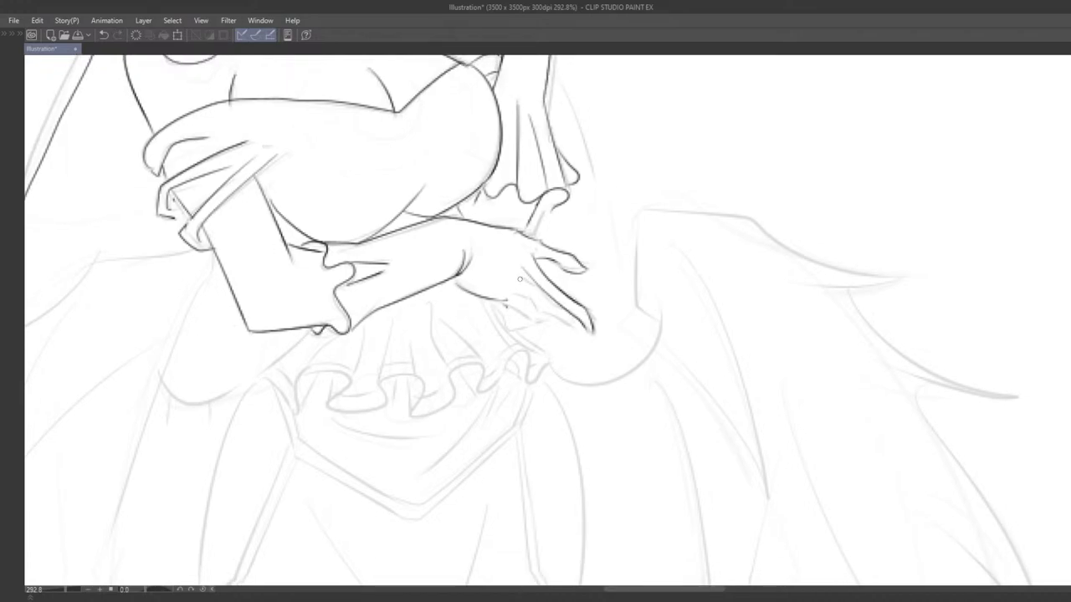
Step: Ink the underside of the middle finger from the palm to the fingertip
key(ctrl+z)
mouse_move(520, 279)
mouse_down()
mouse_move(546, 313)
mouse_move(579, 325)
mouse_up()
key(ctrl+z)
key(ctrl+z)
drag(517, 286, 580, 330)
key(ctrl+z)
key(ctrl+z)
drag(576, 349, 596, 316)
key(ctrl+z)
key(ctrl+z)
drag(538, 244, 571, 280)
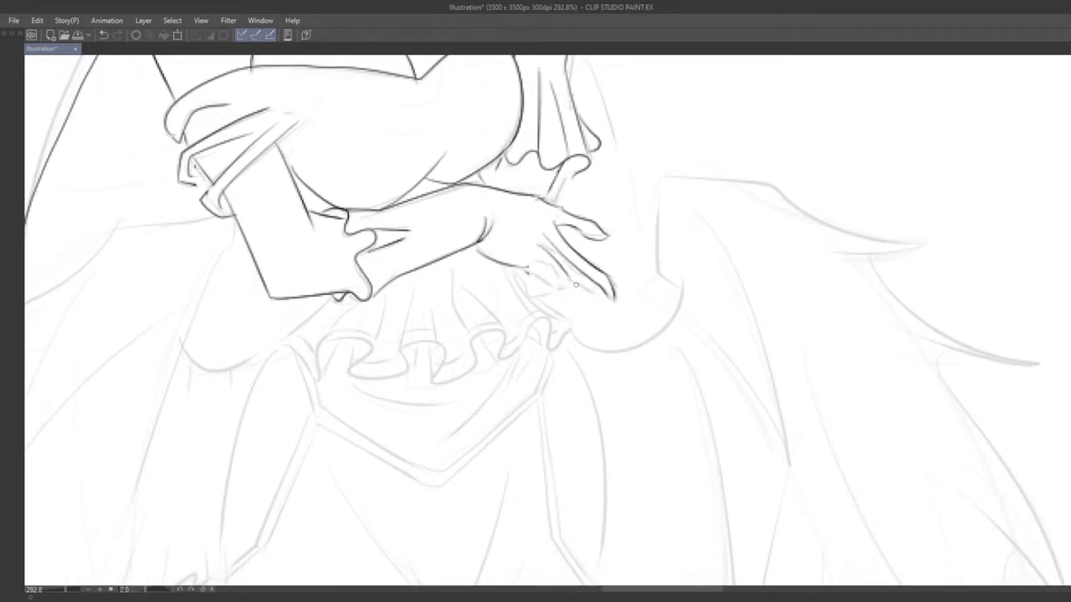
Step: Ink the ring finger's outline beneath the middle finger, retrying strokes until the curve fits the sketch
key(ctrl+z)
mouse_move(540, 245)
mouse_down()
mouse_move(569, 282)
mouse_move(581, 275)
mouse_move(536, 238)
mouse_up()
key(ctrl+z)
key(ctrl+z)
drag(583, 283, 599, 293)
key(ctrl+z)
drag(532, 257, 567, 291)
key(ctrl+z)
drag(527, 263, 562, 284)
scroll(566, 306, down, 11)
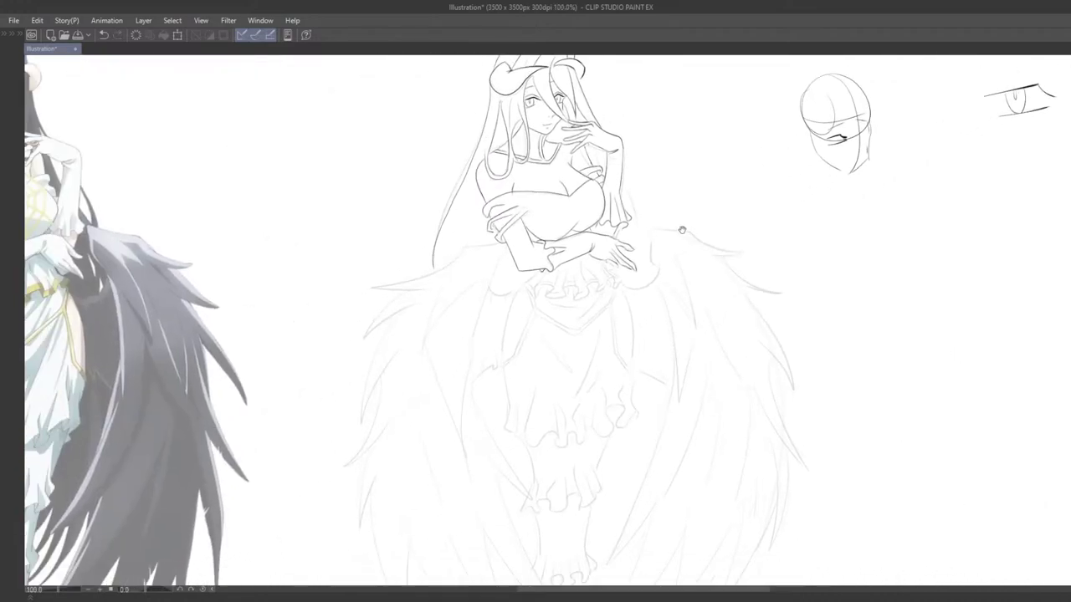
Step: Rework the ring finger's lines and complete the outline of the lower fingers beside the waist ruffle
scroll(649, 246, up, 7)
scroll(647, 246, up, 1)
key(ctrl+z)
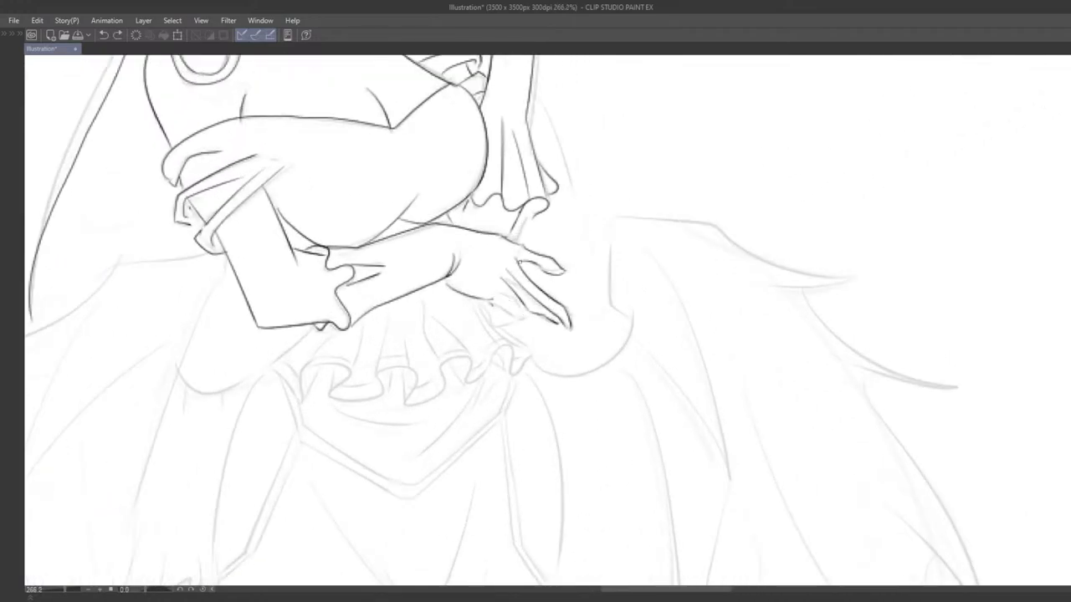
mouse_move(536, 316)
mouse_down()
mouse_move(543, 293)
mouse_move(511, 281)
mouse_move(534, 302)
mouse_move(559, 301)
mouse_up()
key(ctrl+z)
key(ctrl+z)
key(ctrl+z)
drag(501, 282, 529, 300)
scroll(523, 318, down, 12)
drag(594, 386, 654, 328)
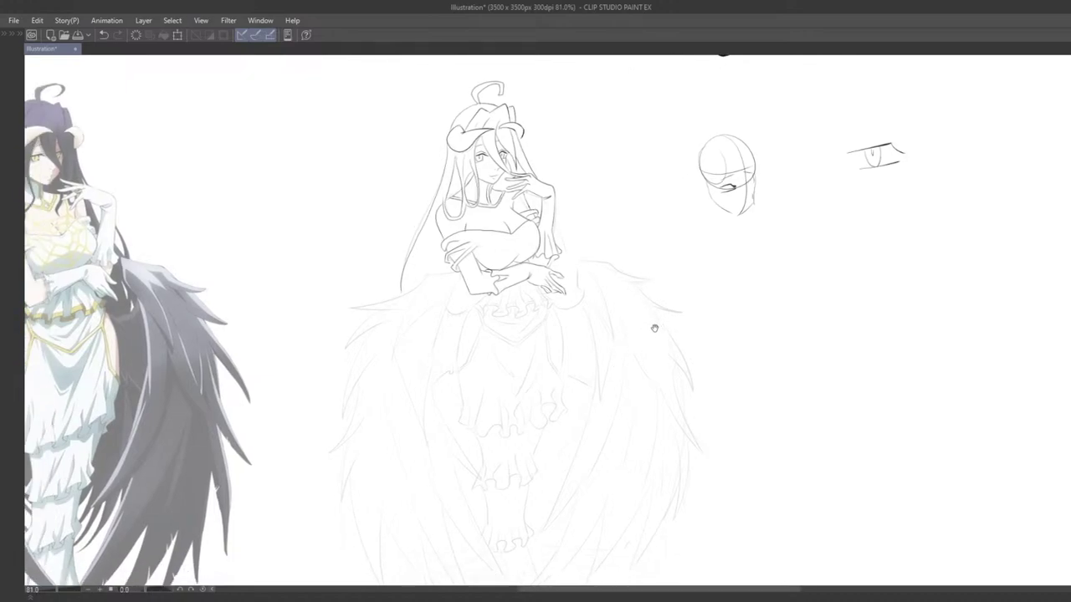
Step: Erase the middle finger's tip and redraw it slightly shorter
scroll(654, 329, up, 5)
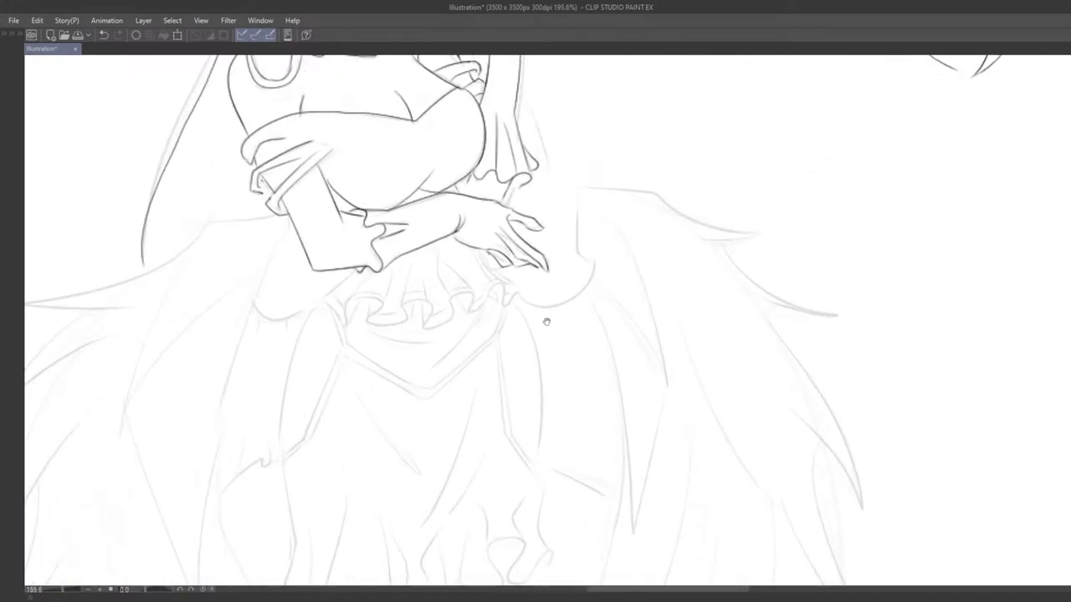
key(e)
mouse_move(552, 265)
mouse_down()
mouse_move(562, 265)
mouse_move(555, 248)
mouse_up()
key(p)
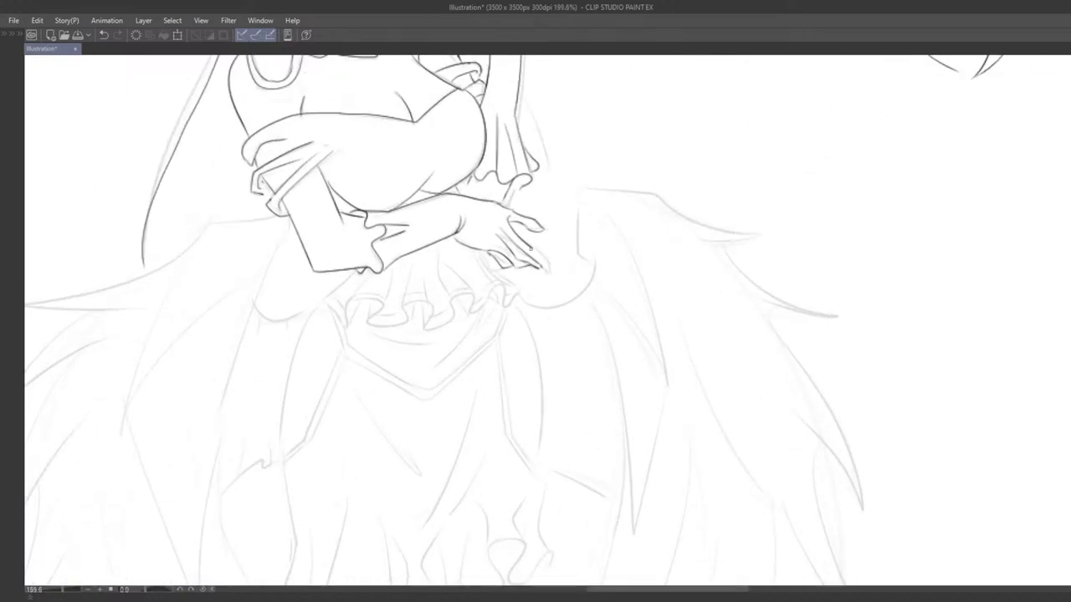
key(ctrl+z)
key(e)
drag(548, 275, 540, 264)
key(p)
key(ctrl+z)
scroll(536, 301, down, 5)
scroll(585, 246, up, 5)
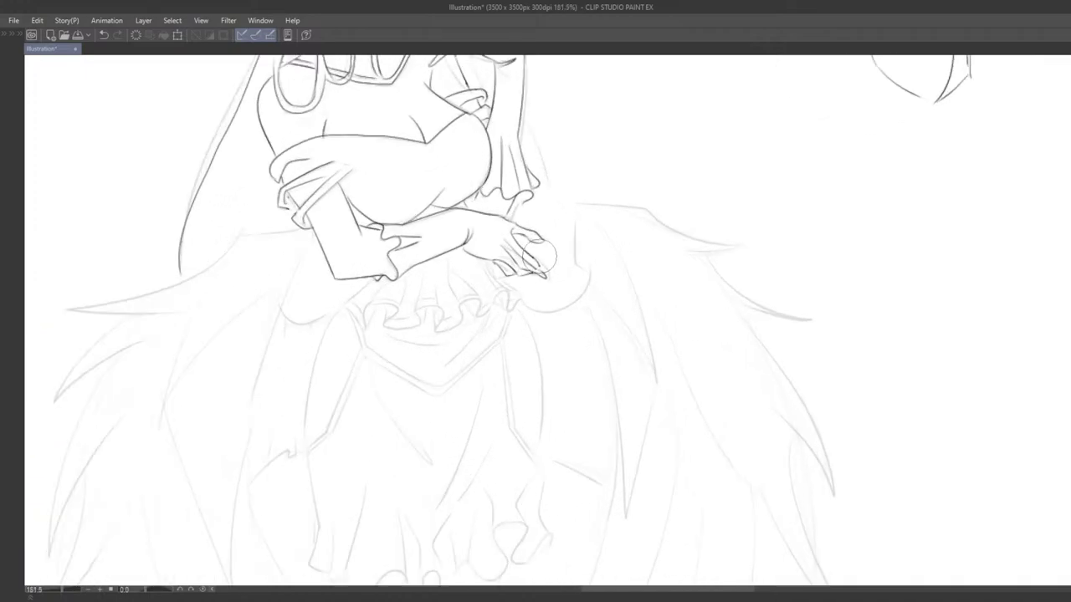
Step: Touch up the gap between the index and middle fingers with a smaller brush and erase the excess ink
key([)
scroll(547, 297, down, 5)
scroll(522, 303, up, 6)
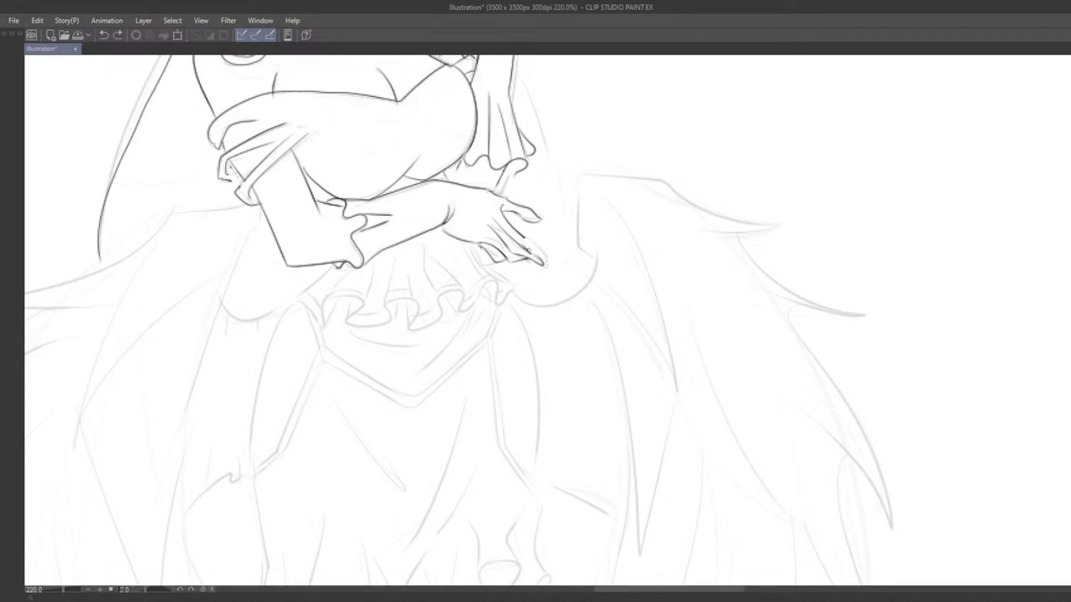
drag(530, 241, 520, 237)
key(e)
mouse_move(535, 238)
mouse_down()
mouse_move(510, 222)
mouse_move(535, 243)
mouse_up()
key(p)
Step: Redraw the middle finger's upper edge from below the index finger toward the tip
key(ctrl+z)
key(ctrl+z)
drag(505, 211, 529, 239)
key(ctrl+z)
drag(540, 248, 541, 251)
key(ctrl+z)
scroll(535, 251, down, 5)
scroll(602, 240, up, 6)
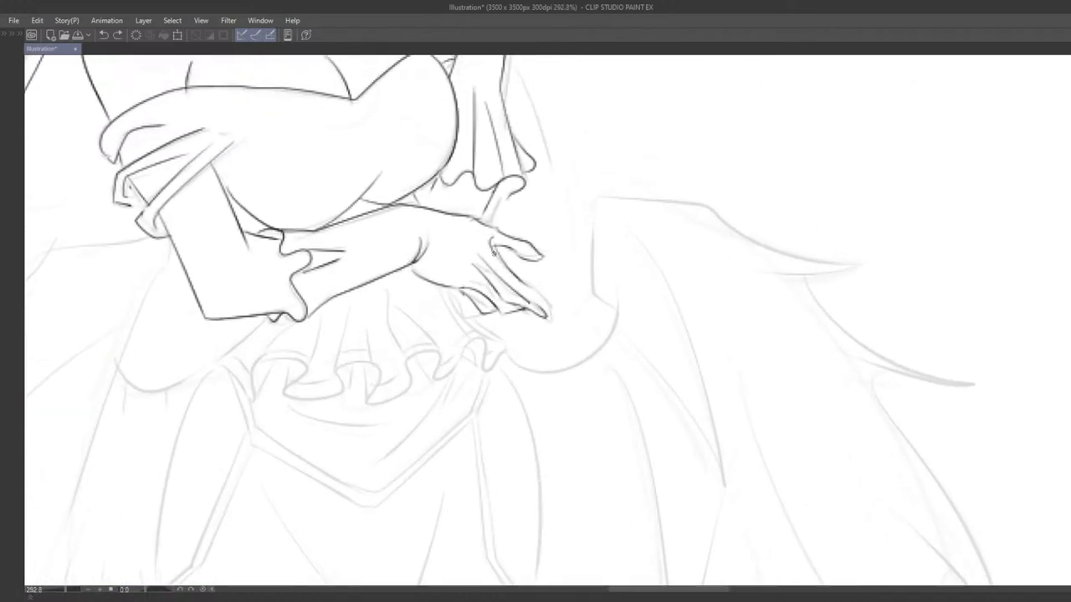
Step: Erase the middle finger's upper edge between the index finger and the fingertip
key(ctrl+z)
key(e)
mouse_move(491, 260)
mouse_down()
mouse_move(515, 277)
mouse_move(481, 257)
mouse_move(525, 300)
mouse_up()
key(p)
key(ctrl+z)
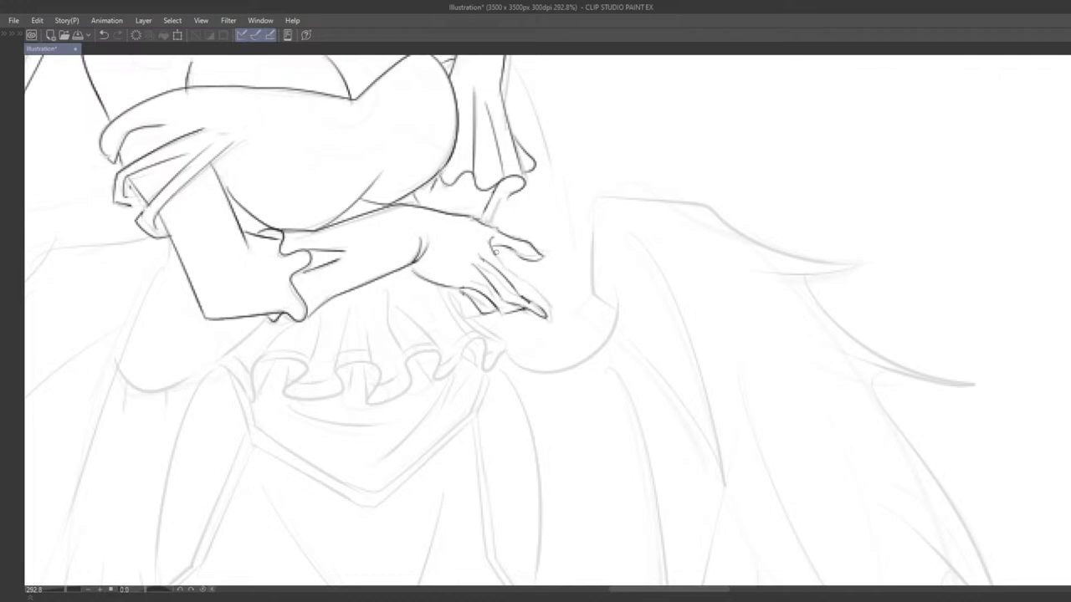
Step: Re-ink the middle finger's erased upper edge with one long stroke to the fingertip
key(ctrl+z)
drag(495, 252, 544, 302)
key(ctrl+z)
key(ctrl+z)
key(ctrl+z)
key(ctrl+z)
key(ctrl+z)
scroll(530, 329, down, 10)
scroll(622, 275, up, 6)
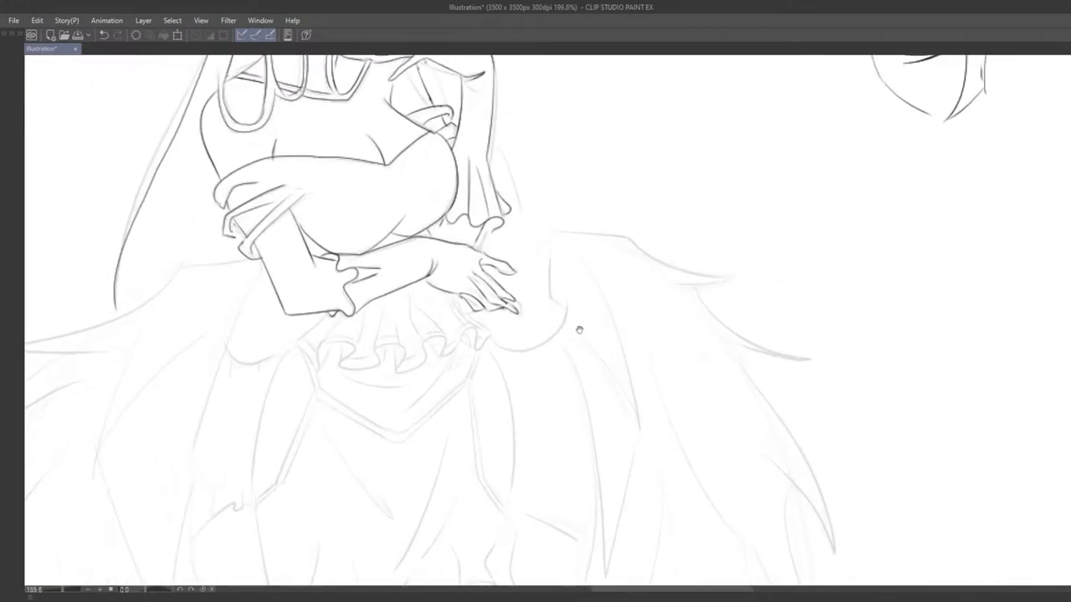
Step: Refine the line of the middle finger near its tip
scroll(579, 329, up, 4)
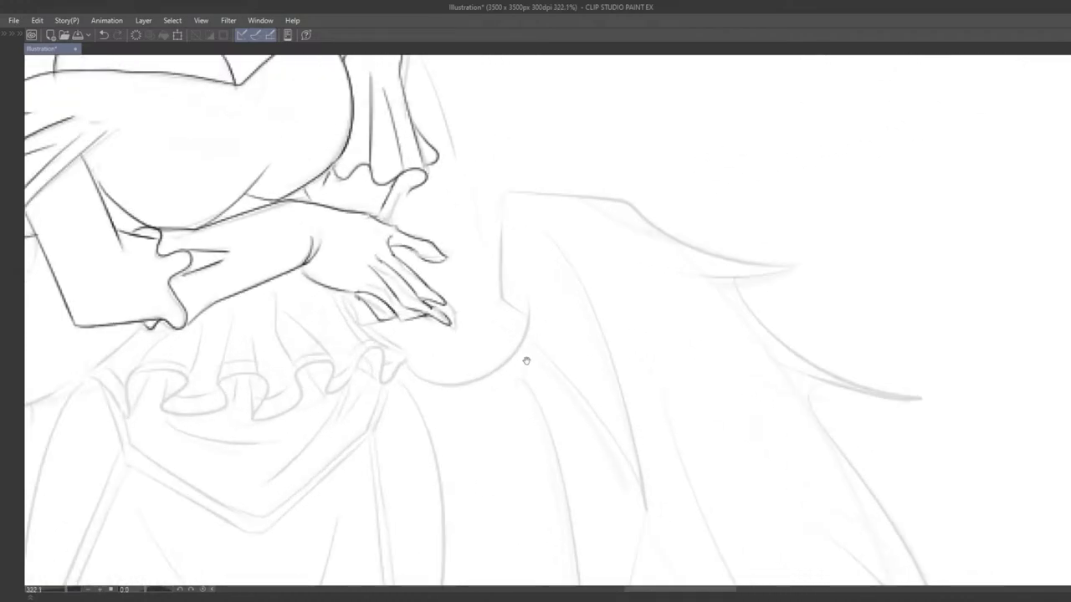
drag(526, 361, 524, 357)
key(ctrl+z)
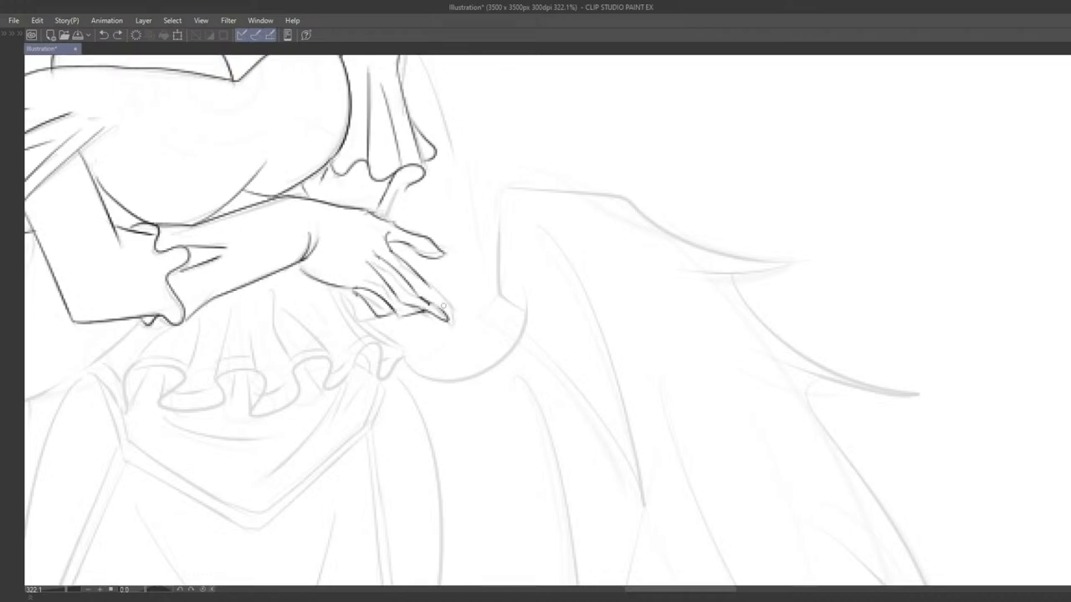
mouse_move(422, 298)
mouse_down()
mouse_move(449, 306)
mouse_move(429, 285)
mouse_up()
key(ctrl+z)
key(ctrl+z)
key(ctrl+z)
scroll(425, 303, down, 6)
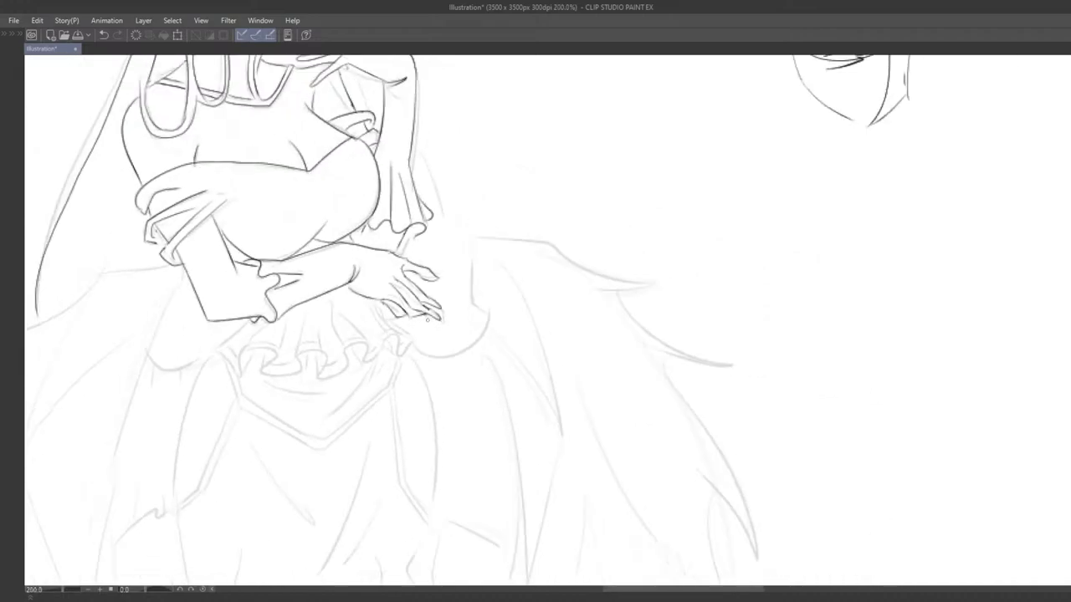
Step: Try to adjust the small lines of the lower fingers next to the waist ruffle
drag(486, 325, 618, 277)
scroll(617, 277, up, 6)
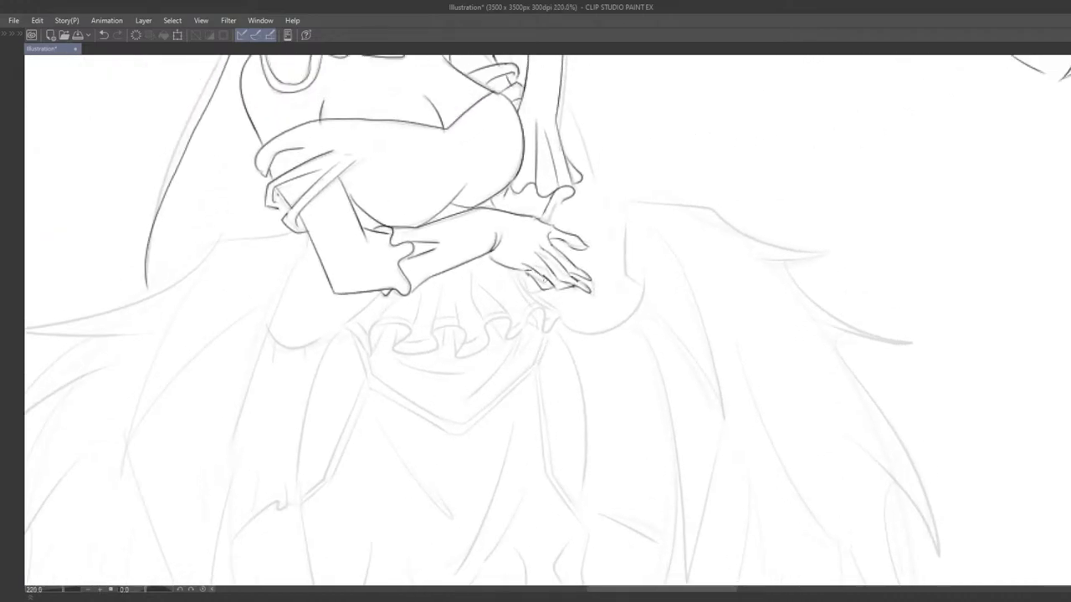
key(ctrl+z)
drag(533, 267, 546, 276)
key(ctrl+z)
scroll(613, 295, down, 6)
scroll(613, 295, up, 1)
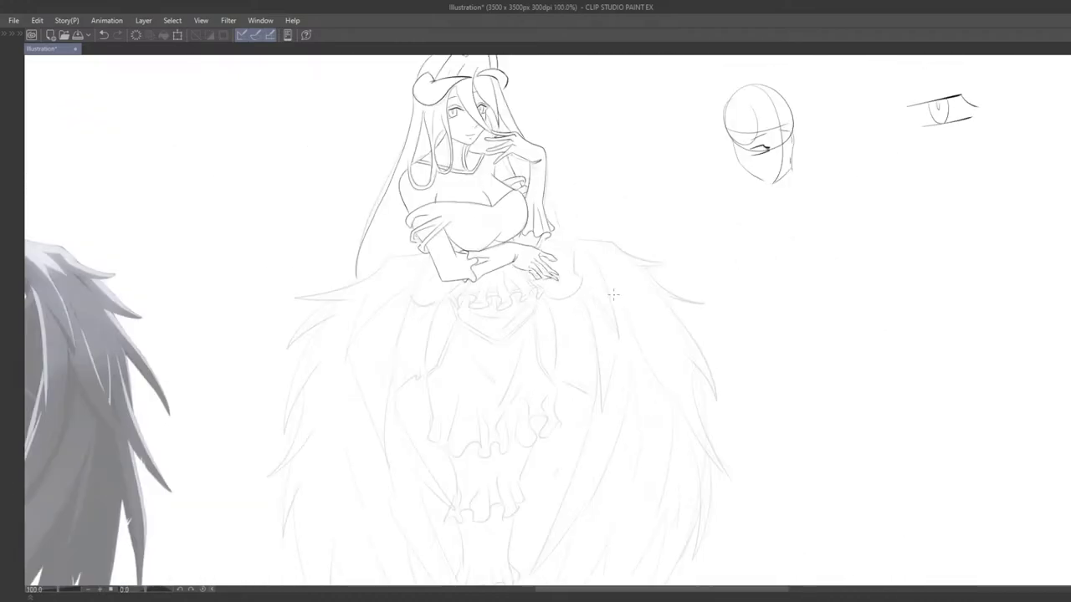
Step: Undo the inked finger lines of the lower hand back to the bare sketch
scroll(577, 295, up, 3)
key(ctrl+z)
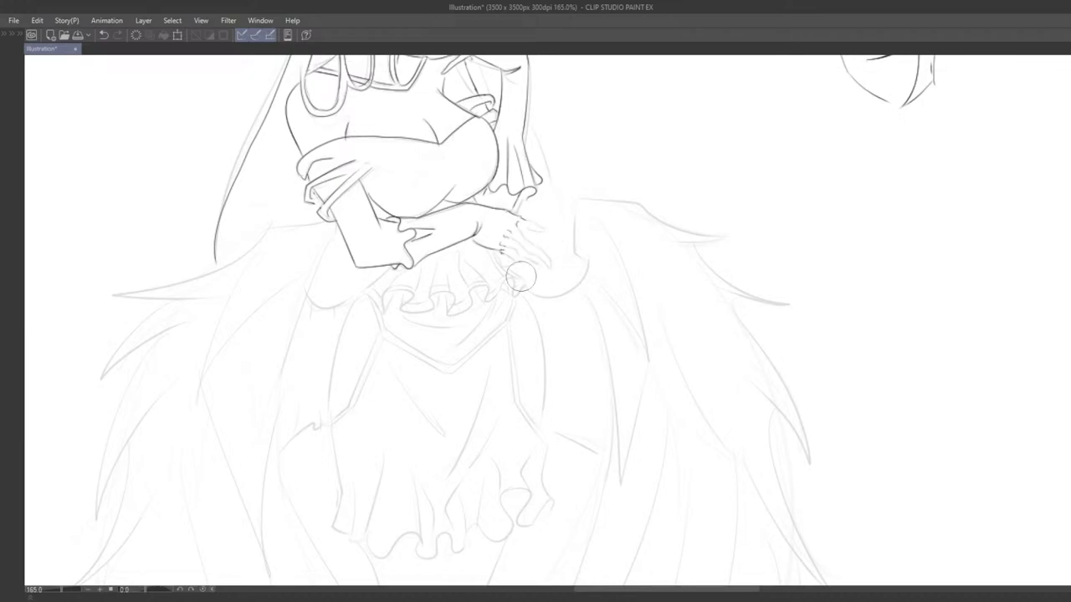
scroll(527, 257, down, 3)
scroll(535, 276, up, 5)
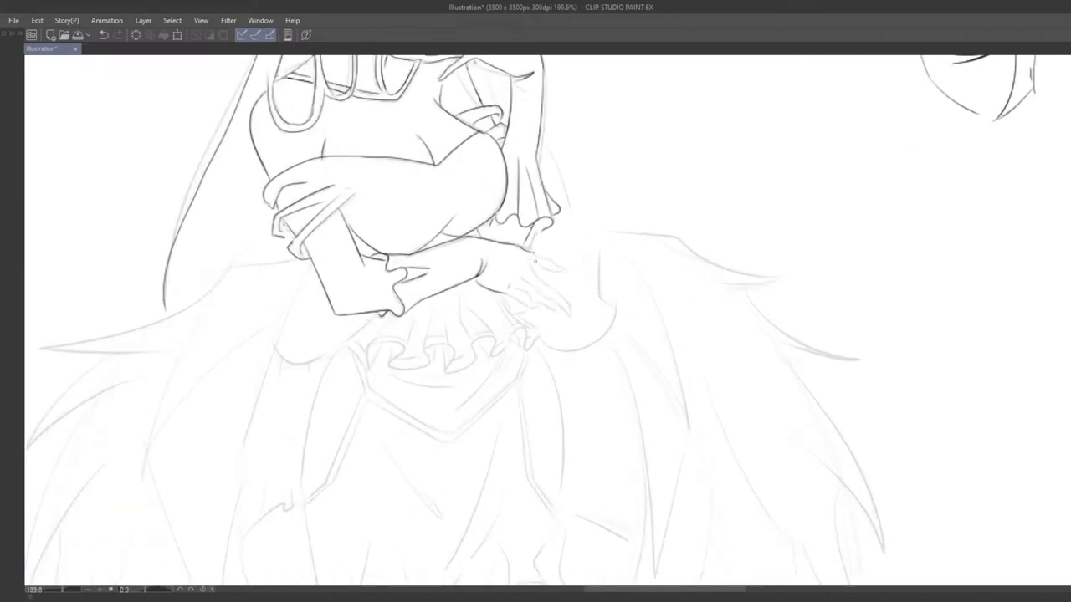
key(ctrl+z)
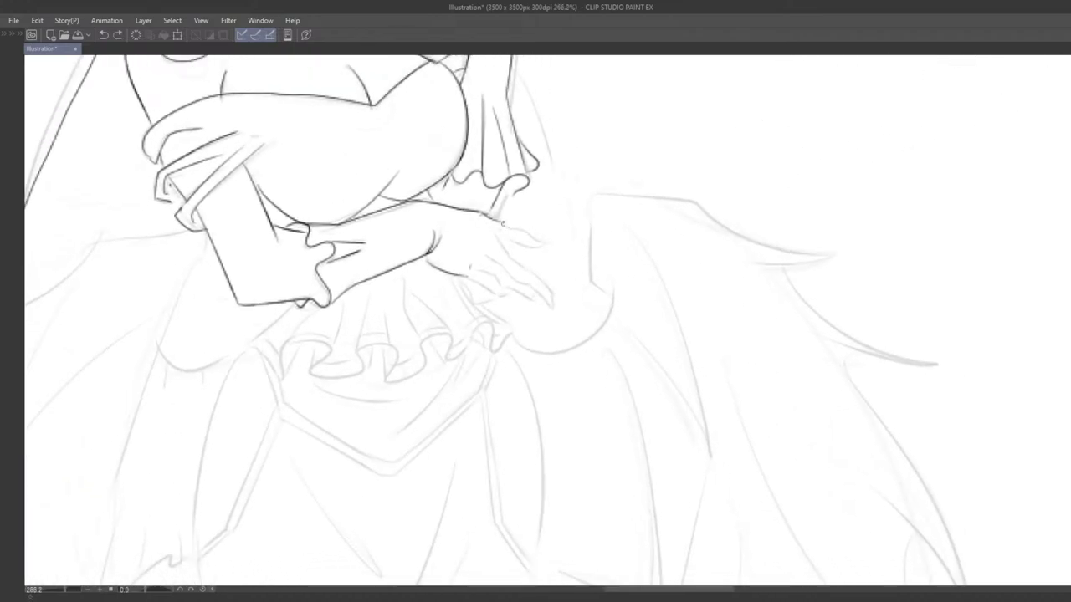
key(ctrl+z)
Step: Ink the index finger of the lower hand over the sketch, undoing unsatisfactory strokes
mouse_move(505, 223)
mouse_down()
mouse_move(545, 246)
mouse_move(502, 234)
mouse_move(523, 245)
mouse_move(500, 238)
mouse_move(522, 265)
mouse_up()
key(ctrl+z)
key(ctrl+z)
key(ctrl+z)
key(ctrl+z)
key(ctrl+z)
key(ctrl+z)
key(ctrl+z)
key(ctrl+z)
Step: Ink the long middle finger down to its tip and the ring finger beneath it
mouse_move(498, 229)
mouse_down()
mouse_move(529, 266)
mouse_move(490, 255)
mouse_move(513, 274)
mouse_move(486, 250)
mouse_move(545, 289)
mouse_up()
key(ctrl+z)
key(ctrl+z)
key(ctrl+z)
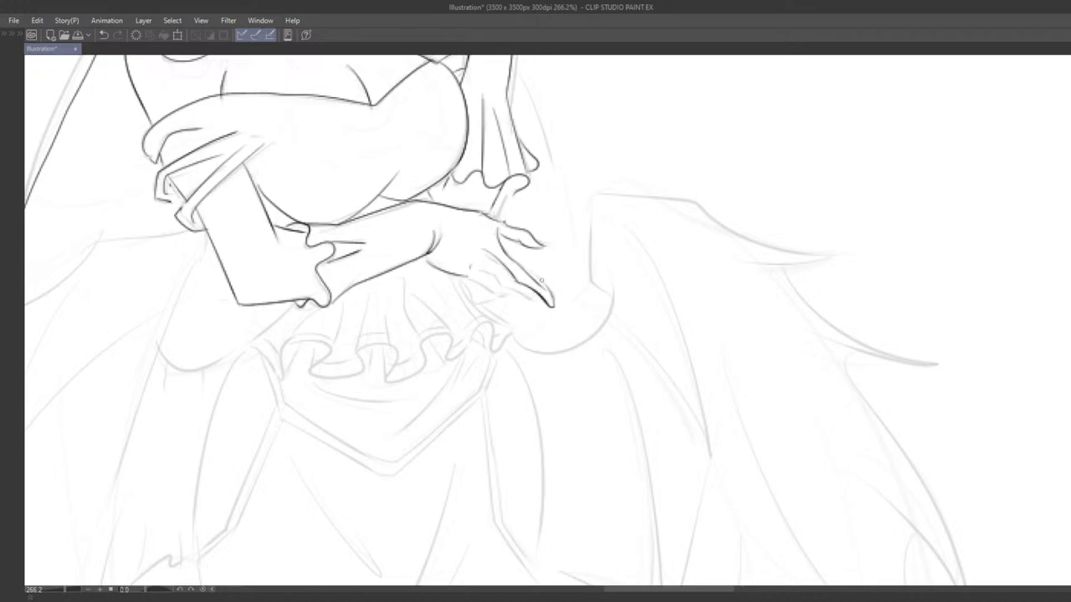
key(ctrl+z)
mouse_move(512, 257)
mouse_down()
mouse_move(557, 315)
mouse_move(486, 250)
mouse_move(503, 277)
mouse_move(479, 240)
mouse_move(510, 276)
mouse_move(539, 290)
mouse_move(480, 244)
mouse_move(542, 285)
mouse_up()
key(ctrl+z)
key(ctrl+z)
key(ctrl+z)
key(ctrl+z)
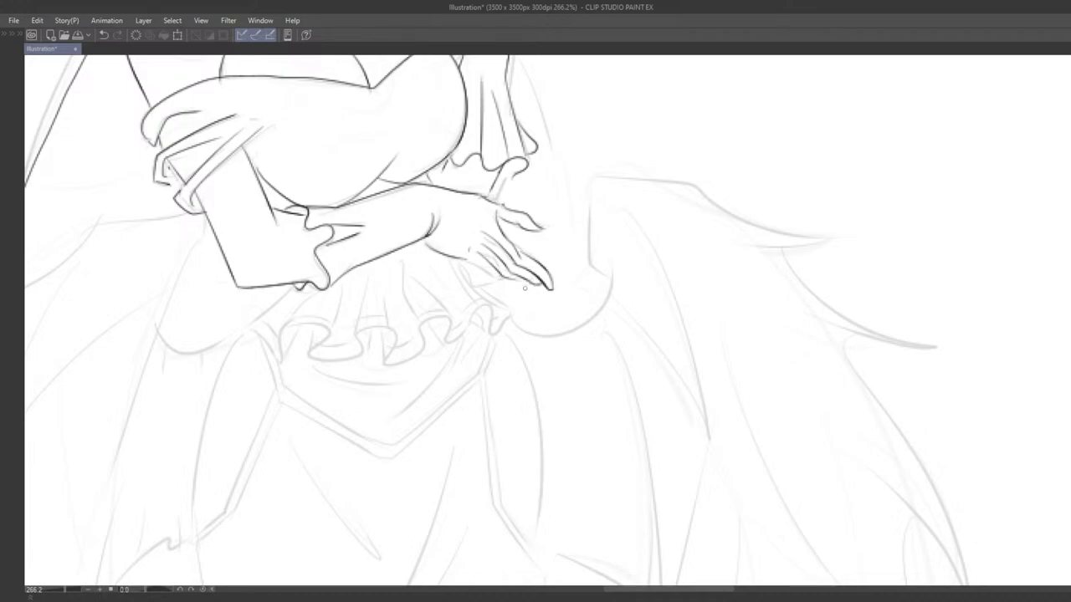
Step: Ink the lowest finger of the gloved hand next to the waist ruffle
key(ctrl+z)
drag(476, 255, 509, 281)
scroll(571, 249, down, 4)
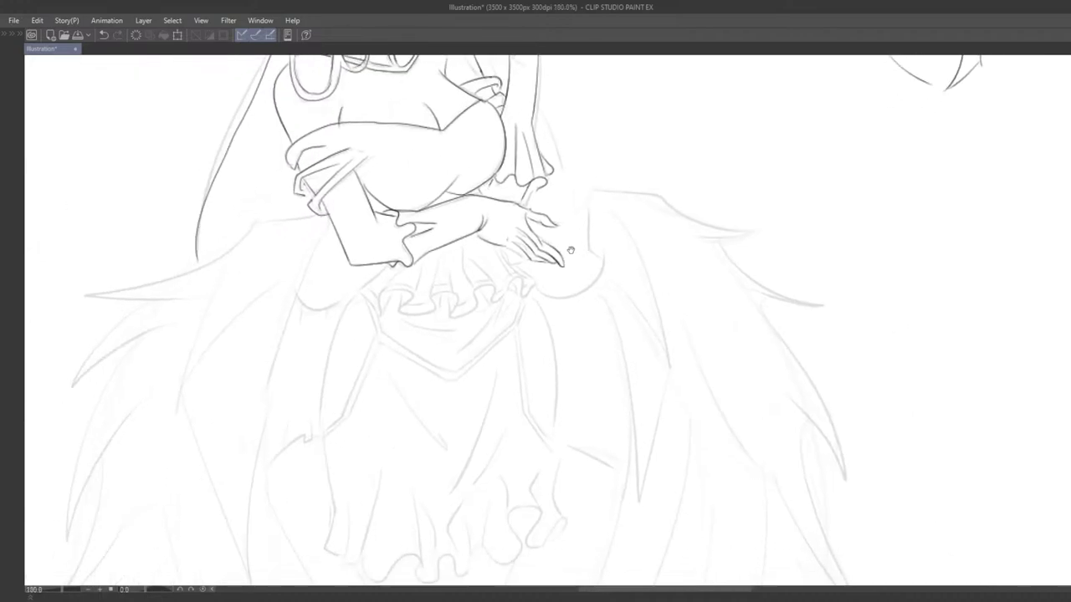
scroll(571, 248, up, 4)
drag(486, 239, 514, 262)
key(ctrl+z)
scroll(512, 261, down, 5)
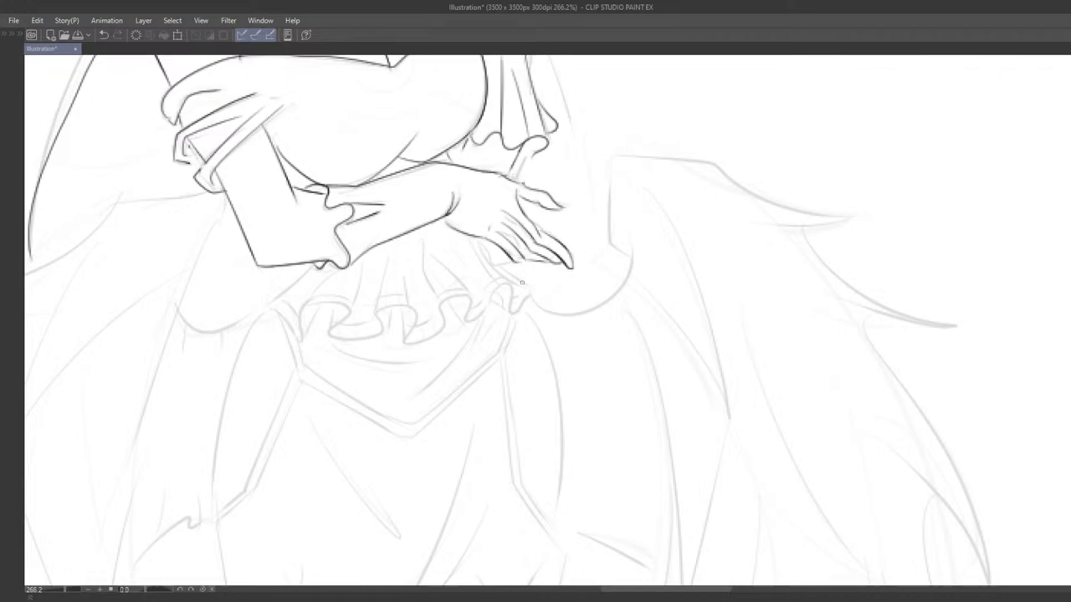
Step: Check the inked lower hand within the whole figure against the coloured reference
scroll(512, 269, up, 3)
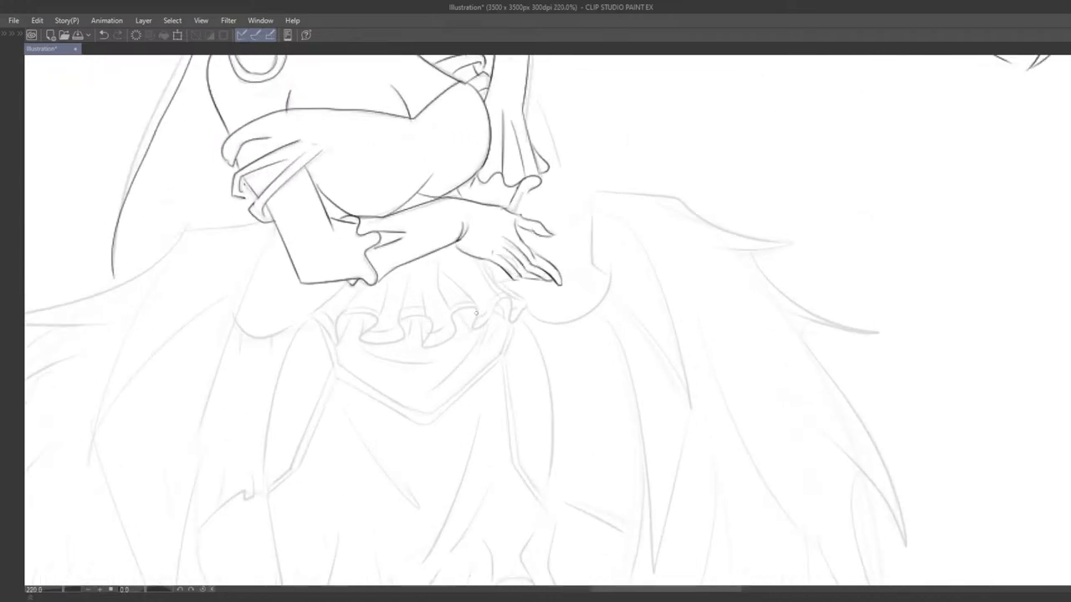
mouse_move(479, 251)
mouse_down()
mouse_move(511, 278)
mouse_move(460, 250)
mouse_move(481, 253)
mouse_up()
key(ctrl+z)
scroll(495, 254, down, 2)
scroll(599, 232, down, 4)
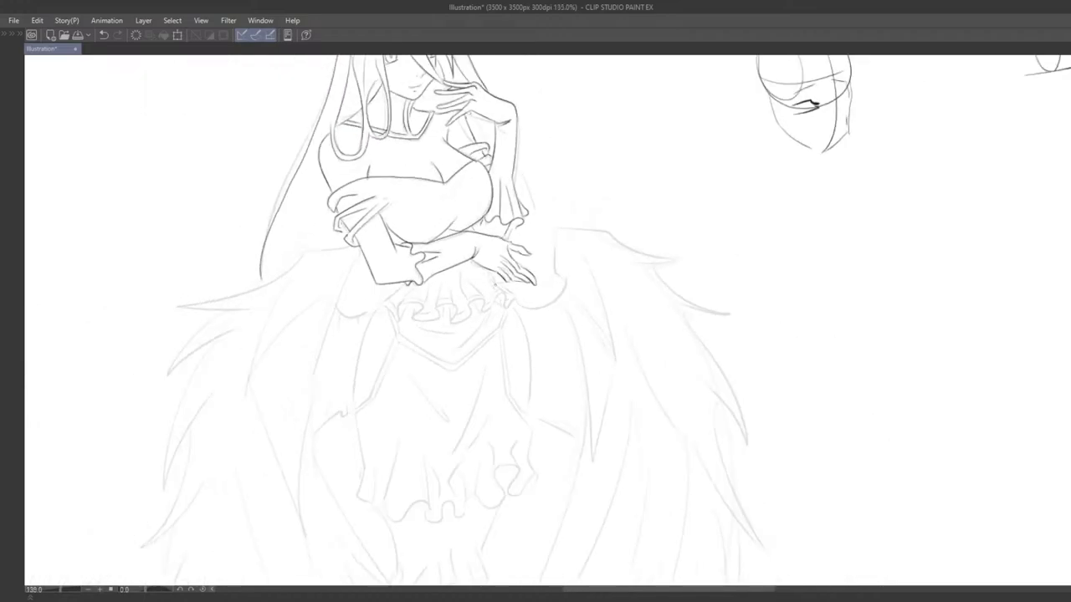
scroll(588, 326, up, 4)
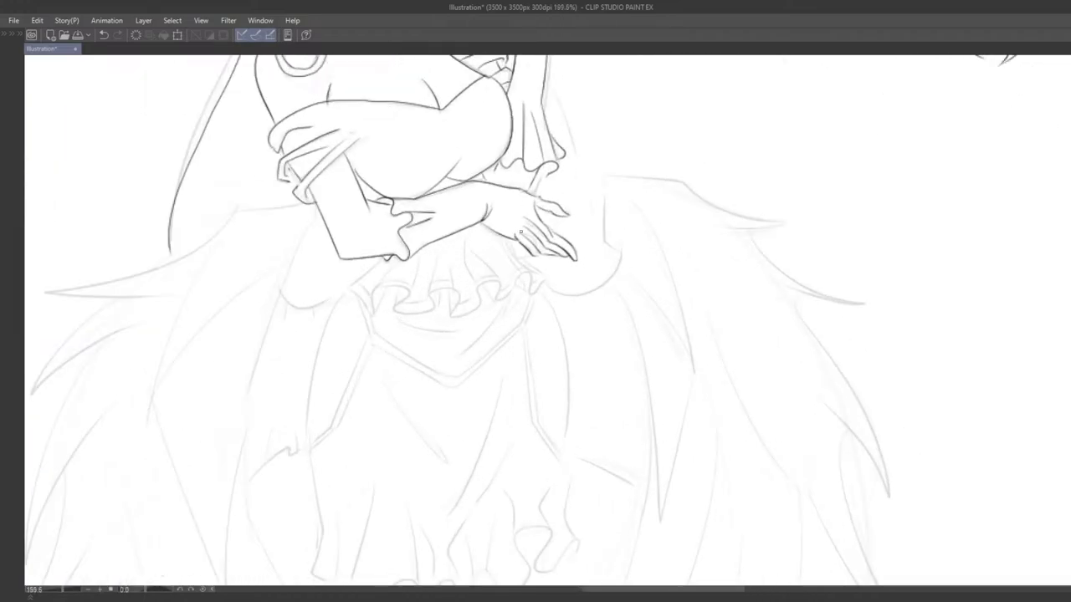
scroll(530, 219, down, 5)
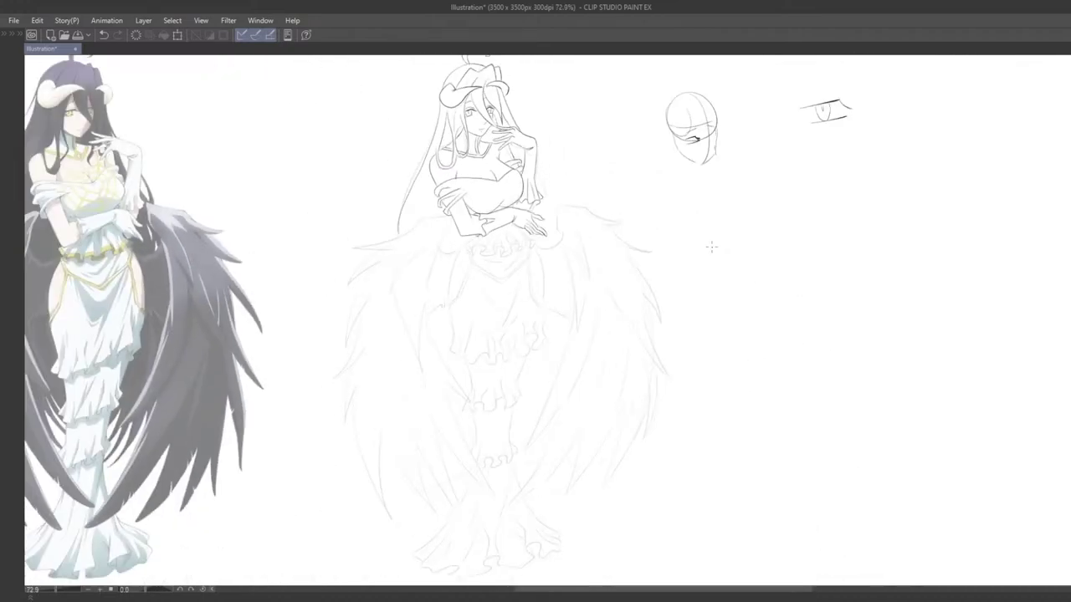
drag(537, 269, 614, 301)
scroll(597, 272, up, 5)
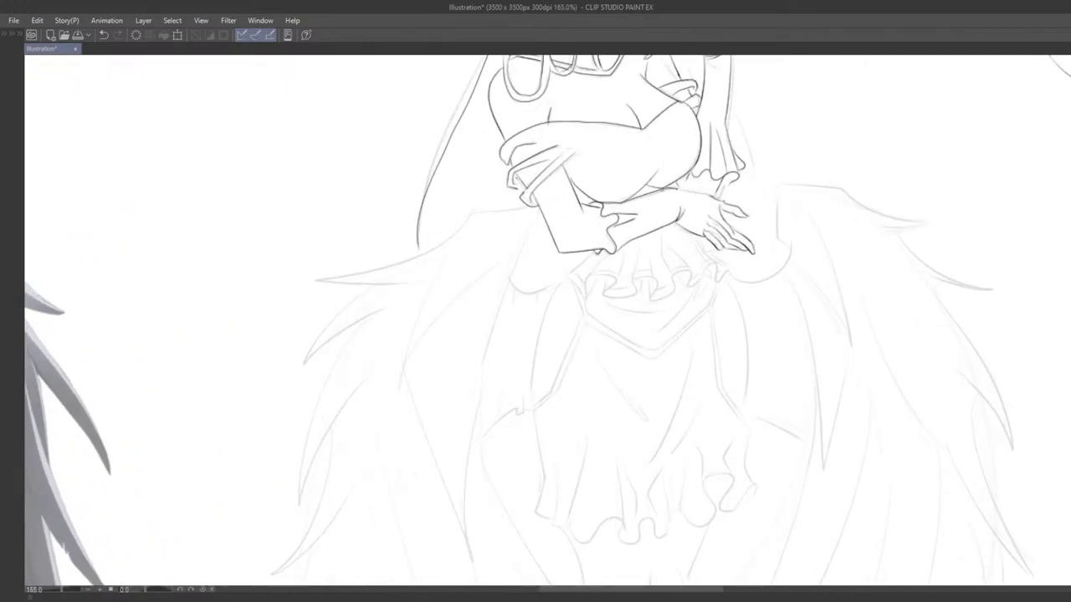
Step: Redraw the upper contour of the lower hand between the wrist and the index finger
drag(722, 201, 667, 198)
key(ctrl+z)
key(e)
key(ctrl+z)
key(ctrl+z)
drag(699, 192, 721, 200)
scroll(734, 220, down, 3)
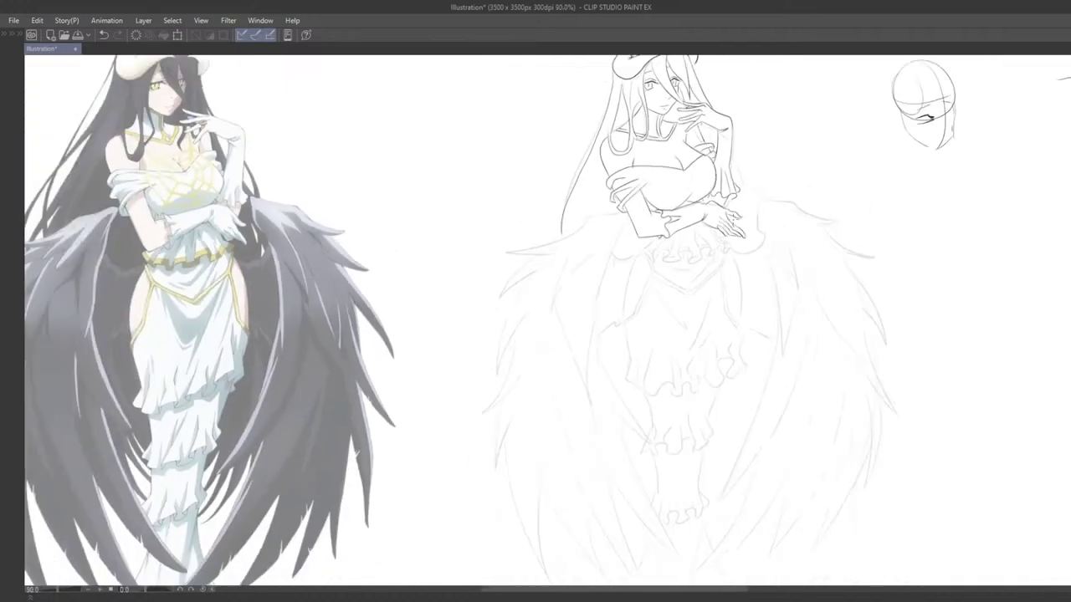
scroll(734, 219, up, 2)
key(e)
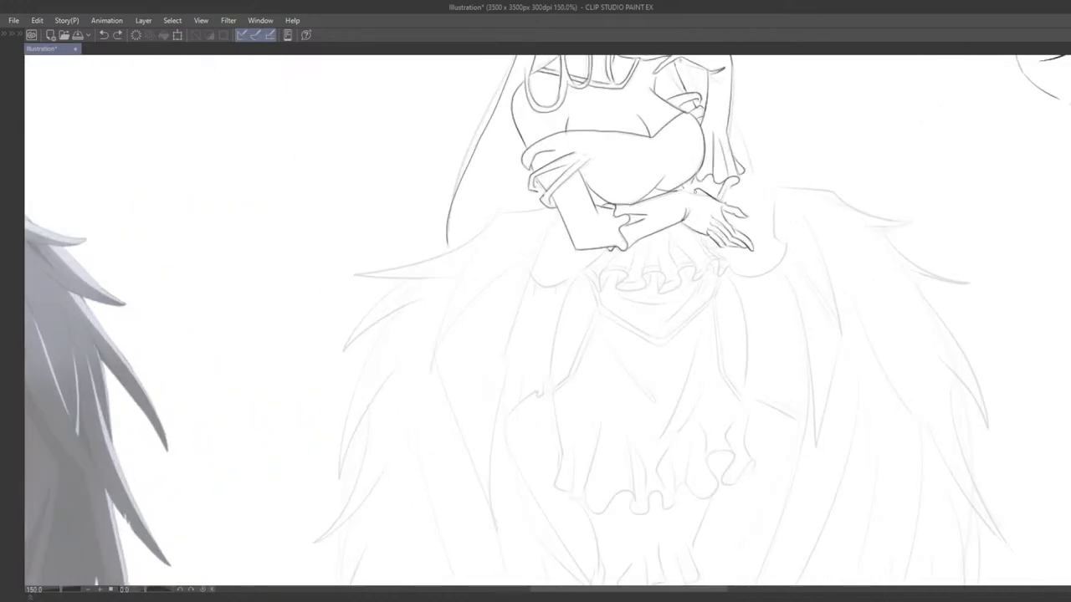
Step: Retouch the join between the wrist's upper line and the back of the lower hand
scroll(682, 200, down, 6)
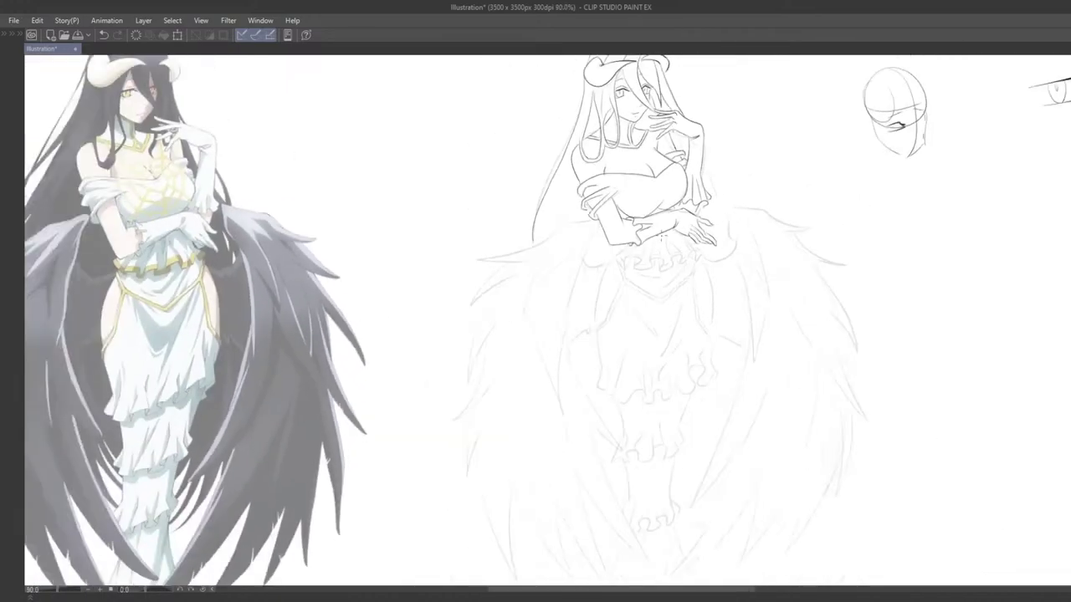
scroll(763, 320, up, 6)
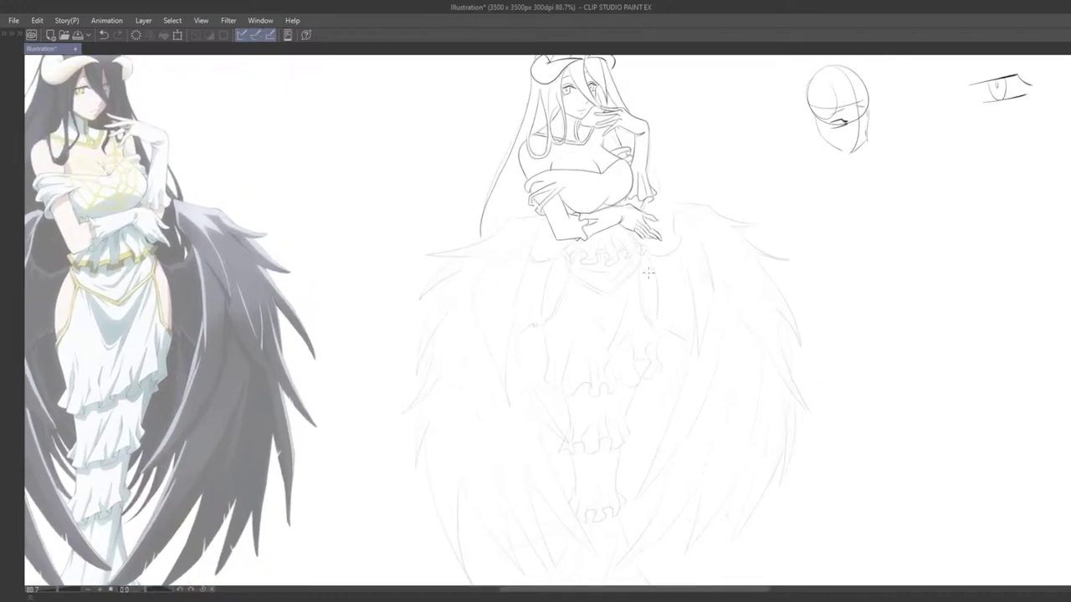
mouse_move(636, 220)
mouse_down()
mouse_move(624, 213)
mouse_move(640, 219)
mouse_up()
key(p)
key(ctrl+z)
key(ctrl+z)
key(ctrl+z)
key(ctrl+z)
scroll(658, 250, down, 6)
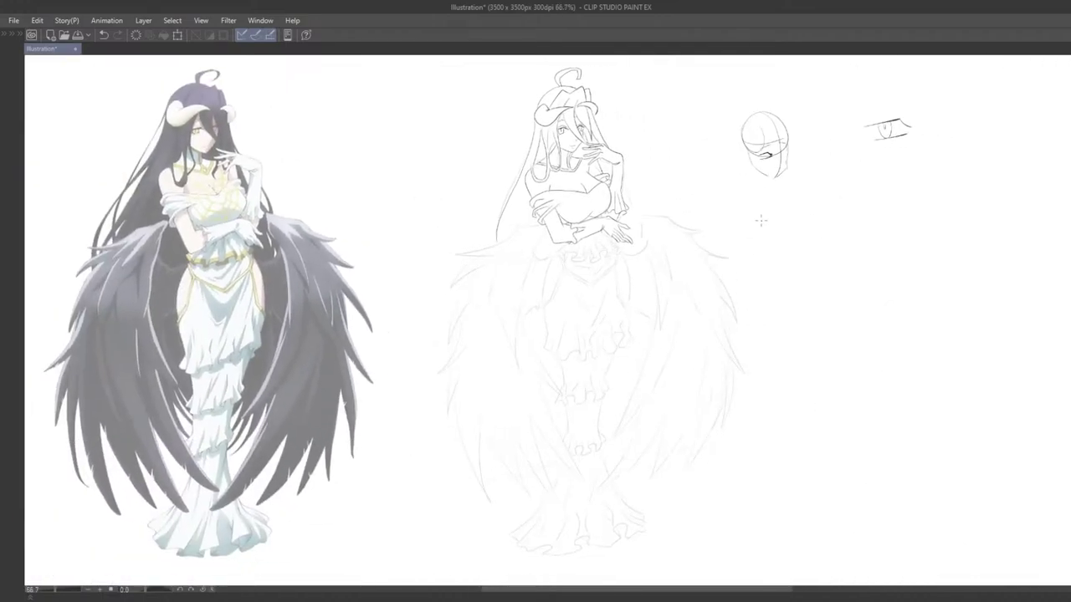
scroll(760, 220, up, 5)
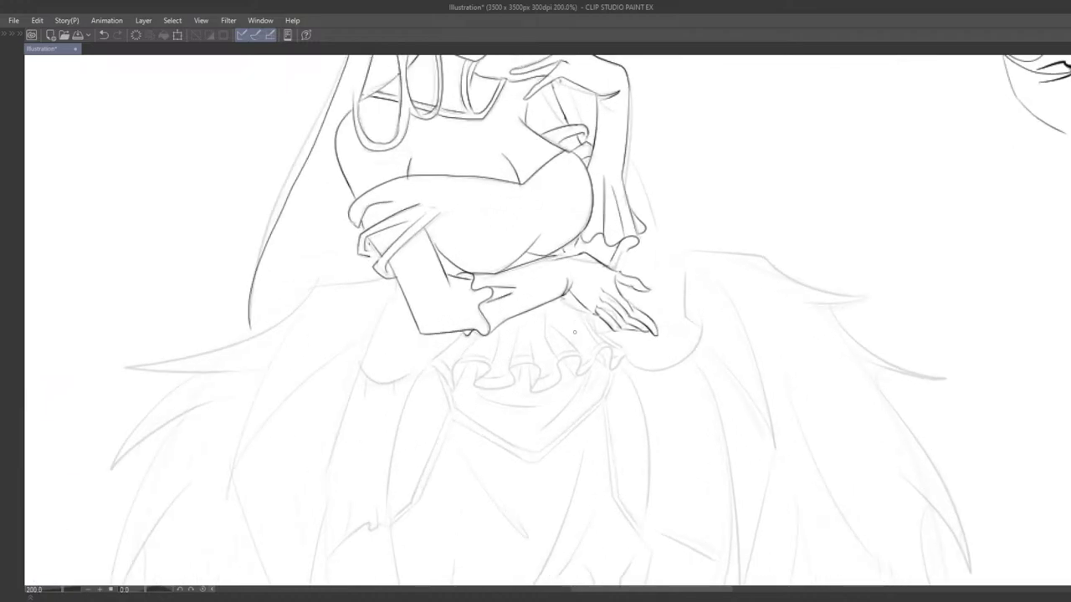
key(Tab)
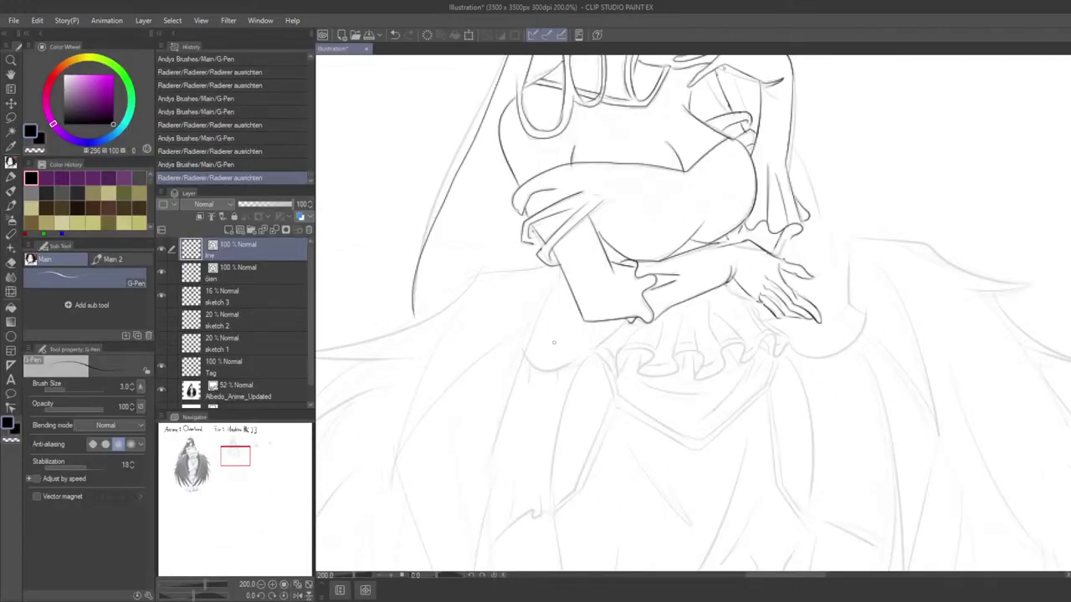
key(Tab)
Step: Ink the waist ruffle's side line below the elbow cuff and its wavy hem across the waist
drag(529, 361, 603, 345)
scroll(603, 344, up, 3)
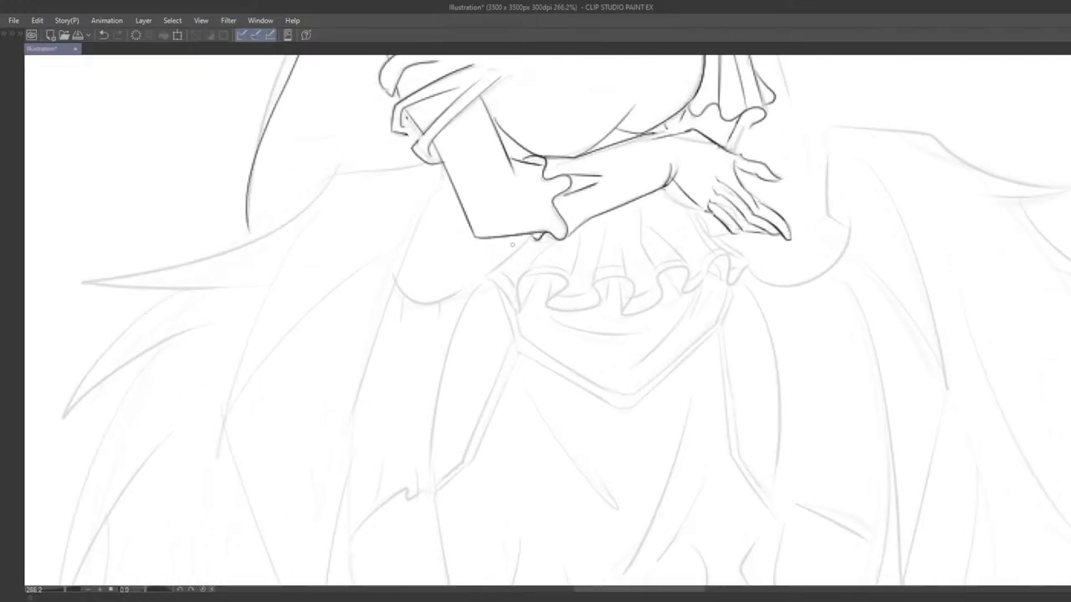
mouse_move(536, 237)
mouse_down()
mouse_move(501, 276)
mouse_move(481, 284)
mouse_move(501, 285)
mouse_move(519, 311)
mouse_up()
key(ctrl+z)
key(ctrl+z)
mouse_move(485, 279)
mouse_down()
mouse_move(520, 315)
mouse_move(522, 280)
mouse_move(560, 277)
mouse_move(553, 310)
mouse_move(590, 308)
mouse_move(599, 281)
mouse_move(630, 281)
mouse_move(629, 316)
mouse_move(665, 289)
mouse_move(661, 272)
mouse_move(684, 267)
mouse_move(688, 291)
mouse_move(709, 262)
mouse_move(725, 257)
mouse_move(750, 264)
mouse_up()
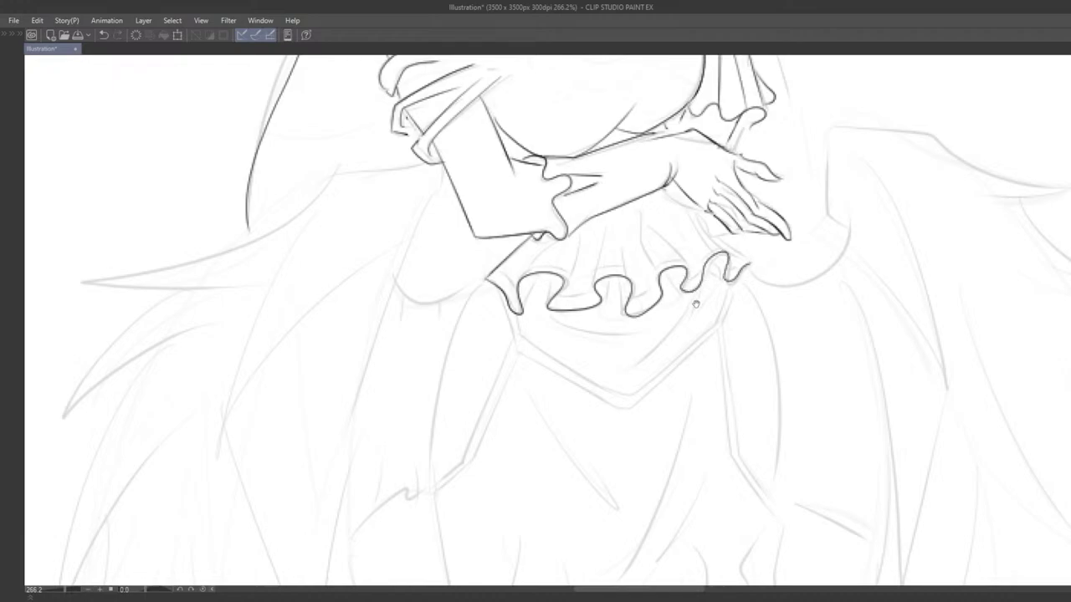
Step: Ink the ruffle's other side line from beneath the fingers down to the hem
mouse_move(682, 237)
mouse_down()
mouse_move(625, 205)
mouse_move(694, 234)
mouse_up()
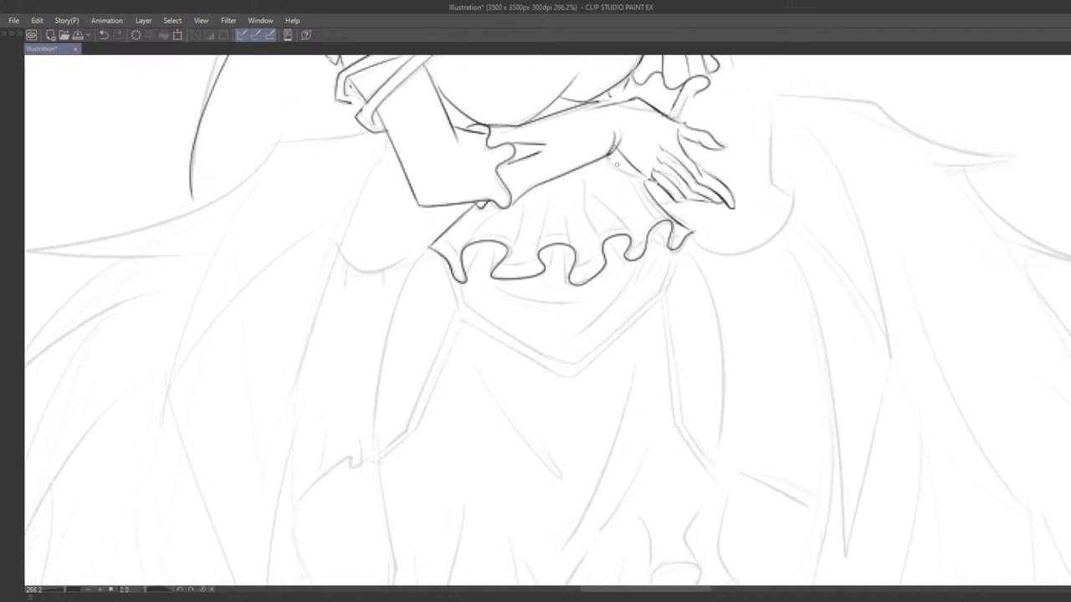
key(ctrl+z)
drag(648, 176, 694, 227)
key(ctrl+z)
key(ctrl+z)
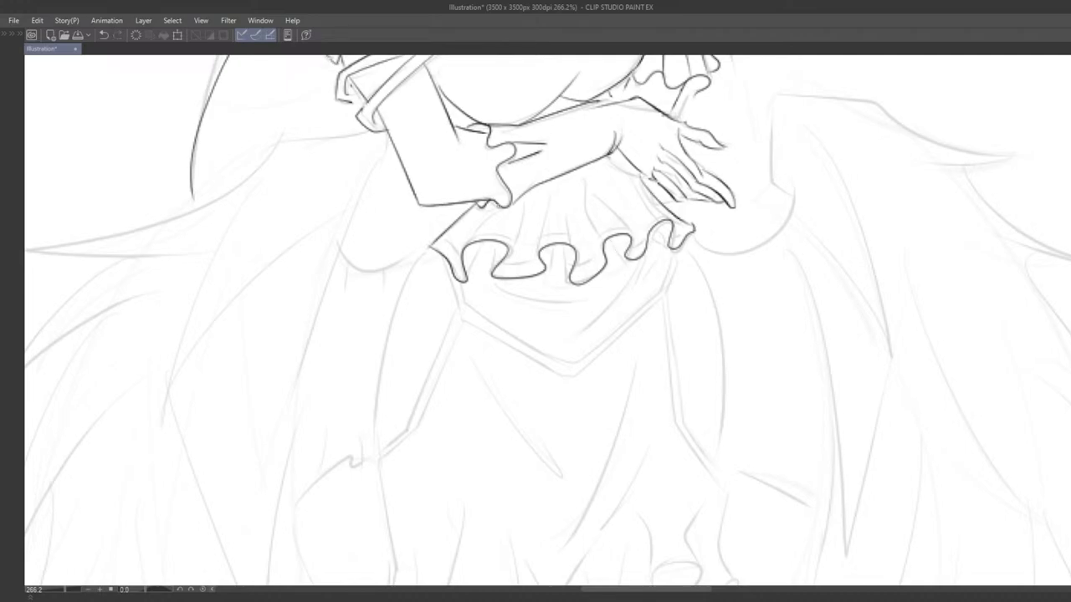
Step: Ink the fold lines of the waist ruffle from the forearm down to the hem's waves
mouse_move(520, 209)
mouse_down()
mouse_move(503, 255)
mouse_move(476, 226)
mouse_move(463, 252)
mouse_up()
drag(549, 198, 541, 243)
drag(560, 201, 579, 258)
key(ctrl+z)
key(ctrl+z)
drag(561, 213, 583, 253)
mouse_move(583, 182)
mouse_down()
mouse_move(610, 249)
mouse_move(628, 237)
mouse_up()
key(ctrl+z)
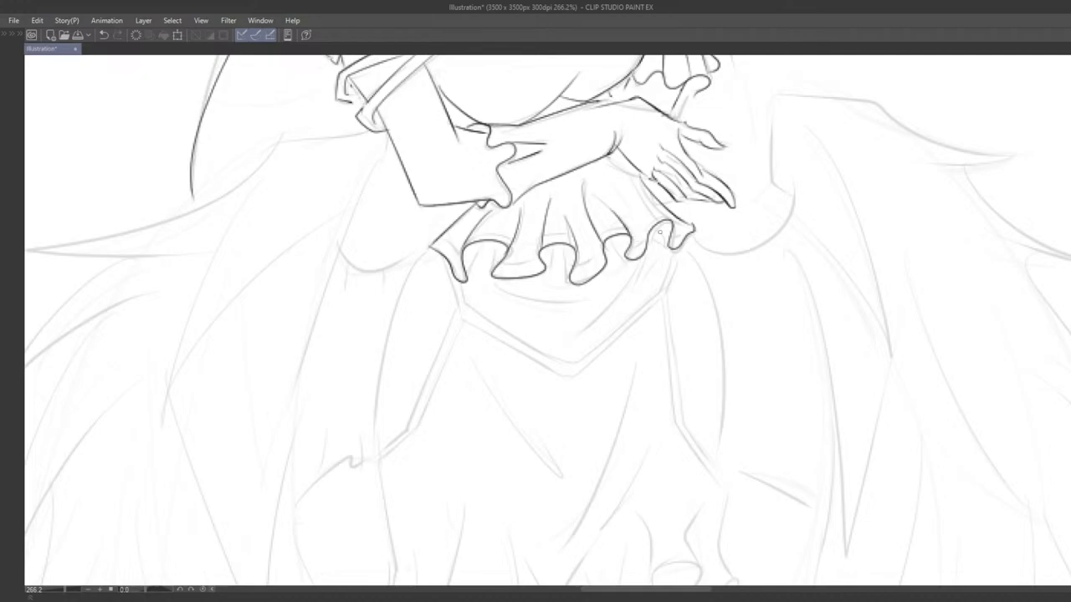
Step: Ink the last ruffle fold below the wrist, running down to the hem beside the fingers
drag(629, 183, 651, 235)
key(ctrl+z)
drag(619, 178, 651, 234)
scroll(645, 256, down, 5)
scroll(689, 223, up, 4)
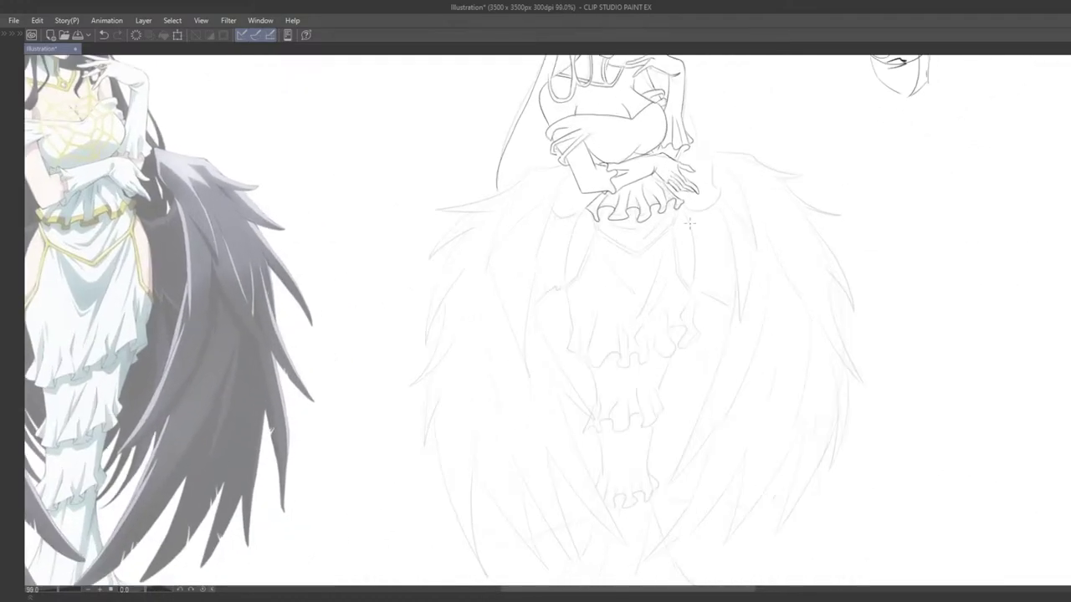
drag(587, 199, 597, 222)
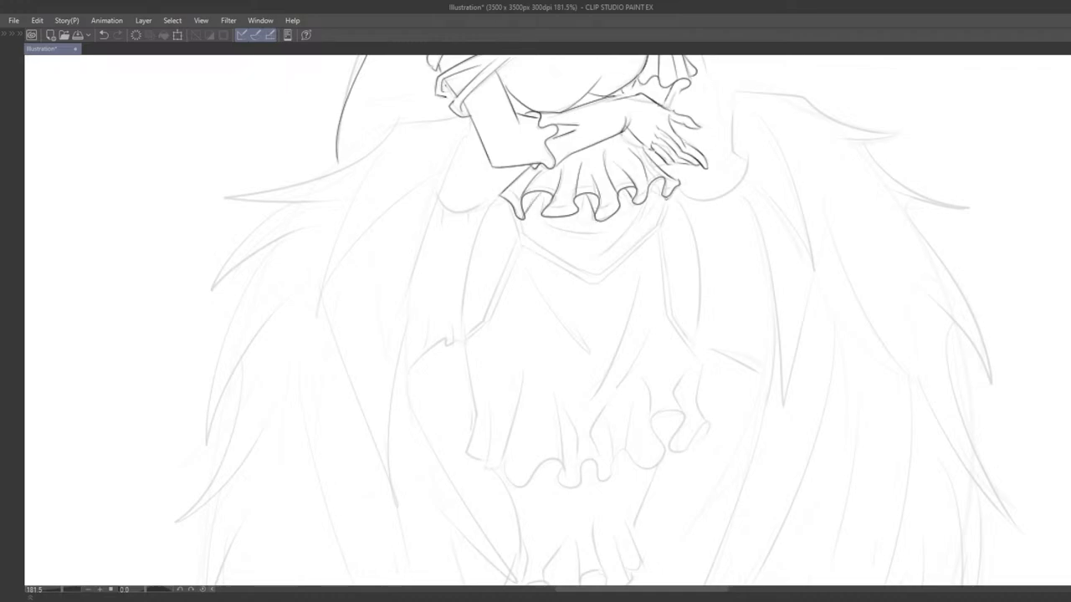
Step: Ink the angular edge of the dress's hip opening from the ruffle down to the outer thigh
scroll(658, 189, down, 5)
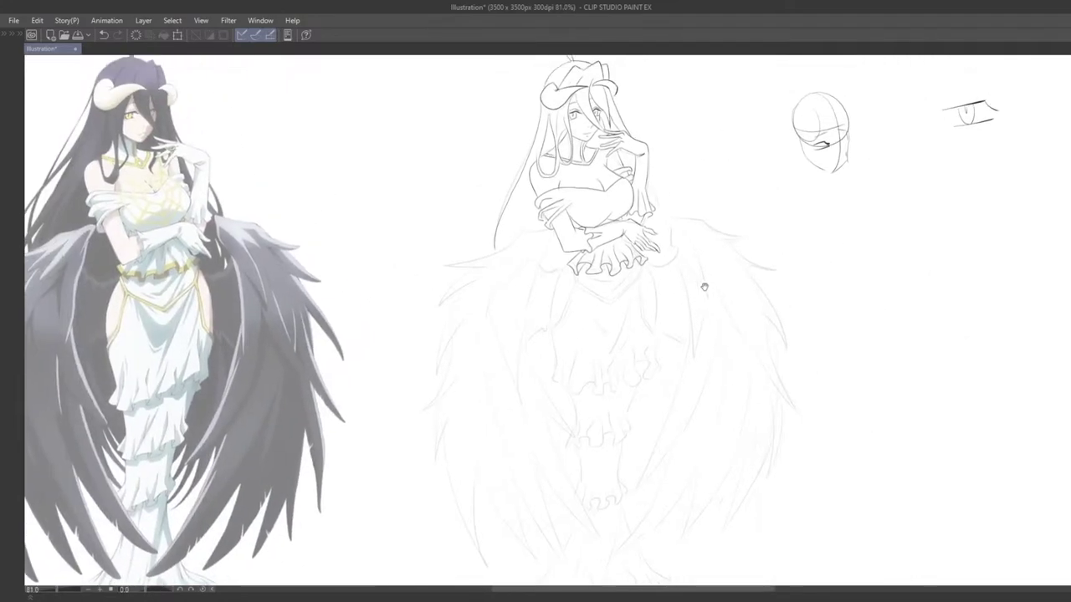
scroll(670, 332, up, 2)
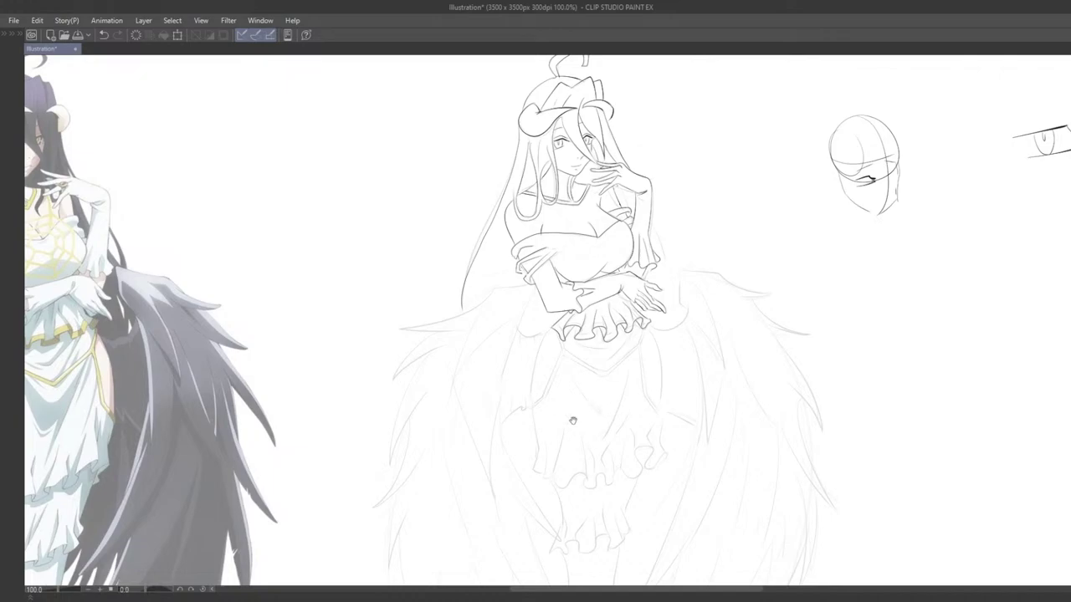
scroll(560, 285, up, 4)
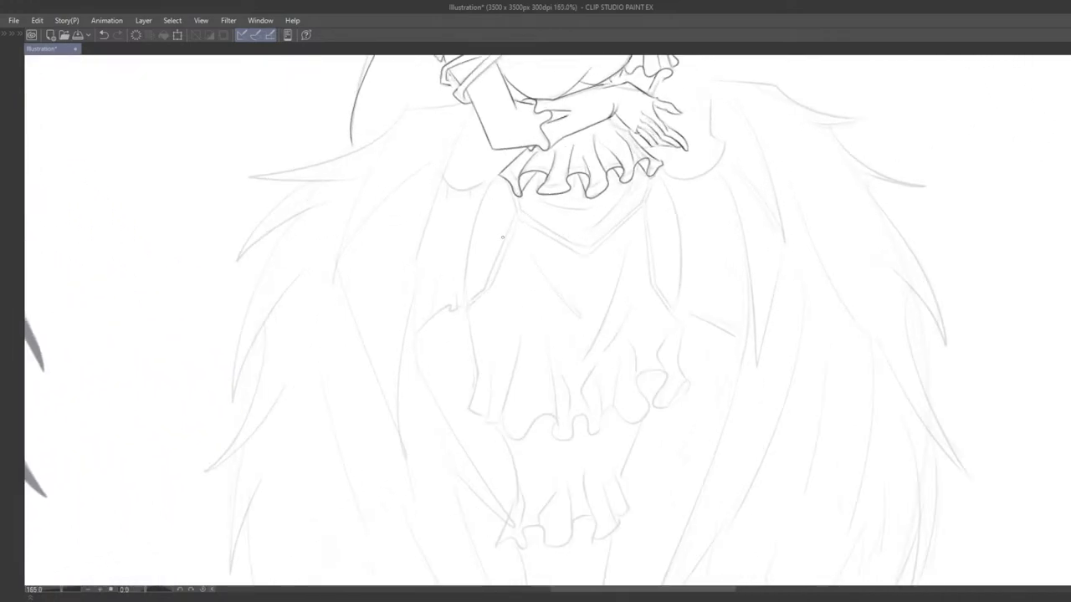
drag(510, 179, 520, 218)
key(ctrl+z)
mouse_move(510, 180)
mouse_down()
mouse_move(517, 213)
mouse_move(465, 304)
mouse_up()
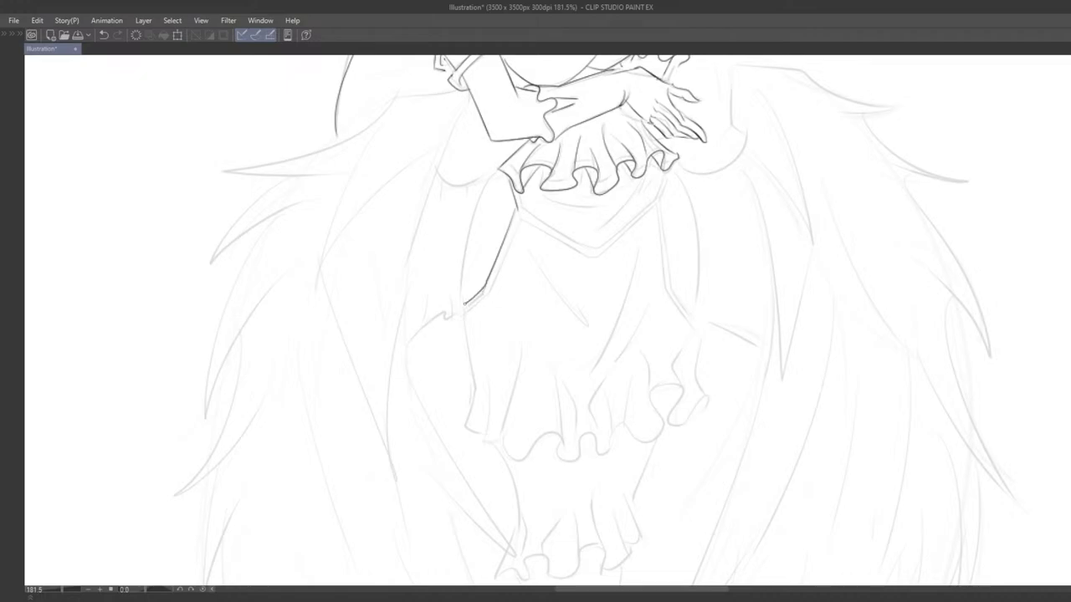
key(ctrl+z)
mouse_move(517, 206)
mouse_down()
mouse_move(485, 289)
mouse_move(462, 308)
mouse_up()
Step: Ink the curved hip outline from the ruffle down to the lower corner of the hip opening
mouse_move(499, 170)
mouse_down()
mouse_move(480, 192)
mouse_move(458, 310)
mouse_up()
key(ctrl+z)
drag(499, 170, 462, 307)
key(ctrl+z)
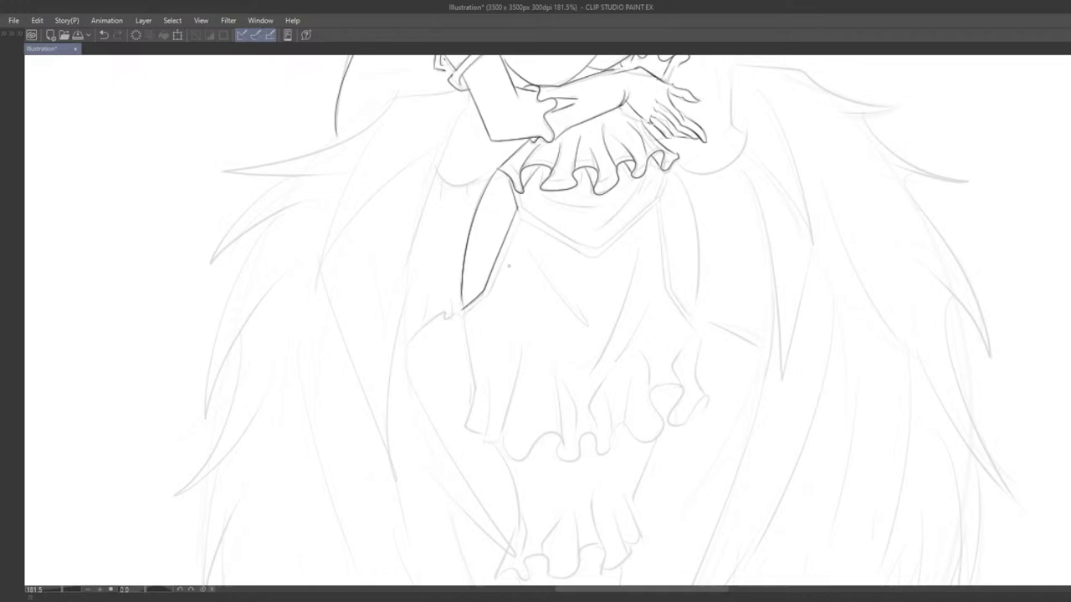
Step: Ink the parallel second line of the trim along the angular edge of the hip opening
key(ctrl+z)
mouse_move(518, 194)
mouse_down()
mouse_move(522, 211)
mouse_move(490, 280)
mouse_up()
key(ctrl+z)
mouse_move(520, 215)
mouse_down()
mouse_move(487, 294)
mouse_move(462, 313)
mouse_up()
drag(534, 322, 519, 334)
key(ctrl+z)
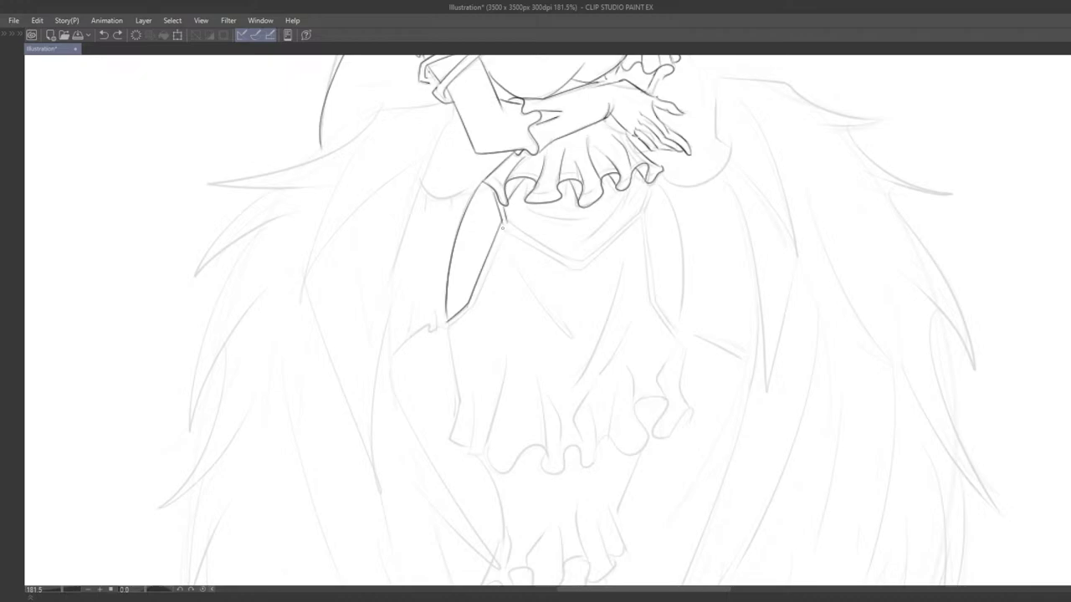
drag(503, 228, 477, 303)
key(ctrl+z)
mouse_move(505, 224)
mouse_down()
mouse_move(460, 316)
mouse_move(517, 248)
mouse_move(492, 225)
mouse_move(529, 254)
mouse_up()
key(ctrl+z)
key(ctrl+z)
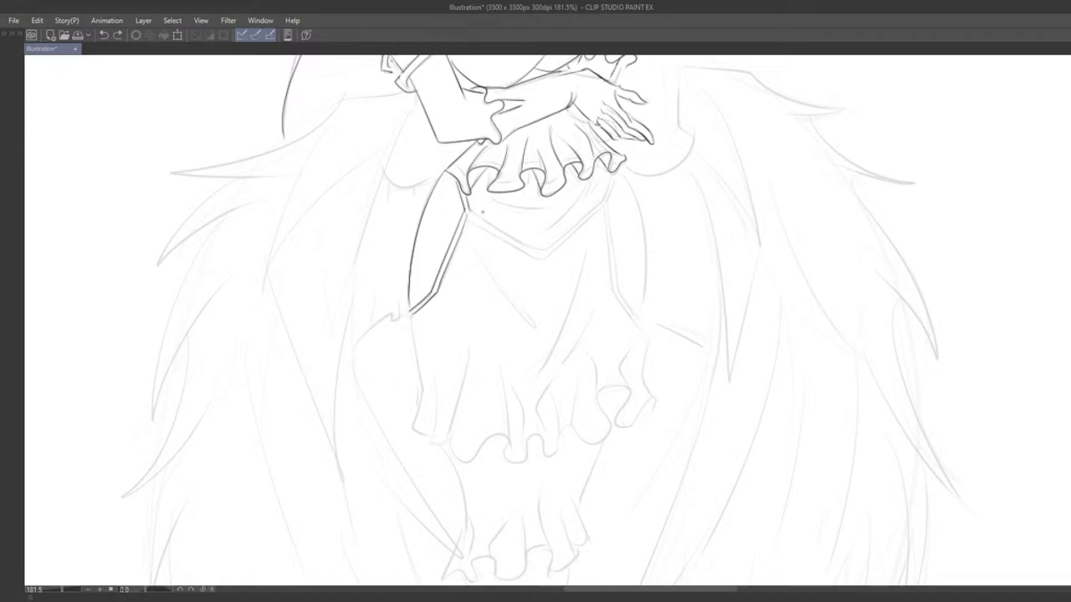
Step: Ink the upper edge of the V-shaped trim across the front of the dress
mouse_move(470, 211)
mouse_down()
mouse_move(539, 262)
mouse_move(496, 226)
mouse_move(548, 254)
mouse_move(540, 249)
mouse_move(577, 219)
mouse_up()
key(ctrl+z)
key(ctrl+z)
drag(537, 249, 603, 199)
key(ctrl+z)
drag(536, 250, 608, 191)
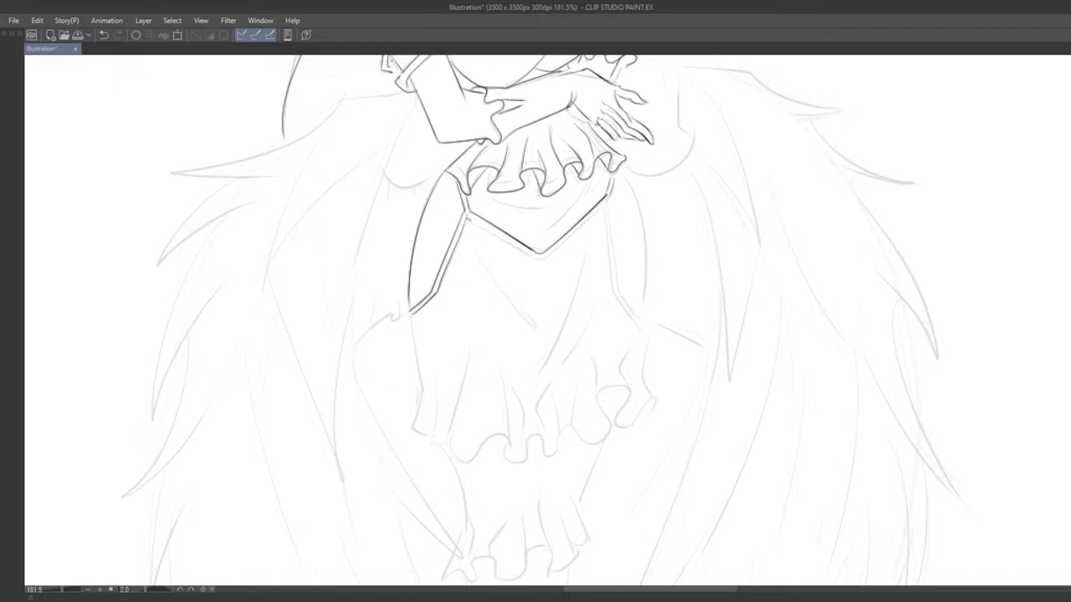
Step: Ink the lower edge of the V-shaped trim parallel to its upper edge
key(ctrl+z)
drag(469, 218, 528, 255)
key(ctrl+z)
mouse_move(469, 217)
mouse_down()
mouse_move(542, 261)
mouse_move(589, 219)
mouse_up()
key(ctrl+z)
key(ctrl+z)
drag(541, 260, 601, 212)
key(ctrl+z)
drag(542, 261, 604, 206)
key(ctrl+z)
drag(540, 262, 604, 206)
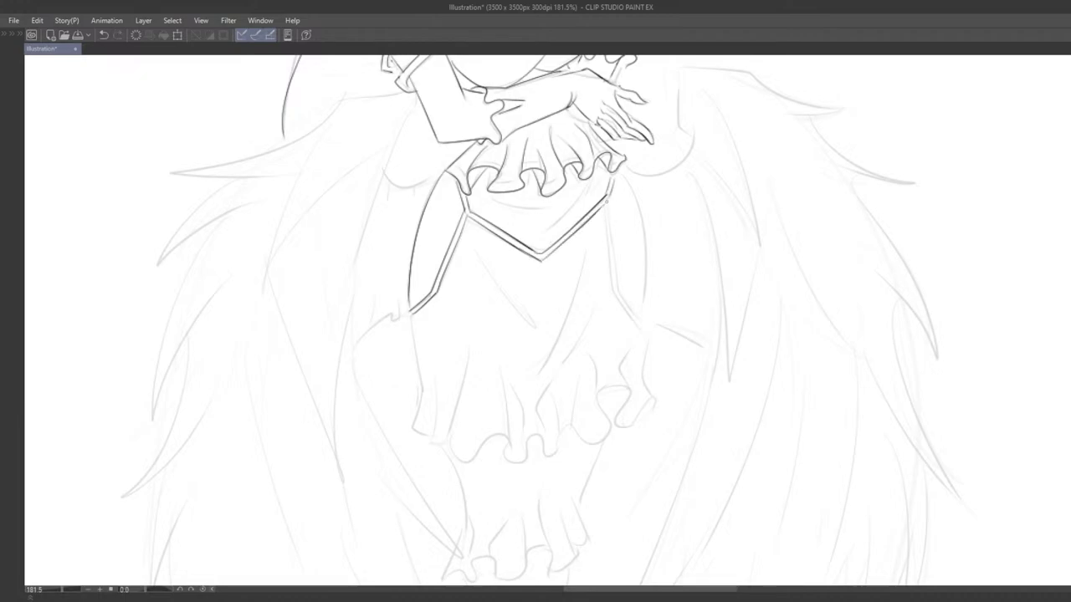
Step: Ink the outer angular edge of the right hip opening's trim, from the V-shaped trim down to the lower corner
scroll(608, 243, down, 4)
scroll(657, 247, up, 3)
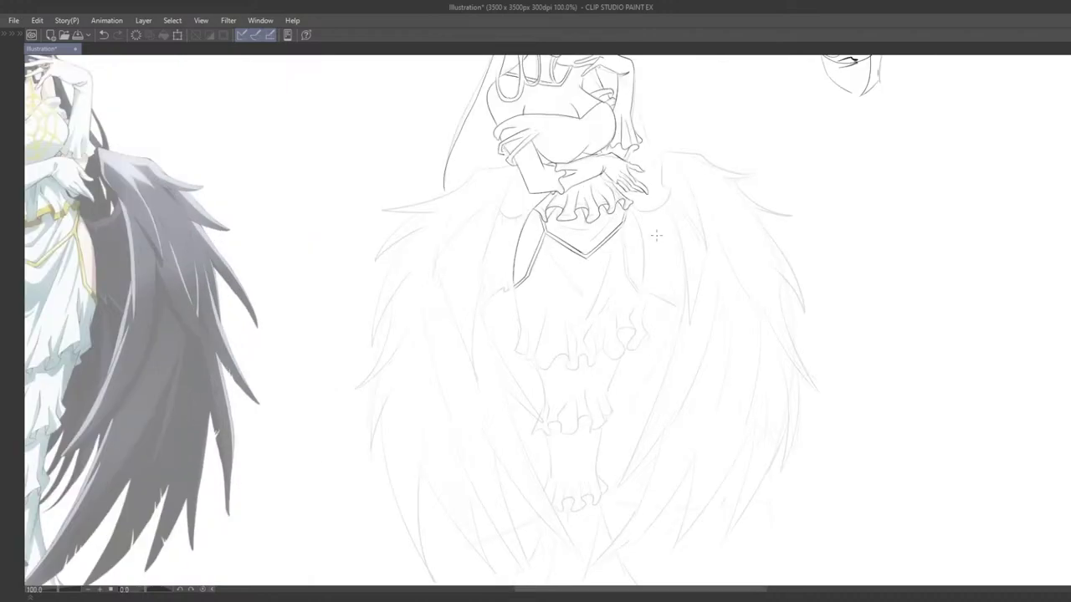
scroll(656, 249, up, 2)
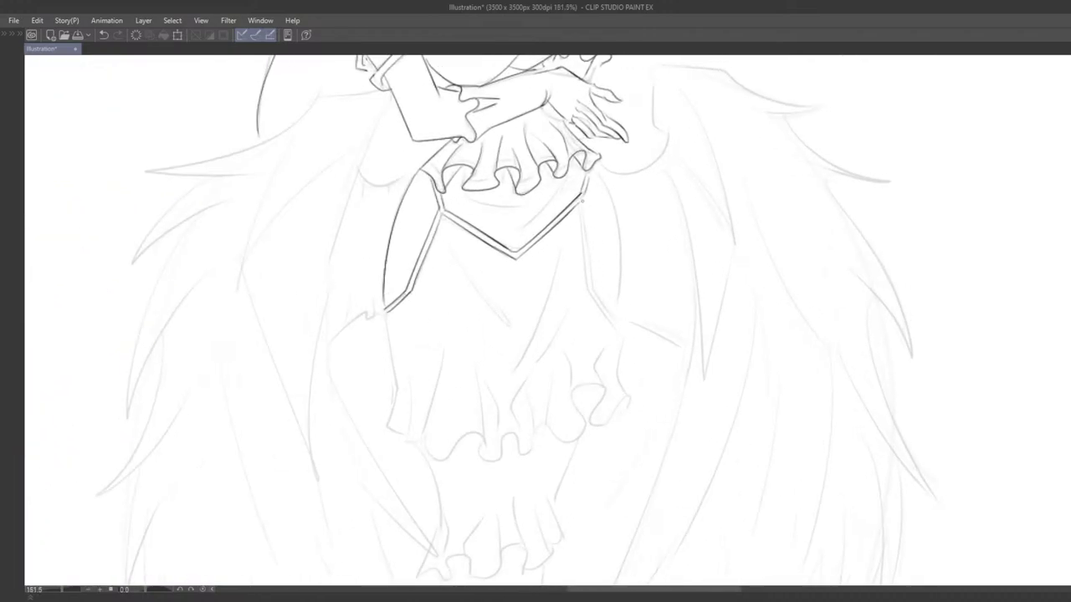
key(ctrl+z)
mouse_move(582, 200)
mouse_down()
mouse_move(587, 270)
mouse_move(619, 323)
mouse_up()
key(ctrl+z)
key(ctrl+z)
drag(583, 198, 591, 280)
key(ctrl+z)
mouse_move(583, 196)
mouse_down()
mouse_move(592, 289)
mouse_move(617, 327)
mouse_up()
Step: Ink the parallel inner line of the trim along the right hip opening
drag(579, 210, 589, 291)
key(ctrl+z)
drag(578, 206, 587, 285)
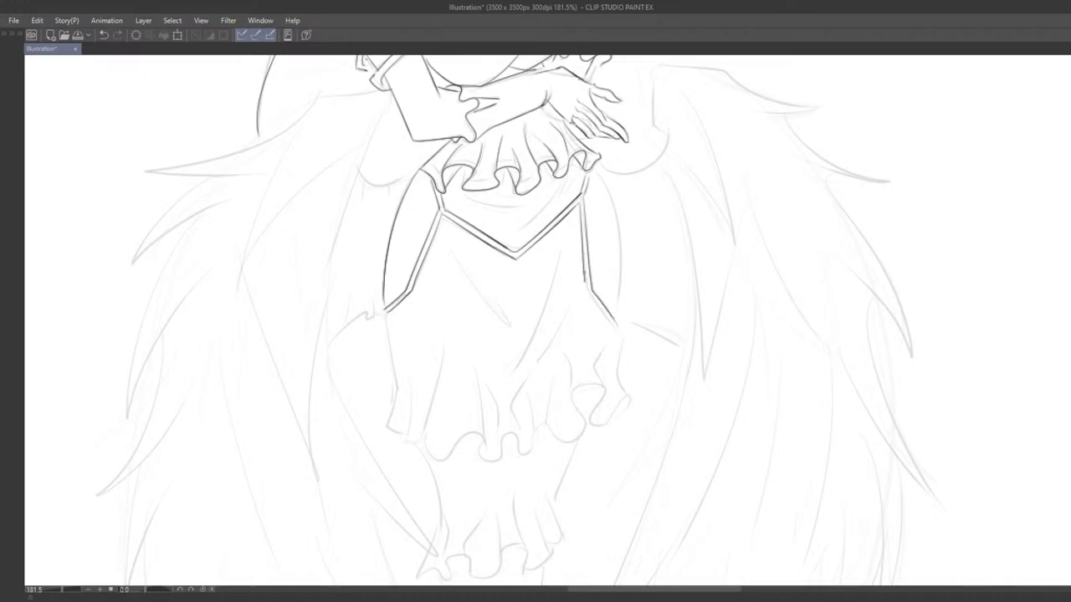
key(ctrl+z)
mouse_move(579, 201)
mouse_down()
mouse_move(589, 284)
mouse_move(616, 327)
mouse_up()
key(ctrl+z)
mouse_move(579, 202)
mouse_down()
mouse_move(585, 276)
mouse_move(616, 327)
mouse_up()
Step: Ink the curved outline of the right hip from the waist ruffle to the lower corner of the opening
mouse_move(592, 173)
mouse_down()
mouse_move(608, 195)
mouse_move(618, 321)
mouse_move(613, 209)
mouse_move(619, 331)
mouse_up()
key(ctrl+z)
scroll(620, 347, down, 5)
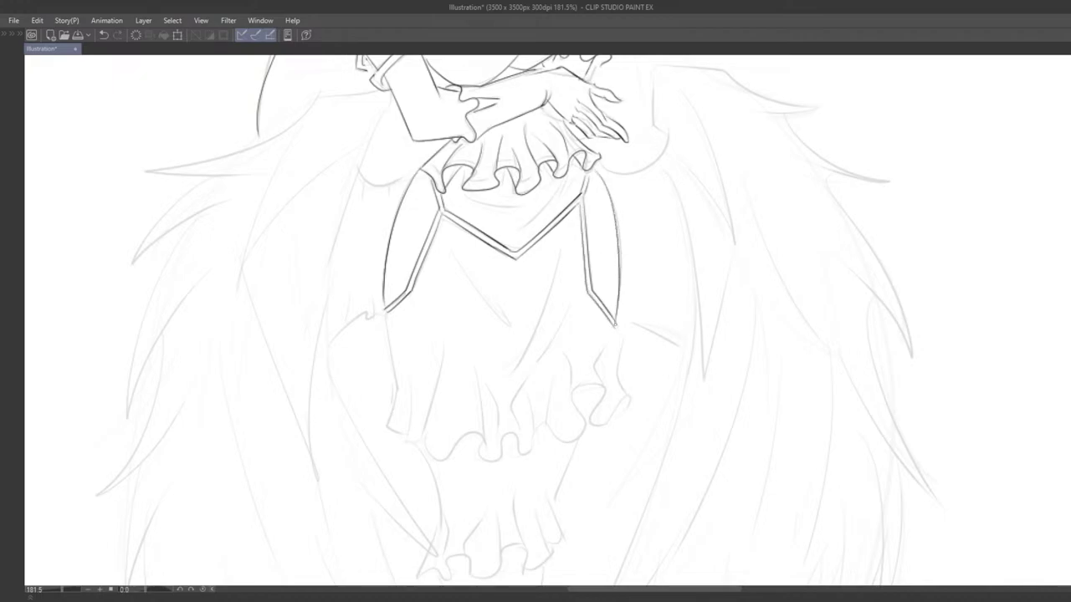
drag(709, 350, 721, 304)
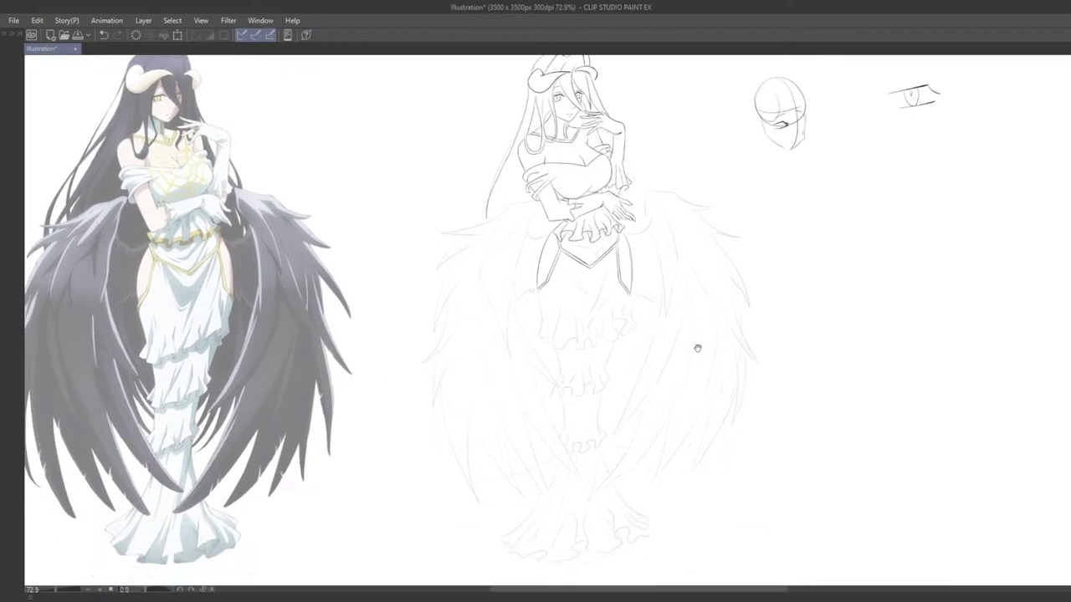
scroll(607, 281, up, 3)
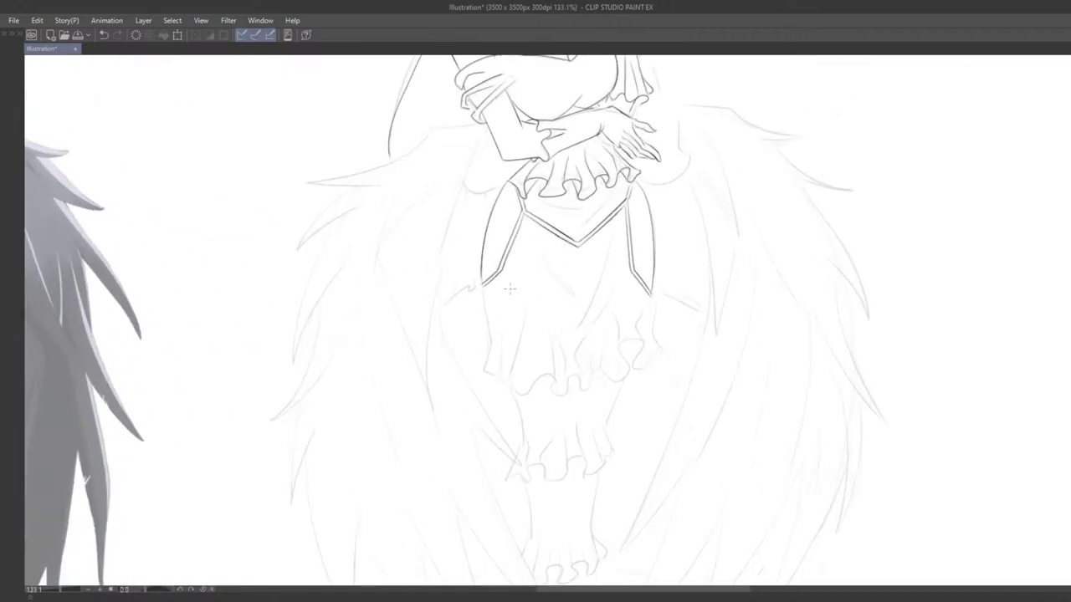
key(ctrl+z)
scroll(557, 302, down, 4)
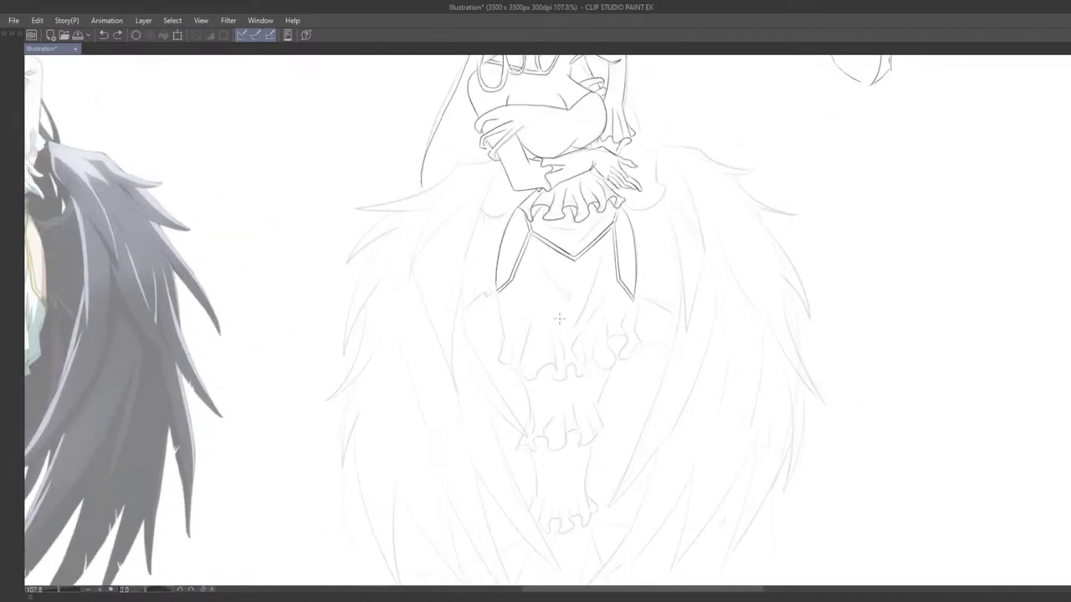
scroll(554, 348, up, 5)
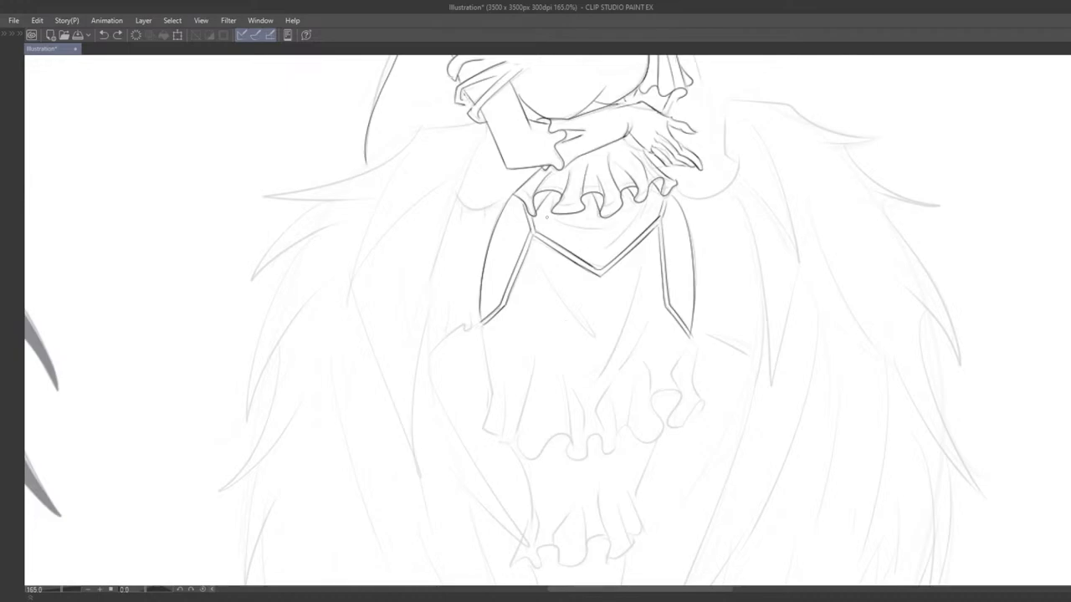
Step: Ink two curved drape folds between the waist ruffle and the V-shaped trim
drag(548, 215, 618, 230)
key(ctrl+z)
mouse_move(548, 215)
mouse_down()
mouse_move(617, 230)
mouse_move(608, 252)
mouse_up()
key(ctrl+z)
drag(641, 212, 603, 252)
scroll(634, 273, down, 2)
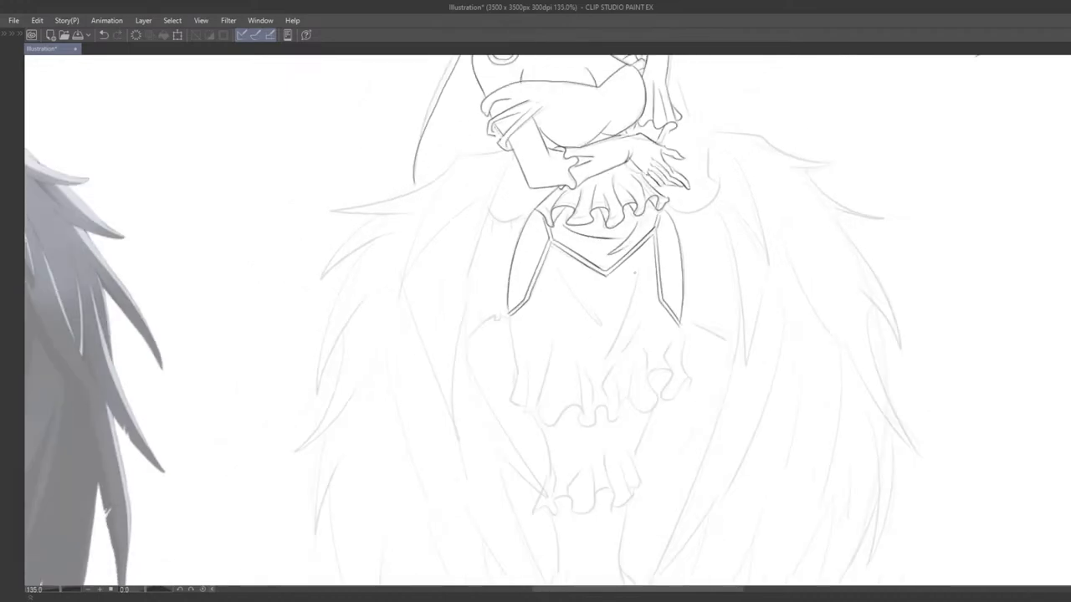
Step: Ink the long diagonal drape folds on the skirt below the V-shaped trim
scroll(634, 273, down, 6)
drag(805, 299, 562, 552)
scroll(654, 368, up, 7)
scroll(630, 414, up, 1)
scroll(629, 411, up, 2)
scroll(568, 447, down, 2)
scroll(536, 552, up, 2)
drag(547, 402, 540, 316)
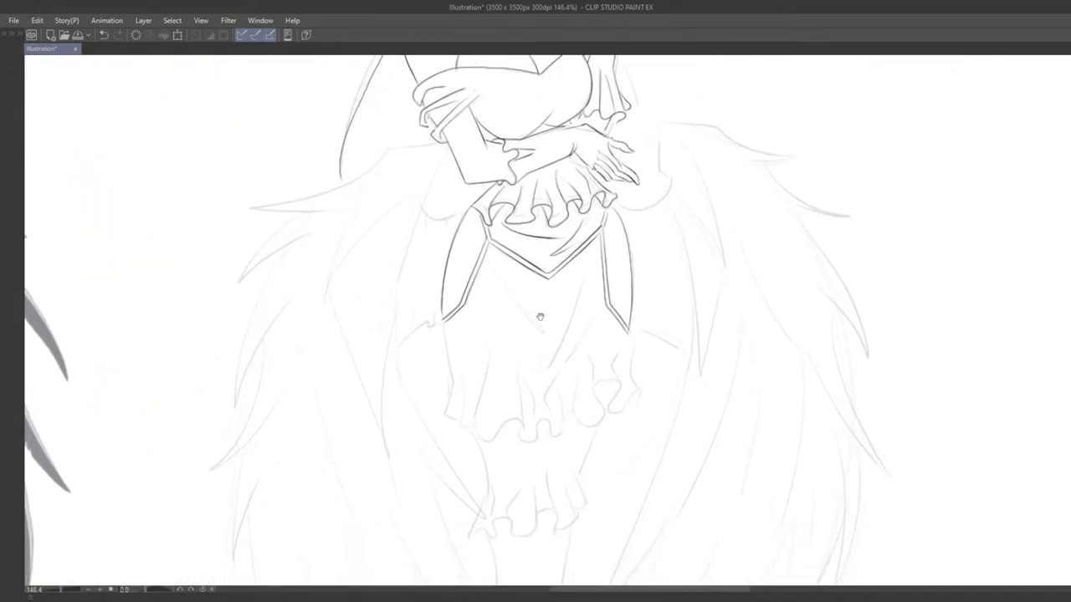
scroll(540, 316, up, 1)
key(ctrl+z)
drag(485, 201, 552, 293)
drag(600, 221, 556, 344)
key(ctrl+z)
key(ctrl+z)
mouse_move(617, 270)
mouse_down()
mouse_move(573, 340)
mouse_move(599, 310)
mouse_up()
Step: Ink the skirt's left side edge from the hip corner down, with the small hem fold at its end
drag(458, 229, 465, 316)
key(ctrl+z)
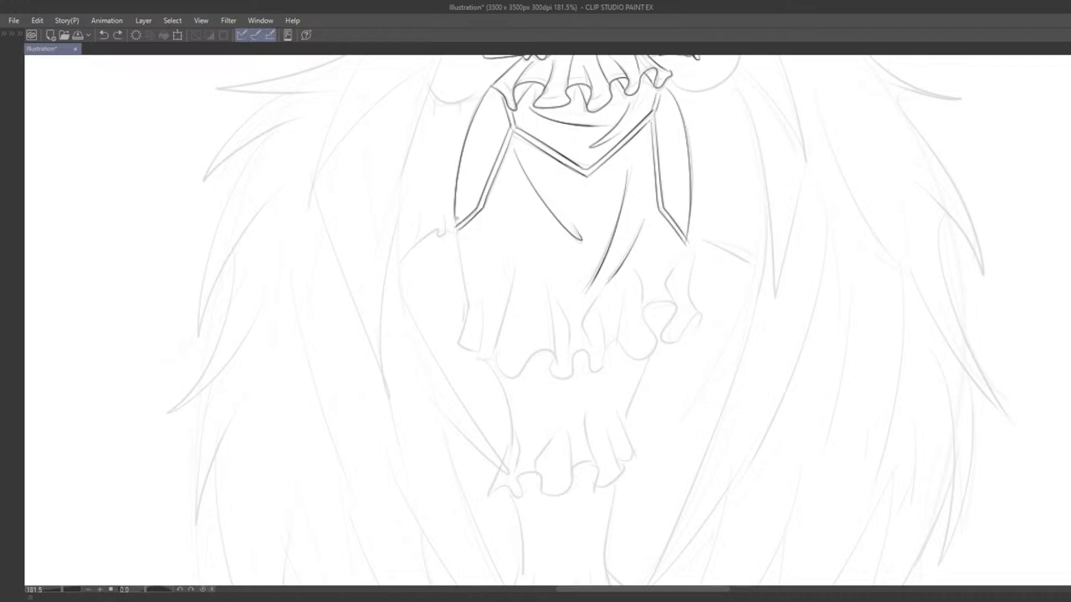
drag(458, 215, 467, 335)
key(ctrl+z)
mouse_move(456, 224)
mouse_down()
mouse_move(460, 344)
mouse_move(477, 353)
mouse_up()
key(ctrl+z)
key(ctrl+z)
drag(482, 307, 477, 360)
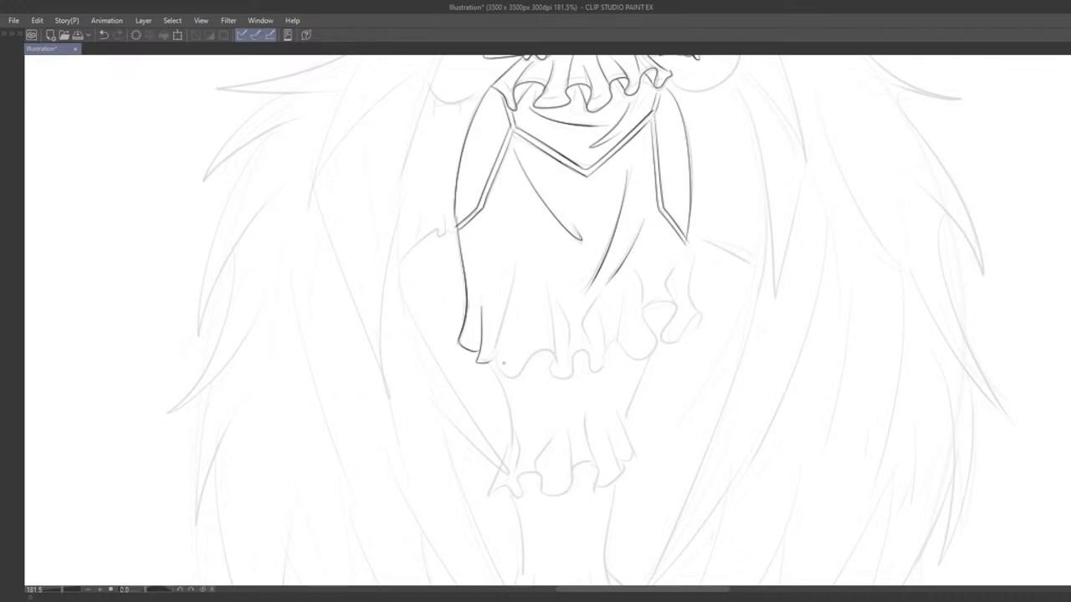
Step: Ink the wavy hem of the upper skirt tier and the skirt's right side edge down to it
mouse_move(513, 266)
mouse_down()
mouse_move(497, 368)
mouse_move(515, 377)
mouse_move(543, 352)
mouse_move(551, 374)
mouse_move(565, 375)
mouse_move(585, 351)
mouse_move(597, 367)
mouse_move(615, 341)
mouse_move(635, 358)
mouse_move(652, 355)
mouse_move(653, 300)
mouse_move(669, 306)
mouse_move(669, 346)
mouse_move(701, 315)
mouse_up()
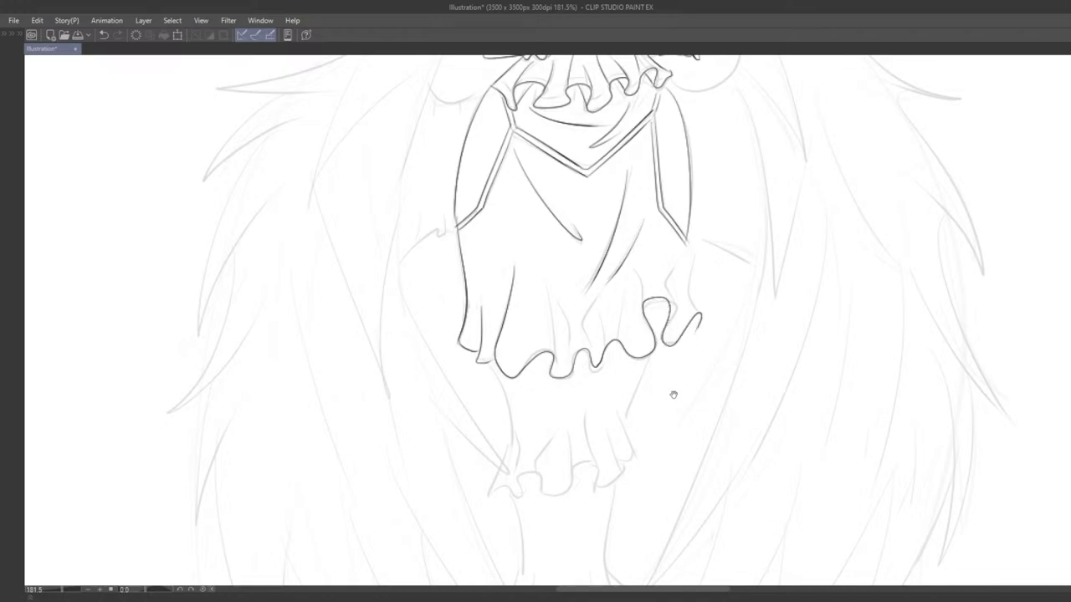
drag(673, 394, 653, 379)
drag(668, 227, 681, 298)
key(ctrl+z)
drag(667, 226, 682, 301)
key(ctrl+z)
mouse_move(667, 224)
mouse_down()
mouse_move(671, 266)
mouse_move(681, 294)
mouse_up()
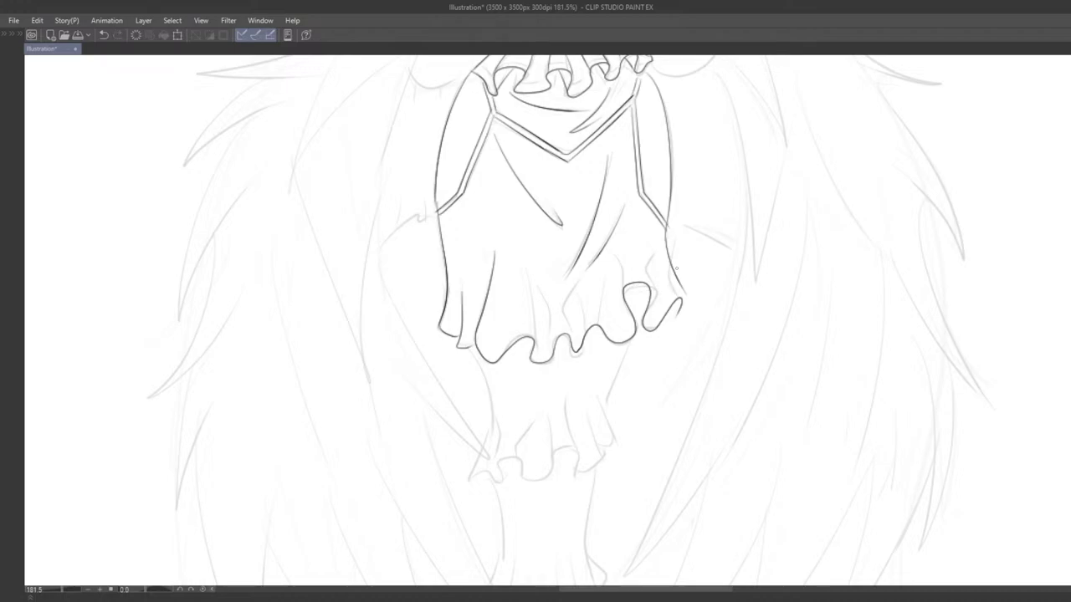
key(ctrl+z)
drag(667, 226, 680, 302)
scroll(683, 322, down, 3)
scroll(682, 322, down, 3)
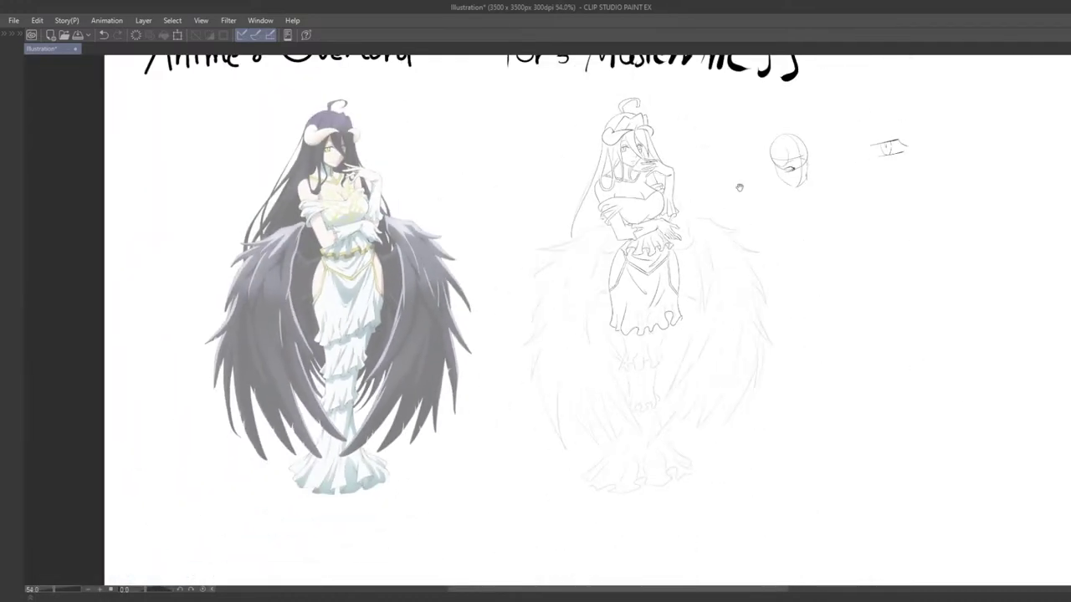
scroll(683, 282, up, 2)
scroll(684, 283, up, 2)
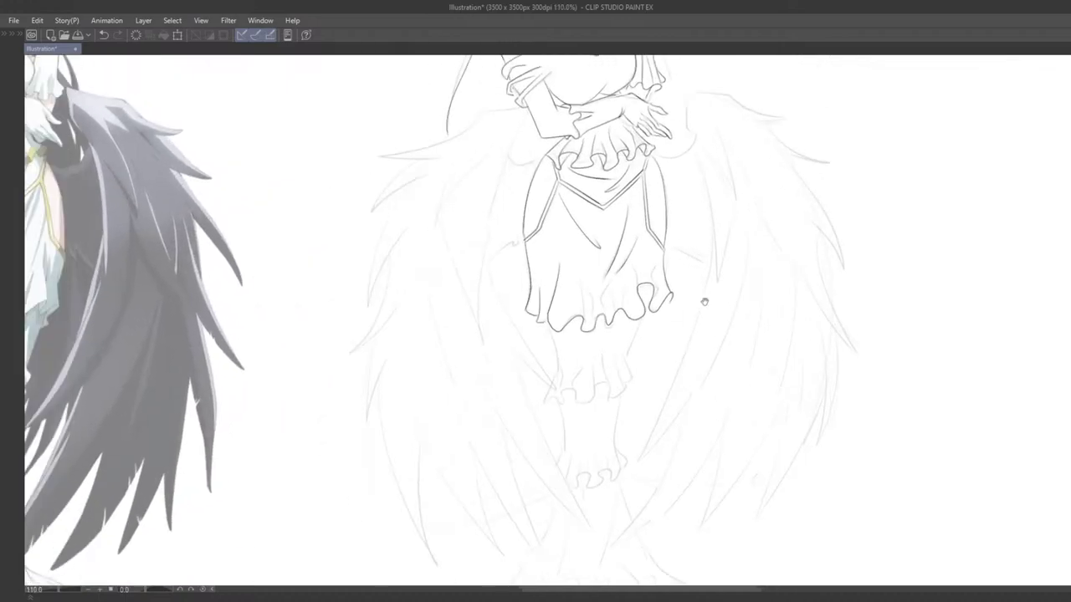
Step: Redraw the hem's right corner as a narrower folded ruffle with a diagonal crease
mouse_move(701, 254)
mouse_down()
mouse_move(721, 282)
mouse_move(727, 241)
mouse_move(719, 277)
mouse_move(698, 265)
mouse_move(719, 239)
mouse_move(717, 280)
mouse_up()
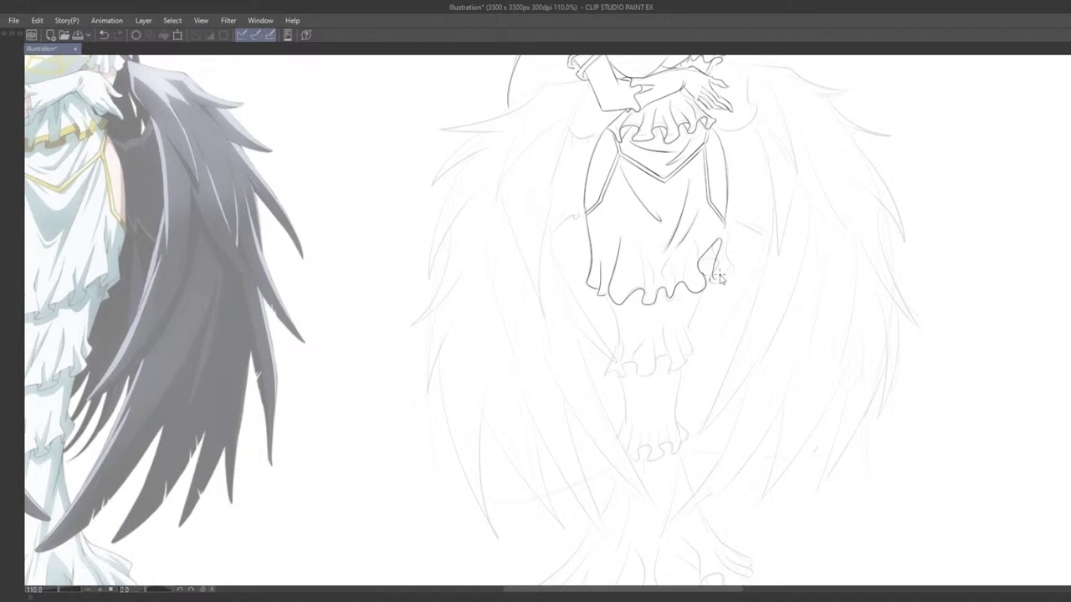
key(ctrl+z)
mouse_move(716, 241)
mouse_down()
mouse_move(713, 266)
mouse_move(730, 278)
mouse_move(720, 284)
mouse_up()
key(ctrl+z)
key(ctrl+z)
key(ctrl+z)
drag(718, 240, 709, 282)
Step: Try inking pleat lines rising from the wavy hem of the upper skirt tier
drag(706, 202, 728, 264)
key(ctrl+z)
key(ctrl+z)
key(ctrl+z)
mouse_move(721, 225)
mouse_down()
mouse_move(733, 269)
mouse_move(696, 264)
mouse_move(681, 289)
mouse_up()
key(ctrl+z)
key(ctrl+z)
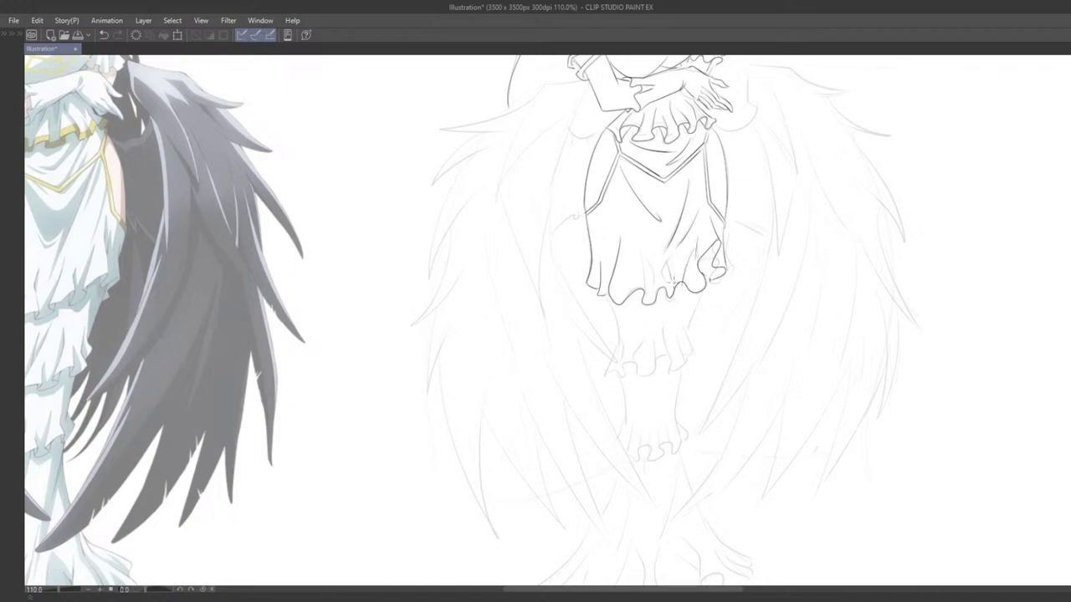
key(ctrl+z)
mouse_move(691, 251)
mouse_down()
mouse_move(685, 284)
mouse_move(633, 290)
mouse_up()
key(ctrl+z)
scroll(637, 302, down, 5)
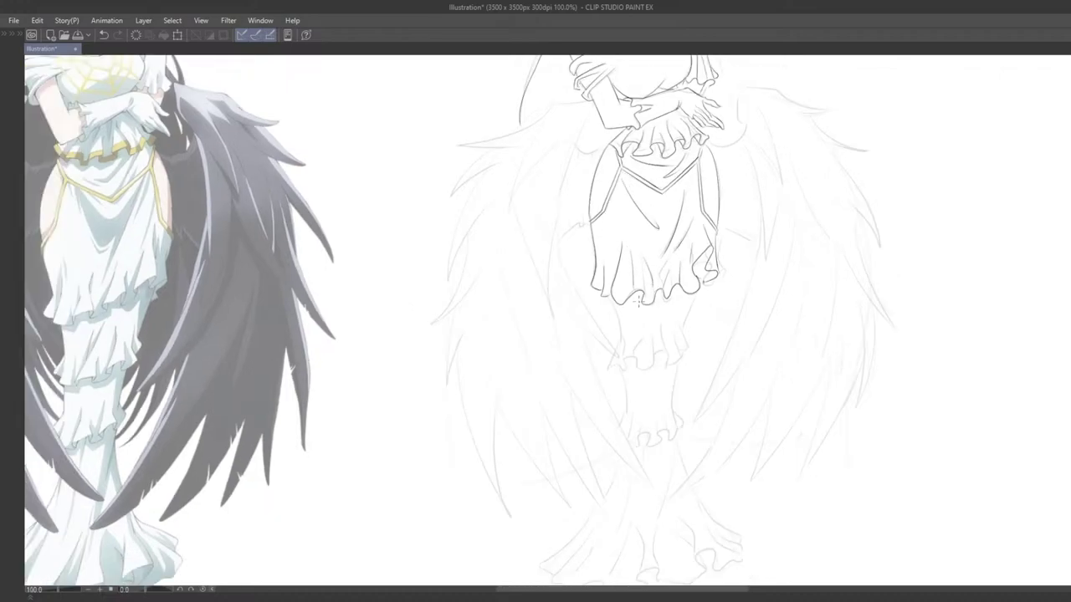
scroll(638, 302, up, 3)
scroll(638, 303, up, 4)
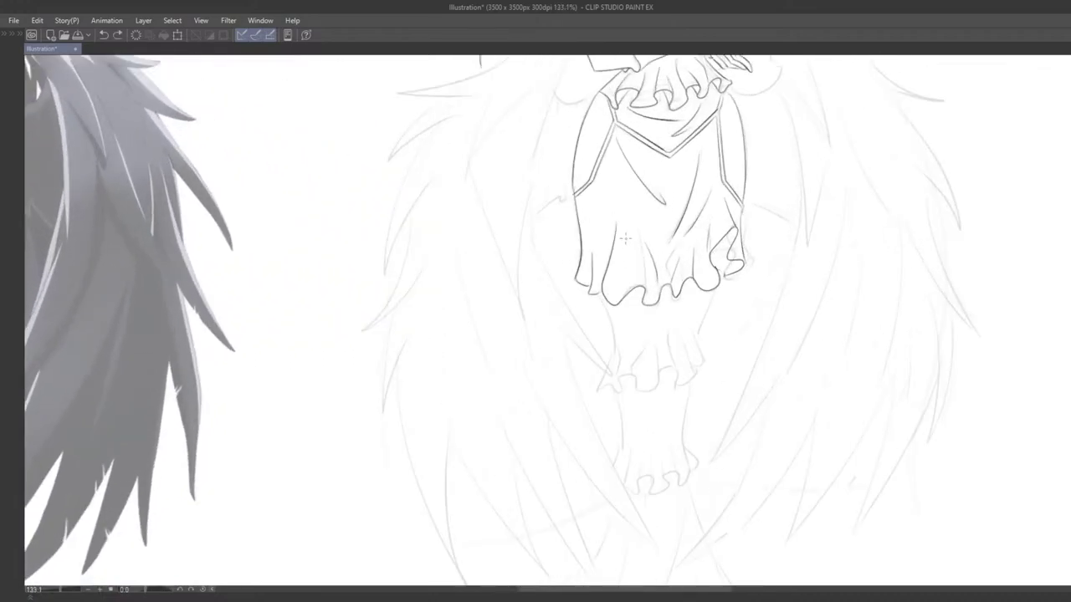
Step: Undo the last pleat strokes above the hem
key(ctrl+z)
key(ctrl+z)
key(ctrl+z)
key(ctrl+z)
key(ctrl+z)
scroll(673, 298, down, 5)
scroll(639, 322, up, 6)
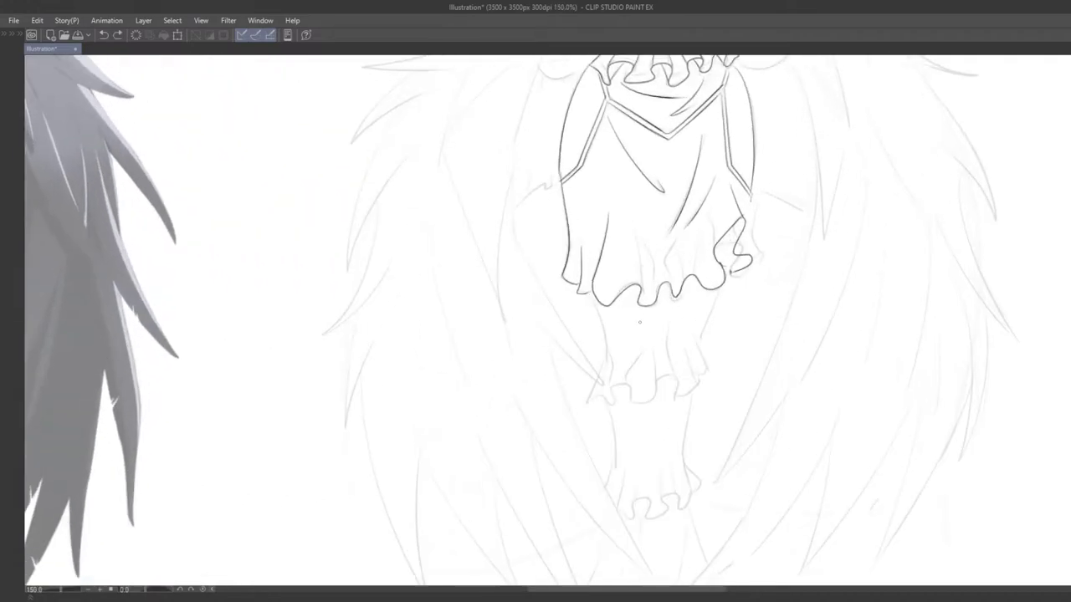
Step: Erase the leftmost large scallop of the hem and its fold line
drag(578, 323, 878, 269)
scroll(751, 306, down, 2)
mouse_move(791, 305)
mouse_down()
mouse_move(708, 305)
mouse_move(757, 303)
mouse_up()
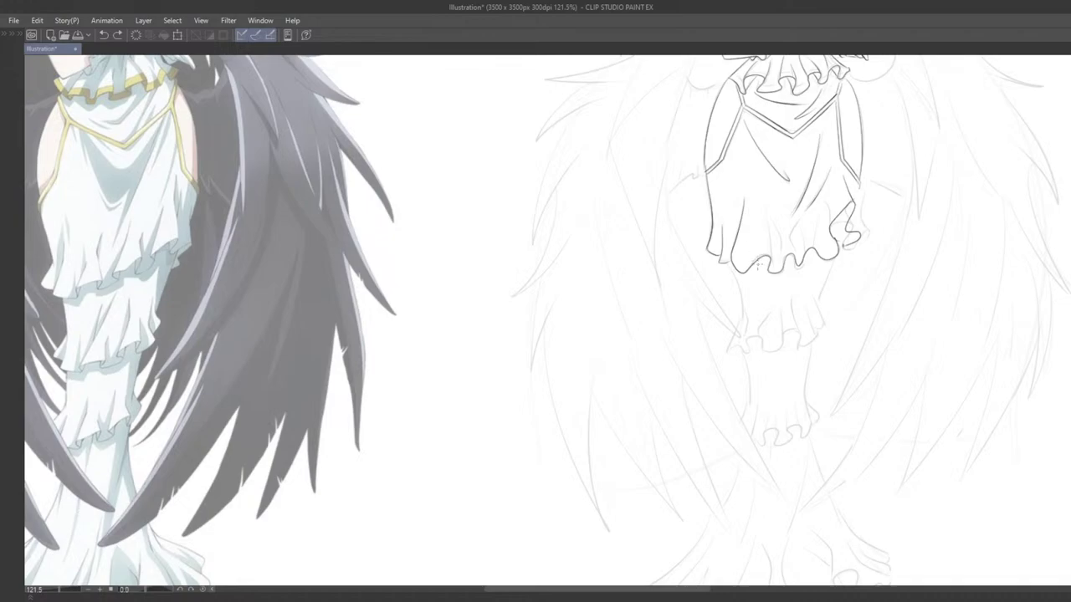
mouse_move(757, 266)
mouse_down()
mouse_move(742, 272)
mouse_move(731, 258)
mouse_up()
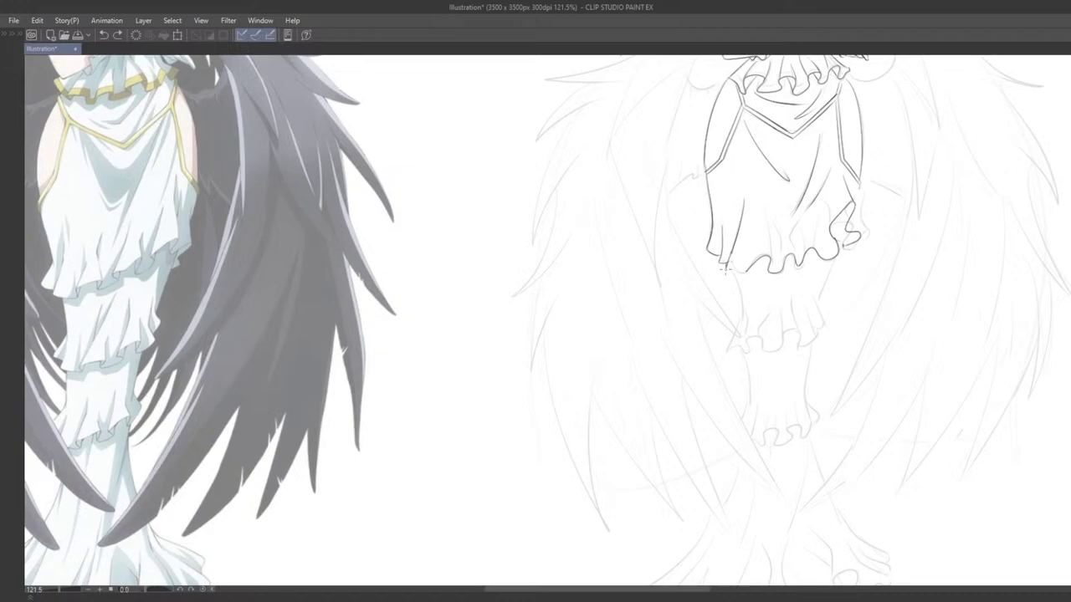
scroll(749, 214, up, 1)
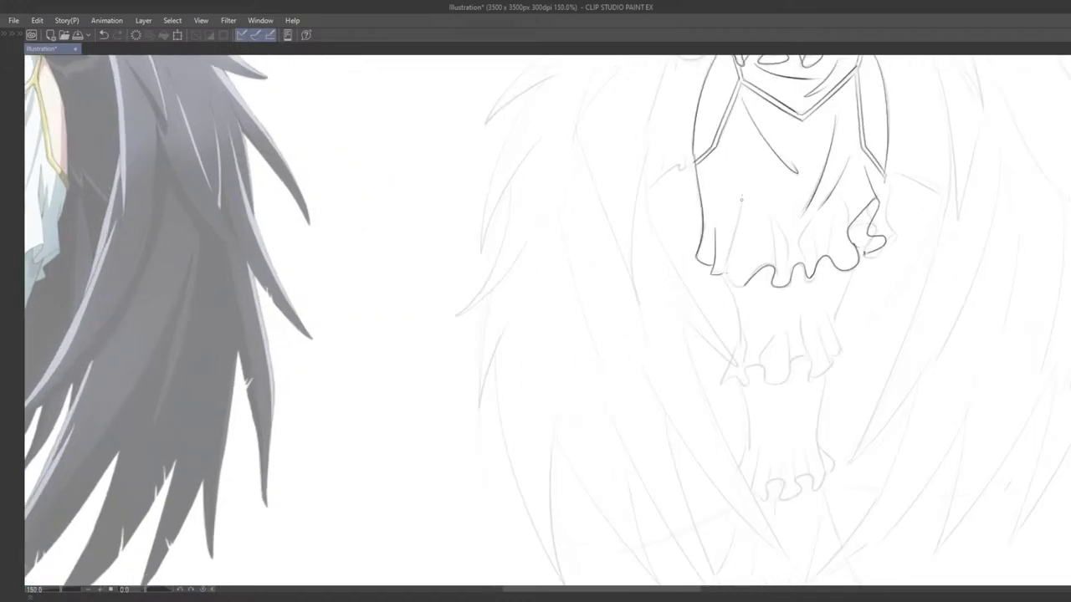
Step: Re-ink the left hem scallop with a deeper loop, its long fold line and the neighbouring pleat
drag(743, 201, 726, 264)
key(ctrl+z)
mouse_move(742, 195)
mouse_down()
mouse_move(723, 273)
mouse_move(750, 285)
mouse_up()
key(ctrl+z)
key(ctrl+z)
mouse_move(739, 195)
mouse_down()
mouse_move(723, 273)
mouse_move(733, 296)
mouse_move(747, 286)
mouse_up()
scroll(766, 260, down, 5)
scroll(778, 252, up, 2)
key(ctrl+z)
mouse_move(733, 244)
mouse_down()
mouse_move(743, 293)
mouse_move(730, 295)
mouse_up()
scroll(763, 305, up, 3)
key(ctrl+z)
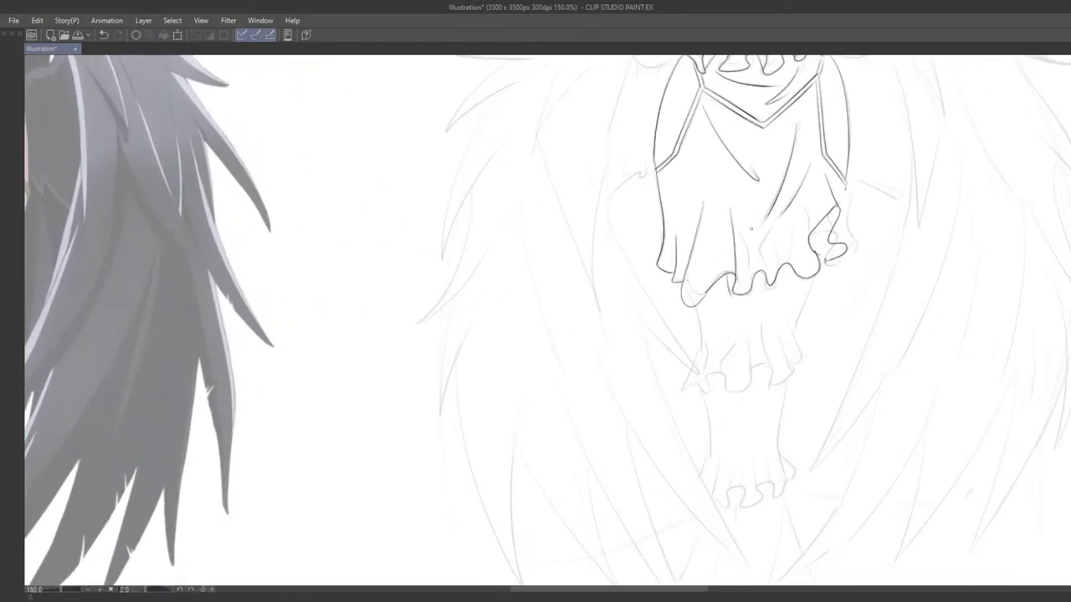
Step: Ink the short pleat lines above the middle and right parts of the hem
drag(750, 227, 764, 279)
key(ctrl+z)
drag(760, 230, 766, 280)
drag(741, 240, 755, 283)
key(ctrl+z)
mouse_move(794, 221)
mouse_down()
mouse_move(787, 272)
mouse_move(797, 280)
mouse_up()
key(ctrl+z)
drag(820, 223, 829, 245)
key(ctrl+z)
drag(825, 242, 829, 262)
Step: Ink the skirt's right side edge straight down from the hip corner to the folded hem
scroll(824, 266, down, 6)
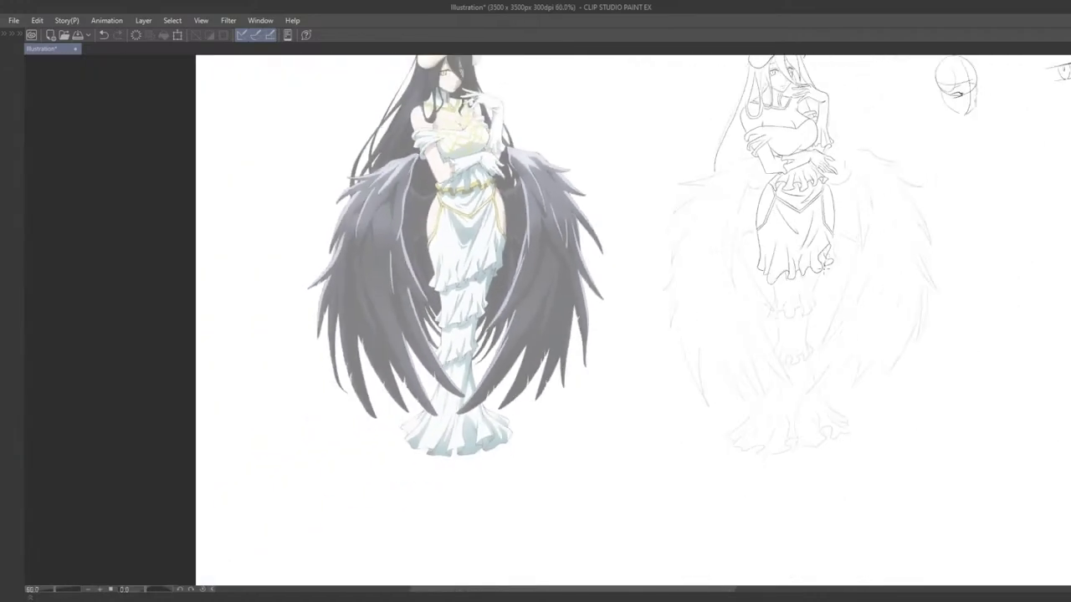
scroll(824, 267, down, 1)
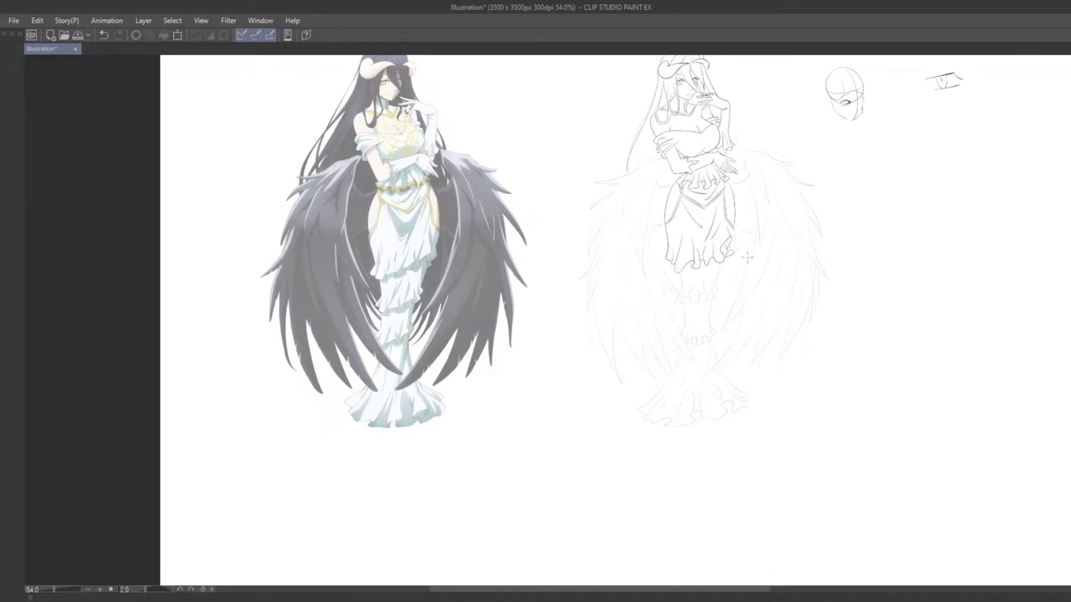
scroll(747, 255, up, 4)
scroll(726, 228, up, 1)
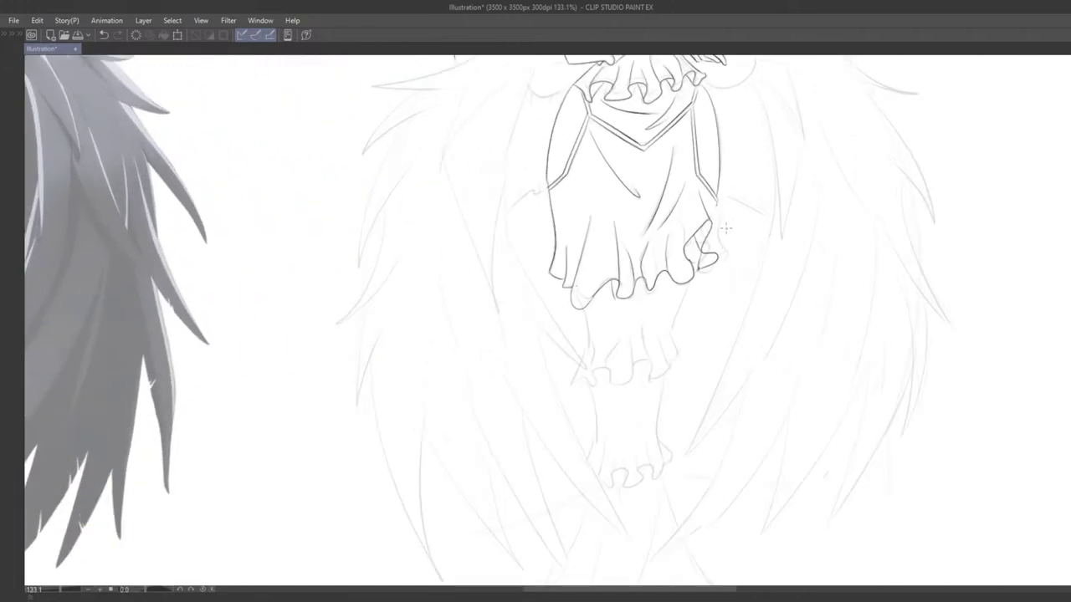
key(ctrl+z)
drag(718, 206, 721, 259)
key(ctrl+z)
drag(716, 202, 720, 256)
key(ctrl+z)
drag(717, 202, 719, 258)
Step: Erase the upper skirt tier's inked hem, pleats and lower side edges, keeping the long drape folds
scroll(720, 282, down, 9)
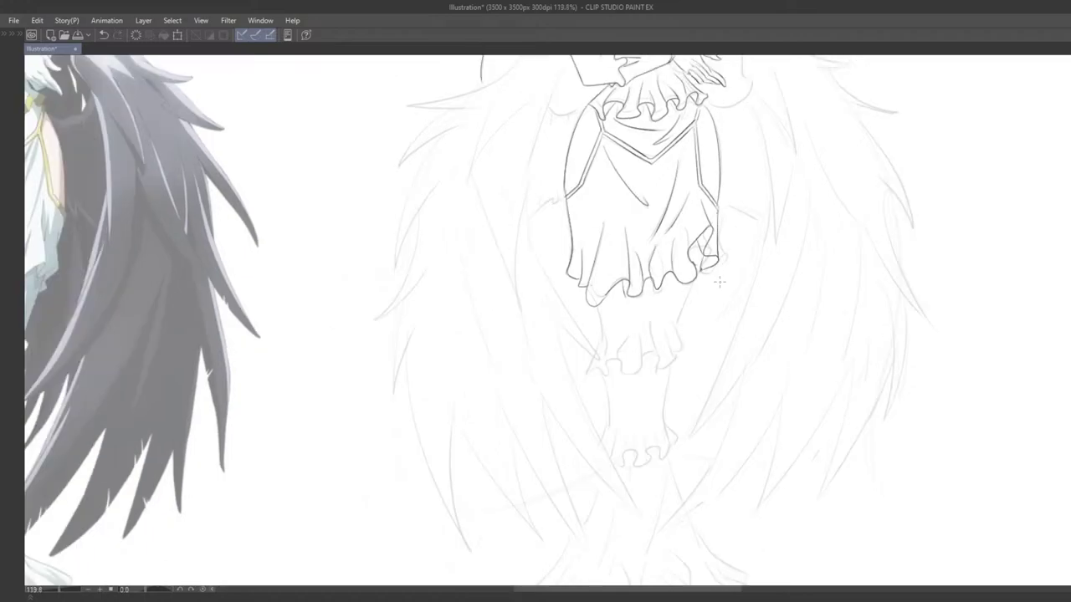
scroll(784, 264, down, 1)
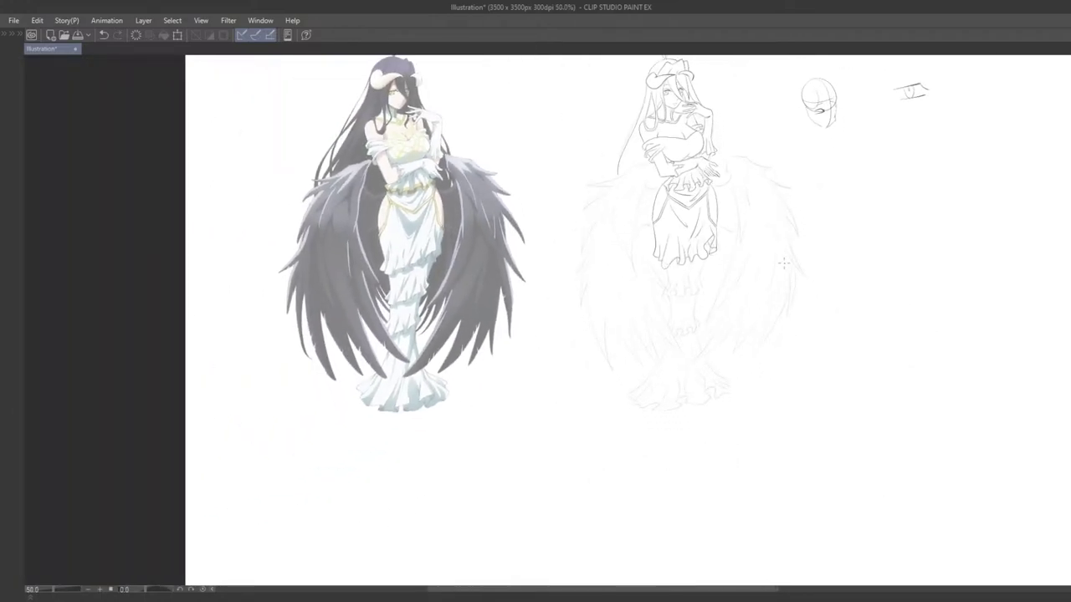
scroll(783, 263, up, 3)
scroll(560, 363, up, 3)
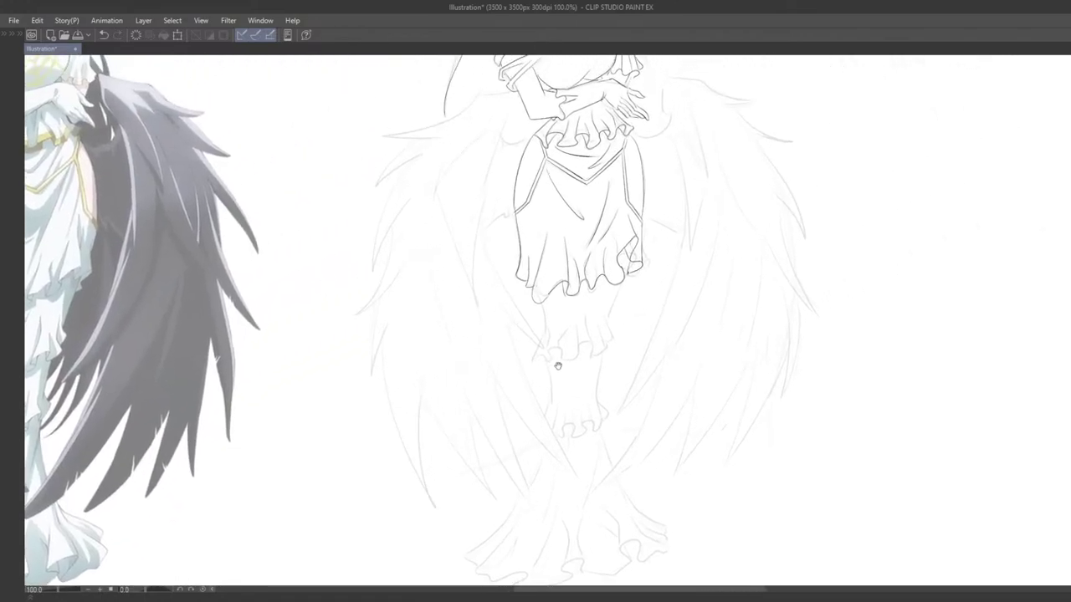
scroll(582, 350, down, 2)
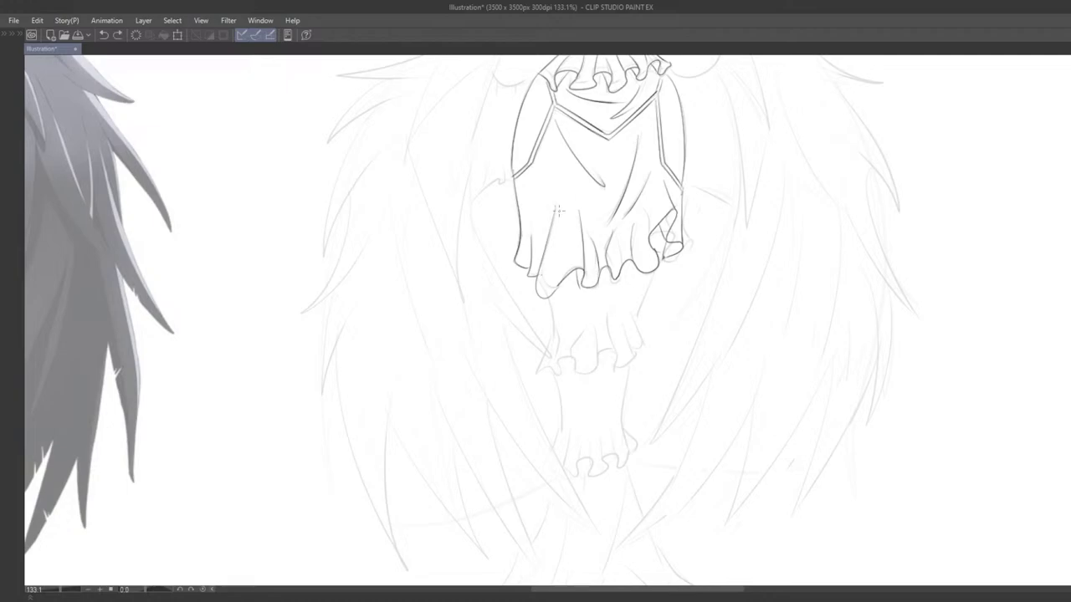
scroll(559, 219, down, 1)
scroll(560, 224, down, 1)
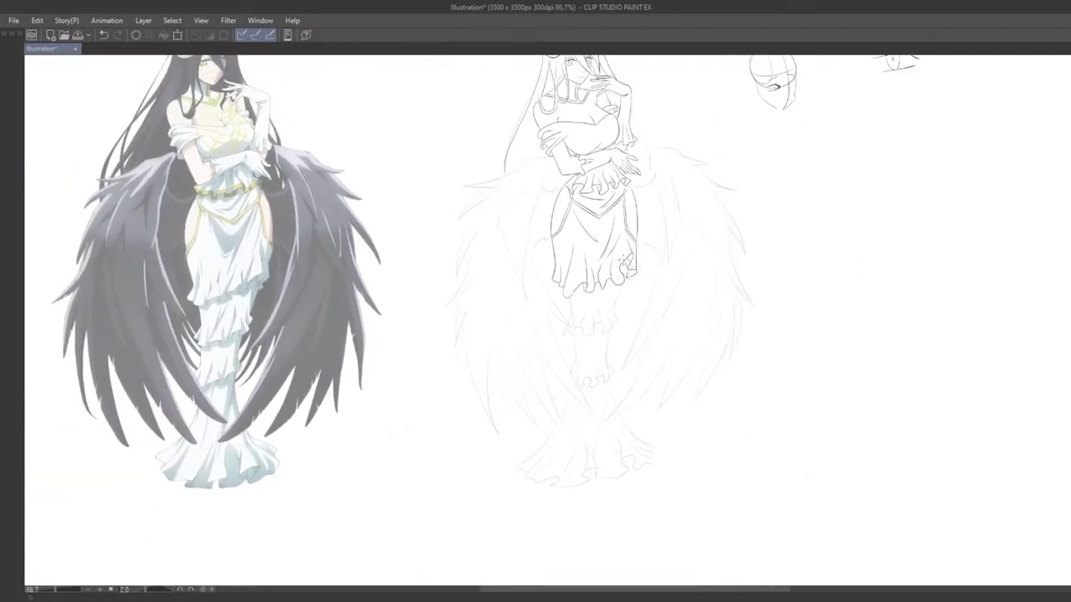
scroll(619, 284, up, 2)
mouse_move(617, 285)
mouse_down()
mouse_move(650, 272)
mouse_move(566, 297)
mouse_move(633, 263)
mouse_move(623, 293)
mouse_move(565, 297)
mouse_move(552, 265)
mouse_move(618, 297)
mouse_move(630, 254)
mouse_move(626, 290)
mouse_up()
scroll(627, 290, up, 2)
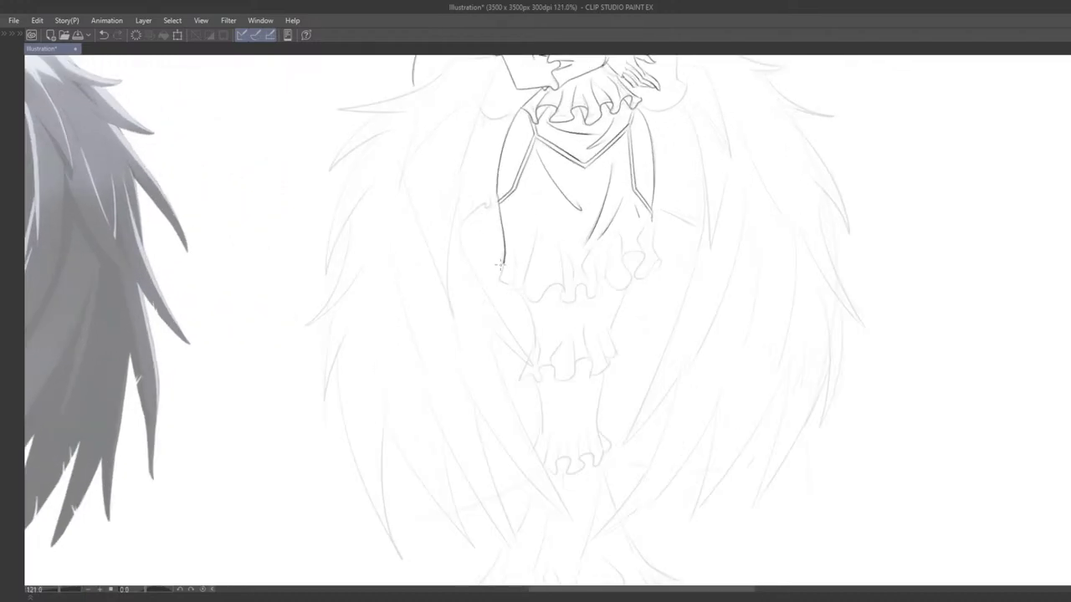
Step: Ink the upper skirt tier's scalloped hem along the sketch, from the left loop to the right corner
key(ctrl+z)
mouse_move(505, 259)
mouse_down()
mouse_move(513, 292)
mouse_move(534, 288)
mouse_move(524, 292)
mouse_move(500, 266)
mouse_move(502, 283)
mouse_move(561, 292)
mouse_up()
key(ctrl+z)
key(ctrl+z)
scroll(531, 287, up, 1)
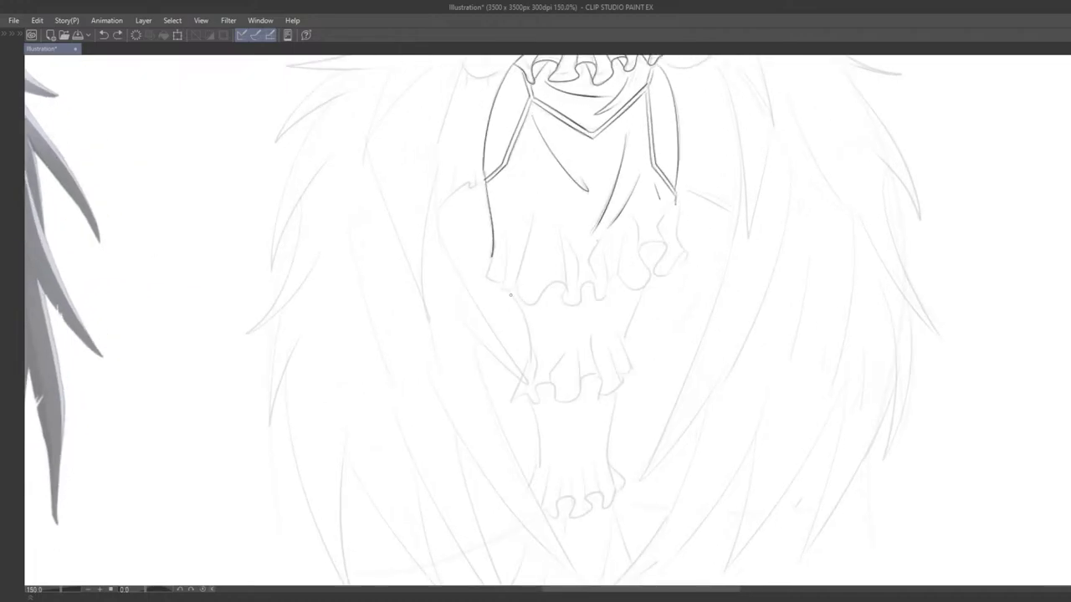
mouse_move(528, 307)
mouse_down()
mouse_move(551, 287)
mouse_move(567, 301)
mouse_move(600, 297)
mouse_move(663, 269)
mouse_up()
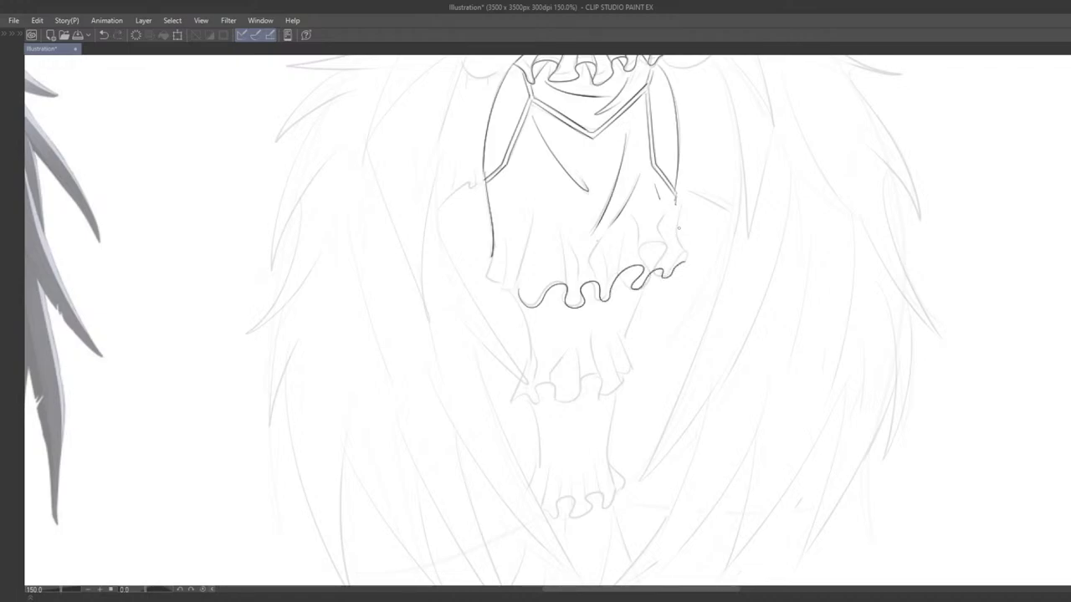
drag(608, 252, 614, 249)
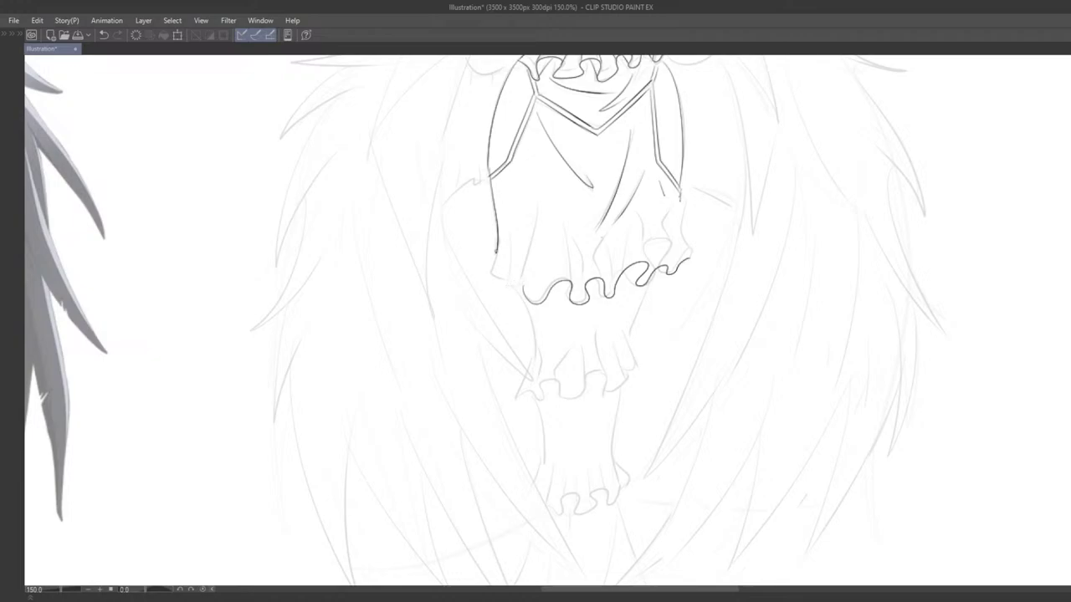
Step: Ink the upper tier's lower-left corner and the long pleats rising from the left part of the hem
drag(512, 229, 508, 277)
drag(537, 208, 522, 284)
key(ctrl+z)
drag(532, 215, 530, 293)
drag(556, 212, 571, 300)
key(ctrl+z)
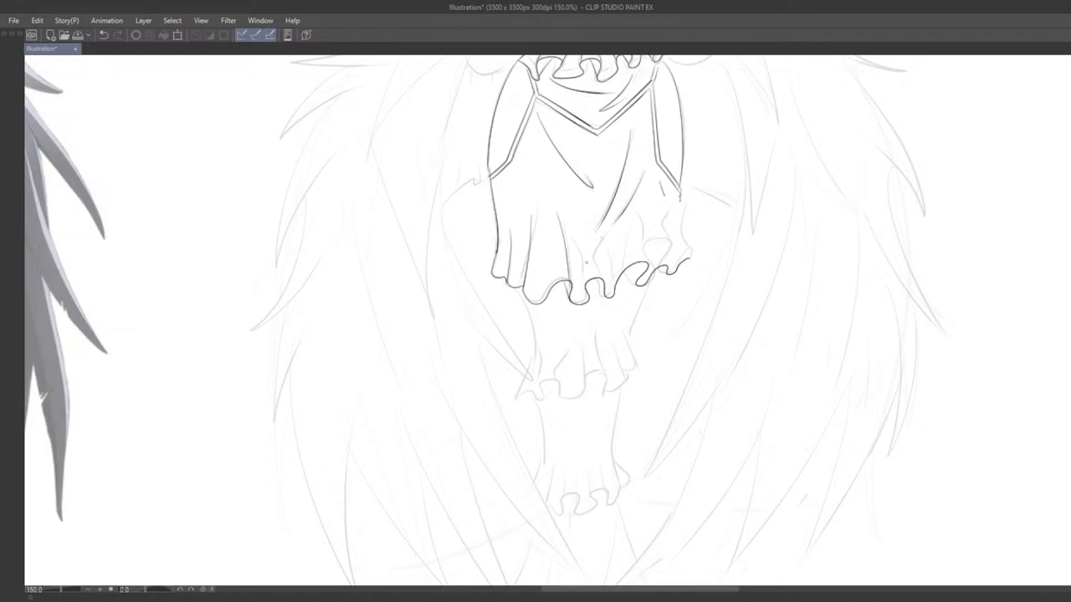
key(ctrl+z)
Step: Ink short pleat lines above the middle and right loops of the upper tier's hem
drag(580, 226, 587, 283)
drag(600, 239, 603, 281)
drag(635, 225, 656, 264)
scroll(684, 271, down, 4)
drag(726, 215, 667, 255)
scroll(666, 256, up, 4)
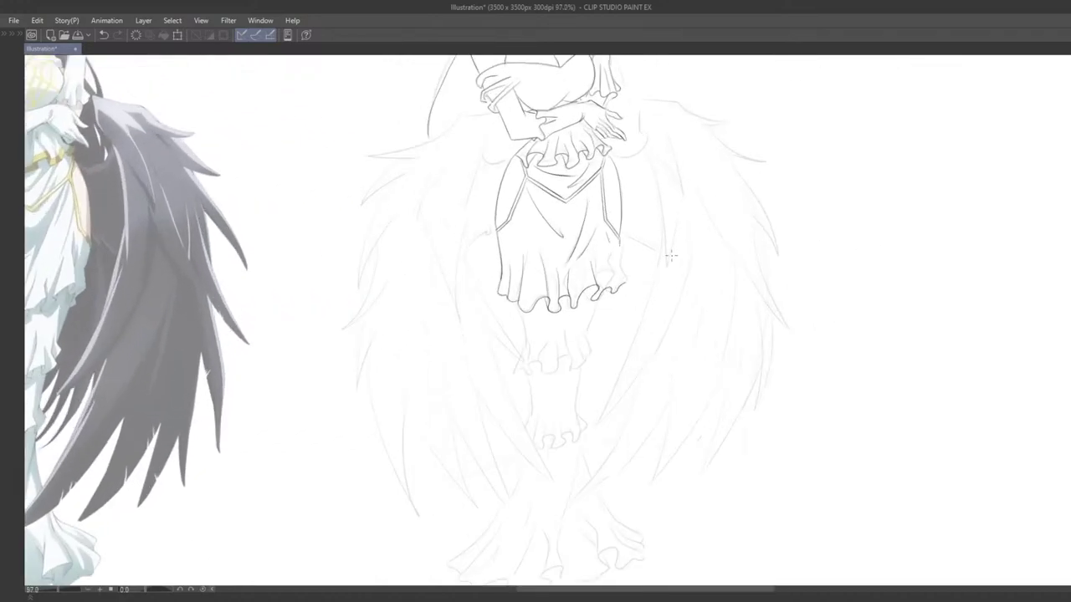
drag(548, 304, 542, 326)
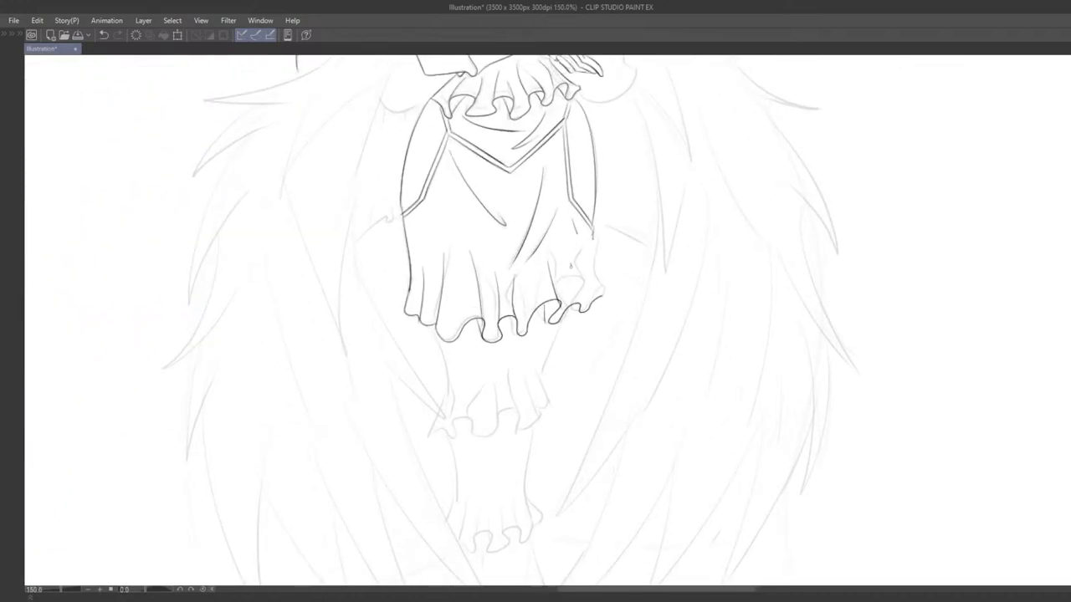
drag(571, 266, 583, 306)
key(ctrl+z)
drag(573, 263, 583, 306)
key(e)
key(bracketleft)
key(bracketleft)
mouse_move(525, 291)
mouse_down()
mouse_move(512, 286)
mouse_move(501, 299)
mouse_up()
key(ctrl+z)
key(e)
key(p)
mouse_move(504, 290)
mouse_down()
mouse_move(502, 311)
mouse_move(520, 286)
mouse_up()
key(ctrl+z)
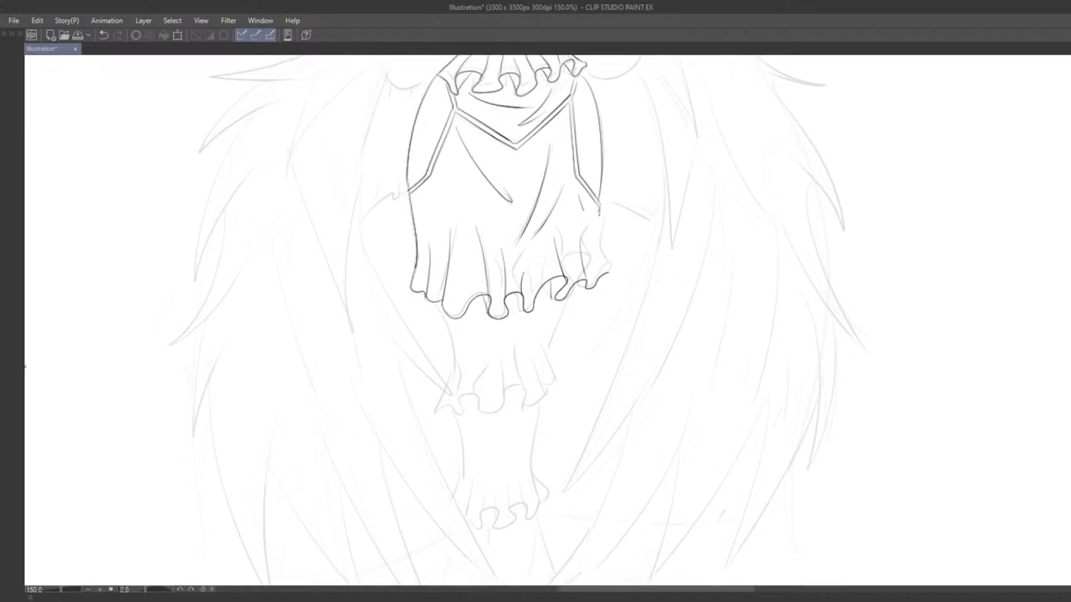
key(ctrl+z)
Step: Ink the remaining folds inside the hem loops and the upper tier's right side edge down to the hem
drag(508, 293, 511, 314)
drag(554, 282, 549, 298)
drag(581, 253, 587, 281)
drag(601, 226, 604, 285)
key(ctrl+z)
key(ctrl+z)
key(ctrl+y)
scroll(604, 295, down, 4)
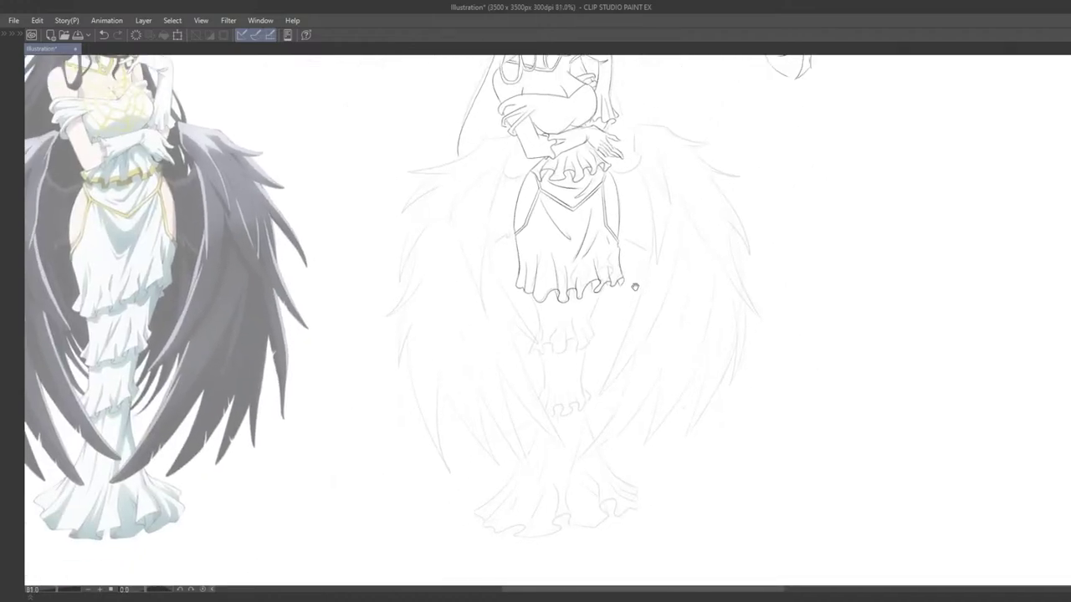
scroll(635, 287, up, 4)
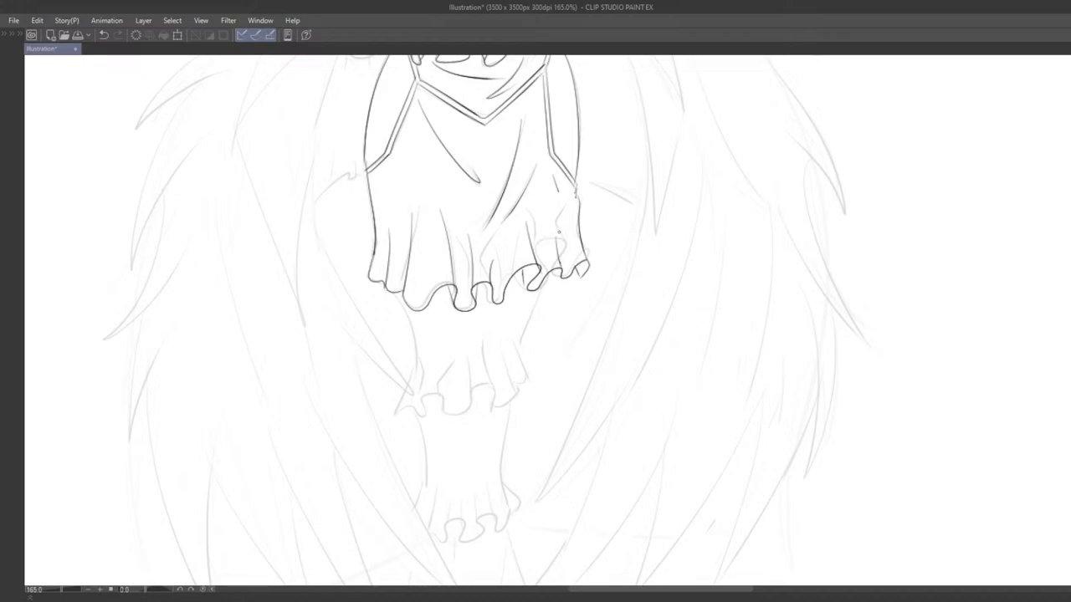
drag(558, 221, 562, 240)
key(ctrl+z)
scroll(580, 282, down, 5)
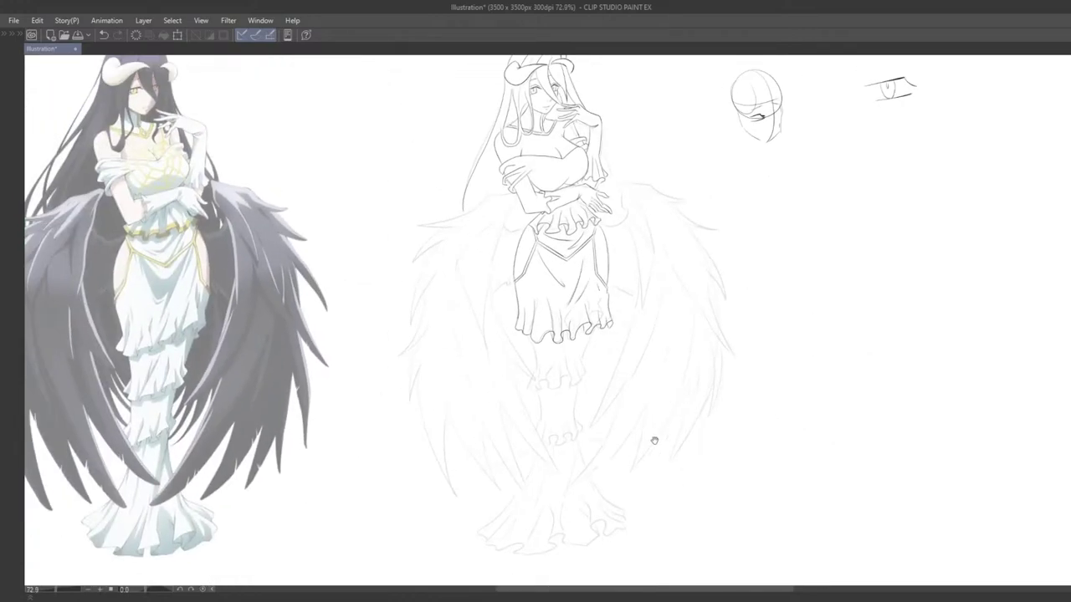
Step: Ink the second skirt tier's left side edge and its wavy hem below the upper tier
scroll(654, 440, up, 5)
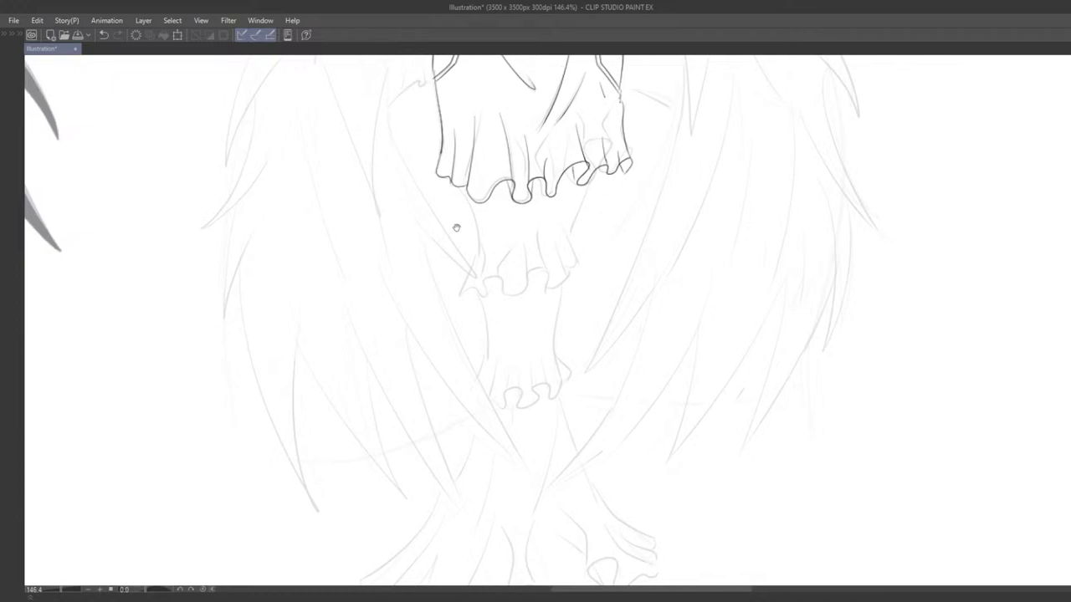
drag(456, 228, 463, 230)
mouse_move(468, 189)
mouse_down()
mouse_move(483, 237)
mouse_move(483, 216)
mouse_move(482, 263)
mouse_move(484, 251)
mouse_move(466, 301)
mouse_move(495, 299)
mouse_move(506, 277)
mouse_move(526, 297)
mouse_move(552, 289)
mouse_up()
key(ctrl+z)
key(ctrl+z)
key(ctrl+z)
key(ctrl+z)
key(ctrl+z)
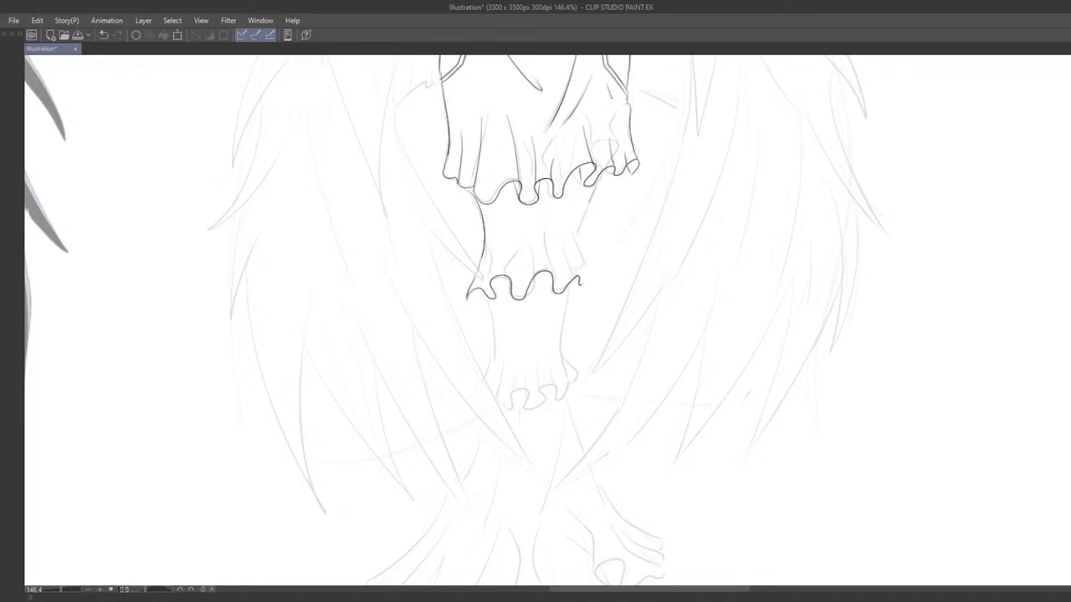
Step: Ink the second tier's right side edge and the short pleats above its hem
drag(589, 203, 585, 282)
key(ctrl+z)
mouse_move(593, 190)
mouse_down()
mouse_move(578, 243)
mouse_move(585, 279)
mouse_move(564, 307)
mouse_up()
key(ctrl+z)
key(ctrl+z)
mouse_move(583, 219)
mouse_down()
mouse_move(588, 286)
mouse_move(555, 280)
mouse_up()
key(ctrl+z)
key(ctrl+z)
key(ctrl+z)
key(ctrl+z)
mouse_move(513, 234)
mouse_down()
mouse_move(515, 281)
mouse_move(492, 286)
mouse_move(532, 281)
mouse_up()
key(ctrl+z)
scroll(502, 314, down, 2)
scroll(502, 314, up, 2)
key(ctrl+z)
key(ctrl+z)
Step: Erase the inked second tier together with the upper tier's hem, pleats and lower side edges
scroll(527, 305, down, 5)
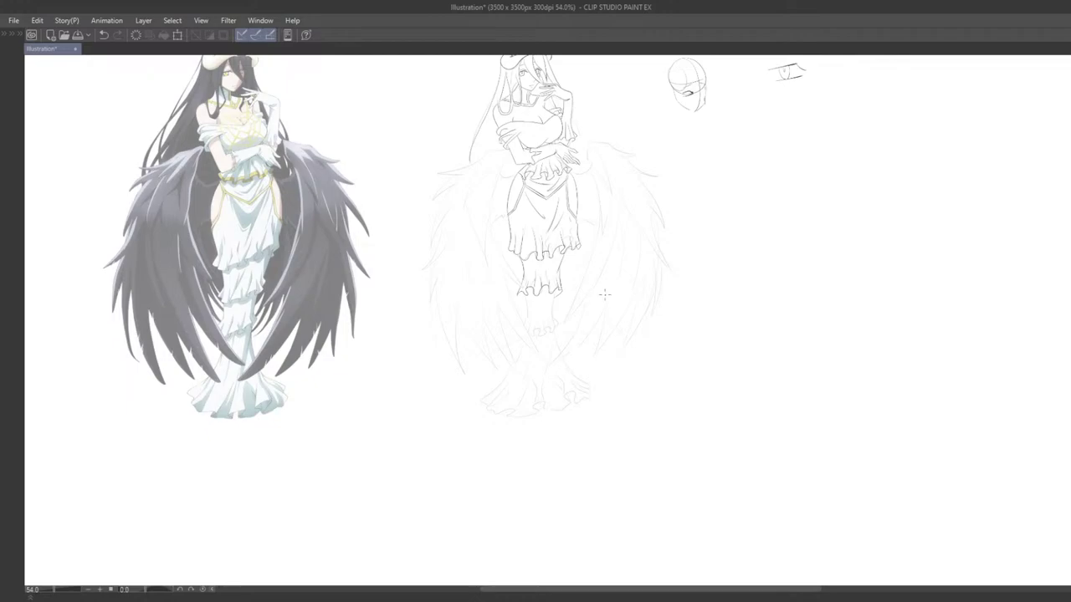
scroll(577, 295, up, 4)
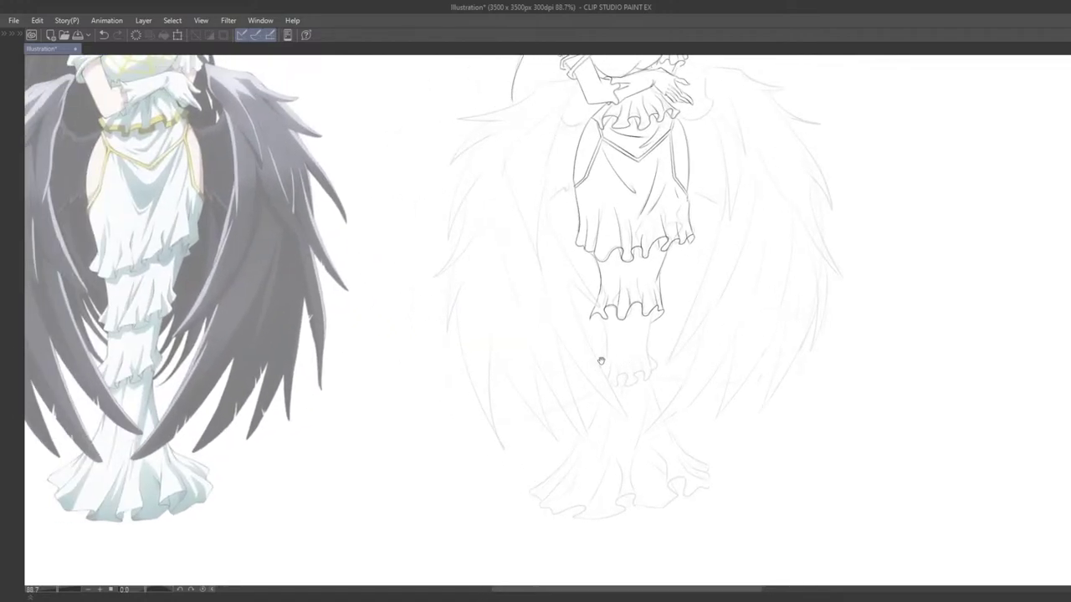
mouse_move(590, 361)
mouse_down()
mouse_move(607, 376)
mouse_move(622, 371)
mouse_move(593, 385)
mouse_up()
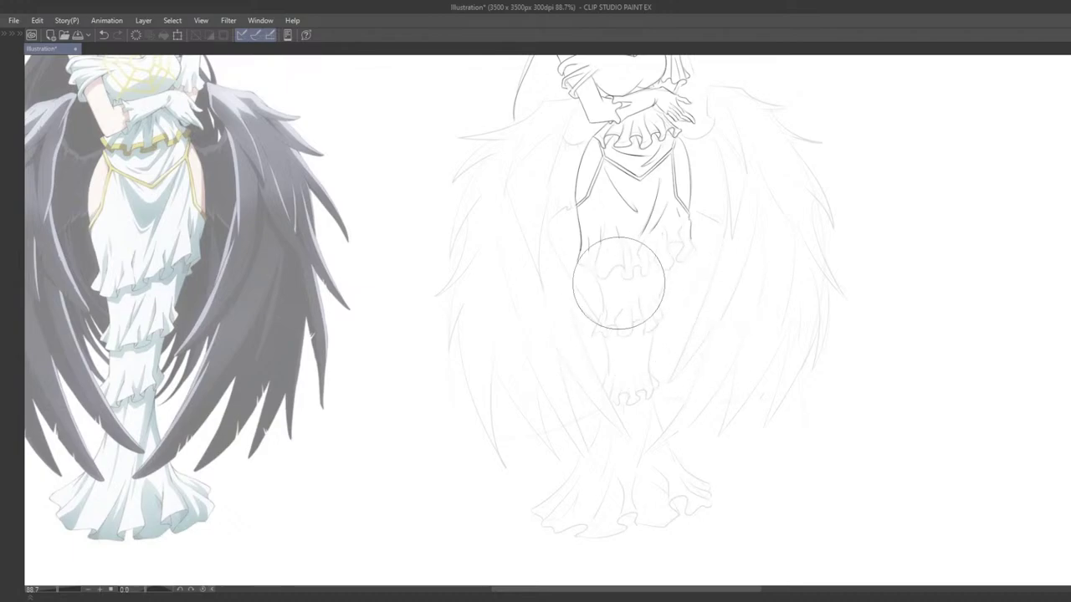
scroll(688, 289, up, 1)
scroll(638, 321, up, 3)
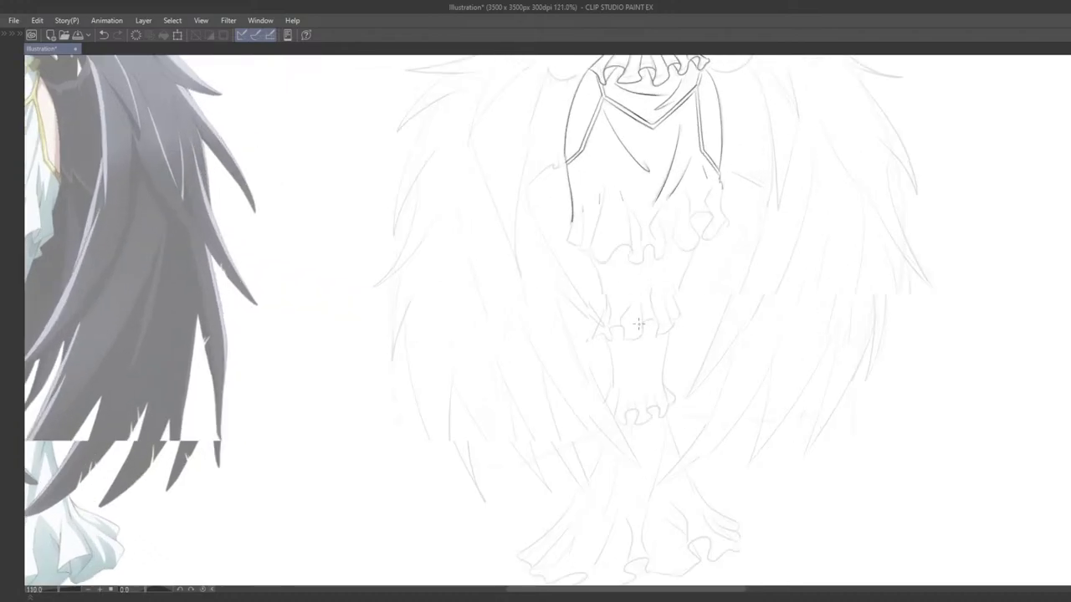
drag(562, 289, 667, 286)
scroll(667, 286, down, 2)
scroll(667, 286, down, 1)
mouse_move(714, 261)
mouse_down()
mouse_move(673, 265)
mouse_move(679, 289)
mouse_up()
key(bracketleft)
key(bracketleft)
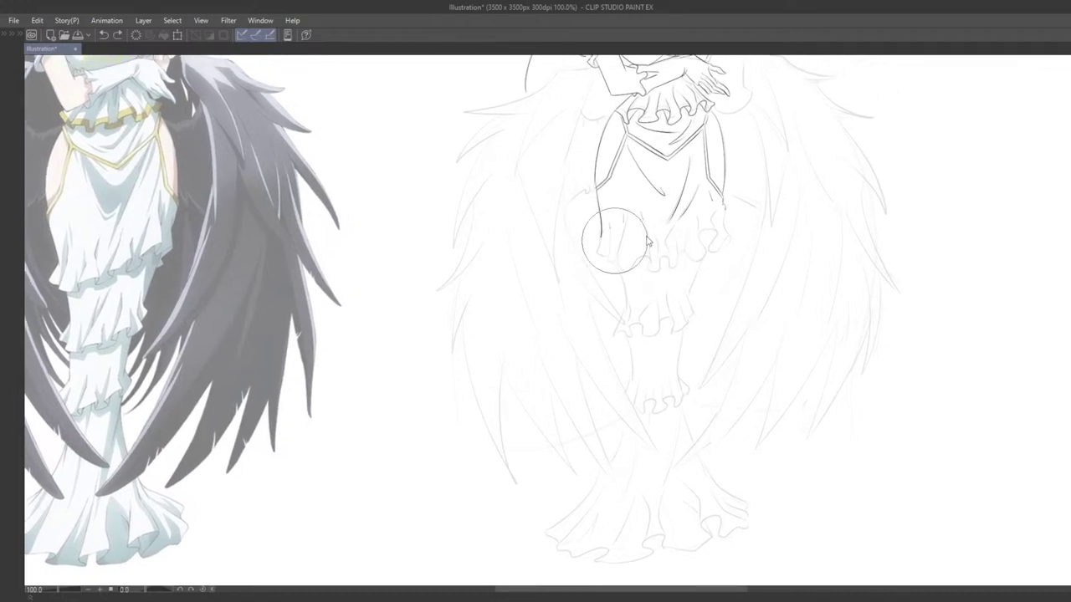
key(bracketleft)
key(bracketleft)
Step: Try a straight slanted guide line across the skirt for the angle of the upper tier's hem
drag(615, 275, 736, 235)
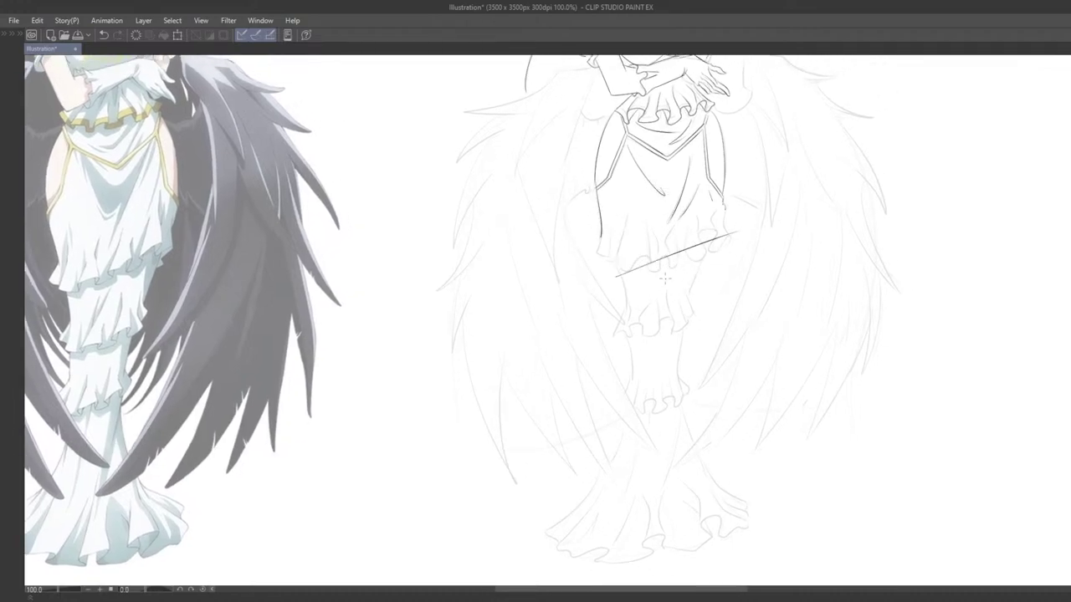
mouse_move(615, 333)
mouse_down()
mouse_move(701, 301)
mouse_move(680, 337)
mouse_move(647, 351)
mouse_move(529, 308)
mouse_up()
key(ctrl+z)
key(ctrl+z)
key(ctrl+z)
Step: Ink the upper tier's lower-left corner and the left half of its hem as overlapping, rising loops
scroll(530, 308, up, 4)
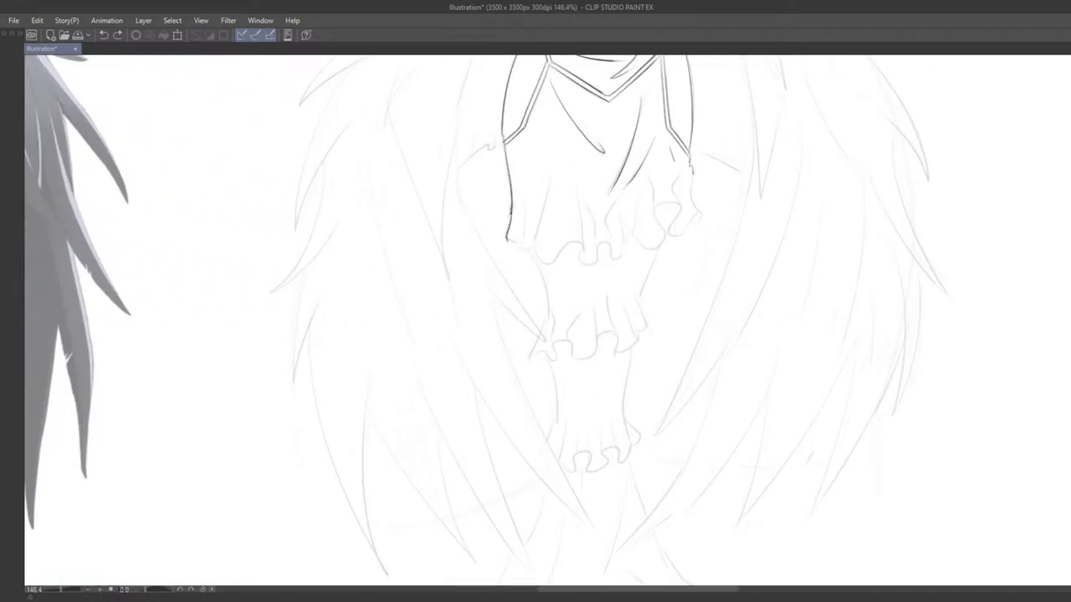
key(ctrl+z)
mouse_move(522, 209)
mouse_down()
mouse_move(524, 255)
mouse_move(540, 262)
mouse_move(562, 249)
mouse_move(566, 262)
mouse_move(605, 222)
mouse_move(616, 226)
mouse_move(608, 241)
mouse_move(621, 241)
mouse_move(659, 207)
mouse_move(651, 236)
mouse_move(694, 202)
mouse_up()
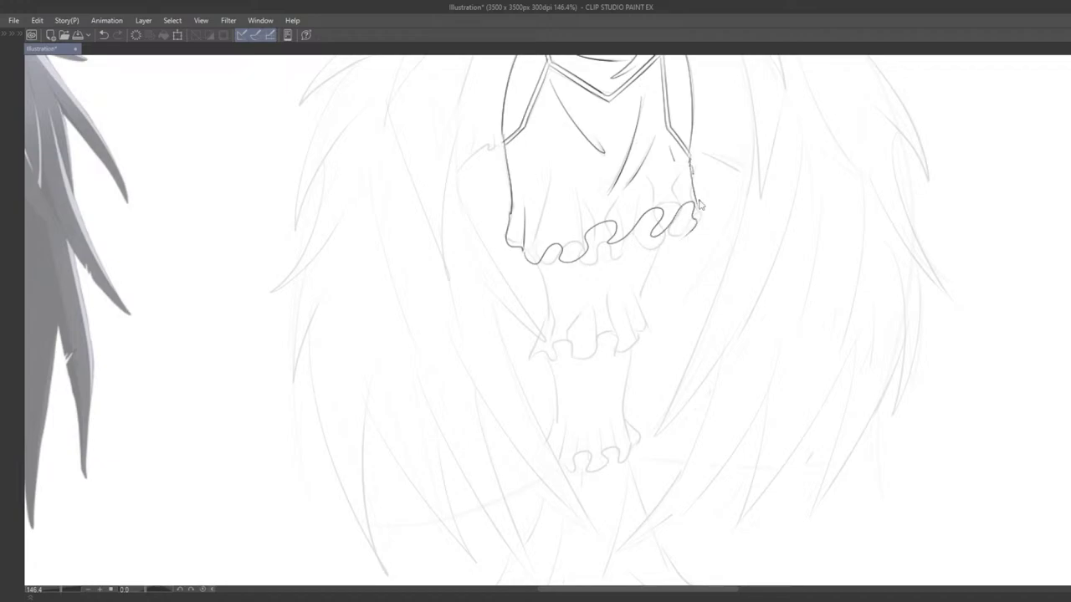
key(ctrl+z)
key(ctrl+z)
key(ctrl+z)
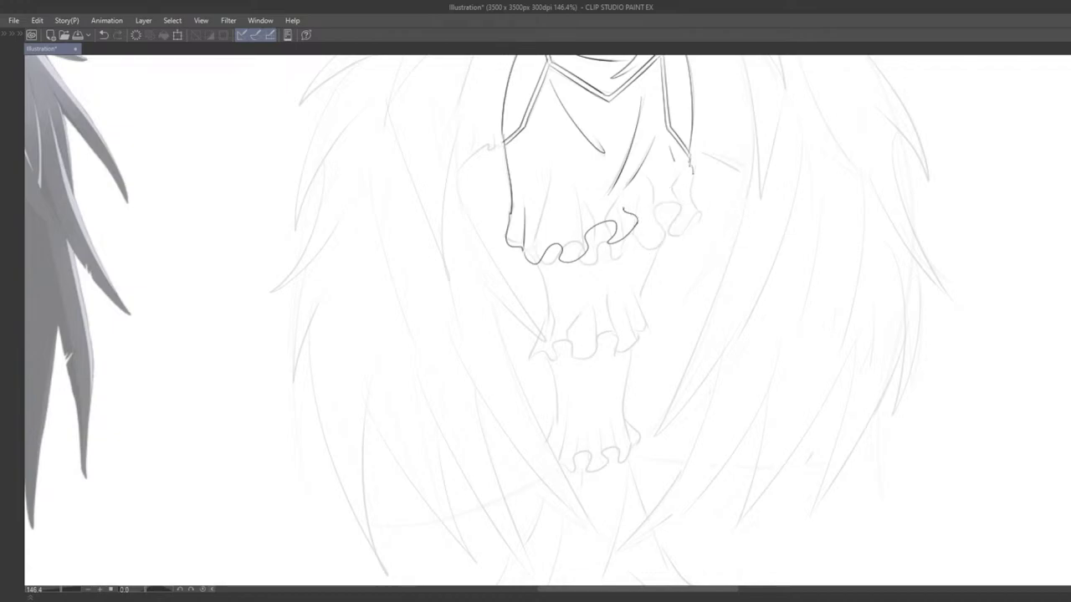
Step: Continue the looping hem of the upper tier upward through its right half
mouse_move(624, 208)
mouse_down()
mouse_move(653, 197)
mouse_move(646, 227)
mouse_move(684, 211)
mouse_move(687, 220)
mouse_move(716, 189)
mouse_move(780, 217)
mouse_move(726, 234)
mouse_up()
scroll(672, 240, down, 4)
scroll(726, 234, up, 4)
key(ctrl+z)
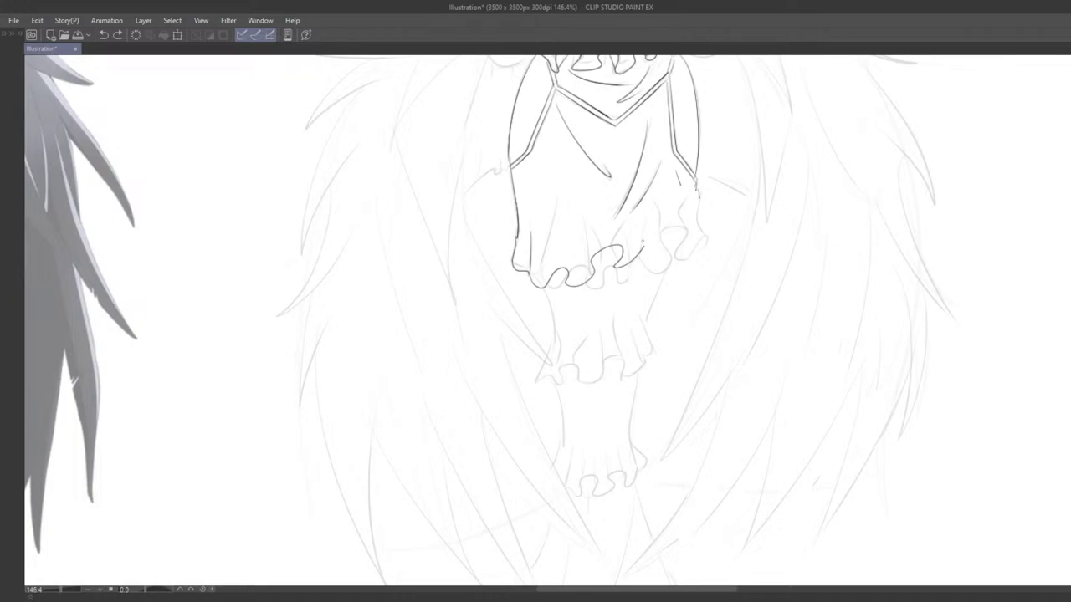
mouse_move(642, 243)
mouse_down()
mouse_move(657, 221)
mouse_move(642, 243)
mouse_move(667, 225)
mouse_move(665, 238)
mouse_move(706, 240)
mouse_move(684, 258)
mouse_up()
key(ctrl+z)
Step: Ink the upper tier's right side edge from the hip corner down to the folded end of the hem
key(e)
mouse_move(743, 198)
mouse_down()
mouse_move(730, 198)
mouse_move(711, 227)
mouse_up()
key(p)
key(ctrl+z)
mouse_move(696, 180)
mouse_down()
mouse_move(704, 235)
mouse_move(683, 237)
mouse_up()
key(ctrl+z)
Step: Erase the stray short stroke below the right hip corner and ink pleats above the hem's right end
key(e)
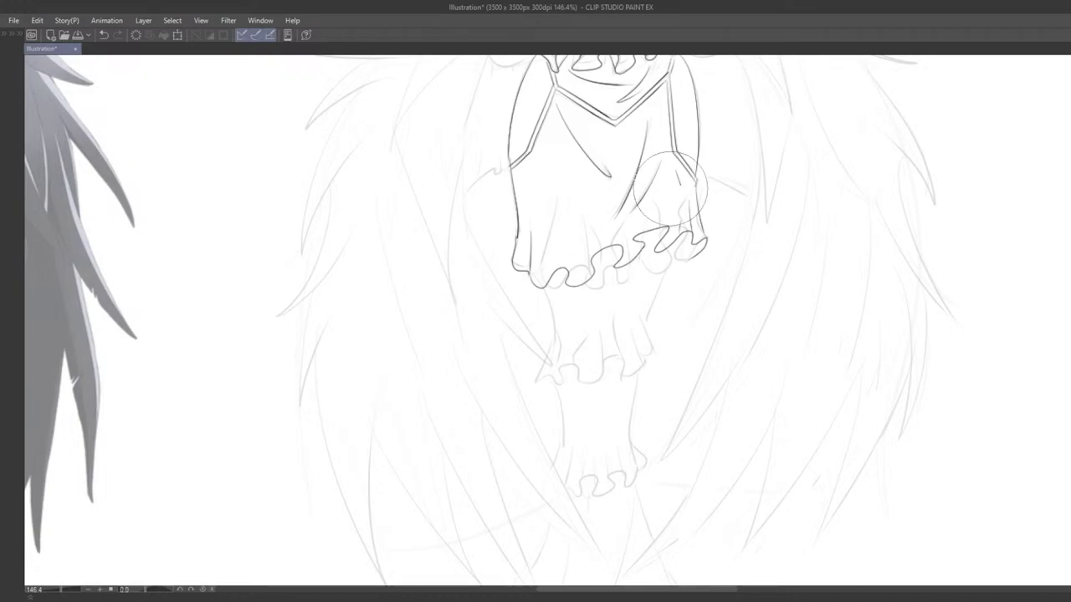
key(p)
key(e)
key(bracketleft)
mouse_move(673, 190)
mouse_down()
mouse_move(674, 177)
mouse_move(668, 232)
mouse_up()
key(p)
key(ctrl+z)
key(ctrl+z)
scroll(633, 283, down, 7)
drag(661, 272, 690, 241)
scroll(689, 241, up, 6)
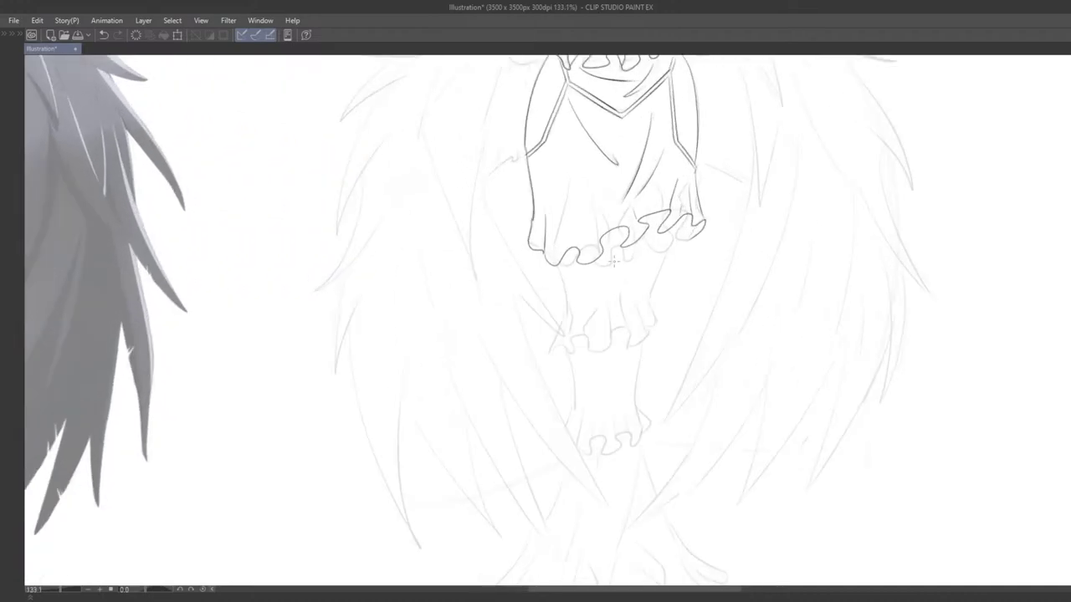
Step: Ink the pleat lines rising from the left and middle loops of the upper tier's hem
drag(592, 200, 597, 246)
key(ctrl+z)
mouse_move(593, 193)
mouse_down()
mouse_move(600, 241)
mouse_move(560, 252)
mouse_up()
key(ctrl+z)
mouse_move(624, 234)
mouse_down()
mouse_move(623, 247)
mouse_move(626, 231)
mouse_up()
scroll(660, 272, down, 3)
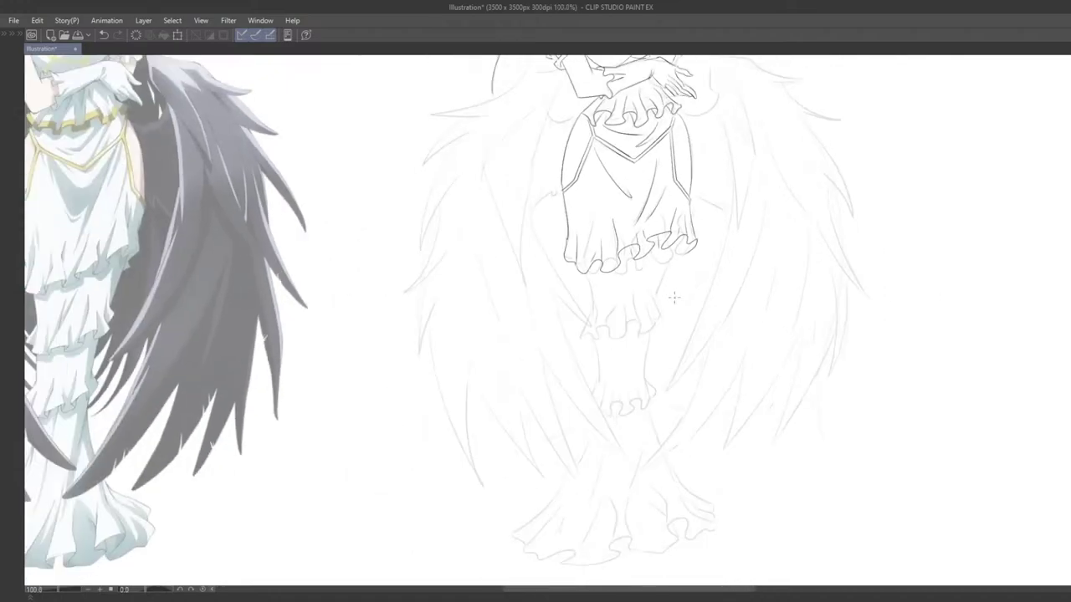
scroll(688, 263, up, 3)
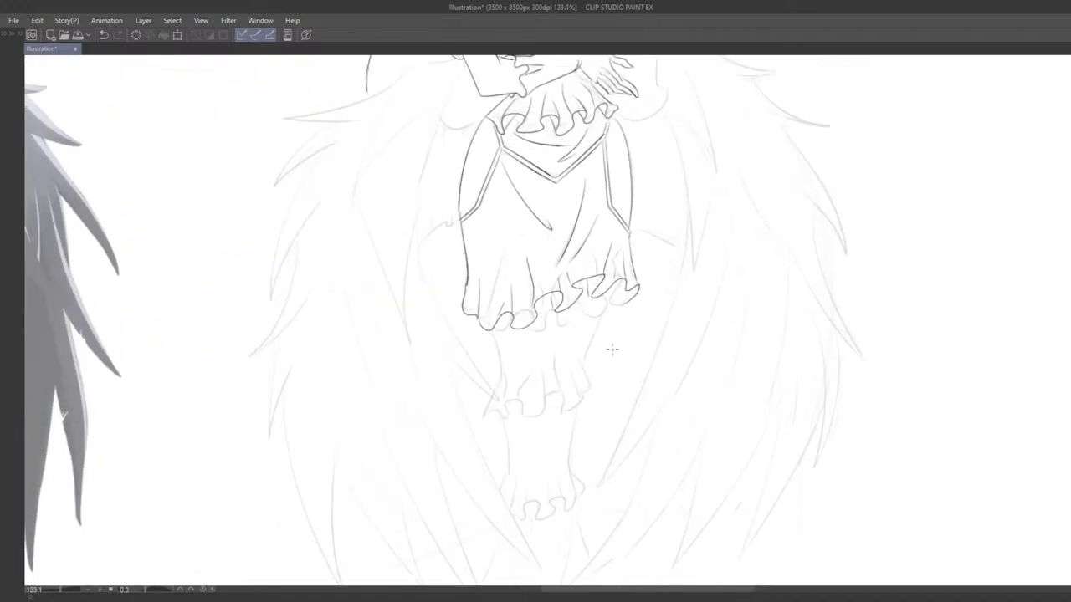
Step: Ink the second tier's right side edge slanting down from beneath the upper tier's hem
drag(623, 302, 600, 324)
key(ctrl+z)
key(ctrl+z)
key(ctrl+z)
key(ctrl+z)
drag(617, 289, 585, 357)
key(ctrl+z)
scroll(593, 365, down, 3)
scroll(592, 362, down, 2)
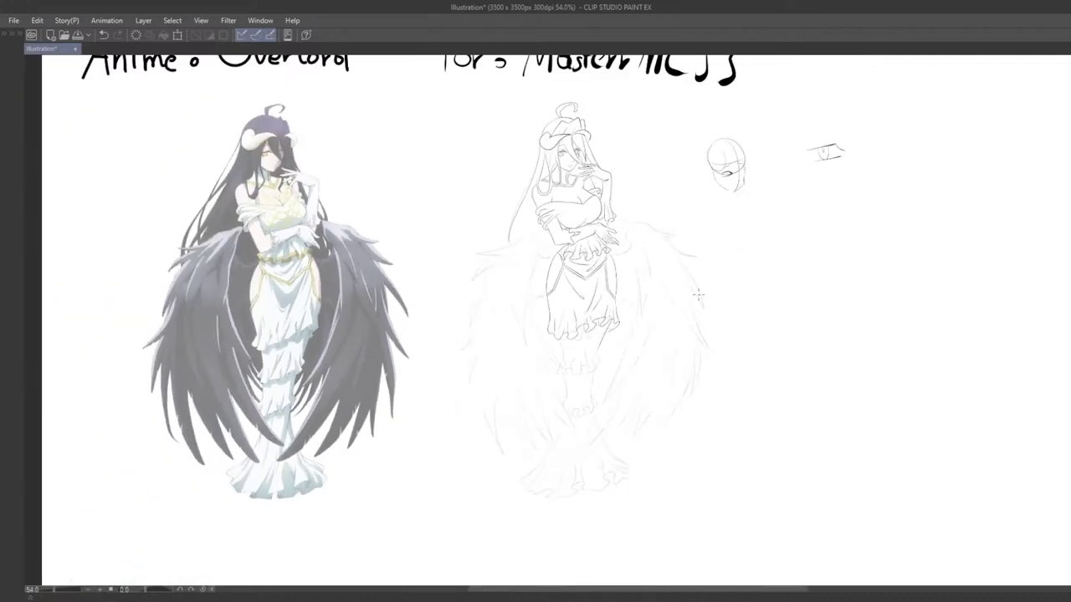
scroll(699, 295, up, 3)
drag(649, 404, 621, 318)
scroll(614, 316, up, 3)
scroll(620, 318, up, 1)
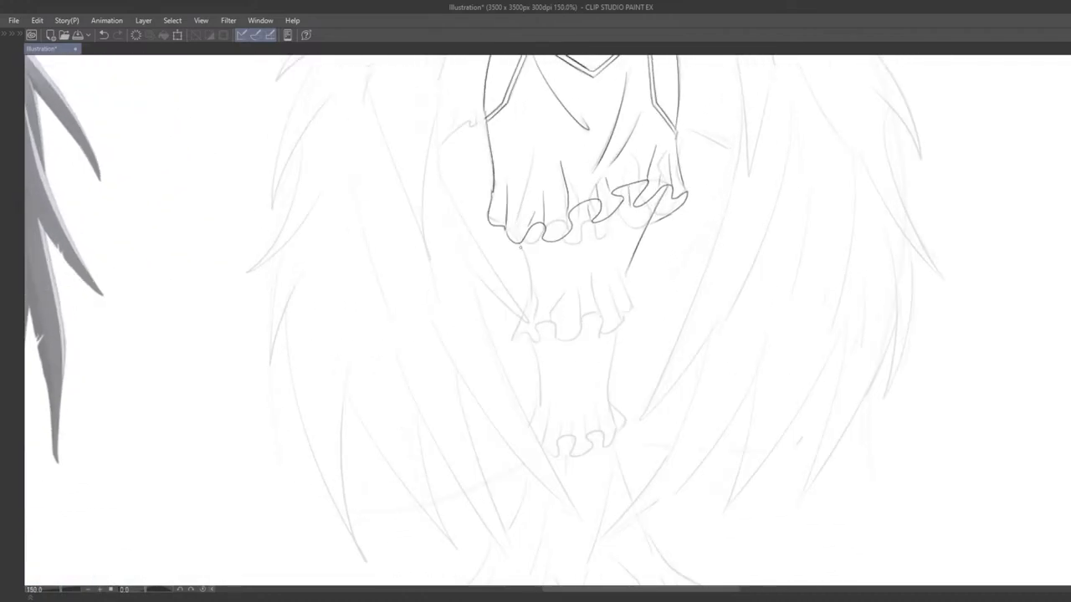
Step: Ink the second tier's left side edge and try a looping hem starting from a pointed lower-left corner
key(ctrl+z)
mouse_move(520, 247)
mouse_down()
mouse_move(534, 295)
mouse_move(512, 332)
mouse_up()
key(ctrl+z)
drag(528, 296, 512, 334)
key(ctrl+z)
mouse_move(527, 295)
mouse_down()
mouse_move(511, 339)
mouse_move(521, 321)
mouse_move(512, 340)
mouse_move(538, 340)
mouse_move(549, 319)
mouse_move(557, 332)
mouse_move(571, 330)
mouse_move(564, 308)
mouse_move(585, 296)
mouse_move(588, 317)
mouse_move(609, 297)
mouse_up()
key(ctrl+z)
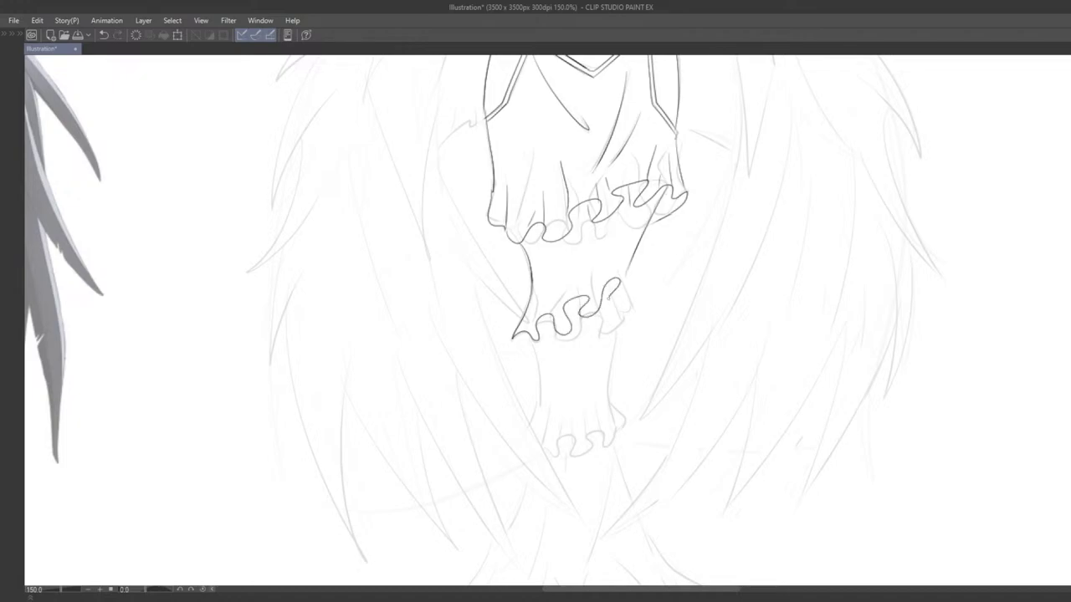
key(ctrl+z)
Step: Re-ink the lower end of the second tier's left edge, curling it under into a rounded corner
mouse_move(531, 290)
mouse_down()
mouse_move(516, 325)
mouse_move(538, 346)
mouse_move(519, 325)
mouse_up()
key(ctrl+z)
key(ctrl+z)
mouse_move(532, 294)
mouse_down()
mouse_move(515, 335)
mouse_move(531, 353)
mouse_move(512, 333)
mouse_move(528, 285)
mouse_up()
key(ctrl+z)
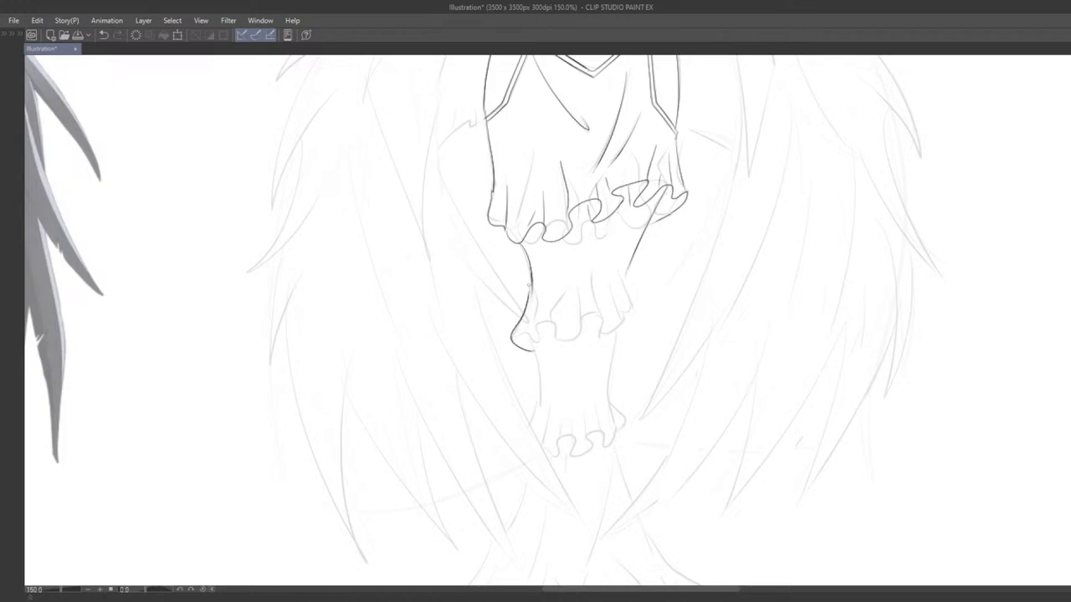
Step: Ink the second tier's hem as overlapping loops rising from the rounded left corner to the right end
mouse_move(522, 333)
mouse_down()
mouse_move(544, 320)
mouse_move(558, 332)
mouse_move(583, 305)
mouse_up()
key(ctrl+z)
key(ctrl+z)
key(ctrl+z)
mouse_move(519, 339)
mouse_down()
mouse_move(546, 326)
mouse_move(550, 305)
mouse_move(563, 328)
mouse_move(580, 303)
mouse_move(597, 309)
mouse_move(627, 293)
mouse_move(634, 311)
mouse_up()
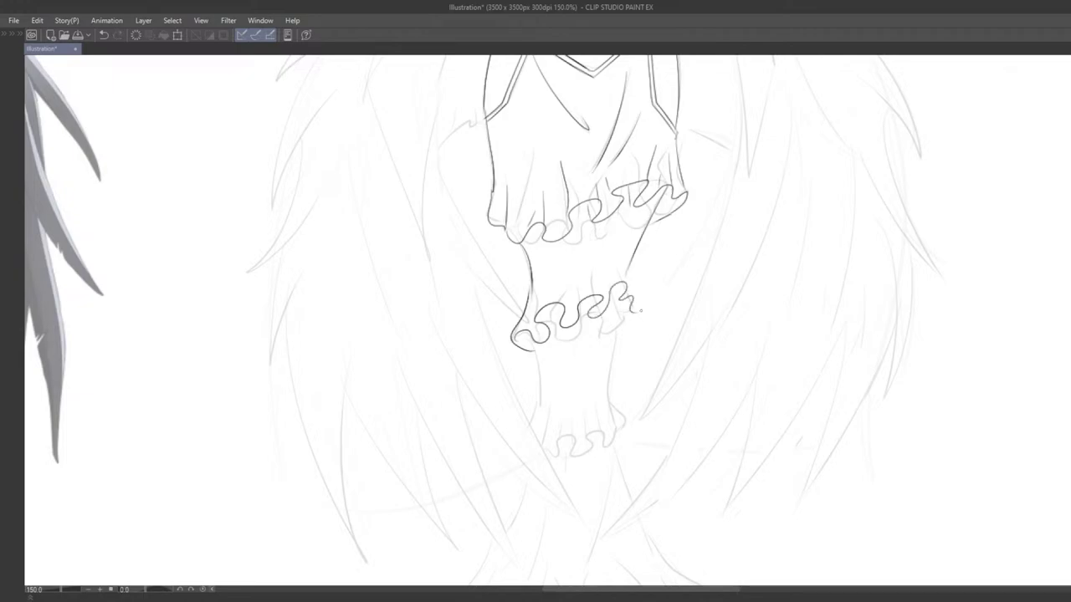
scroll(638, 302, down, 5)
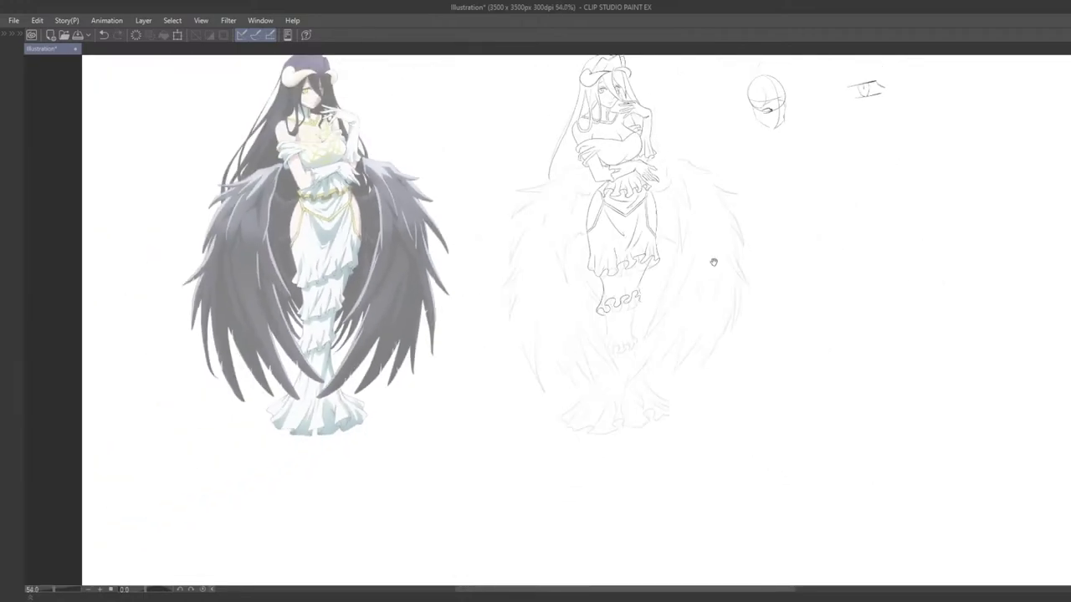
scroll(712, 258, up, 3)
scroll(707, 267, up, 3)
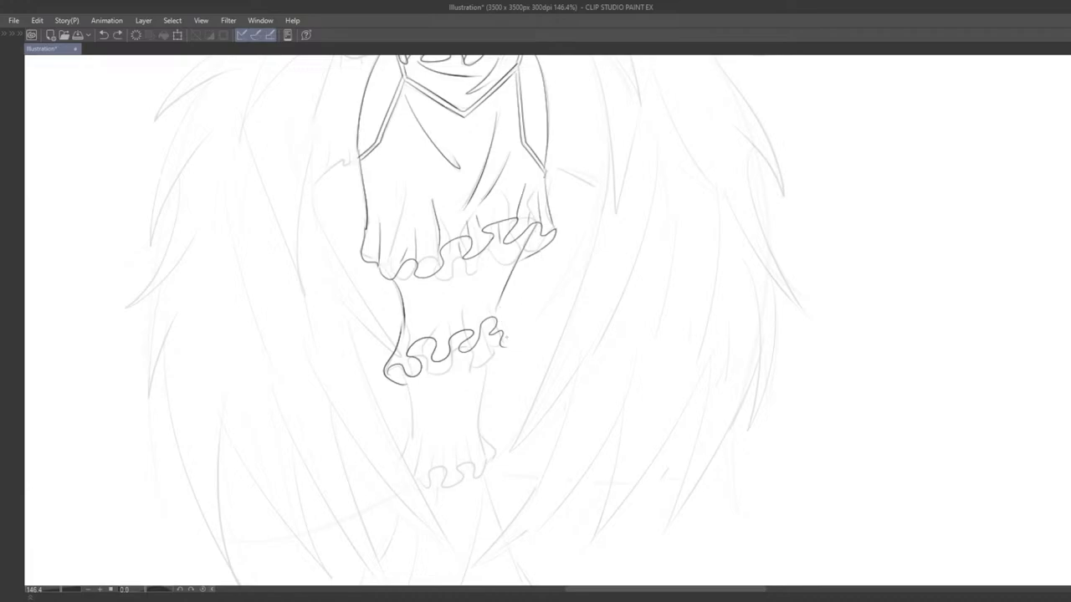
Step: Ink the closing fold at the right end of the second tier's hem and start the third tier's right side edge beneath it
drag(502, 350, 481, 396)
key(ctrl+z)
mouse_move(505, 348)
mouse_down()
mouse_move(483, 370)
mouse_move(505, 345)
mouse_move(493, 358)
mouse_up()
key(ctrl+z)
key(ctrl+z)
key(e)
key(p)
key(ctrl+z)
drag(508, 299, 499, 330)
key(ctrl+z)
drag(491, 292, 492, 317)
drag(499, 355, 575, 289)
key(ctrl+z)
key(ctrl+z)
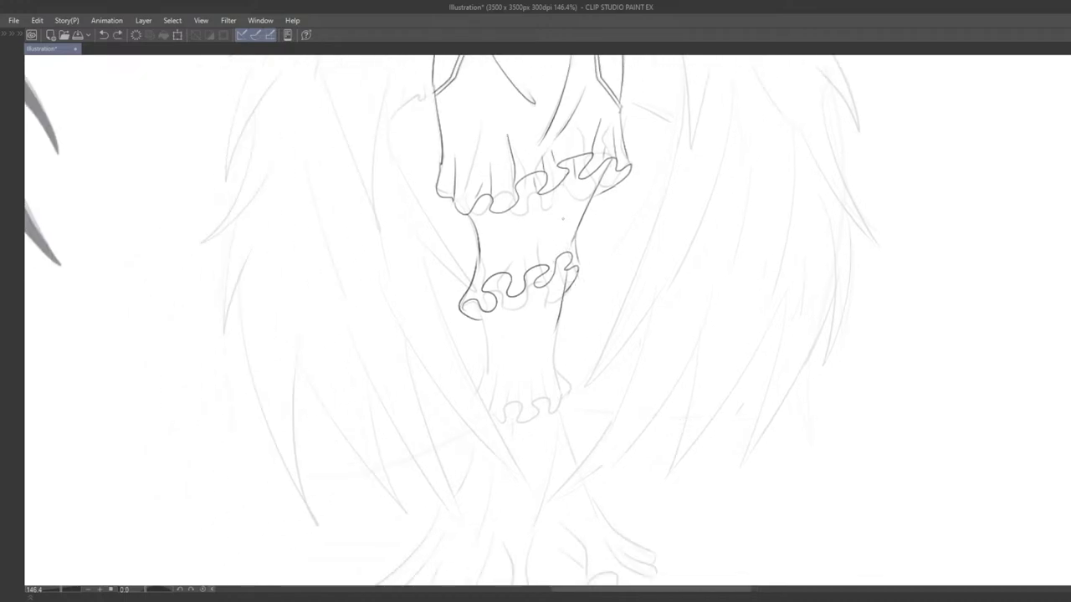
Step: Ink short tapering fold lines rising from the loops of the second tier's hem
drag(563, 211, 573, 257)
key(ctrl+z)
mouse_move(558, 209)
mouse_down()
mouse_move(572, 255)
mouse_move(543, 274)
mouse_up()
key(ctrl+z)
key(ctrl+z)
key(ctrl+z)
key(ctrl+z)
drag(513, 231, 532, 285)
key(ctrl+z)
mouse_move(516, 230)
mouse_down()
mouse_move(525, 273)
mouse_move(512, 277)
mouse_up()
drag(496, 237, 483, 286)
key(ctrl+z)
drag(492, 248, 481, 288)
key(ctrl+z)
drag(494, 245, 482, 283)
key(ctrl+z)
scroll(546, 247, down, 2)
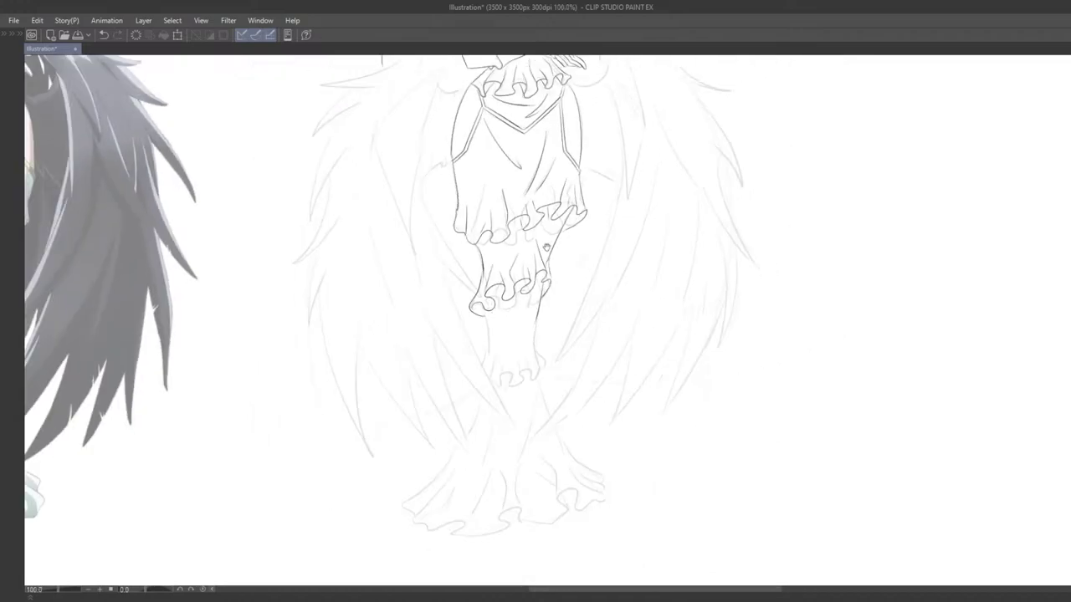
scroll(546, 248, up, 4)
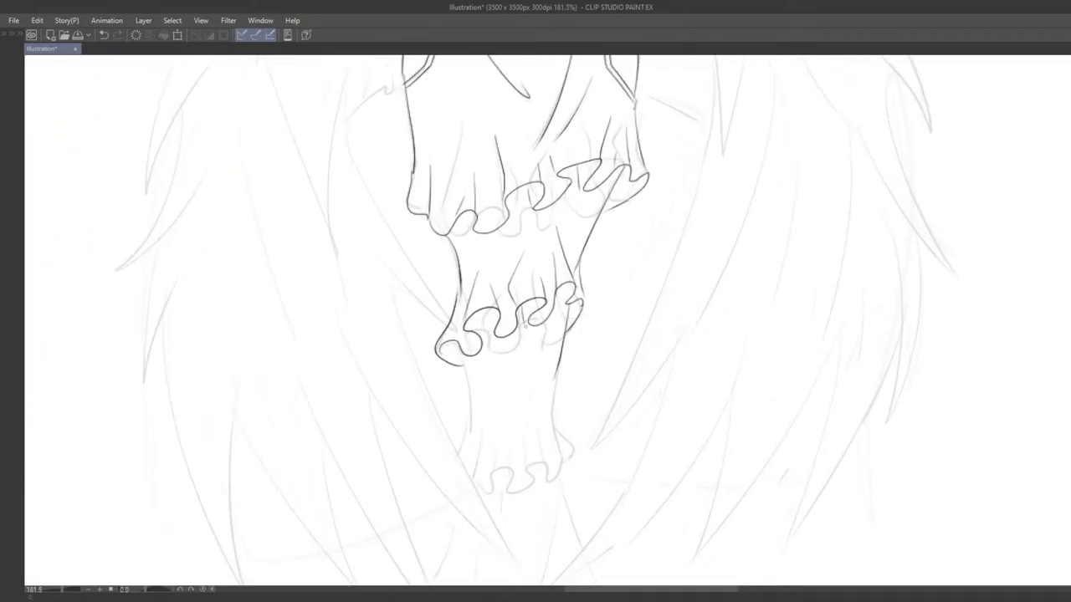
key(ctrl+z)
mouse_move(530, 301)
mouse_down()
mouse_move(526, 323)
mouse_move(479, 341)
mouse_up()
scroll(701, 351, down, 6)
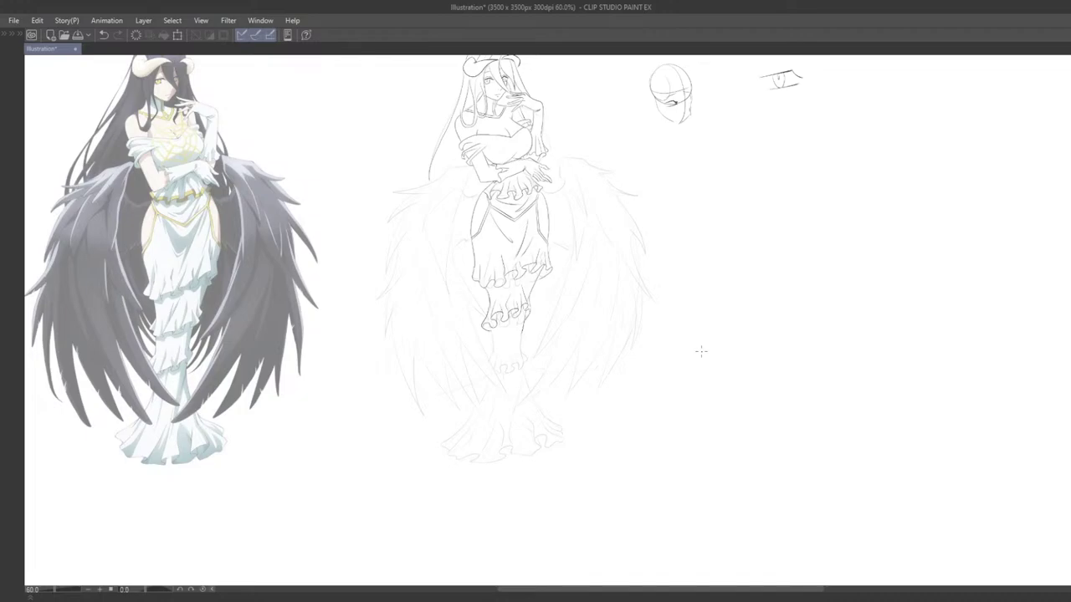
scroll(701, 352, up, 5)
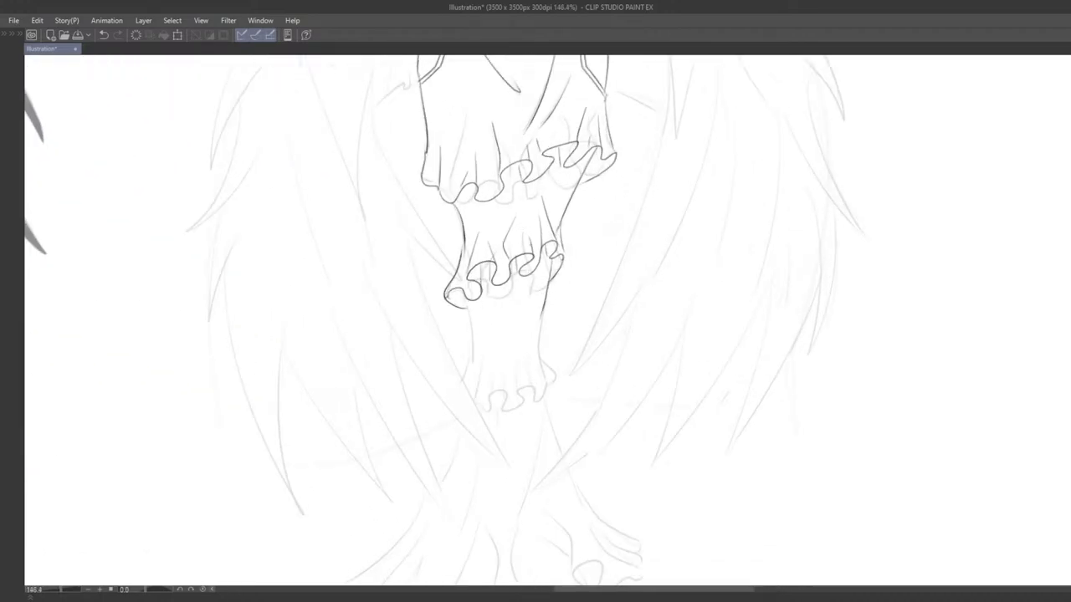
Step: Re-ink the third tier's right side edge, extending it from the second tier's hem down to the sketched third hem
scroll(500, 276, down, 2)
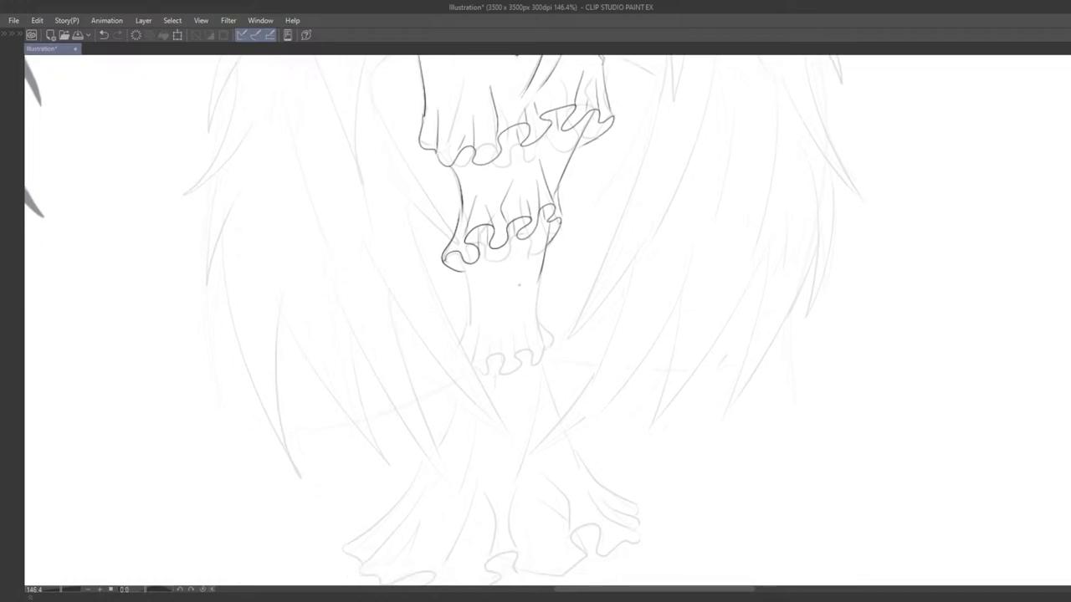
key(ctrl+z)
drag(540, 274, 544, 348)
key(ctrl+z)
key(ctrl+z)
scroll(540, 339, down, 3)
key(ctrl+z)
scroll(540, 294, down, 3)
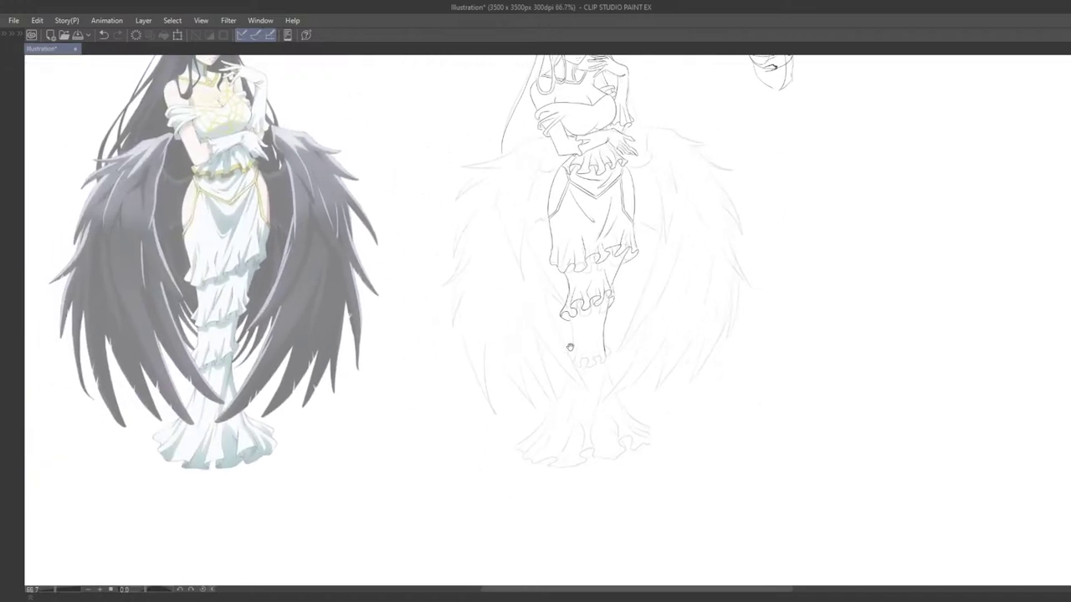
scroll(569, 346, up, 1)
scroll(701, 470, down, 1)
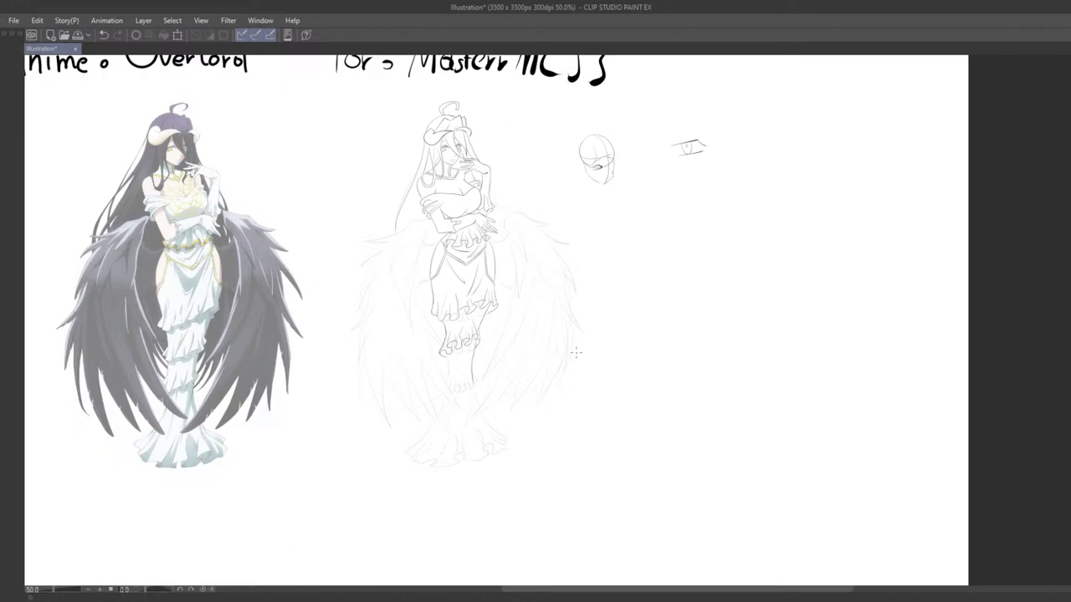
scroll(562, 326, up, 2)
drag(453, 368, 672, 258)
scroll(669, 298, up, 1)
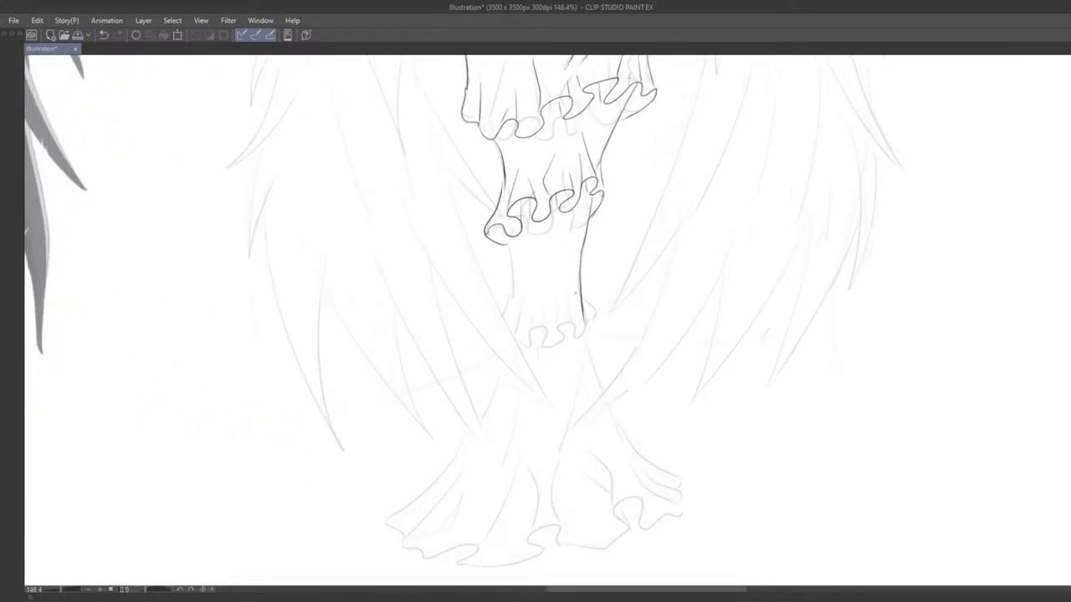
Step: Ink the third tier's left side edge curving down from beneath the second tier's hem
key(ctrl+z)
drag(505, 237, 514, 297)
key(ctrl+z)
mouse_move(506, 236)
mouse_down()
mouse_move(508, 312)
mouse_move(563, 276)
mouse_move(558, 308)
mouse_up()
scroll(527, 289, down, 5)
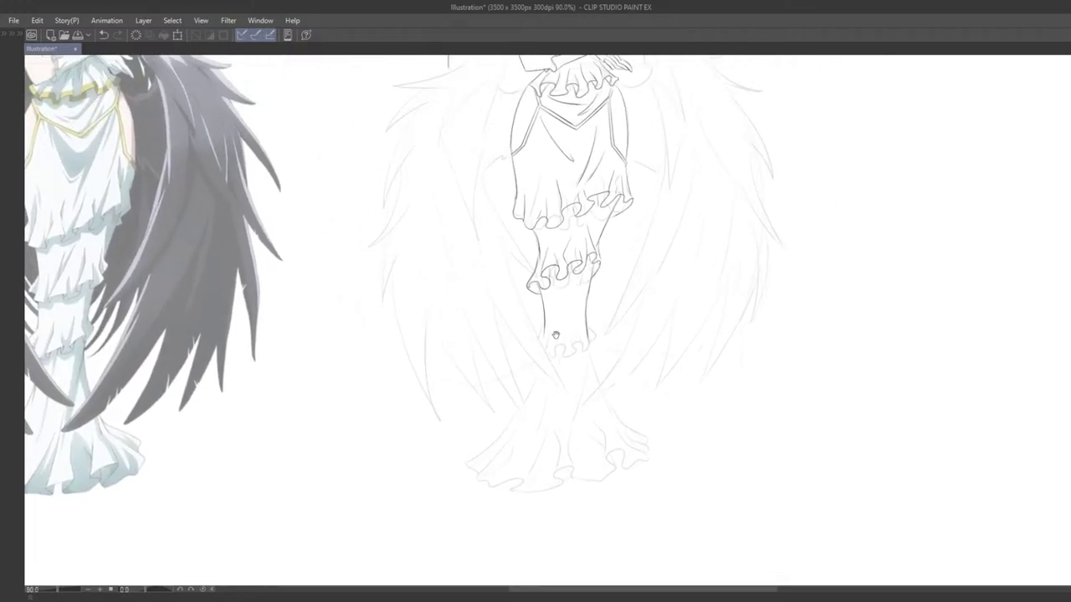
Step: Ink the third tier's flared left corner and its looping hem, closing the fold at the right end
scroll(555, 335, up, 4)
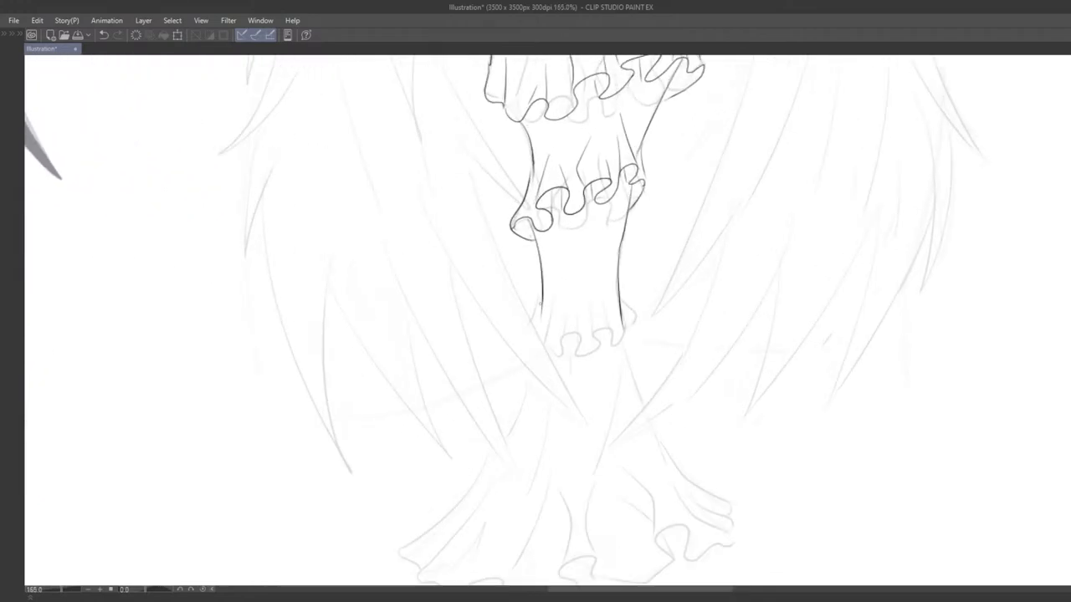
mouse_move(540, 295)
mouse_down()
mouse_move(530, 328)
mouse_move(545, 346)
mouse_move(565, 341)
mouse_move(578, 356)
mouse_move(615, 321)
mouse_move(611, 338)
mouse_move(627, 310)
mouse_move(635, 319)
mouse_move(624, 353)
mouse_up()
key(ctrl+z)
key(ctrl+z)
key(ctrl+z)
key(ctrl+z)
key(e)
key(ctrl+z)
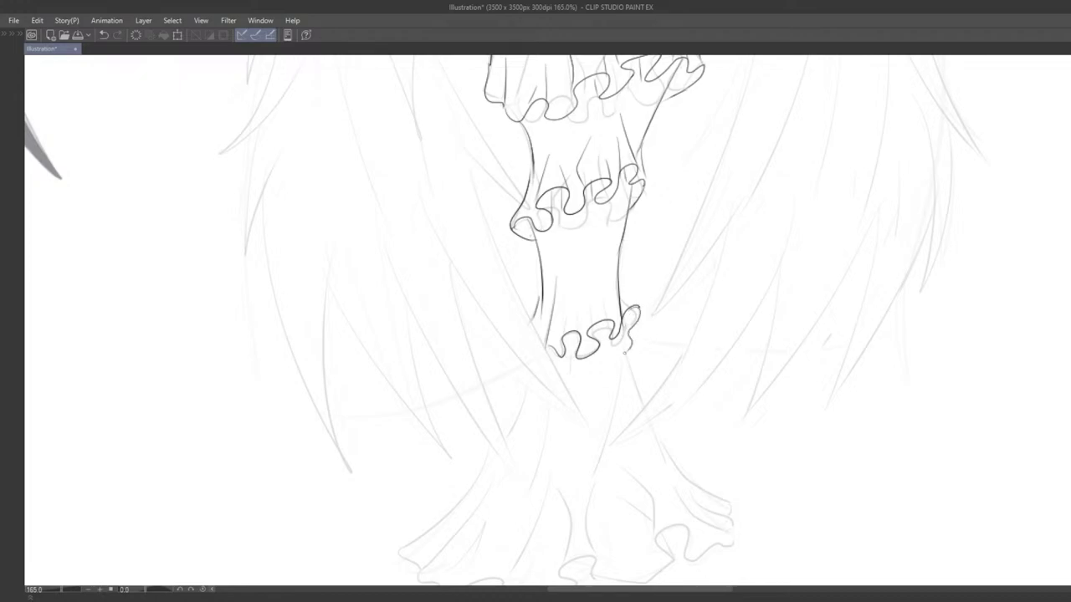
key(ctrl+z)
mouse_move(620, 316)
mouse_down()
mouse_move(636, 328)
mouse_move(626, 350)
mouse_up()
key(ctrl+z)
mouse_move(619, 312)
mouse_down()
mouse_move(632, 319)
mouse_move(613, 326)
mouse_up()
key(ctrl+z)
Step: Ink thin vertical fold lines above the third tier's hem and tidy the hem's right end
mouse_move(609, 276)
mouse_down()
mouse_move(615, 328)
mouse_move(587, 327)
mouse_up()
key(ctrl+z)
mouse_move(578, 285)
mouse_down()
mouse_move(578, 327)
mouse_move(564, 320)
mouse_move(561, 337)
mouse_up()
key(ctrl+z)
scroll(581, 360, down, 7)
scroll(580, 361, up, 3)
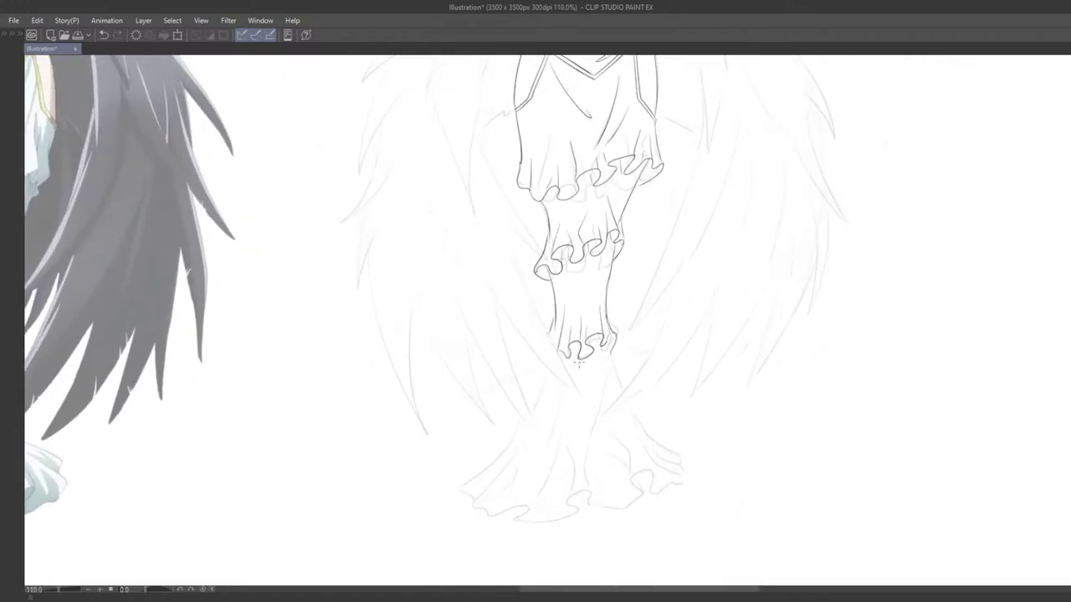
scroll(578, 362, up, 2)
mouse_move(572, 339)
mouse_down()
mouse_move(576, 358)
mouse_move(620, 334)
mouse_move(636, 402)
mouse_move(554, 328)
mouse_up()
key(ctrl+z)
key(ctrl+z)
key(ctrl+z)
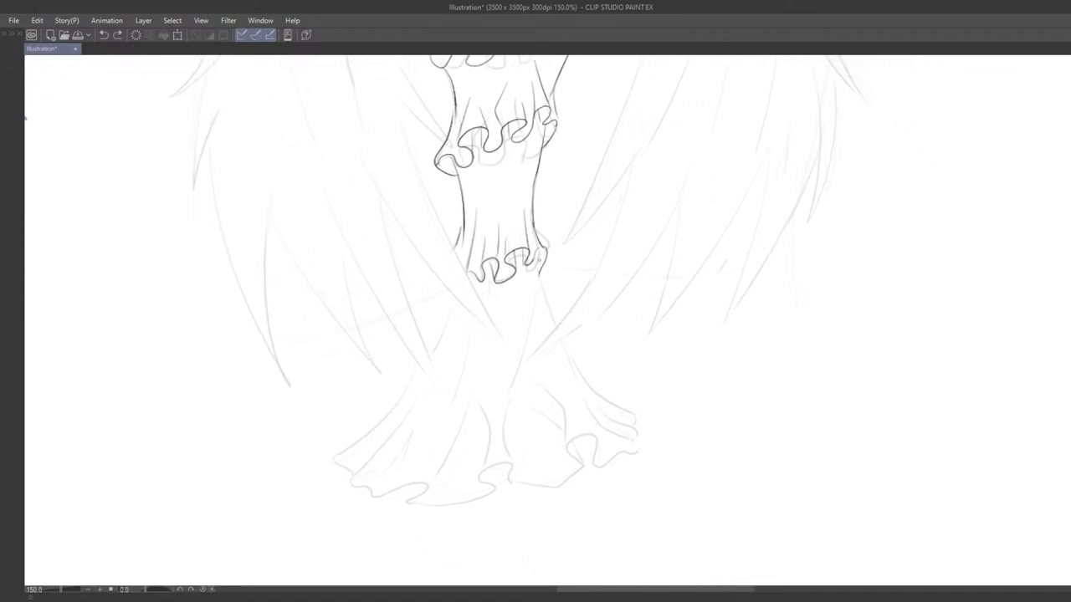
Step: Ink the bottom skirt's right edge slanting down from the third tier's hem to the sketched wing tip
drag(539, 272, 562, 337)
key(ctrl+z)
key(ctrl+z)
drag(537, 271, 555, 324)
scroll(556, 326, down, 4)
drag(644, 283, 646, 386)
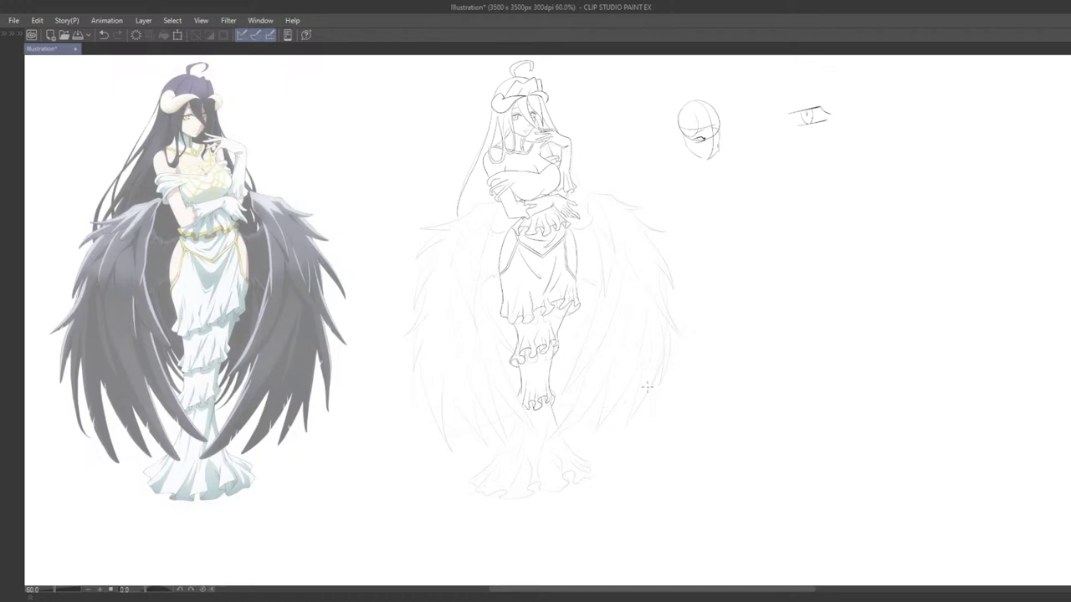
drag(641, 451, 663, 501)
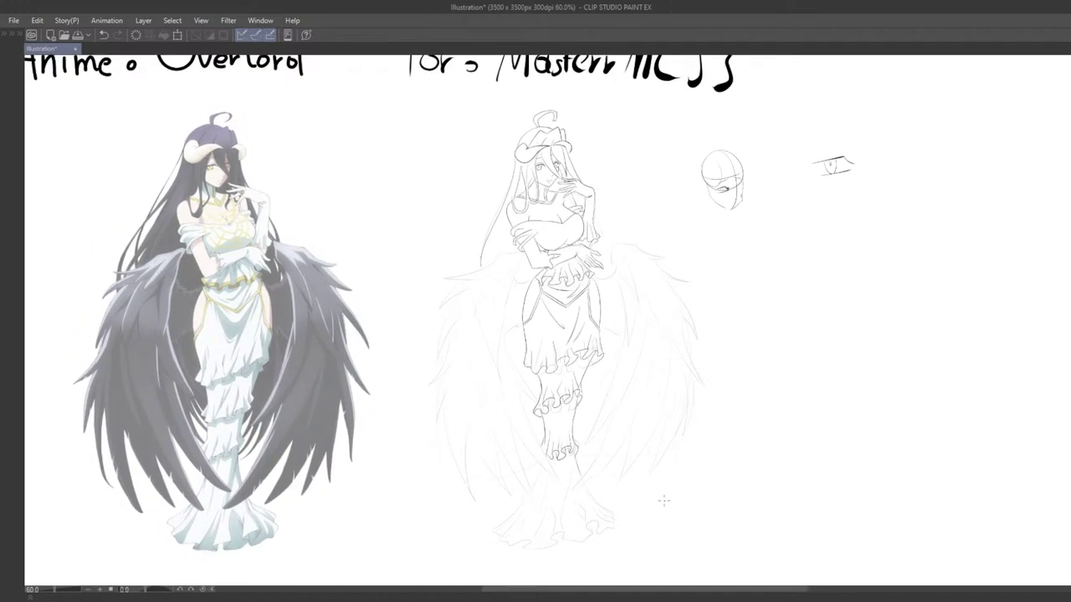
Step: Hand-letter "Be right" in thick black brush strokes on the blank canvas beside the line art
drag(660, 376, 549, 371)
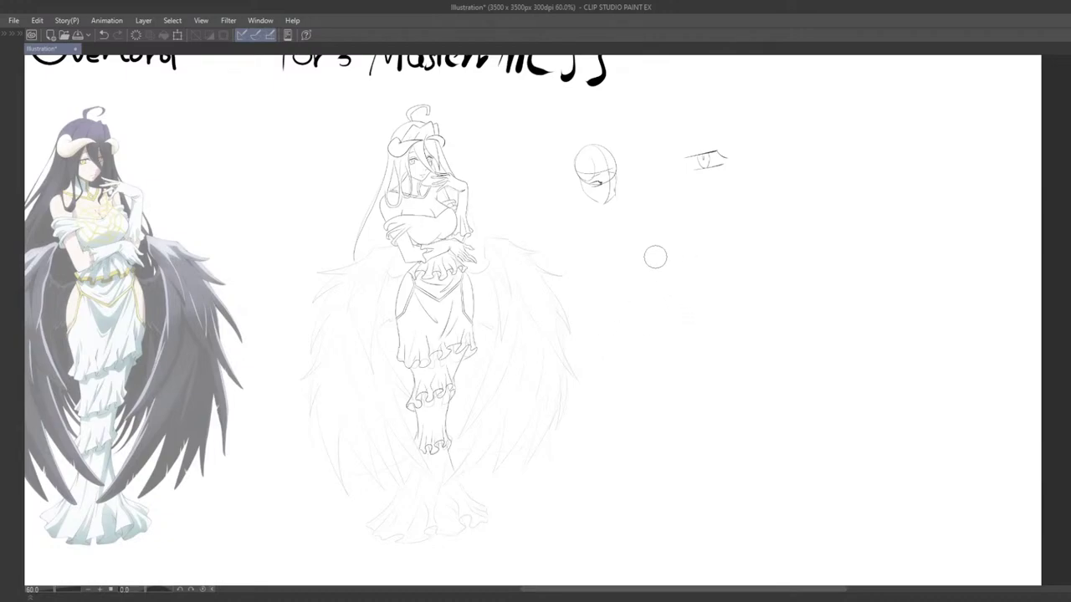
drag(644, 247, 648, 364)
mouse_move(626, 263)
mouse_down()
mouse_move(674, 240)
mouse_move(660, 343)
mouse_move(744, 345)
mouse_up()
mouse_move(642, 395)
mouse_down()
mouse_move(669, 399)
mouse_move(680, 418)
mouse_up()
mouse_move(690, 377)
mouse_down()
mouse_move(720, 405)
mouse_move(703, 458)
mouse_up()
drag(753, 343, 761, 421)
drag(787, 341, 778, 414)
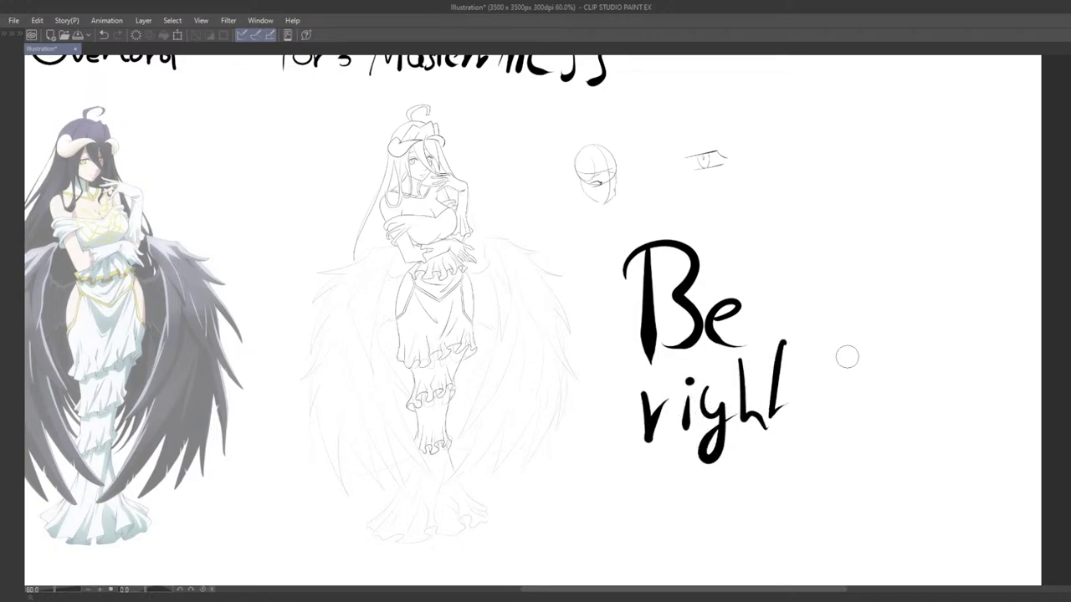
Step: Hand-letter "Back" after the other words and draw a smiley face beneath it
drag(834, 308, 841, 410)
mouse_move(901, 363)
mouse_down()
mouse_move(878, 411)
mouse_move(903, 393)
mouse_up()
drag(937, 376, 920, 407)
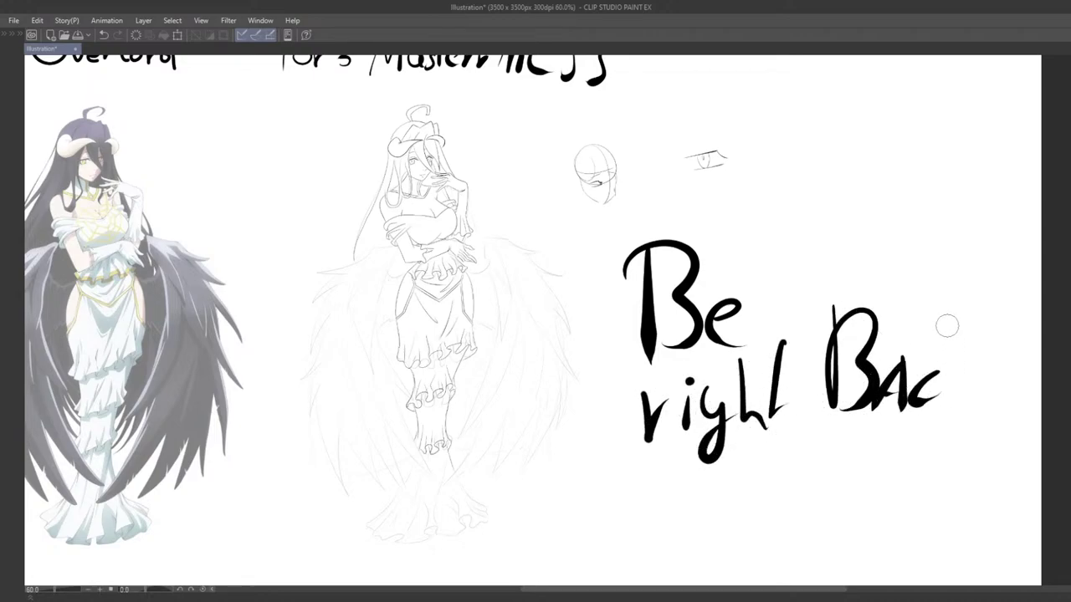
drag(951, 304, 947, 405)
drag(970, 363, 944, 392)
drag(945, 390, 970, 410)
mouse_move(823, 435)
mouse_down()
mouse_move(828, 481)
mouse_move(843, 493)
mouse_up()
drag(801, 515, 874, 492)
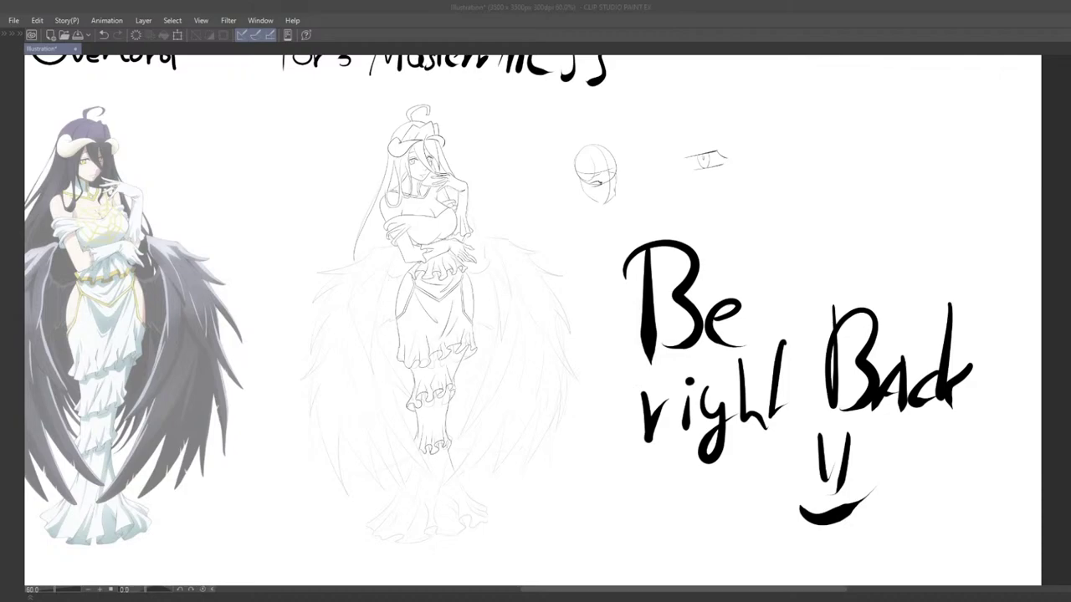
Step: Retouch the lower end of the bottom skirt's right edge where it meets the sketched wing tip
click(135, 379)
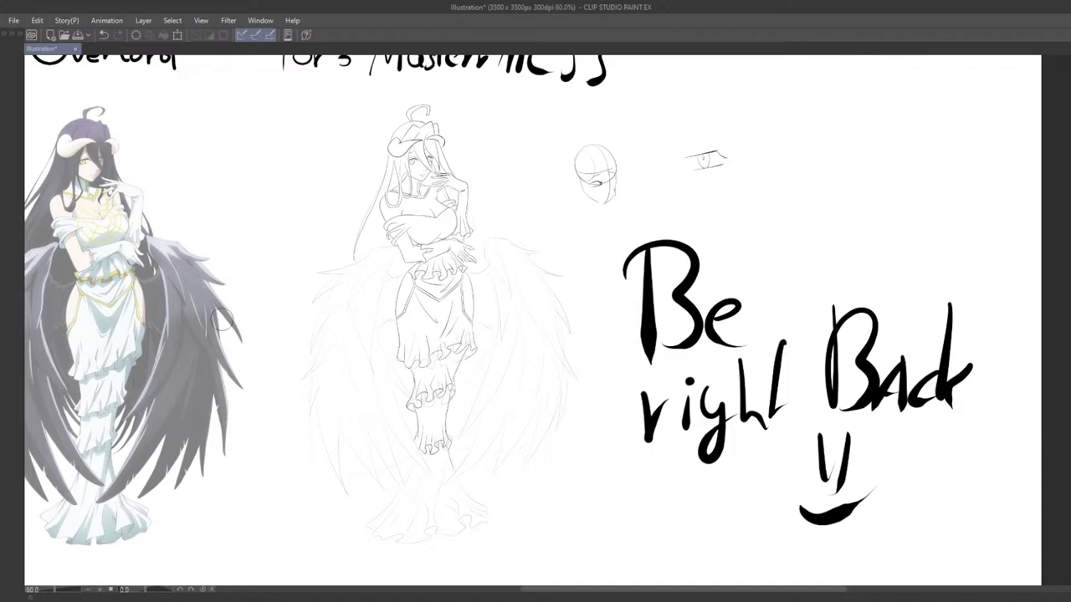
key(ctrl+alt+0)
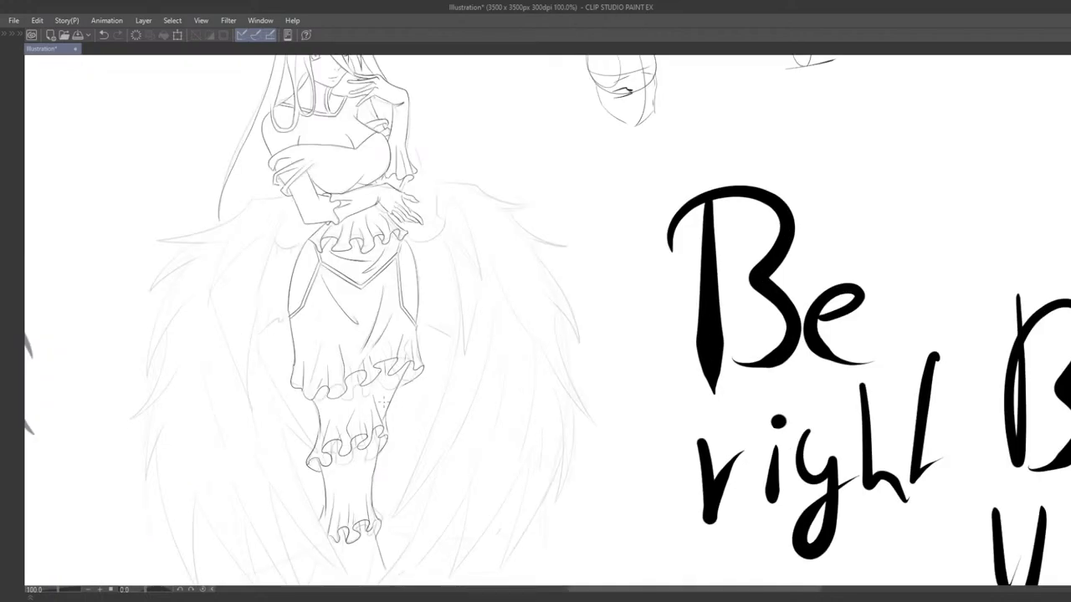
key(Tab)
key(Tab)
drag(394, 480, 517, 307)
scroll(488, 350, up, 7)
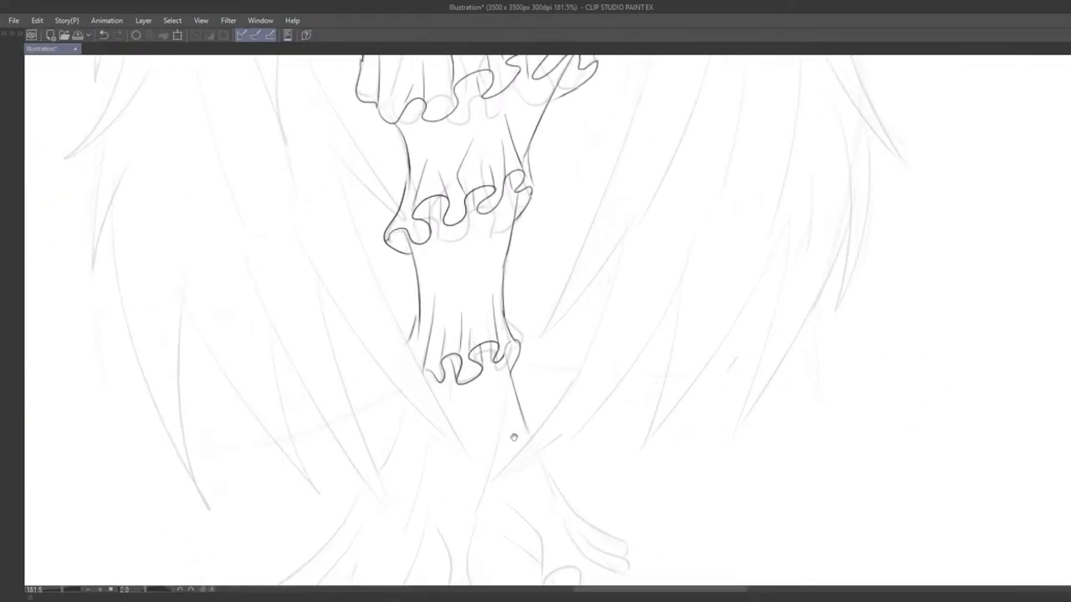
scroll(513, 437, down, 3)
scroll(493, 386, up, 2)
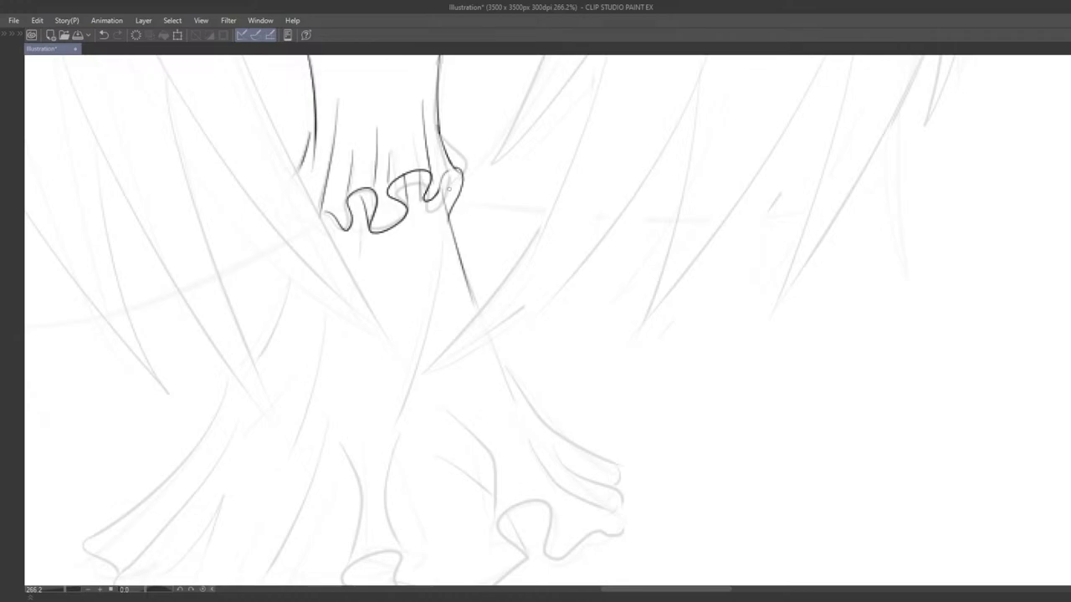
drag(441, 183, 460, 170)
key(ctrl+z)
key(ctrl+z)
drag(468, 280, 478, 310)
Step: Ink the flared skirt's right outline from below the wing tip, sweeping outward to a small rounded corner
mouse_move(518, 368)
mouse_down()
mouse_move(496, 268)
mouse_move(515, 313)
mouse_up()
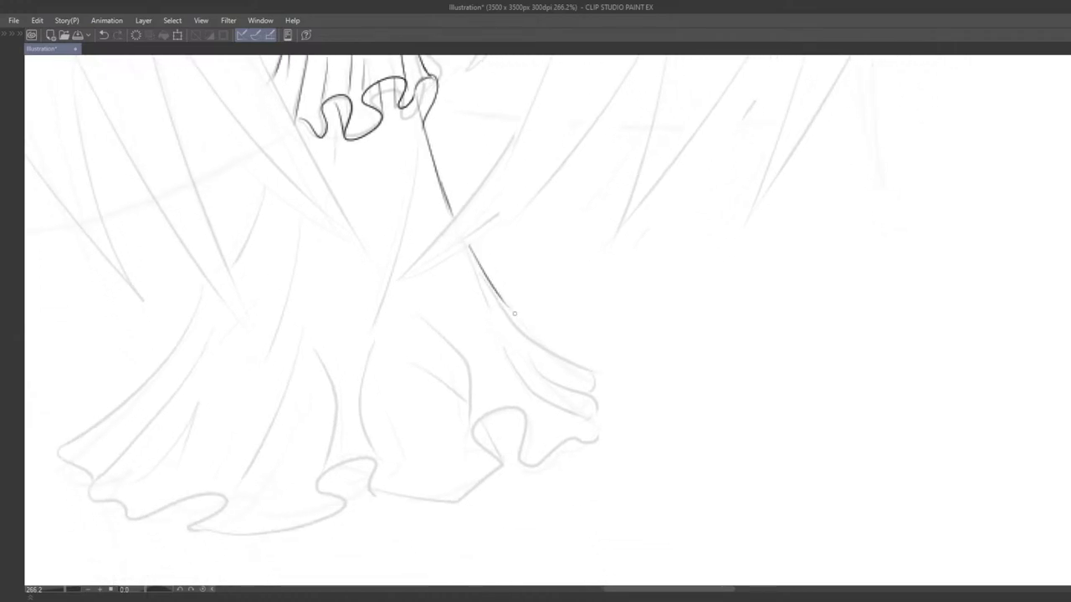
key(ctrl+z)
drag(467, 242, 554, 343)
key(ctrl+z)
mouse_move(468, 243)
mouse_down()
mouse_move(515, 326)
mouse_move(596, 393)
mouse_move(590, 346)
mouse_move(576, 357)
mouse_move(585, 352)
mouse_move(579, 331)
mouse_up()
key(e)
key(p)
key(ctrl+z)
key(ctrl+z)
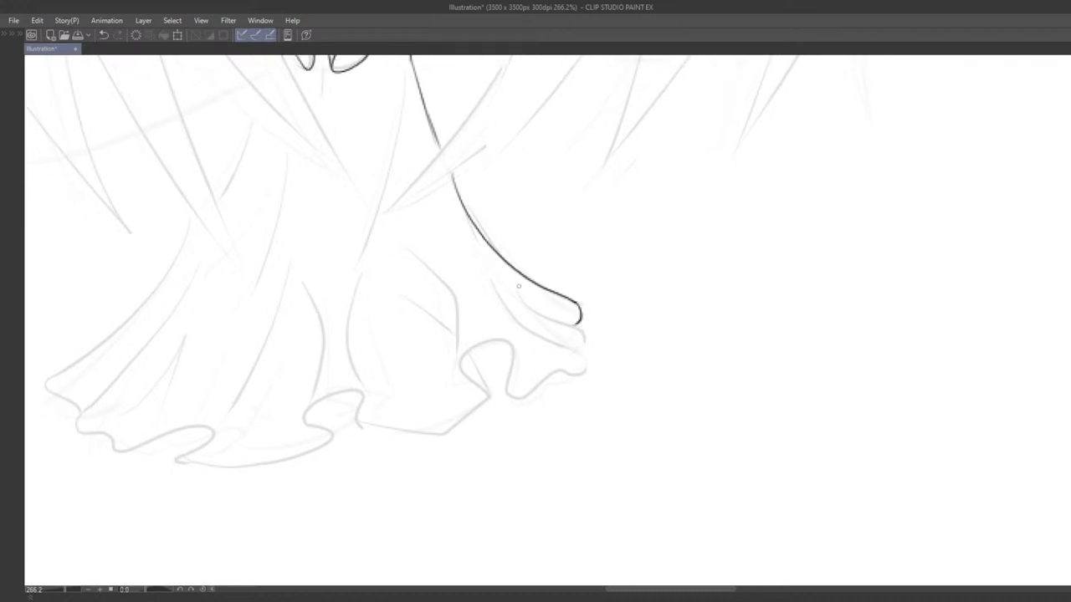
Step: Ink two more rounded folds stacked beneath the flared skirt's right corner, each with a curved crease line
mouse_move(519, 289)
mouse_down()
mouse_move(544, 313)
mouse_move(588, 334)
mouse_up()
key(ctrl+z)
key(ctrl+z)
mouse_move(526, 304)
mouse_down()
mouse_move(579, 327)
mouse_move(575, 348)
mouse_up()
mouse_move(491, 282)
mouse_down()
mouse_move(514, 314)
mouse_move(573, 348)
mouse_up()
key(ctrl+z)
mouse_move(493, 285)
mouse_down()
mouse_move(535, 336)
mouse_move(586, 372)
mouse_move(579, 378)
mouse_move(587, 365)
mouse_up()
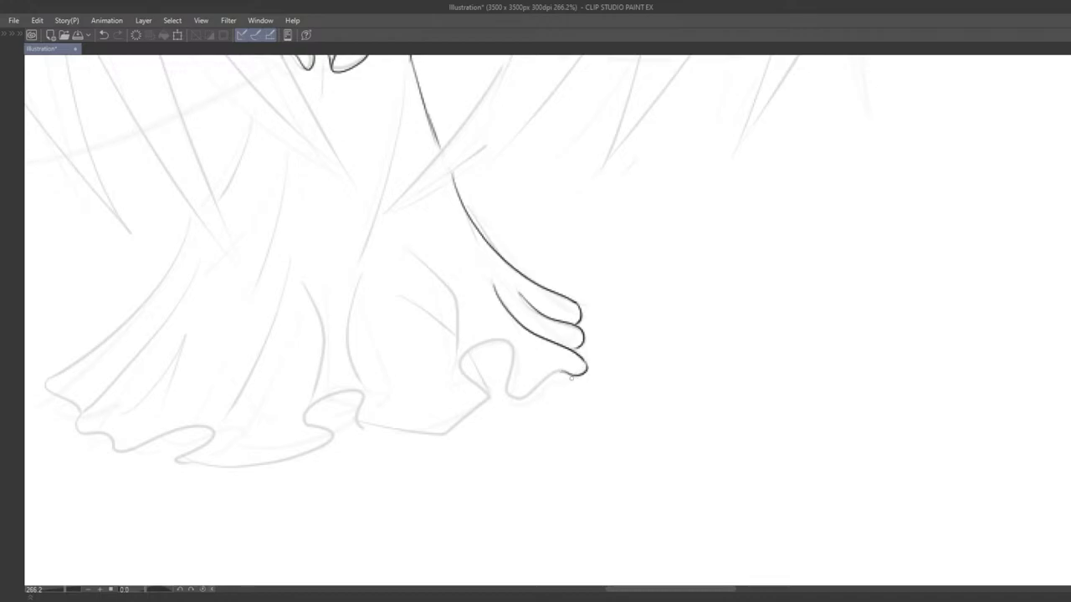
Step: Ink the long crease left of the corner folds, ending in a rounded lobe joined to the lowest fold
drag(475, 269, 518, 346)
key(ctrl+z)
mouse_move(477, 263)
mouse_down()
mouse_move(506, 336)
mouse_move(534, 369)
mouse_move(524, 373)
mouse_move(509, 344)
mouse_move(513, 399)
mouse_move(546, 383)
mouse_up()
key(ctrl+z)
mouse_move(505, 337)
mouse_down()
mouse_move(508, 387)
mouse_move(524, 397)
mouse_move(549, 375)
mouse_move(597, 371)
mouse_up()
mouse_move(595, 330)
mouse_down()
mouse_move(609, 351)
mouse_move(584, 313)
mouse_up()
key(ctrl+z)
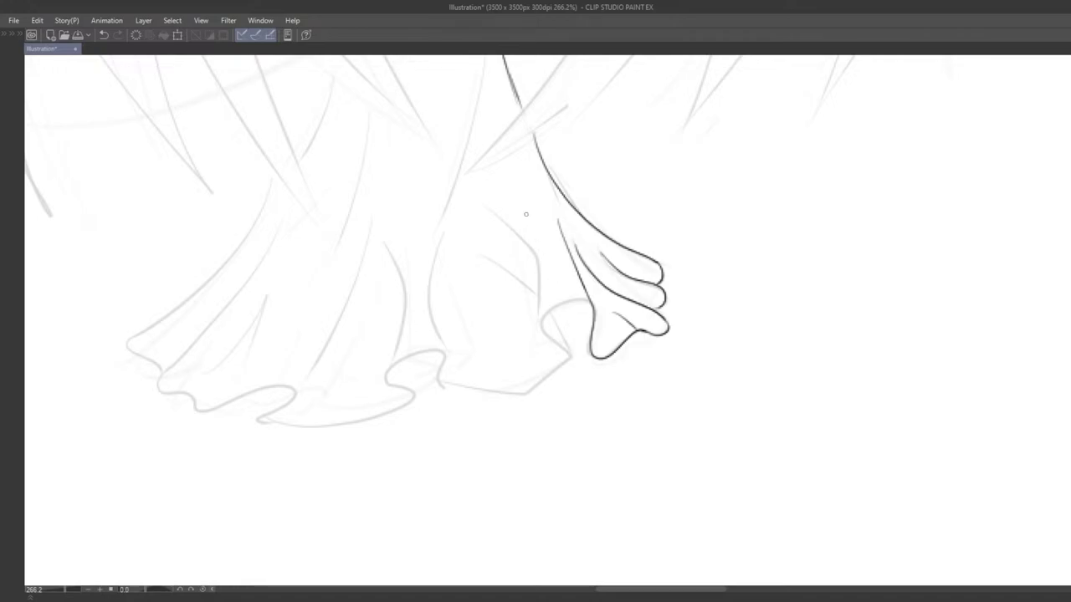
Step: Ink the bent crease, the arched ruffle edge beside it and a shorter slanting crease on the flared skirt's right half
mouse_move(493, 211)
mouse_down()
mouse_move(531, 247)
mouse_move(543, 328)
mouse_move(554, 305)
mouse_move(591, 311)
mouse_move(582, 301)
mouse_move(549, 309)
mouse_move(544, 324)
mouse_move(564, 358)
mouse_move(524, 393)
mouse_move(444, 378)
mouse_up()
key(ctrl+z)
key(ctrl+z)
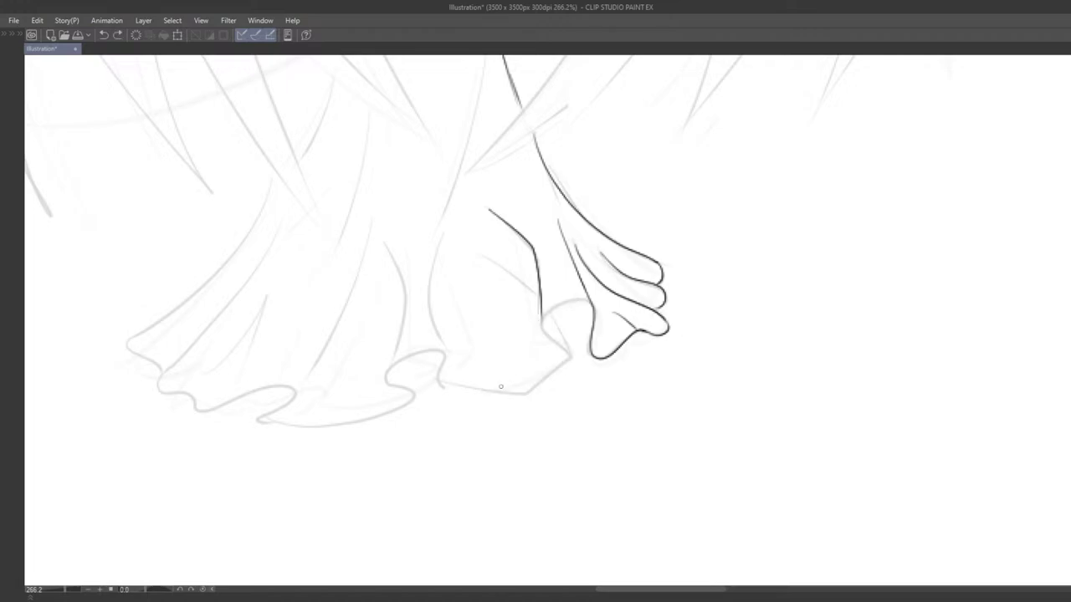
mouse_move(550, 311)
mouse_down()
mouse_move(563, 290)
mouse_move(601, 277)
mouse_move(564, 288)
mouse_move(614, 298)
mouse_move(609, 278)
mouse_move(638, 298)
mouse_up()
key(ctrl+z)
key(ctrl+z)
mouse_move(546, 225)
mouse_down()
mouse_move(628, 294)
mouse_move(617, 282)
mouse_move(634, 325)
mouse_up()
Step: Ink the flared skirt's bottom hem from the right-hand ruffle through the middle loop to a pointed tip further left
mouse_move(605, 291)
mouse_down()
mouse_move(632, 322)
mouse_move(625, 332)
mouse_move(580, 365)
mouse_up()
key(ctrl+z)
mouse_move(609, 287)
mouse_down()
mouse_move(634, 322)
mouse_move(595, 356)
mouse_move(516, 354)
mouse_move(506, 323)
mouse_move(489, 322)
mouse_move(464, 330)
mouse_move(455, 347)
mouse_move(475, 364)
mouse_move(455, 378)
mouse_move(327, 389)
mouse_move(361, 365)
mouse_up()
key(ctrl+z)
key(ctrl+z)
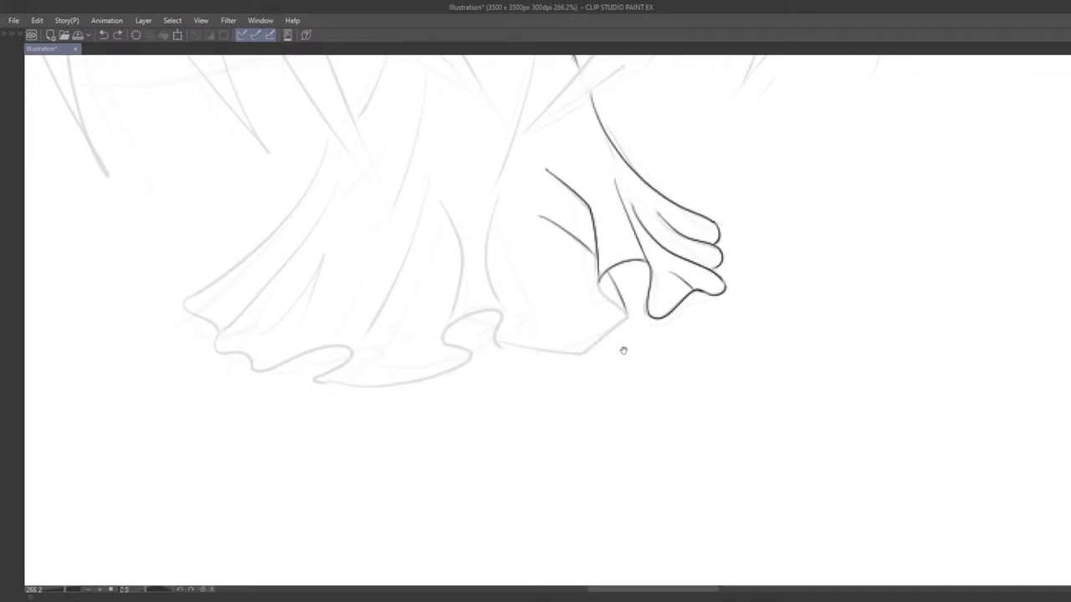
mouse_move(599, 273)
mouse_down()
mouse_move(621, 311)
mouse_move(574, 350)
mouse_move(505, 343)
mouse_move(495, 337)
mouse_move(500, 311)
mouse_move(437, 327)
mouse_move(463, 348)
mouse_move(449, 365)
mouse_move(316, 379)
mouse_move(336, 365)
mouse_up()
scroll(469, 372, down, 7)
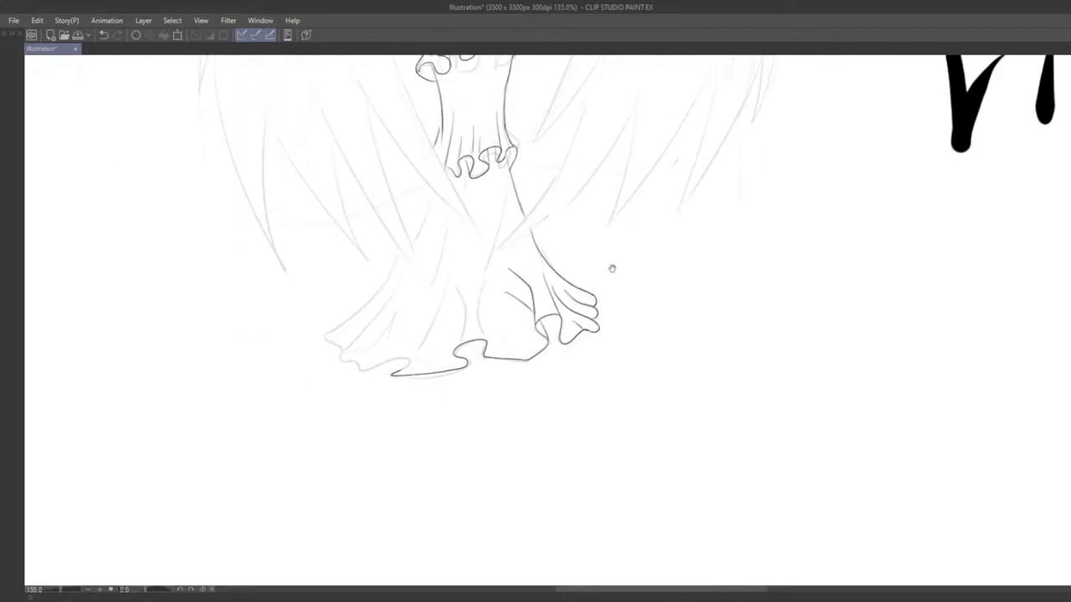
drag(611, 269, 704, 335)
scroll(687, 326, up, 5)
scroll(688, 325, up, 1)
drag(558, 353, 642, 331)
scroll(545, 280, up, 2)
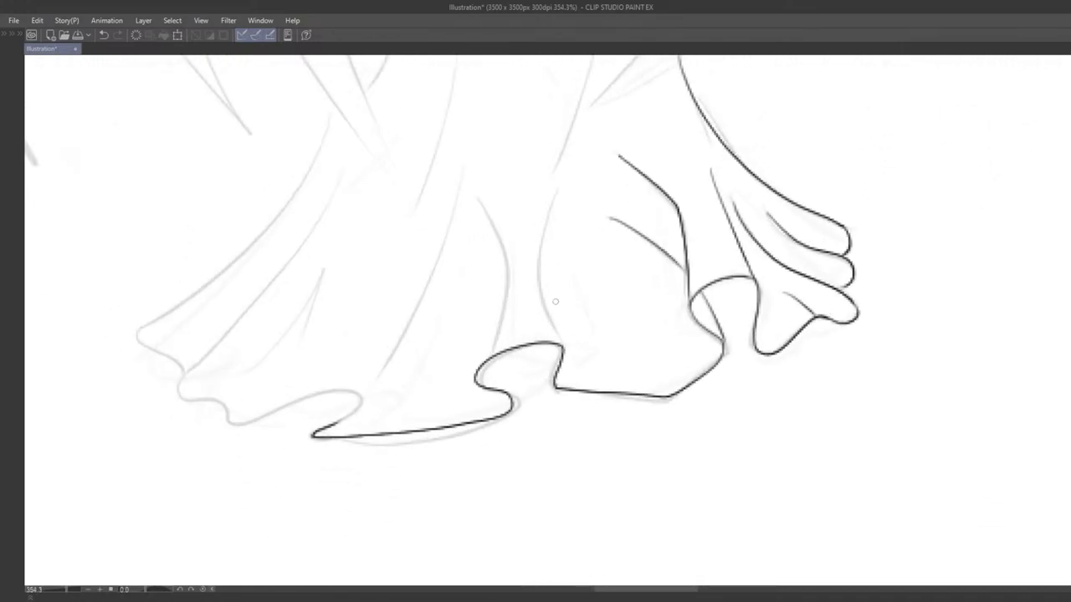
scroll(557, 223, up, 1)
mouse_move(547, 204)
mouse_down()
mouse_move(537, 267)
mouse_move(562, 336)
mouse_up()
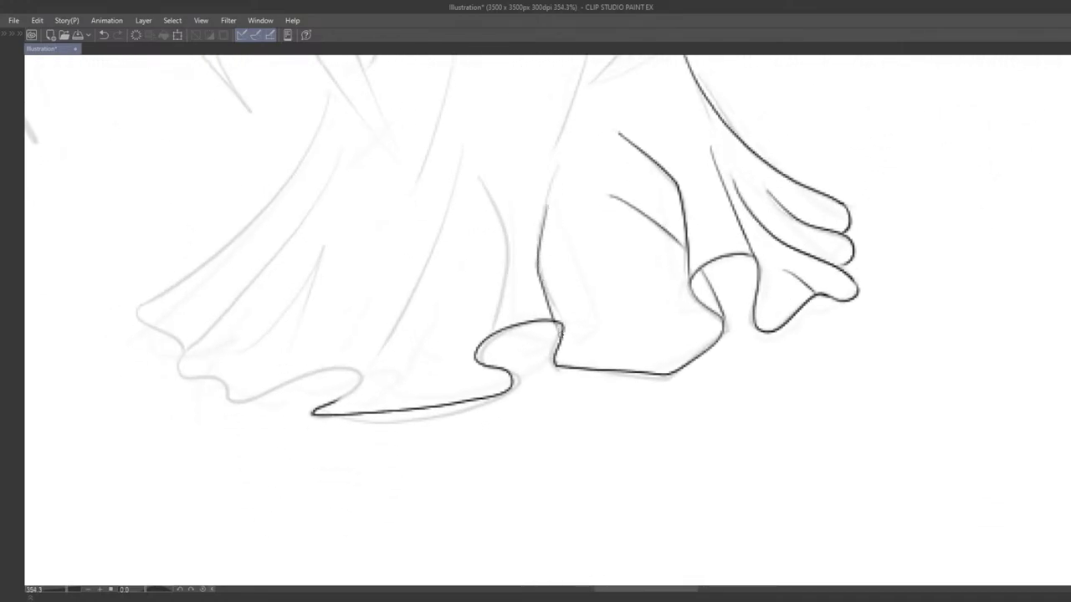
key(ctrl+z)
drag(544, 203, 562, 342)
key(ctrl+z)
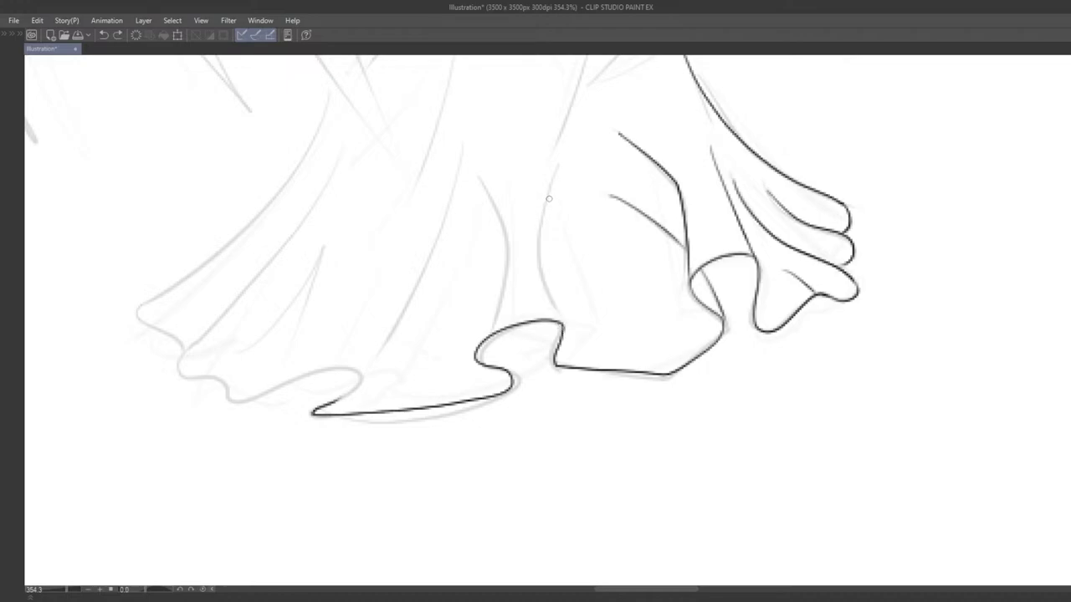
mouse_move(547, 199)
mouse_down()
mouse_move(541, 273)
mouse_move(562, 340)
mouse_up()
mouse_move(479, 179)
mouse_down()
mouse_move(499, 214)
mouse_move(505, 277)
mouse_move(487, 344)
mouse_move(494, 245)
mouse_move(479, 351)
mouse_up()
key(ctrl+z)
scroll(504, 371, down, 1)
scroll(506, 373, down, 8)
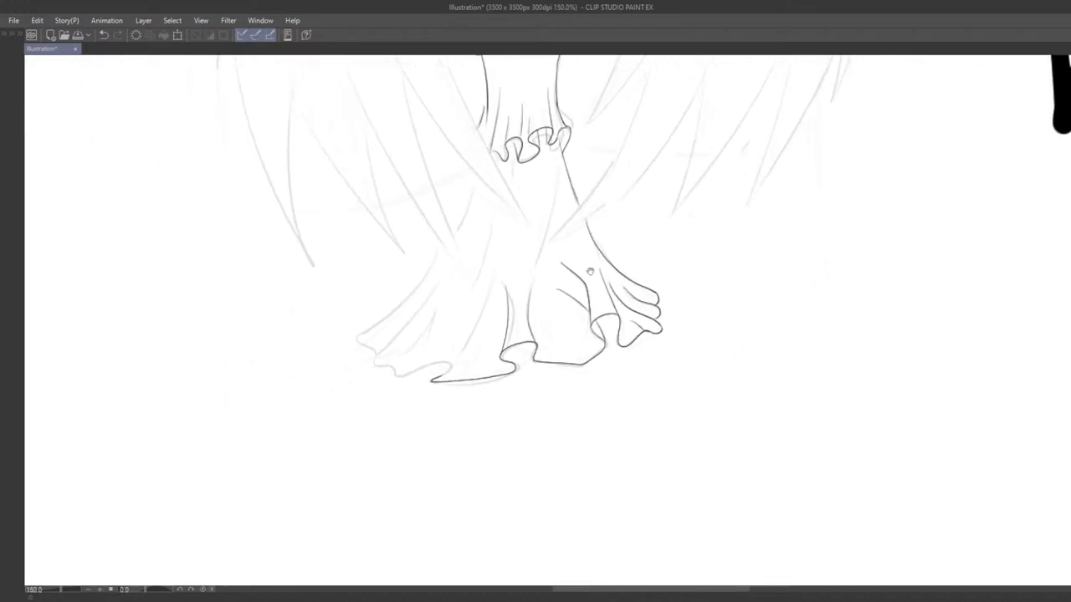
drag(591, 270, 660, 237)
scroll(629, 299, up, 6)
key(ctrl+z)
key(ctrl+z)
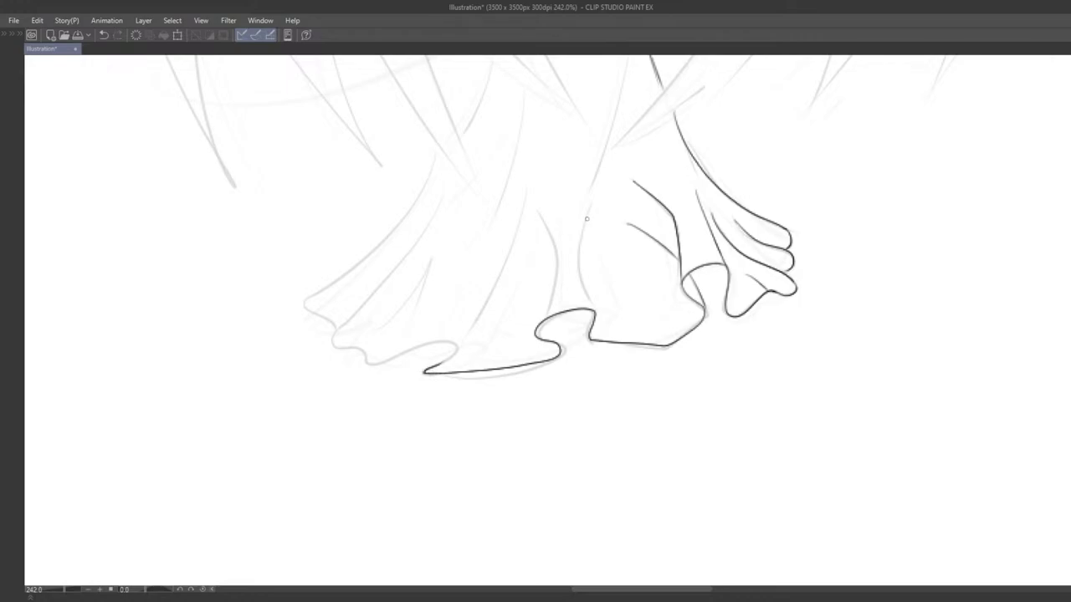
Step: Ink the two curved creases rising from either side of the middle loop on the flared skirt's hem
mouse_move(591, 206)
mouse_down()
mouse_move(578, 264)
mouse_move(589, 318)
mouse_up()
key(ctrl+z)
drag(591, 208, 591, 311)
drag(552, 233, 540, 321)
key(ctrl+z)
key(ctrl+z)
mouse_move(557, 260)
mouse_down()
mouse_move(536, 342)
mouse_move(545, 279)
mouse_up()
Step: Ink the long crease rising from the hem's pointed tip and a short slanting crease above the hem's angular corner
drag(508, 248, 465, 338)
key(ctrl+z)
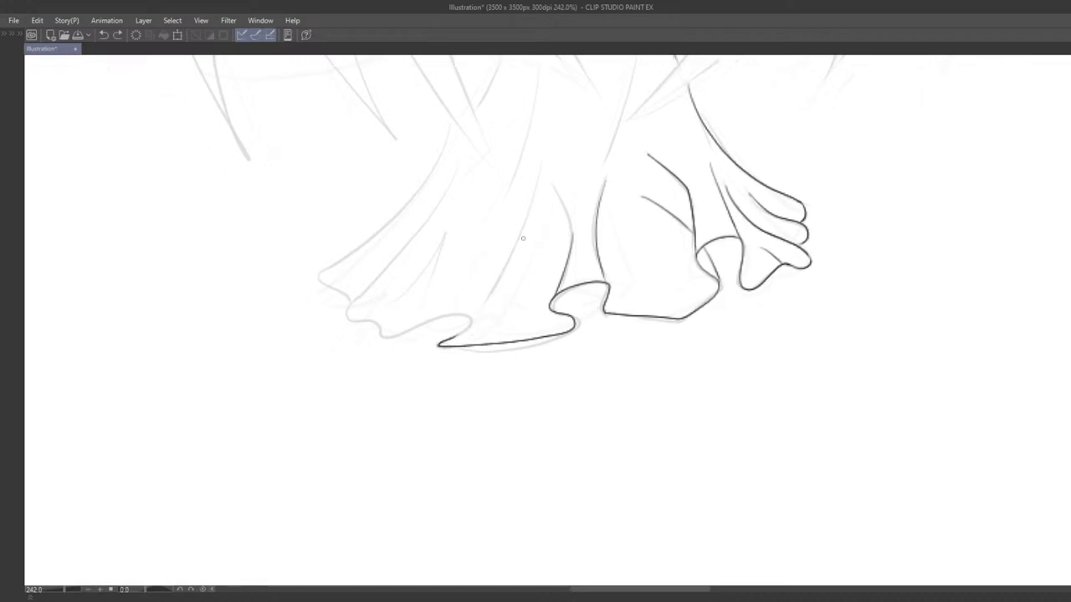
drag(531, 207, 463, 341)
key(ctrl+z)
mouse_move(536, 192)
mouse_down()
mouse_move(502, 278)
mouse_move(481, 307)
mouse_move(508, 259)
mouse_move(465, 337)
mouse_up()
key(ctrl+z)
scroll(483, 340, down, 4)
scroll(483, 341, down, 1)
drag(573, 350, 642, 343)
scroll(617, 336, up, 4)
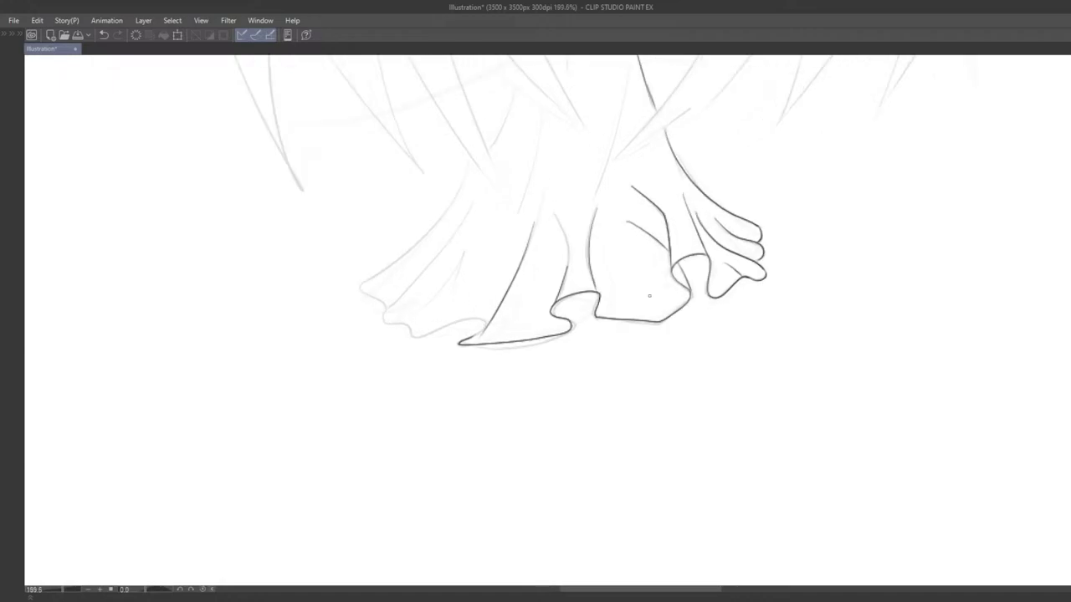
key(ctrl+z)
drag(642, 268, 658, 320)
Step: Ink the wavy remainder of the flared skirt's hem from the pointed tip's fold to the far left corner
drag(567, 380, 679, 355)
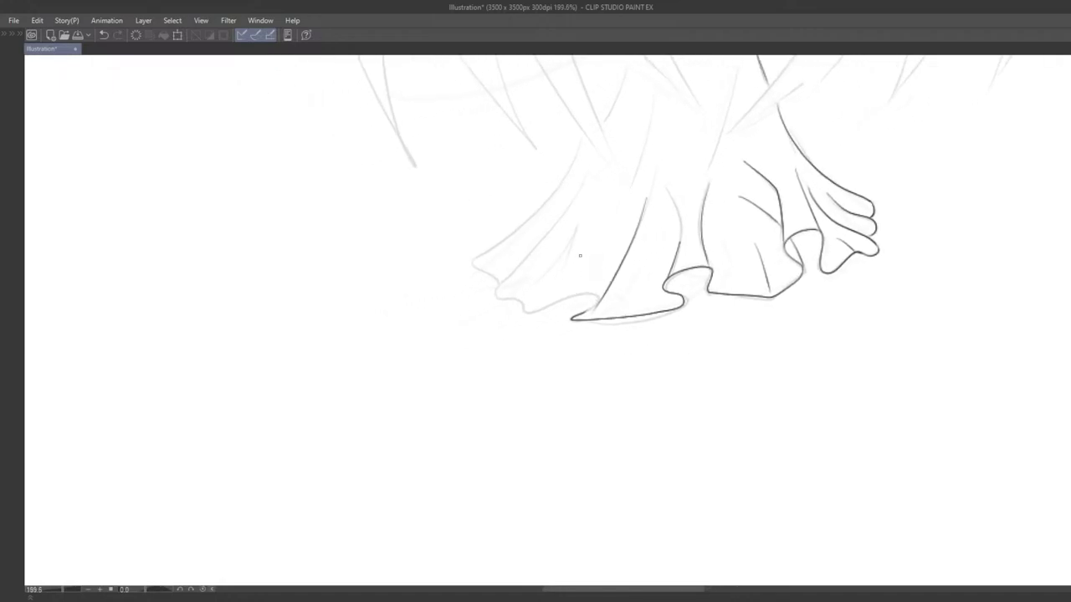
drag(602, 298, 589, 321)
key(ctrl+z)
key(ctrl+z)
drag(602, 295, 536, 314)
key(ctrl+z)
mouse_move(471, 262)
mouse_down()
mouse_move(492, 294)
mouse_move(533, 313)
mouse_move(601, 293)
mouse_up()
key(ctrl+z)
mouse_move(473, 260)
mouse_down()
mouse_move(522, 308)
mouse_move(547, 313)
mouse_move(596, 295)
mouse_move(584, 311)
mouse_up()
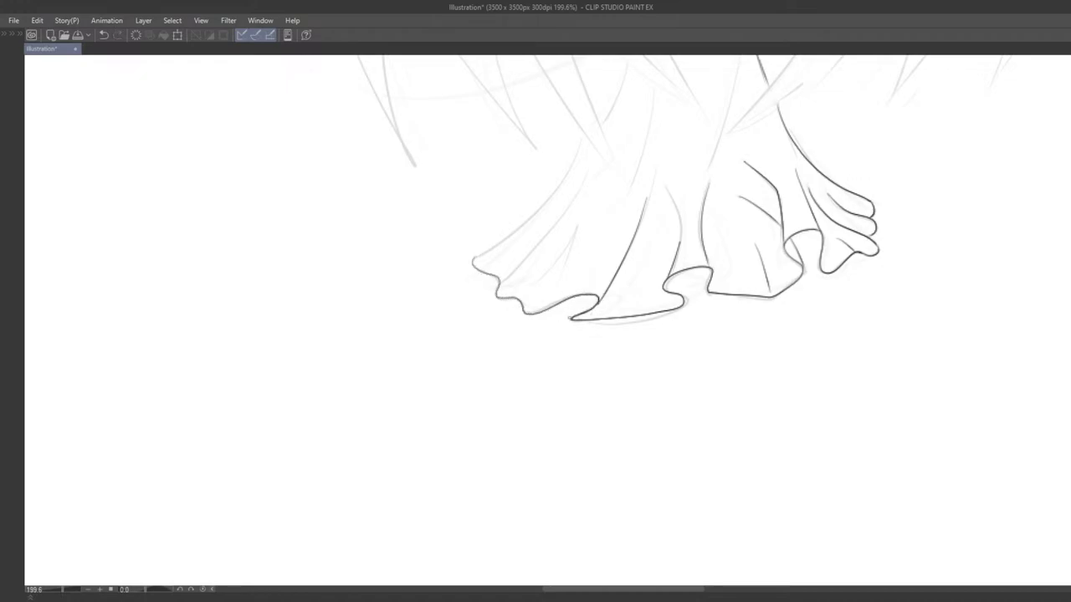
Step: Ink the flared skirt's left outer edge from the hem corner up to the ruffled tier above
scroll(597, 366, up, 2)
scroll(566, 226, up, 2)
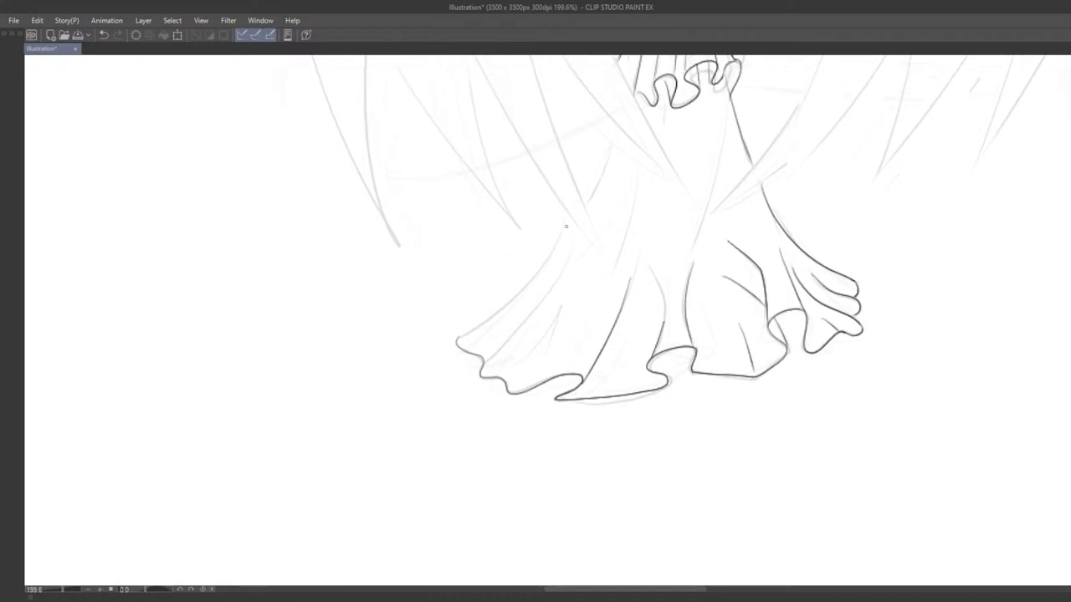
mouse_move(570, 218)
mouse_down()
mouse_move(529, 278)
mouse_move(458, 336)
mouse_move(526, 286)
mouse_move(574, 226)
mouse_move(557, 315)
mouse_up()
key(ctrl+z)
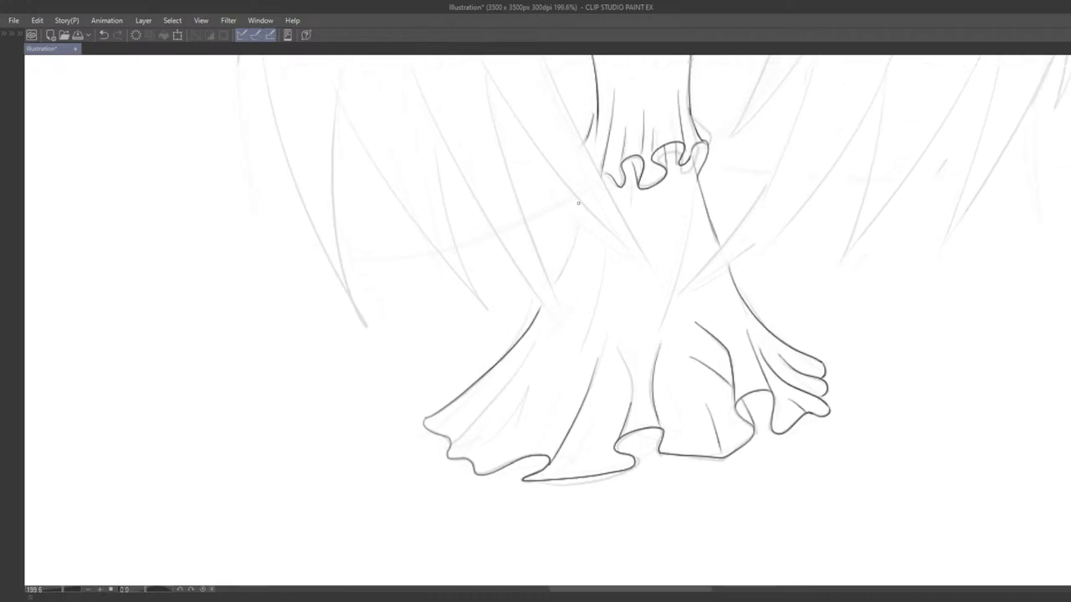
mouse_move(577, 227)
mouse_down()
mouse_move(564, 310)
mouse_move(532, 378)
mouse_up()
key(ctrl+z)
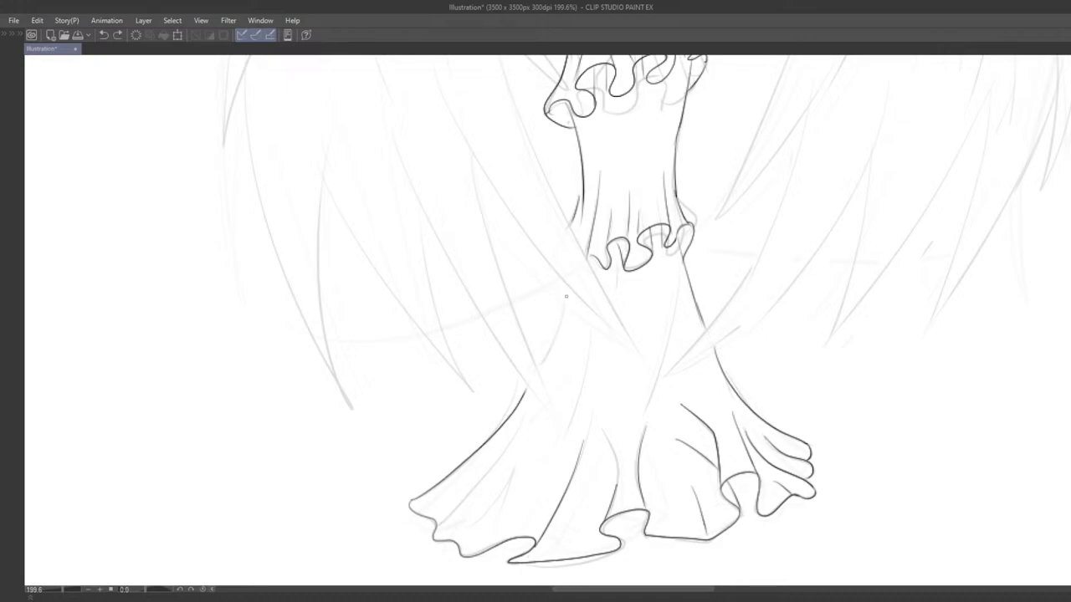
drag(570, 288, 527, 384)
key(ctrl+z)
drag(571, 286, 535, 381)
Step: Ink two slanting creases on the flared skirt's left part and the short line at the hem's pointed fold
scroll(556, 388, down, 8)
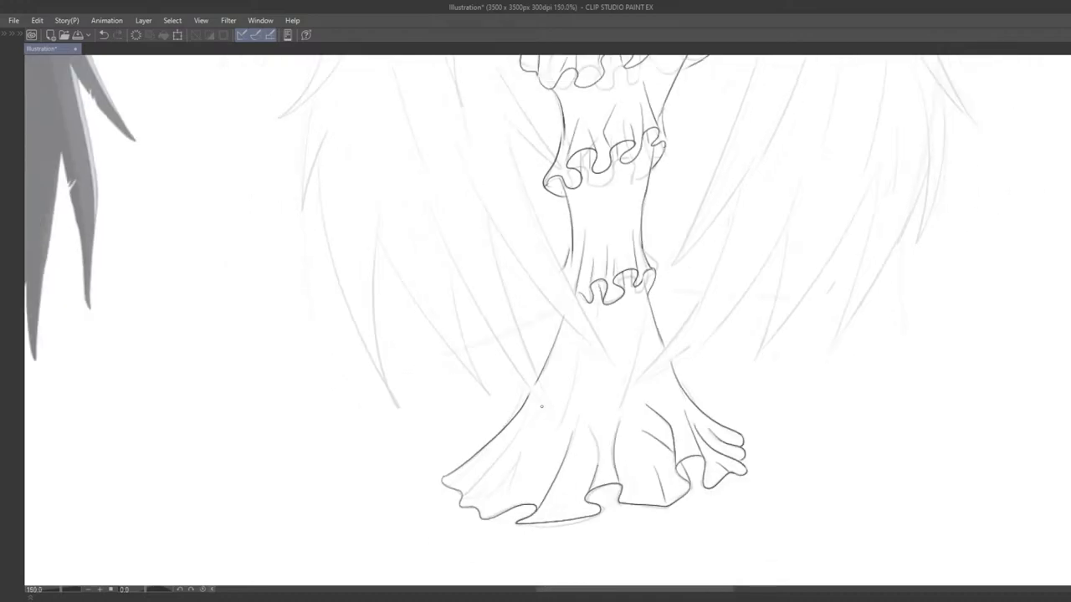
drag(737, 312, 701, 294)
drag(636, 381, 645, 379)
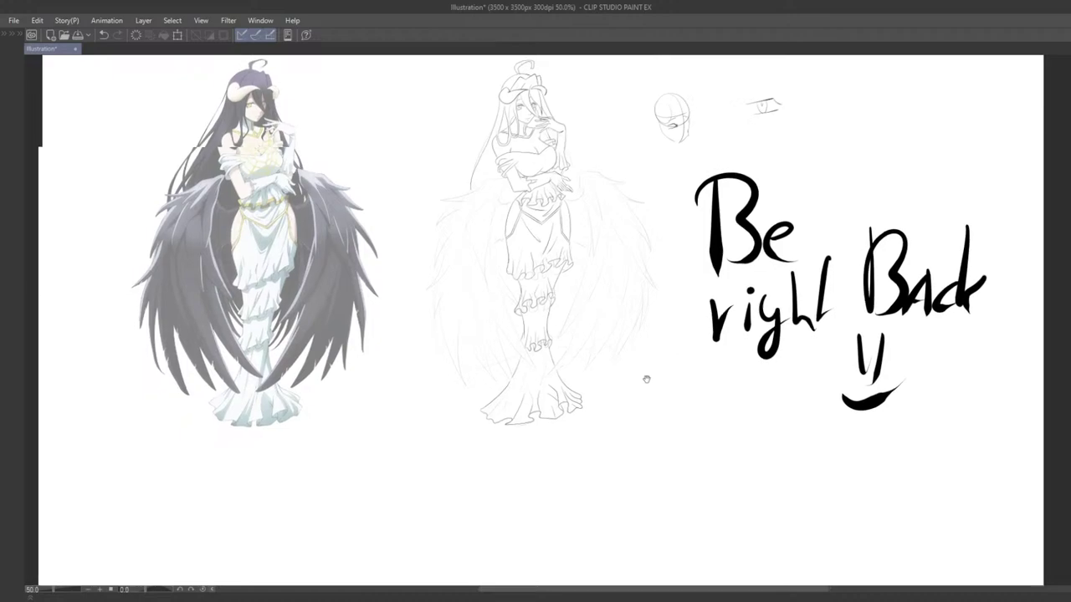
scroll(515, 390, up, 5)
drag(541, 365, 569, 299)
scroll(569, 298, down, 1)
scroll(568, 298, up, 5)
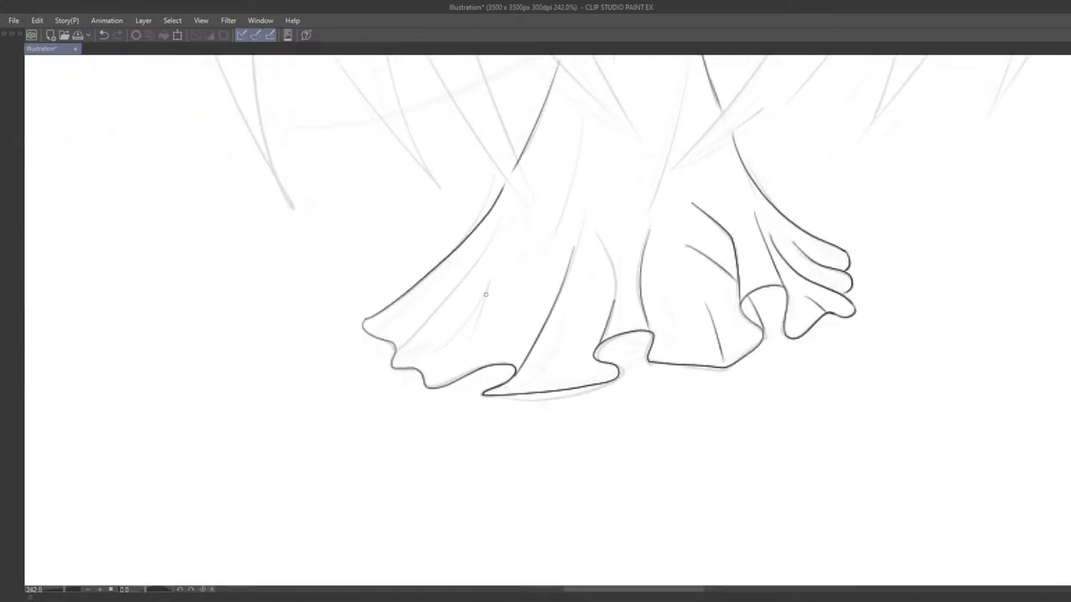
drag(487, 301, 430, 363)
key(ctrl+z)
drag(485, 291, 439, 352)
key(ctrl+z)
mouse_move(490, 282)
mouse_down()
mouse_move(467, 325)
mouse_move(416, 373)
mouse_up()
key(ctrl+z)
mouse_move(488, 282)
mouse_down()
mouse_move(420, 373)
mouse_move(461, 285)
mouse_move(392, 353)
mouse_up()
key(ctrl+z)
key(ctrl+z)
drag(432, 316, 396, 350)
scroll(423, 367, down, 2)
drag(574, 263, 644, 244)
scroll(533, 365, up, 12)
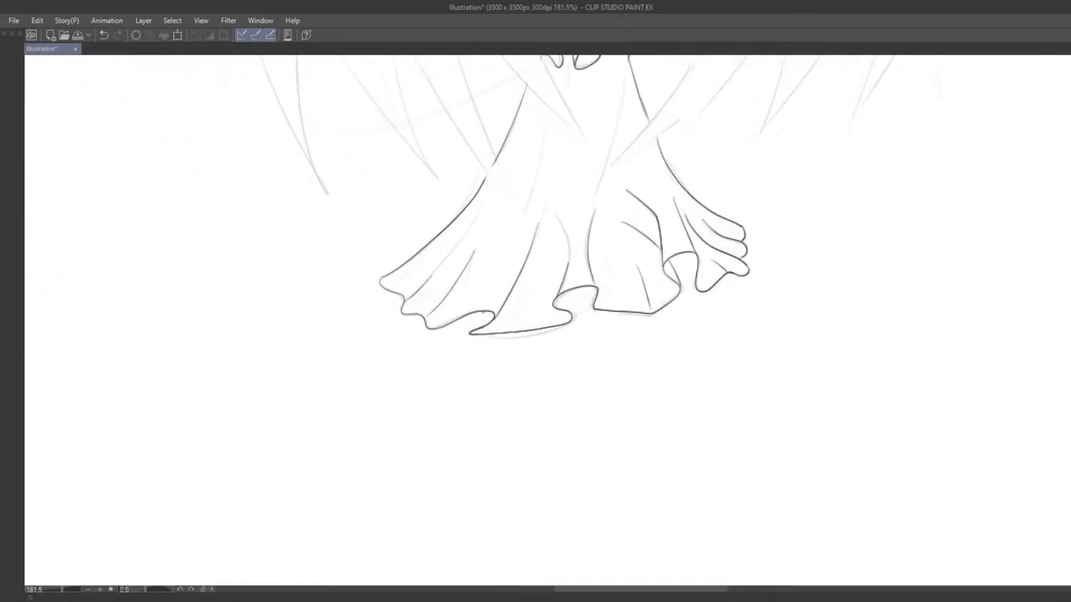
drag(483, 313, 468, 332)
scroll(575, 316, down, 5)
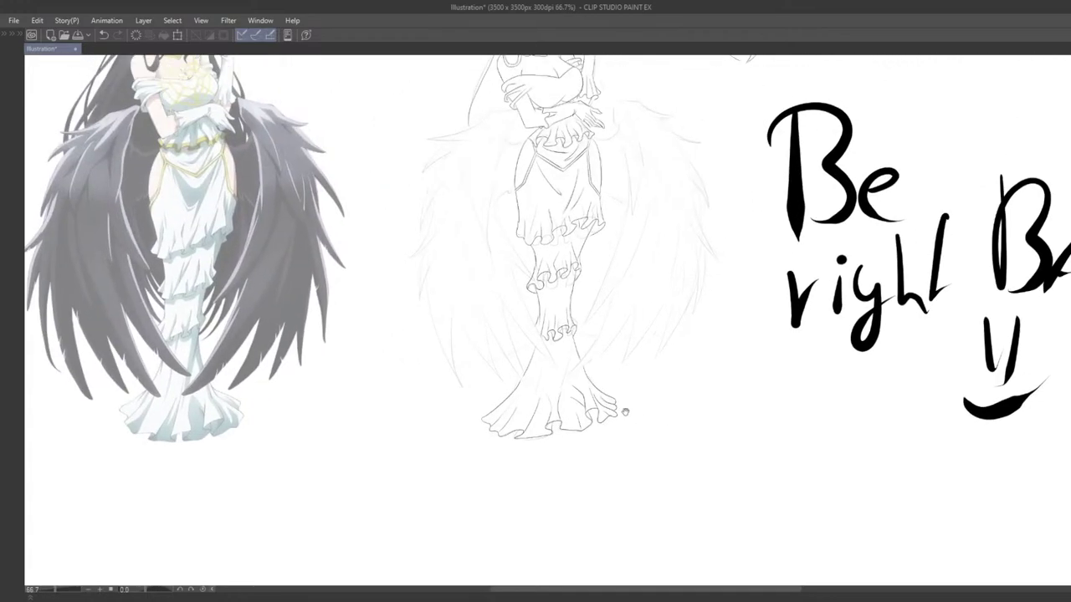
drag(626, 411, 629, 341)
drag(615, 252, 577, 446)
drag(543, 332, 534, 424)
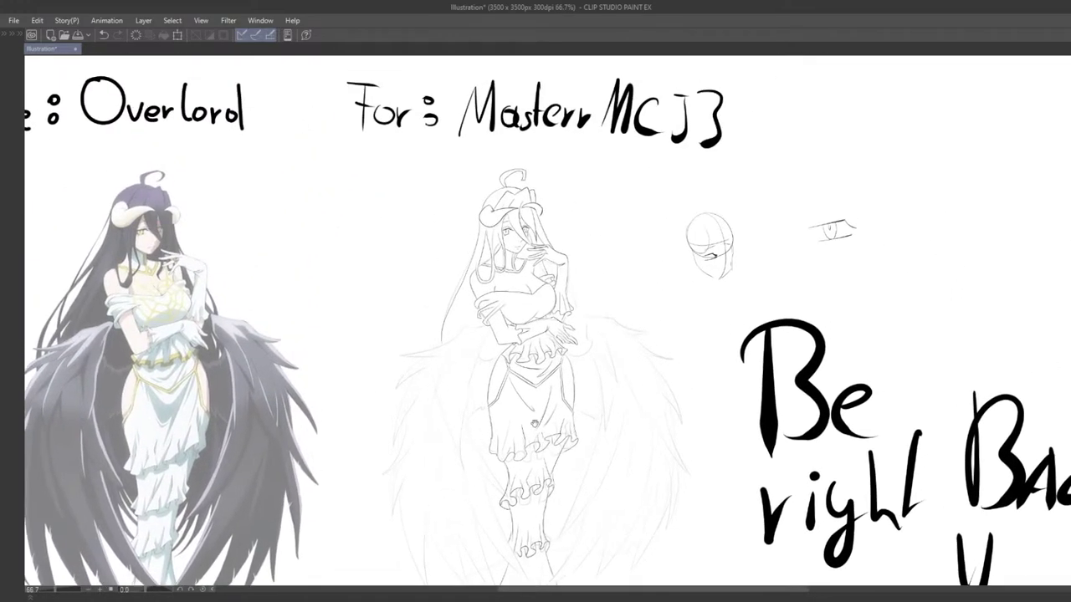
scroll(534, 423, up, 5)
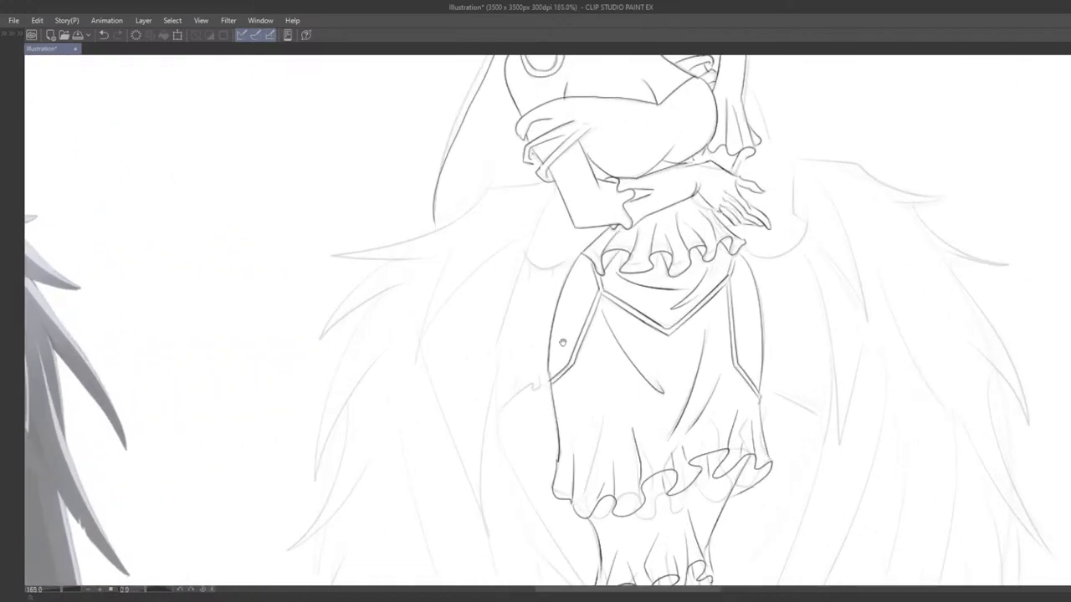
scroll(562, 342, up, 1)
drag(335, 307, 498, 251)
key(ctrl+z)
mouse_move(331, 309)
mouse_down()
mouse_move(437, 286)
mouse_move(490, 262)
mouse_move(526, 224)
mouse_move(586, 218)
mouse_up()
scroll(587, 276, down, 5)
mouse_move(633, 294)
mouse_down()
mouse_move(782, 274)
mouse_move(1036, 264)
mouse_move(628, 308)
mouse_up()
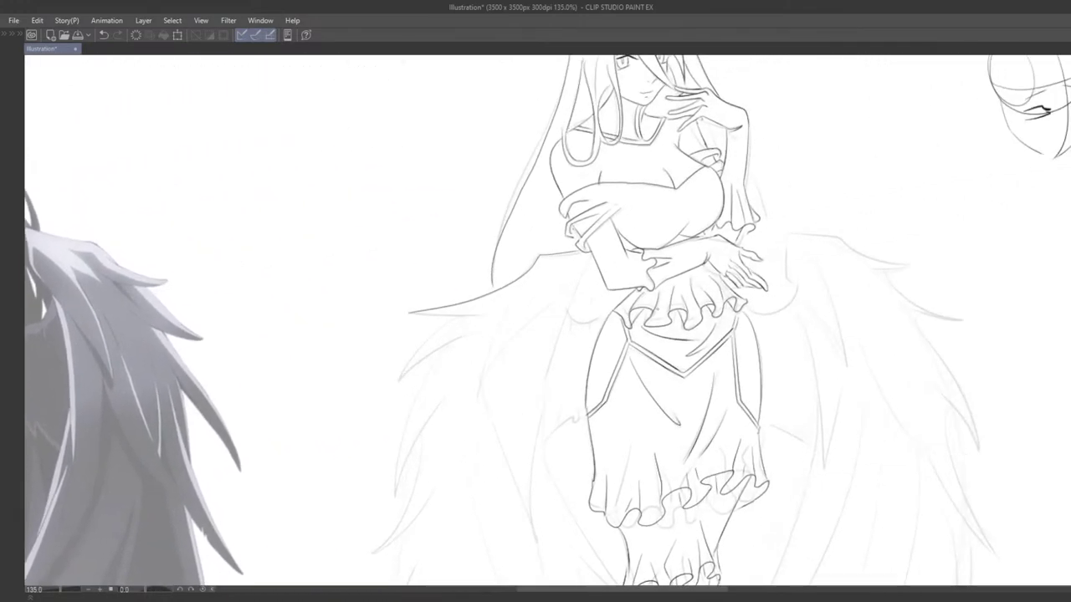
scroll(639, 316, up, 3)
key(ctrl+z)
mouse_move(337, 308)
mouse_down()
mouse_move(437, 286)
mouse_move(476, 261)
mouse_move(781, 232)
mouse_move(805, 242)
mouse_move(694, 273)
mouse_up()
scroll(474, 272, down, 3)
scroll(805, 241, down, 1)
scroll(701, 270, up, 2)
key(ctrl+z)
Step: Ink the left wing's top edge from beside the forearm outward toward the uppermost feather tip
drag(696, 230, 719, 232)
key(ctrl+z)
drag(701, 272, 691, 297)
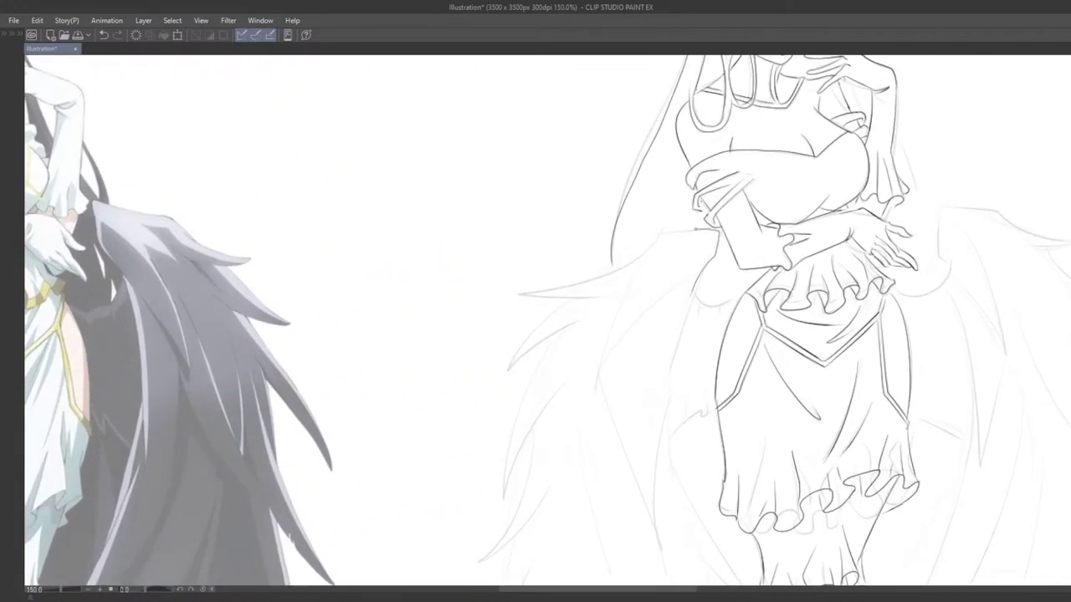
drag(695, 229, 621, 308)
mouse_move(687, 231)
mouse_down()
mouse_move(590, 281)
mouse_move(519, 294)
mouse_up()
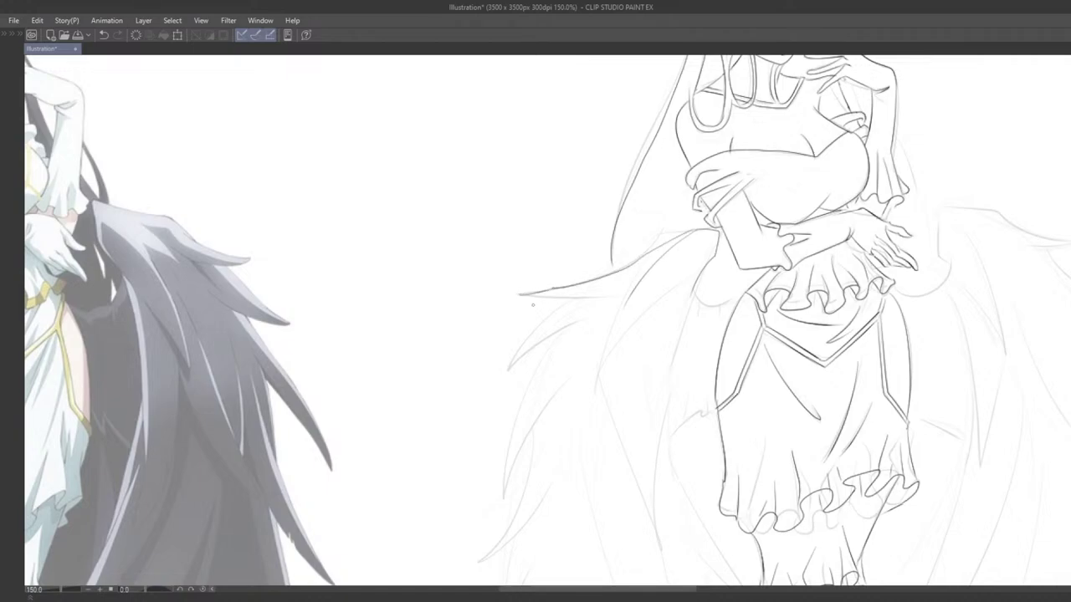
key(ctrl+z)
key(ctrl+y)
key(ctrl+z)
drag(518, 294, 599, 300)
scroll(613, 363, down, 1)
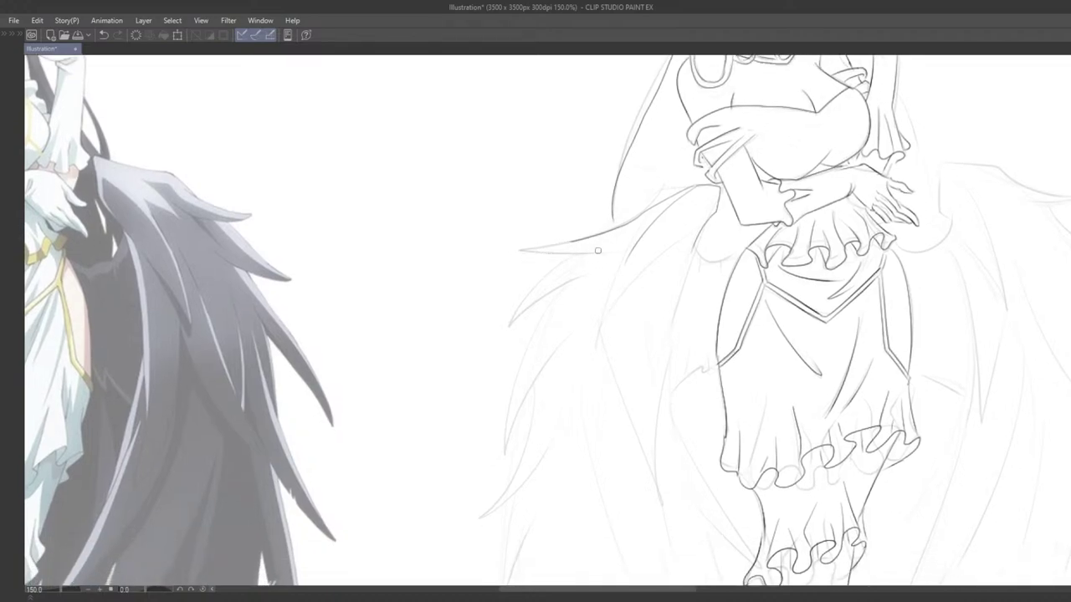
Step: Ink the pointed tip and underside of the left wing's uppermost feather and both edges of the second feather below it
mouse_move(522, 248)
mouse_down()
mouse_move(577, 241)
mouse_move(523, 250)
mouse_move(604, 255)
mouse_up()
key(ctrl+z)
mouse_move(521, 249)
mouse_down()
mouse_move(614, 256)
mouse_move(510, 326)
mouse_up()
key(ctrl+z)
mouse_move(573, 256)
mouse_down()
mouse_move(542, 278)
mouse_move(511, 327)
mouse_move(599, 271)
mouse_up()
key(ctrl+z)
drag(584, 378, 610, 289)
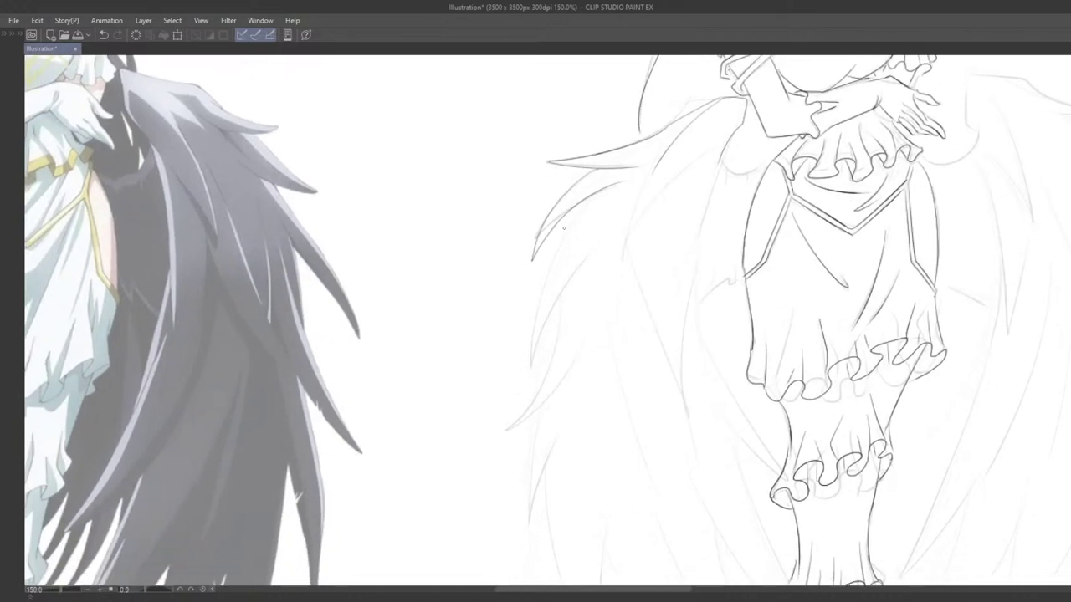
Step: Ink the curved third feather on the left wing's outer side, directly beneath the second one
mouse_move(580, 209)
mouse_down()
mouse_move(547, 274)
mouse_move(533, 372)
mouse_up()
key(ctrl+z)
mouse_move(587, 199)
mouse_down()
mouse_move(531, 371)
mouse_move(604, 242)
mouse_up()
Step: Ink both long edges of the left wing's fourth feather, meeting in a sharp tip pointing down and outward
scroll(601, 276, down, 5)
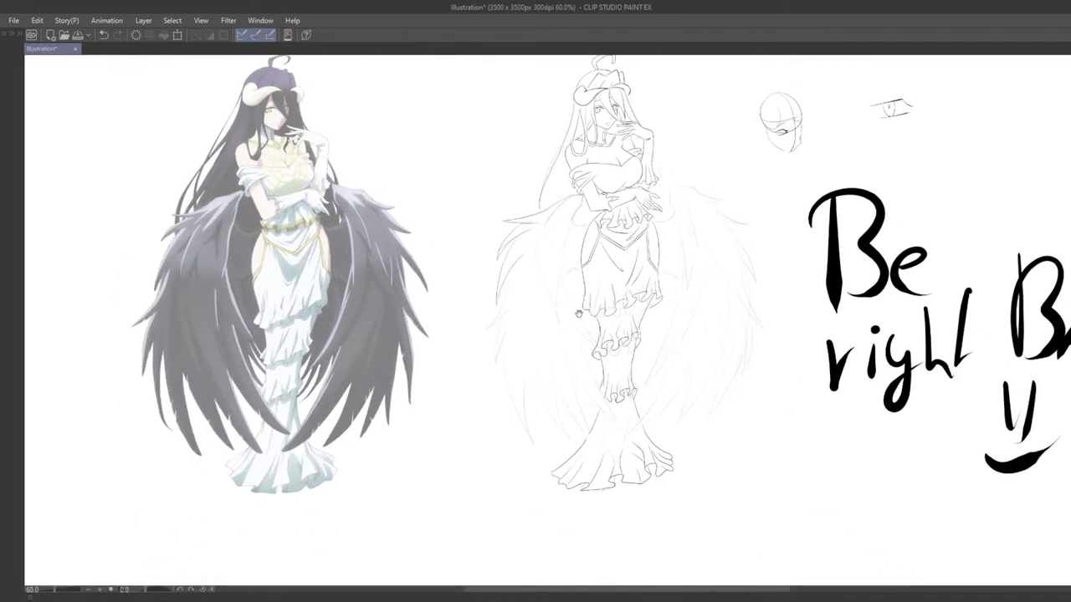
scroll(511, 358, up, 5)
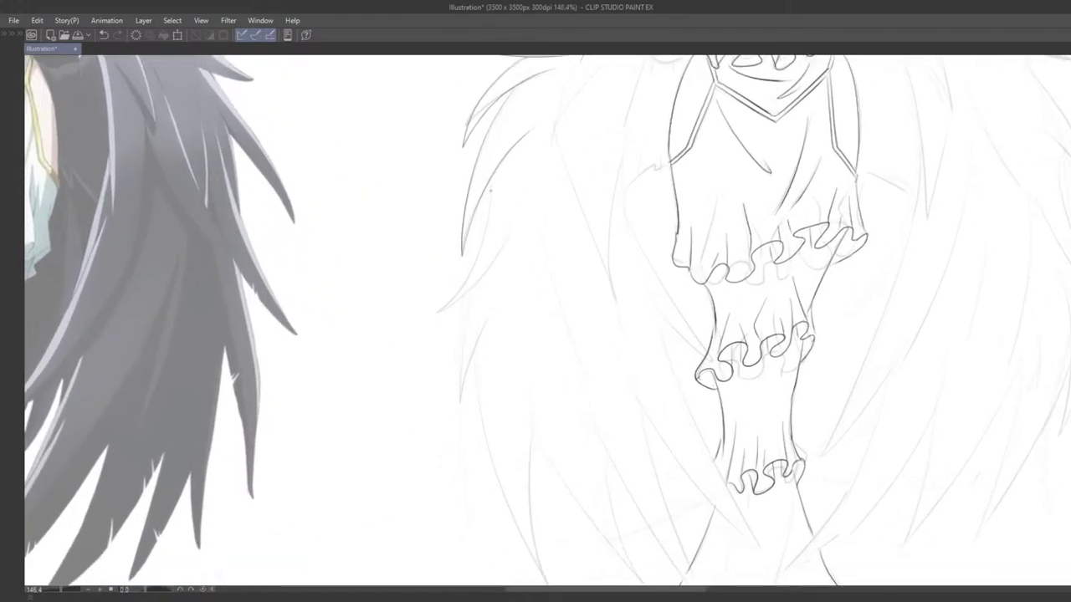
mouse_move(489, 189)
mouse_down()
mouse_move(465, 333)
mouse_move(442, 374)
mouse_up()
key(ctrl+z)
mouse_move(490, 184)
mouse_down()
mouse_move(478, 289)
mouse_move(438, 396)
mouse_up()
drag(519, 231, 460, 373)
drag(494, 409, 478, 280)
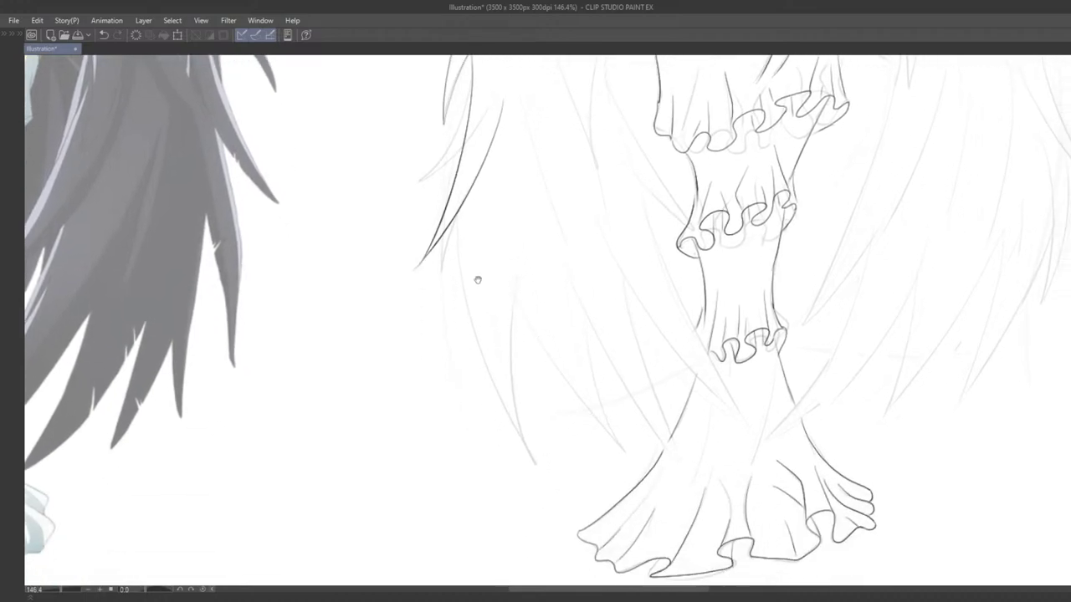
Step: Ink both curved edges of the long lower feather on the left wing, converging in a downward-pointing tip
mouse_move(462, 196)
mouse_down()
mouse_move(513, 401)
mouse_move(532, 428)
mouse_up()
key(ctrl+z)
drag(463, 211, 541, 457)
key(ctrl+z)
mouse_move(461, 215)
mouse_down()
mouse_move(495, 393)
mouse_move(537, 456)
mouse_up()
drag(524, 251, 532, 454)
scroll(544, 452, down, 10)
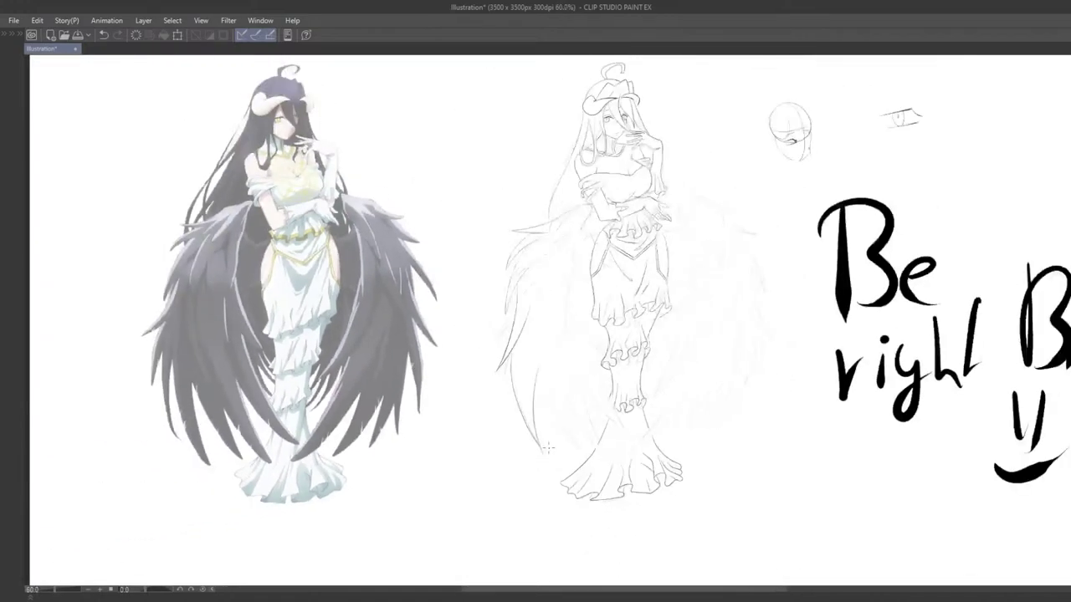
scroll(572, 447, up, 6)
scroll(611, 423, down, 2)
drag(575, 358, 535, 236)
scroll(528, 298, up, 2)
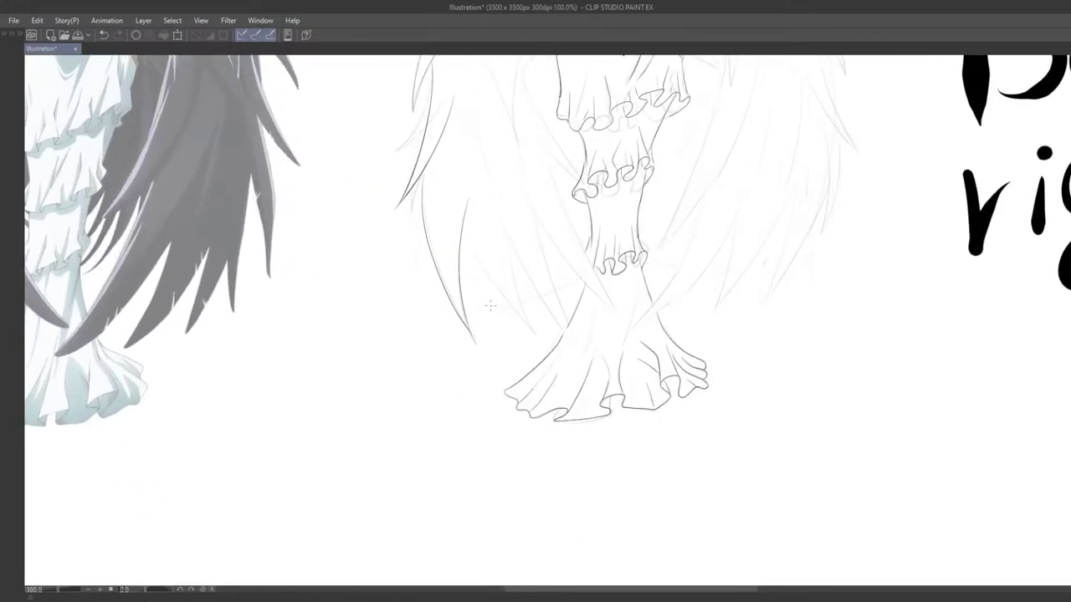
mouse_move(462, 235)
mouse_down()
mouse_move(504, 314)
mouse_move(535, 348)
mouse_up()
key(ctrl+z)
drag(464, 231, 533, 327)
key(ctrl+z)
drag(463, 231, 529, 331)
drag(493, 198, 523, 329)
key(ctrl+z)
key(ctrl+z)
mouse_move(465, 229)
mouse_down()
mouse_move(504, 301)
mouse_move(513, 296)
mouse_move(489, 250)
mouse_move(468, 227)
mouse_move(510, 297)
mouse_up()
key(ctrl+z)
drag(499, 197, 510, 291)
key(ctrl+z)
key(ctrl+z)
drag(465, 234, 507, 293)
drag(497, 196, 509, 286)
key(ctrl+z)
key(ctrl+z)
Step: Ink the upper edge of the short feather just inside the left wing's long, outermost lower feather
drag(467, 224, 499, 293)
drag(496, 188, 499, 291)
mouse_move(528, 254)
mouse_down()
mouse_move(504, 244)
mouse_move(537, 322)
mouse_up()
key(ctrl+z)
key(ctrl+z)
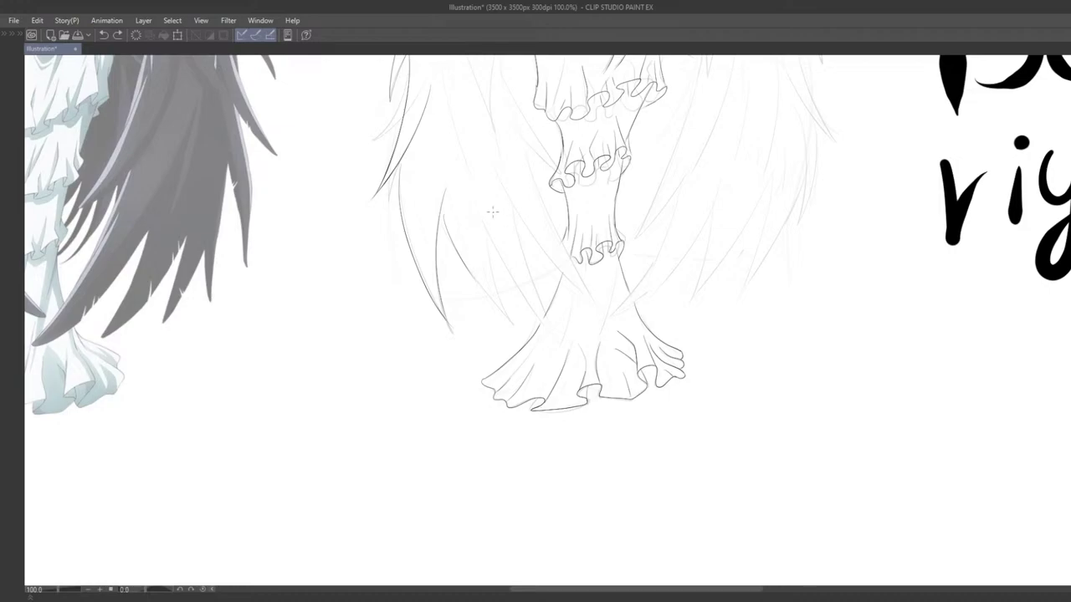
drag(474, 187, 544, 343)
key(ctrl+z)
drag(479, 191, 546, 343)
key(ctrl+z)
drag(478, 190, 545, 339)
key(ctrl+z)
drag(478, 191, 548, 335)
scroll(522, 329, up, 3)
drag(502, 167, 552, 341)
key(ctrl+z)
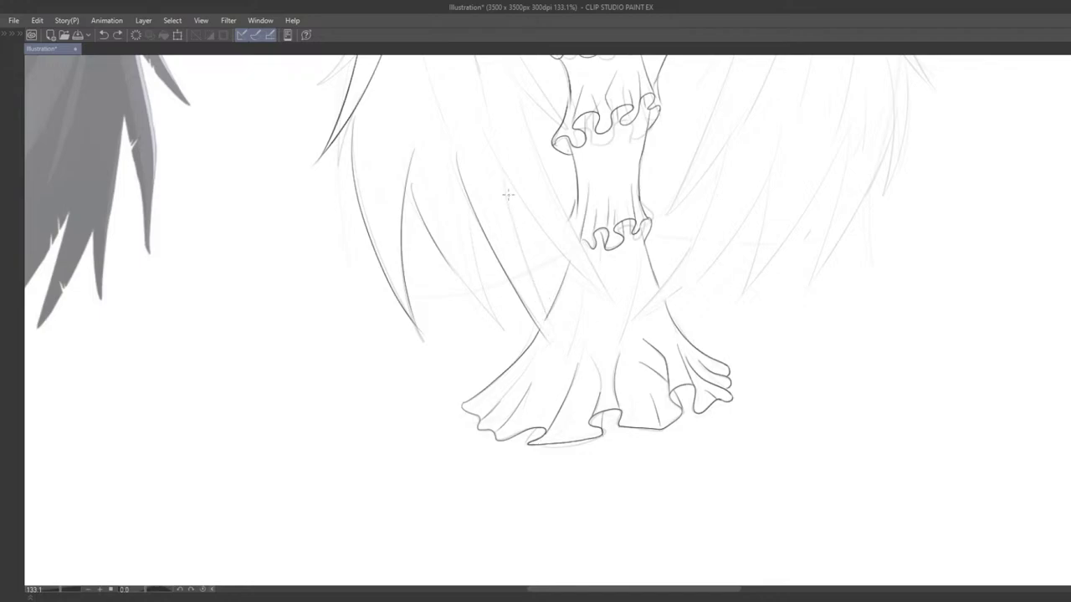
drag(507, 170, 557, 338)
scroll(552, 334, up, 1)
scroll(535, 301, up, 1)
key(ctrl+z)
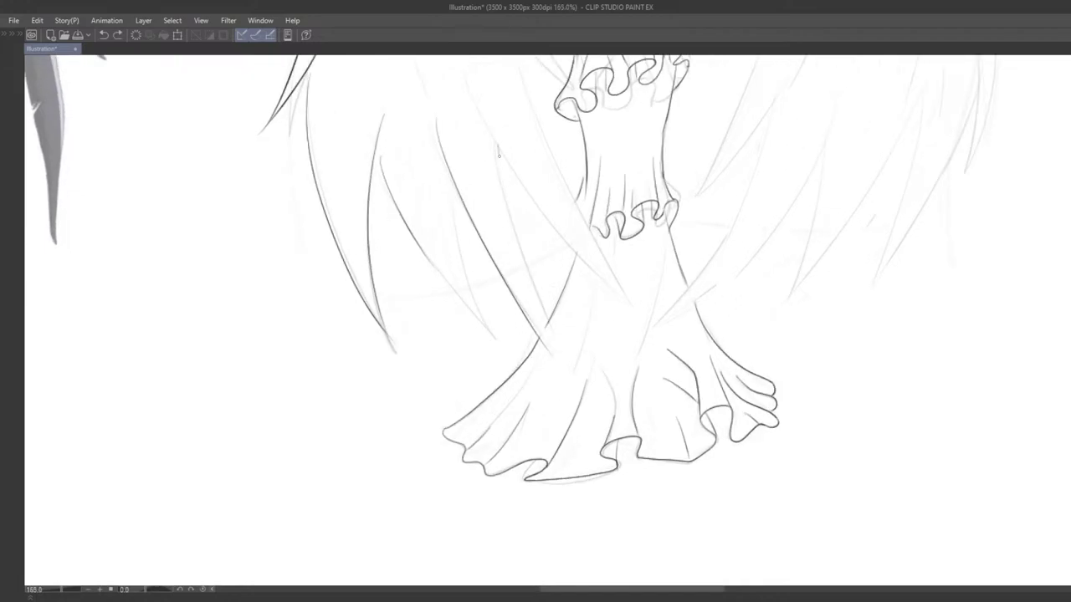
drag(498, 155, 560, 342)
key(ctrl+z)
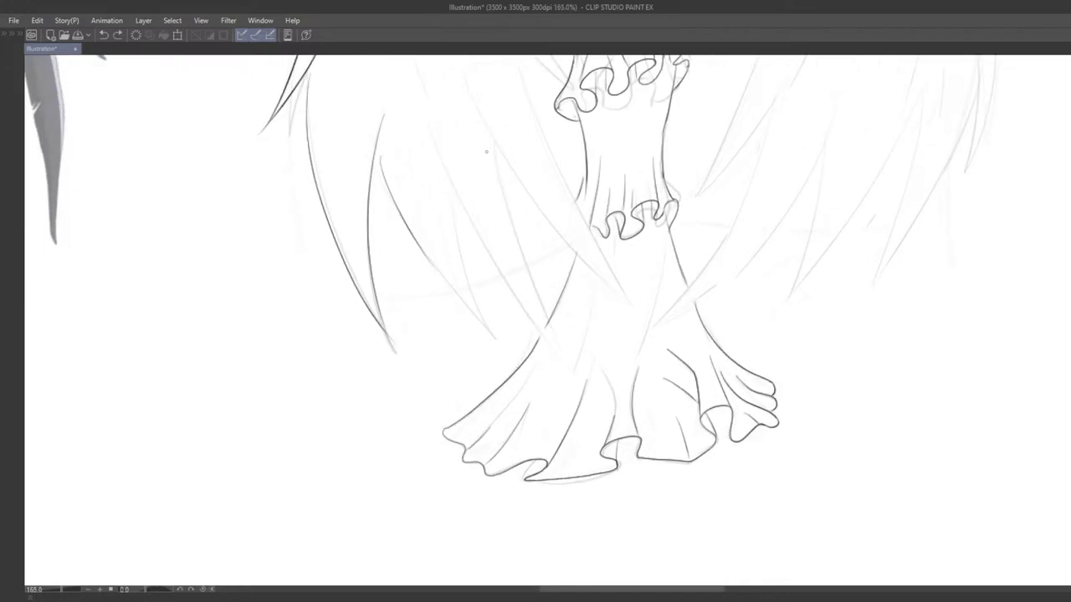
Step: Ink both long edges of the left wing's second large lower feather, converging in a sharp tip over the dress's flared hem
drag(501, 155, 552, 349)
mouse_move(436, 133)
mouse_down()
mouse_move(468, 226)
mouse_move(552, 358)
mouse_up()
key(ctrl+z)
mouse_move(436, 139)
mouse_down()
mouse_move(502, 272)
mouse_move(567, 357)
mouse_up()
key(ctrl+z)
drag(447, 174, 564, 360)
scroll(584, 354, down, 10)
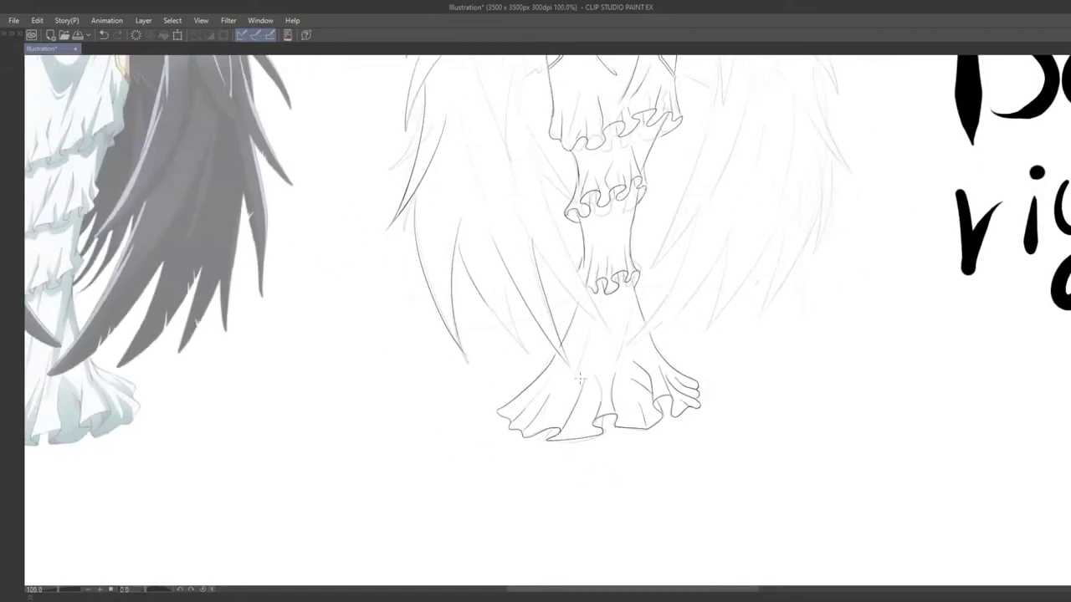
Step: Erase the previously inked edge of the short feather between the left wing's two large lower feathers
scroll(662, 366, up, 5)
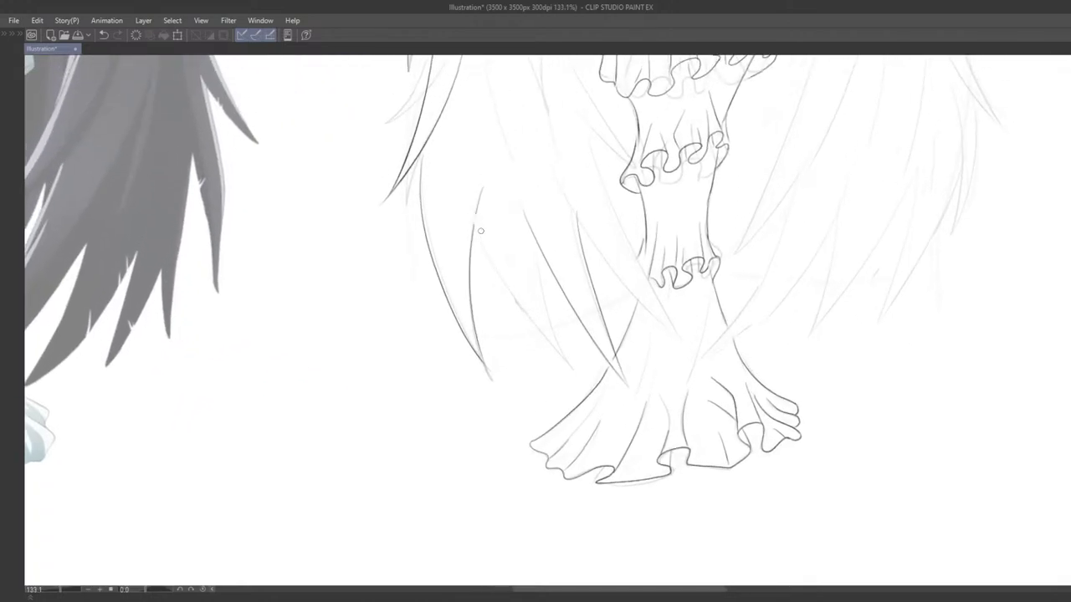
drag(484, 222, 514, 299)
key(e)
Step: Ink the curved upper edge of the short feather between the left wing's two large lower feathers
drag(484, 239, 514, 302)
key(ctrl+z)
drag(475, 225, 552, 328)
drag(530, 234, 554, 333)
key(ctrl+z)
key(ctrl+z)
drag(474, 226, 540, 323)
Step: Close the short lower feather with its inner edge, running down to meet the curved edge in a point
drag(535, 244, 533, 322)
key(ctrl+z)
drag(536, 243, 532, 326)
key(ctrl+z)
drag(534, 243, 535, 322)
scroll(544, 340, down, 8)
drag(644, 292, 629, 241)
scroll(628, 241, up, 3)
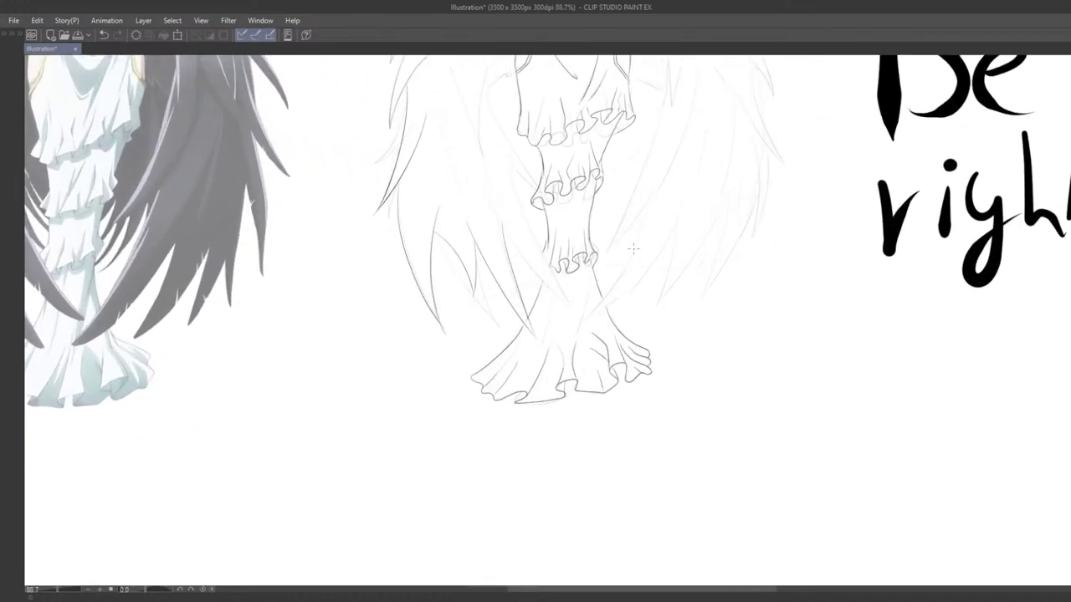
Step: Ink both long edges of the left wing's innermost lower feather, meeting in a pointed tip over the lower skirt
mouse_move(476, 211)
mouse_down()
mouse_move(545, 291)
mouse_move(515, 243)
mouse_move(555, 304)
mouse_up()
key(ctrl+z)
key(ctrl+z)
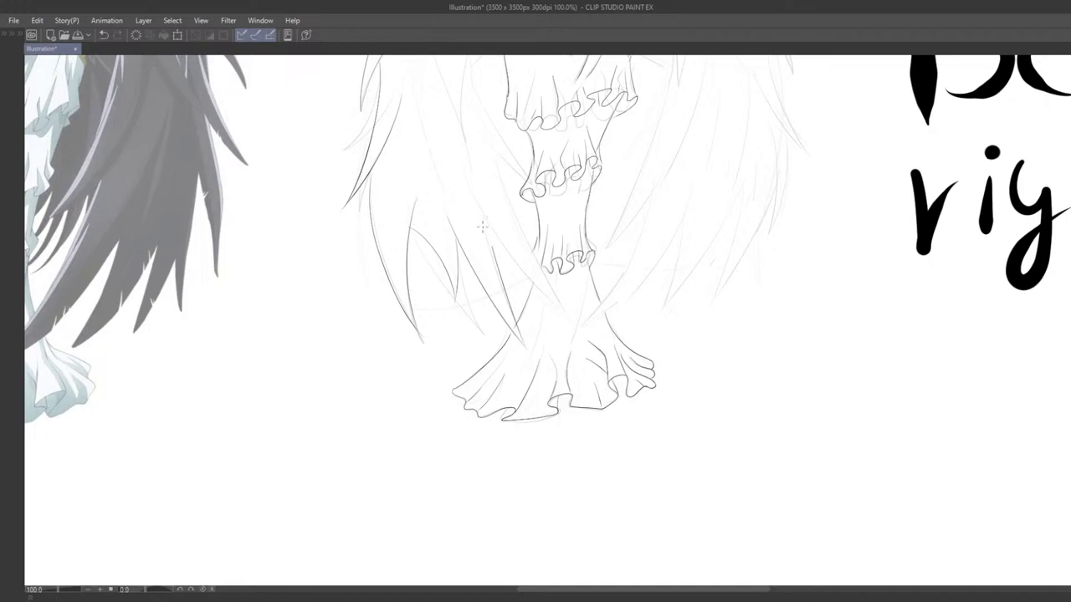
drag(482, 224, 559, 322)
drag(520, 223, 558, 334)
scroll(545, 293, down, 5)
scroll(536, 285, up, 6)
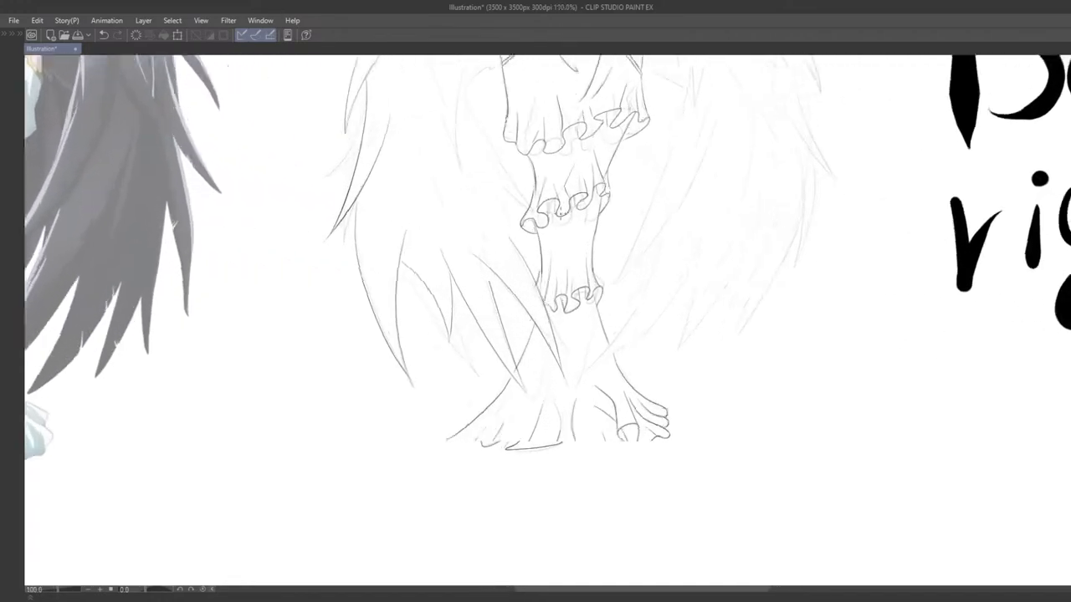
drag(525, 301, 530, 285)
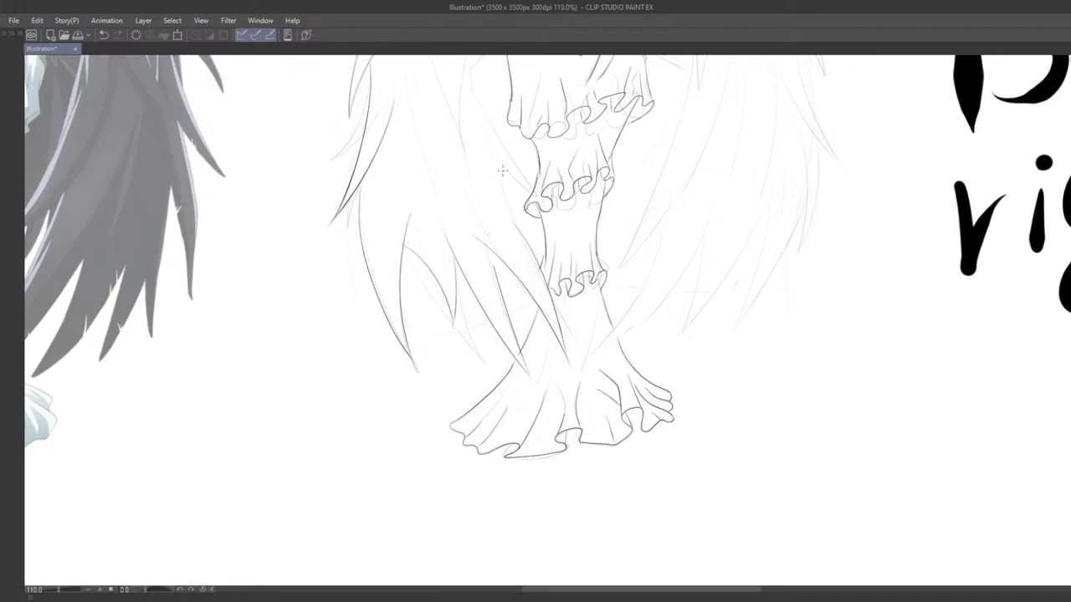
drag(502, 164, 518, 236)
key(ctrl+z)
drag(502, 163, 522, 244)
key(ctrl+z)
key(ctrl+z)
drag(499, 165, 510, 219)
key(ctrl+z)
mouse_move(501, 168)
mouse_down()
mouse_move(520, 231)
mouse_move(501, 282)
mouse_up()
key(ctrl+z)
scroll(497, 279, down, 6)
drag(530, 222, 583, 274)
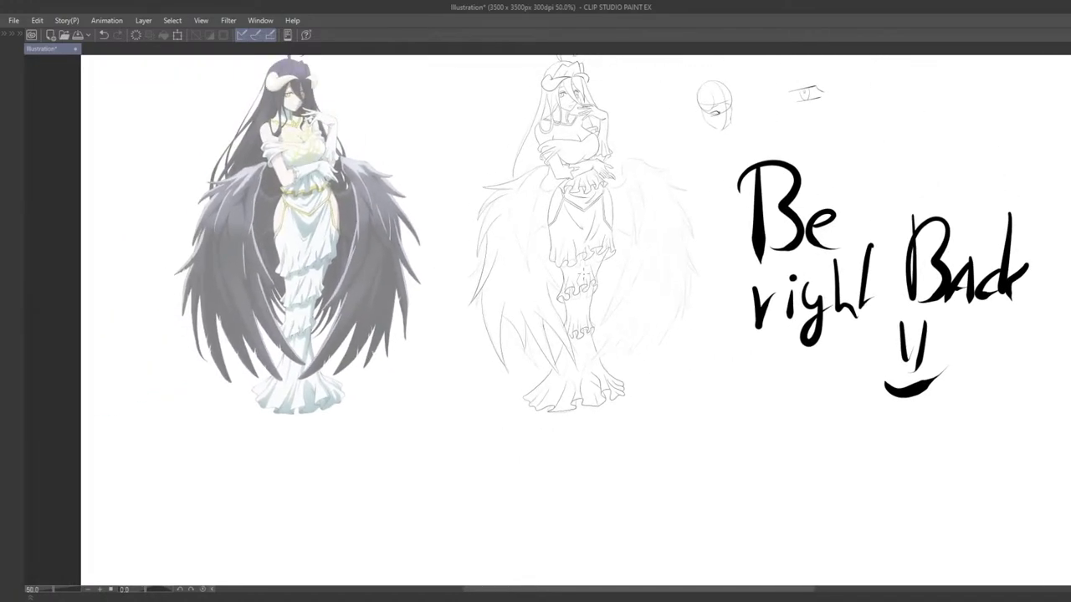
scroll(583, 276, up, 3)
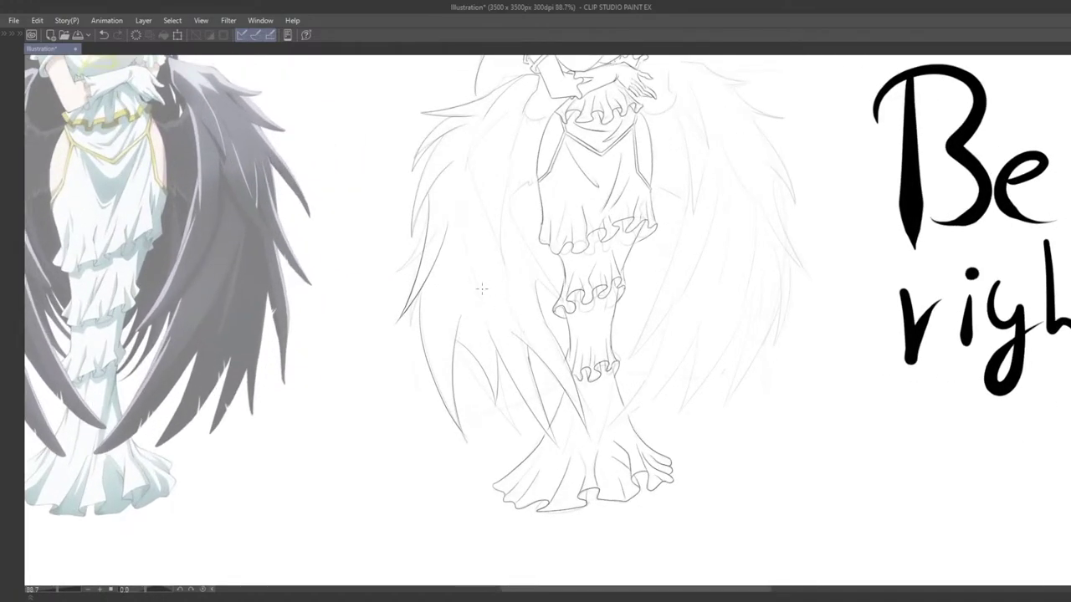
drag(478, 300, 523, 349)
key(ctrl+z)
drag(474, 296, 519, 341)
key(ctrl+z)
drag(471, 270, 519, 338)
key(ctrl+z)
Step: Ink the curved feather edge sweeping down from the top of the left wing, near the shoulder
drag(494, 144, 502, 188)
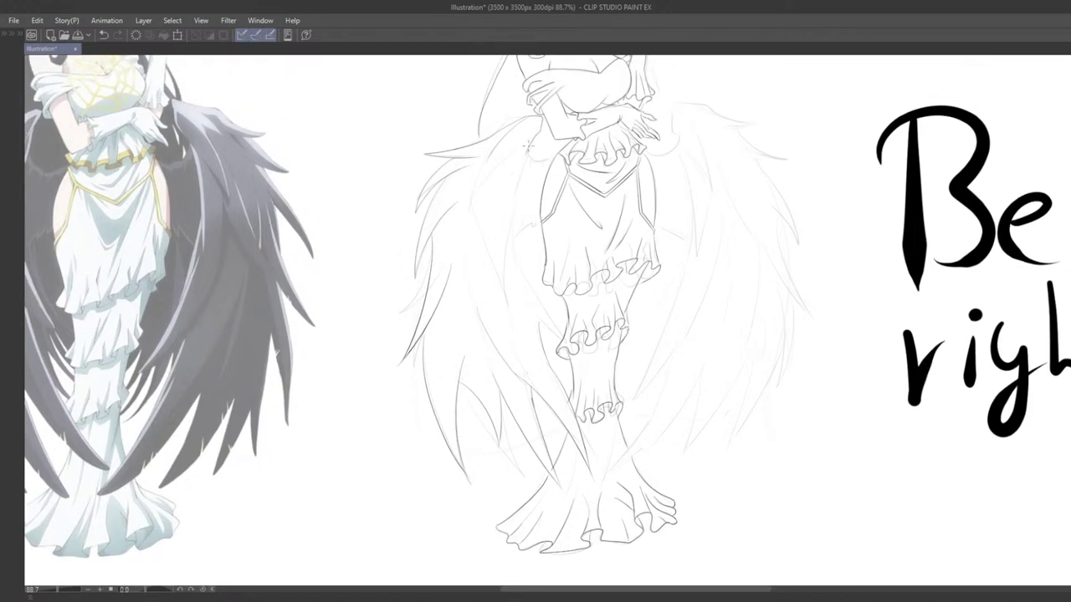
drag(527, 145, 476, 228)
key(ctrl+z)
key(ctrl+z)
mouse_move(495, 151)
mouse_down()
mouse_move(471, 215)
mouse_move(522, 150)
mouse_up()
Step: Ink the long inner contour of the left wing, curving down from beside the arm along the hip
drag(516, 198, 605, 227)
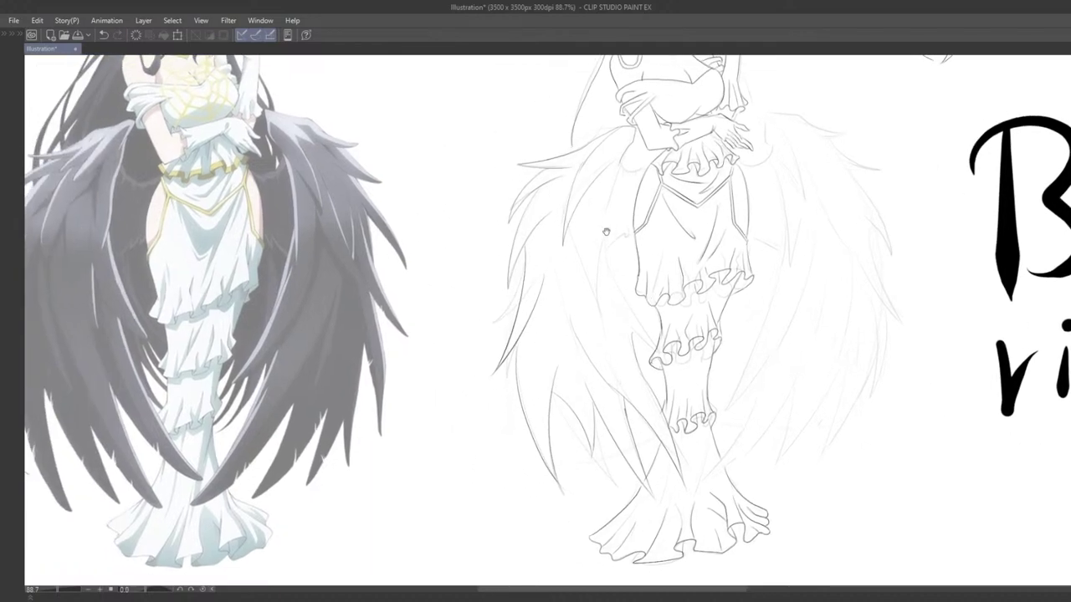
drag(624, 157, 596, 249)
key(ctrl+z)
drag(623, 159, 608, 268)
drag(589, 226, 610, 276)
key(ctrl+z)
key(ctrl+z)
key(ctrl+z)
drag(619, 162, 602, 288)
key(ctrl+z)
drag(614, 170, 602, 293)
mouse_move(604, 255)
mouse_down()
mouse_move(659, 338)
mouse_move(642, 307)
mouse_up()
key(ctrl+z)
drag(591, 237, 640, 323)
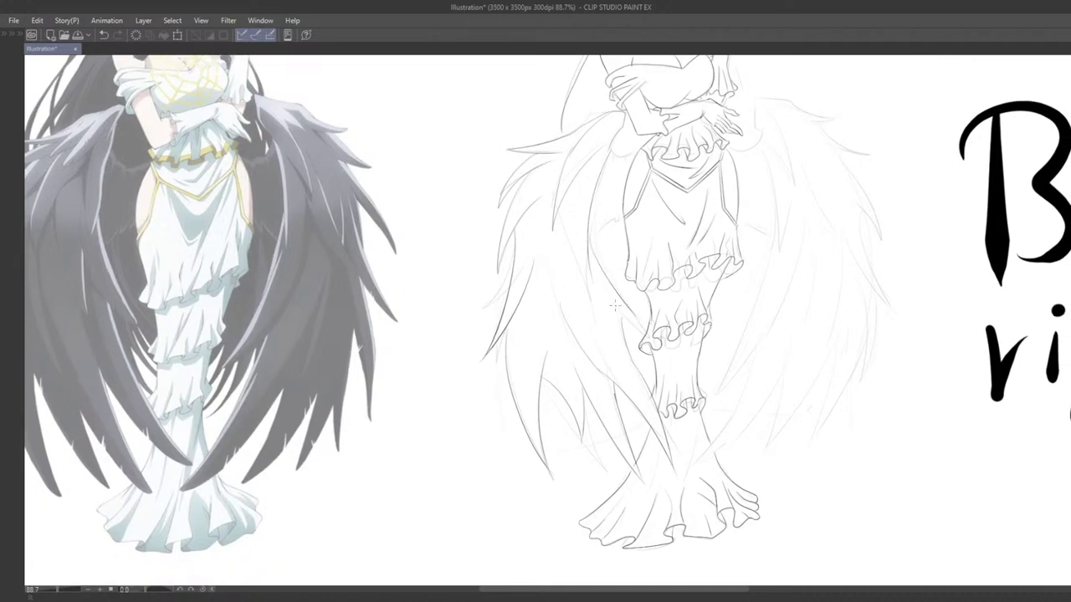
key(ctrl+z)
drag(591, 236, 643, 321)
drag(589, 289, 645, 324)
key(ctrl+z)
drag(589, 289, 643, 334)
key(ctrl+z)
key(ctrl+z)
Step: Ink both edges of the left wing's inner feather beside the upper skirt, converging in a tip at the second ruffle
drag(596, 243, 636, 320)
drag(582, 295, 644, 335)
key(ctrl+z)
drag(578, 267, 644, 334)
scroll(643, 344, down, 2)
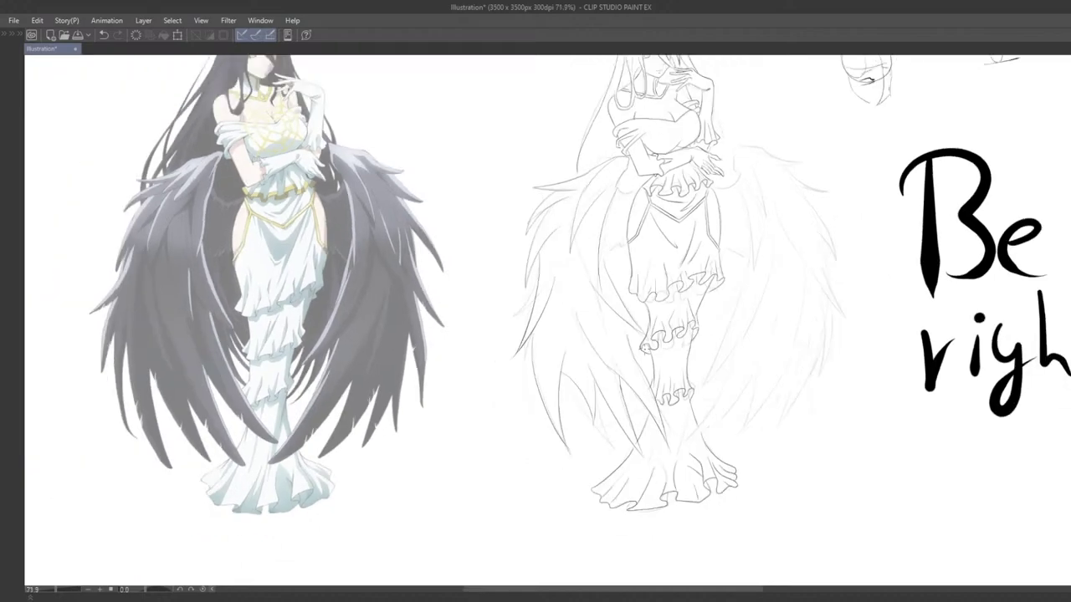
scroll(619, 305, down, 2)
Step: Ink the long curved feather edges running down through the middle of the left wing
scroll(619, 305, up, 4)
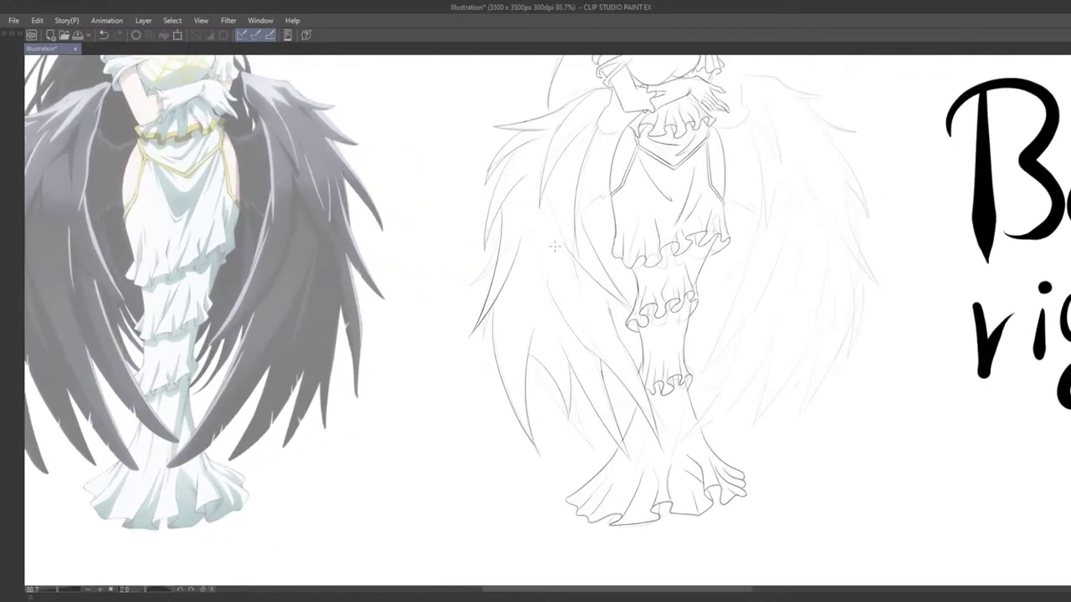
drag(538, 222, 548, 293)
key(ctrl+z)
drag(537, 223, 548, 285)
key(ctrl+z)
drag(540, 238, 548, 333)
key(ctrl+z)
key(ctrl+z)
drag(548, 274, 603, 332)
drag(588, 280, 596, 324)
key(ctrl+z)
key(ctrl+z)
drag(544, 261, 589, 320)
scroll(593, 309, down, 3)
scroll(592, 309, up, 3)
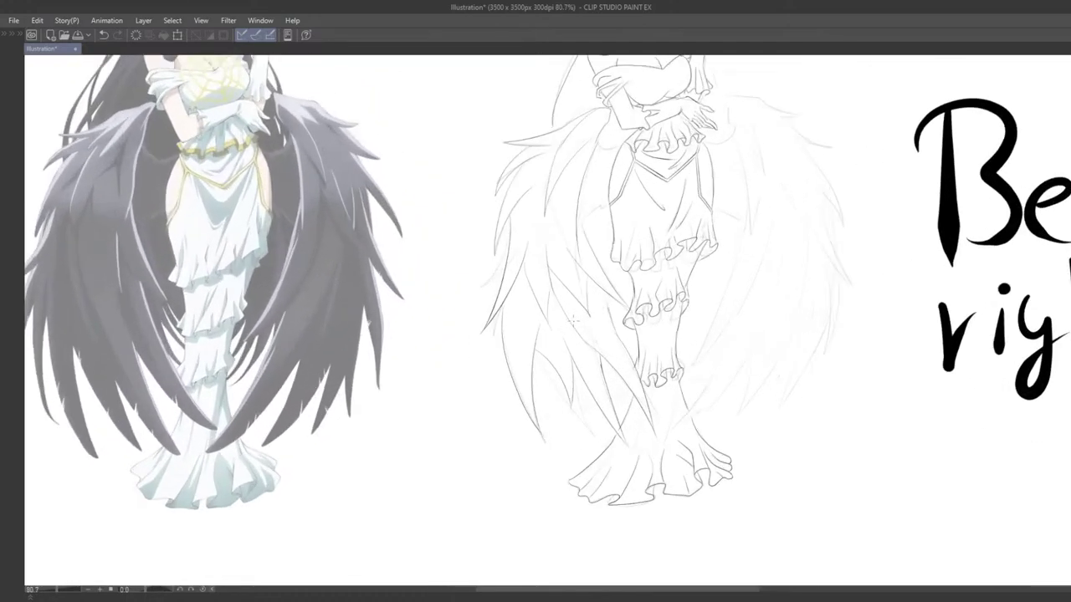
Step: Ink the curved upper edge of the short pointed feather in the left wing's centre, just above the large lower feathers
drag(555, 279, 592, 324)
key(ctrl+z)
drag(558, 283, 596, 330)
key(ctrl+z)
drag(556, 281, 597, 328)
scroll(599, 330, down, 1)
scroll(599, 329, down, 3)
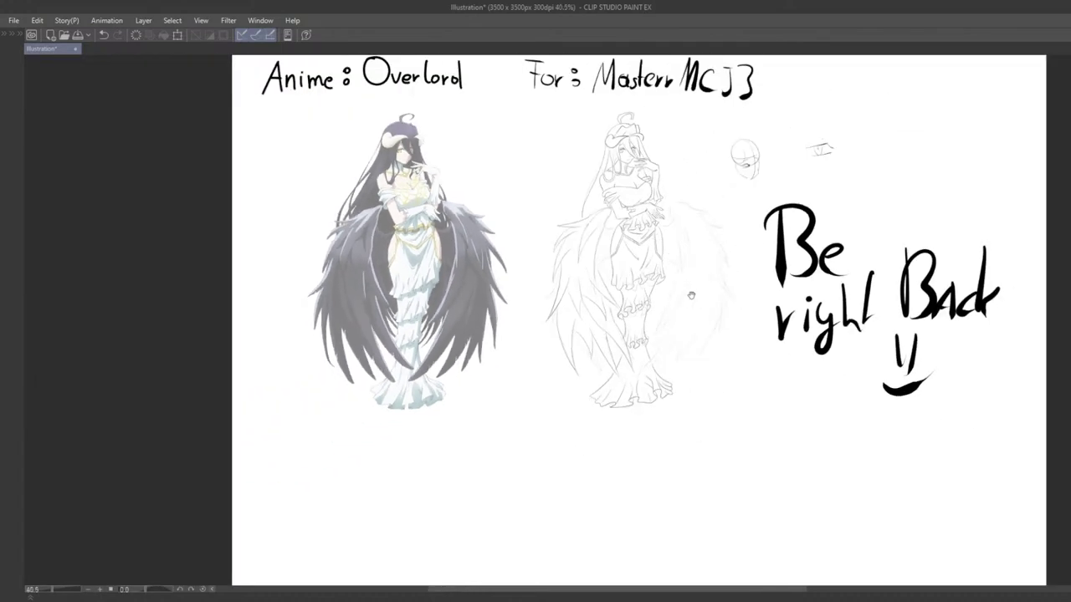
Step: Ink the short curved feather edge tapering downward in the upper outer part of the left wing
drag(691, 293, 657, 279)
scroll(667, 312, down, 2)
scroll(650, 313, up, 6)
scroll(650, 311, up, 2)
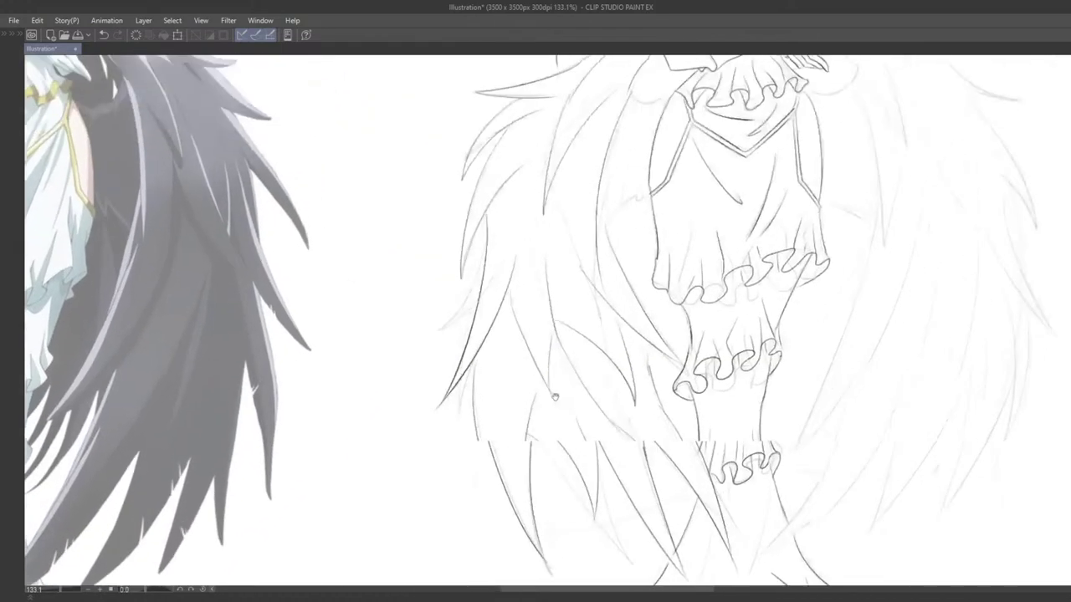
drag(500, 219, 491, 306)
key(ctrl+z)
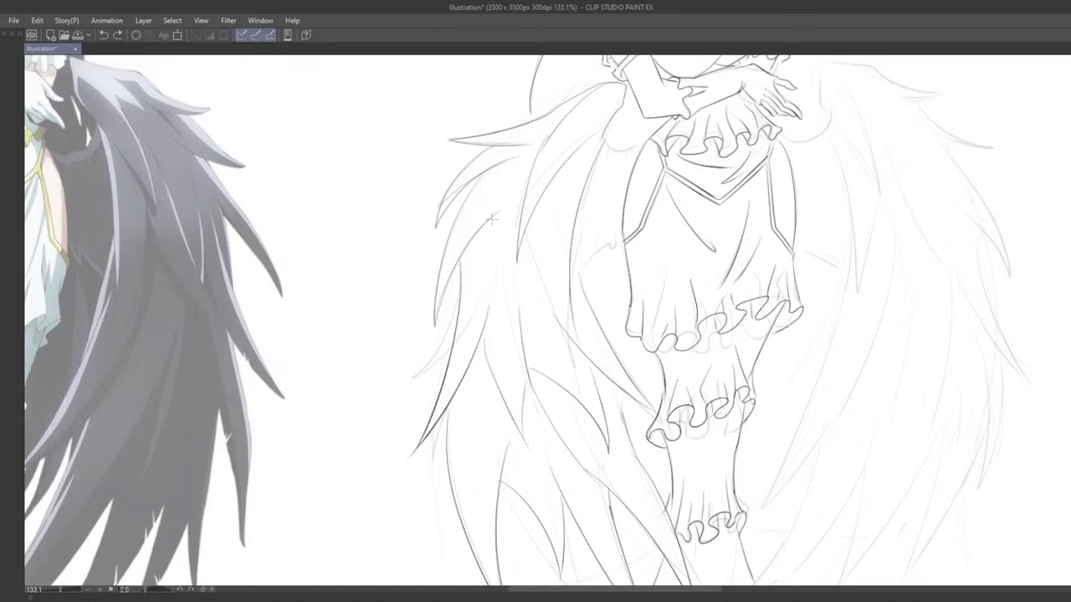
drag(492, 220, 514, 306)
key(ctrl+z)
mouse_move(493, 242)
mouse_down()
mouse_move(515, 315)
mouse_move(562, 248)
mouse_up()
key(ctrl+z)
key(ctrl+z)
key(ctrl+z)
mouse_move(495, 224)
mouse_down()
mouse_move(500, 292)
mouse_move(512, 304)
mouse_up()
scroll(523, 284, down, 4)
scroll(521, 282, up, 4)
key(ctrl+z)
drag(484, 228, 502, 307)
Step: Ink the small pointed feather between the long curves in the upper middle of the left wing
drag(558, 172, 558, 227)
mouse_move(559, 225)
mouse_down()
mouse_move(583, 186)
mouse_move(558, 228)
mouse_up()
key(ctrl+z)
key(ctrl+z)
mouse_move(559, 224)
mouse_down()
mouse_move(581, 194)
mouse_move(556, 185)
mouse_move(577, 214)
mouse_move(572, 224)
mouse_move(577, 216)
mouse_move(548, 239)
mouse_move(570, 224)
mouse_up()
key(ctrl+z)
key(ctrl+z)
key(ctrl+z)
key(ctrl+z)
mouse_move(550, 185)
mouse_down()
mouse_move(544, 242)
mouse_move(578, 208)
mouse_up()
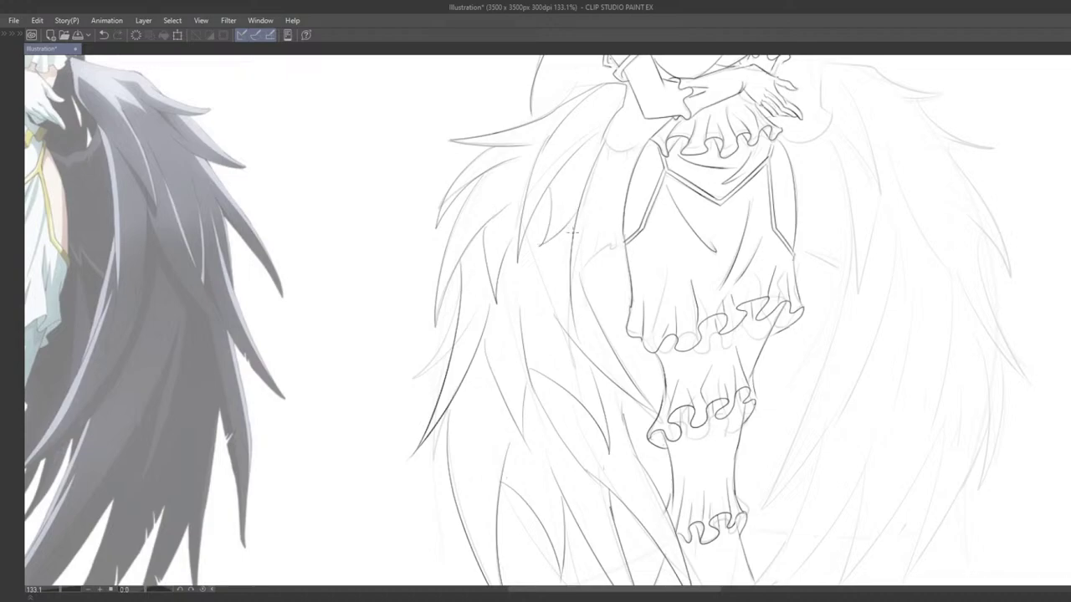
Step: Ink the rounded edge of the left wing's base below the forearm, up to the waist ruffle
scroll(570, 238, down, 12)
drag(670, 309, 636, 317)
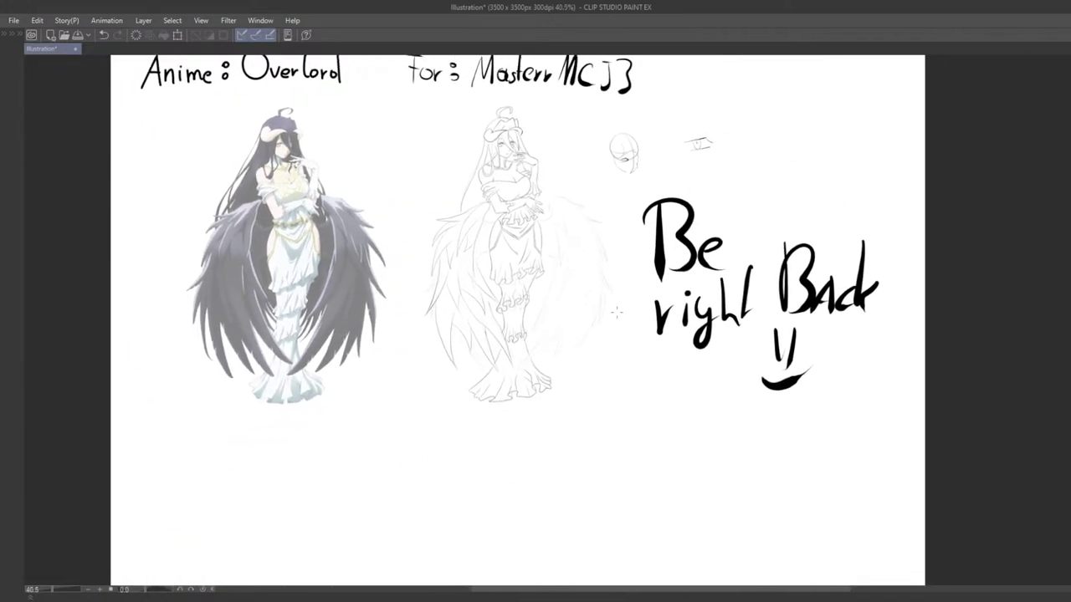
key(ctrl+plus)
key(ctrl+plus)
key(ctrl+plus)
key(ctrl+plus)
key(ctrl+plus)
drag(457, 327, 583, 541)
key(ctrl+plus)
drag(535, 482, 570, 385)
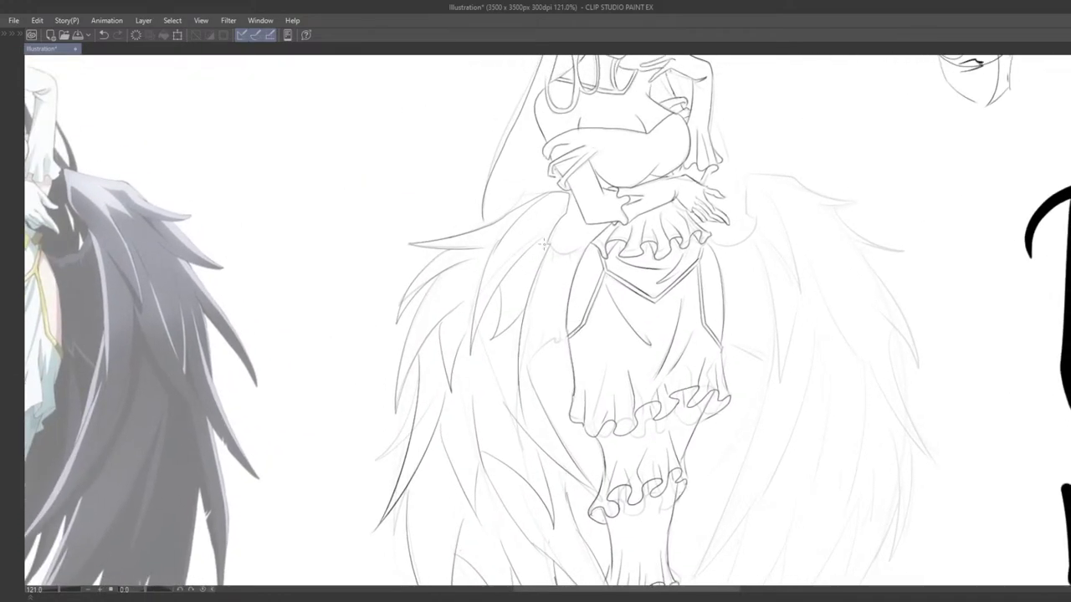
drag(550, 243, 588, 246)
key(ctrl+z)
drag(544, 384, 534, 348)
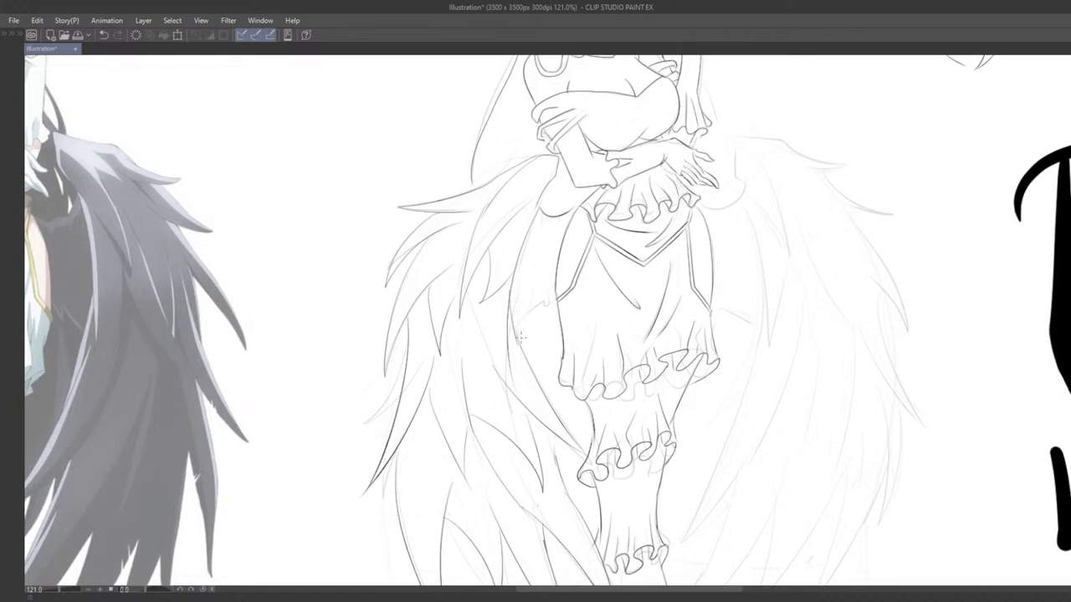
Step: Ink the short curve joining the left wing's inner contour to the hip beside the upper skirt
key(ctrl+z)
mouse_move(511, 289)
mouse_down()
mouse_move(521, 345)
mouse_move(519, 321)
mouse_move(546, 311)
mouse_move(520, 328)
mouse_move(532, 314)
mouse_move(521, 317)
mouse_move(554, 310)
mouse_move(517, 321)
mouse_move(545, 302)
mouse_up()
key(ctrl+z)
key(ctrl+z)
key(ctrl+z)
key(ctrl+z)
key(ctrl+z)
key(ctrl+z)
key(ctrl+z)
key(ctrl+z)
scroll(542, 322, down, 6)
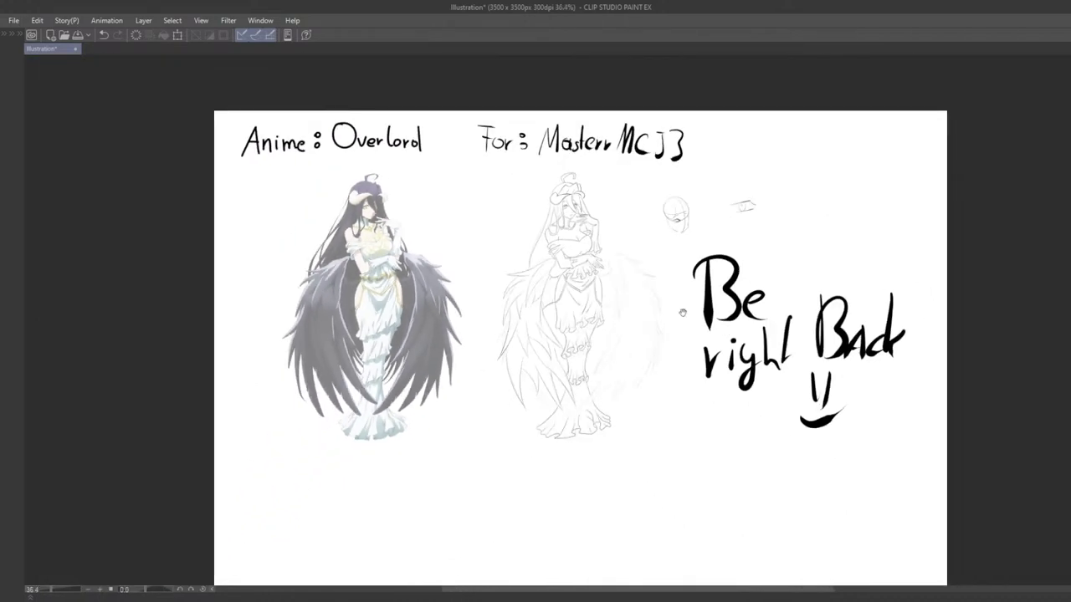
Step: Ink the curved base of the right wing, rising from the hip just below the hand
drag(697, 341, 699, 249)
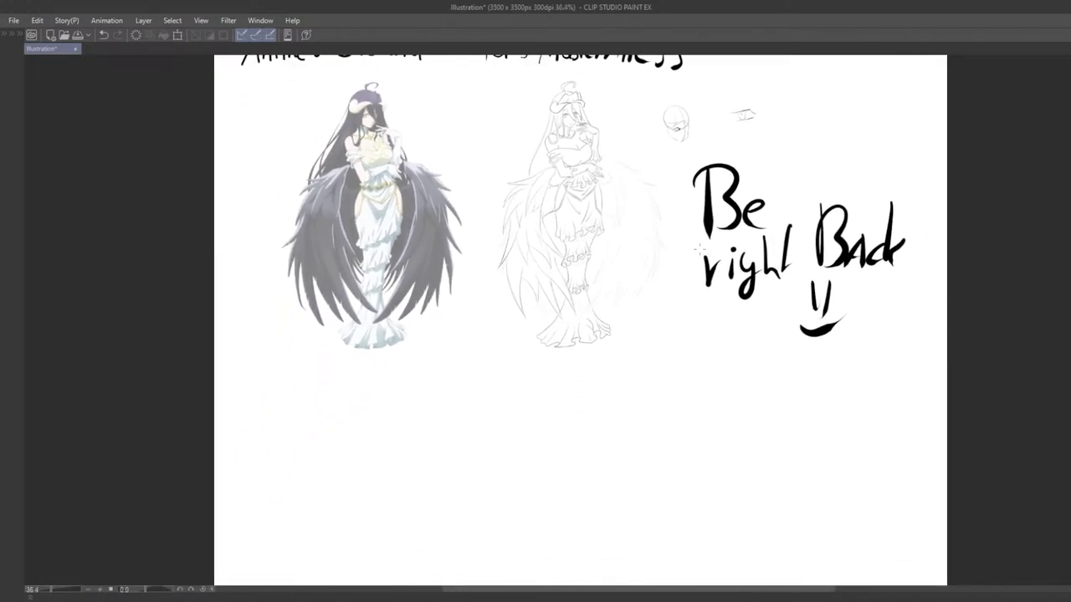
key(ctrl+plus)
key(ctrl+plus)
key(ctrl+plus)
drag(696, 201, 583, 457)
drag(603, 419, 569, 517)
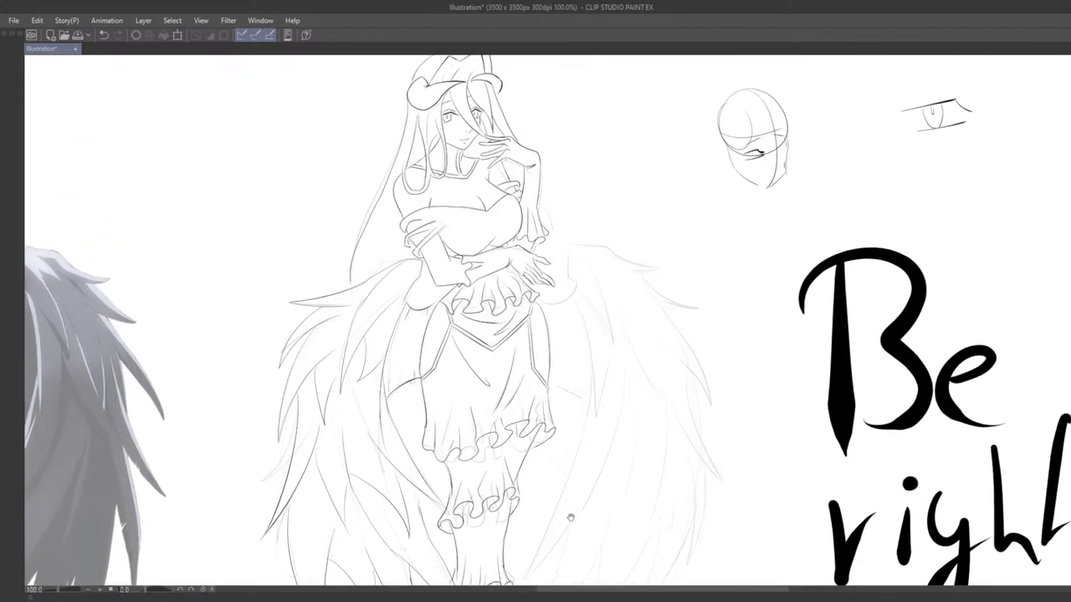
drag(558, 410, 480, 286)
drag(466, 193, 471, 242)
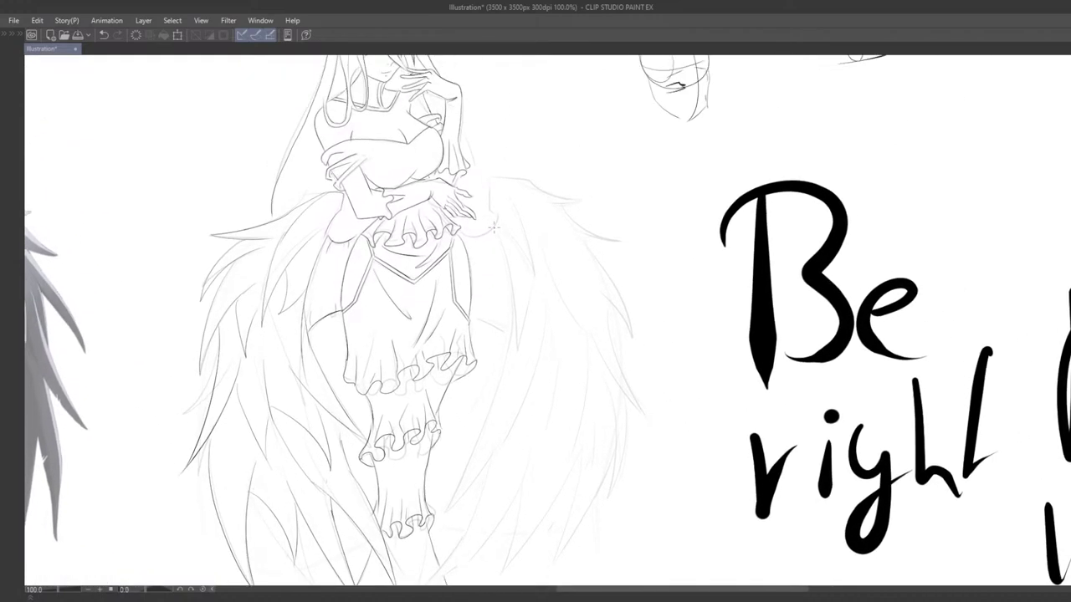
scroll(456, 241, up, 2)
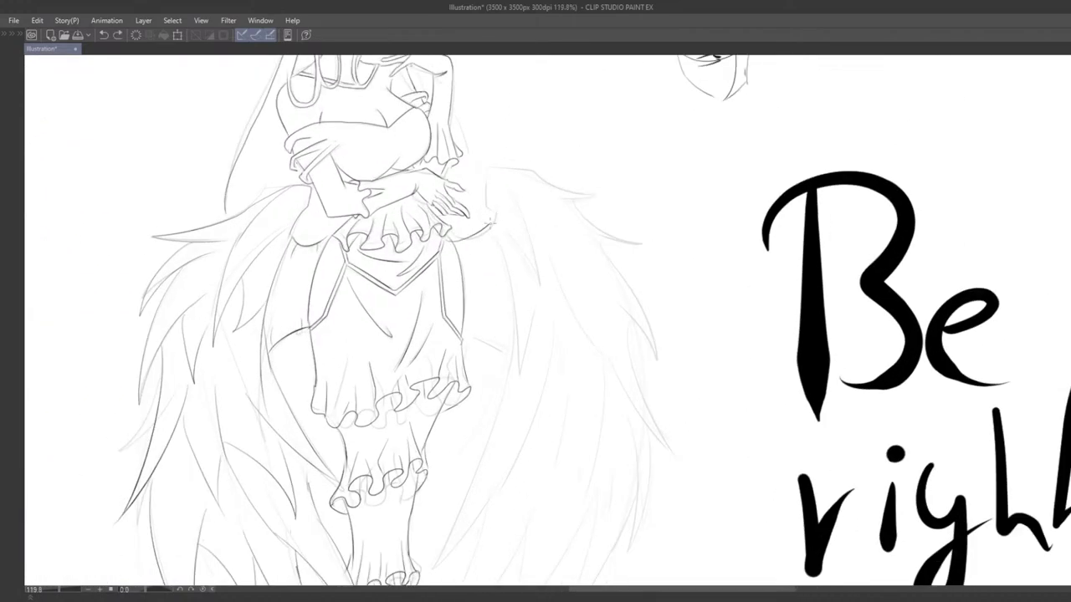
drag(453, 238, 498, 207)
key(ctrl+z)
Step: Ink the right wing's top edge and the two short pointed feathers at its upper outer corner
mouse_move(486, 171)
mouse_down()
mouse_move(484, 205)
mouse_move(495, 181)
mouse_move(486, 170)
mouse_move(486, 199)
mouse_move(489, 173)
mouse_move(513, 170)
mouse_move(599, 194)
mouse_up()
key(Tab)
key(Tab)
drag(632, 255, 596, 236)
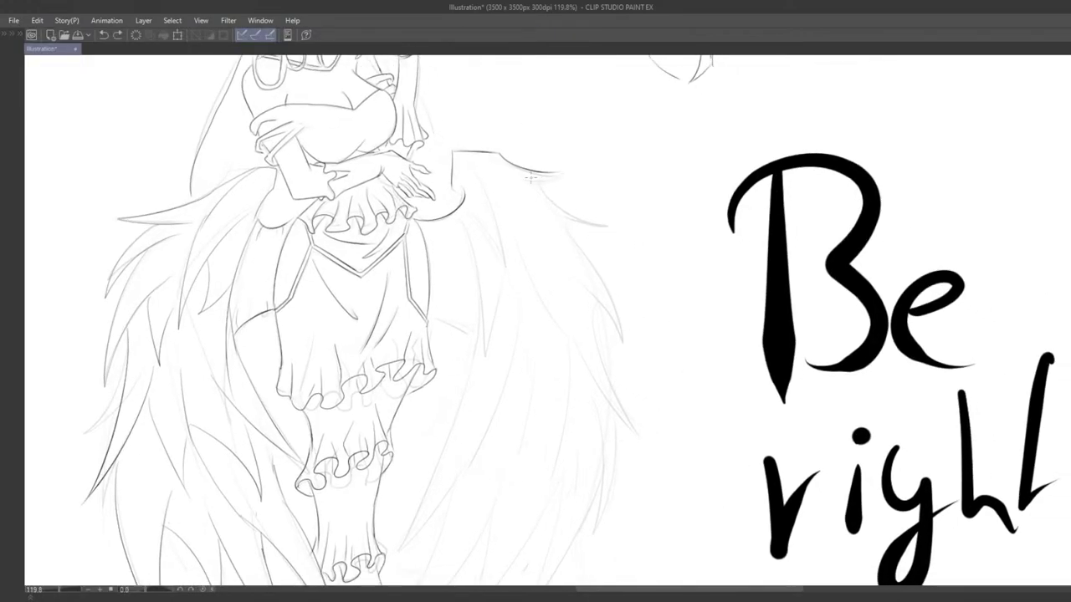
drag(542, 171, 574, 186)
key(ctrl+z)
key(ctrl+z)
mouse_move(510, 161)
mouse_down()
mouse_move(573, 167)
mouse_move(531, 175)
mouse_move(571, 179)
mouse_up()
mouse_move(570, 178)
mouse_down()
mouse_move(518, 182)
mouse_move(606, 222)
mouse_up()
Step: Ink the long curved outer feather below the right wing's upper tips, tapering to a downward point
mouse_move(532, 204)
mouse_down()
mouse_move(607, 225)
mouse_move(599, 271)
mouse_move(622, 341)
mouse_up()
mouse_move(568, 267)
mouse_down()
mouse_move(609, 308)
mouse_move(620, 339)
mouse_up()
key(ctrl+z)
key(ctrl+z)
drag(556, 218, 624, 344)
mouse_move(565, 261)
mouse_down()
mouse_move(620, 349)
mouse_move(629, 291)
mouse_move(605, 260)
mouse_up()
scroll(655, 390, down, 3)
scroll(615, 287, up, 2)
drag(589, 209, 624, 345)
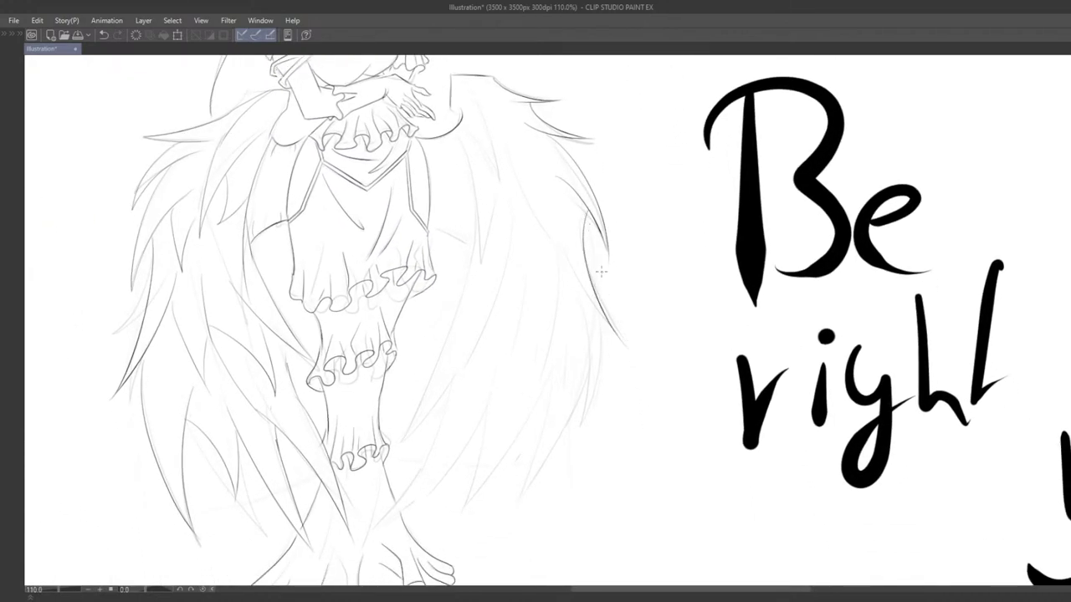
Step: Ink both edges of the next outer feather on the right wing, converging in a tip at mid-wing height
drag(563, 248, 630, 361)
key(ctrl+z)
key(ctrl+z)
drag(586, 213, 624, 370)
drag(555, 245, 619, 364)
key(ctrl+z)
mouse_move(539, 227)
mouse_down()
mouse_move(564, 290)
mouse_move(622, 372)
mouse_up()
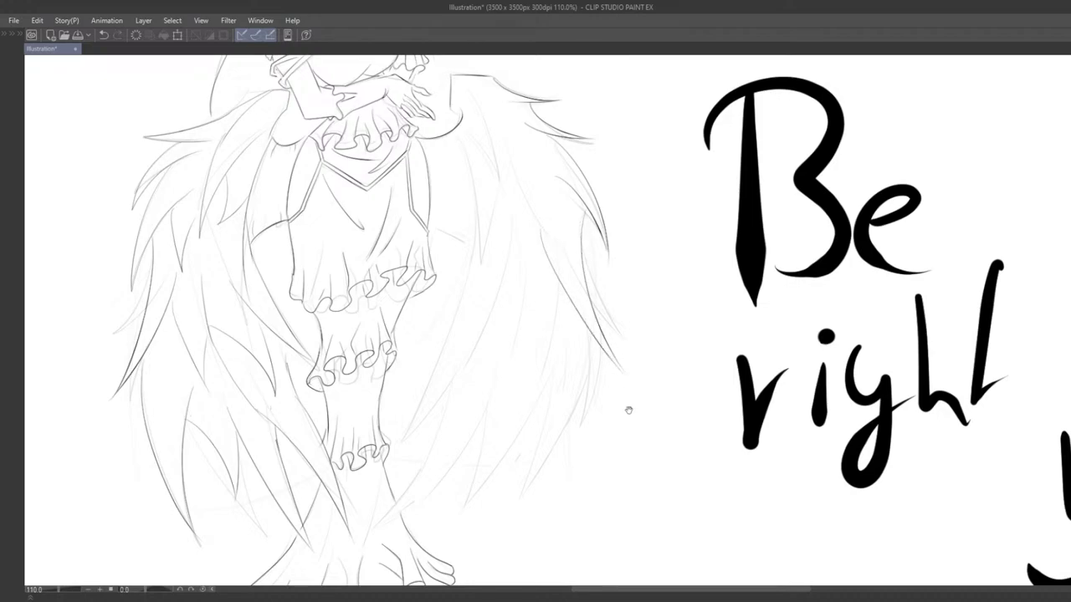
Step: Ink the inner edge of the right wing's lowest feather, curving down to the flared skirt hem
drag(586, 324, 608, 237)
drag(608, 279, 637, 260)
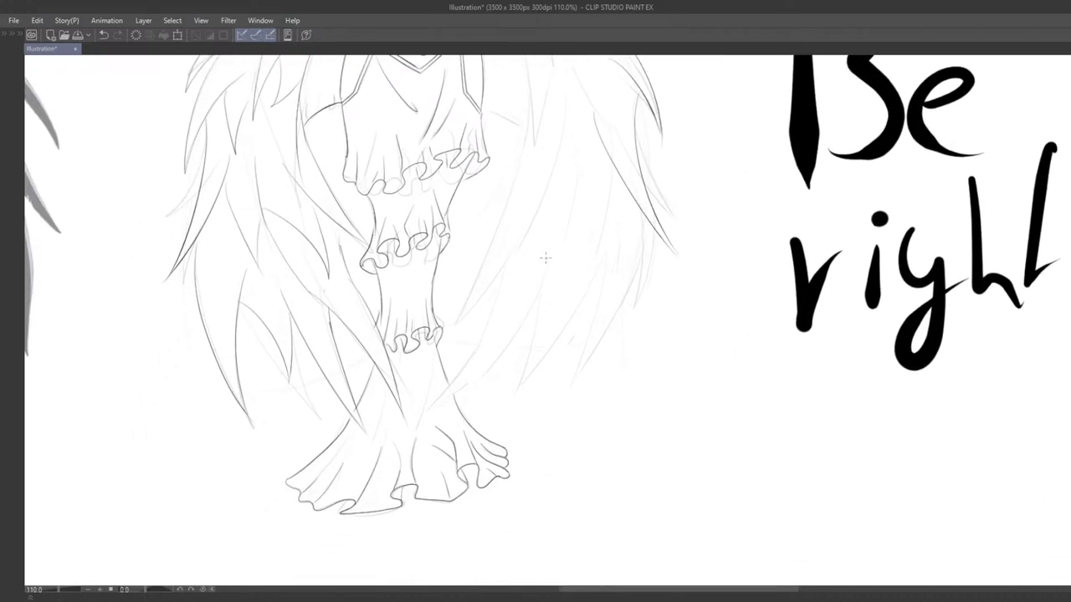
mouse_move(545, 274)
mouse_down()
mouse_move(606, 239)
mouse_move(524, 332)
mouse_up()
key(ctrl+z)
mouse_move(561, 233)
mouse_down()
mouse_move(512, 352)
mouse_move(483, 388)
mouse_move(525, 338)
mouse_move(470, 400)
mouse_up()
key(ctrl+z)
Step: Ink the outer edge of the right wing's lowest feather, sweeping down to meet its tip above the flared hem
drag(607, 273, 478, 390)
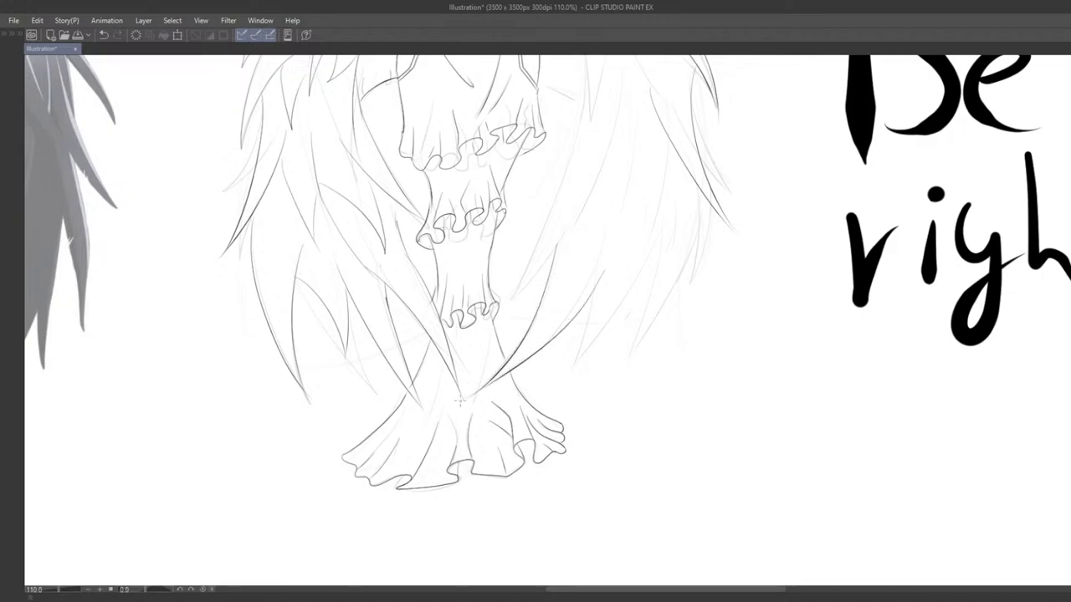
key(ctrl+z)
mouse_move(602, 277)
mouse_down()
mouse_move(544, 358)
mouse_move(471, 405)
mouse_up()
key(ctrl+z)
mouse_move(612, 274)
mouse_down()
mouse_move(448, 410)
mouse_move(564, 341)
mouse_move(472, 400)
mouse_up()
key(ctrl+z)
key(ctrl+z)
key(ctrl+z)
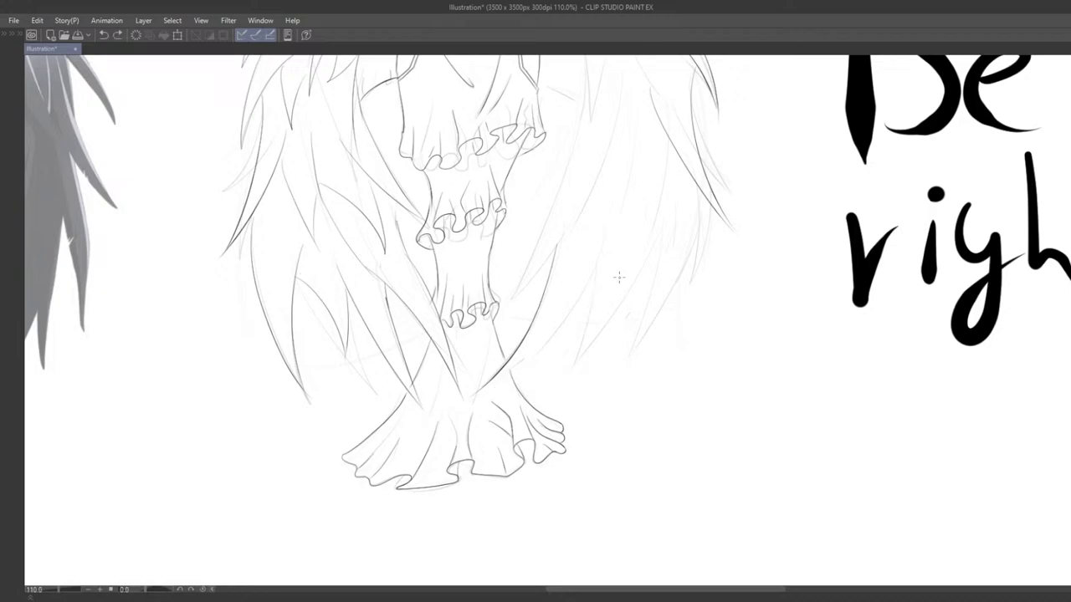
drag(615, 270, 464, 394)
scroll(487, 405, down, 2)
scroll(487, 404, down, 4)
scroll(586, 334, up, 5)
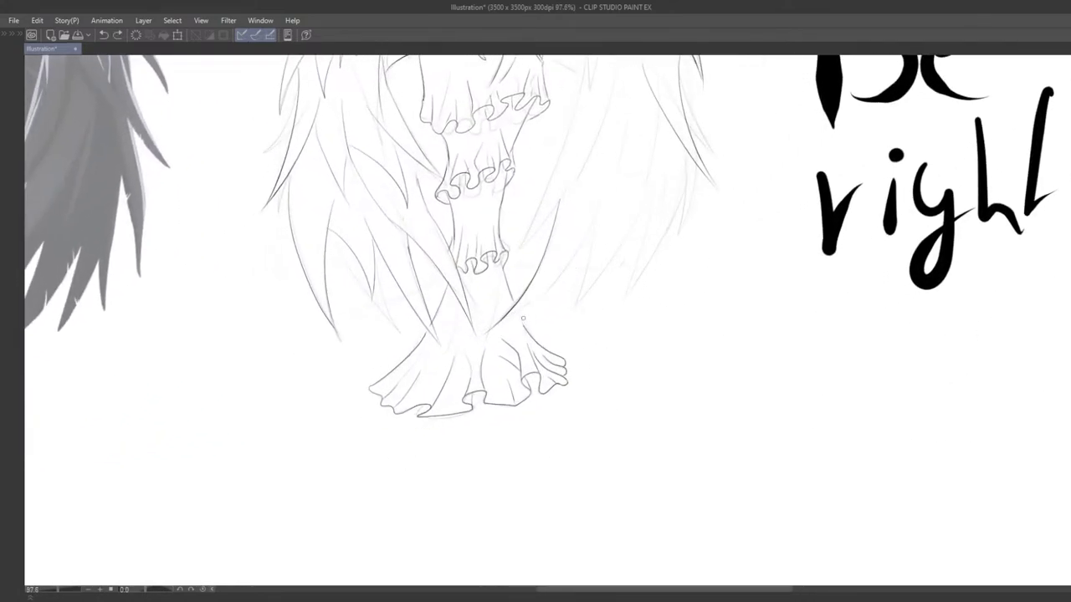
drag(515, 326, 607, 252)
key(ctrl+z)
mouse_move(630, 206)
mouse_down()
mouse_move(474, 337)
mouse_move(536, 312)
mouse_move(616, 220)
mouse_move(556, 289)
mouse_move(482, 342)
mouse_move(512, 329)
mouse_move(614, 236)
mouse_move(487, 333)
mouse_up()
key(ctrl+z)
key(ctrl+z)
scroll(572, 398, down, 3)
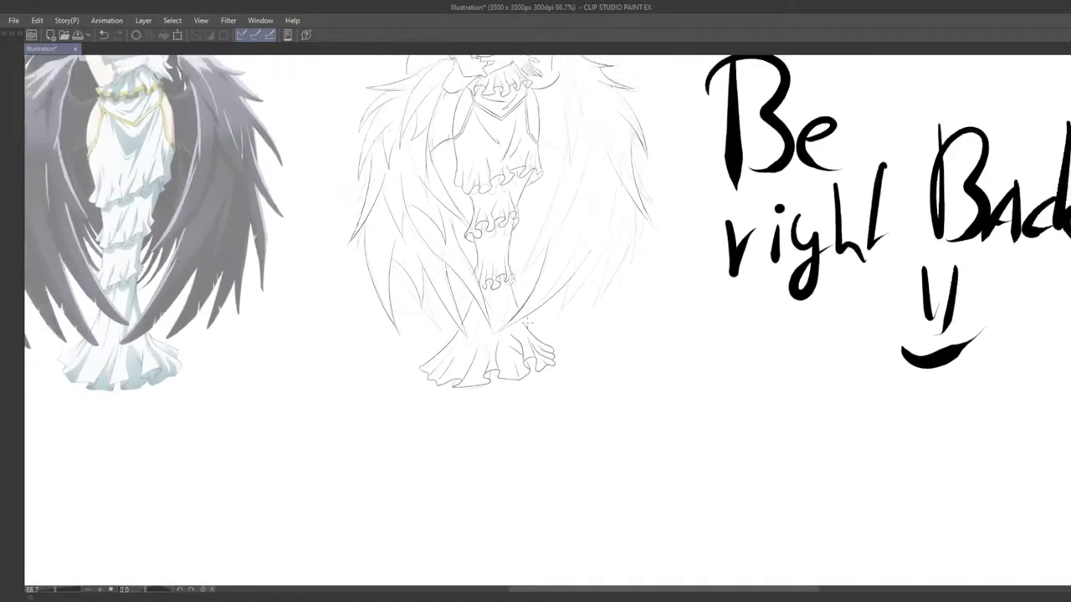
Step: Ink both edges of the second lower feather on the right wing, meeting in a point outside the lowest feather
scroll(573, 398, up, 3)
drag(562, 374, 573, 345)
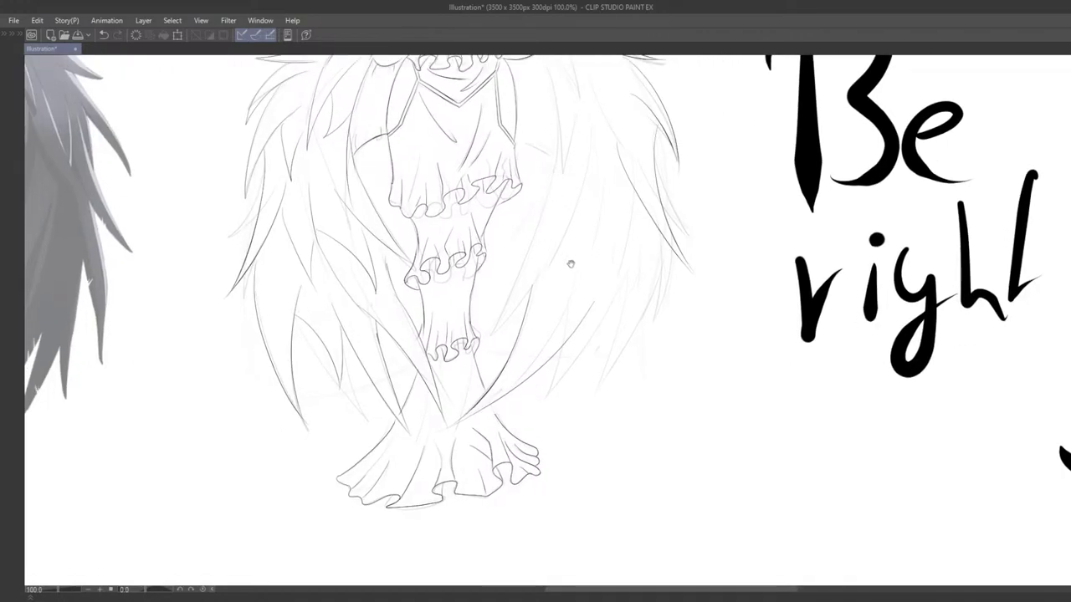
drag(571, 263, 562, 216)
drag(553, 297, 530, 359)
key(ctrl+z)
key(ctrl+z)
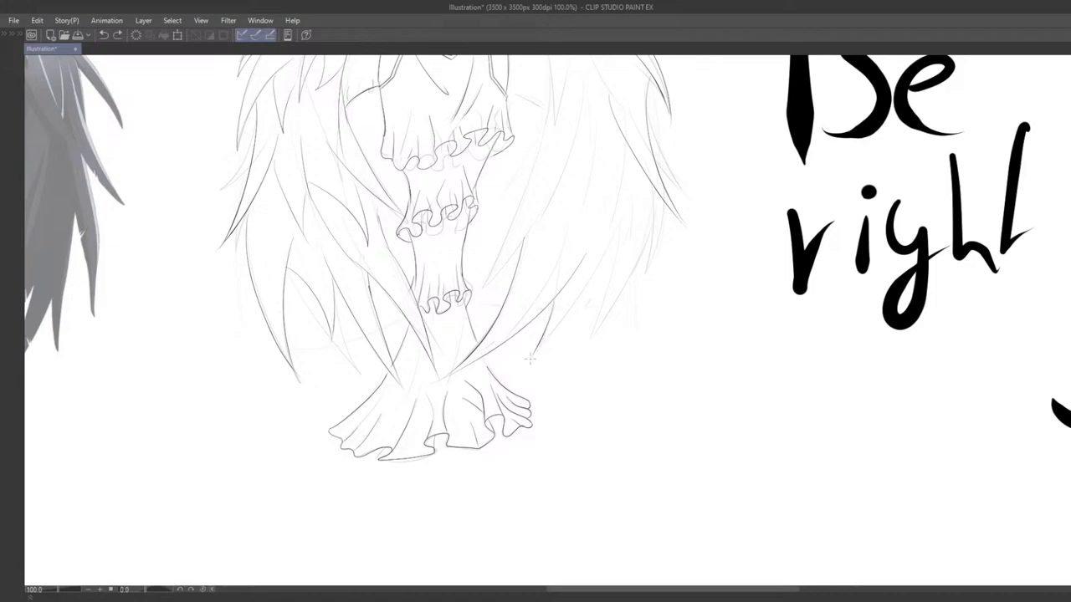
mouse_move(617, 253)
mouse_down()
mouse_move(521, 354)
mouse_move(555, 328)
mouse_move(615, 242)
mouse_move(522, 360)
mouse_up()
key(ctrl+z)
key(ctrl+z)
drag(624, 249, 542, 338)
key(ctrl+z)
mouse_move(618, 228)
mouse_down()
mouse_move(569, 321)
mouse_move(542, 352)
mouse_move(532, 345)
mouse_up()
key(ctrl+z)
key(ctrl+z)
Step: Ink the short inner and long outer edges of the third lower feather on the right wing
drag(608, 261, 591, 335)
drag(654, 209, 593, 327)
key(ctrl+z)
key(ctrl+z)
drag(598, 281, 587, 321)
drag(651, 194, 589, 318)
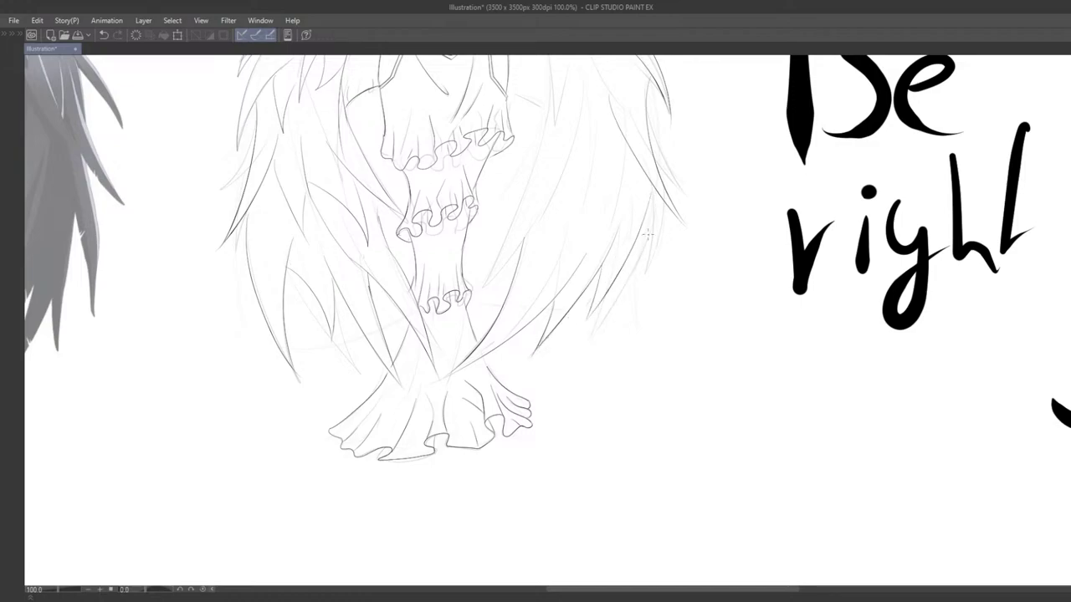
Step: Ink the short outermost lower feather of the right wing, below the tip of the outer side feather
key(ctrl+z)
drag(645, 218, 640, 268)
key(ctrl+z)
key(ctrl+z)
key(ctrl+z)
key(ctrl+z)
scroll(639, 282, down, 3)
scroll(665, 316, up, 3)
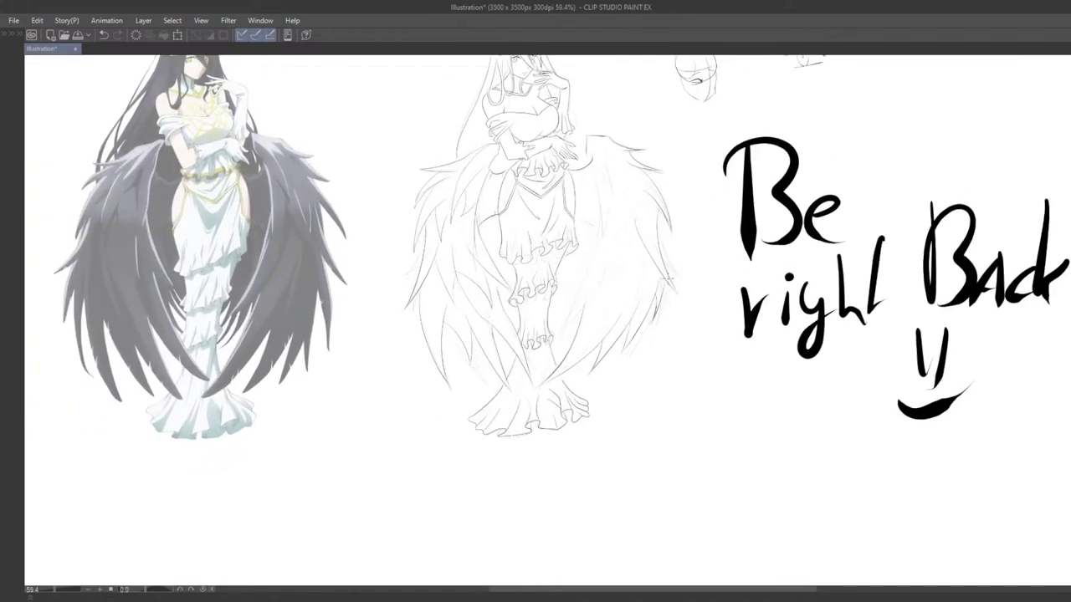
Step: Ink both edges of the right wing's long inner feather, curving down beside the skirt's lower ruffles
key(ctrl+z)
drag(564, 210, 505, 352)
mouse_move(574, 269)
mouse_down()
mouse_move(555, 306)
mouse_move(507, 353)
mouse_up()
key(ctrl+z)
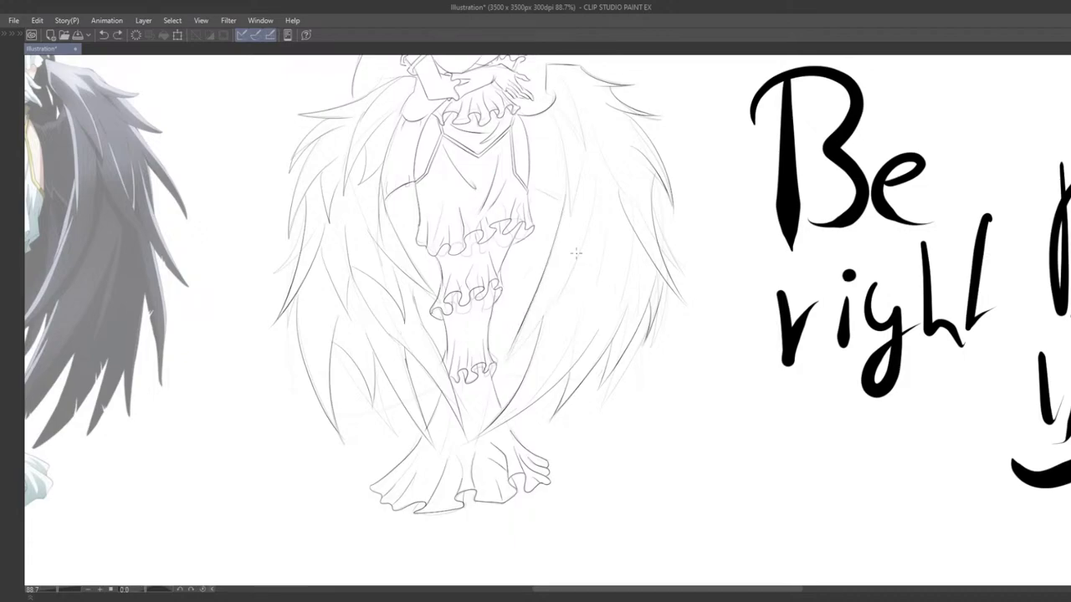
drag(575, 250, 512, 346)
key(ctrl+z)
drag(566, 280, 510, 358)
mouse_move(597, 261)
mouse_down()
mouse_move(585, 314)
mouse_move(577, 307)
mouse_move(574, 274)
mouse_move(612, 324)
mouse_up()
key(ctrl+z)
mouse_move(608, 325)
mouse_down()
mouse_move(603, 269)
mouse_move(618, 333)
mouse_up()
key(ctrl+z)
key(ctrl+z)
key(ctrl+z)
mouse_move(573, 260)
mouse_down()
mouse_move(595, 331)
mouse_move(613, 279)
mouse_move(598, 355)
mouse_up()
key(ctrl+z)
key(ctrl+z)
key(ctrl+z)
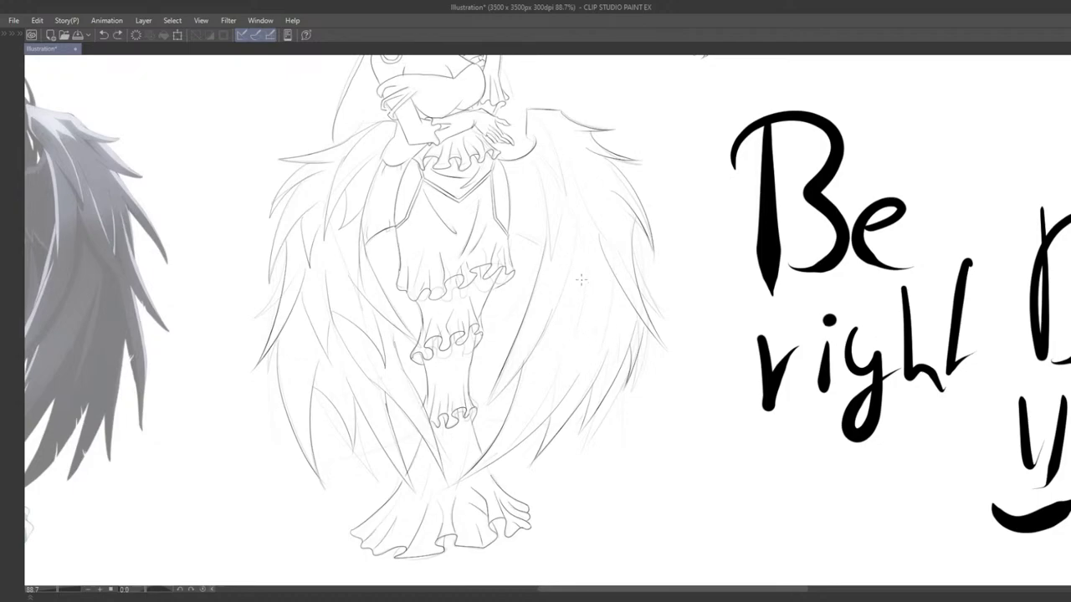
key(ctrl+z)
key(ctrl+z)
Step: Ink a short feather edge in the lower middle of the right wing
mouse_move(594, 298)
mouse_down()
mouse_move(605, 351)
mouse_move(577, 379)
mouse_up()
key(ctrl+z)
key(ctrl+z)
key(ctrl+z)
drag(608, 287, 601, 361)
key(ctrl+z)
drag(611, 305, 608, 355)
drag(578, 322, 577, 378)
key(ctrl+z)
scroll(587, 375, down, 4)
drag(643, 326, 656, 300)
scroll(656, 300, up, 5)
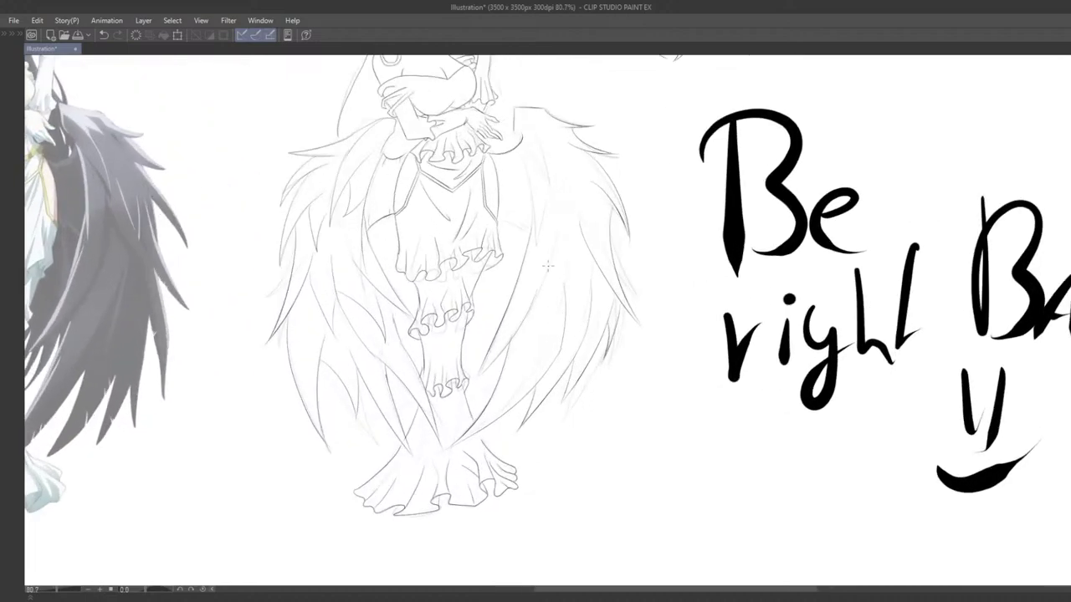
Step: Ink the right wing's upper inner edge and the short feather edges just inside it
drag(554, 236, 576, 274)
key(ctrl+z)
key(ctrl+z)
mouse_move(555, 234)
mouse_down()
mouse_move(559, 298)
mouse_move(542, 308)
mouse_up()
drag(573, 256, 546, 311)
key(ctrl+z)
scroll(599, 260, down, 2)
scroll(590, 269, up, 3)
drag(577, 286, 570, 325)
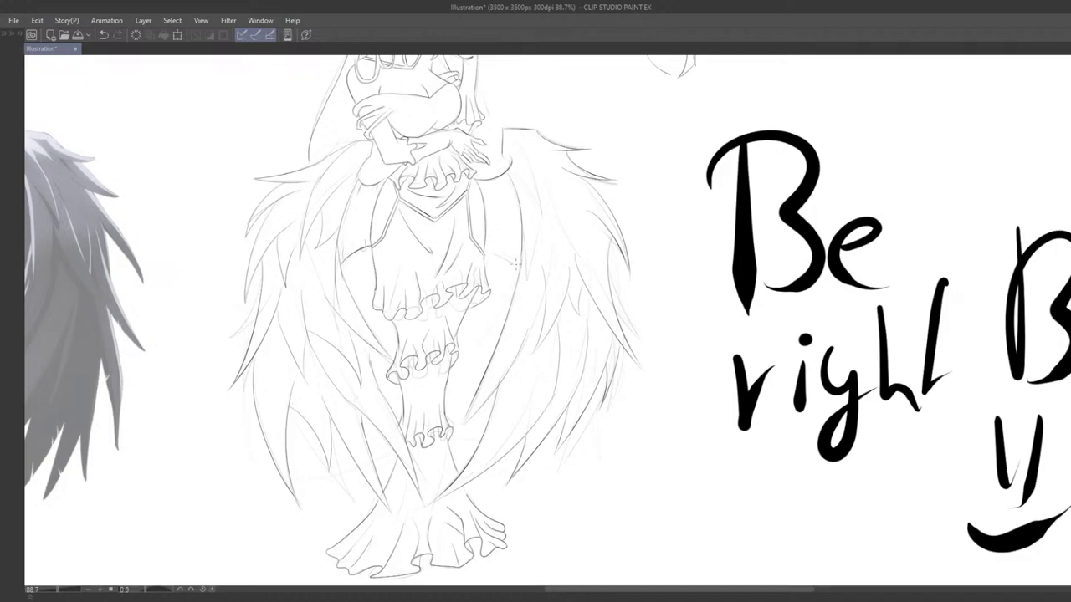
Step: Ink the curved feather edge sweeping outward to a point in the upper middle of the right wing
drag(522, 197, 575, 243)
key(ctrl+z)
key(ctrl+z)
key(ctrl+z)
drag(537, 154, 575, 239)
key(ctrl+z)
drag(530, 152, 573, 246)
key(ctrl+z)
drag(539, 174, 590, 284)
key(ctrl+z)
drag(574, 201, 592, 260)
key(ctrl+z)
scroll(596, 276, down, 8)
drag(708, 324, 720, 300)
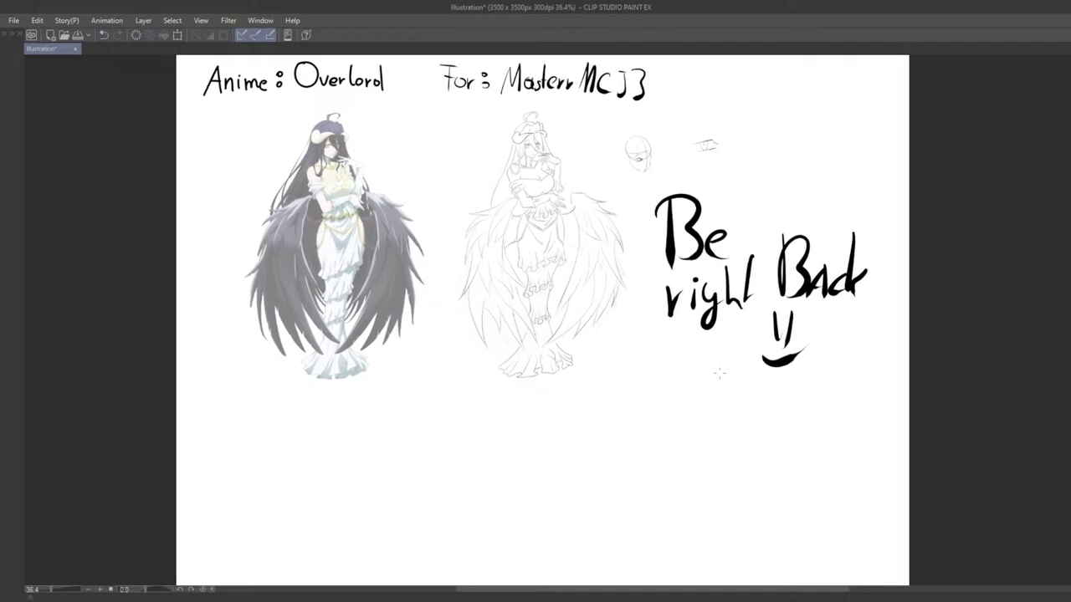
Step: Try to ink extra feather edges around the curved feather in the upper middle of the right wing
key(ctrl+alt+0)
drag(640, 231, 583, 351)
drag(650, 303, 633, 272)
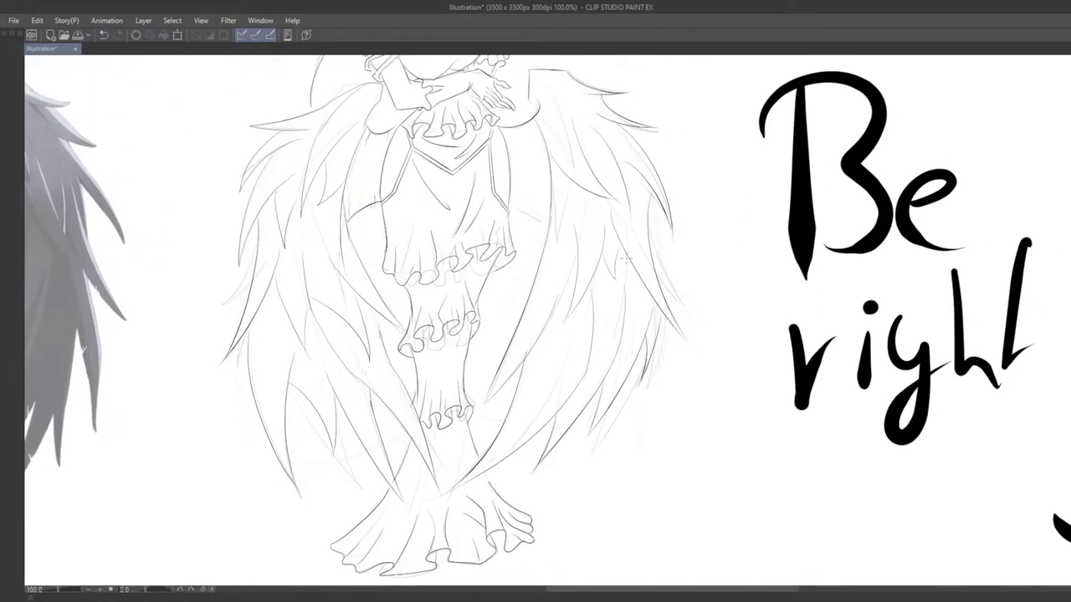
drag(557, 219, 623, 286)
scroll(618, 255, down, 4)
scroll(642, 263, up, 2)
scroll(644, 258, up, 1)
key(ctrl+z)
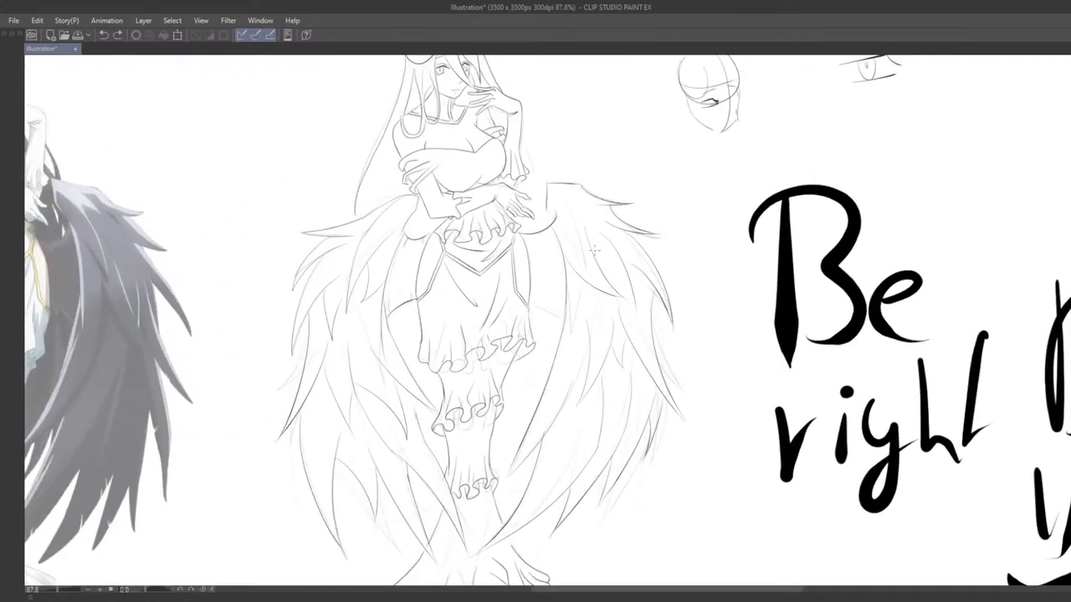
key(ctrl+z)
mouse_move(591, 251)
mouse_down()
mouse_move(630, 305)
mouse_move(627, 282)
mouse_up()
key(ctrl+z)
scroll(657, 305, down, 4)
drag(678, 333, 719, 219)
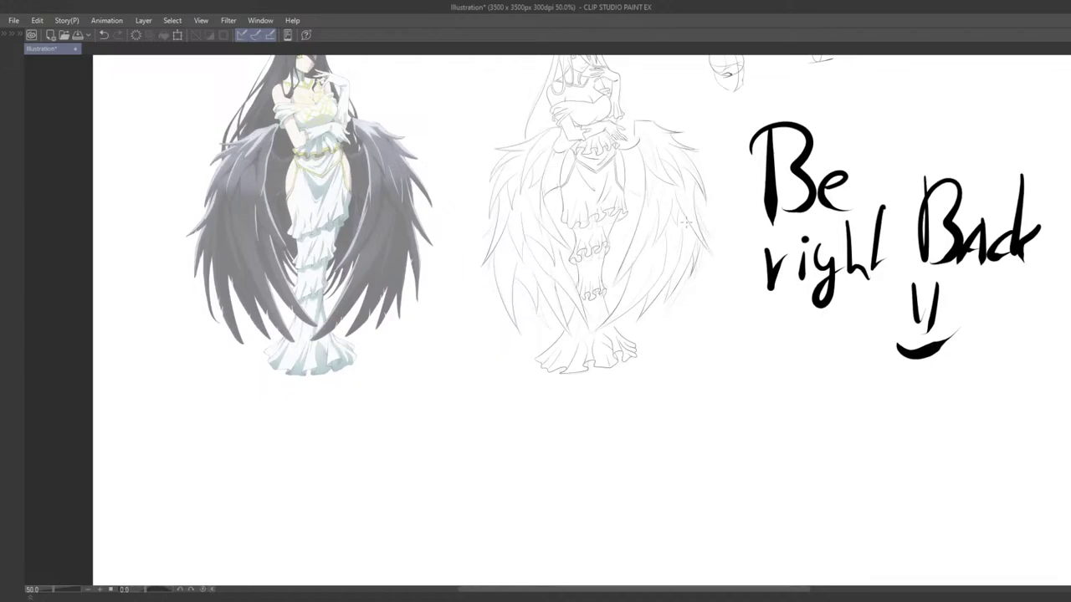
scroll(684, 222, up, 2)
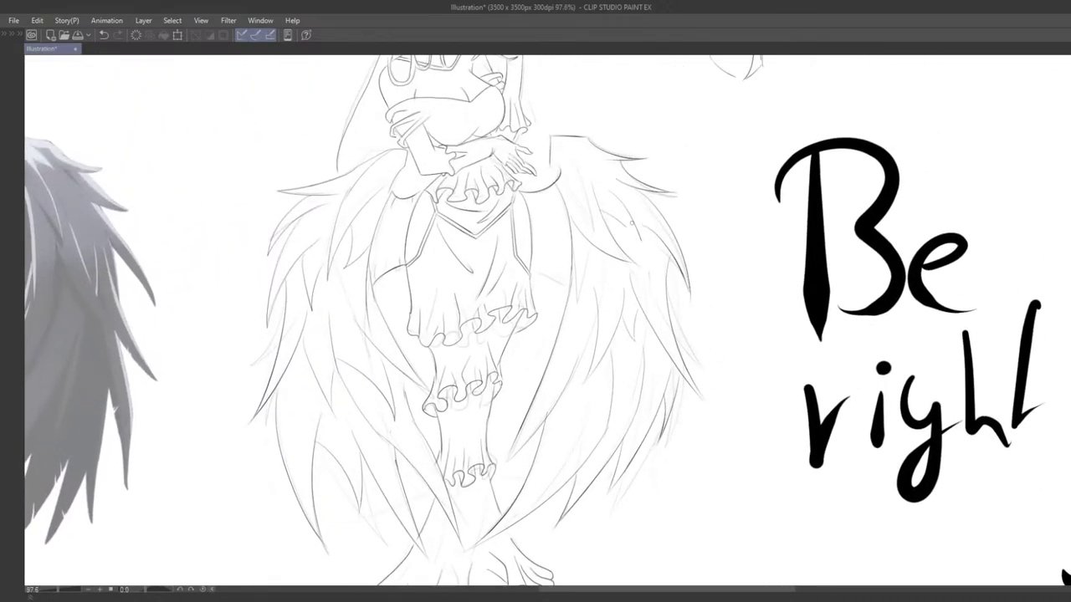
key(ctrl+z)
scroll(672, 262, down, 1)
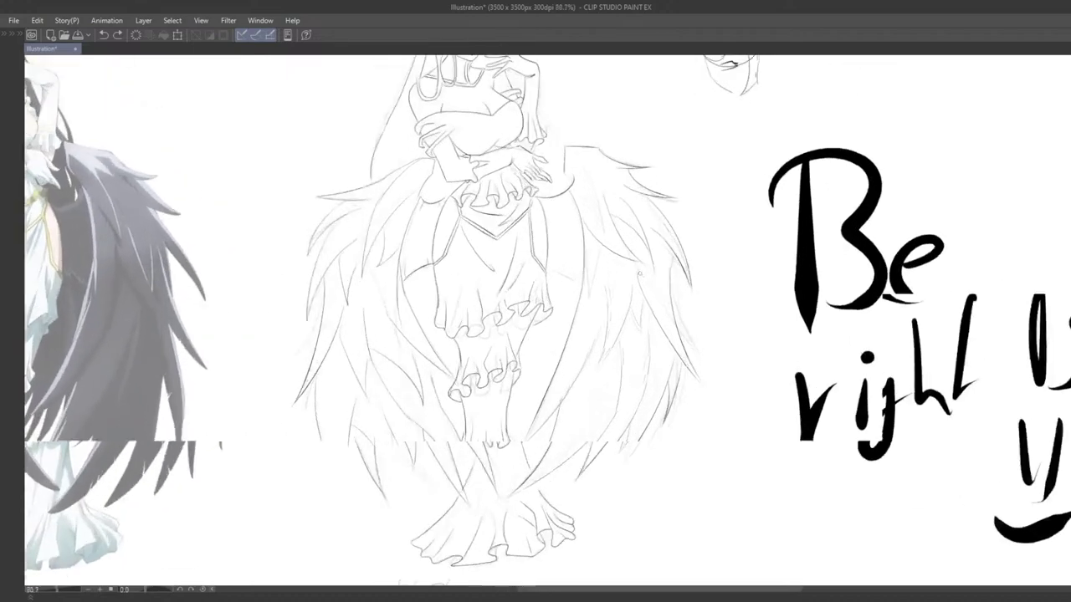
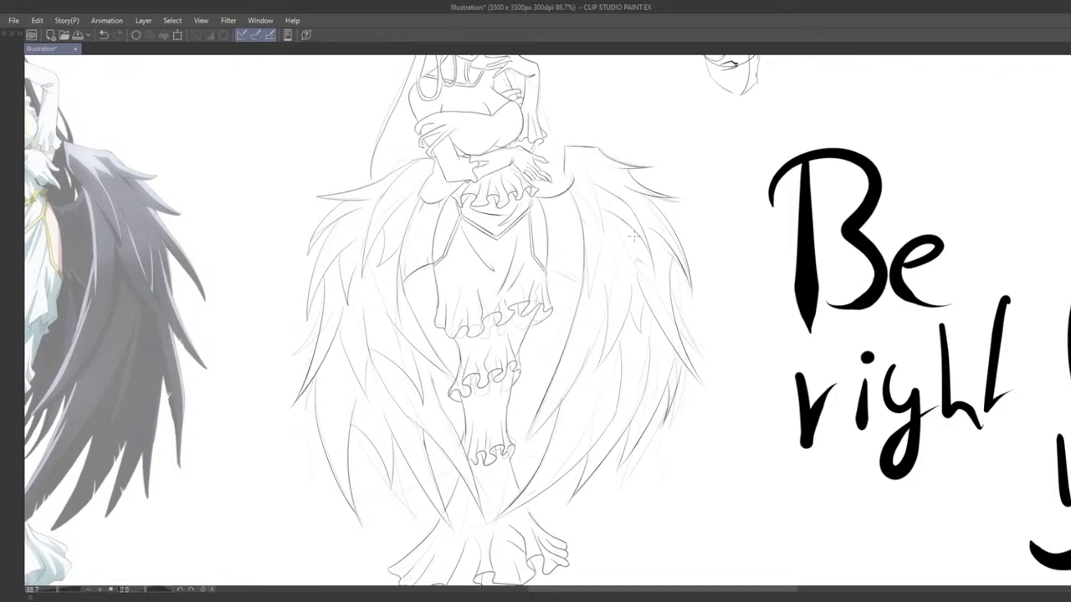
key(ctrl+z)
scroll(633, 273, down, 5)
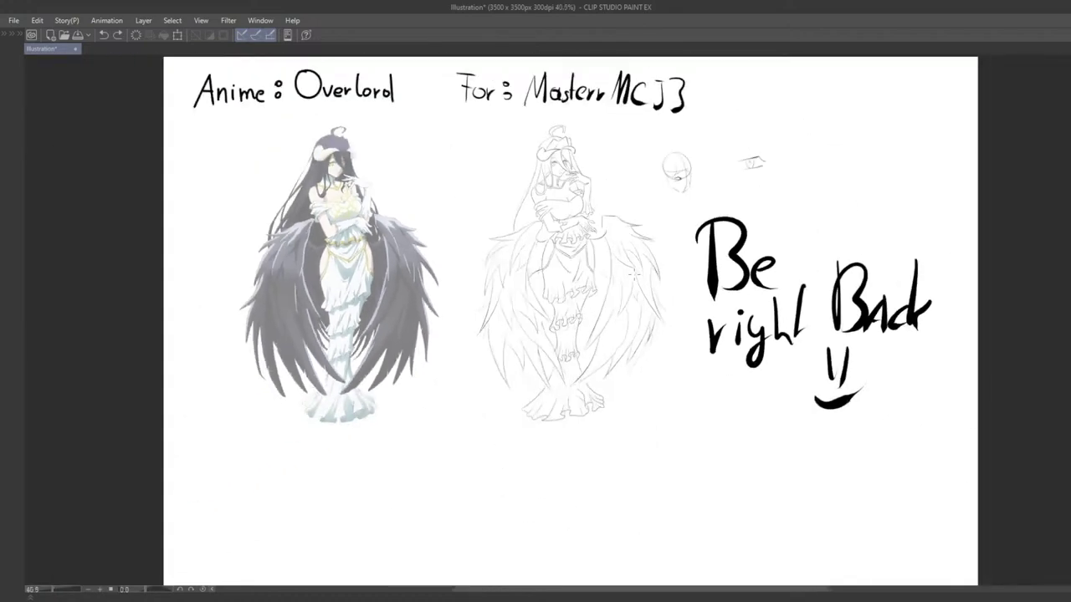
scroll(609, 246, up, 5)
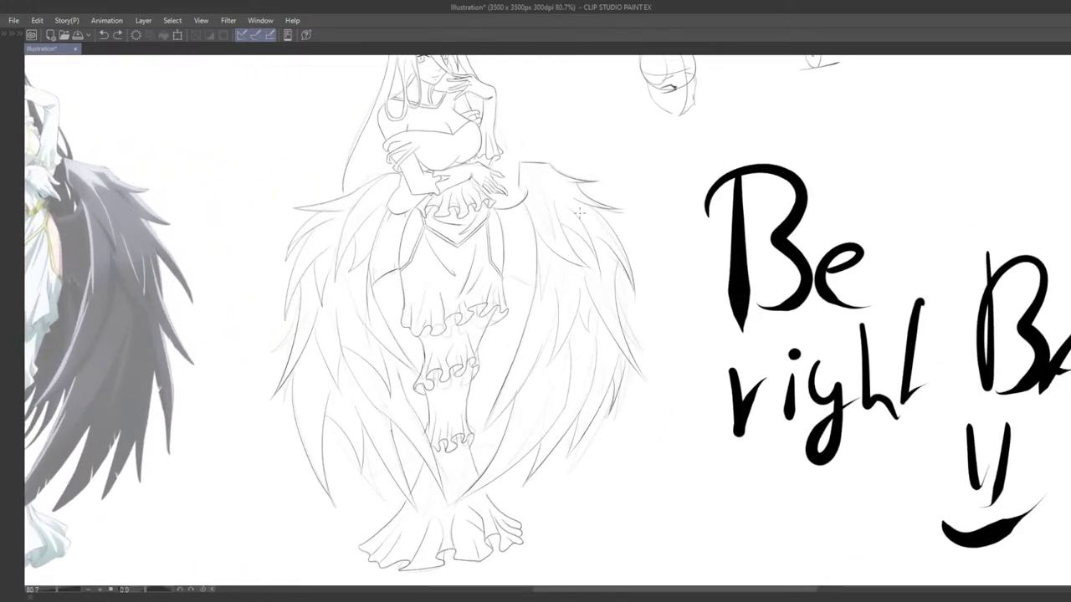
drag(599, 272, 614, 313)
key(ctrl+z)
Step: Compare the inked right wing with the coloured reference figure
scroll(609, 301, down, 4)
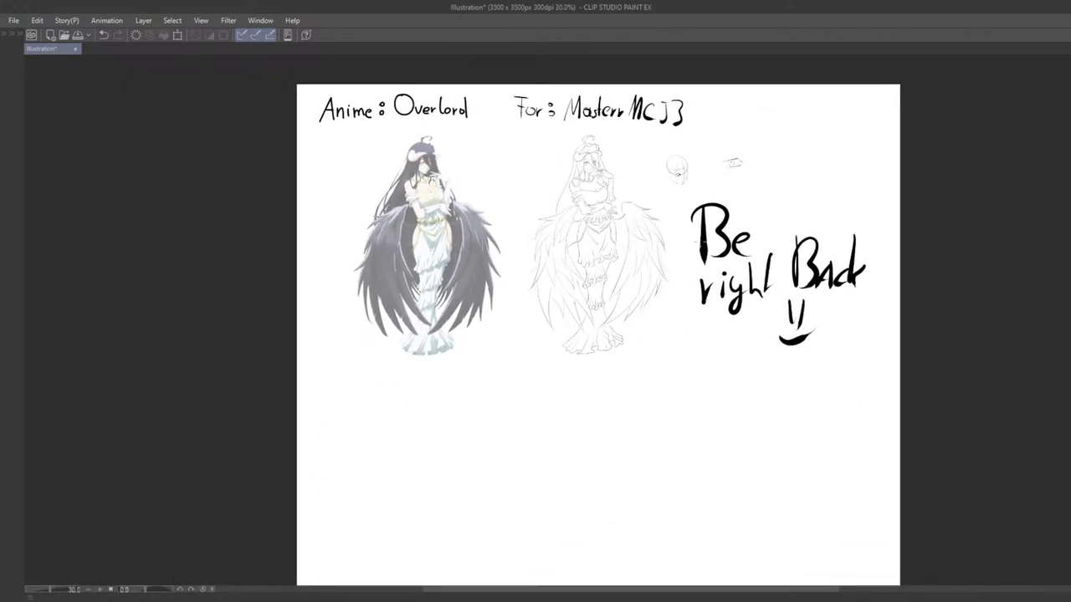
scroll(564, 304, up, 5)
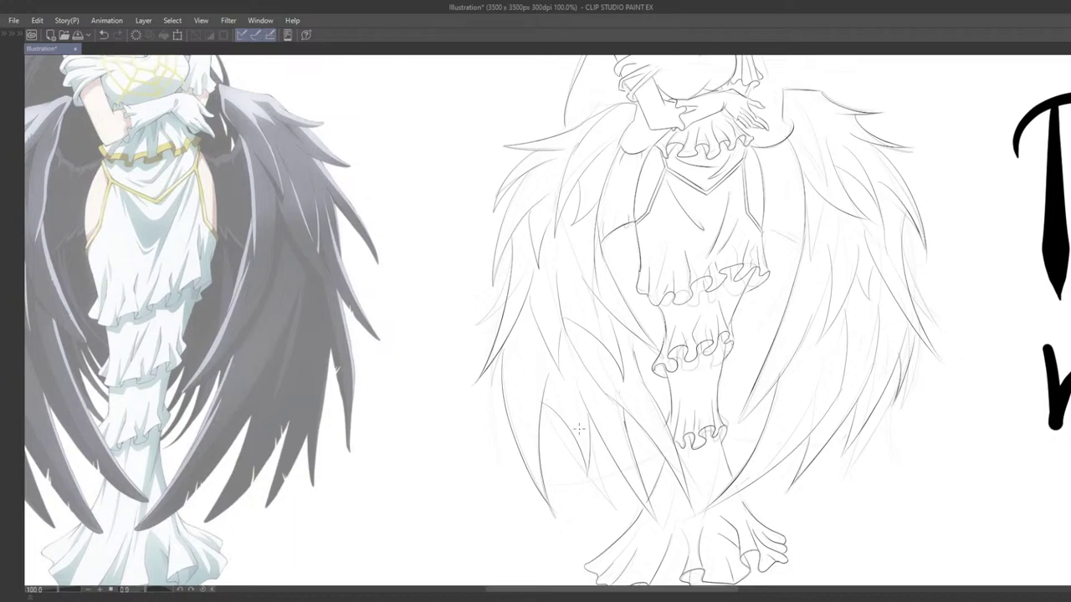
scroll(579, 429, down, 5)
scroll(600, 343, up, 2)
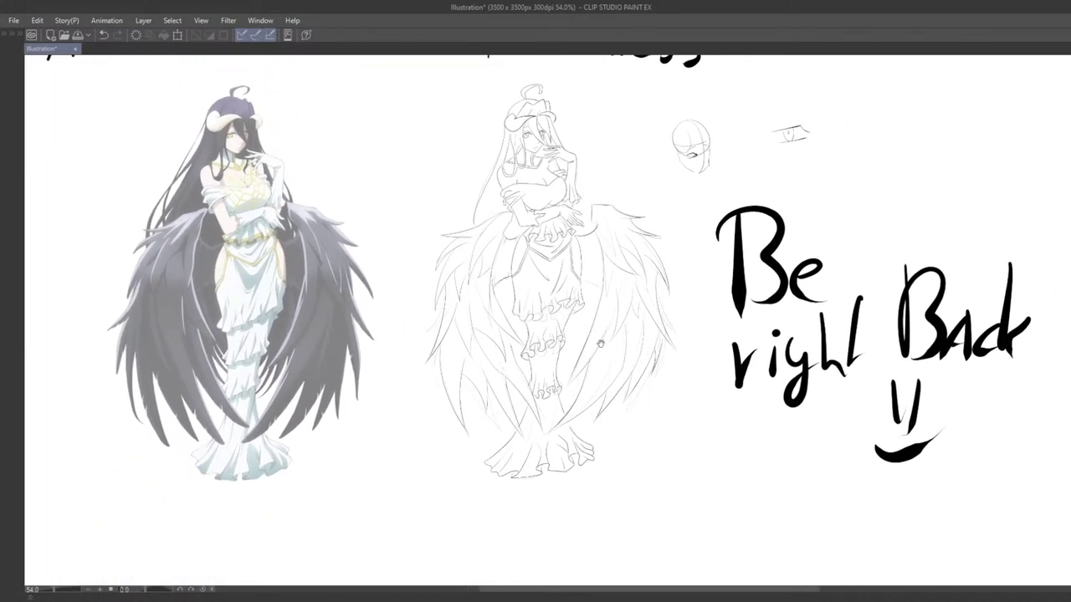
scroll(600, 343, up, 2)
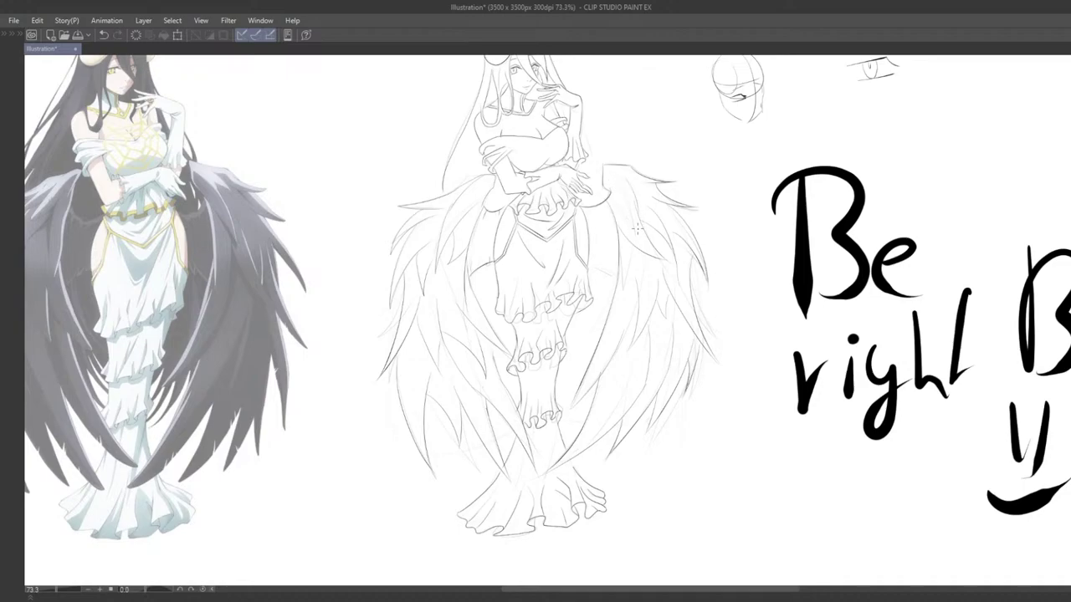
scroll(629, 248, down, 1)
scroll(629, 248, down, 3)
scroll(629, 248, up, 4)
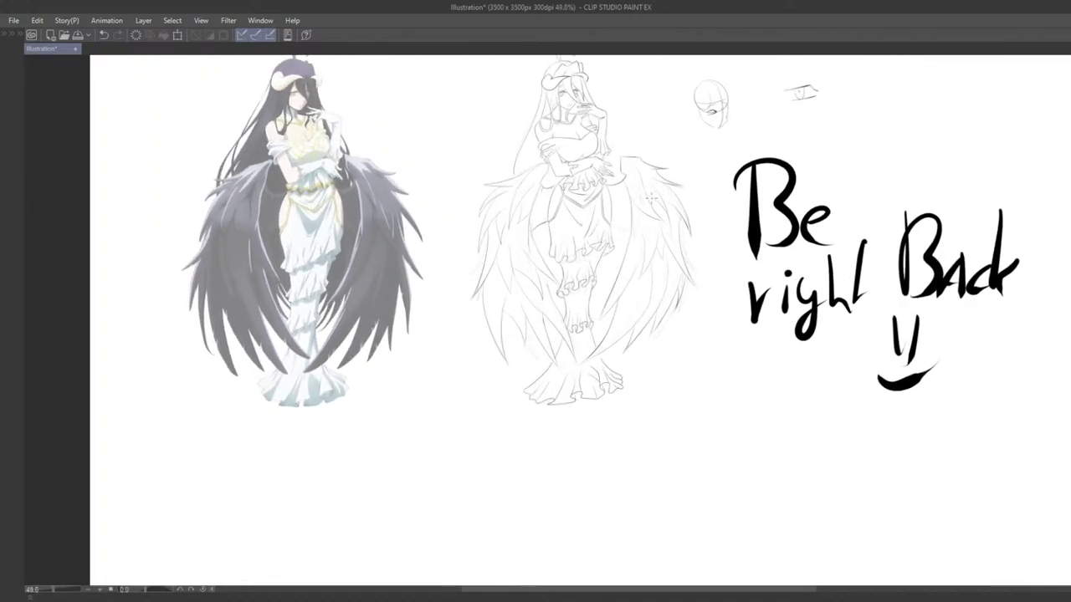
Step: Ink the short curved line joining the skirt's right hip to the right wing's inner edge
key(ctrl+z)
drag(589, 236, 619, 255)
key(ctrl+z)
key(ctrl+z)
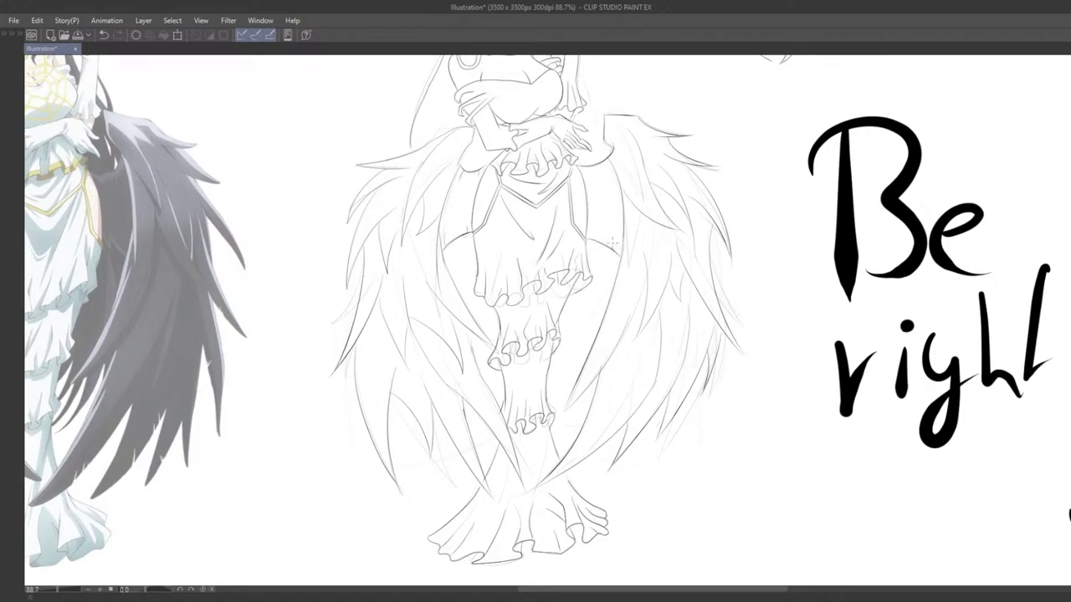
key(ctrl+z)
key(ctrl+z)
Step: Examine the whole inked figure and both wings next to the reference
scroll(659, 192, down, 2)
drag(657, 191, 675, 266)
scroll(654, 277, up, 1)
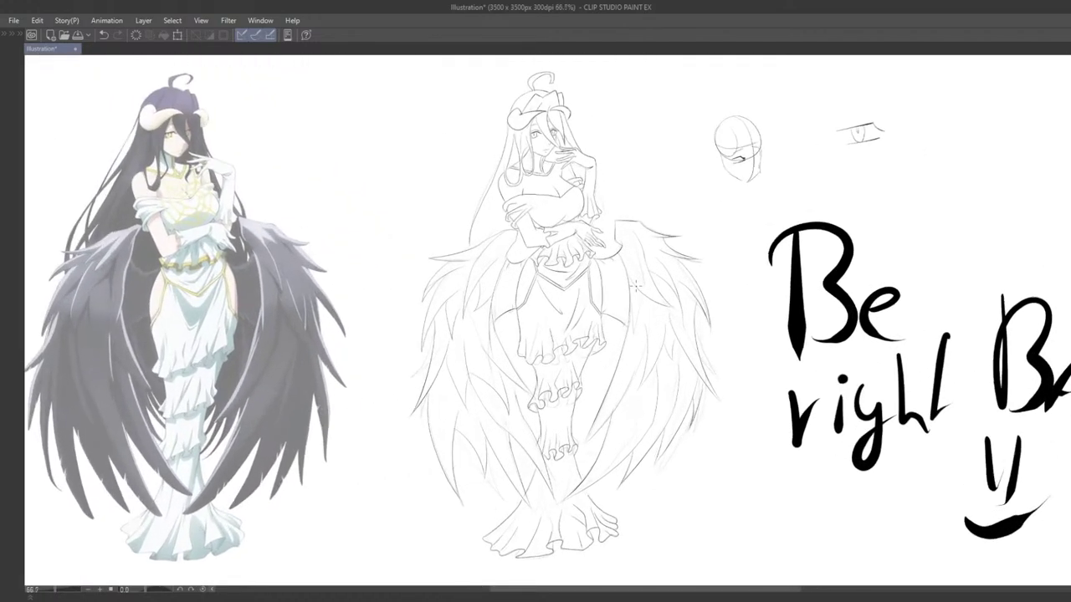
scroll(636, 286, up, 1)
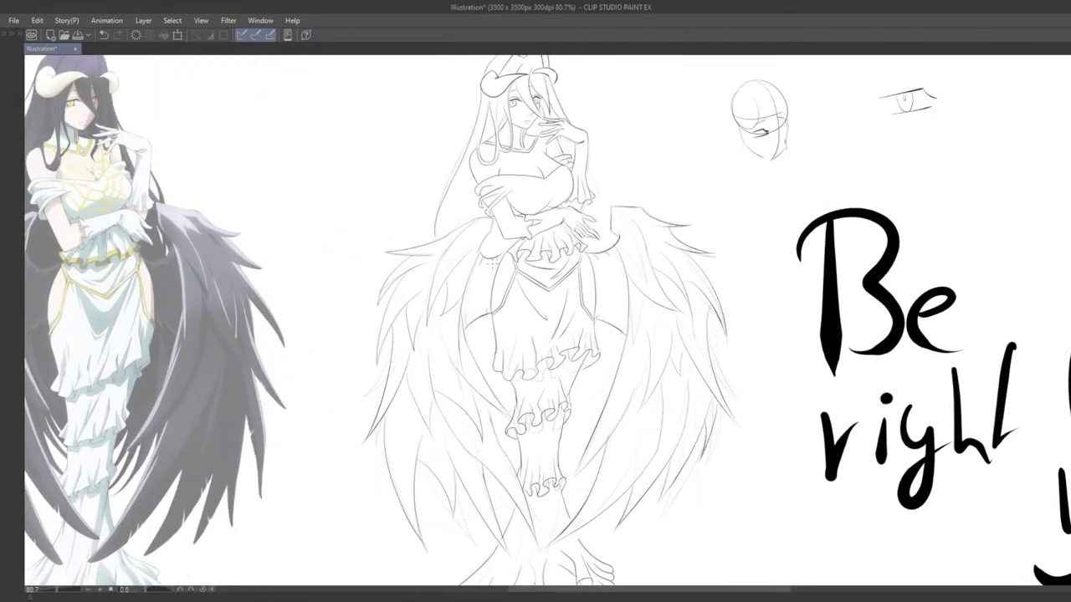
scroll(583, 266, down, 6)
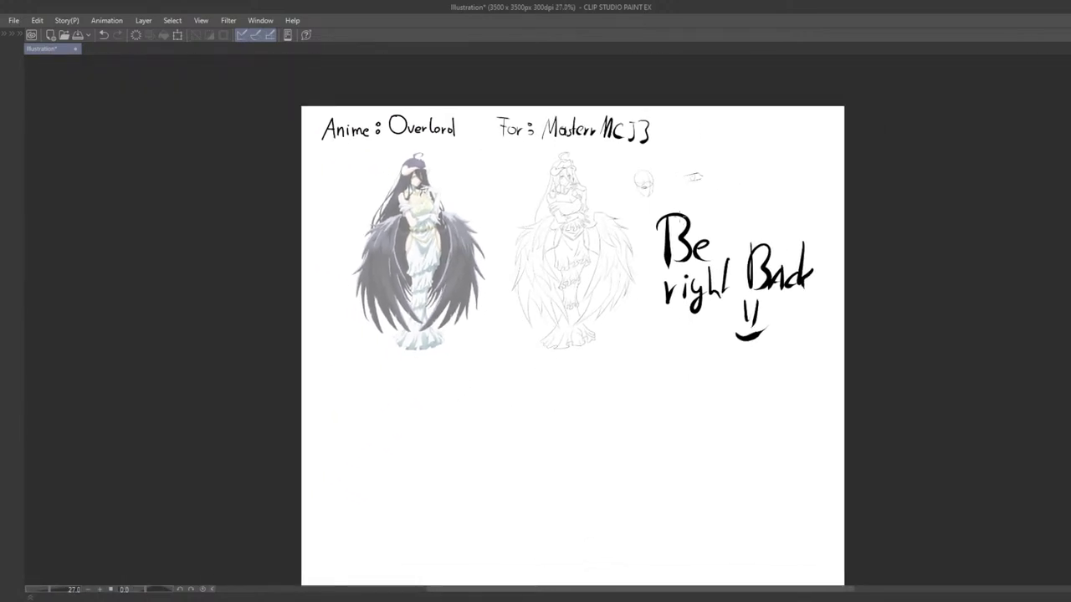
key(ctrl+alt+0)
drag(595, 395, 601, 450)
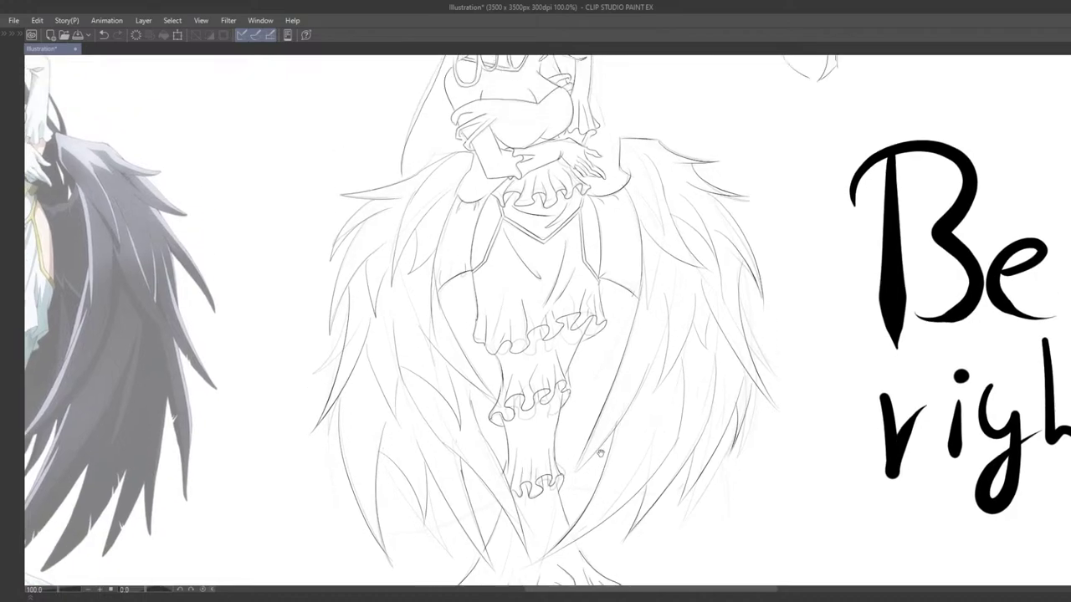
key(Tab)
key(Tab)
Step: Ink inner strands in the long hair between its left outer edge and the crossed arm
drag(711, 351, 647, 452)
drag(541, 241, 548, 312)
scroll(529, 263, up, 4)
drag(529, 262, 541, 306)
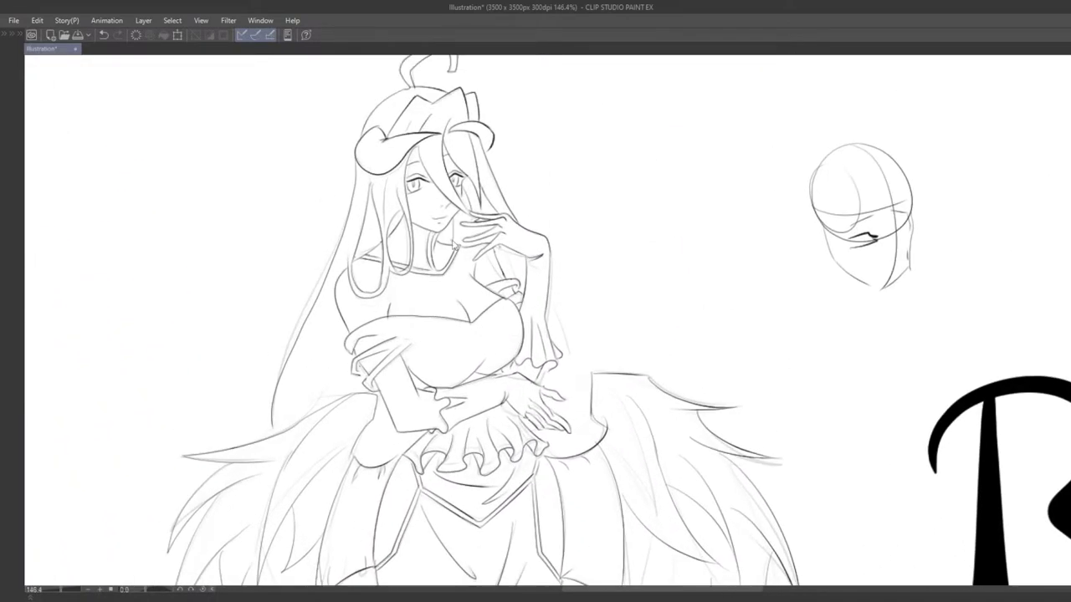
drag(373, 225, 369, 248)
key(ctrl+z)
drag(336, 317, 316, 399)
drag(335, 378, 425, 297)
key(ctrl+z)
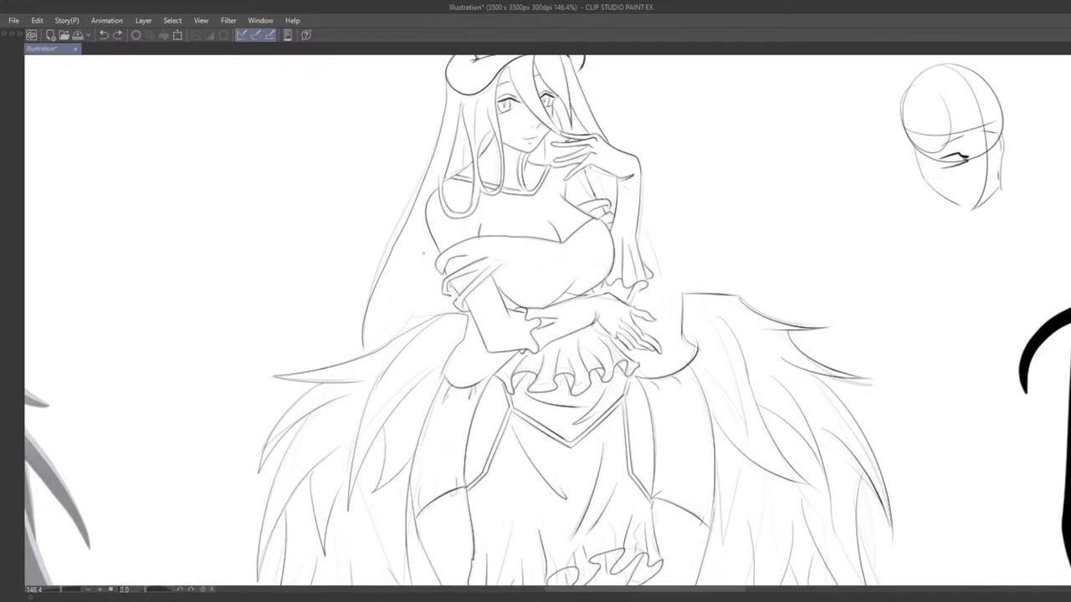
drag(424, 235, 398, 320)
key(ctrl+z)
key(ctrl+z)
drag(424, 232, 401, 311)
key(ctrl+z)
drag(430, 241, 399, 337)
key(ctrl+z)
key(ctrl+z)
drag(437, 303, 378, 336)
key(ctrl+z)
key(ctrl+z)
drag(399, 281, 383, 329)
key(ctrl+z)
mouse_move(404, 275)
mouse_down()
mouse_move(379, 334)
mouse_move(512, 351)
mouse_up()
Step: Ink the outer strands of the long hair on the left side, running down to the top of the left wing
drag(520, 169, 472, 279)
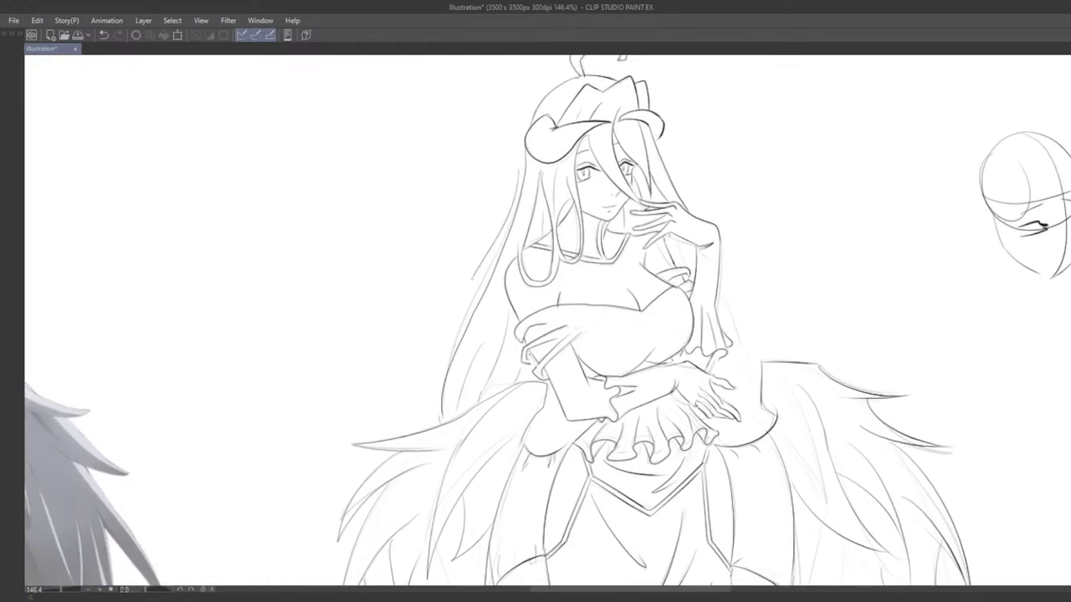
key(ctrl+z)
drag(516, 200, 430, 385)
key(ctrl+z)
mouse_move(514, 212)
mouse_down()
mouse_move(440, 338)
mouse_move(422, 429)
mouse_up()
drag(475, 306, 413, 405)
key(ctrl+z)
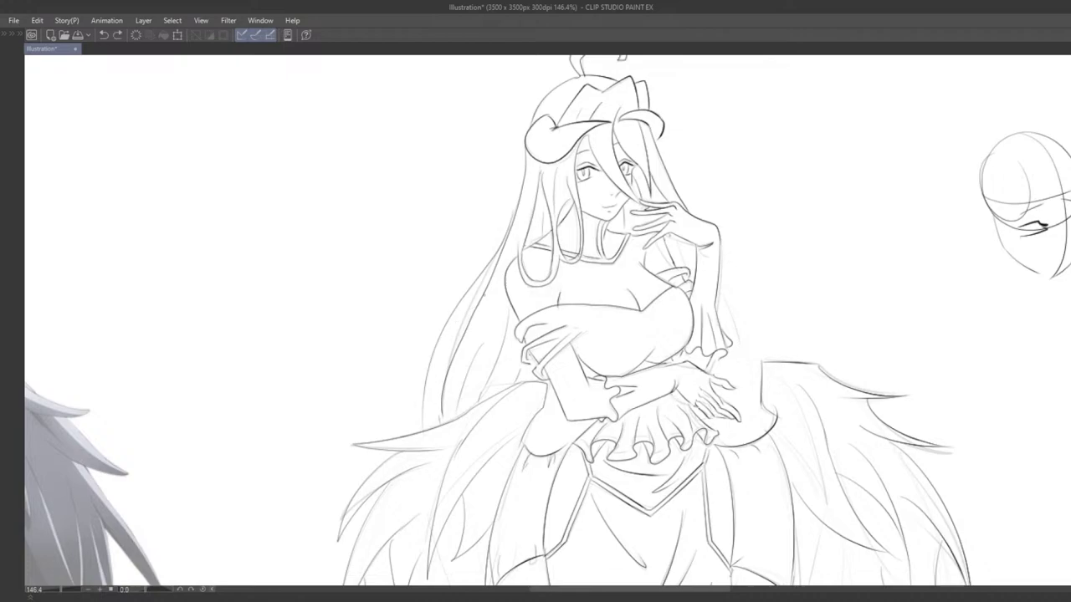
drag(479, 306, 404, 439)
Step: Examine the hair behind the raised arm and sleeve on the right side against the reference
scroll(481, 331, down, 5)
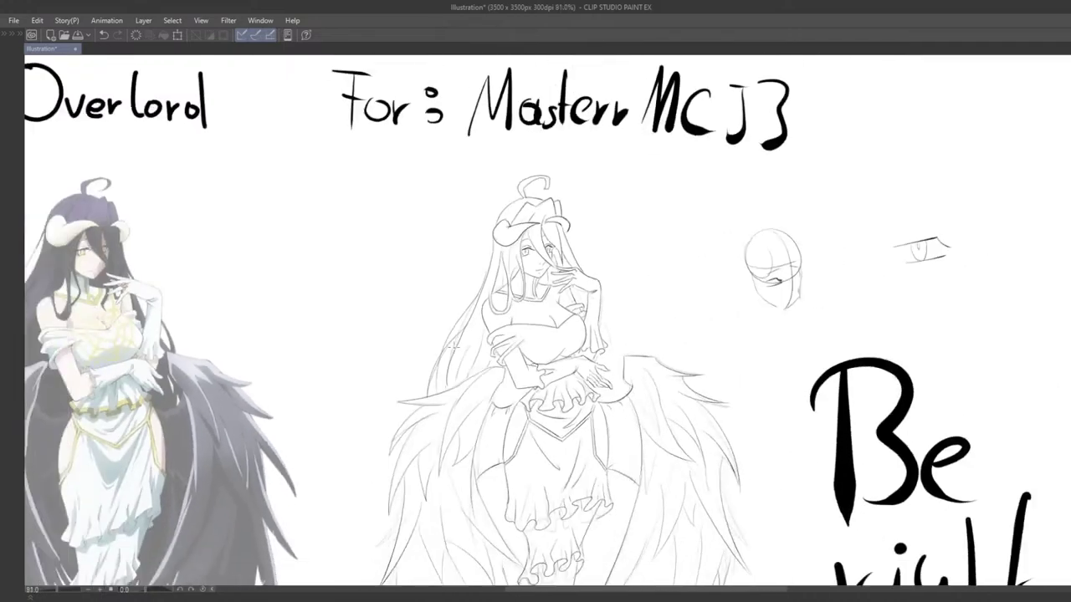
drag(632, 346, 598, 296)
drag(540, 233, 536, 219)
scroll(536, 217, up, 5)
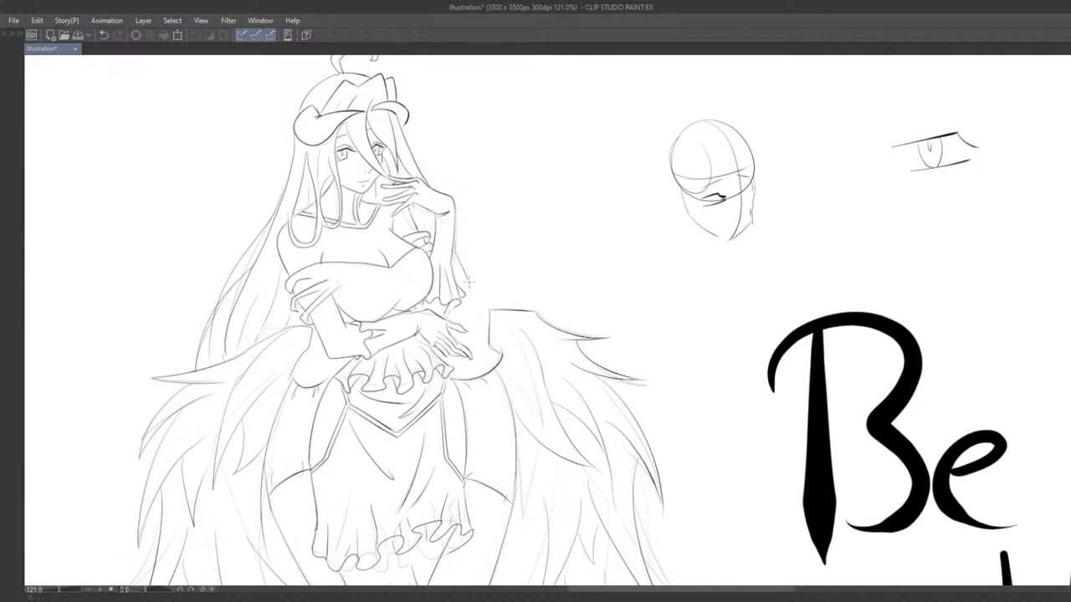
scroll(478, 307, down, 2)
scroll(480, 307, down, 3)
drag(511, 315, 637, 275)
scroll(658, 266, up, 1)
scroll(658, 266, up, 2)
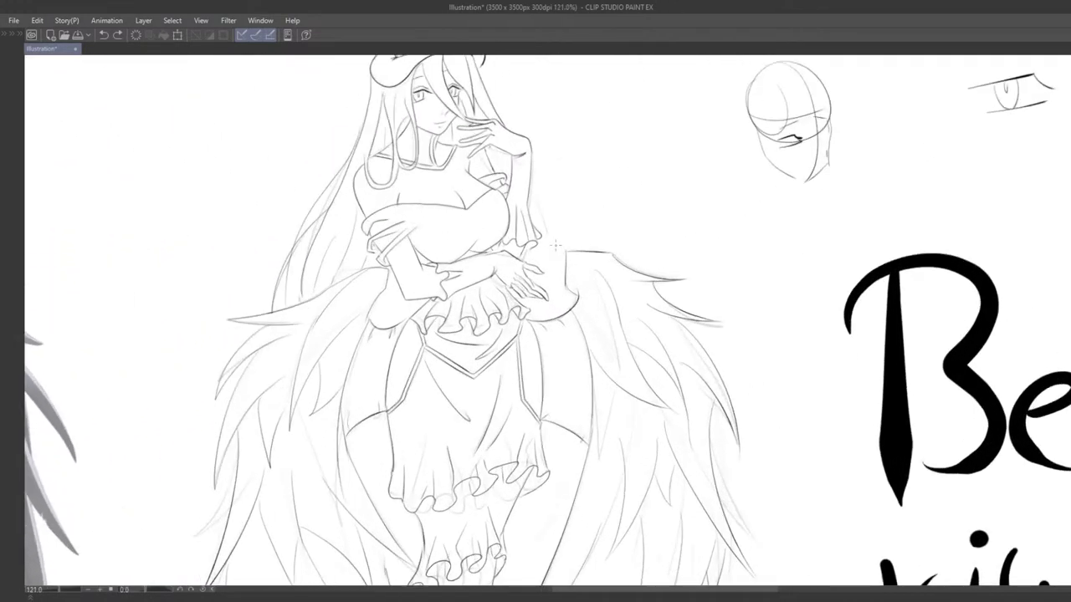
drag(499, 152, 562, 200)
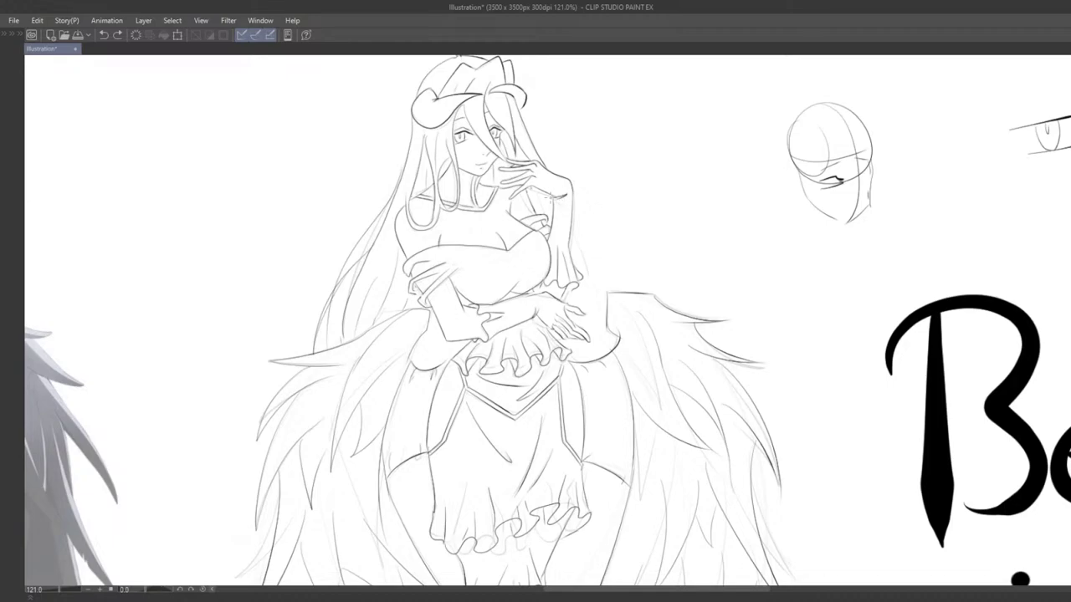
scroll(649, 169, down, 2)
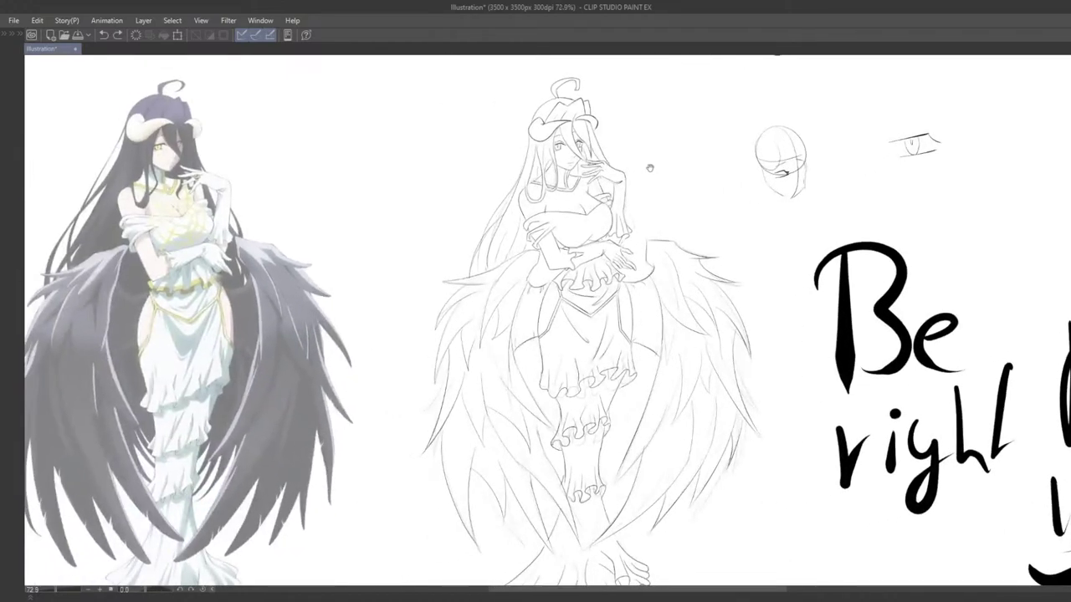
scroll(649, 168, up, 2)
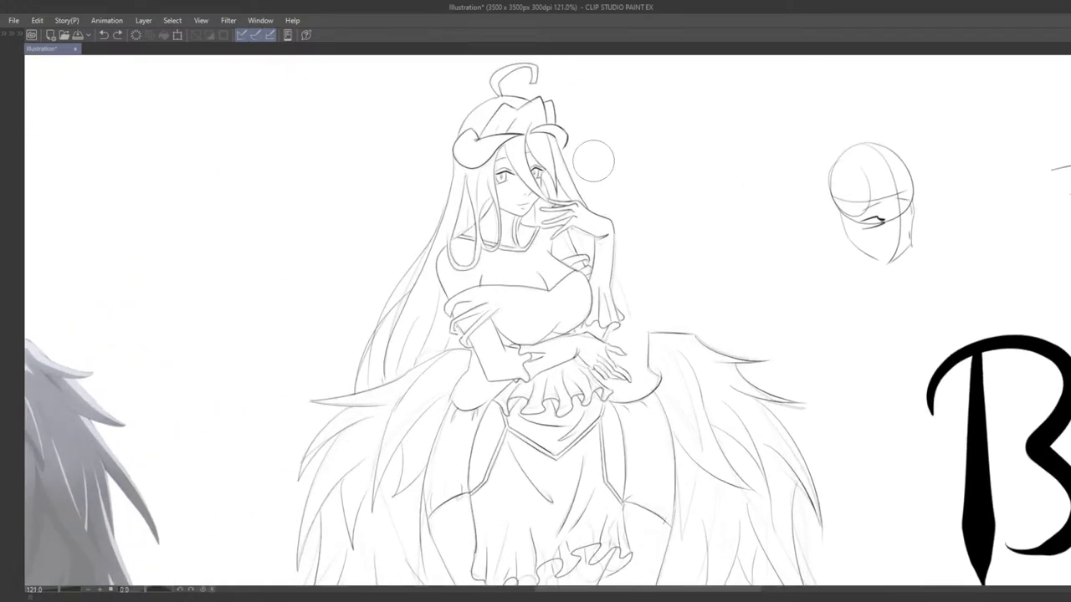
key([)
key([)
mouse_move(578, 166)
mouse_down()
mouse_move(593, 192)
mouse_move(584, 186)
mouse_move(581, 199)
mouse_up()
key(p)
key(ctrl+z)
Step: Ink the outer hair strand beside the face, from the right horn down to the raised hand
scroll(582, 180, up, 1)
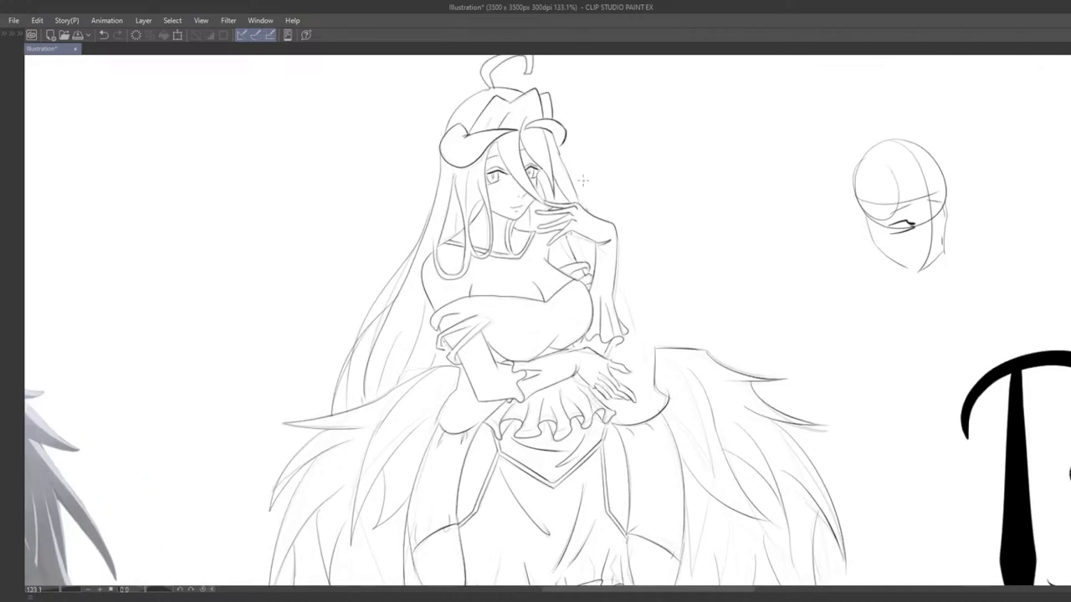
scroll(582, 180, up, 5)
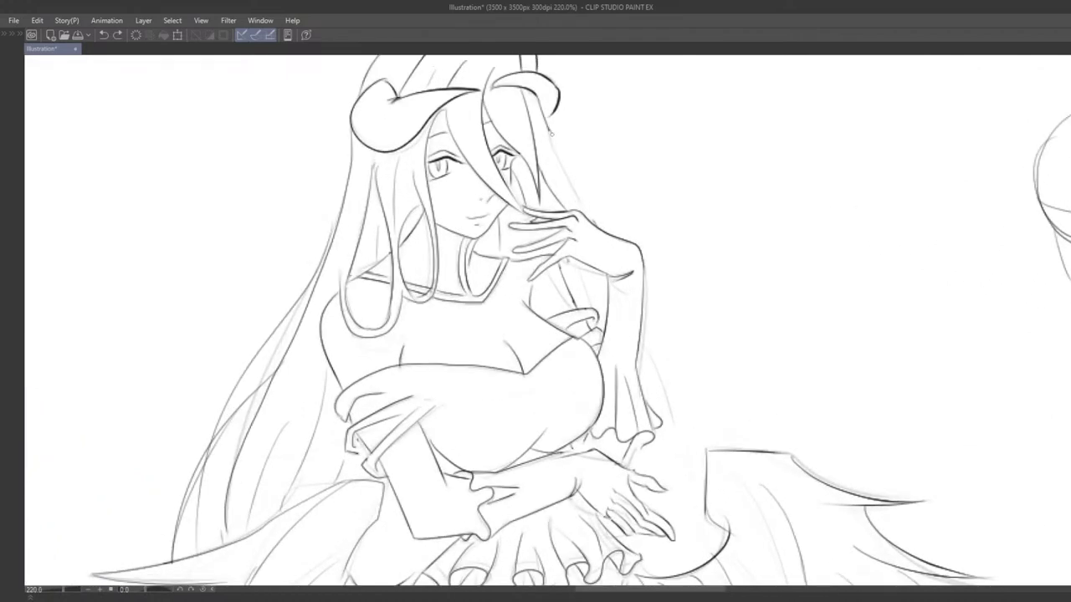
scroll(585, 216, down, 5)
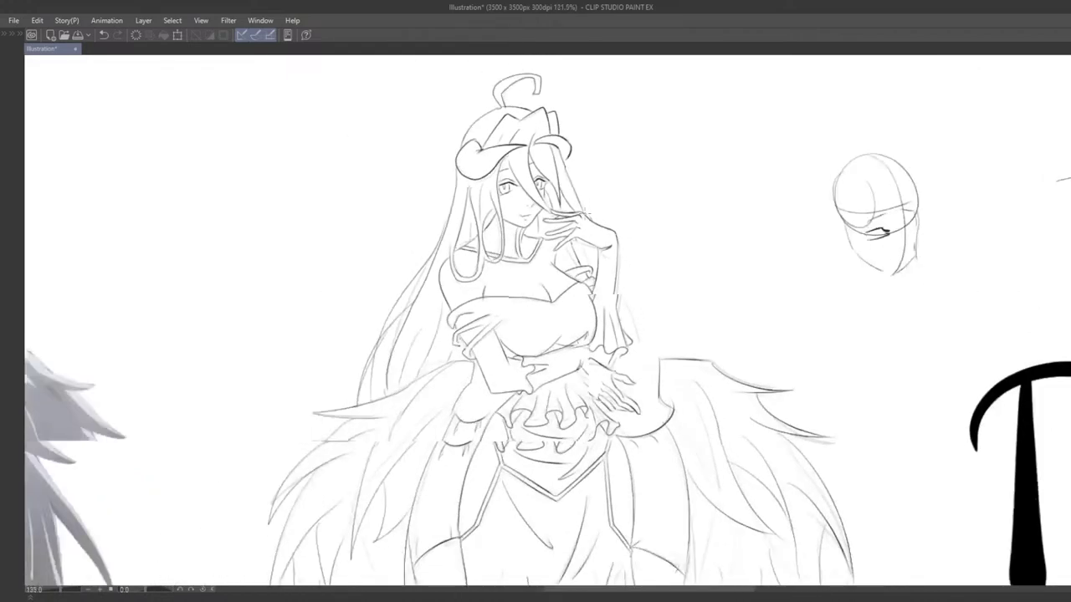
scroll(638, 139, down, 3)
scroll(617, 179, up, 4)
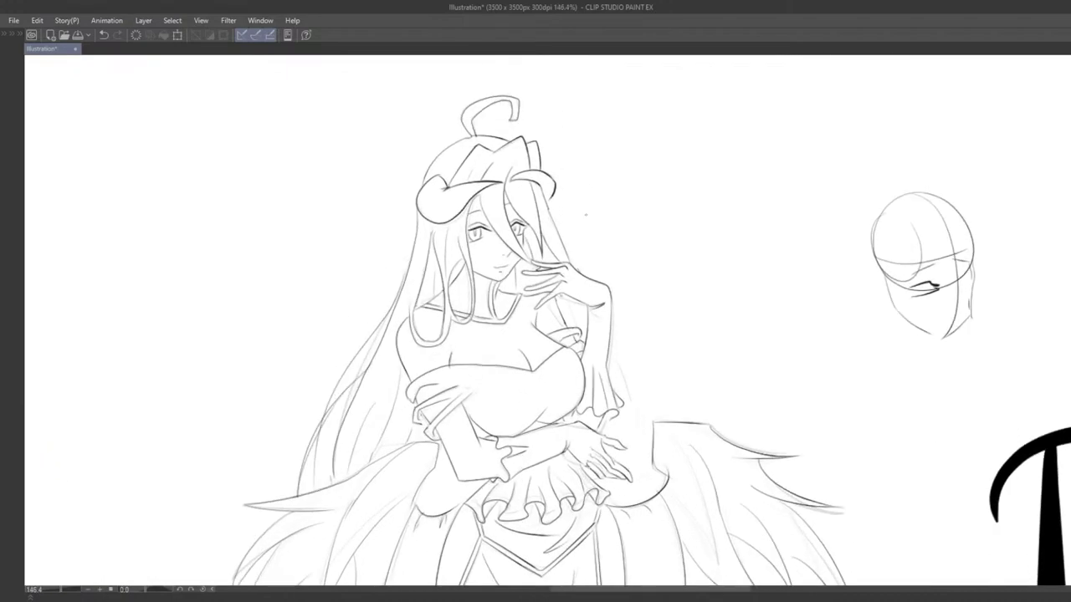
scroll(586, 215, up, 2)
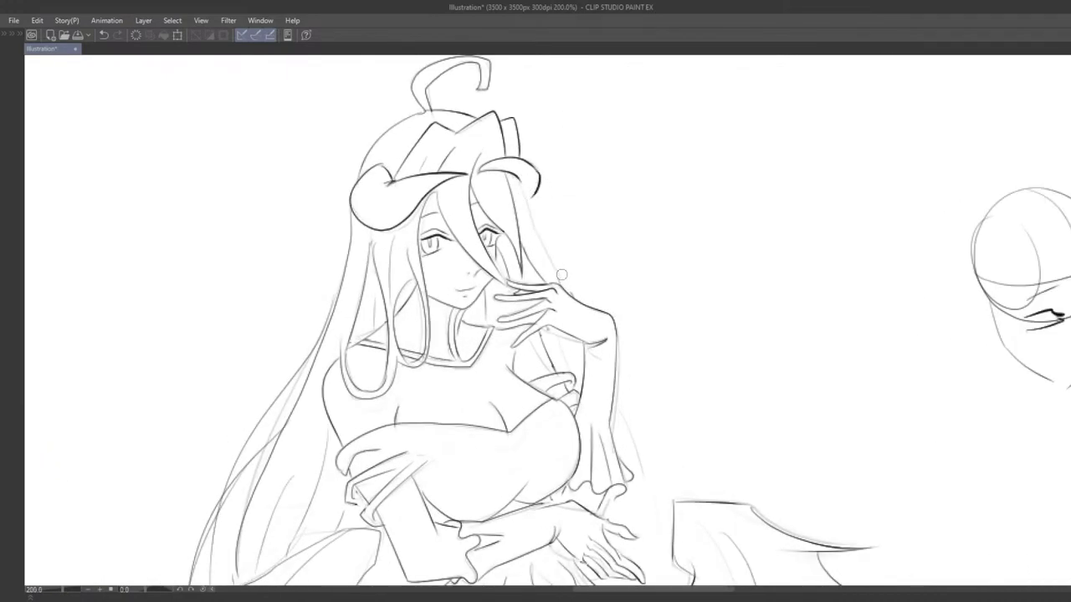
key(p)
drag(520, 181, 557, 277)
key(ctrl+z)
mouse_move(522, 184)
mouse_down()
mouse_move(559, 280)
mouse_move(526, 195)
mouse_move(542, 240)
mouse_up()
key(ctrl+z)
Step: Ink a hair strand in the gap between the raised forearm and the off-shoulder sleeve, below the raised hand
mouse_move(590, 318)
mouse_down()
mouse_move(574, 284)
mouse_move(540, 283)
mouse_move(530, 248)
mouse_move(542, 289)
mouse_up()
key(ctrl+z)
drag(537, 257, 555, 315)
key(ctrl+z)
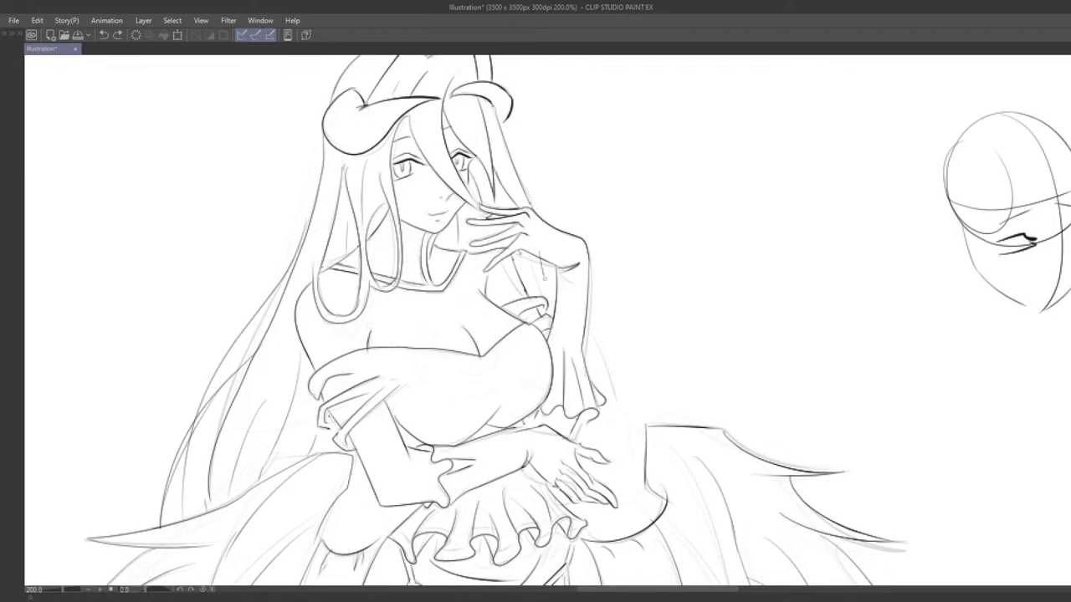
drag(537, 258, 552, 313)
key(ctrl+z)
drag(537, 257, 555, 317)
scroll(577, 268, down, 5)
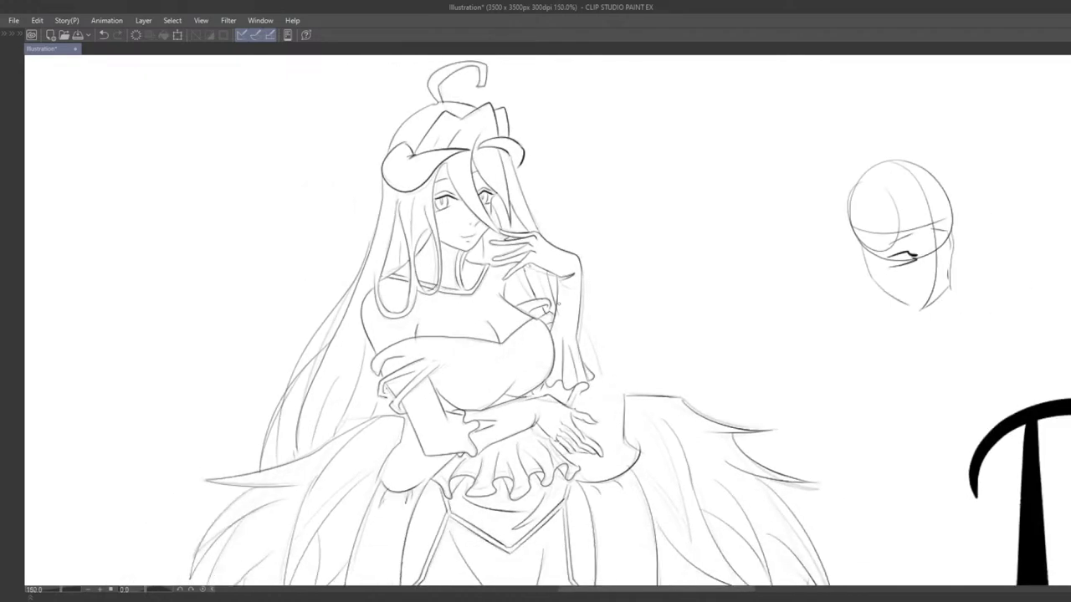
scroll(584, 280, up, 4)
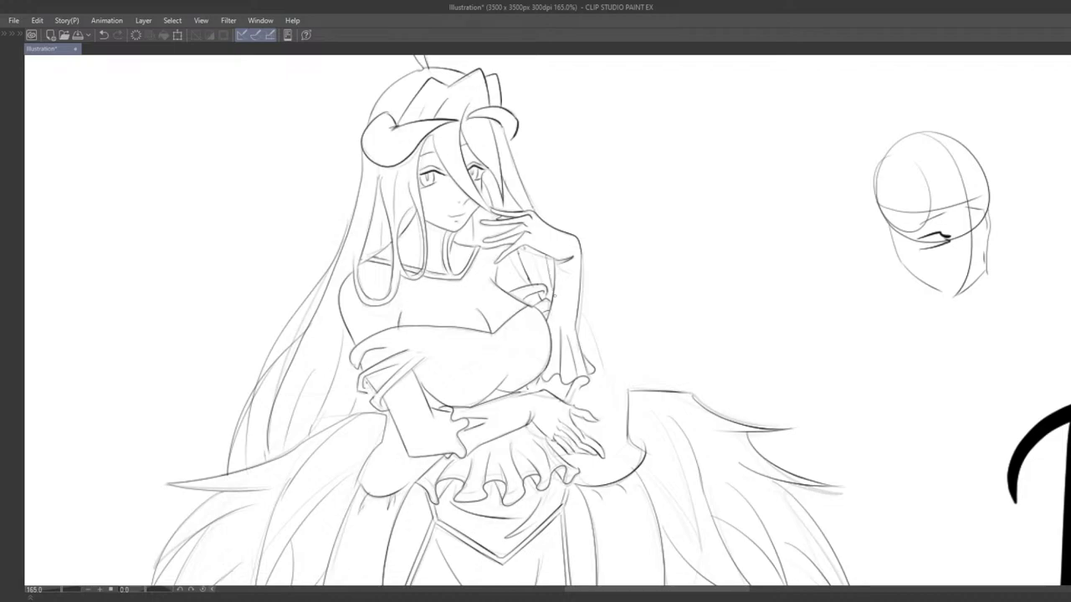
drag(554, 295, 544, 251)
Step: Ink the outer edge of the hair on the right, from the raised arm's sleeve down to the right wing
scroll(615, 235, down, 5)
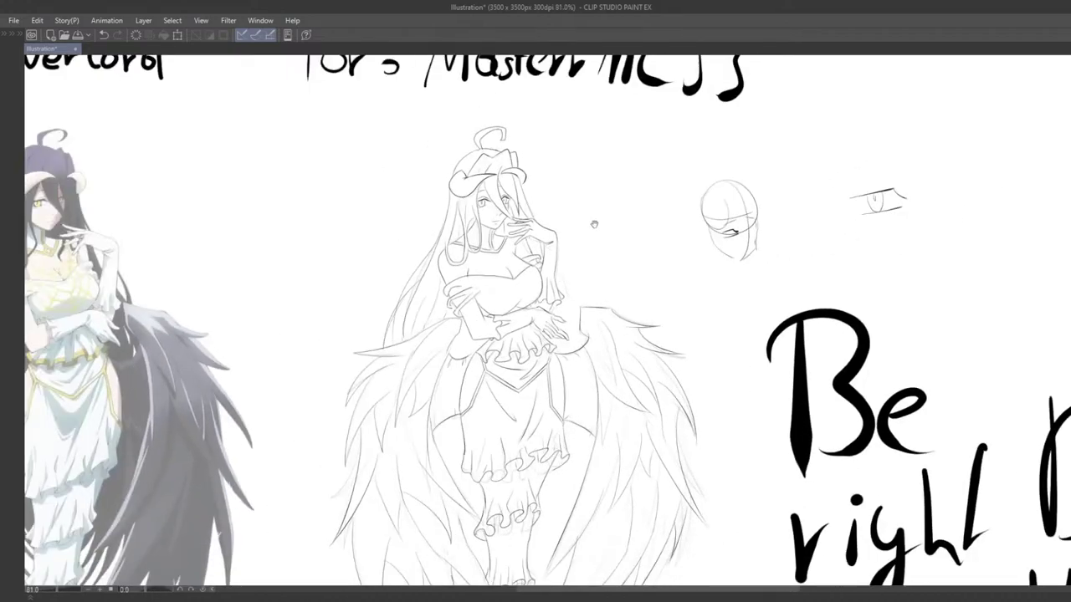
scroll(615, 235, up, 4)
scroll(559, 301, up, 1)
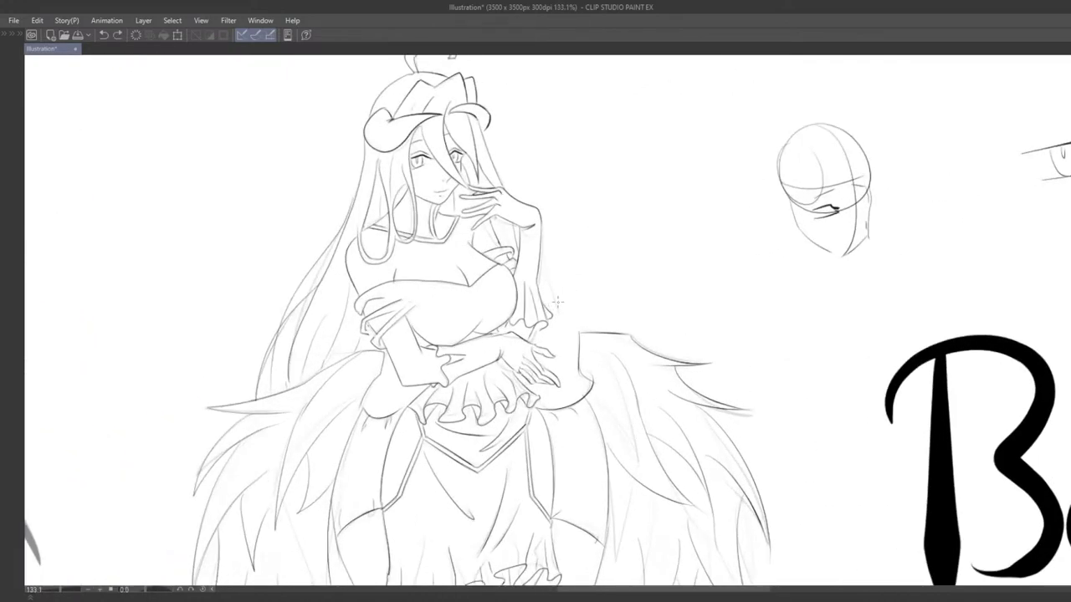
drag(541, 279, 579, 337)
key(ctrl+z)
drag(542, 278, 578, 333)
key(ctrl+z)
scroll(586, 334, down, 5)
scroll(626, 266, up, 4)
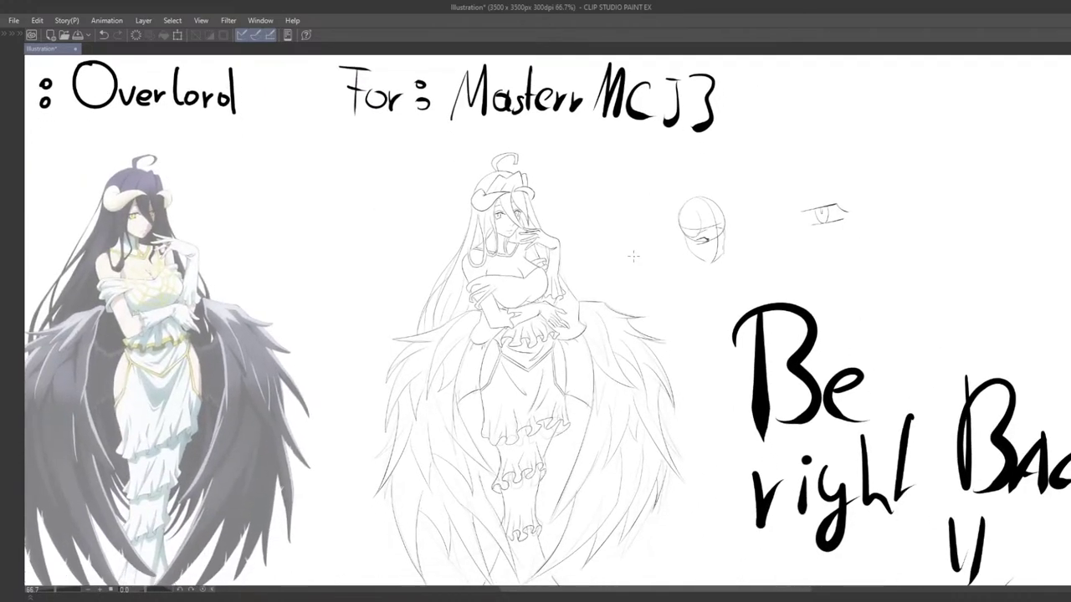
scroll(625, 266, up, 2)
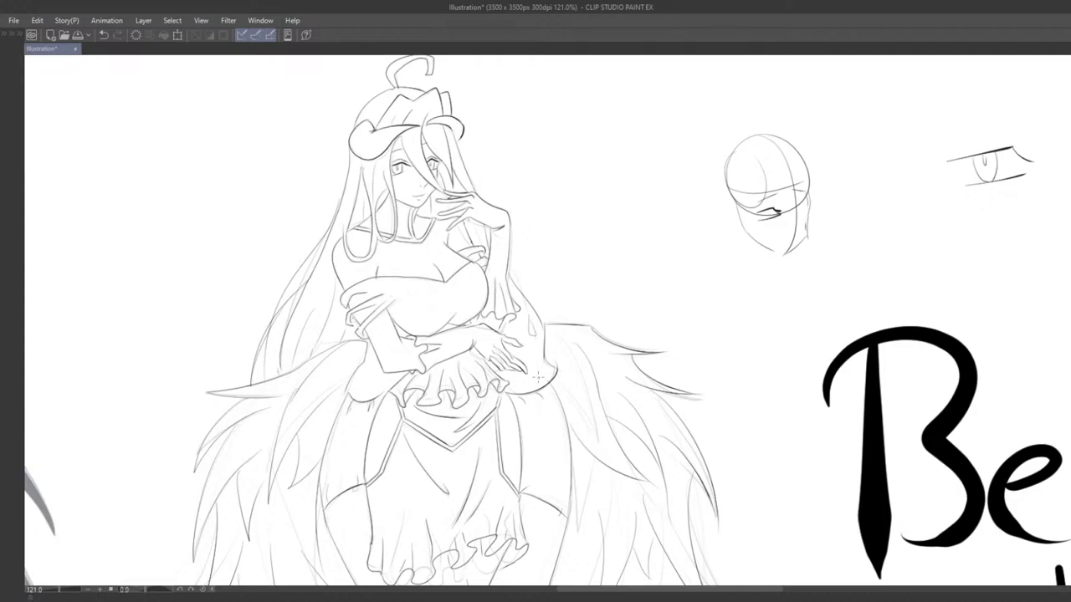
Step: Ink an inner strand in the hair between the raised arm's ruffled sleeve and the base of the right wing
scroll(552, 338, down, 3)
drag(558, 342, 654, 262)
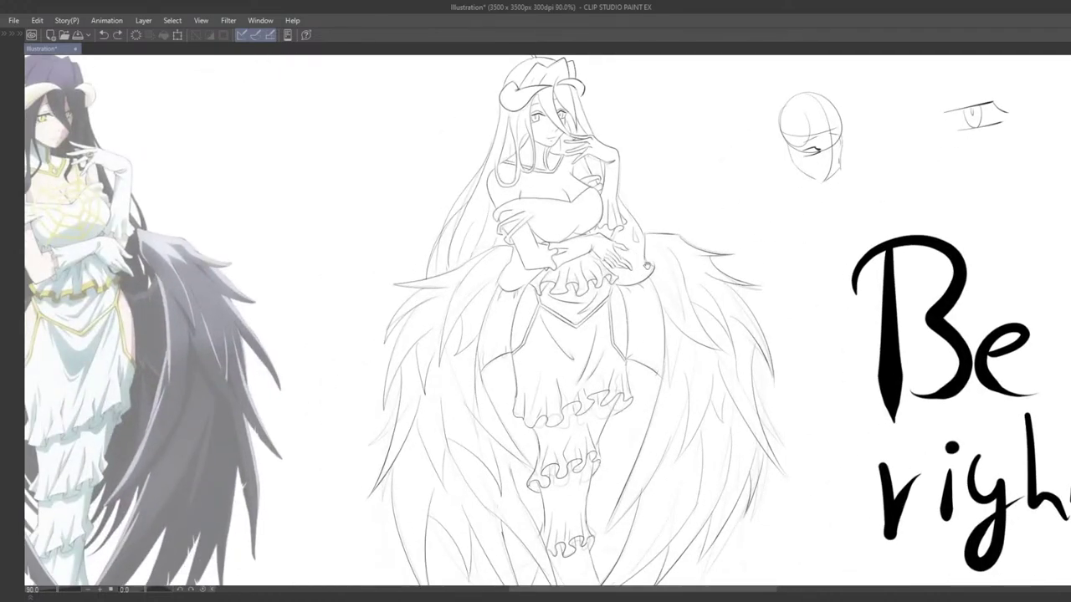
scroll(640, 264, up, 2)
drag(628, 271, 630, 312)
key(ctrl+z)
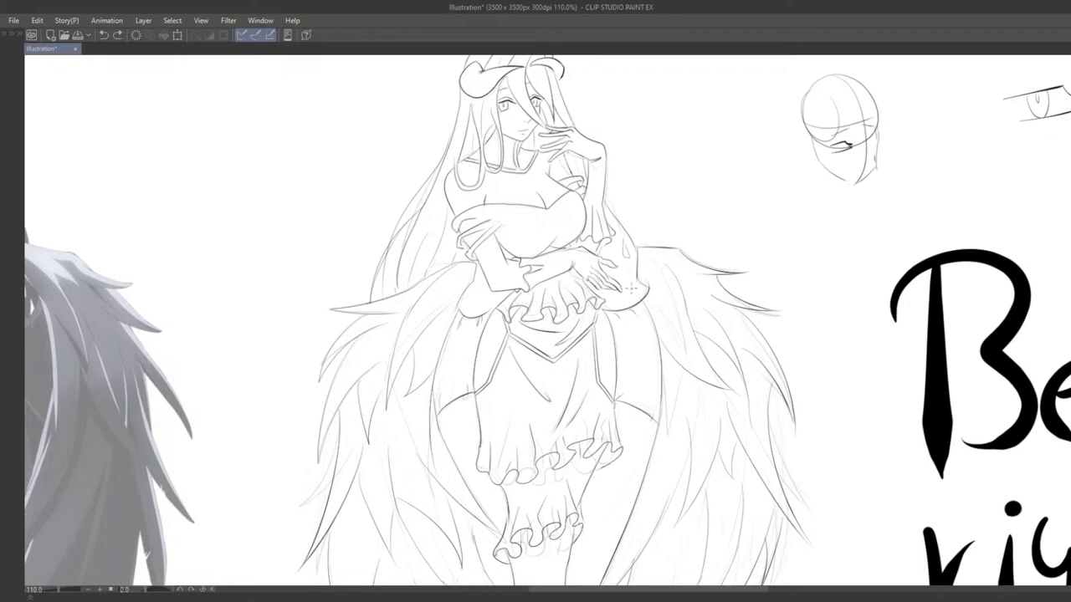
key(ctrl+z)
drag(621, 243, 626, 303)
scroll(641, 356, down, 4)
drag(655, 280, 664, 327)
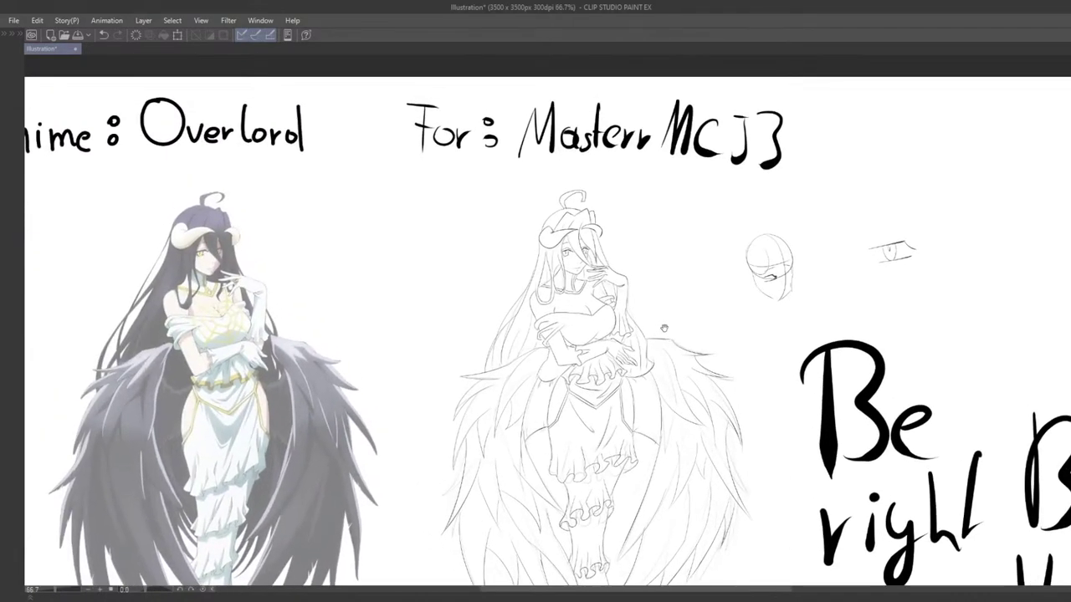
mouse_move(666, 399)
mouse_down()
mouse_move(655, 315)
mouse_move(619, 243)
mouse_move(627, 355)
mouse_up()
scroll(630, 311, up, 4)
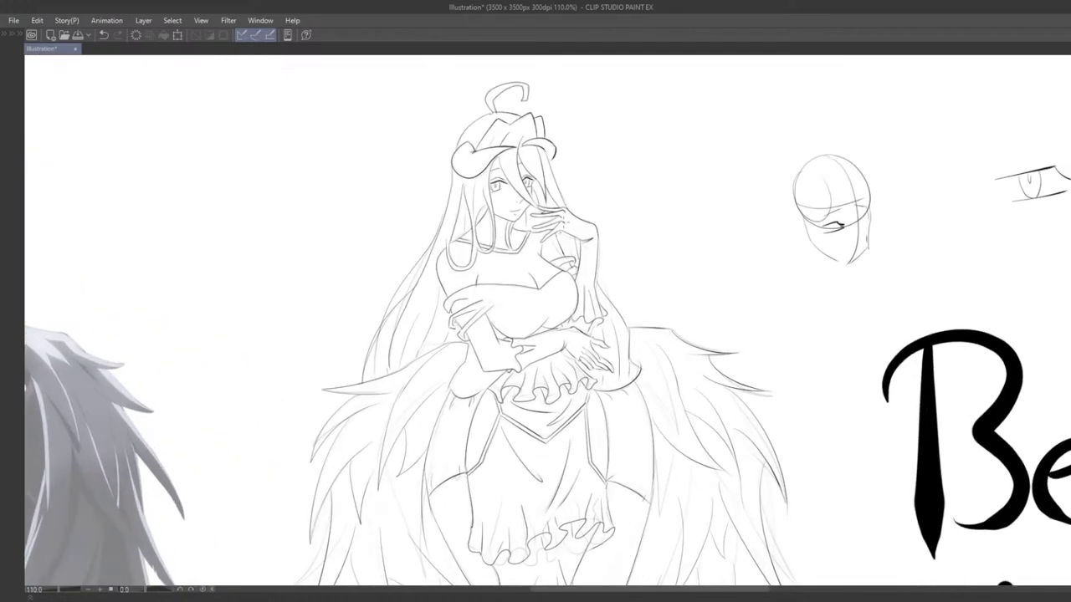
Step: Ink short hair strands between the lower ruffled skirt tiers and the inner edge of the right wing
scroll(616, 355, down, 3)
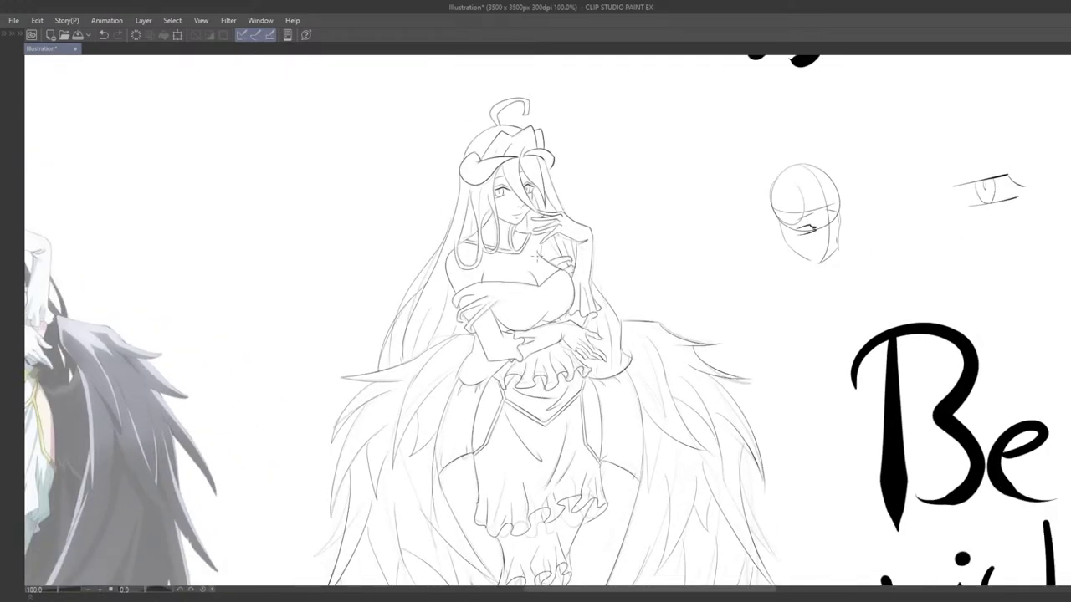
scroll(616, 355, up, 3)
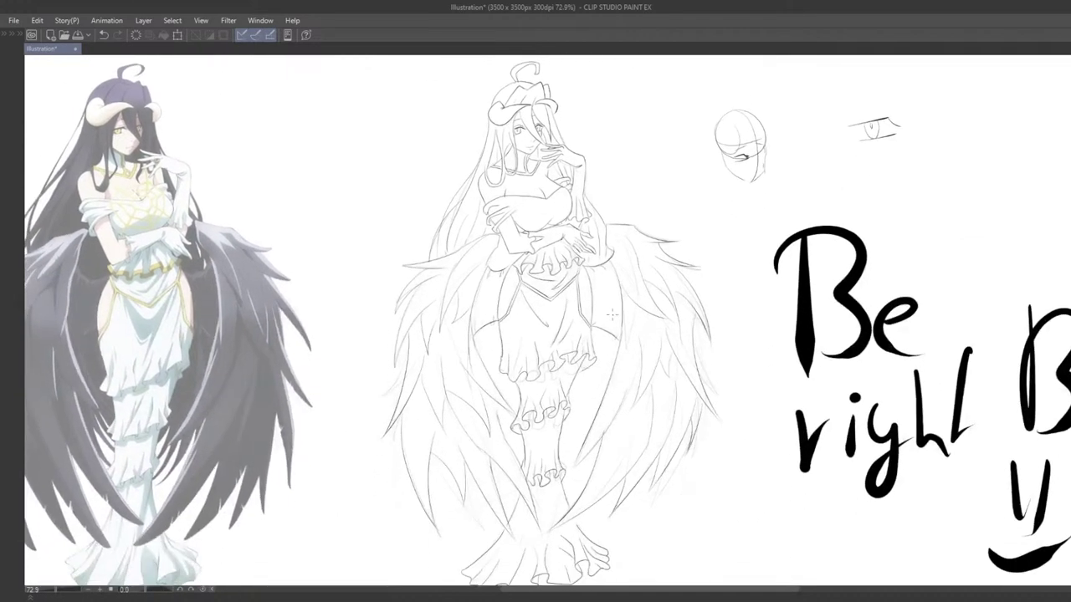
drag(654, 297, 672, 276)
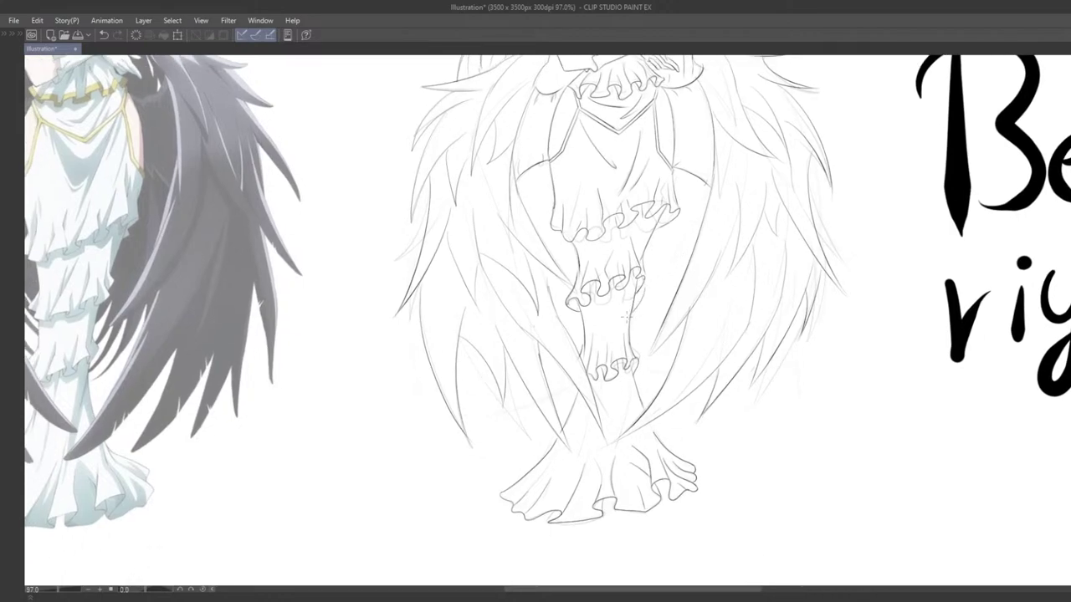
key(ctrl+z)
drag(644, 296, 635, 337)
key(ctrl+z)
drag(643, 293, 633, 336)
drag(655, 296, 635, 334)
key(ctrl+z)
key(ctrl+z)
drag(644, 292, 638, 331)
key(ctrl+z)
drag(666, 246, 685, 347)
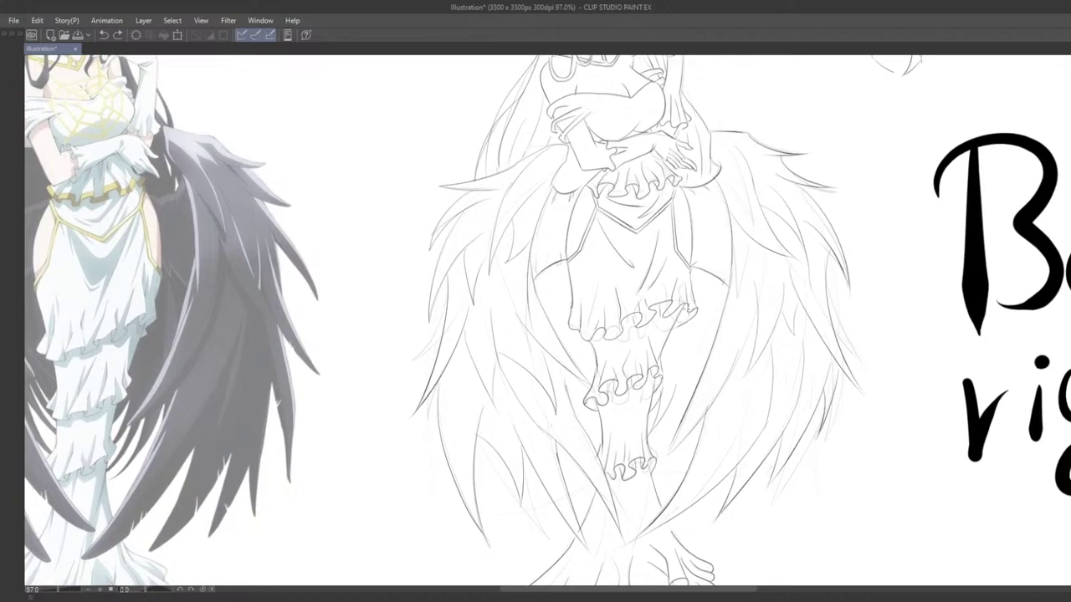
key(ctrl+z)
mouse_move(710, 291)
mouse_down()
mouse_move(673, 369)
mouse_move(674, 416)
mouse_up()
drag(677, 349, 669, 375)
Step: Ink short hair strands between the lower ruffled skirt tiers and the inner edge of the left wing
drag(574, 408, 589, 427)
key(ctrl+z)
drag(565, 369, 570, 400)
key(ctrl+z)
drag(564, 272, 560, 331)
scroll(577, 395, down, 5)
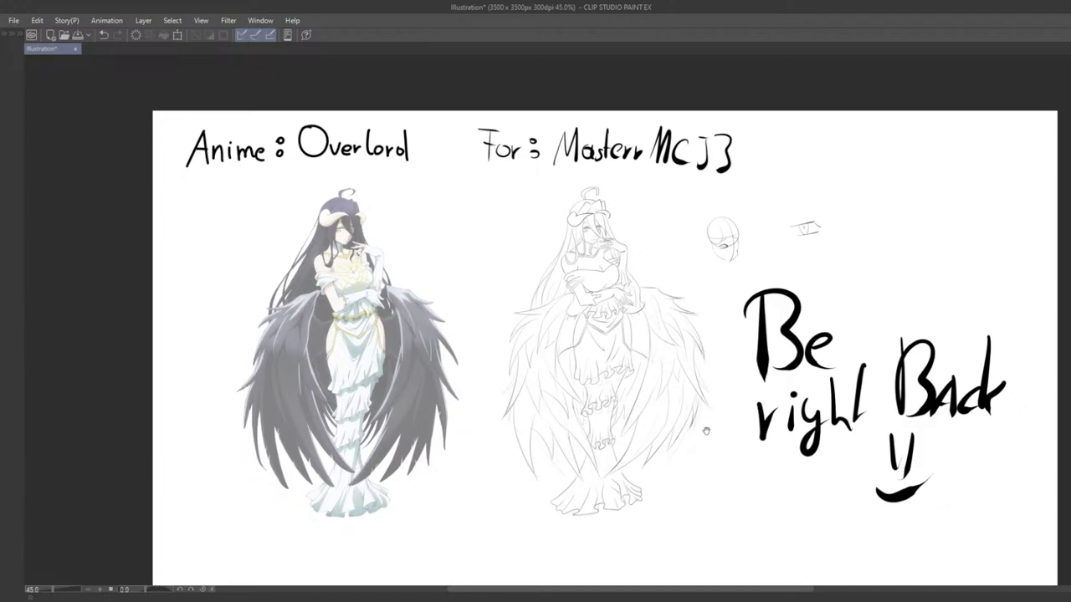
Step: Darken the curved edge below the crossed arm's elbow and the short thigh line left of the skirt
scroll(707, 431, up, 3)
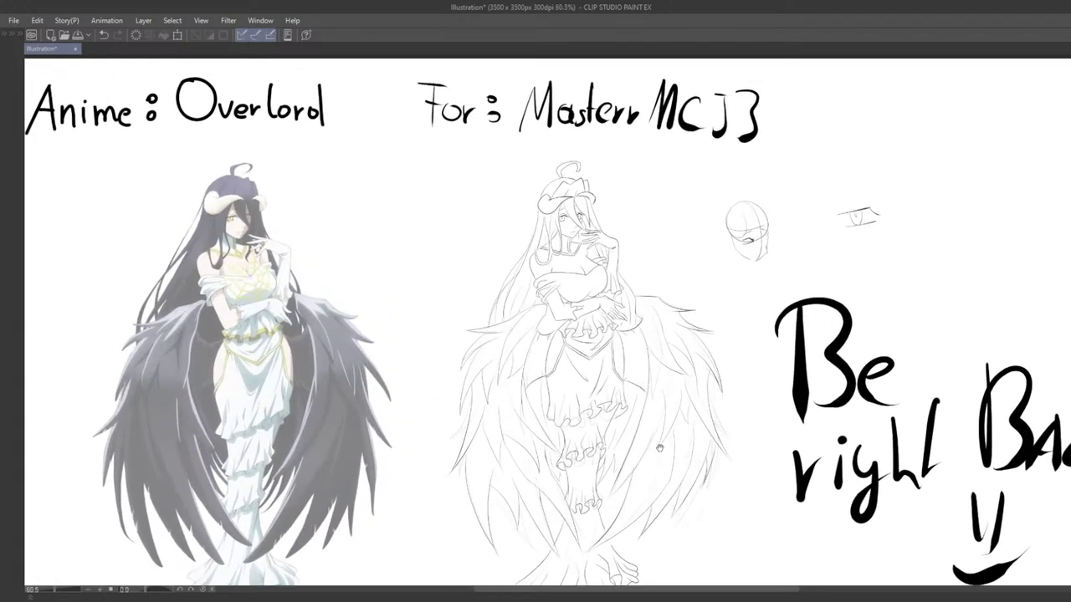
drag(659, 449, 621, 307)
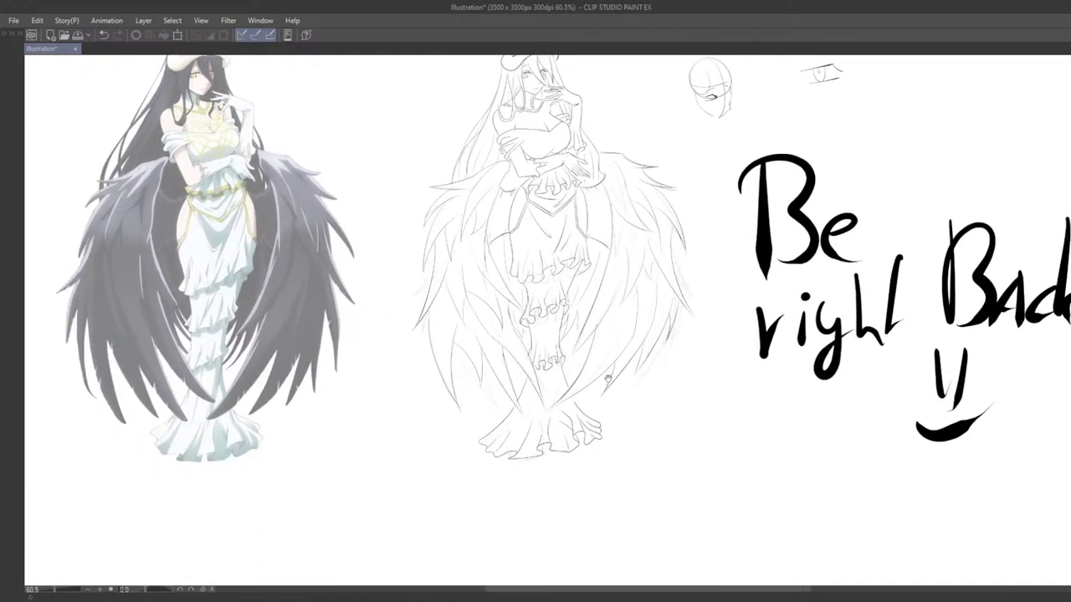
drag(598, 412, 599, 415)
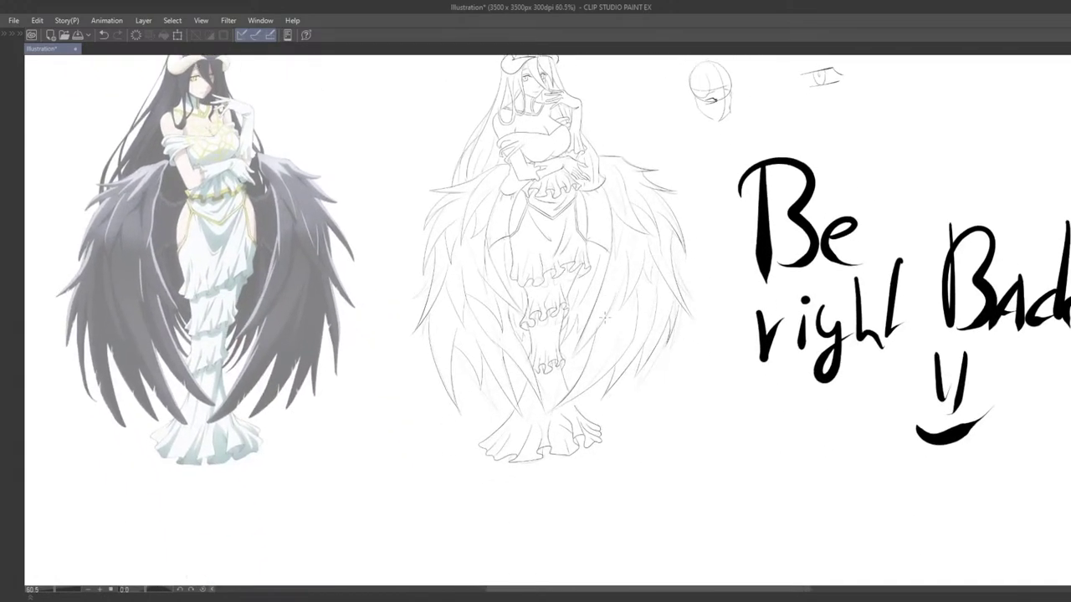
drag(613, 325, 606, 396)
drag(472, 341, 513, 351)
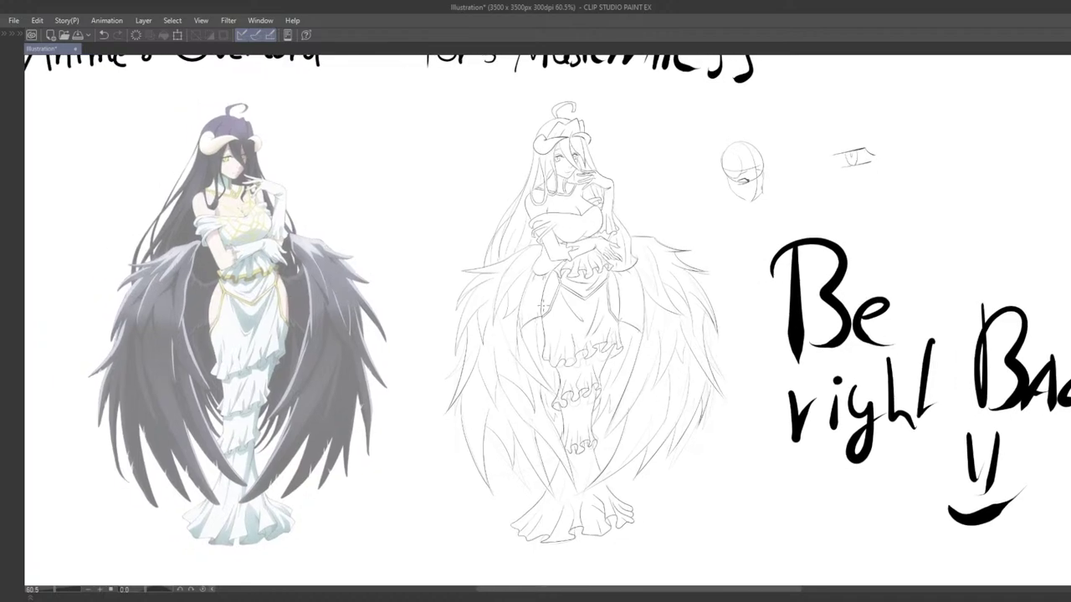
scroll(549, 283, up, 8)
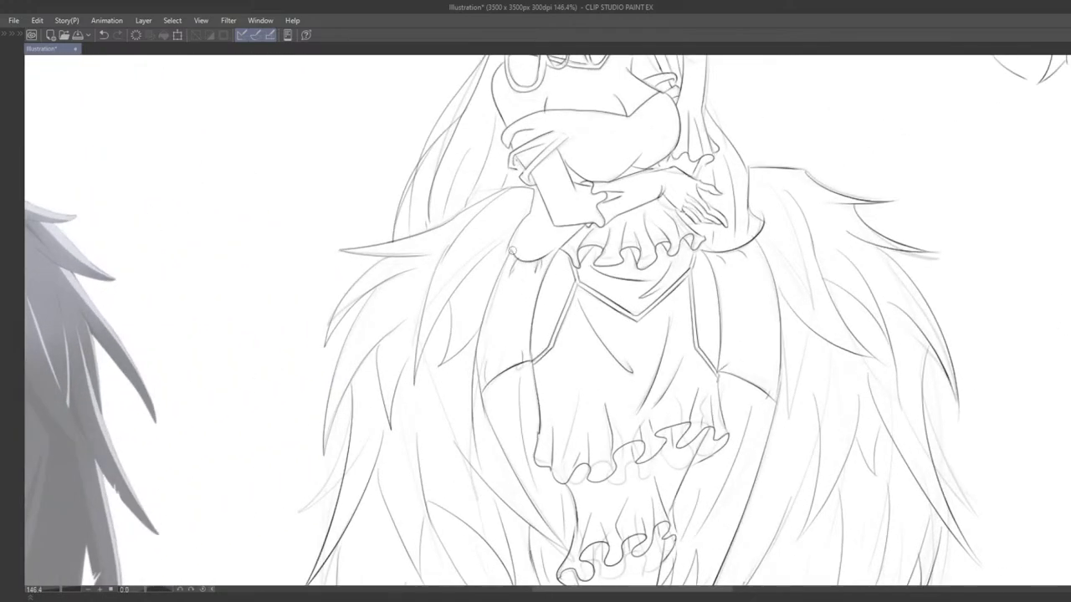
key(ctrl+z)
mouse_move(517, 256)
mouse_down()
mouse_move(548, 253)
mouse_move(540, 261)
mouse_move(554, 249)
mouse_up()
key(ctrl+z)
drag(542, 349, 556, 322)
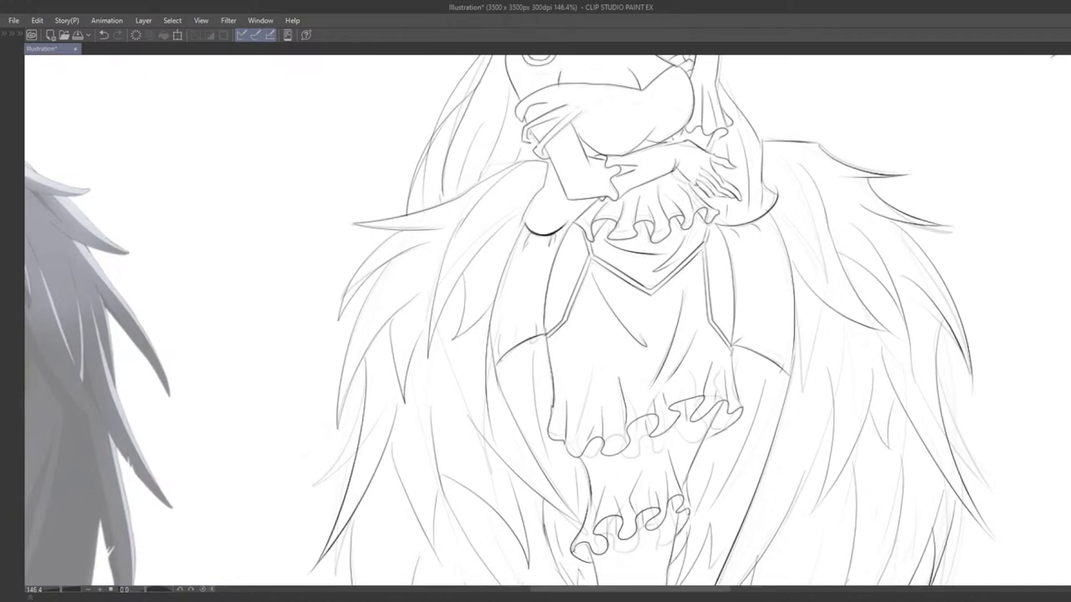
drag(499, 362, 547, 333)
Step: Darken the curved edge at the right hip and the short thigh line right of the skirt
drag(718, 333, 664, 318)
drag(694, 201, 619, 199)
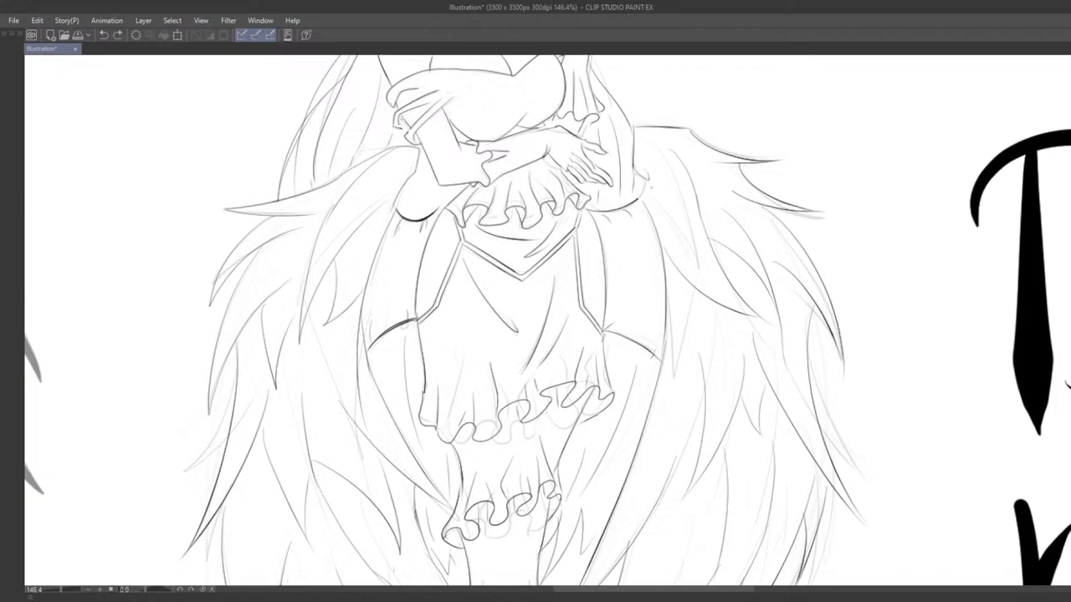
key(ctrl+z)
drag(591, 209, 639, 199)
key(ctrl+z)
scroll(628, 343, down, 5)
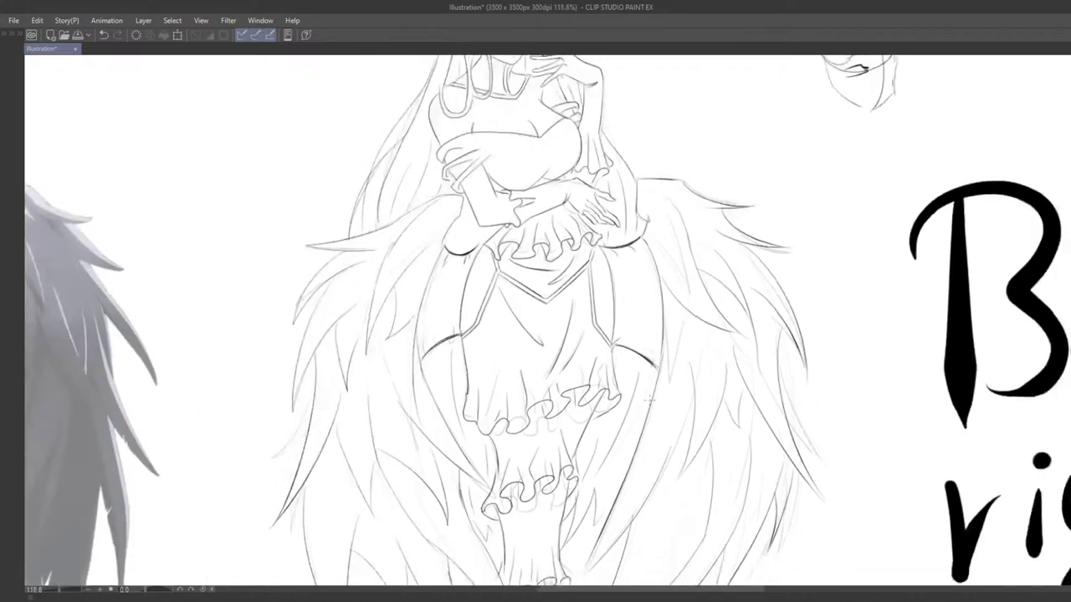
Step: Examine the whole inked figure next to the reference and bring the hidden palettes back
scroll(649, 402, down, 2)
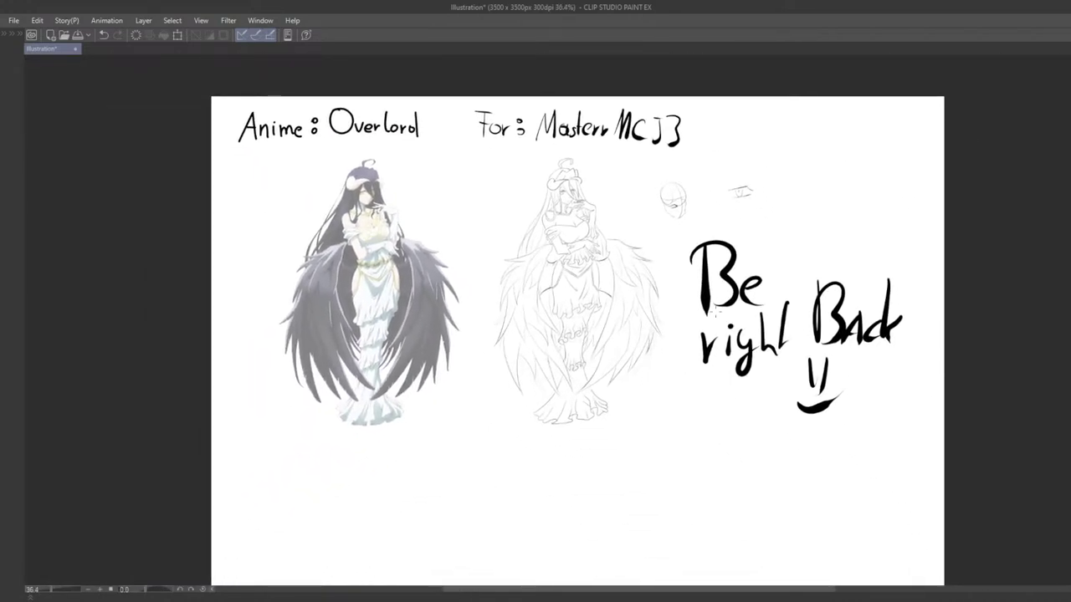
scroll(554, 338, up, 3)
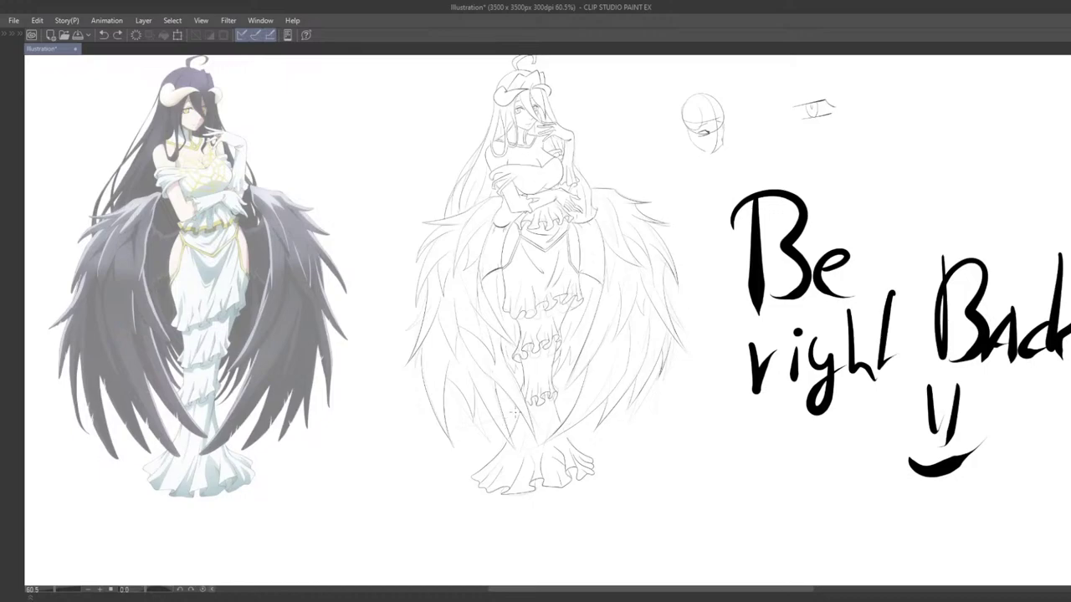
scroll(519, 407, down, 4)
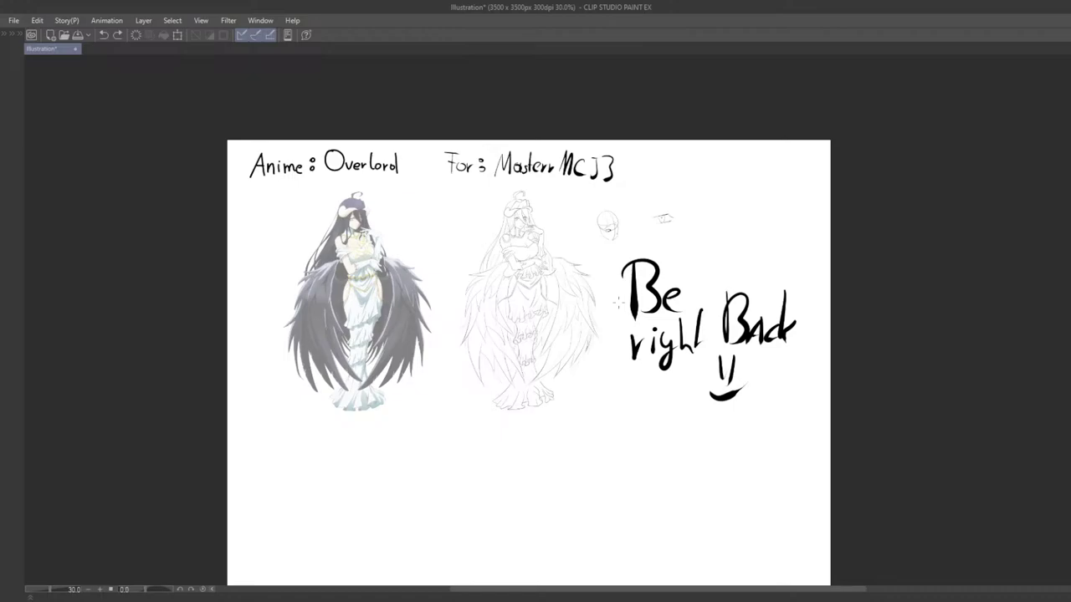
key(ctrl+alt+0)
scroll(542, 325, up, 1)
scroll(542, 326, down, 5)
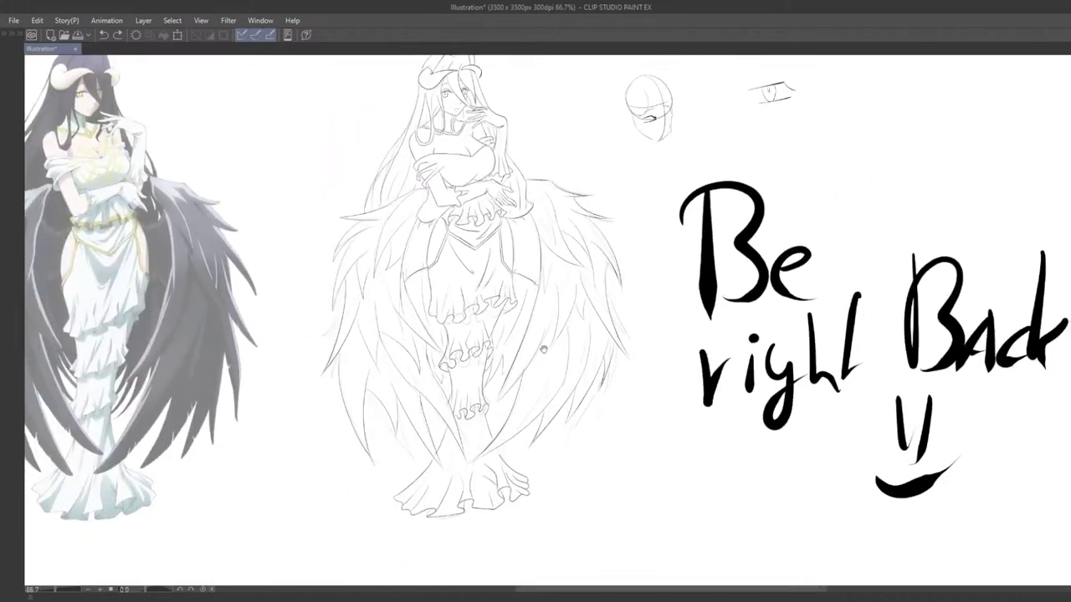
drag(543, 348, 540, 389)
scroll(547, 388, down, 2)
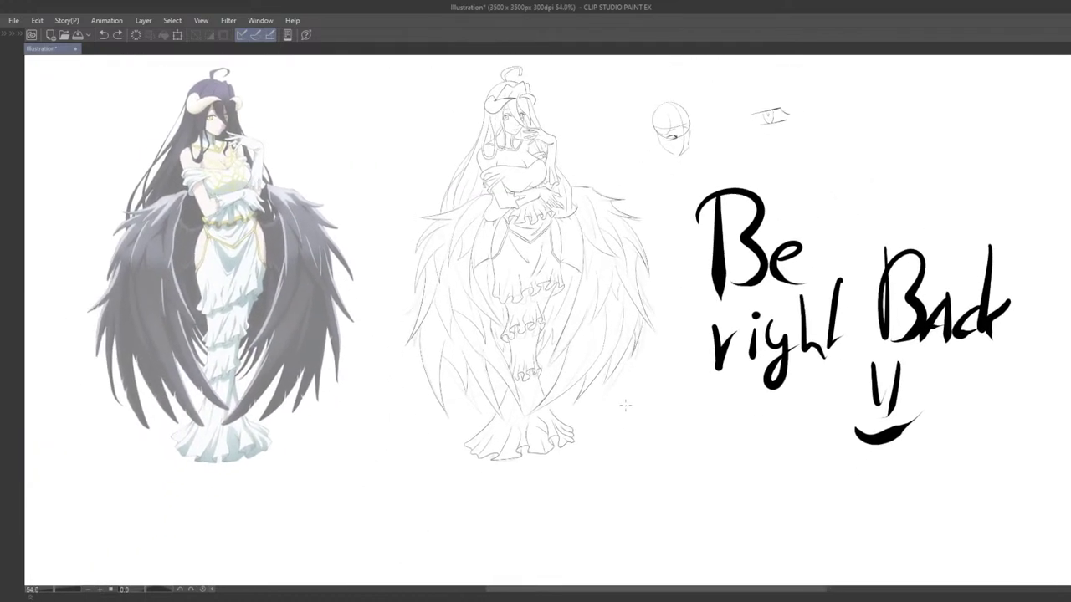
key(Tab)
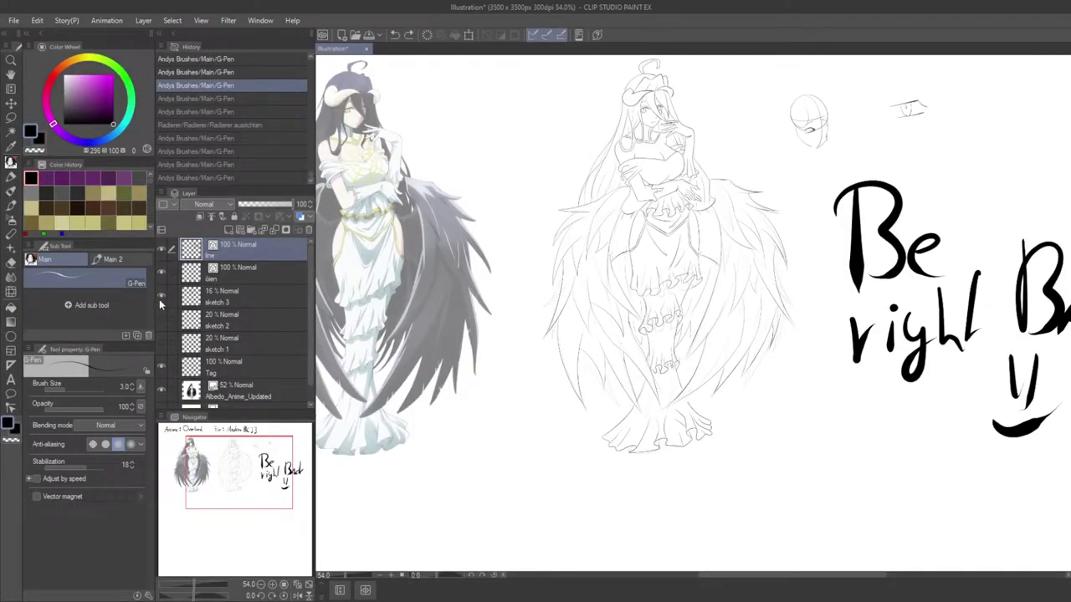
Step: Delete the layer directly beneath the line layer
key(Tab)
scroll(403, 441, up, 3)
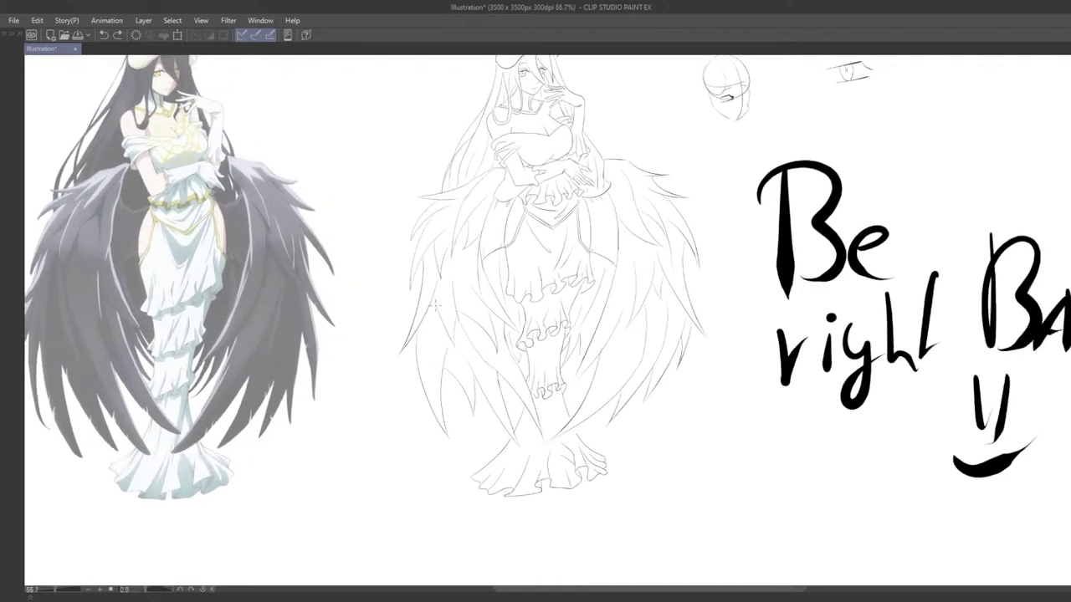
scroll(399, 425, down, 4)
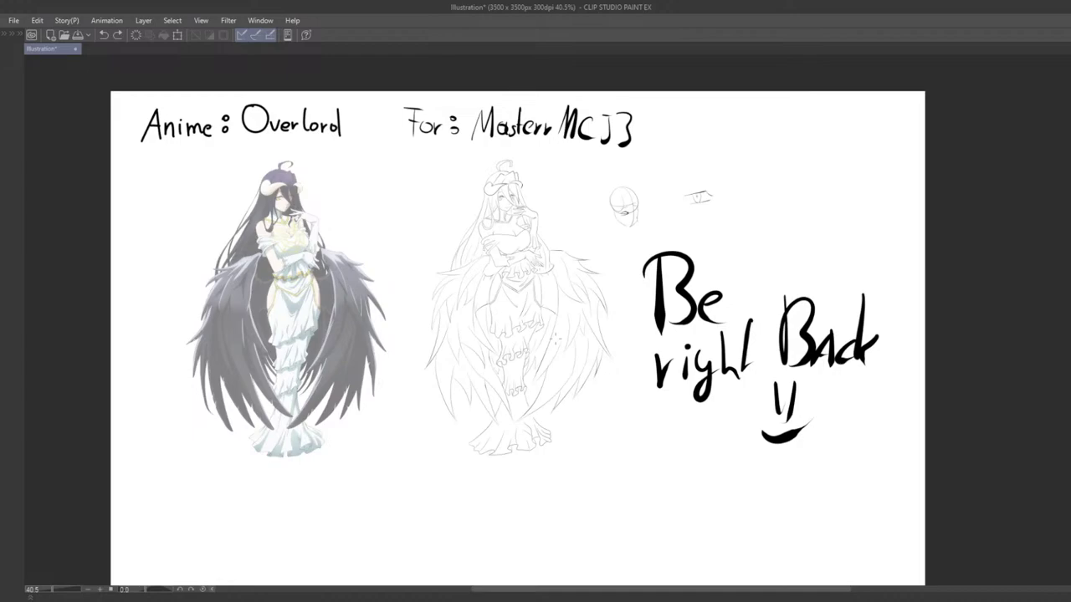
key(Tab)
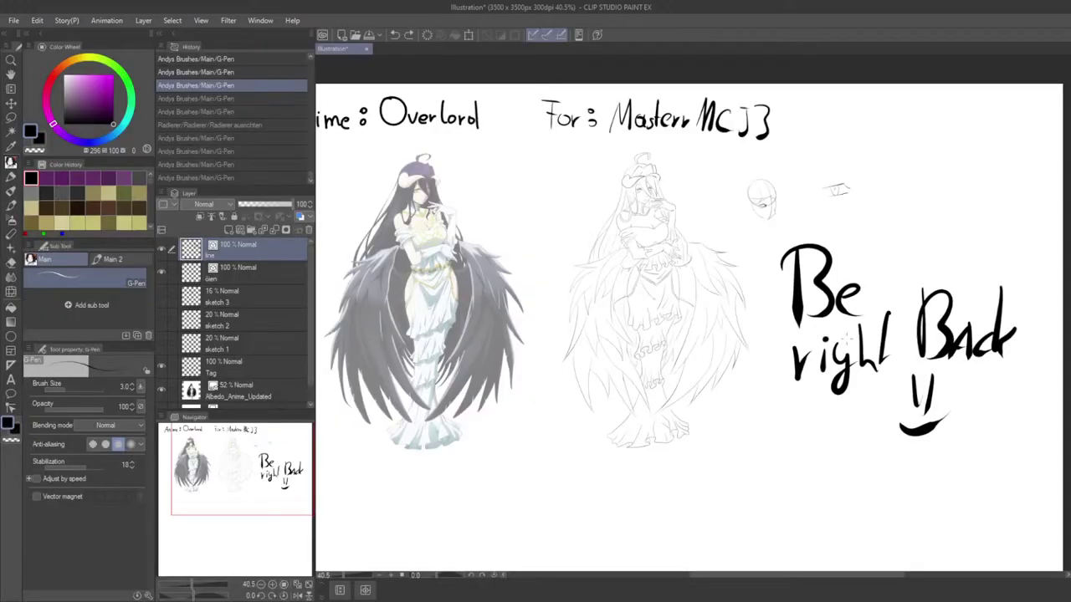
click(212, 277)
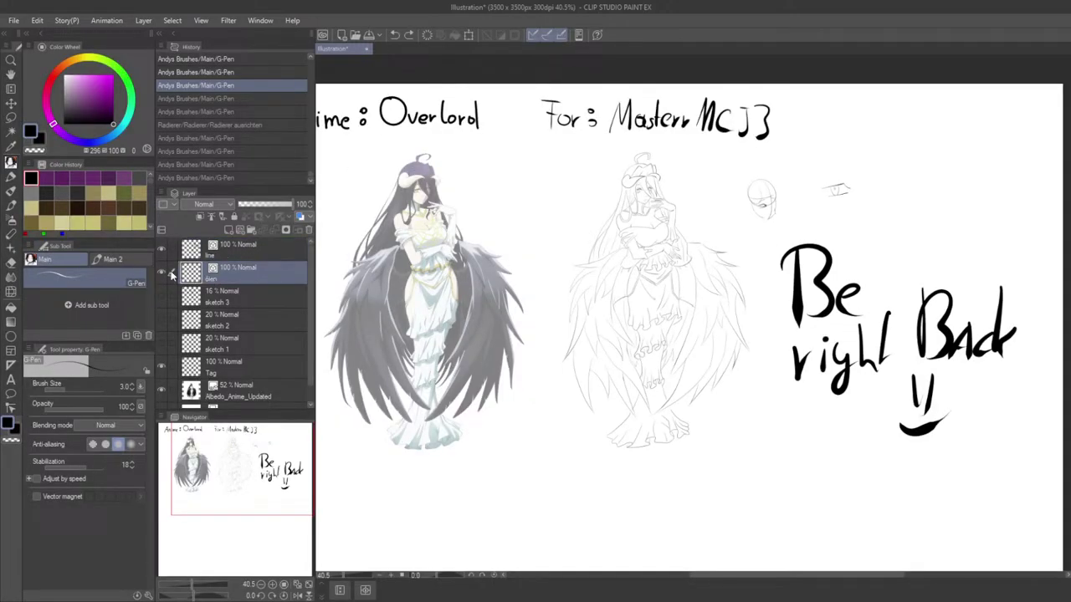
click(308, 230)
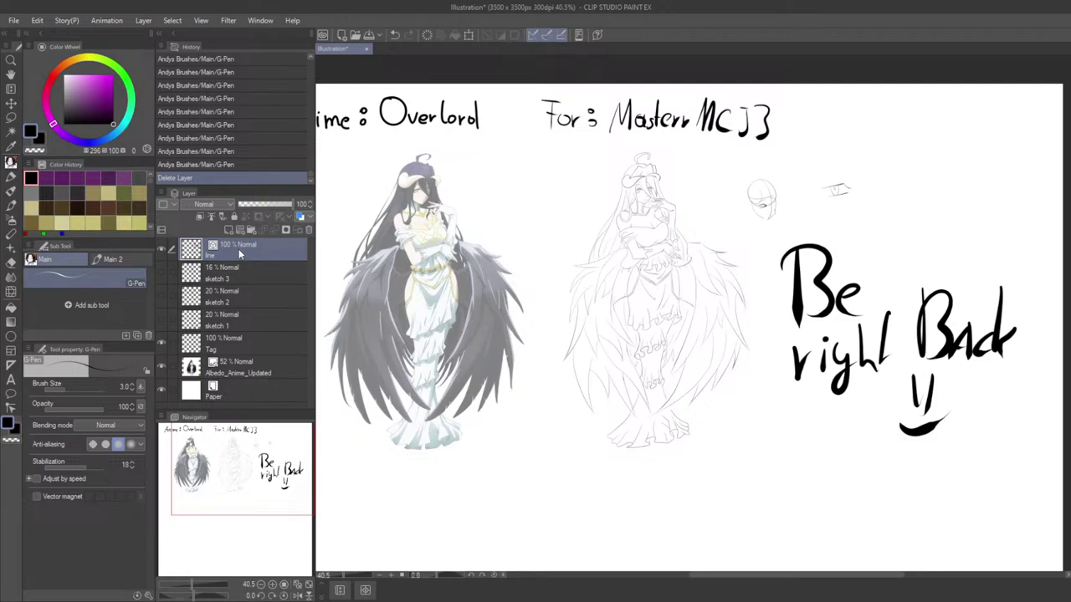
Step: Paste a duplicate of the line layer above the original
key(ctrl+v)
scroll(834, 318, up, 2)
key(Tab)
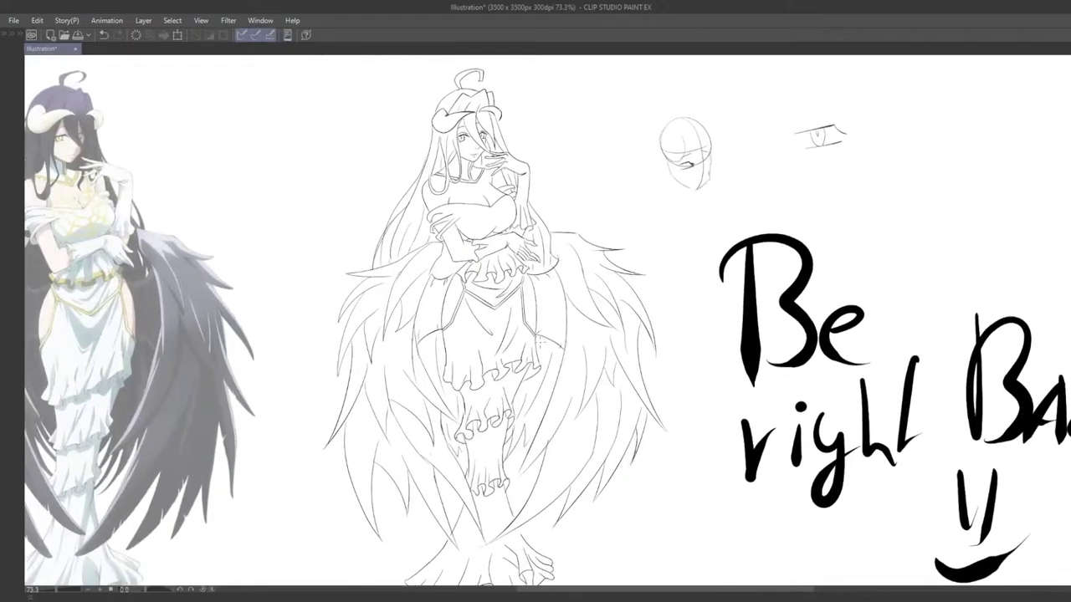
scroll(623, 332, down, 4)
scroll(623, 332, up, 5)
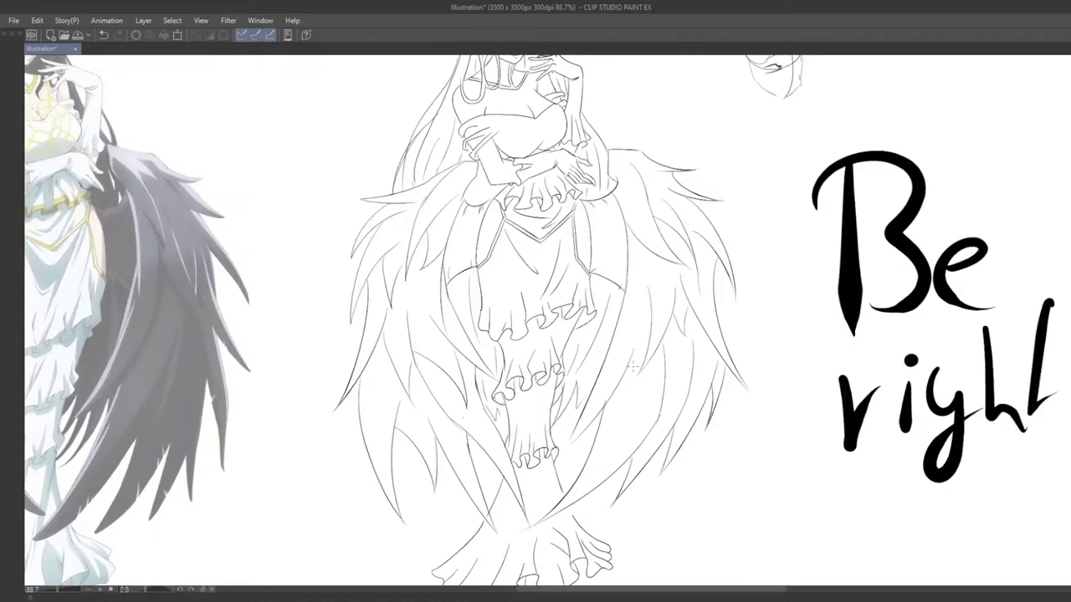
scroll(632, 365, down, 4)
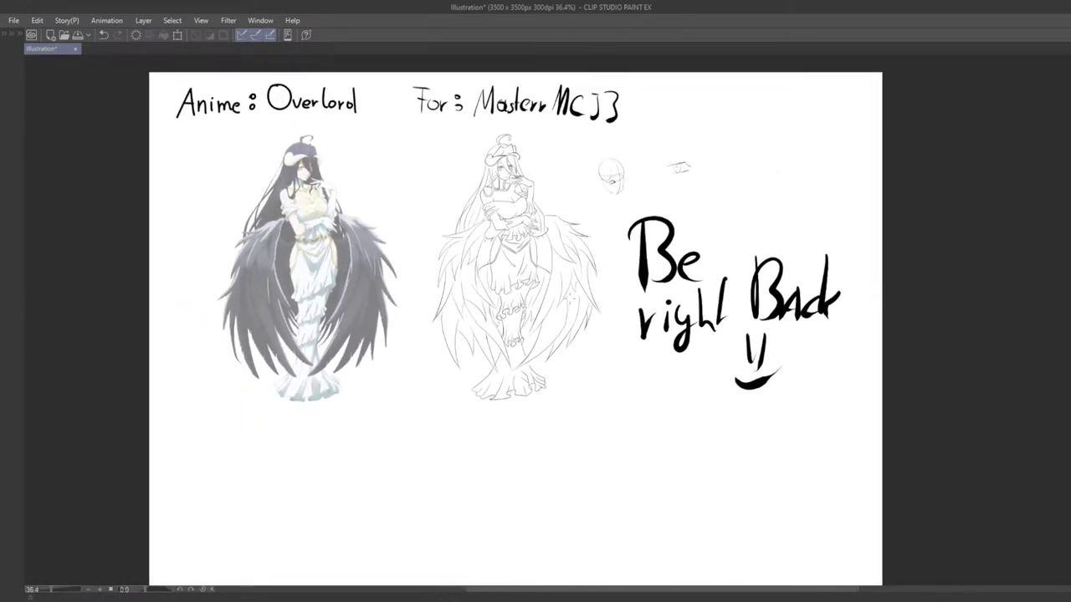
Step: Erase the duplicated strokes over the inner feathers of both wings on the line copy
scroll(573, 291, up, 3)
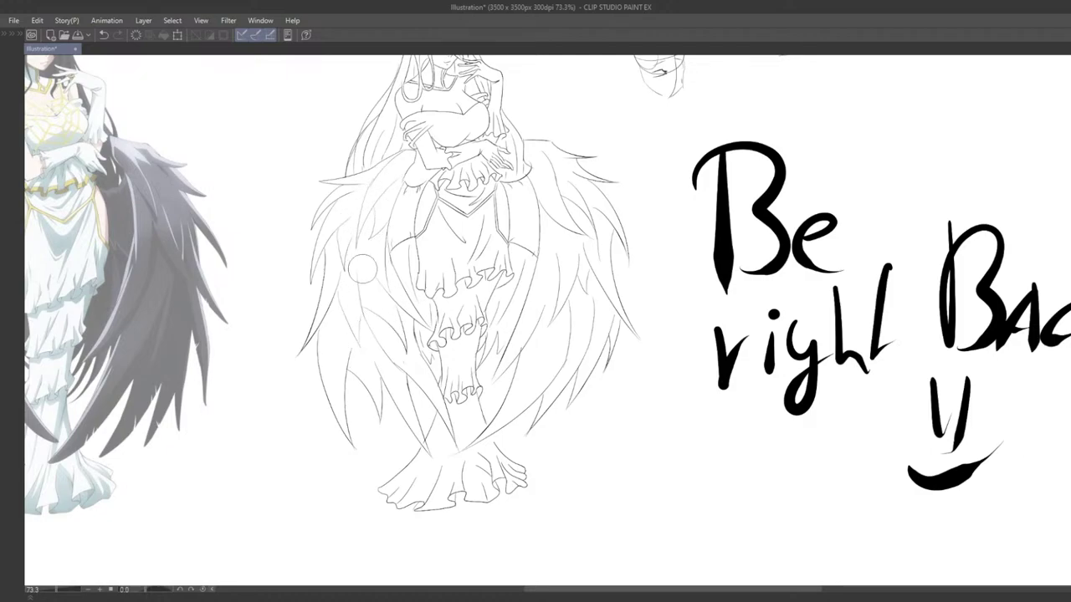
scroll(564, 184, down, 3)
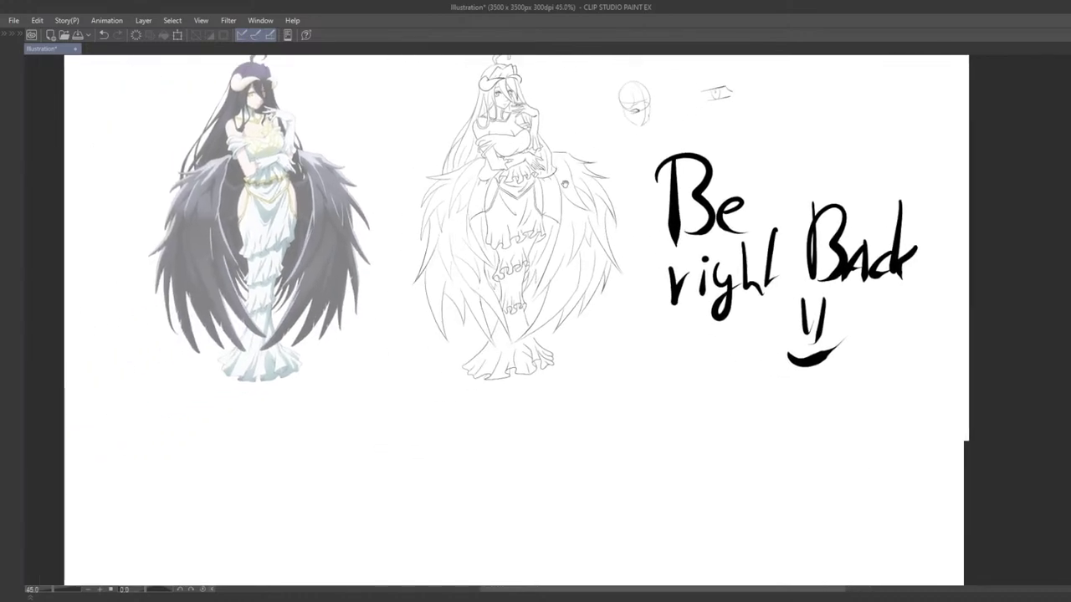
scroll(565, 184, up, 2)
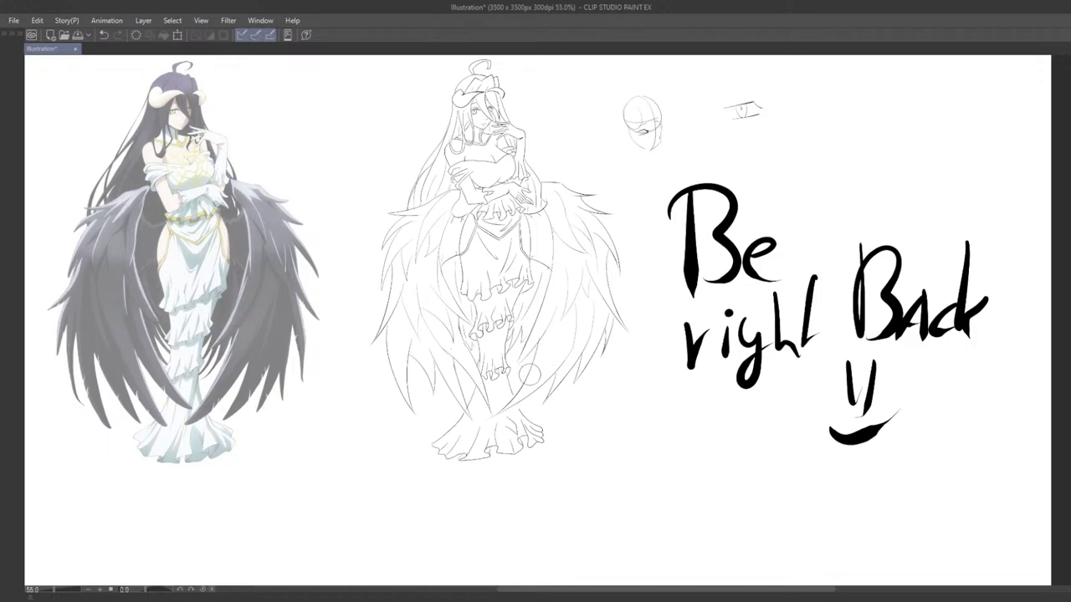
drag(504, 254, 512, 394)
scroll(516, 373, down, 3)
drag(546, 313, 614, 209)
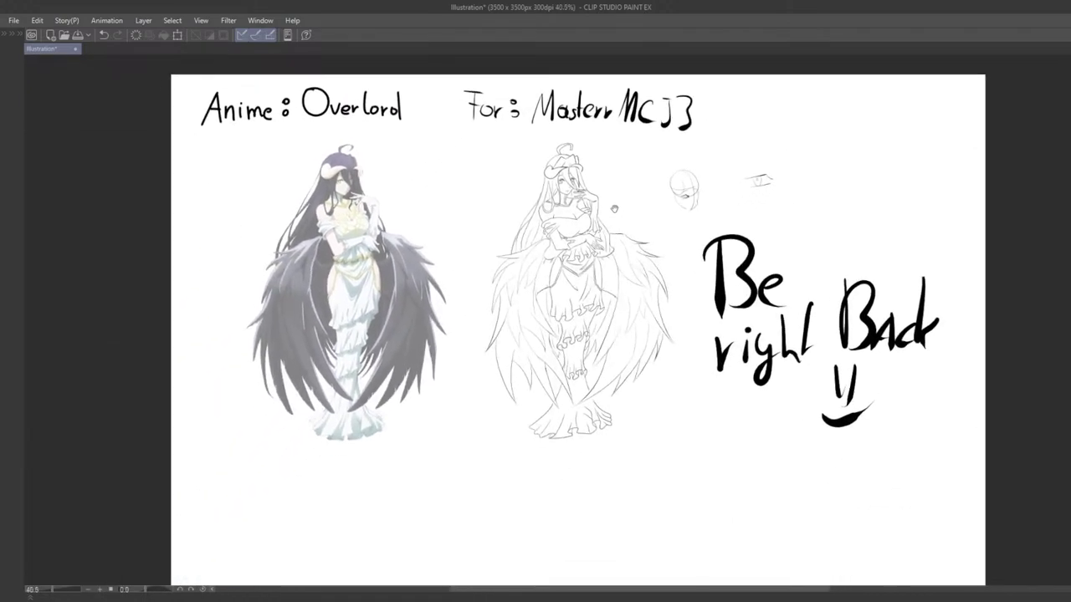
scroll(614, 209, up, 3)
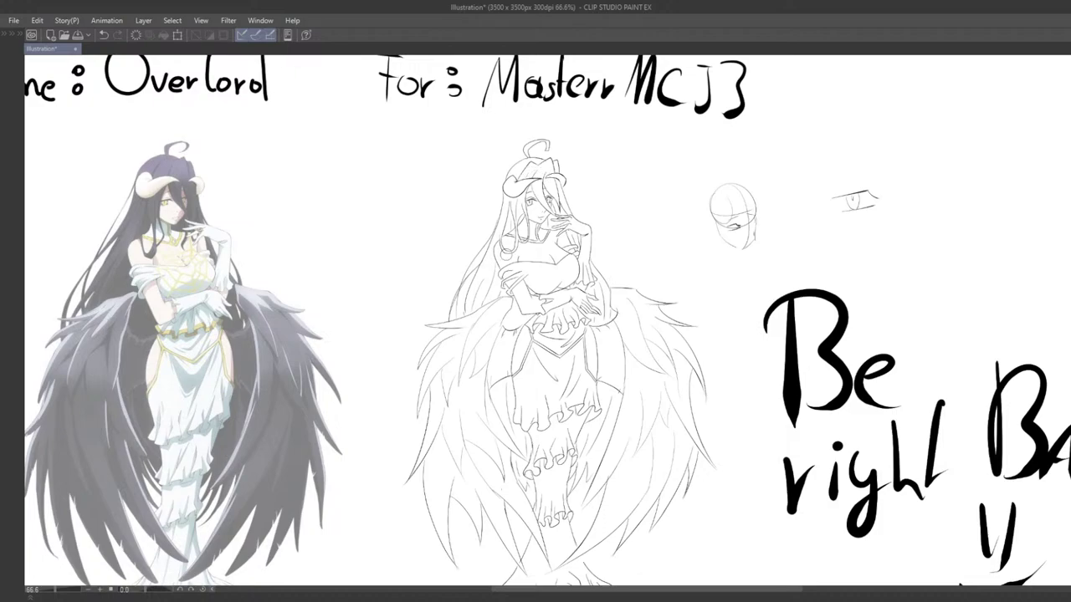
scroll(590, 308, down, 1)
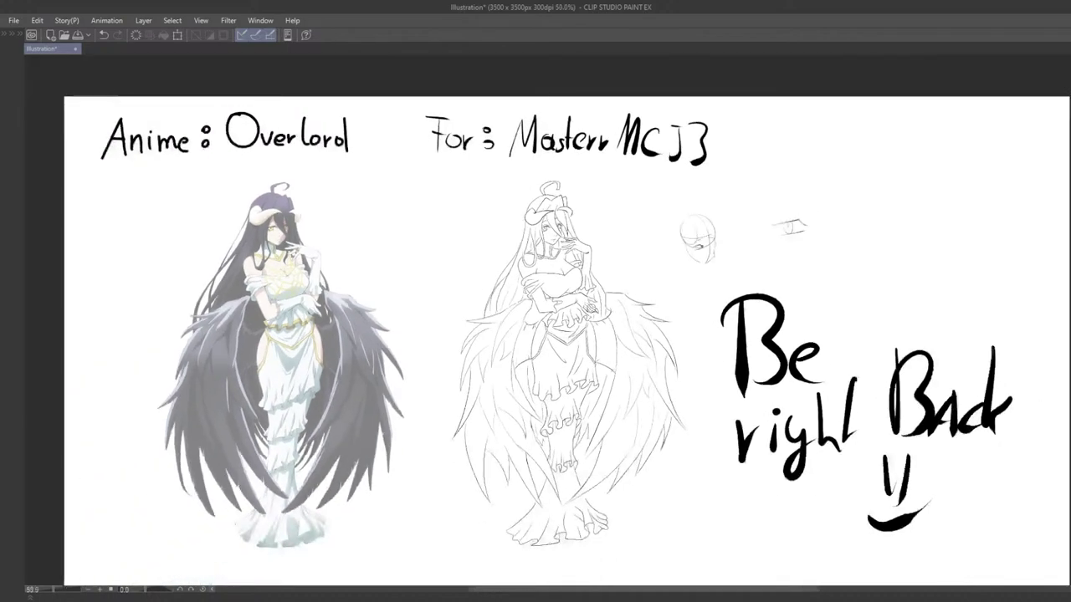
scroll(590, 308, down, 2)
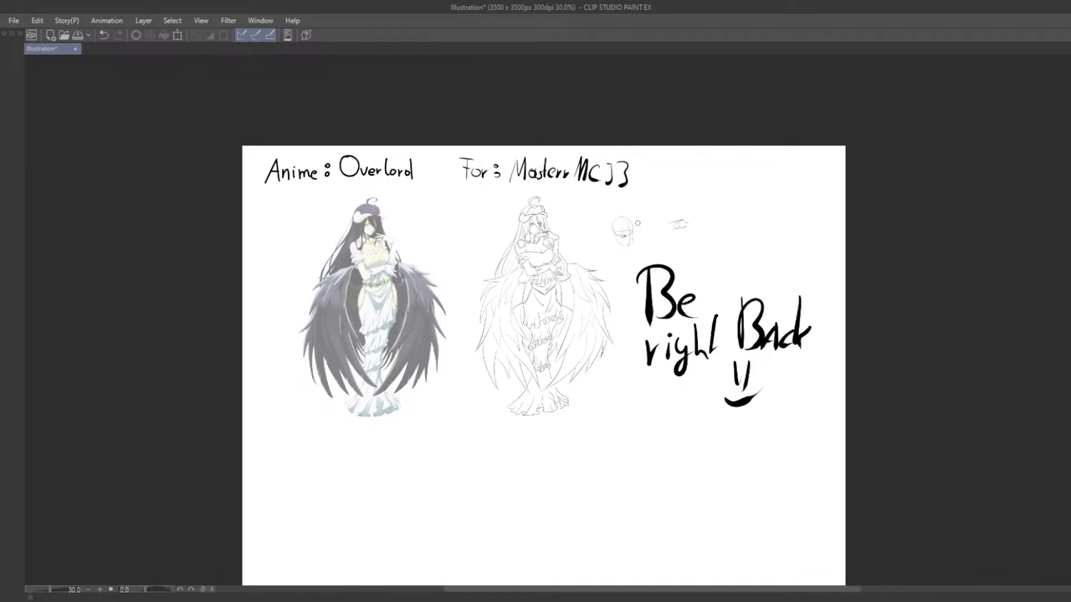
scroll(654, 403, up, 4)
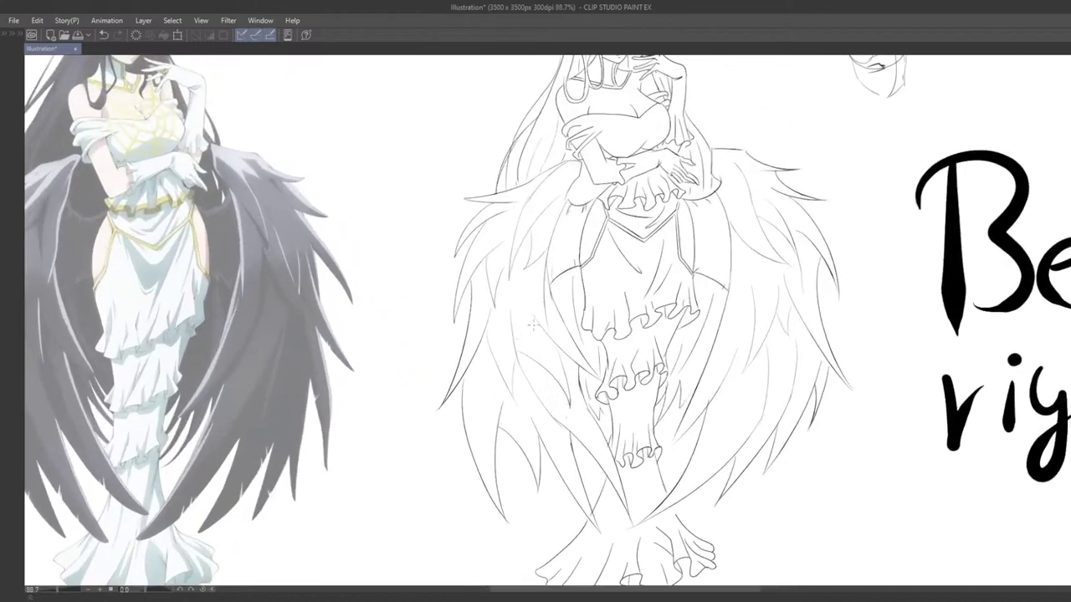
key(Tab)
scroll(546, 233, up, 1)
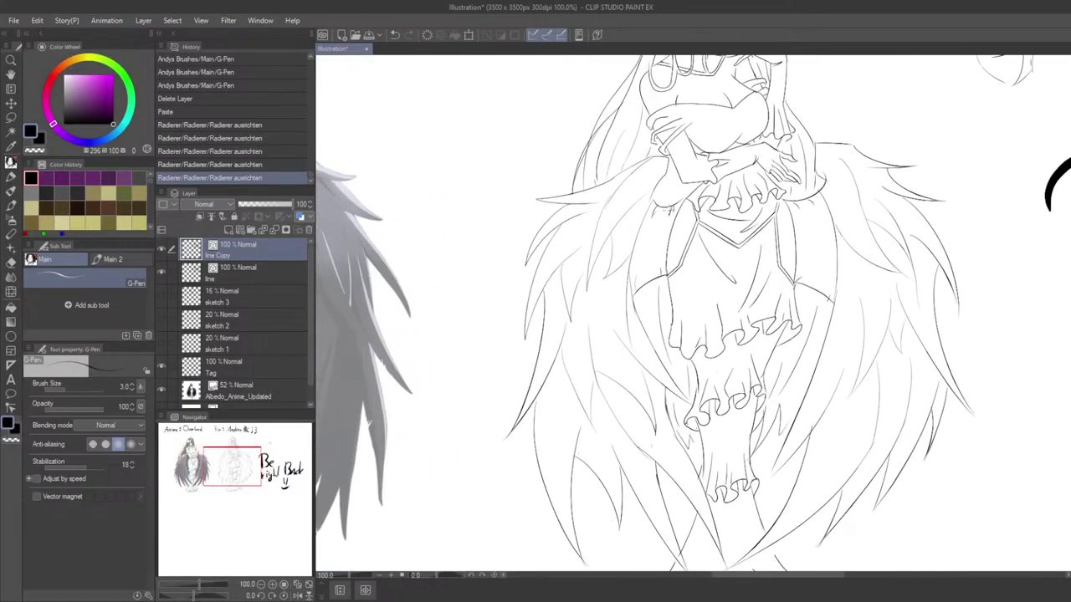
Step: Undo the last erasure and darken the left wing's inner edge from below the elbow to the thigh line
key(ctrl+z)
drag(649, 211, 633, 304)
key(ctrl+z)
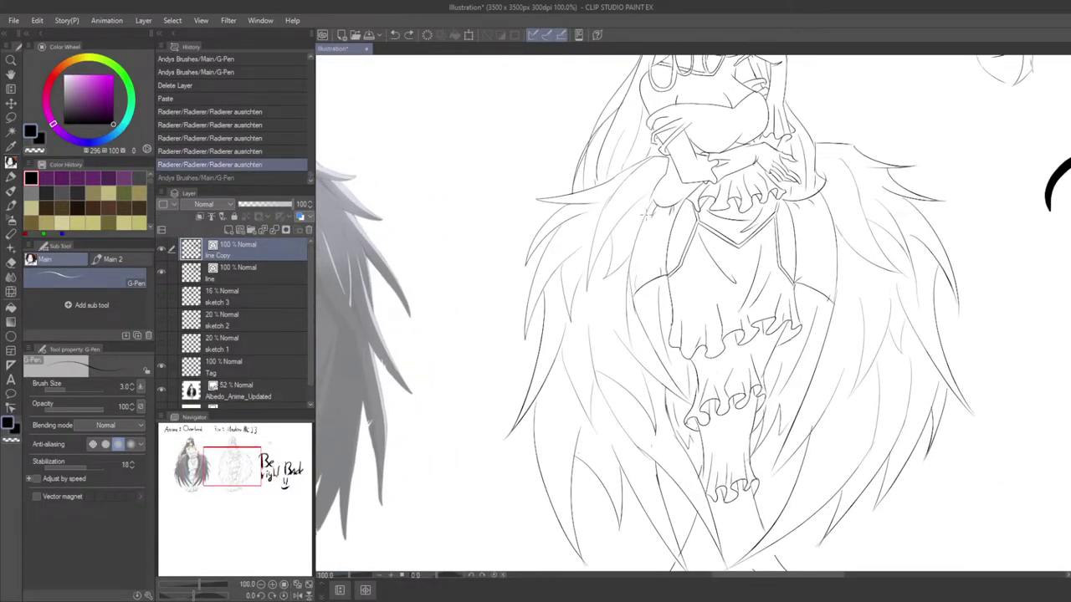
drag(651, 206, 634, 297)
key(ctrl+z)
drag(649, 204, 634, 284)
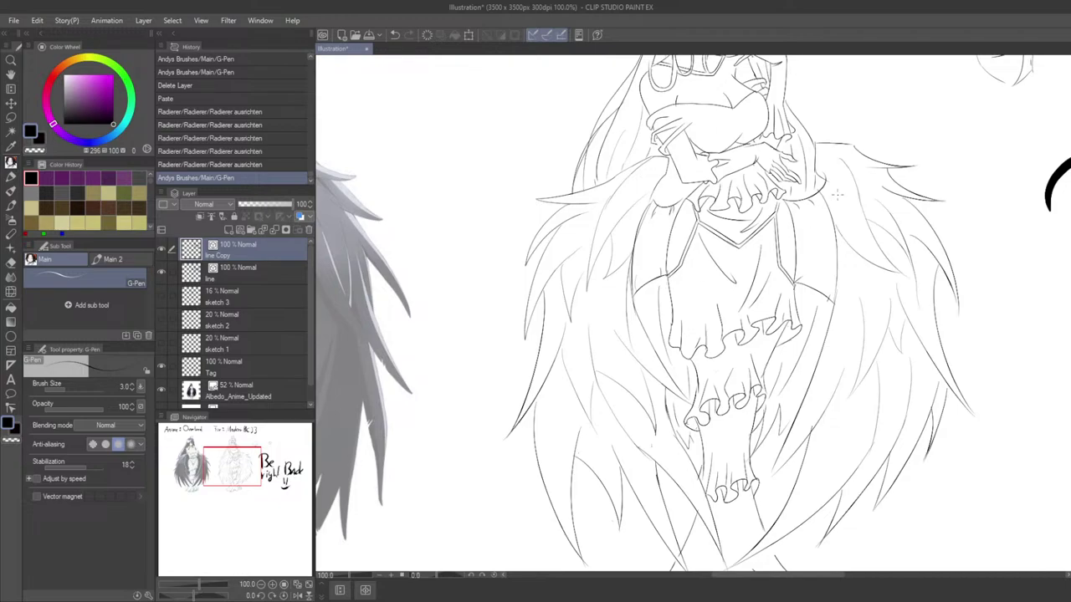
Step: Darken the right wing's inner edge from below the hair tips to the thigh line
mouse_move(820, 195)
mouse_down()
mouse_move(838, 301)
mouse_move(714, 276)
mouse_up()
key(ctrl+z)
key(ctrl+z)
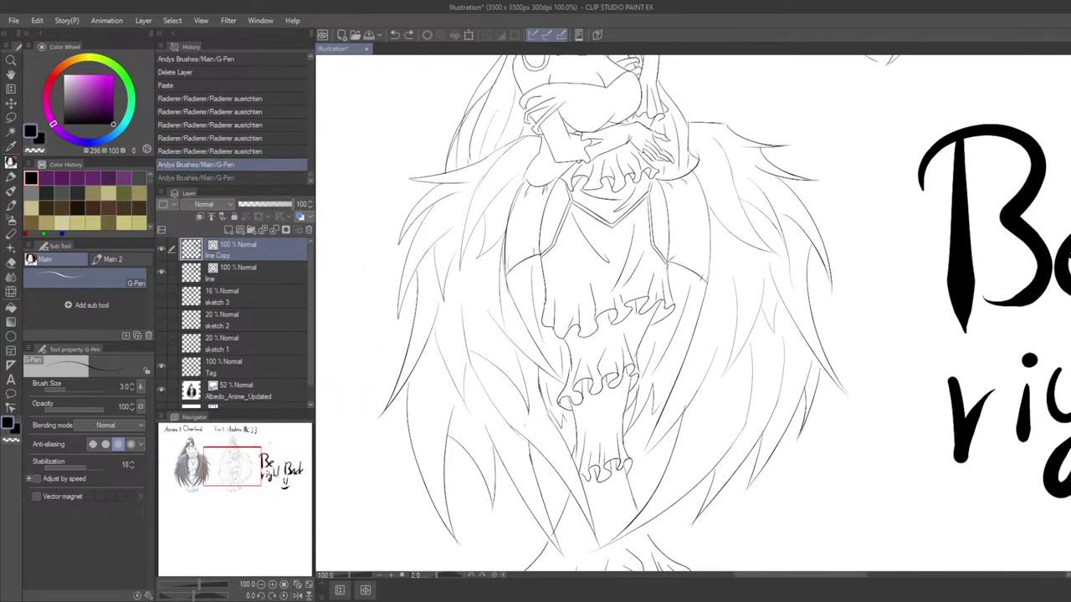
drag(691, 171, 708, 279)
key(ctrl+z)
drag(697, 179, 709, 288)
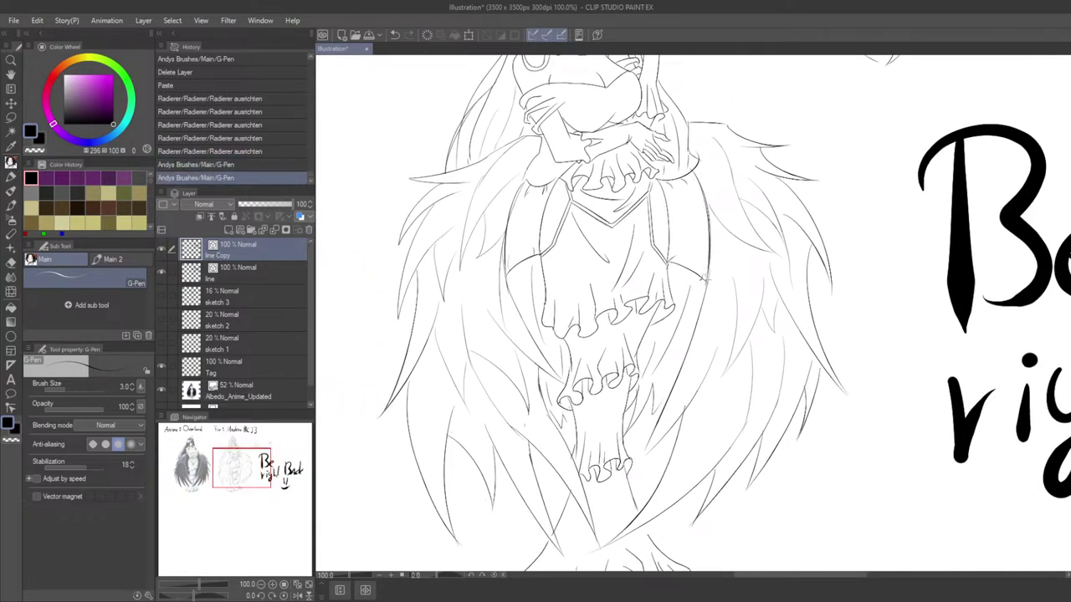
Step: Check the whole figure beside the reference and delete the edited line copy
scroll(705, 279, down, 7)
drag(782, 240, 762, 245)
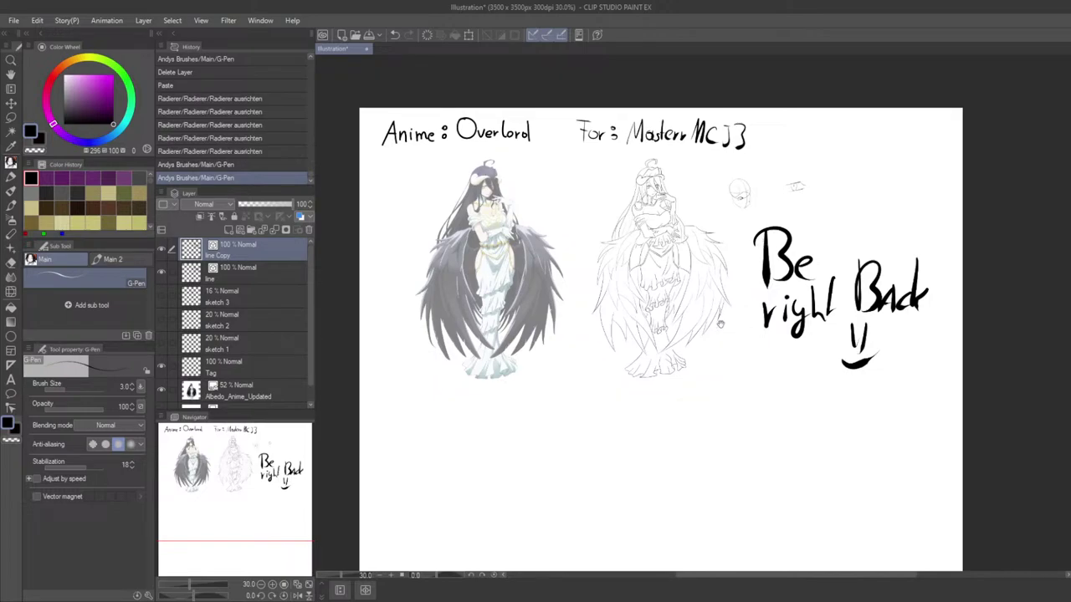
drag(721, 324, 646, 333)
mouse_move(615, 377)
mouse_down()
mouse_move(601, 393)
mouse_move(634, 408)
mouse_up()
scroll(606, 397, up, 3)
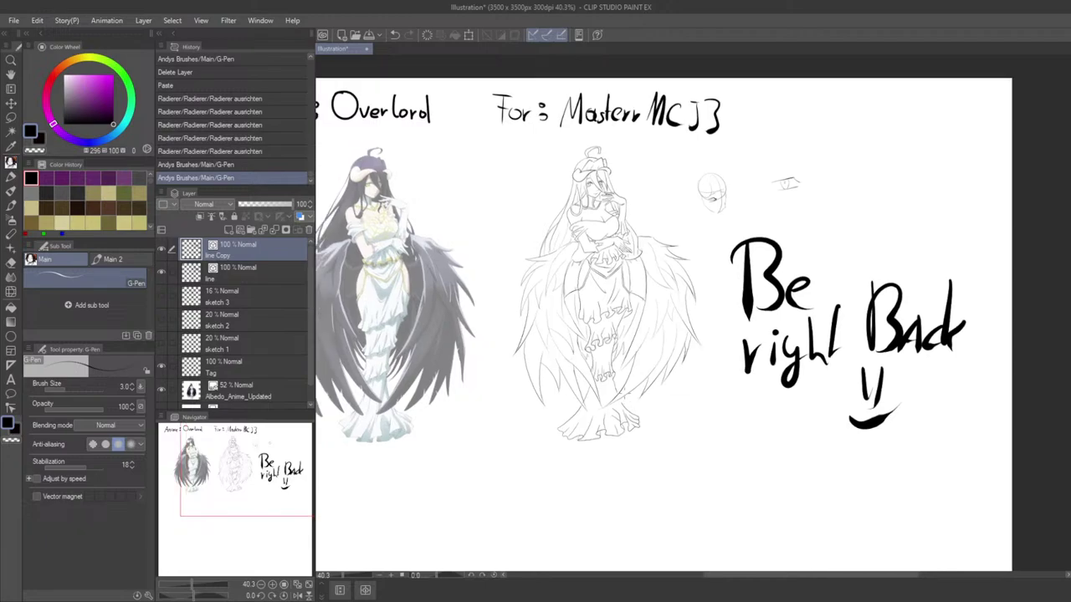
scroll(570, 264, up, 2)
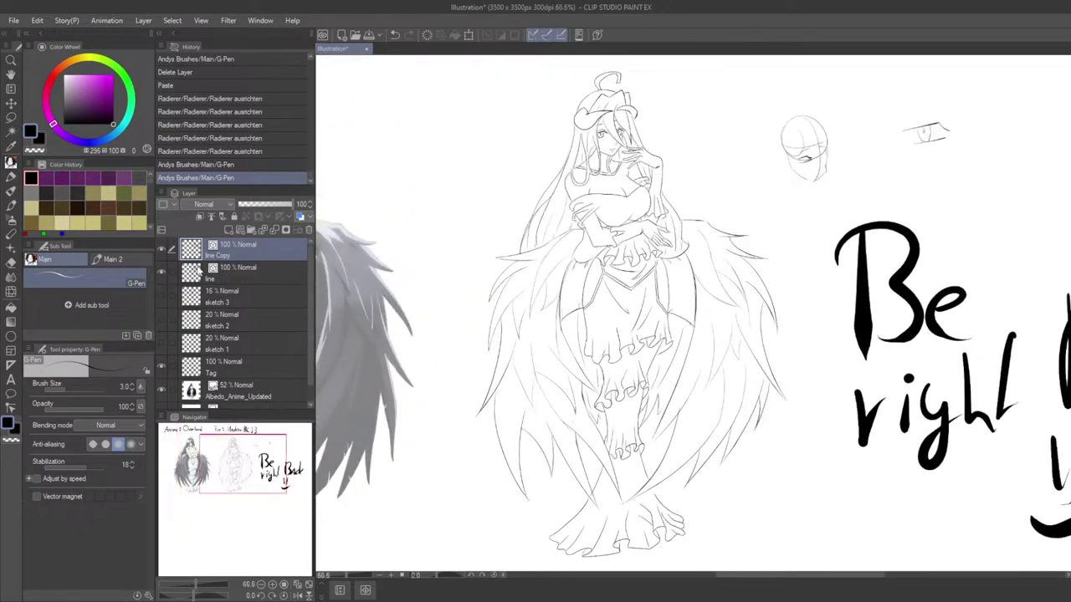
click(161, 248)
click(307, 230)
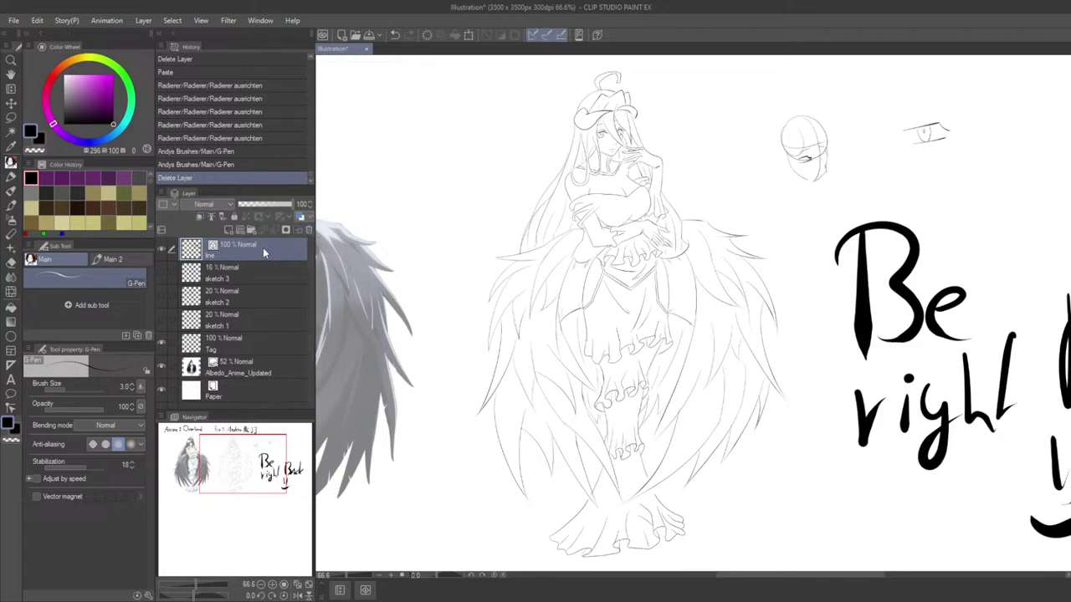
Step: Paste a fresh duplicate of the line layer, hiding the original and making the duplicate the active layer
key(ctrl+v)
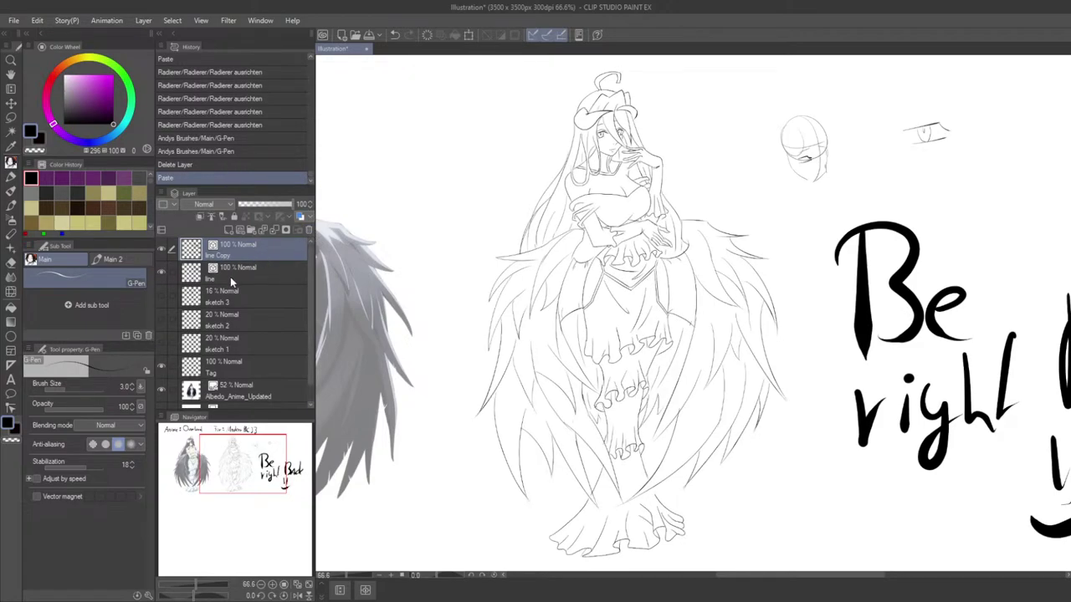
click(164, 272)
click(278, 255)
key(ctrl+plus)
key(Tab)
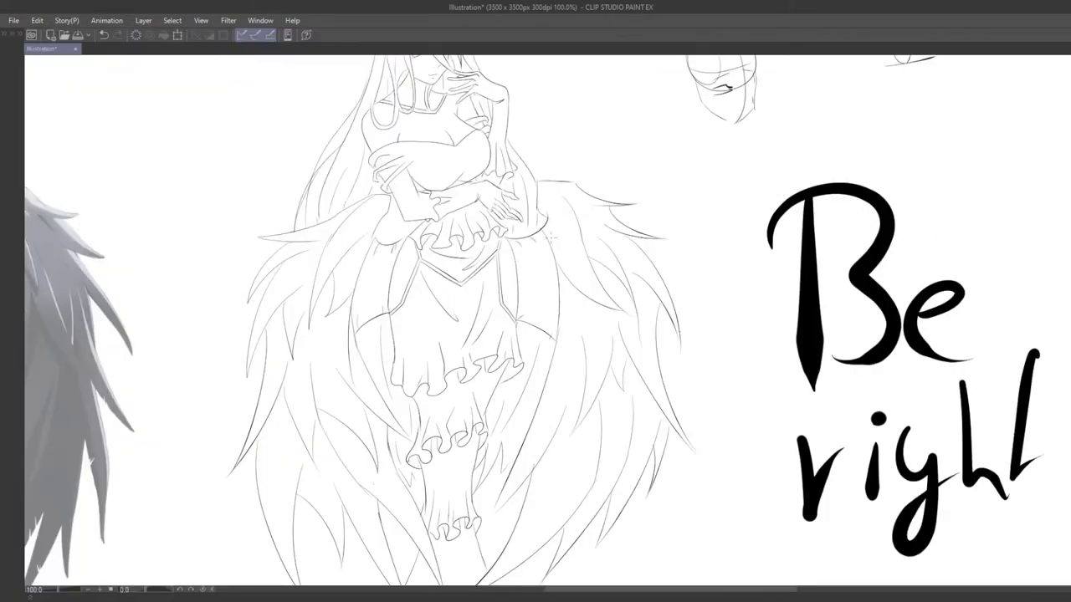
Step: Ink a small diamond-shaped ornament at the centre of the dress's bust
mouse_move(502, 251)
mouse_down()
mouse_move(689, 335)
mouse_move(700, 385)
mouse_move(680, 375)
mouse_up()
scroll(699, 376, up, 3)
mouse_move(623, 260)
mouse_down()
mouse_move(619, 278)
mouse_move(638, 281)
mouse_move(626, 262)
mouse_up()
key(ctrl+z)
key(ctrl+alt+0)
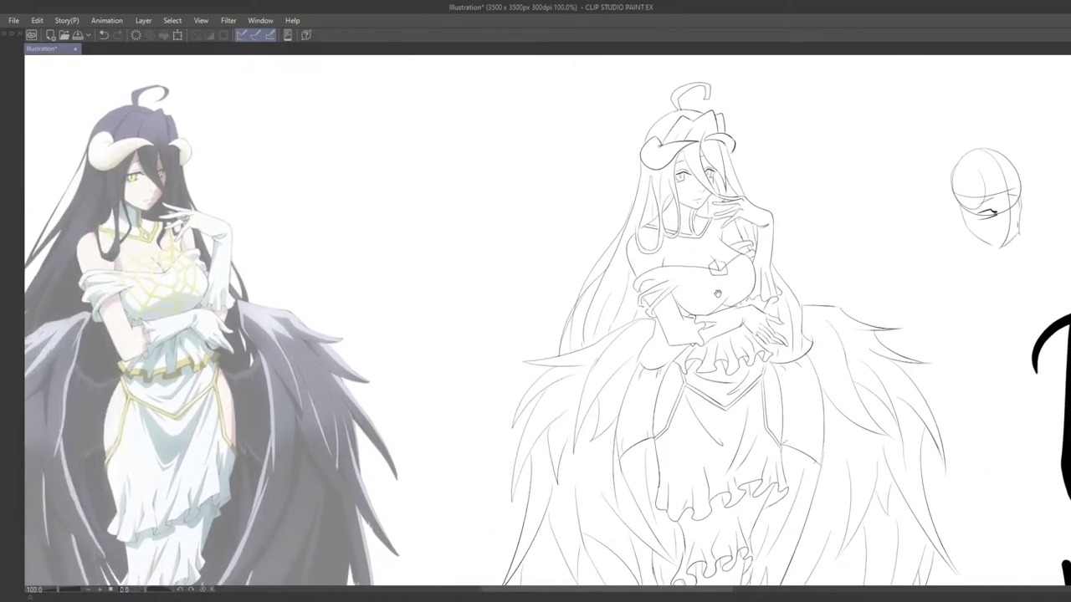
drag(709, 300, 692, 310)
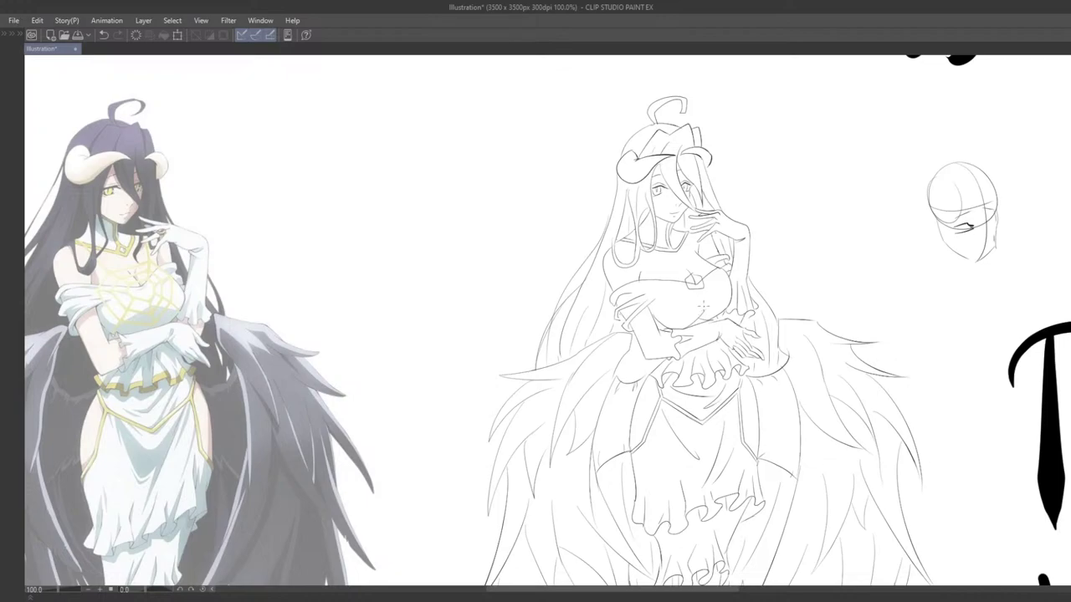
scroll(701, 285, up, 4)
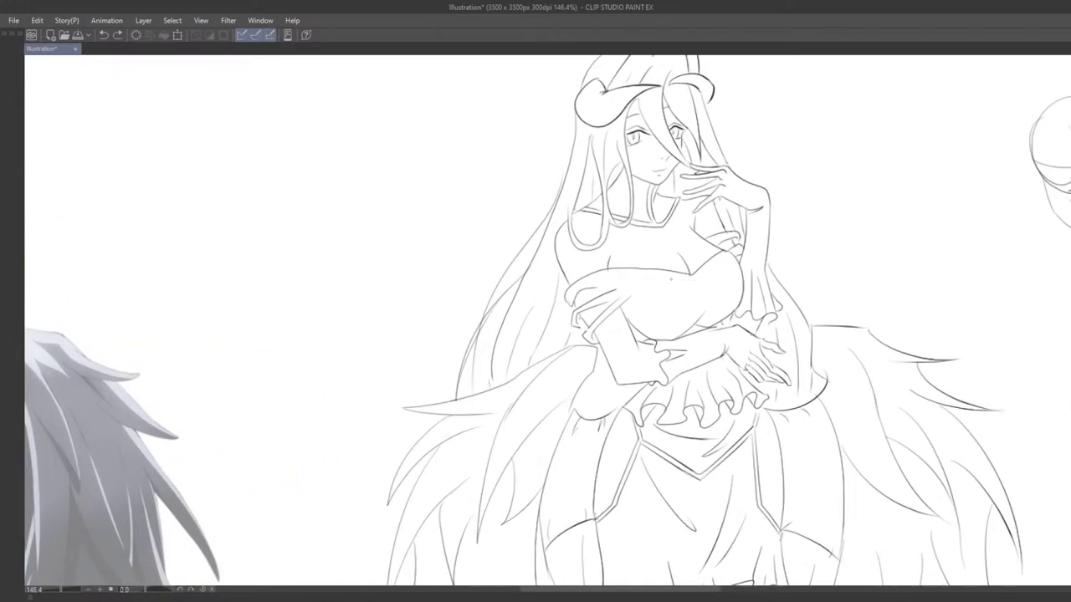
scroll(701, 282, down, 3)
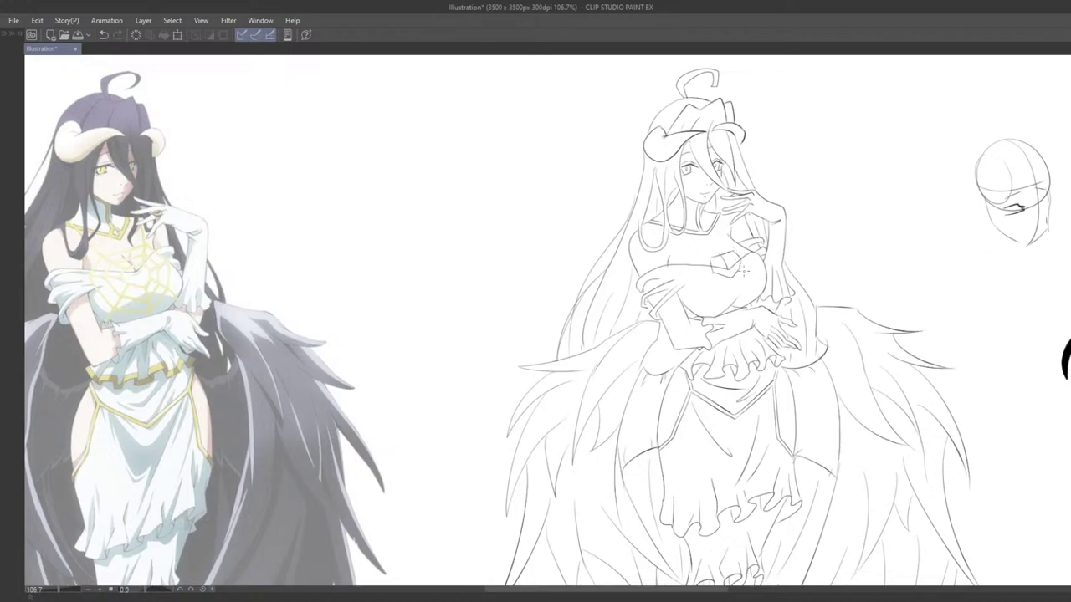
Step: Ink the web pattern's radiating lines from the central diamond down across the lower bodice, redoing unsatisfactory strokes
drag(736, 278, 737, 308)
key(ctrl+z)
key(ctrl+z)
drag(713, 275, 698, 313)
key(ctrl+z)
drag(713, 276, 697, 313)
key(ctrl+z)
drag(743, 268, 769, 288)
key(ctrl+z)
Step: Ink the web pattern's remaining lines across the upper bodice and up toward the neckline, redoing unsatisfactory strokes
mouse_move(756, 253)
mouse_down()
mouse_move(680, 286)
mouse_move(709, 275)
mouse_up()
key(ctrl+z)
key(ctrl+z)
drag(682, 274, 713, 265)
key(ctrl+z)
key(ctrl+z)
mouse_move(661, 227)
mouse_down()
mouse_move(707, 263)
mouse_move(703, 254)
mouse_up()
key(ctrl+z)
key(ctrl+z)
mouse_move(723, 220)
mouse_down()
mouse_move(736, 247)
mouse_move(703, 283)
mouse_up()
key(ctrl+z)
key(ctrl+z)
Step: Ink the short connecting threads between the radiating lines of the bodice's web pattern
drag(710, 285, 714, 294)
drag(714, 281, 743, 293)
drag(731, 276, 746, 288)
drag(695, 247, 730, 239)
key(ctrl+z)
mouse_move(683, 266)
mouse_down()
mouse_move(704, 297)
mouse_move(735, 301)
mouse_move(756, 282)
mouse_up()
scroll(731, 311, down, 4)
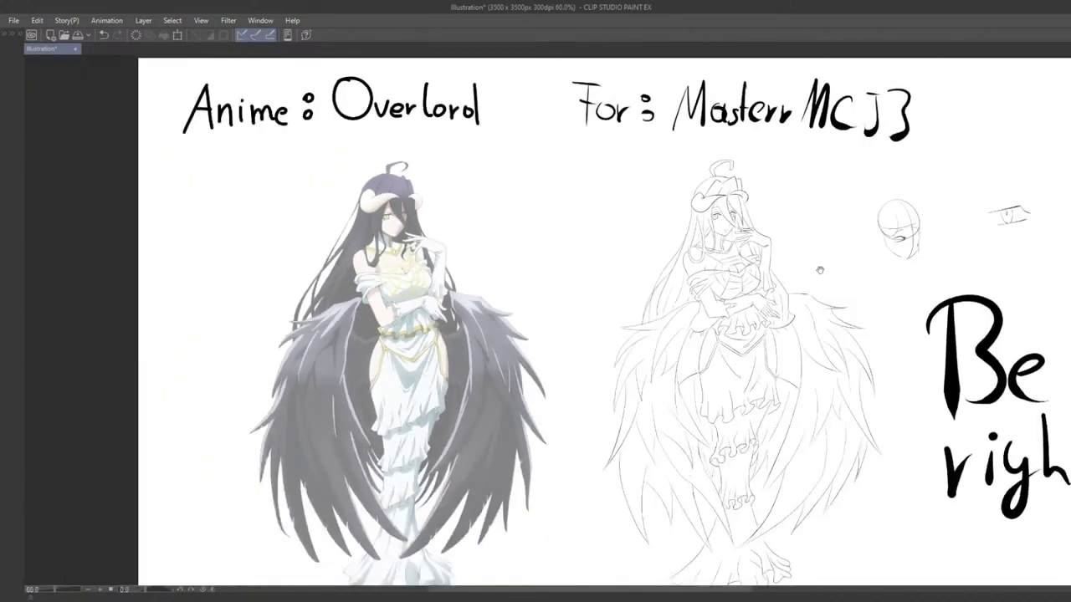
scroll(731, 311, down, 1)
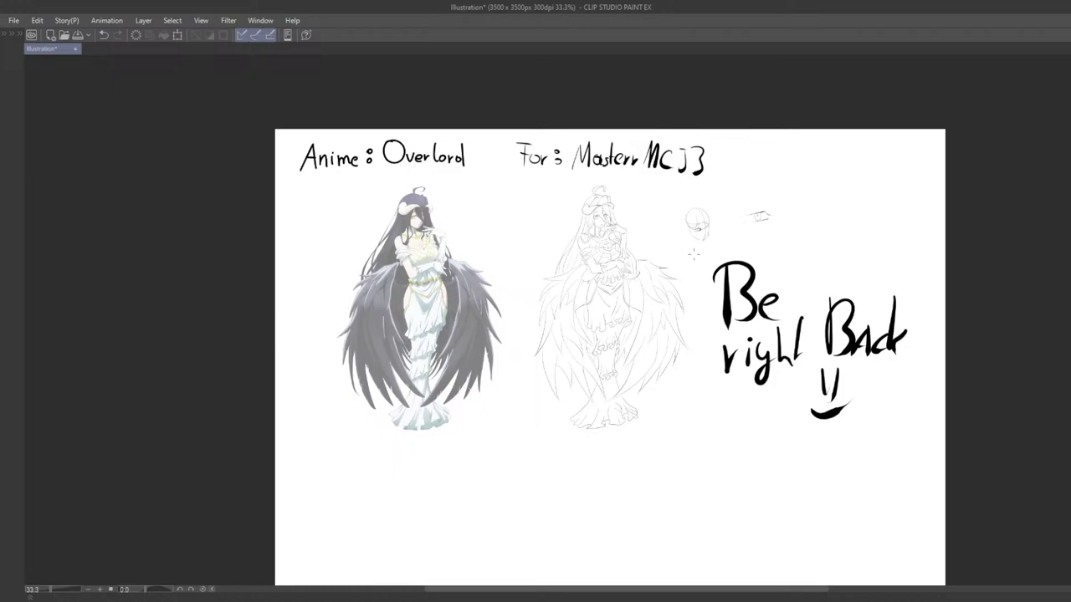
scroll(694, 254, up, 3)
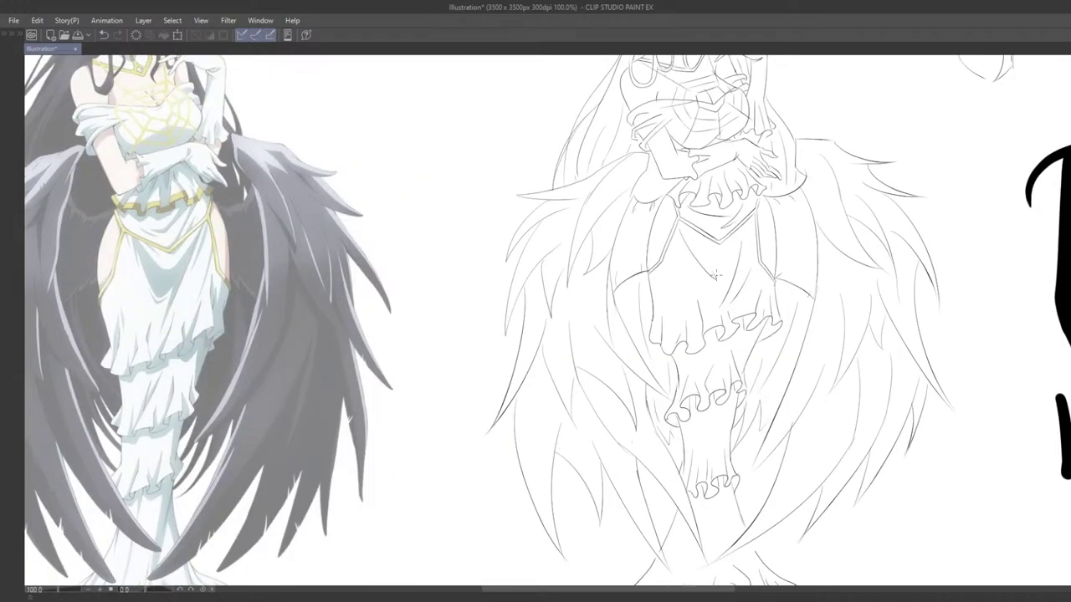
scroll(715, 275, down, 3)
scroll(536, 377, up, 2)
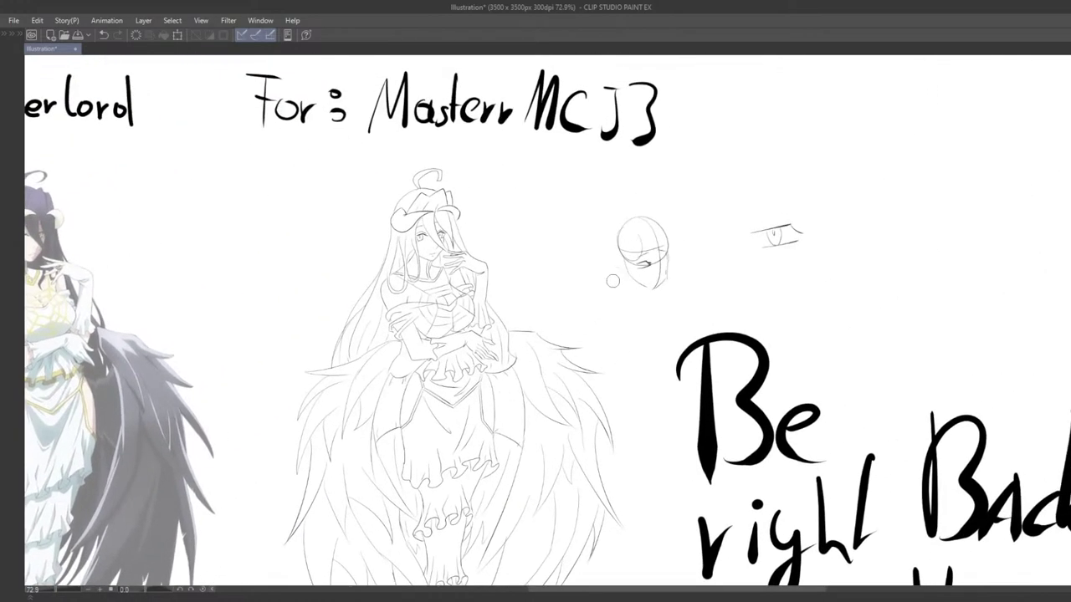
Step: Show the hidden palettes again and examine the whole figure's line art beside the coloured reference image, from the bodice to the dress hem
scroll(615, 278, down, 2)
scroll(628, 305, up, 2)
key(Tab)
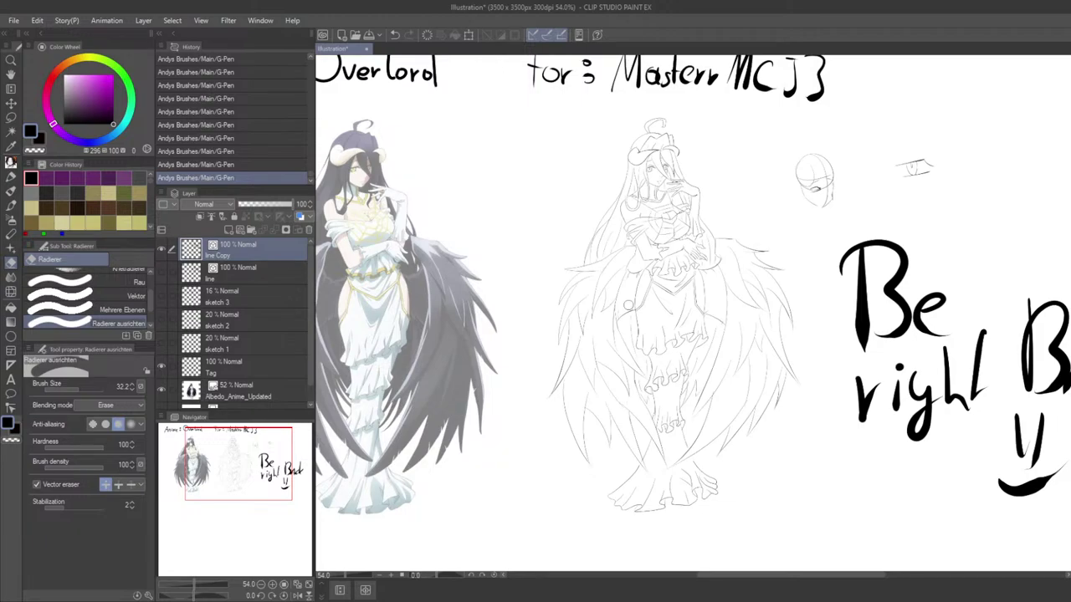
drag(680, 304, 597, 350)
scroll(595, 349, down, 2)
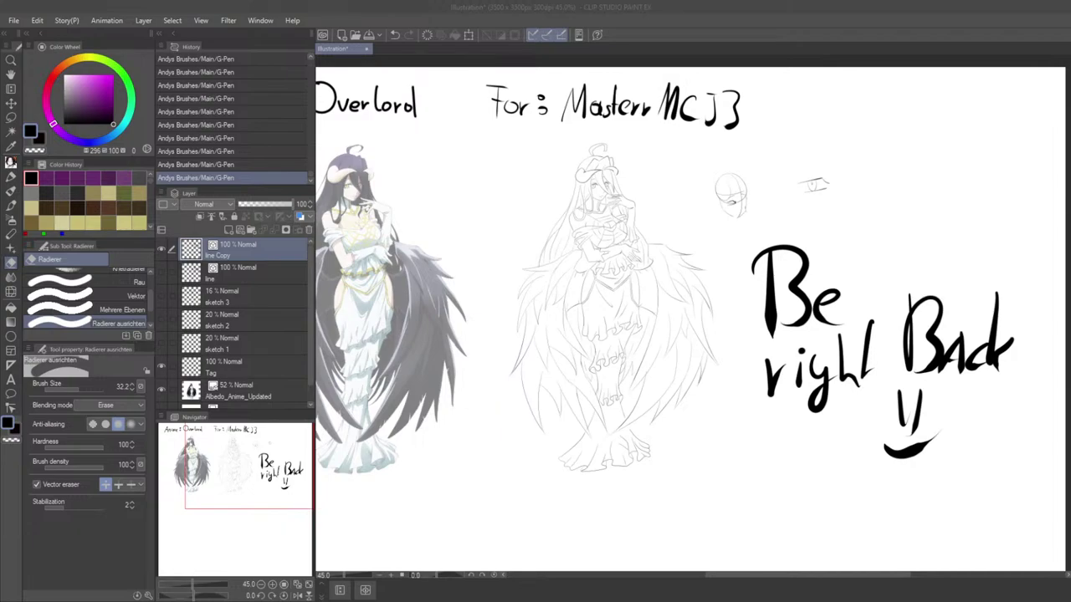
click(197, 535)
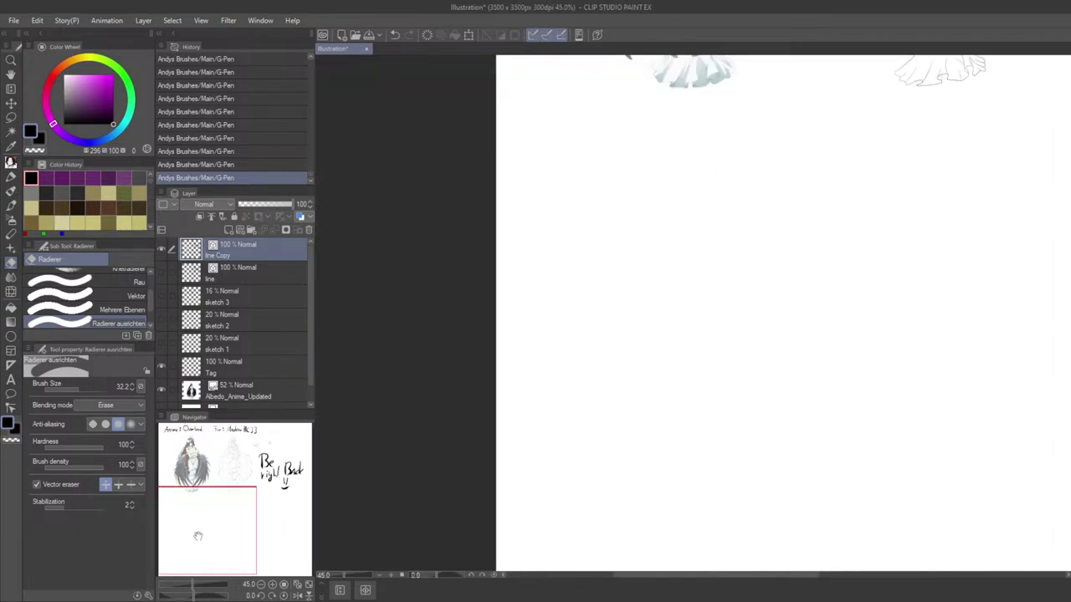
drag(252, 490, 303, 462)
drag(568, 286, 514, 539)
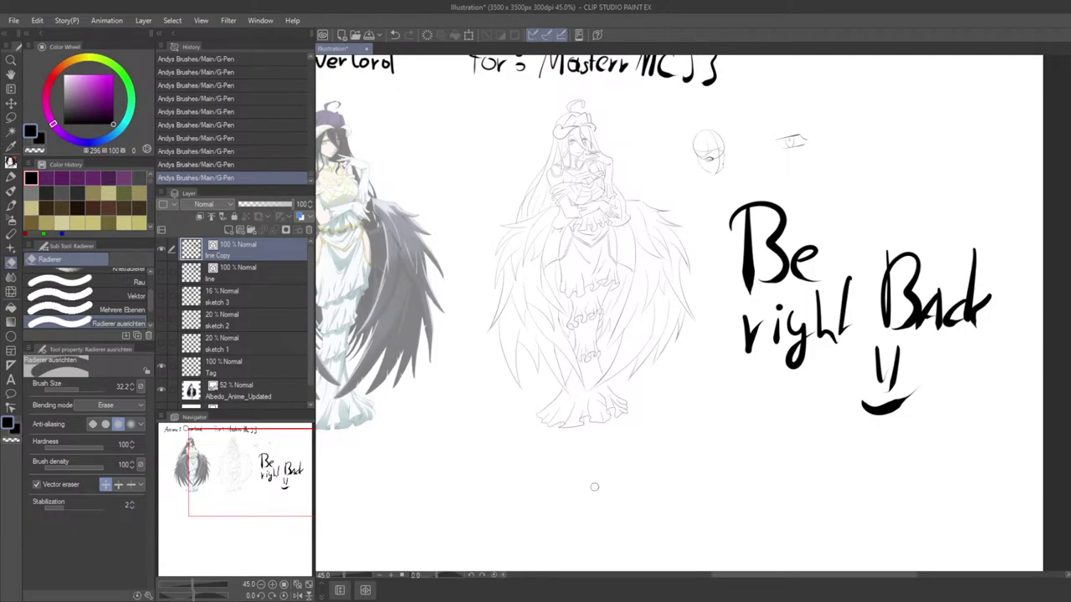
scroll(923, 334, up, 5)
drag(630, 288, 909, 318)
scroll(788, 350, down, 2)
drag(788, 349, 814, 326)
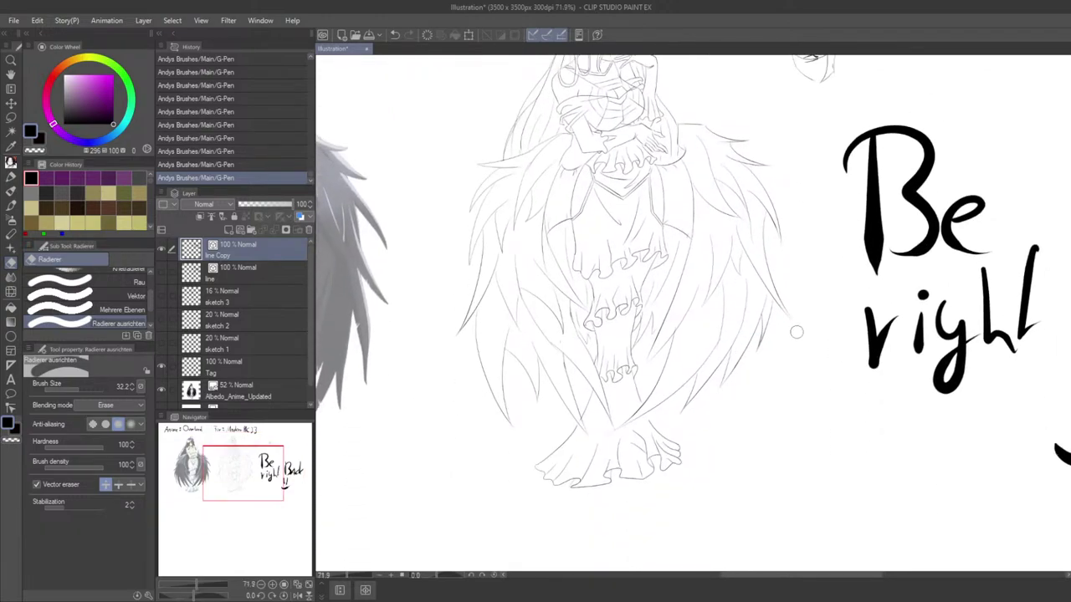
scroll(794, 335, down, 2)
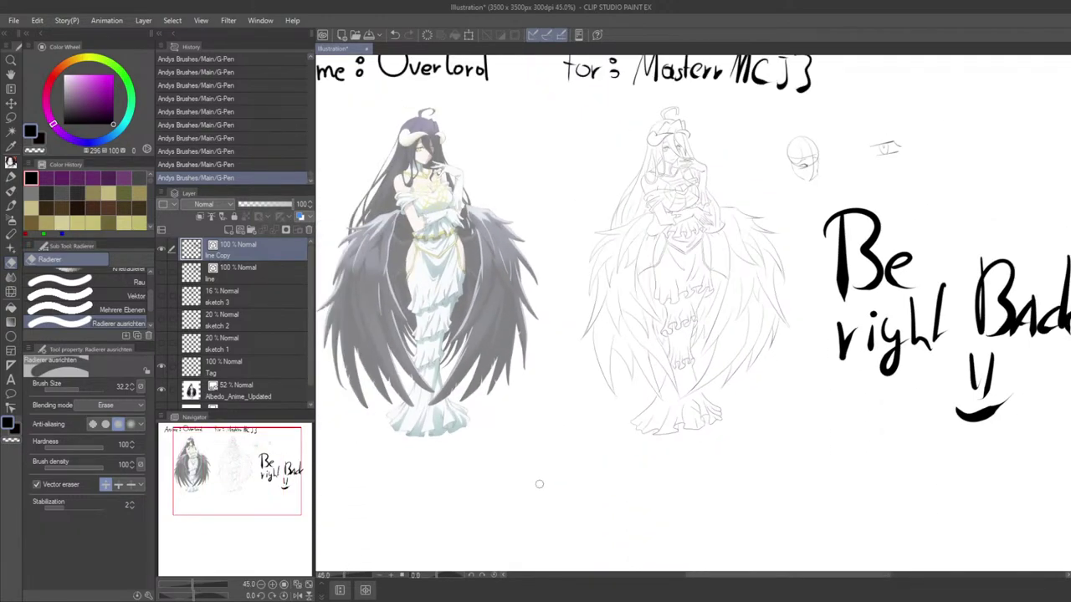